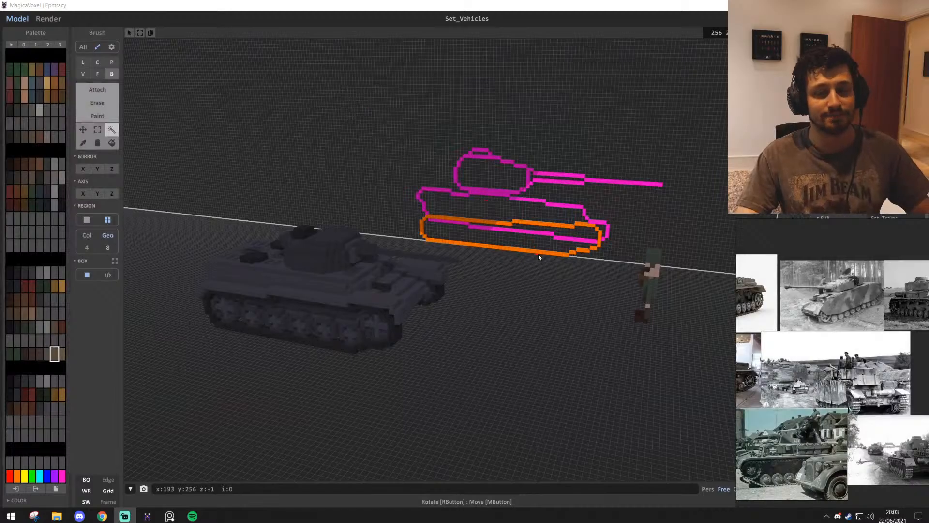
Examine the pink and orange side outline of the tank on the back wall from several distances
scroll(508, 332, up, 6)
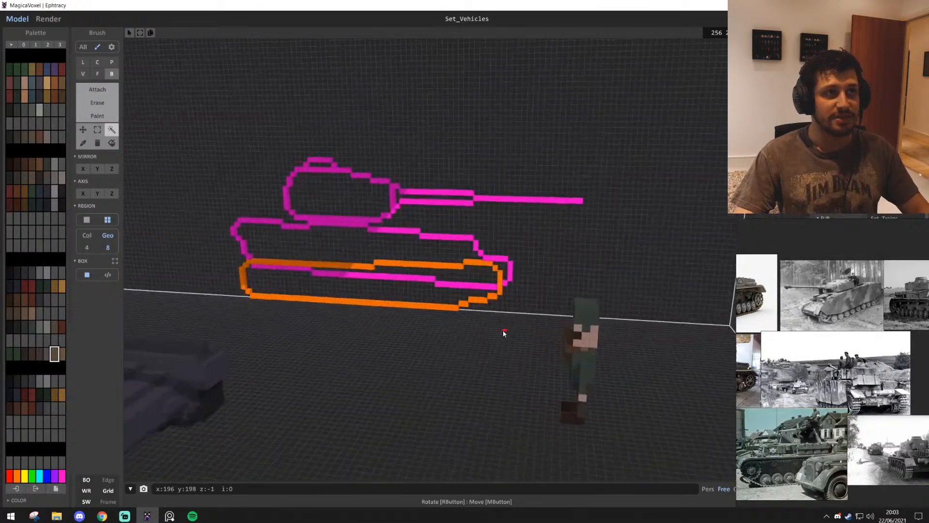
key(a)
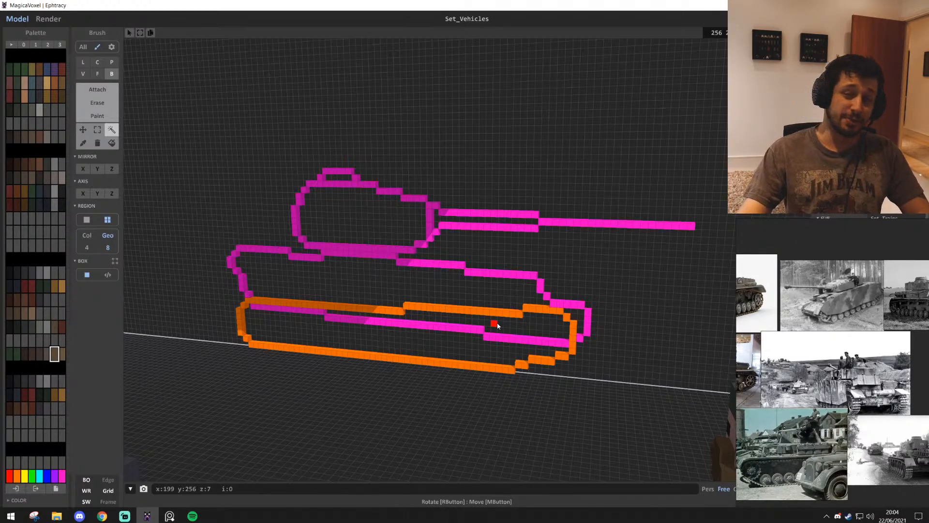
scroll(361, 274, down, 3)
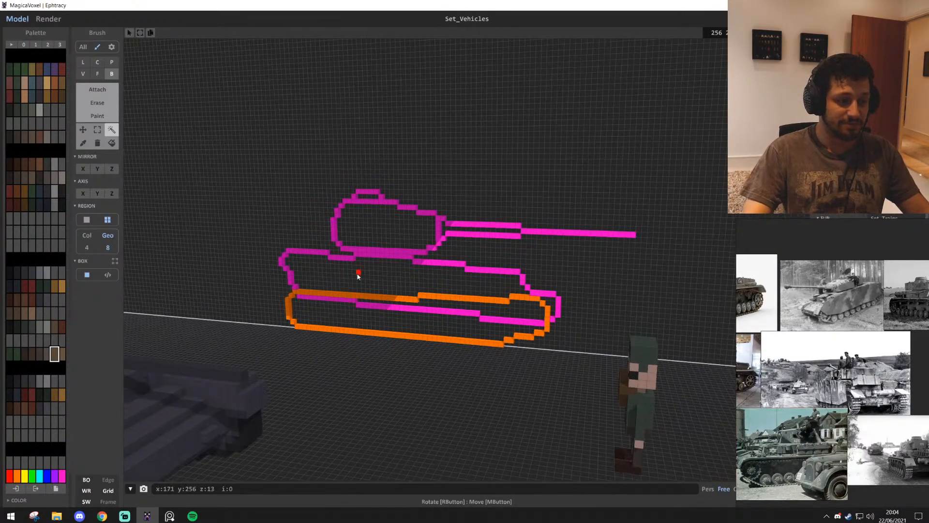
middle_drag(357, 273, 519, 253)
right_drag(519, 253, 734, 301)
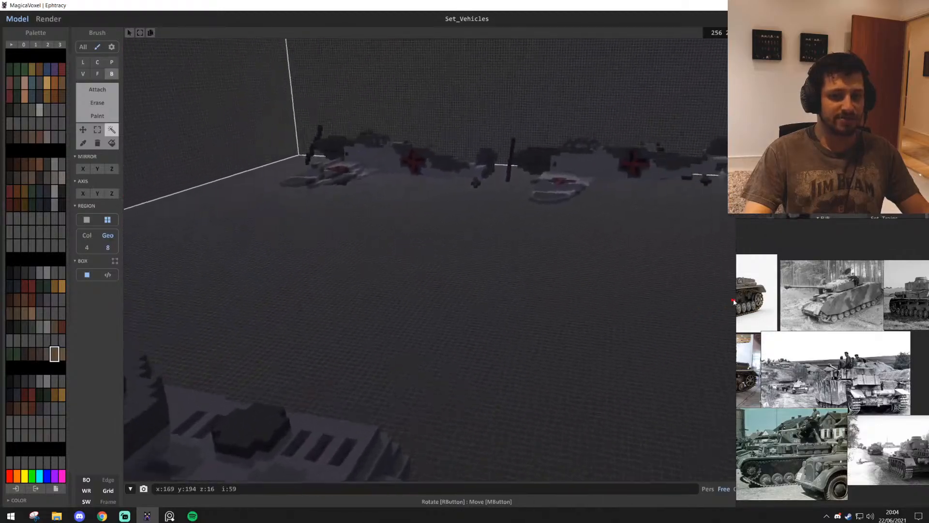
Fly around the scene to examine the existing aircraft models, the rows of parked trucks and the grey tank
key(w)
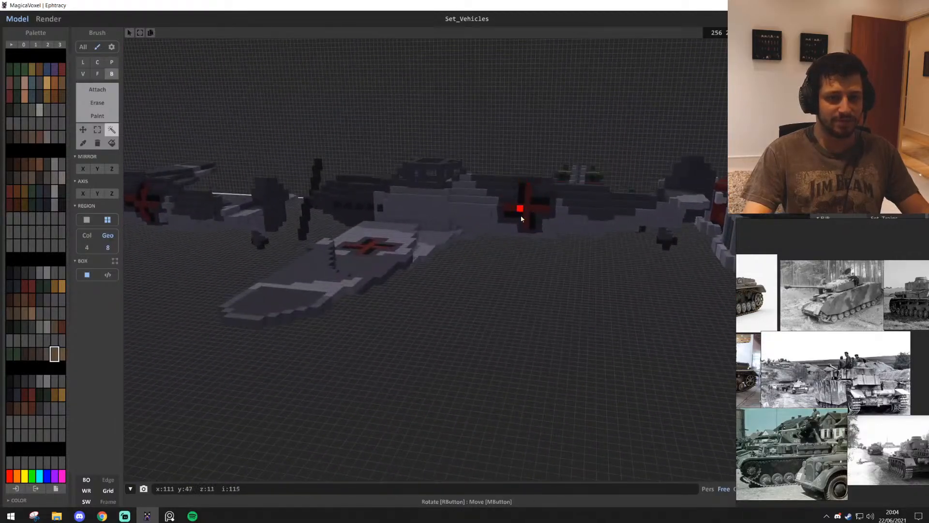
key(w)
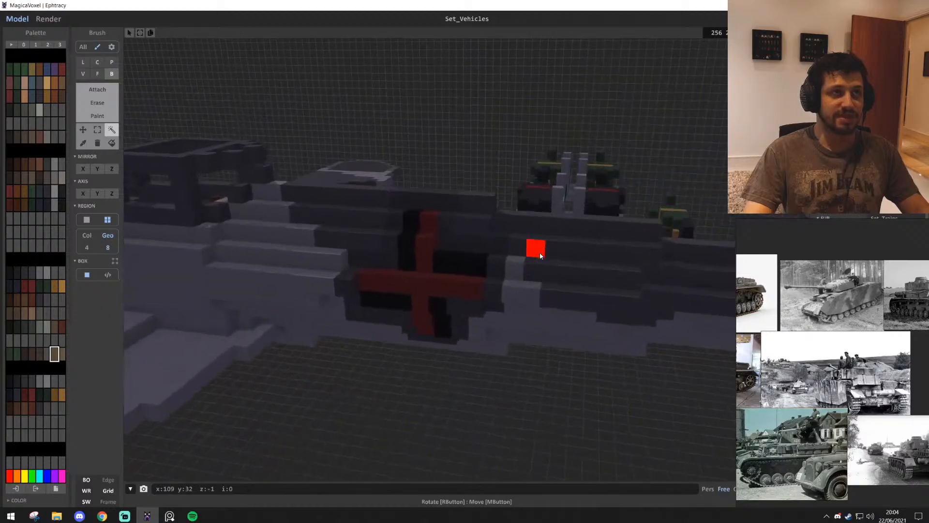
right_drag(541, 253, 473, 327)
key(s)
key(w)
key(w)
key(a)
key(s)
key(w)
key(s)
key(w)
key(s)
key(s)
key(w)
key(s)
key(w)
key(w)
key(w)
key(s)
key(s)
scroll(397, 282, up, 5)
scroll(397, 282, down, 5)
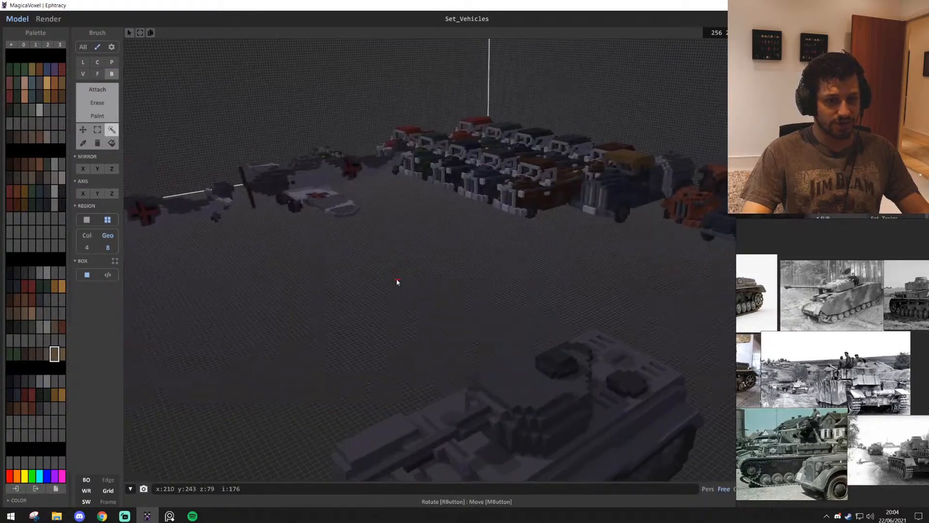
Move the front brown pickup truck out of the vehicle rows and place it beside the grey tank
mouse_move(397, 282)
right_down()
mouse_move(446, 281)
mouse_move(412, 277)
right_up()
click(332, 194)
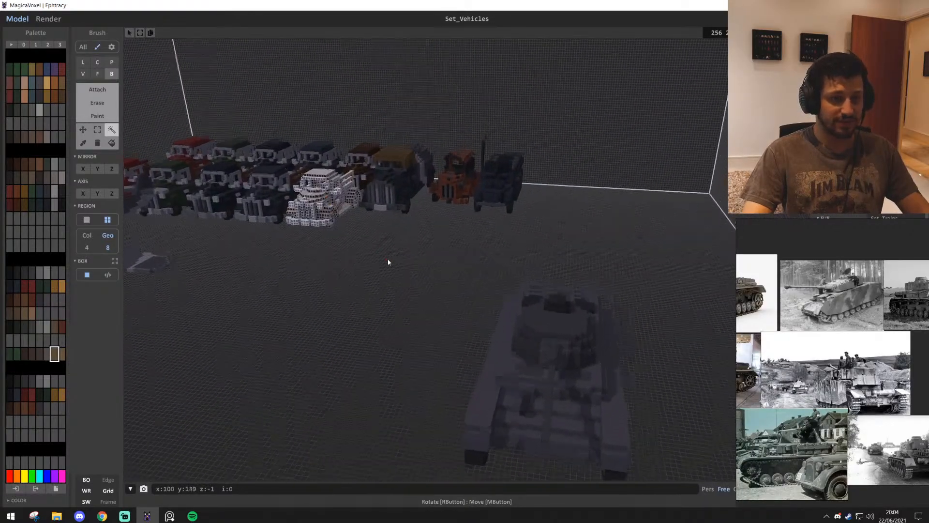
drag(299, 175, 228, 305)
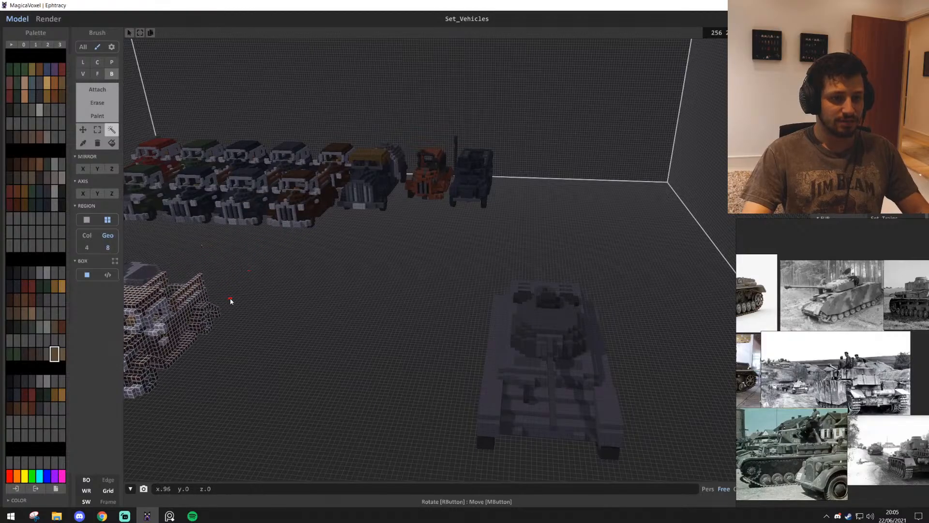
scroll(210, 292, up, 3)
drag(183, 254, 468, 293)
scroll(469, 292, up, 3)
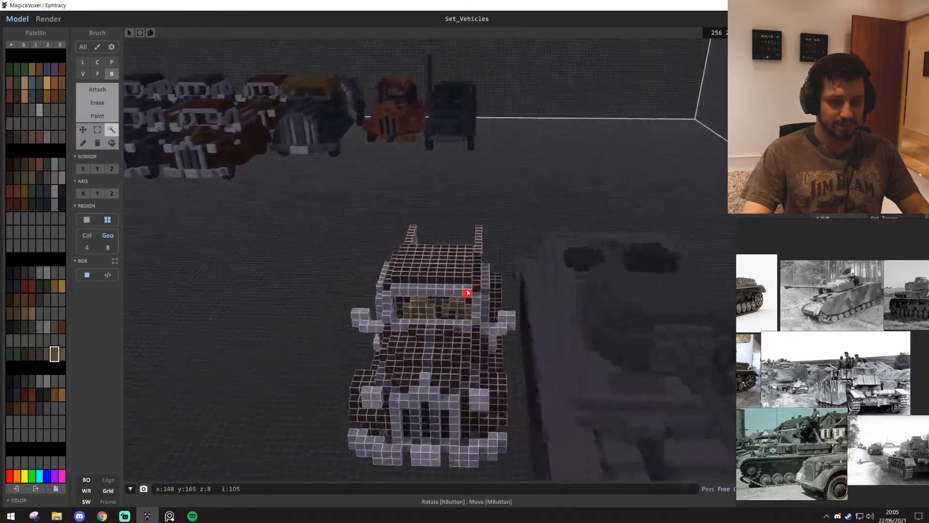
right_drag(469, 292, 577, 285)
scroll(577, 286, down, 3)
middle_drag(577, 285, 562, 258)
Move the soldier figure beside the brown pickup truck and compare its size with the truck and the tank
click(544, 228)
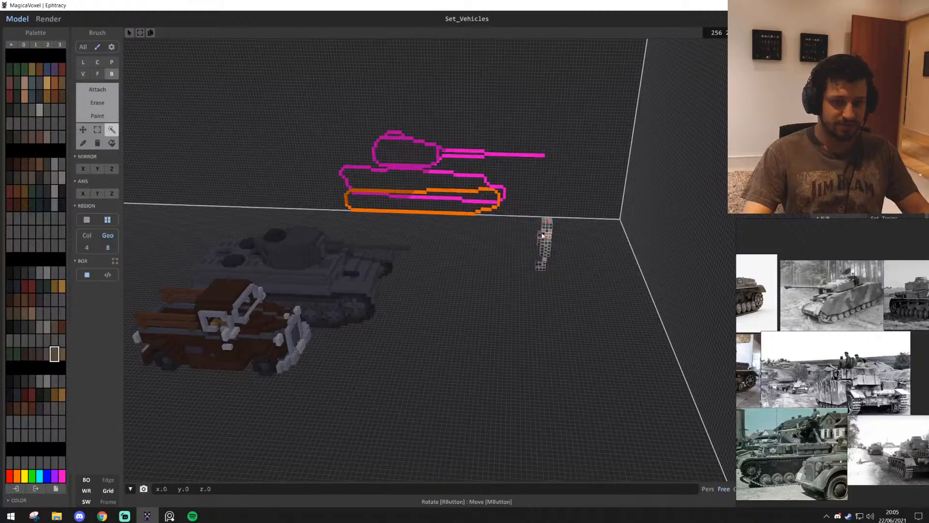
drag(542, 235, 557, 387)
right_drag(556, 387, 524, 376)
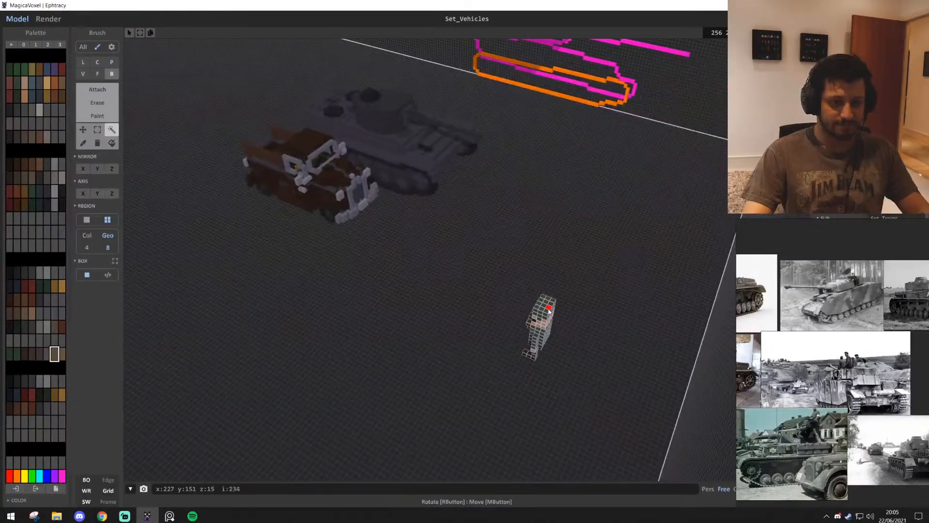
drag(302, 198, 266, 181)
right_drag(266, 182, 442, 303)
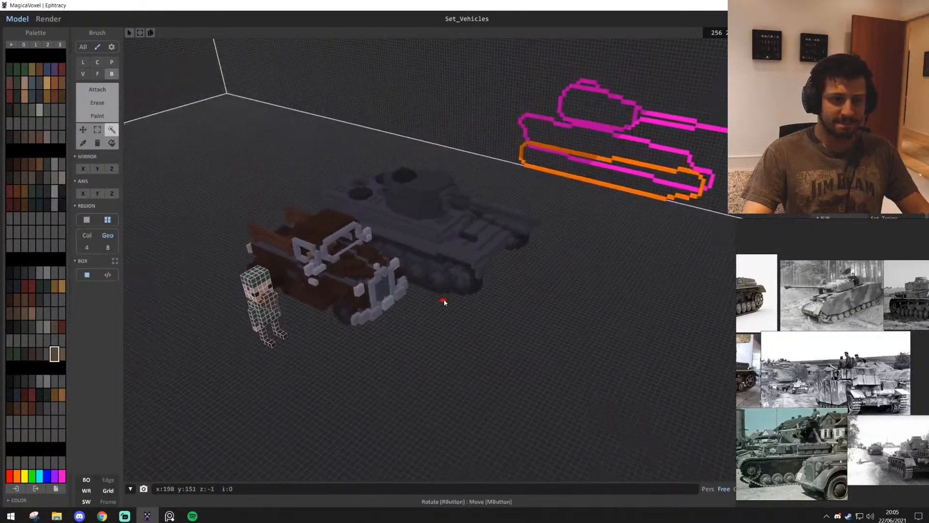
click(474, 327)
middle_drag(473, 326, 477, 339)
right_drag(476, 339, 550, 252)
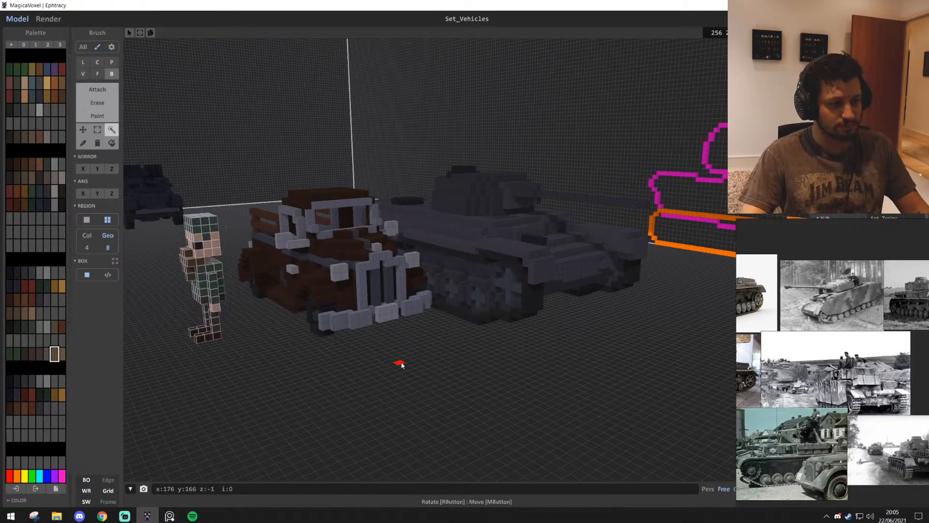
Undo the moves of the soldier figure and the brown pickup truck
key(ctrl+z)
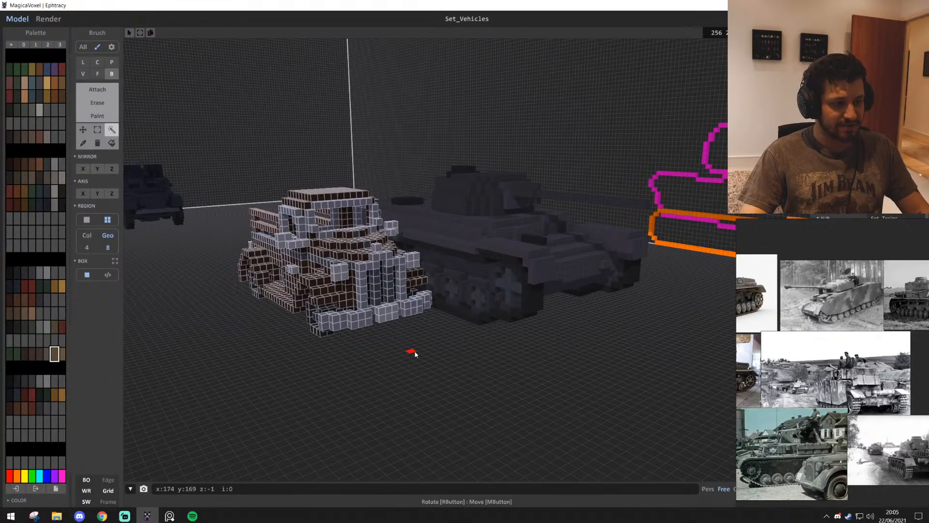
key(ctrl+z)
right_drag(424, 348, 594, 298)
key(s)
key(e)
key(w)
key(a)
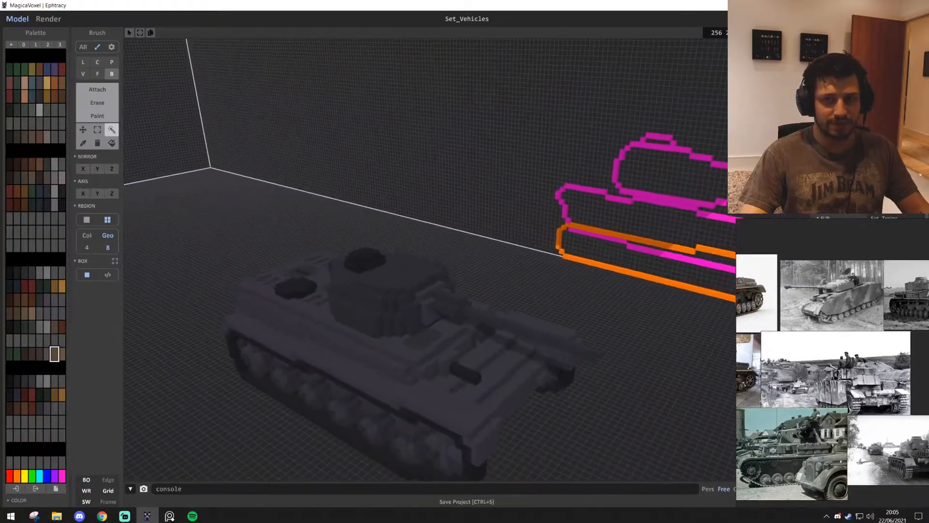
Move the grey tank 51 voxels in the negative X direction, then further towards the parked vehicles for comparison
right_drag(437, 319, 467, 334)
key(w)
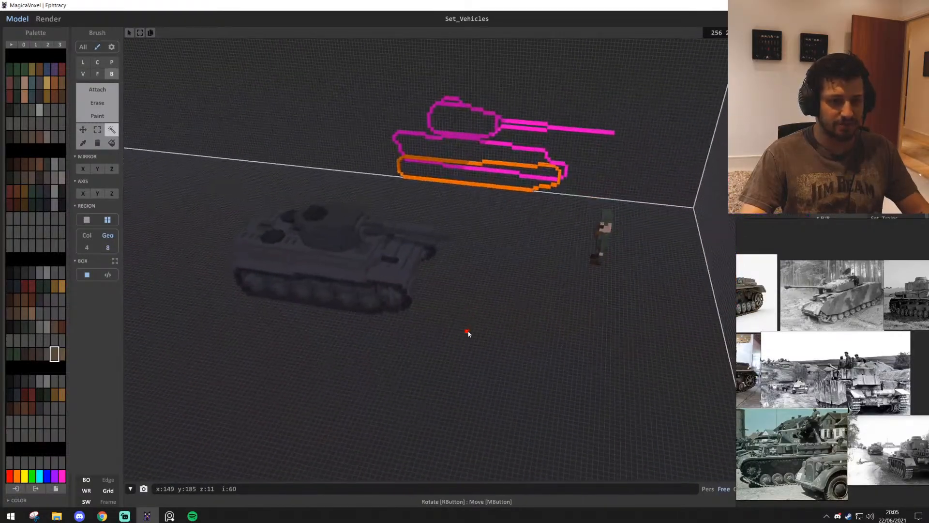
drag(442, 221, 226, 152)
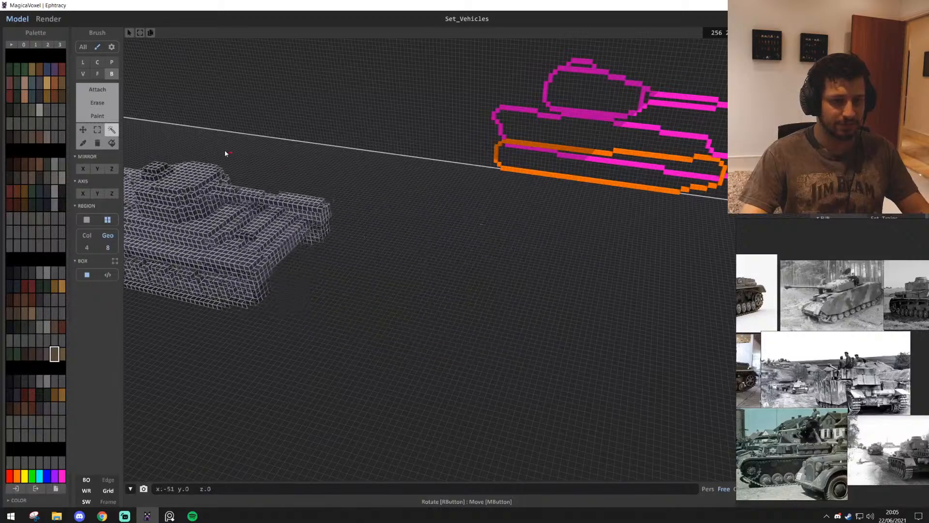
key(s)
right_drag(226, 151, 444, 263)
click(444, 262)
key(s)
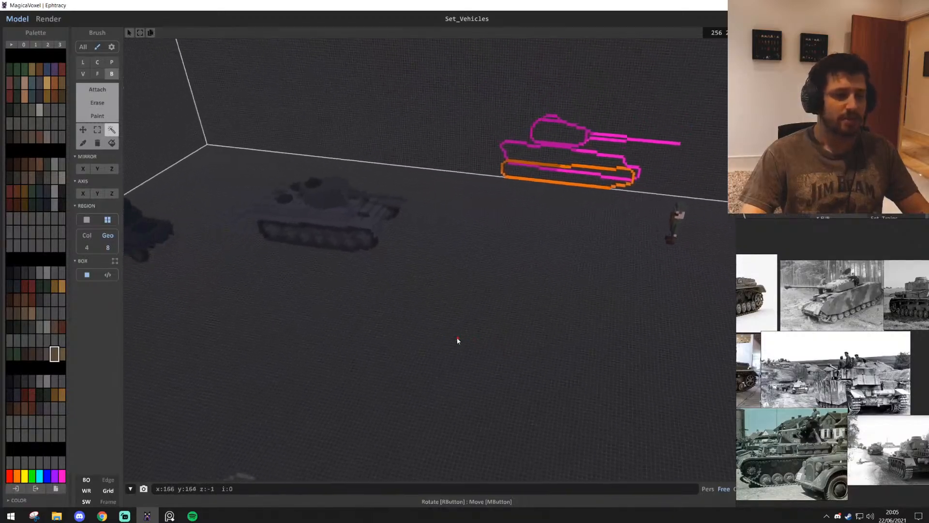
drag(331, 191, 294, 190)
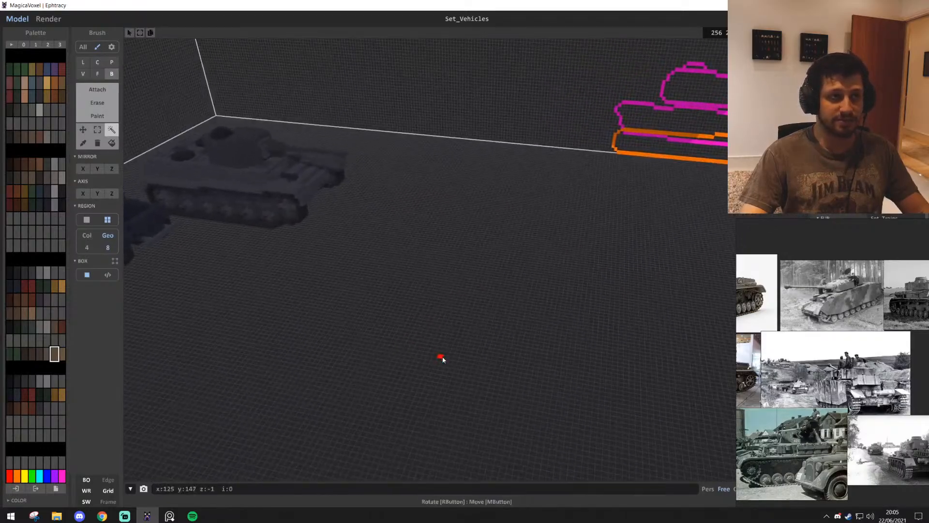
right_drag(446, 354, 394, 261)
Move the grey tank about 84 voxels back along X, away from the parked vehicles
drag(277, 219, 527, 324)
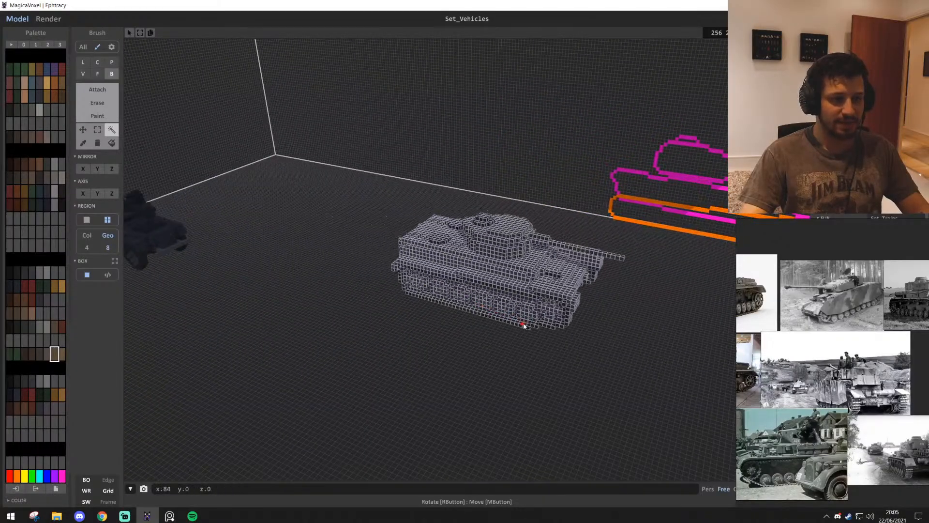
click(452, 381)
scroll(450, 380, up, 4)
right_drag(448, 379, 296, 388)
middle_drag(717, 345, 550, 329)
right_drag(550, 326, 488, 226)
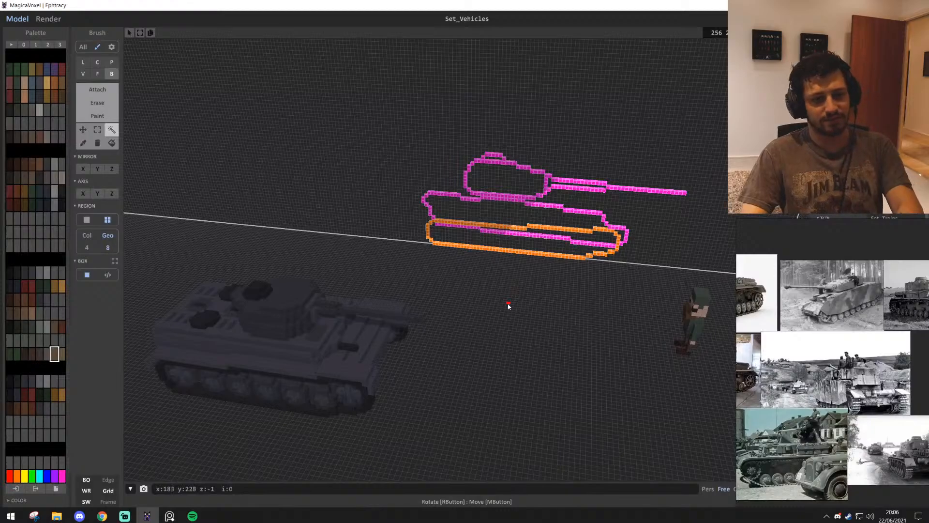
Delete the pink and orange tank outline from the back wall
click(279, 295)
right_drag(280, 294, 421, 354)
scroll(409, 319, down, 3)
scroll(409, 319, up, 5)
scroll(410, 319, up, 2)
click(427, 362)
key(Delete)
Delete the red turret block-out with the pink gun barrel from the wall
middle_drag(477, 242, 483, 318)
right_drag(484, 317, 487, 301)
scroll(487, 301, down, 3)
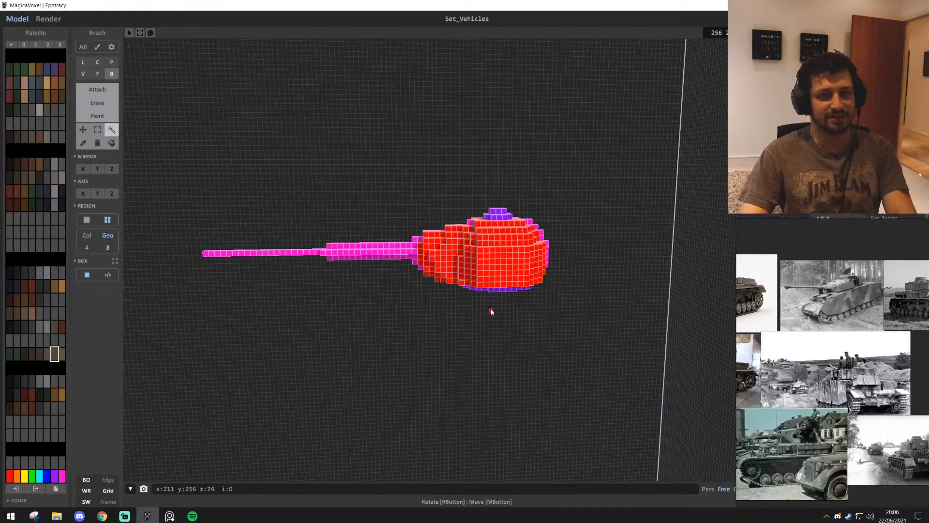
key(Delete)
scroll(415, 304, down, 3)
right_drag(415, 304, 394, 315)
middle_drag(445, 274, 470, 325)
Switch to the reference image board and examine the tank photos, especially the black-and-white one with side skirts
scroll(879, 375, down, 4)
scroll(850, 377, up, 2)
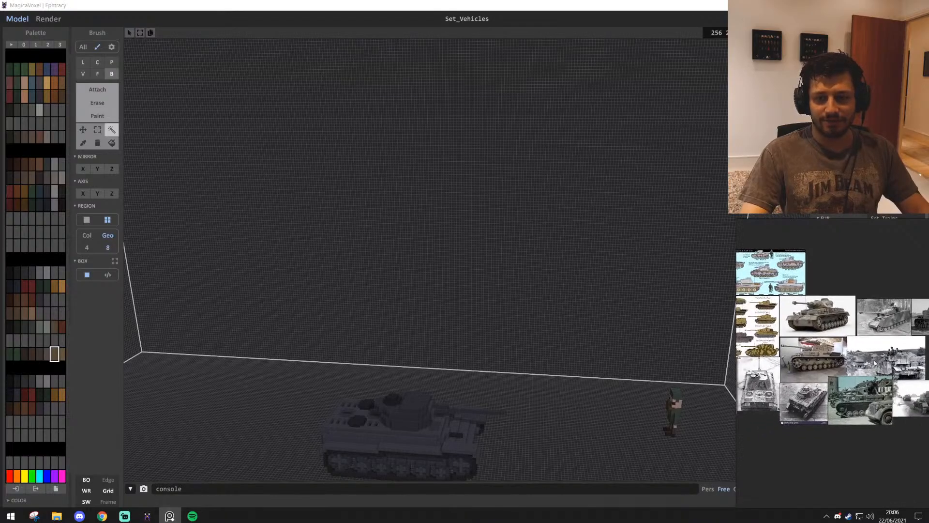
scroll(860, 309, up, 5)
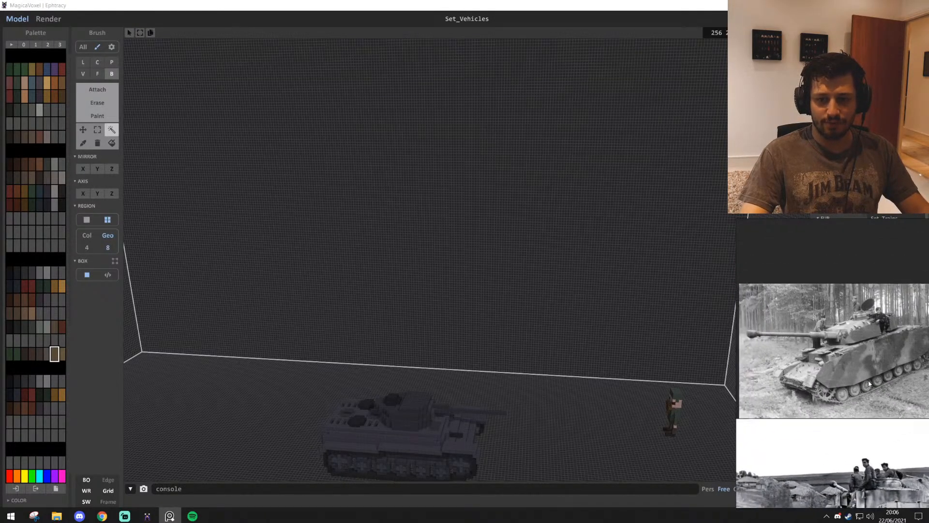
scroll(878, 355, up, 3)
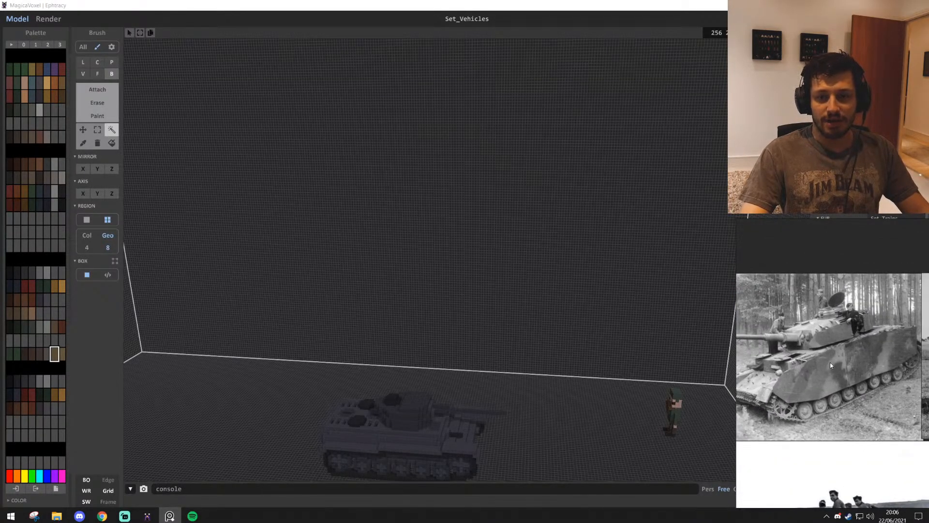
scroll(858, 334, down, 3)
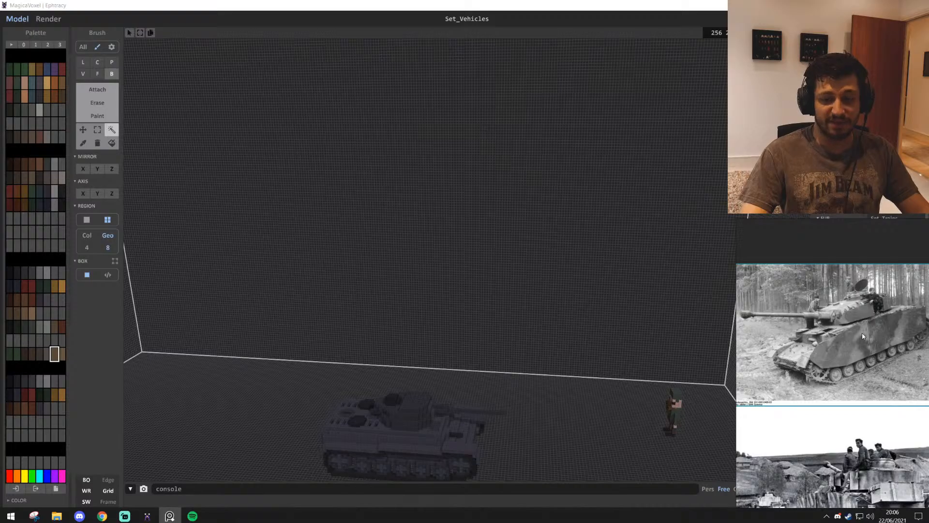
scroll(856, 335, down, 5)
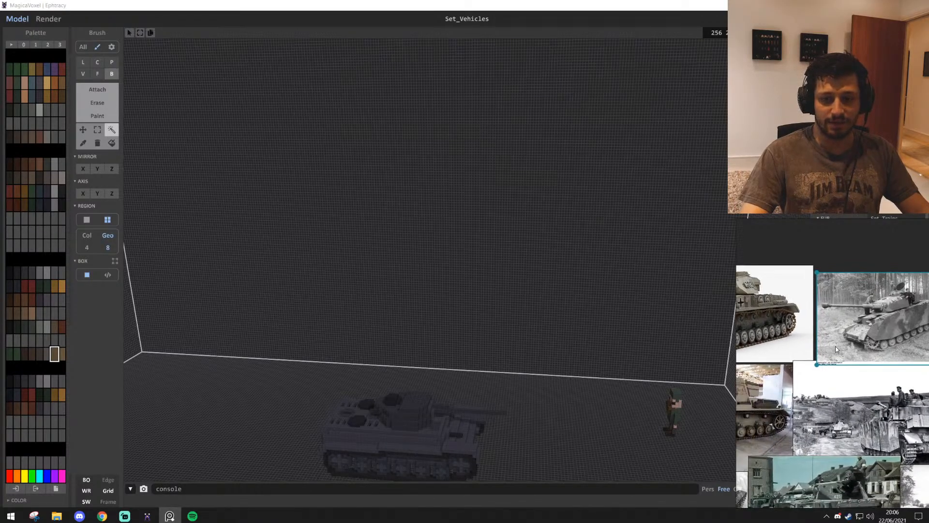
middle_drag(890, 358, 732, 314)
middle_drag(832, 360, 748, 362)
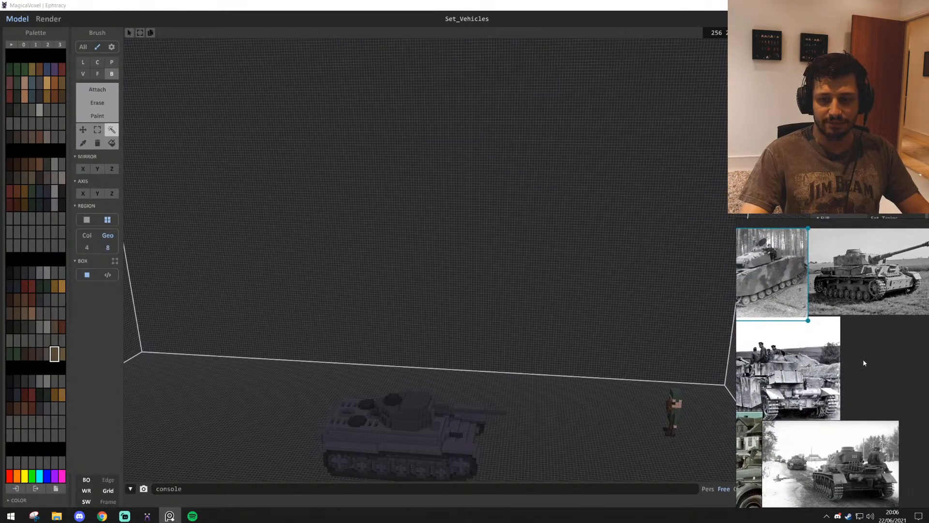
scroll(871, 378, up, 2)
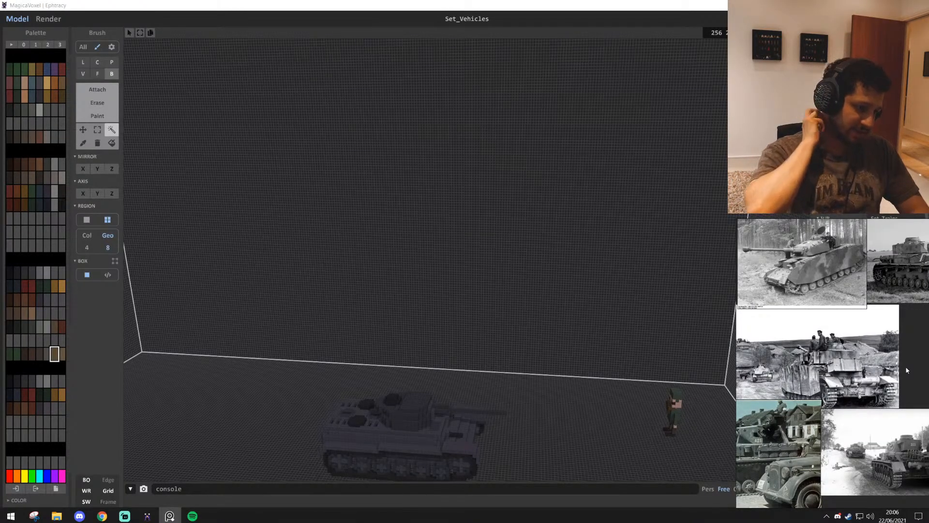
scroll(523, 270, down, 2)
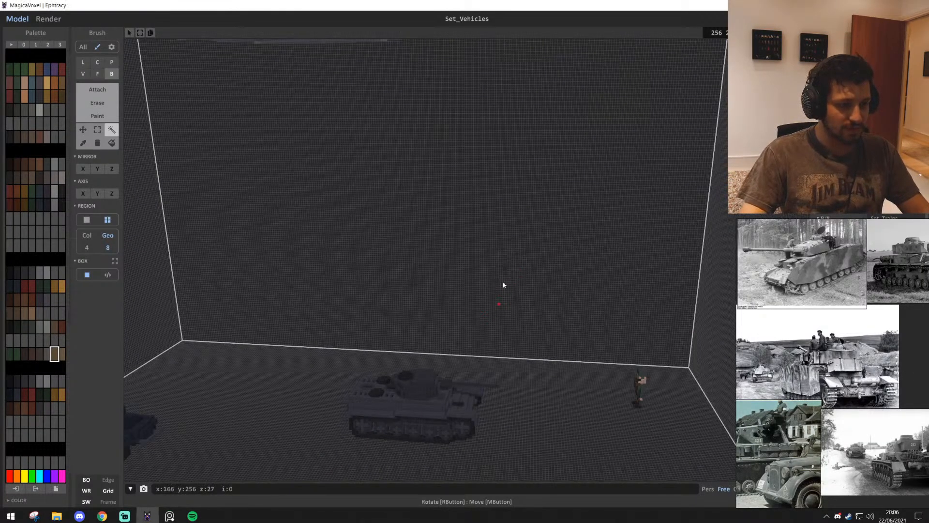
Return to MagicaVoxel and examine the grey tank's side and front, then the rows of parked vehicles
middle_drag(503, 285, 530, 184)
scroll(523, 315, up, 8)
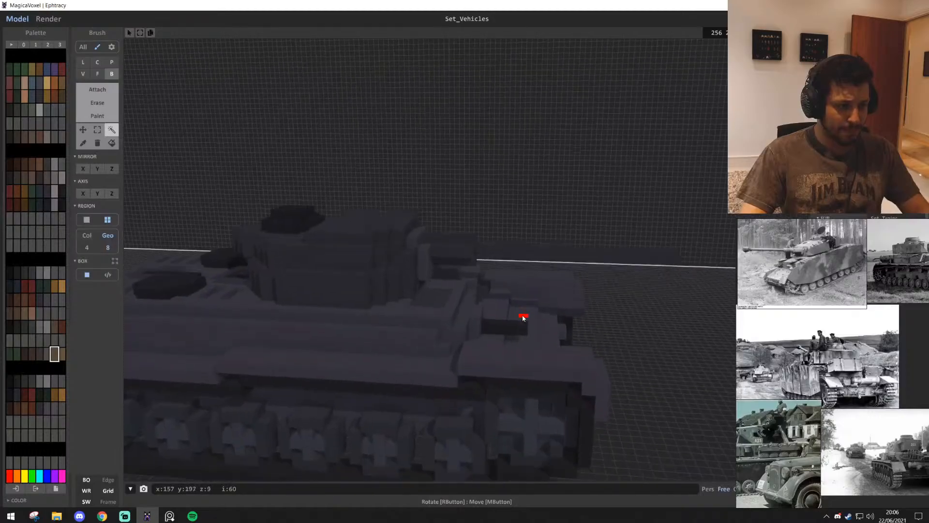
scroll(523, 318, down, 8)
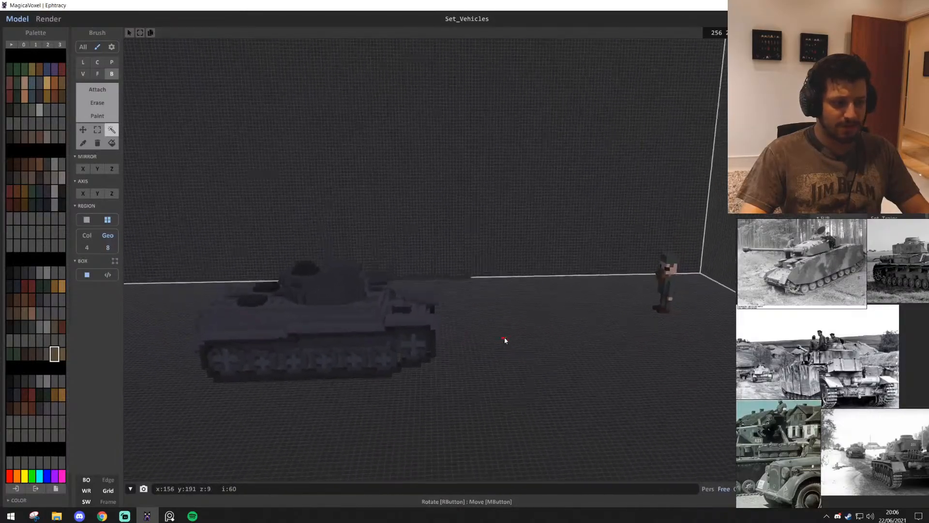
right_drag(505, 338, 493, 334)
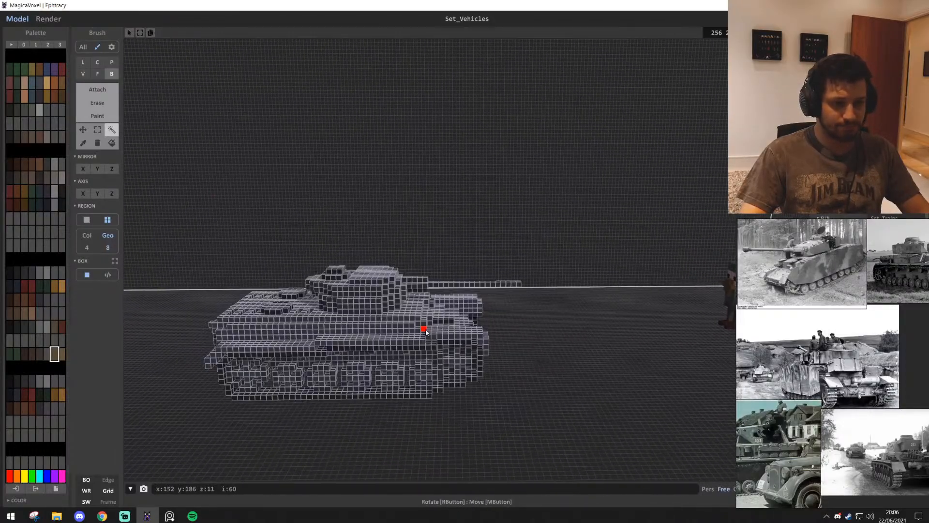
right_drag(569, 362, 534, 309)
scroll(548, 329, down, 4)
right_drag(525, 248, 454, 382)
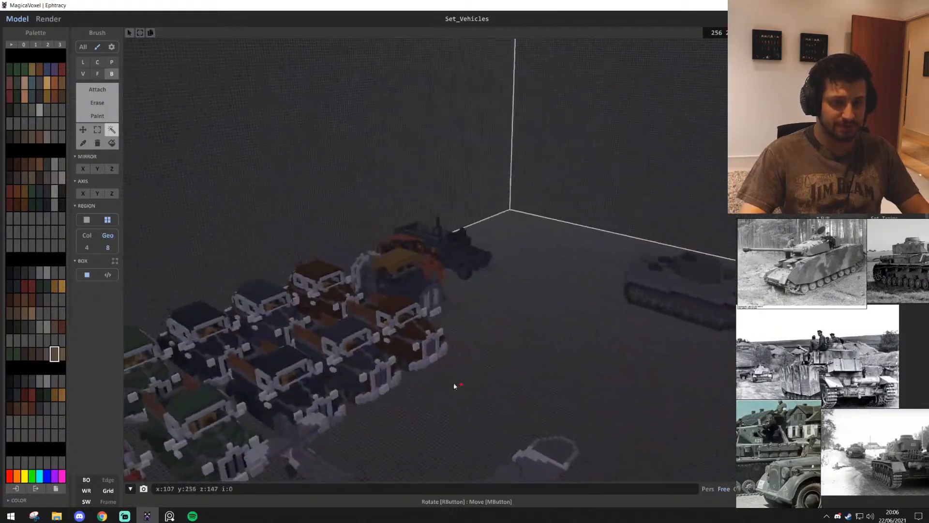
Examine the grey tank's upper deck, front hull, gun barrel and turret from above and from the front
scroll(419, 414, up, 4)
right_drag(418, 412, 384, 386)
scroll(491, 365, up, 4)
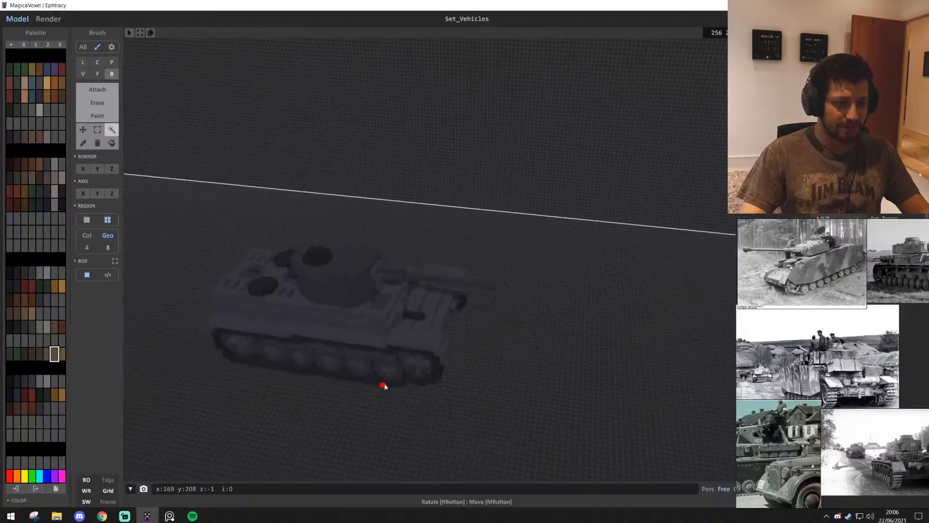
scroll(384, 385, up, 3)
scroll(385, 383, down, 3)
right_drag(300, 369, 289, 386)
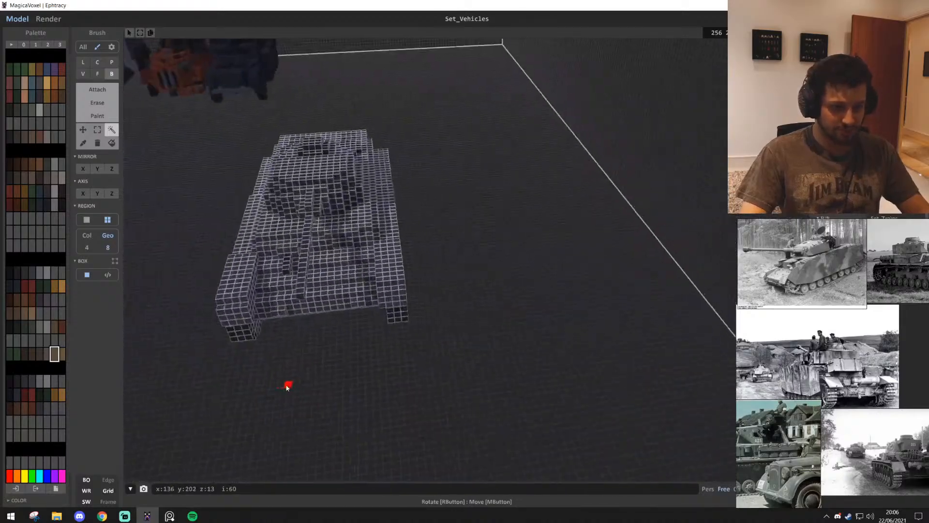
mouse_move(299, 261)
right_down()
mouse_move(556, 253)
mouse_move(591, 242)
mouse_move(555, 252)
right_up()
scroll(592, 251, up, 4)
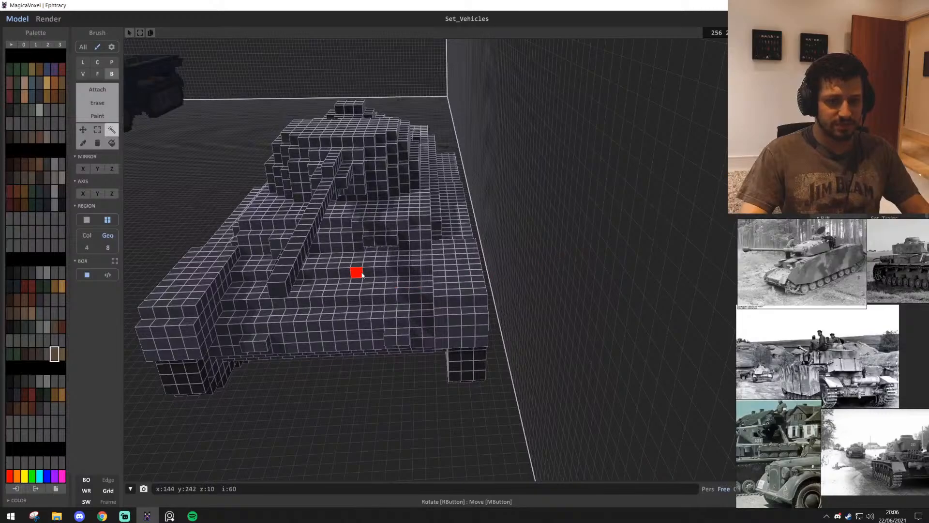
mouse_move(362, 275)
right_down()
mouse_move(382, 318)
mouse_move(392, 257)
mouse_move(382, 361)
mouse_move(381, 317)
right_up()
right_drag(398, 269, 369, 373)
scroll(394, 425, up, 5)
scroll(488, 401, down, 10)
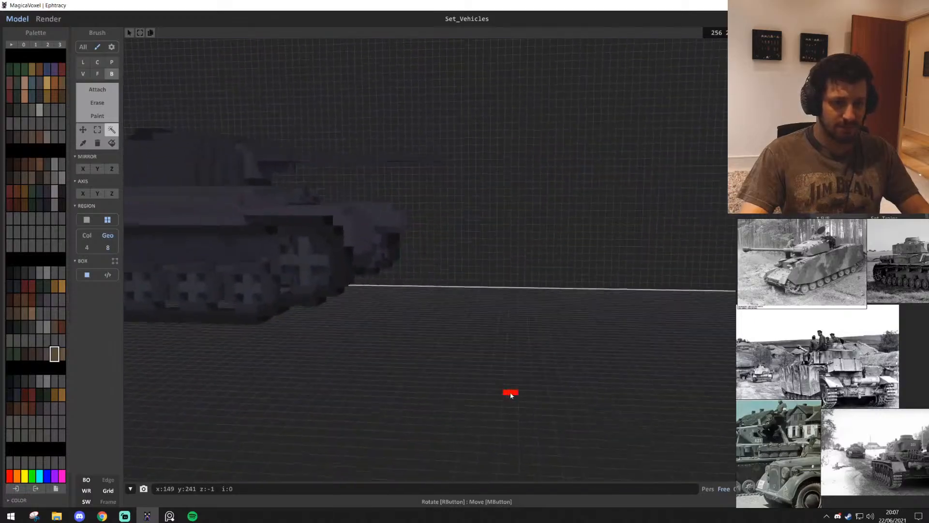
Examine the grey tank's side profile, comparing its road wheels, track, hull and turret proportions
right_drag(519, 387, 516, 395)
middle_drag(402, 321, 308, 321)
right_drag(491, 363, 499, 382)
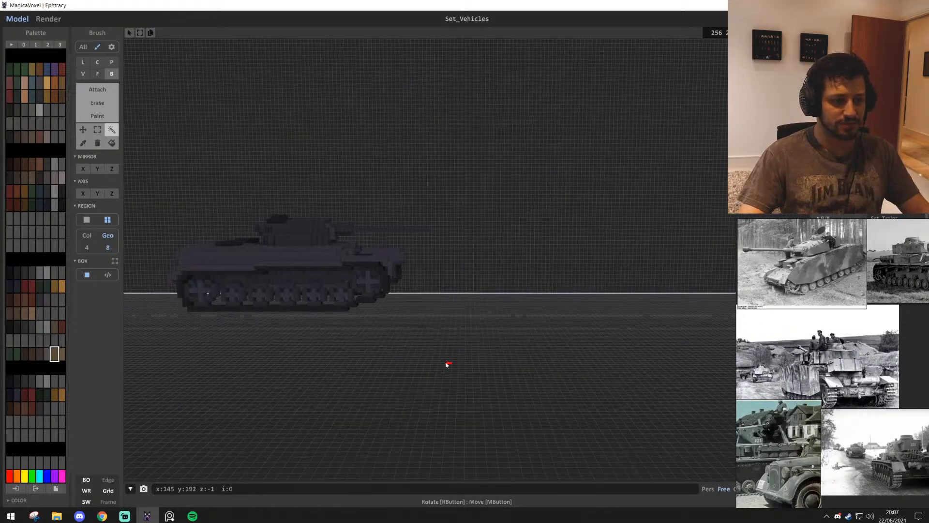
scroll(448, 365, up, 2)
middle_drag(250, 383, 393, 385)
scroll(393, 385, up, 1)
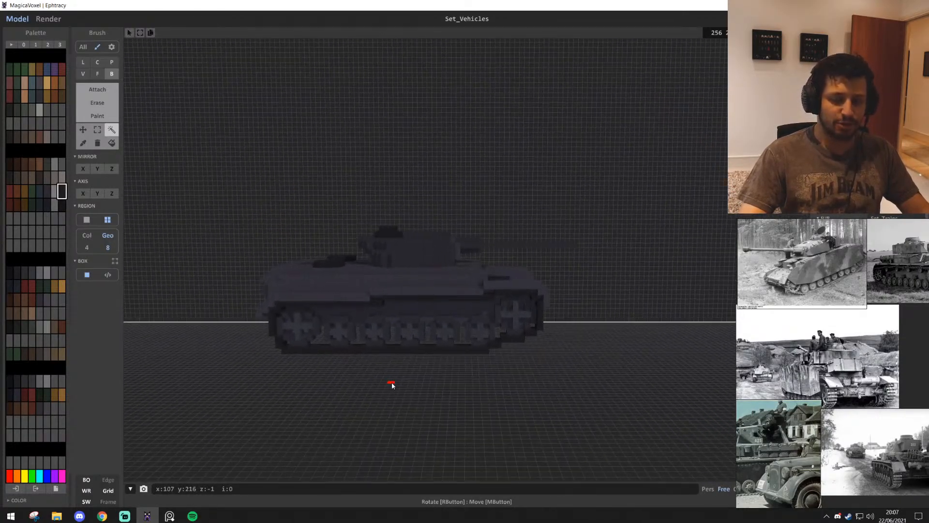
key(d)
key(d)
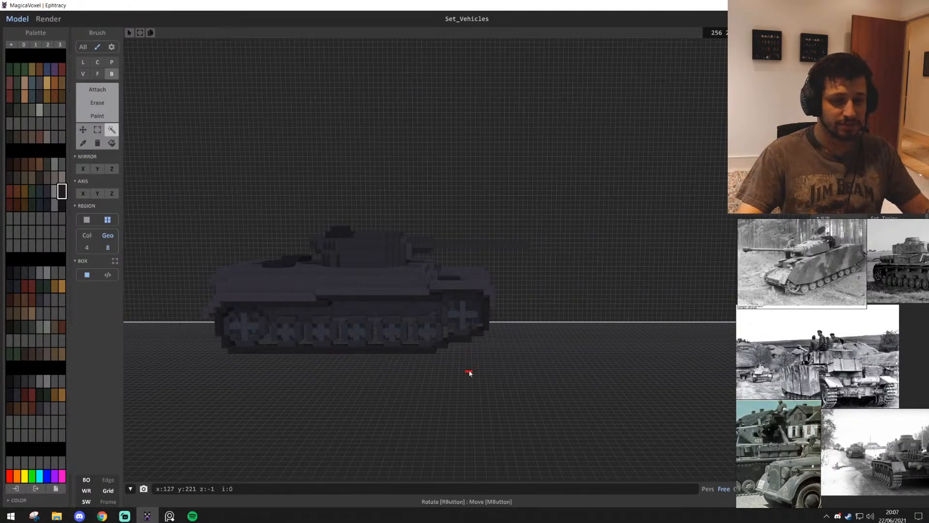
scroll(433, 367, up, 1)
key(e)
key(w)
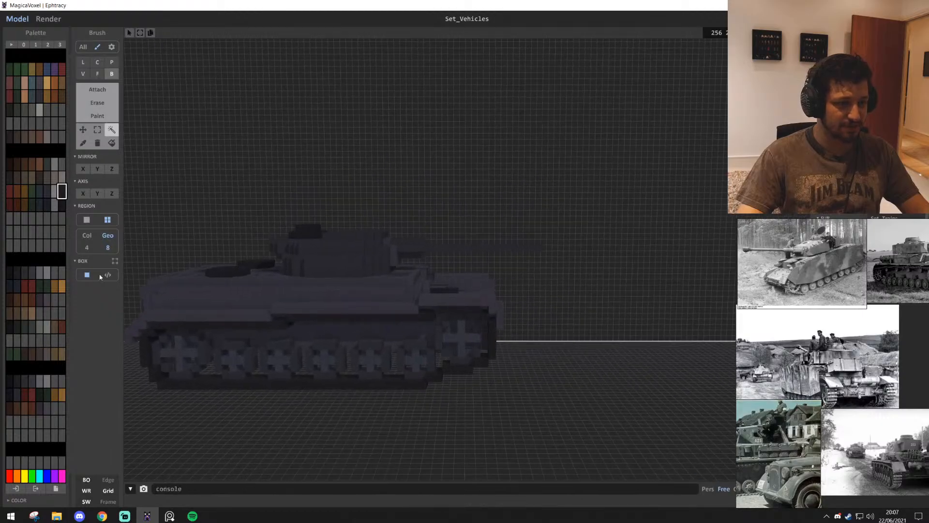
key(a)
key(e)
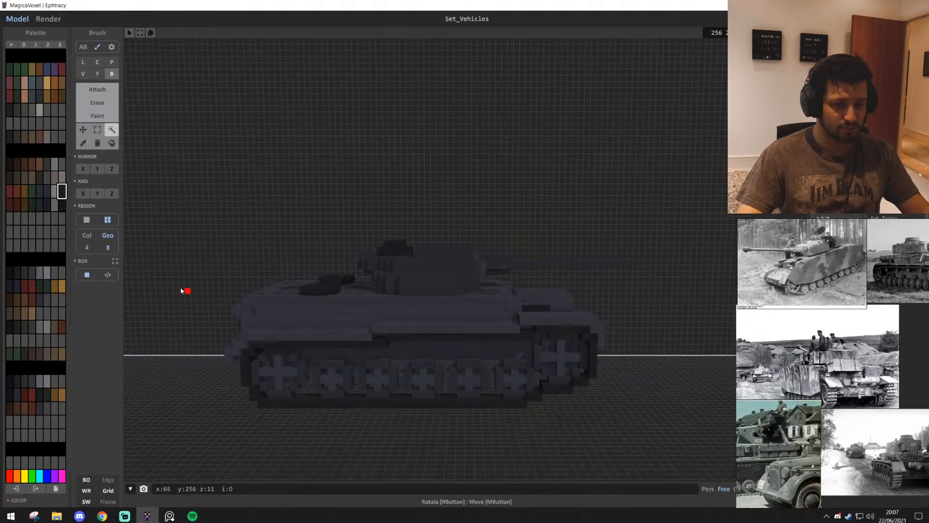
key(d)
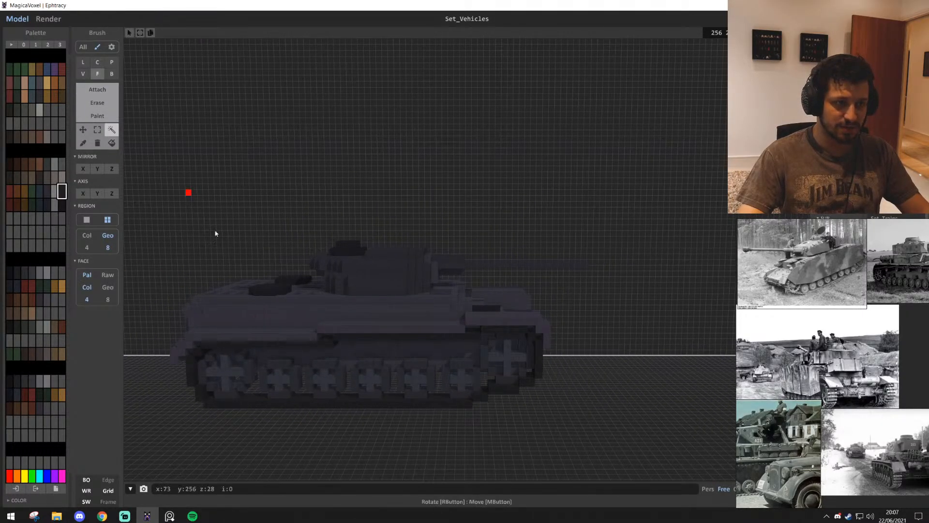
click(343, 341)
click(598, 469)
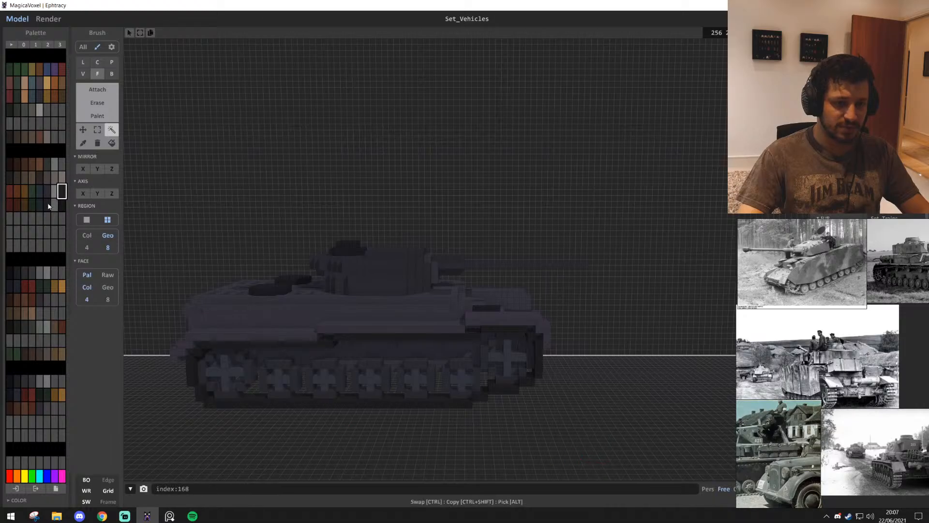
click(98, 130)
key(w)
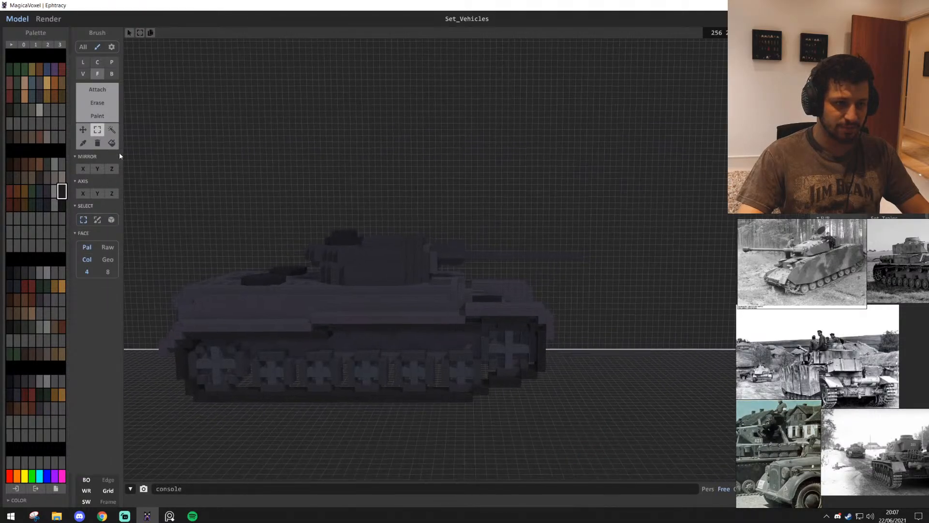
click(114, 223)
drag(544, 285, 185, 375)
click(161, 324)
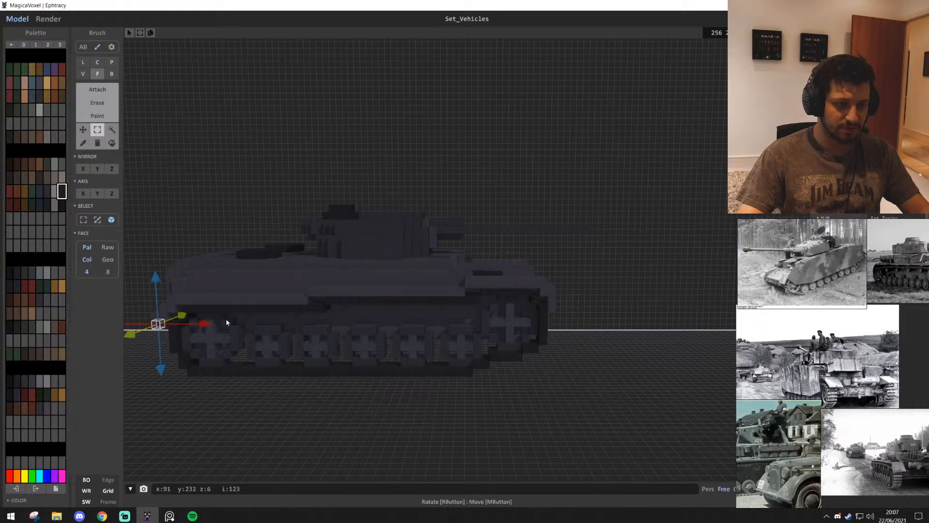
key(ctrl+d)
right_drag(543, 366, 582, 342)
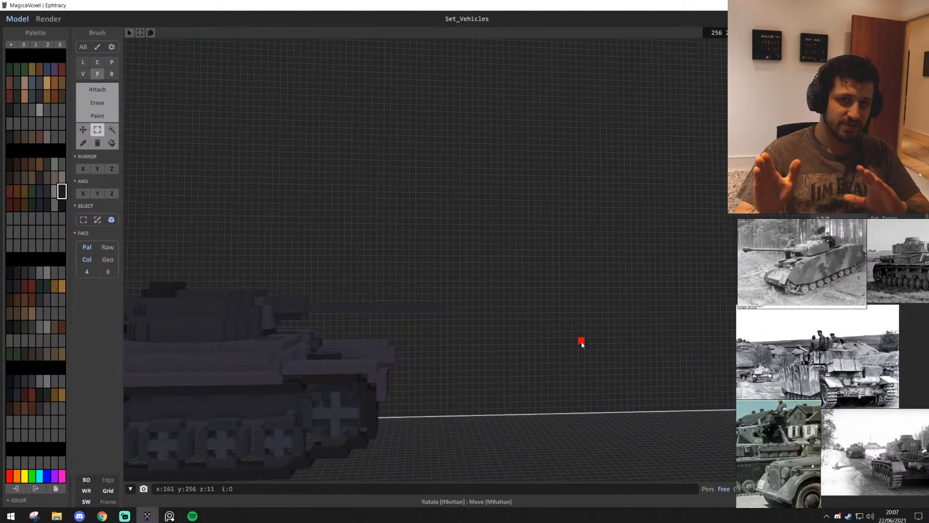
Select the orange swatch, show the colour editor and widen the palette to reveal its material row names
right_drag(442, 342, 467, 387)
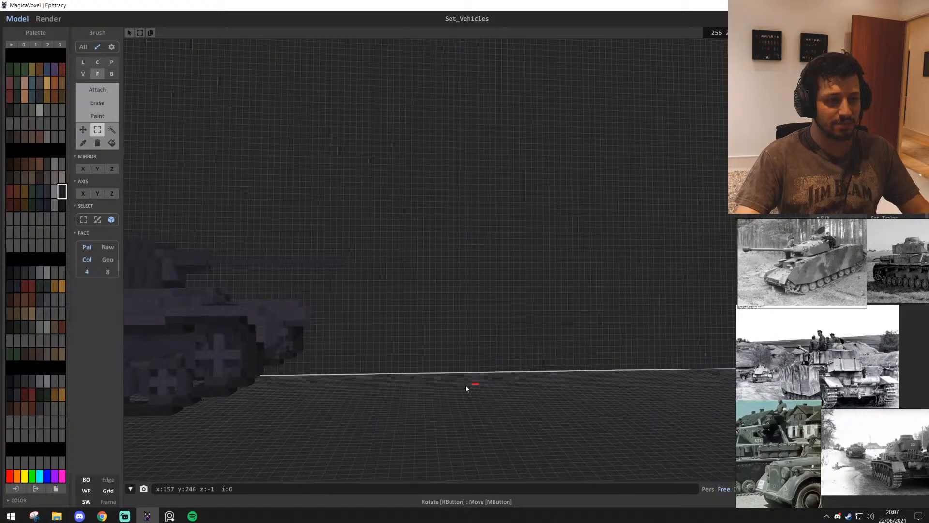
click(17, 476)
click(18, 499)
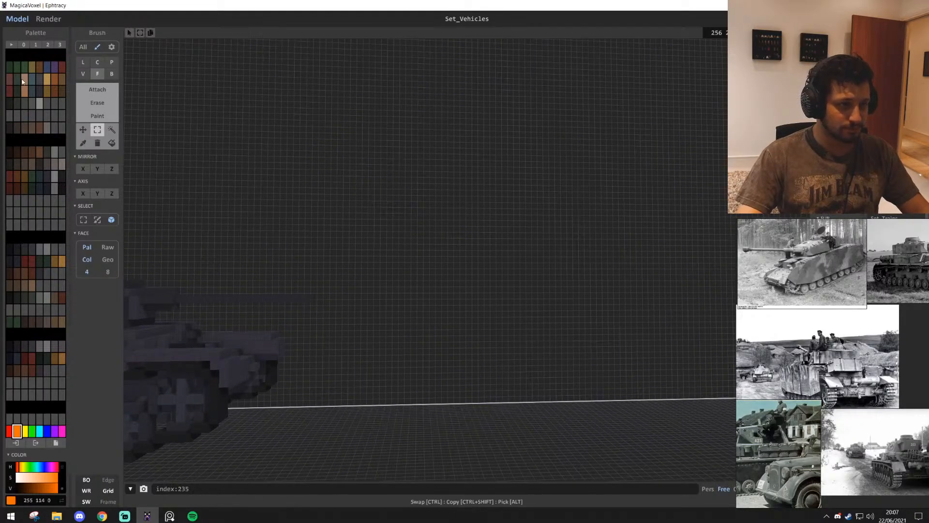
click(11, 45)
drag(35, 77, 75, 77)
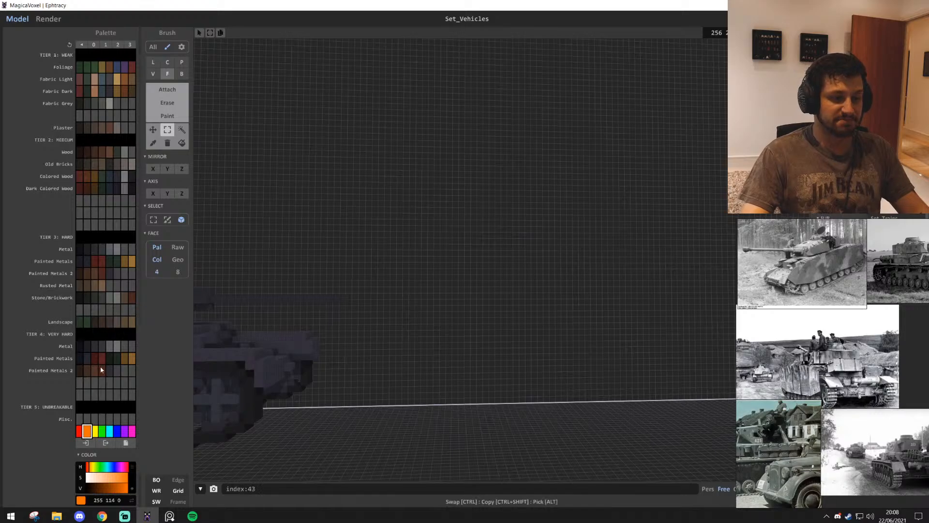
Examine the palette's named material tiers, especially the metal and painted metal rows, alongside the grey tank
right_drag(407, 314, 438, 339)
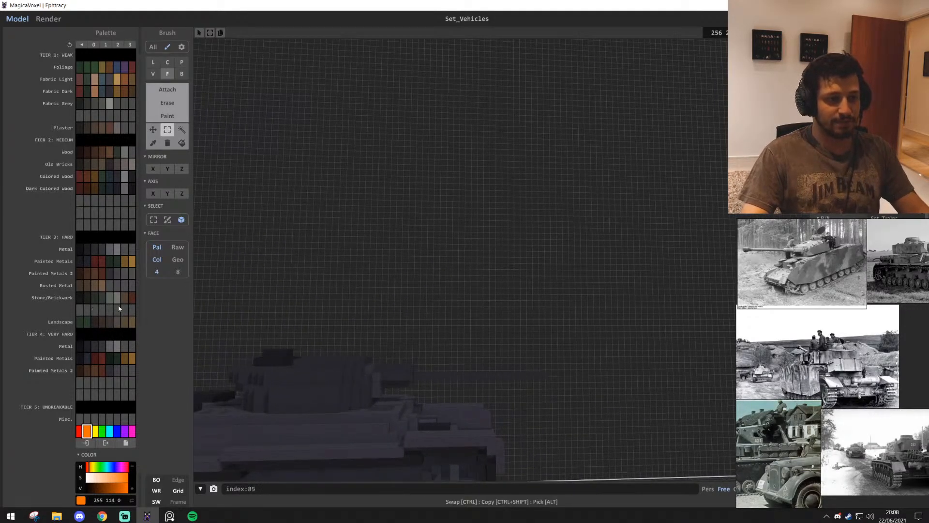
key(s)
key(w)
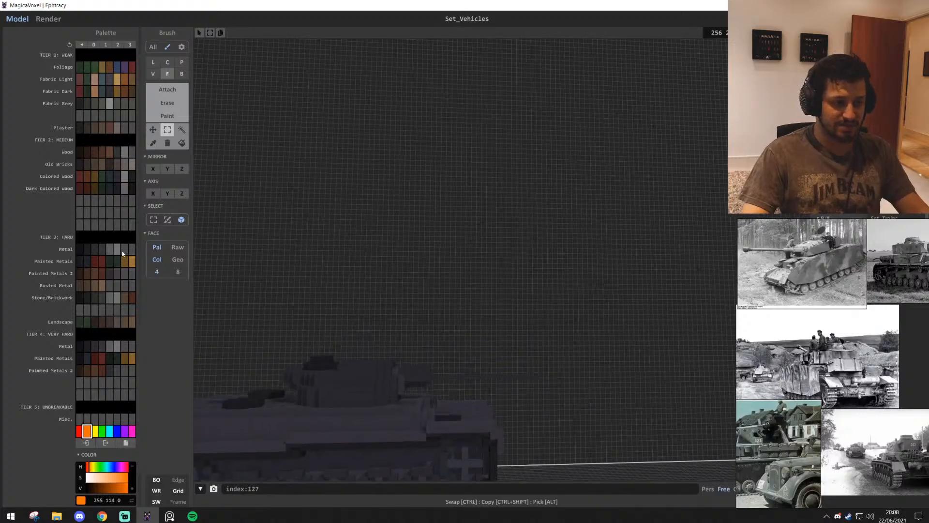
key(s)
key(d)
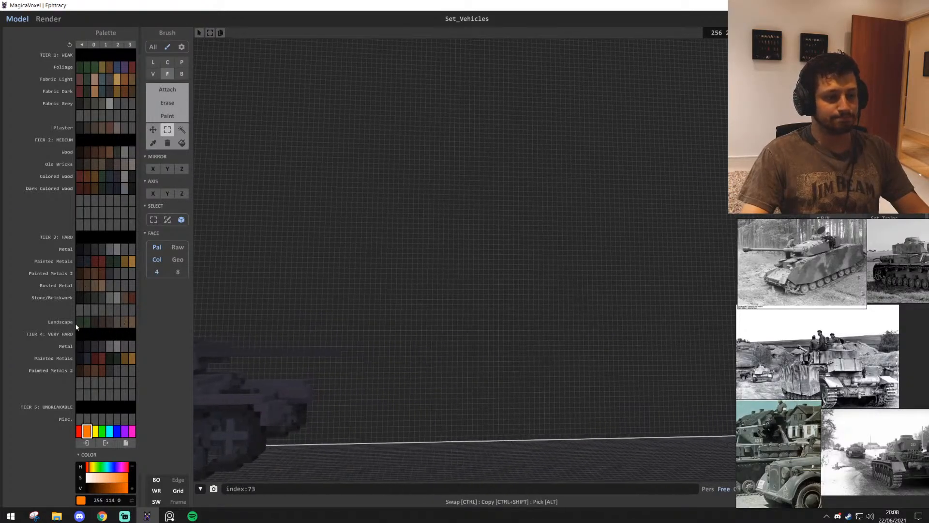
right_drag(451, 289, 410, 314)
key(s)
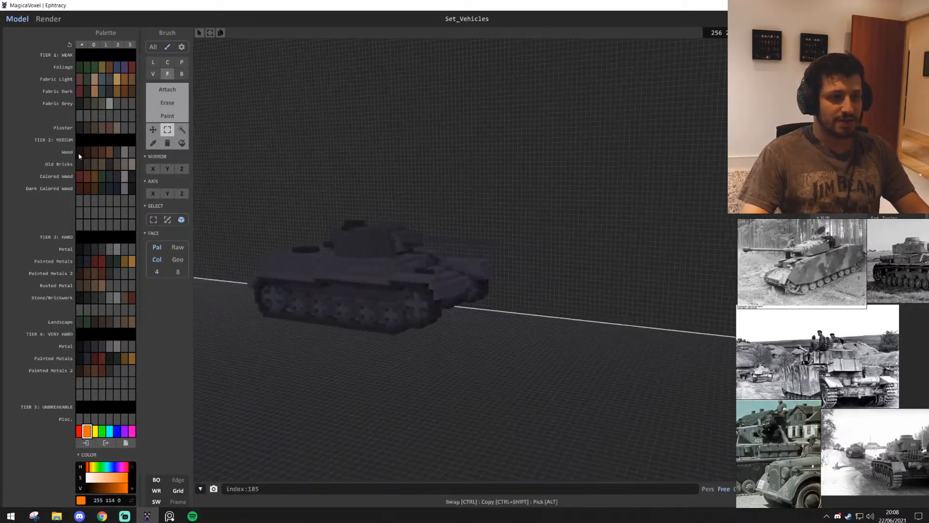
key(w)
right_drag(469, 292, 473, 291)
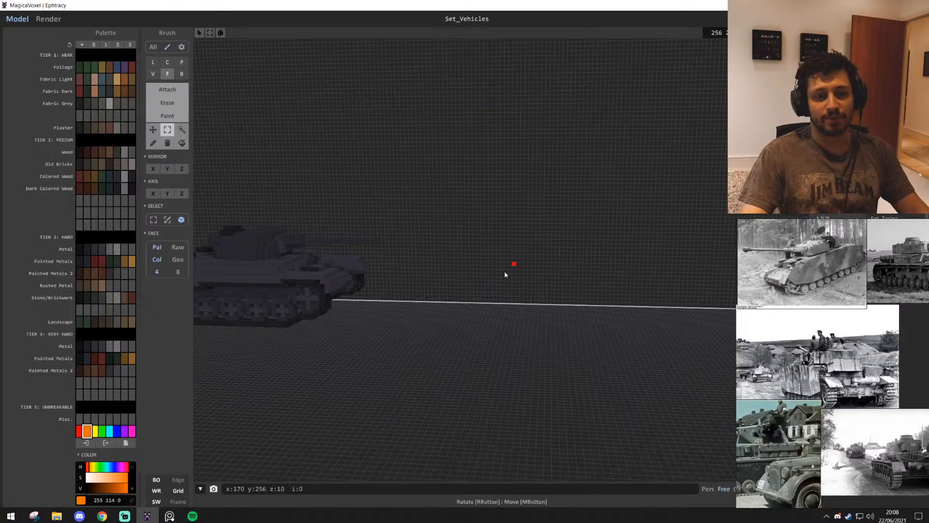
Sample the grey tank's hull and turret colours to find their material row in the palette
right_drag(504, 274, 476, 286)
key(w)
key(a)
alt+click(332, 258)
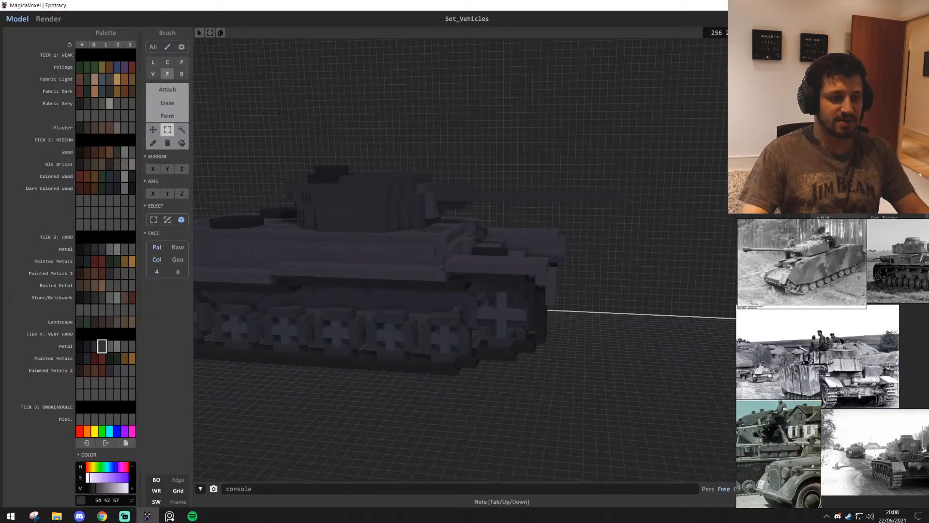
middle_drag(365, 276, 364, 281)
alt+click(349, 279)
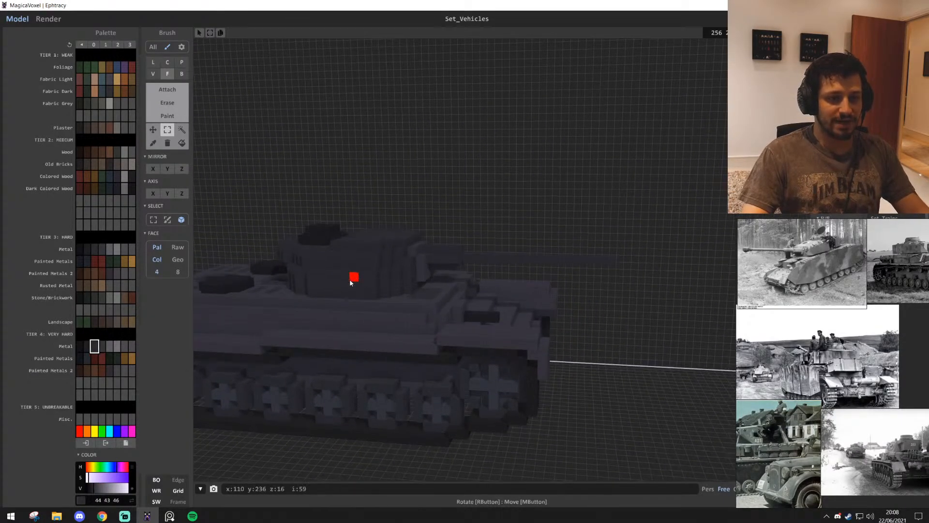
alt+click(322, 332)
key(s)
key(d)
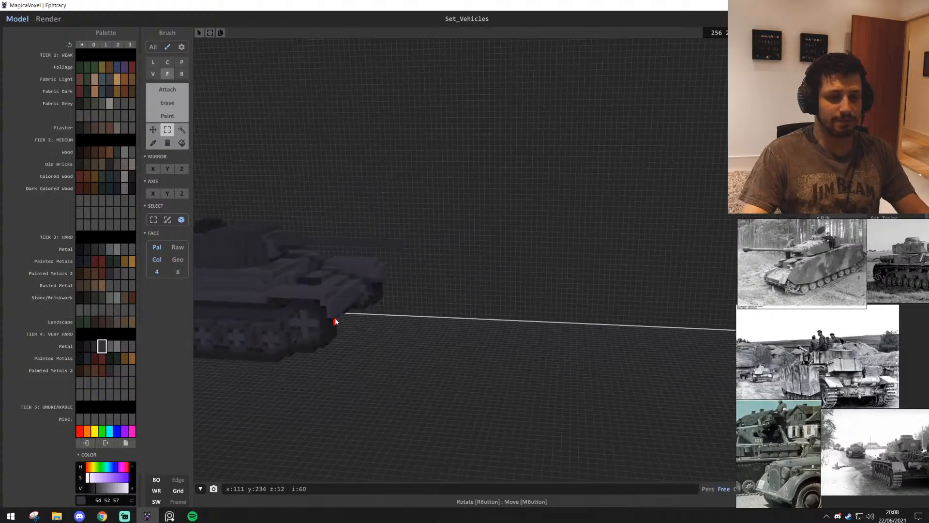
Attach a red box strip 38 voxels long and one voxel high along the base of the empty back wall
mouse_move(336, 321)
right_down()
mouse_move(380, 315)
mouse_move(390, 336)
mouse_move(486, 313)
mouse_move(481, 304)
mouse_move(495, 295)
mouse_move(477, 293)
mouse_move(483, 286)
mouse_move(488, 317)
mouse_move(536, 288)
right_up()
key(w)
key(s)
key(d)
click(80, 431)
key(a)
click(180, 91)
click(182, 75)
key(d)
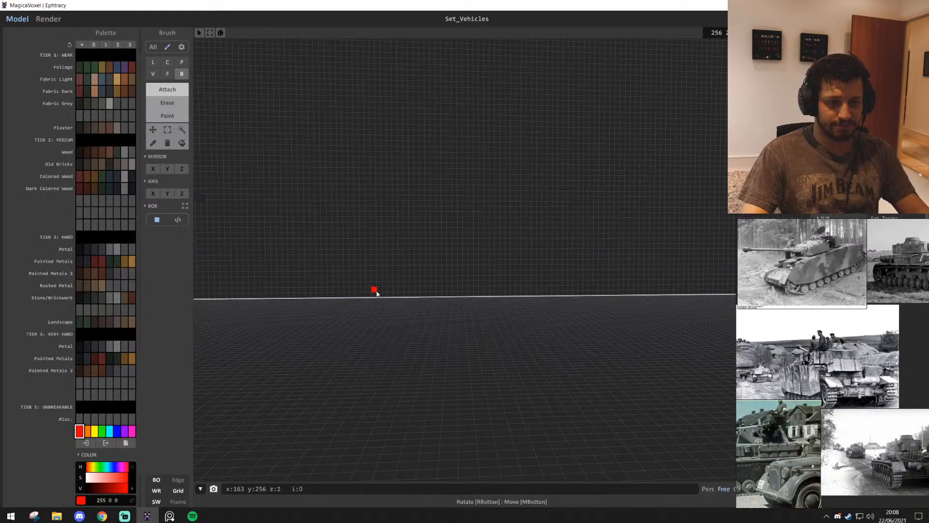
drag(374, 295, 556, 294)
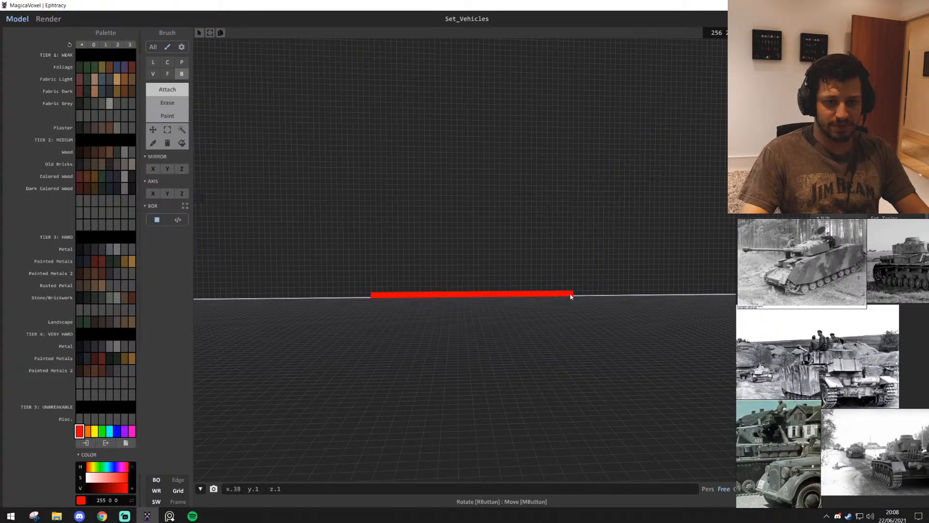
Switch to the reference image board and examine the German tank side-view chart, especially the PzKpfwVIB TigerII
middle_drag(799, 338, 673, 334)
scroll(819, 353, down, 6)
scroll(786, 337, up, 6)
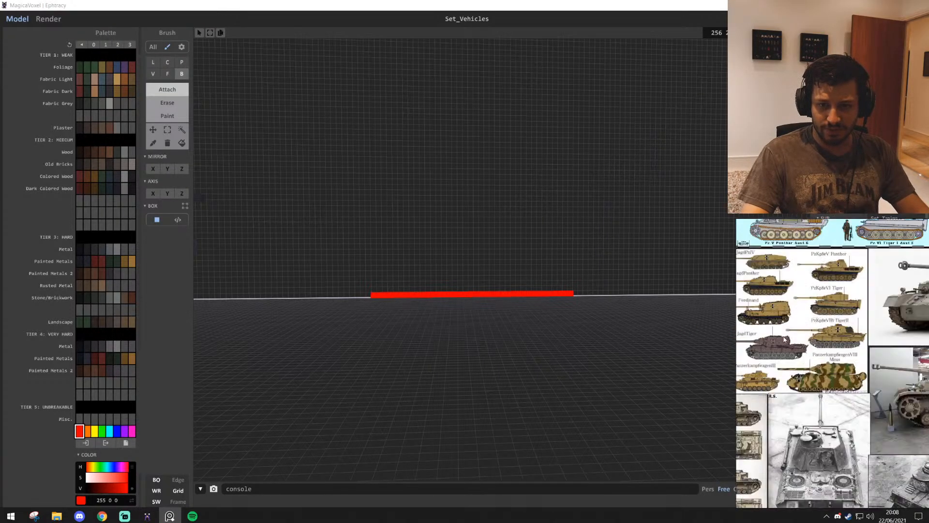
middle_drag(787, 337, 828, 387)
middle_drag(864, 361, 830, 361)
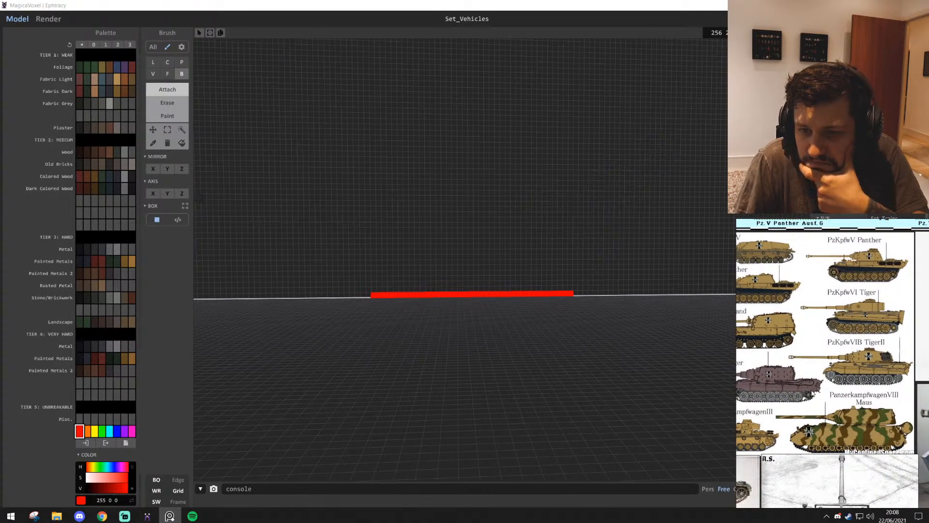
middle_drag(813, 394, 831, 384)
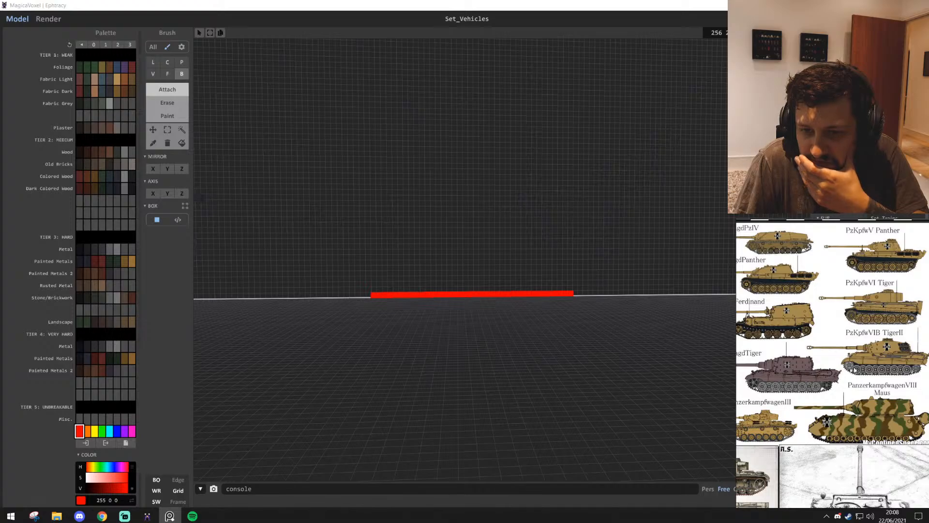
scroll(871, 372, up, 5)
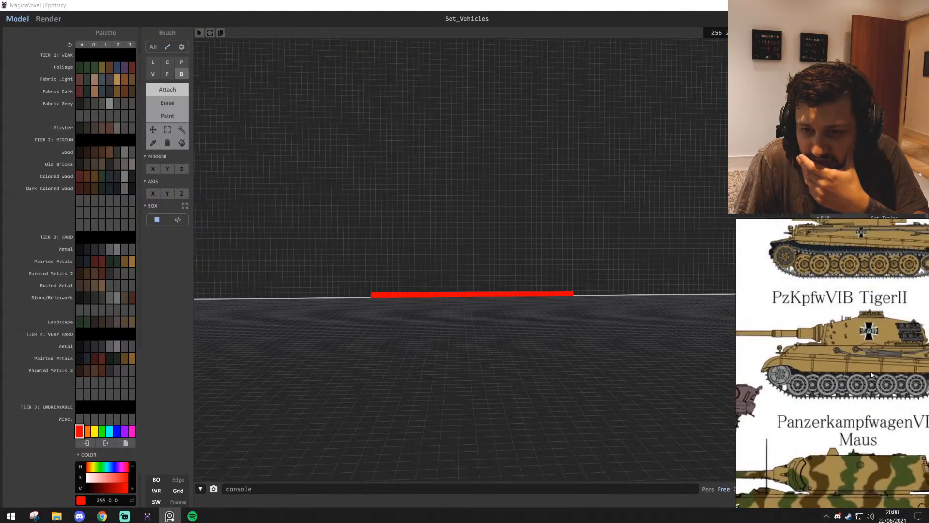
scroll(842, 376, down, 5)
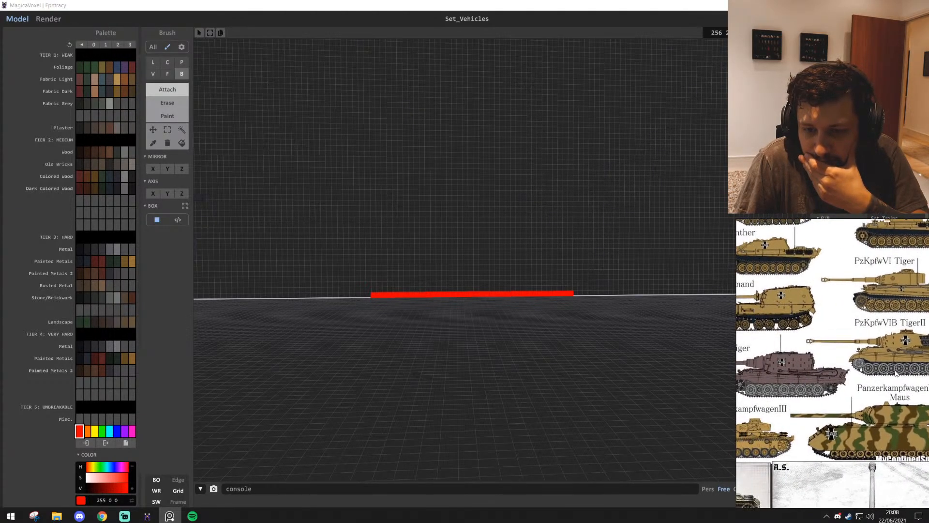
scroll(809, 379, up, 5)
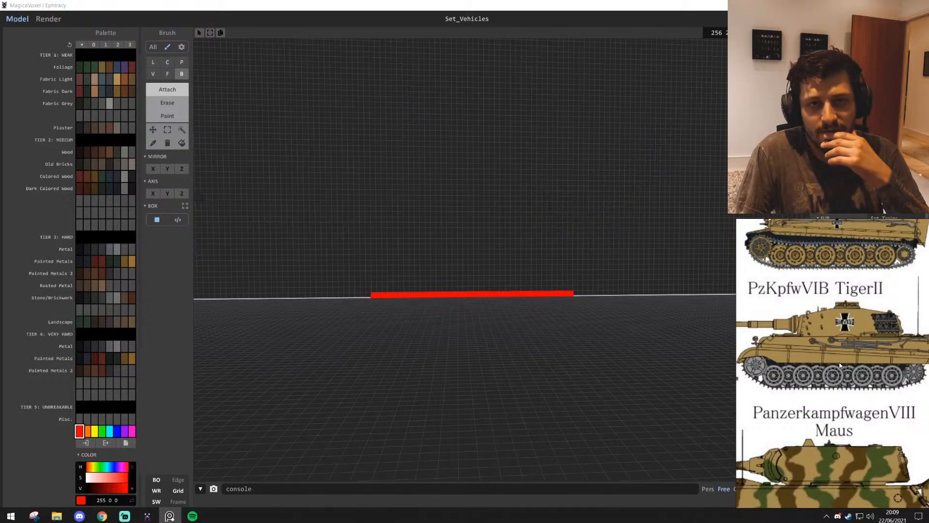
scroll(605, 218, up, 3)
Try building a rising curve of four single diagonal voxels at the strip's end nearest the grey tank
right_drag(417, 270, 476, 276)
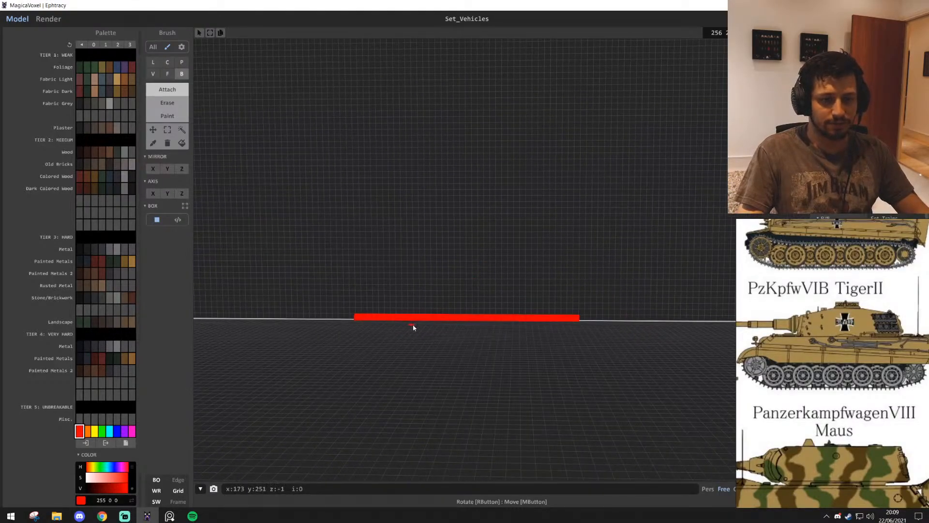
scroll(379, 329, up, 5)
right_drag(380, 329, 387, 323)
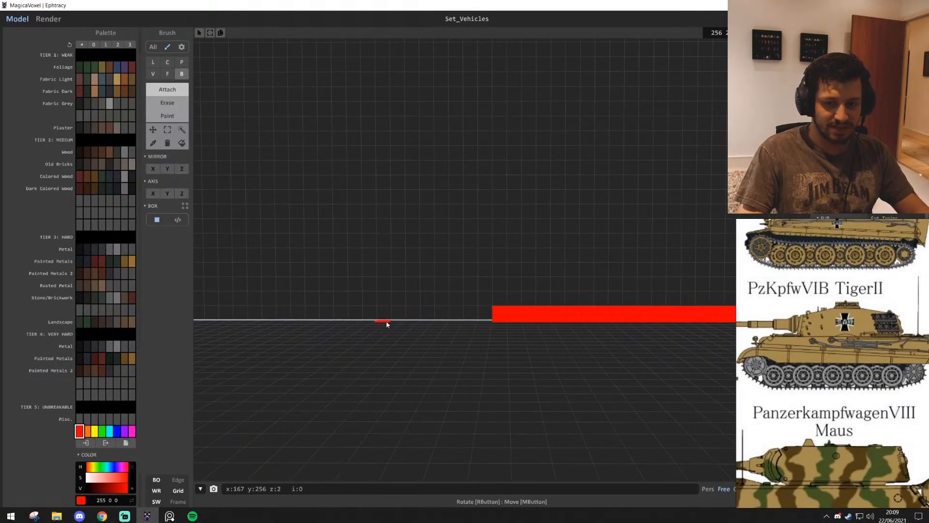
scroll(480, 306, up, 1)
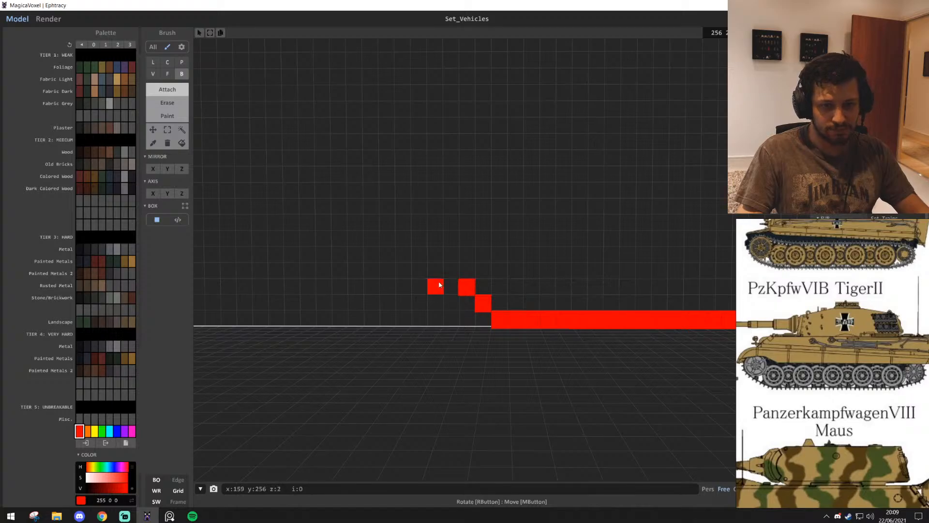
click(453, 265)
scroll(623, 315, down, 1)
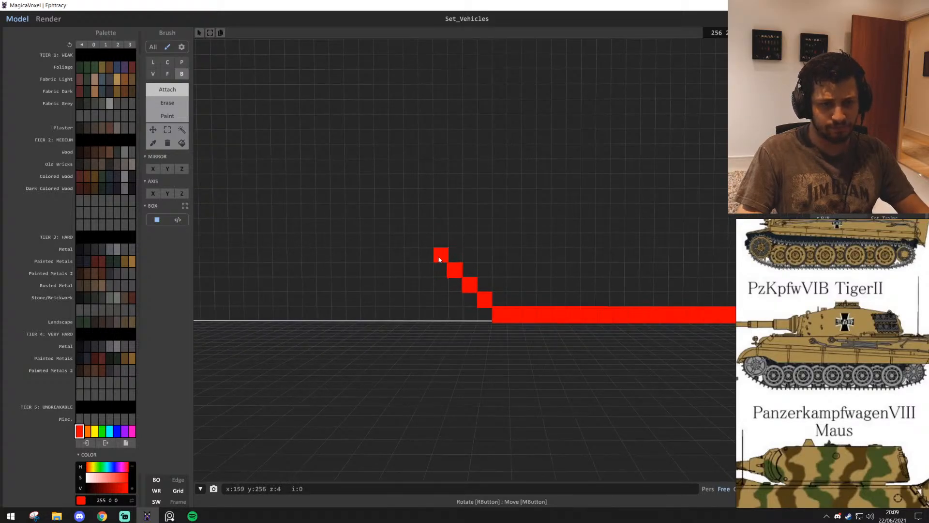
scroll(542, 272, down, 5)
scroll(505, 278, up, 5)
middle_drag(505, 279, 576, 286)
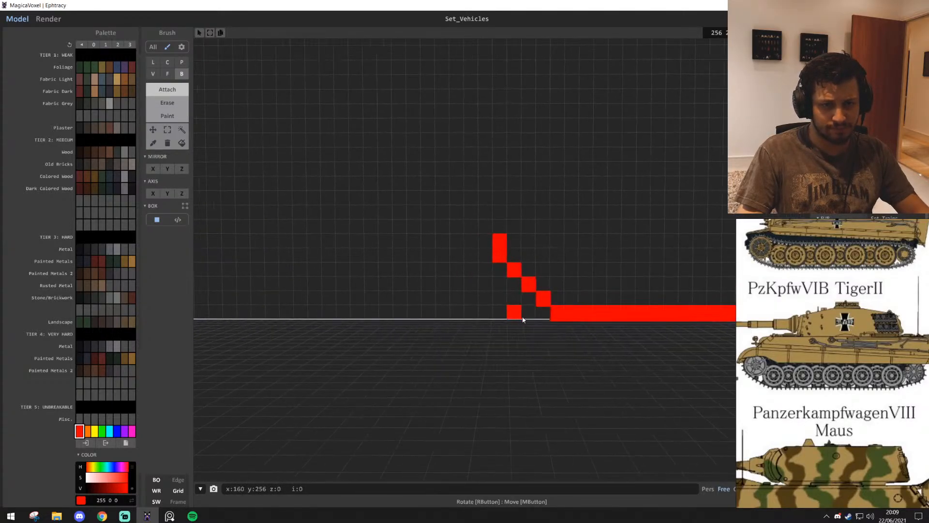
key(ctrl+z)
key(ctrl+z)
Build the curve from the strip's end nearest the grey tank: a two-voxel step, two diagonal voxels, then columns of two and three voxels
click(527, 297)
click(514, 284)
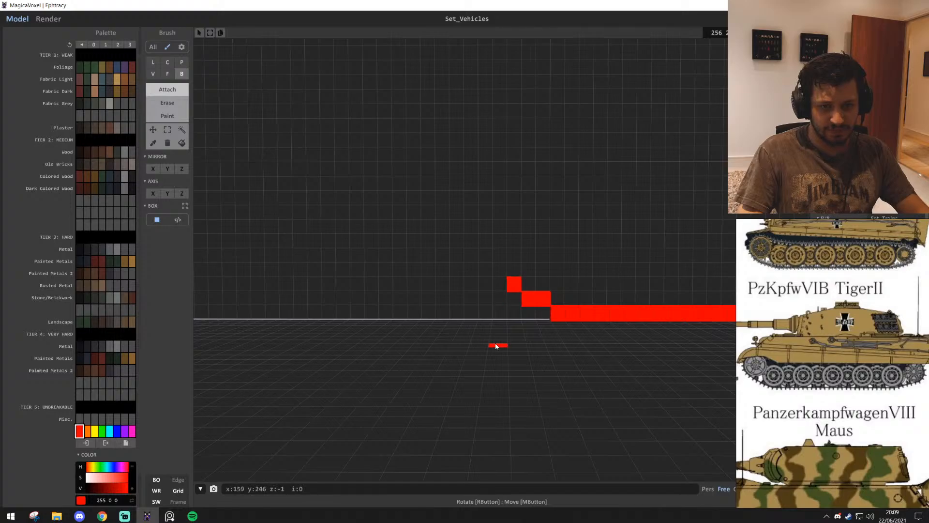
scroll(498, 345, up, 1)
middle_drag(498, 345, 452, 345)
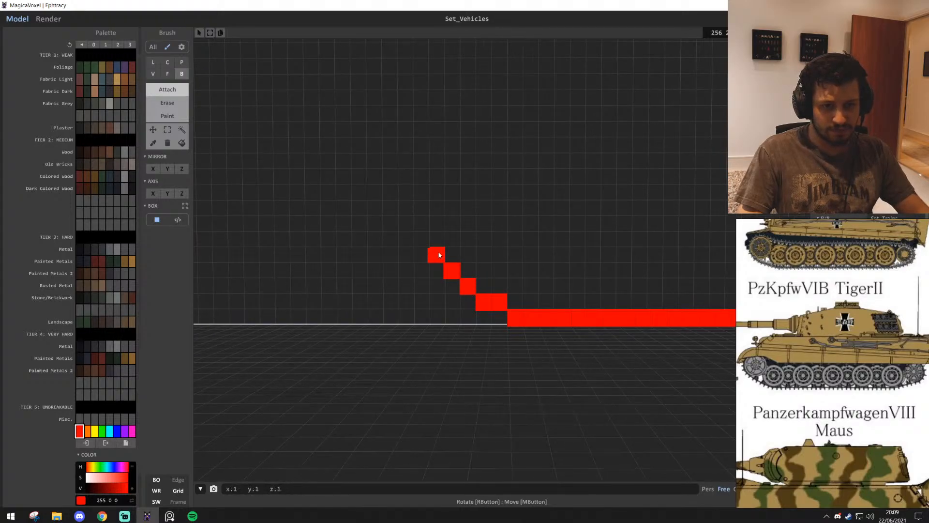
drag(426, 221, 424, 193)
middle_drag(496, 170, 497, 193)
scroll(499, 221, down, 4)
scroll(496, 224, up, 4)
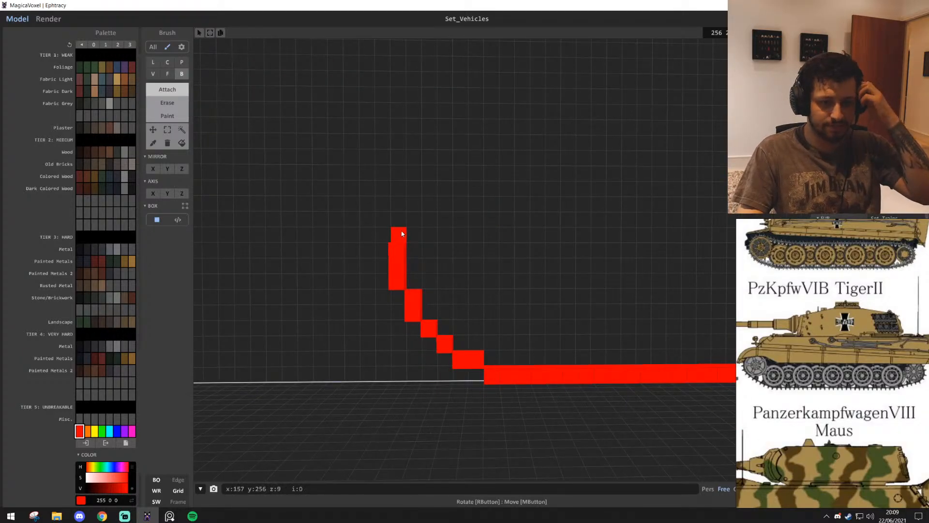
Heighten the curve's outermost column to four voxels, then add an inset two-voxel column and a three-voxel row on top
click(400, 234)
click(415, 221)
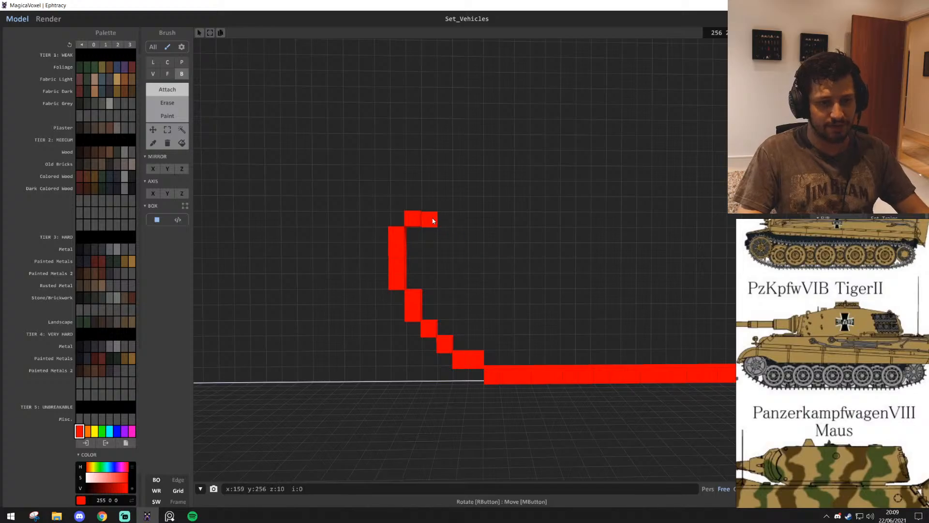
key(ctrl+z)
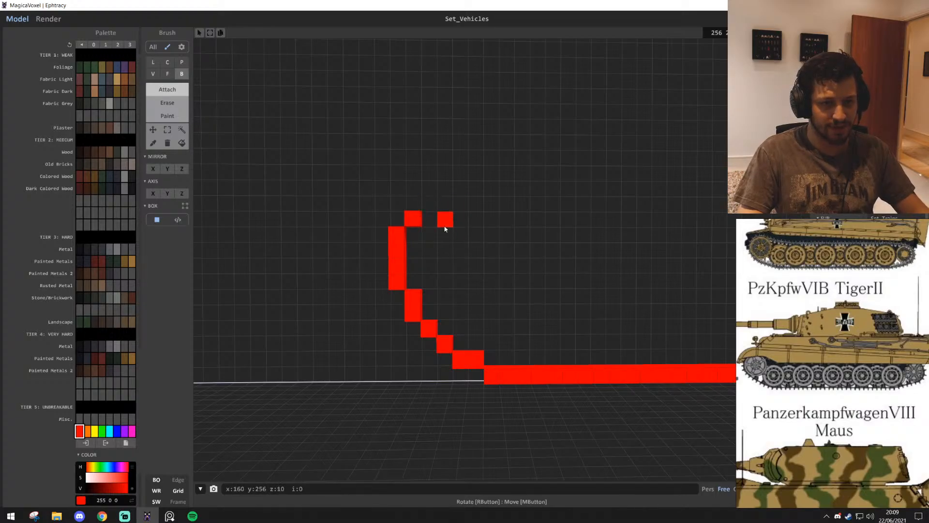
click(417, 205)
key(d)
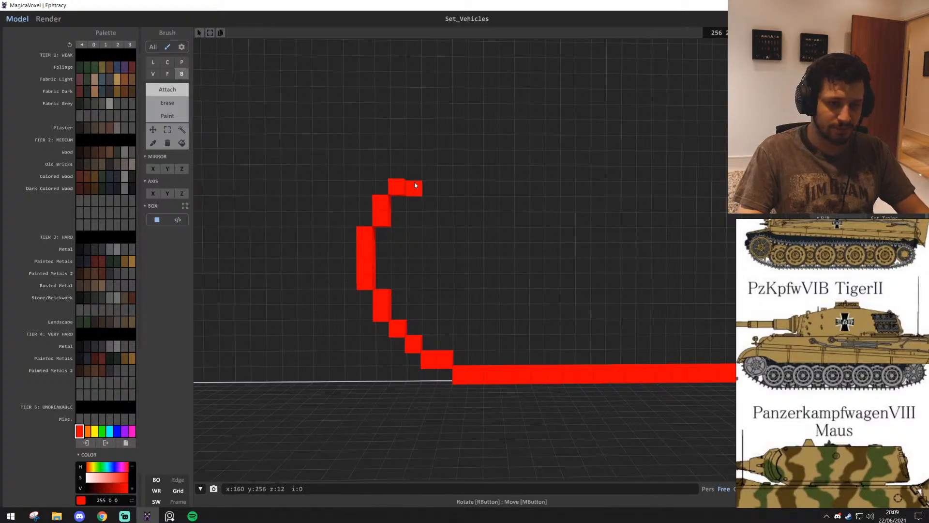
click(437, 189)
Compare the height and shape of the red outline with the grey tank's tracks beside it
key(s)
key(a)
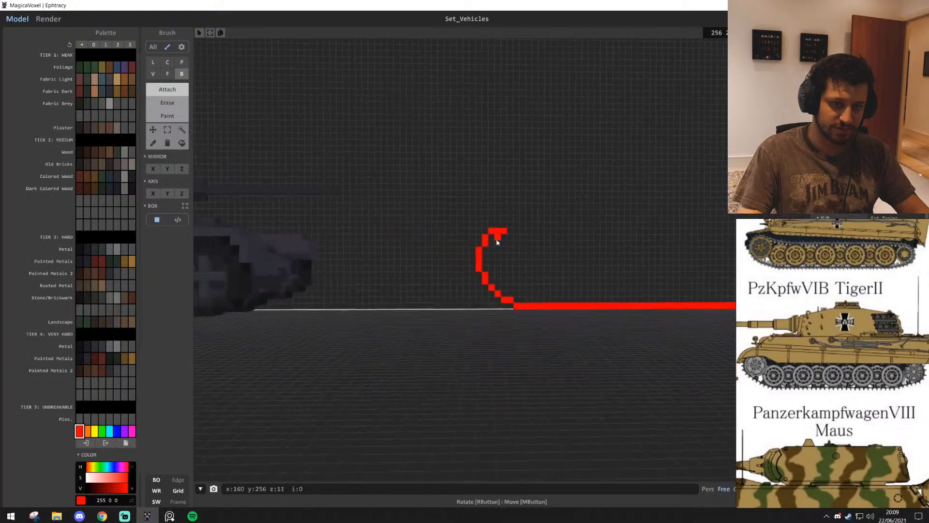
key(w)
key(d)
key(w)
key(d)
key(s)
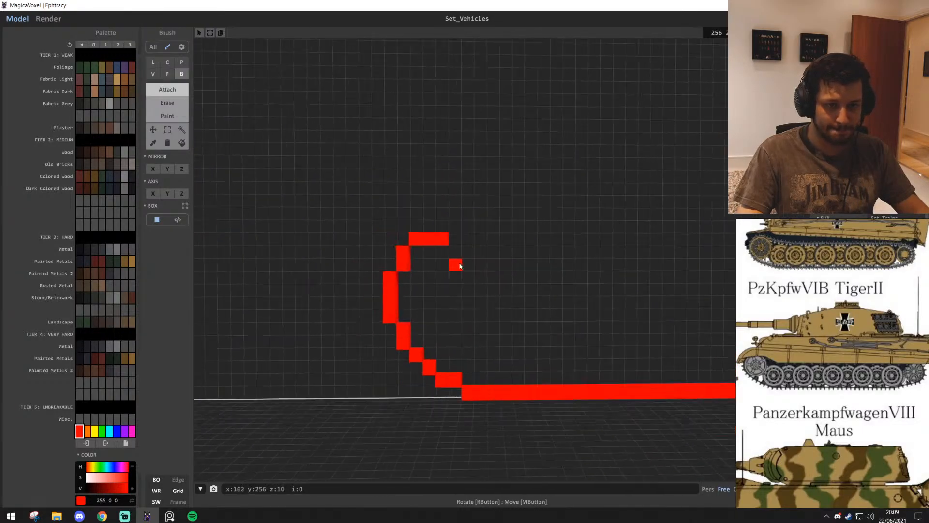
key(a)
key(w)
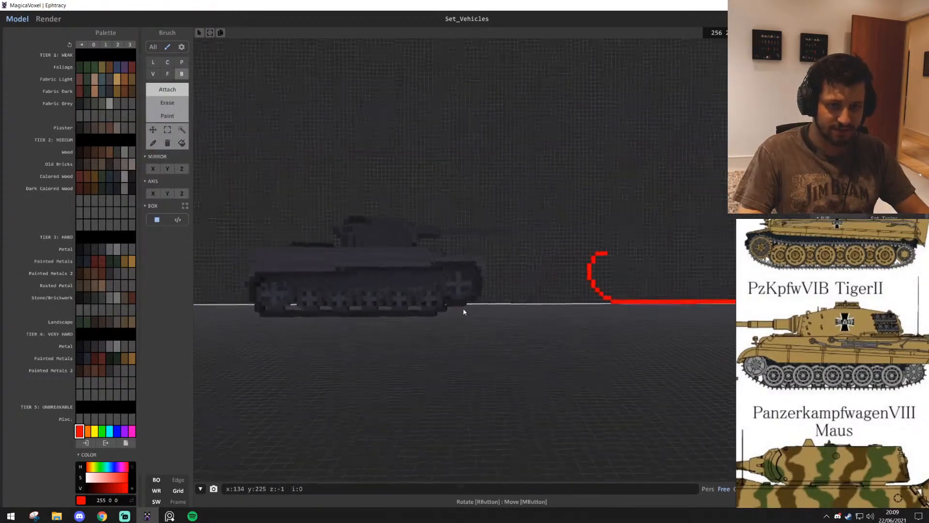
key(d)
key(d)
right_drag(541, 309, 552, 310)
key(w)
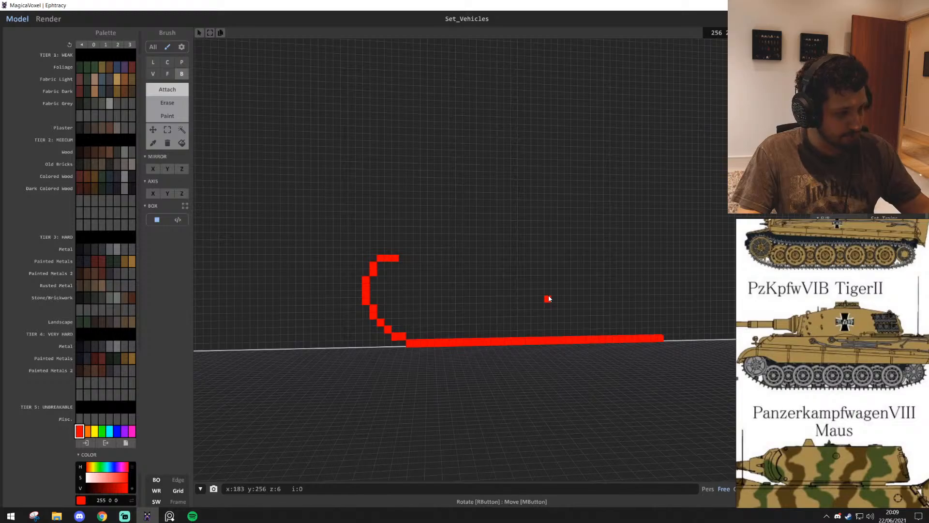
key(s)
key(a)
key(w)
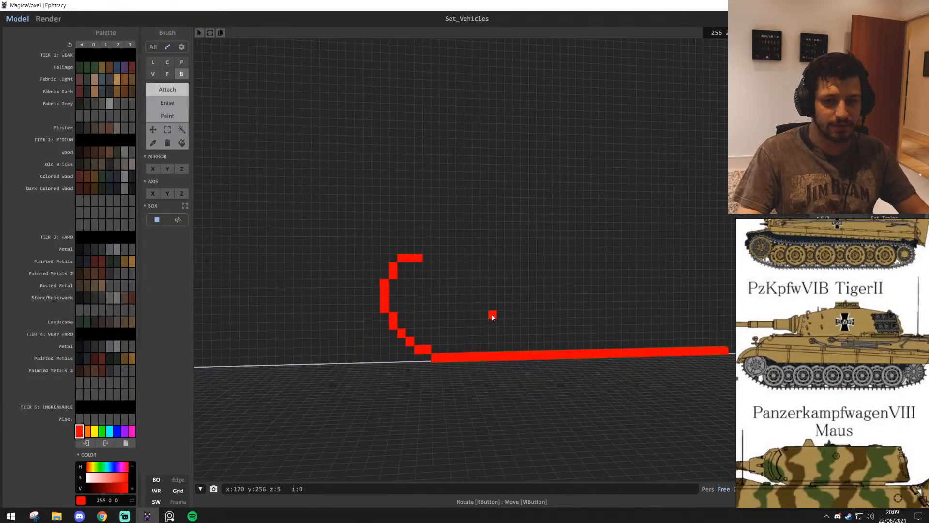
middle_drag(453, 300, 306, 270)
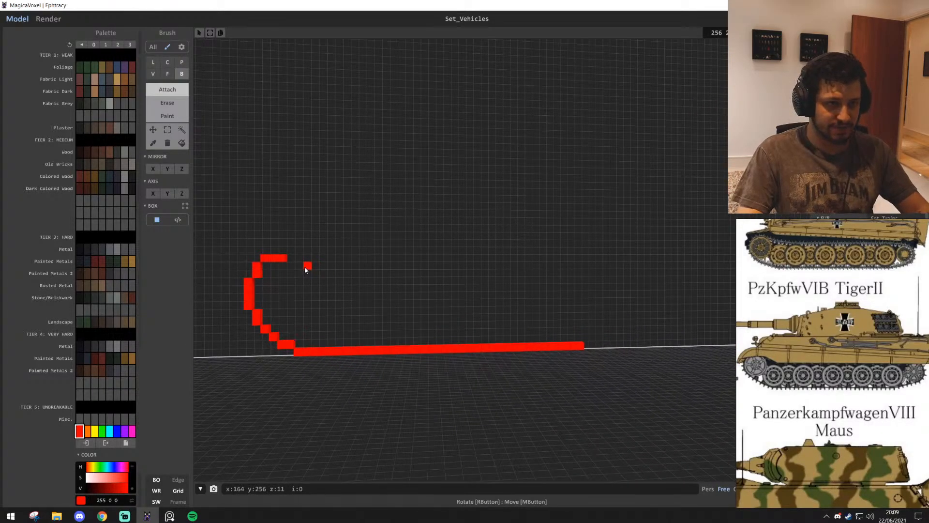
Try a long line from the curve's top row across above the base strip with the Line brush
key(l)
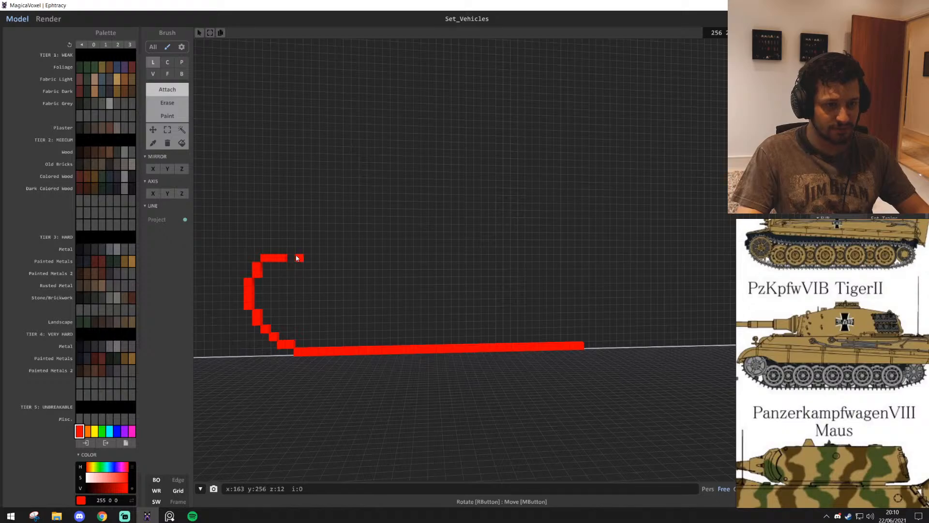
mouse_move(300, 264)
mouse_down()
mouse_move(426, 286)
mouse_move(696, 272)
mouse_move(609, 280)
mouse_move(617, 275)
mouse_up()
key(ctrl+z)
Try raising the curve's top by one voxel and running a gently sloping line from it, then undo both
key(a)
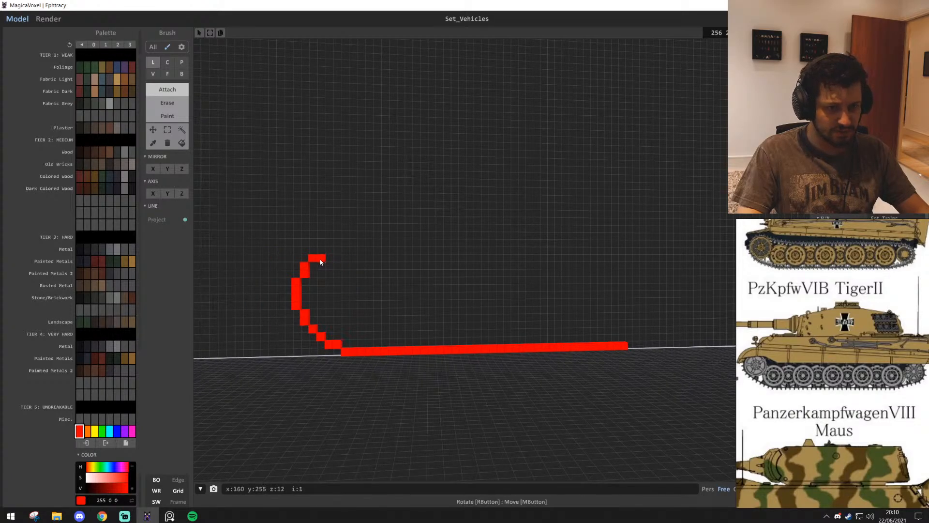
key(a)
key(w)
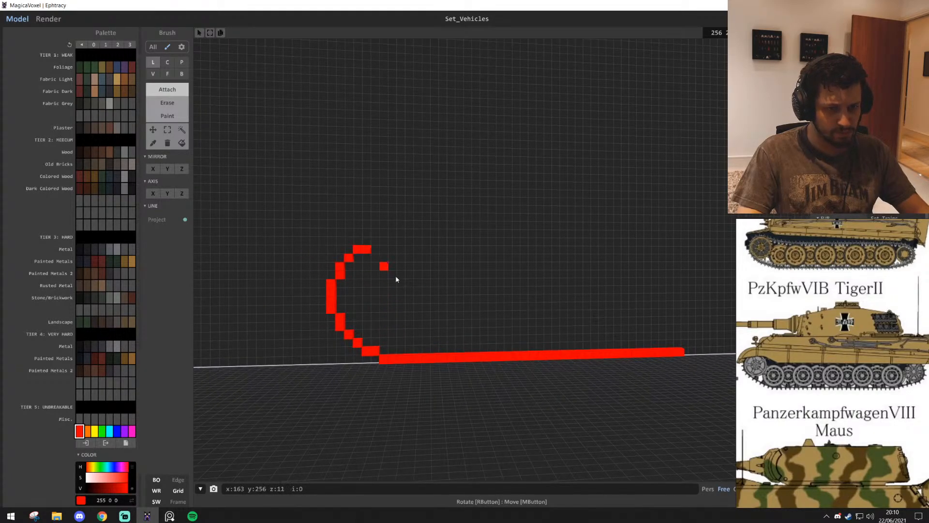
key(d)
mouse_move(321, 265)
mouse_down()
mouse_move(667, 277)
mouse_move(685, 266)
mouse_move(319, 266)
mouse_up()
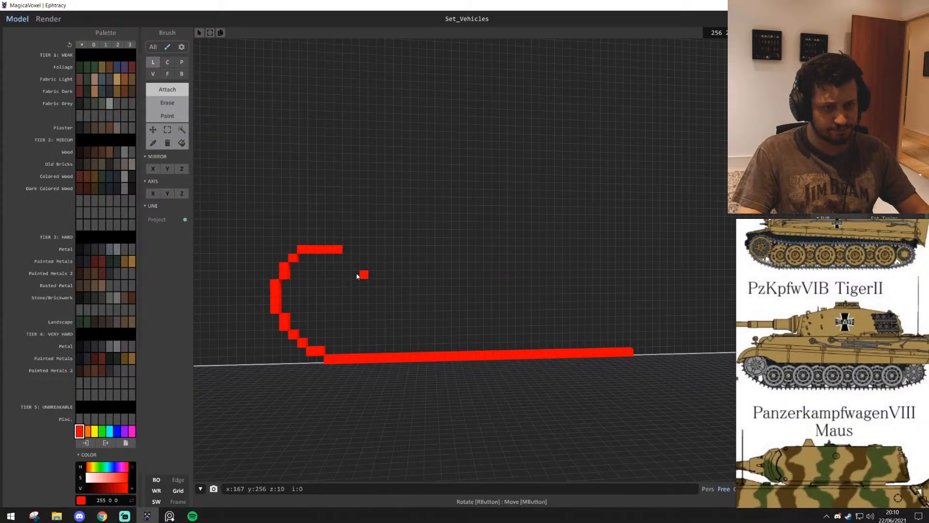
drag(332, 243, 715, 257)
scroll(637, 305, down, 6)
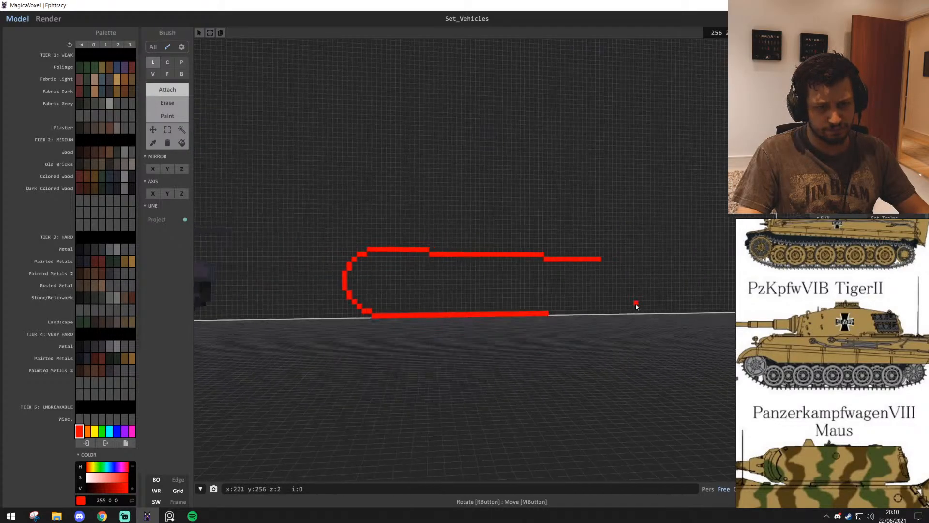
key(ctrl+z)
scroll(455, 315, up, 6)
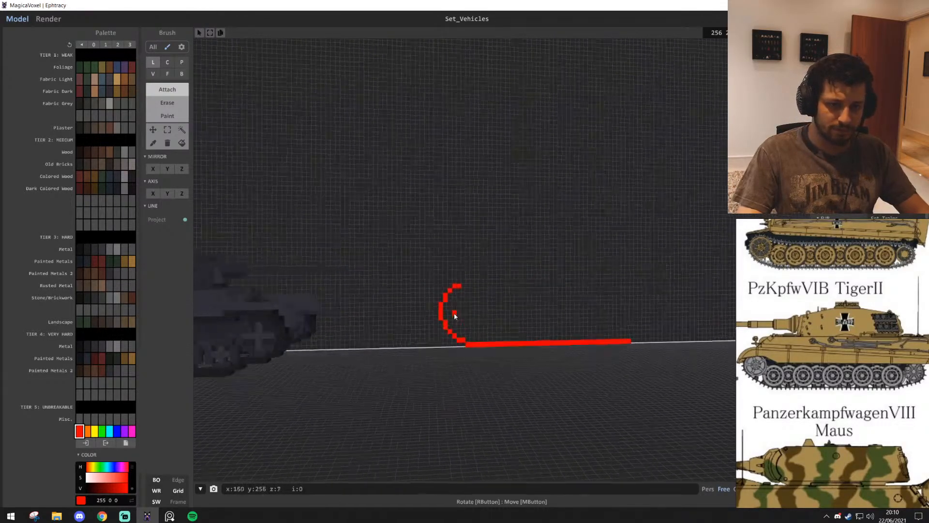
key(q)
key(ctrl+z)
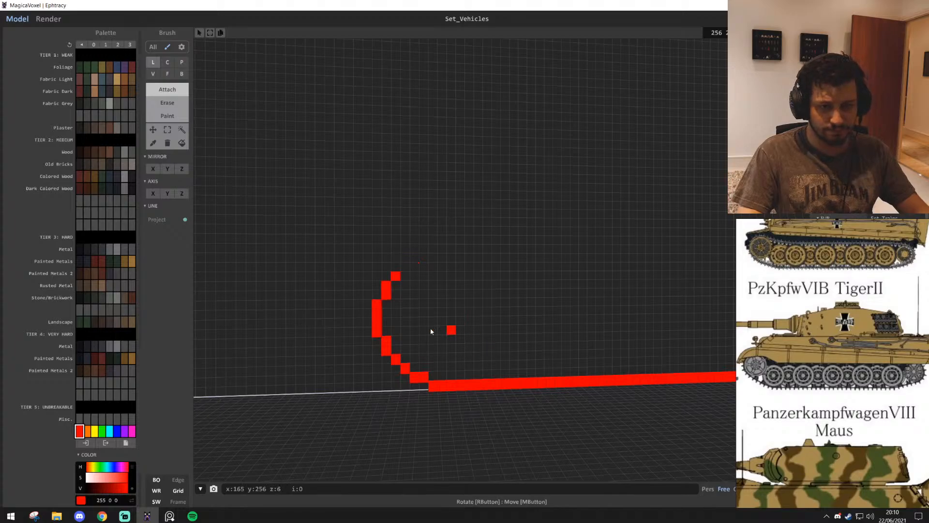
Attach a long line from the curve's top that slopes down by two voxels and overshoots the base strip's far end
scroll(408, 274, down, 2)
middle_drag(408, 275, 305, 286)
drag(326, 274, 668, 287)
Compare the outline with the PzKpfwV Panther and PzKpfwVI Tiger side views on the reference board, especially their track shapes
scroll(870, 372, down, 2)
scroll(872, 401, down, 3)
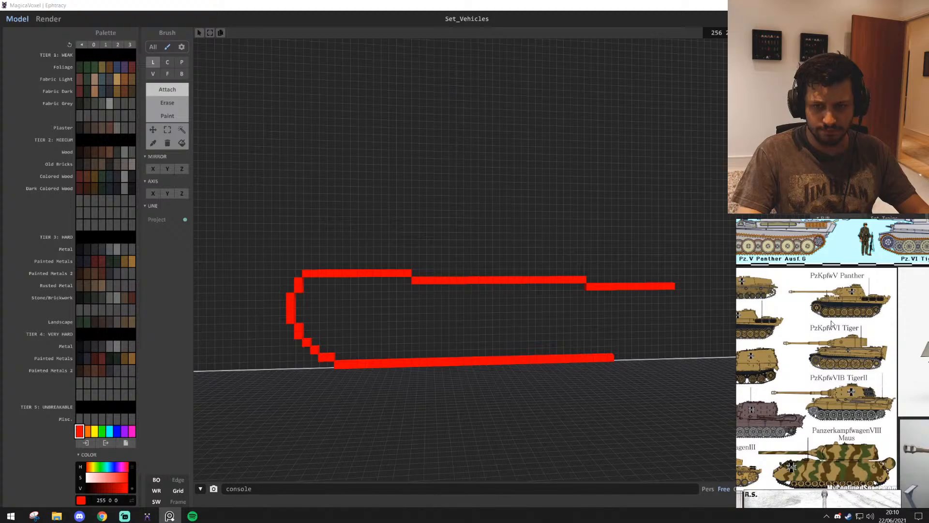
scroll(831, 323, up, 4)
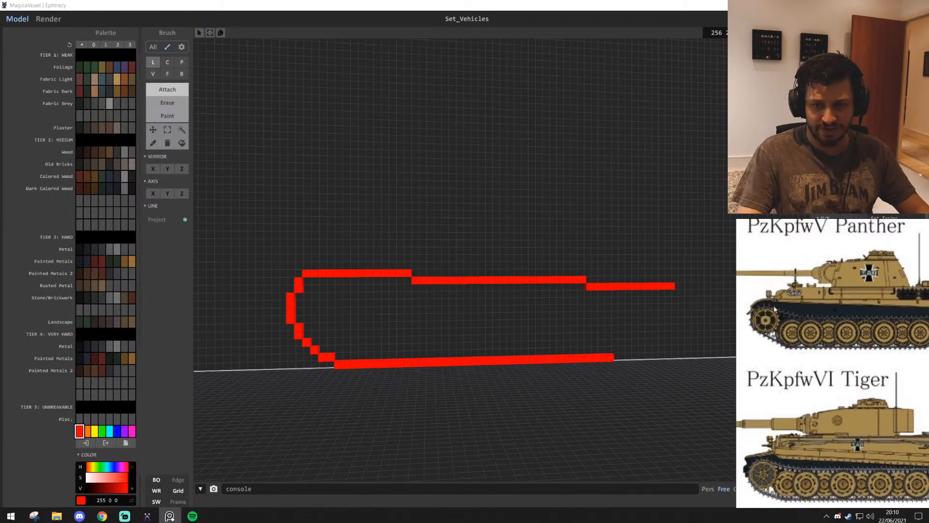
middle_drag(852, 330, 839, 332)
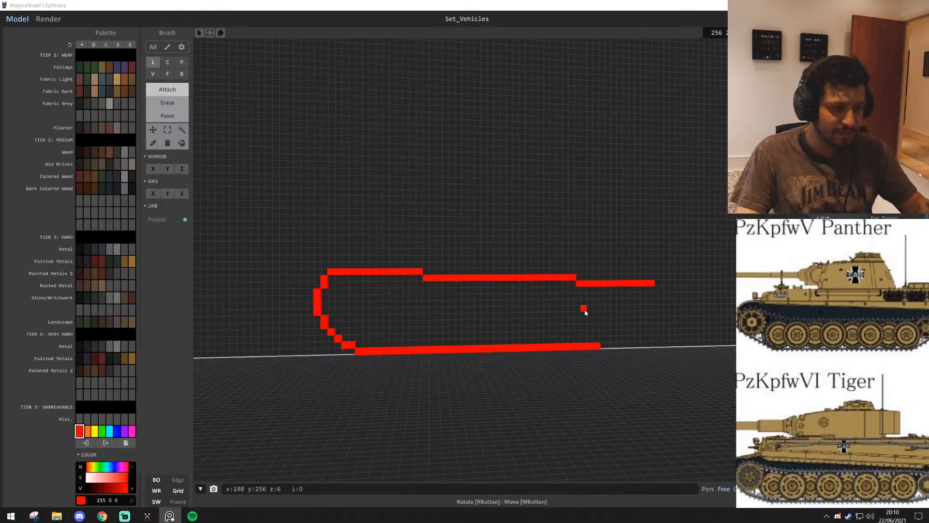
scroll(556, 329, up, 3)
key(d)
mouse_move(534, 332)
right_down()
mouse_move(547, 331)
mouse_move(523, 338)
mouse_move(534, 338)
right_up()
key(s)
key(d)
key(w)
key(a)
scroll(903, 416, down, 4)
middle_drag(903, 416, 835, 391)
scroll(539, 318, up, 3)
Remove the sloping top line from the outline, down to the inset two-voxel column of the curve
right_drag(556, 334, 363, 281)
right_drag(589, 332, 577, 312)
key(a)
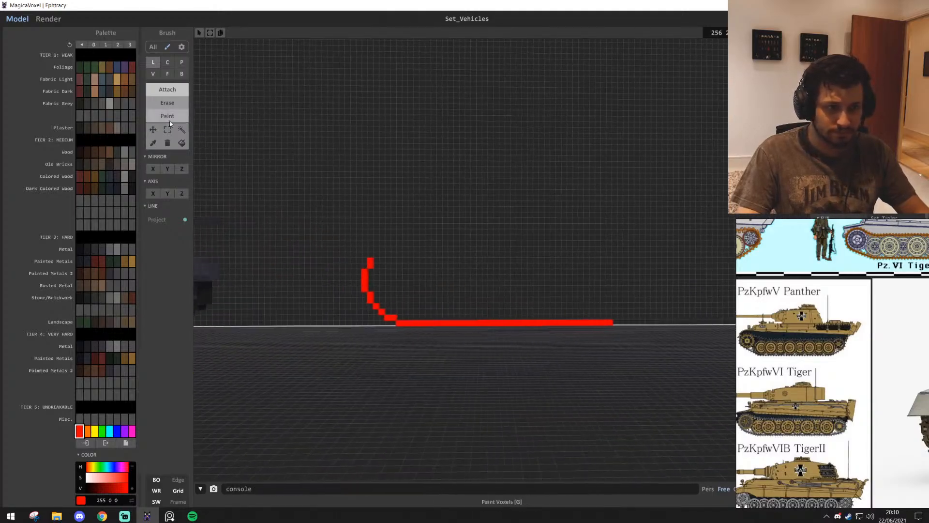
Move the whole connected red outline about 12 voxels along the wall toward the grey tank with the region tool
click(181, 130)
drag(502, 323, 444, 310)
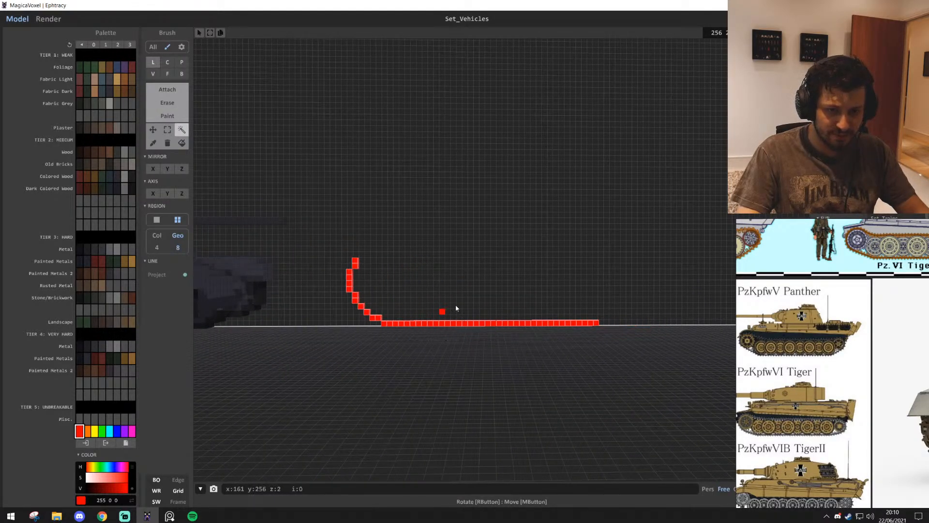
key(d)
key(w)
Try attaching rising steps of three, two and one voxels at the strip's far end, then undo them
click(168, 90)
key(w)
key(d)
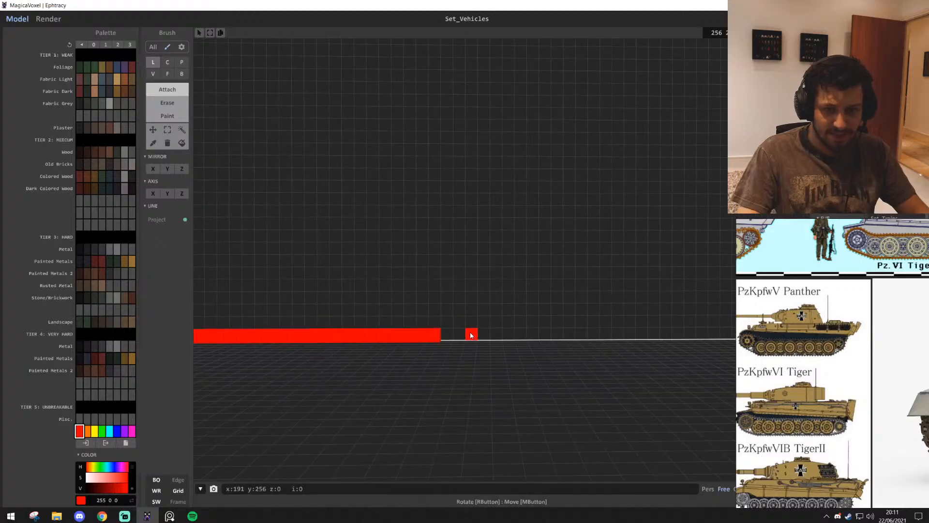
drag(433, 323, 460, 317)
click(475, 310)
scroll(480, 309, down, 1)
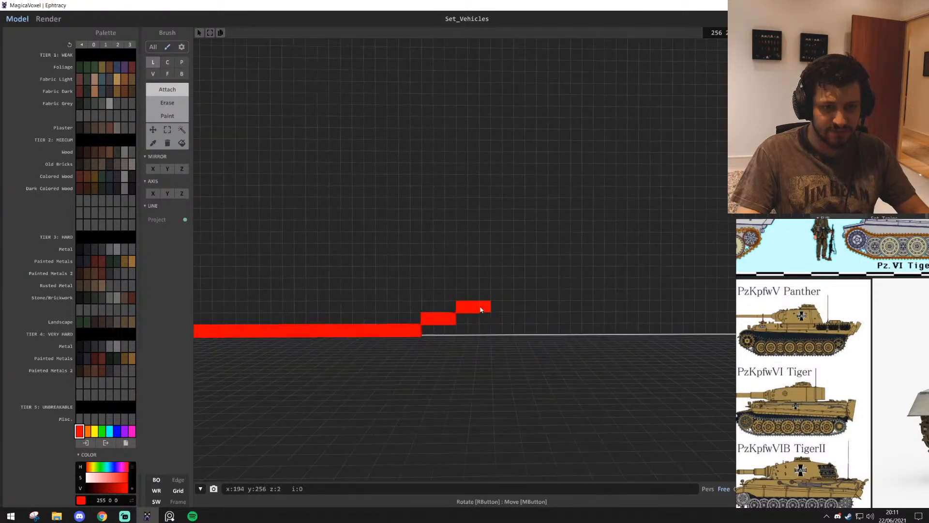
click(486, 294)
scroll(521, 309, down, 1)
scroll(525, 310, down, 4)
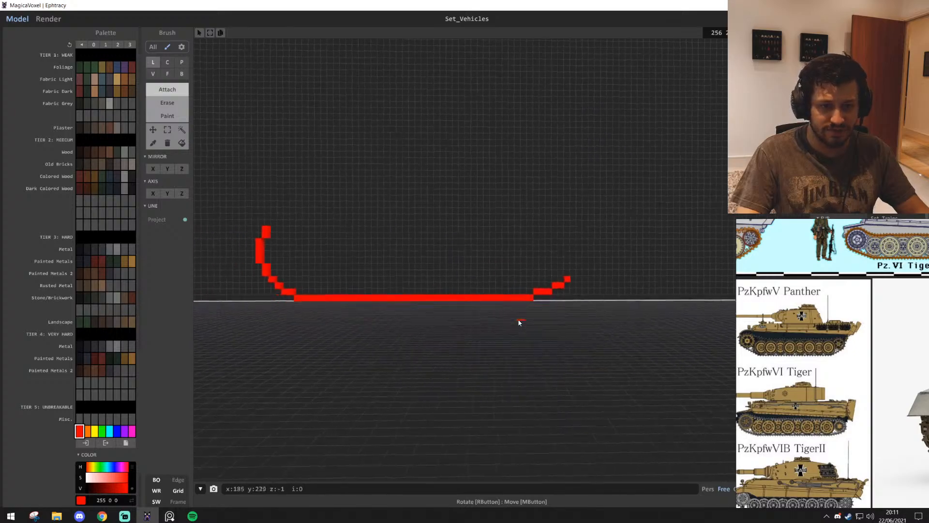
middle_drag(517, 320, 523, 333)
scroll(524, 333, up, 5)
key(ctrl+z)
key(ctrl+z)
key(ctrl+z)
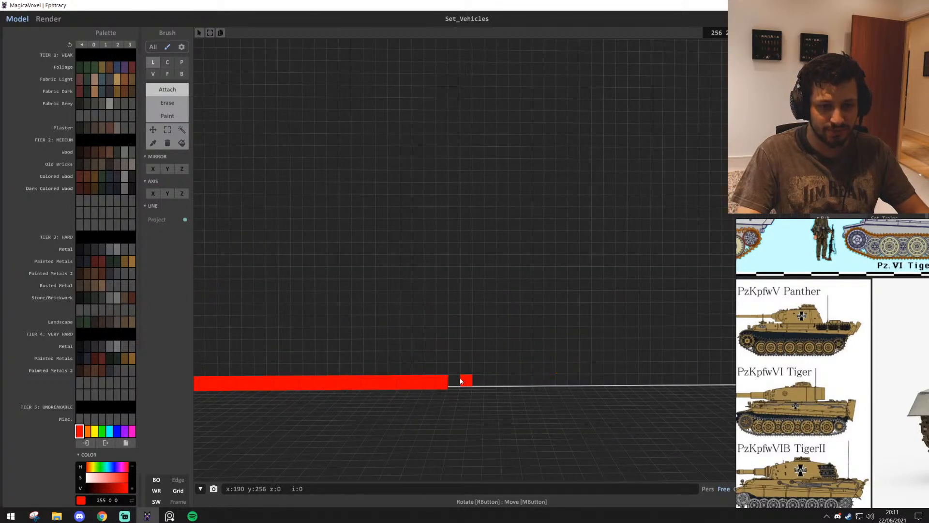
Extend the base strip by six voxels at its far end and attach a two-voxel step one row higher
drag(455, 382, 519, 384)
scroll(528, 387, down, 1)
middle_drag(576, 417, 474, 372)
scroll(526, 382, up, 2)
click(464, 338)
click(476, 337)
scroll(473, 372, up, 1)
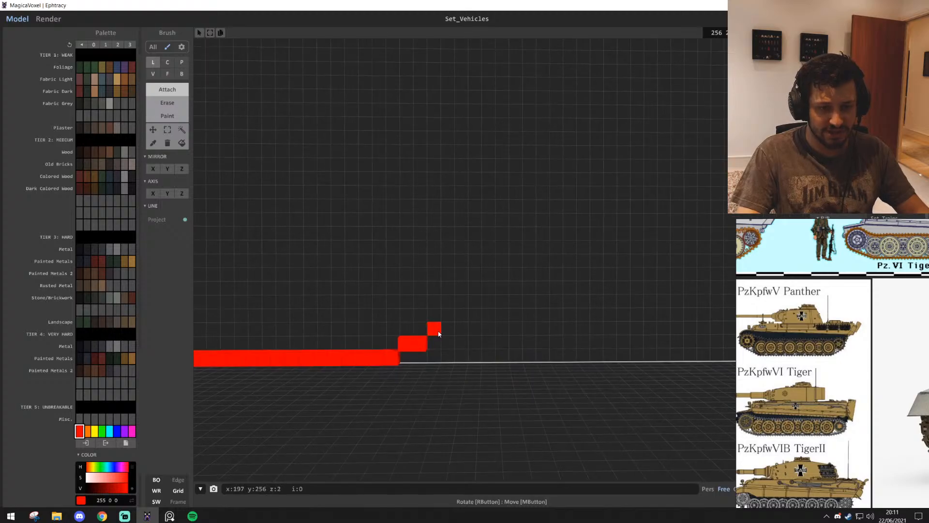
Try continuing the far-end curve with voxels in the row above the two-voxel step, then undo them
click(437, 333)
scroll(452, 333, down, 1)
click(451, 331)
key(ctrl+z)
key(ctrl+z)
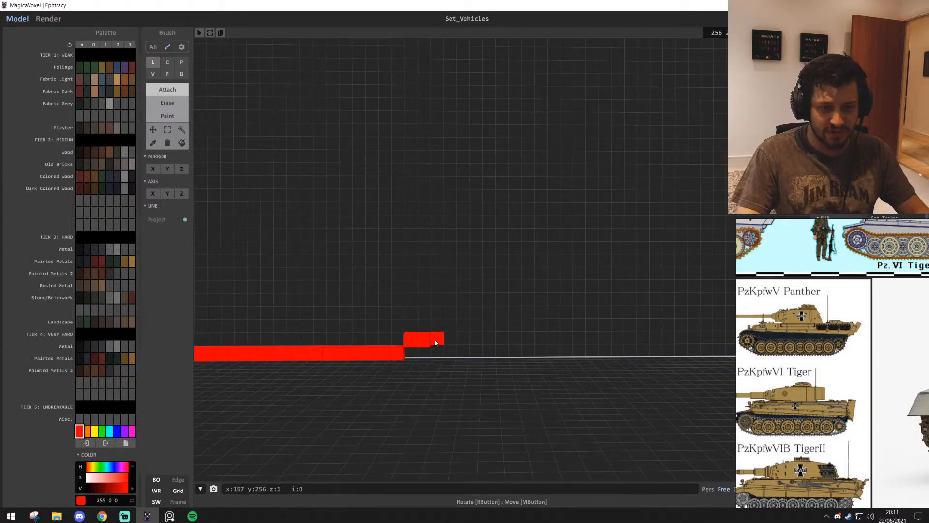
Continue the far-end curve with a two-voxel step in the next row and a single voxel one row above it
click(449, 326)
click(463, 326)
middle_drag(516, 367, 502, 368)
click(462, 313)
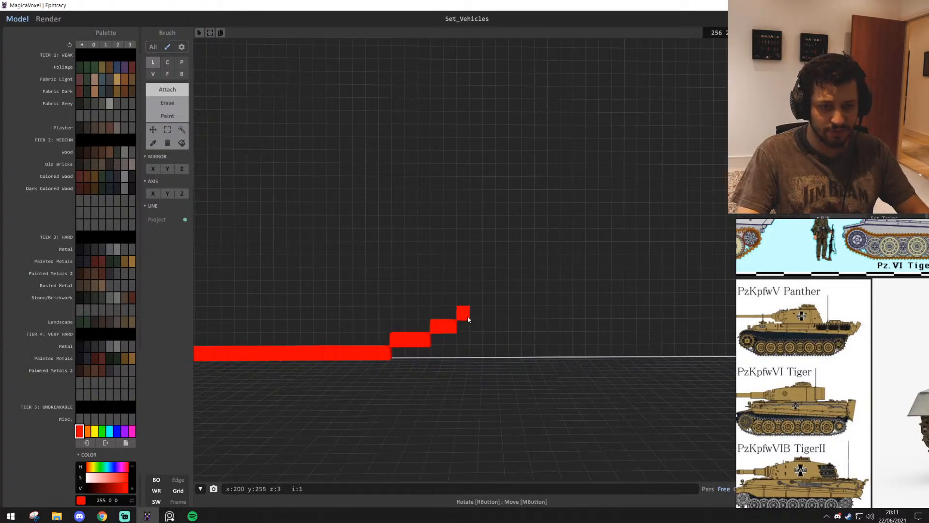
Try continuing the far-end curve above the single voxel, then undo the added voxels
middle_drag(492, 304, 528, 320)
click(516, 316)
scroll(470, 358, up, 4)
middle_drag(580, 354, 551, 351)
click(427, 321)
scroll(504, 358, down, 2)
scroll(537, 356, down, 2)
key(ctrl+z)
key(ctrl+z)
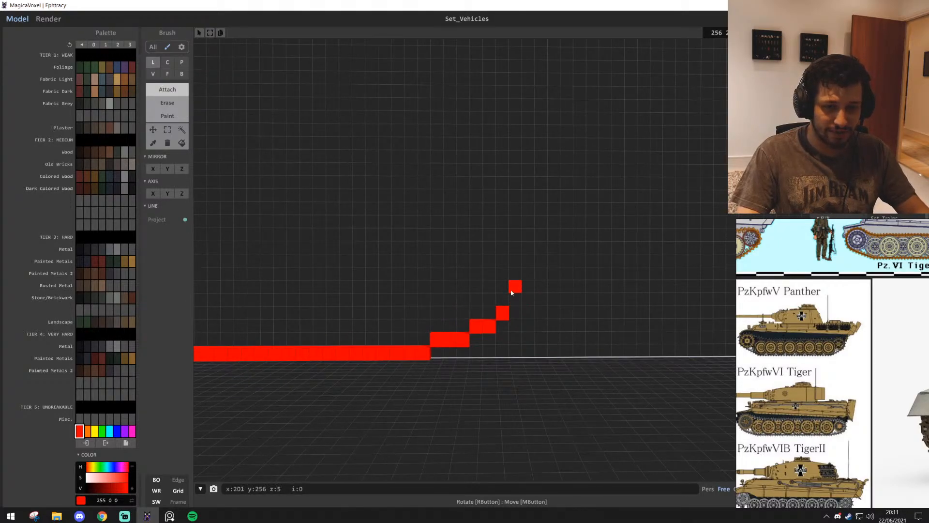
Attach a vertical two-voxel column diagonally above the single voxel of the far-end curve
drag(515, 299, 516, 286)
mouse_move(571, 323)
middle_down()
mouse_move(604, 323)
mouse_move(555, 332)
middle_up()
scroll(604, 323, down, 2)
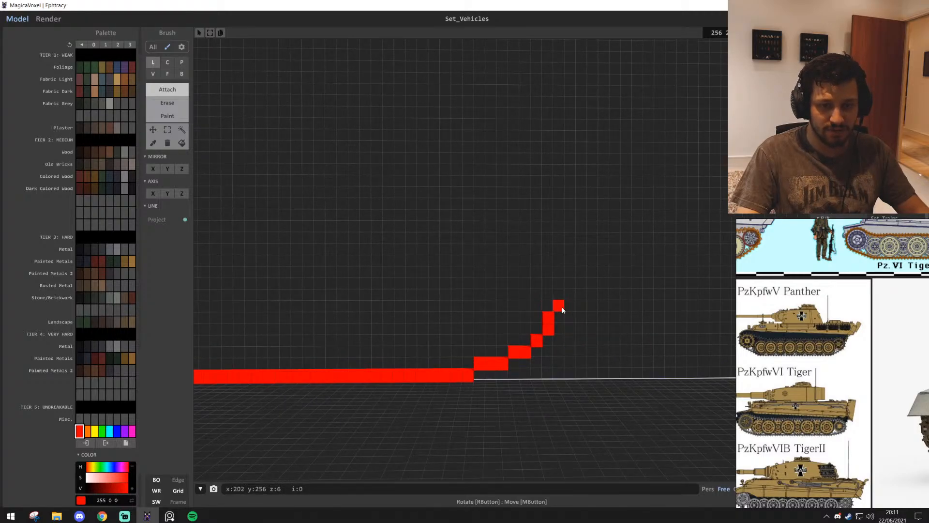
Try rounding the far end with a three-voxel column, inward columns and a line across the top, then undo them
drag(558, 307, 558, 280)
scroll(697, 315, down, 5)
middle_drag(622, 321, 645, 327)
scroll(645, 328, up, 4)
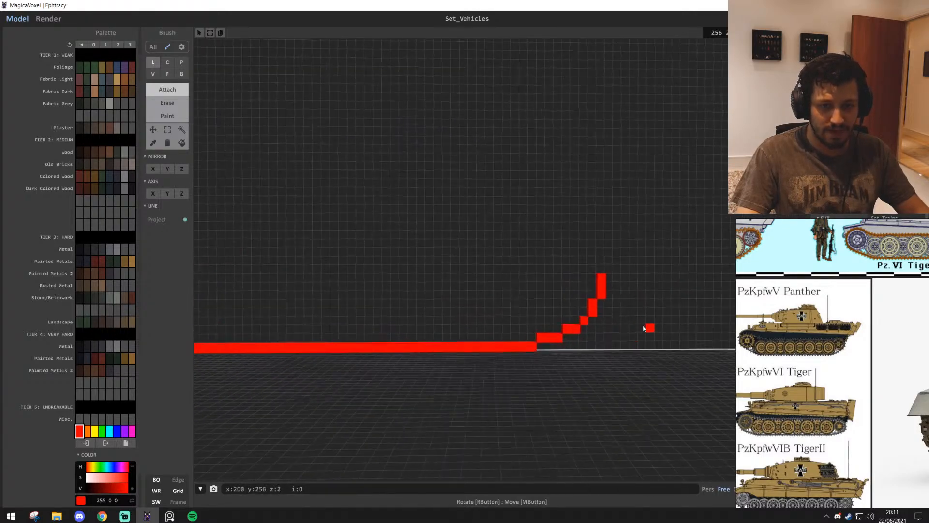
drag(603, 271, 604, 257)
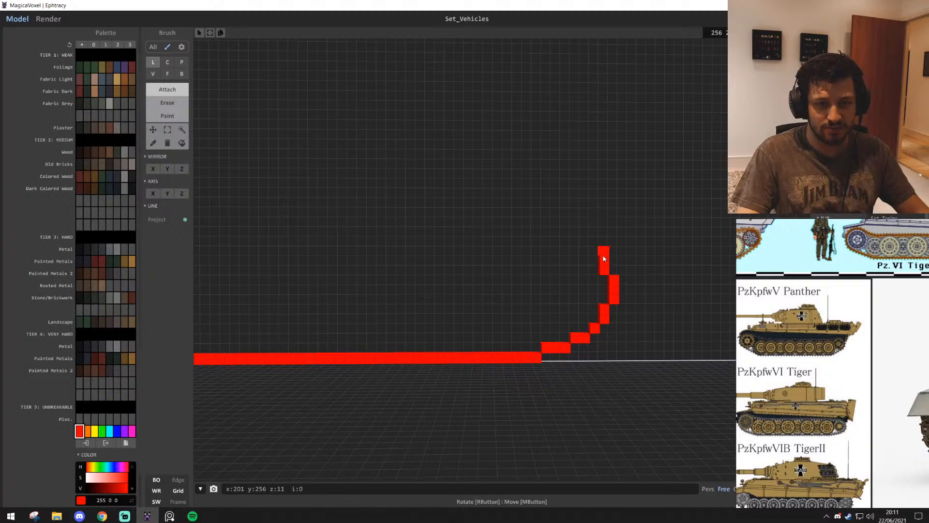
scroll(541, 272, down, 4)
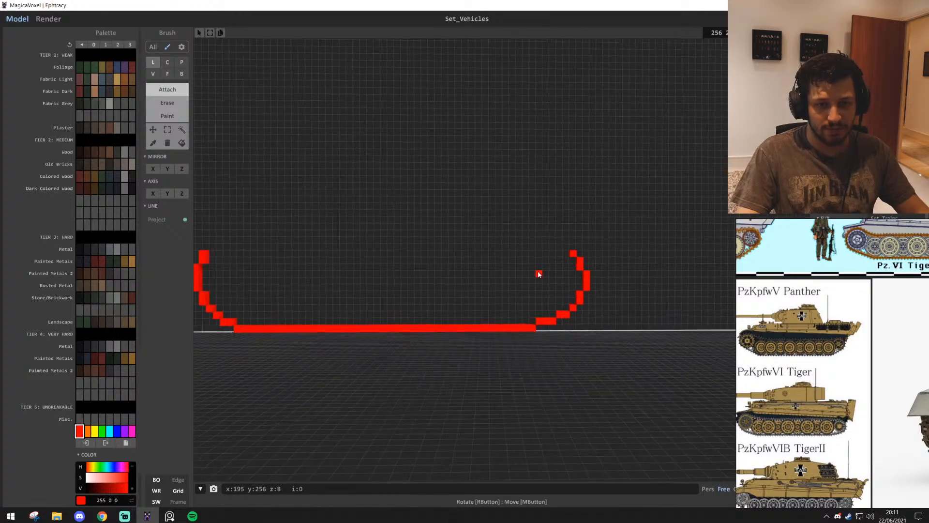
scroll(542, 269, up, 1)
key(a)
drag(261, 252, 633, 251)
key(ctrl+z)
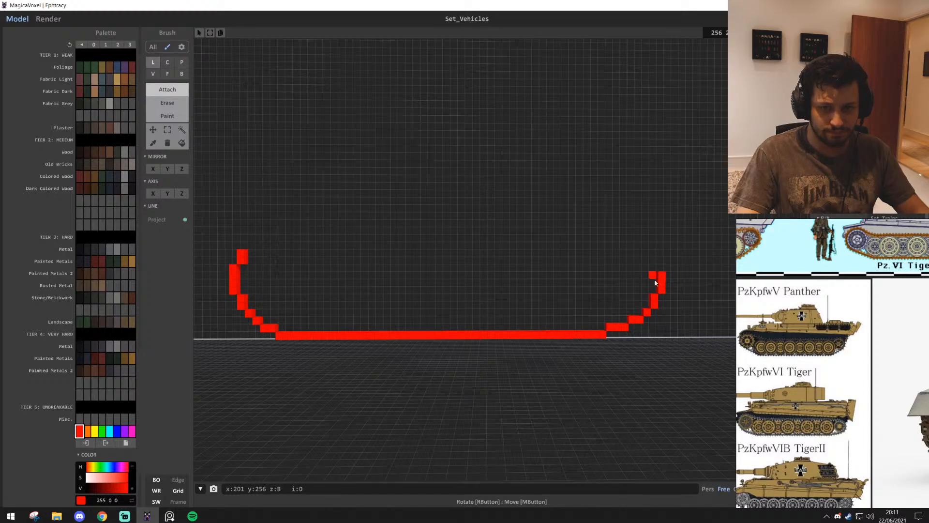
scroll(655, 279, up, 3)
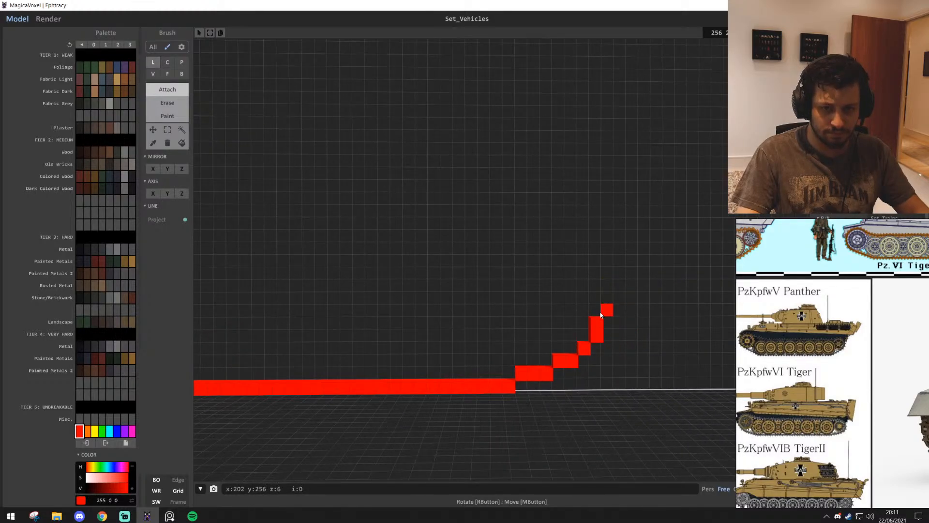
Try curling the far end inward and closing the outline with a three-level stepped top strip, then undo both
right_drag(638, 336, 577, 304)
scroll(594, 362, down, 3)
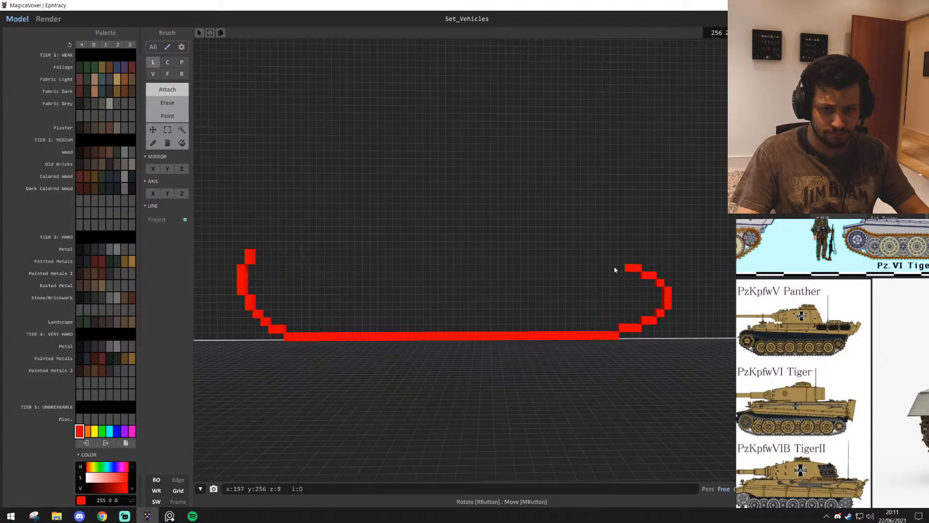
mouse_move(620, 268)
mouse_down()
mouse_move(445, 240)
mouse_move(260, 246)
mouse_up()
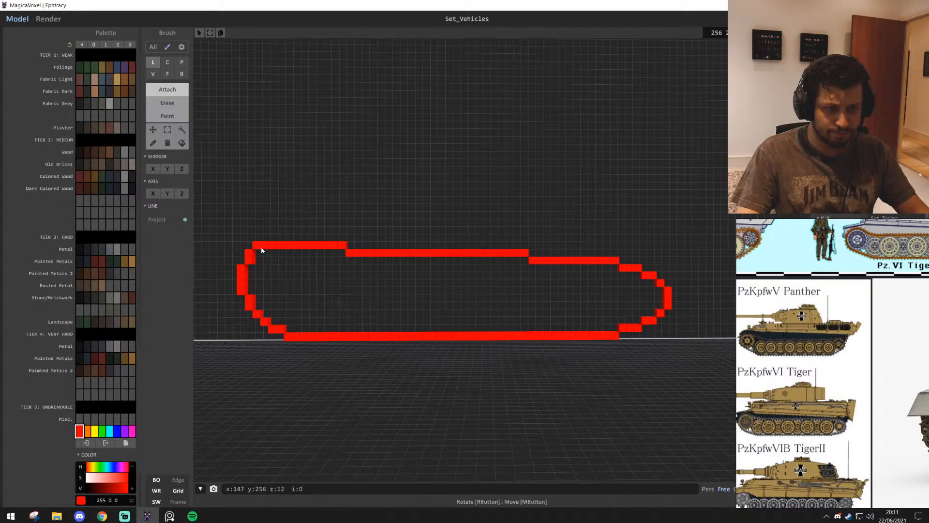
scroll(390, 303, down, 2)
key(d)
key(s)
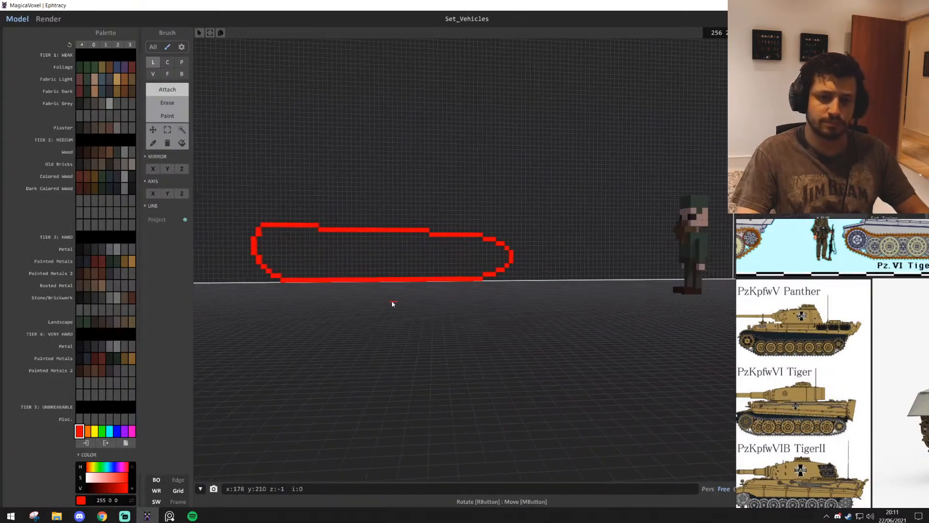
key(w)
key(w)
key(ctrl+z)
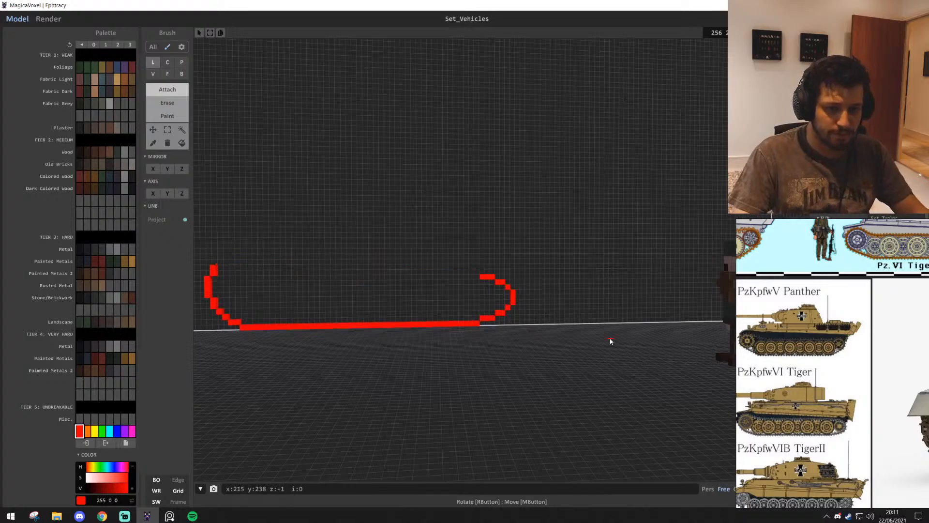
key(w)
key(ctrl+z)
Raise the far-end column to five voxels and curl its top inward with rising steps of one, two and three voxels
key(ctrl+z)
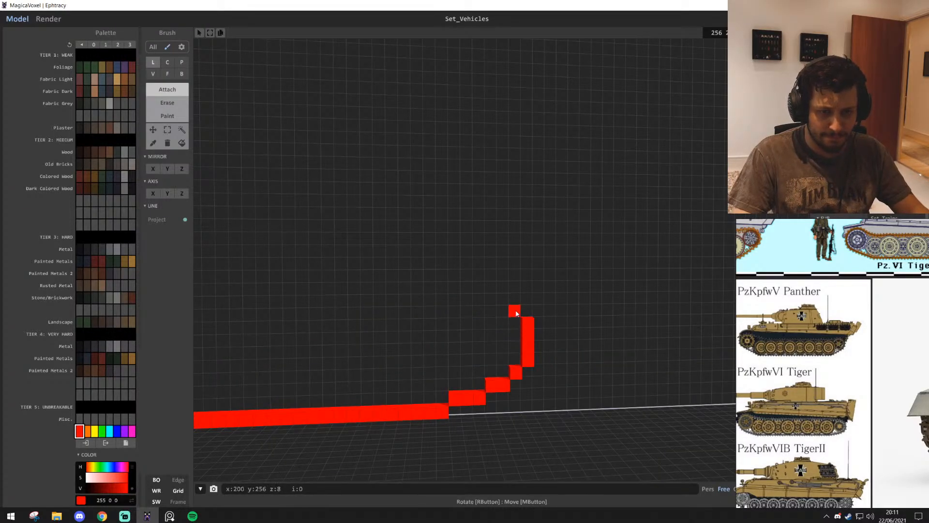
drag(516, 312, 490, 299)
key(s)
key(a)
key(ctrl+z)
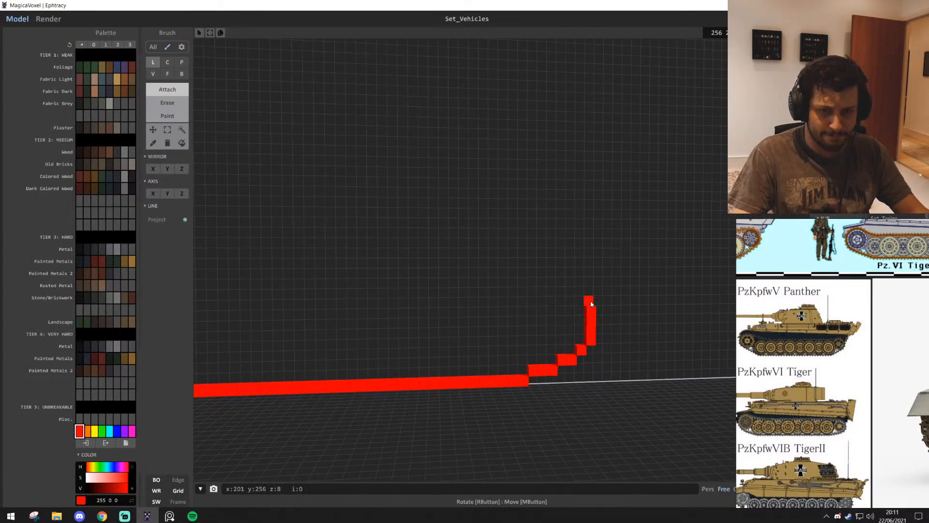
click(590, 304)
click(577, 292)
drag(569, 284, 557, 285)
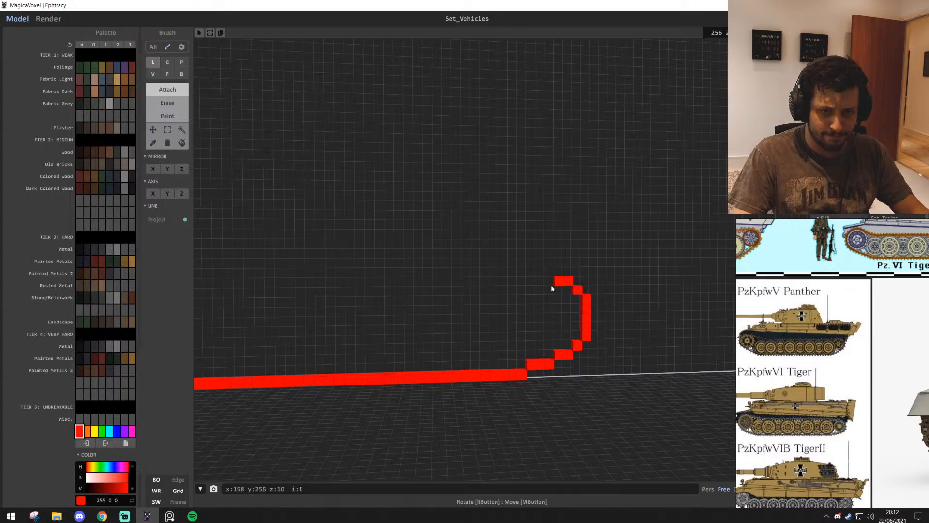
key(s)
key(a)
key(s)
key(a)
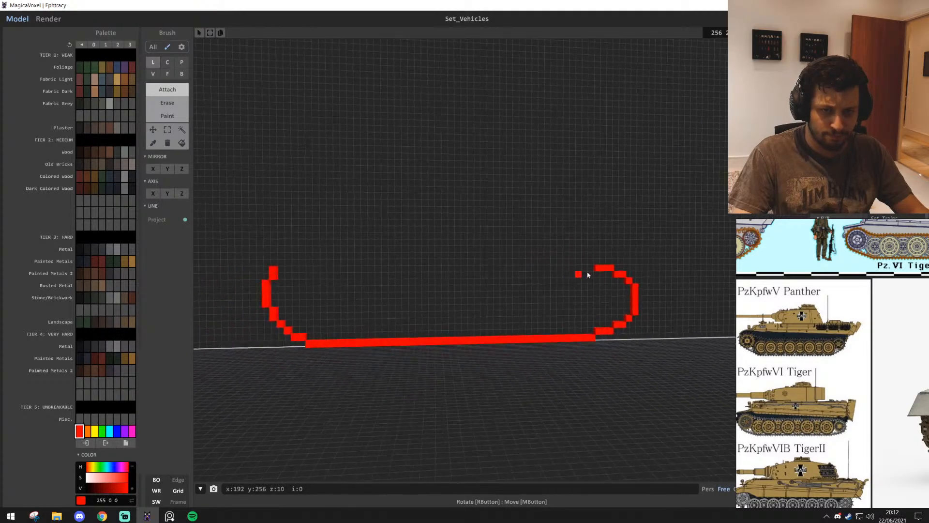
Try closing the outline with a straight top line reaching the near-end curve, then undo it
drag(591, 263, 291, 264)
key(s)
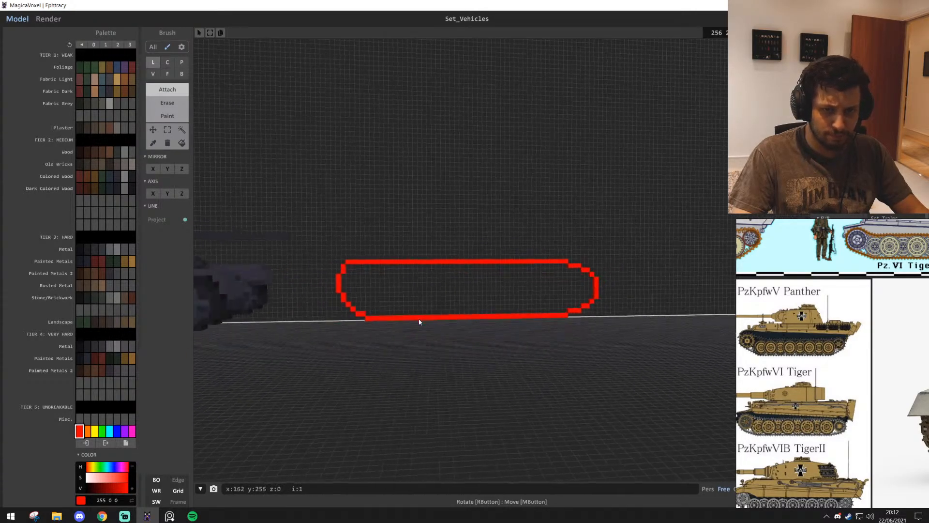
mouse_move(419, 321)
right_down()
mouse_move(438, 332)
mouse_move(437, 324)
right_up()
key(a)
key(w)
key(a)
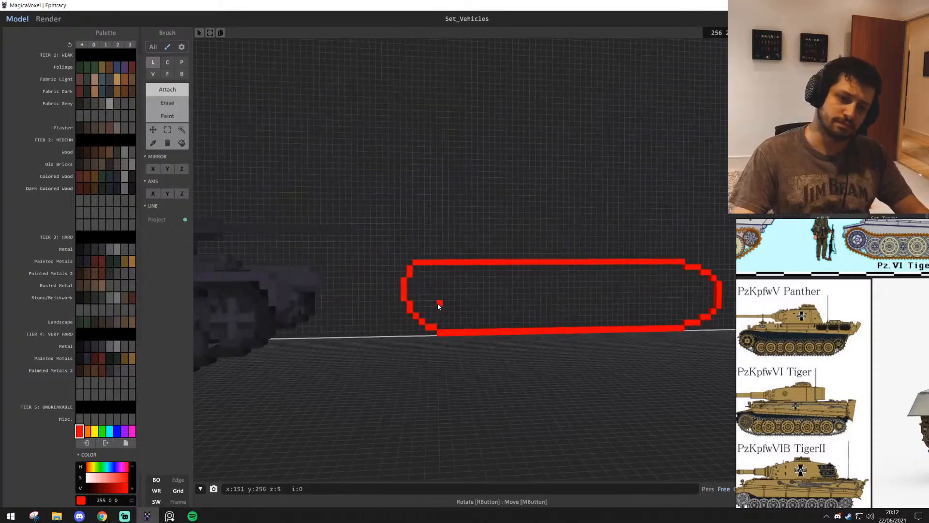
key(ctrl+z)
Attach a shorter straight top line from the far-end curve, leaving a gap of about six voxels before the near-end curve
mouse_move(451, 263)
mouse_down()
mouse_move(655, 274)
mouse_move(678, 265)
mouse_up()
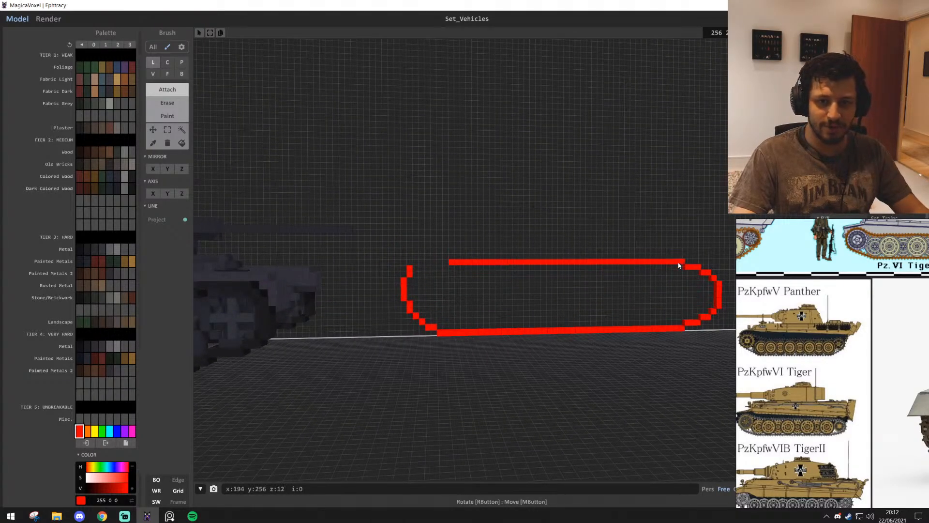
key(s)
key(w)
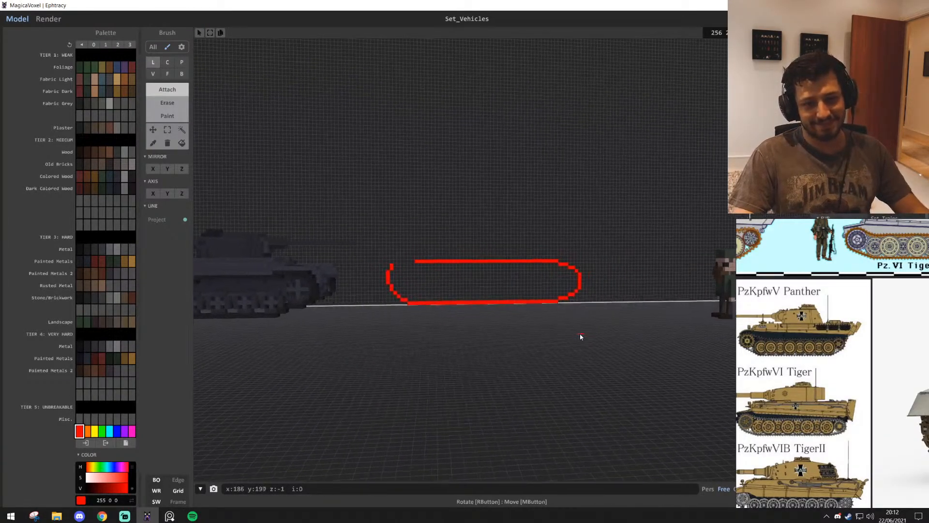
key(w)
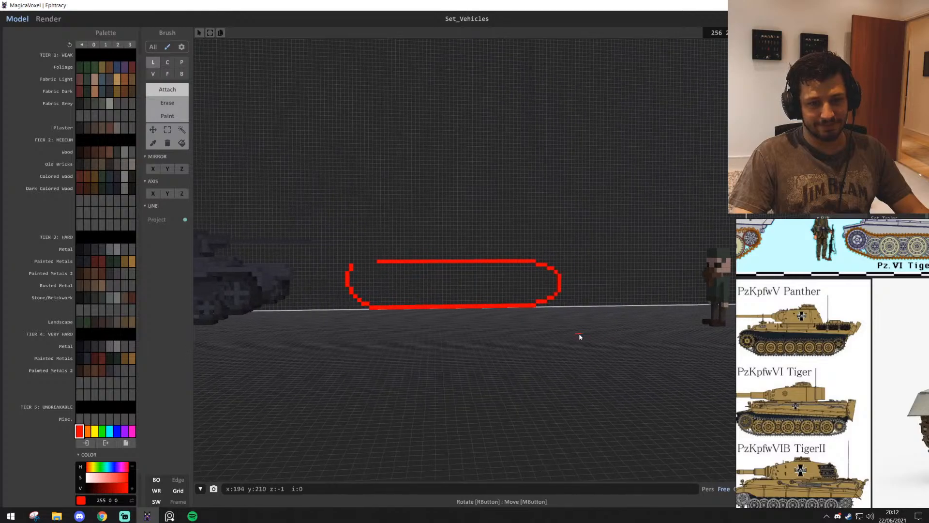
Marquee-select the whole near-end curve and move it three voxels inward along the wall, then deselect it
click(167, 129)
key(w)
key(s)
key(d)
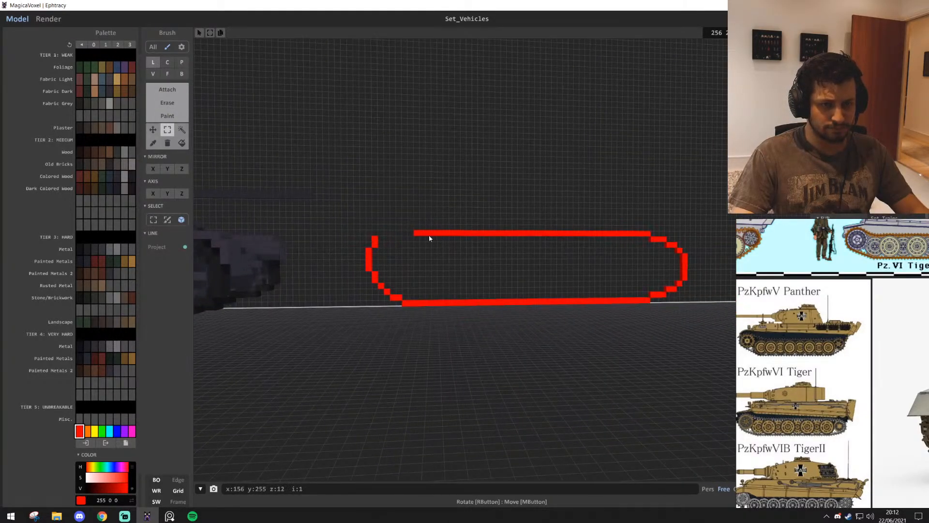
key(w)
key(a)
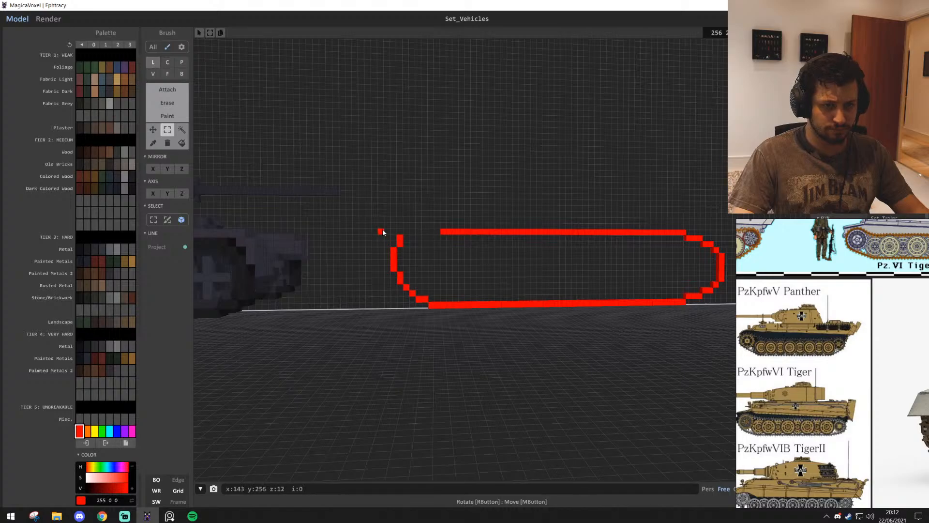
drag(434, 295, 439, 305)
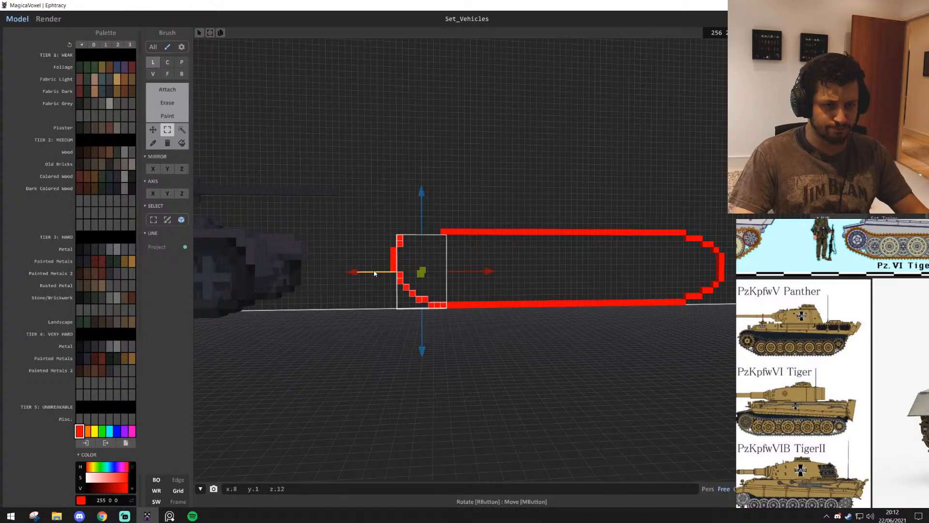
drag(374, 273, 362, 272)
drag(436, 305, 455, 309)
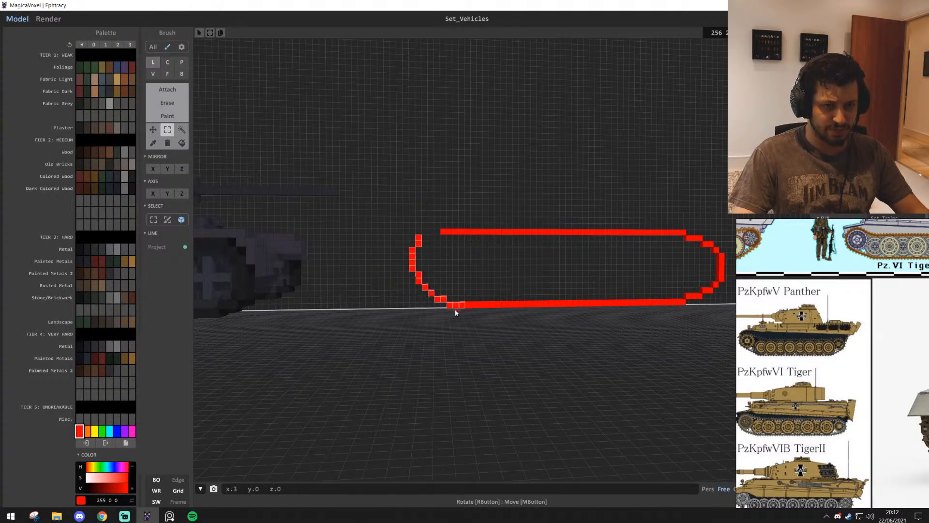
click(473, 275)
Extend the top of the near-end curve with two single voxels rising diagonally inward, using the box brush
key(w)
key(t)
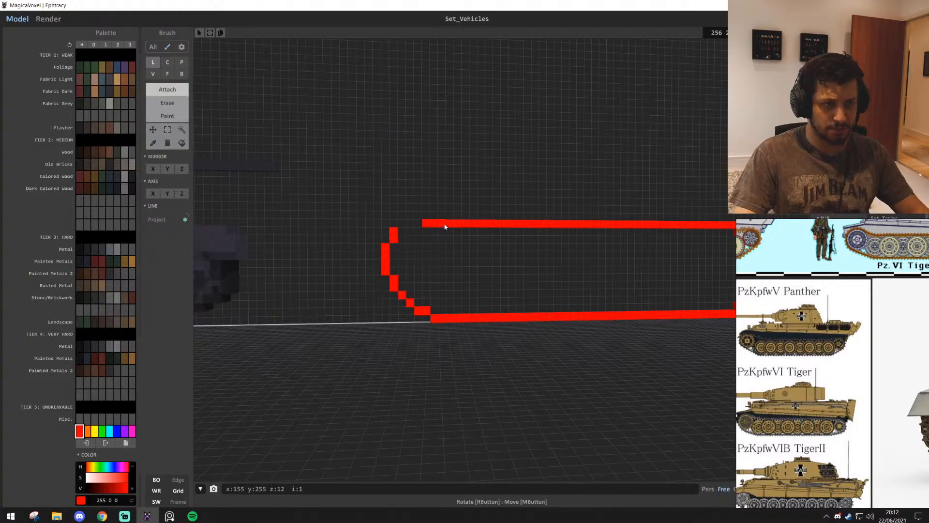
middle_drag(444, 226, 449, 249)
key(b)
middle_drag(533, 305, 499, 288)
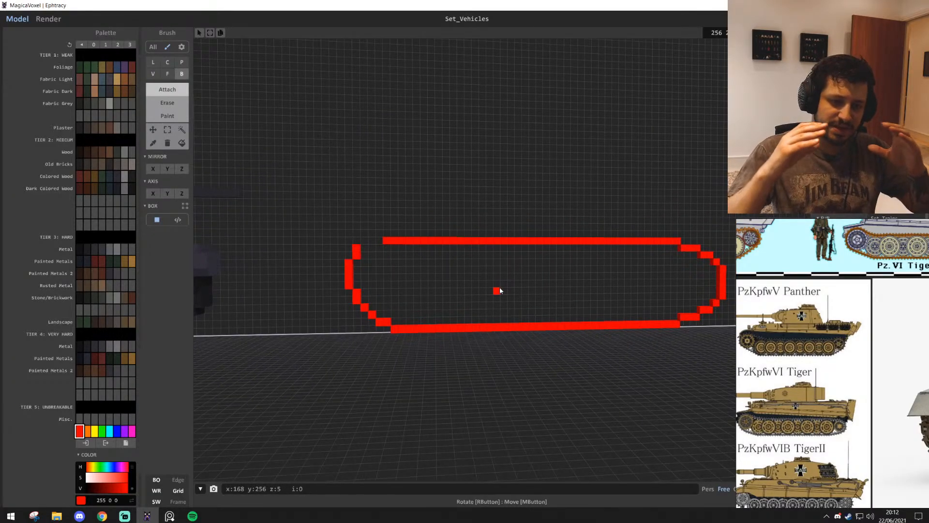
click(366, 242)
click(372, 234)
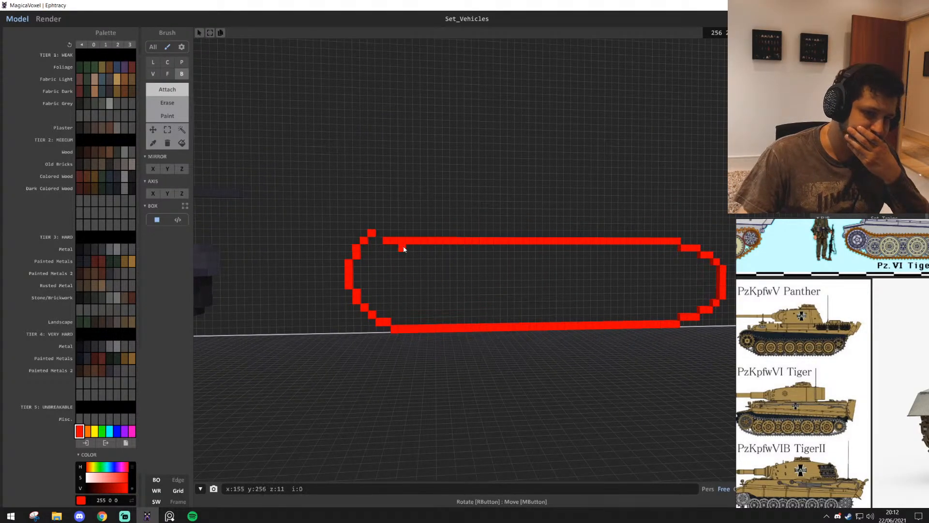
Erase the near part of the top line and attach a higher line of about 18 voxels from the near-end curve
shift+drag(386, 242, 551, 241)
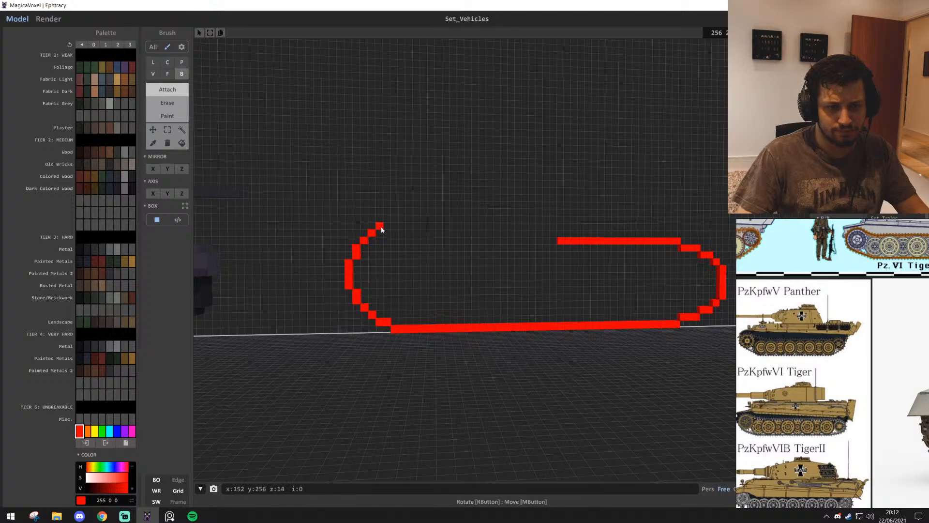
drag(381, 230, 554, 240)
key(ctrl+z)
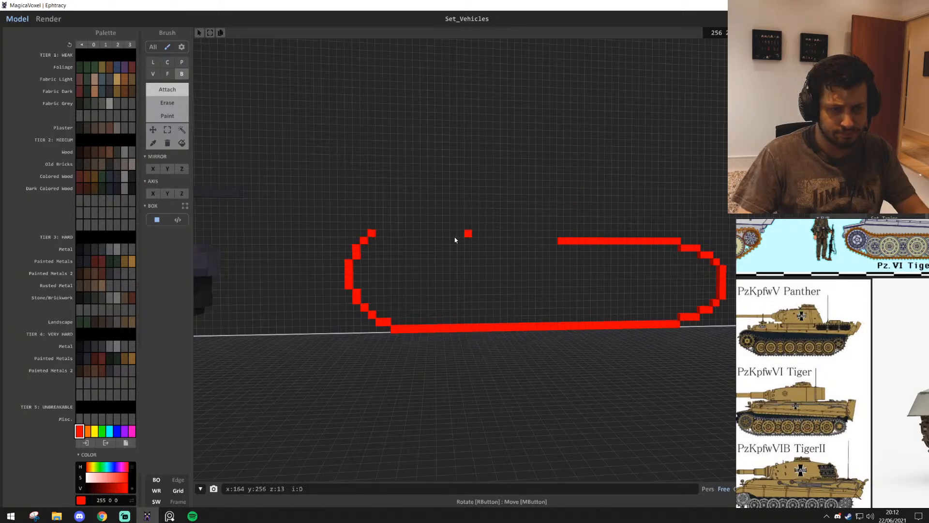
drag(379, 227, 505, 226)
Shorten the lower top line by about six voxels and bridge to it with a middle-level line of about 12 voxels
middle_drag(576, 249, 461, 253)
scroll(460, 252, up, 4)
shift+drag(442, 233, 507, 236)
scroll(484, 234, down, 1)
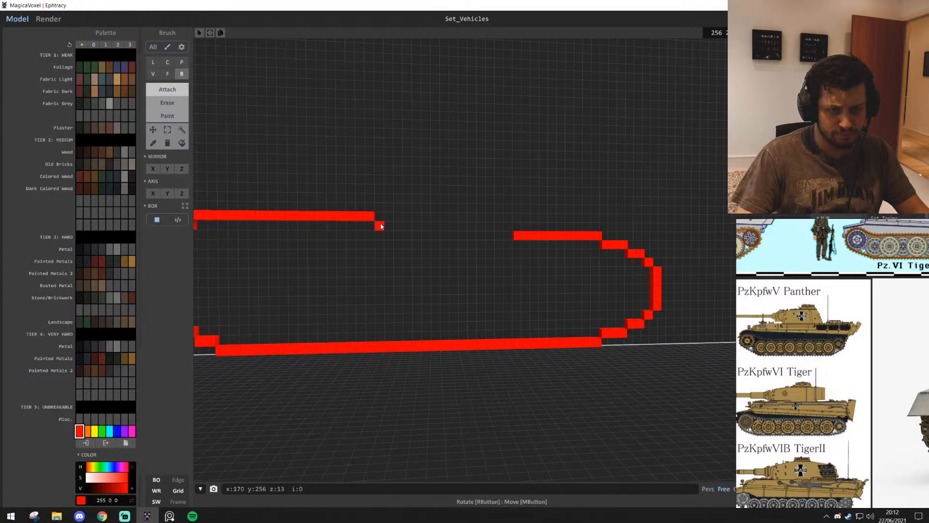
drag(381, 226, 484, 229)
scroll(503, 252, down, 2)
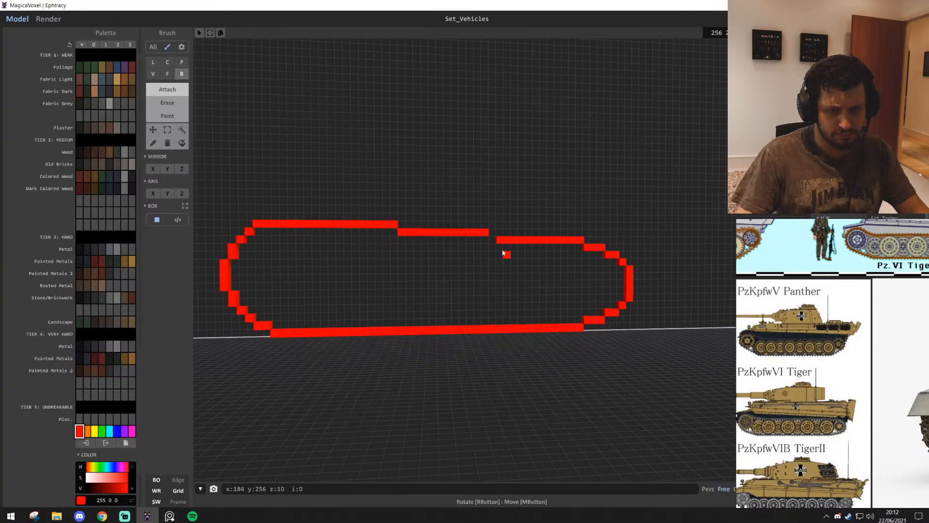
scroll(494, 237, down, 4)
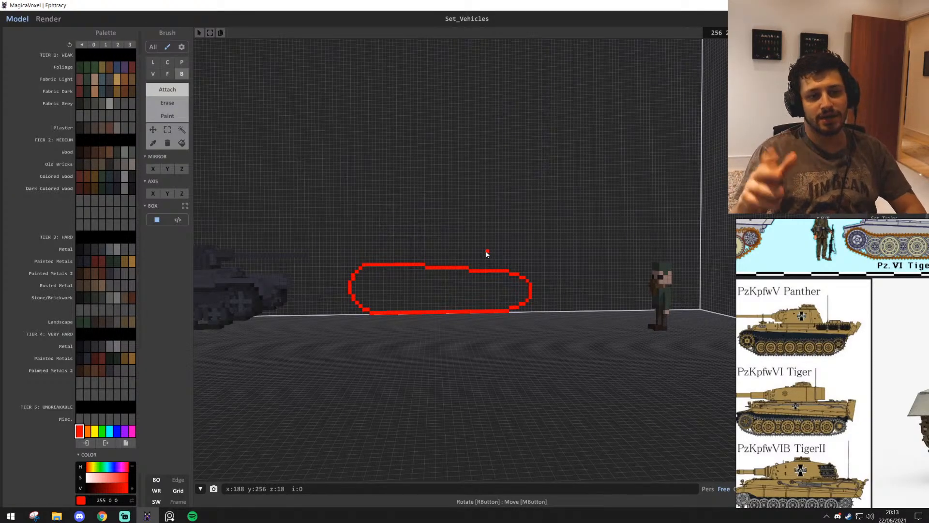
scroll(483, 317, up, 5)
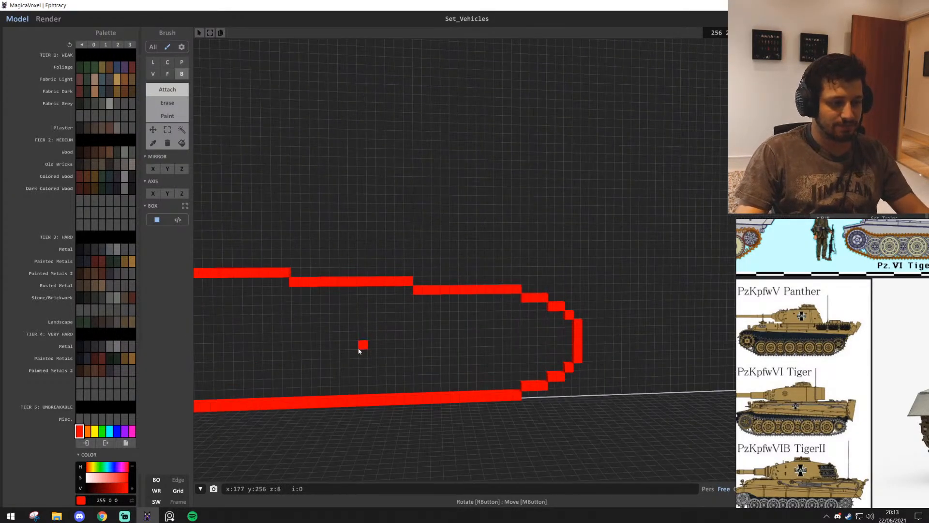
scroll(433, 333, down, 2)
right_drag(433, 333, 396, 352)
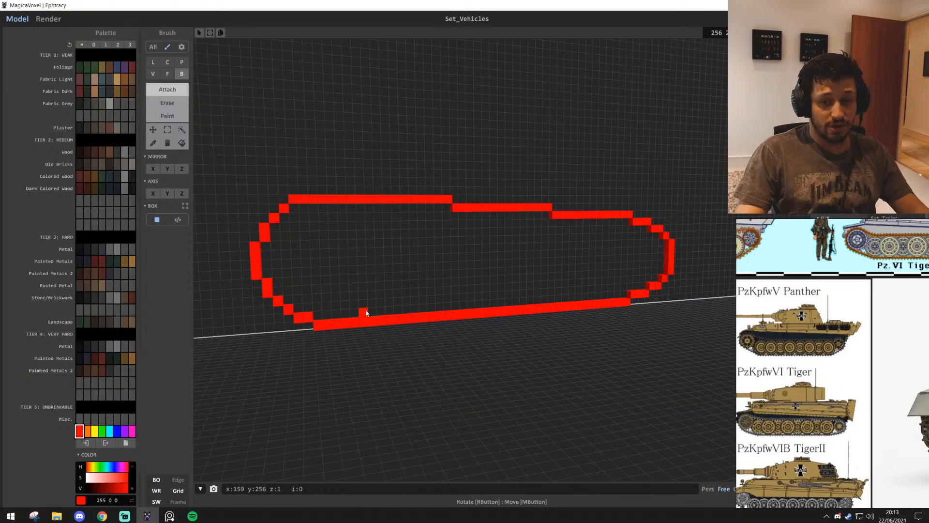
Erase the stepped top lines and rebuild the near-end curve's top as a small hump with a three-voxel crest
scroll(301, 269, up, 1)
key(ctrl+z)
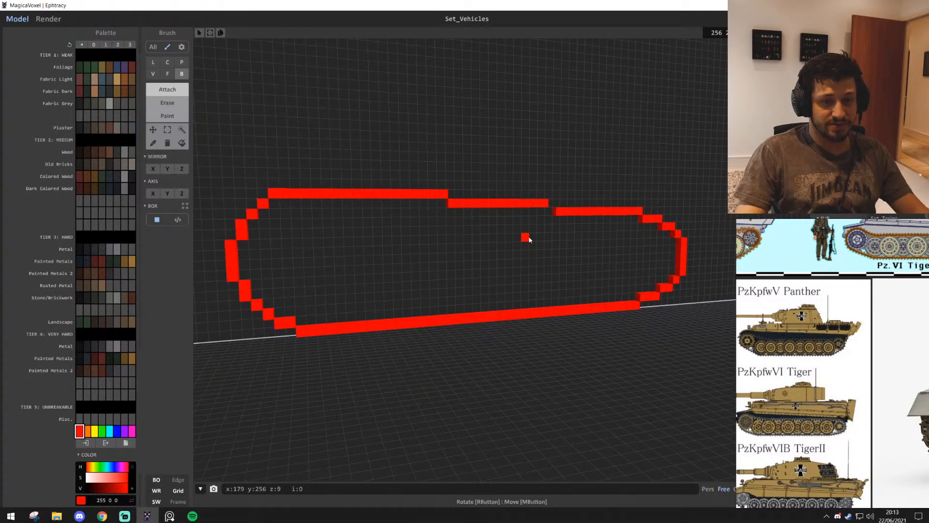
drag(637, 211, 263, 202)
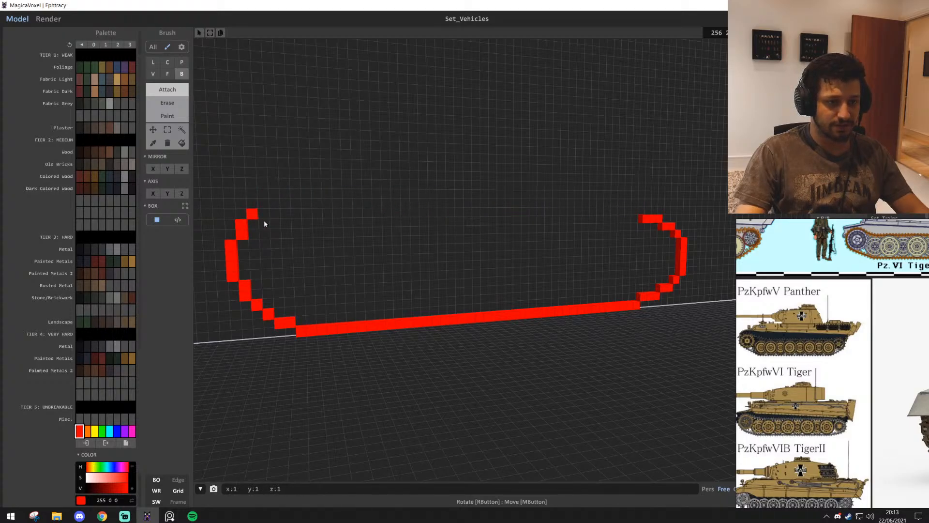
click(251, 214)
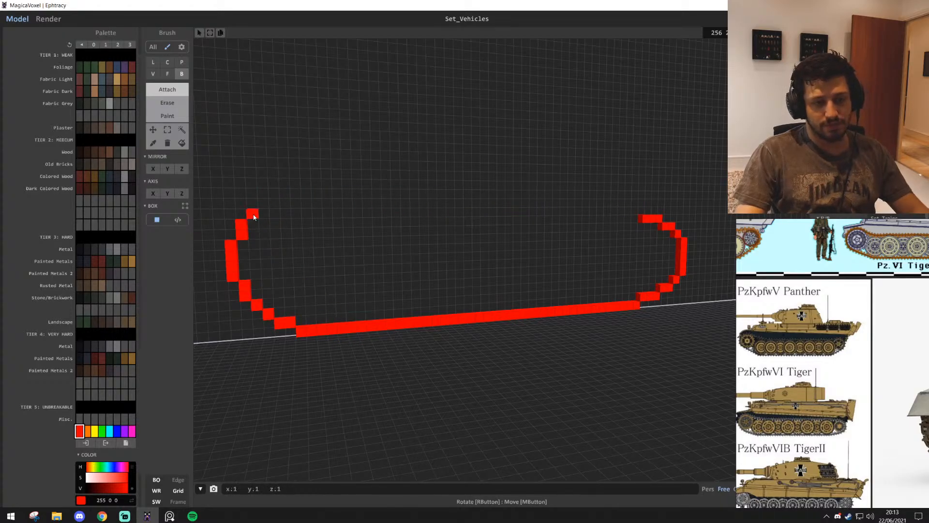
click(286, 214)
key(ctrl+z)
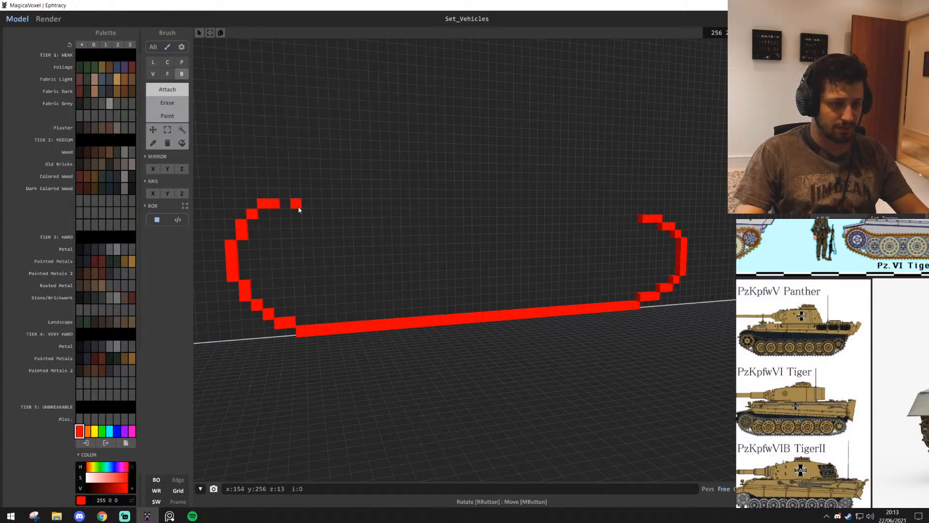
drag(285, 194, 307, 193)
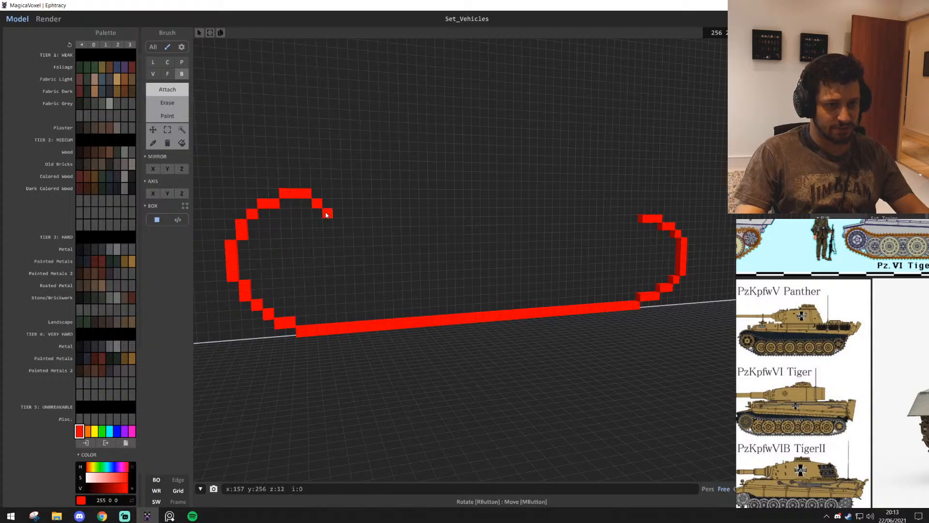
Try bridging the near-end hump to the far-end curve with a gradually descending line, then undo it
mouse_move(327, 214)
mouse_down()
mouse_move(614, 209)
mouse_move(644, 229)
mouse_up()
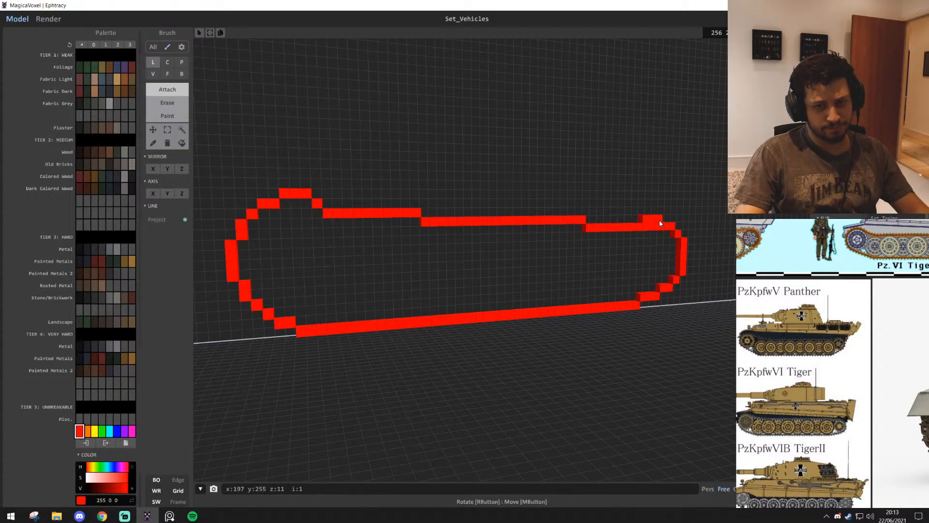
key(ctrl+z)
click(639, 228)
Select the whole red track outline as one connected region and delete it from the back wall
scroll(600, 329, down, 1)
scroll(600, 328, down, 3)
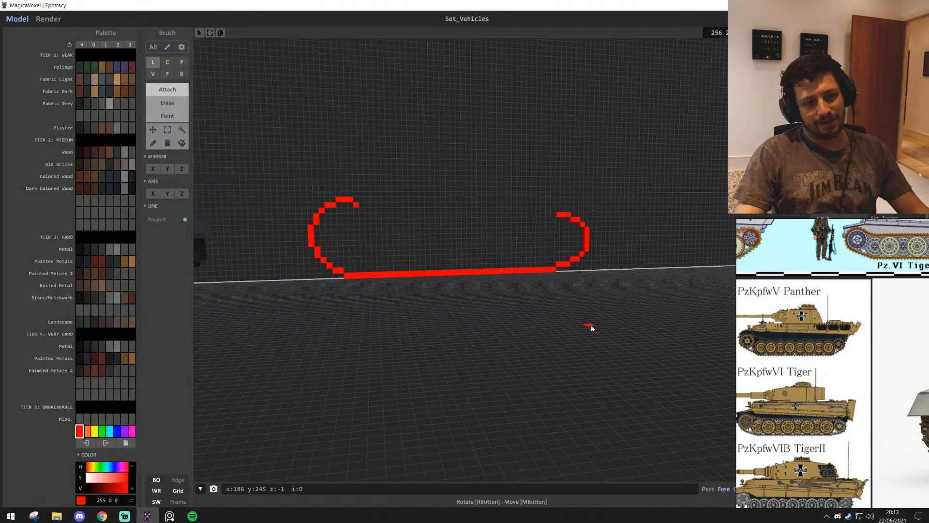
scroll(547, 314, down, 5)
right_drag(543, 312, 484, 346)
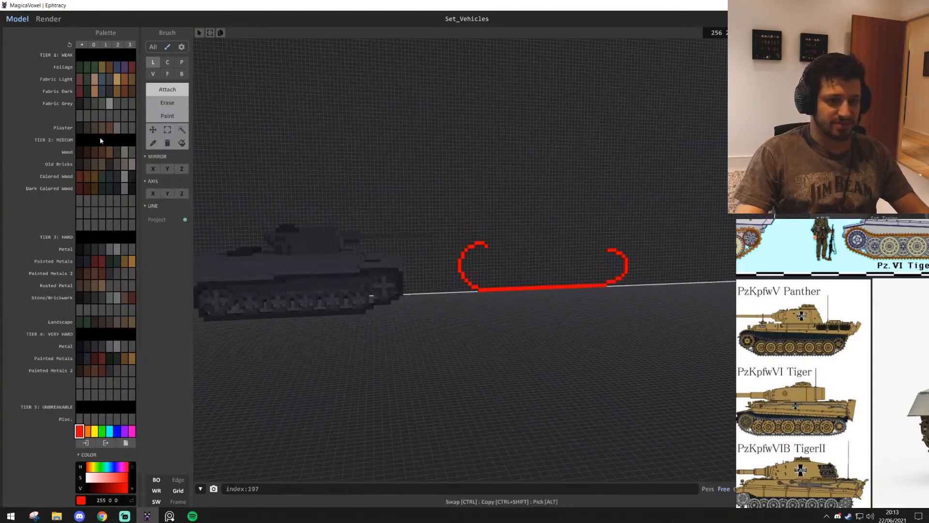
key(w)
click(182, 129)
key(a)
click(507, 288)
key(Delete)
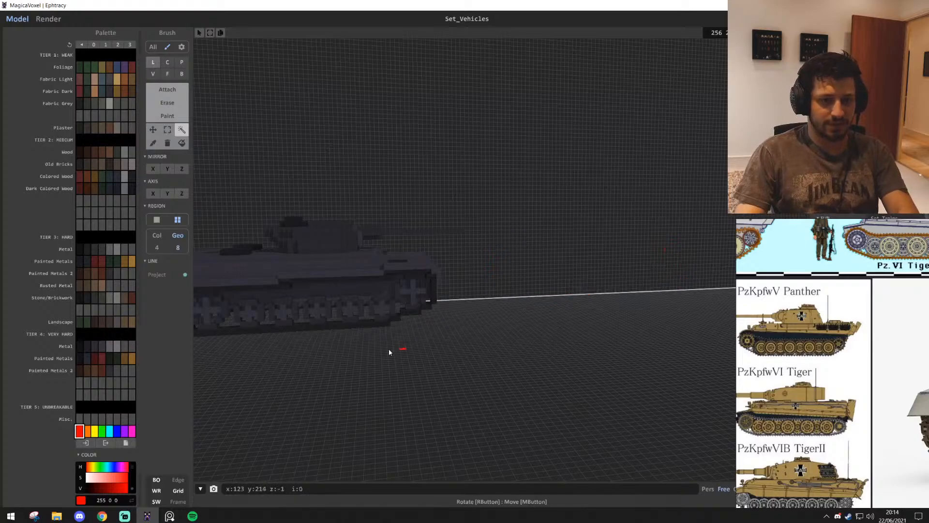
Marquee-select the outer side of the existing tank's track, widening the selection past both ends to include the full outline
click(167, 130)
key(a)
key(w)
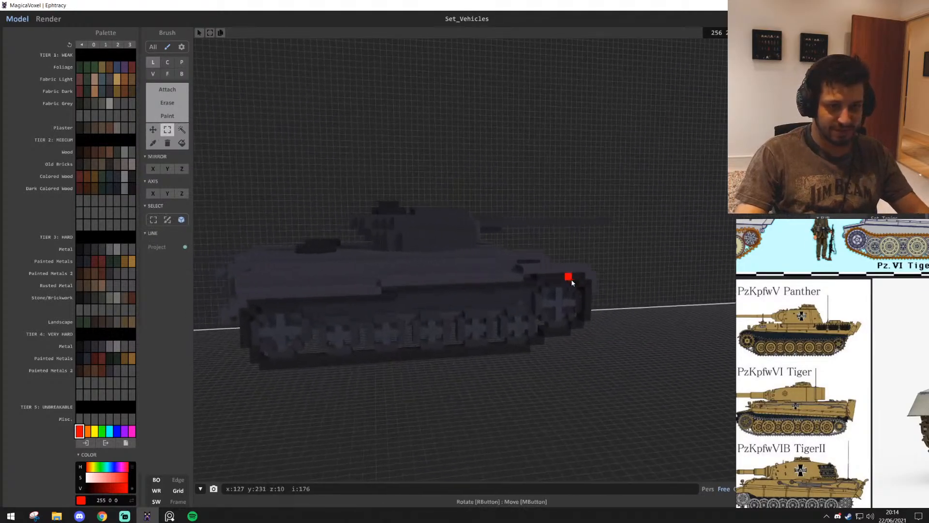
drag(577, 281, 273, 360)
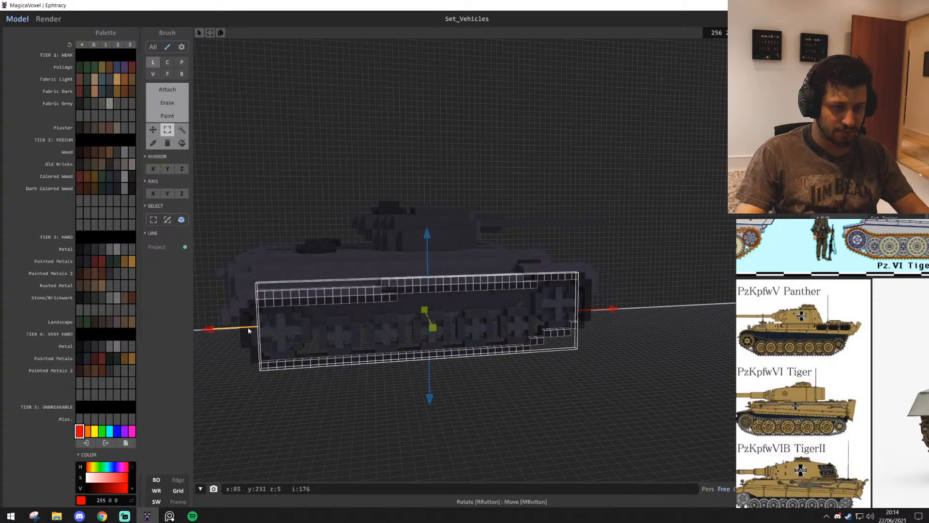
drag(247, 328, 212, 330)
drag(580, 313, 647, 311)
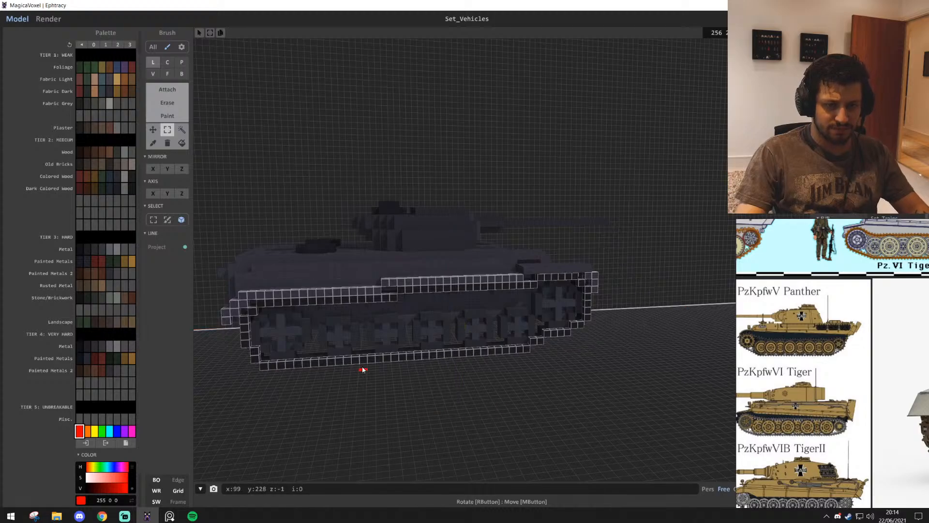
Place a copy of the selected track outline on the empty back wall beside the tank, without the surrounding hull voxels
ctrl+shift+drag(362, 362, 730, 335)
right_drag(730, 335, 509, 324)
drag(503, 303, 395, 226)
click(523, 311)
right_drag(522, 311, 280, 233)
click(181, 130)
click(152, 232)
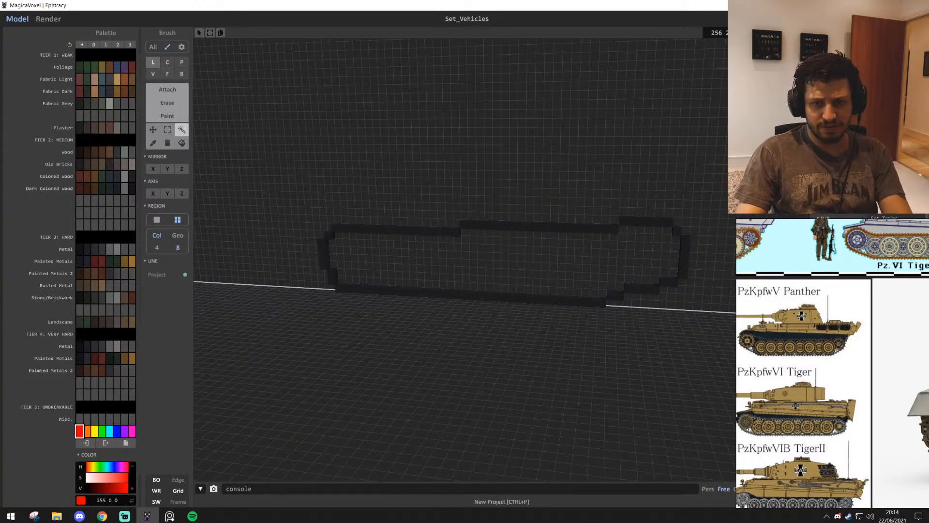
Region-select the copied track outline and move it nine voxels along the back wall, away from the existing tank
scroll(572, 183, down, 3)
right_drag(538, 167, 555, 163)
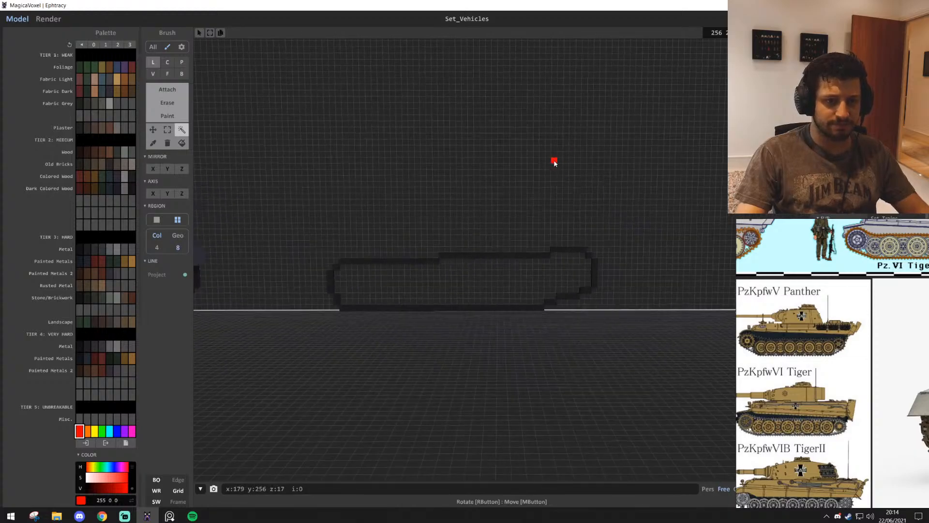
middle_drag(317, 296, 328, 247)
scroll(327, 247, up, 1)
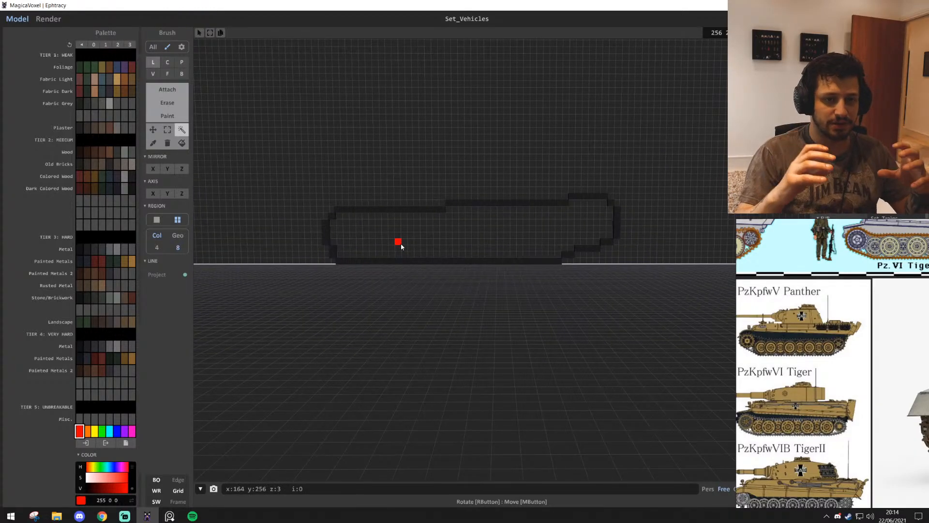
scroll(446, 264, up, 2)
middle_drag(447, 235, 445, 302)
scroll(433, 290, up, 1)
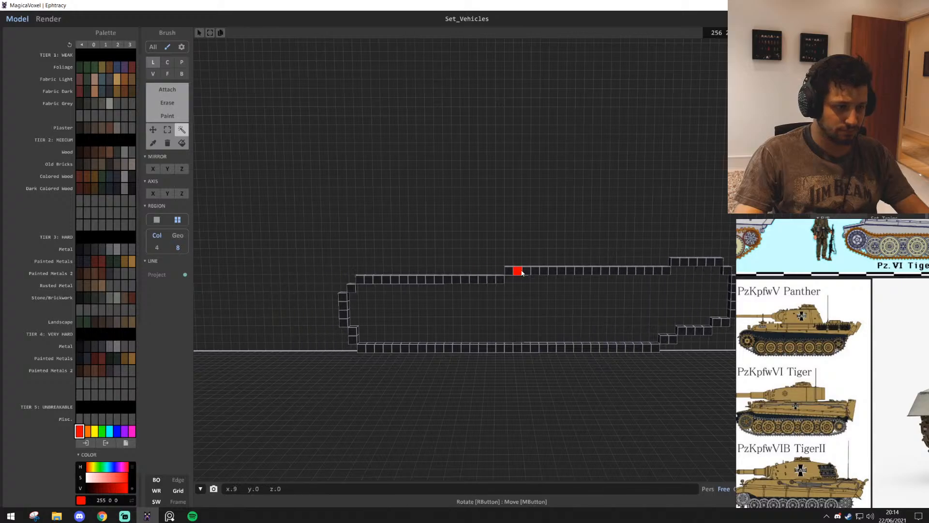
Examine the track outline's size and both of its ends against the nearby soldier figure
key(d)
mouse_move(469, 216)
right_down()
mouse_move(387, 227)
mouse_move(468, 222)
mouse_move(382, 209)
mouse_move(407, 222)
mouse_move(478, 227)
right_up()
key(d)
key(s)
key(w)
key(s)
key(d)
key(d)
key(a)
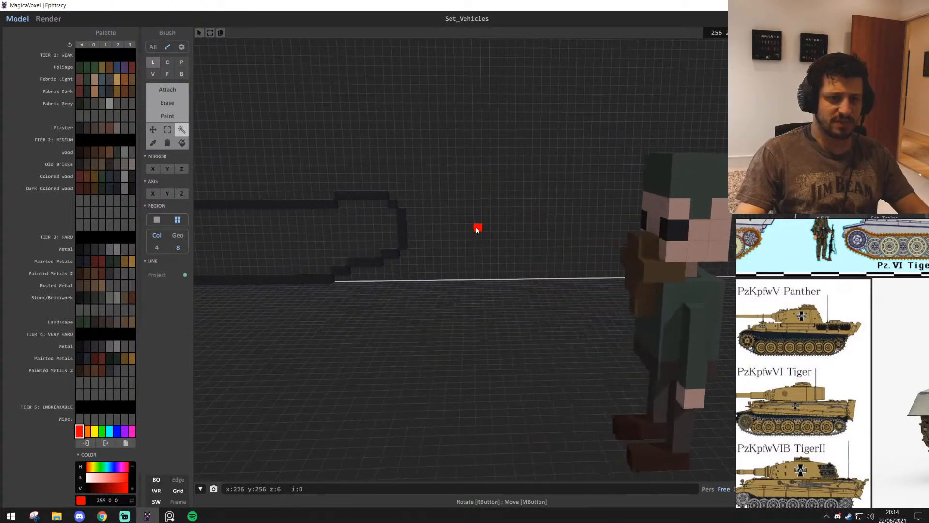
key(a)
key(s)
right_drag(470, 229, 471, 226)
key(w)
key(s)
key(s)
right_drag(463, 152, 467, 147)
key(w)
Marquee-select the upper part of the track outline, raise it three voxels, and deselect it
key(s)
key(w)
key(a)
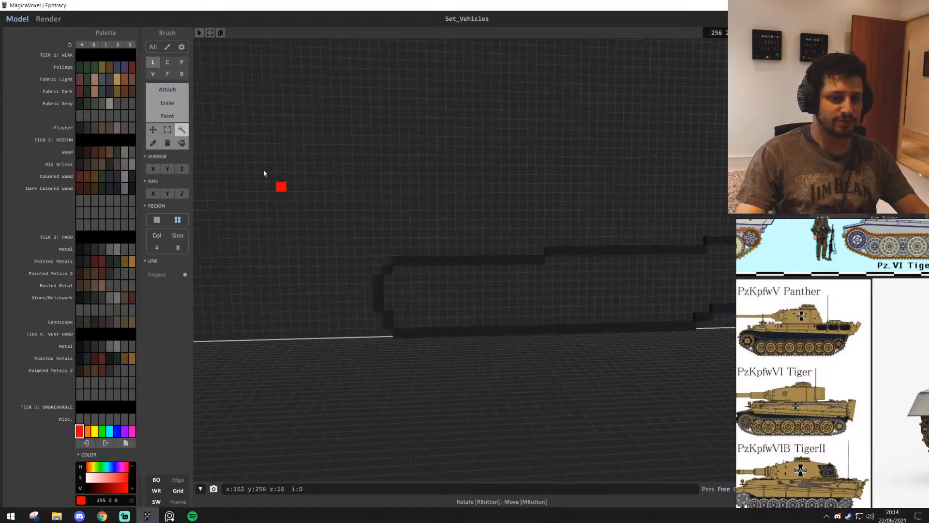
key(d)
click(167, 130)
key(s)
key(s)
key(d)
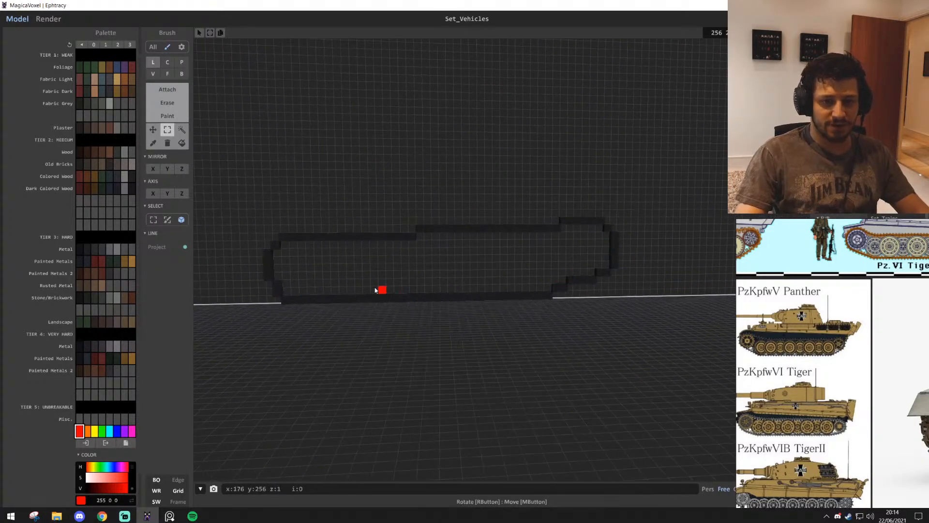
drag(401, 269, 598, 217)
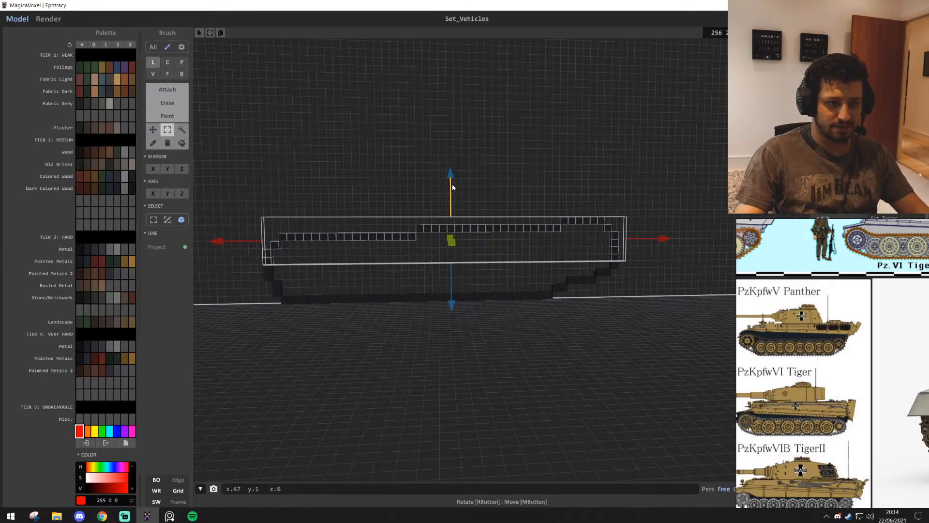
drag(453, 180, 454, 187)
ctrl+drag(451, 228, 456, 220)
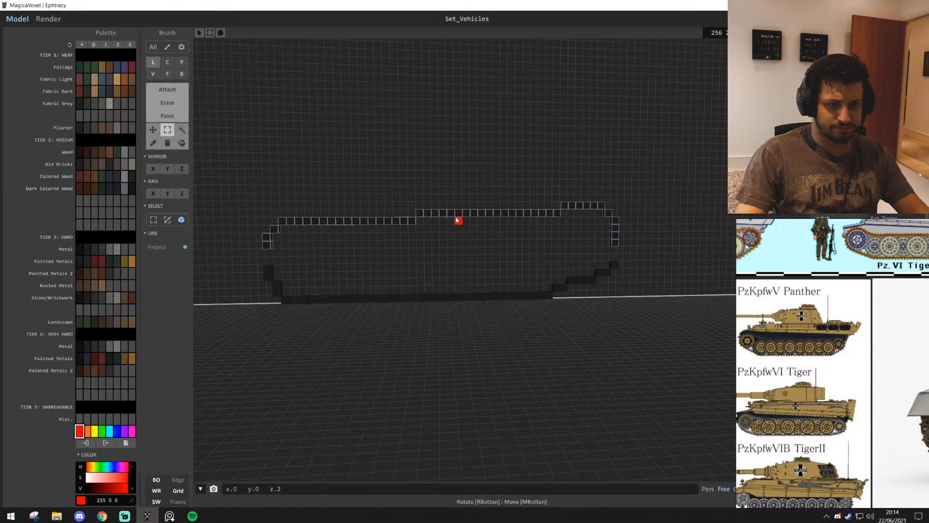
ctrl+drag(456, 217, 459, 209)
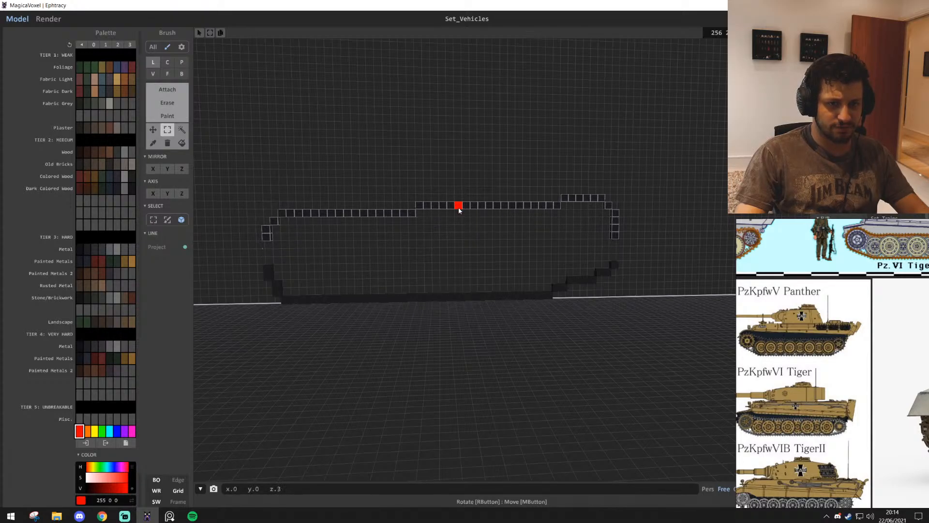
click(473, 161)
Close the gaps in both end curves with outward-stepped vertical lines in dark grey (30, 30, 30)
scroll(553, 279, up, 5)
middle_drag(644, 275, 562, 272)
key(t)
key(w)
key(d)
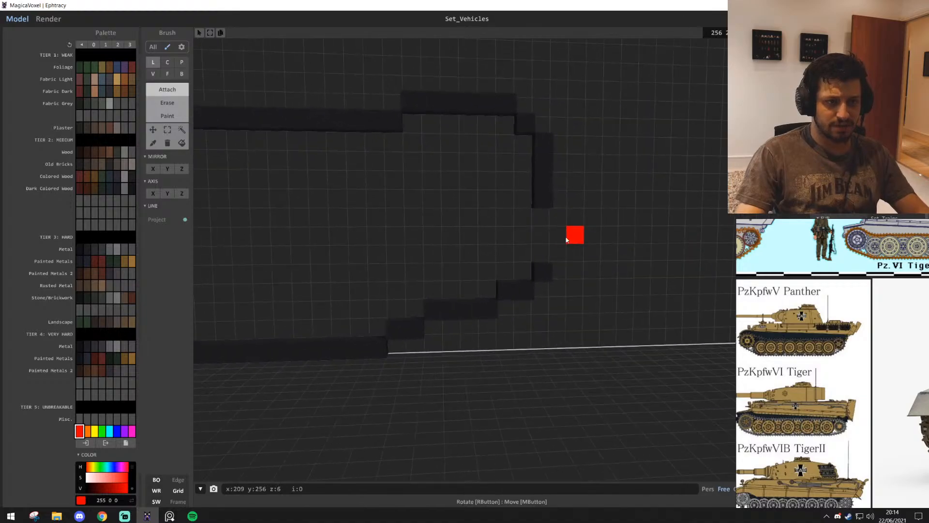
key(l)
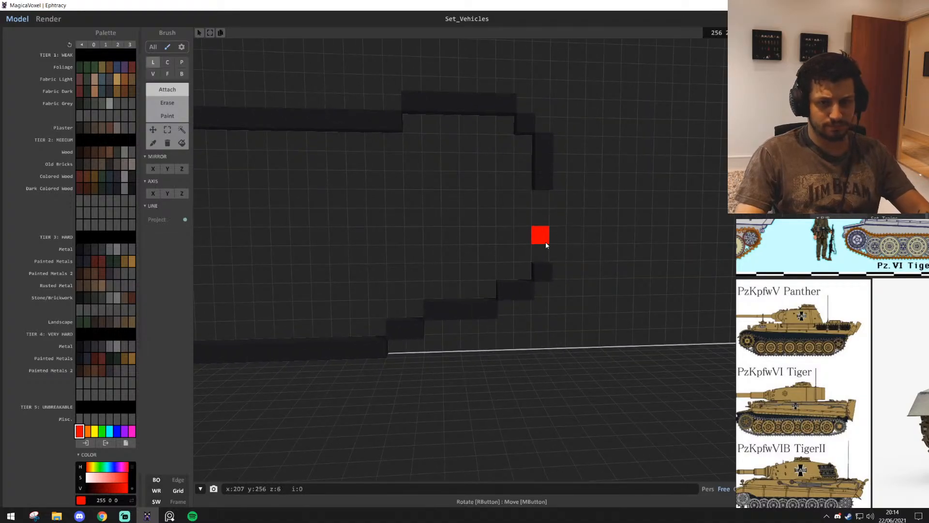
key(s)
key(a)
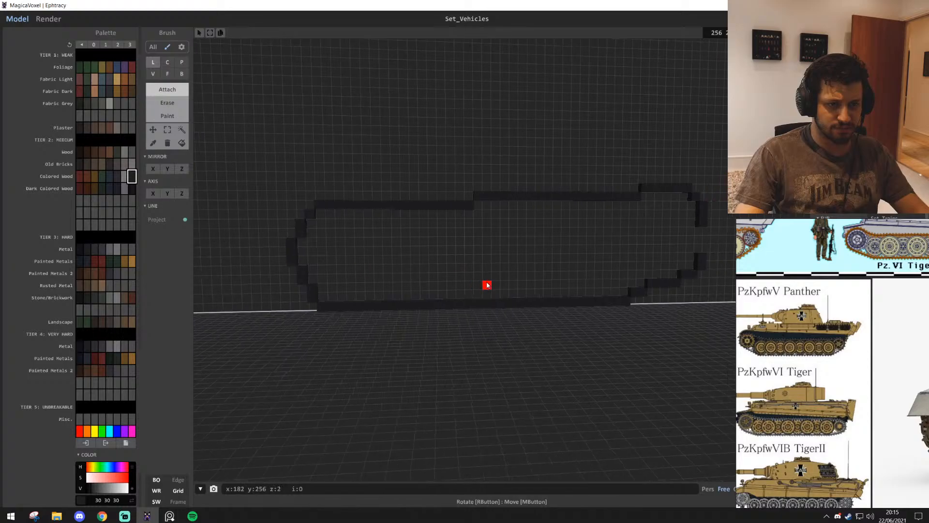
key(d)
key(s)
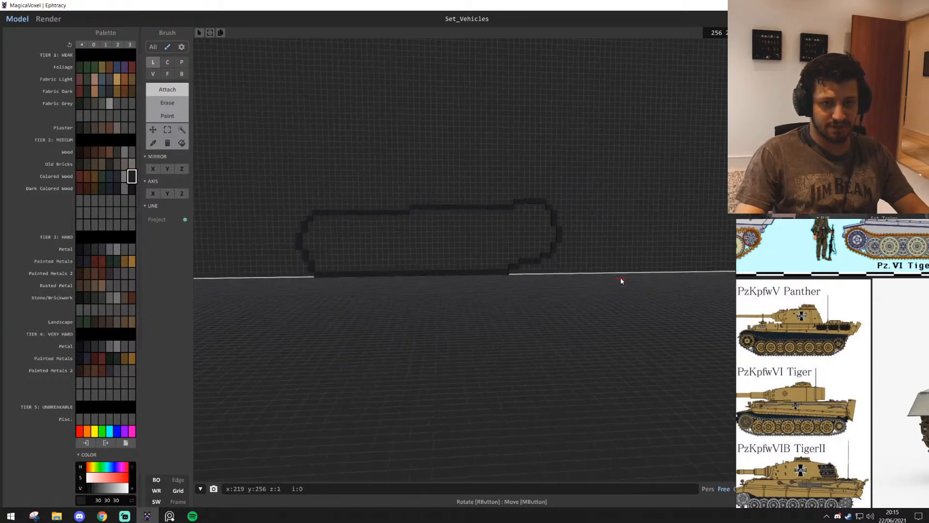
Compare the heightened track outline's proportions with the existing tank and the soldier figure
key(a)
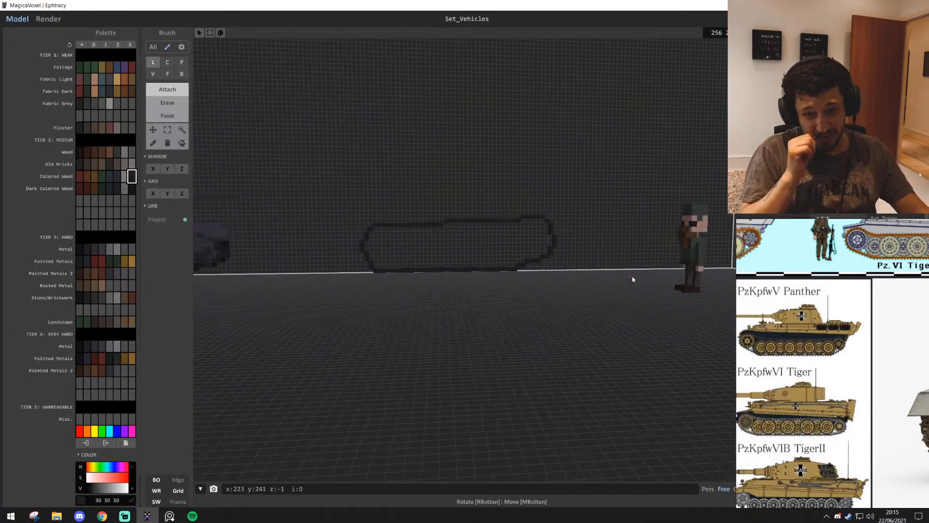
key(e)
key(w)
key(w)
key(d)
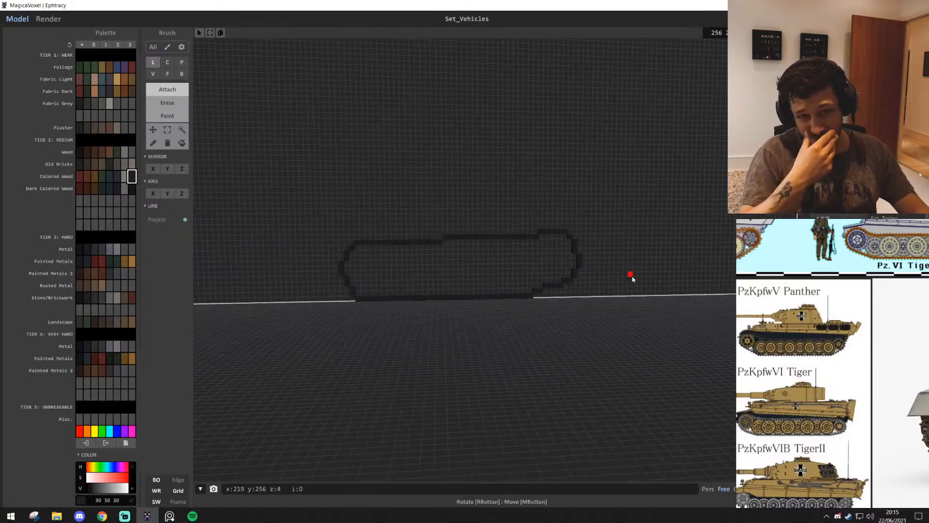
key(e)
key(w)
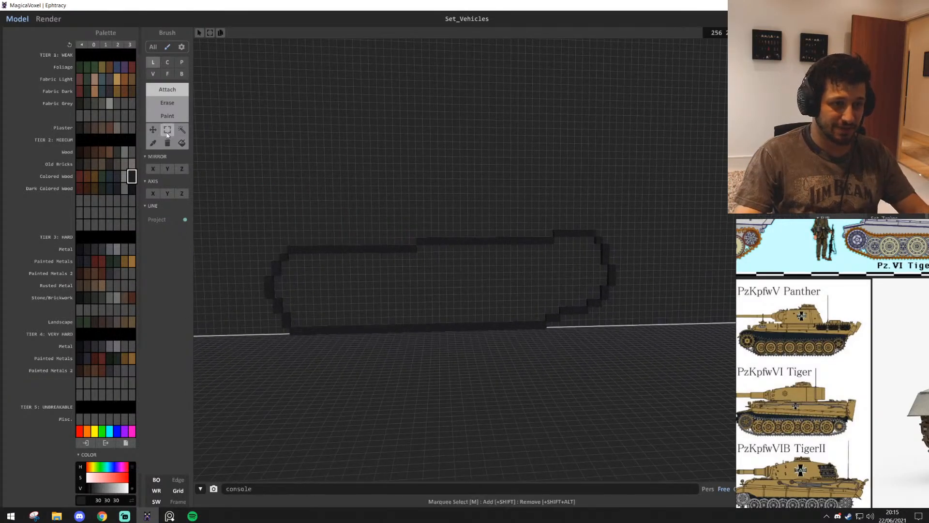
Marquee-select the far part of the track outline, move it six voxels outward along the wall, and deselect it
click(168, 130)
key(d)
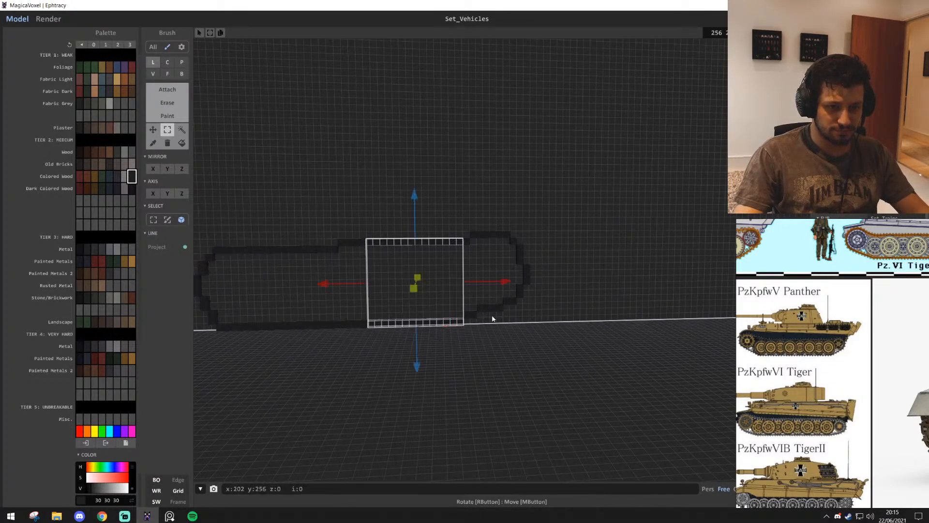
drag(506, 281, 649, 282)
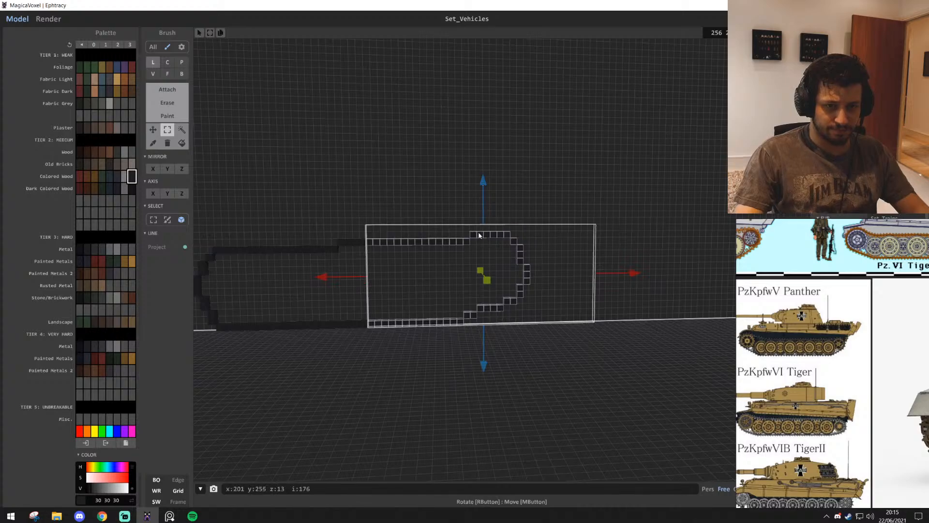
drag(479, 236, 520, 241)
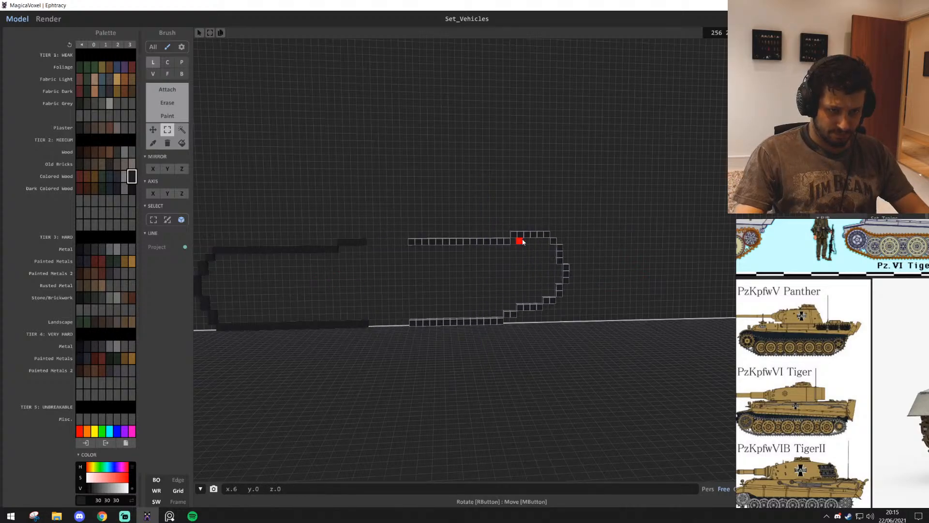
click(452, 217)
Bridge the six-voxel gaps in the outline's top and bottom lines using the box brush
key(w)
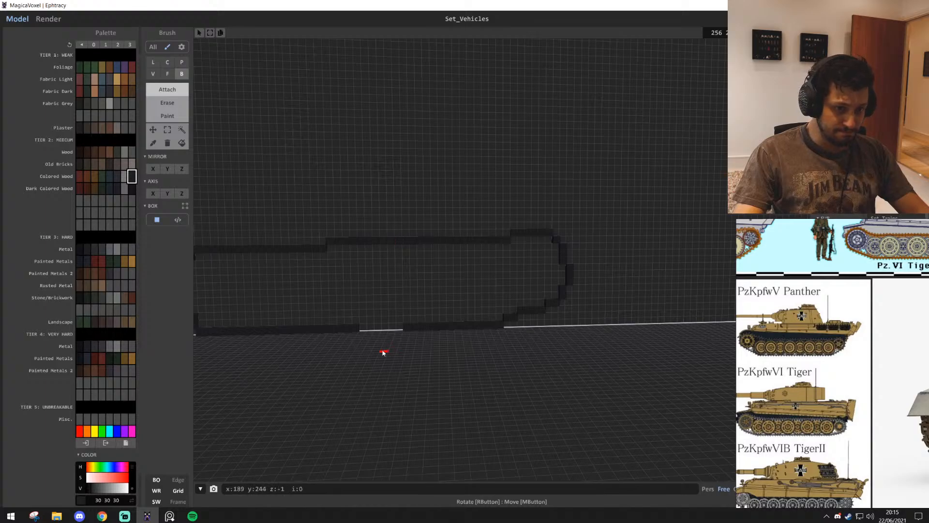
middle_drag(399, 327, 513, 292)
scroll(513, 292, down, 8)
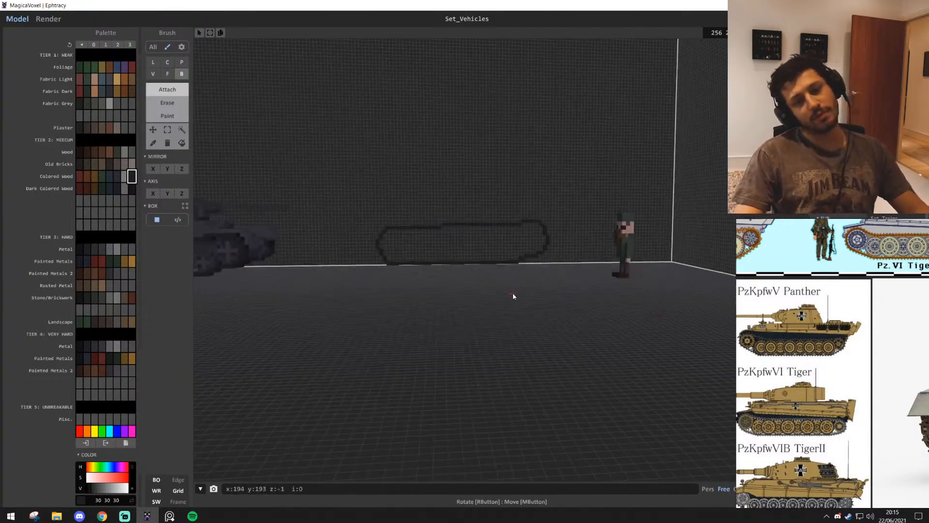
Compare the lengthened track outline with the existing tank and the soldier figure
scroll(419, 304, up, 7)
scroll(420, 303, up, 5)
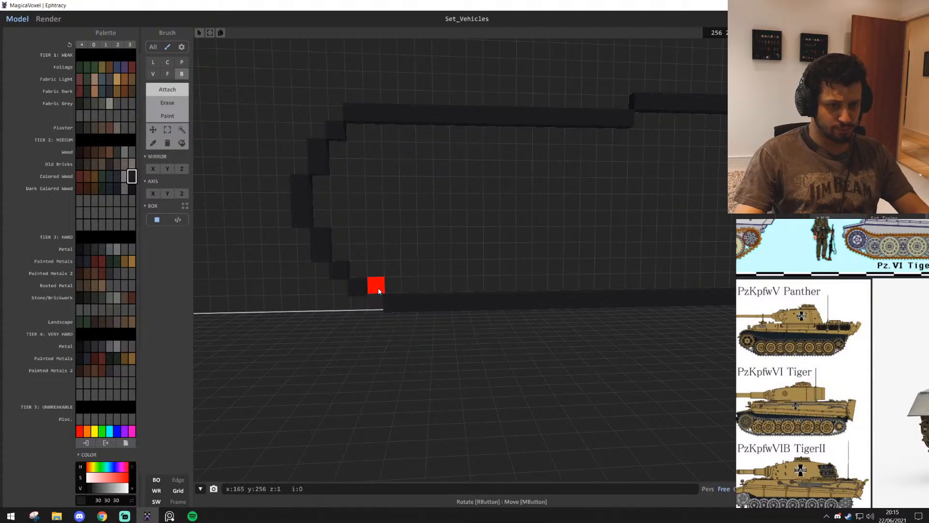
scroll(462, 330, down, 10)
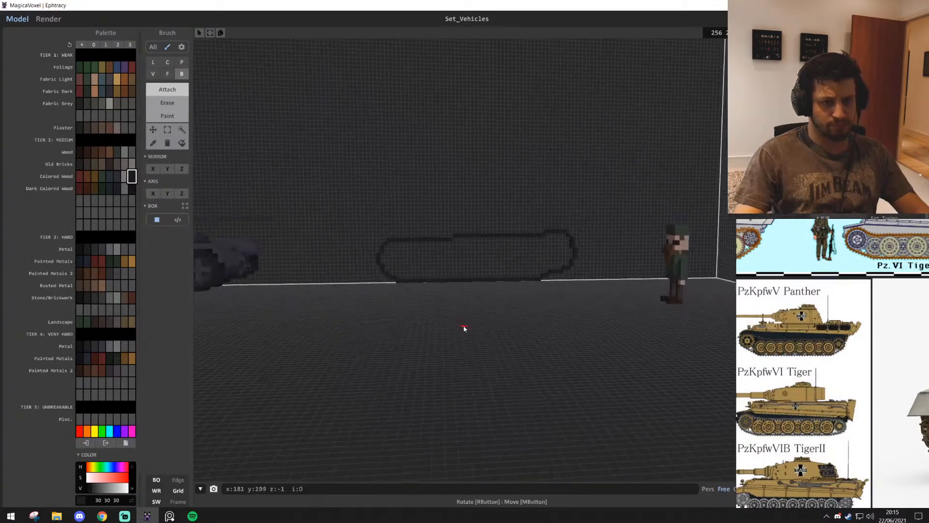
scroll(463, 329, down, 1)
middle_drag(618, 274, 692, 301)
scroll(471, 276, down, 4)
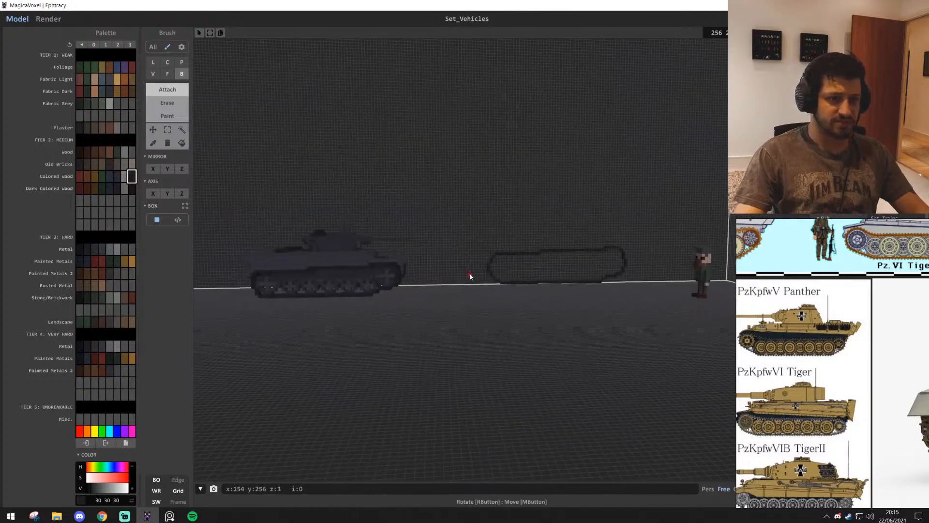
key(s)
key(d)
key(w)
Marquee-select the part of the track outline nearest the existing tank, move it three voxels outward along the wall, and deselect it
click(169, 134)
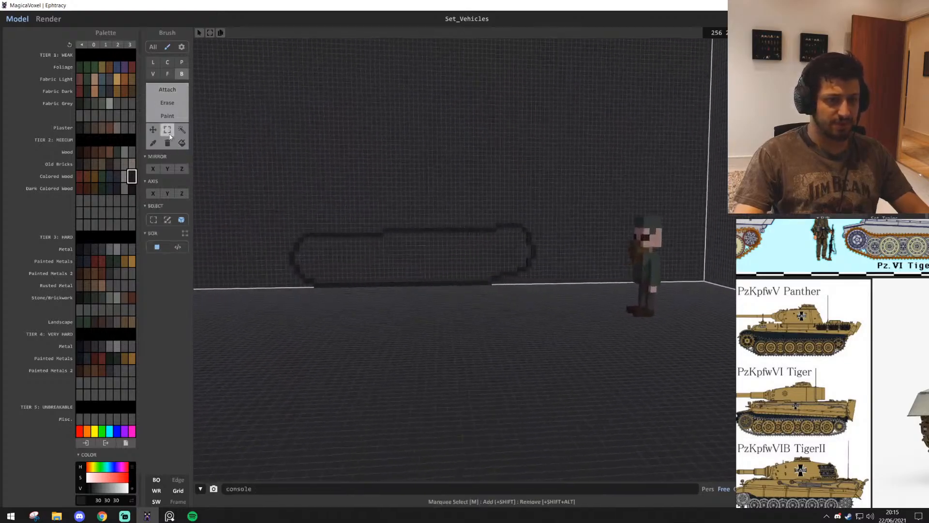
key(w)
key(a)
key(w)
key(a)
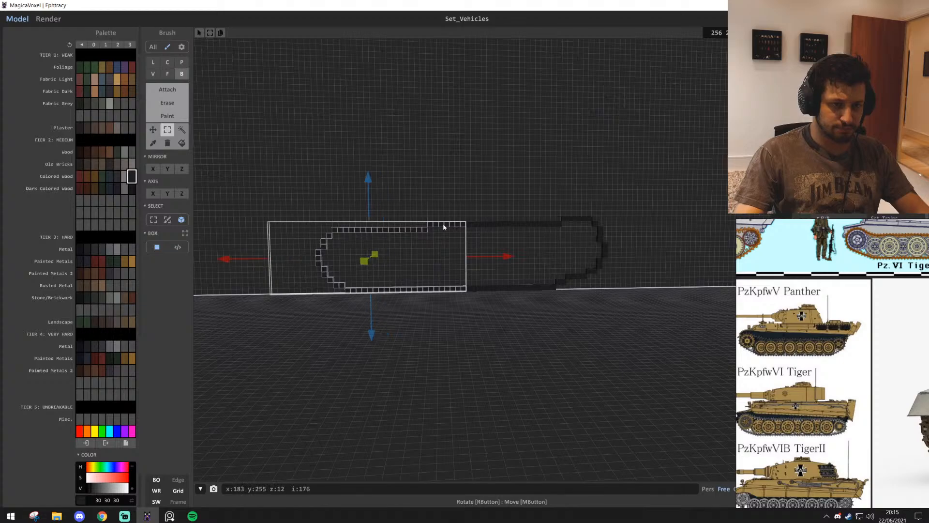
drag(443, 225, 429, 226)
click(472, 181)
Bridge the three-voxel gaps in the outline's top and bottom lines with the box brush
key(w)
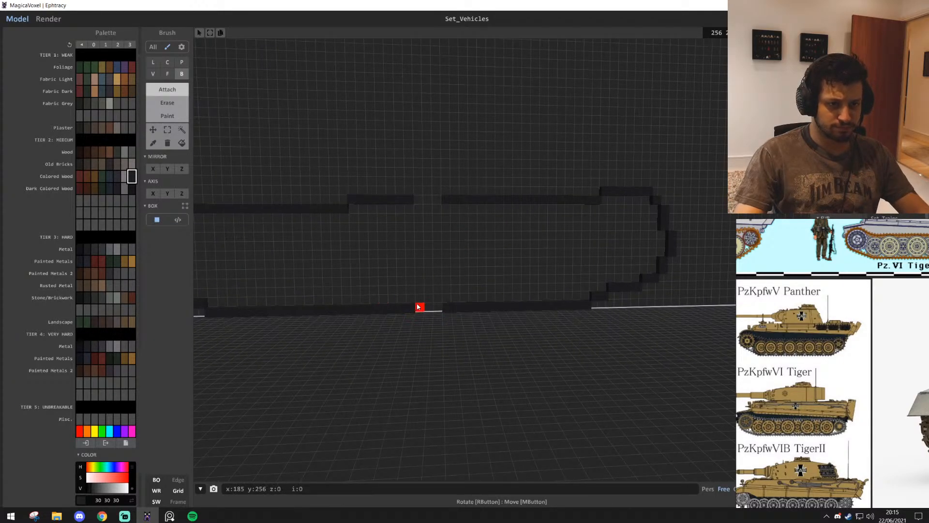
key(s)
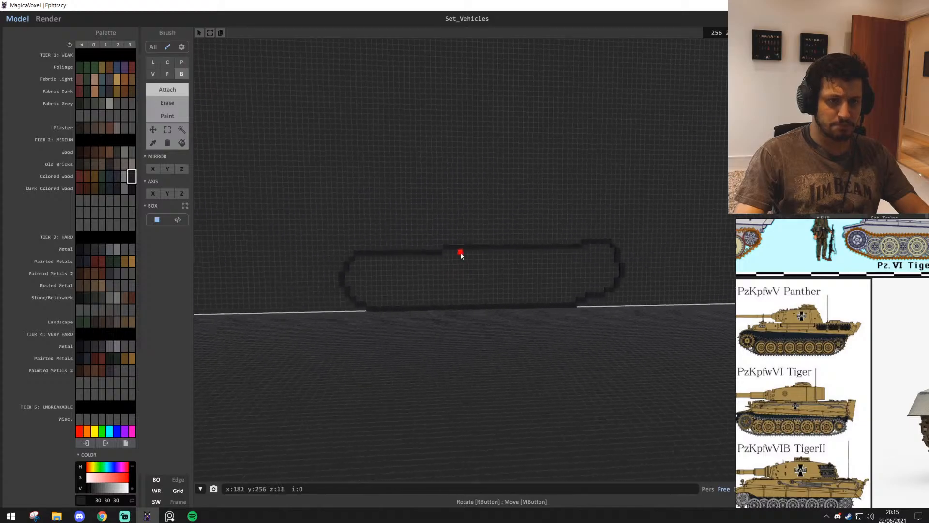
right_drag(460, 253, 495, 269)
Examine the closed outline's overall proportions from several distances and enlarge the Panther and Tiger side-view references
key(w)
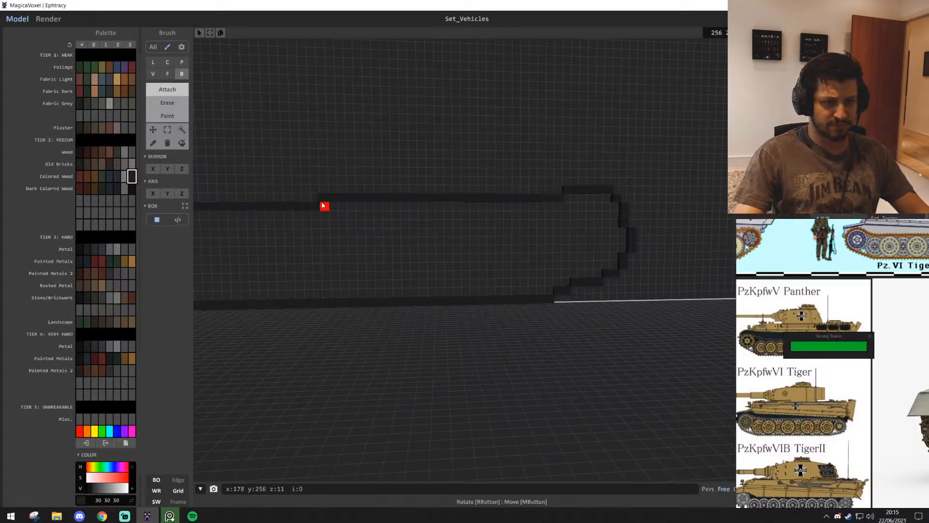
key(s)
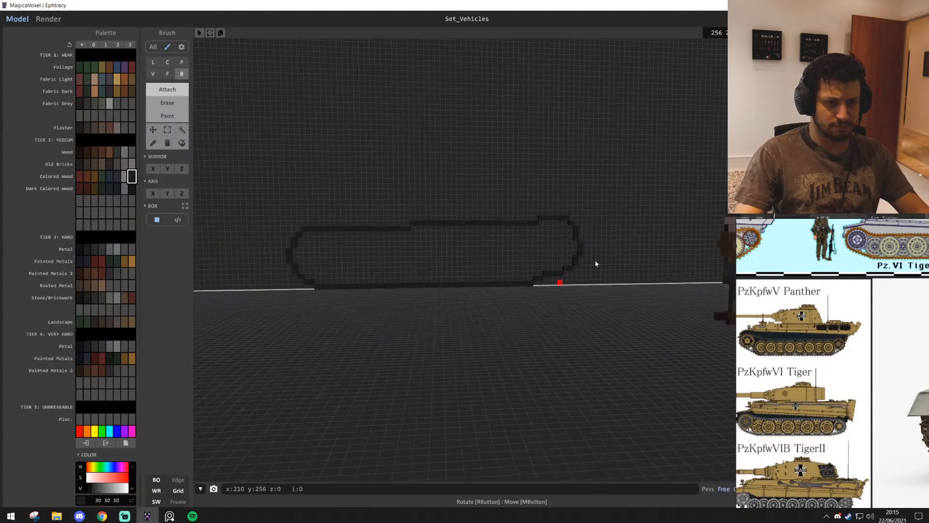
right_drag(496, 336, 459, 333)
key(w)
key(s)
key(a)
key(s)
key(w)
key(d)
key(s)
key(w)
key(d)
key(d)
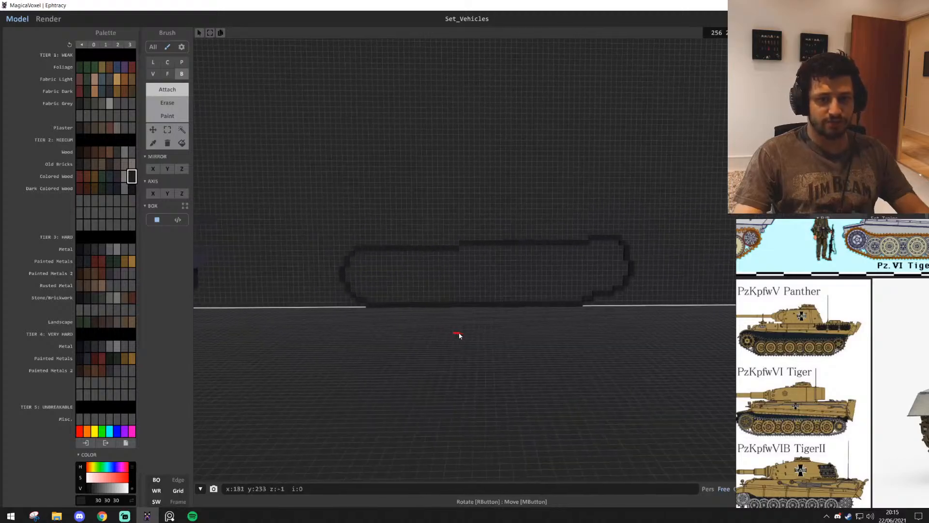
scroll(838, 393, up, 3)
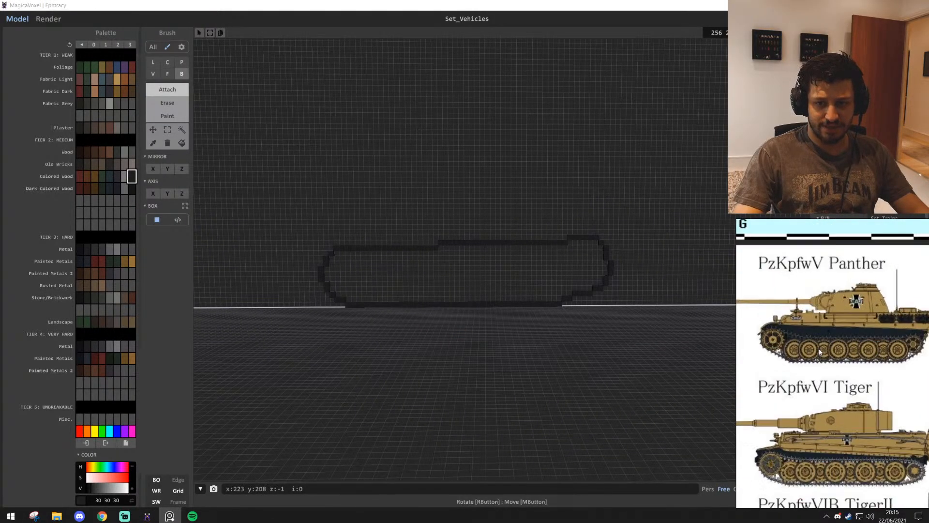
Pick dark metal grey (43, 43, 46) from the existing tank and draw a filled disc about seven voxels wide on the wall above the outline
key(a)
mouse_move(415, 347)
right_down()
mouse_move(359, 348)
mouse_move(414, 345)
right_up()
key(w)
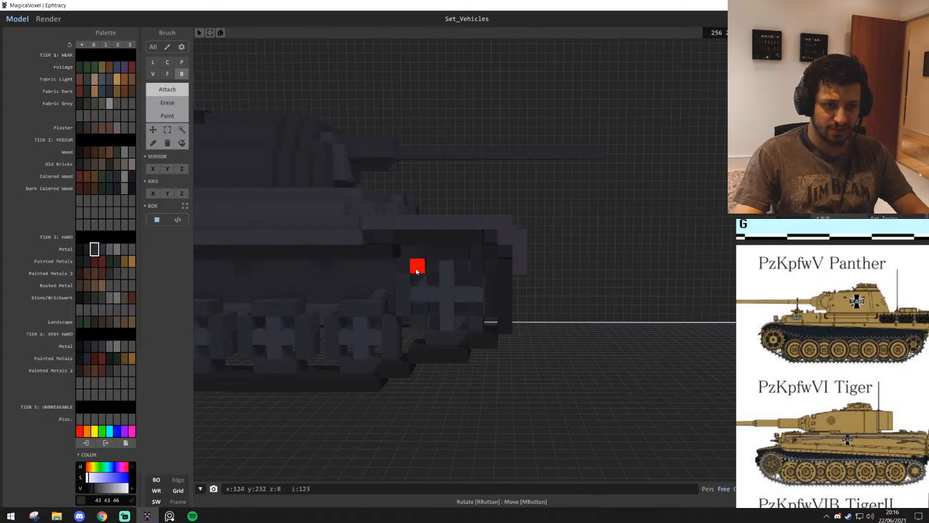
mouse_move(416, 271)
right_down()
mouse_move(477, 349)
mouse_move(539, 366)
right_up()
key(w)
key(a)
key(w)
key(d)
key(c)
key(d)
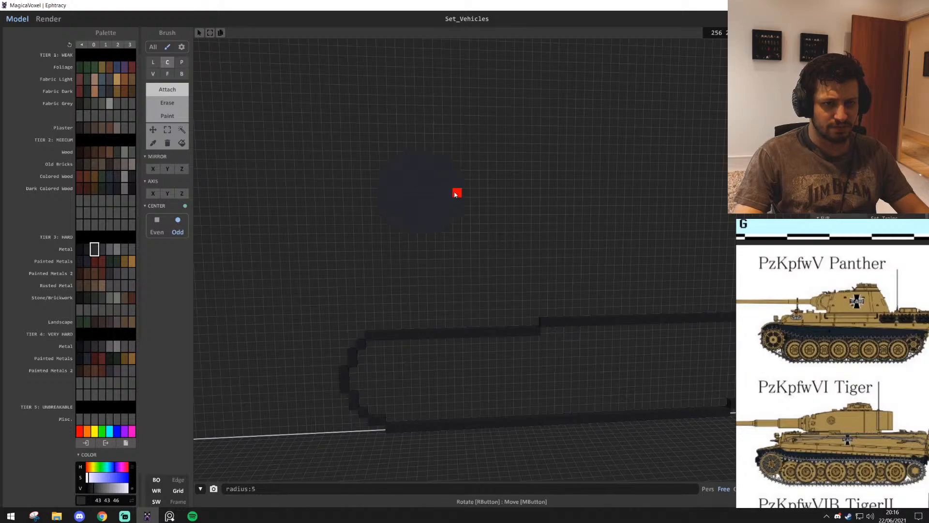
scroll(449, 192, up, 5)
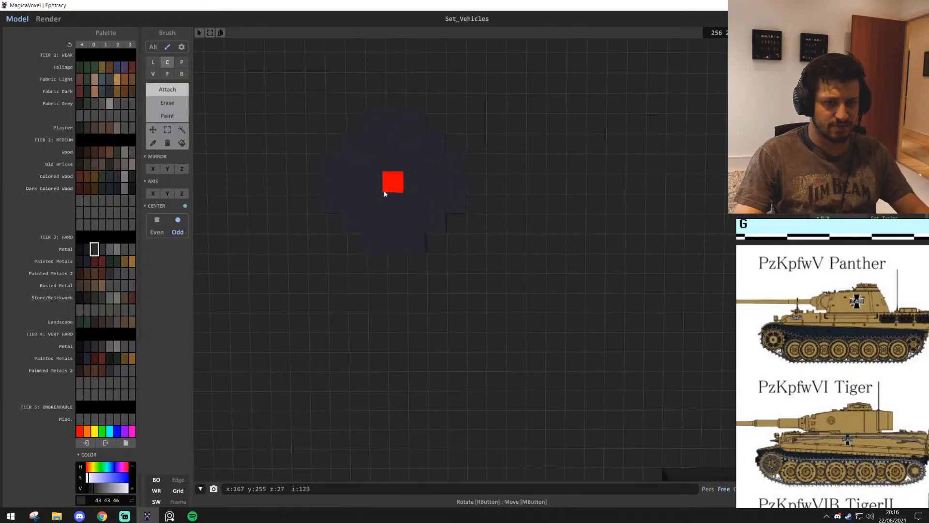
Check the existing tank's wheel colours and redraw the wheel as a filled disc of radius 3 in dark grey (43, 43, 46)
right_drag(433, 189, 404, 209)
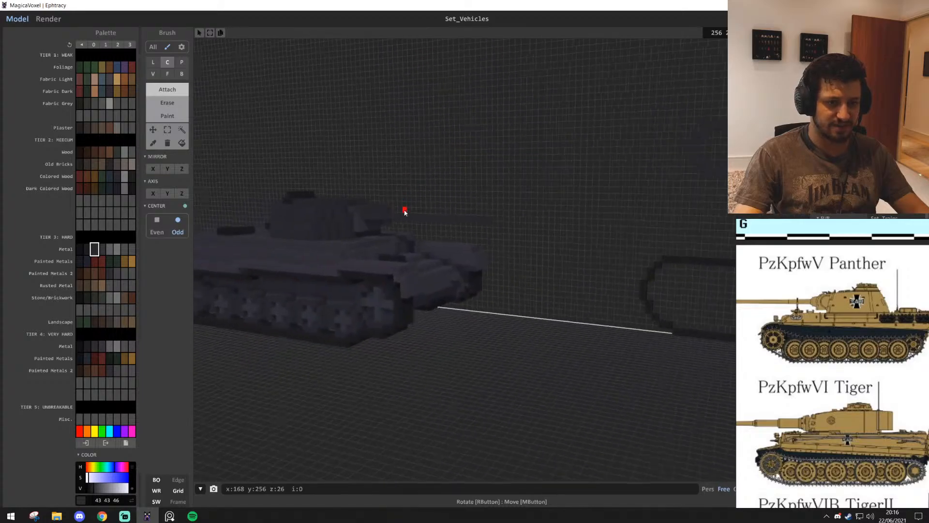
right_drag(585, 323, 607, 311)
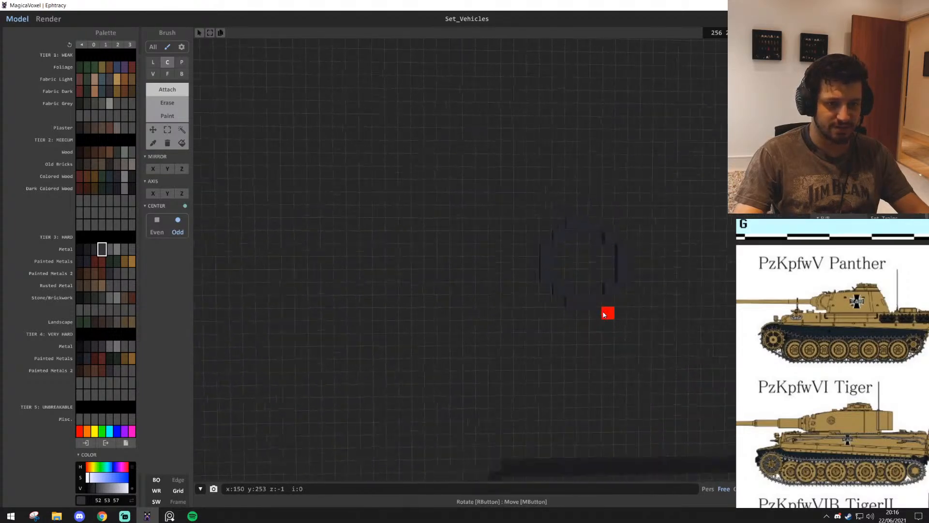
scroll(605, 313, up, 4)
alt+click(464, 345)
scroll(411, 292, down, 3)
drag(420, 275, 484, 279)
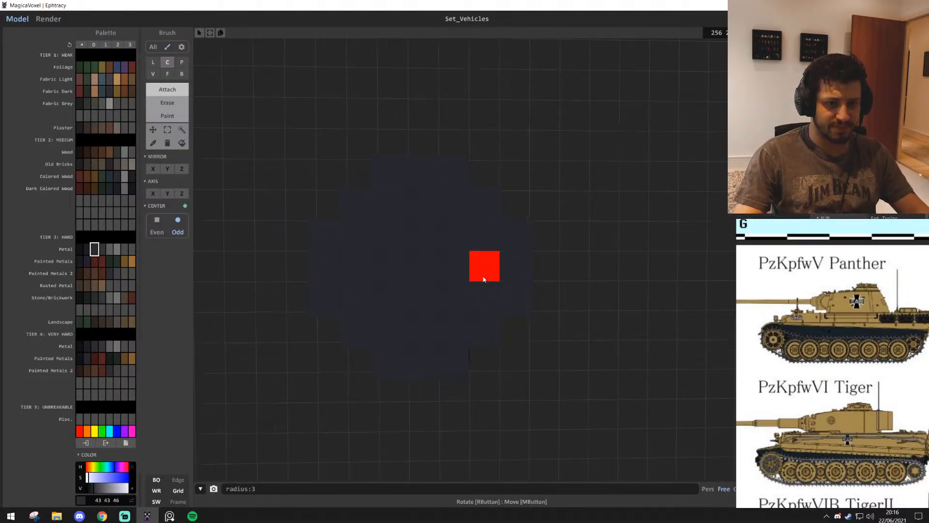
right_drag(484, 284, 473, 288)
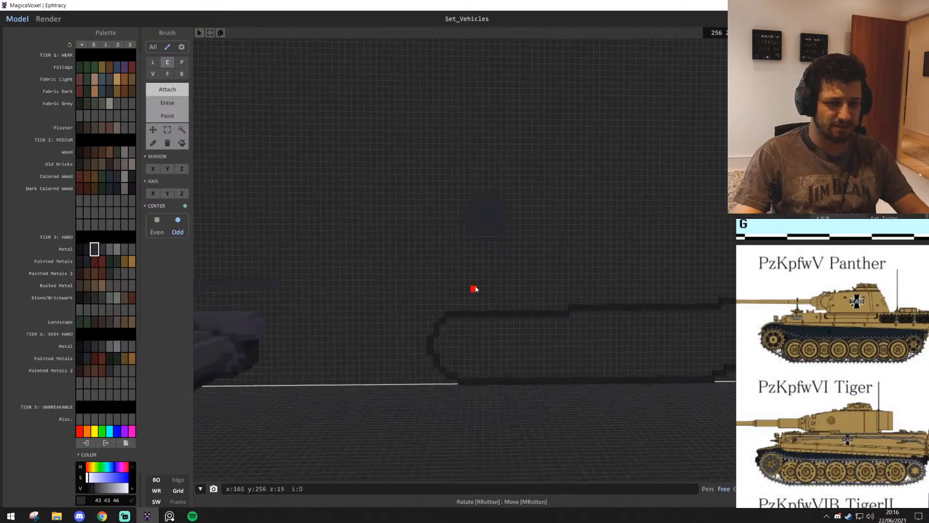
Cut single-voxel holes diagonally around the disc's centre, using the existing tank's wheel as the model
scroll(255, 359, up, 6)
right_drag(270, 377, 277, 355)
key(d)
key(w)
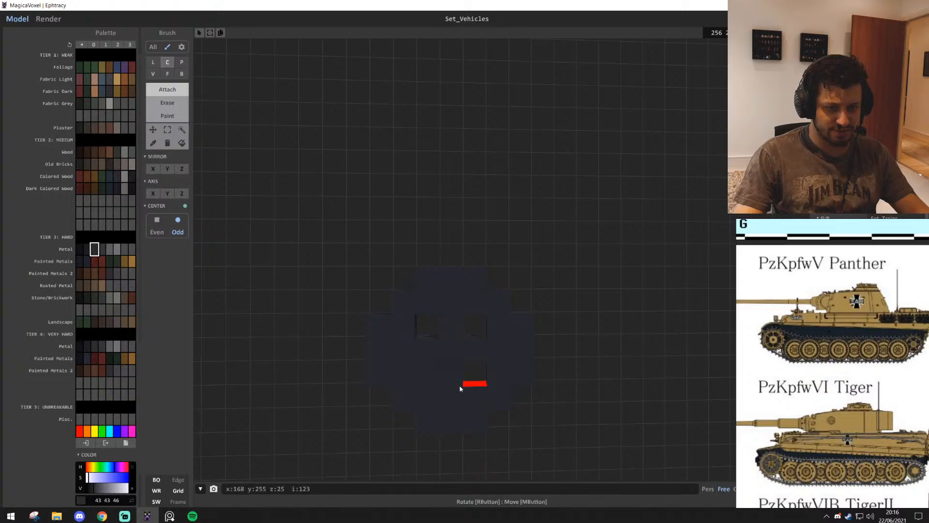
key(s)
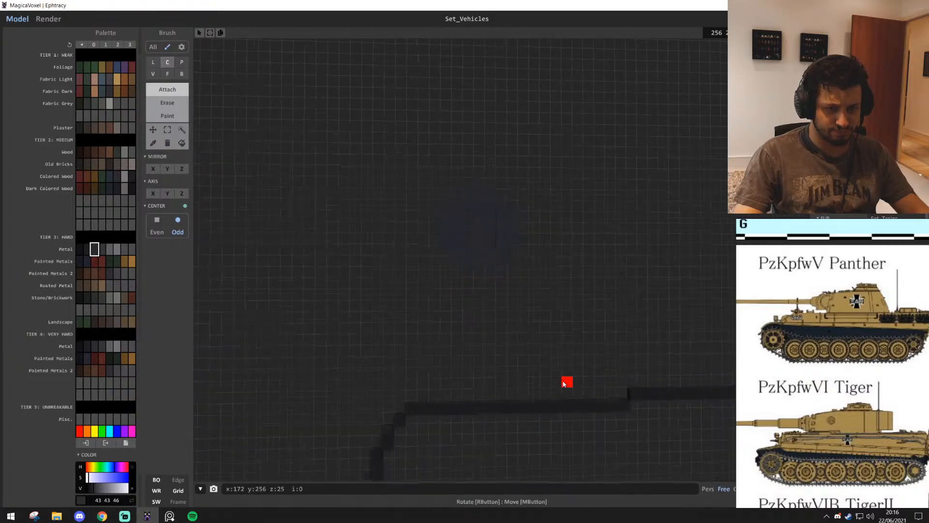
Build a raised rim on the wheel with the box brush and add a five-voxel-wide cross in lighter grey (52, 53, 57)
key(w)
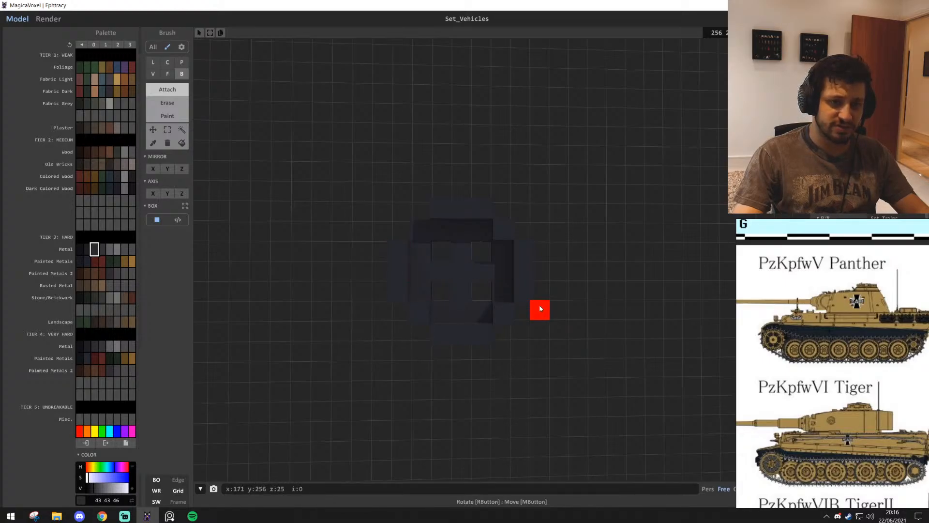
scroll(434, 247, up, 1)
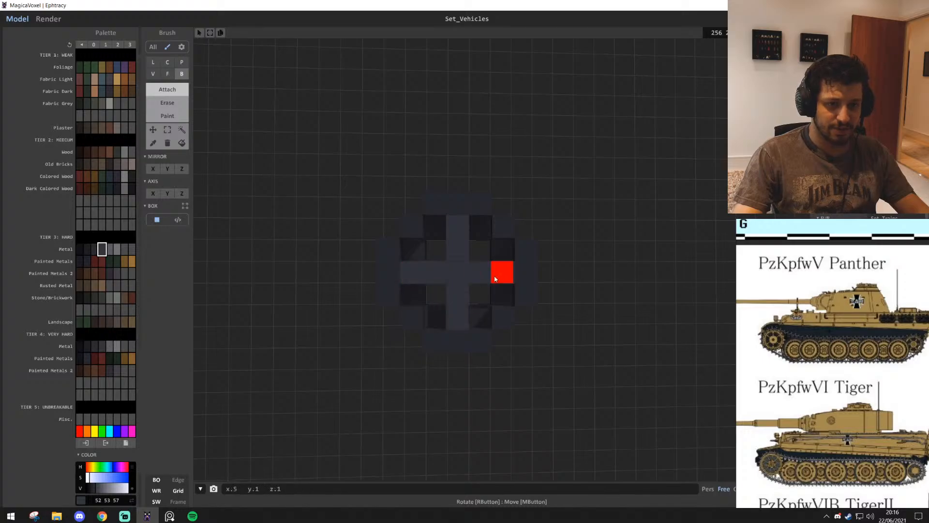
scroll(494, 278, down, 6)
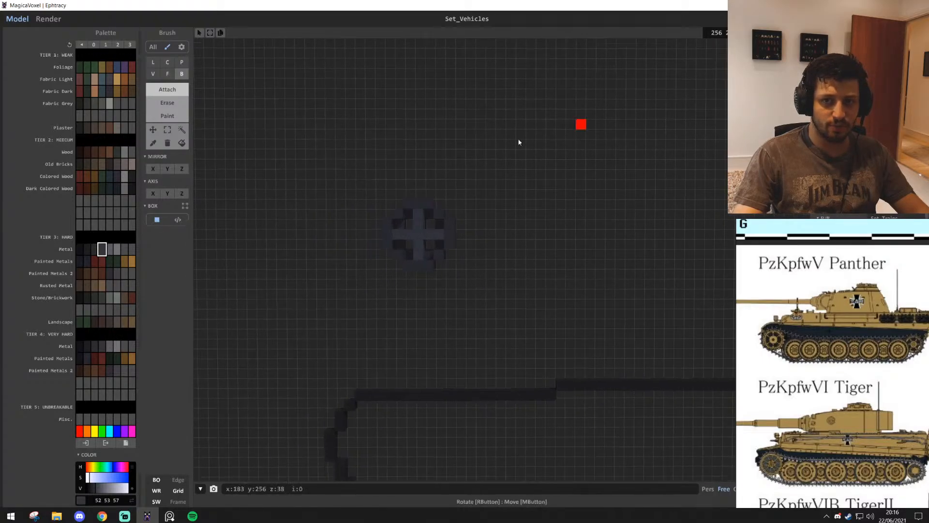
Region-select the new wheel by geometry and lower it 21 voxels into the outline's end nearest the existing tank
middle_drag(519, 143, 519, 119)
scroll(520, 118, down, 1)
click(181, 129)
scroll(207, 186, up, 1)
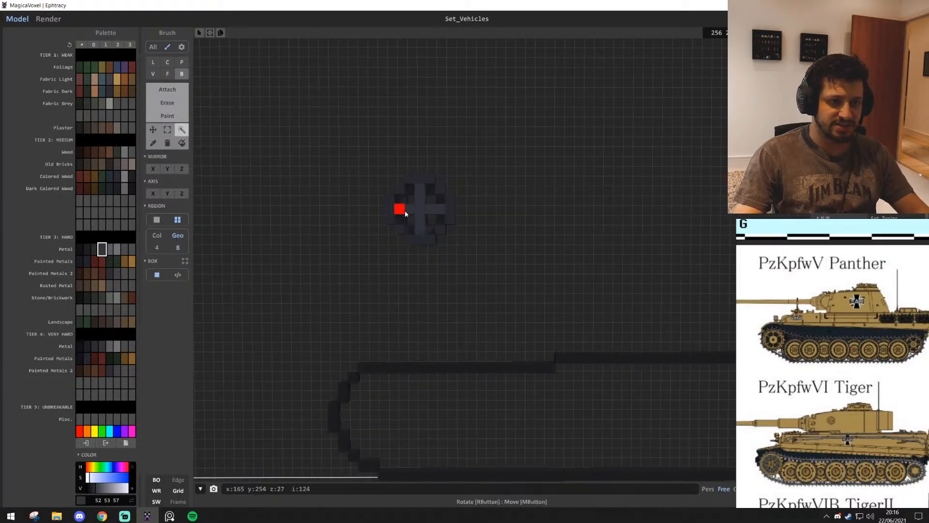
drag(429, 210, 433, 419)
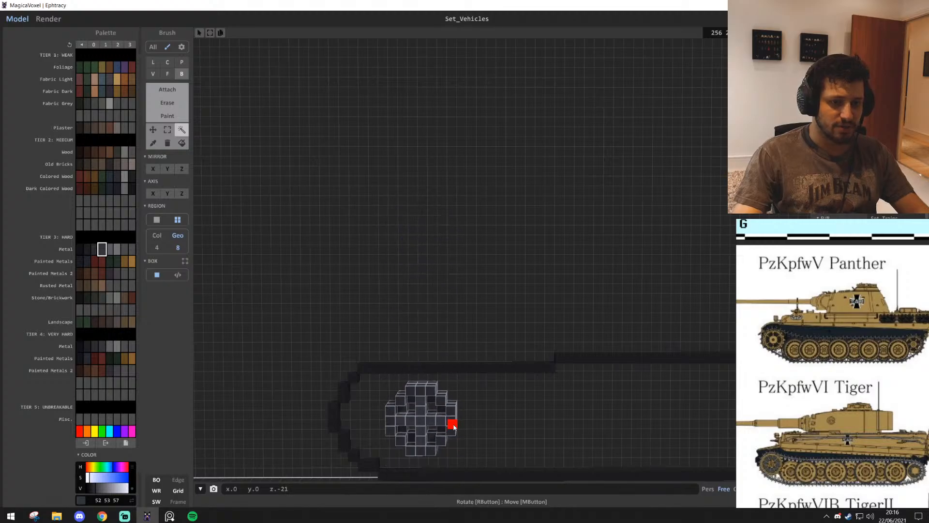
scroll(463, 426, up, 2)
middle_drag(464, 425, 464, 300)
scroll(465, 428, down, 3)
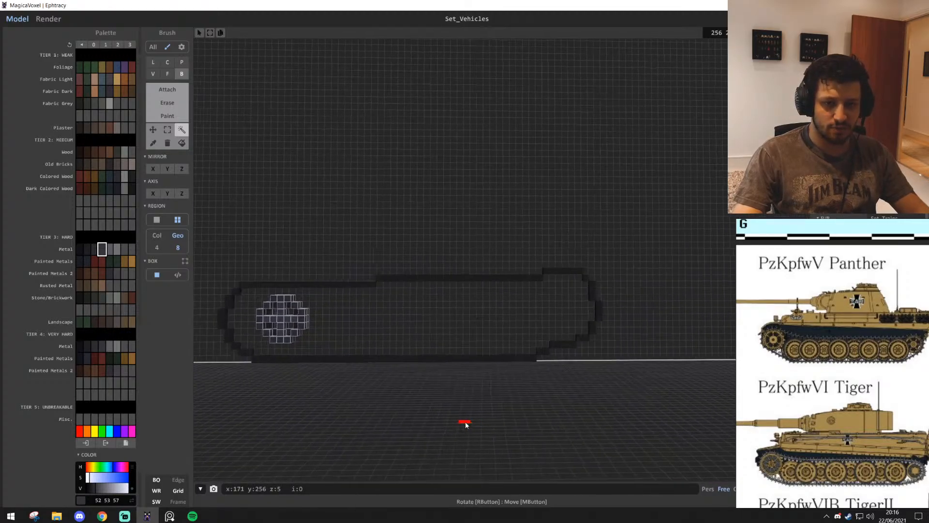
Try the wheel in the opposite, raised end of the track outline and adjust its height to fit the curve
drag(523, 326, 583, 327)
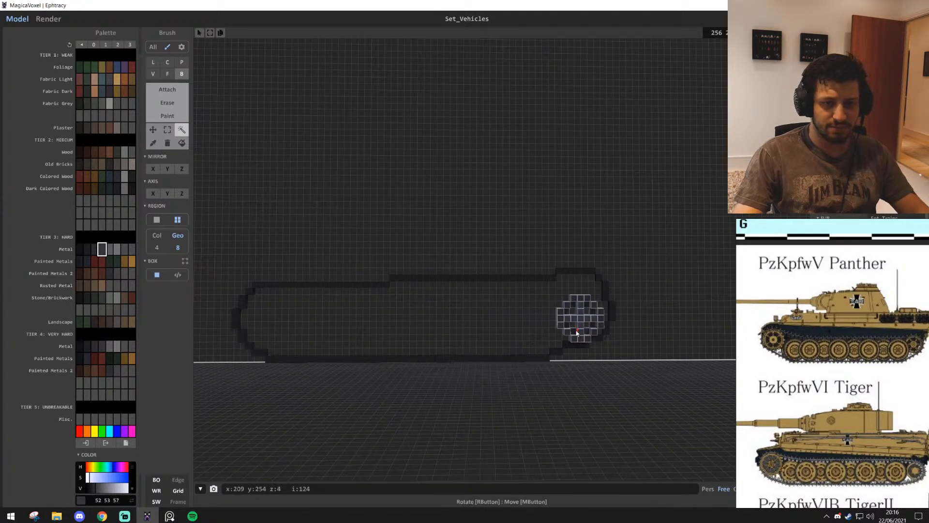
scroll(575, 331, up, 3)
middle_drag(574, 331, 539, 258)
drag(453, 263, 469, 250)
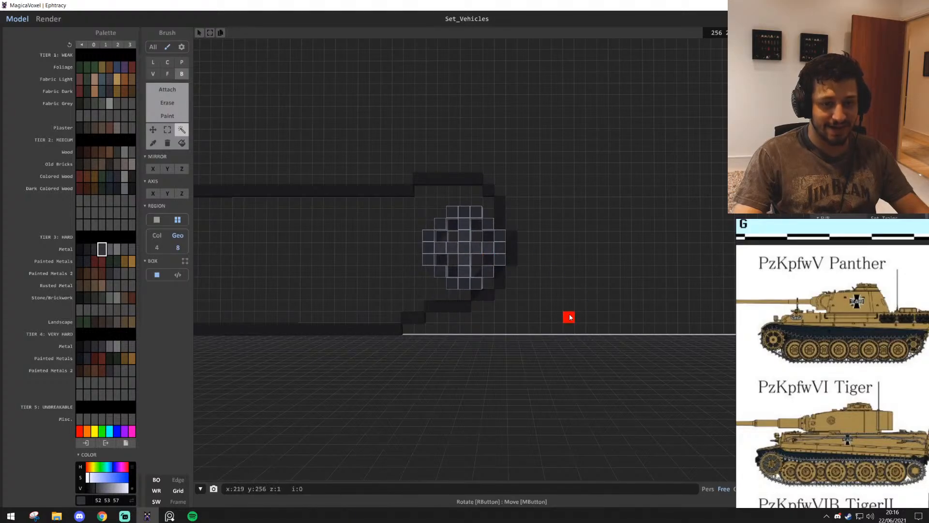
scroll(563, 289, up, 2)
scroll(564, 288, down, 5)
key(a)
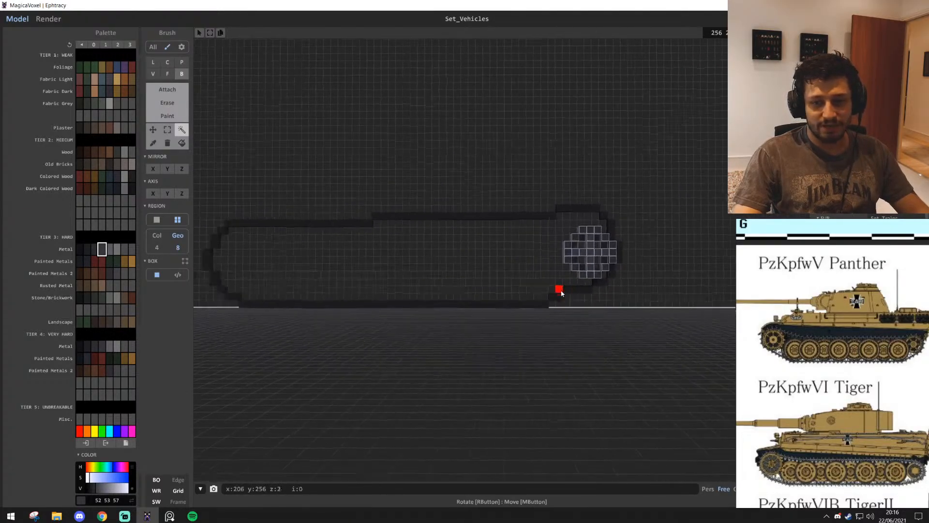
Move the wheel back to the end nearest the existing tank, lift it onto the blank wall above the outline, and deselect it
middle_drag(561, 293, 664, 270)
drag(689, 253, 358, 292)
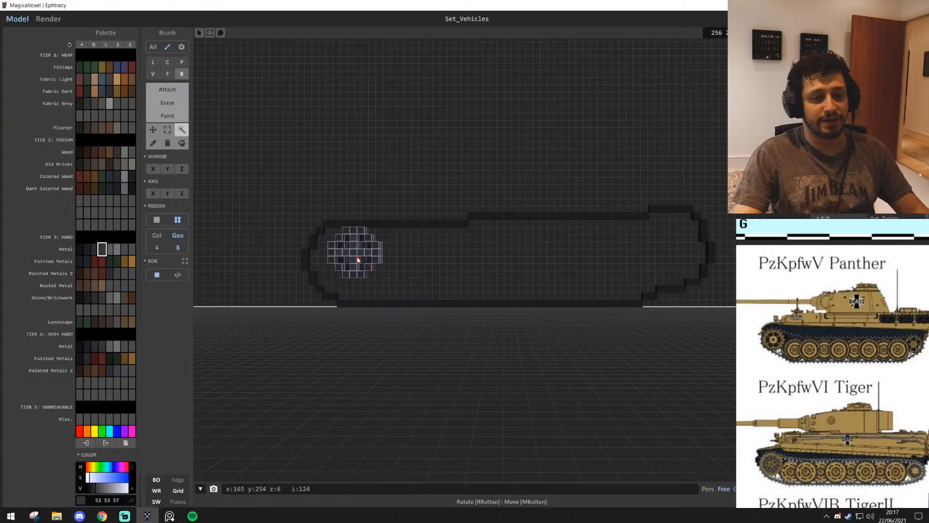
drag(356, 259, 354, 101)
click(529, 174)
middle_drag(529, 174, 525, 256)
scroll(513, 184, up, 5)
middle_drag(385, 160, 506, 254)
click(370, 225)
drag(367, 226, 368, 141)
click(508, 198)
Switch region selection from geometry to colour and select both colours of one complete road wheel on the existing tank
right_drag(508, 198, 380, 401)
click(359, 386)
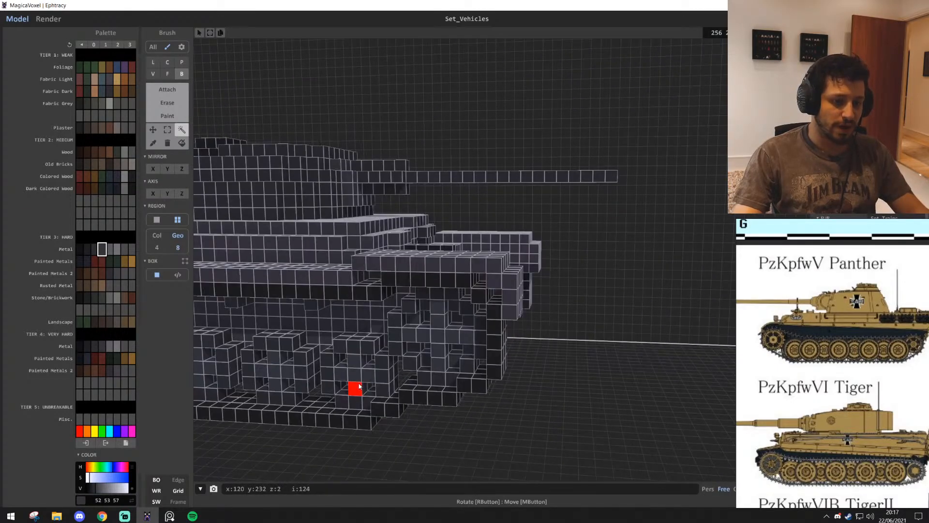
click(563, 437)
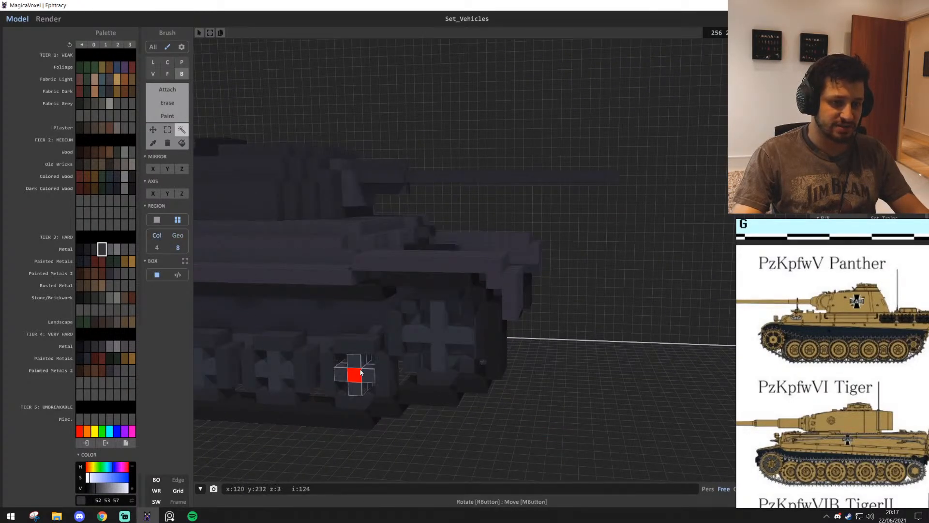
shift+click(356, 347)
key(a)
click(376, 370)
shift+click(401, 366)
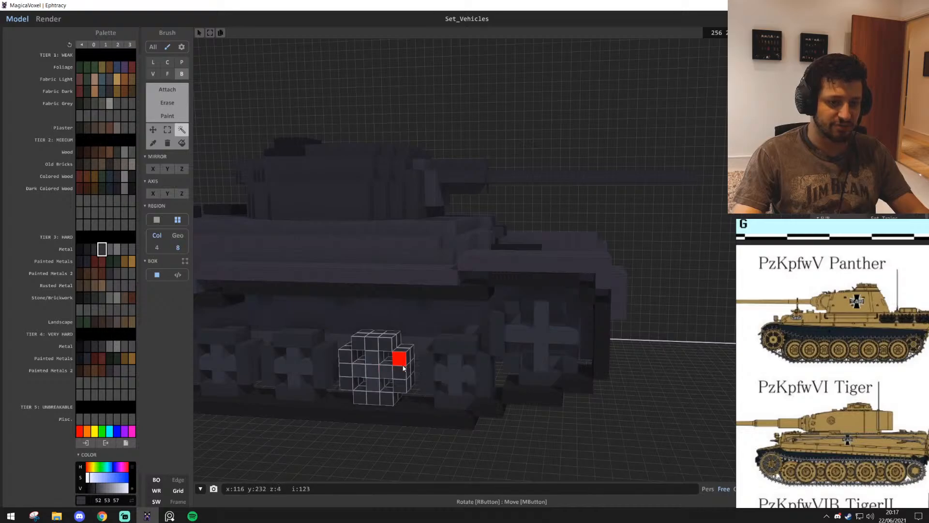
Place the selected road wheel on the back wall beside the new larger wheel, on the existing tank's side
right_drag(403, 368, 416, 382)
scroll(416, 382, down, 4)
drag(356, 332, 637, 336)
right_drag(637, 336, 444, 335)
drag(444, 336, 369, 234)
right_drag(367, 232, 426, 323)
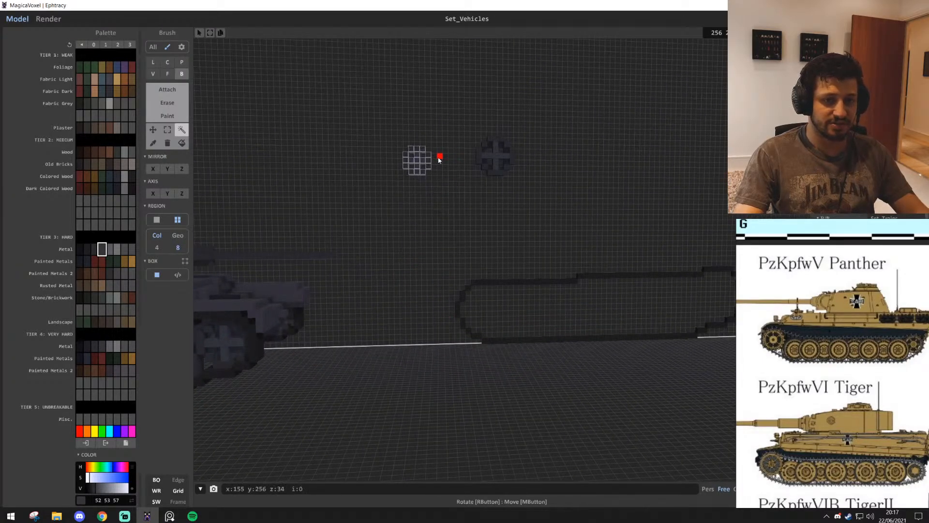
Shift the road wheel along the wall to the other side of the larger wheel
drag(419, 165, 537, 172)
right_drag(538, 194, 501, 219)
scroll(506, 228, up, 4)
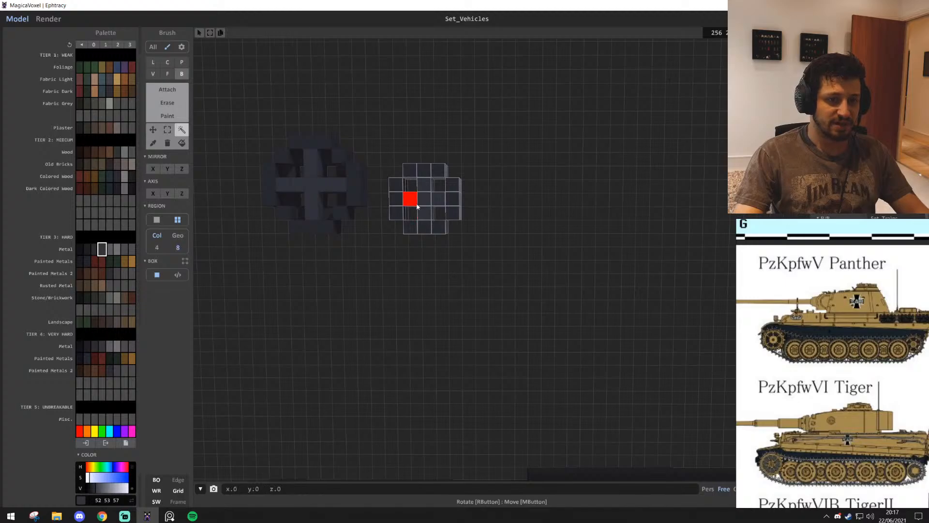
Nudge the small road wheel closer to the larger wheel on the back wall
drag(416, 203, 411, 204)
scroll(528, 252, down, 4)
mouse_move(526, 250)
right_down()
mouse_move(463, 249)
mouse_move(489, 263)
right_up()
scroll(490, 268, down, 2)
Build a thick dark-metal disc of radius 5 beside the two wheels and carve a radius-4 recess into its front layer
key(t)
key(c)
scroll(479, 292, up, 5)
right_drag(478, 293, 466, 289)
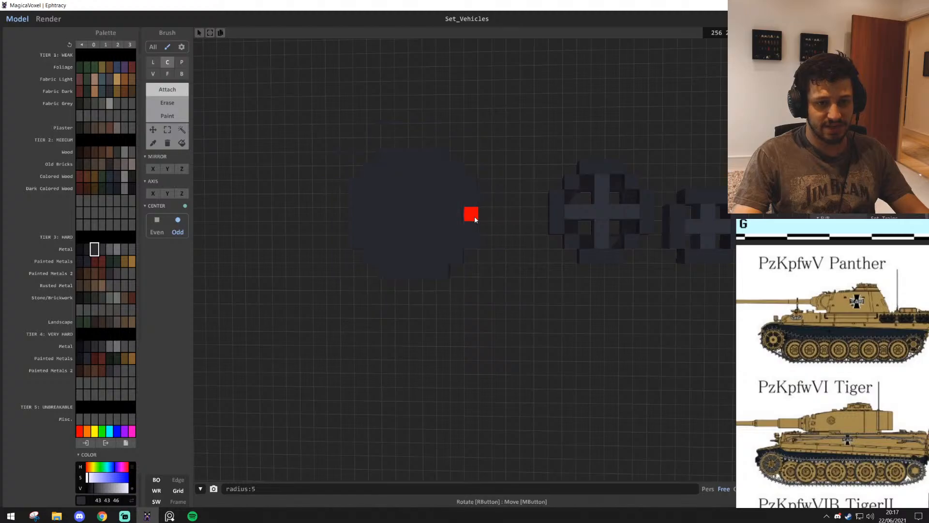
drag(475, 219, 462, 219)
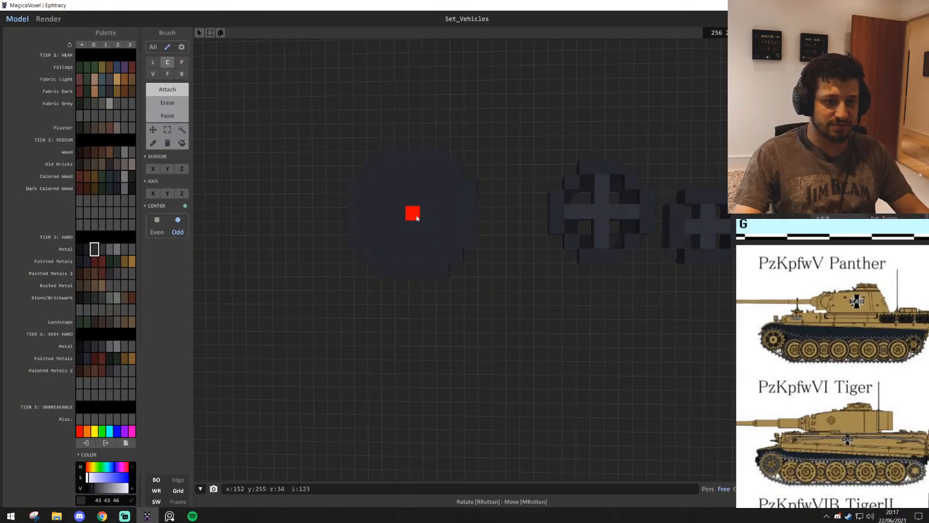
drag(428, 219, 469, 221)
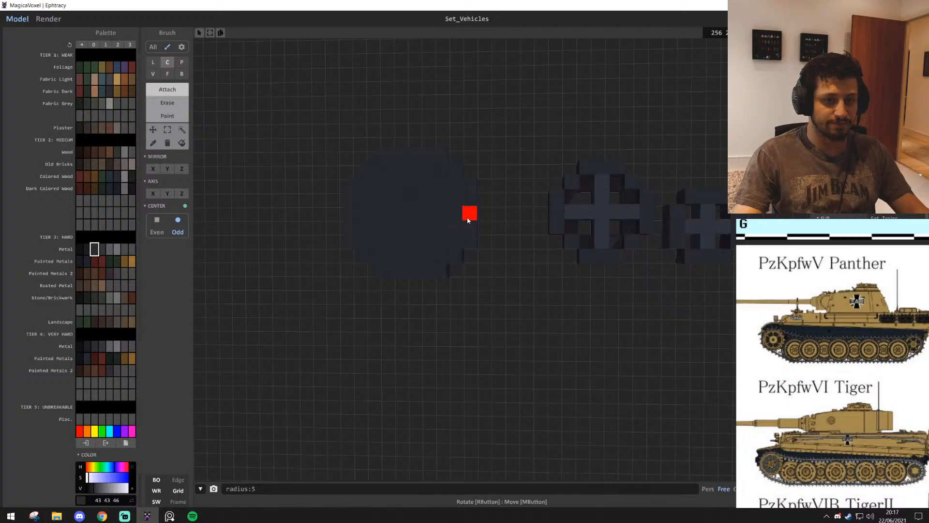
drag(412, 215, 458, 217)
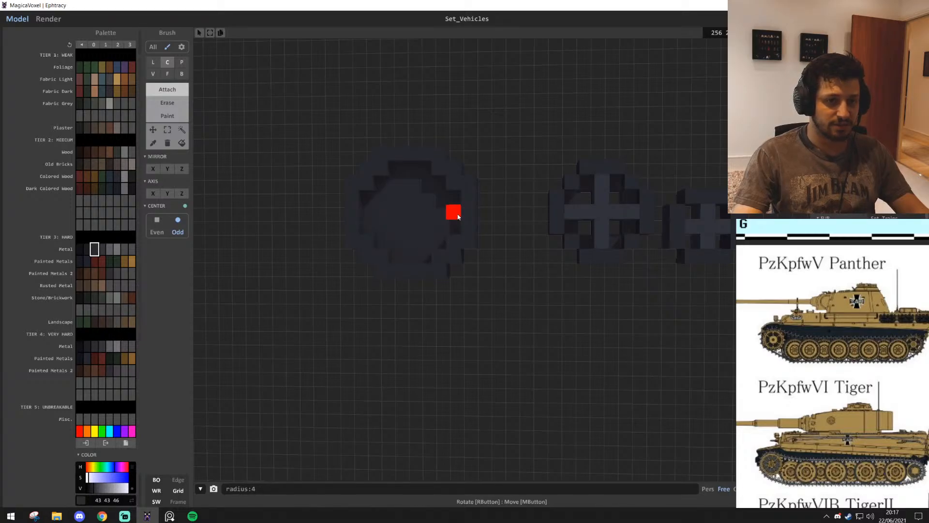
Try to punch single-voxel holes through the recessed face of the new wheel in a symmetrical pattern
key(b)
scroll(514, 275, up, 3)
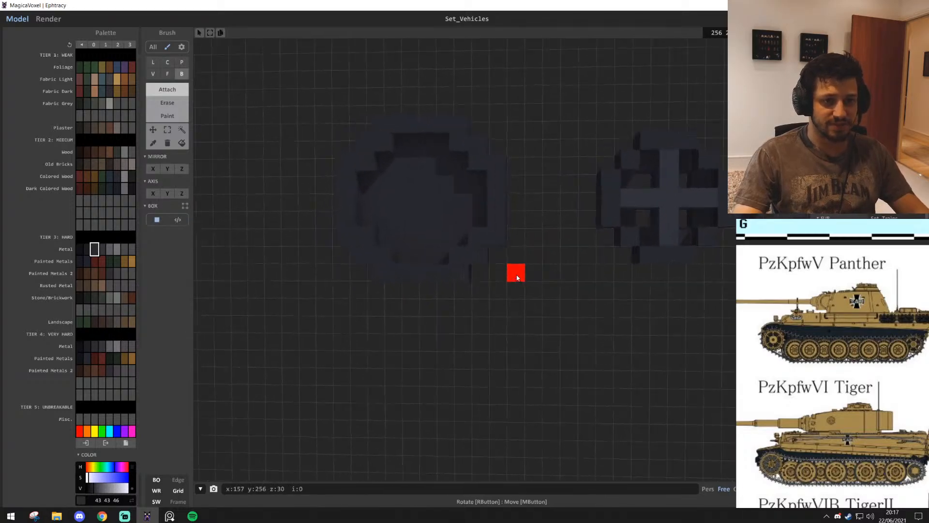
middle_drag(516, 278, 559, 324)
scroll(425, 230, up, 1)
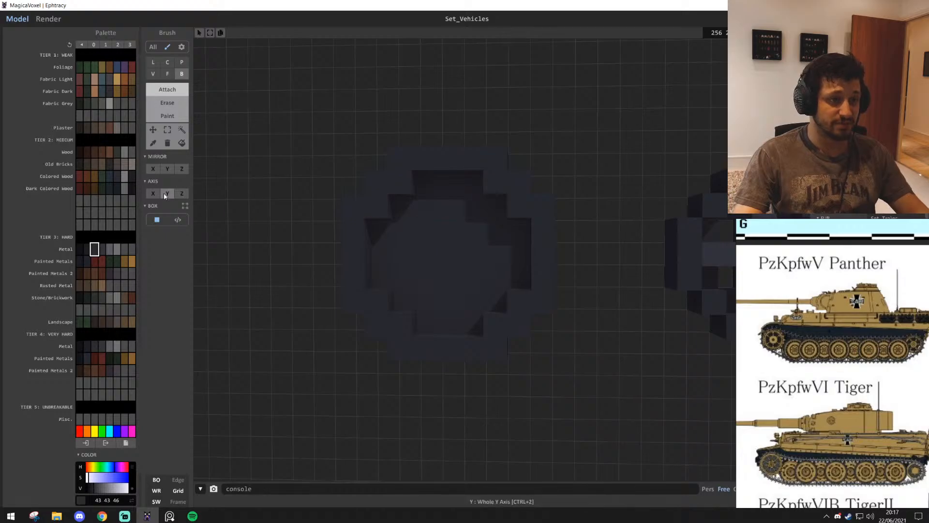
scroll(411, 276, up, 1)
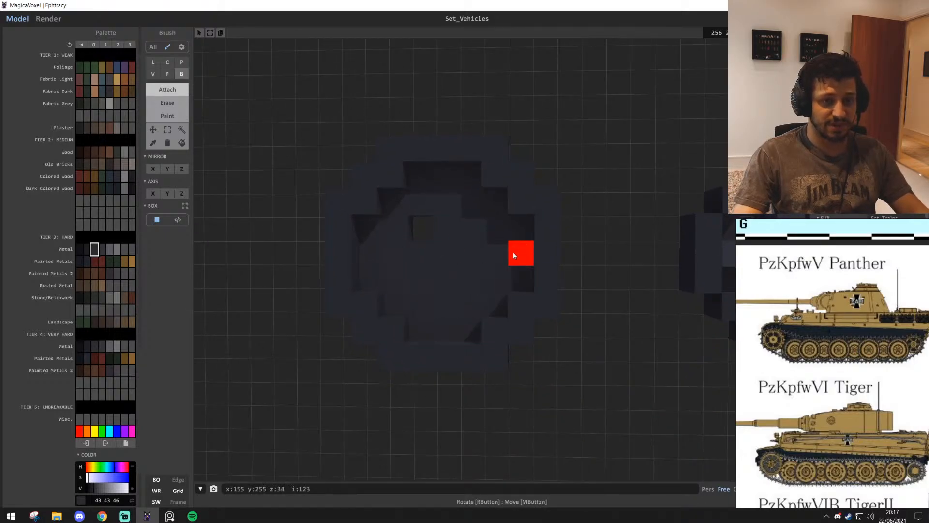
click(468, 239)
right_drag(545, 293, 563, 300)
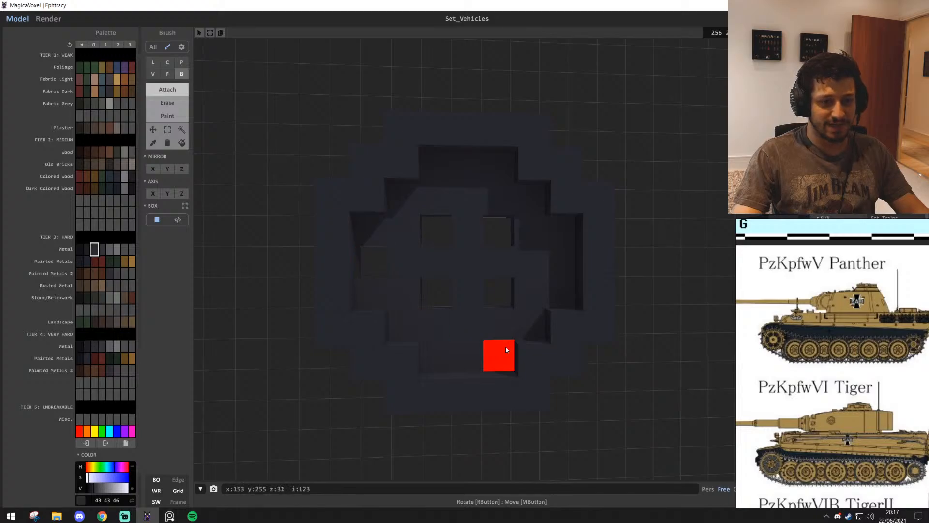
scroll(490, 302, up, 1)
click(468, 262)
scroll(522, 306, down, 4)
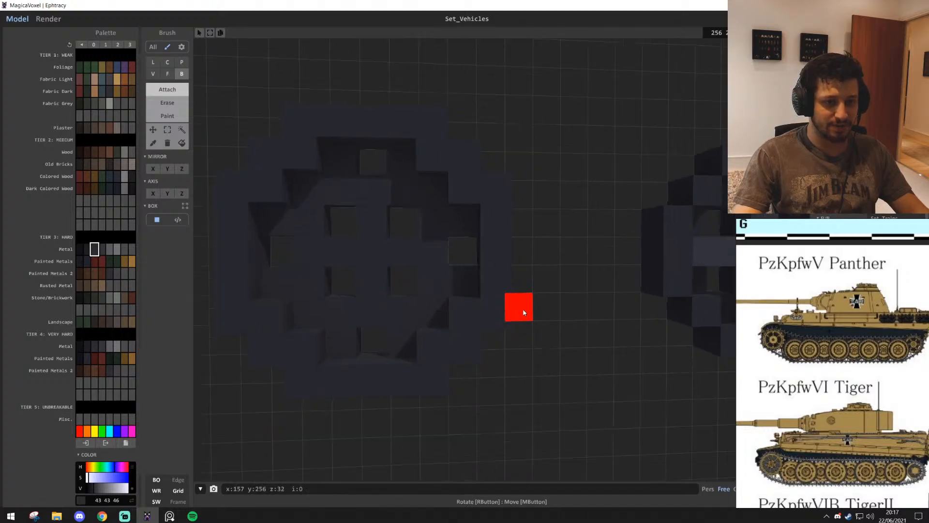
scroll(521, 306, up, 2)
Restore the new wheel's solid recess and sample the lighter metal grey from the neighbouring wheel's spokes
key(e)
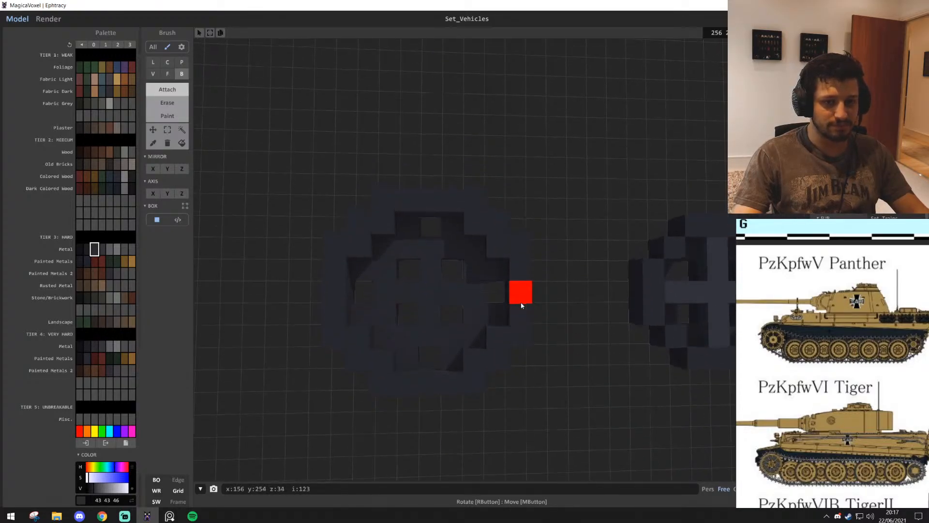
key(d)
alt+click(606, 303)
key(a)
scroll(367, 346, up, 1)
click(450, 242)
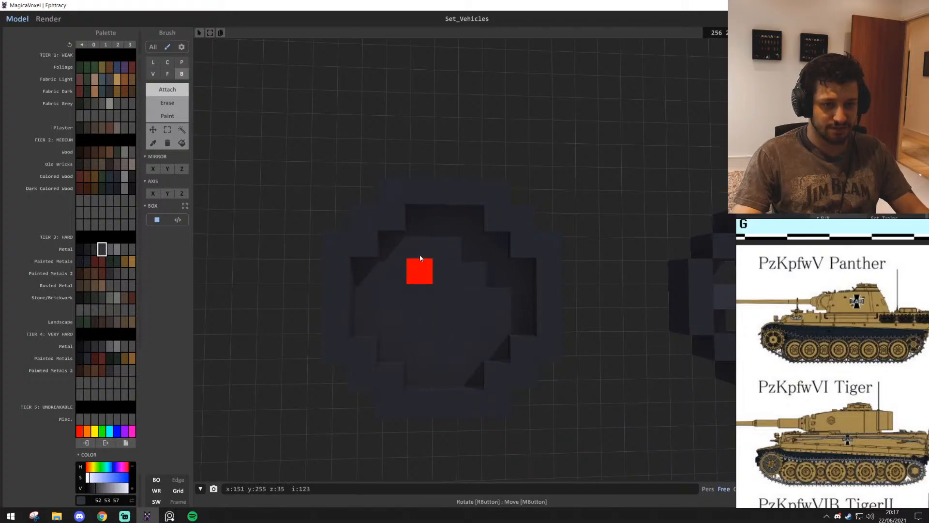
Try to lay an upright cross of lighter spokes across the new wheel's recess in box mode
drag(445, 221, 438, 374)
drag(373, 304, 515, 304)
key(ctrl+z)
key(ctrl+z)
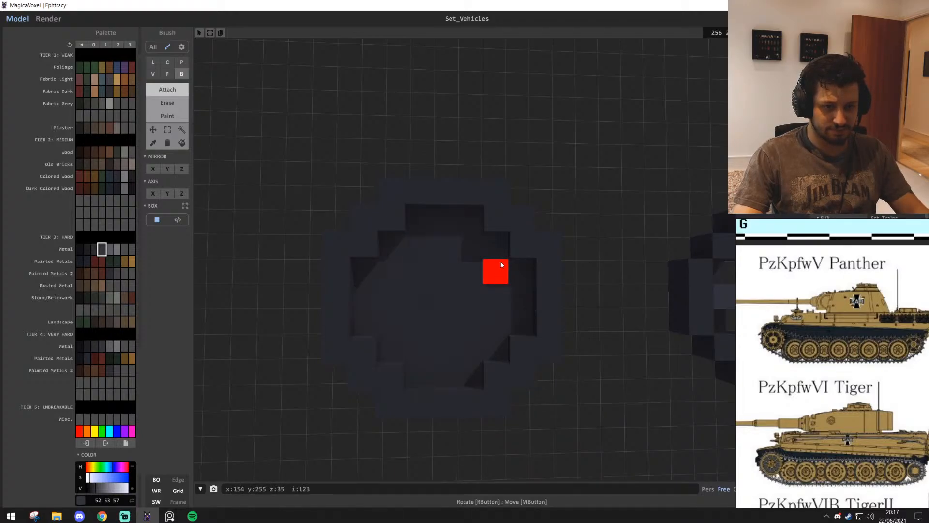
mouse_move(500, 250)
mouse_down()
mouse_move(443, 323)
mouse_move(394, 348)
mouse_move(500, 251)
mouse_up()
key(ctrl+z)
Draw two diagonal, one vertical and one horizontal line of lighter grey voxels across the recess as the wheel's spokes
key(l)
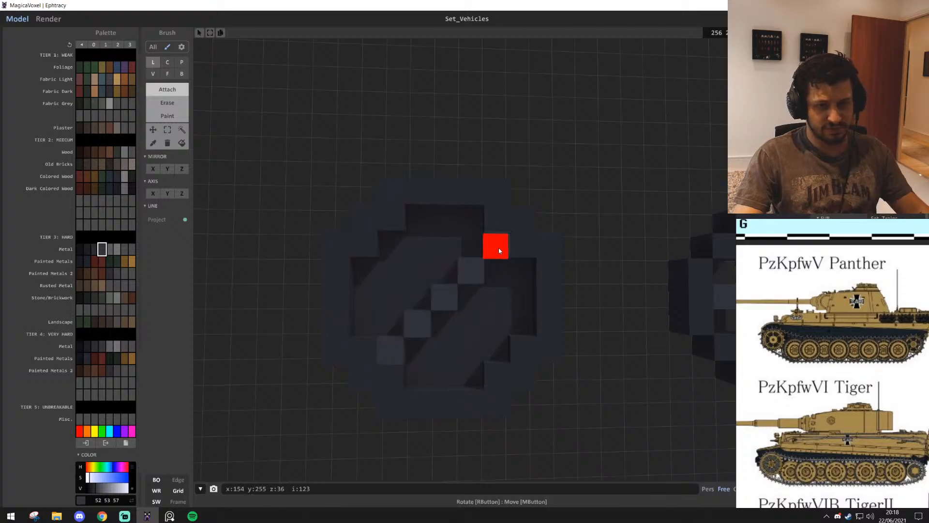
right_drag(405, 266, 501, 376)
middle_drag(428, 272, 428, 329)
mouse_move(428, 331)
mouse_down()
mouse_move(418, 205)
mouse_move(428, 204)
mouse_up()
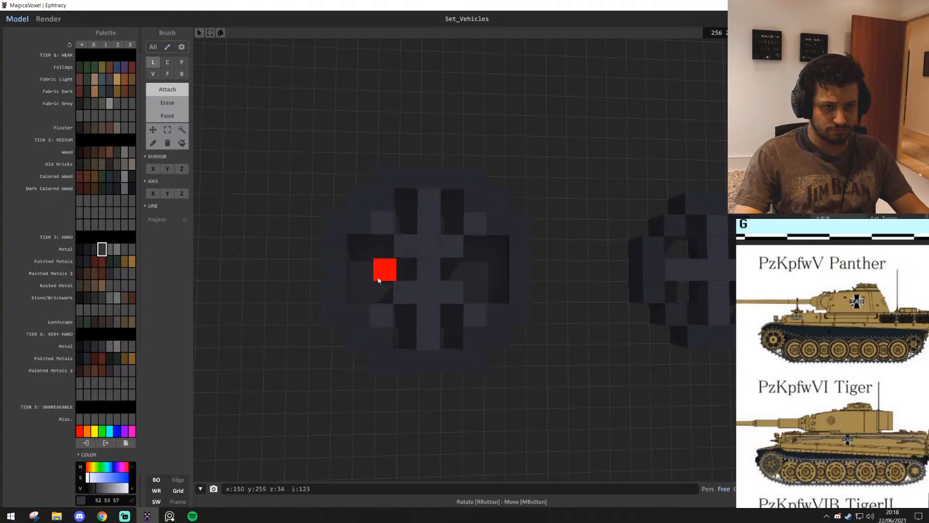
drag(360, 273, 406, 273)
drag(498, 270, 451, 270)
scroll(501, 316, down, 4)
scroll(502, 316, up, 5)
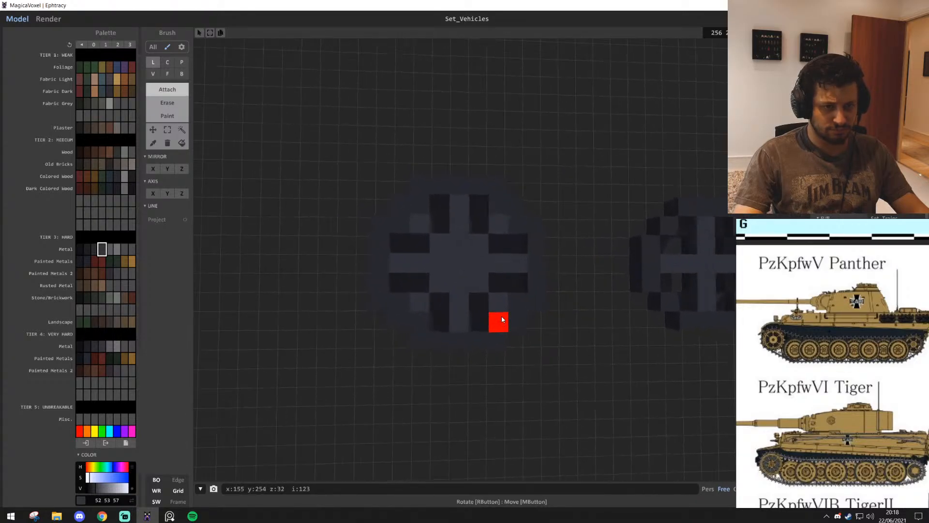
Erase the dark backing voxels in the gaps between the spokes so the openings go through to the wall
scroll(502, 316, up, 4)
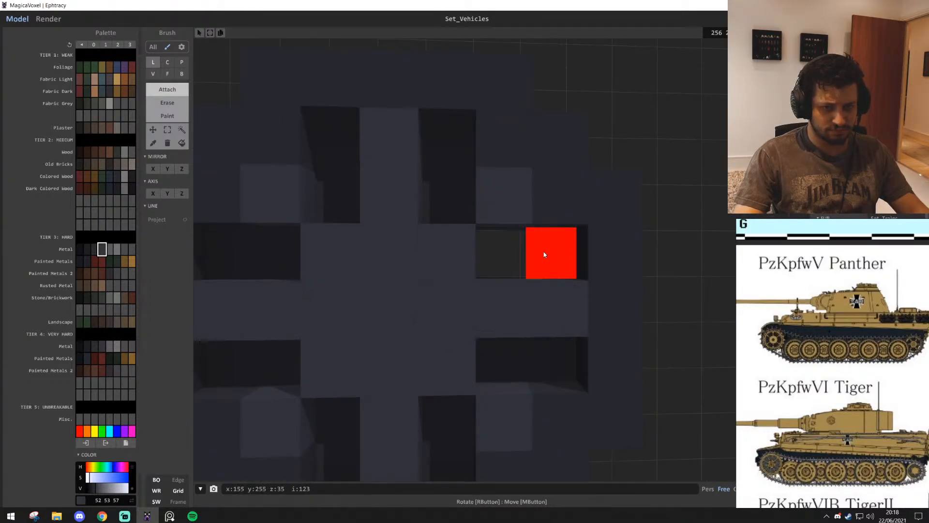
shift+drag(437, 156, 439, 199)
shift+drag(341, 154, 342, 202)
key(f)
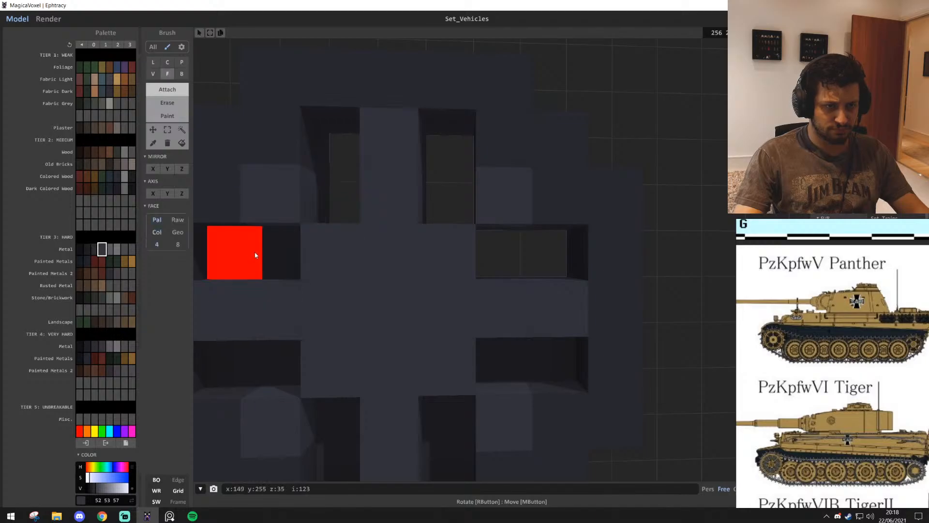
shift+click(255, 256)
scroll(539, 365, down, 5)
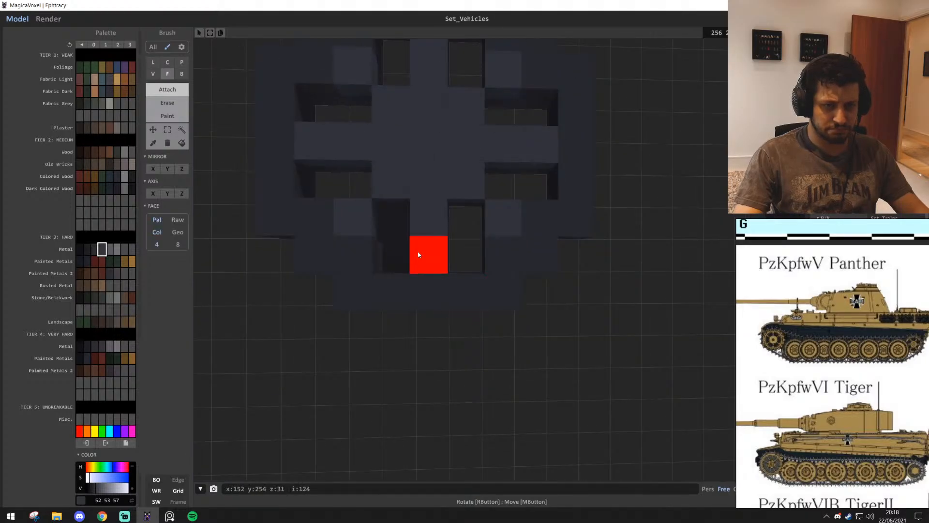
key(ctrl+z)
shift+click(404, 256)
middle_drag(461, 194, 469, 280)
Remove the single front voxel at the centre of the new wheel's hub
key(b)
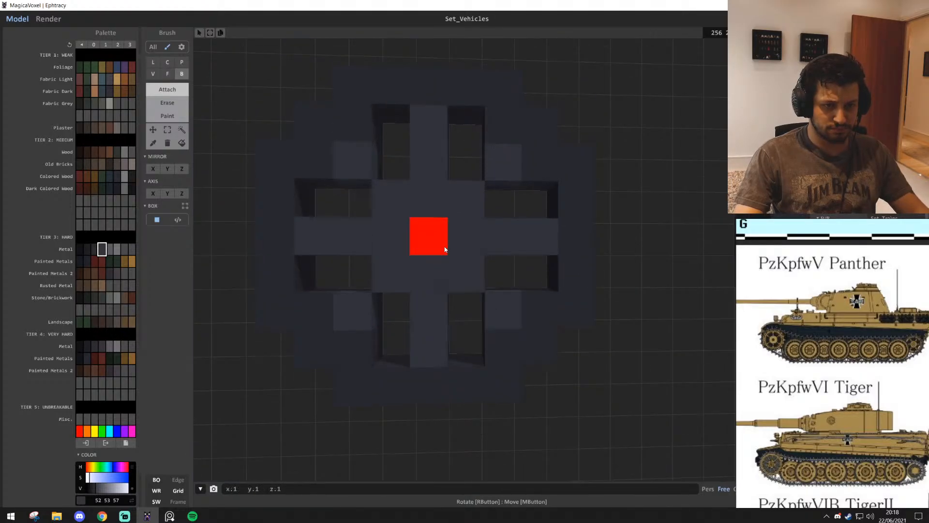
scroll(551, 334, down, 6)
right_drag(543, 336, 539, 334)
scroll(537, 337, up, 2)
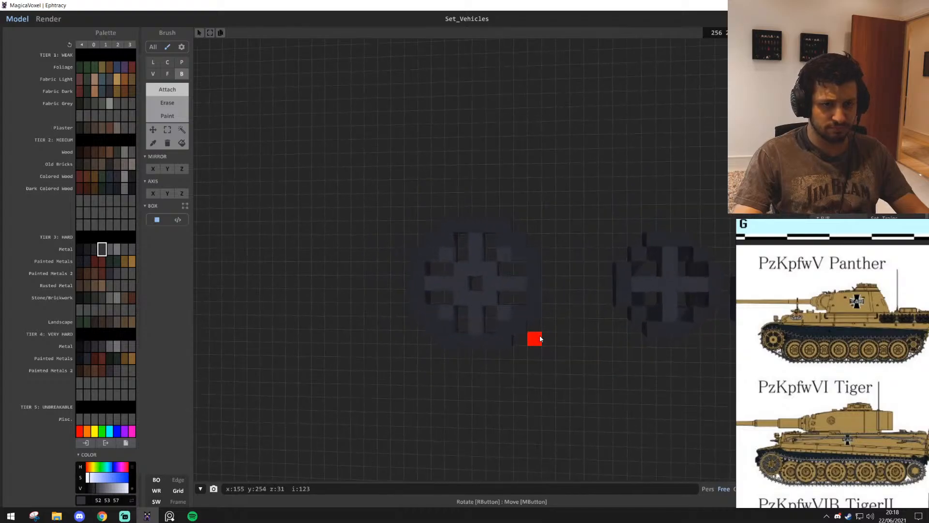
Select the large spoked wheel and place a copy inside the track outline's rounded end nearest the existing tank
scroll(526, 286, down, 3)
middle_drag(490, 347, 462, 237)
scroll(460, 238, down, 3)
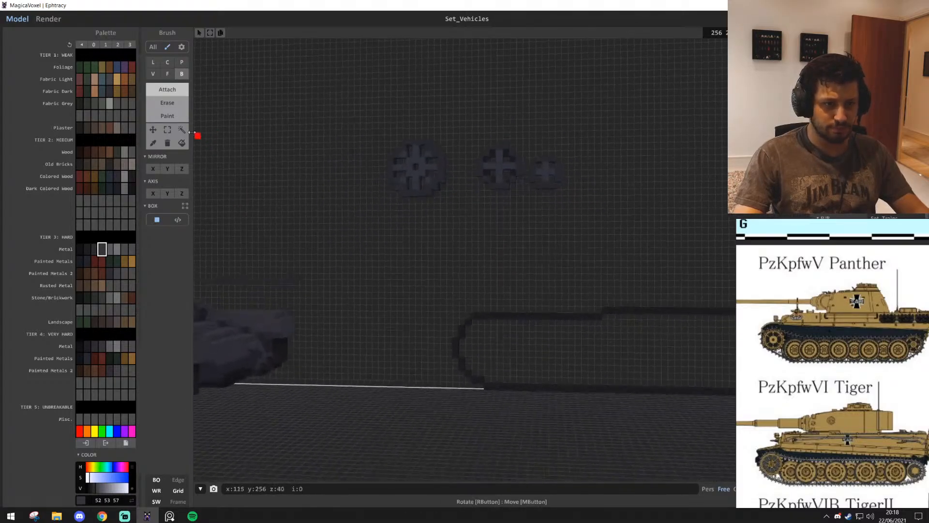
click(181, 130)
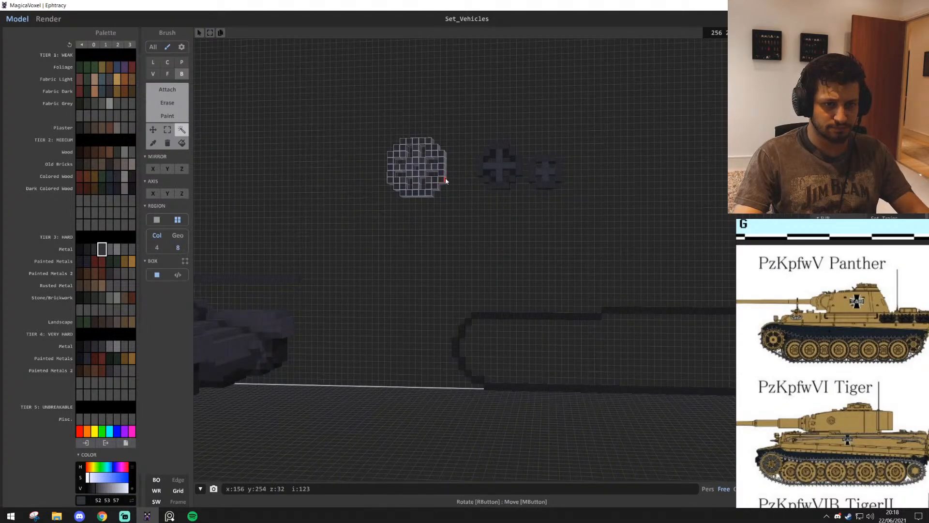
drag(445, 178, 438, 335)
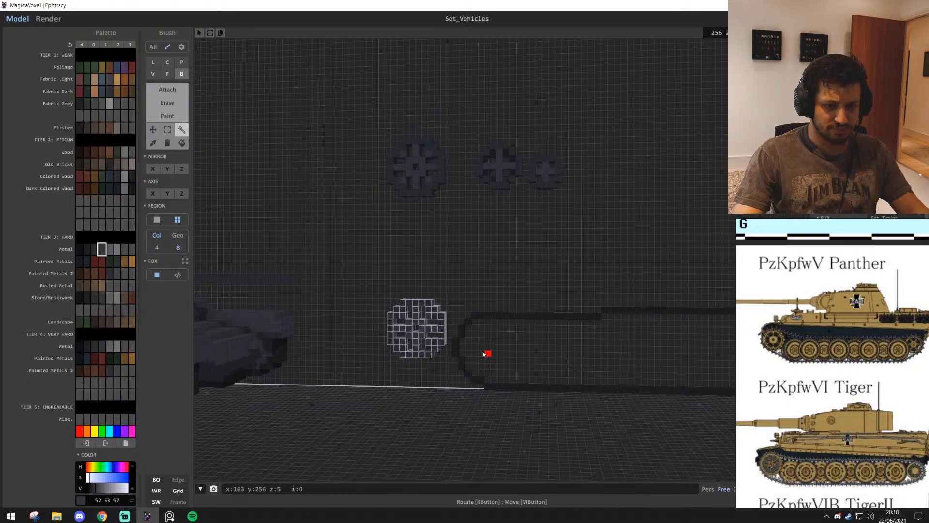
drag(483, 353, 516, 355)
drag(469, 327, 473, 345)
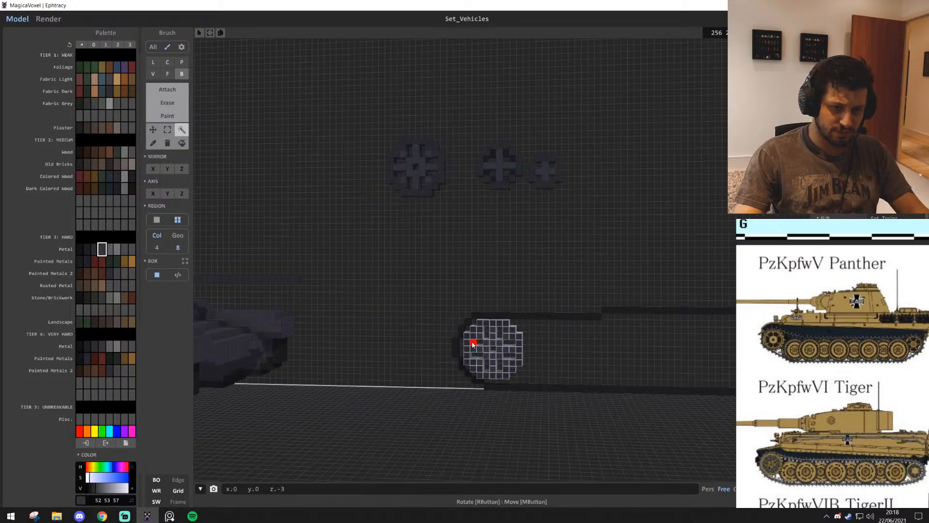
Nudge the copied wheel one voxel inward from the outline's rounded end
scroll(475, 342, up, 10)
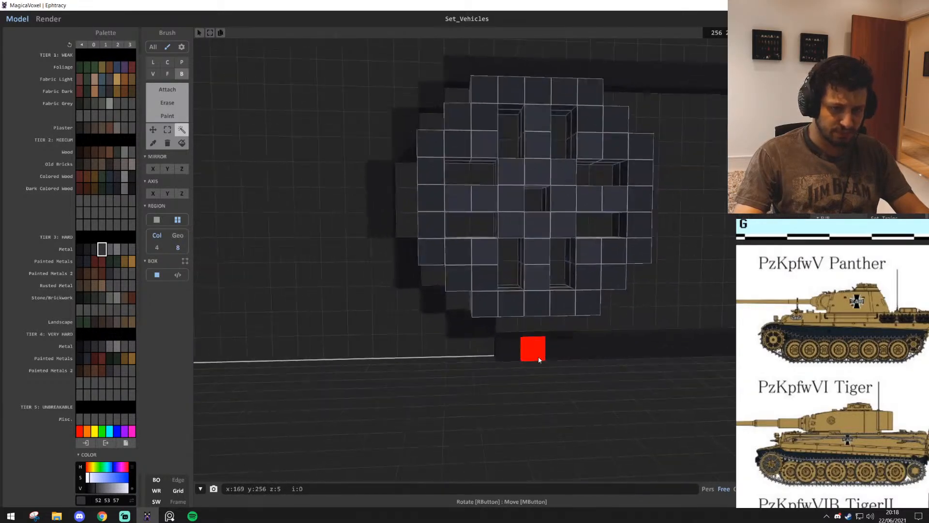
scroll(544, 360, down, 3)
middle_drag(498, 113, 493, 186)
middle_drag(542, 291, 476, 298)
scroll(476, 298, down, 3)
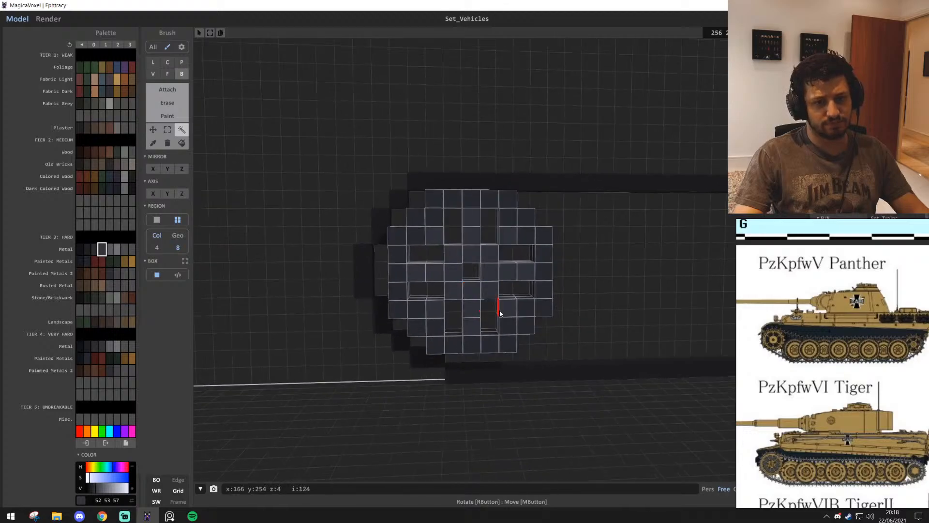
scroll(500, 311, down, 2)
middle_drag(624, 370, 481, 310)
key(a)
key(d)
mouse_move(405, 226)
mouse_down()
mouse_move(429, 226)
mouse_move(412, 249)
mouse_move(421, 230)
mouse_up()
key(d)
scroll(503, 254, down, 3)
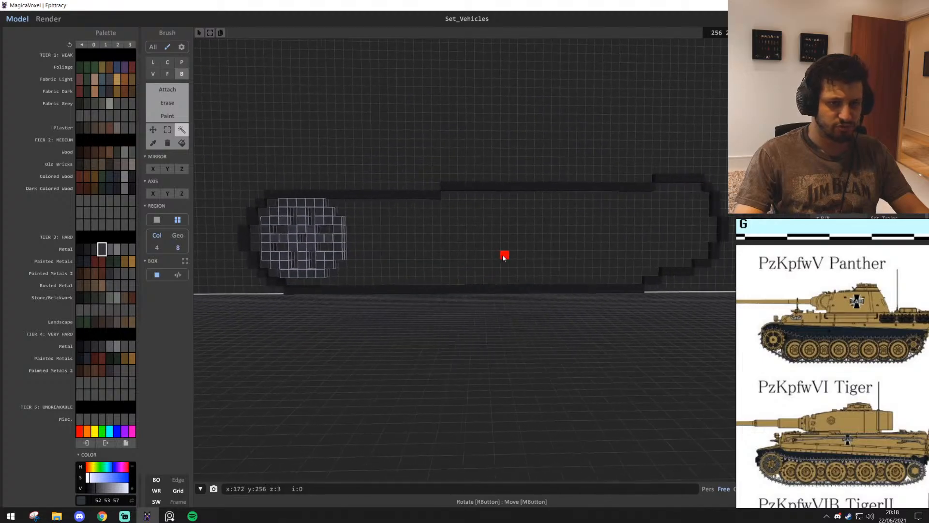
Undo the copied wheel's placement inside the track outline
key(a)
scroll(469, 321, up, 5)
key(a)
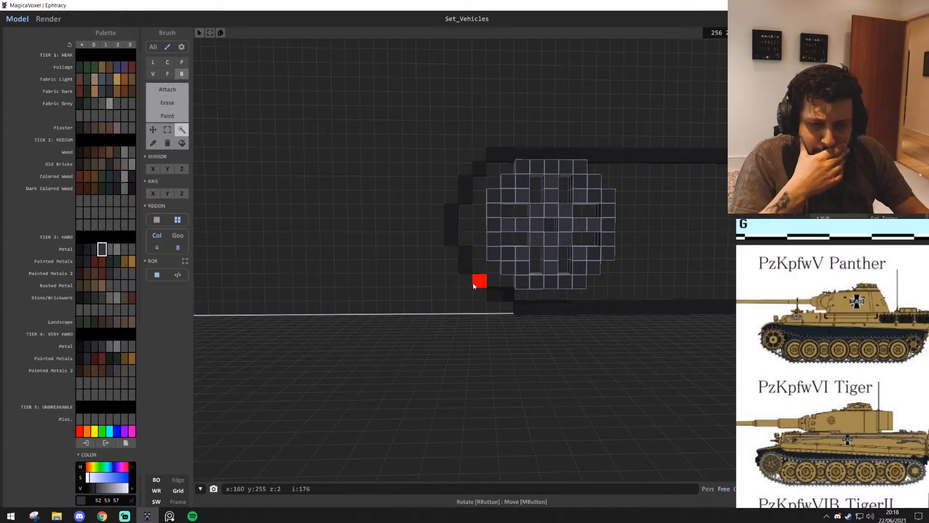
key(d)
key(a)
key(a)
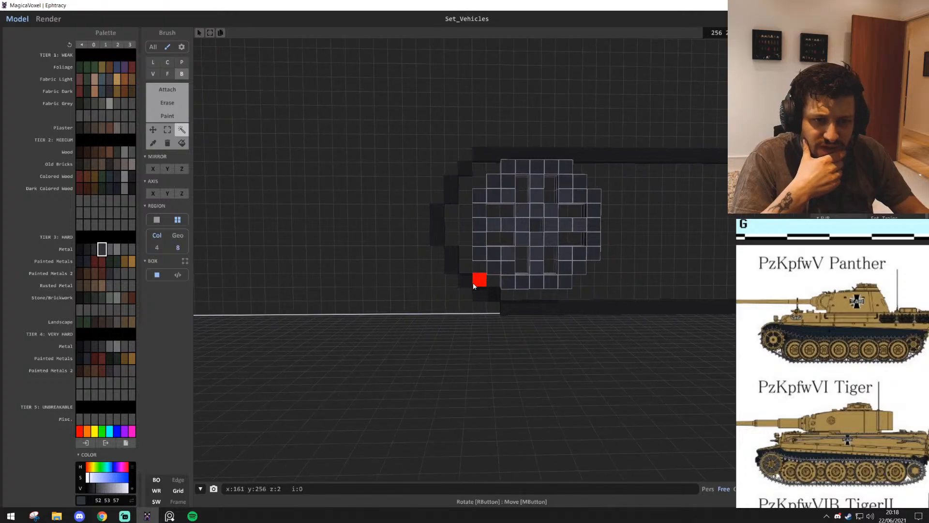
key(d)
key(ctrl+z)
scroll(484, 283, down, 5)
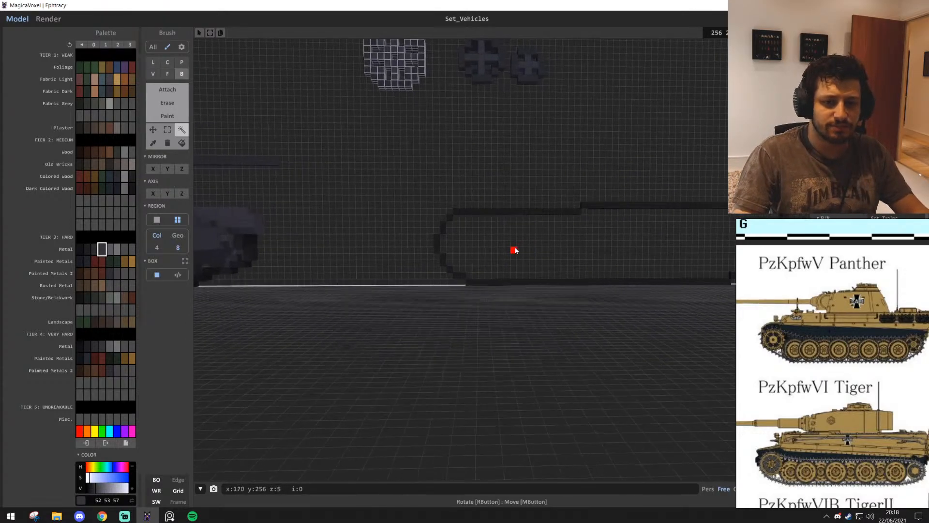
Box-select the upper corner of the outline's rounded end, 10 by 4 voxels, and clear the selection
key(q)
key(w)
click(167, 129)
key(e)
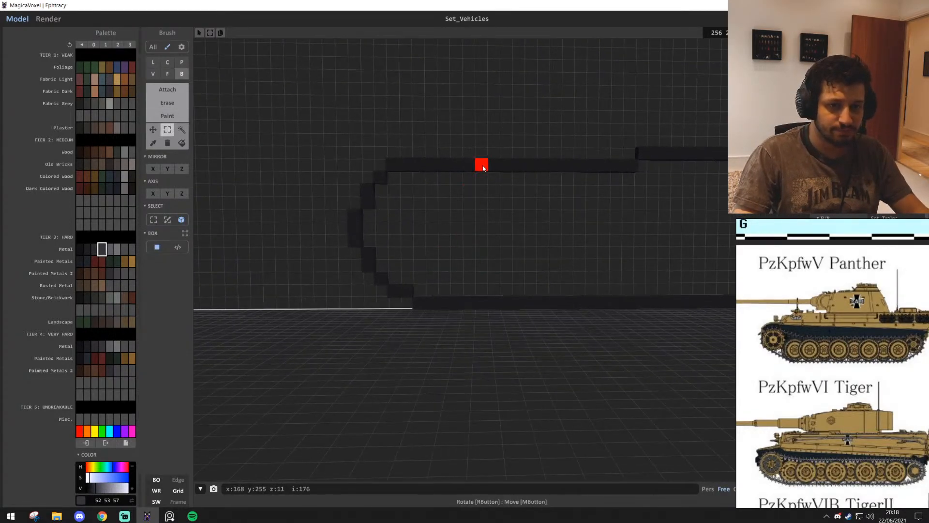
drag(483, 167, 415, 312)
drag(481, 164, 363, 209)
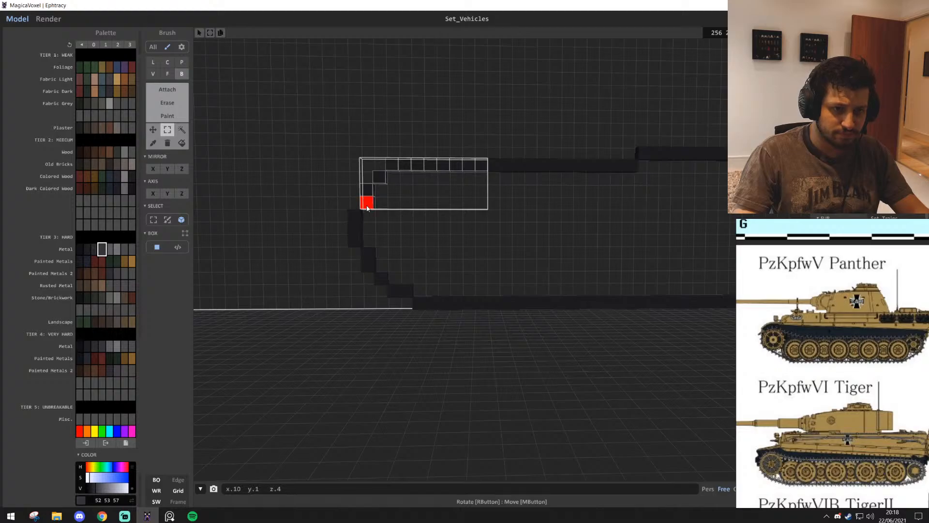
mouse_move(403, 166)
mouse_down()
mouse_move(402, 174)
mouse_move(409, 167)
mouse_up()
click(518, 251)
key(a)
key(w)
key(d)
key(s)
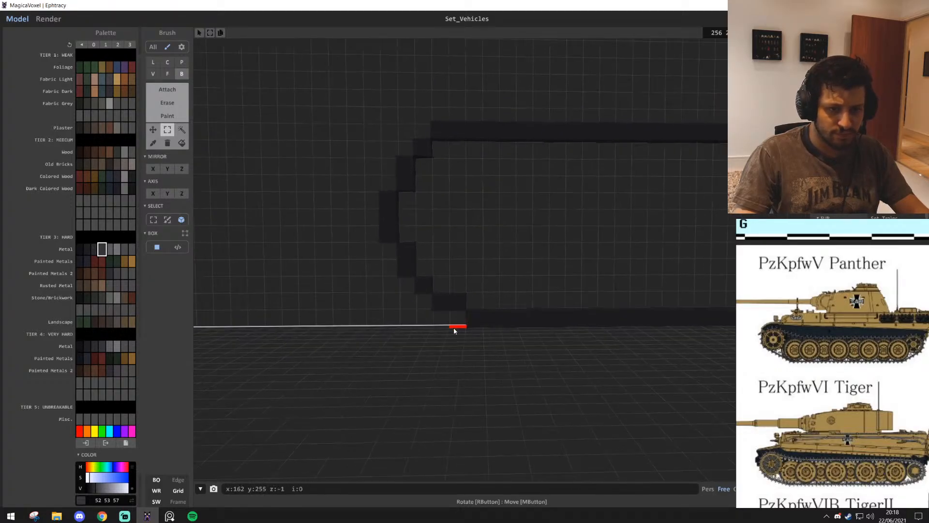
key(s)
key(d)
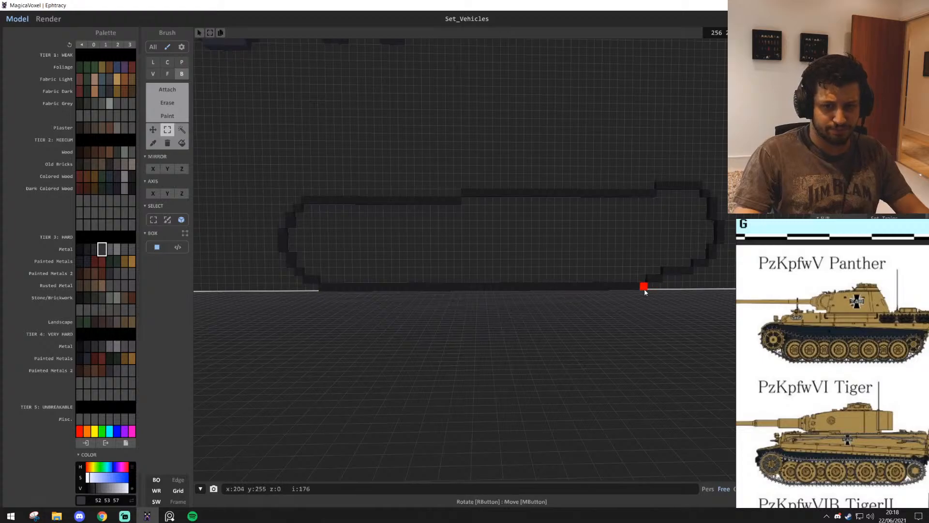
drag(411, 285, 306, 284)
drag(489, 310, 488, 319)
mouse_move(550, 284)
ctrl+mouse_down()
mouse_move(552, 273)
mouse_move(554, 286)
ctrl+mouse_up()
click(552, 251)
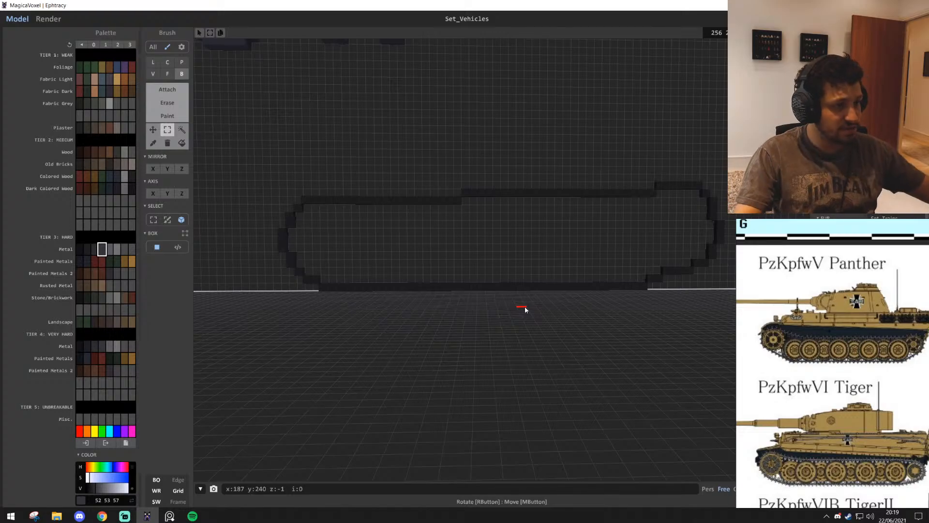
Draw a pink (255, 0, 199) circle about 9 voxels across inside the track outline's rounded end nearest the existing tank
key(w)
key(a)
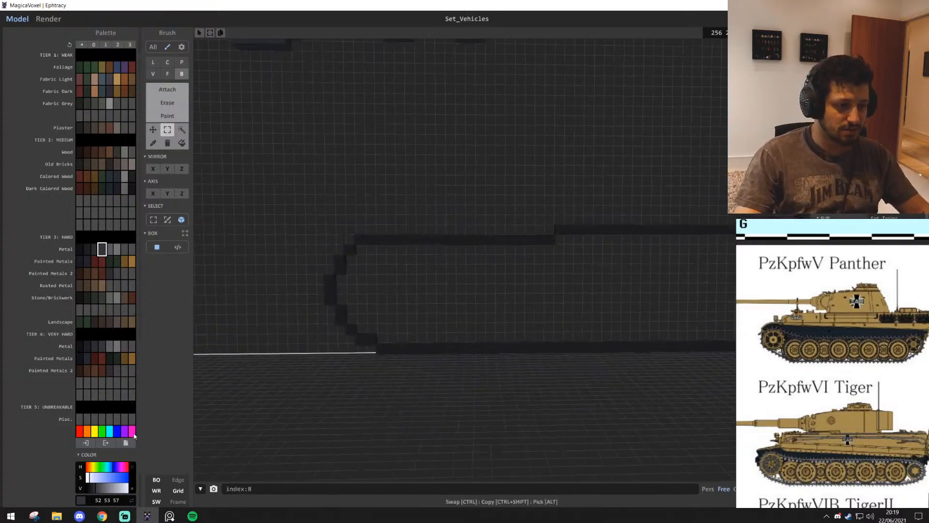
click(131, 431)
click(167, 62)
scroll(508, 300, up, 1)
middle_drag(496, 277, 469, 321)
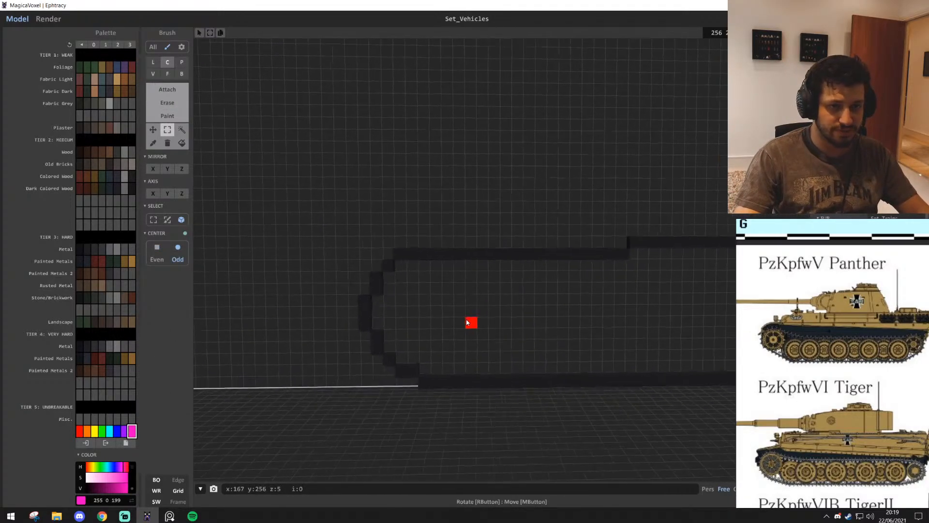
scroll(460, 329, up, 1)
mouse_move(416, 334)
middle_down()
mouse_move(404, 284)
mouse_move(455, 284)
middle_up()
scroll(414, 280, up, 1)
key(t)
drag(465, 284, 516, 290)
scroll(516, 310, down, 2)
middle_drag(516, 367, 517, 321)
scroll(456, 213, up, 1)
scroll(508, 317, up, 3)
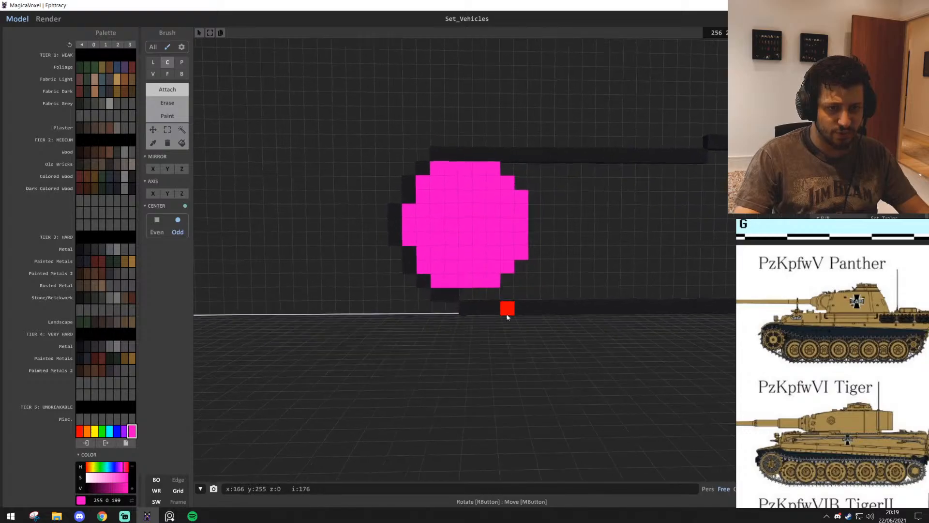
Copy the pink disc into the outline's opposite rounded end and clear the selection
middle_drag(443, 320, 368, 321)
scroll(479, 325, down, 3)
middle_drag(525, 327, 479, 327)
middle_drag(716, 296, 545, 305)
scroll(546, 300, up, 1)
middle_drag(554, 217, 527, 303)
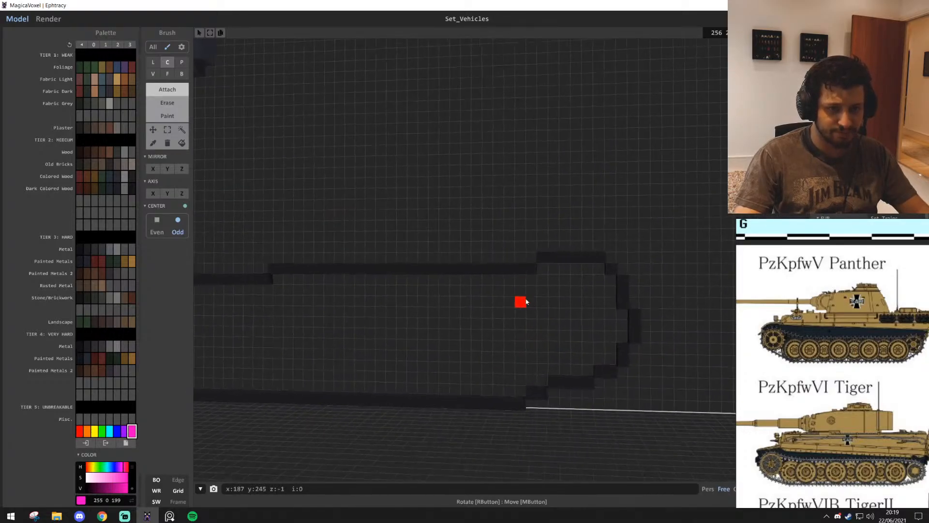
scroll(526, 300, down, 1)
click(182, 129)
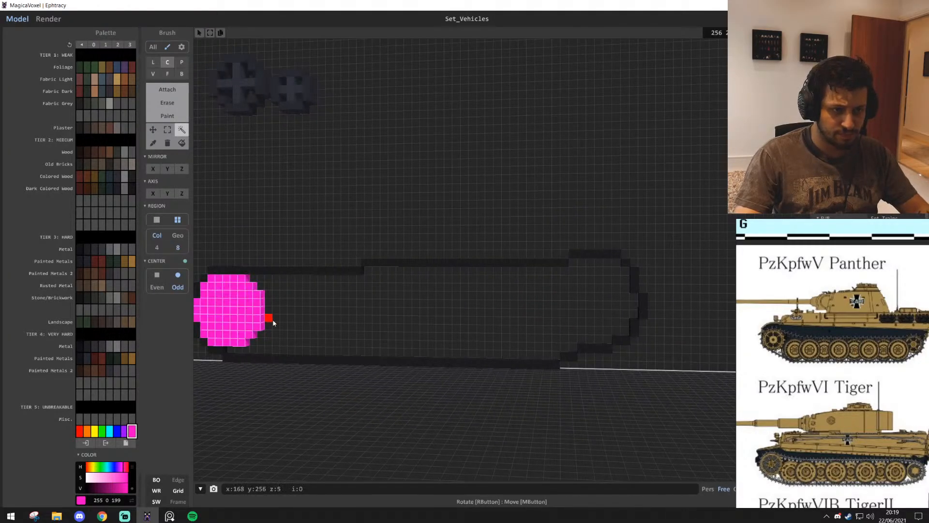
drag(273, 323, 618, 293)
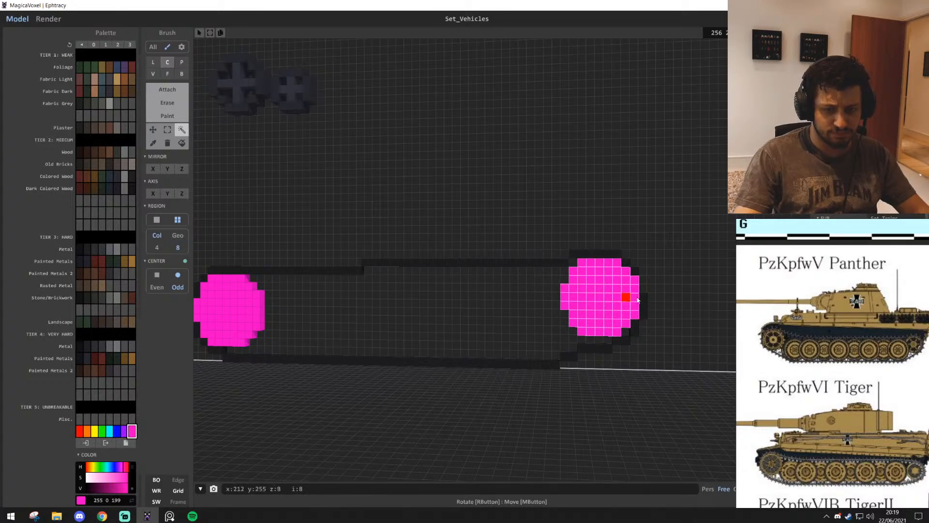
scroll(638, 301, down, 5)
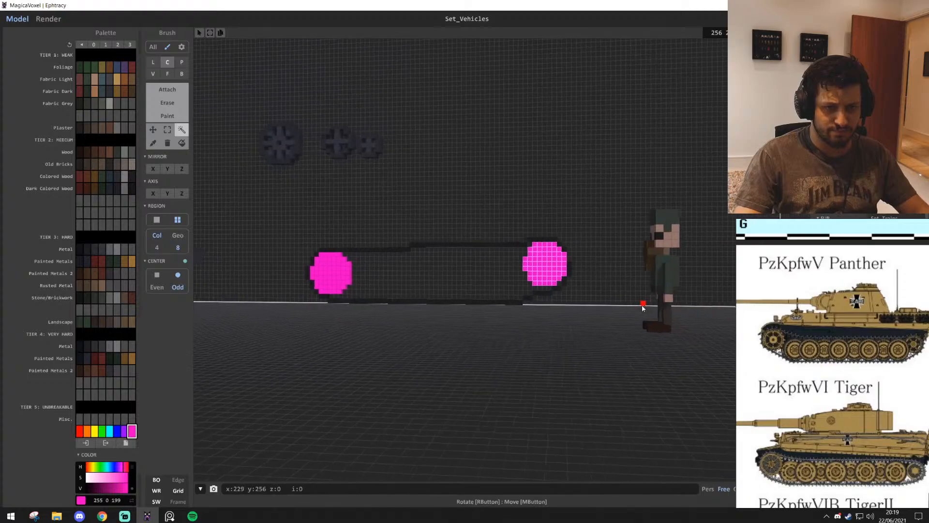
scroll(642, 307, down, 3)
right_drag(602, 290, 600, 265)
scroll(614, 247, up, 8)
click(605, 308)
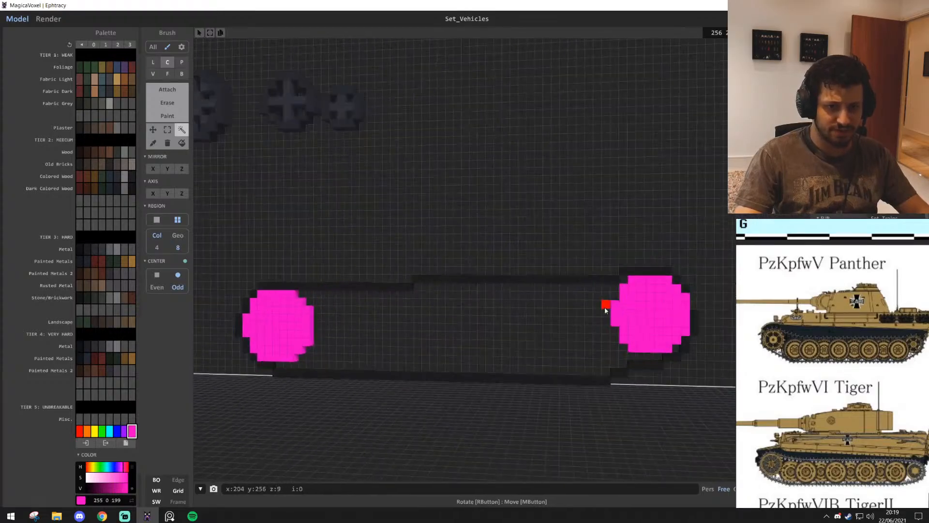
Extend the outline's outermost edge beside the copied disc upward to five voxels tall, using the outline's dark colour 30, 30, 30
middle_drag(605, 310, 475, 352)
scroll(533, 357, up, 5)
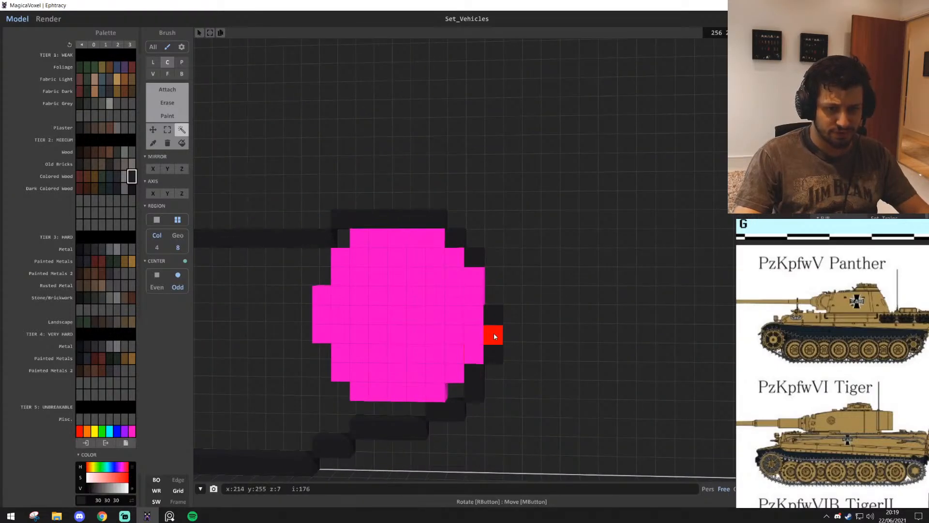
key(b)
drag(494, 284, 495, 296)
scroll(585, 320, down, 2)
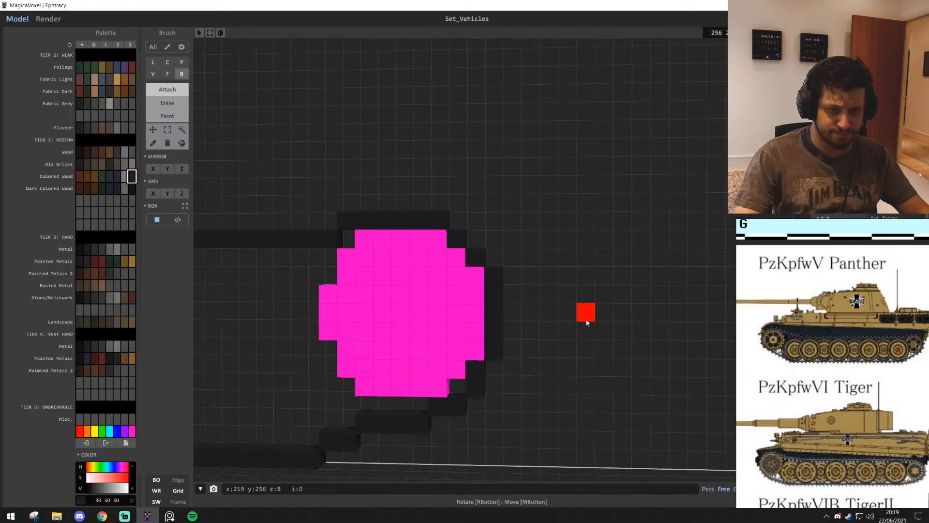
Reshape the outline's lower outer corner beside the copied disc, adding inner voxels and erasing outer ones so it follows the disc
right_drag(585, 321, 591, 321)
middle_drag(592, 321, 602, 279)
scroll(479, 353, up, 6)
shift+click(473, 340)
click(473, 326)
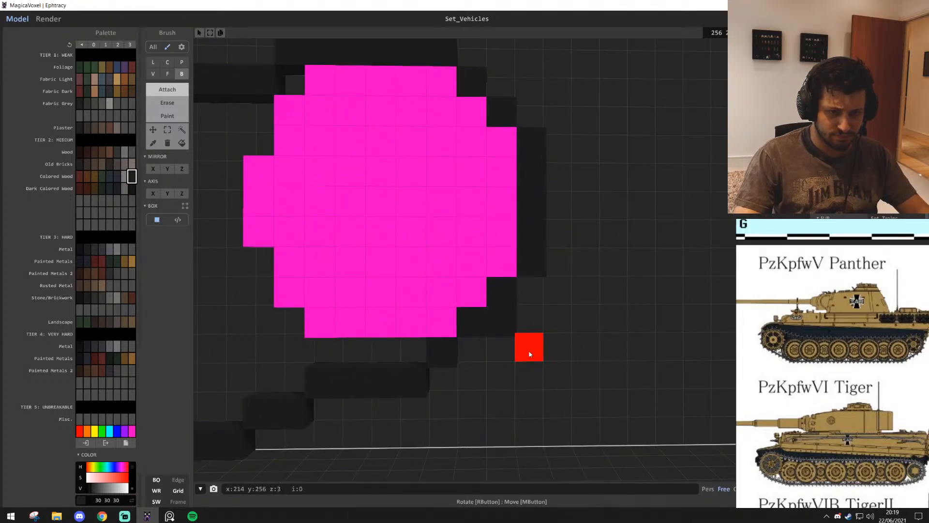
shift+click(501, 321)
Shorten the raised top edge above the copied disc by one voxel at its inner end and fill the gap below it
scroll(557, 407, down, 3)
middle_drag(558, 409, 637, 404)
scroll(556, 421, down, 3)
scroll(542, 386, down, 3)
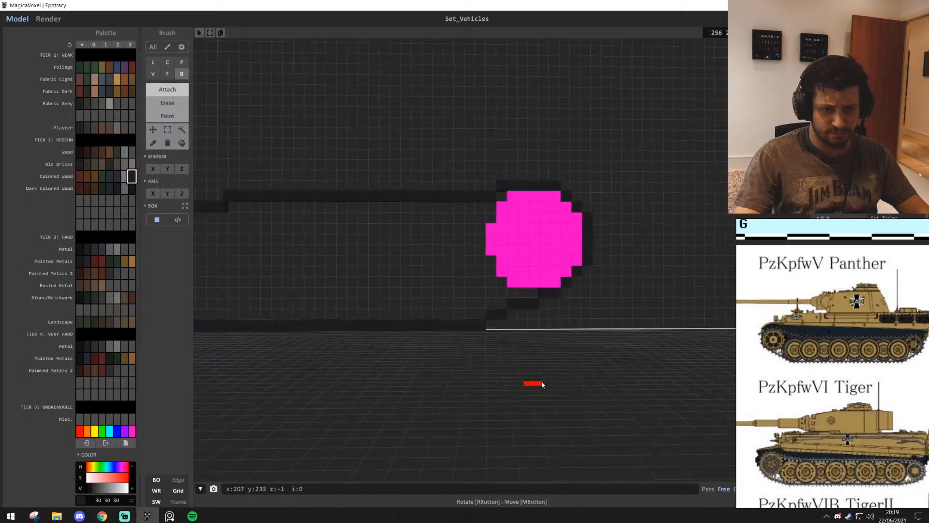
middle_drag(538, 358, 540, 442)
scroll(514, 346, up, 6)
click(502, 327)
shift+click(502, 299)
scroll(616, 375, down, 6)
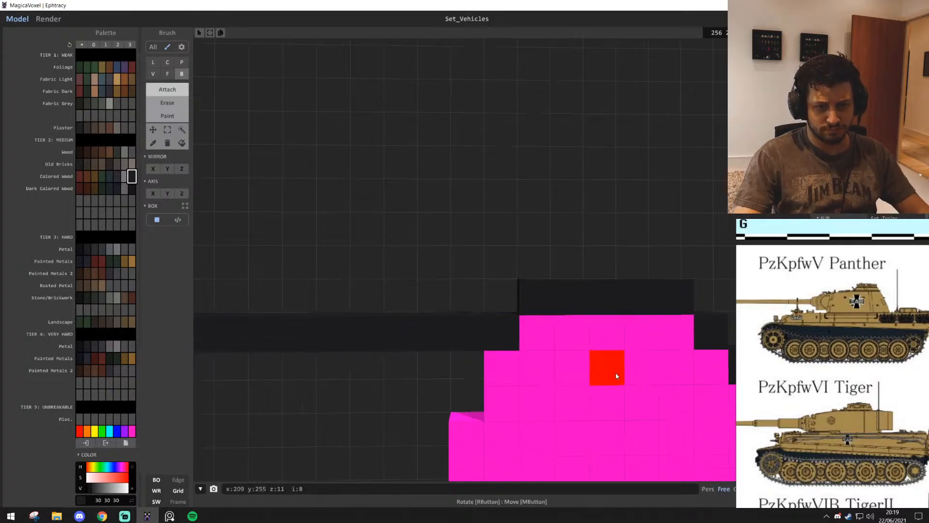
Lengthen the outline's lower step under the disc nearest the existing tank by one voxel and shorten the bottom edge to match
scroll(600, 363, down, 4)
middle_drag(556, 375, 668, 348)
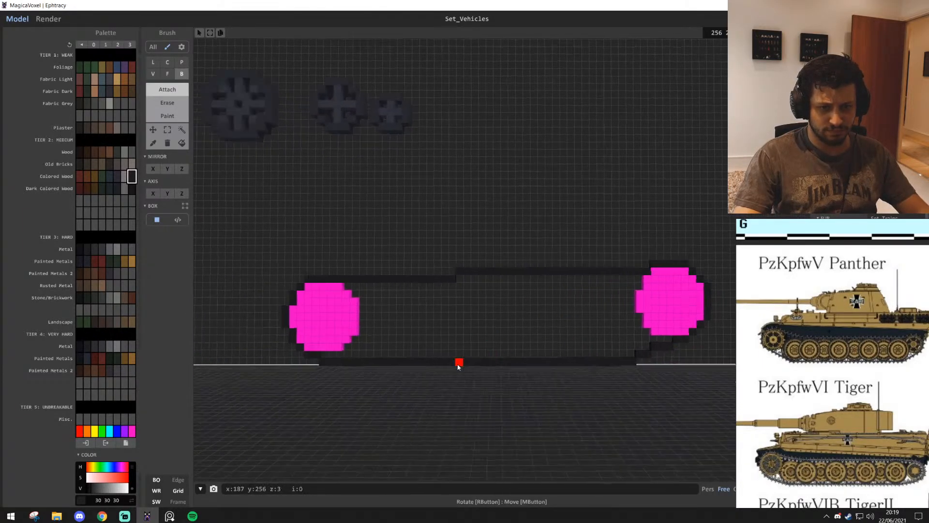
scroll(378, 370, up, 7)
right_drag(479, 377, 463, 367)
middle_drag(463, 367, 536, 367)
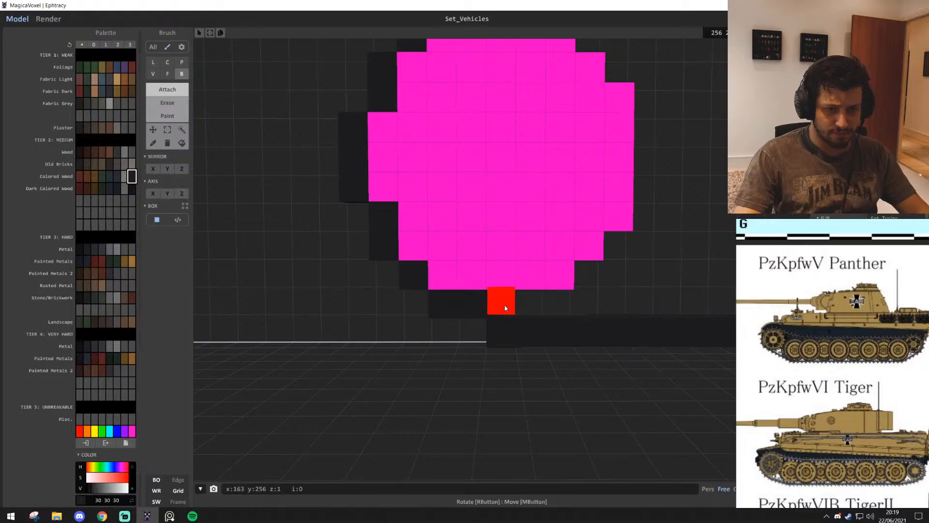
scroll(541, 354, down, 6)
right_drag(519, 320, 534, 334)
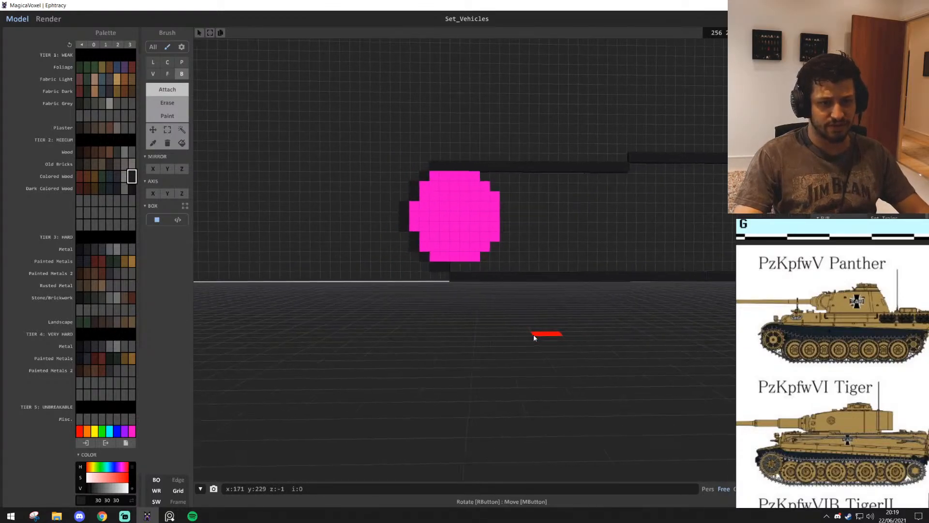
scroll(534, 333, up, 5)
right_drag(454, 326, 450, 356)
scroll(599, 377, down, 8)
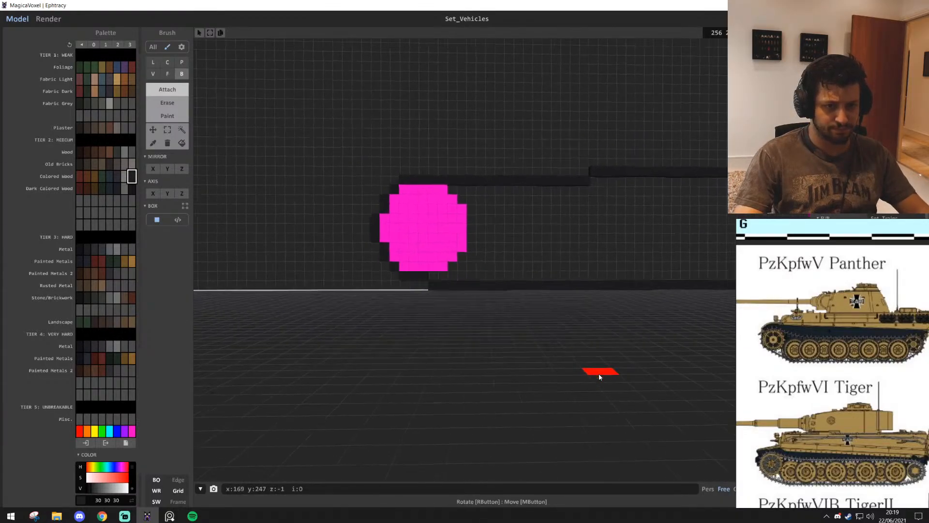
Sketch a plus shape and a 7 by 5 voxel checkerboard on the bare wall above the outline, and clear them
scroll(411, 385, up, 5)
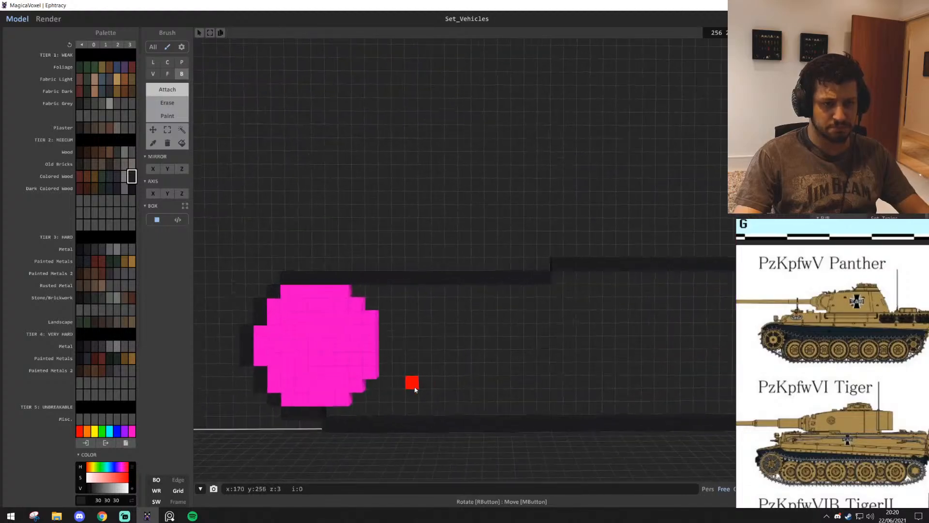
scroll(400, 432, down, 8)
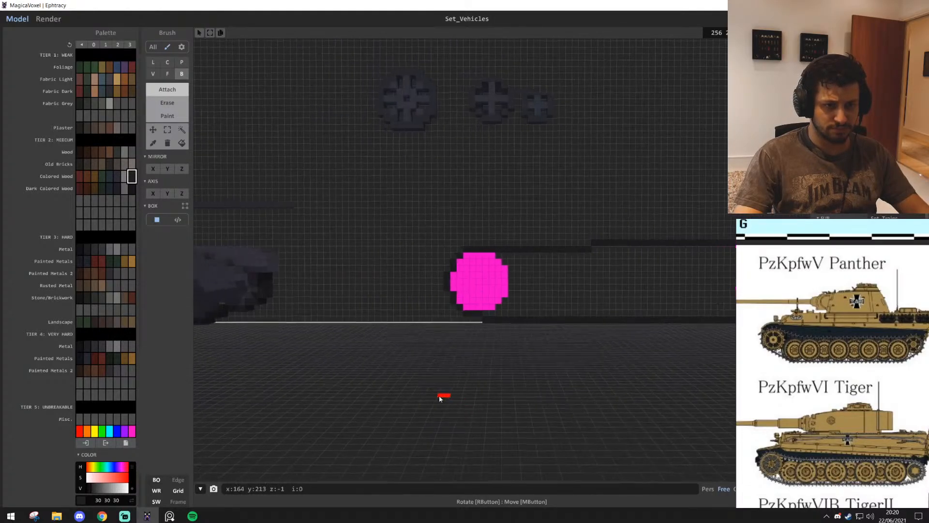
scroll(484, 397, up, 8)
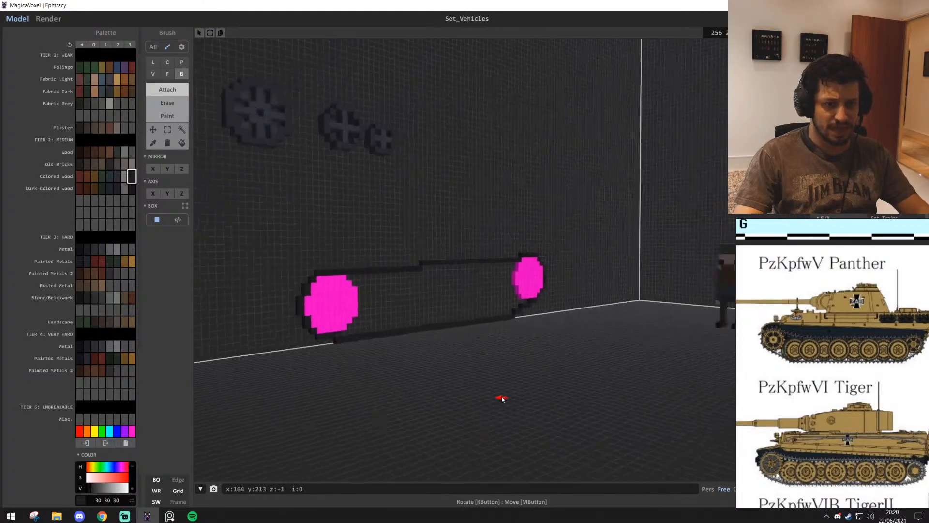
right_drag(462, 400, 460, 392)
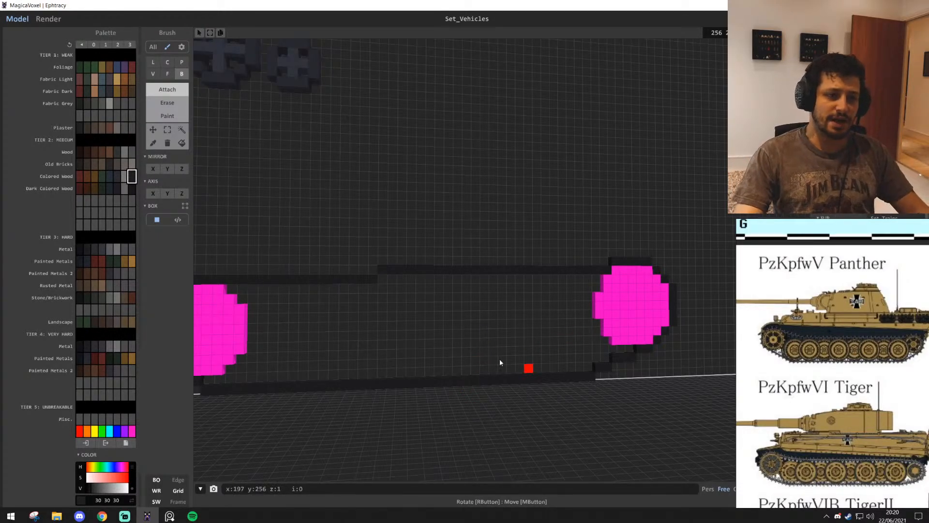
right_drag(500, 363, 452, 300)
scroll(450, 300, up, 3)
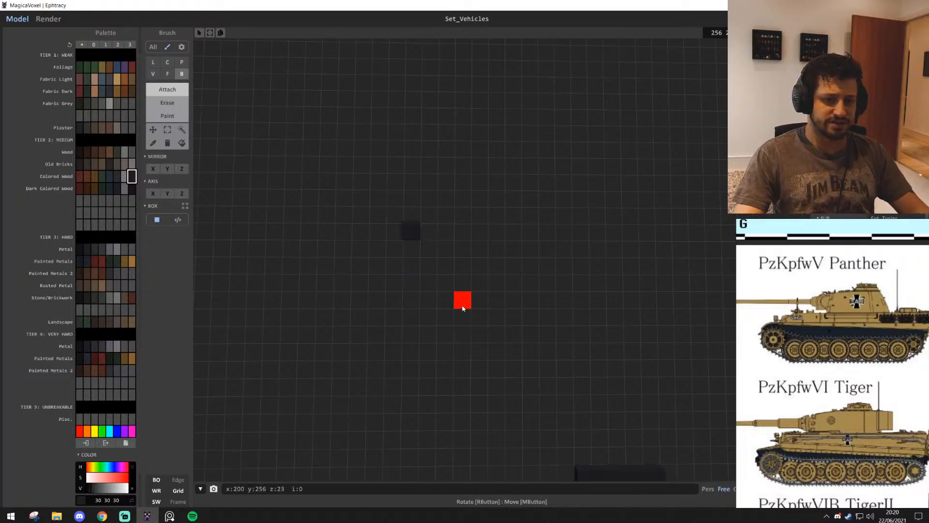
click(448, 237)
middle_drag(527, 272, 476, 271)
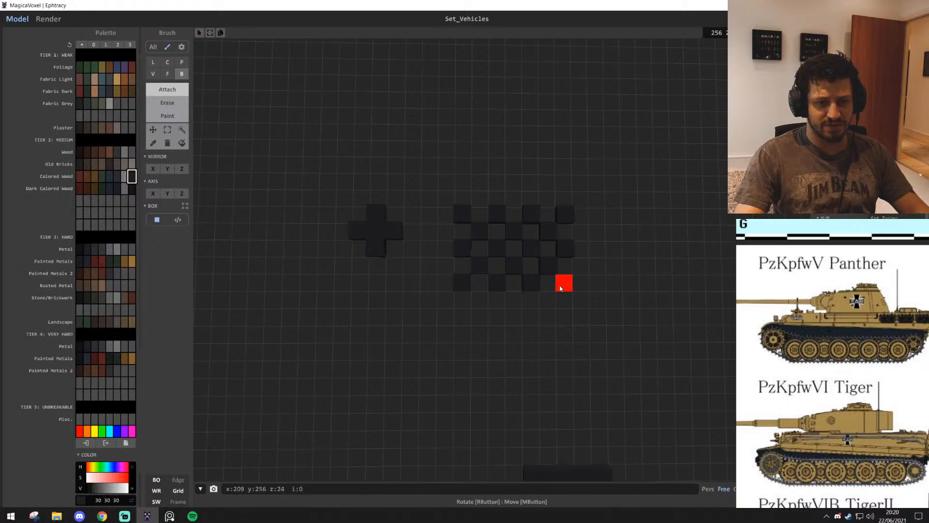
scroll(560, 288, up, 5)
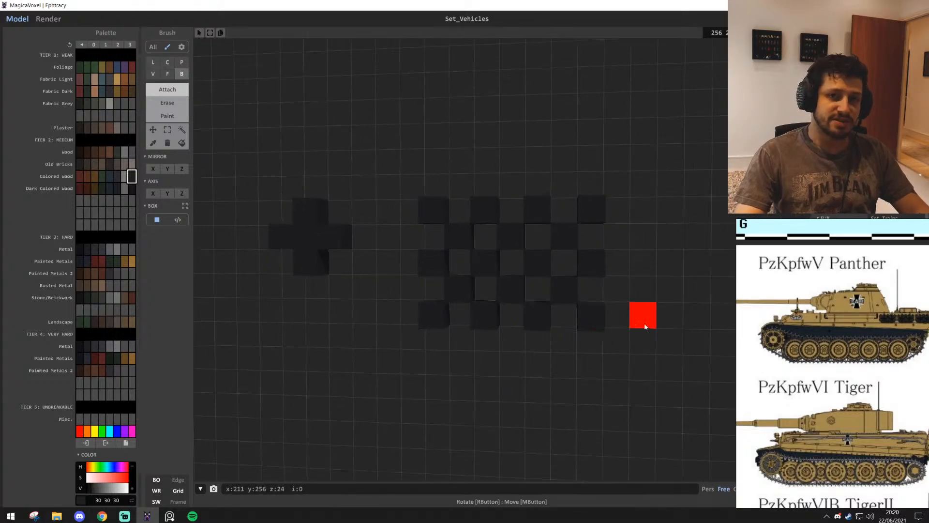
shift+drag(456, 233, 426, 215)
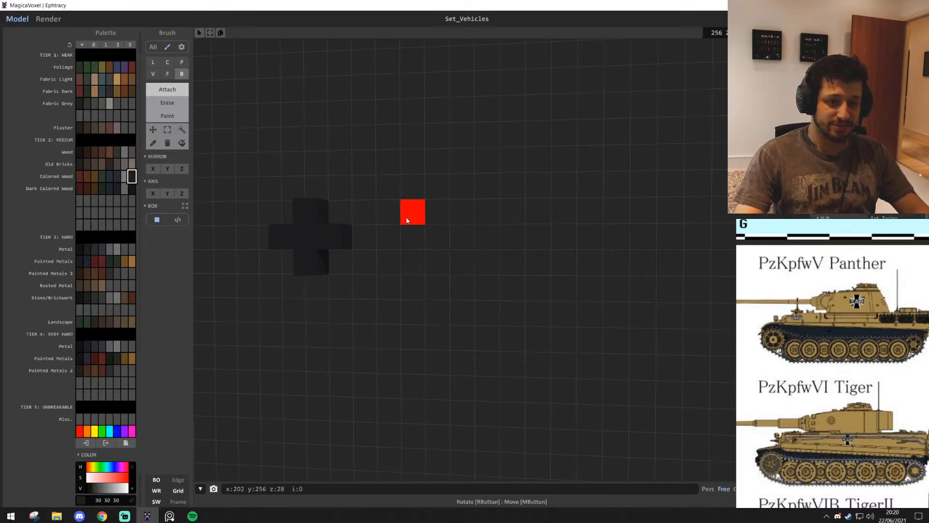
middle_drag(408, 219, 481, 220)
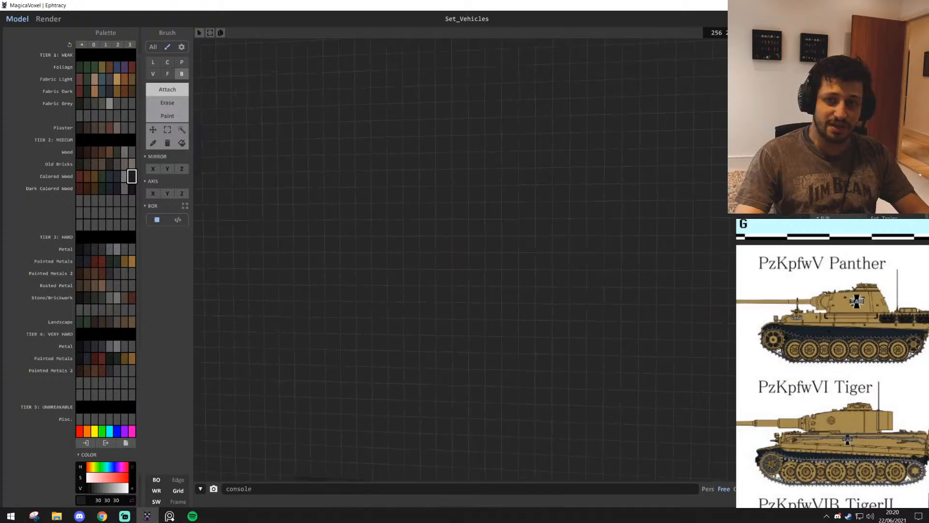
Switch region selection from colour to geometry, select the whole large spoked wheel to test it, and clear the selection
scroll(557, 303, down, 5)
mouse_move(411, 298)
middle_down()
mouse_move(556, 302)
mouse_move(561, 261)
middle_up()
scroll(562, 262, up, 3)
middle_drag(436, 271, 573, 271)
middle_drag(473, 327, 497, 371)
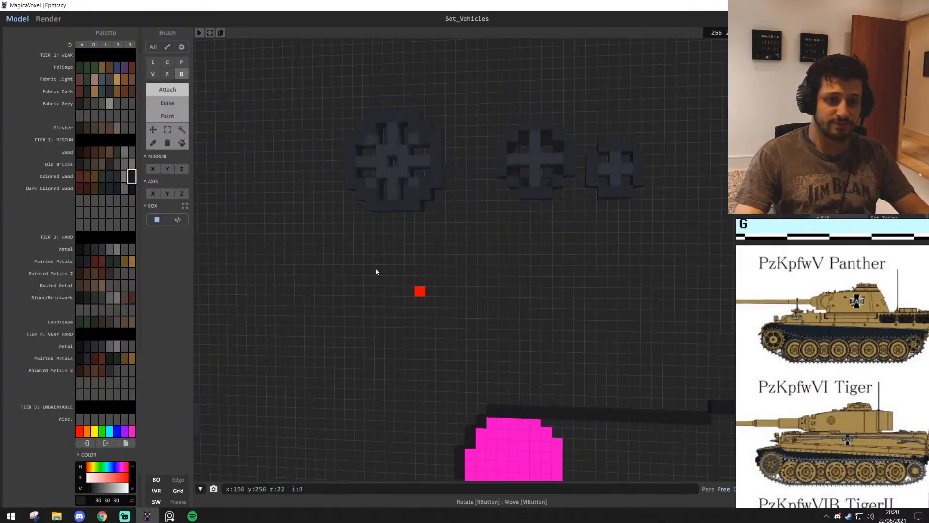
middle_drag(377, 271, 208, 150)
click(183, 131)
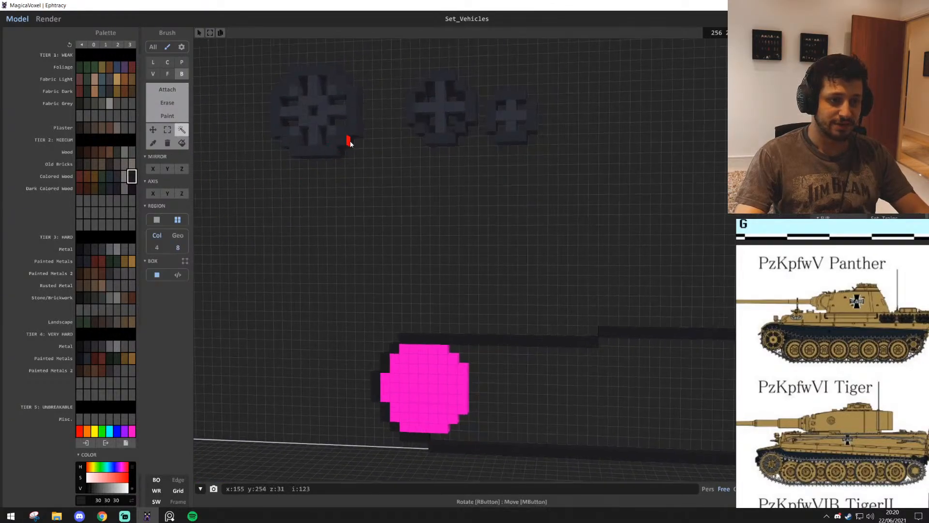
click(350, 141)
click(358, 154)
click(184, 234)
scroll(187, 232, down, 4)
click(382, 160)
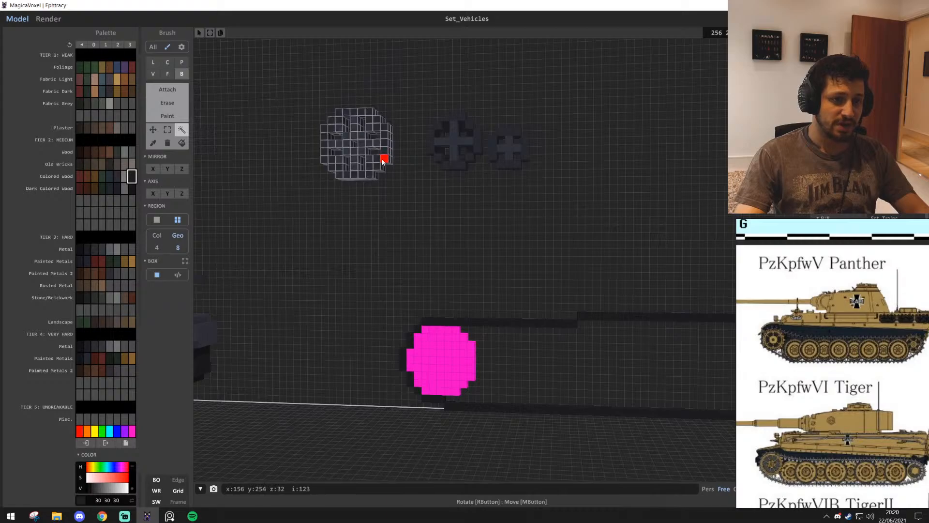
click(432, 217)
middle_drag(432, 217, 471, 216)
click(415, 170)
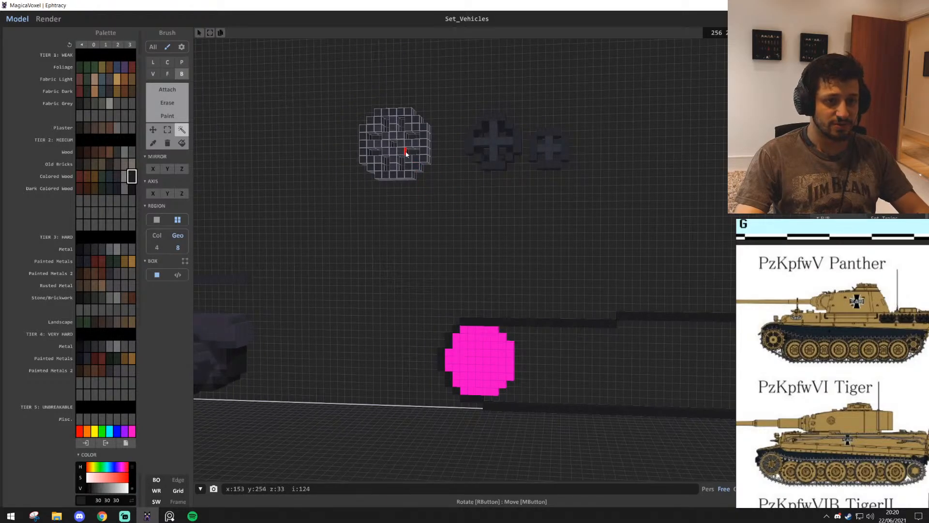
click(503, 202)
Fill the open gaps between the large wheel's spokes with dark grey 43, 43, 46 voxels
scroll(435, 209, up, 4)
middle_drag(402, 237, 513, 358)
scroll(461, 239, up, 8)
alt+click(518, 243)
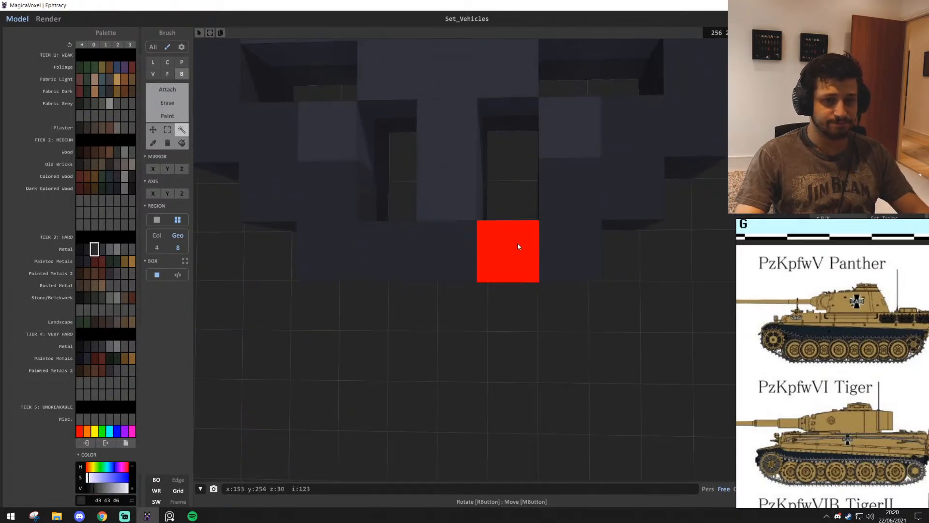
key(t)
middle_drag(518, 243, 522, 276)
scroll(522, 276, up, 5)
scroll(512, 261, down, 5)
scroll(454, 141, down, 3)
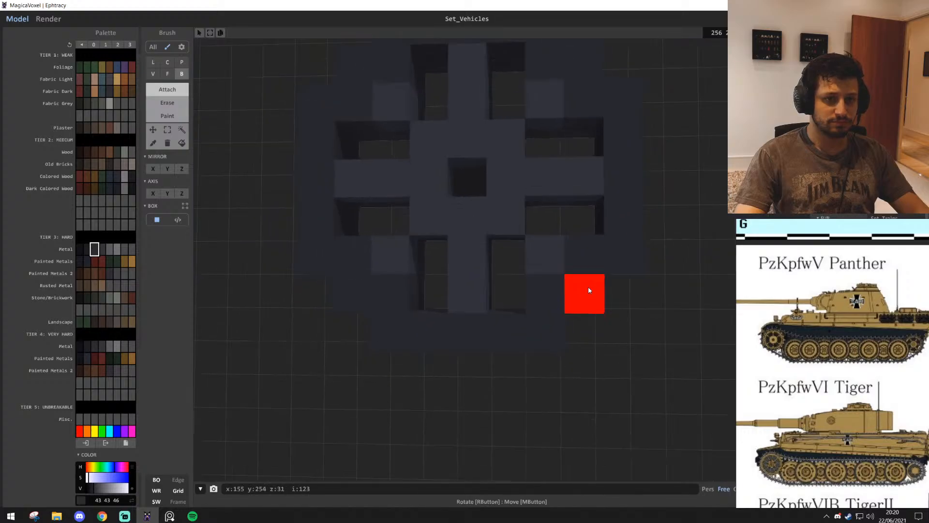
scroll(588, 286, down, 2)
mouse_move(588, 285)
right_down()
mouse_move(497, 336)
mouse_move(561, 300)
mouse_move(585, 312)
mouse_move(565, 311)
mouse_move(623, 277)
mouse_move(601, 276)
right_up()
scroll(604, 282, up, 3)
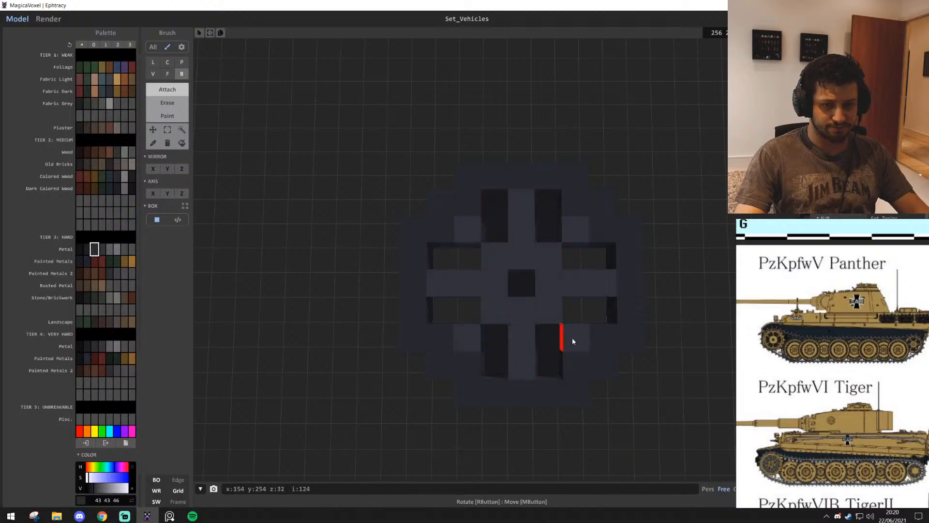
Select the whole large spoked wheel by geometry, place a copy on the wall directly above the magenta disc, and clear the selection
scroll(525, 300, down, 3)
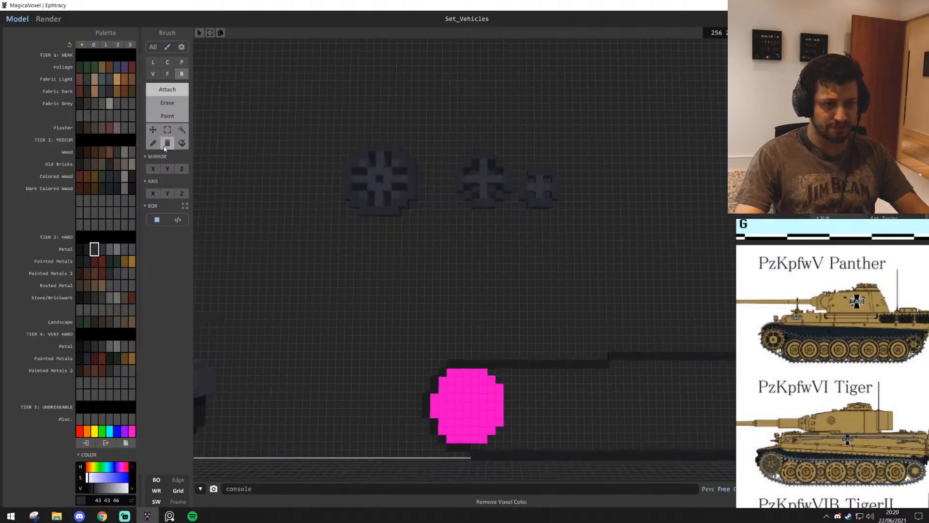
click(182, 130)
click(389, 195)
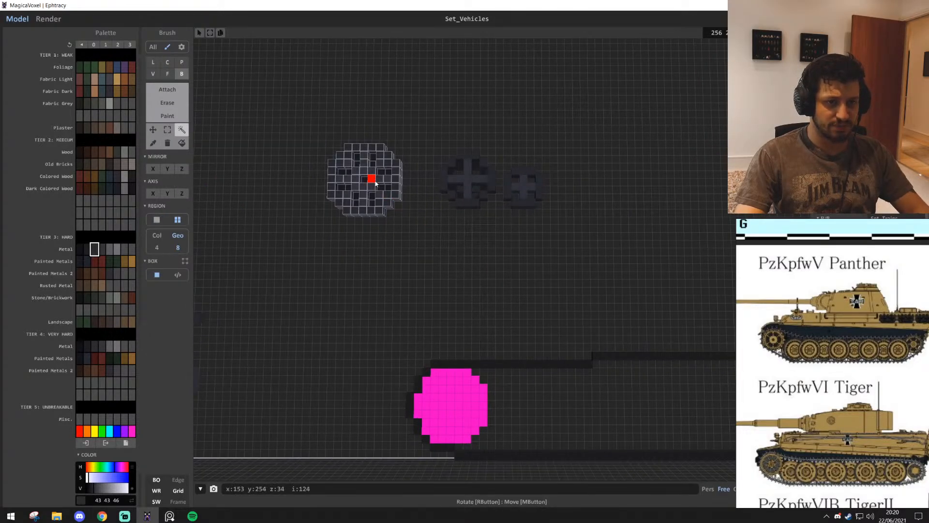
drag(375, 183, 459, 398)
right_drag(461, 399, 490, 416)
scroll(491, 416, up, 5)
scroll(497, 358, down, 3)
drag(499, 353, 489, 245)
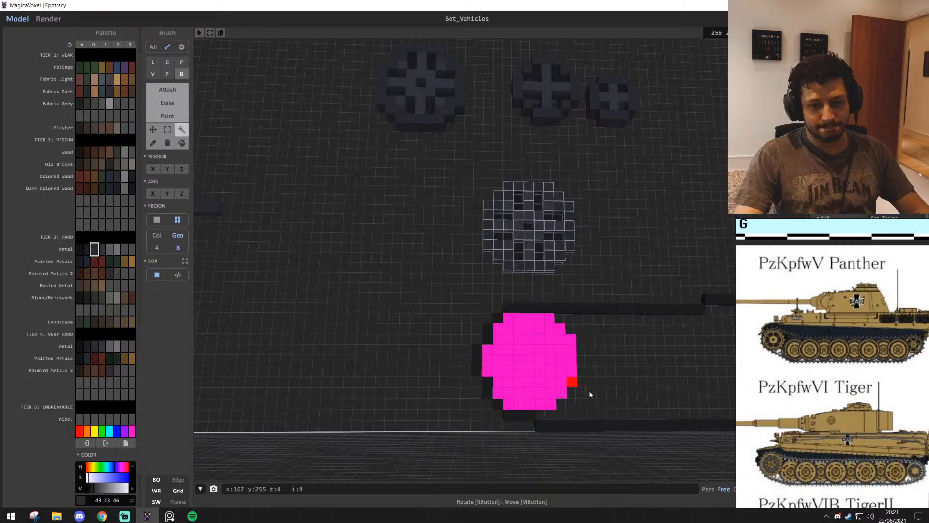
middle_drag(580, 428, 527, 429)
scroll(526, 430, up, 5)
middle_drag(517, 469, 507, 433)
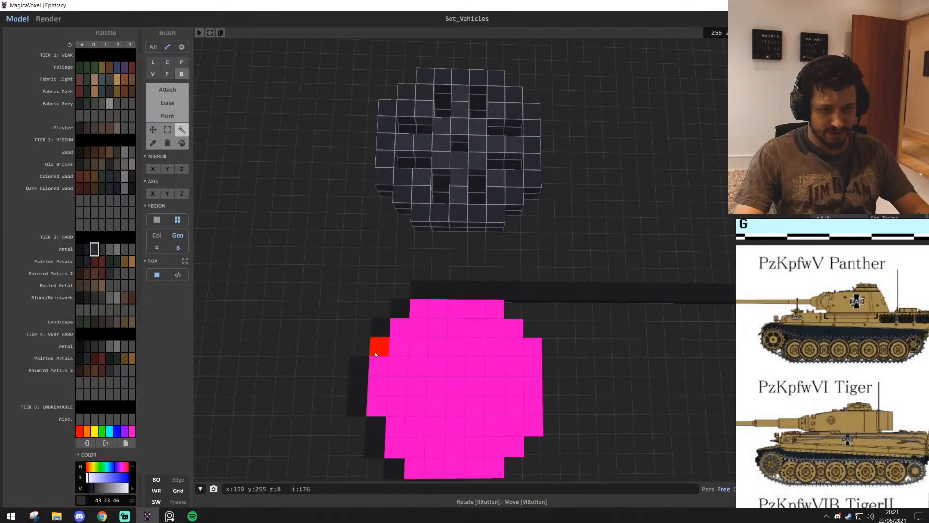
middle_drag(376, 353, 555, 400)
click(368, 241)
key(t)
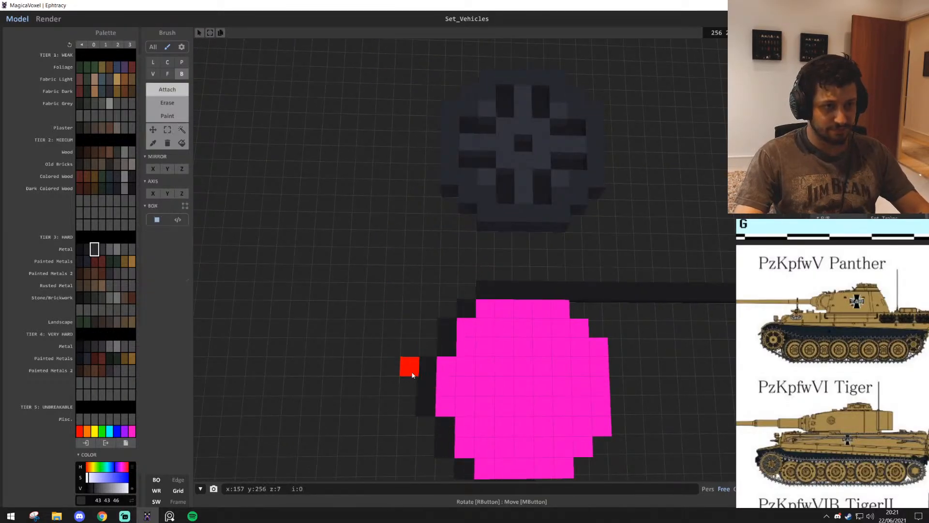
Add magenta 255, 0, 199 voxels to the disc at the outline's stair-stepped end, making its inner edge five voxels tall
scroll(446, 387, down, 4)
right_drag(446, 387, 485, 390)
scroll(487, 399, up, 4)
middle_drag(653, 401, 555, 359)
alt+click(555, 359)
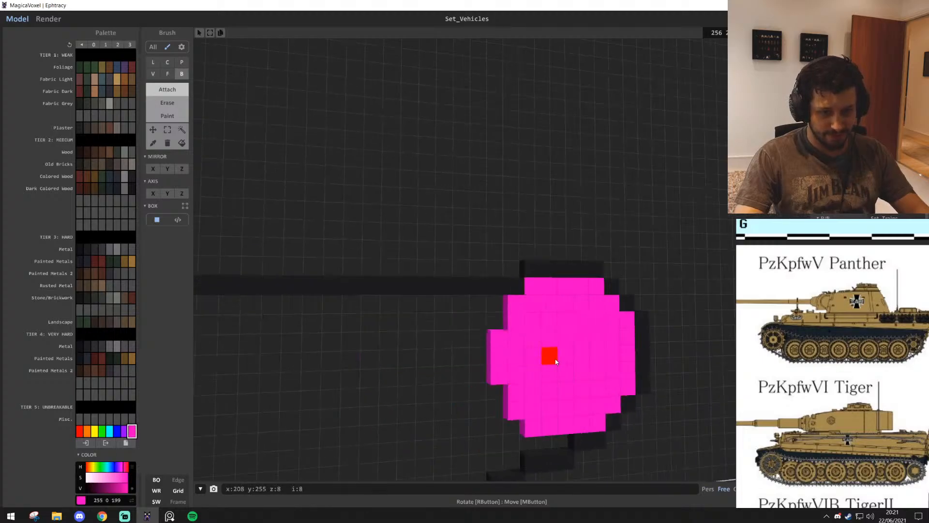
scroll(555, 359, up, 2)
middle_drag(596, 450, 543, 370)
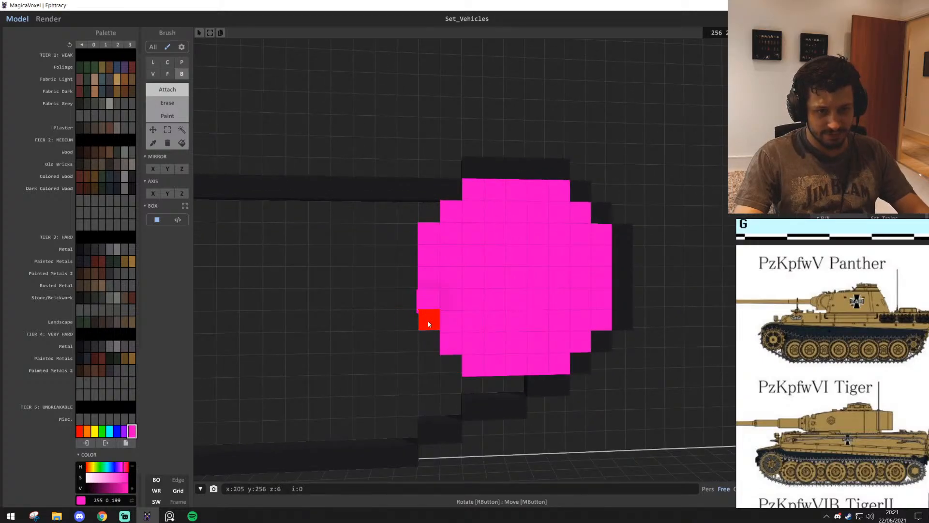
Widen the outer edge of the disc under the copied wheel to five voxels tall with magenta voxels
scroll(429, 324, down, 3)
right_drag(428, 324, 444, 373)
scroll(441, 374, up, 6)
middle_drag(440, 374, 422, 244)
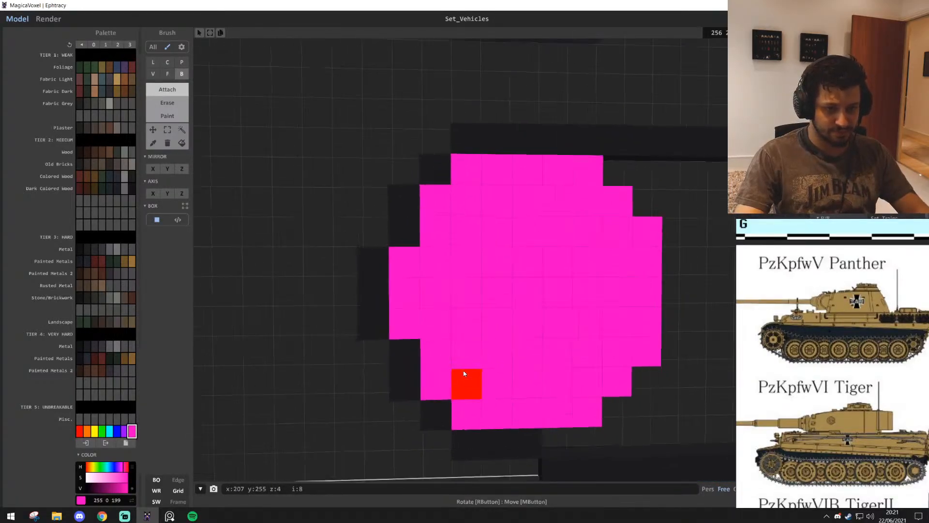
scroll(464, 374, down, 1)
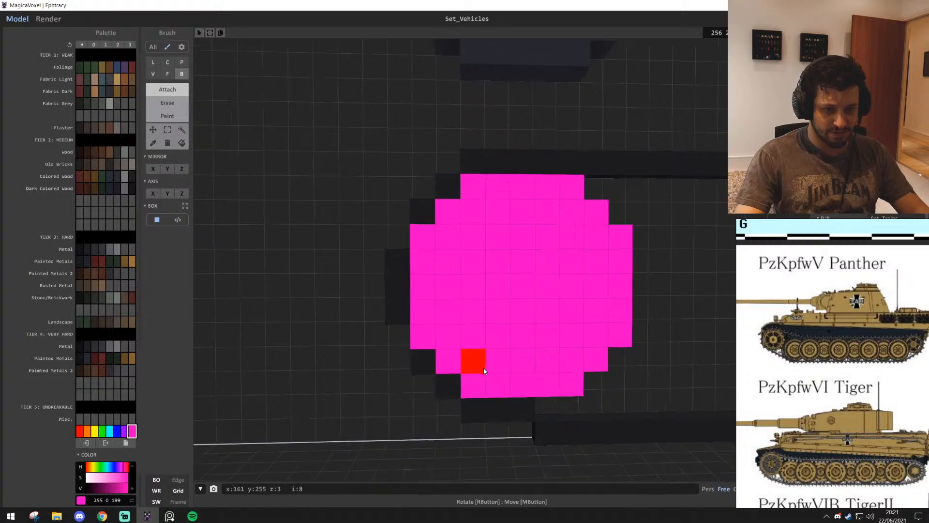
Extend the track outline's outer column beside that disc to five voxels tall in dark 30, 30, 30
scroll(479, 367, down, 2)
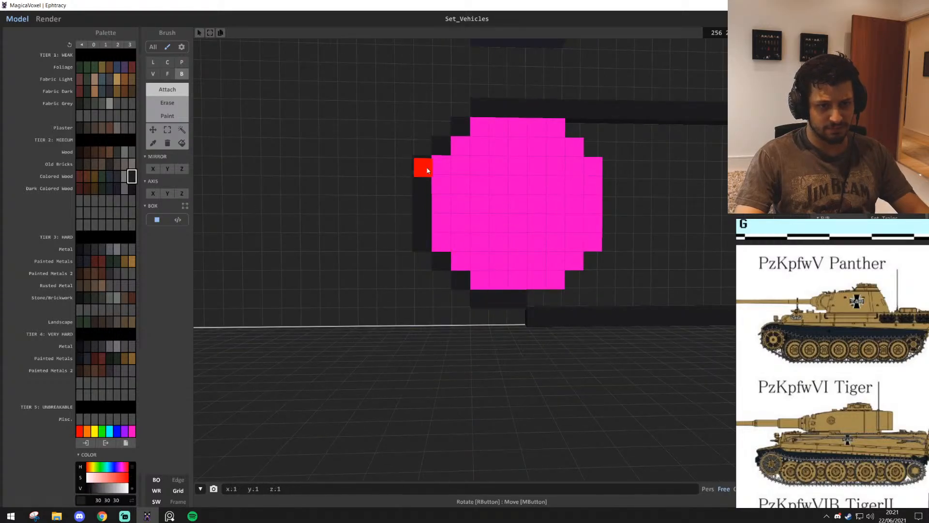
mouse_move(536, 213)
middle_down()
mouse_move(537, 280)
mouse_move(536, 206)
middle_up()
scroll(517, 335, down, 4)
middle_drag(516, 335, 517, 426)
scroll(426, 336, up, 1)
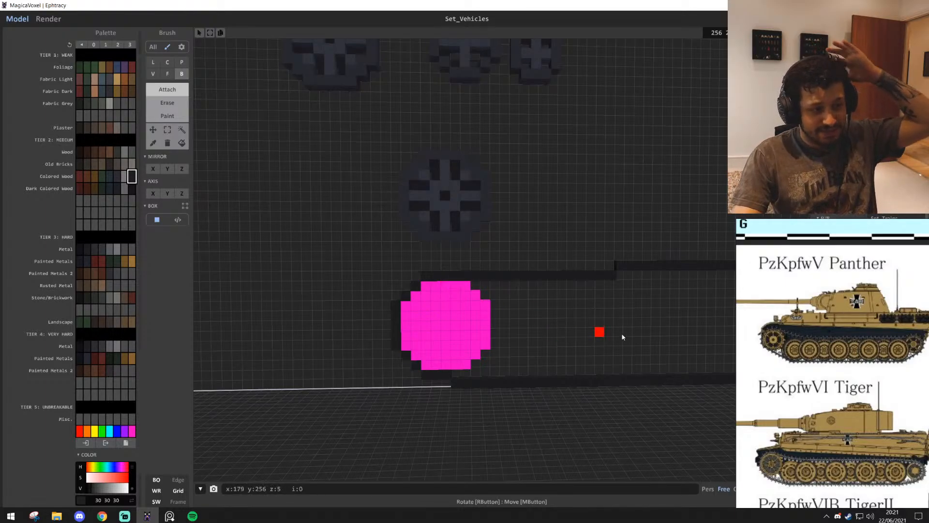
Sketch a 7 by 5 voxel checkerboard in foliage green 49, 75, 47 on the bare wall above the outline
scroll(556, 234, up, 3)
scroll(558, 233, down, 1)
middle_drag(558, 234, 557, 293)
scroll(556, 293, up, 2)
click(94, 67)
scroll(421, 223, up, 5)
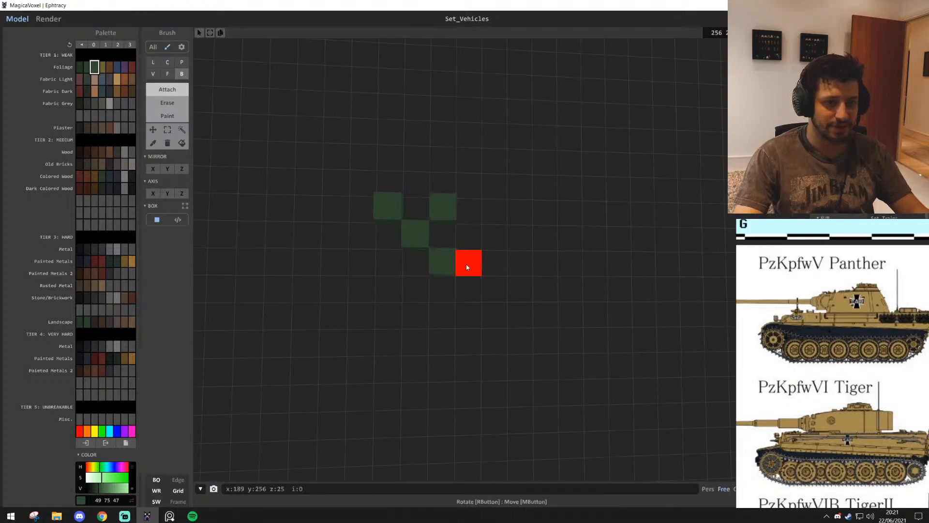
click(470, 242)
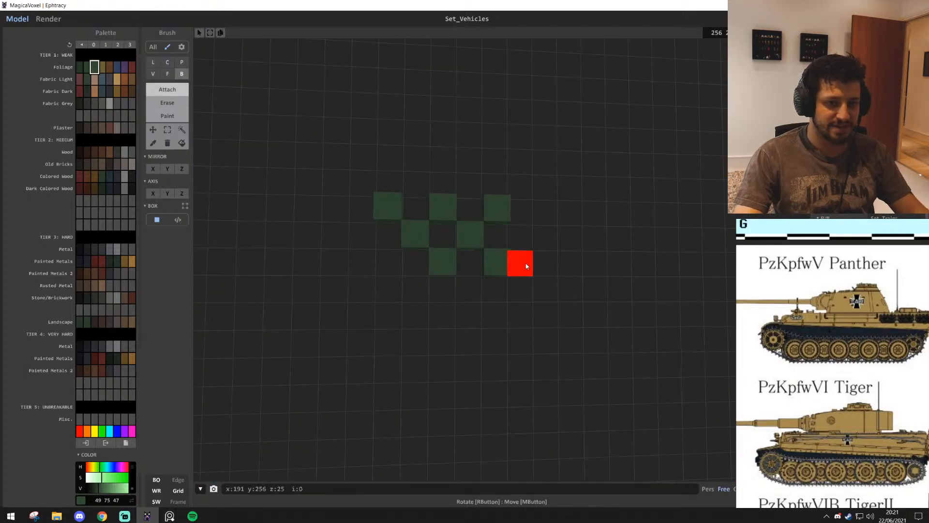
click(399, 270)
click(368, 242)
click(337, 210)
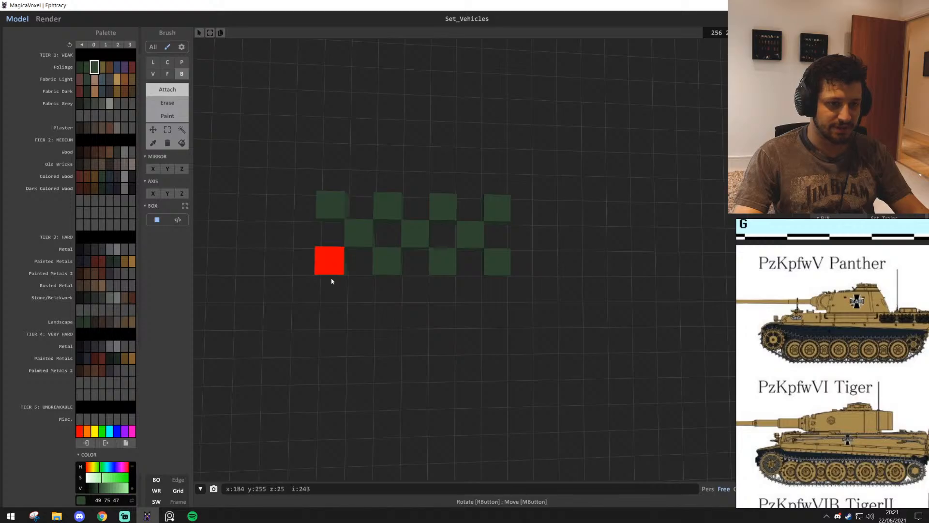
click(497, 316)
click(442, 317)
click(388, 317)
click(329, 317)
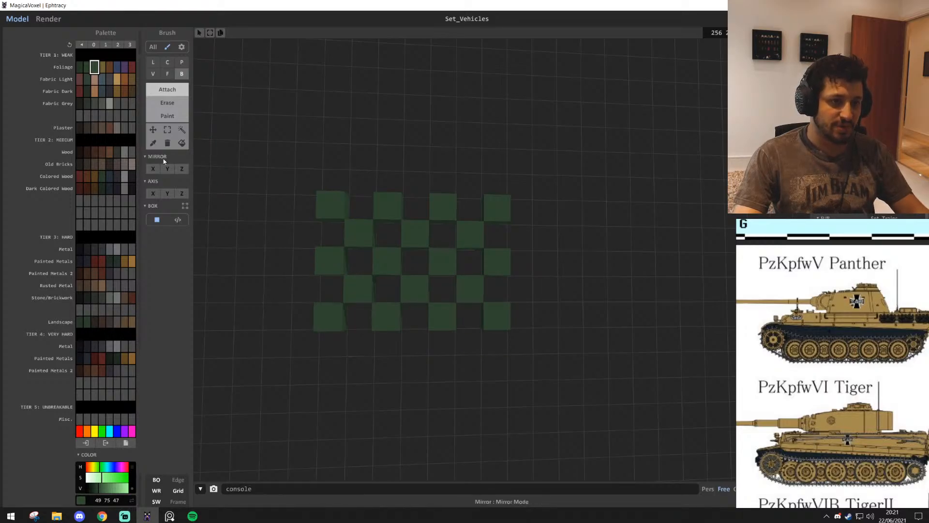
Box-select the checkerboard, randomise its voxels across the dark foliage greens, and erase the checkerboard from the wall
drag(333, 208, 502, 332)
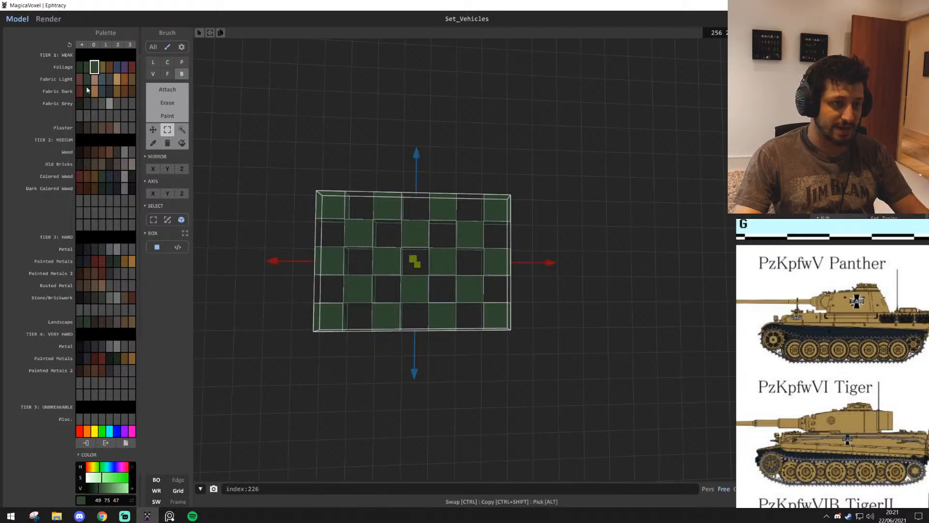
right_click(87, 67)
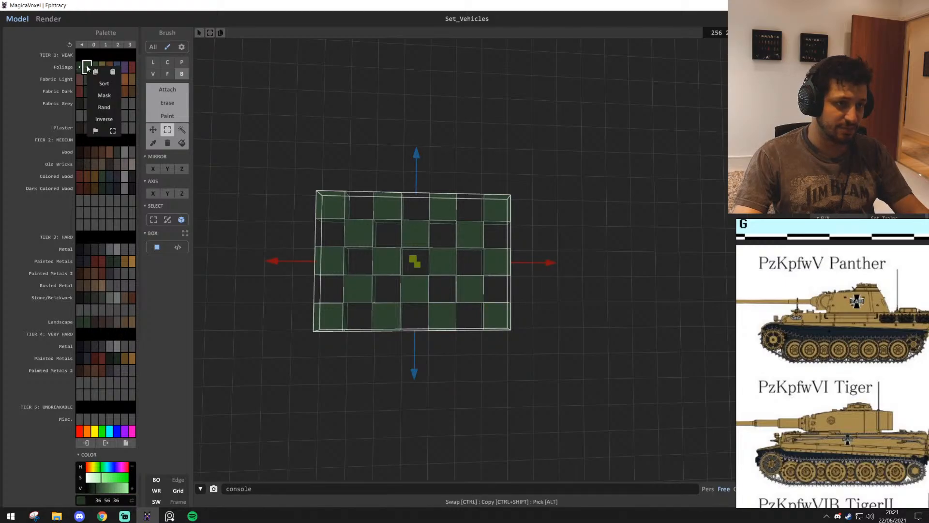
click(111, 120)
mouse_move(391, 110)
right_down()
mouse_move(551, 220)
mouse_move(556, 271)
mouse_move(541, 278)
right_up()
scroll(377, 328, up, 1)
key(t)
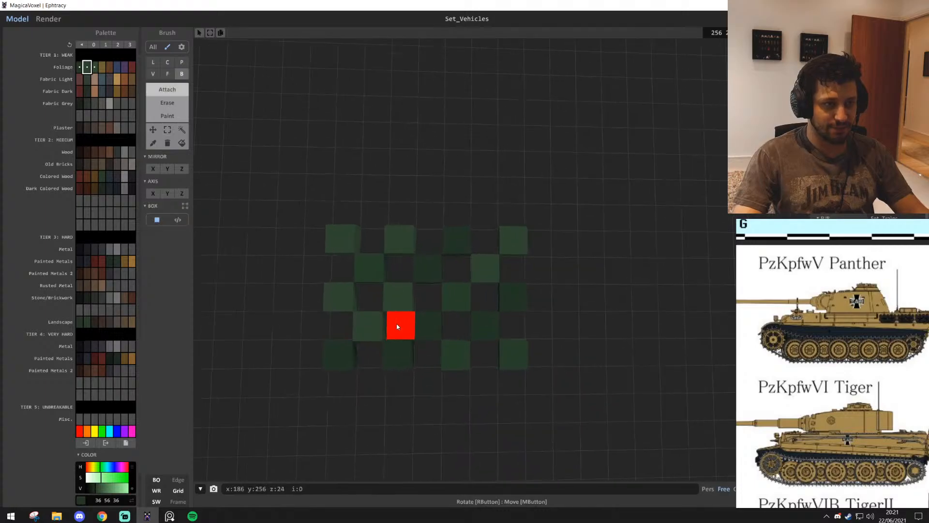
shift+drag(340, 248, 514, 371)
Pick the disc's magenta 255, 0, 199 and select the entire copied spoked wheel above the disc by geometry
scroll(526, 362, down, 5)
scroll(461, 385, up, 3)
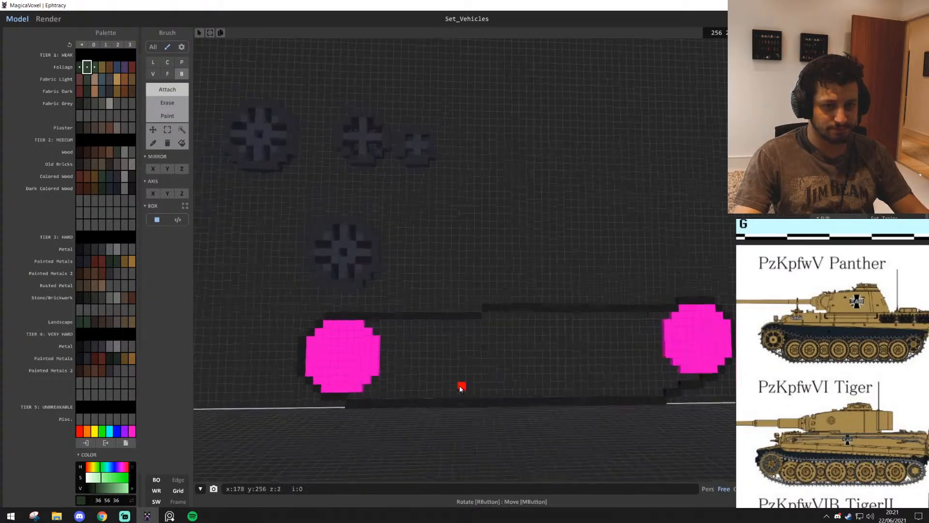
alt+click(393, 406)
scroll(480, 406, up, 1)
scroll(481, 407, up, 3)
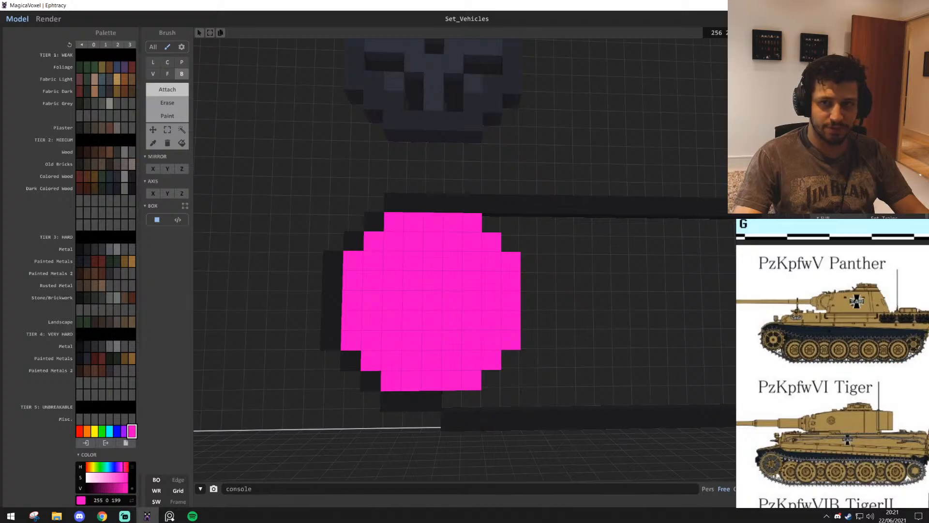
key(e)
key(e)
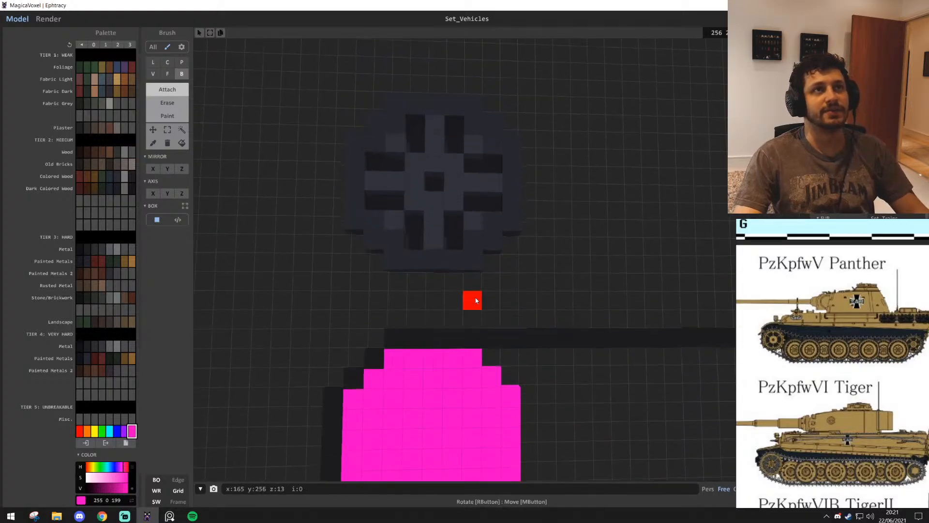
key(q)
key(e)
scroll(479, 291, down, 10)
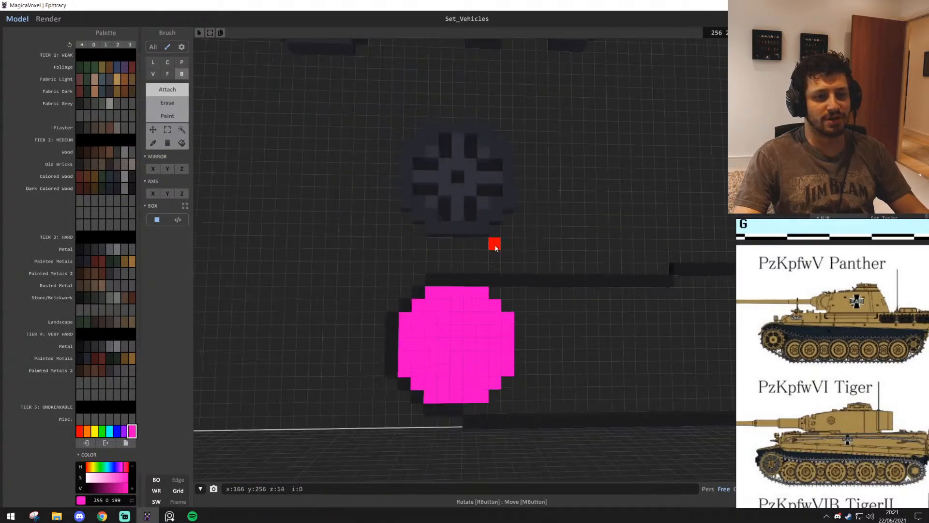
scroll(486, 250, up, 6)
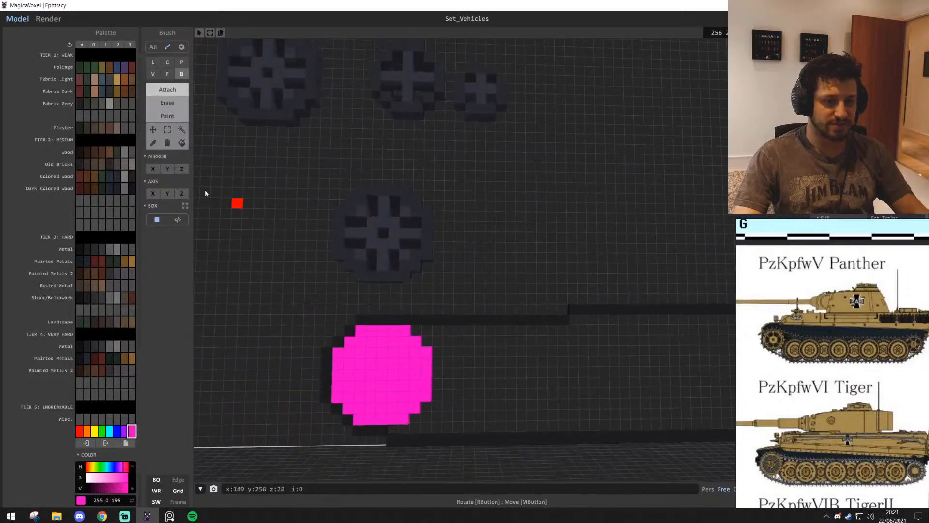
click(389, 228)
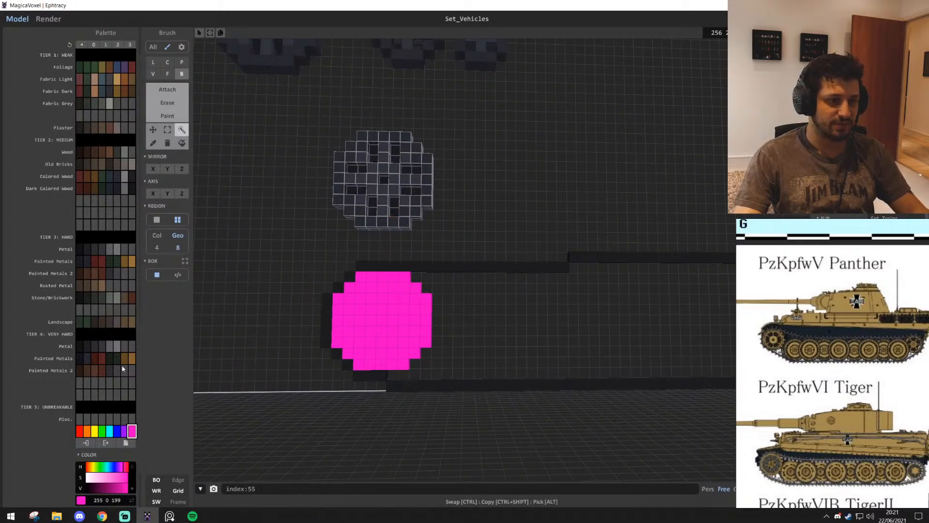
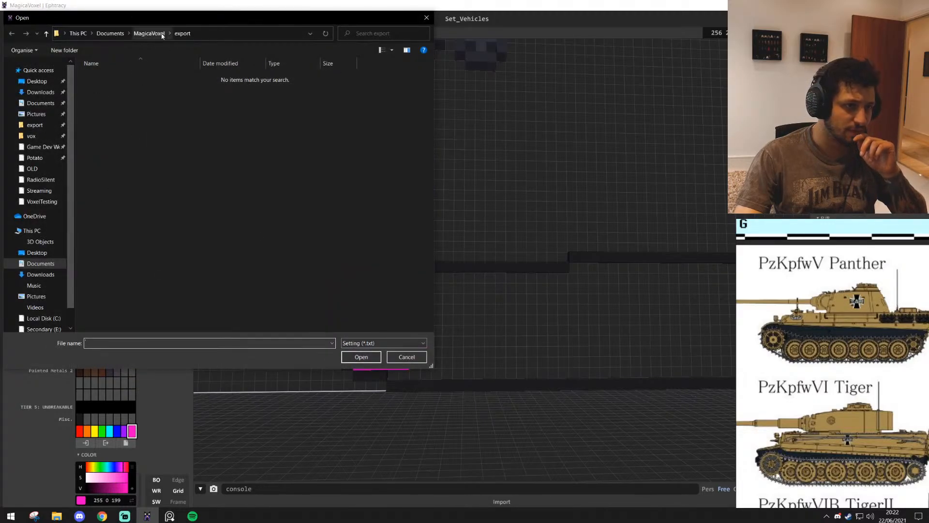
Import the Default-note text file from the MagicaVoxel vox folder
click(149, 34)
double_click(126, 141)
click(131, 137)
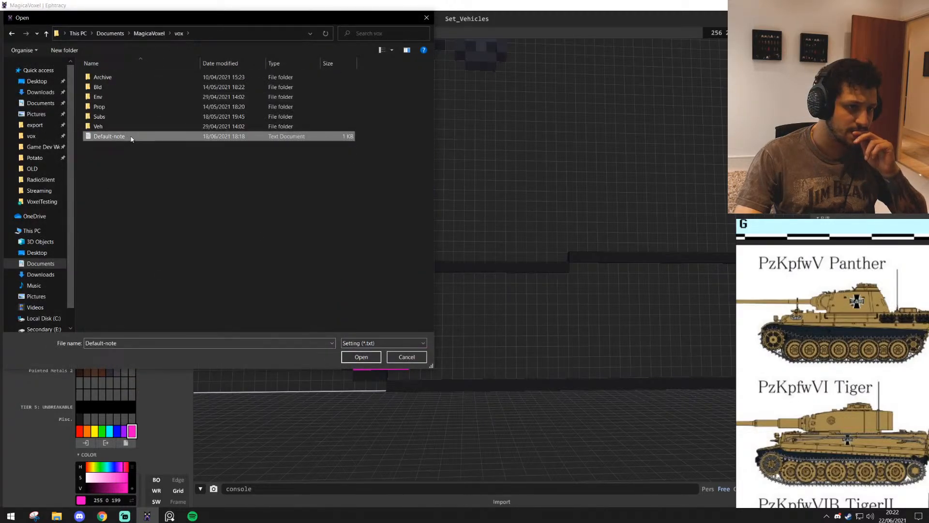
click(372, 357)
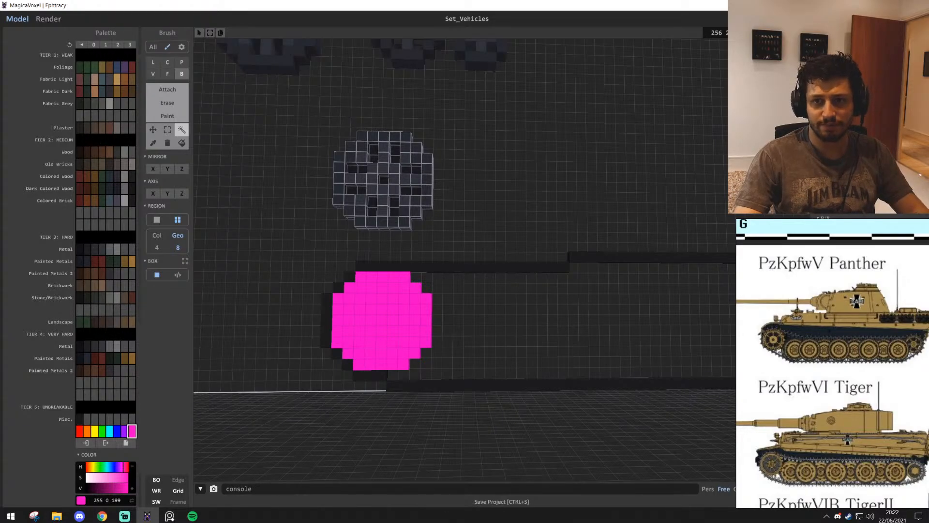
Place copies of the selected large spoked wheel over the magenta discs at both ends of the track outline
scroll(369, 326, up, 1)
scroll(450, 296, down, 3)
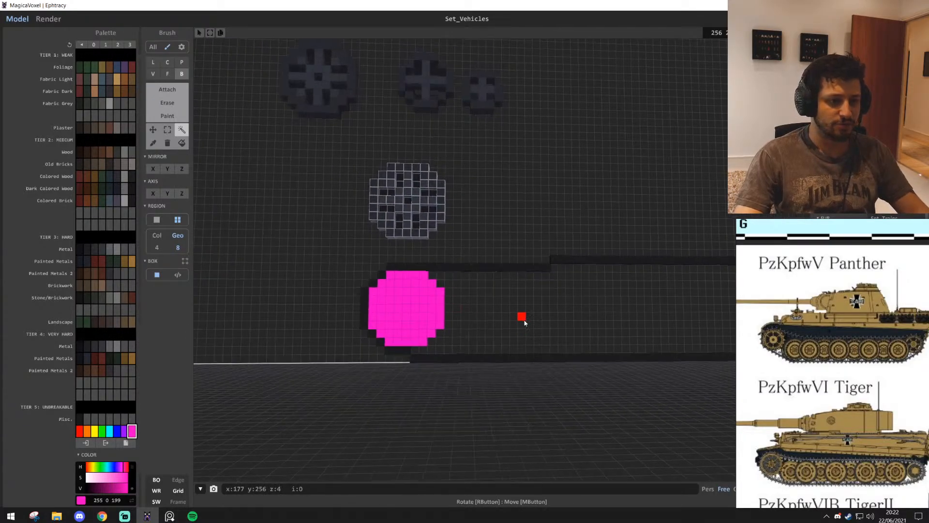
middle_drag(464, 339, 518, 325)
scroll(561, 310, up, 2)
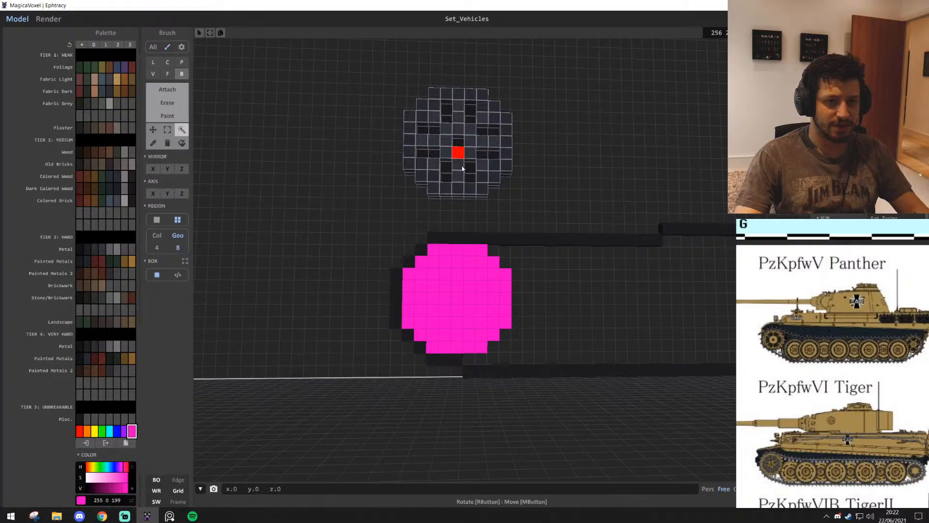
right_drag(463, 168, 515, 335)
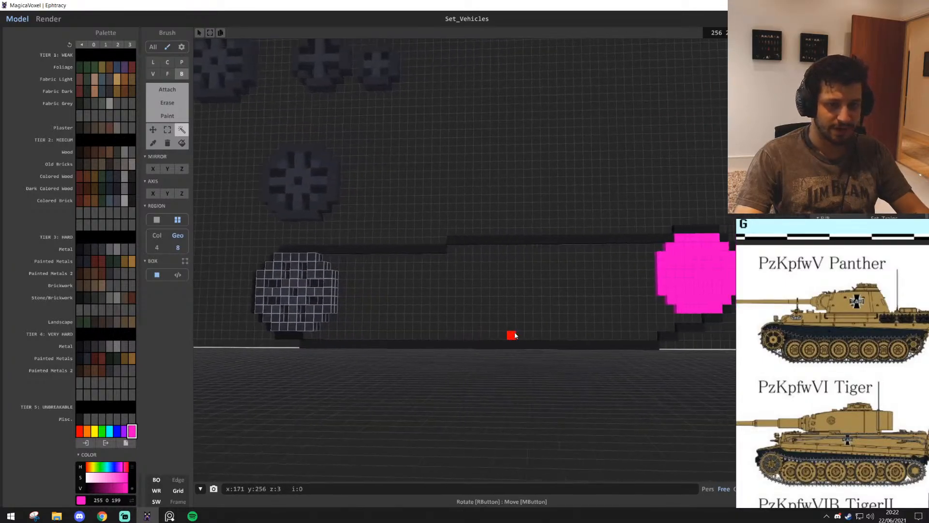
middle_drag(514, 335, 485, 335)
ctrl+shift+drag(273, 306, 674, 287)
scroll(608, 203, down, 6)
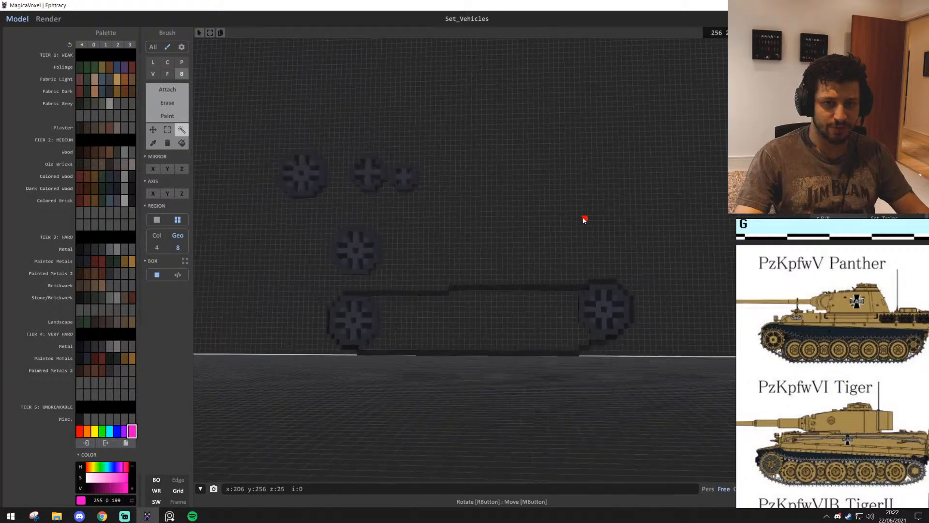
Examine the track outline and its two end wheels from an oblique angle to compare their depths
key(w)
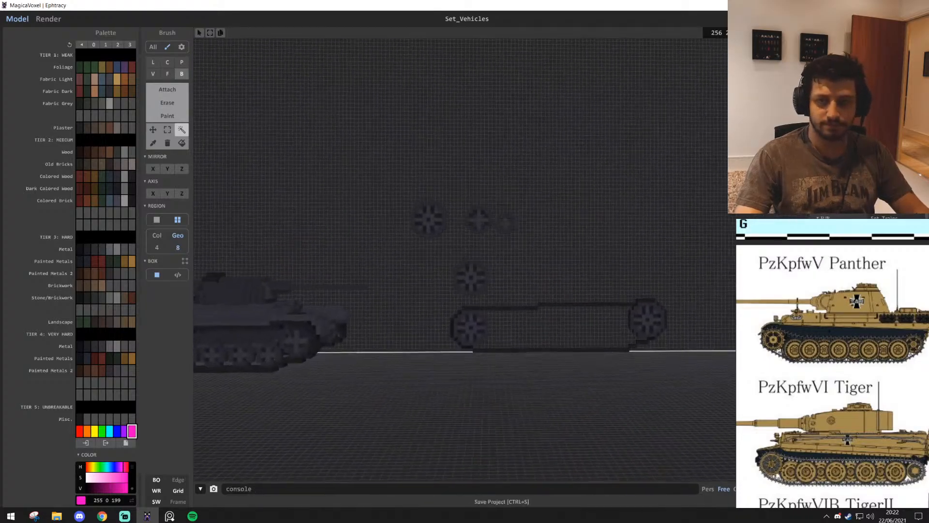
key(w)
right_drag(502, 355, 525, 348)
key(w)
key(s)
key(w)
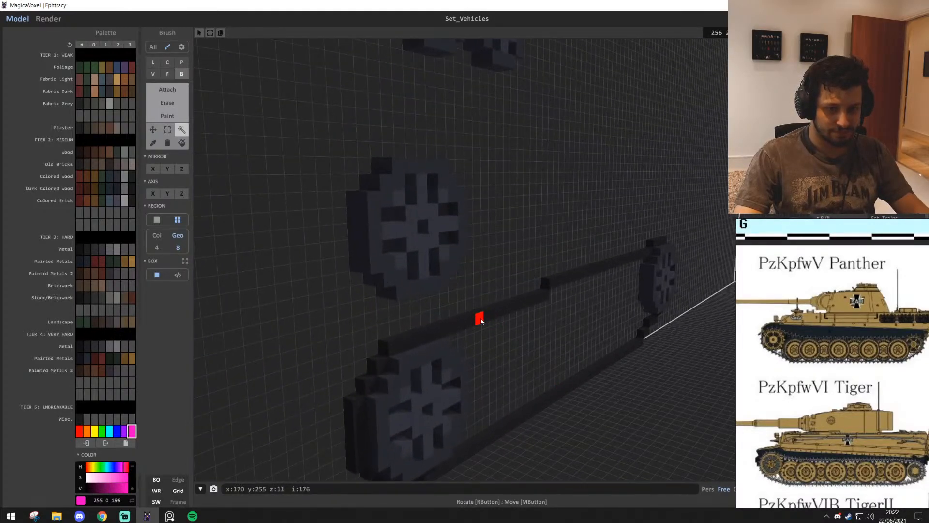
click(480, 319)
click(530, 339)
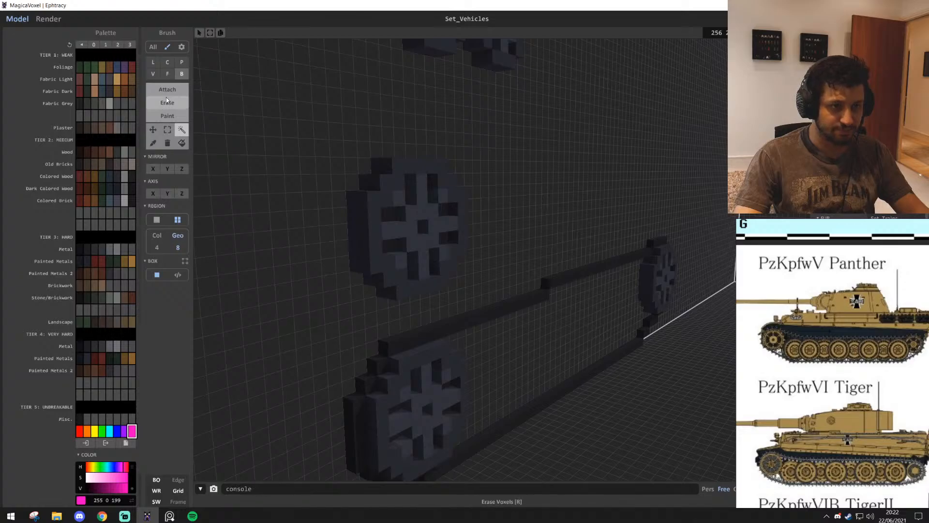
Extrude the track outline outward from the wall with the attach Face brush, using its dark 30, 30, 30 and 8-neighbour searching
click(168, 74)
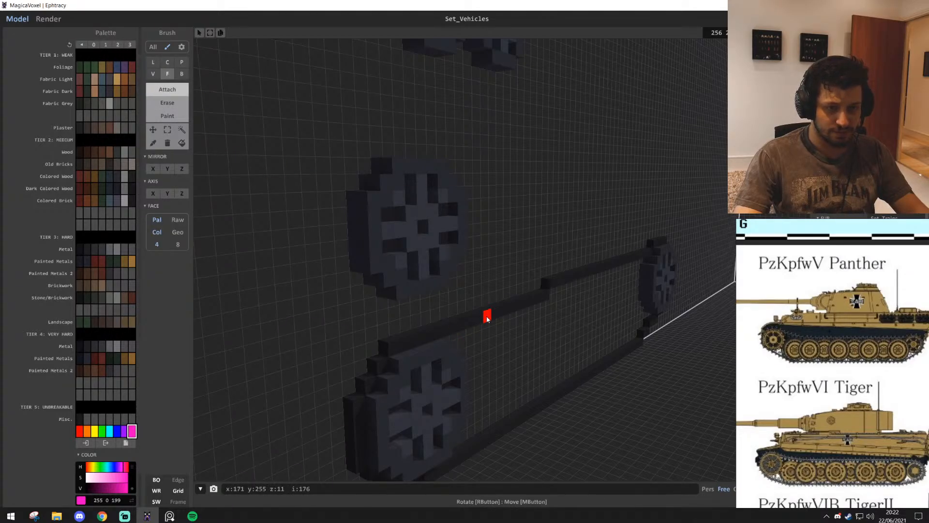
key(w)
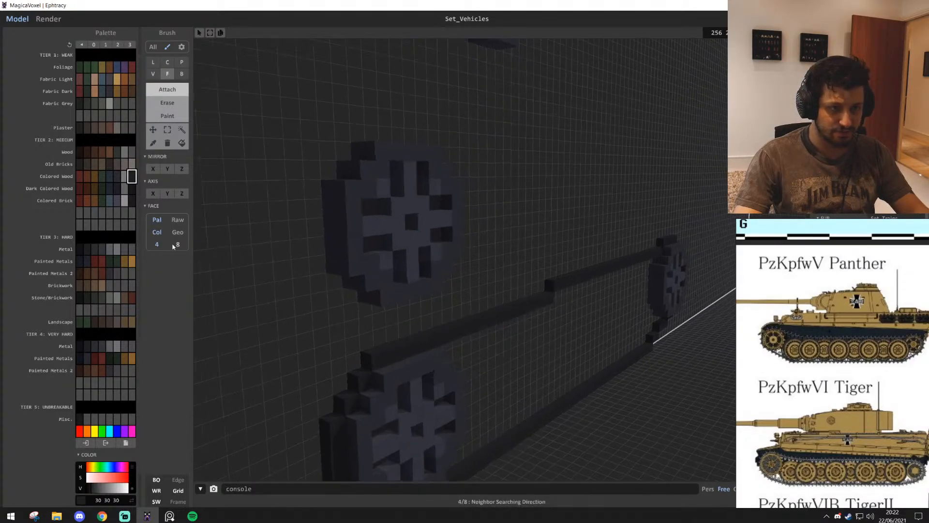
click(176, 245)
click(488, 326)
key(s)
mouse_move(487, 326)
right_down()
mouse_move(504, 357)
mouse_move(503, 318)
mouse_move(535, 336)
right_up()
key(s)
key(a)
key(w)
key(w)
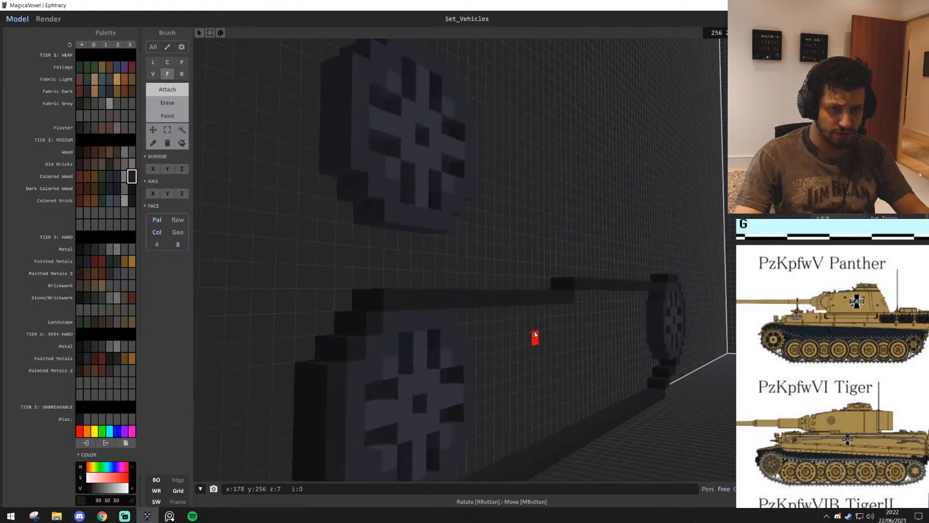
click(510, 301)
key(w)
mouse_move(510, 301)
right_down()
mouse_move(535, 325)
mouse_move(502, 314)
right_up()
key(s)
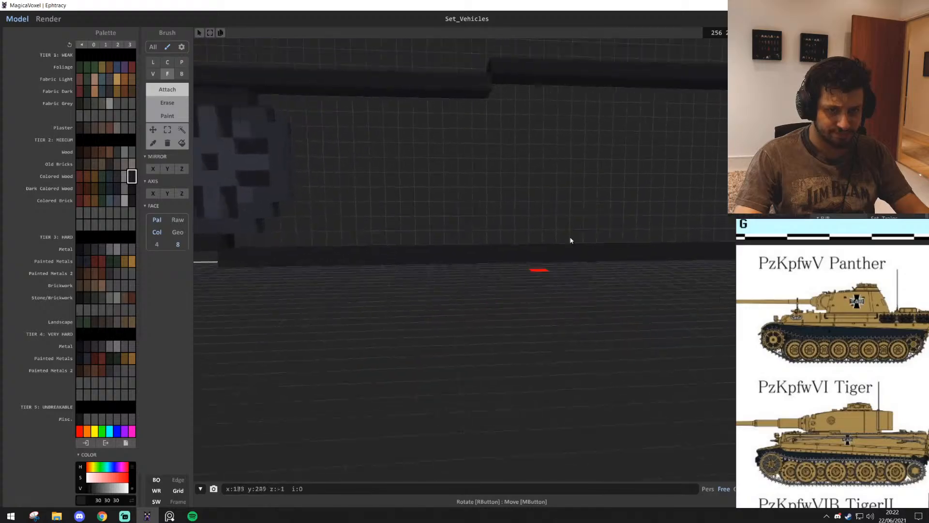
Place a geometry-selected copy of the medium four-spoke wheel inside the track, on the lower run beside the lower end wheel
key(s)
key(d)
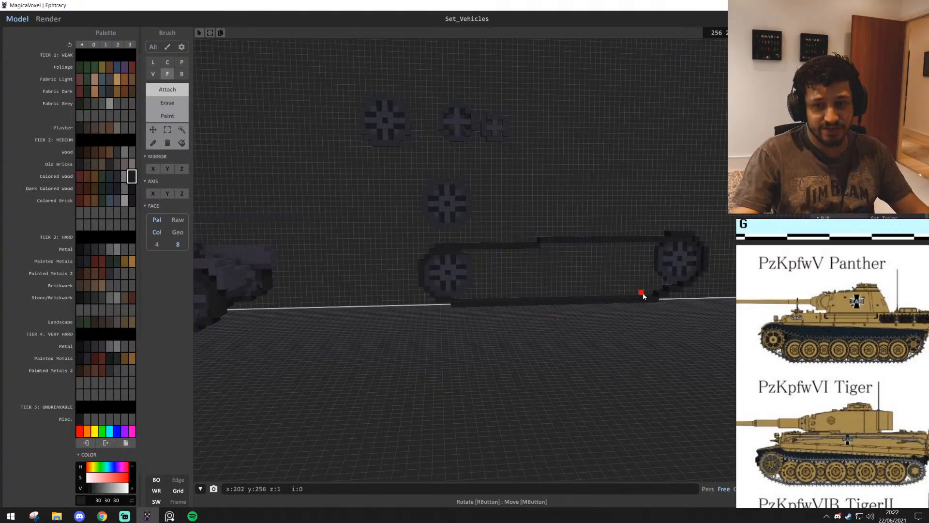
key(w)
key(d)
key(w)
click(186, 133)
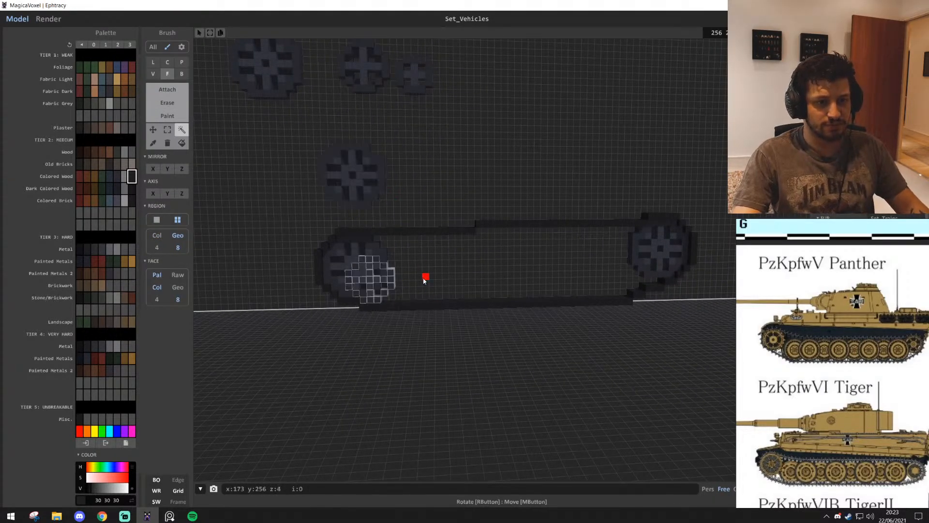
drag(401, 289, 457, 281)
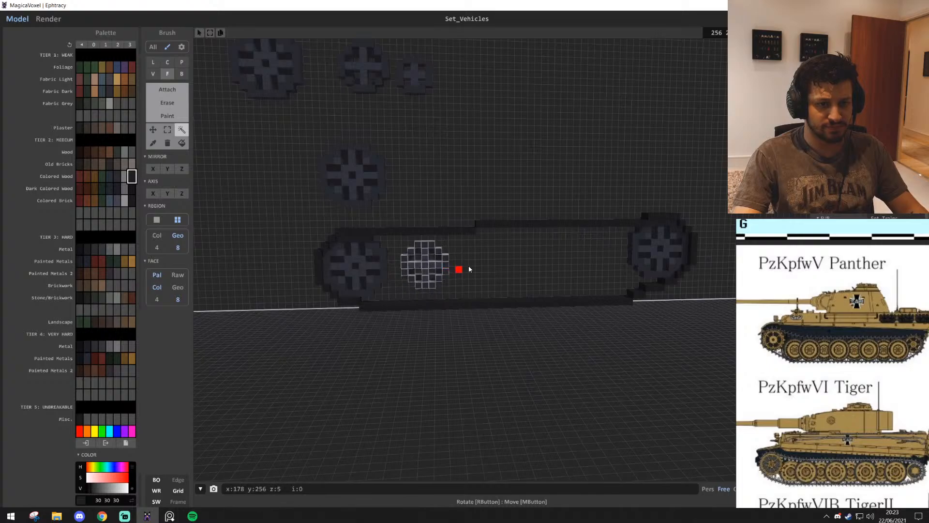
scroll(475, 287, up, 6)
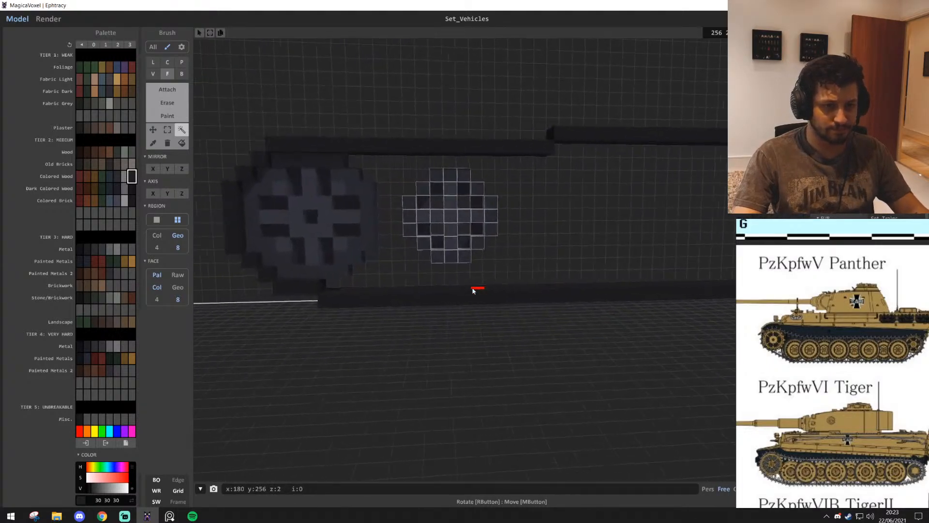
middle_drag(453, 127, 454, 228)
drag(457, 227, 463, 243)
scroll(529, 266, down, 4)
middle_drag(573, 266, 471, 281)
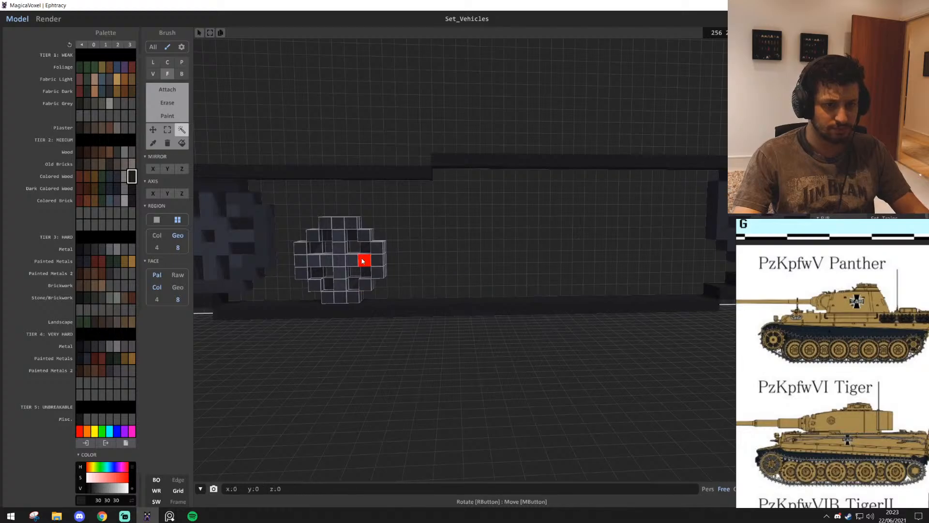
Copy the medium wheel three more times along the lower run to make an evenly spaced row of four
drag(363, 259, 475, 270)
scroll(476, 270, down, 2)
middle_drag(540, 265, 508, 320)
ctrl+drag(457, 320, 540, 317)
middle_drag(555, 320, 494, 325)
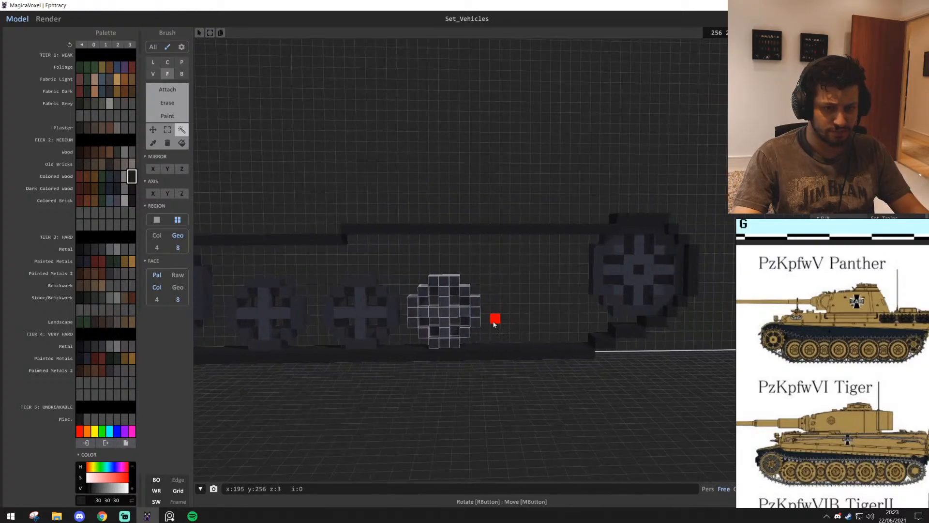
ctrl+drag(478, 312, 573, 317)
Erase the spare large spoked wheel left above the track outline
middle_drag(573, 317, 504, 261)
key(a)
right_drag(528, 347, 447, 298)
key(s)
key(d)
key(s)
Copy the small four-spoke wheel into the track, just under the raised upper run and between two road wheels
click(402, 135)
ctrl+shift+drag(402, 144, 426, 304)
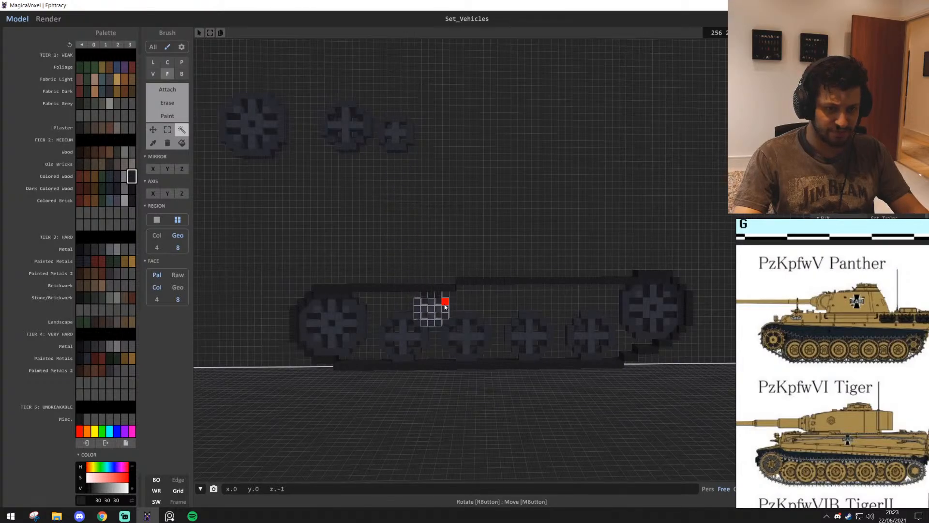
ctrl+shift+drag(455, 303, 531, 304)
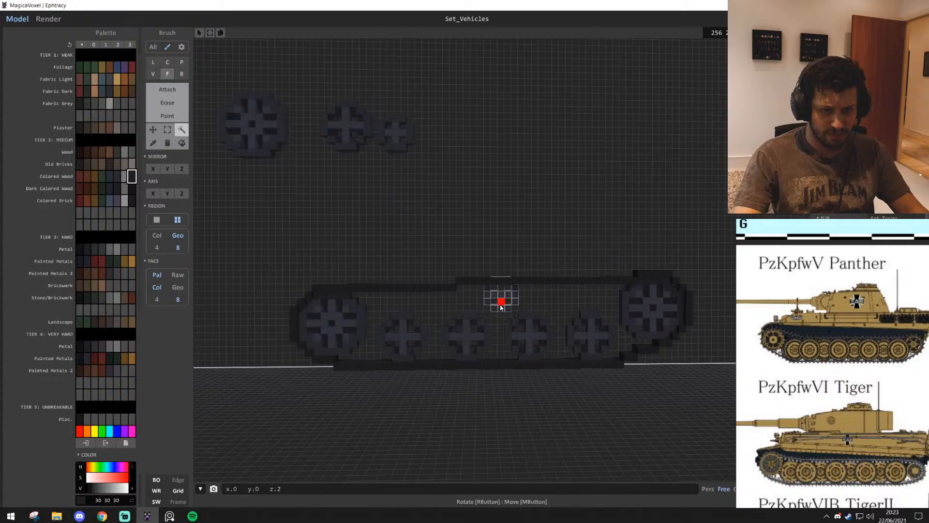
key(w)
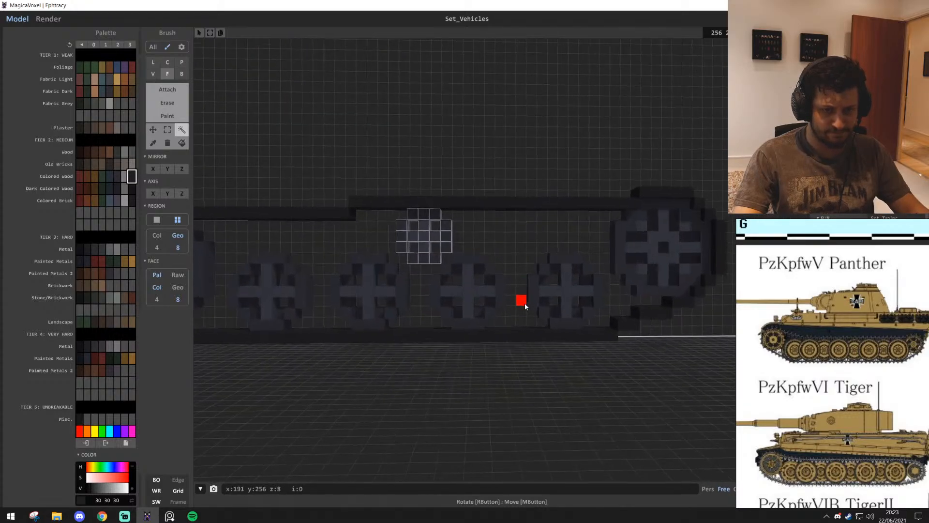
scroll(519, 305, up, 3)
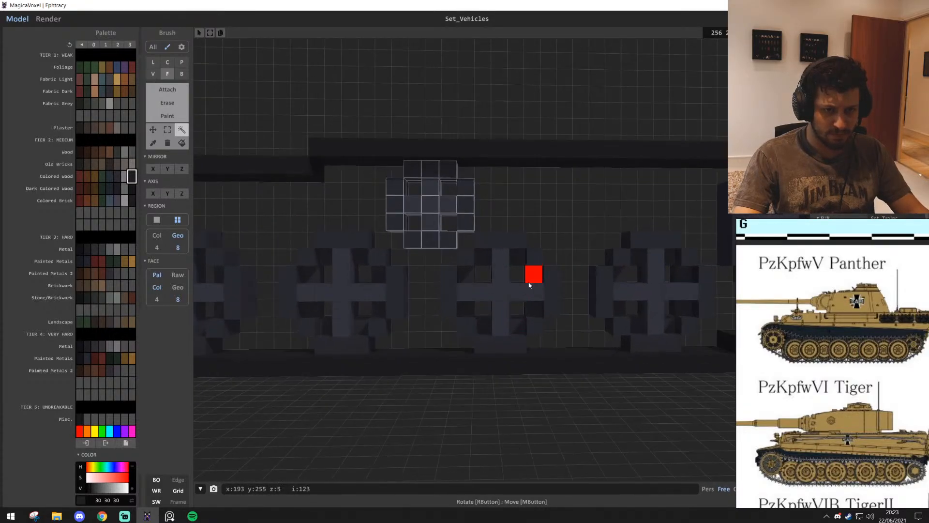
click(528, 286)
click(580, 225)
scroll(254, 277, down, 2)
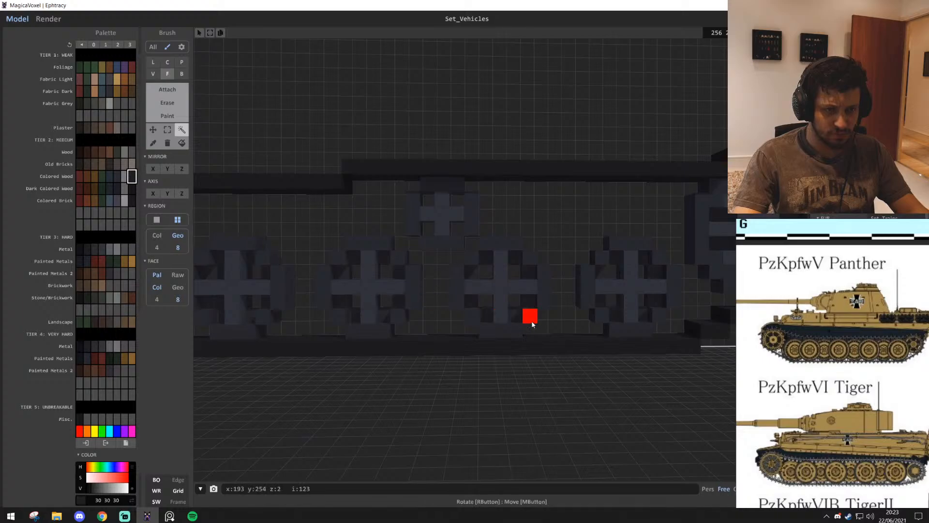
Set region selection to colour connectivity and try it around the small wheel under the upper run
key(ctrl+a)
click(531, 322)
scroll(339, 303, down, 2)
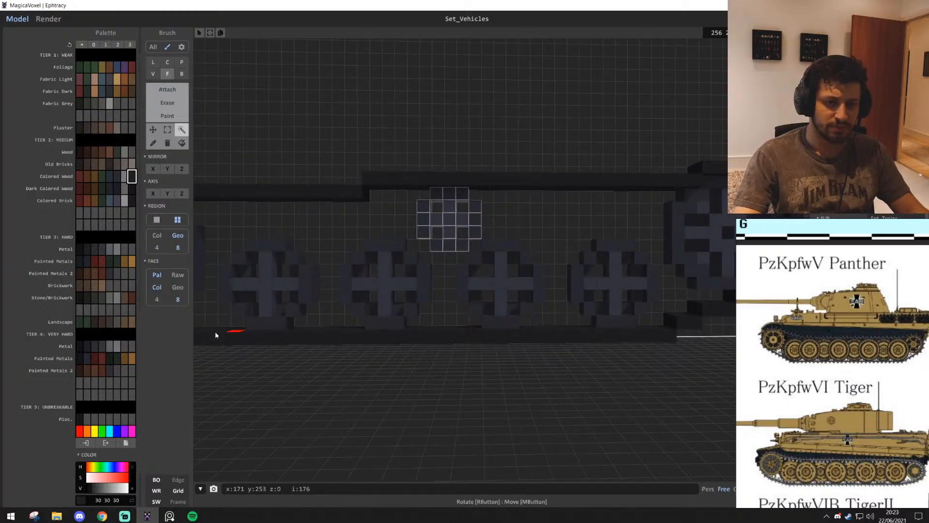
click(164, 239)
key(w)
key(d)
key(a)
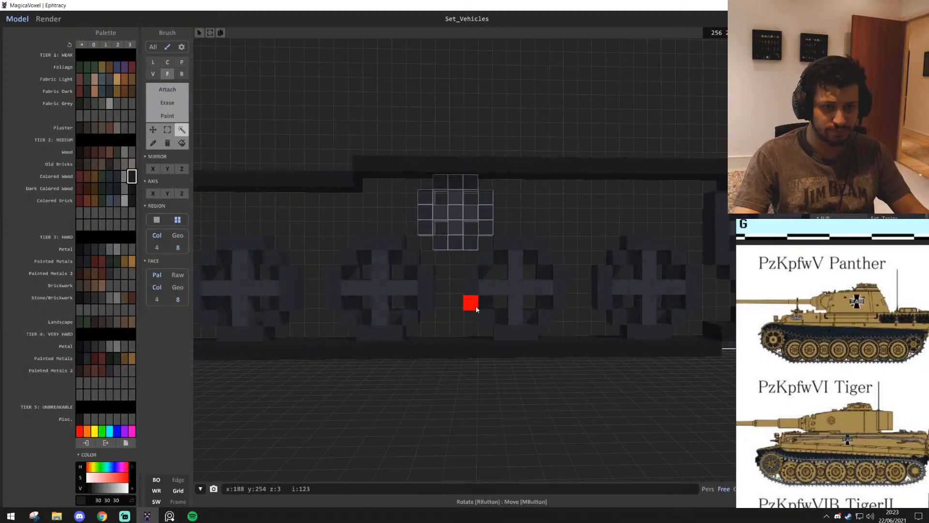
click(559, 214)
Undo the stray selections and delete the small wheel beneath the upper run
key(s)
key(d)
key(a)
key(w)
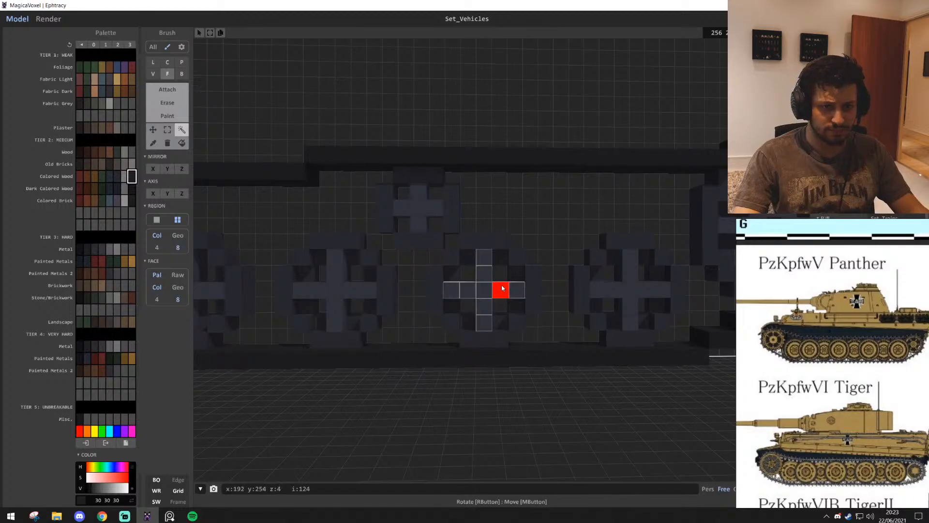
shift+click(487, 244)
click(521, 218)
key(ctrl+z)
key(ctrl+z)
key(ctrl+z)
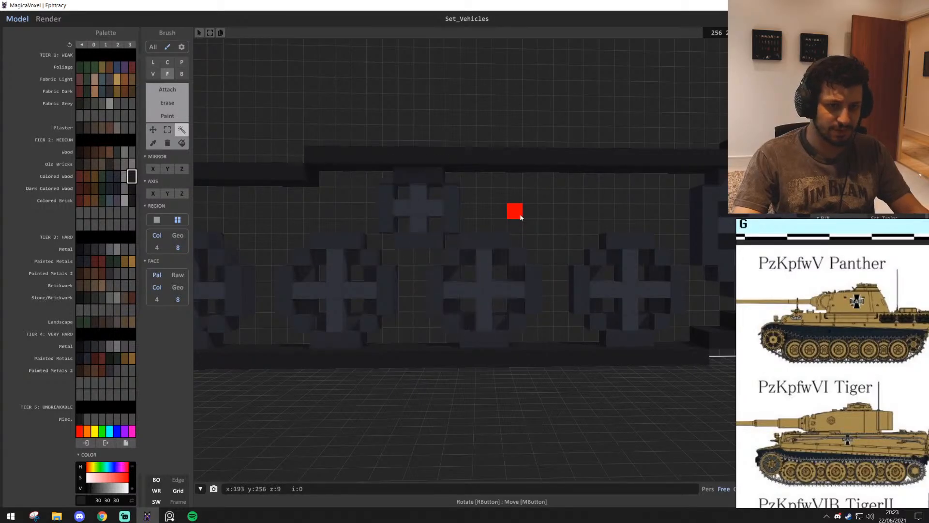
key(Delete)
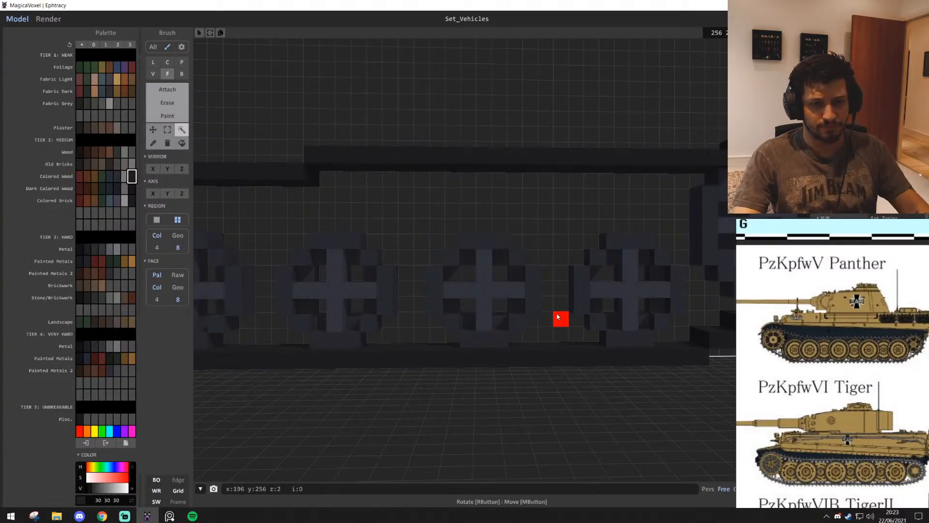
Select and delete the second of the four medium wheels on the lower run
key(d)
key(s)
key(a)
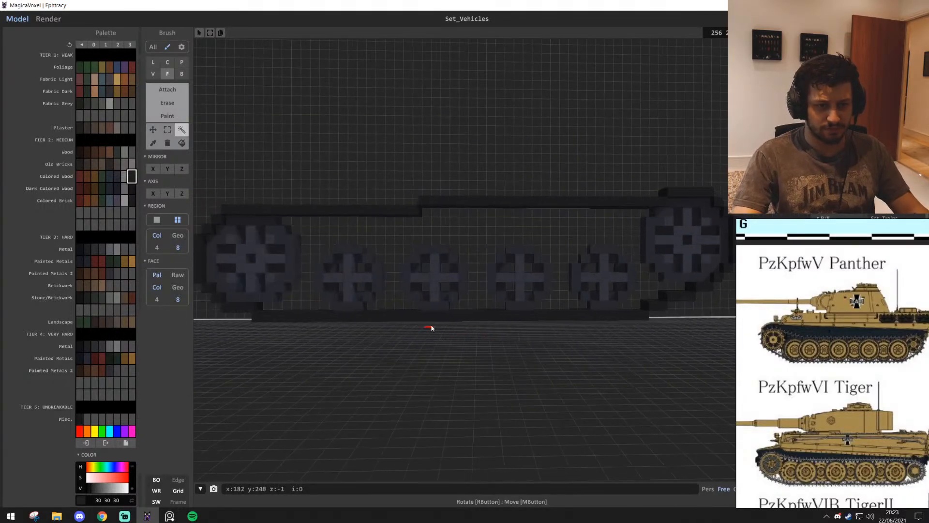
shift+click(463, 278)
key(Delete)
scroll(484, 312, up, 4)
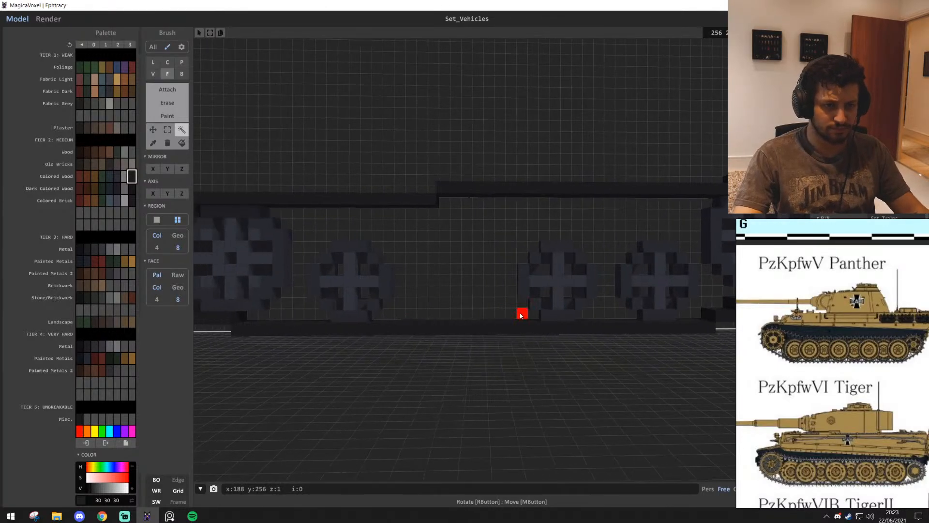
Select the whole first medium wheel and shift it slightly closer to the adjacent large end wheel
middle_drag(405, 308, 484, 291)
click(471, 261)
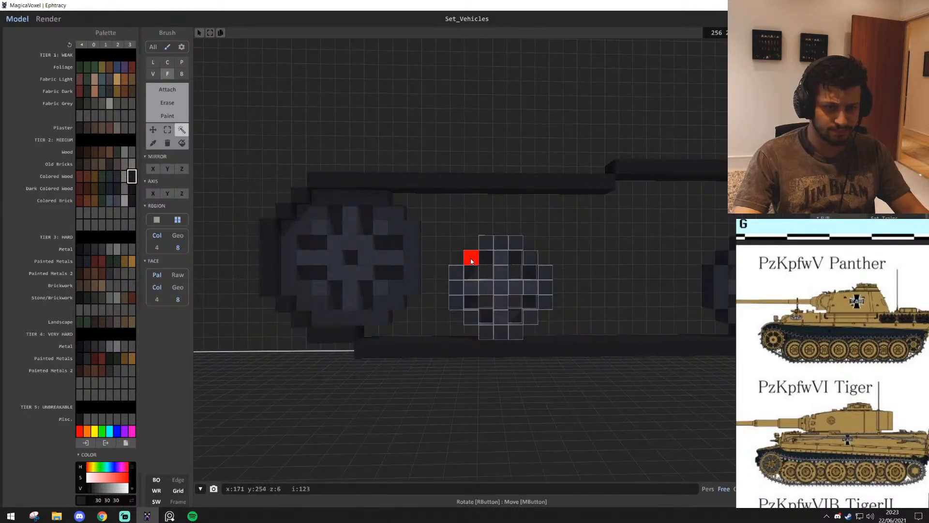
ctrl+drag(457, 265, 455, 265)
middle_drag(506, 278, 357, 277)
Select the next medium wheel's rim and spokes and move it along the lower run towards the first one
click(585, 272)
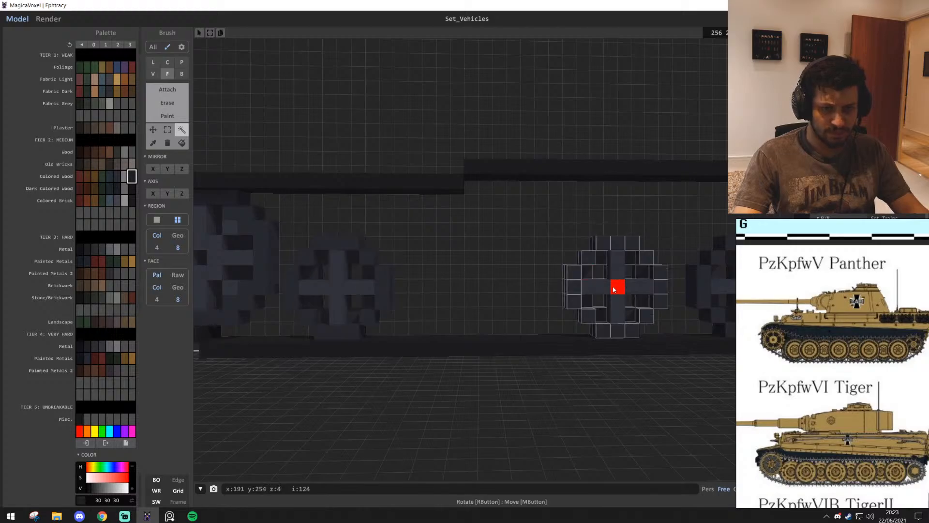
ctrl+drag(615, 287, 487, 304)
middle_drag(488, 302, 380, 290)
scroll(344, 268, down, 1)
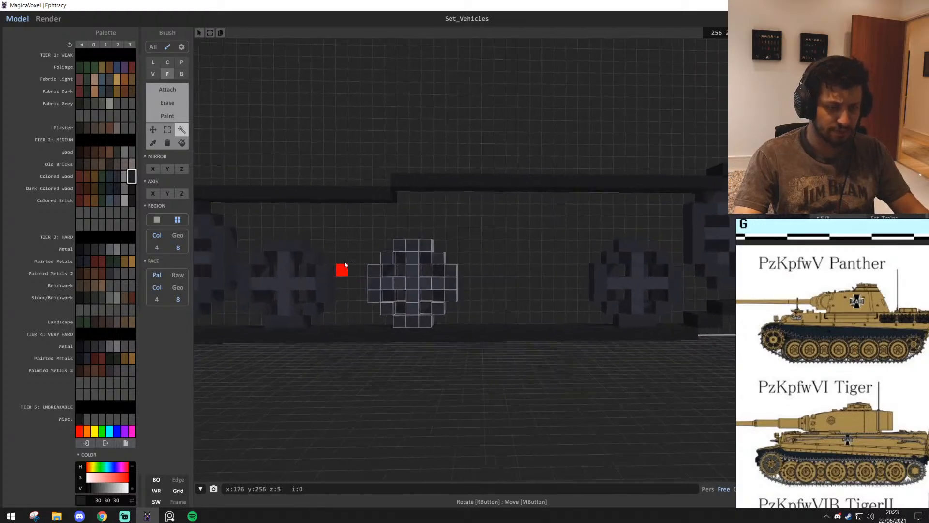
middle_drag(344, 265, 383, 280)
Copy the selected medium wheel one spacing farther along the lower run
middle_drag(514, 293, 407, 294)
ctrl+shift+drag(347, 286, 471, 294)
middle_drag(577, 312, 470, 313)
Select the spokes and rim of the last medium wheel before the far large end wheel and delete it
scroll(467, 302, up, 1)
click(463, 288)
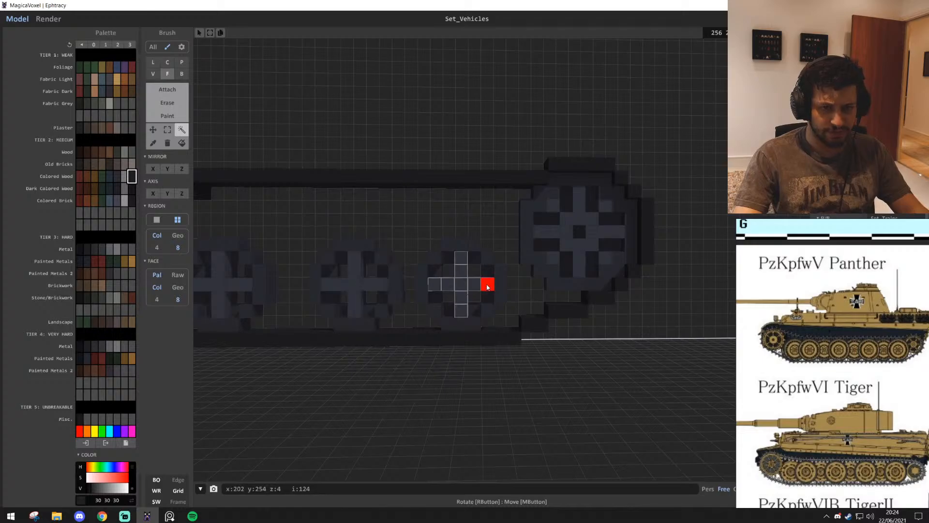
shift+click(500, 286)
key(Delete)
Copy the spare small spoked wheel and place it on the lower run between the third medium wheel and the end wheel
scroll(469, 317, down, 3)
right_drag(468, 317, 454, 289)
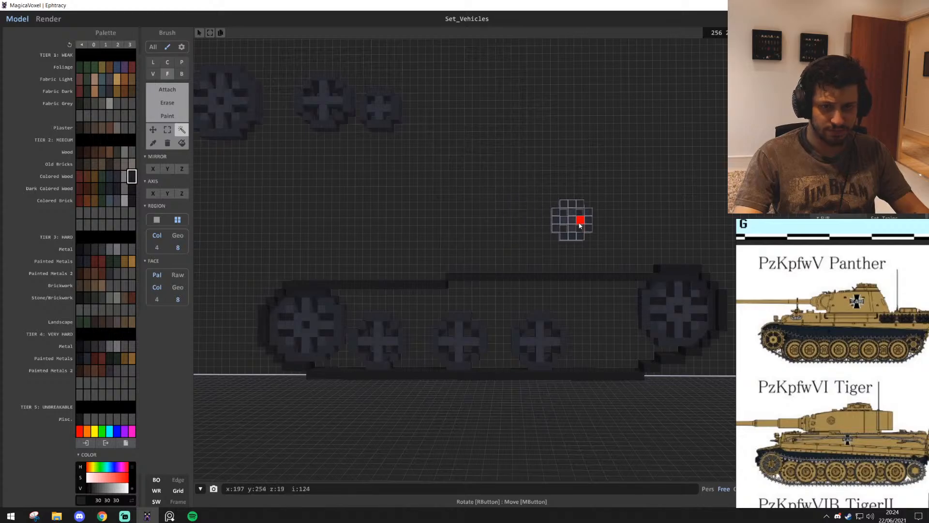
drag(588, 220, 610, 337)
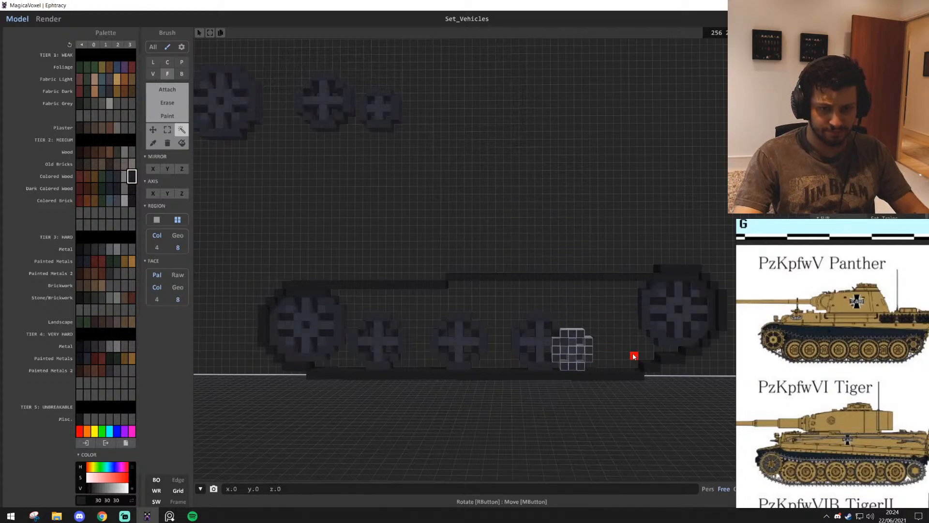
scroll(610, 357, up, 4)
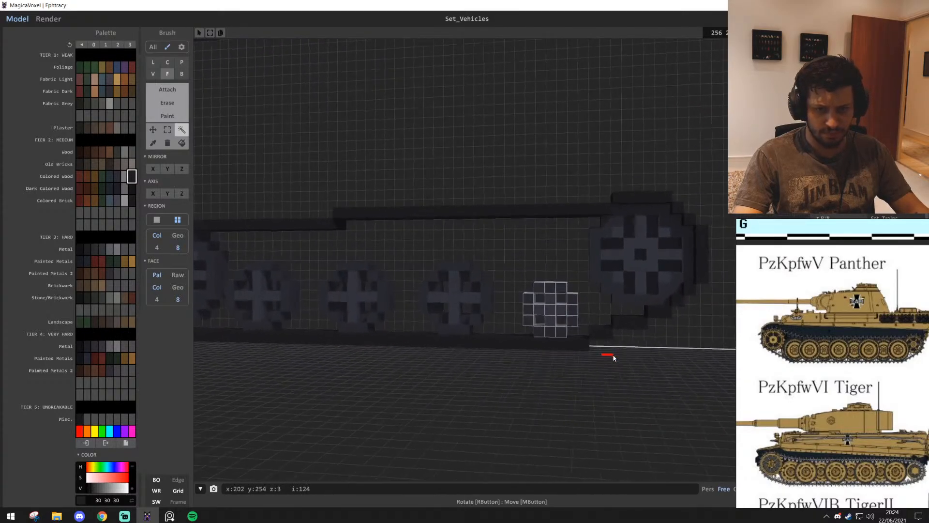
Copy the small wheel up beneath the upper run and repeat it along the run above the gaps between the medium wheels
drag(555, 309, 524, 248)
right_drag(538, 253, 554, 254)
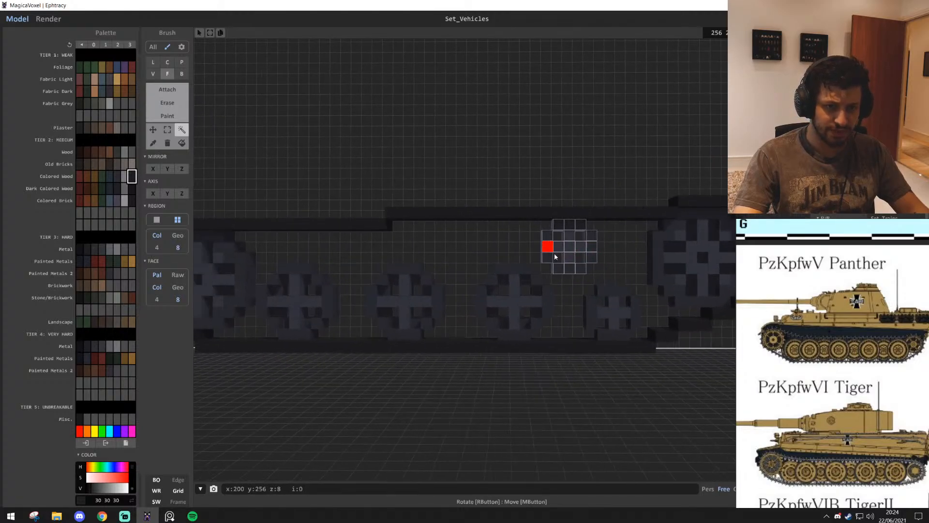
right_drag(470, 248, 546, 257)
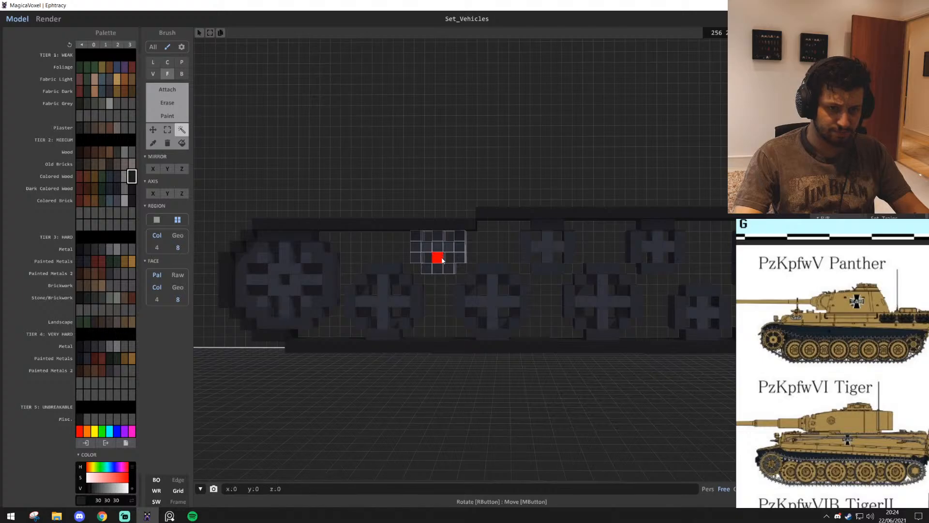
right_drag(492, 257, 496, 353)
Inspect the arrangement of small and medium wheels inside the track outline from several angles
scroll(496, 353, up, 5)
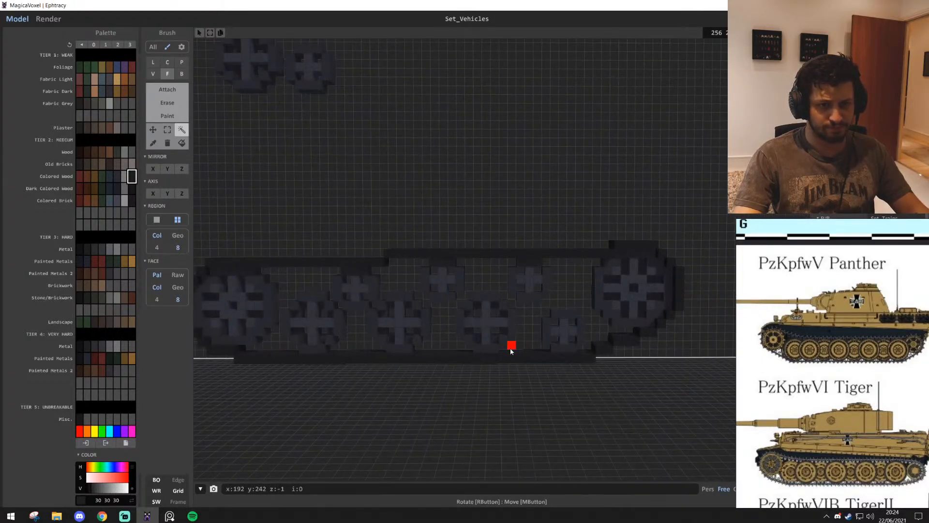
scroll(511, 346, down, 3)
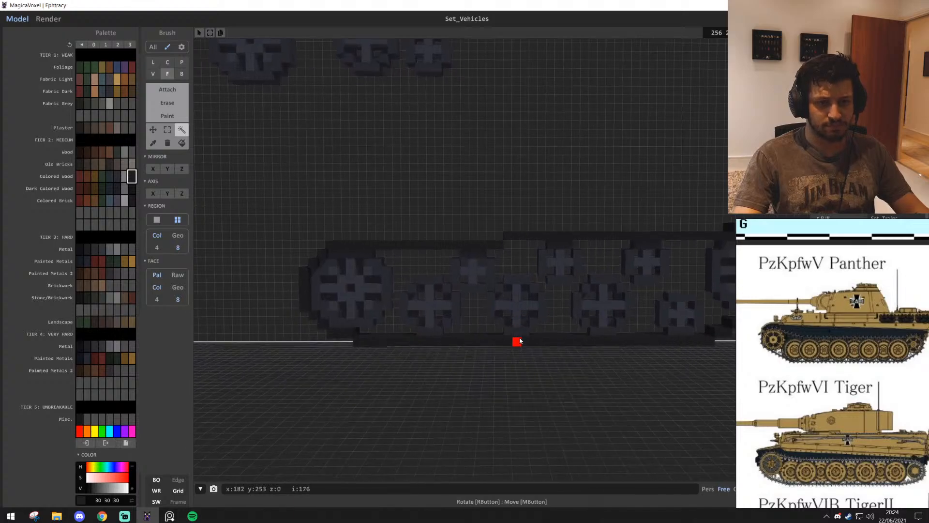
scroll(520, 334, up, 3)
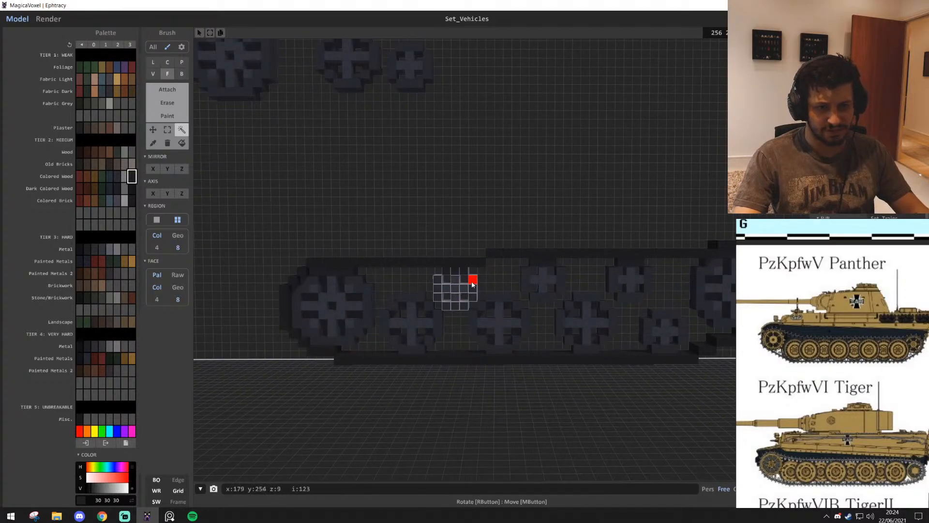
key(w)
key(e)
click(167, 130)
right_drag(389, 205, 401, 242)
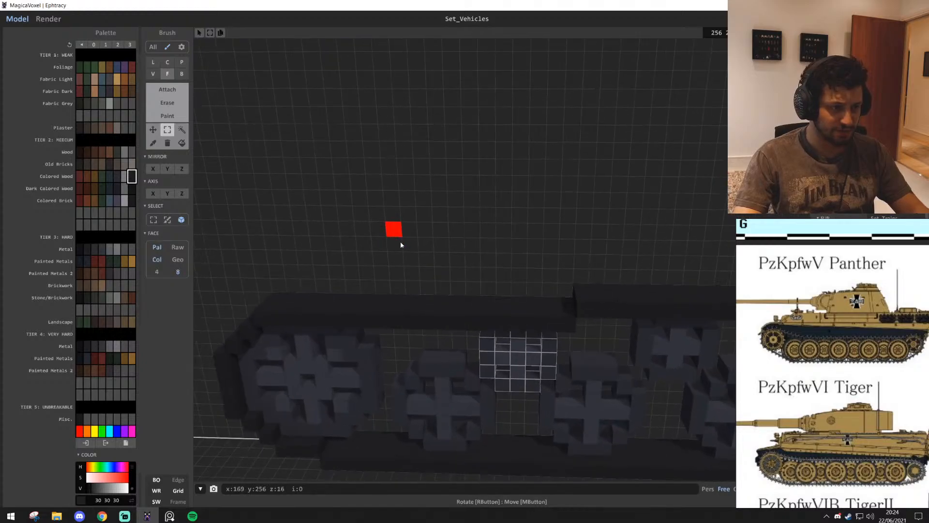
key(a)
key(d)
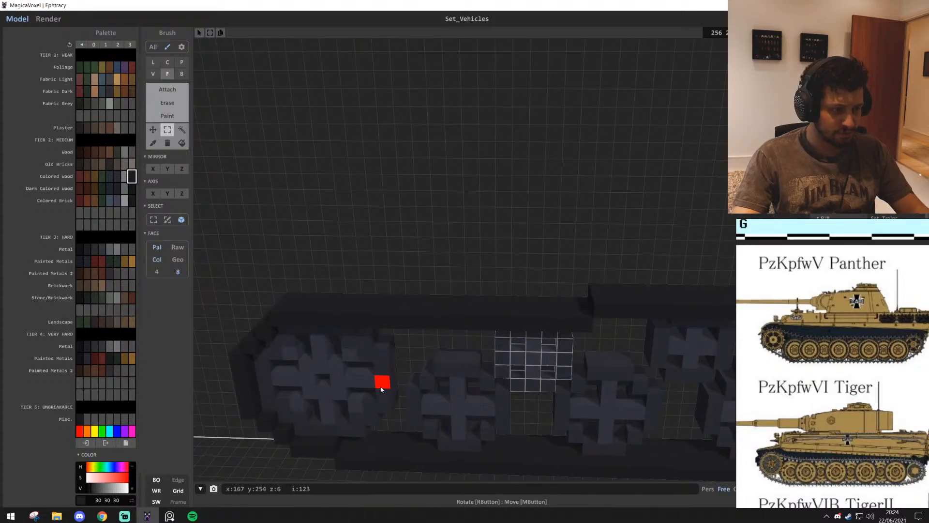
key(s)
key(d)
key(q)
key(e)
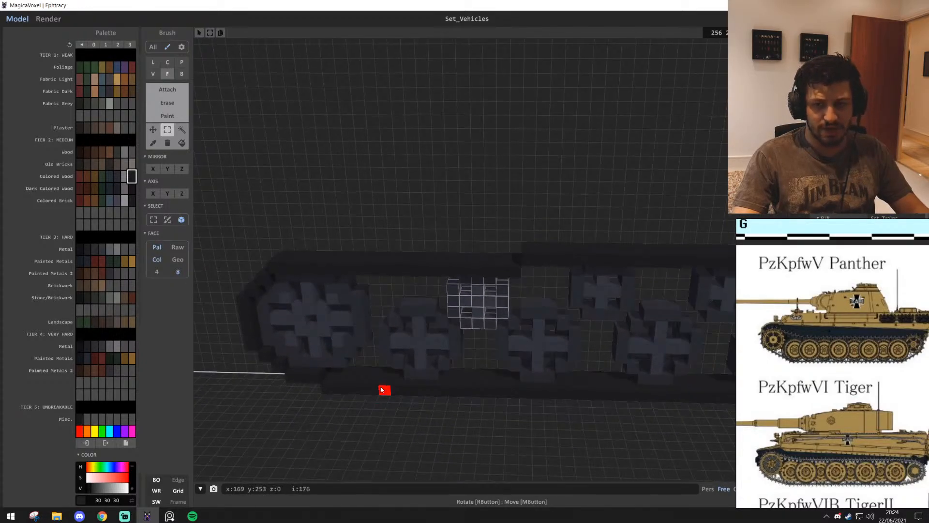
key(a)
Browse the tank reference board and examine the beige tank's side view for its road wheels and return rollers
scroll(856, 453, down, 5)
middle_drag(855, 452, 906, 409)
middle_drag(818, 477, 735, 435)
middle_drag(817, 501, 922, 387)
middle_drag(886, 465, 865, 388)
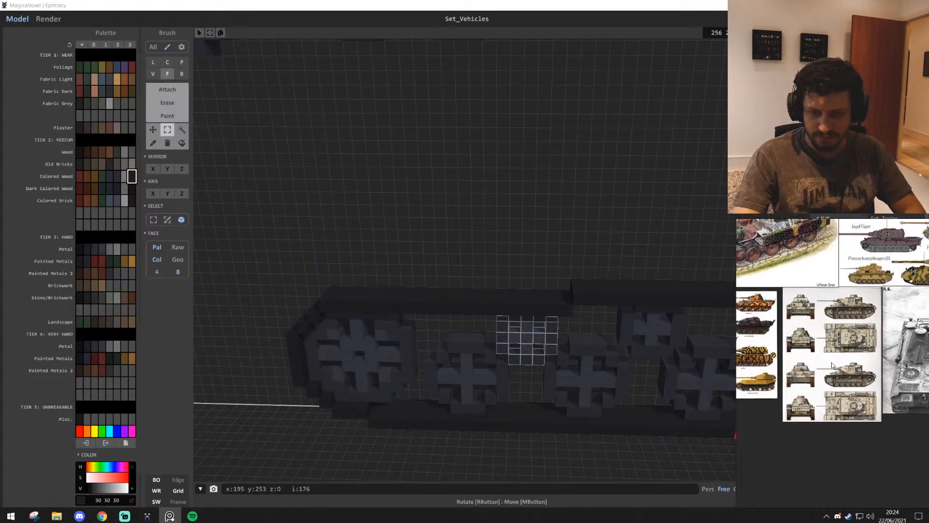
scroll(865, 387, up, 5)
scroll(865, 386, up, 4)
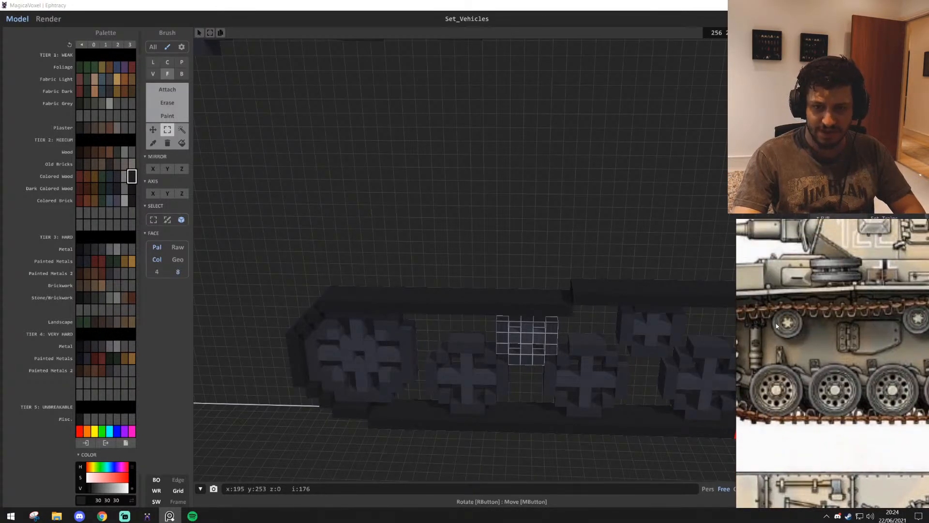
scroll(776, 324, down, 5)
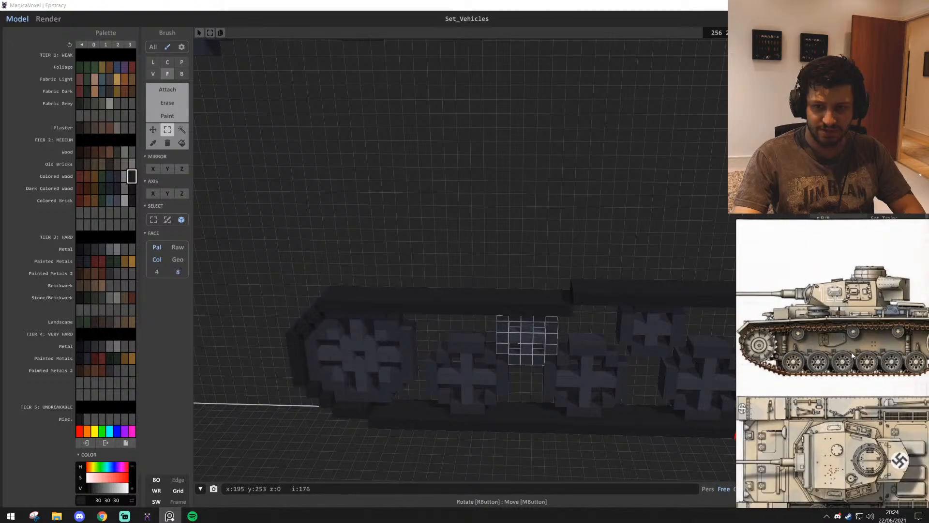
middle_drag(852, 355, 822, 351)
scroll(477, 431, up, 2)
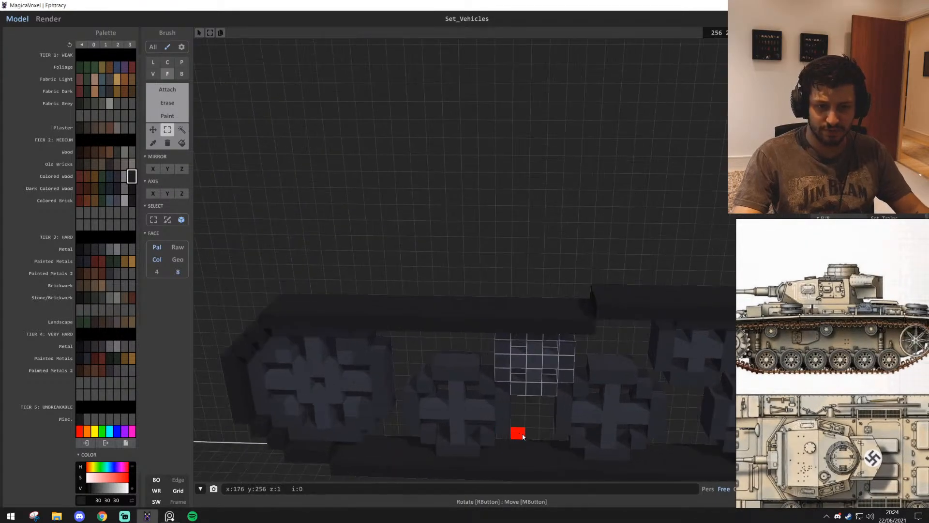
Undo the small wheel placements, the deletion of the last medium wheel, and the earlier copying and moving of the medium wheel
scroll(524, 436, down, 4)
middle_drag(529, 430, 552, 369)
scroll(363, 388, down, 2)
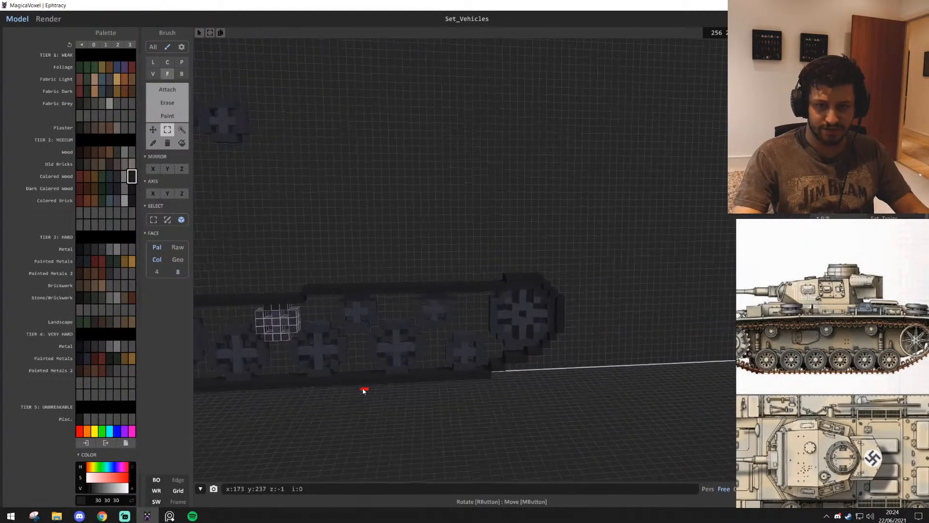
key(ctrl+z)
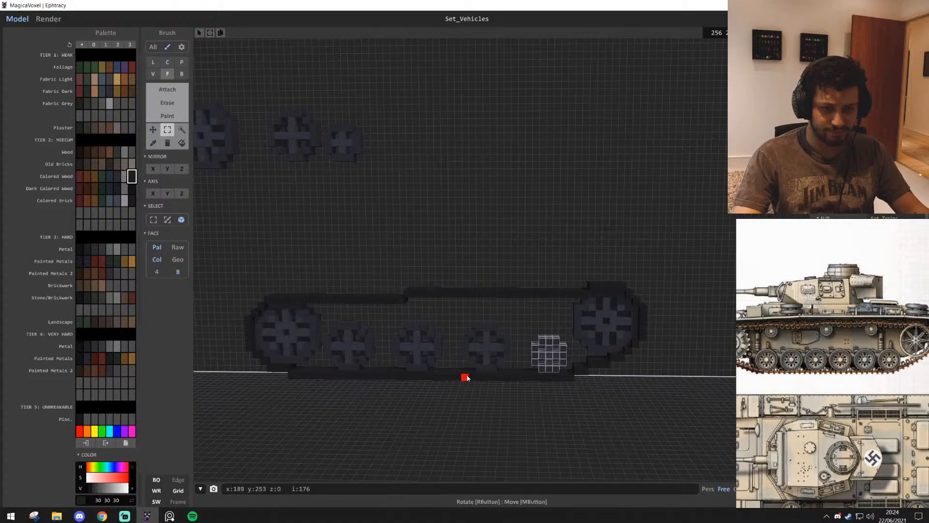
key(ctrl+z)
key(ctrl+z)
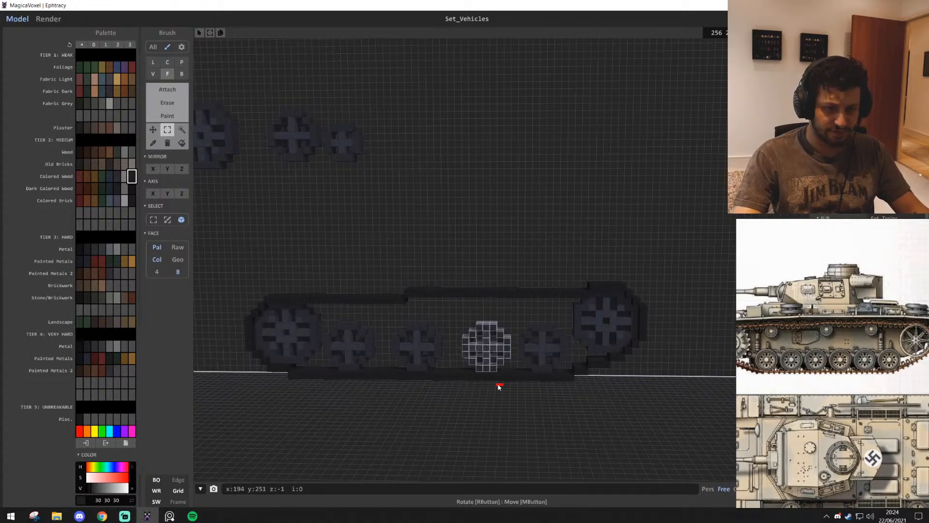
key(ctrl+z)
key(ctrl+y)
Move the selected medium wheel beside the first one and copy it 8 voxels farther along the lower run
scroll(477, 388, up, 5)
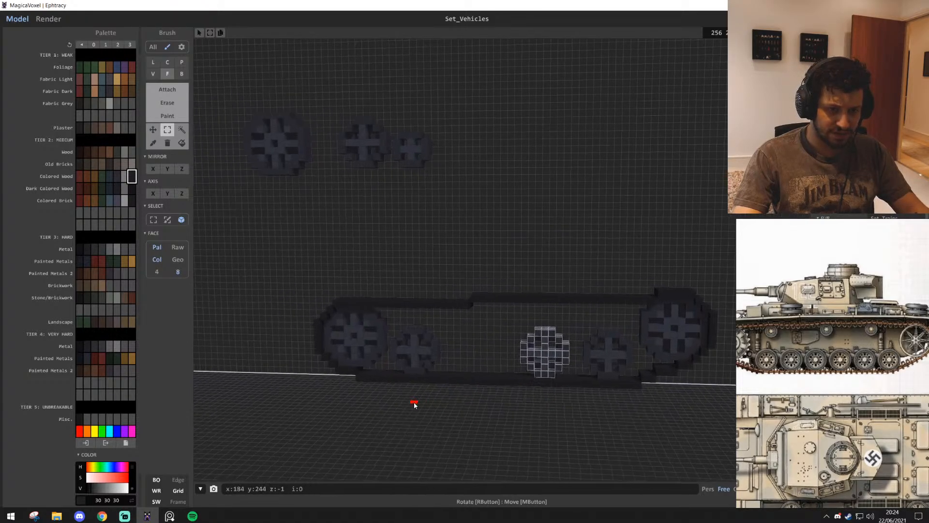
key(d)
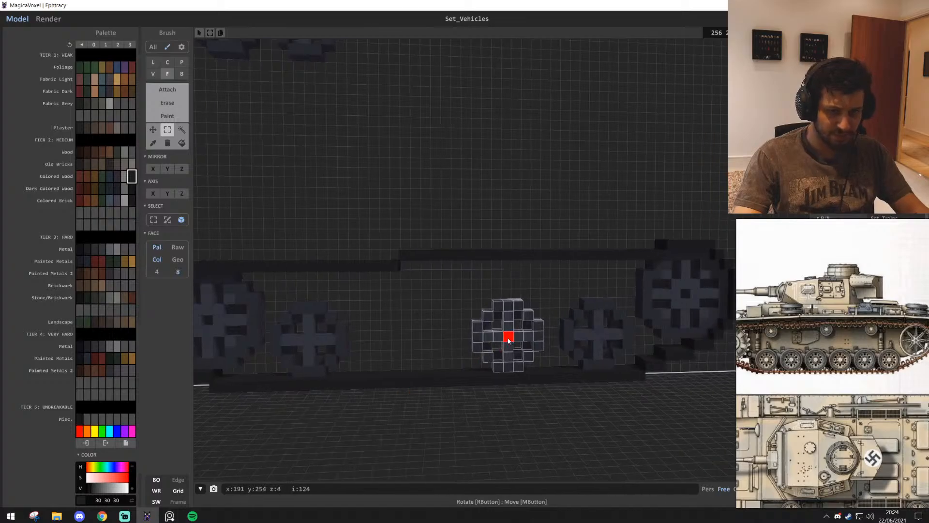
drag(509, 338, 477, 345)
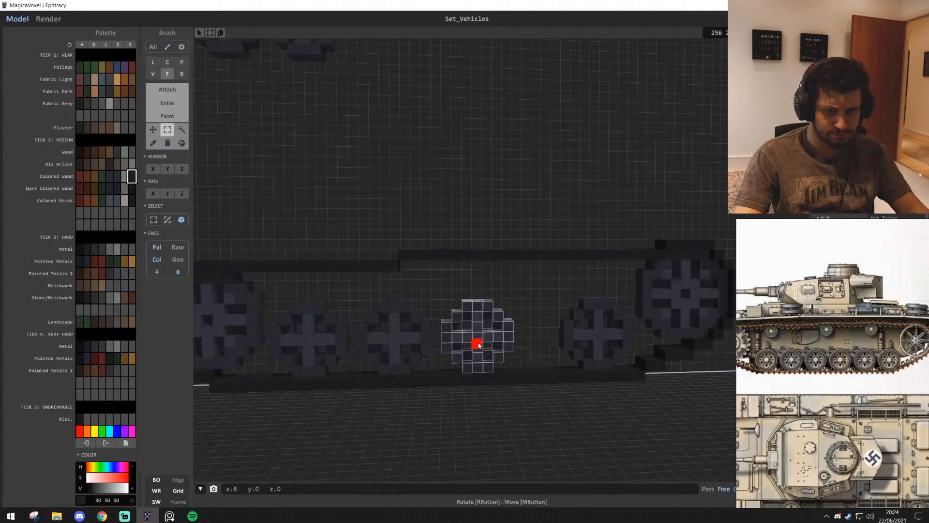
scroll(519, 377, up, 5)
scroll(374, 306, up, 1)
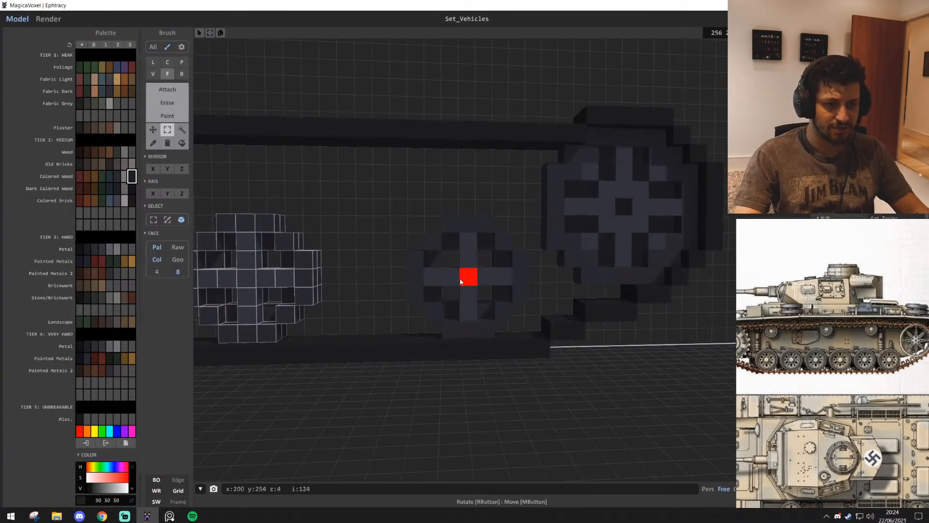
Select the spokes and rim of the last medium wheel and move it towards the third to match the wheel spacing
click(184, 132)
click(452, 279)
shift+click(431, 238)
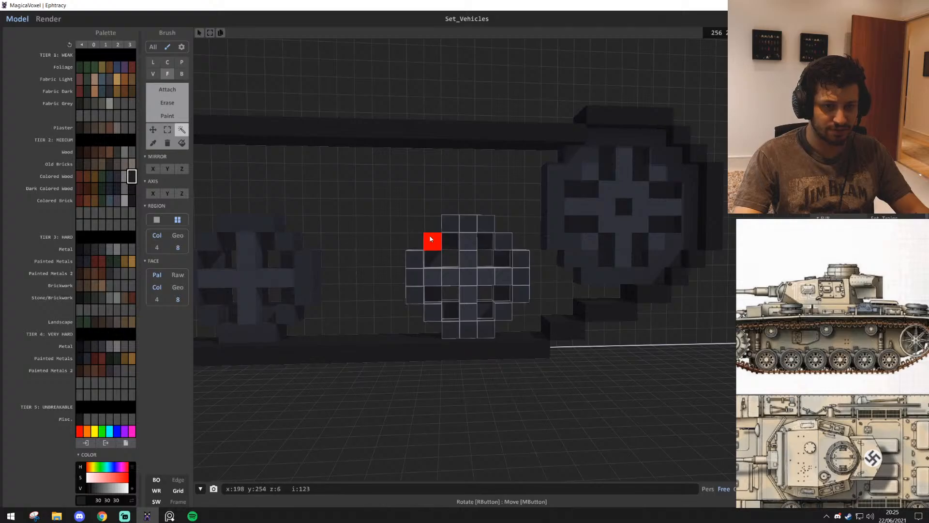
ctrl+drag(442, 276, 398, 291)
right_drag(397, 290, 498, 321)
scroll(365, 298, up, 5)
scroll(489, 281, down, 4)
scroll(504, 301, down, 3)
Try shifting the selected fourth medium wheel closer to the large end wheel, and undo the shift
right_drag(483, 241, 580, 323)
key(d)
key(w)
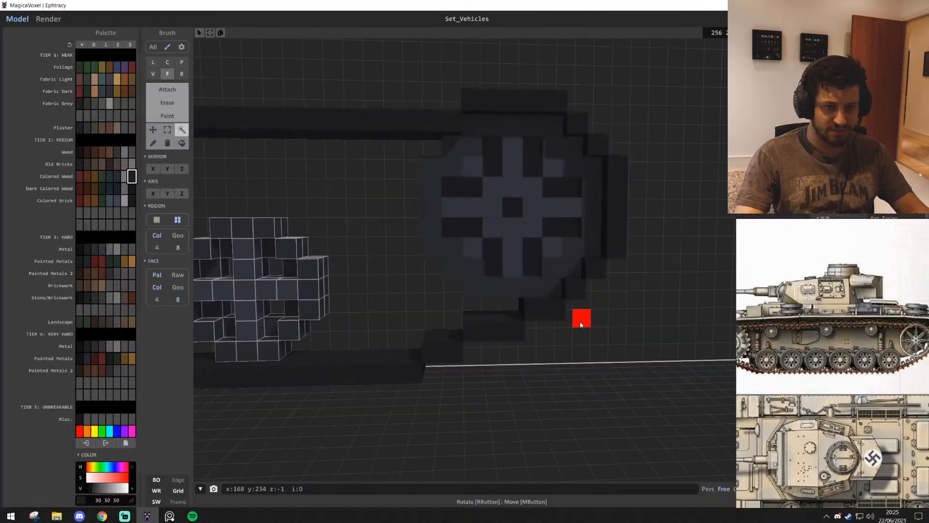
key(a)
key(s)
ctrl+drag(498, 274, 574, 292)
key(ctrl+z)
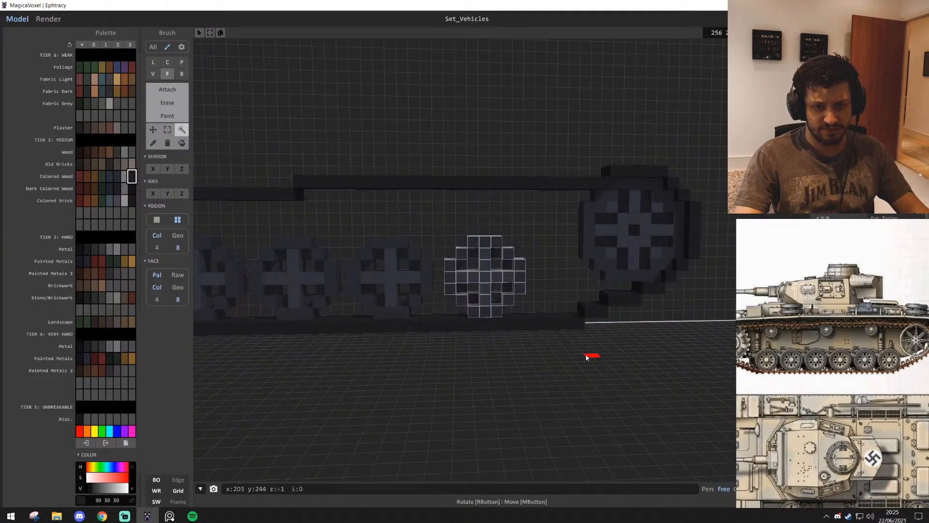
Select the whole second medium wheel and move it straight up out of the track, above the upper run
right_drag(532, 173, 473, 313)
key(s)
click(168, 129)
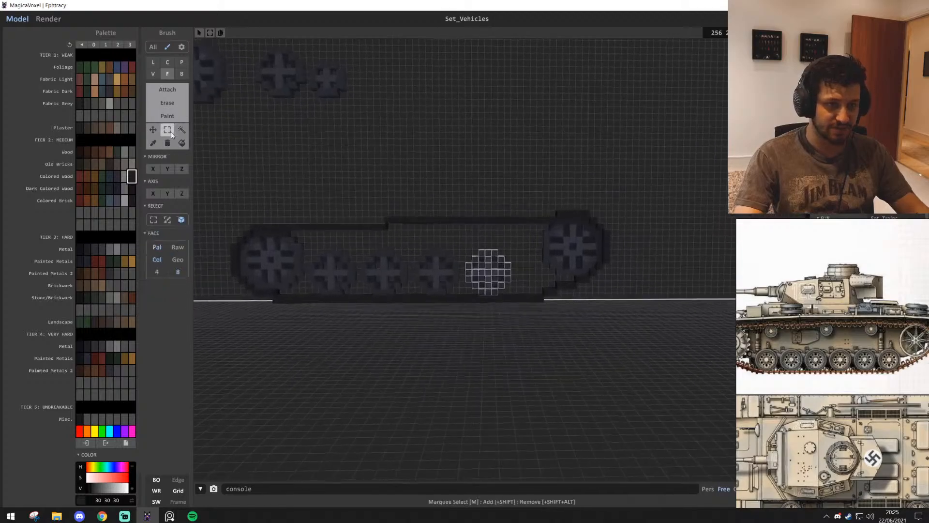
scroll(460, 327, up, 2)
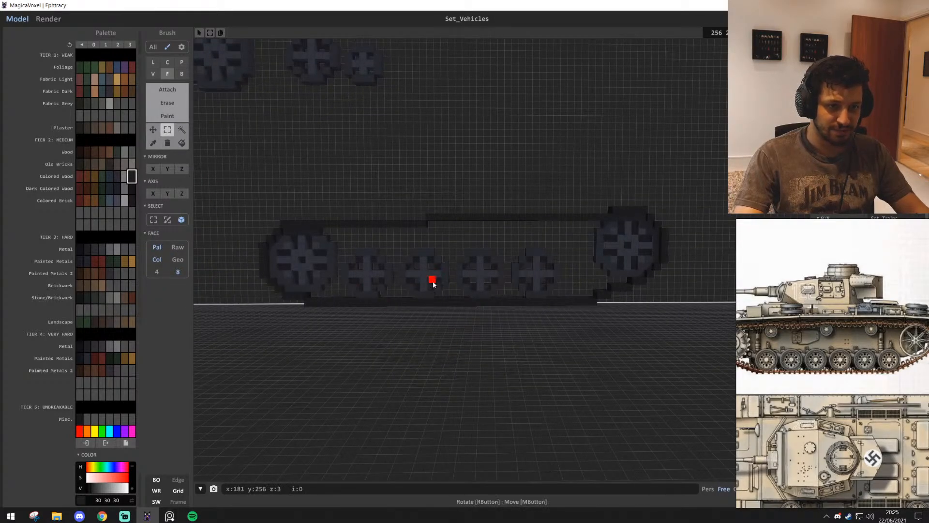
click(181, 129)
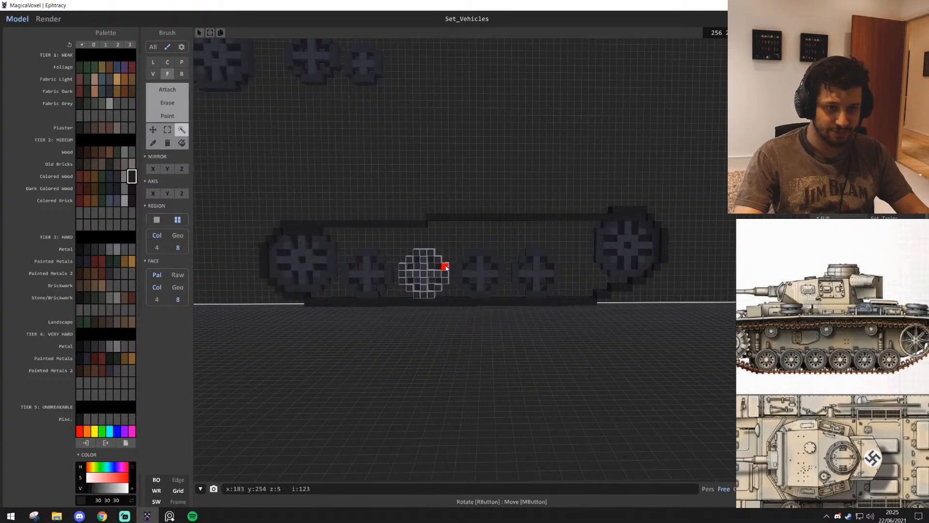
drag(430, 278, 430, 149)
scroll(563, 197, up, 1)
Box-select the track half from the upper run's step through the far end wheel, shift it 3 voxels outward and deselect it
click(167, 130)
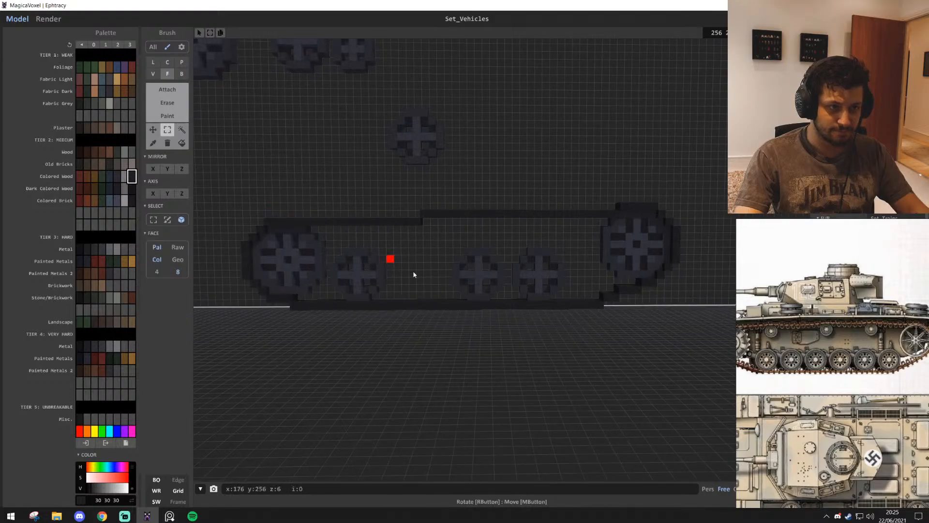
drag(425, 216, 605, 311)
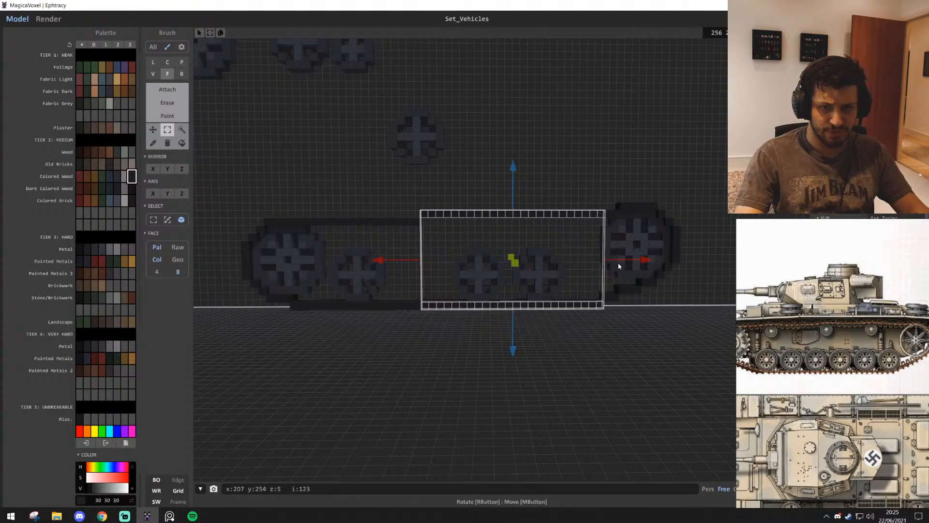
click(618, 266)
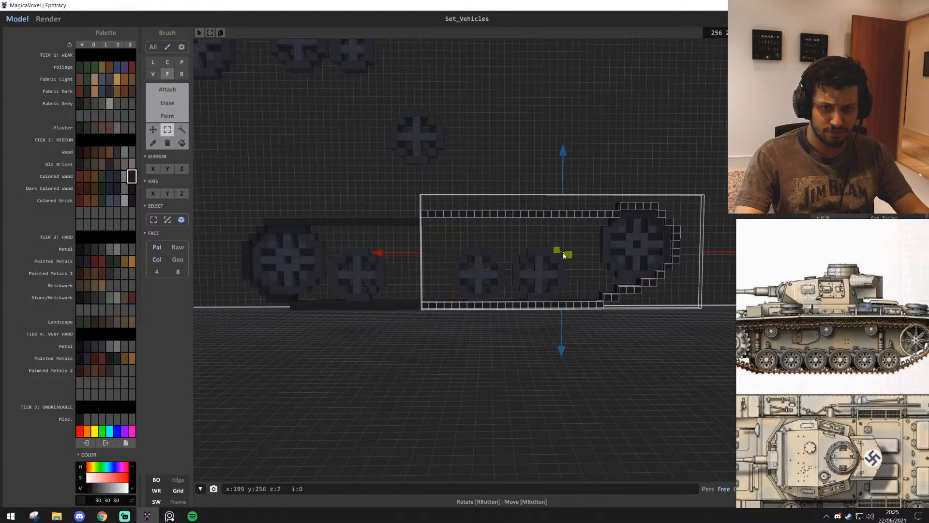
right_drag(563, 255, 611, 243)
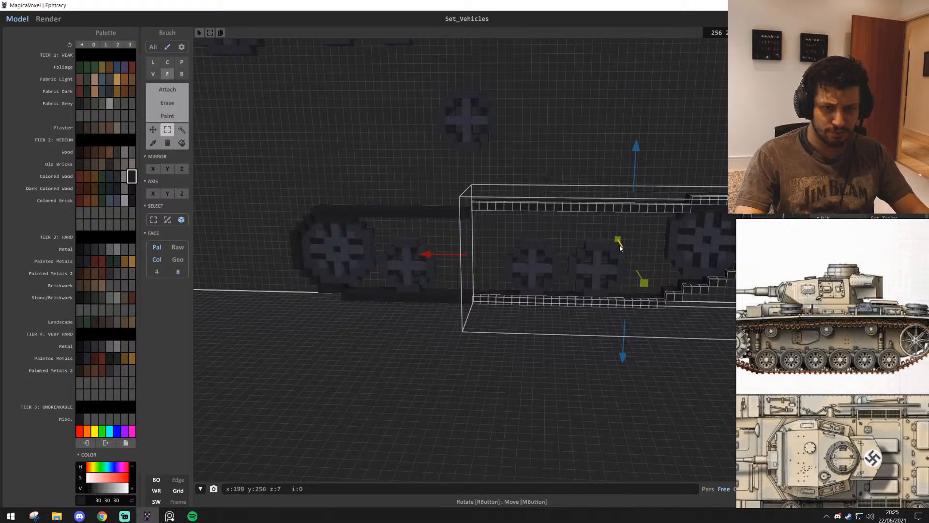
right_drag(612, 284, 546, 294)
drag(500, 260, 519, 257)
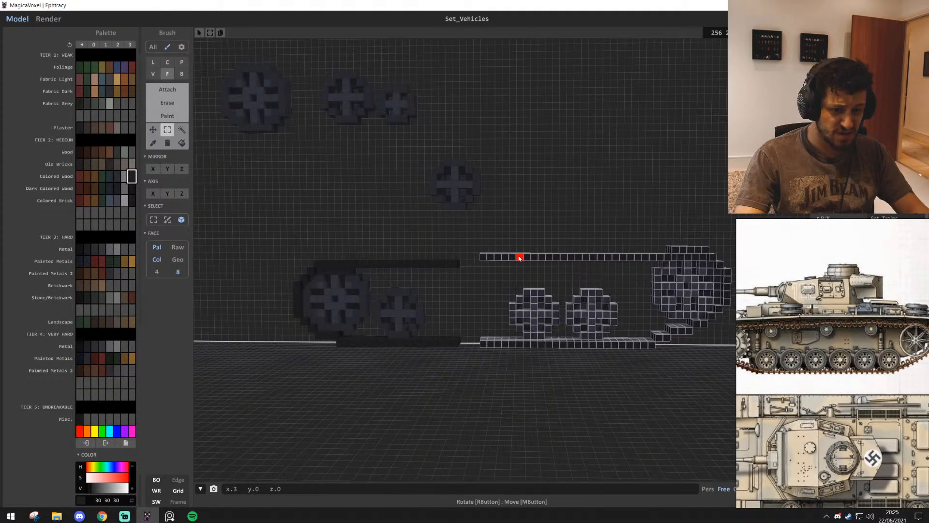
click(554, 220)
Fill the 3-voxel gap in the track's upper run with an attached box matching the thickness of the lower-set half
scroll(550, 247, up, 5)
middle_drag(550, 251, 598, 255)
key(t)
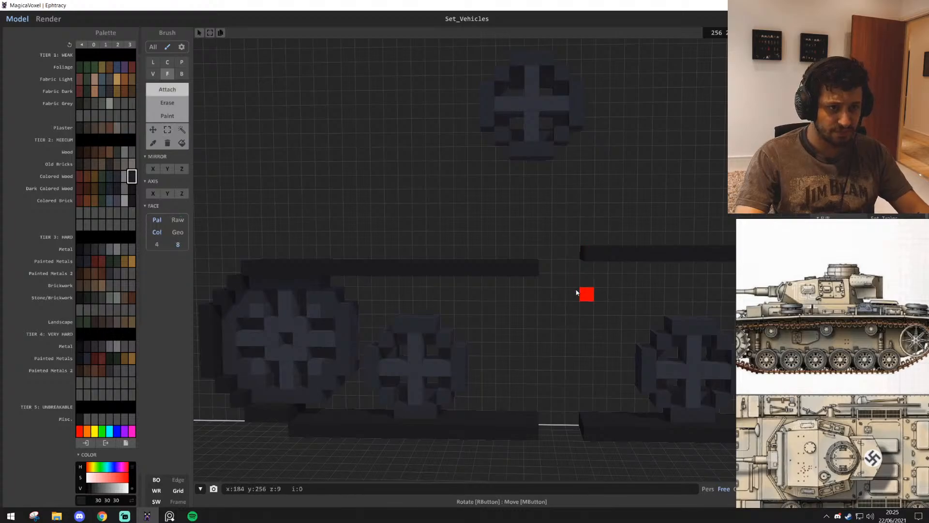
middle_drag(579, 292, 568, 296)
key(b)
scroll(568, 342, up, 3)
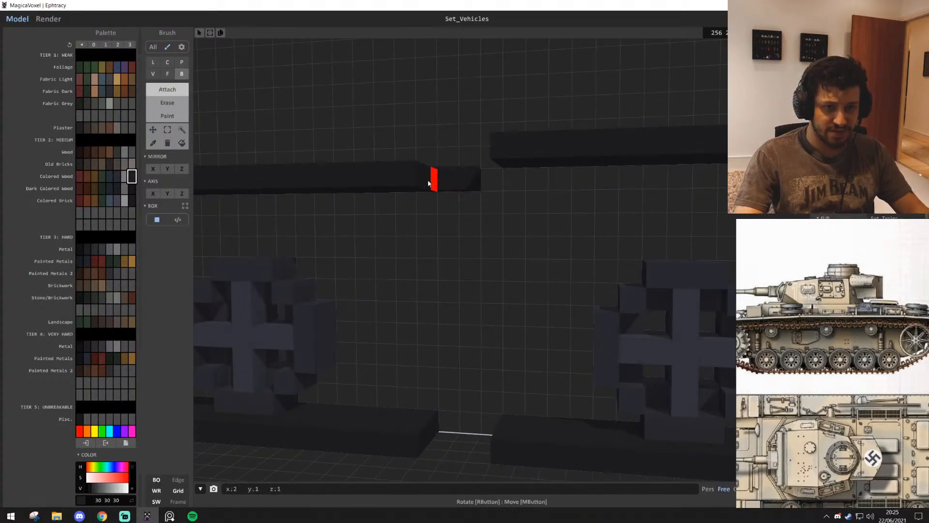
right_drag(506, 420, 500, 343)
middle_drag(441, 140, 496, 332)
scroll(496, 332, up, 2)
middle_drag(560, 318, 495, 293)
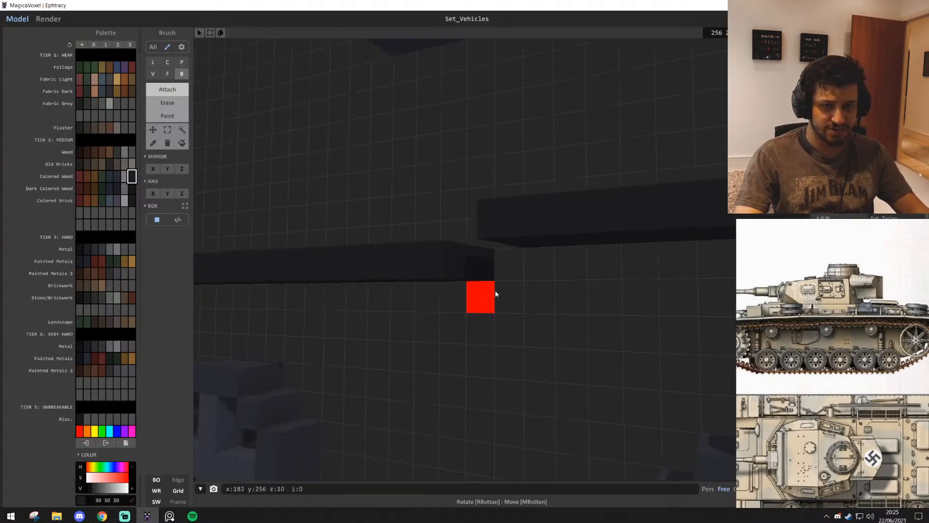
right_drag(455, 259, 493, 302)
Close the gap in the track's bottom run with a 3 × 3 × 1 voxel box
middle_drag(495, 387, 514, 300)
scroll(515, 301, up, 2)
drag(499, 245, 564, 273)
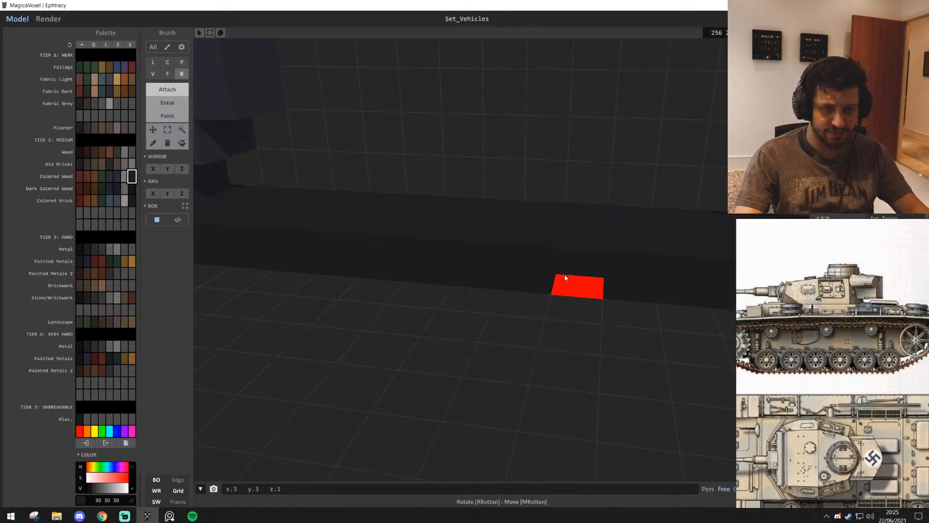
Region-select the spare medium wheel above the track and copy it straight down into the second wheel position
scroll(567, 282, down, 5)
scroll(568, 284, down, 2)
right_drag(568, 283, 222, 92)
click(182, 129)
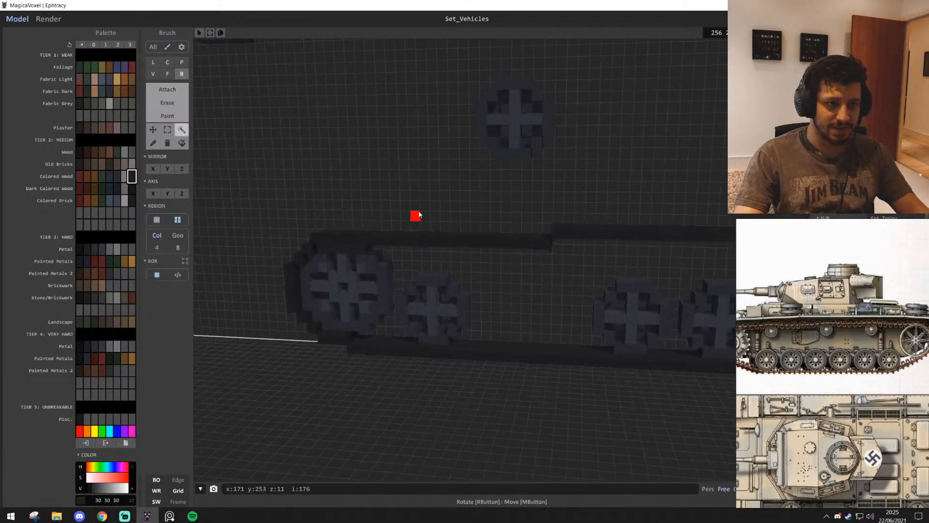
right_drag(420, 216, 425, 198)
scroll(425, 199, down, 2)
ctrl+drag(491, 168, 508, 327)
right_drag(507, 328, 579, 345)
scroll(578, 344, down, 1)
middle_drag(576, 346, 553, 311)
scroll(484, 311, up, 1)
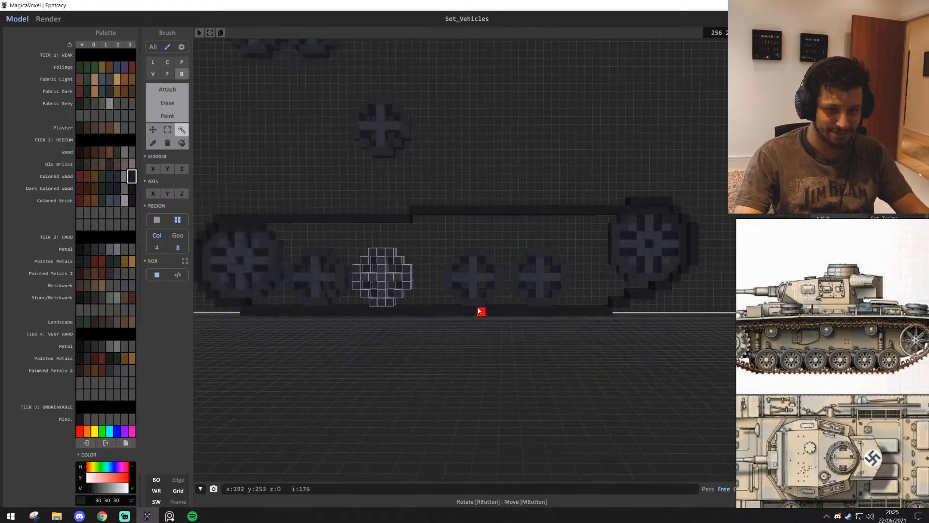
Select the spokes and rim of the third medium wheel and move it 3 voxels towards the second
click(473, 281)
shift+click(479, 289)
scroll(485, 311, up, 2)
middle_drag(484, 312, 508, 319)
scroll(508, 321, up, 4)
drag(524, 296, 470, 306)
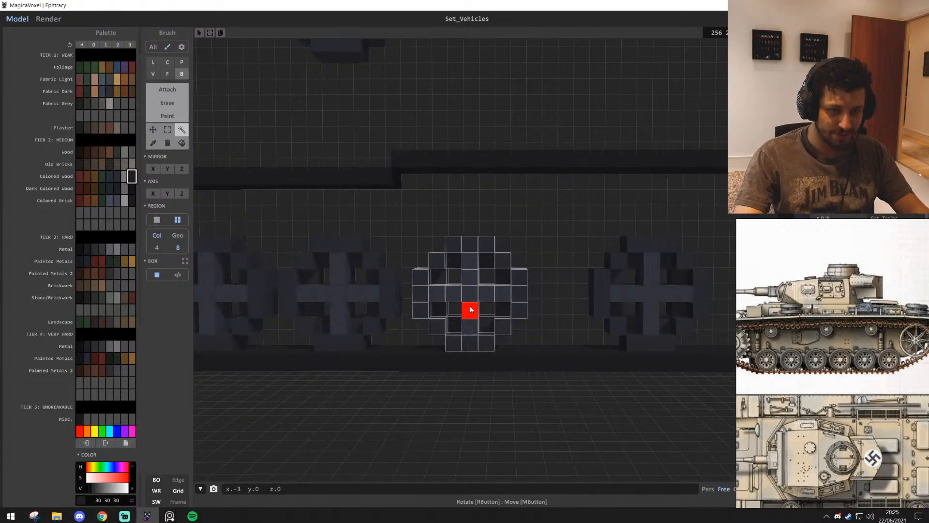
Select the whole fourth medium wheel and move it 3 voxels towards the third to match the spacing
middle_drag(605, 246, 442, 246)
click(487, 279)
shift+click(456, 278)
drag(487, 296, 437, 297)
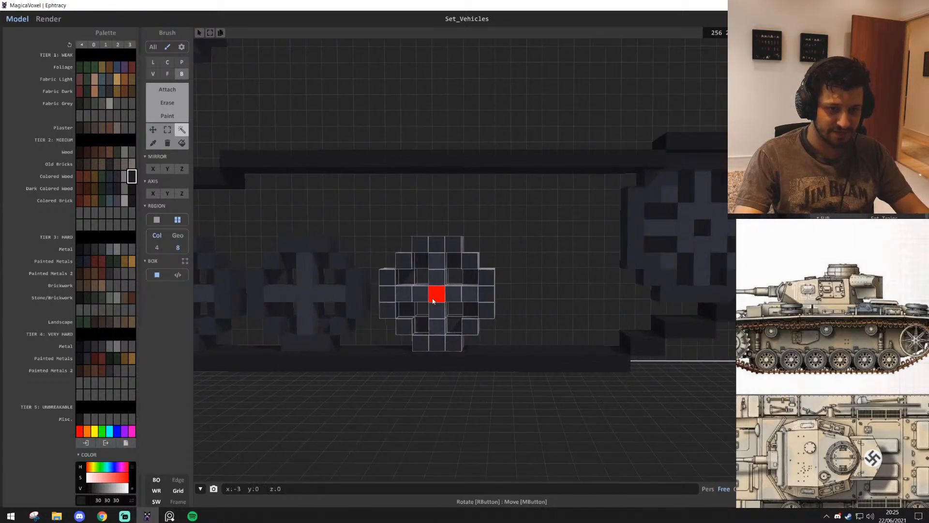
Copy the whole fourth medium wheel into the space before the far large wheel as a fifth medium wheel
click(533, 243)
middle_drag(533, 243, 460, 243)
scroll(460, 243, down, 1)
click(376, 301)
shift+click(422, 290)
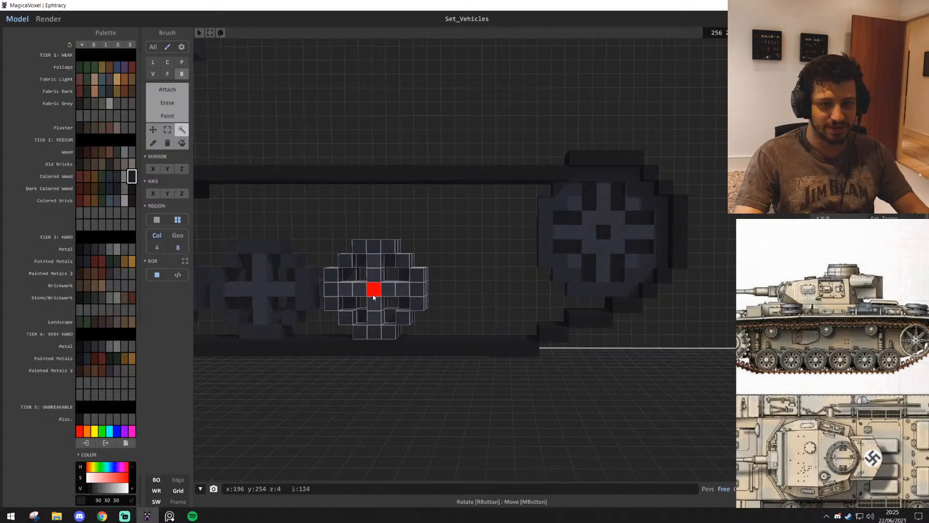
drag(373, 297, 485, 294)
Examine the spacing of the medium wheels along the track and the empty space beneath its upper run
click(462, 130)
scroll(463, 123, down, 5)
middle_drag(463, 122, 559, 224)
scroll(467, 331, up, 4)
middle_drag(466, 331, 513, 377)
scroll(529, 366, down, 2)
scroll(529, 367, up, 5)
scroll(570, 358, down, 2)
middle_drag(570, 370, 736, 359)
scroll(735, 358, down, 2)
middle_drag(556, 230, 557, 279)
Attach an odd-sized Center brush disc of radius 3 in the dark Metal colour on the wall above the upper run
key(t)
scroll(549, 306, up, 1)
scroll(549, 307, up, 2)
middle_drag(646, 310, 554, 387)
scroll(503, 227, up, 2)
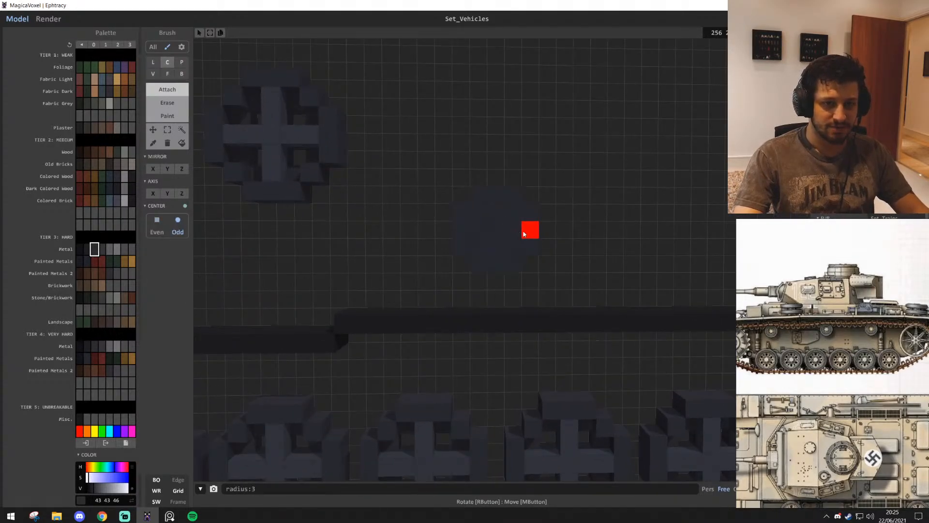
Attach a small 2 × 2 voxel box beside the disc on the back wall
scroll(642, 194, down, 3)
middle_drag(647, 205, 571, 209)
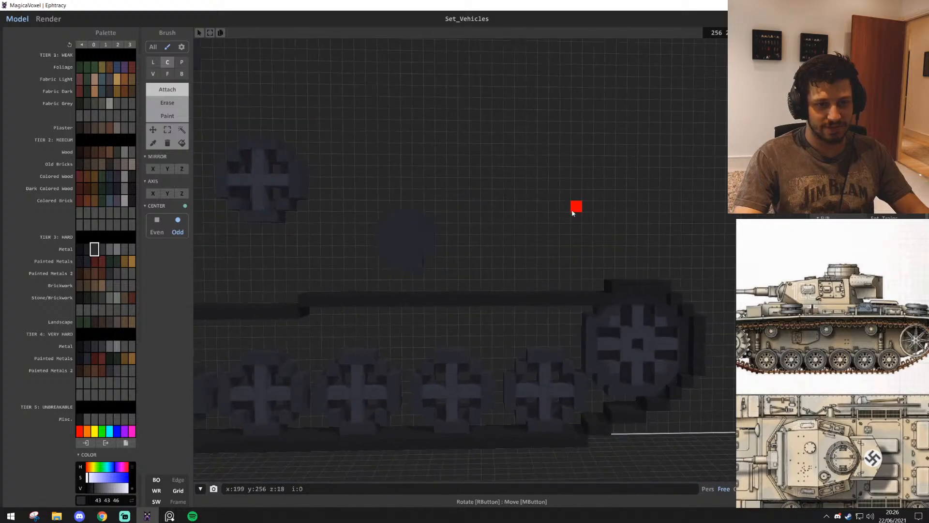
middle_drag(441, 341, 437, 297)
middle_drag(451, 239, 460, 237)
key(b)
scroll(484, 254, up, 2)
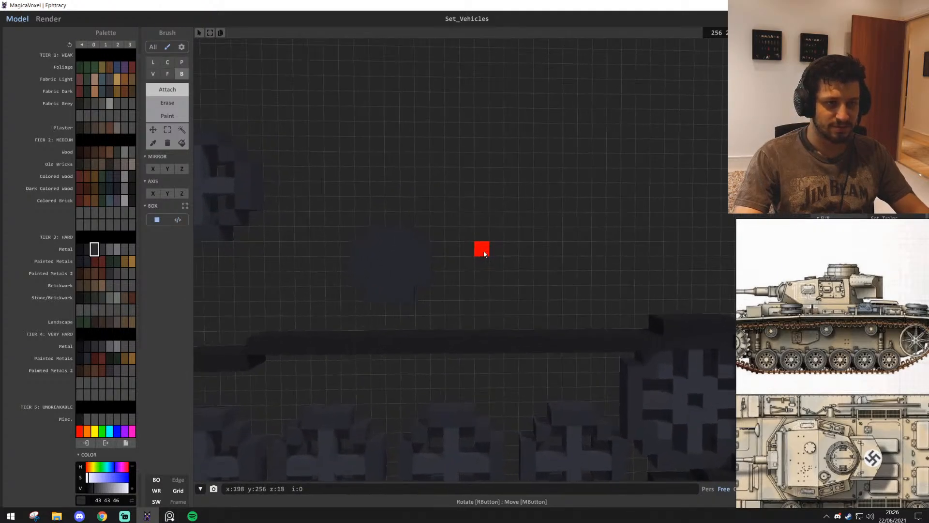
scroll(536, 275, down, 1)
scroll(525, 275, up, 4)
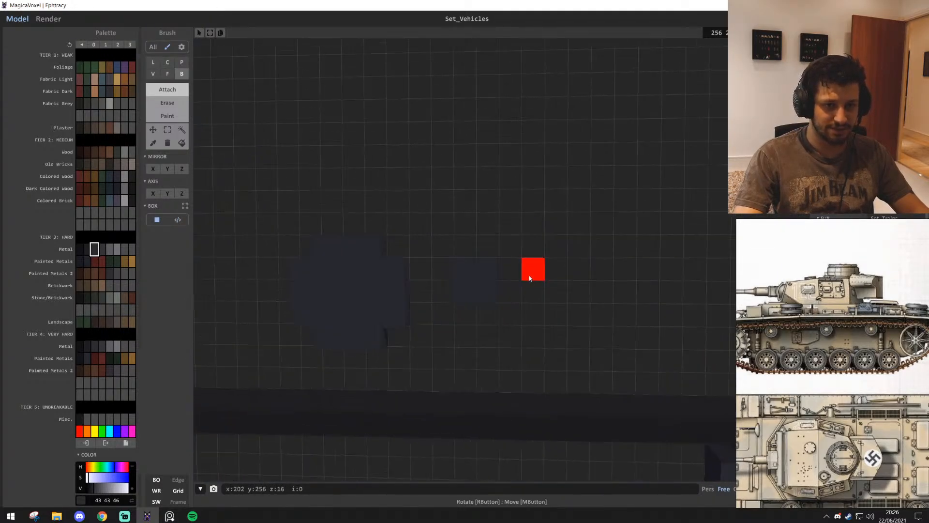
Try an even-sized Center brush disc of radius 2 beside the larger disc
key(c)
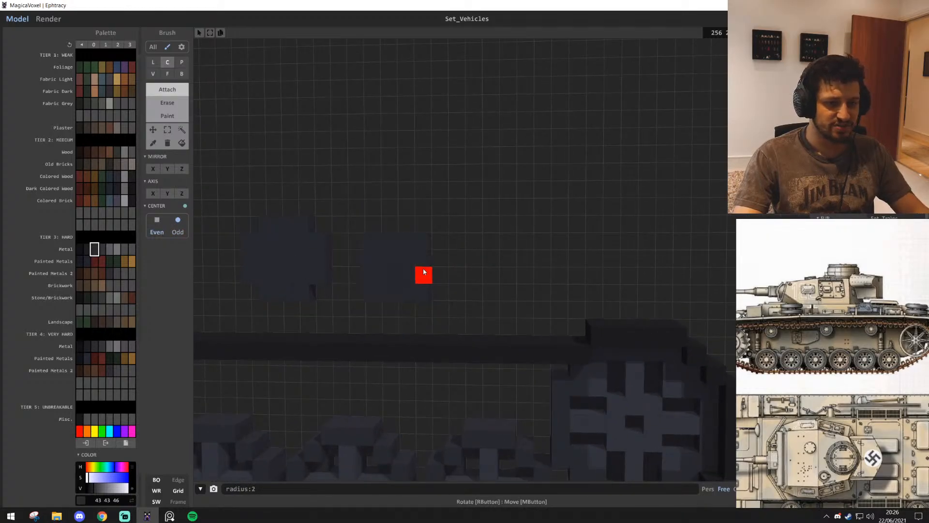
scroll(539, 260, down, 2)
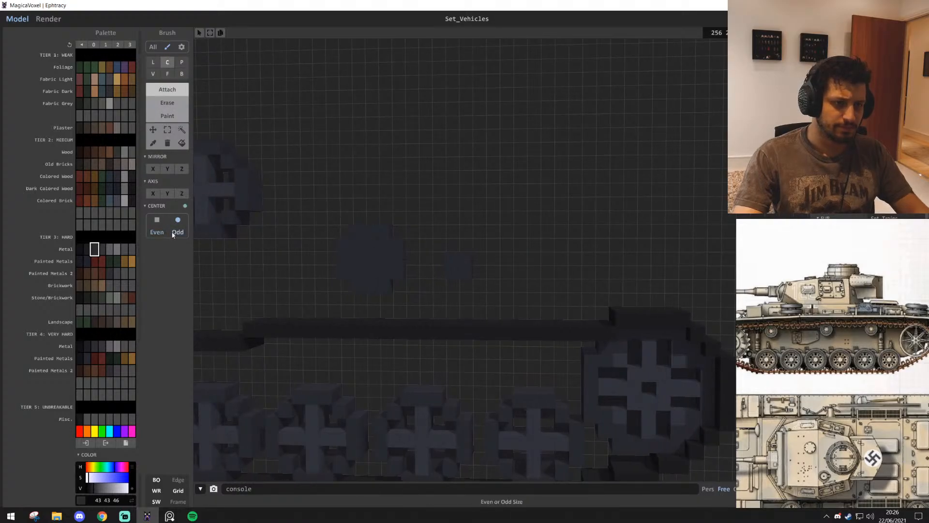
scroll(500, 291, up, 3)
scroll(508, 292, down, 5)
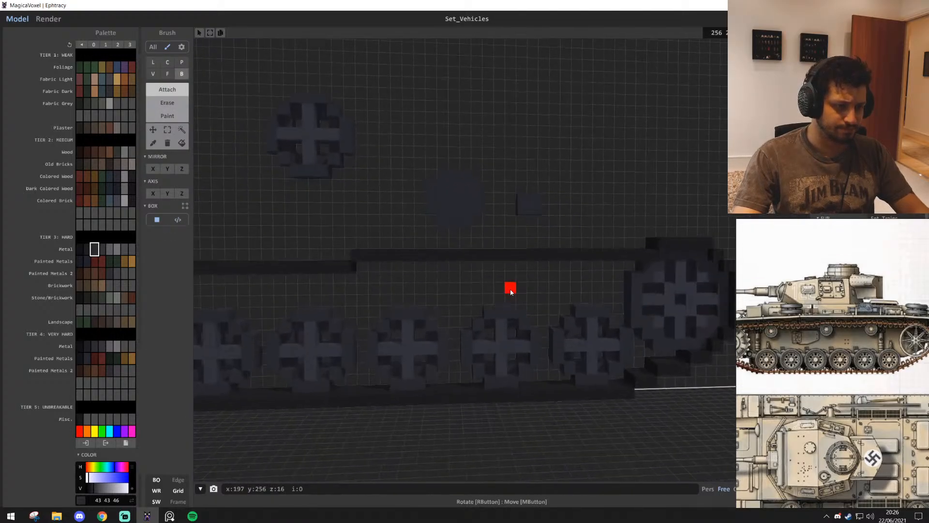
right_drag(510, 293, 498, 295)
scroll(498, 295, up, 2)
Region-select the 2 × 2 block and move it directly beneath the upper run, between the fourth and fifth medium wheels
click(182, 130)
scroll(450, 270, down, 7)
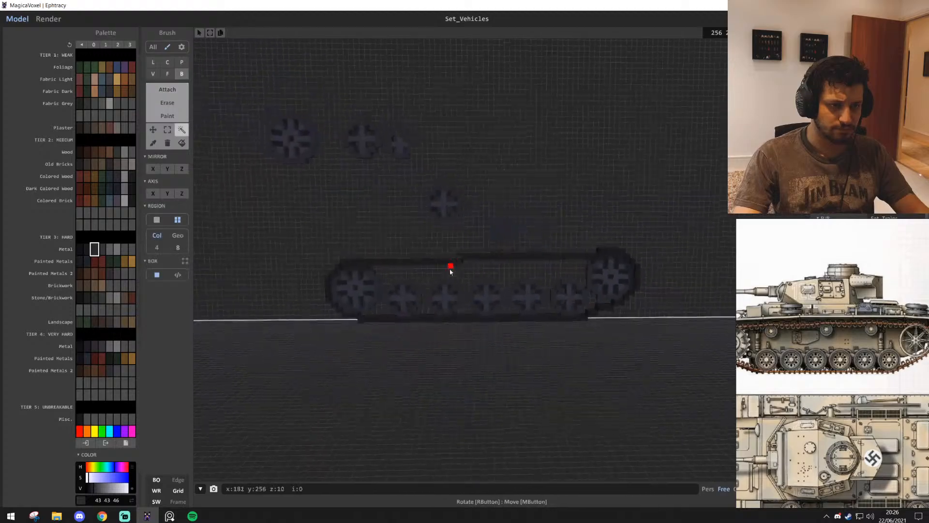
mouse_move(450, 270)
right_down()
mouse_move(441, 287)
mouse_move(449, 282)
right_up()
scroll(581, 337, up, 8)
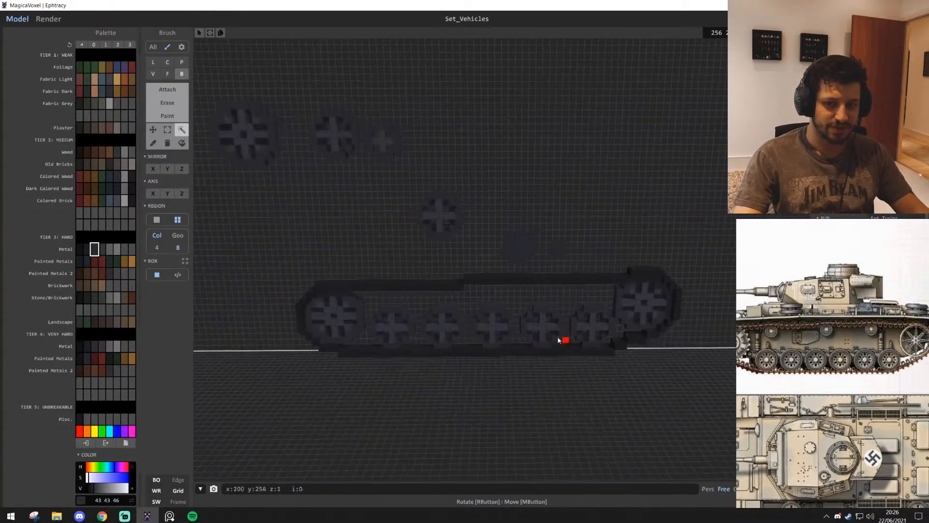
mouse_move(527, 354)
right_down()
mouse_move(483, 361)
mouse_move(438, 348)
mouse_move(525, 345)
right_up()
scroll(486, 350, up, 3)
key(s)
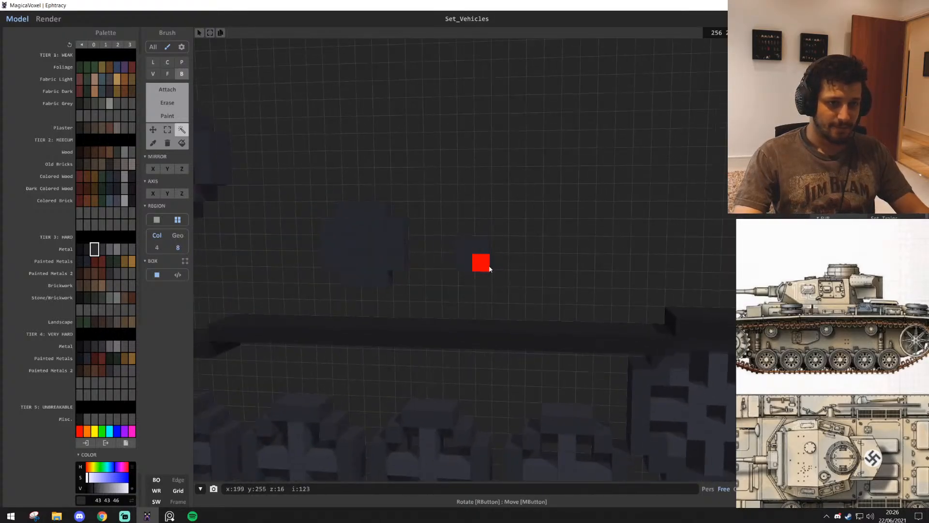
drag(474, 258, 479, 364)
scroll(489, 365, up, 4)
right_drag(494, 365, 544, 374)
scroll(544, 374, down, 3)
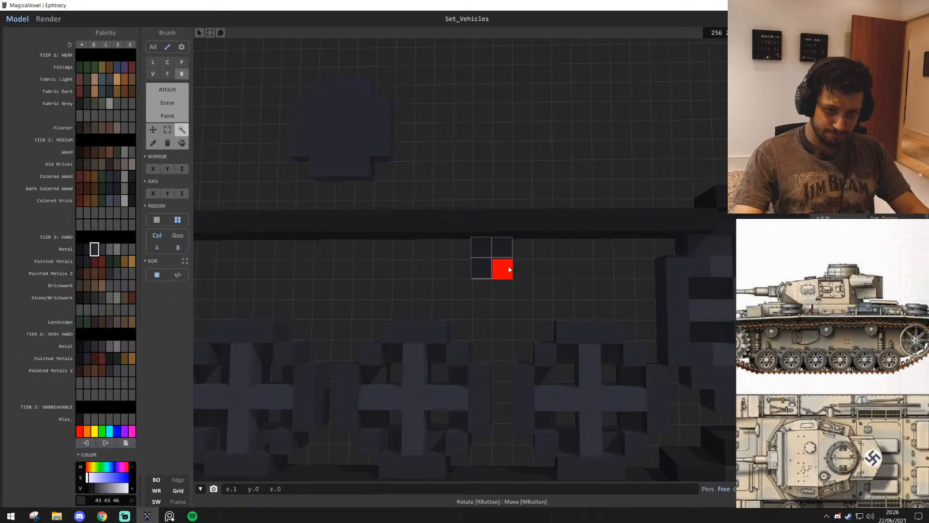
Copy the 2 × 2 block along the underside of the upper run to between the third and fourth medium wheels
key(s)
key(a)
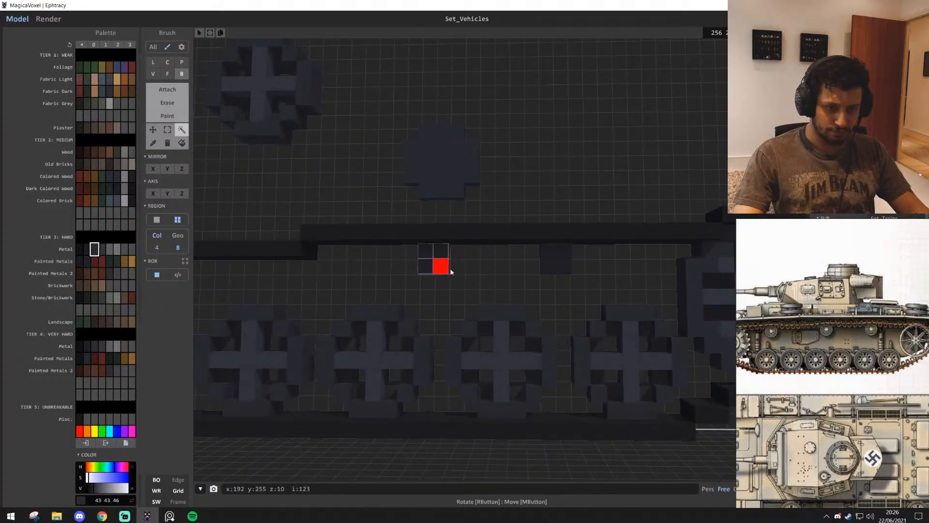
key(a)
key(s)
key(w)
right_drag(547, 299, 550, 313)
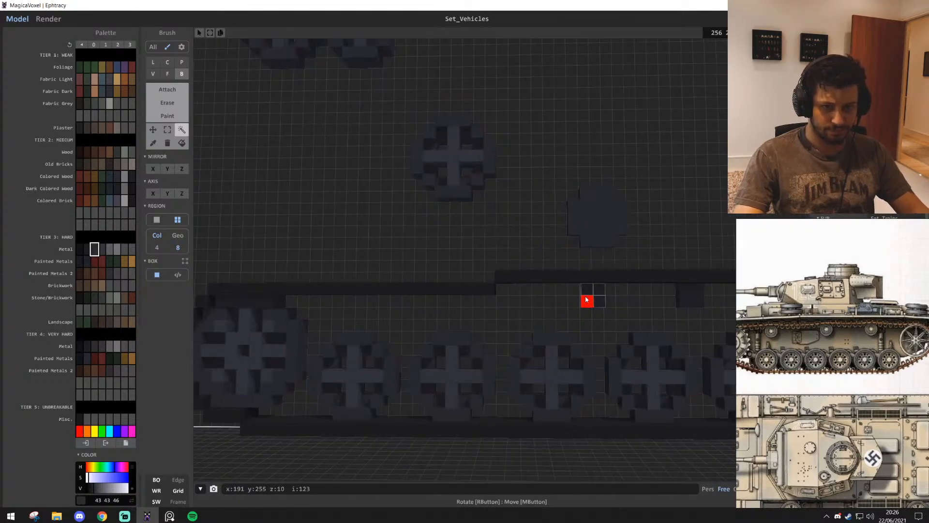
Respace the block copies, placing one beneath the upper run's step and another 13 voxels further along, above the first medium wheel
key(s)
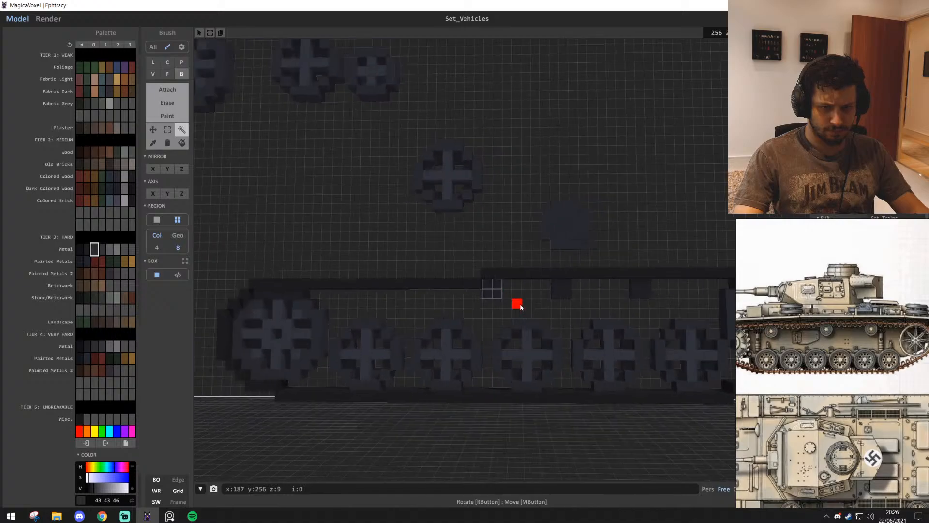
key(d)
key(w)
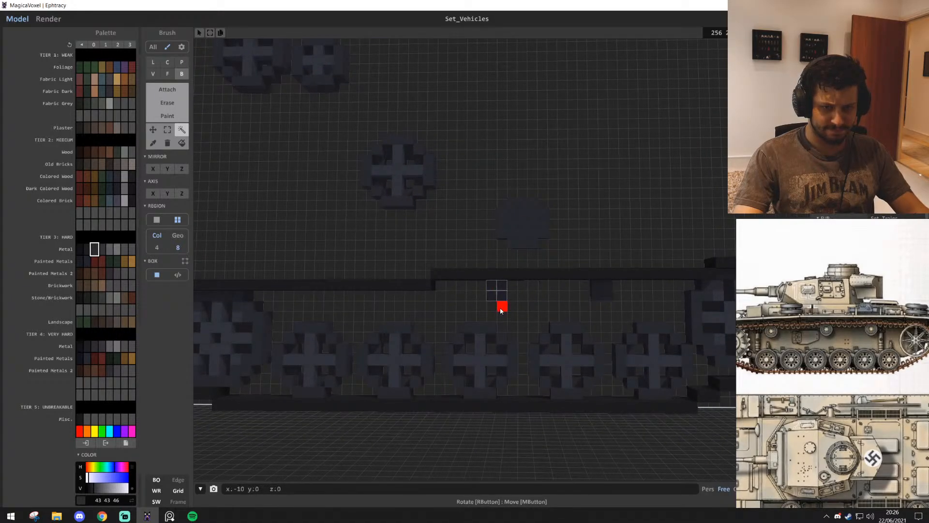
key(a)
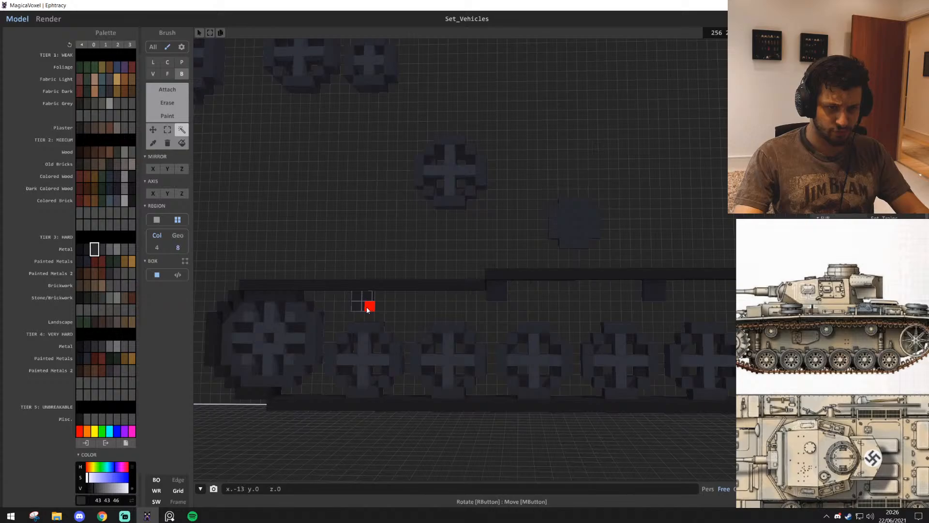
key(s)
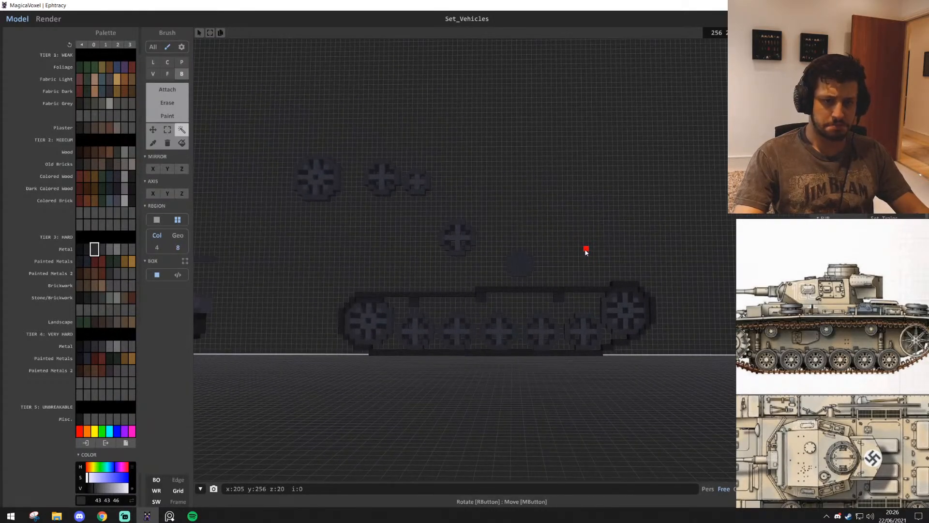
Adjust the block beneath the upper run's step and add a fourth block midway between it and the one nearest the far large wheel
key(w)
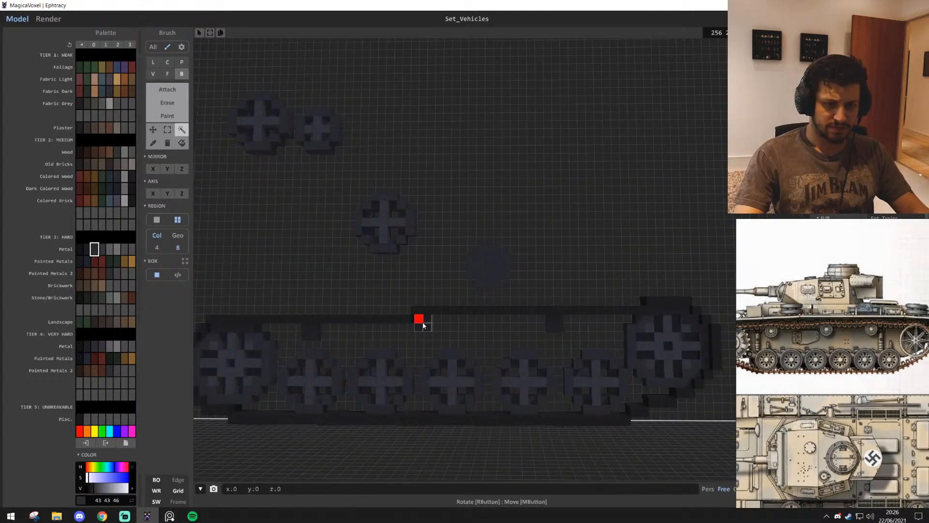
key(s)
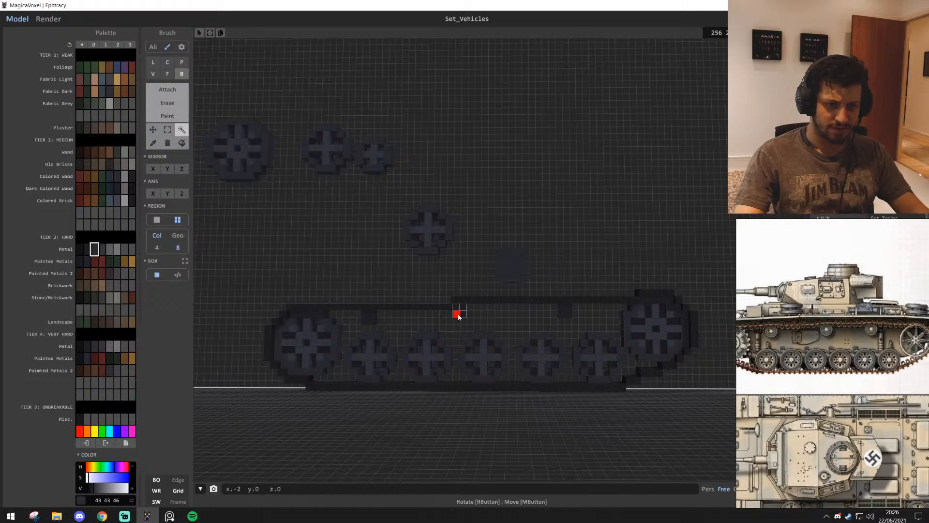
middle_drag(558, 321, 537, 300)
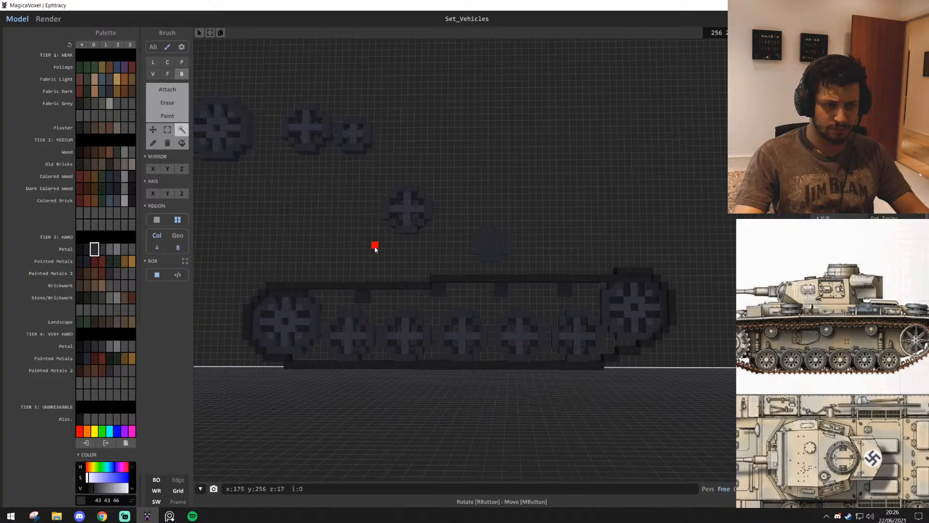
Delete the leftover disc and the spare medium wheel from the wall above the track
key(s)
mouse_move(513, 355)
right_down()
mouse_move(520, 360)
mouse_move(511, 369)
right_up()
key(w)
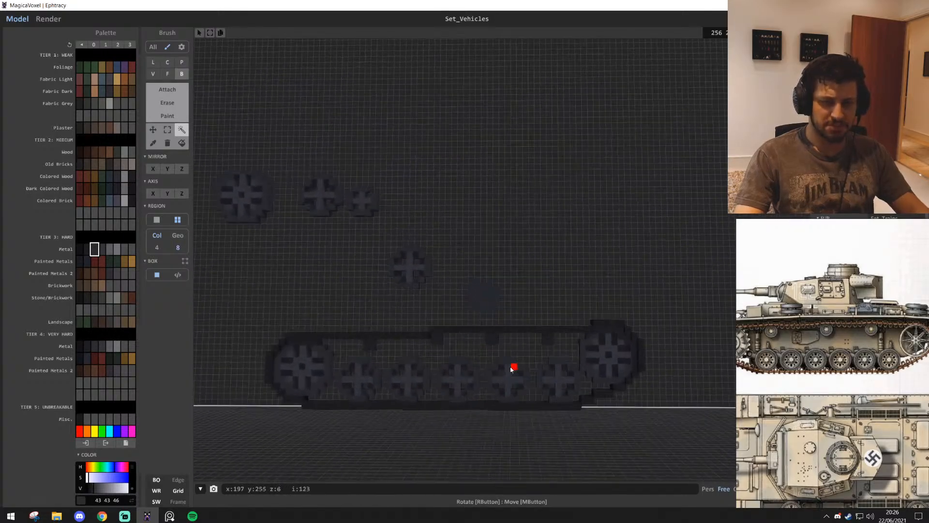
key(w)
click(483, 313)
key(Delete)
click(417, 277)
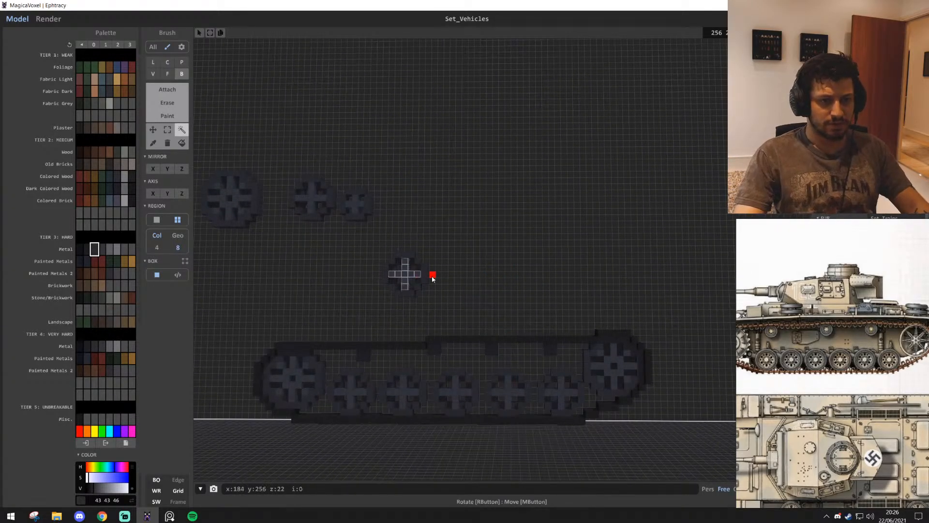
key(Delete)
key(w)
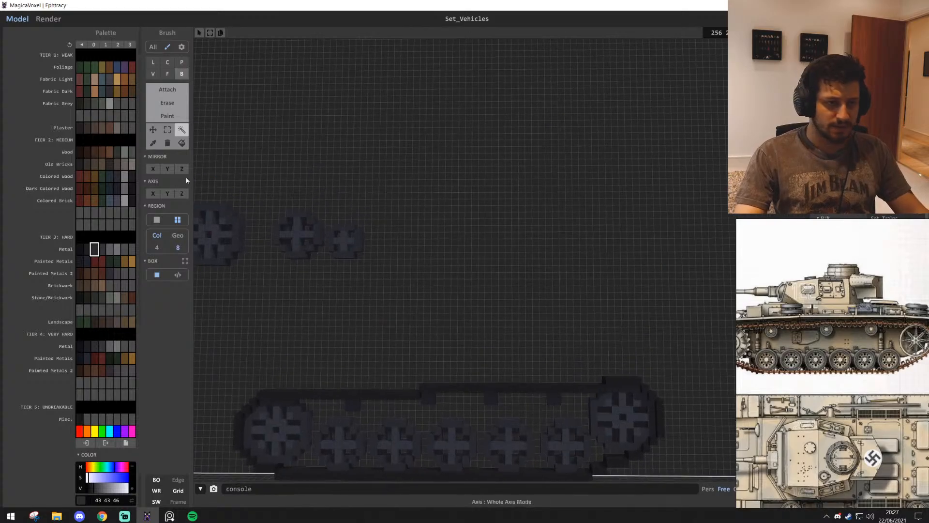
Set region selection to geometry connectivity and select the entire track with all its wheels
right_drag(601, 370, 554, 405)
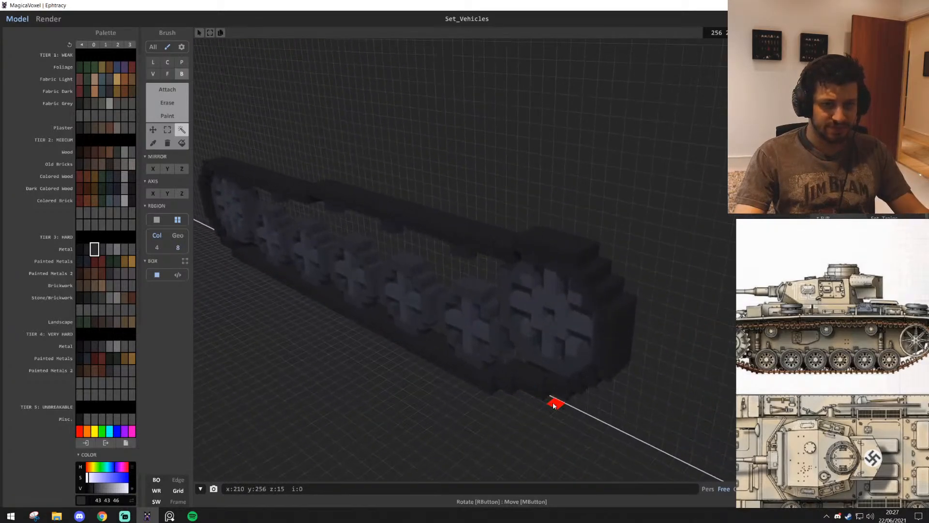
click(545, 428)
key(s)
click(179, 237)
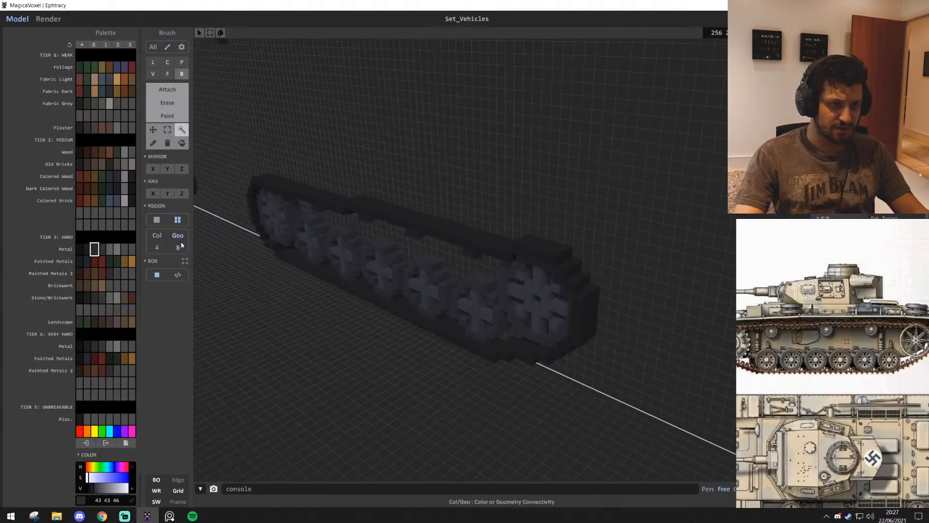
click(452, 239)
key(s)
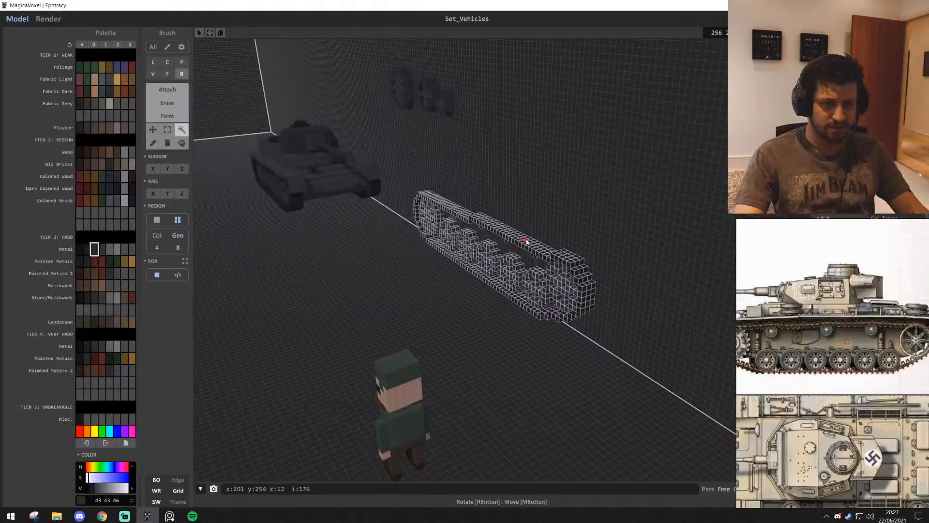
Duplicate the selected track out onto the floor in front of the wall, and flip the wall track along Y
drag(527, 242, 497, 251)
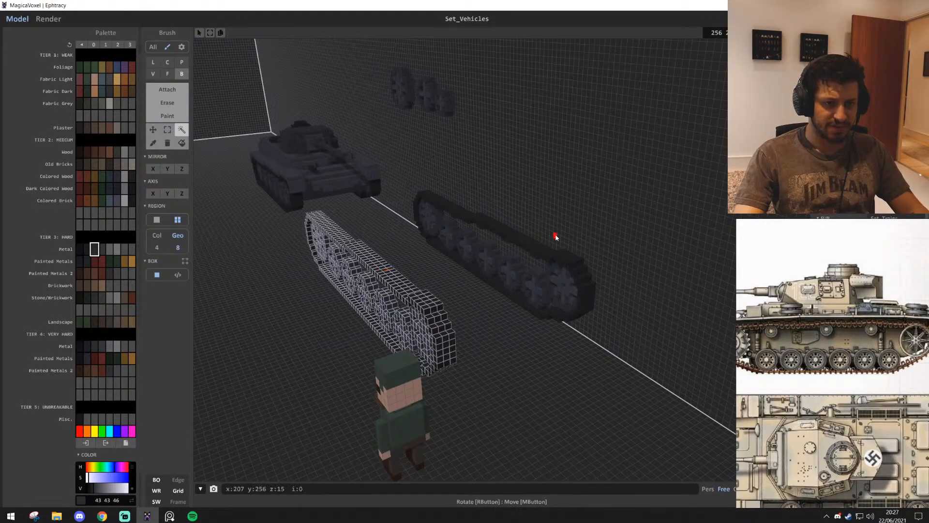
click(542, 247)
right_drag(819, 222, 817, 240)
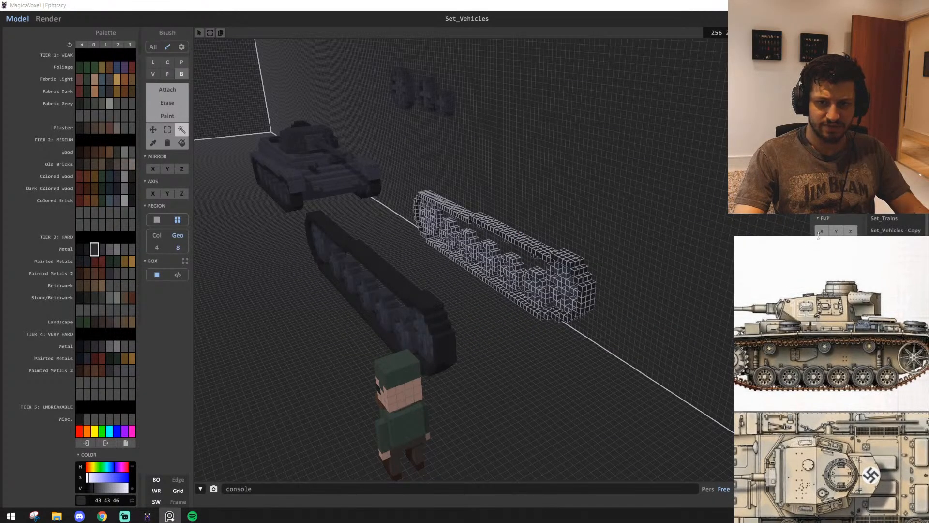
click(834, 229)
click(826, 234)
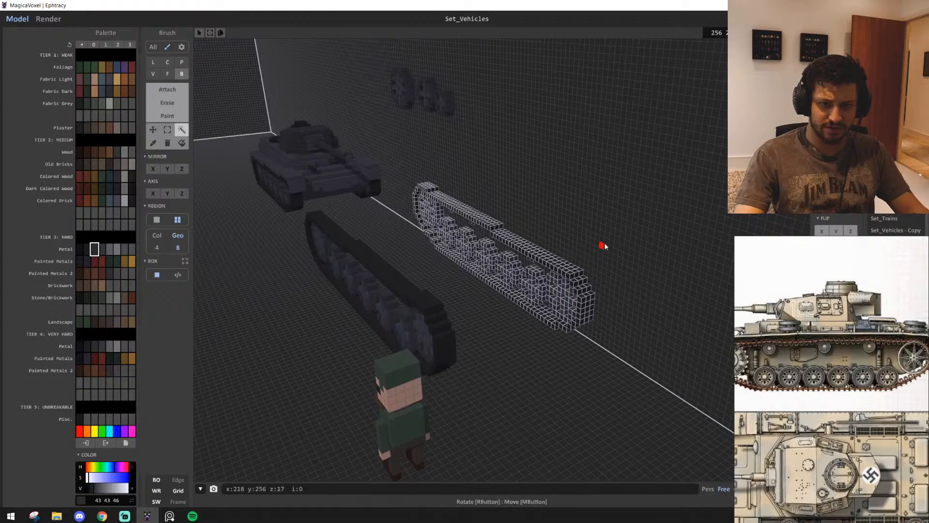
key(ctrl+z)
click(838, 235)
Select the front track and examine it and the gap to the wall track from several angles
right_drag(706, 286, 408, 268)
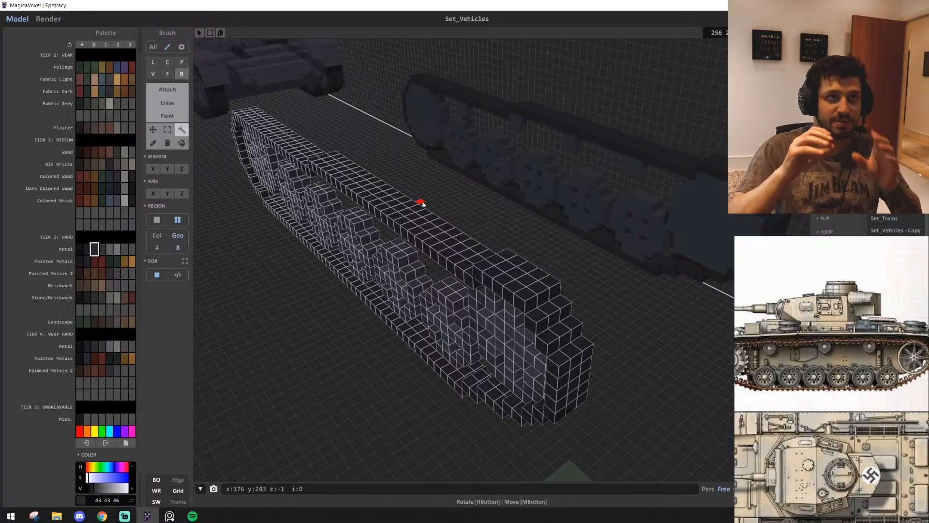
key(d)
mouse_move(418, 201)
right_down()
mouse_move(394, 207)
mouse_move(405, 208)
right_up()
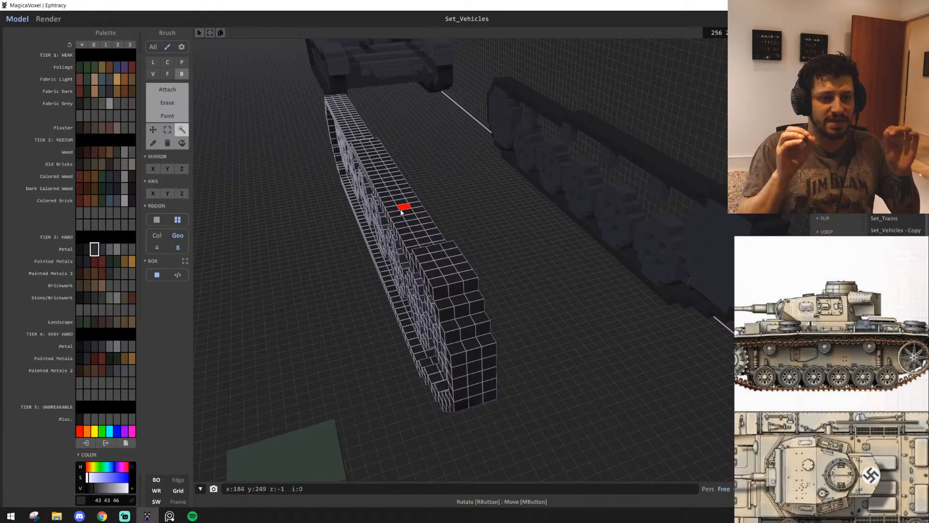
key(w)
key(s)
right_drag(504, 233, 600, 291)
key(w)
key(s)
key(w)
key(s)
key(w)
key(s)
key(a)
key(e)
key(a)
key(w)
key(s)
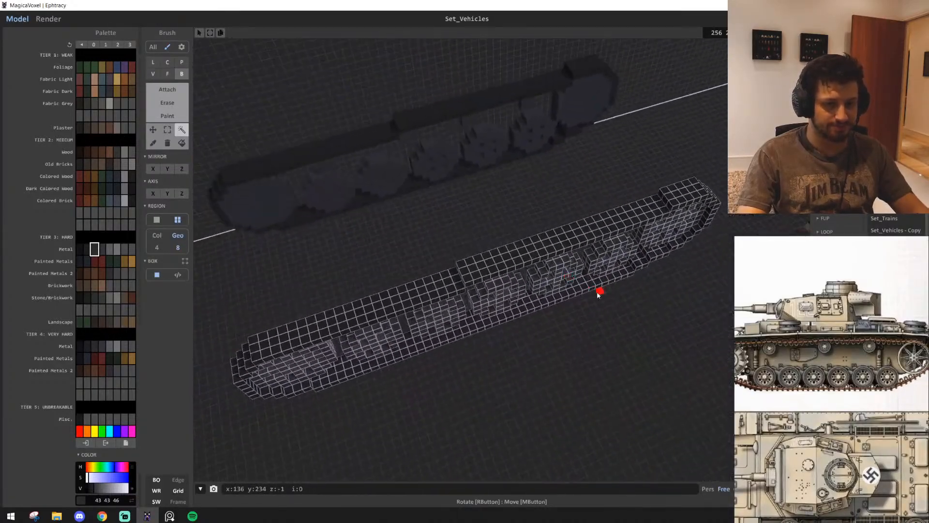
Move the front track farther out from the wall track to widen the gap, and deselect it
drag(525, 256, 555, 286)
key(w)
right_drag(555, 287, 395, 210)
key(s)
key(d)
key(w)
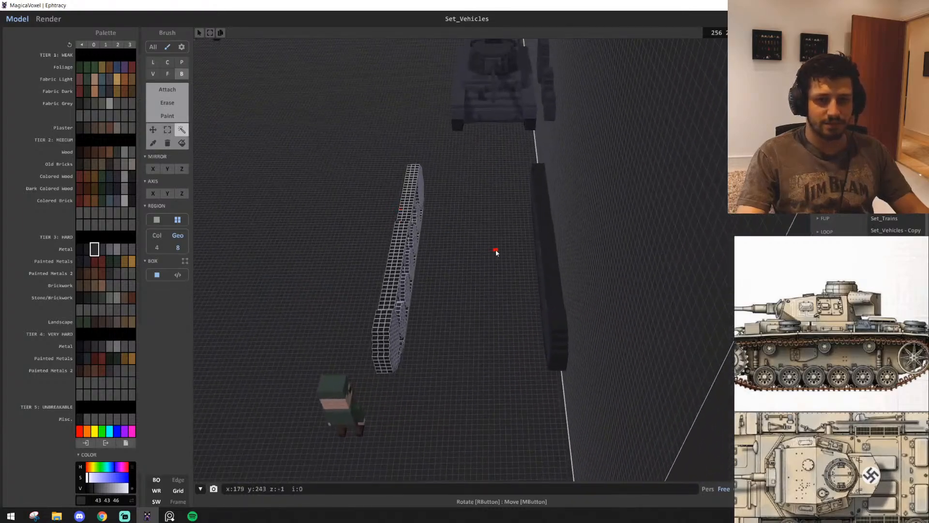
click(495, 251)
Look through the tank images on the reference board for views of the hull from above
scroll(823, 348, down, 6)
middle_drag(813, 356, 925, 401)
scroll(839, 365, down, 3)
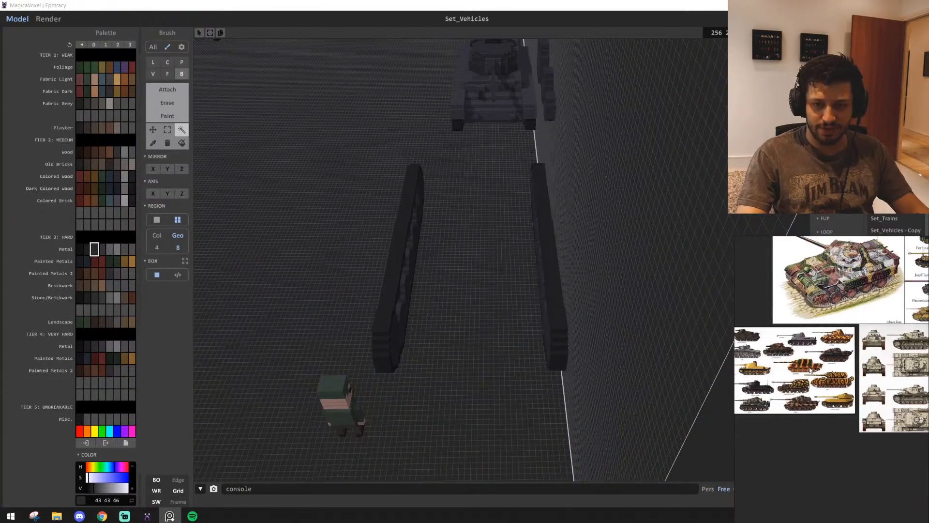
middle_drag(839, 365, 852, 342)
scroll(842, 329, up, 1)
scroll(902, 309, down, 1)
middle_drag(903, 308, 863, 363)
scroll(863, 363, down, 3)
middle_drag(896, 337, 769, 367)
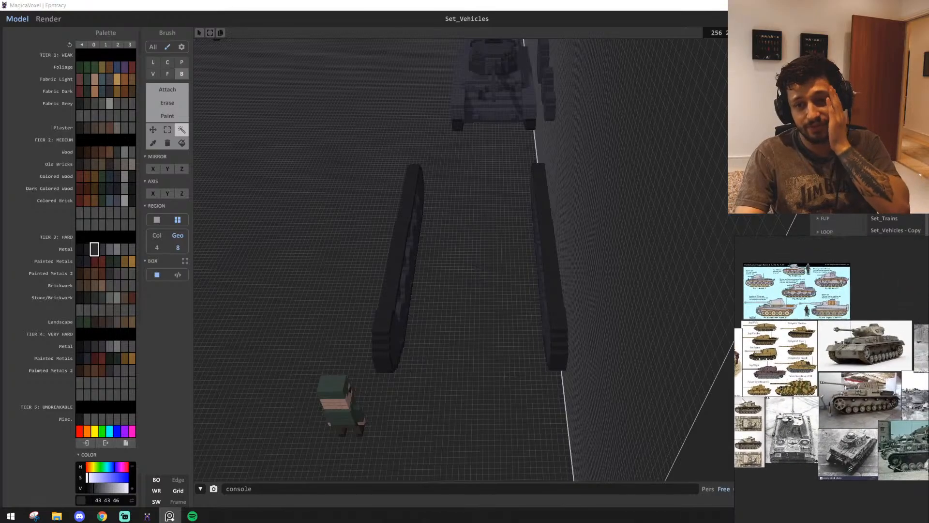
middle_drag(851, 349, 888, 333)
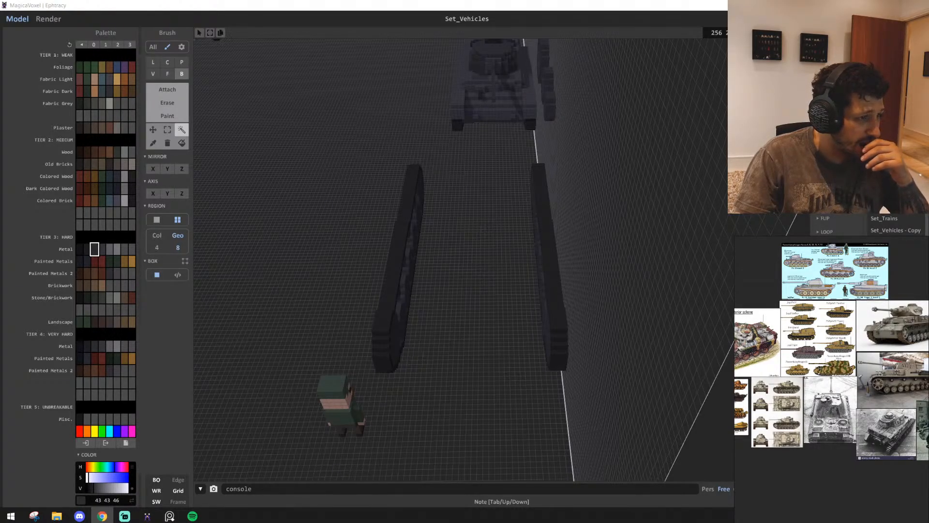
Paste the sheet of top-view tank line drawings below the images on the reference board and enlarge it
scroll(808, 422, down, 5)
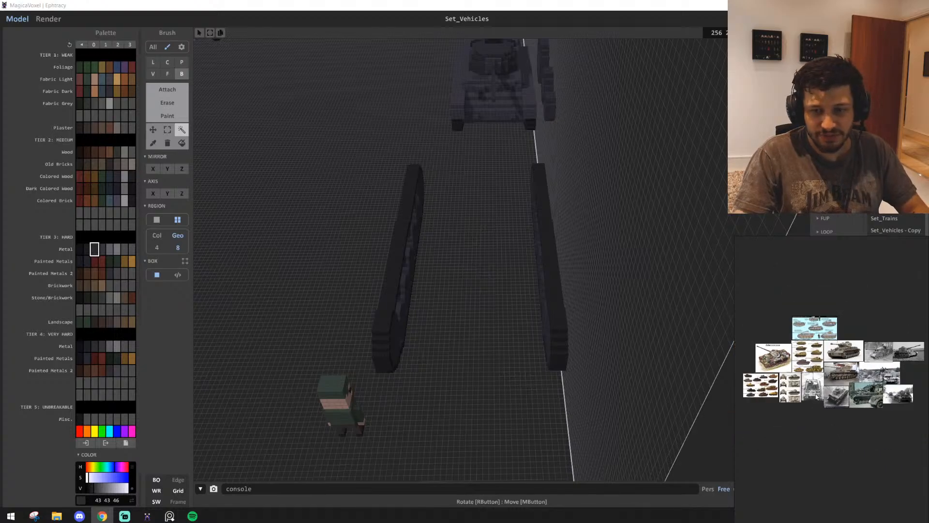
middle_drag(845, 469, 813, 379)
scroll(799, 339, up, 8)
key(ctrl+v)
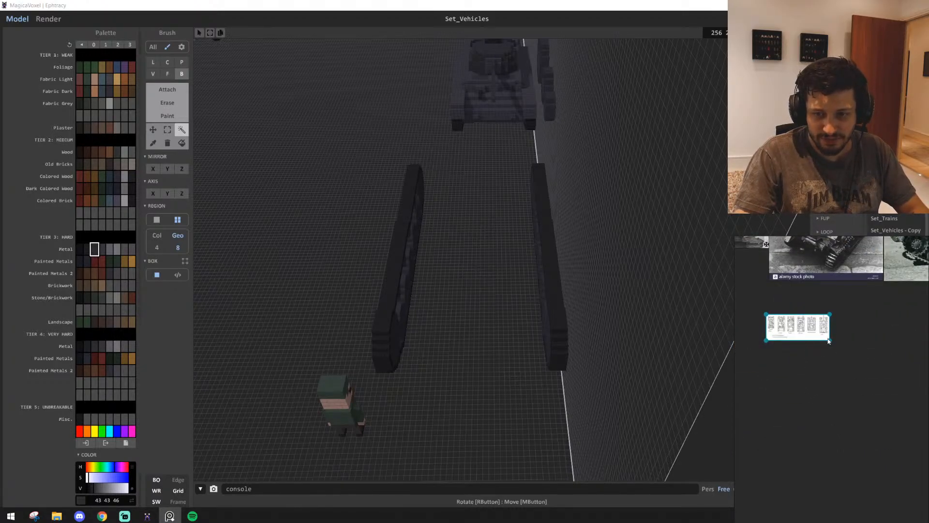
drag(829, 341, 926, 398)
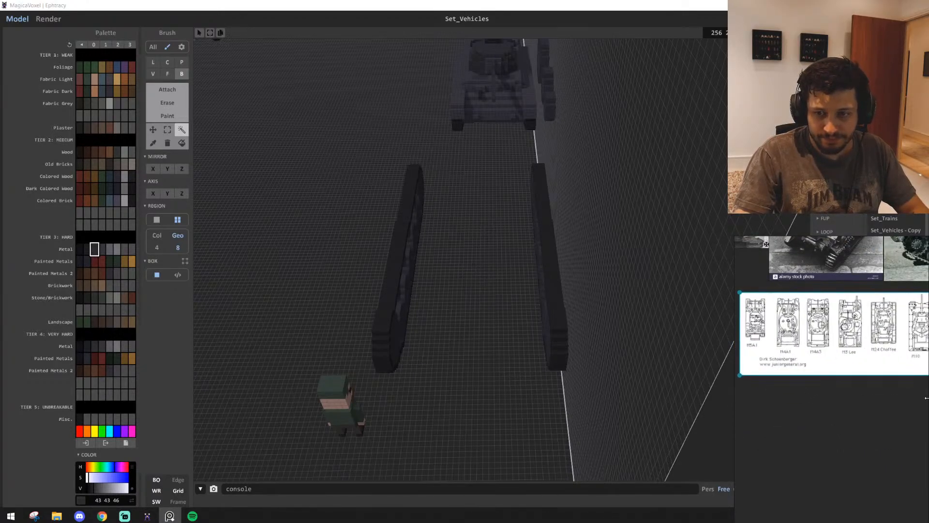
click(881, 399)
Examine the top-view line drawings, from the M5A1 to the M24 Chaffee, for hull and track proportions
scroll(804, 366, up, 8)
middle_drag(805, 366, 895, 436)
scroll(897, 431, down, 4)
middle_drag(853, 414, 799, 410)
middle_drag(861, 393, 729, 403)
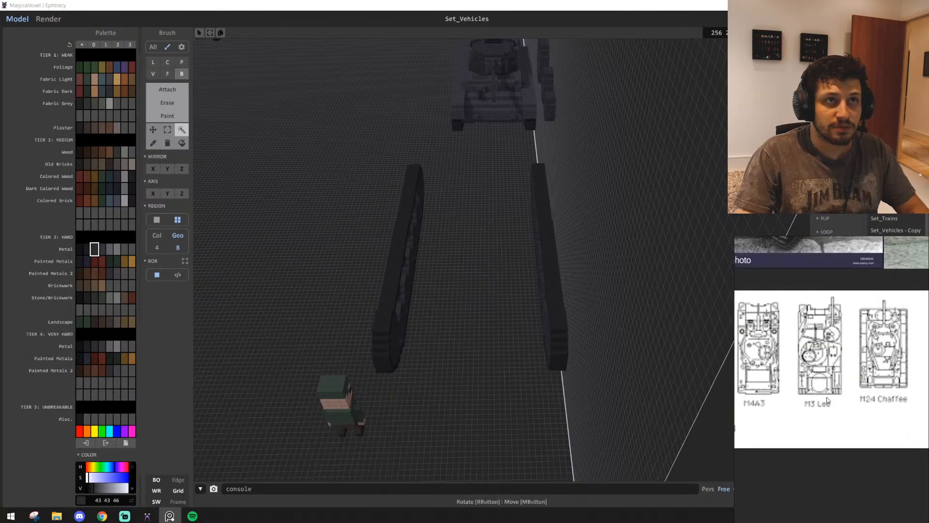
middle_drag(834, 399, 903, 404)
mouse_move(790, 416)
middle_down()
mouse_move(806, 415)
mouse_move(786, 411)
middle_up()
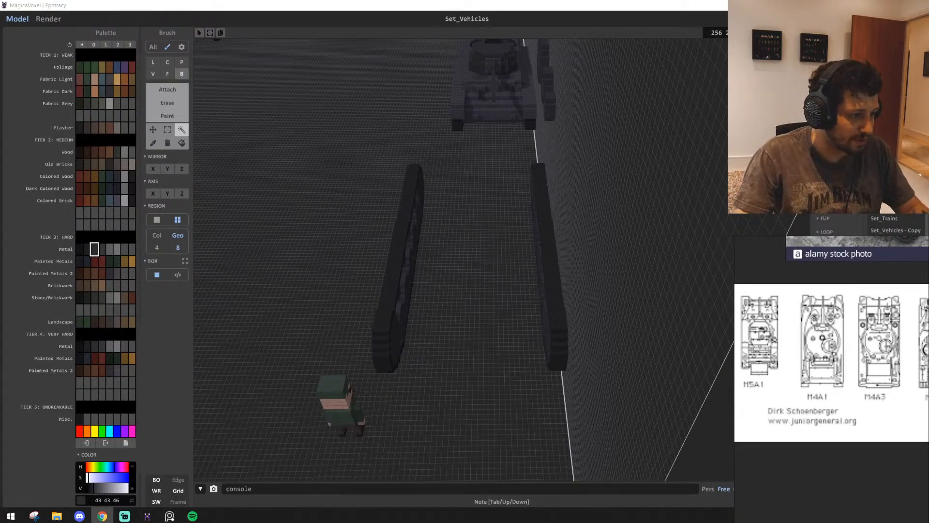
Replace the line-drawing sheet on the reference board with the pasted sheet of German tank top views
scroll(785, 334, down, 5)
mouse_move(785, 332)
middle_down()
mouse_move(829, 340)
mouse_move(817, 371)
mouse_move(795, 381)
middle_up()
key(Delete)
key(ctrl+v)
scroll(785, 342, up, 5)
scroll(815, 372, up, 2)
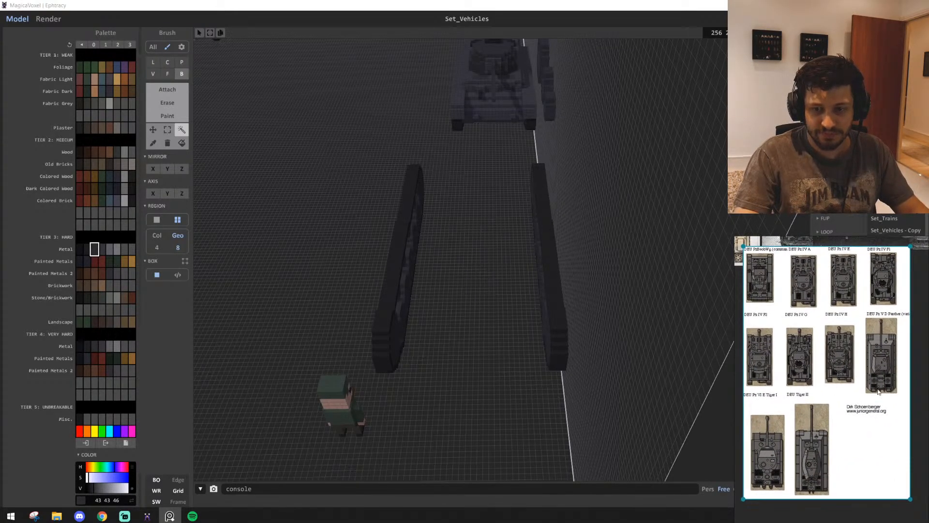
click(921, 363)
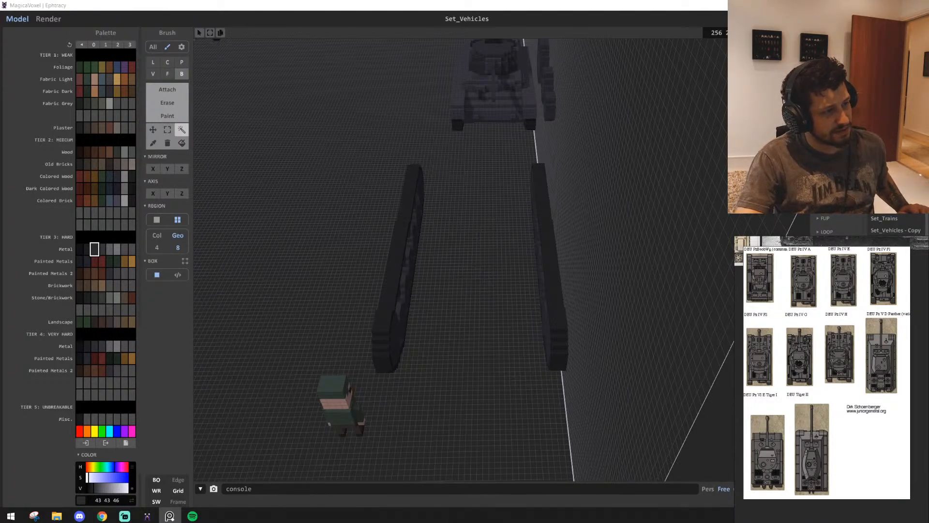
Compare the two voxel tracks and the gap between them with the German tank top views
key(alt+Tab)
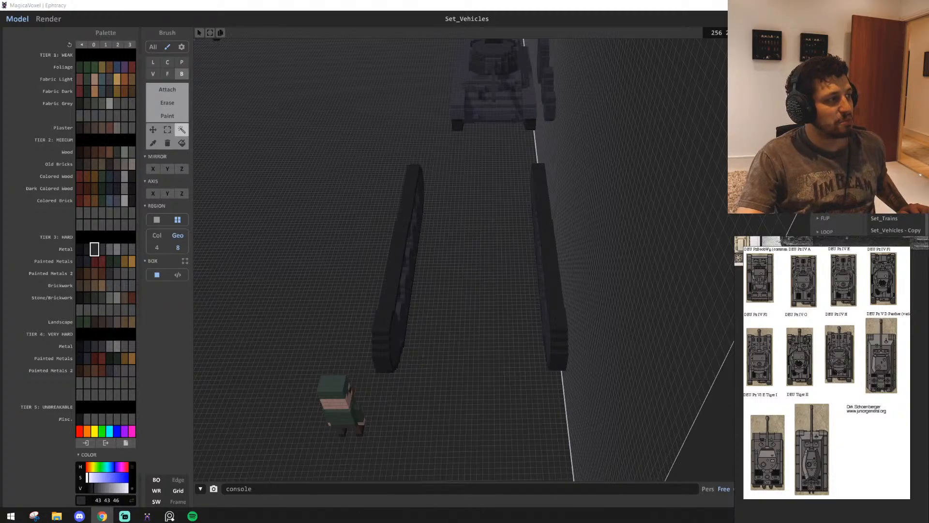
scroll(525, 433, up, 6)
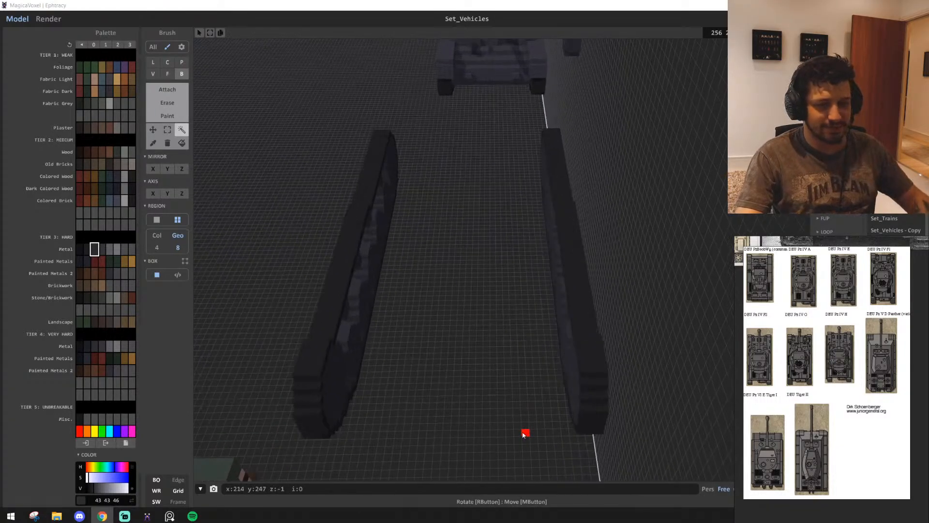
scroll(458, 359, down, 2)
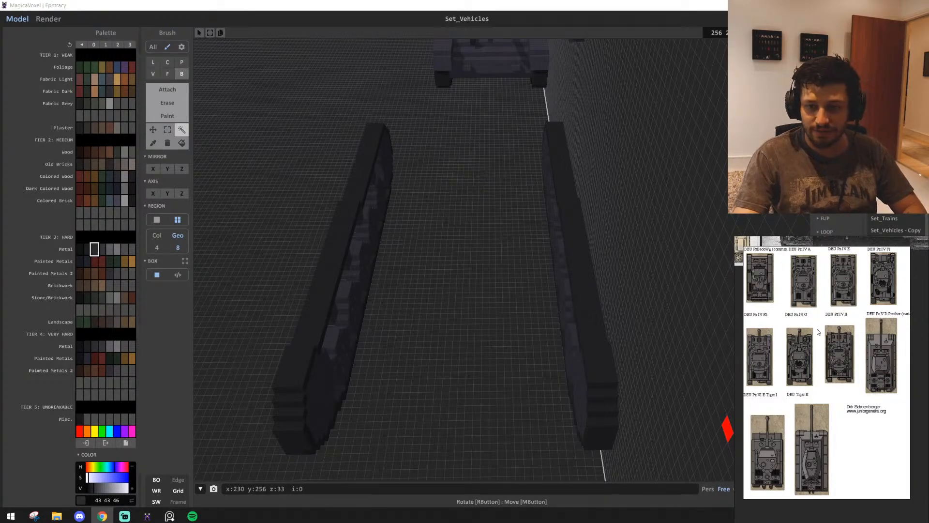
middle_drag(797, 341, 815, 352)
scroll(440, 307, down, 3)
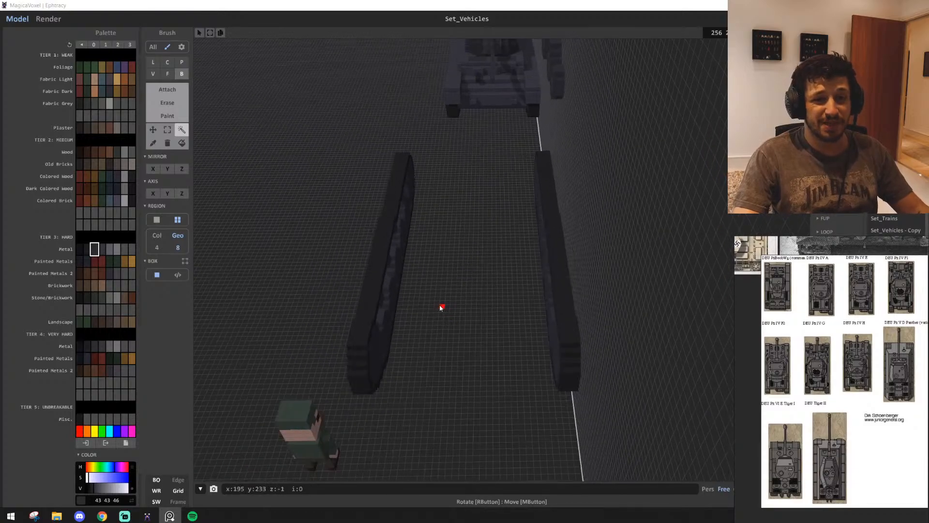
mouse_move(445, 281)
right_down()
mouse_move(496, 291)
mouse_move(454, 289)
right_up()
key(d)
key(w)
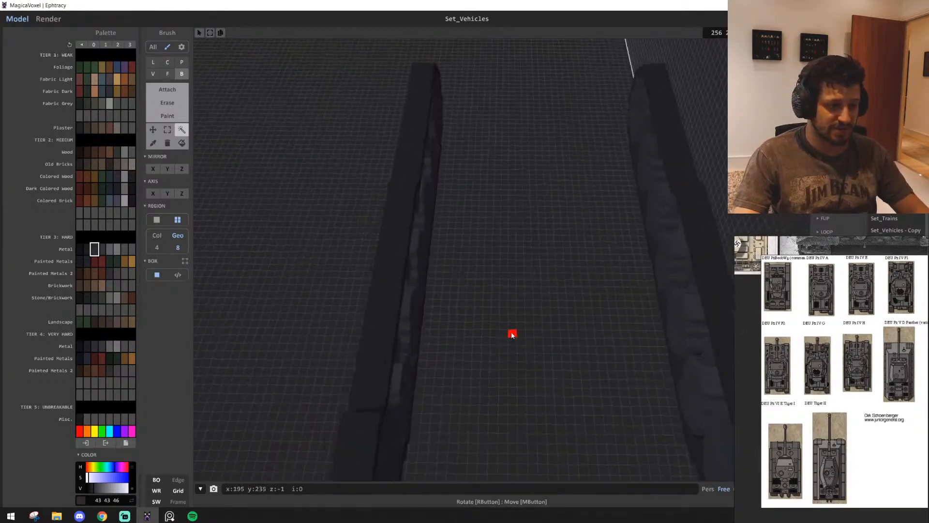
key(a)
right_drag(467, 338, 550, 316)
key(s)
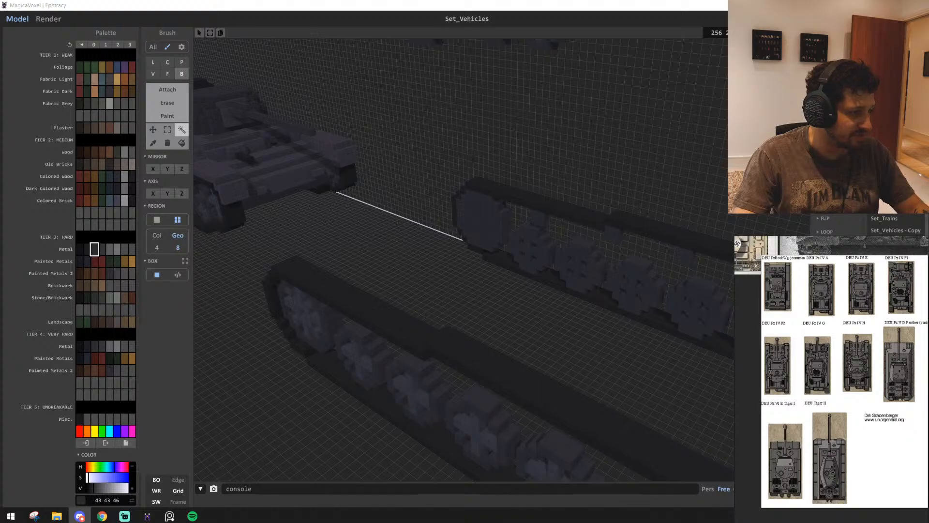
Paste the low poly German WW2 vehicle collection image onto the reference board and scale it down below the other sheets
middle_drag(908, 421, 904, 426)
scroll(904, 425, down, 5)
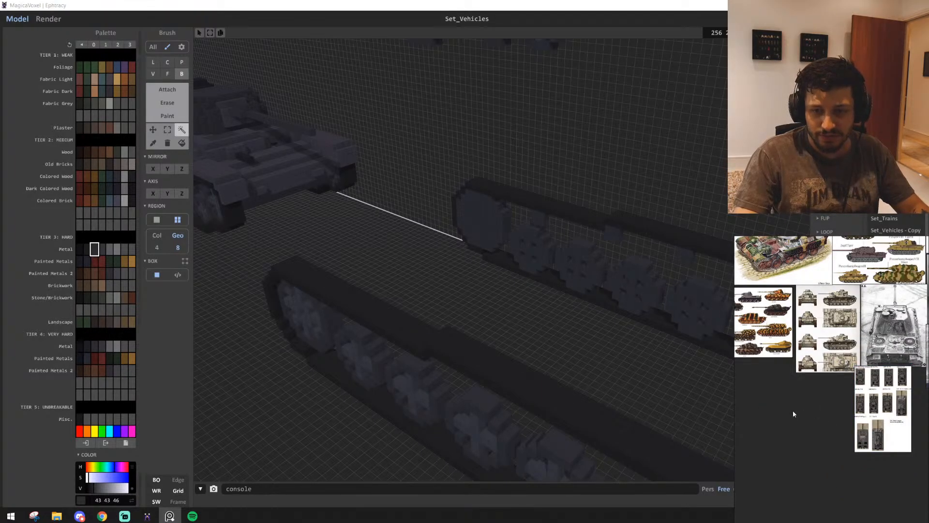
key(ctrl+v)
drag(905, 426, 855, 436)
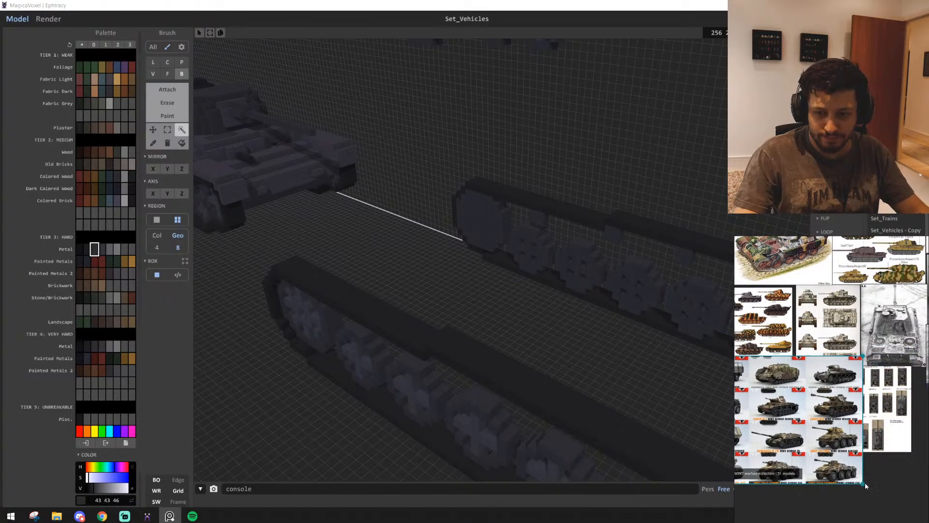
drag(864, 483, 837, 416)
click(841, 467)
scroll(790, 442, up, 4)
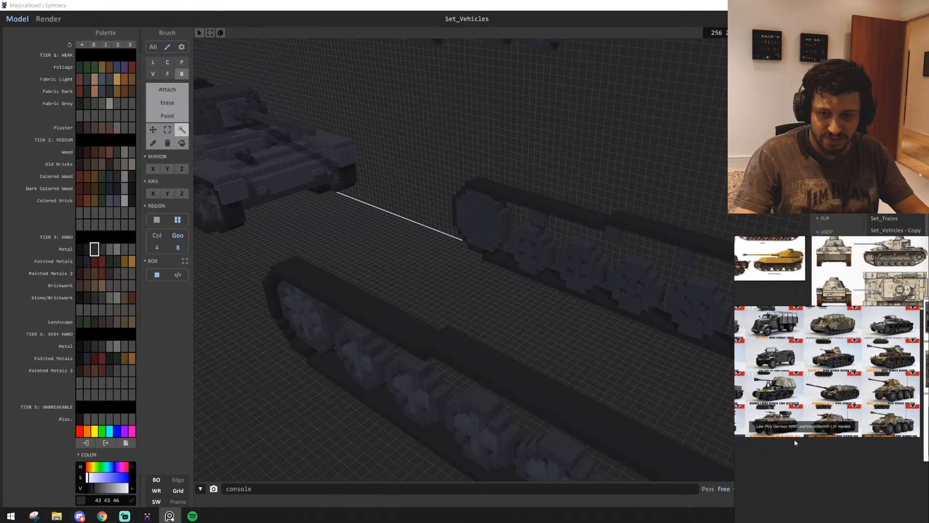
scroll(794, 439, up, 2)
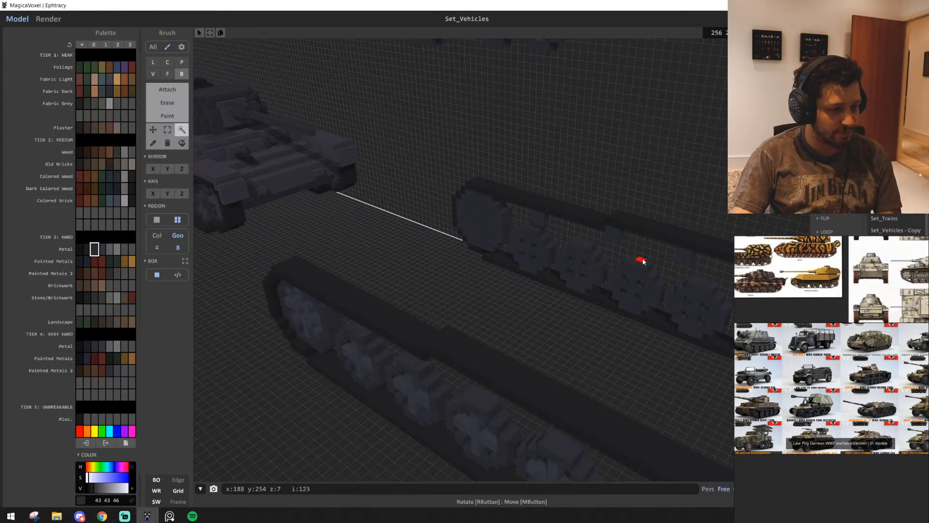
Select the three spare spoked wheels on the wall above the tracks
scroll(516, 325, up, 3)
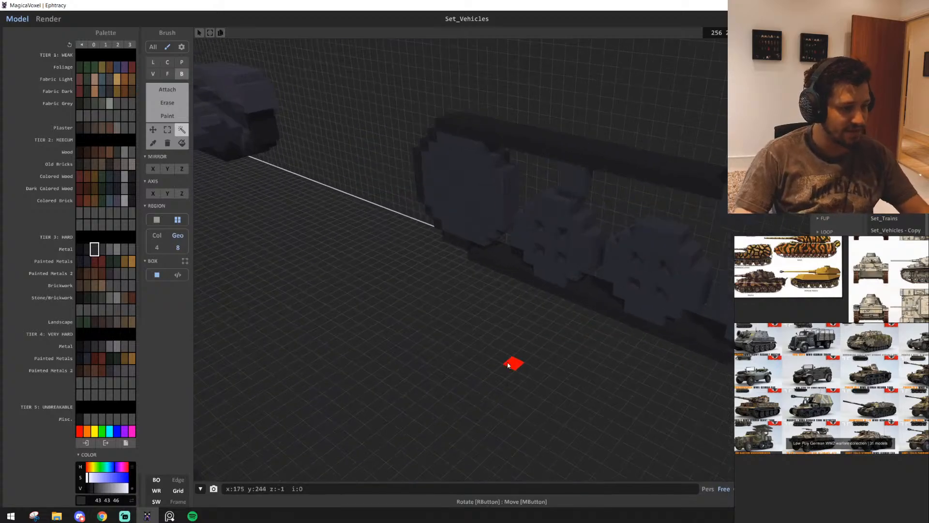
right_drag(419, 396, 444, 233)
scroll(389, 392, down, 5)
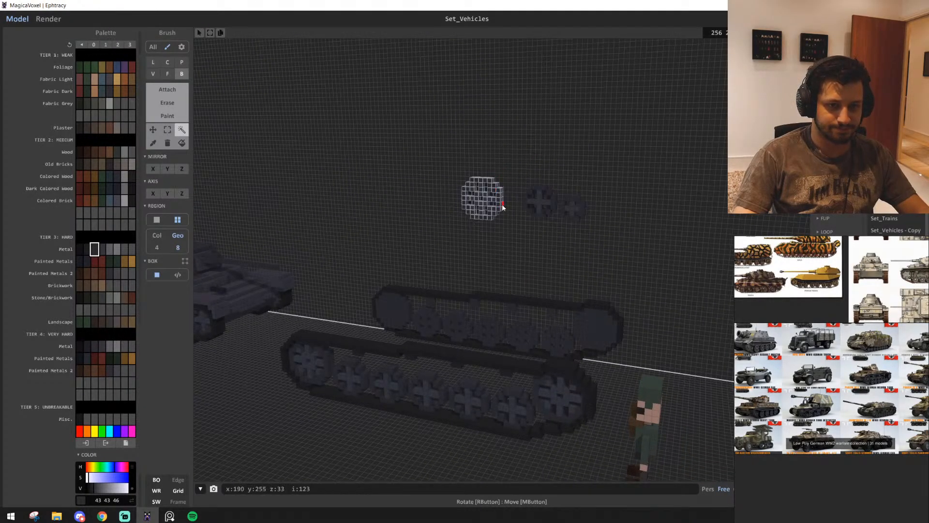
scroll(524, 162, up, 5)
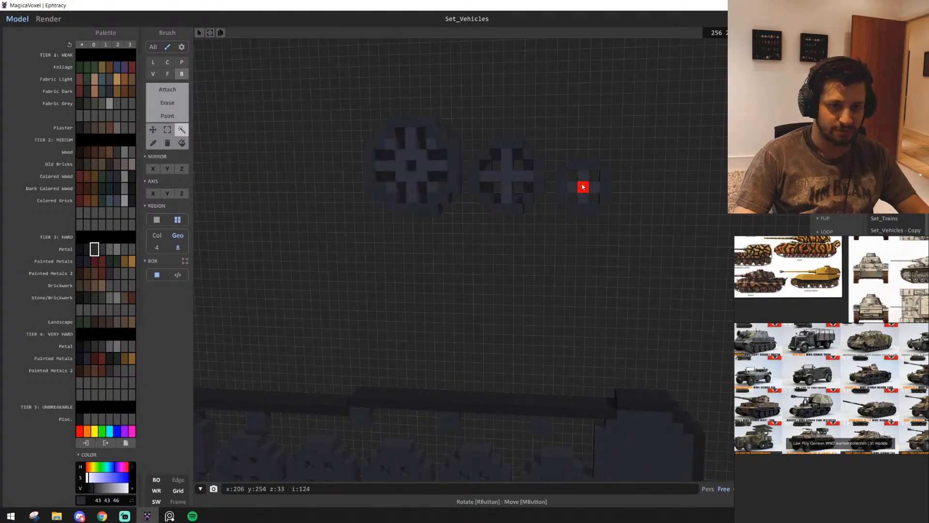
scroll(493, 211, down, 3)
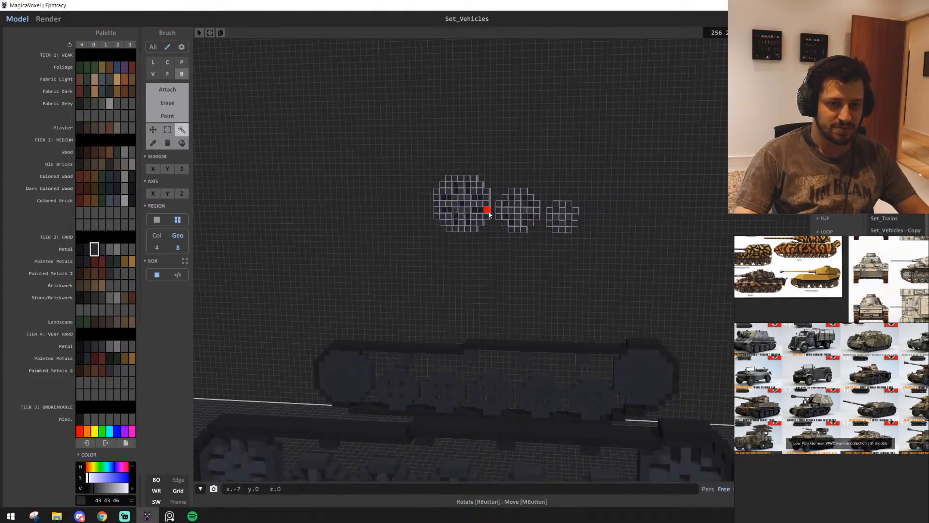
Paint the recesses between the large wheel's spokes on the wall track with the dark metal colour 29 29 32, using the face brush
right_drag(488, 226, 468, 279)
key(w)
key(d)
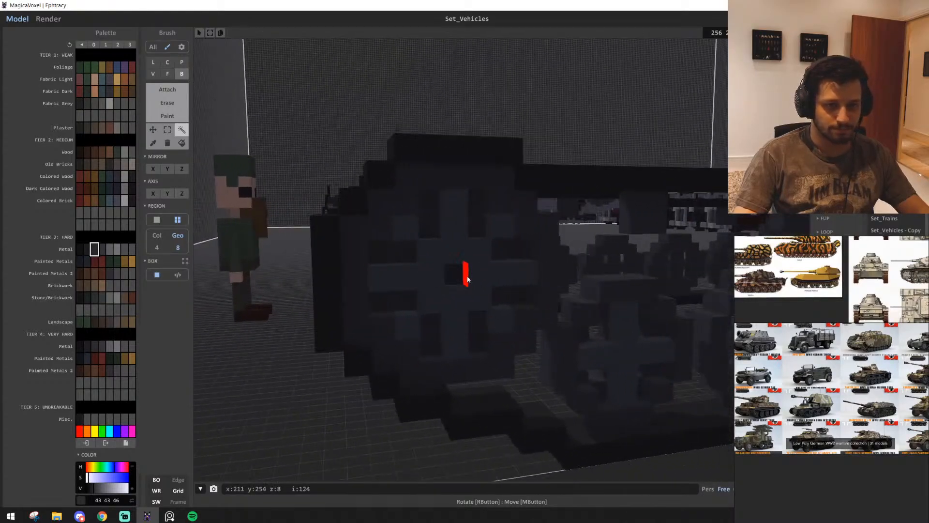
key(w)
click(87, 249)
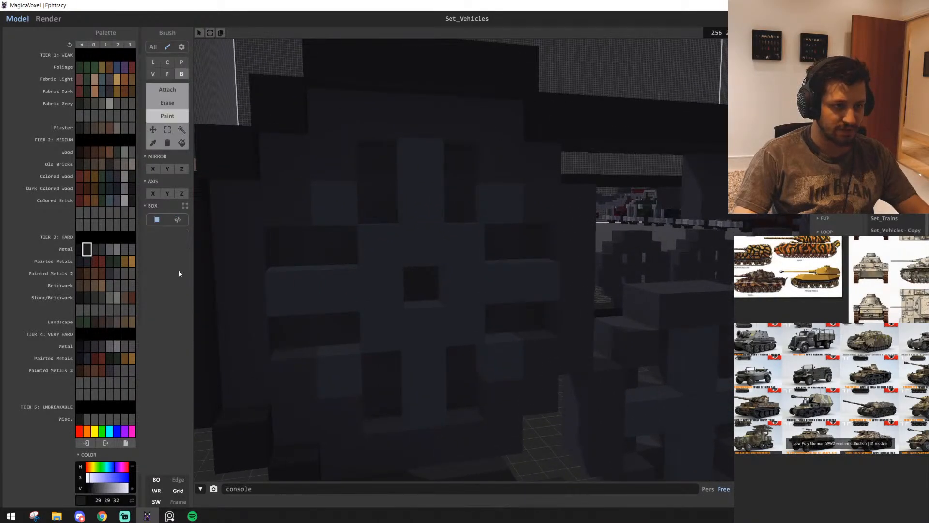
right_drag(291, 292, 394, 239)
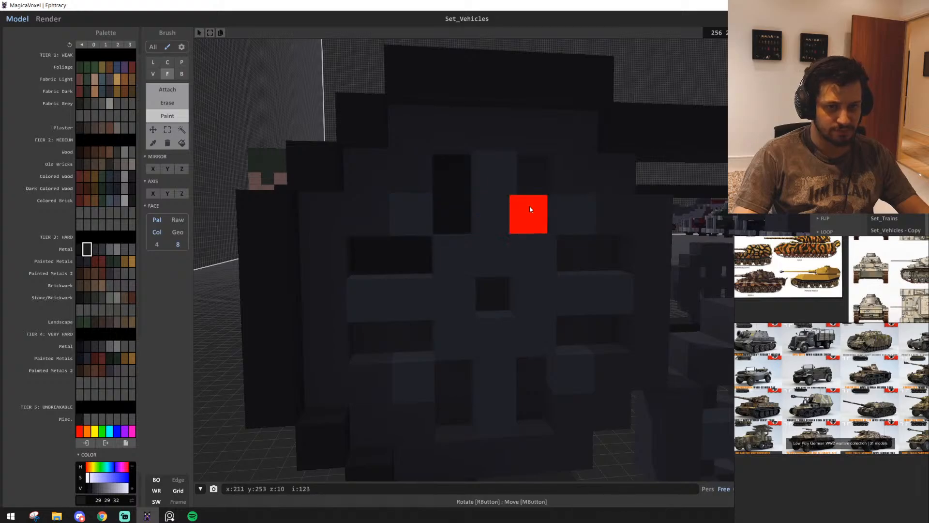
key(s)
key(d)
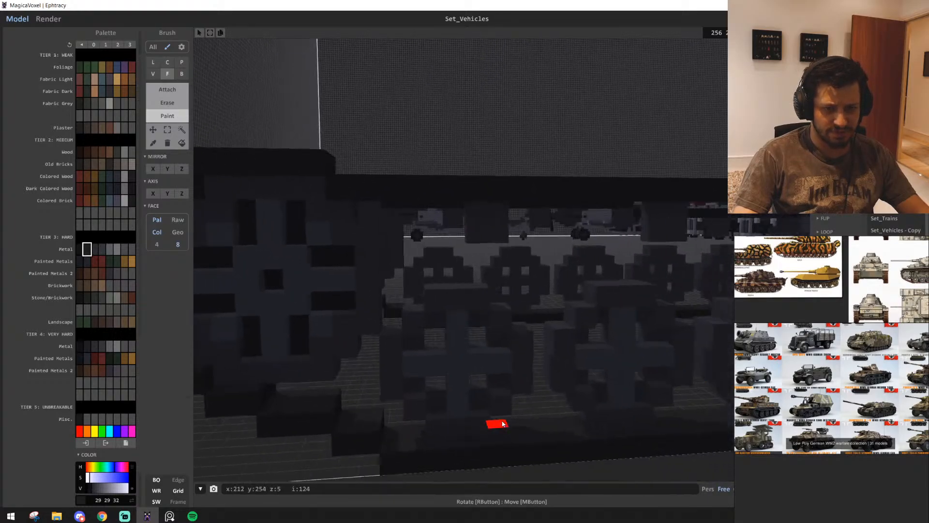
Darken the spoke recesses on the wall-facing side of the wall track's other large wheel with the dark metal colour 29 29 32
key(w)
key(w)
middle_drag(502, 422, 491, 364)
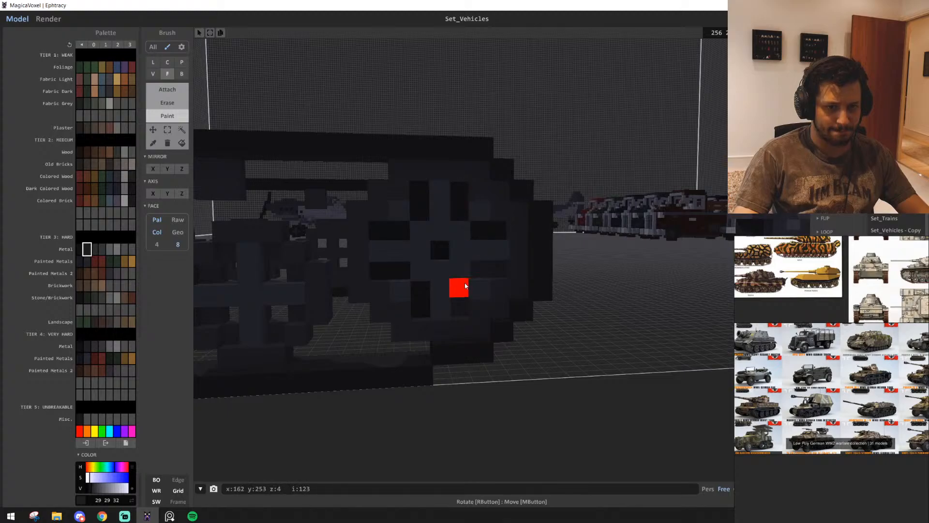
key(w)
key(d)
right_drag(531, 332, 292, 334)
Paint the spoke recesses and hubs of both large wheels on the front track with the dark metal colour 29 29 32
key(d)
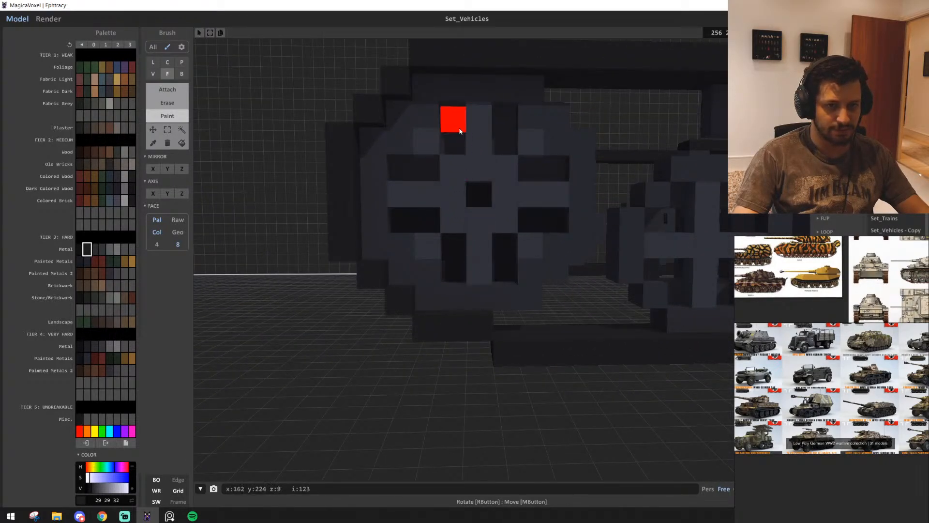
key(d)
key(s)
key(w)
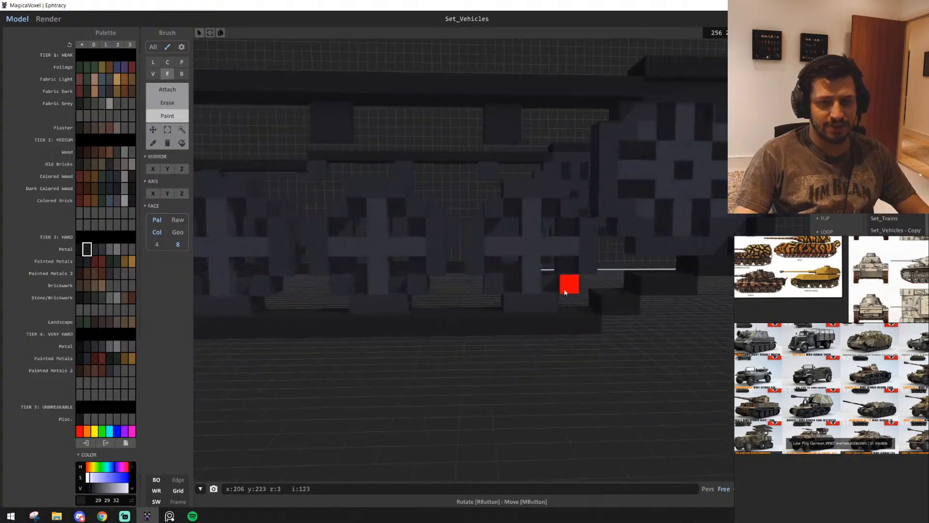
right_drag(566, 290, 467, 314)
key(q)
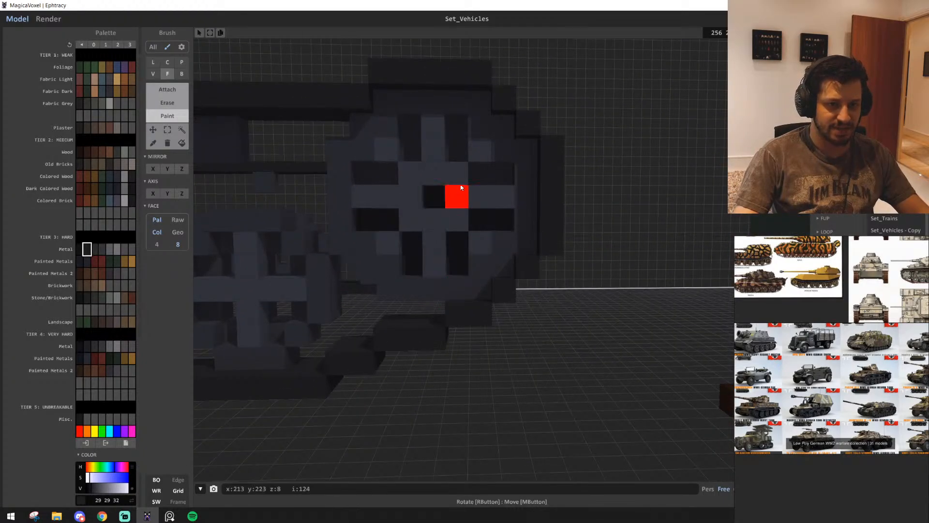
key(s)
key(e)
key(a)
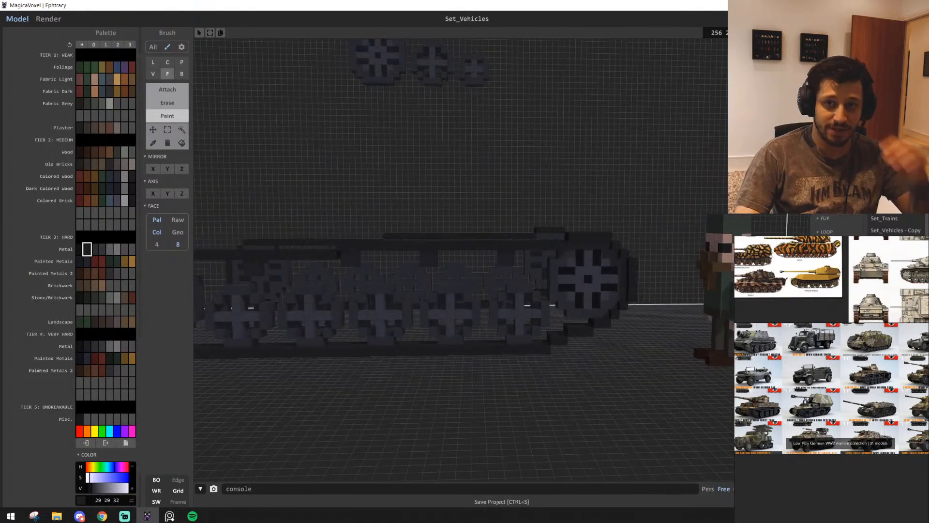
Examine the painted wheels on both voxel tracks and compare them with the coloured German tank side views on the reference board
key(w)
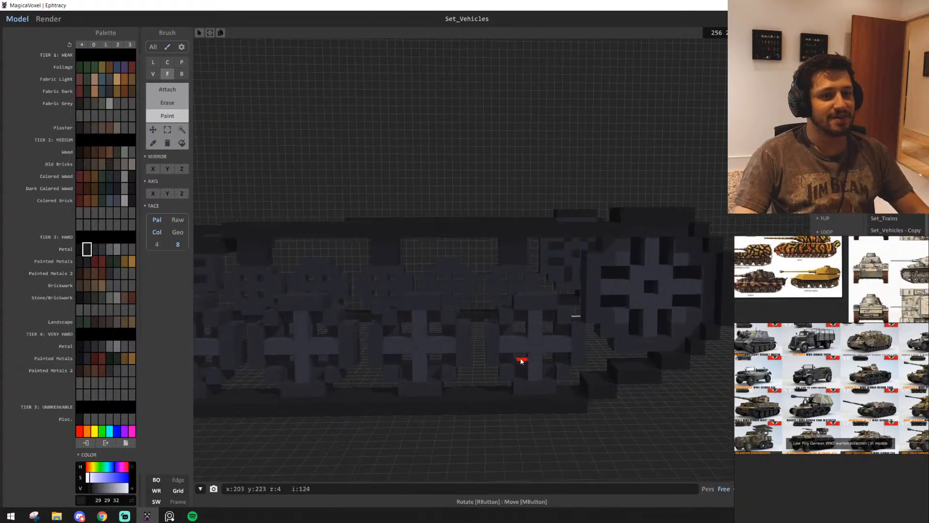
key(s)
right_drag(523, 361, 512, 381)
key(d)
key(d)
key(w)
key(s)
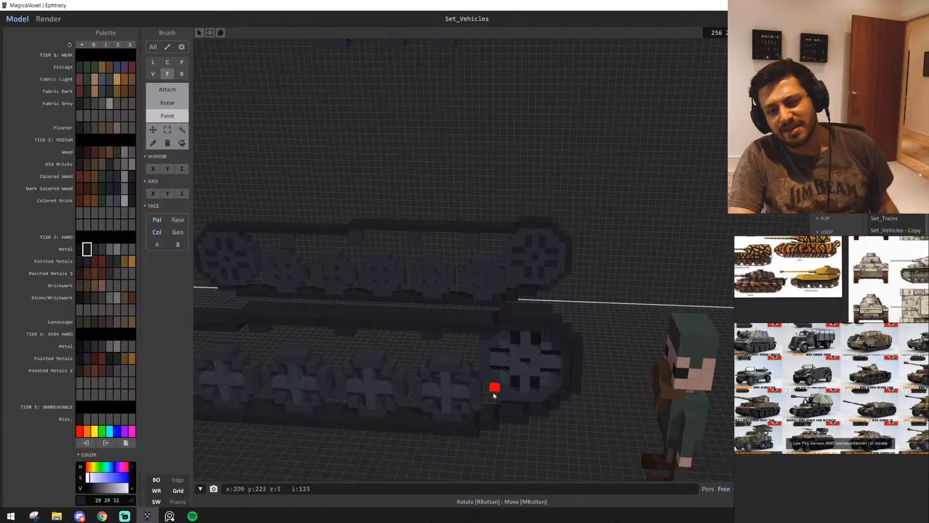
scroll(845, 387, up, 6)
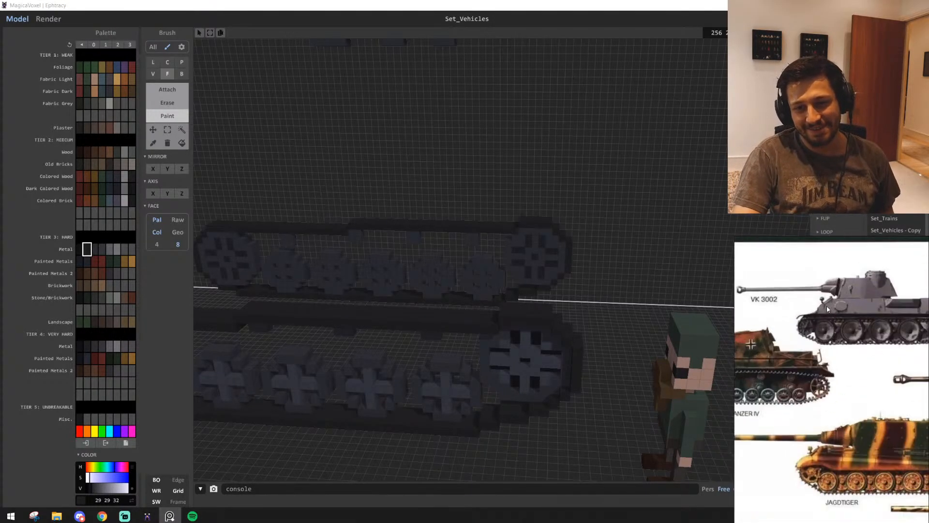
drag(800, 337, 785, 339)
middle_drag(826, 353, 702, 364)
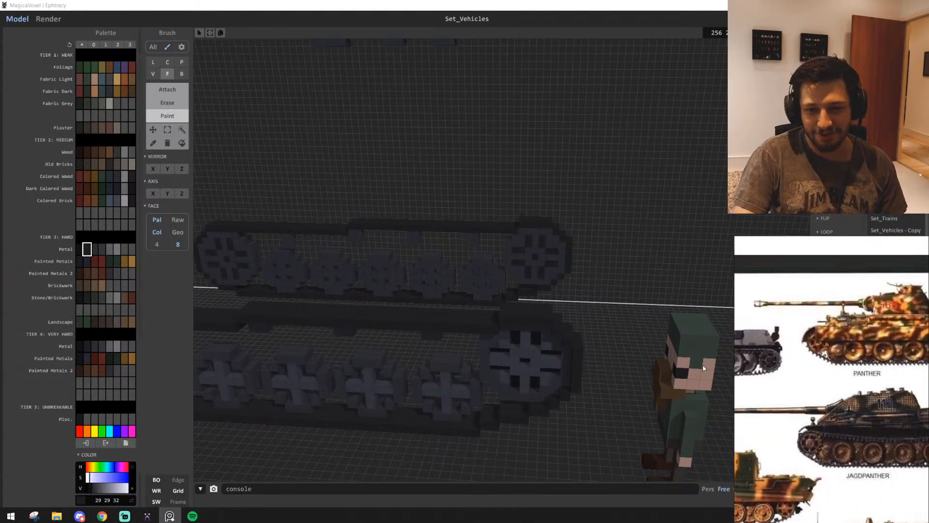
middle_drag(876, 344, 887, 317)
scroll(869, 339, down, 4)
scroll(892, 412, down, 5)
Inspect the existing voxel tank's underside, front hull and rear engine deck from several angles
middle_drag(393, 273, 392, 265)
right_drag(392, 262, 302, 230)
scroll(301, 244, up, 3)
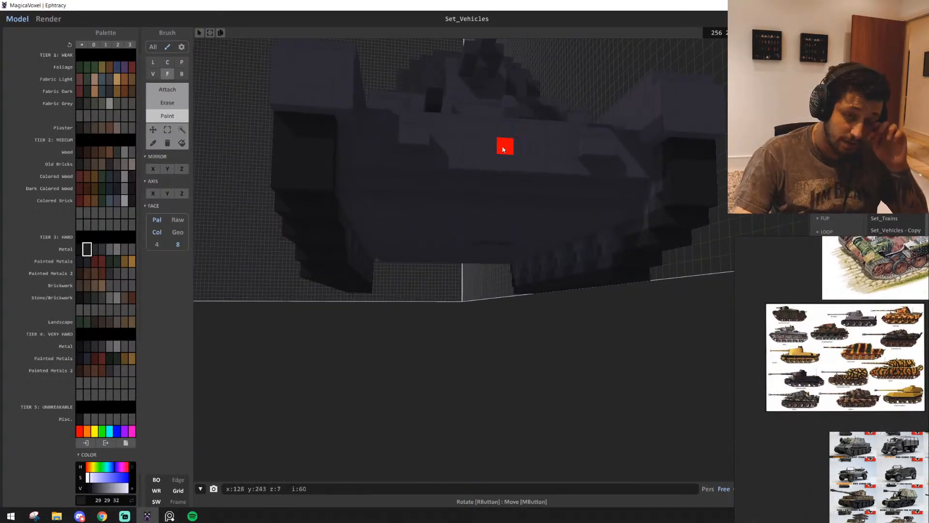
right_drag(602, 285, 593, 359)
middle_drag(592, 359, 537, 348)
scroll(538, 348, up, 2)
right_drag(537, 348, 573, 367)
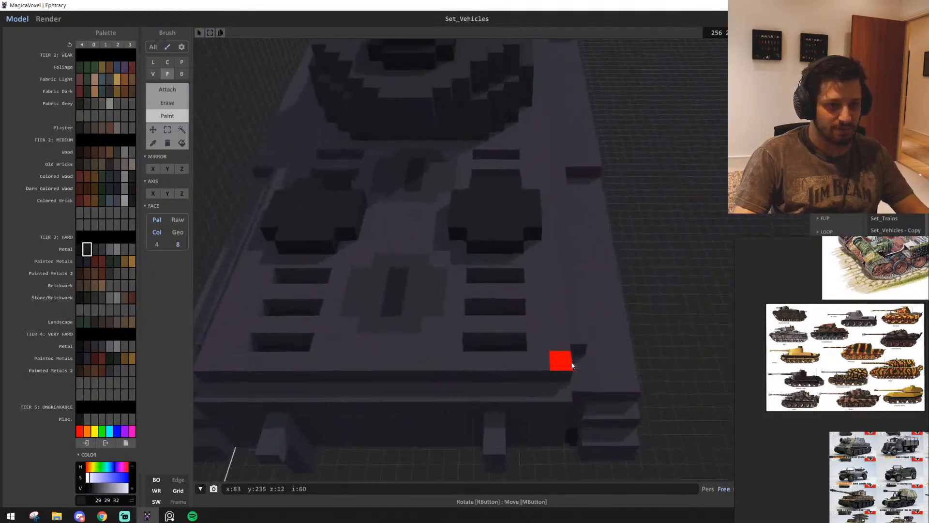
scroll(571, 372, up, 2)
scroll(570, 383, down, 1)
middle_drag(574, 292, 515, 293)
scroll(516, 293, down, 2)
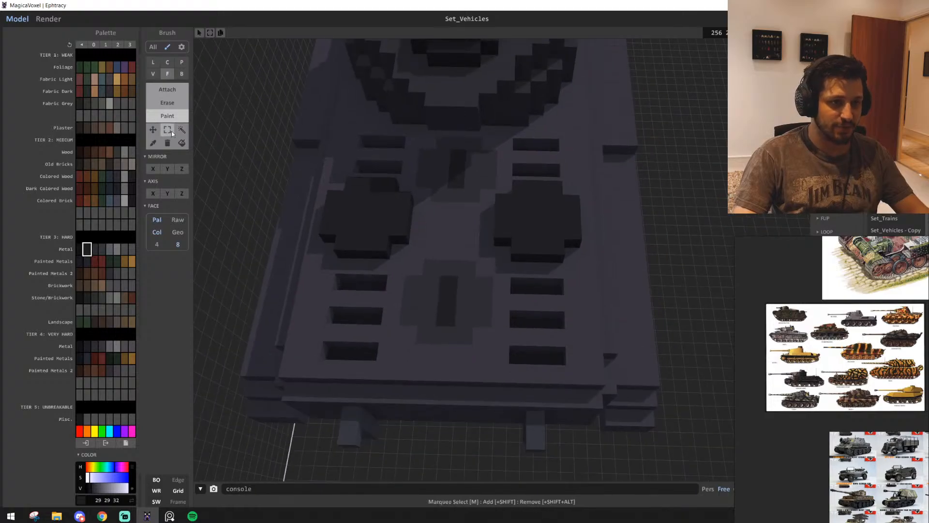
Marquee-select the existing tank's rear engine deck with its hatches and vents, and clear it away to expose the engine bay
click(168, 130)
middle_drag(399, 243, 472, 245)
drag(396, 141, 666, 372)
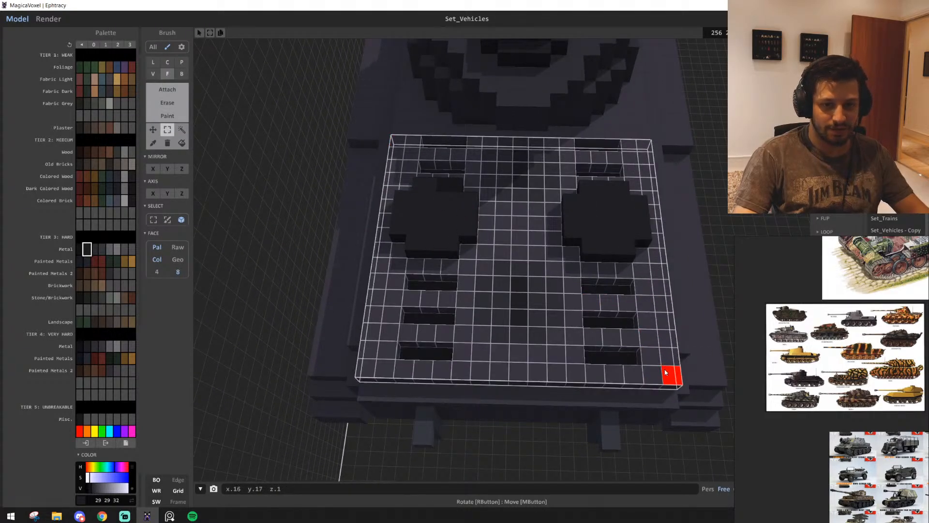
right_drag(661, 358, 440, 243)
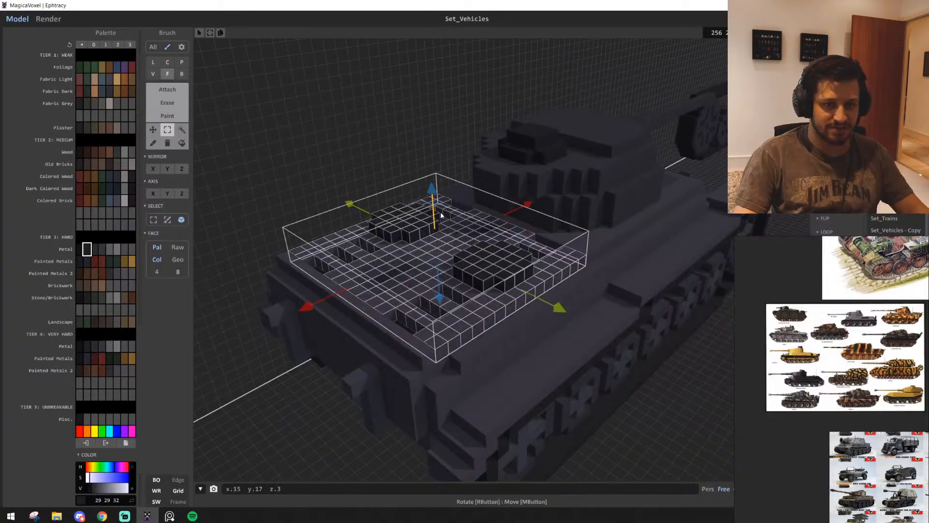
drag(514, 284, 552, 17)
scroll(497, 335, up, 3)
right_drag(498, 335, 333, 234)
scroll(532, 337, down, 5)
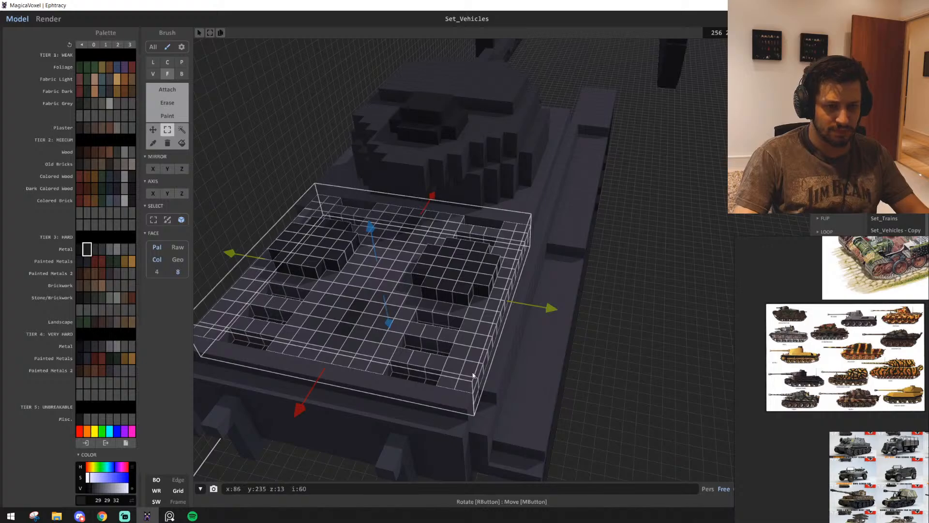
drag(475, 292, 485, 54)
scroll(514, 393, up, 5)
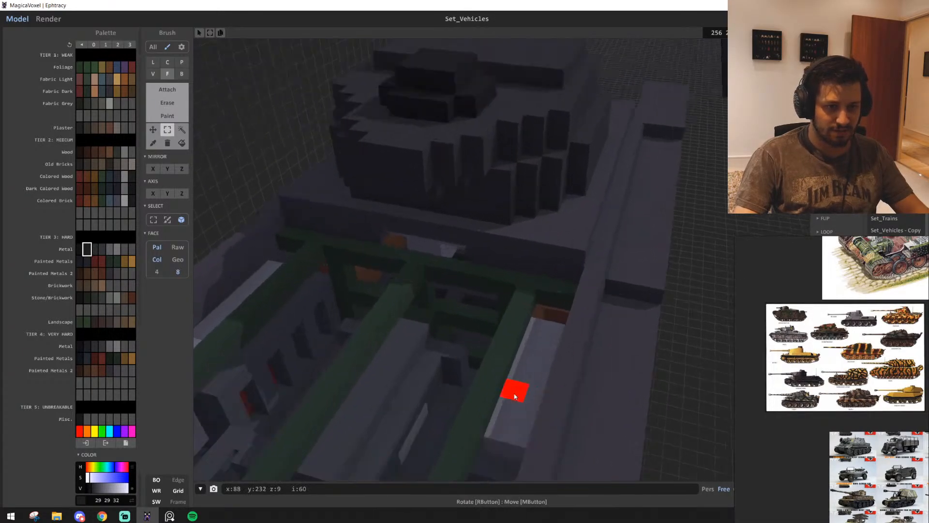
Examine the exposed engine bay and its green frame, and undo the engine deck's removal
right_drag(515, 394, 382, 411)
right_drag(504, 358, 427, 267)
right_drag(497, 241, 464, 254)
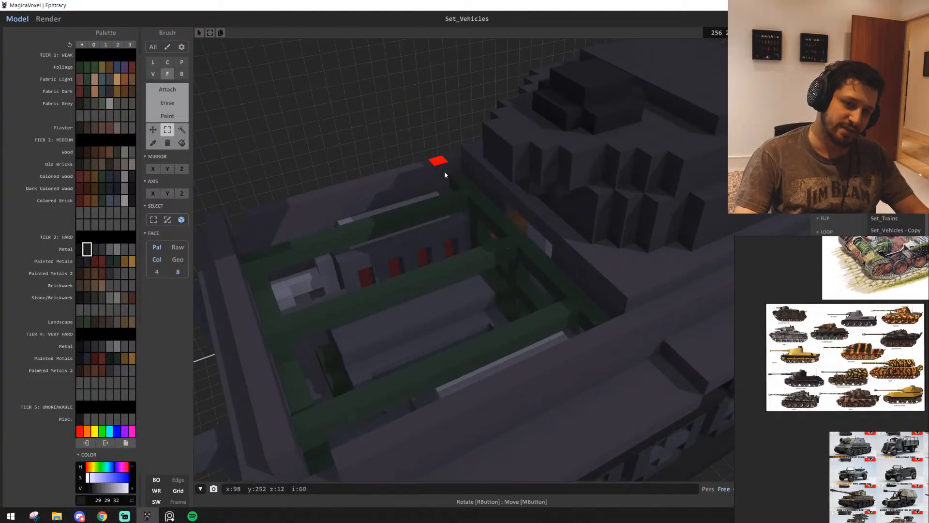
scroll(552, 345, down, 6)
key(ctrl+z)
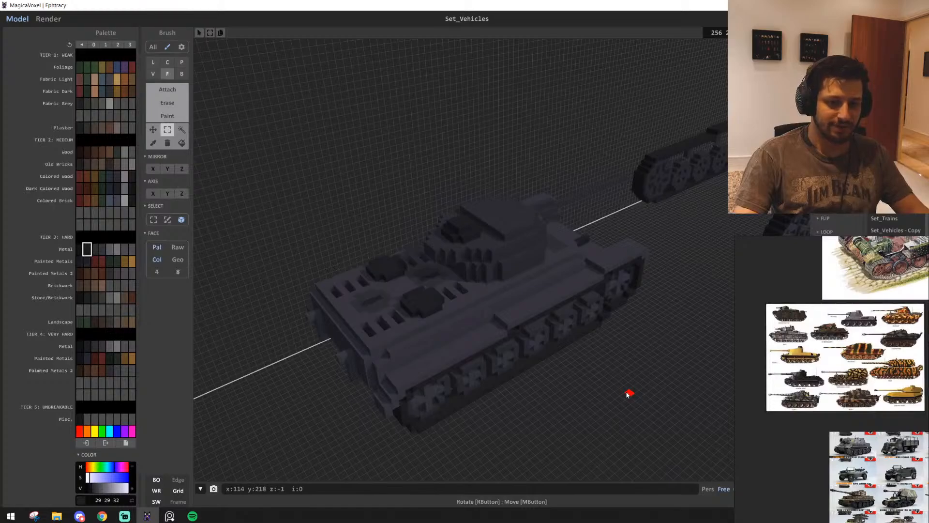
Inspect the existing tank's hull and interior up close, and compare the model with the two new tracks
scroll(628, 394, up, 2)
scroll(491, 375, up, 6)
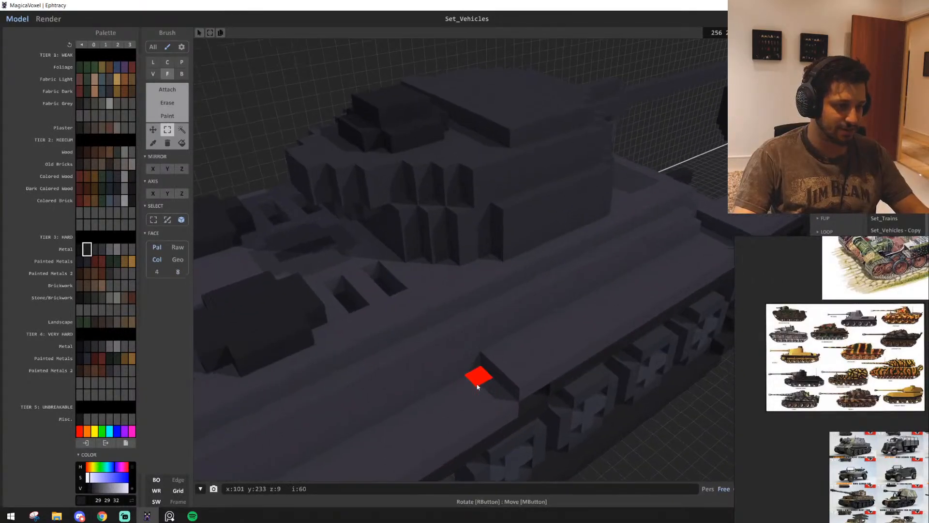
scroll(477, 386, up, 8)
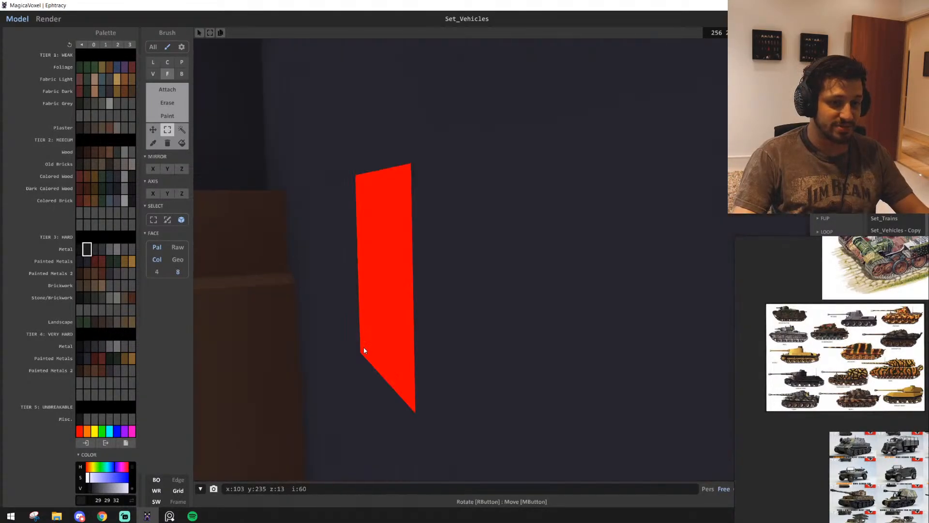
scroll(333, 352, up, 8)
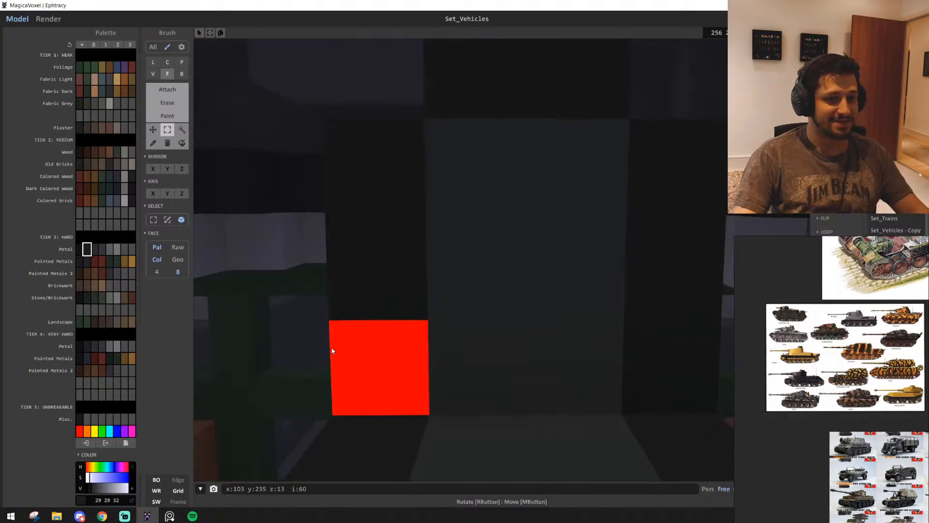
right_drag(333, 351, 480, 367)
scroll(411, 316, up, 5)
scroll(428, 315, down, 8)
scroll(425, 314, down, 10)
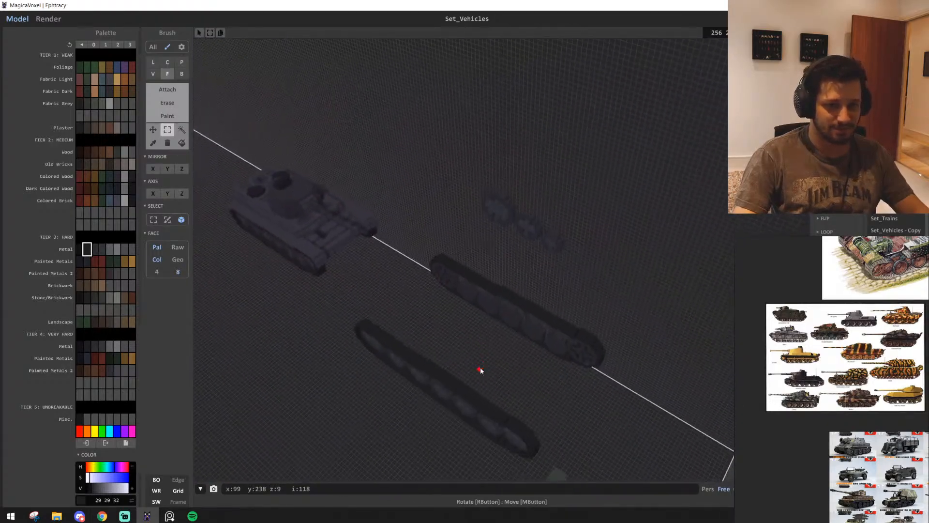
scroll(480, 370, up, 10)
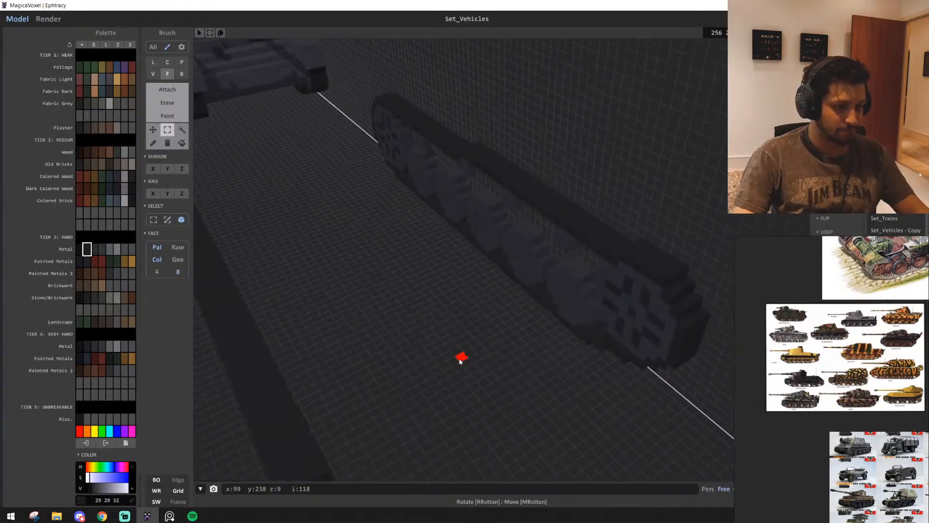
scroll(461, 361, down, 6)
scroll(813, 415, down, 2)
Study the German tank top views on the reference board, including the Pz IV variants and the DEU Pz IV F1
middle_drag(863, 442, 749, 386)
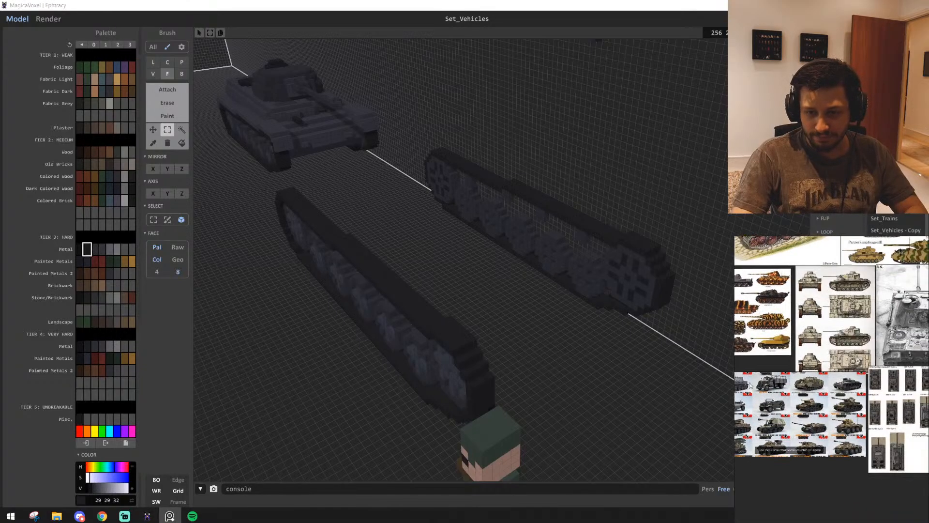
middle_drag(858, 360, 823, 382)
scroll(856, 403, up, 4)
middle_drag(886, 460, 825, 387)
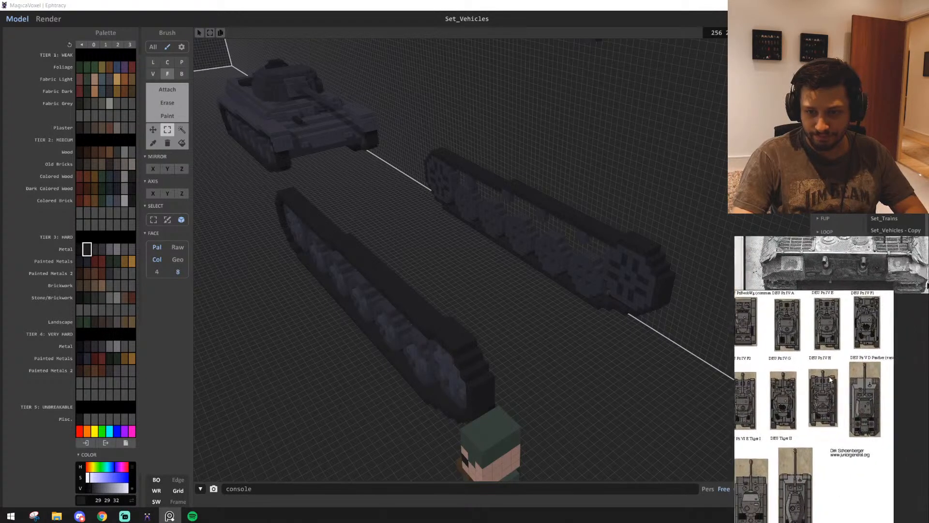
scroll(813, 407, up, 2)
scroll(812, 408, down, 2)
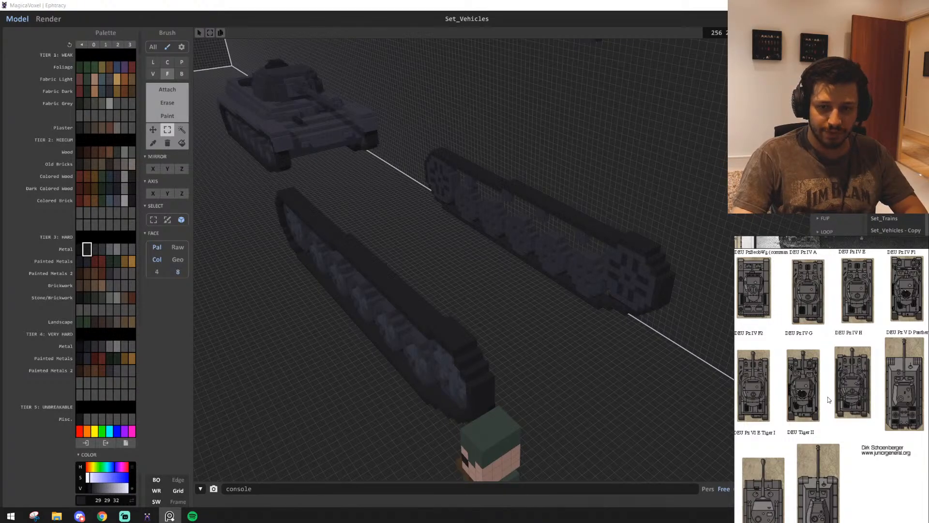
scroll(817, 281, up, 6)
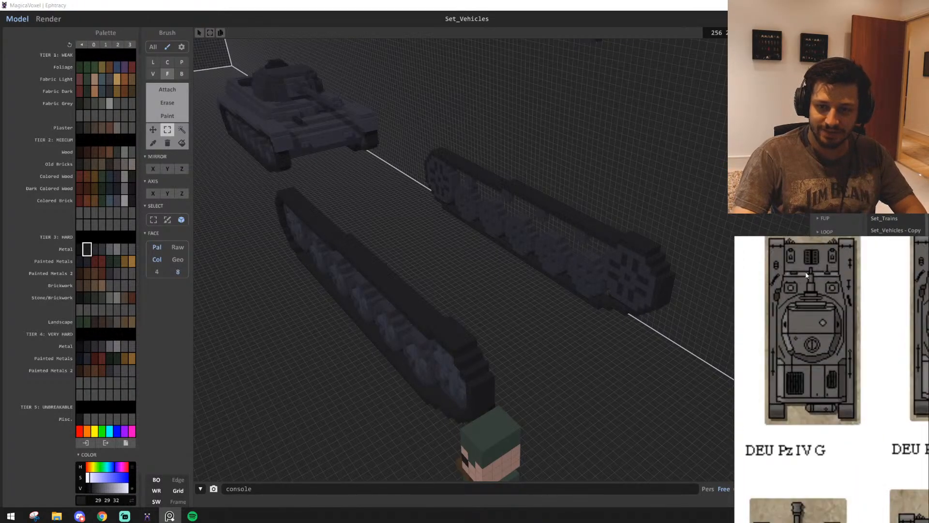
scroll(816, 310, down, 6)
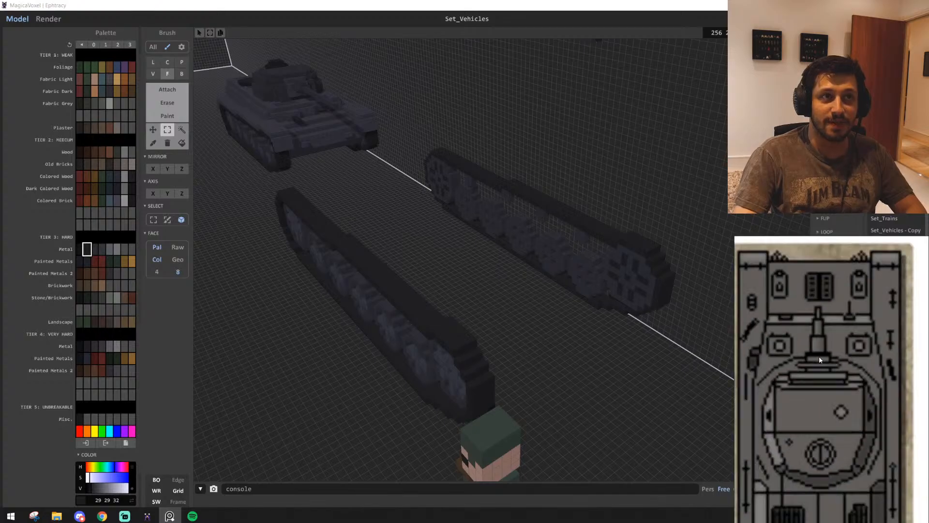
scroll(860, 348, down, 3)
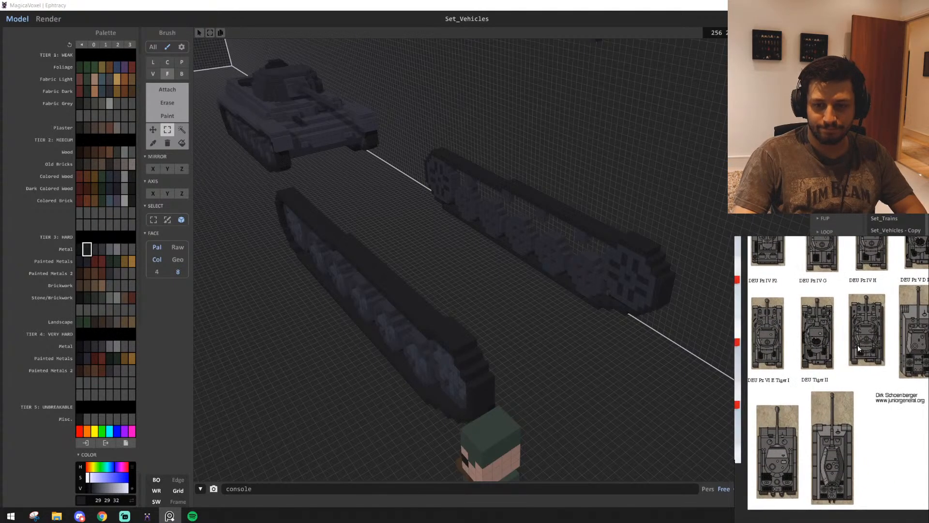
scroll(899, 287, up, 4)
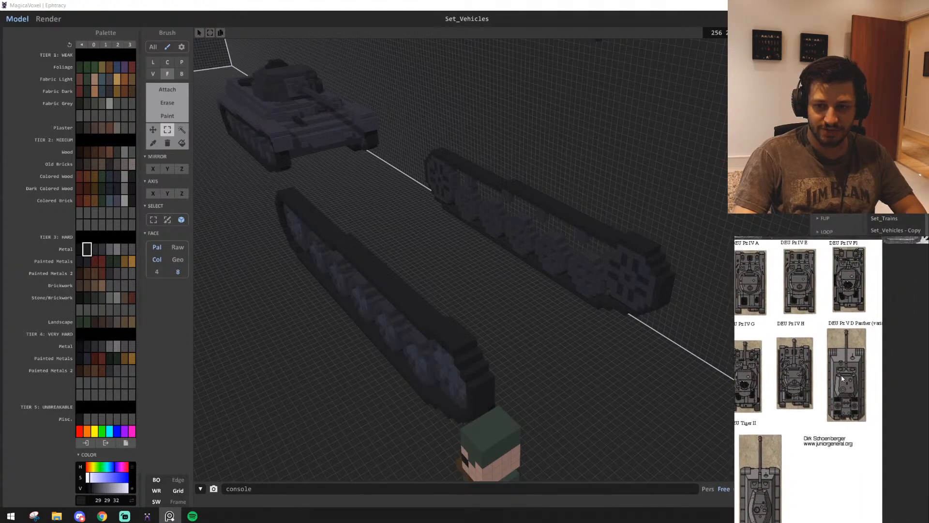
scroll(899, 287, up, 5)
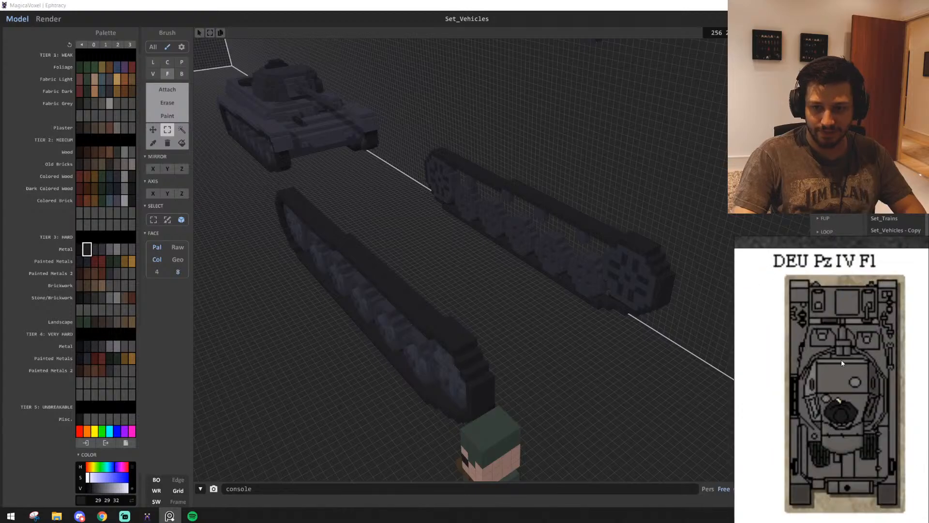
scroll(838, 325, down, 5)
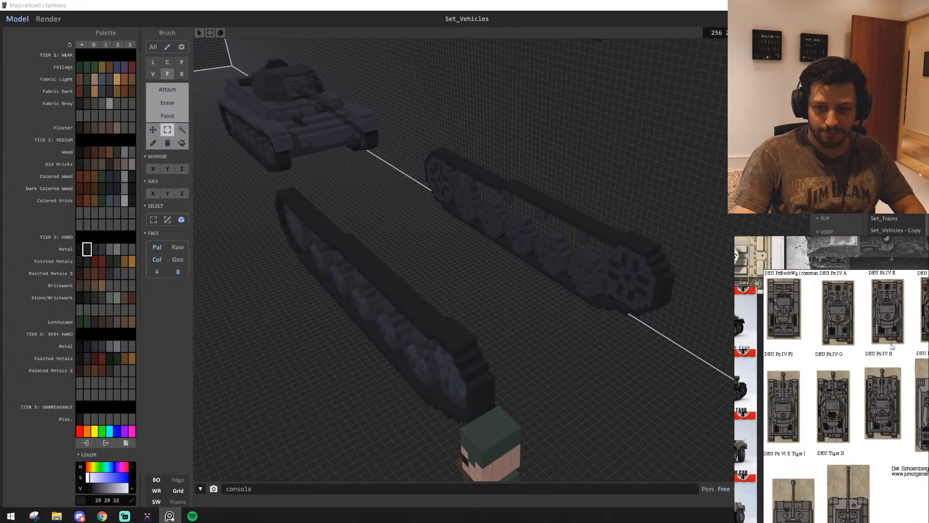
scroll(843, 373, down, 2)
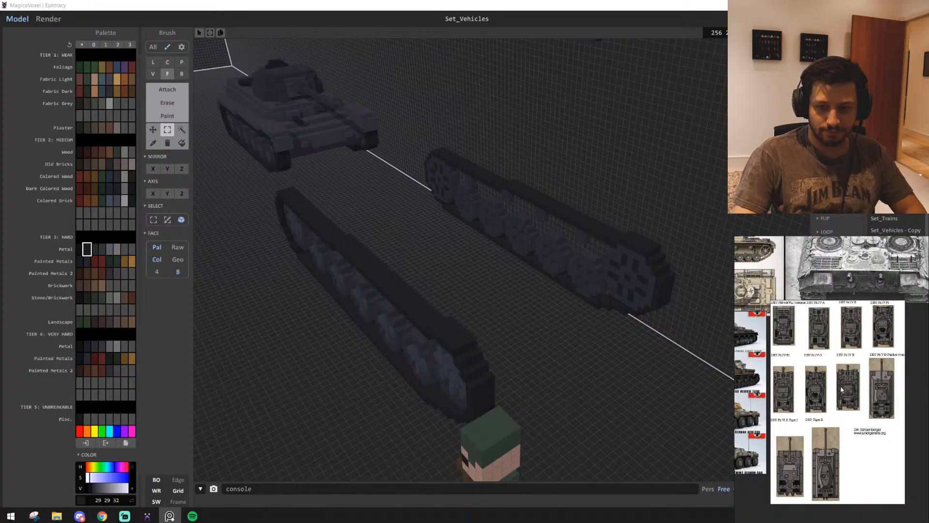
Study the Panzer III E front hull and track in the low poly German WW2 vehicle collection image
middle_drag(822, 370, 927, 361)
scroll(817, 388, up, 4)
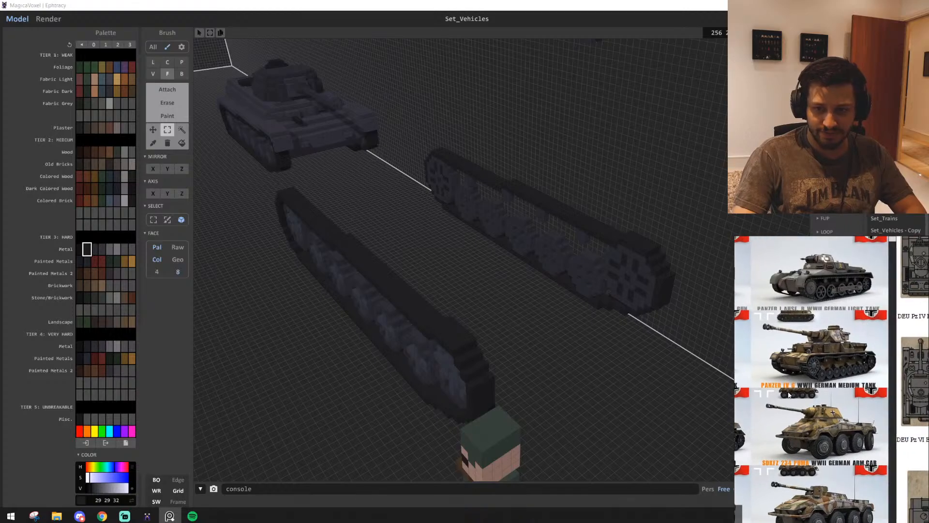
middle_drag(811, 388, 858, 382)
scroll(816, 339, up, 8)
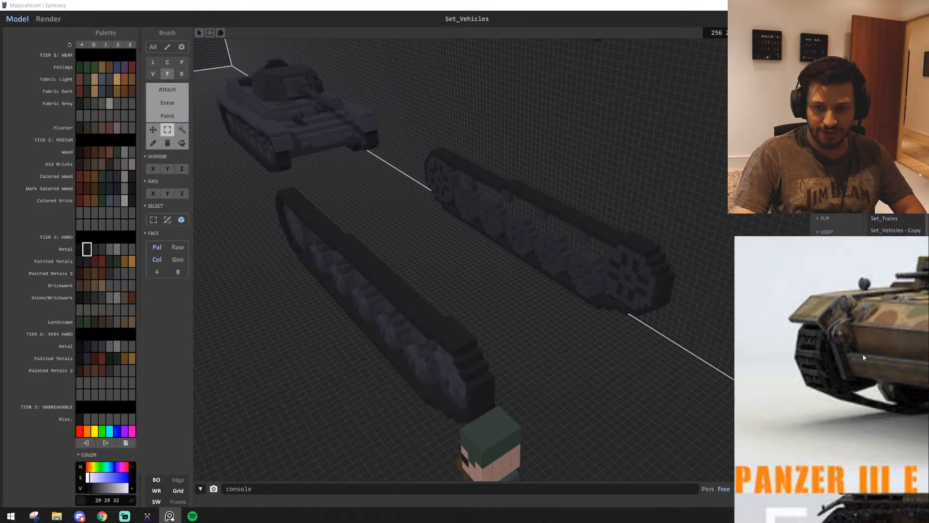
Study the front and hull of the Panzer IV G in the low poly German WWII vehicle collection image
scroll(817, 337, down, 9)
middle_drag(780, 410, 907, 387)
scroll(907, 387, down, 3)
middle_drag(847, 375, 755, 376)
scroll(886, 357, up, 2)
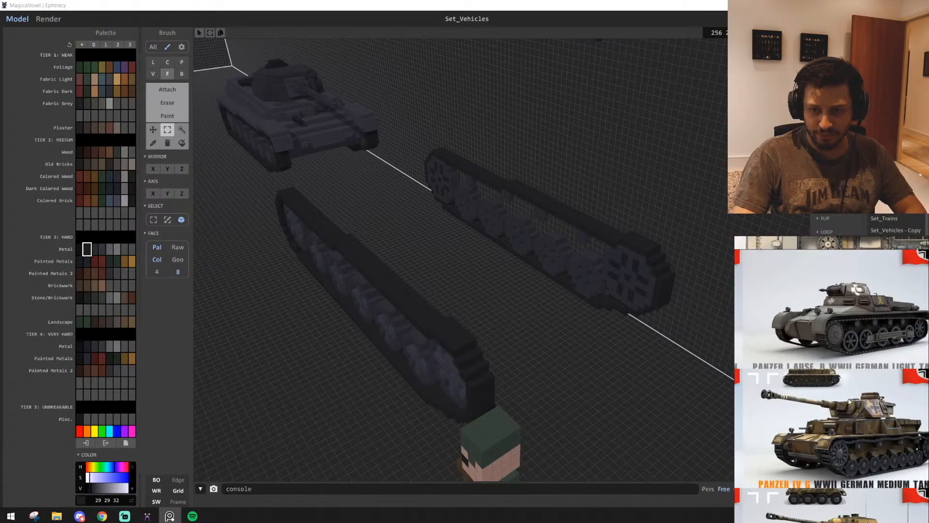
scroll(843, 318, up, 4)
scroll(839, 332, down, 1)
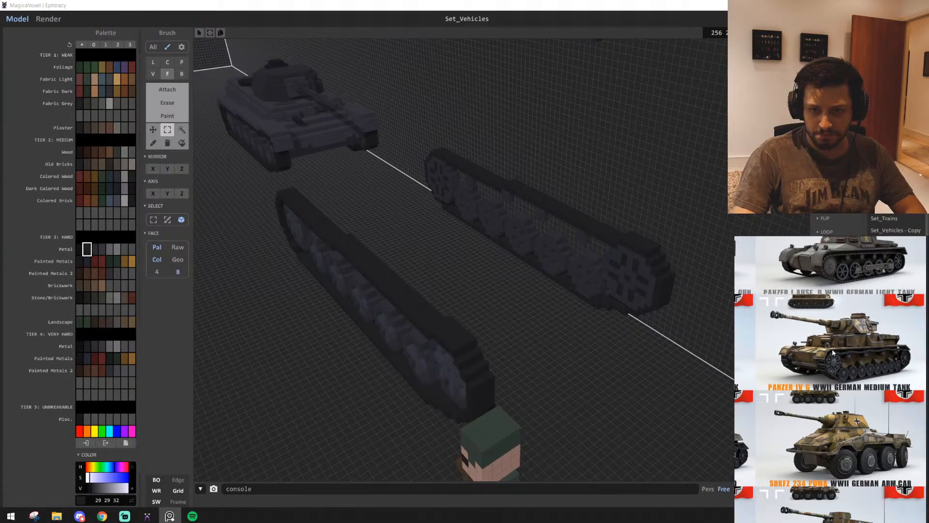
scroll(833, 353, up, 4)
middle_drag(843, 366, 811, 370)
scroll(811, 370, down, 3)
scroll(782, 389, up, 1)
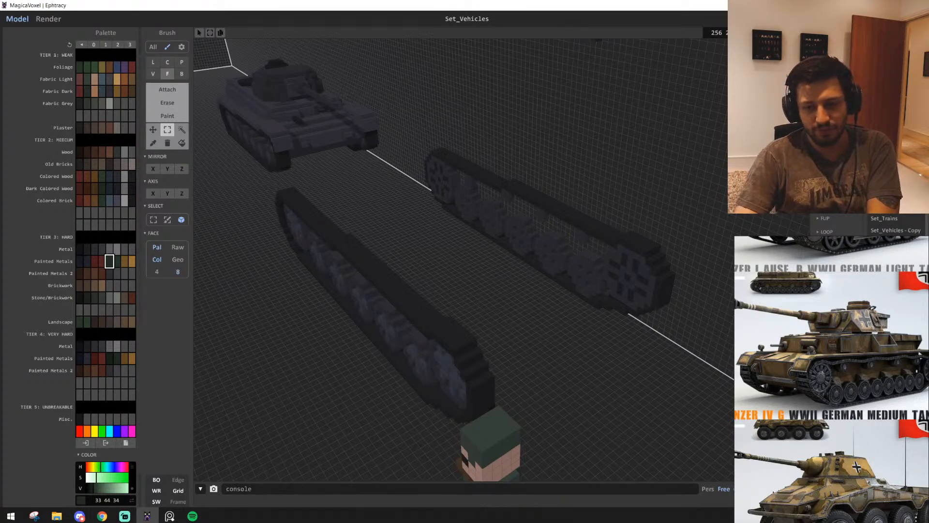
Attach a vertical dark green (33 44 34) strip to the inner face of the front track wheel with the box brush
scroll(328, 247, up, 4)
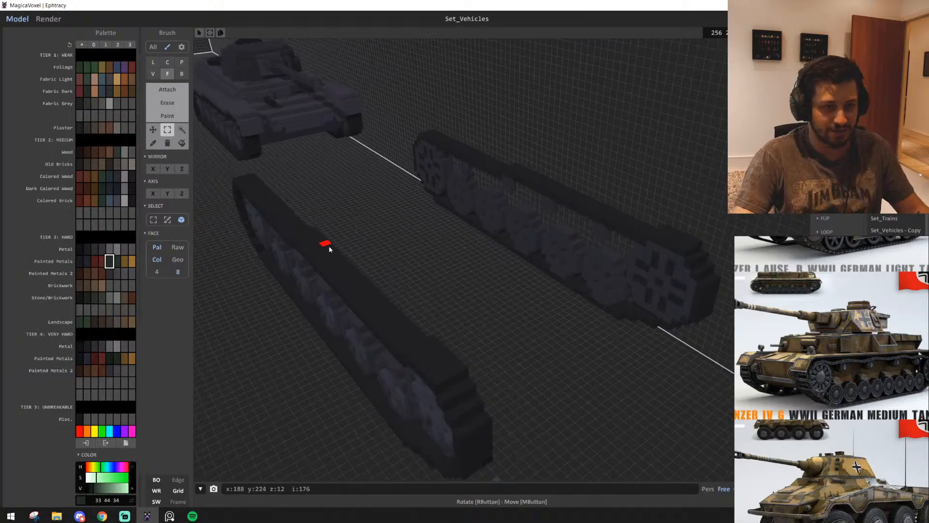
click(167, 91)
click(181, 75)
scroll(605, 343, up, 10)
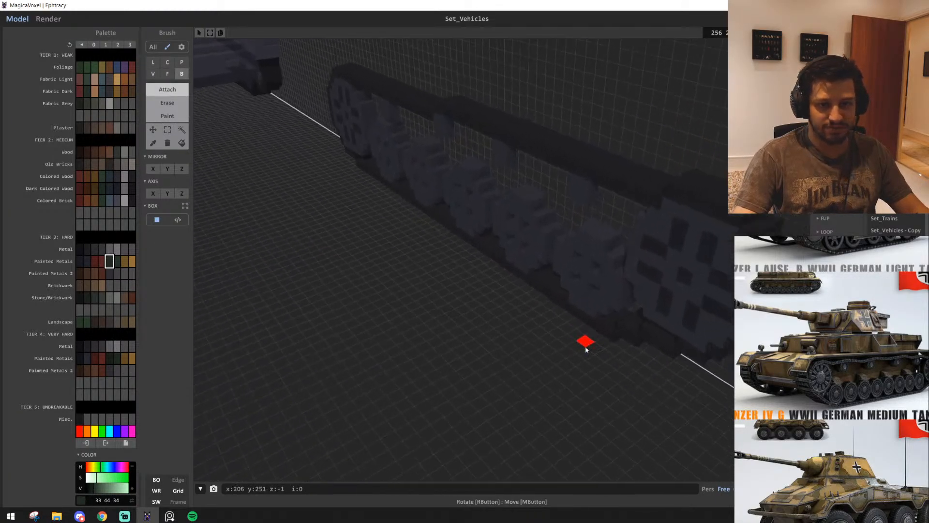
scroll(624, 327, down, 7)
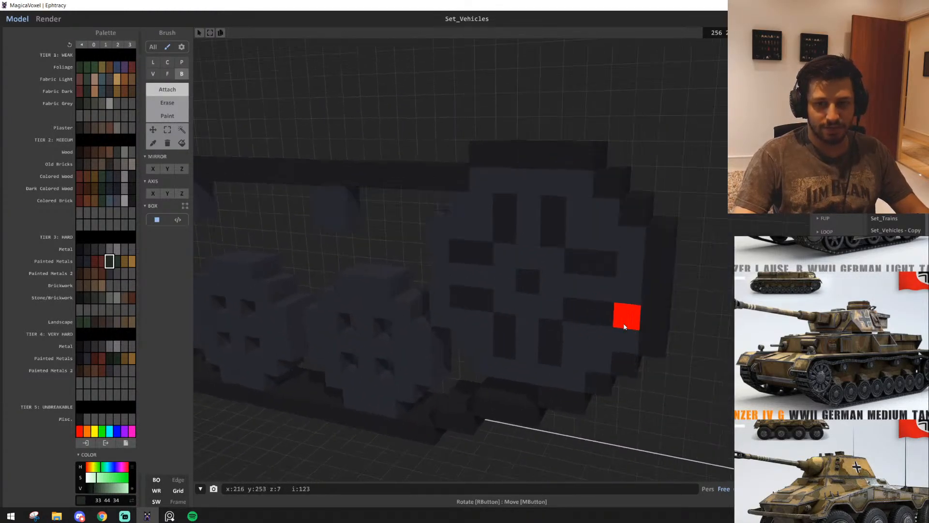
scroll(614, 322, up, 2)
right_drag(608, 319, 543, 298)
scroll(556, 317, up, 4)
scroll(575, 315, down, 3)
scroll(575, 315, down, 5)
scroll(510, 322, up, 4)
scroll(426, 208, down, 4)
right_drag(425, 208, 467, 274)
scroll(524, 266, up, 3)
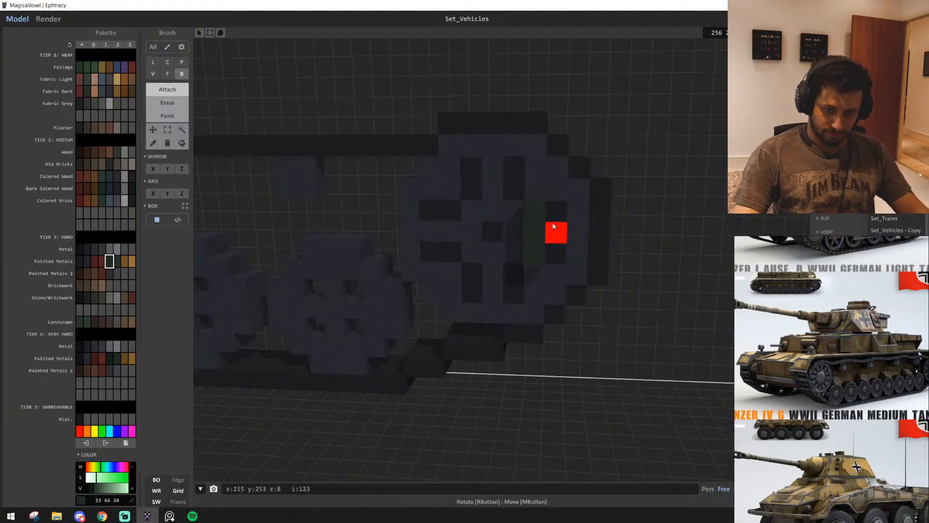
Continue the dark green hull profile in stepped blocks down and under the inner face of the front wheel
mouse_move(547, 246)
right_down()
mouse_move(584, 232)
mouse_move(608, 271)
mouse_move(580, 257)
right_up()
scroll(583, 233, up, 4)
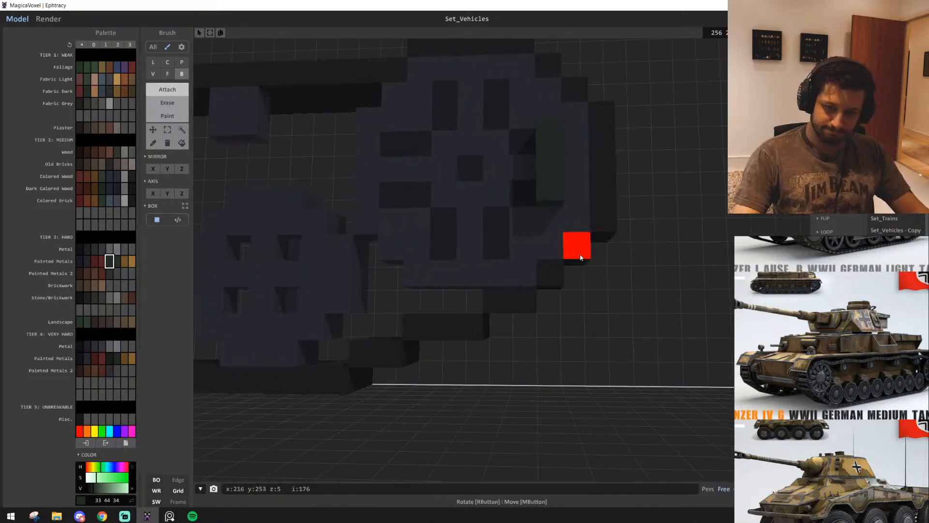
mouse_move(582, 324)
right_down()
mouse_move(530, 242)
mouse_move(529, 307)
right_up()
mouse_move(558, 335)
right_down()
mouse_move(593, 334)
mouse_move(470, 313)
mouse_move(486, 316)
right_up()
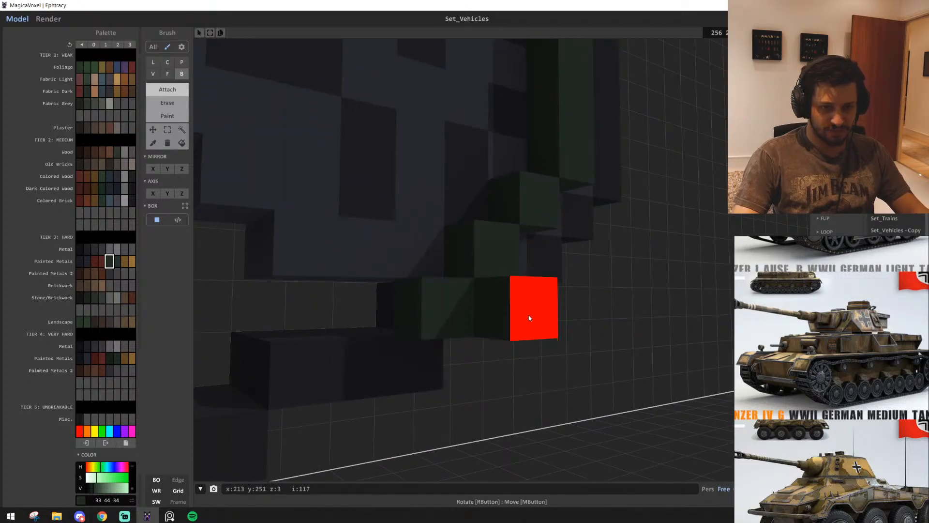
right_drag(643, 394, 621, 405)
scroll(597, 393, down, 5)
scroll(597, 390, up, 4)
scroll(585, 393, down, 5)
scroll(585, 392, down, 5)
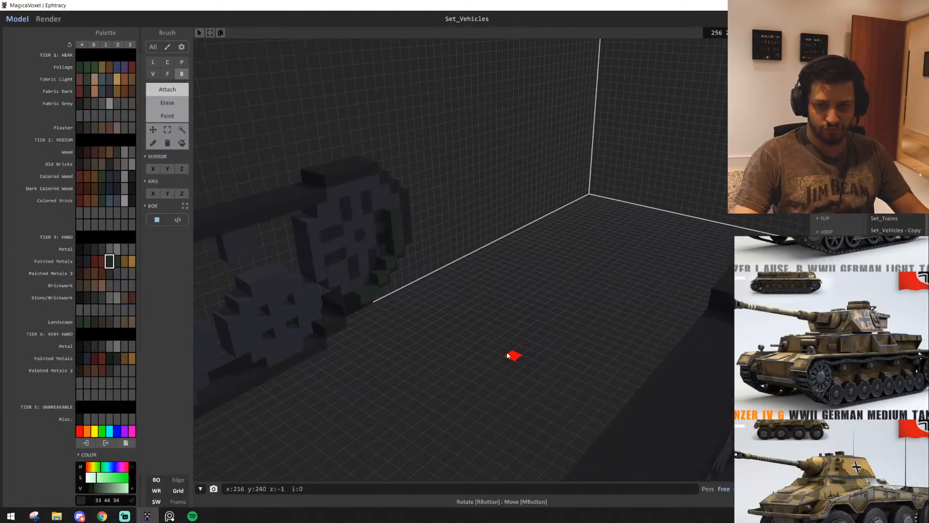
scroll(507, 355, up, 4)
right_drag(507, 356, 442, 325)
scroll(630, 334, down, 2)
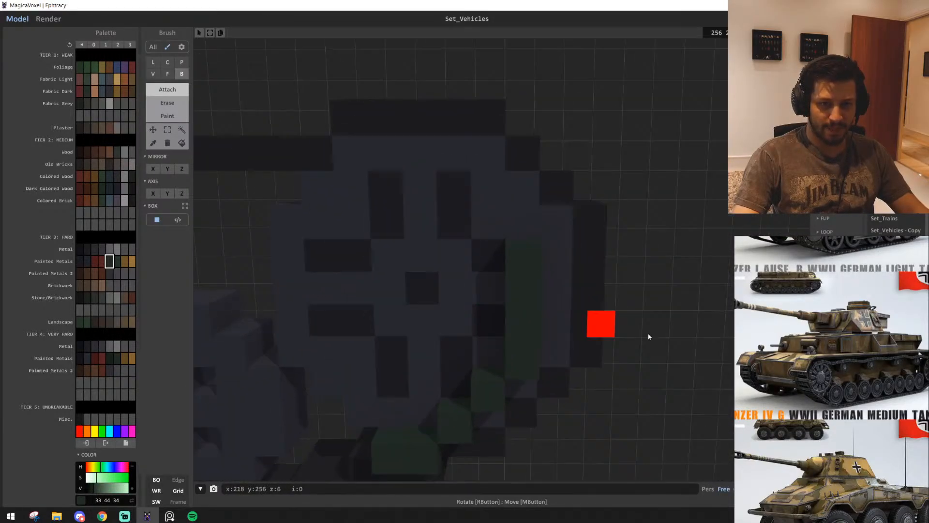
Check the Panzer IV G's front hull reference and add stepped dark green blocks along the upper part of the wheel's inner face
click(760, 364)
scroll(775, 370, up, 5)
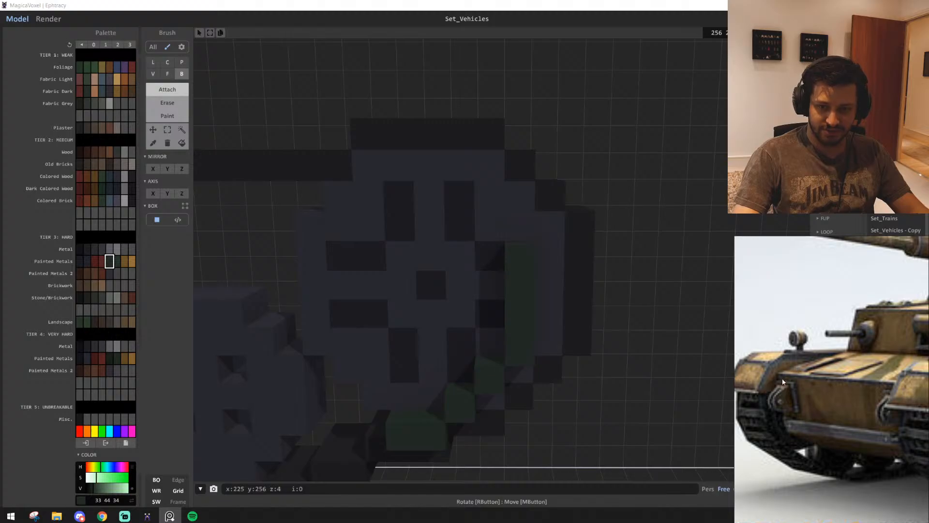
scroll(516, 340, down, 2)
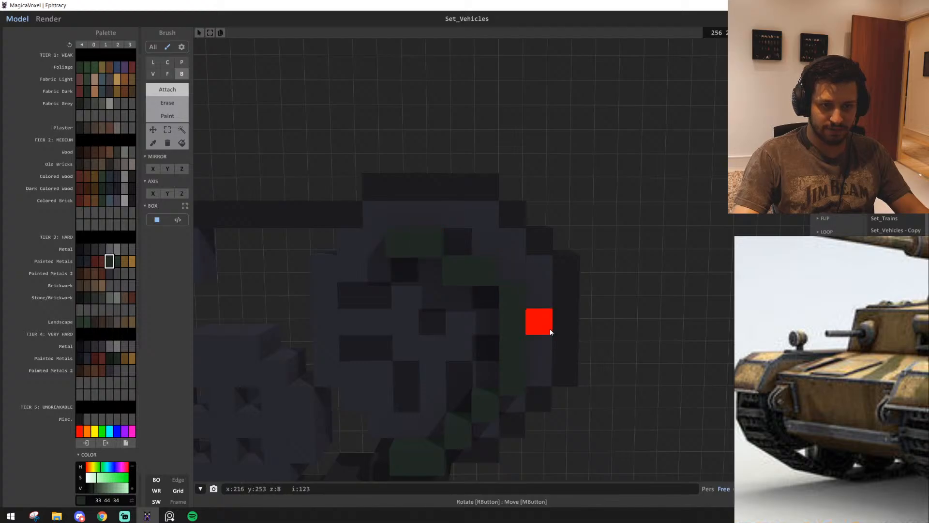
scroll(551, 332, down, 6)
right_drag(561, 321, 580, 310)
scroll(536, 336, up, 6)
scroll(442, 282, down, 6)
mouse_move(442, 290)
right_down()
mouse_move(462, 373)
mouse_move(447, 387)
mouse_move(561, 408)
mouse_move(608, 398)
mouse_move(541, 385)
mouse_move(535, 342)
mouse_move(560, 373)
mouse_move(535, 376)
mouse_move(521, 276)
right_up()
scroll(460, 390, up, 5)
scroll(461, 394, down, 5)
scroll(550, 383, up, 5)
scroll(579, 359, down, 5)
Extrude the dark green profile across to the opposite track with the face brush to form the stepped front hull
key(f)
drag(483, 267, 443, 290)
right_drag(442, 290, 489, 339)
drag(483, 282, 431, 342)
right_drag(431, 342, 389, 350)
scroll(397, 346, up, 4)
right_drag(430, 286, 470, 336)
scroll(484, 343, down, 5)
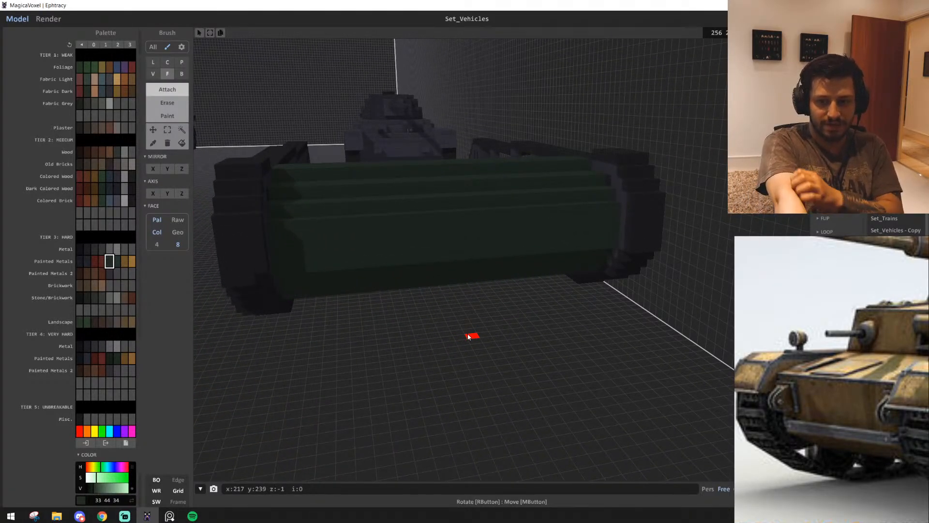
Compare the front with the reference and paint a metal grey (52 53 57) band 21 by 2 voxels across the lower front plate
middle_drag(776, 406, 796, 410)
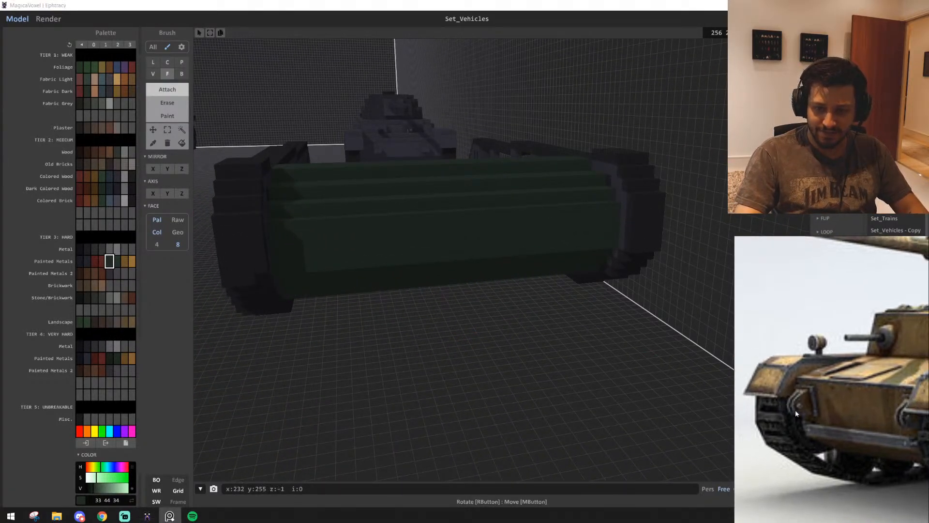
scroll(502, 332, up, 3)
right_drag(504, 333, 496, 318)
middle_drag(497, 317, 498, 312)
scroll(498, 312, up, 2)
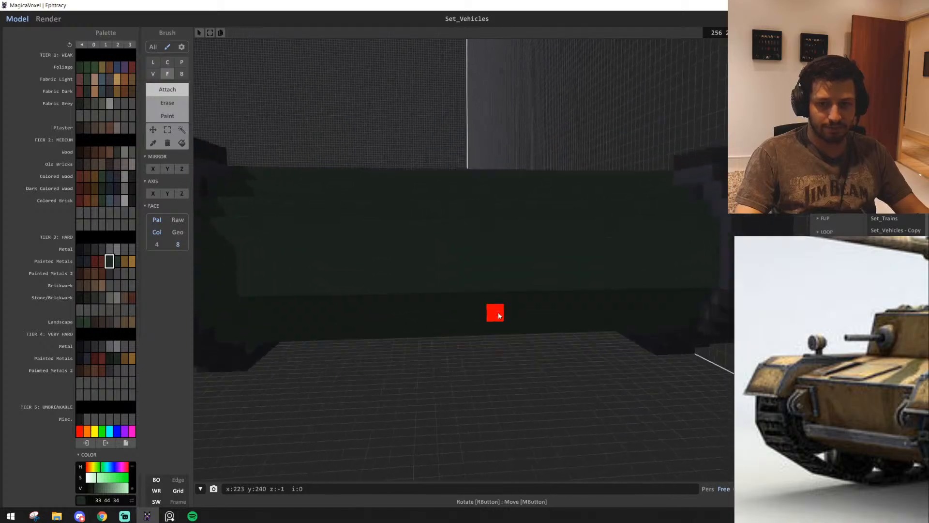
scroll(498, 312, down, 2)
scroll(234, 273, up, 2)
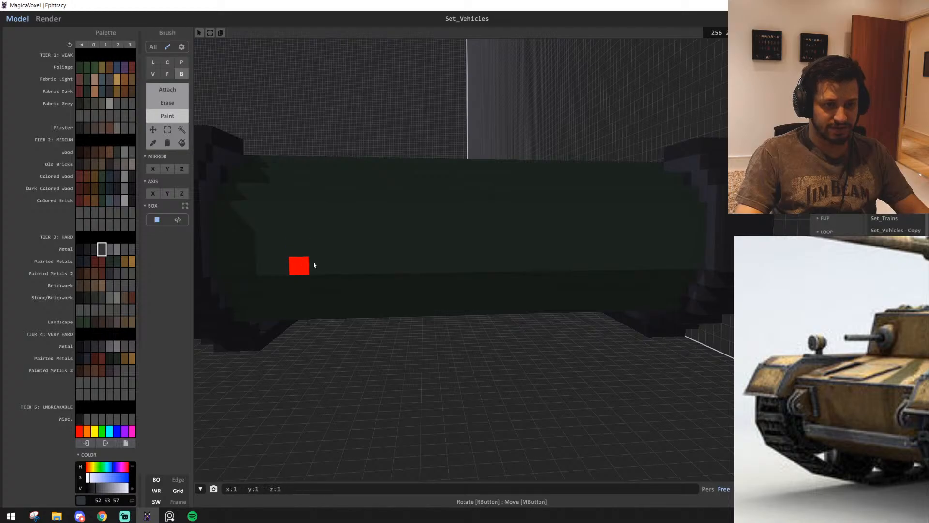
mouse_move(301, 260)
mouse_down()
mouse_move(653, 263)
mouse_move(658, 251)
mouse_up()
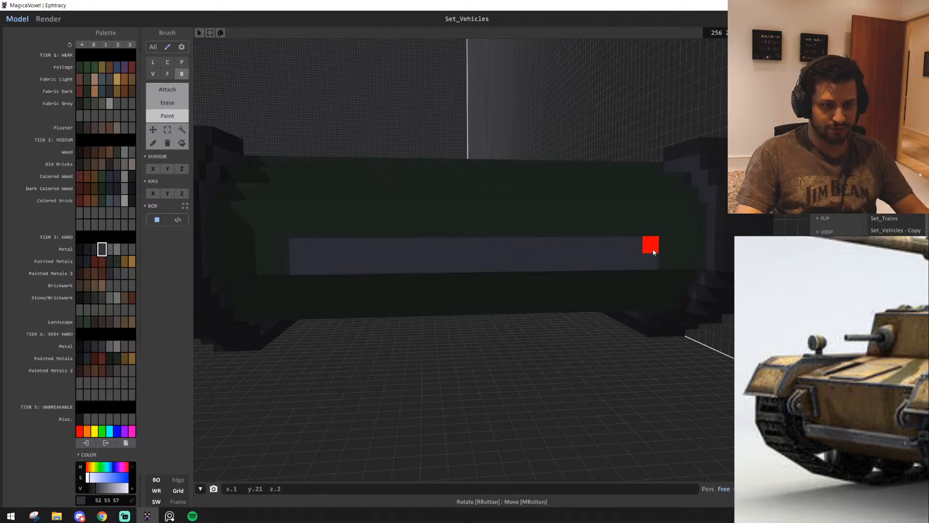
Build a small protruding dark green (33 44 34) bracket beside the track at one end of the grey band, replacing the first misplaced block
scroll(593, 287, down, 3)
mouse_move(593, 289)
right_down()
mouse_move(616, 292)
mouse_move(585, 294)
right_up()
scroll(621, 292, up, 3)
key(w)
key(d)
alt+click(493, 259)
key(w)
key(d)
key(t)
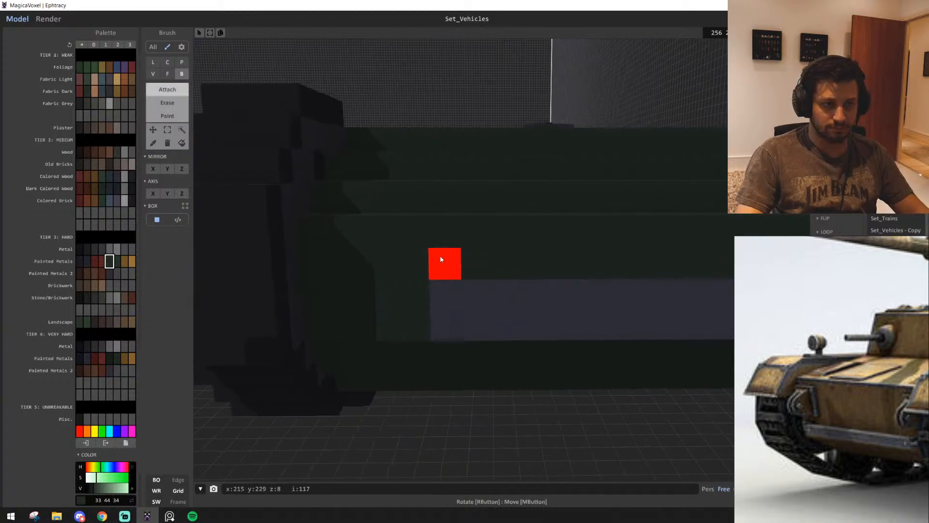
drag(424, 233, 394, 293)
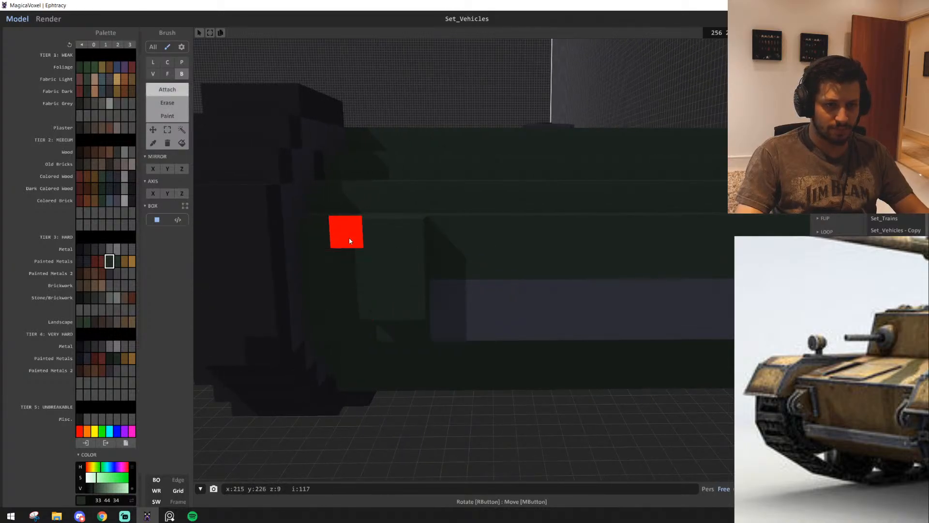
key(ctrl+z)
drag(363, 252, 378, 309)
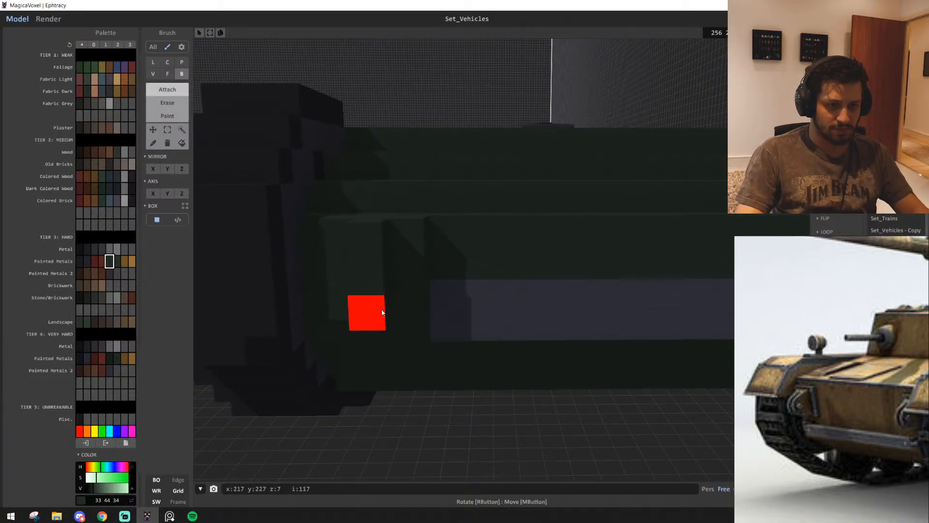
right_drag(371, 300, 353, 315)
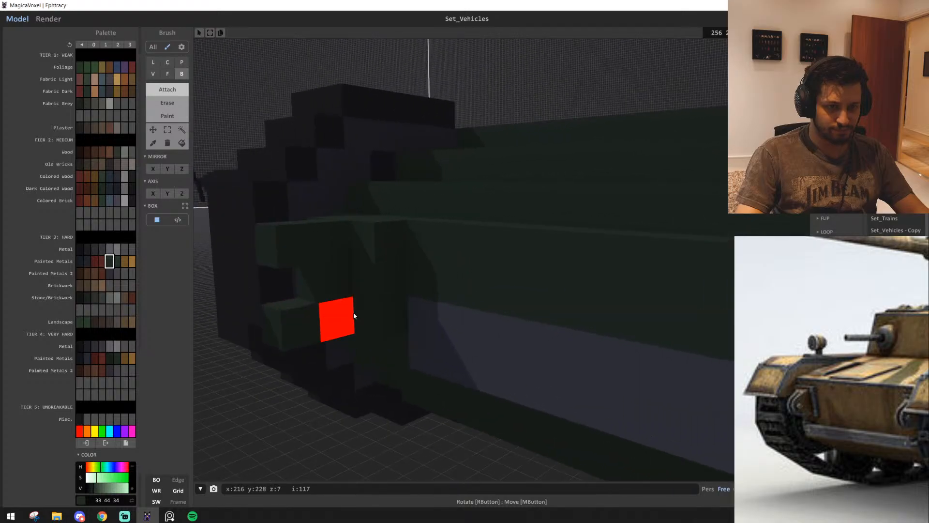
click(300, 290)
Undo a trial fill in green 36 50 39 and recolour the green front hull and bracket in dark blue painted metal (32 35 41)
right_drag(411, 324, 470, 342)
key(s)
click(117, 261)
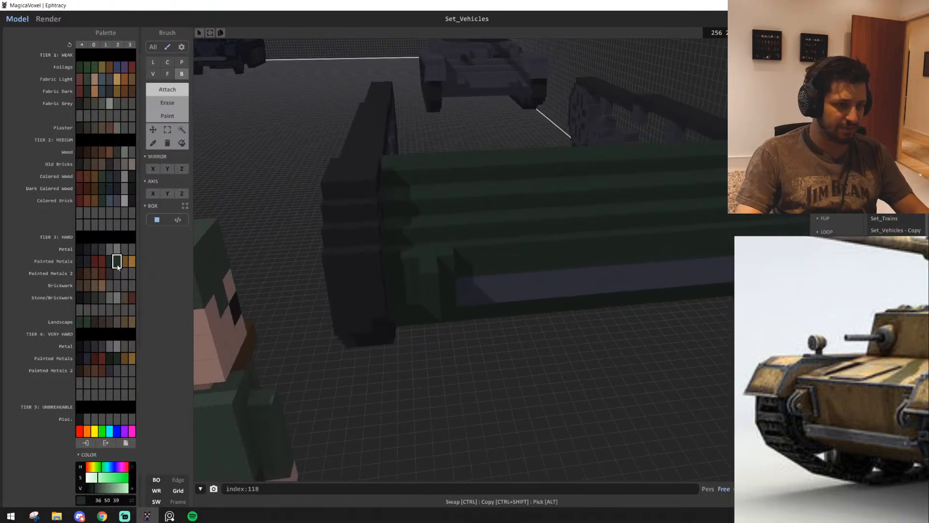
key(w)
click(182, 143)
key(s)
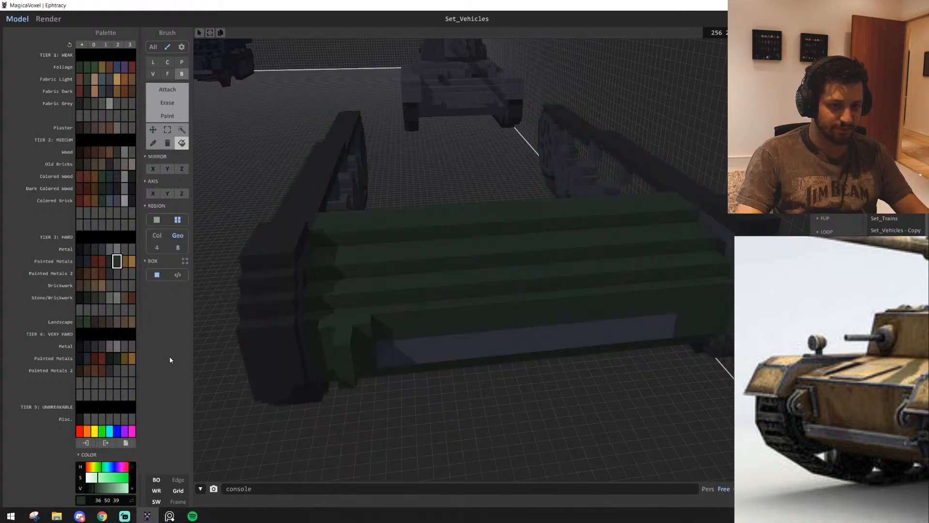
key(w)
click(477, 229)
key(ctrl+z)
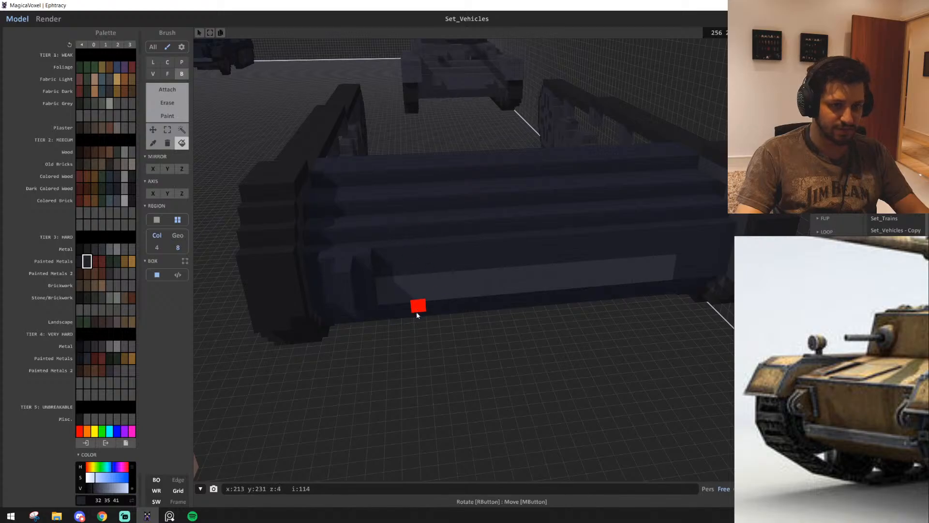
Select the bracket beside the track and place a mirrored copy at the opposite end of the front plate
right_drag(417, 314, 405, 292)
key(d)
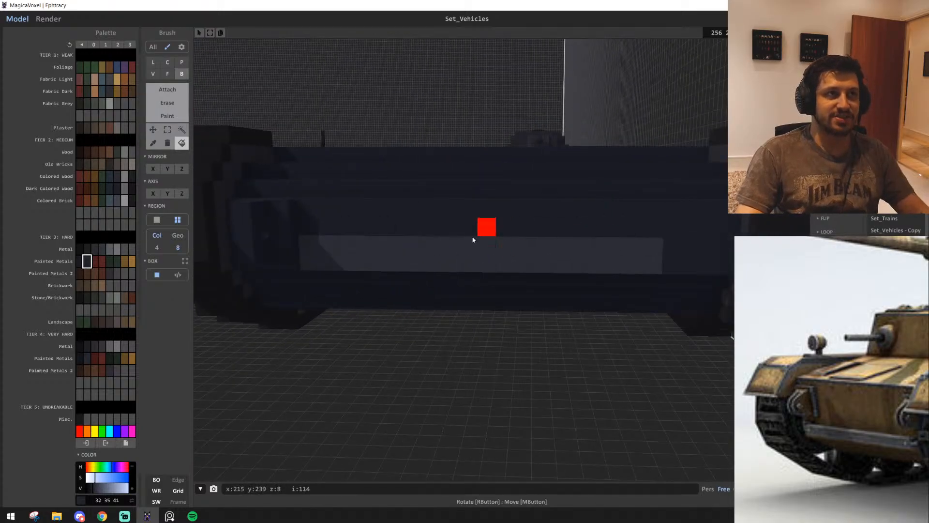
middle_drag(473, 240, 418, 334)
scroll(572, 352, up, 2)
scroll(474, 346, down, 2)
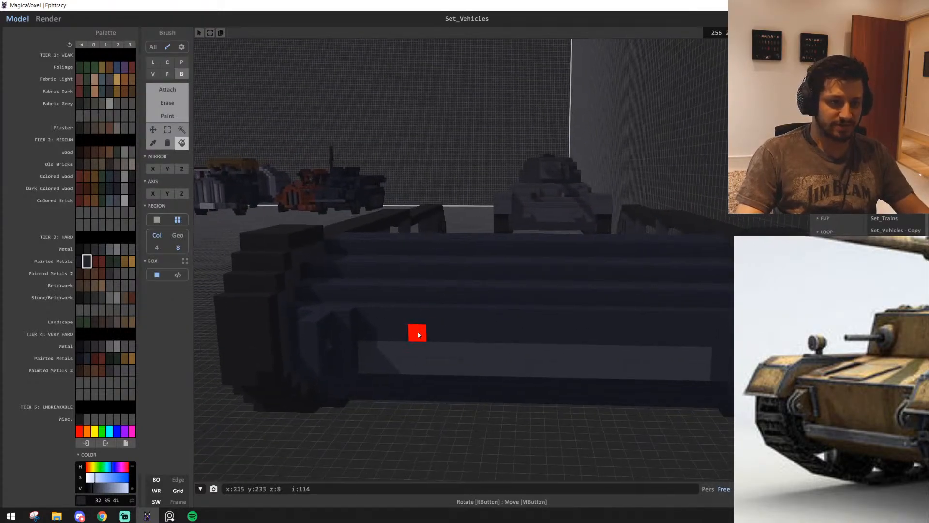
right_drag(419, 334, 448, 331)
scroll(466, 335, down, 2)
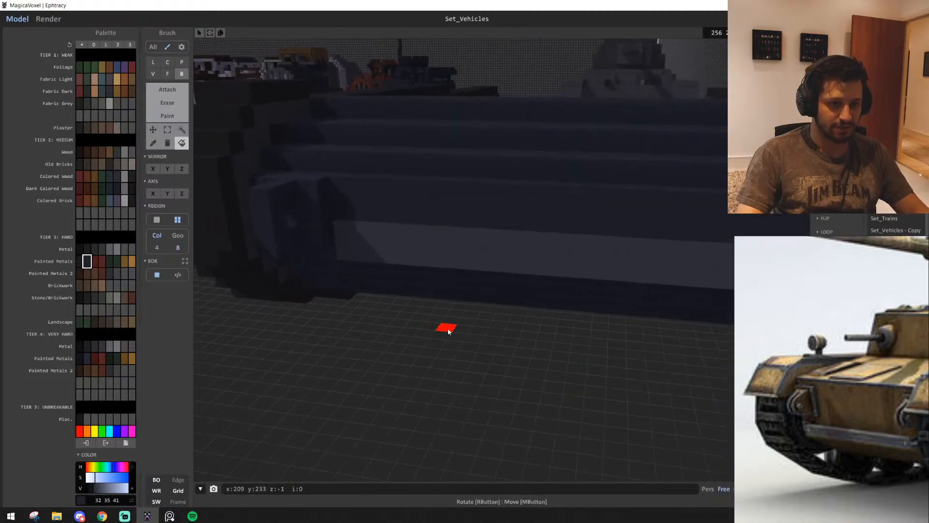
click(167, 129)
right_drag(339, 218, 332, 215)
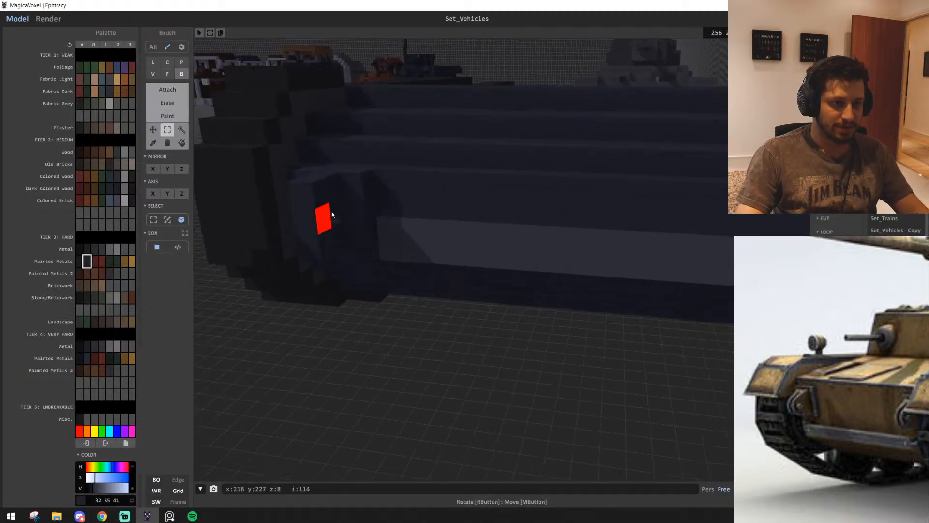
scroll(332, 215, down, 2)
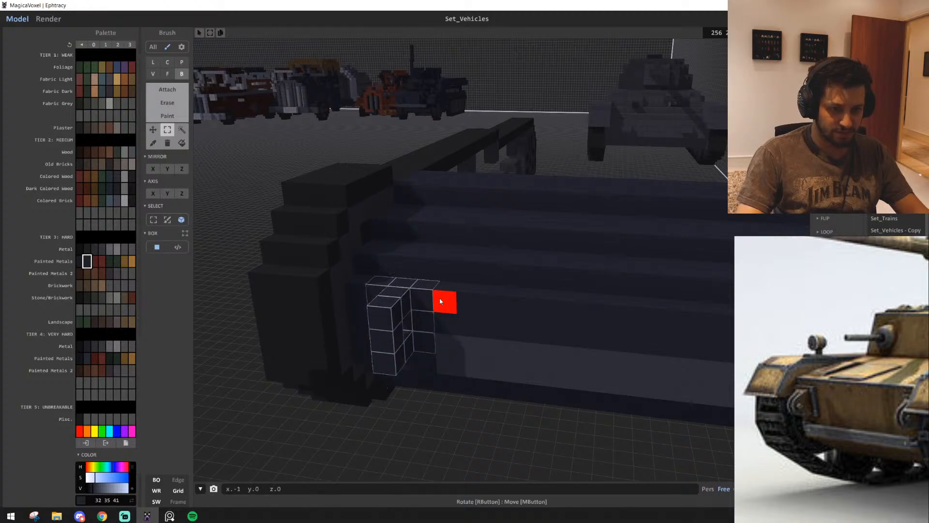
right_drag(440, 302, 482, 287)
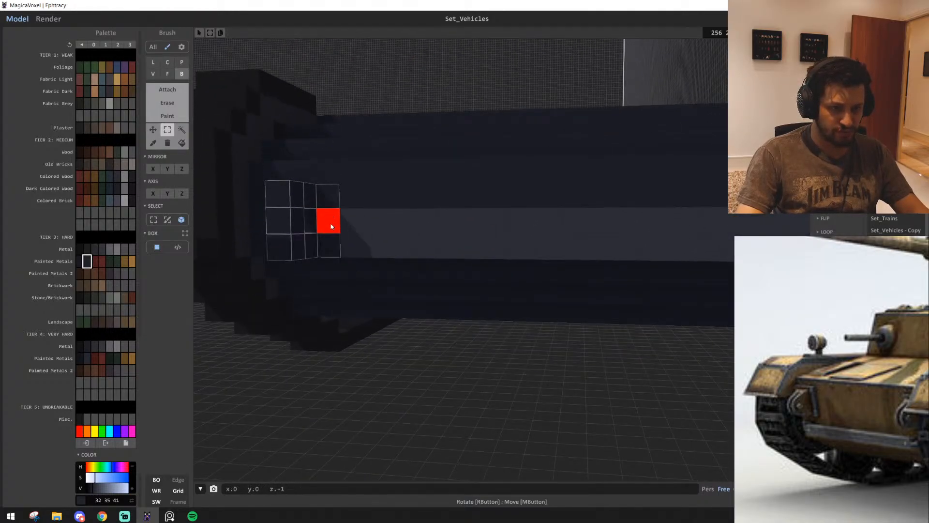
scroll(332, 226, down, 3)
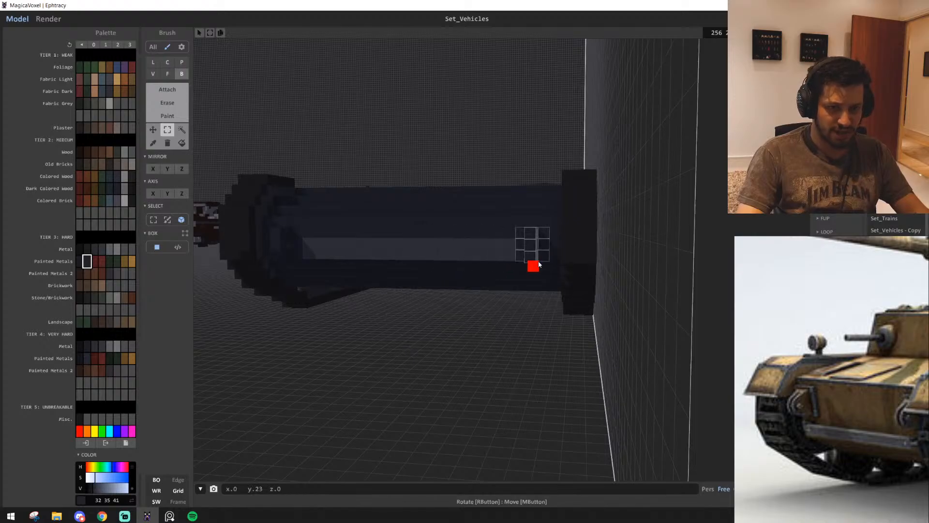
right_drag(471, 357, 481, 380)
Inspect the hull front, its grey band and both brackets from several angles against the reference
scroll(481, 379, down, 1)
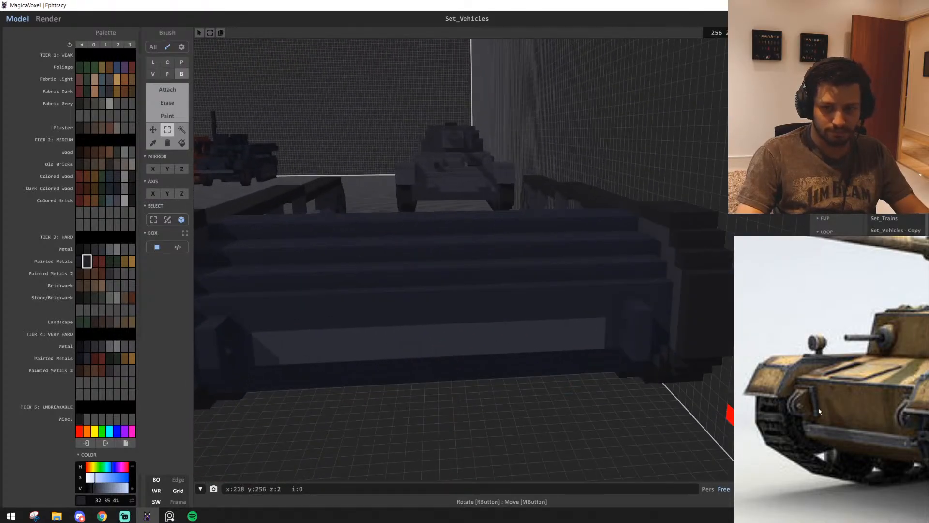
scroll(572, 384, up, 2)
scroll(515, 338, down, 1)
alt+click(494, 312)
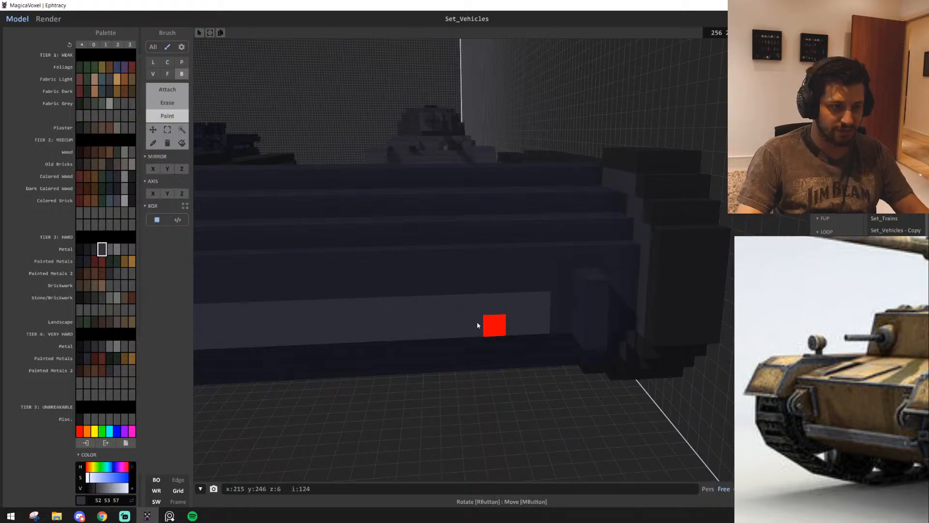
right_drag(477, 325, 459, 411)
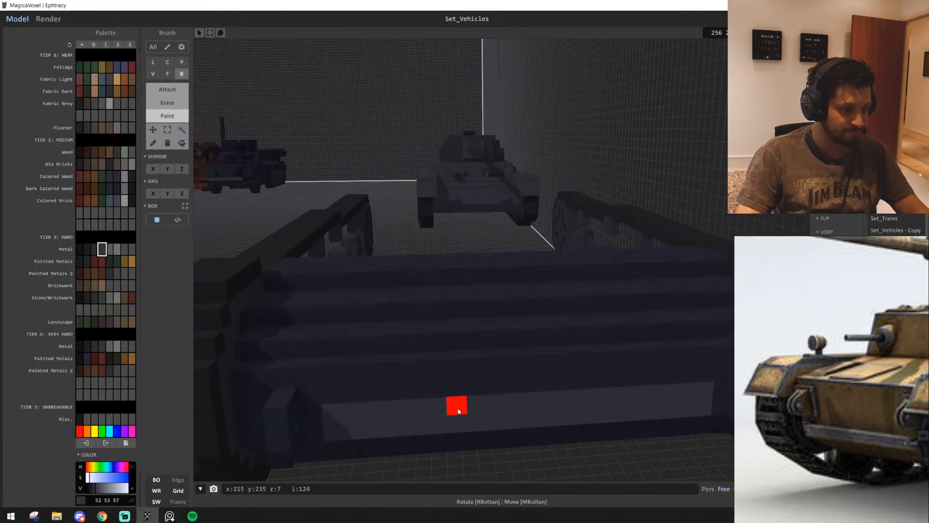
middle_drag(362, 354, 421, 376)
scroll(352, 371, down, 2)
right_drag(351, 372, 427, 390)
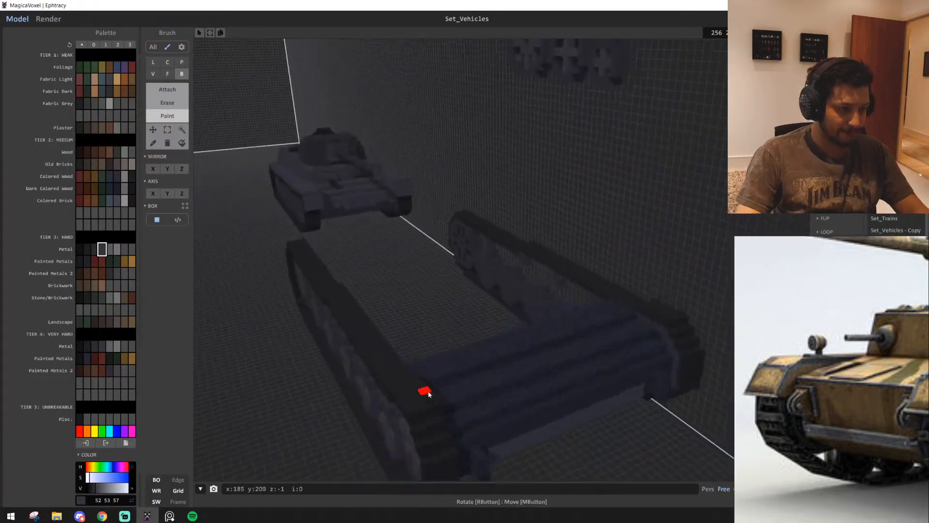
middle_drag(426, 389, 437, 394)
mouse_move(438, 394)
right_down()
mouse_move(404, 409)
mouse_move(383, 387)
right_up()
Select the soldier figure by connected geometry and move it farther away from the tank's front
key(w)
middle_drag(576, 292, 528, 300)
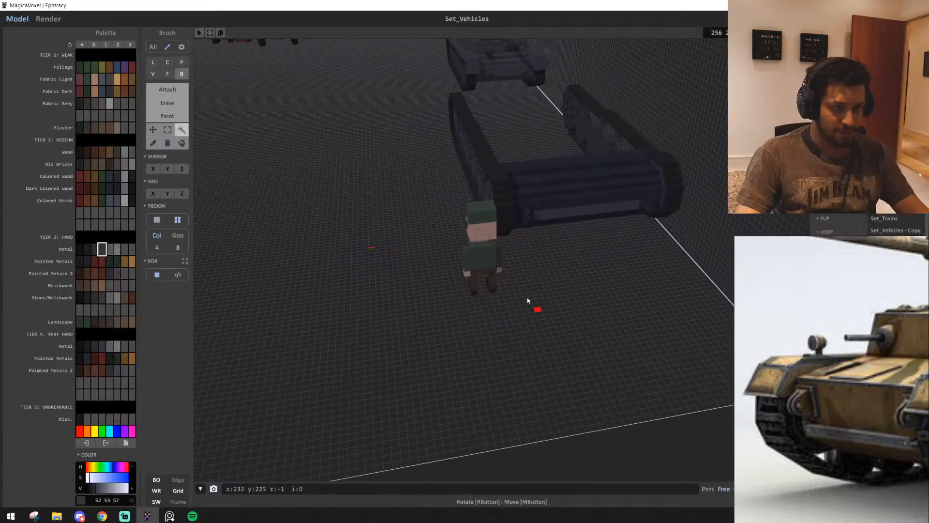
key(w)
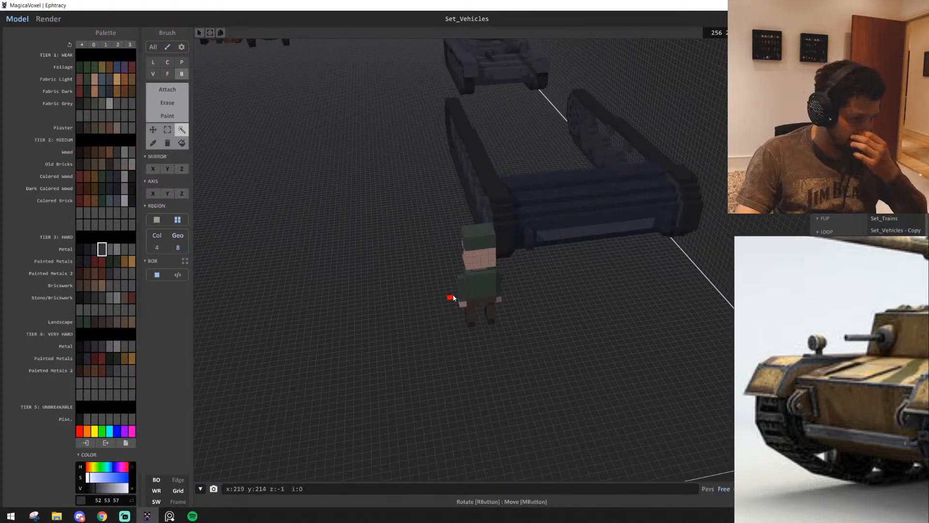
click(481, 272)
drag(479, 237, 267, 362)
key(ctrl+d)
Undo a trial fill by geometry and fill the dark blue hull by colour with the tier 3 painted metal 47 45 49
key(w)
right_drag(502, 347, 500, 331)
alt+click(499, 326)
key(w)
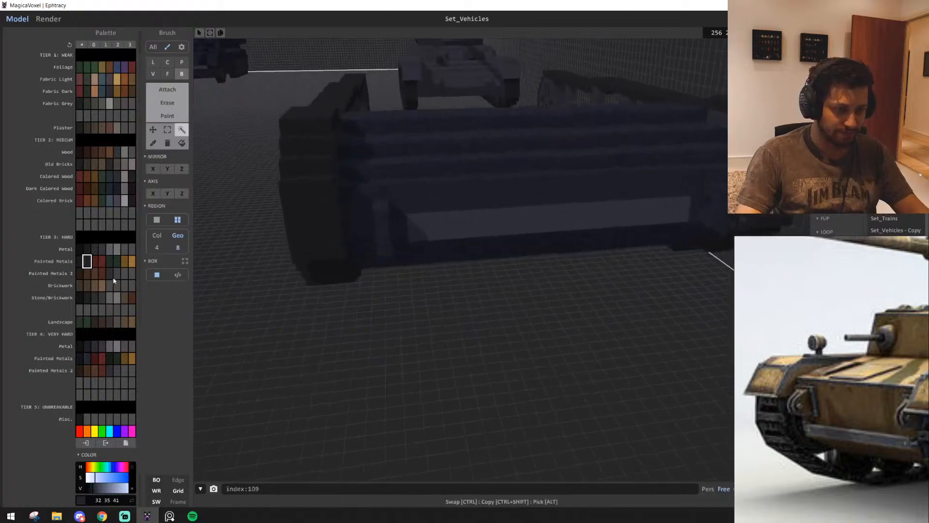
click(110, 274)
click(477, 228)
key(ctrl+z)
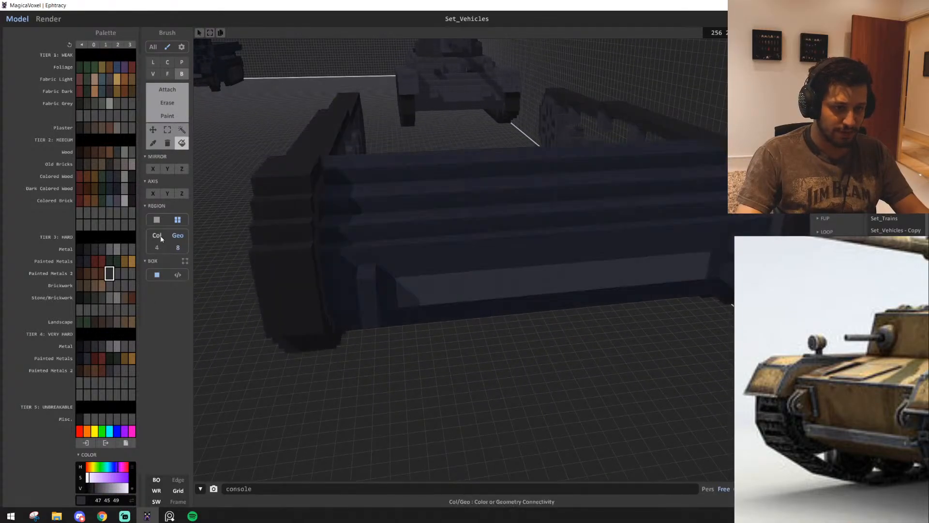
click(159, 236)
click(473, 218)
key(s)
right_drag(474, 220, 493, 272)
key(e)
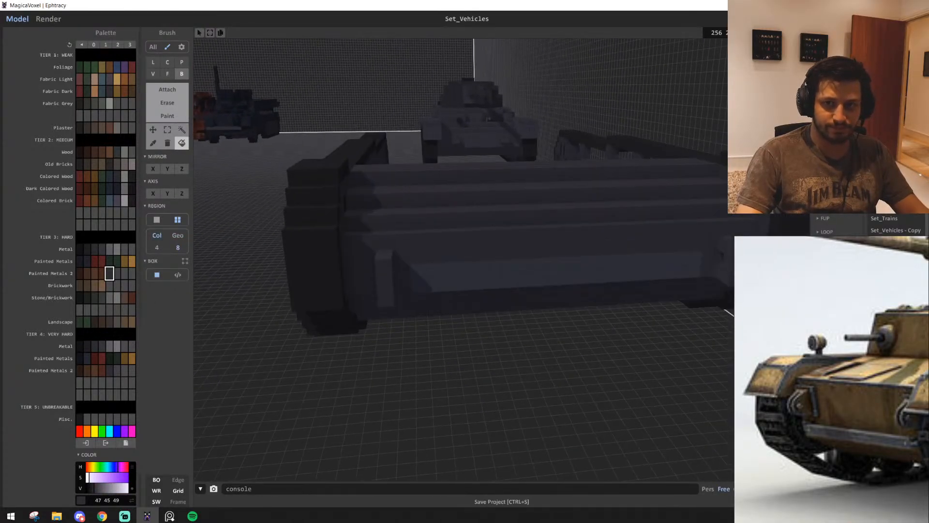
Recolour the front hull with the tier 4 very hard painted metal 47 45 49
key(w)
mouse_move(532, 228)
right_down()
mouse_move(546, 197)
mouse_move(521, 229)
right_up()
alt+click(532, 205)
key(s)
key(d)
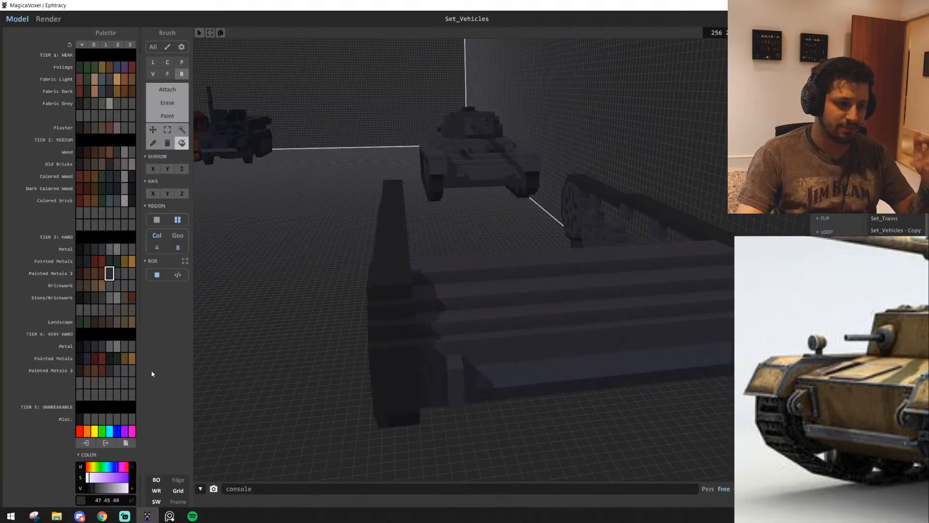
click(110, 371)
key(d)
key(q)
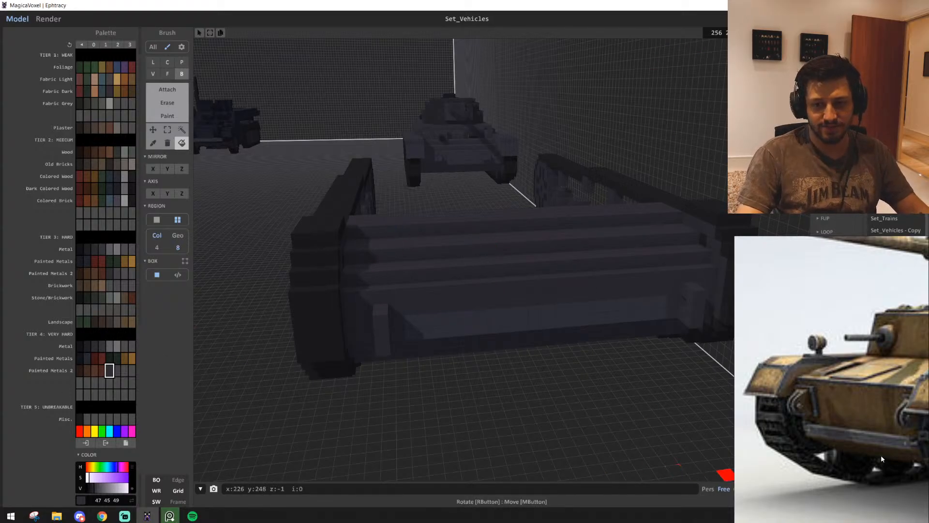
Examine the front and side views of the German tanks on the reference board for the hull shape
scroll(871, 450, down, 5)
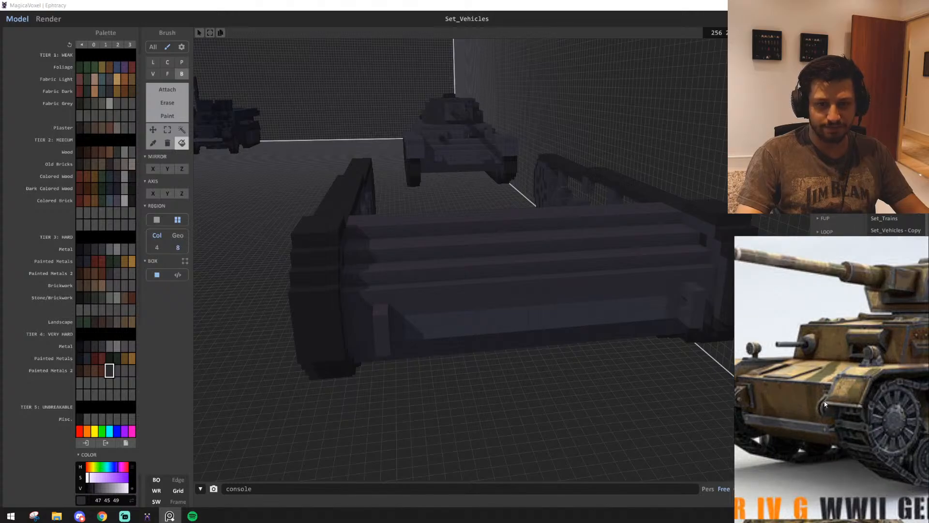
right_drag(569, 413, 538, 419)
middle_drag(888, 385, 788, 392)
scroll(813, 385, down, 1)
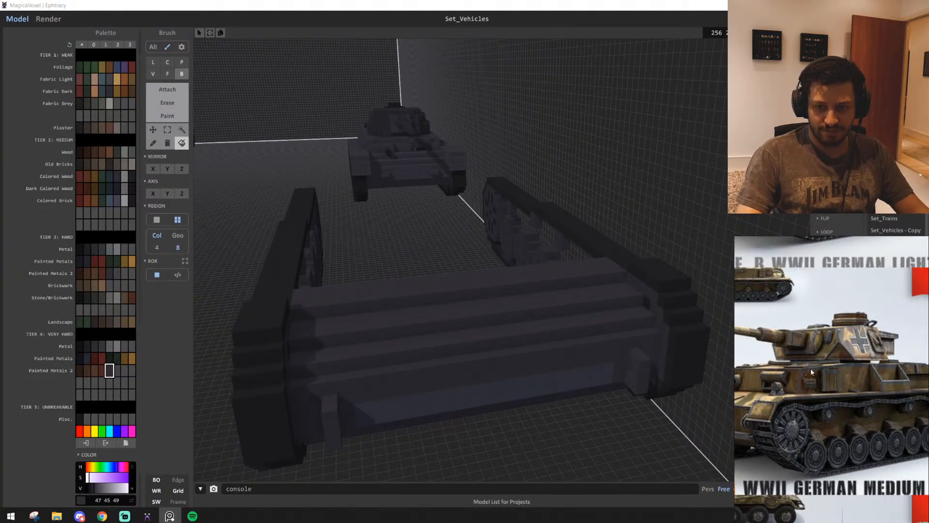
middle_drag(863, 368, 801, 367)
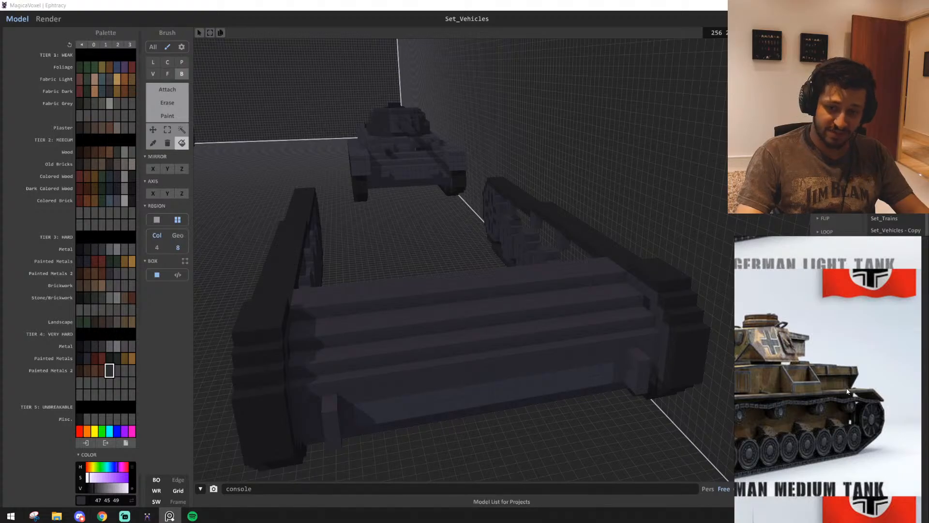
middle_drag(780, 358, 903, 344)
mouse_move(865, 383)
middle_down()
mouse_move(841, 387)
mouse_move(865, 371)
middle_up()
scroll(858, 368, down, 1)
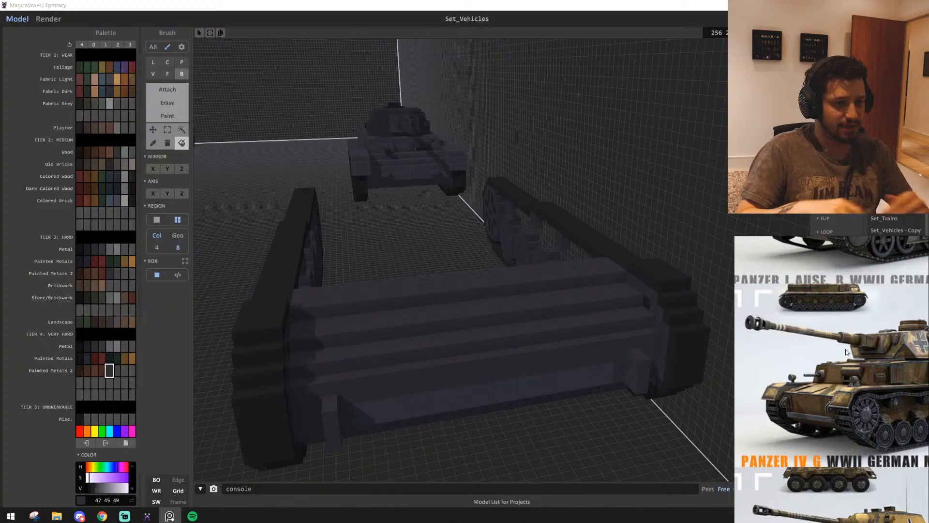
scroll(559, 283, up, 2)
scroll(547, 291, down, 1)
Examine the top-view tank drawings and the rear photograph on the reference board
mouse_move(412, 330)
right_down()
mouse_move(442, 334)
mouse_move(426, 329)
right_up()
scroll(427, 328, down, 1)
middle_drag(427, 328, 394, 301)
scroll(841, 371, down, 2)
scroll(868, 443, down, 4)
middle_drag(869, 443, 702, 339)
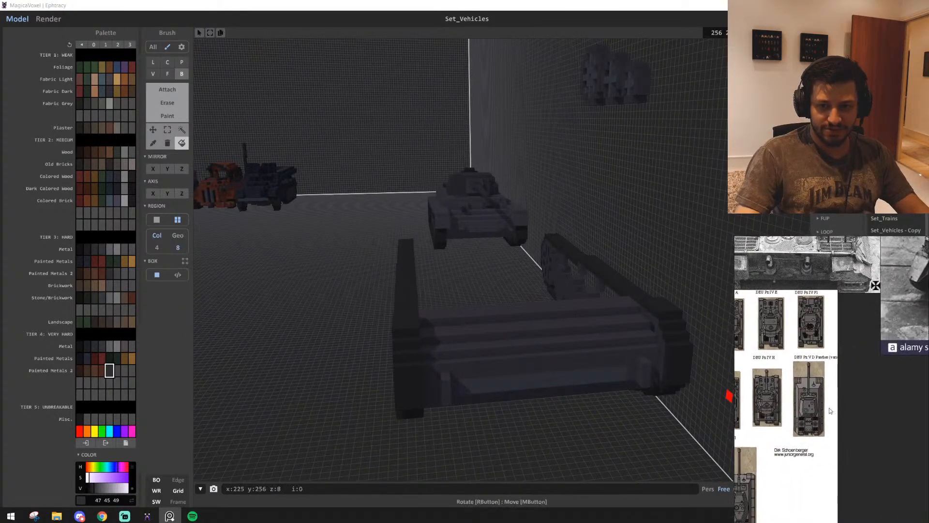
middle_drag(829, 407, 705, 431)
middle_drag(885, 389, 834, 385)
scroll(750, 435, down, 4)
scroll(835, 361, up, 5)
scroll(466, 295, up, 4)
Extrude the back face of the front hull about 49 voxels rearward to form a floor between the tracks
mouse_move(467, 295)
right_down()
mouse_move(477, 315)
mouse_move(684, 318)
mouse_move(549, 305)
mouse_move(432, 270)
mouse_move(463, 234)
mouse_move(429, 172)
mouse_move(444, 153)
right_up()
key(f)
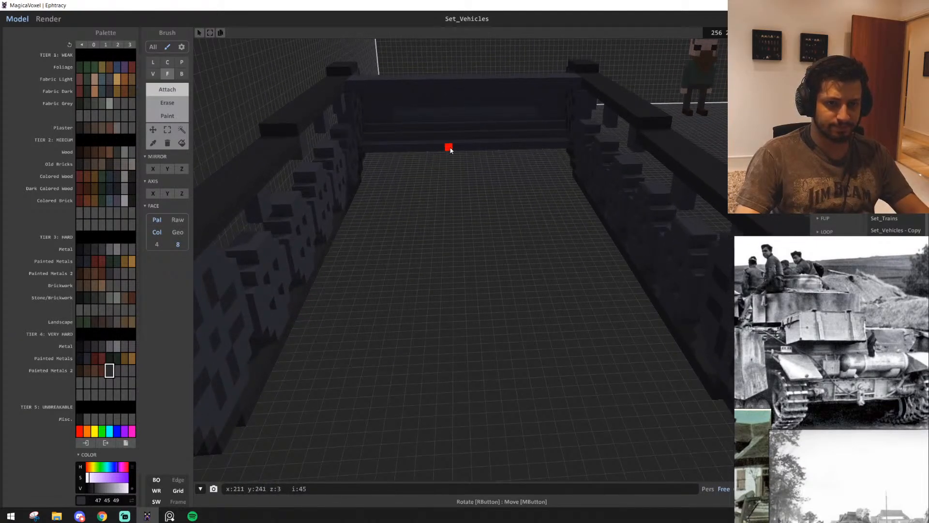
drag(452, 159, 468, 385)
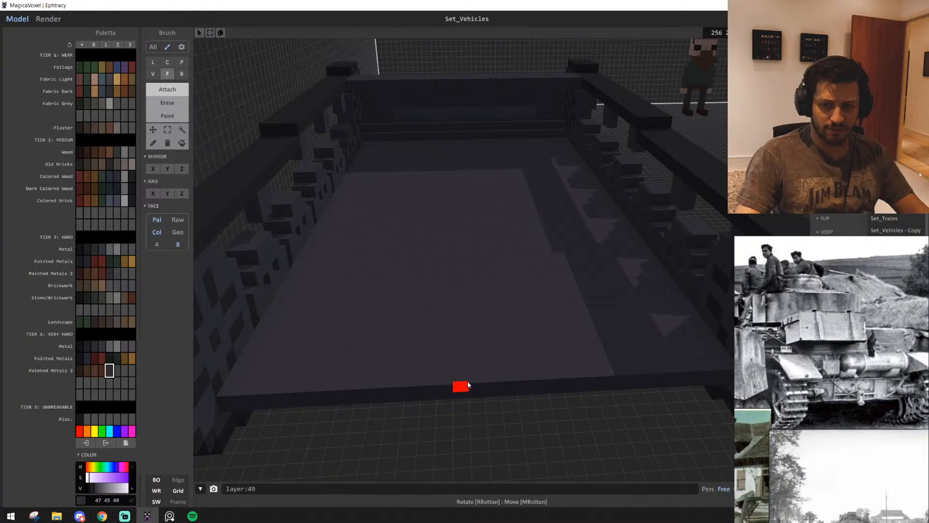
Add a narrow column of voxels against the end wheel at the floor's rear corner
mouse_move(468, 385)
right_down()
mouse_move(397, 350)
mouse_move(375, 393)
mouse_move(353, 400)
right_up()
key(b)
scroll(353, 400, up, 2)
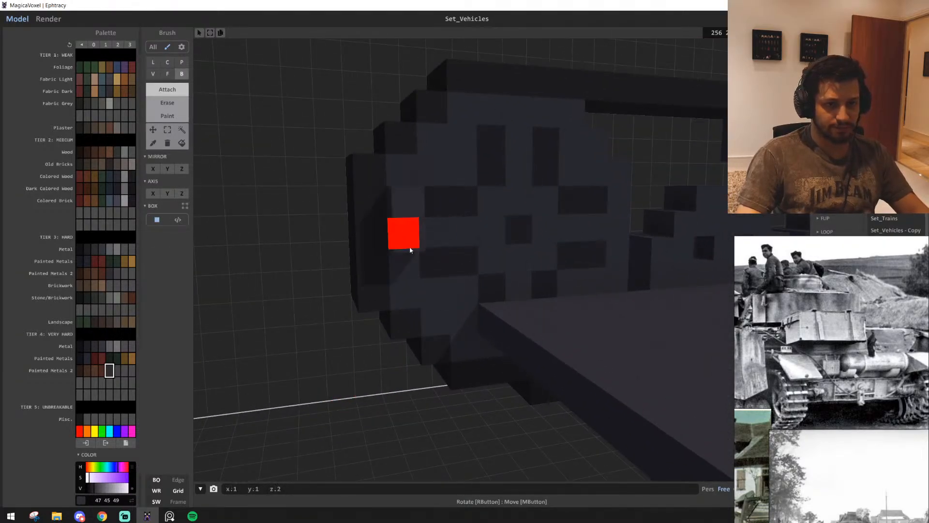
right_drag(412, 279, 493, 323)
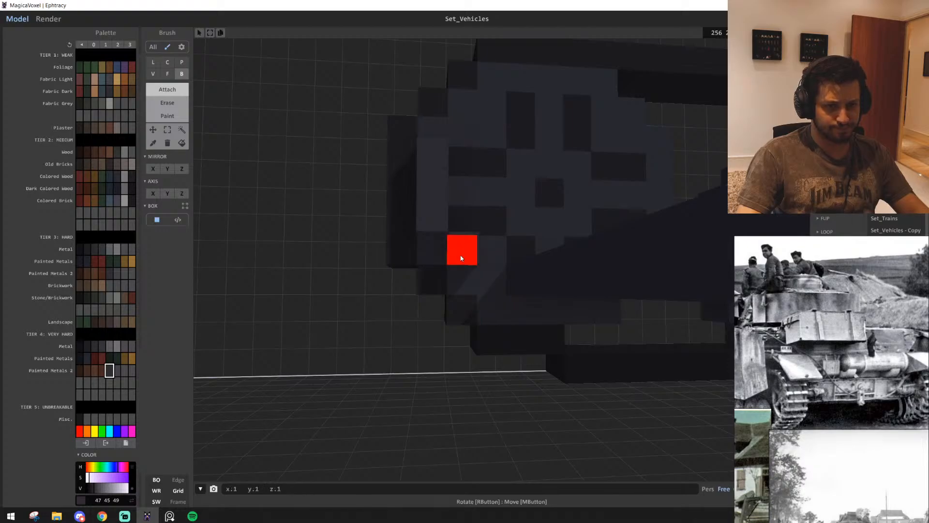
right_drag(589, 344, 267, 242)
Extrude the corner column across to the opposite track to form the hull's rear plate
key(f)
drag(272, 236, 588, 306)
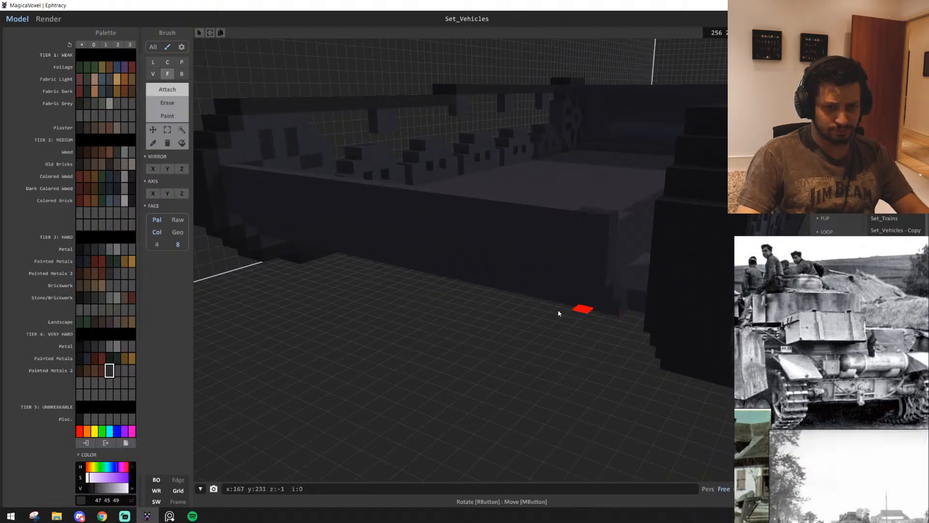
mouse_move(558, 313)
right_down()
mouse_move(587, 353)
mouse_move(668, 373)
mouse_move(599, 279)
right_up()
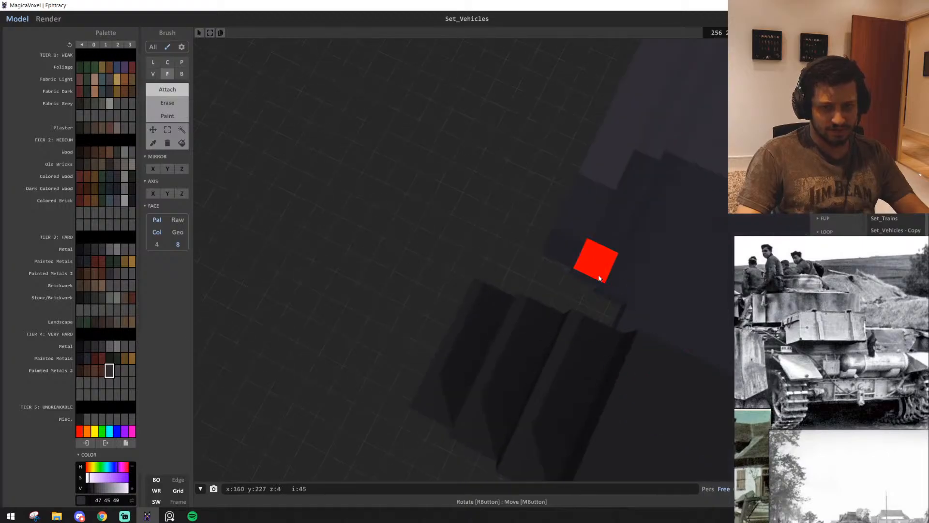
right_drag(450, 261, 575, 251)
scroll(563, 227, down, 10)
scroll(575, 254, down, 3)
key(w)
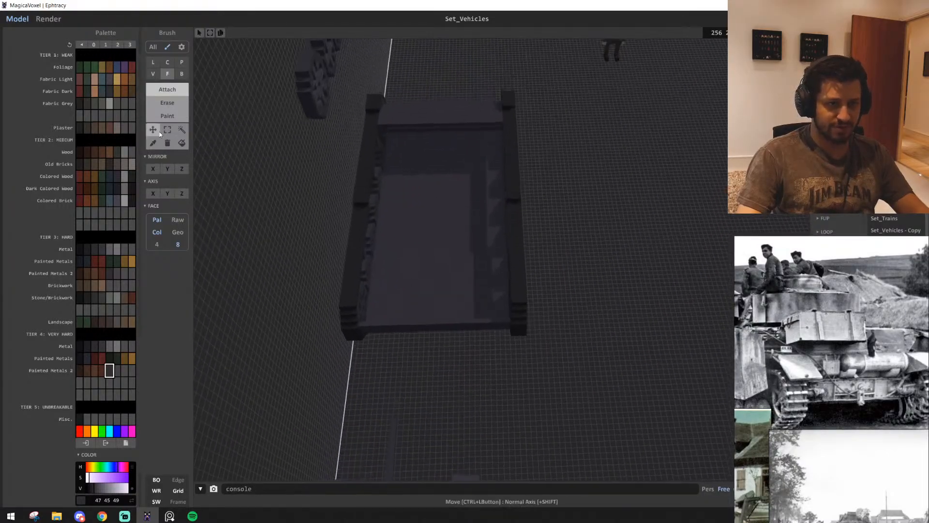
click(167, 131)
drag(446, 152, 469, 406)
click(503, 434)
Add a one-voxel-thick strip 27 voxels long along the hull's rear edge between the tracks
scroll(503, 426, up, 4)
key(t)
key(b)
scroll(498, 420, up, 6)
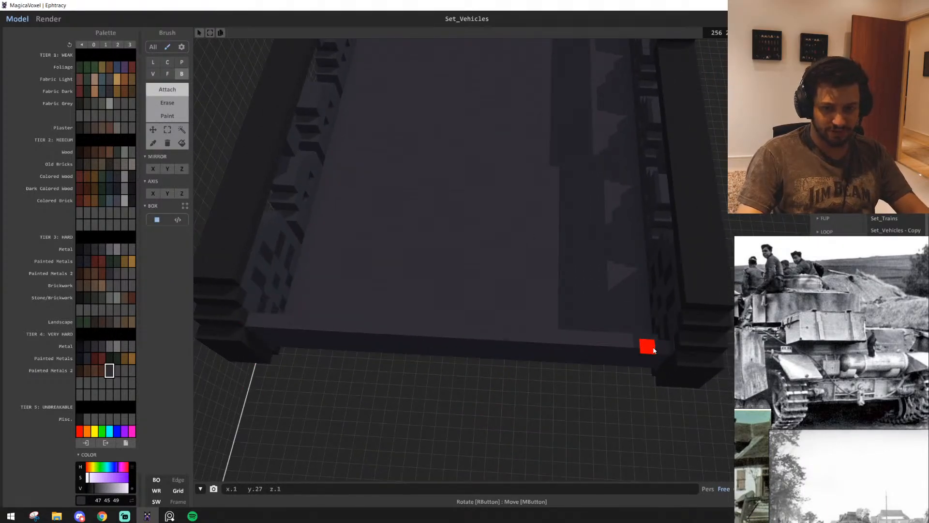
scroll(644, 348, down, 5)
Select one lengthwise half of the tank, including its track, and move it 5 voxels inward to narrow the hull
click(170, 127)
key(w)
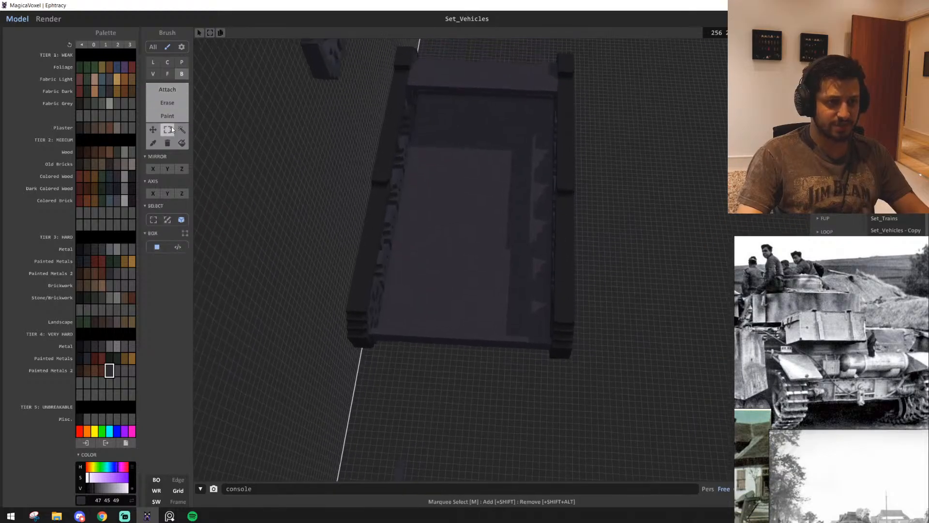
scroll(510, 218, down, 3)
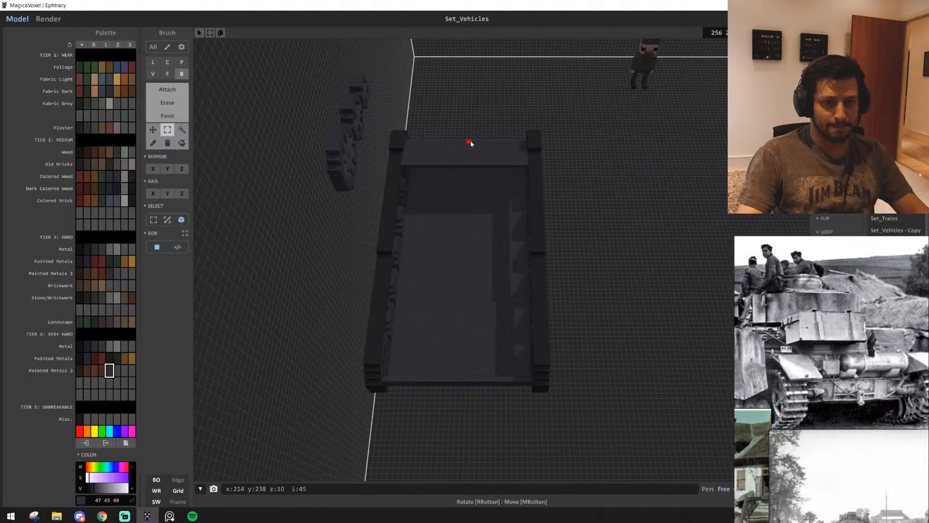
drag(489, 253, 510, 379)
scroll(539, 383, up, 5)
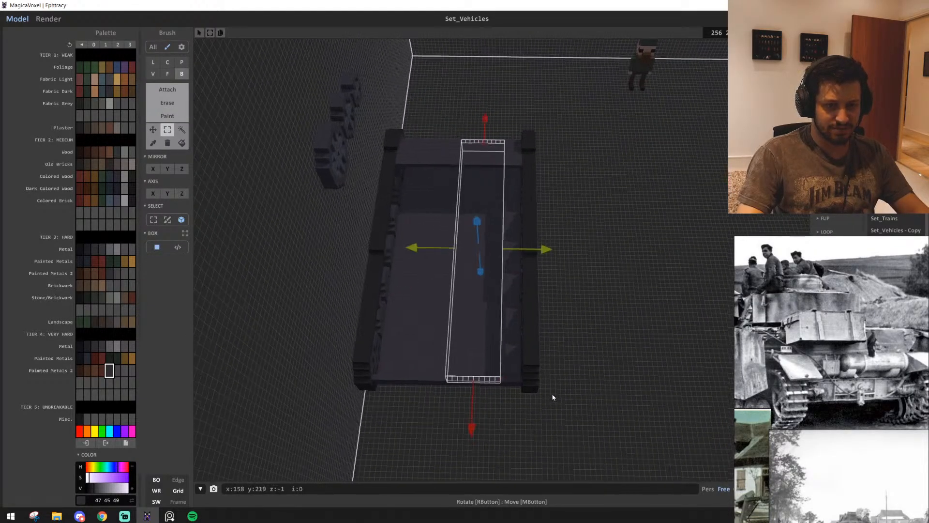
scroll(539, 383, down, 5)
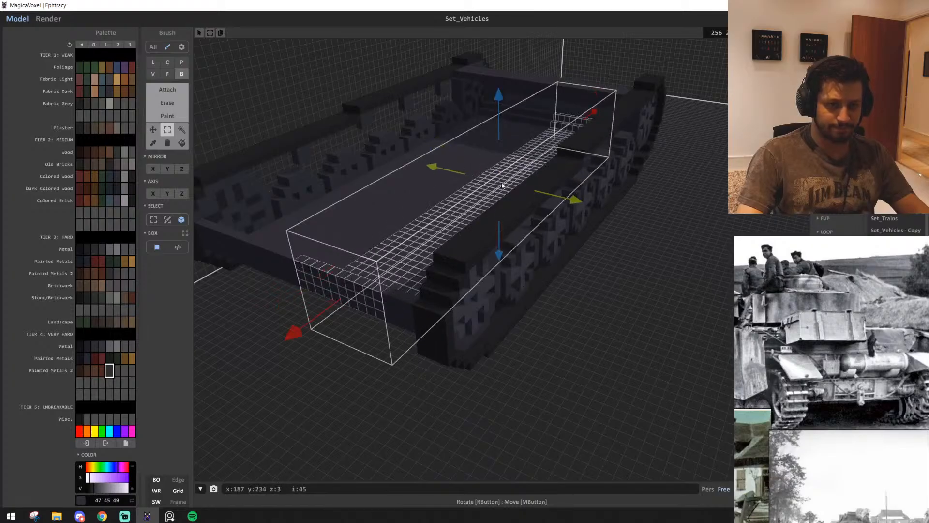
right_drag(502, 120, 635, 265)
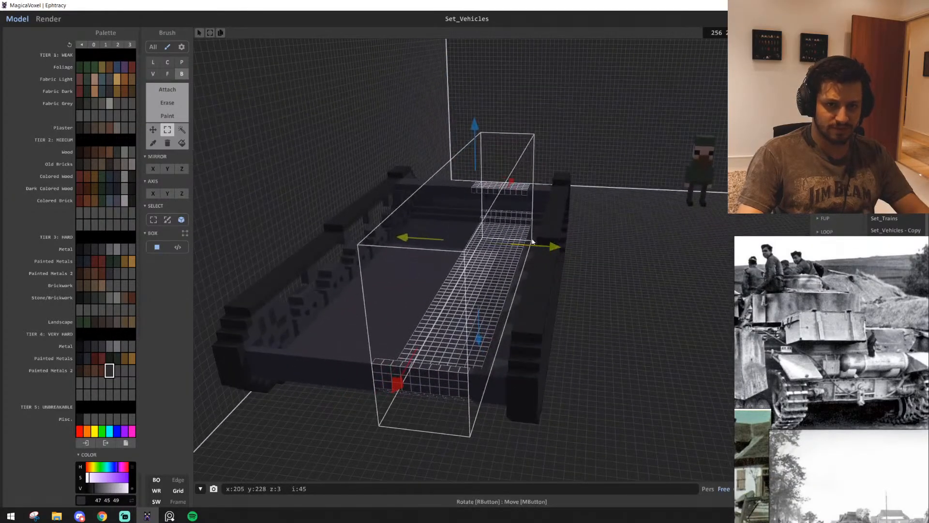
drag(473, 383, 468, 400)
scroll(501, 367, up, 5)
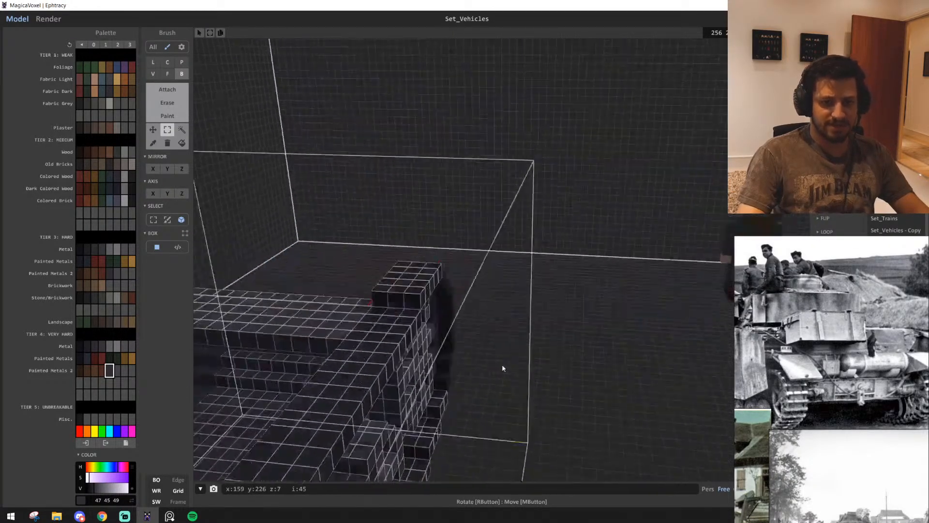
right_drag(501, 366, 412, 387)
scroll(412, 387, down, 5)
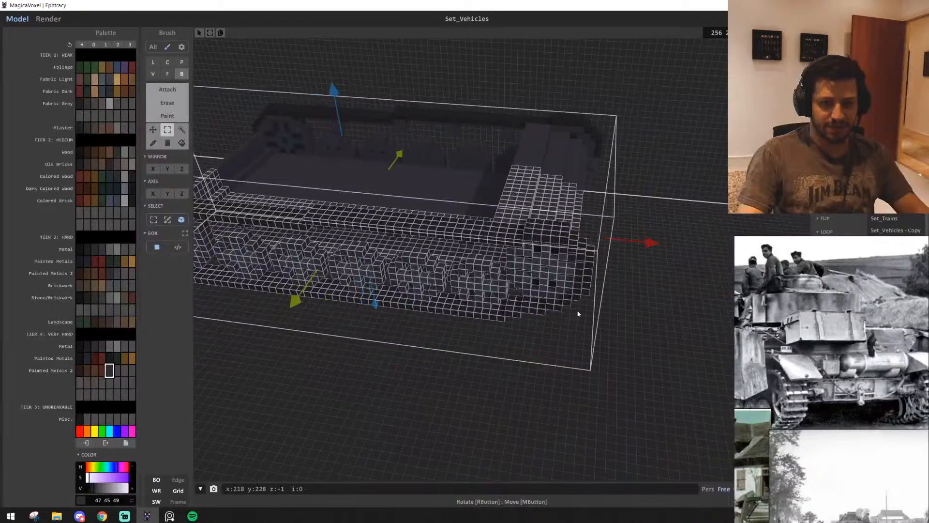
scroll(573, 320, up, 5)
scroll(573, 320, down, 5)
right_drag(573, 321, 495, 281)
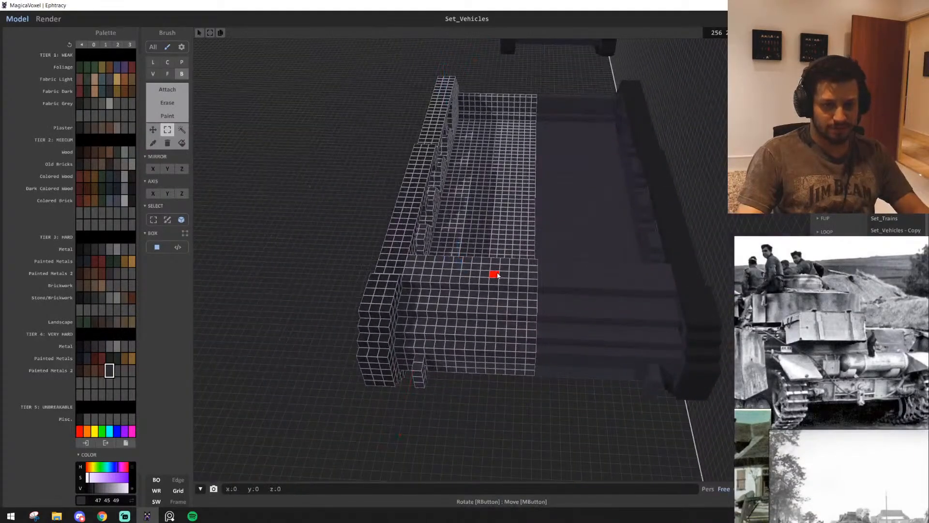
ctrl+drag(494, 276, 547, 285)
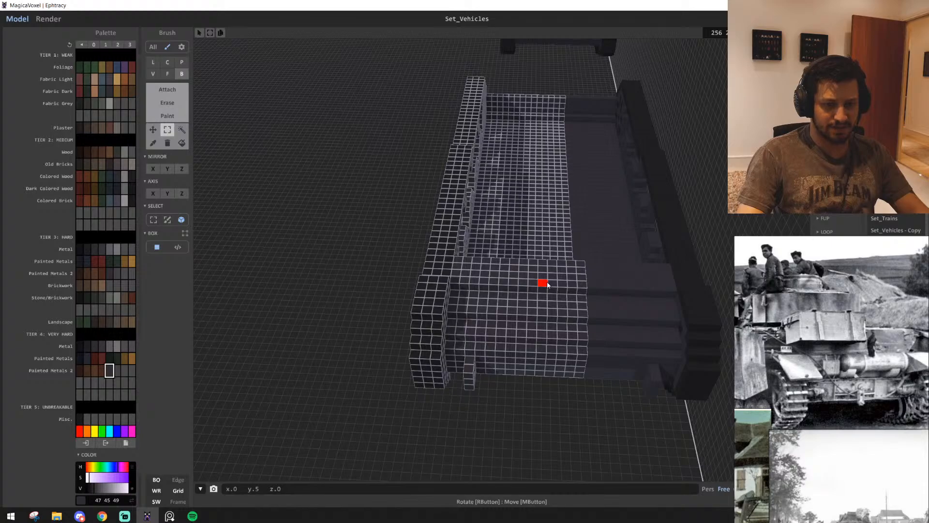
Add small voxel blocks to the inner side of the rear wheel beside the hull's rear plate, undoing the last addition
scroll(541, 358, down, 3)
mouse_move(520, 376)
right_down()
mouse_move(464, 408)
mouse_move(529, 396)
mouse_move(525, 388)
right_up()
scroll(525, 389, up, 5)
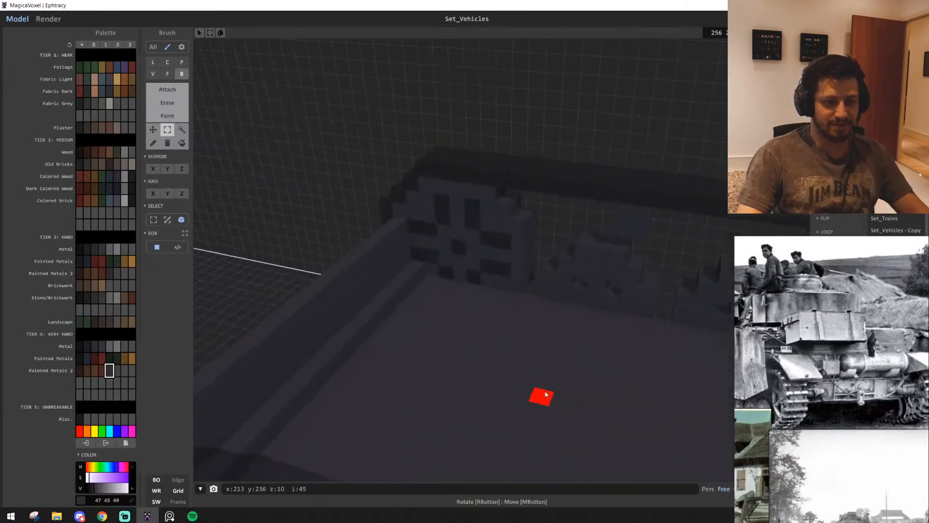
right_drag(422, 414, 419, 406)
key(t)
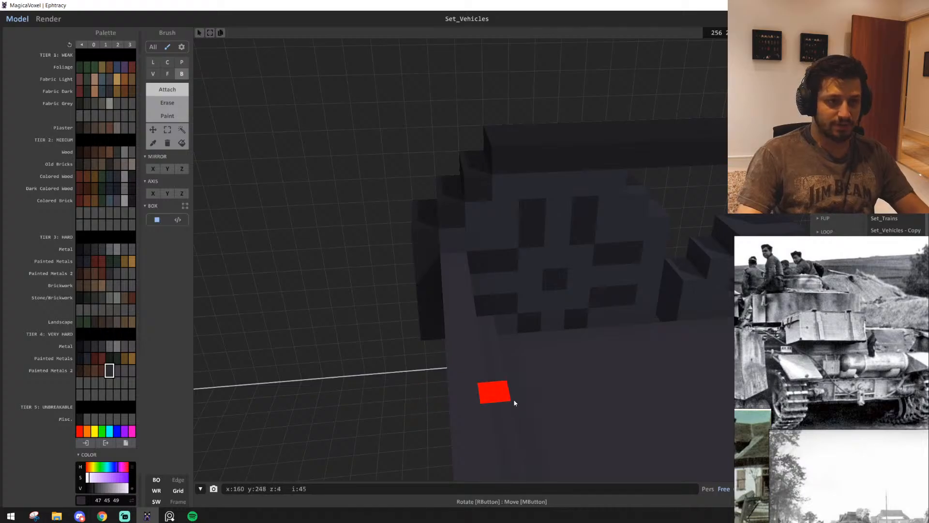
right_drag(514, 400, 518, 386)
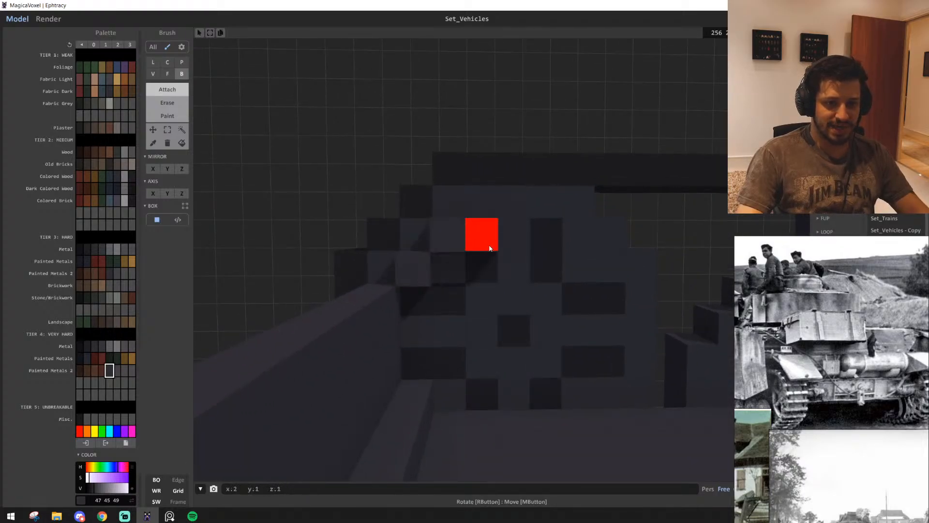
middle_drag(528, 239, 527, 334)
middle_drag(658, 333, 524, 338)
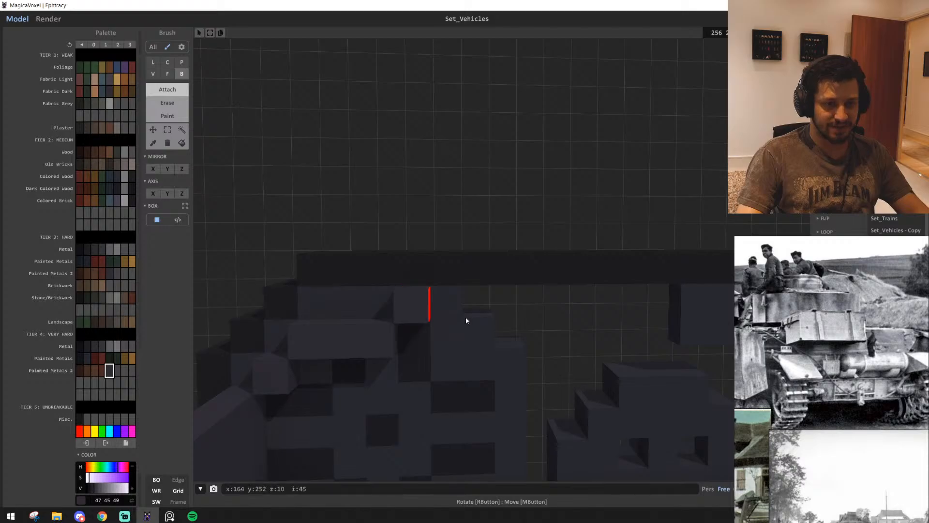
key(ctrl+z)
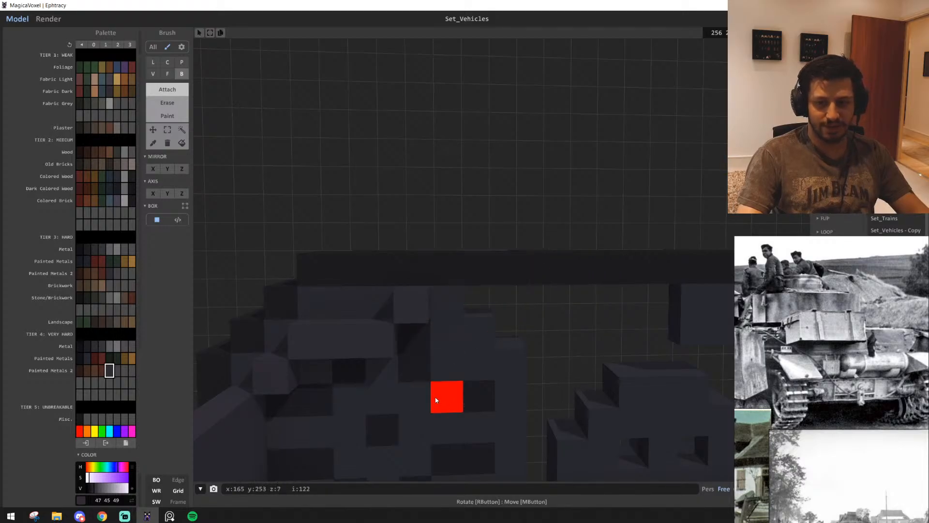
Extrude the block faces on the inner side of the rear wheel by two layers with the Face brush
mouse_move(436, 400)
right_down()
mouse_move(519, 436)
mouse_move(513, 424)
right_up()
scroll(508, 432, down, 3)
key(f)
scroll(330, 270, up, 3)
right_drag(333, 257, 294, 249)
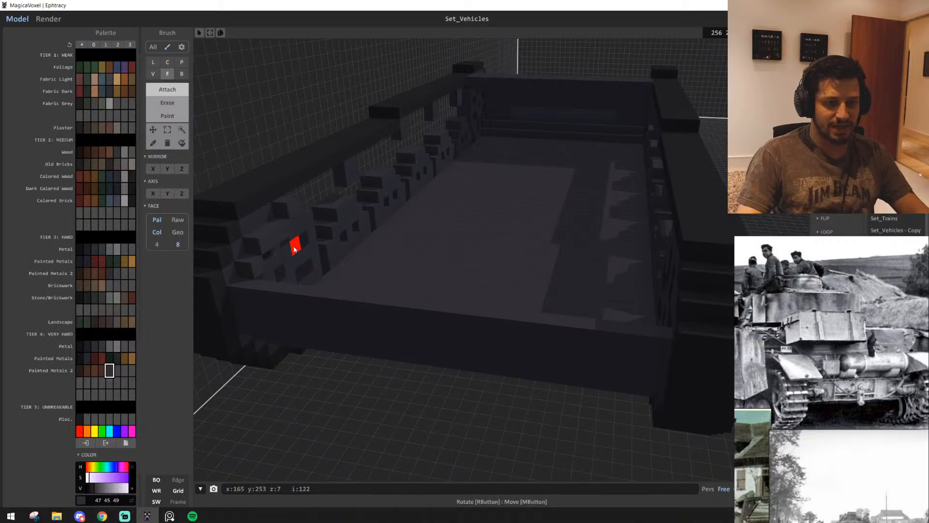
click(343, 252)
Examine the hull's stepped front and compare it with the reference photos of the tank's front fenders and track ends
scroll(652, 298, down, 3)
mouse_move(653, 227)
right_down()
mouse_move(439, 349)
mouse_move(232, 373)
mouse_move(866, 424)
right_up()
scroll(440, 349, up, 4)
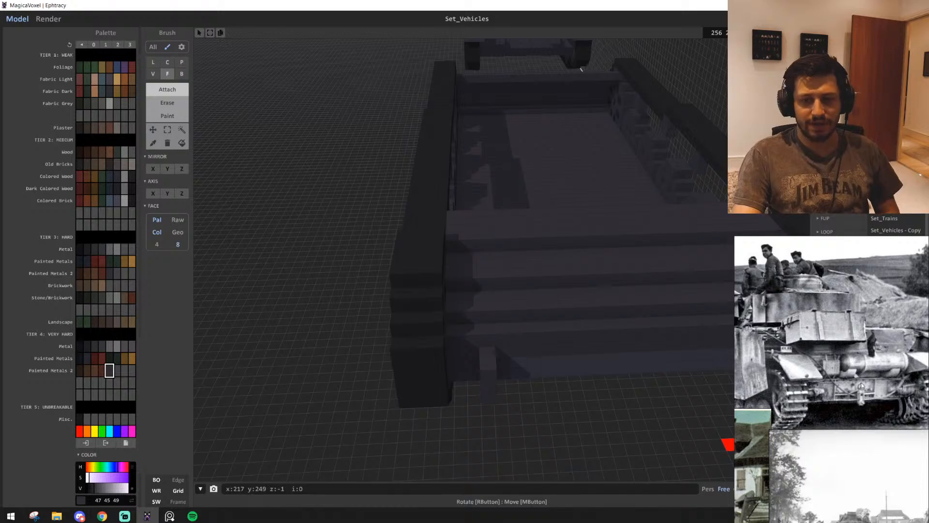
scroll(866, 387, down, 5)
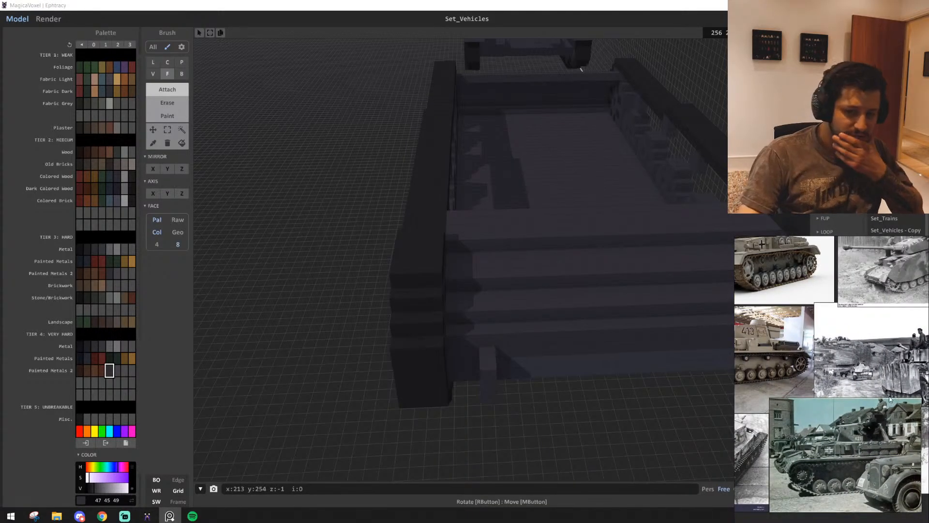
middle_drag(883, 303, 850, 376)
scroll(862, 407, up, 5)
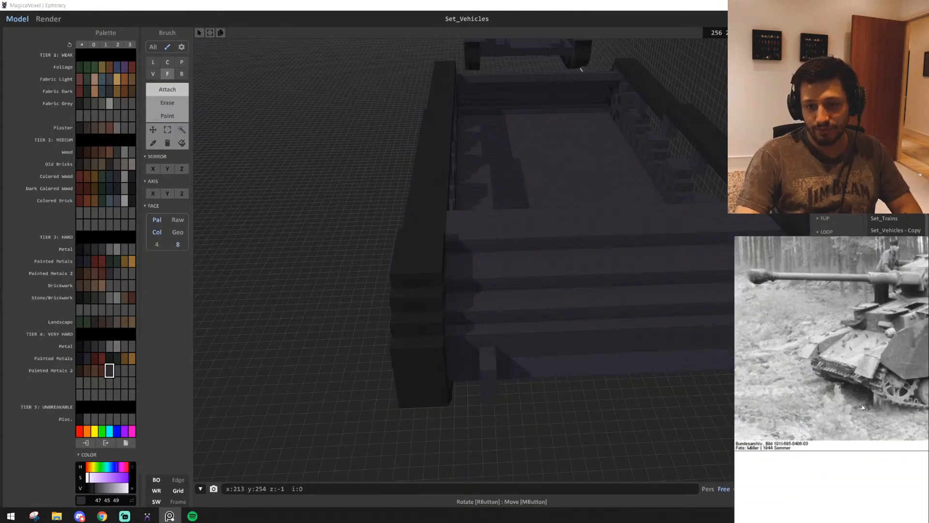
right_drag(490, 412, 471, 390)
scroll(455, 399, down, 3)
scroll(868, 309, up, 5)
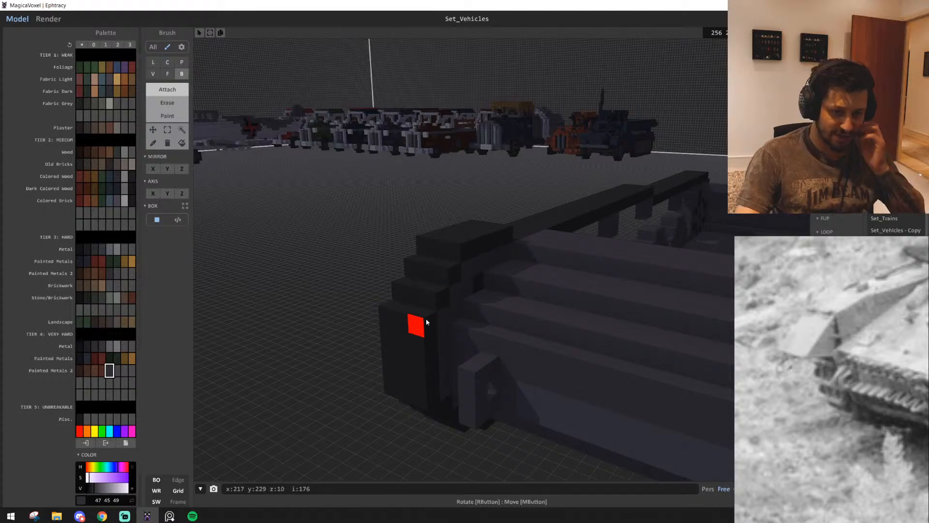
Add stepped grey voxel rows, one voxel high and up to 4 voxels long, along the inner edges of both tracks' front ends
scroll(466, 323, up, 1)
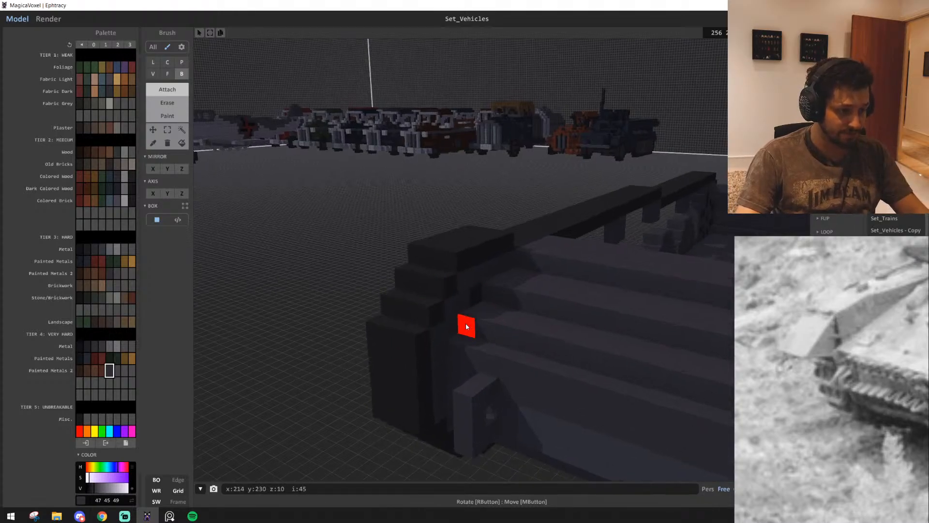
middle_drag(465, 323, 485, 355)
right_drag(485, 356, 517, 253)
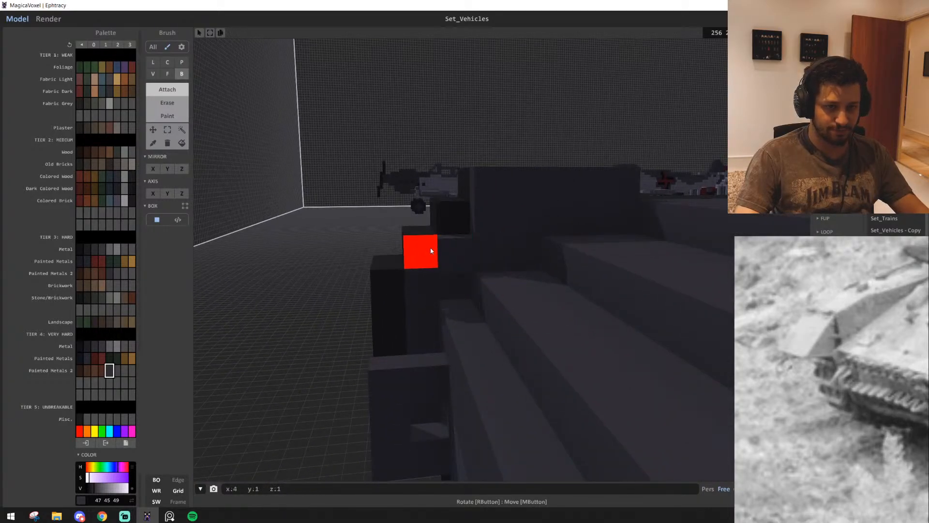
right_drag(390, 295, 468, 301)
right_drag(422, 326, 371, 313)
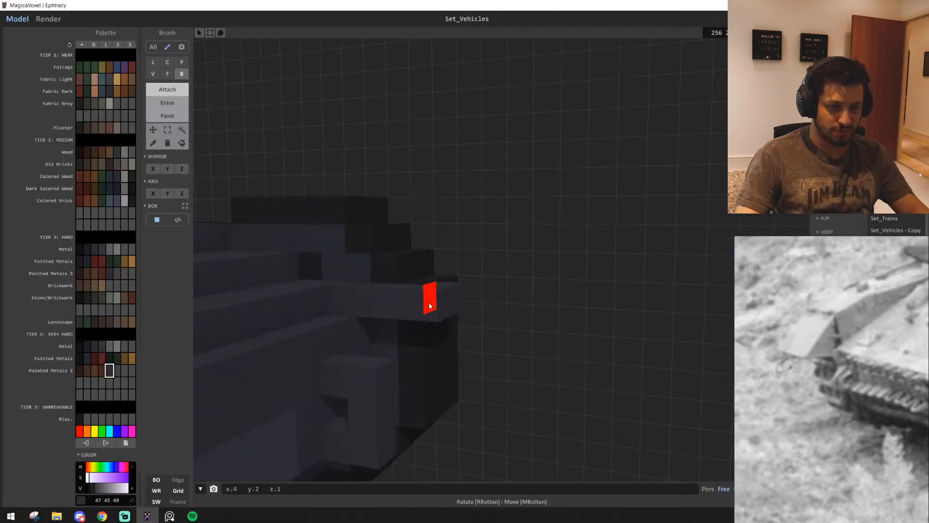
right_drag(430, 305, 490, 348)
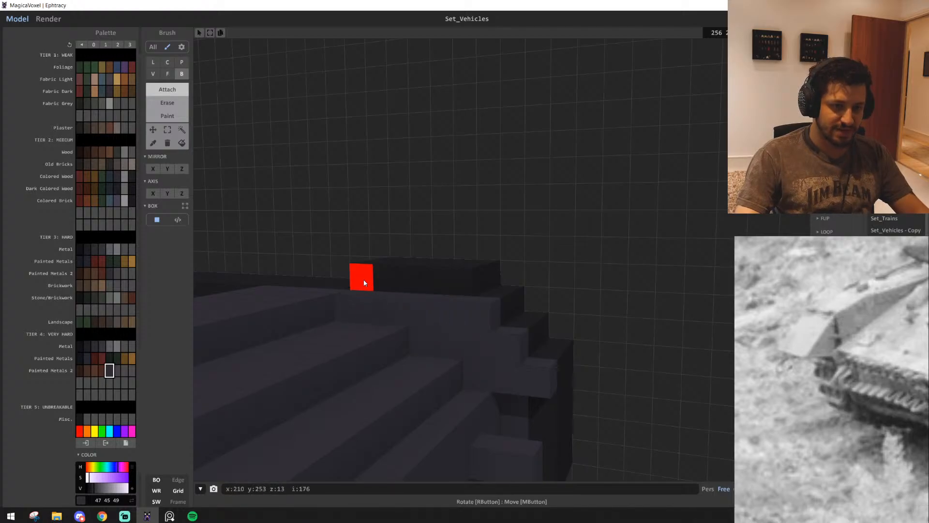
right_drag(448, 287, 410, 374)
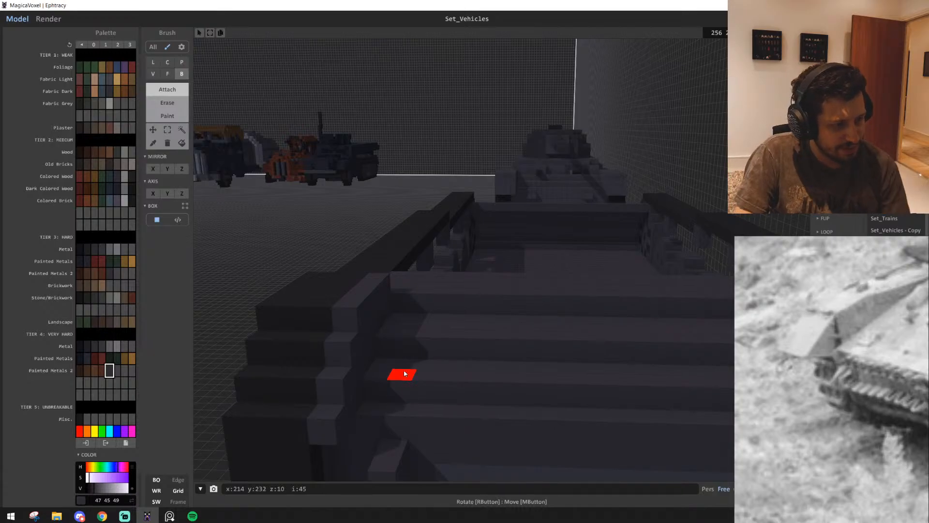
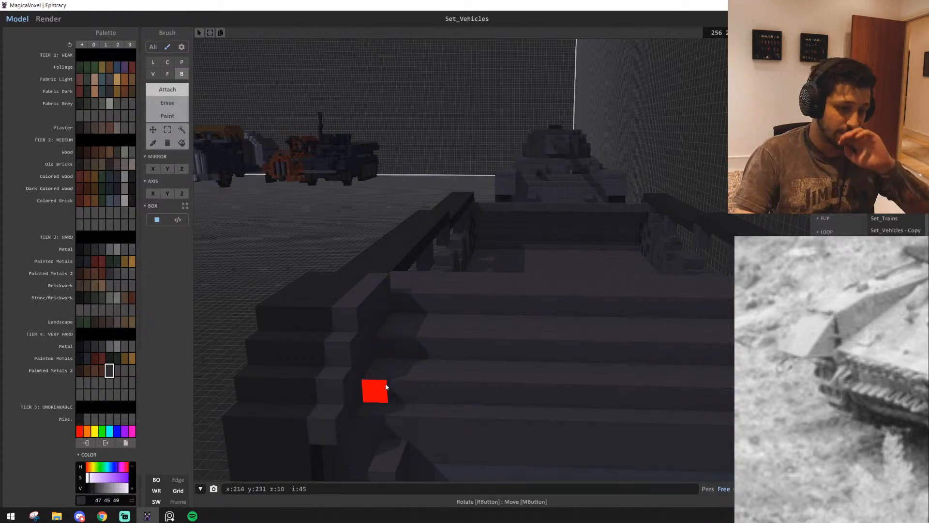
Cover the first track's front face, stepped edge and raised top with a one-voxel grey layer, including a 3 by 3 voxel front plate
right_drag(353, 384, 463, 365)
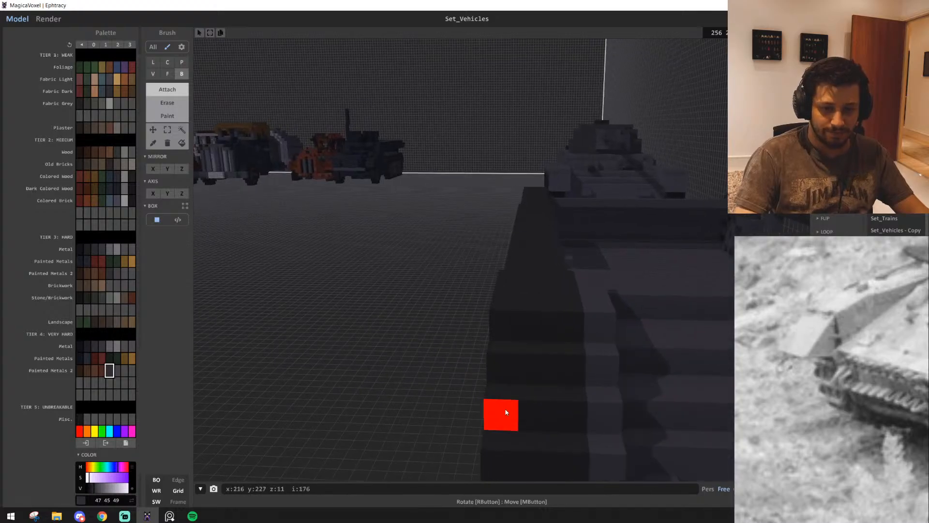
drag(506, 413, 579, 417)
middle_drag(578, 417, 569, 410)
right_drag(569, 409, 459, 295)
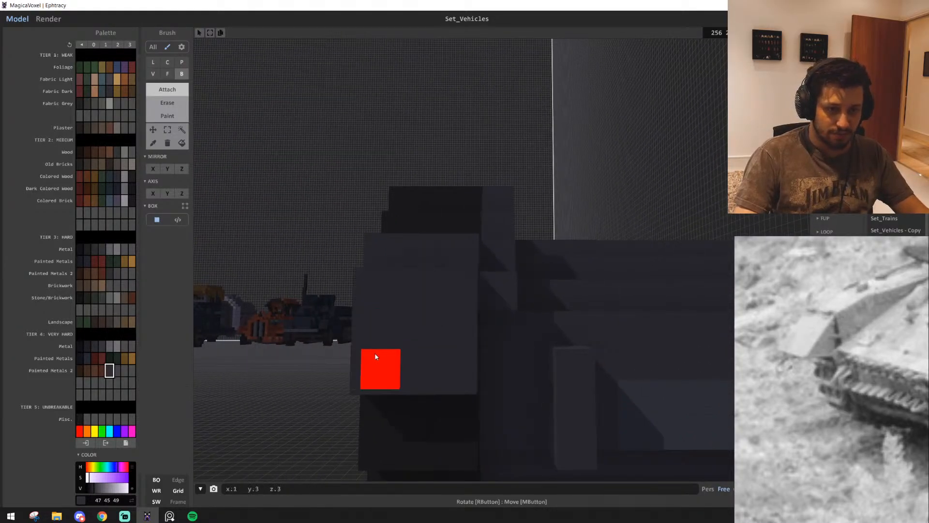
right_drag(385, 354, 446, 397)
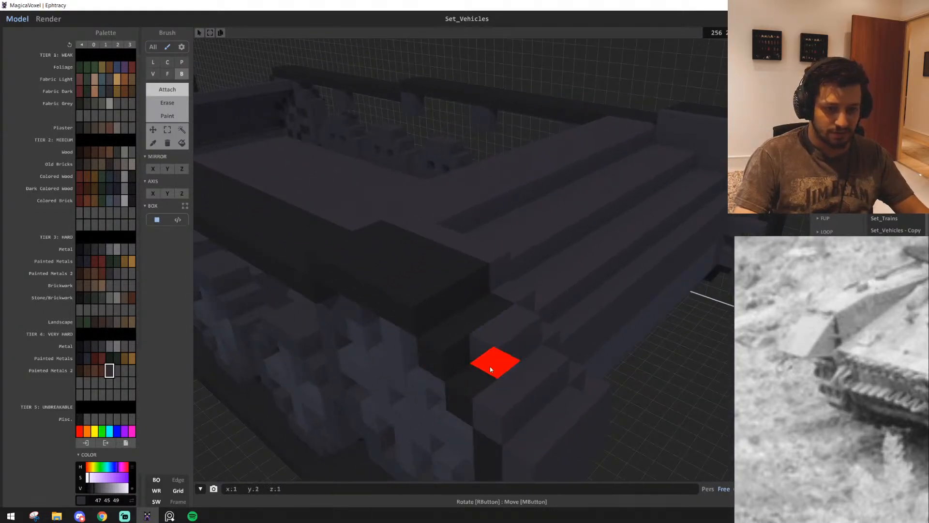
right_drag(455, 336, 538, 374)
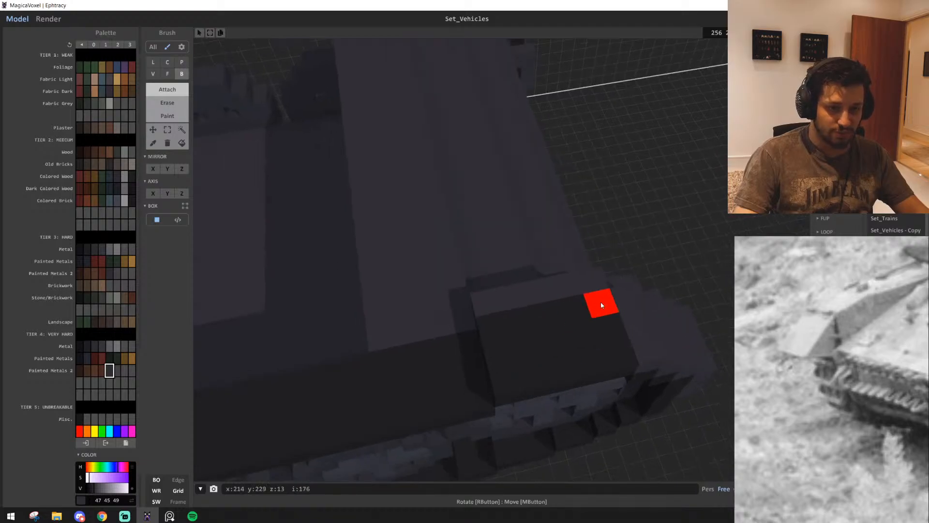
drag(602, 303, 511, 378)
Cover the raised top and front steps of the opposite track with a one-voxel grey layer
right_drag(511, 379, 482, 271)
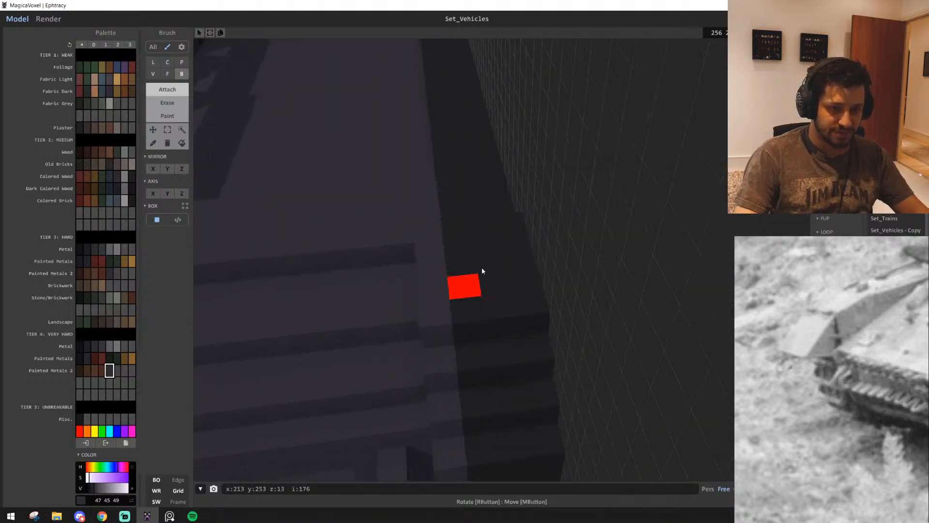
drag(506, 230, 456, 312)
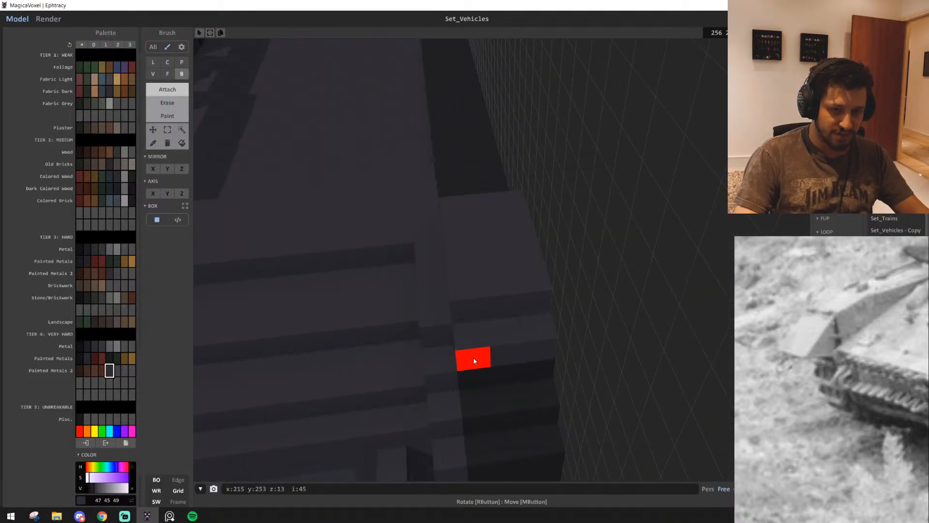
right_drag(474, 361, 534, 216)
scroll(498, 290, down, 10)
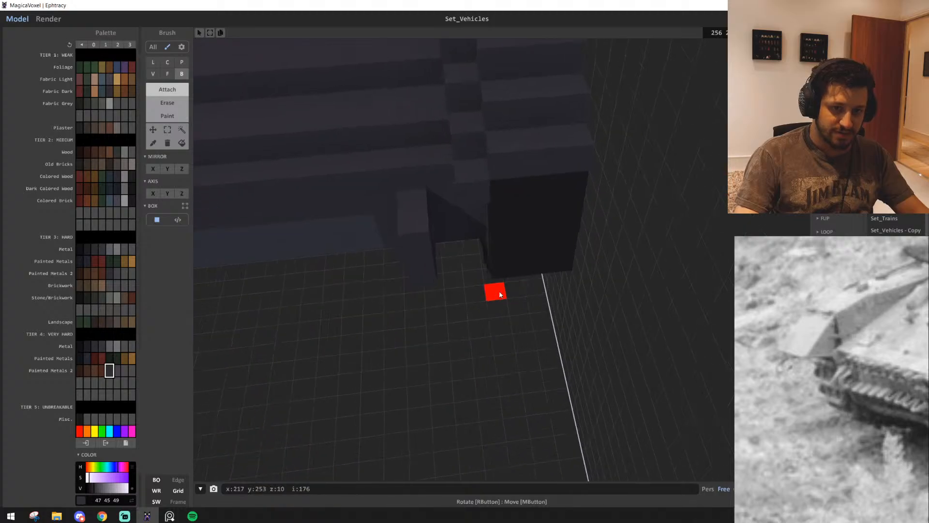
right_drag(509, 265, 673, 278)
scroll(442, 295, up, 3)
right_drag(442, 295, 454, 309)
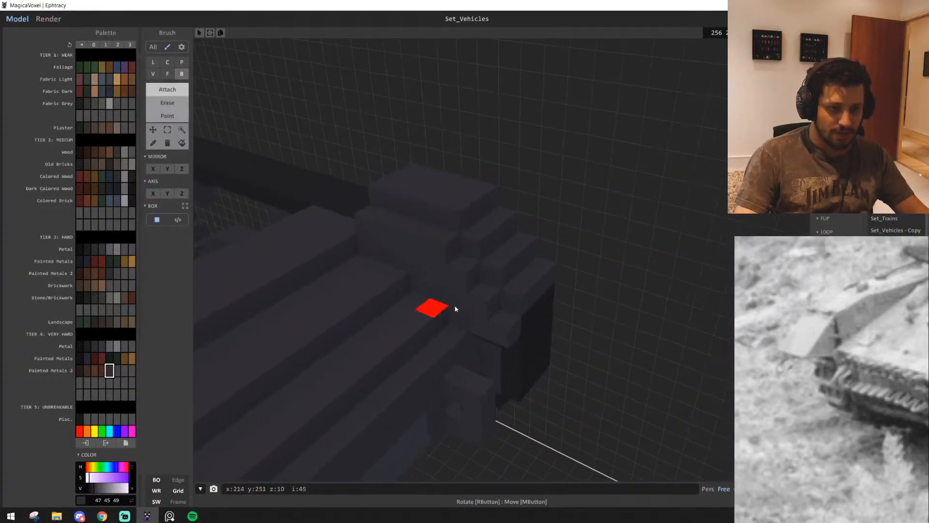
right_drag(454, 276, 643, 259)
Add one-voxel-high grey strips along the dark upper runs of both tracks, from the front sections back to the rear ends
drag(531, 282, 284, 353)
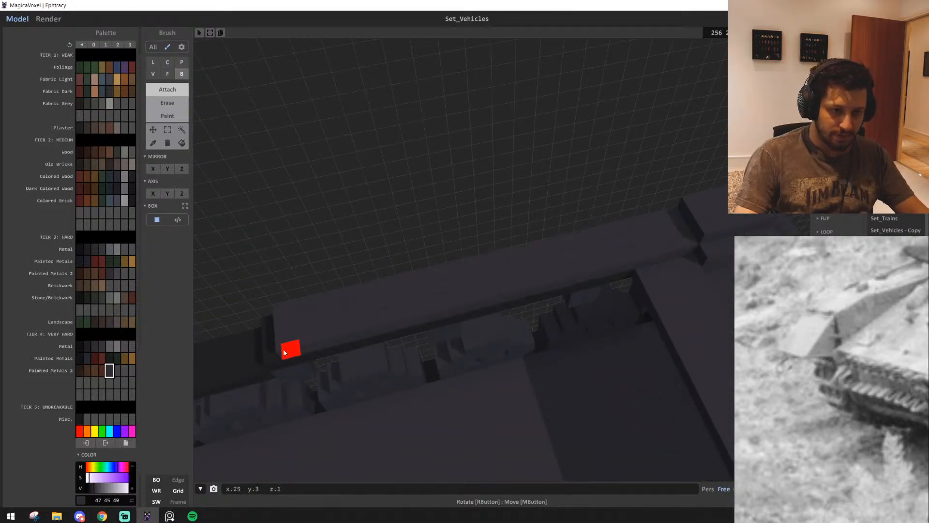
right_drag(306, 350, 437, 330)
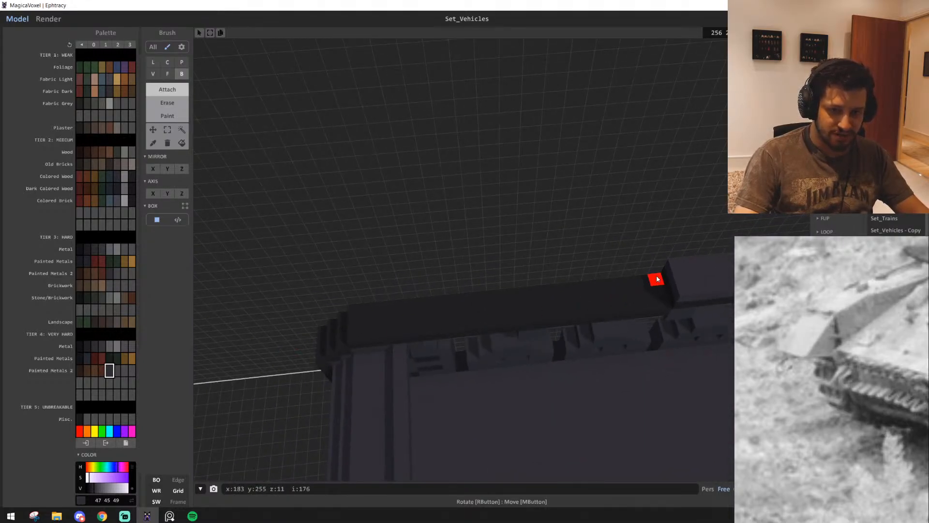
mouse_move(361, 341)
right_down()
mouse_move(400, 344)
mouse_move(446, 318)
mouse_move(477, 332)
mouse_move(402, 338)
mouse_move(473, 370)
mouse_move(443, 383)
mouse_move(406, 380)
right_up()
key(f)
mouse_move(396, 310)
right_down()
mouse_move(390, 298)
mouse_move(317, 307)
mouse_move(382, 301)
mouse_move(357, 300)
mouse_move(449, 318)
mouse_move(500, 303)
mouse_move(396, 332)
mouse_move(393, 299)
right_up()
key(f)
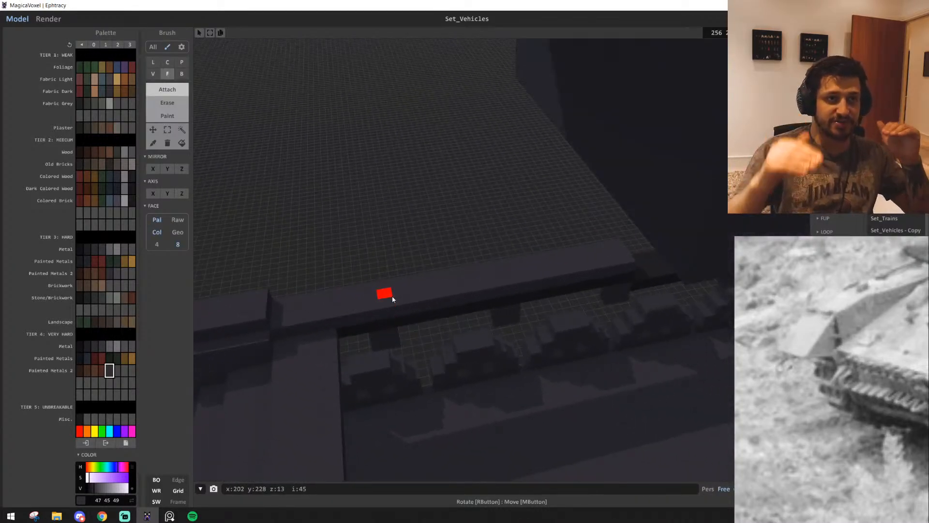
mouse_move(462, 300)
right_down()
mouse_move(535, 299)
mouse_move(579, 278)
mouse_move(525, 291)
mouse_move(547, 289)
mouse_move(506, 263)
mouse_move(433, 272)
mouse_move(529, 273)
mouse_move(726, 347)
right_up()
key(b)
Examine the tank reference photos and compare their rear fenders, track ends and return rollers with the voxel model
scroll(858, 361, down, 5)
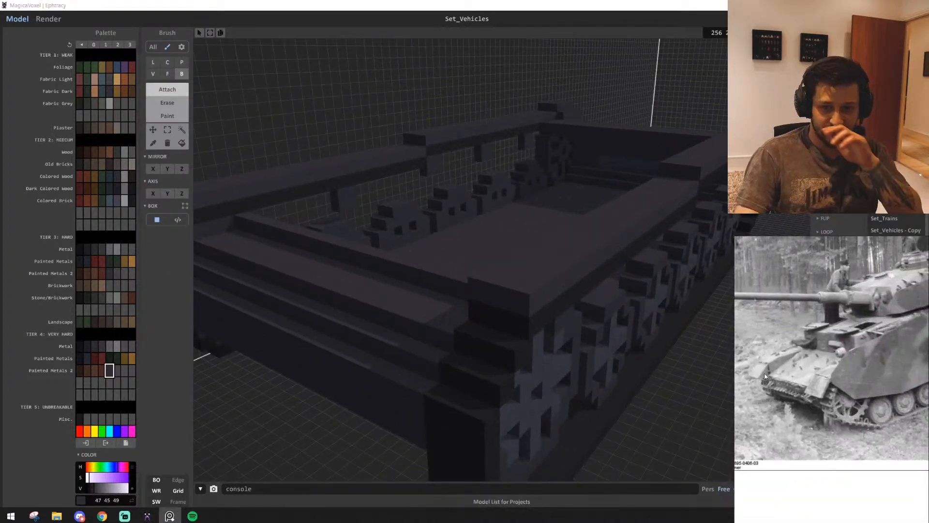
scroll(813, 377, down, 6)
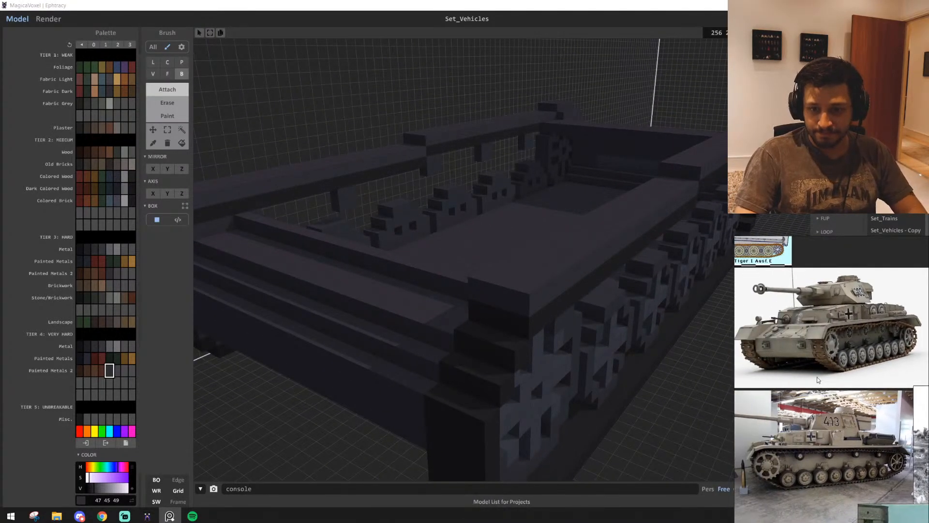
scroll(853, 430, up, 3)
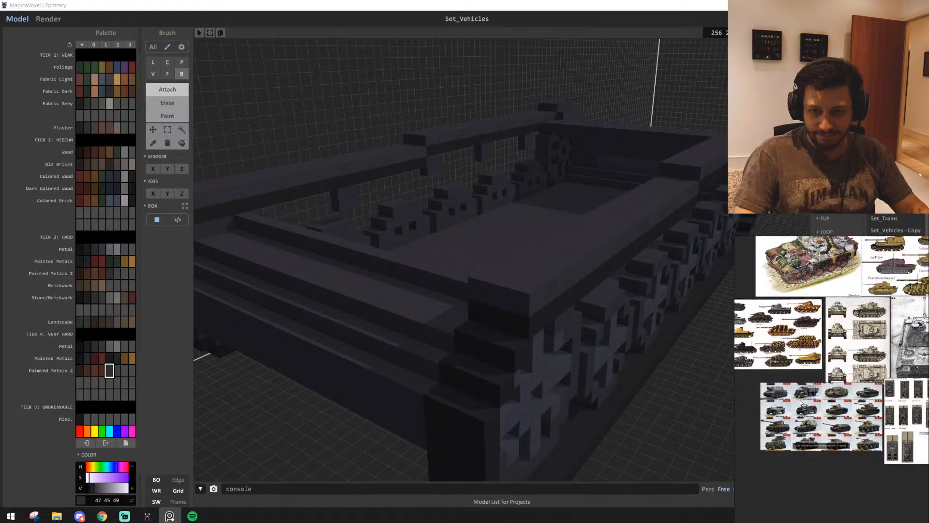
middle_drag(919, 426, 759, 446)
scroll(830, 415, up, 6)
scroll(758, 446, down, 3)
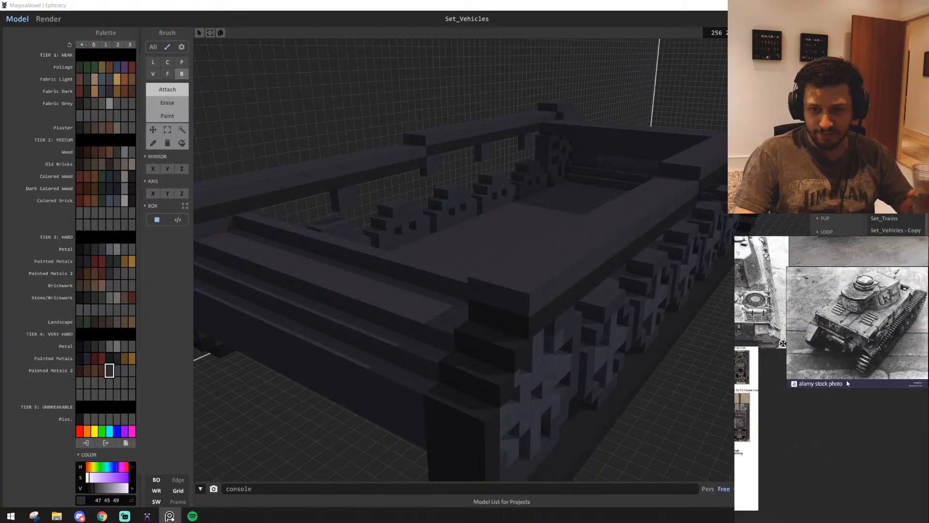
middle_drag(847, 384, 833, 391)
scroll(871, 352, down, 3)
middle_drag(915, 352, 731, 389)
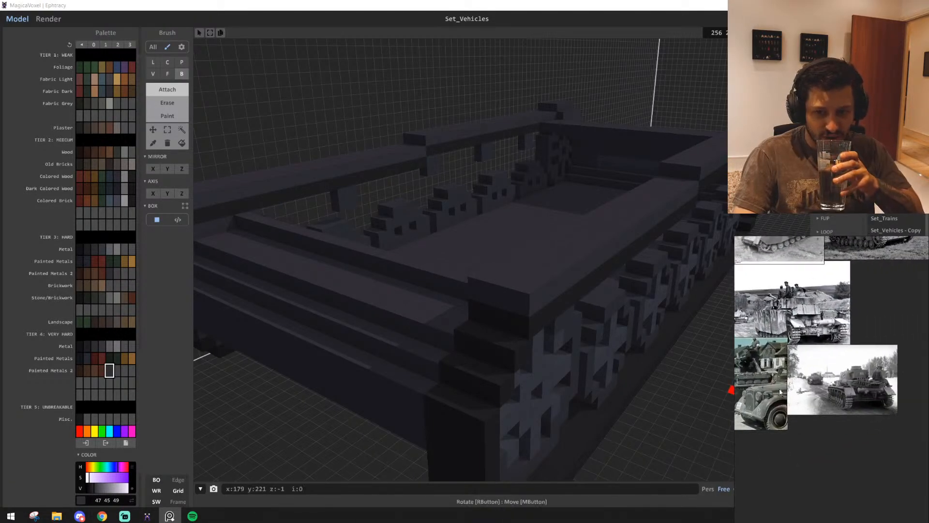
scroll(850, 390, up, 7)
middle_drag(868, 420, 845, 418)
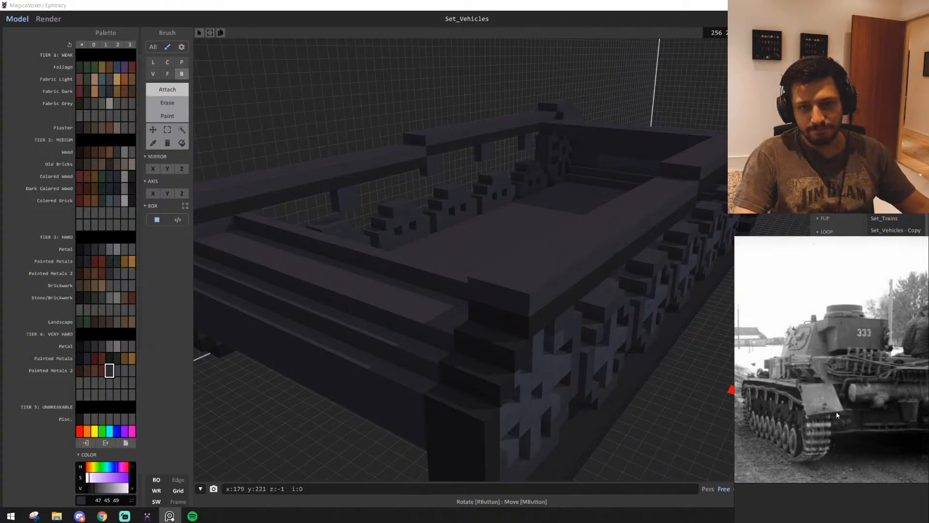
right_drag(582, 362, 487, 312)
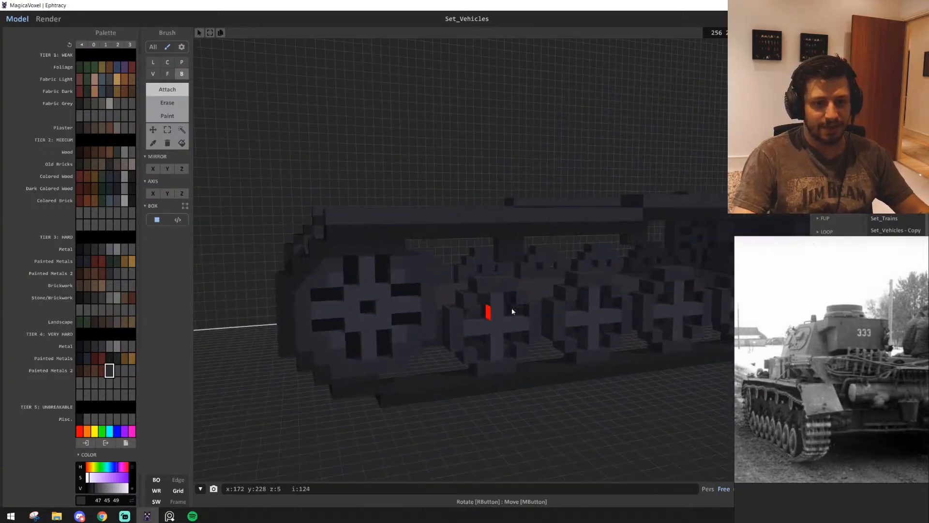
middle_drag(512, 312, 520, 373)
scroll(866, 409, up, 3)
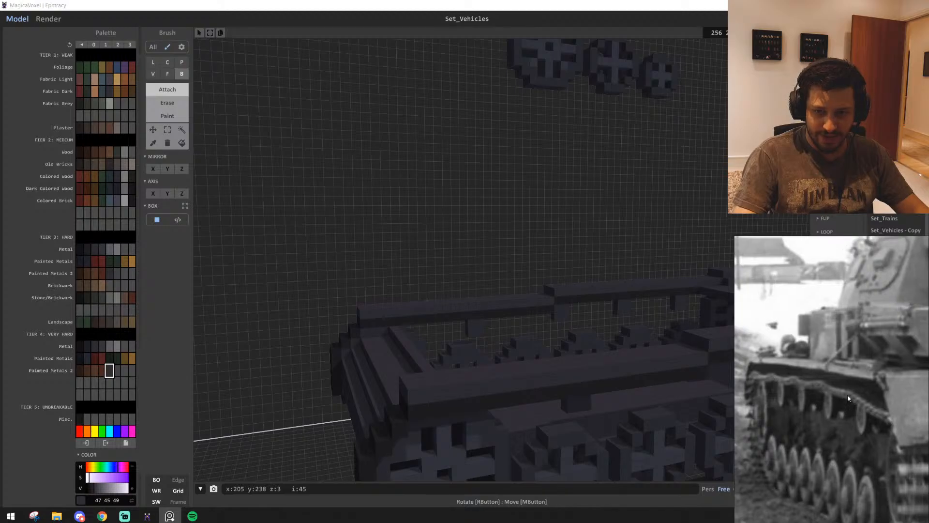
right_drag(441, 331, 498, 349)
middle_drag(498, 348, 486, 288)
click(182, 130)
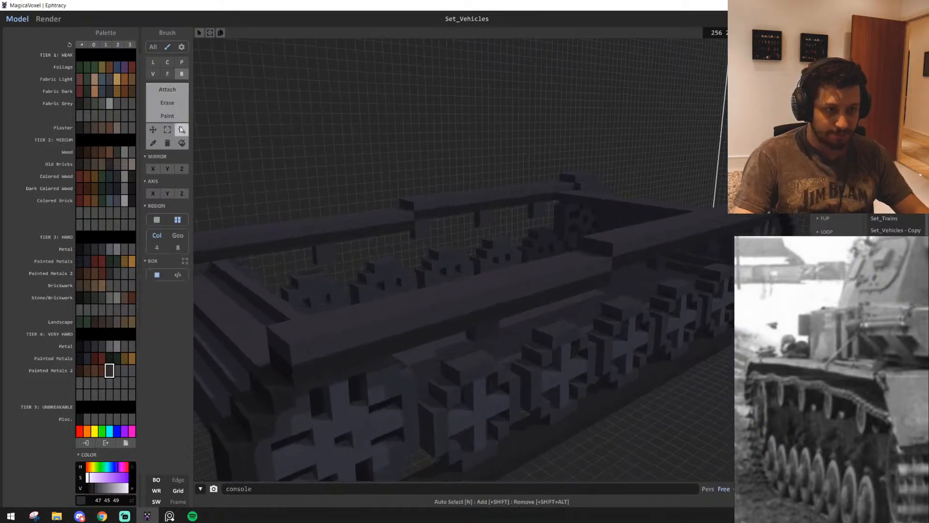
click(490, 291)
middle_drag(643, 295, 518, 311)
click(614, 396)
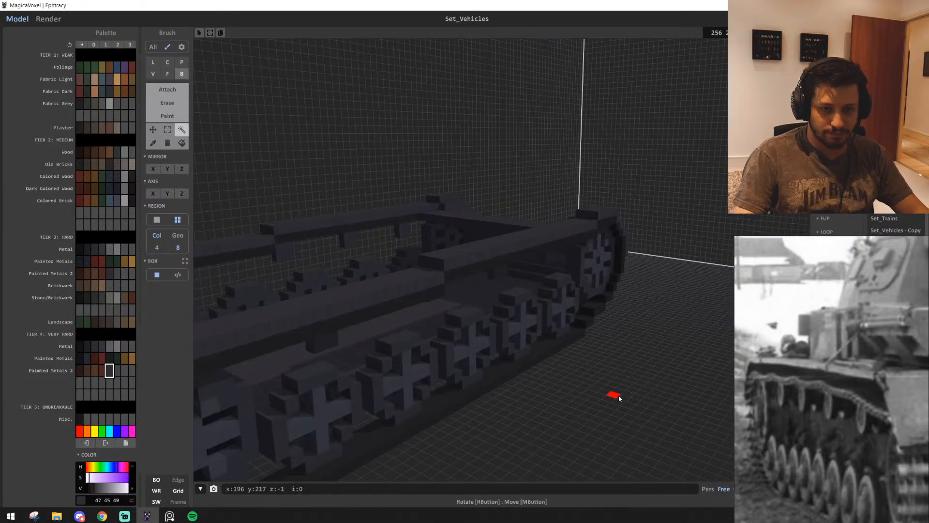
Cover the exposed dark steps at the tracks' rear ends with grey voxel layers, following the rear-view reference photos
scroll(861, 391, down, 3)
scroll(861, 391, down, 4)
middle_drag(823, 339, 847, 414)
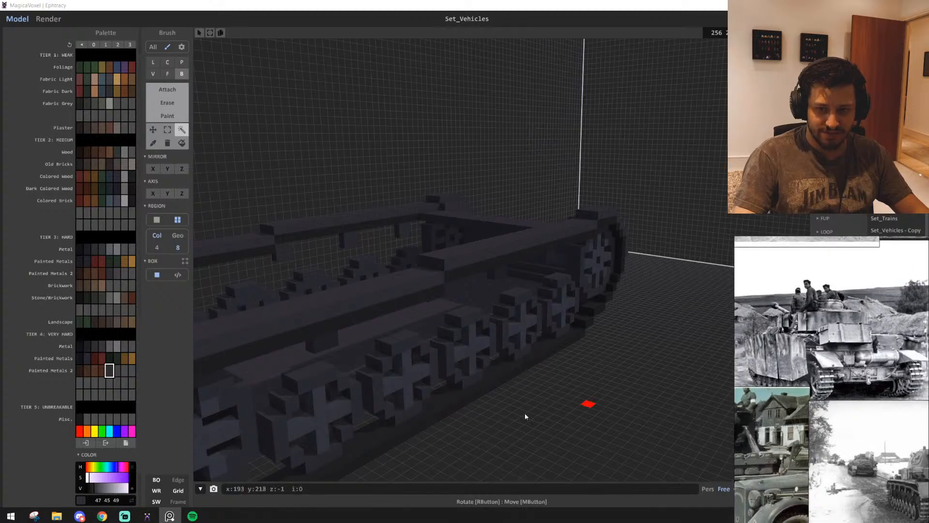
scroll(503, 422, up, 2)
right_drag(491, 412, 435, 310)
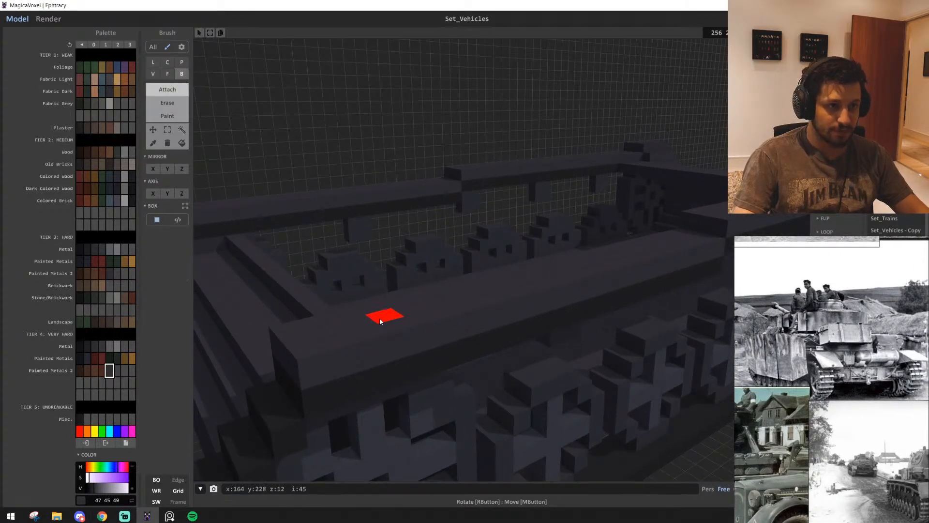
right_drag(380, 320, 472, 297)
right_drag(399, 324, 359, 273)
right_drag(400, 341, 351, 307)
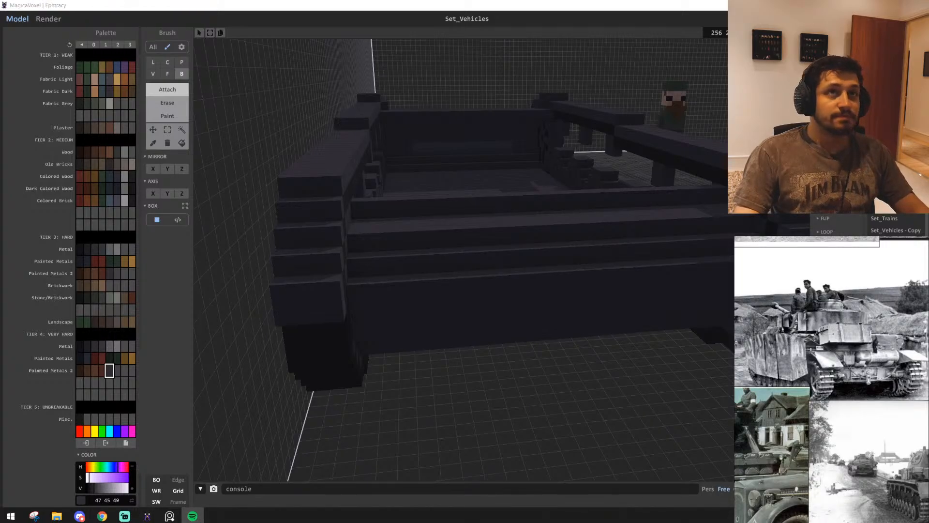
Examine the front fender ends, hull front and track side, and compare them with the reference photos of the tank
right_drag(264, 216, 582, 369)
right_drag(612, 332, 656, 348)
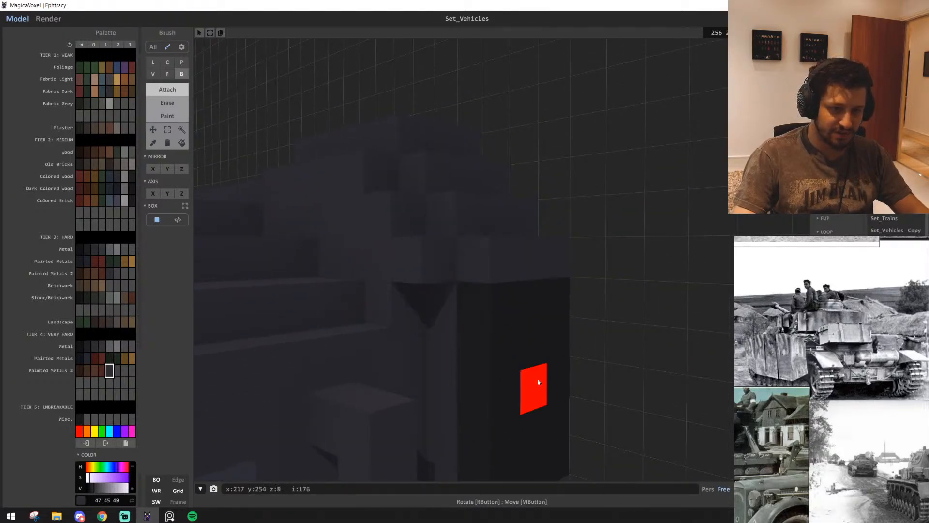
right_drag(411, 308, 439, 334)
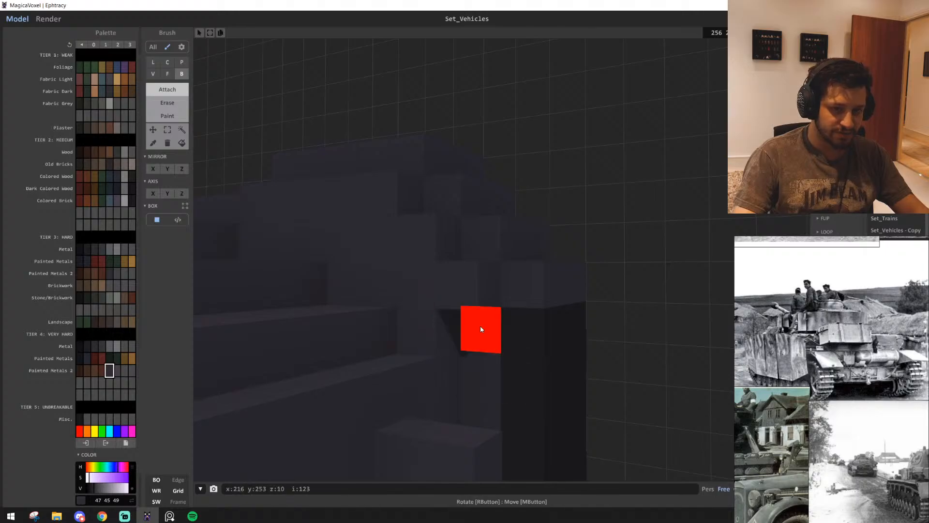
right_drag(588, 378, 556, 323)
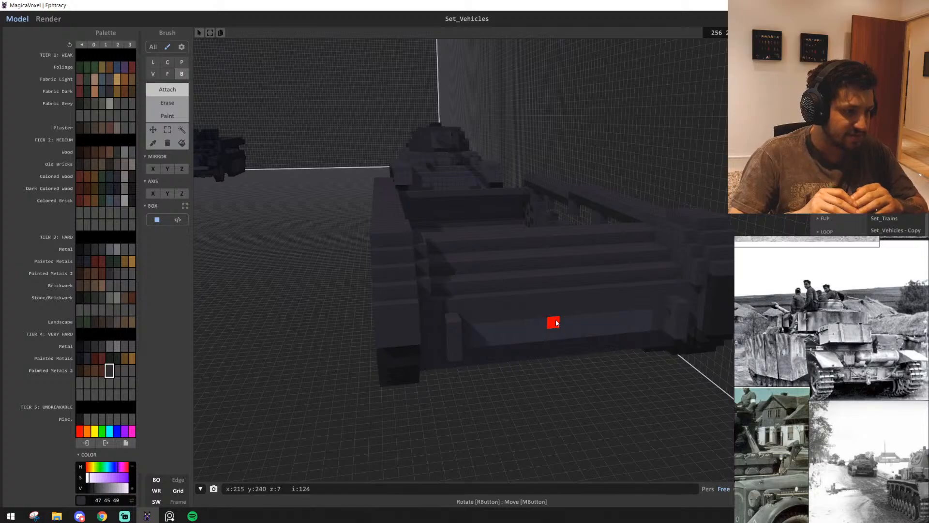
right_drag(623, 315, 472, 322)
scroll(854, 391, down, 2)
middle_drag(909, 457, 878, 417)
scroll(879, 417, up, 1)
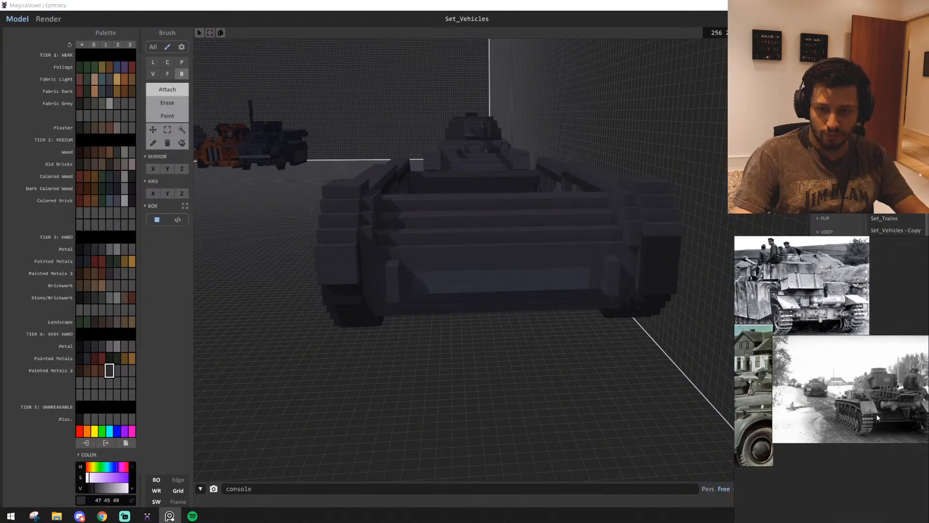
right_drag(510, 307, 578, 296)
middle_drag(753, 323, 872, 391)
scroll(795, 344, down, 3)
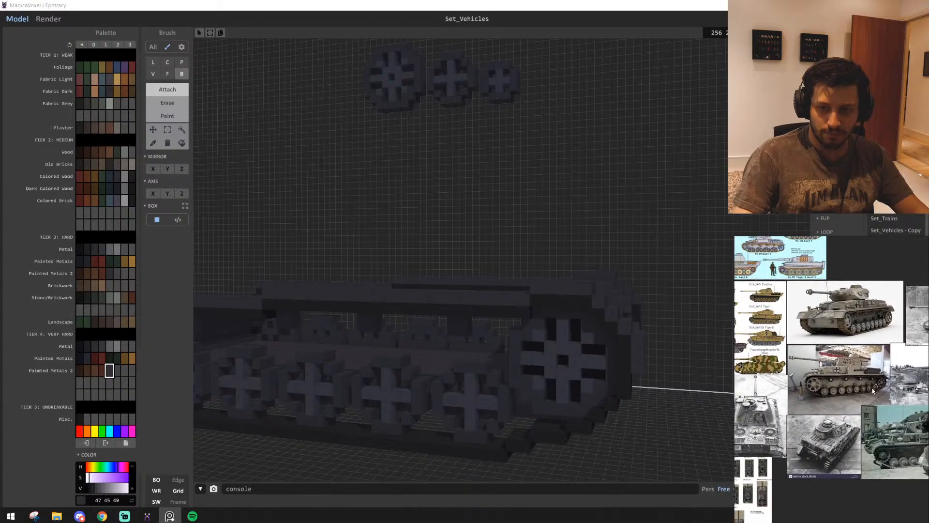
scroll(851, 321, up, 4)
scroll(850, 321, up, 3)
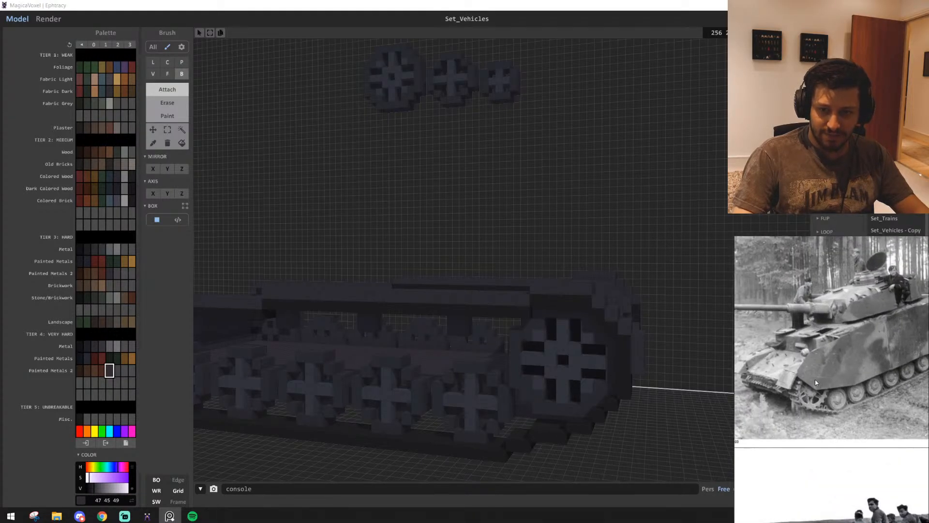
right_drag(581, 422, 526, 324)
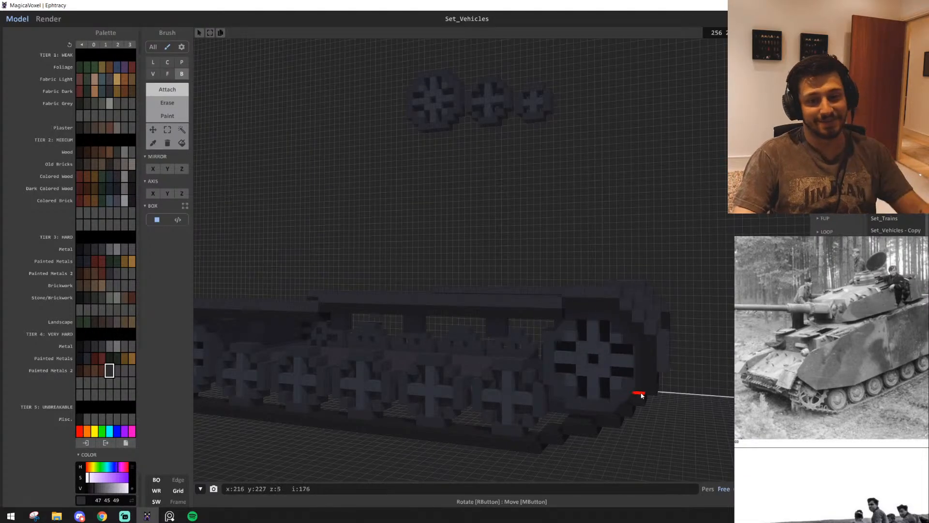
Attach a small upright block in the brown Painted Metals 2 colour to the fender side above the front wheel
scroll(555, 350, up, 5)
click(101, 370)
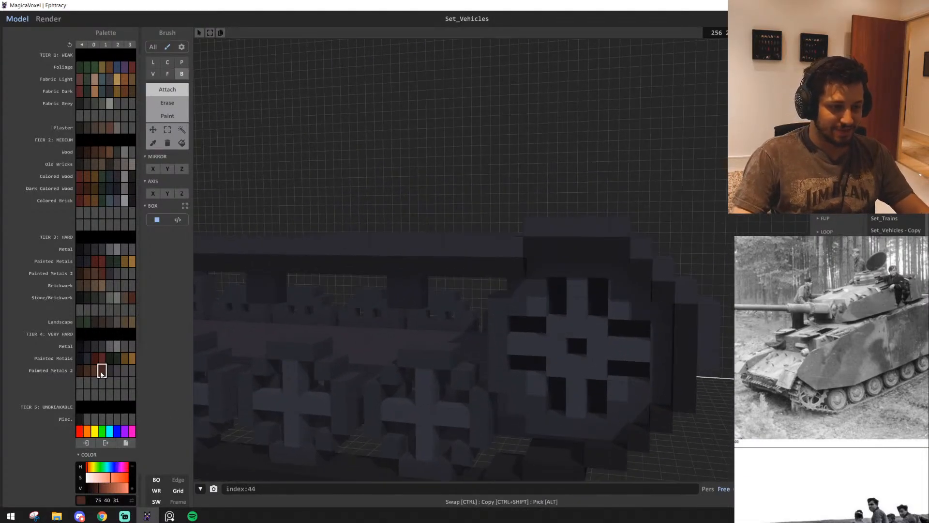
key(d)
right_drag(524, 333, 522, 336)
key(d)
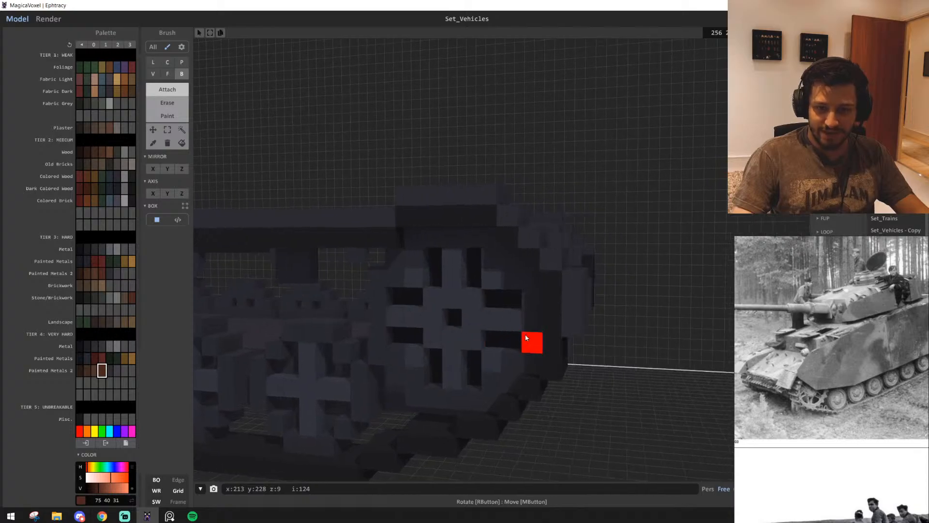
click(463, 196)
right_drag(507, 217, 504, 264)
scroll(479, 358, down, 2)
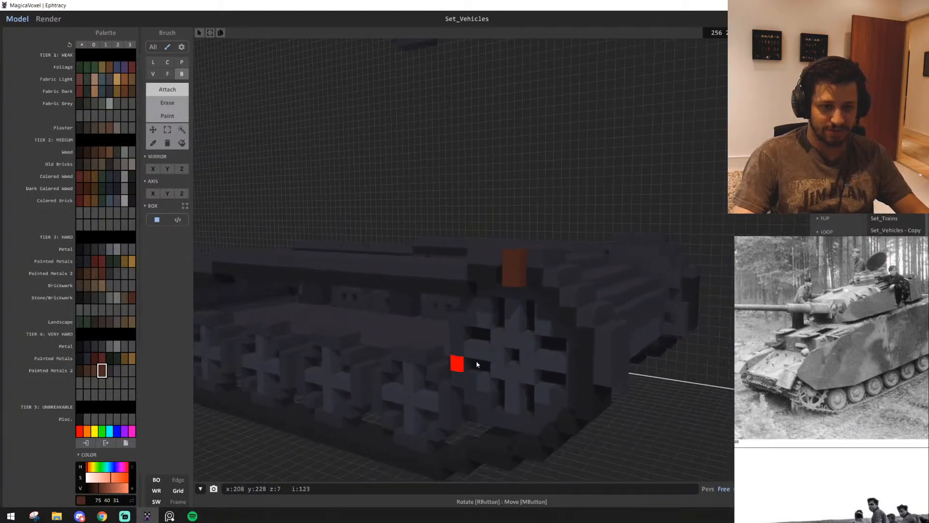
scroll(535, 346, up, 3)
right_drag(535, 347, 473, 332)
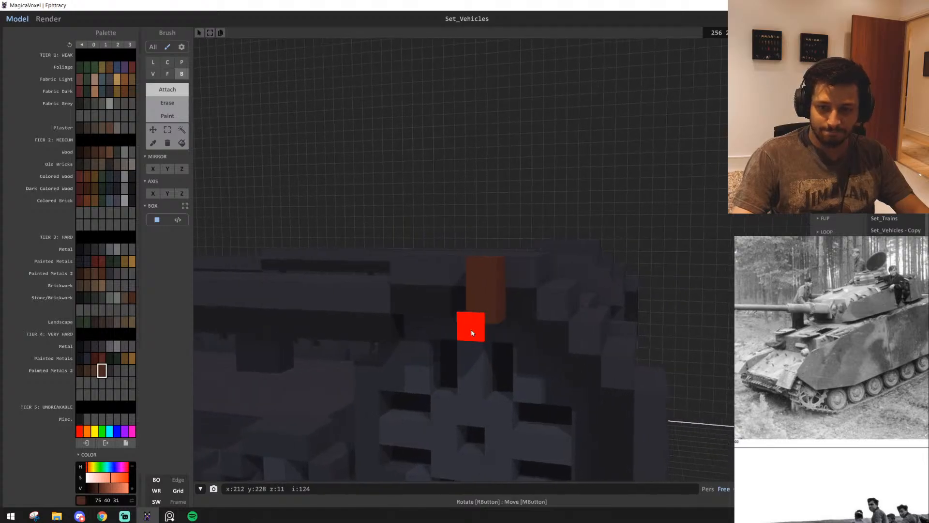
Extend the small brown block above the front wheel into a taller upright post, following the side-skirt reference photos
middle_drag(473, 332, 678, 345)
scroll(837, 369, down, 3)
middle_drag(837, 369, 792, 375)
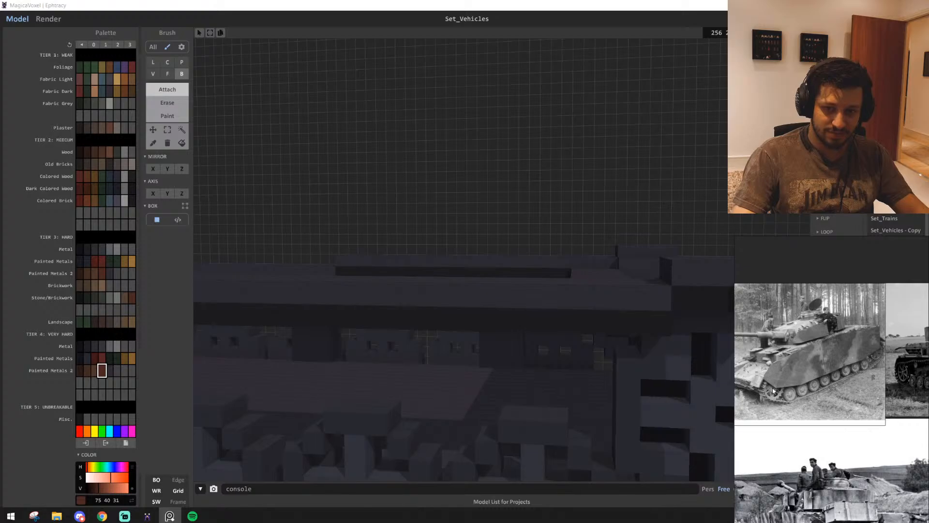
scroll(416, 332, down, 4)
right_drag(394, 328, 486, 346)
middle_drag(487, 346, 493, 298)
right_drag(531, 239, 560, 220)
scroll(476, 227, up, 3)
right_drag(623, 222, 598, 364)
scroll(584, 339, up, 2)
middle_drag(597, 364, 593, 355)
right_drag(540, 268, 460, 338)
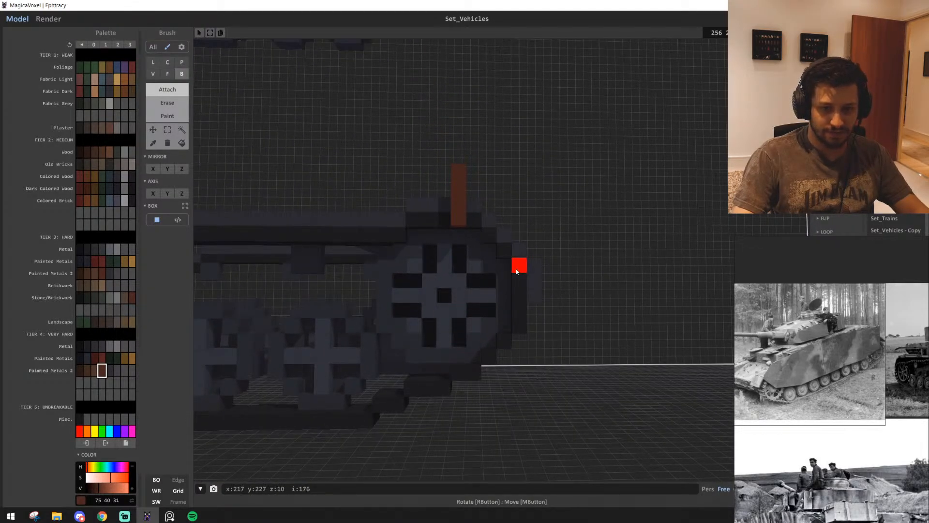
Attach a stepped strip of brown voxels from the upright post down across the front wheel to its hub
middle_drag(391, 345, 463, 346)
scroll(462, 347, up, 5)
click(509, 360)
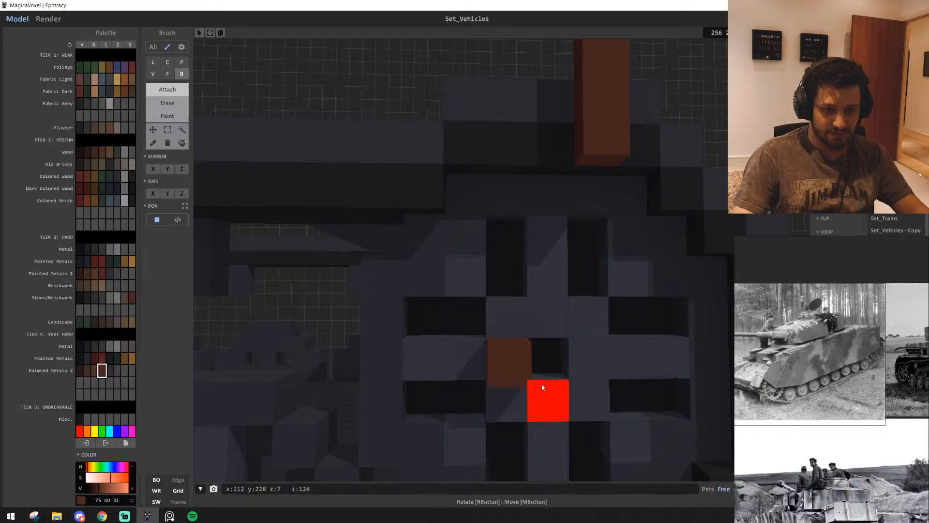
right_drag(543, 387, 577, 438)
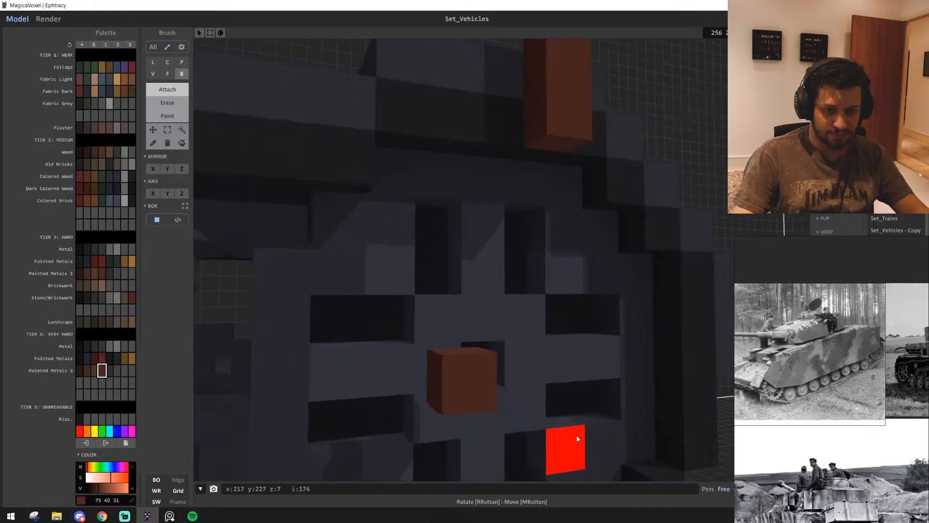
scroll(575, 437, down, 3)
middle_drag(630, 438, 558, 439)
scroll(558, 440, down, 2)
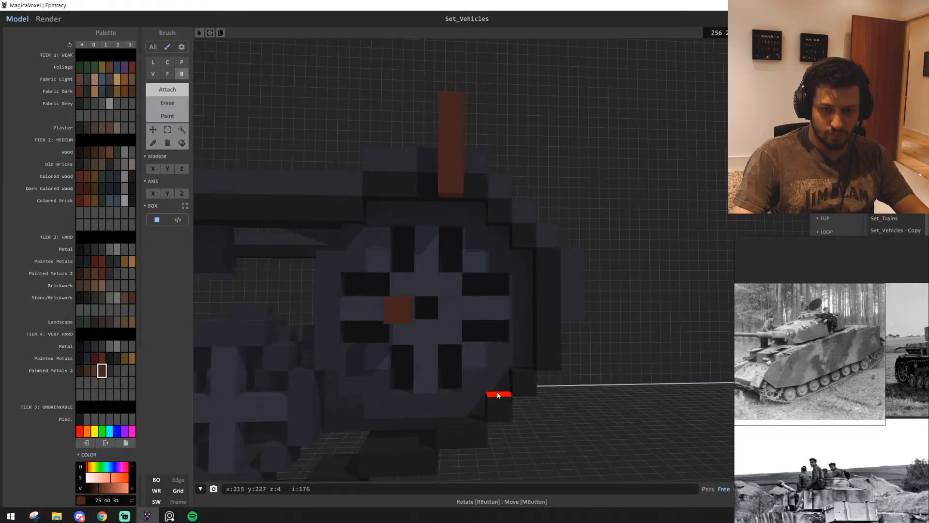
scroll(498, 395, up, 3)
right_drag(498, 395, 475, 393)
key(l)
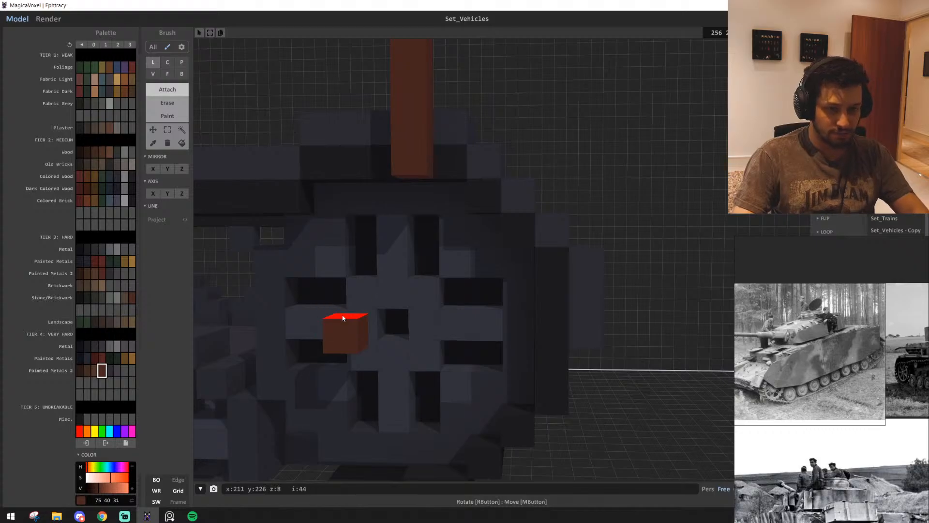
drag(342, 318, 414, 178)
scroll(410, 293, down, 3)
mouse_move(411, 294)
right_down()
mouse_move(425, 286)
mouse_move(419, 294)
right_up()
key(w)
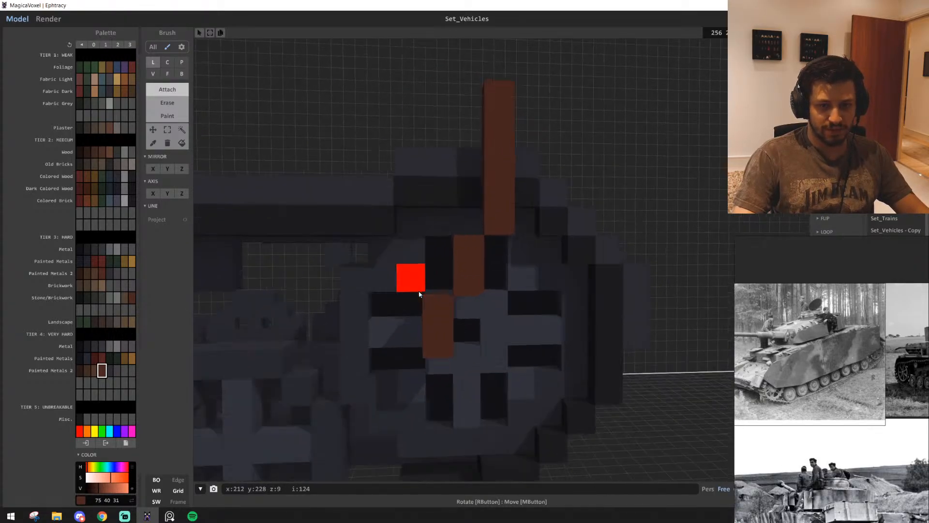
key(a)
key(s)
key(q)
key(q)
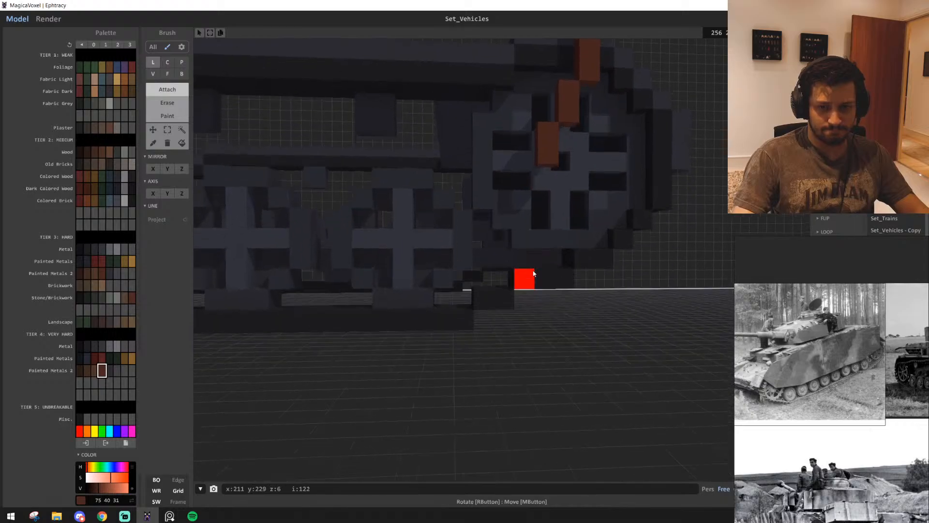
key(w)
key(e)
key(a)
key(s)
mouse_move(615, 326)
right_down()
mouse_move(598, 335)
mouse_move(594, 312)
mouse_move(628, 336)
right_up()
key(w)
key(s)
key(a)
drag(674, 293, 267, 320)
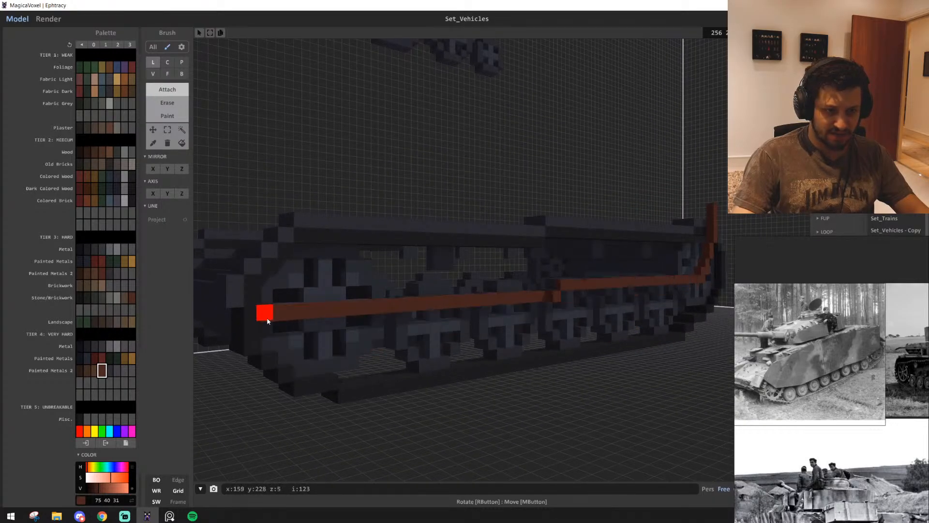
key(ctrl+z)
Attach a brown voxel to the outer face of the rear wheel, beside its hub
key(w)
right_drag(311, 323, 342, 329)
key(d)
key(s)
key(a)
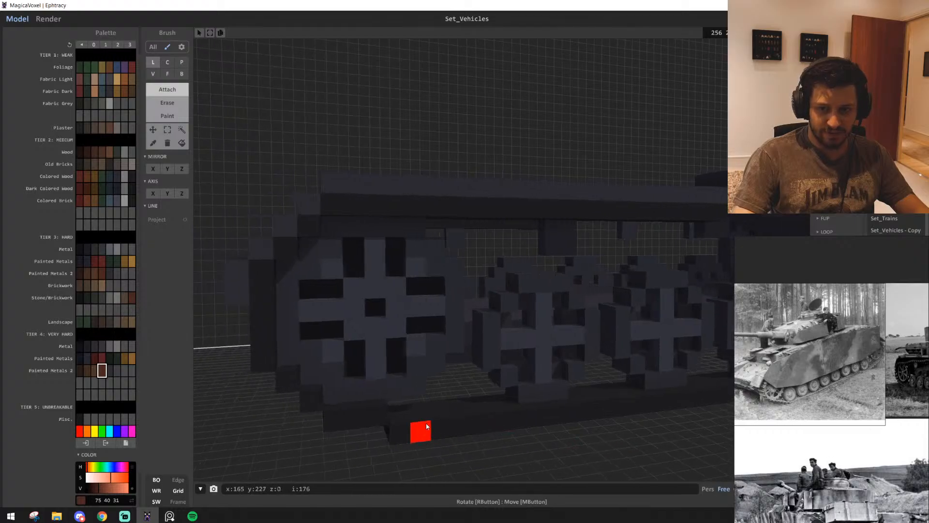
key(w)
right_drag(383, 355, 352, 353)
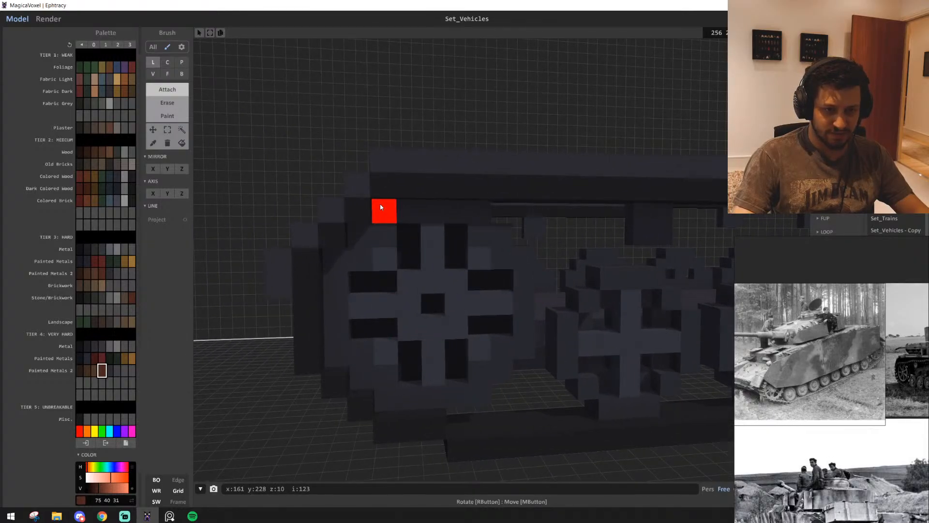
double_click(384, 302)
key(a)
right_drag(385, 303, 444, 285)
key(d)
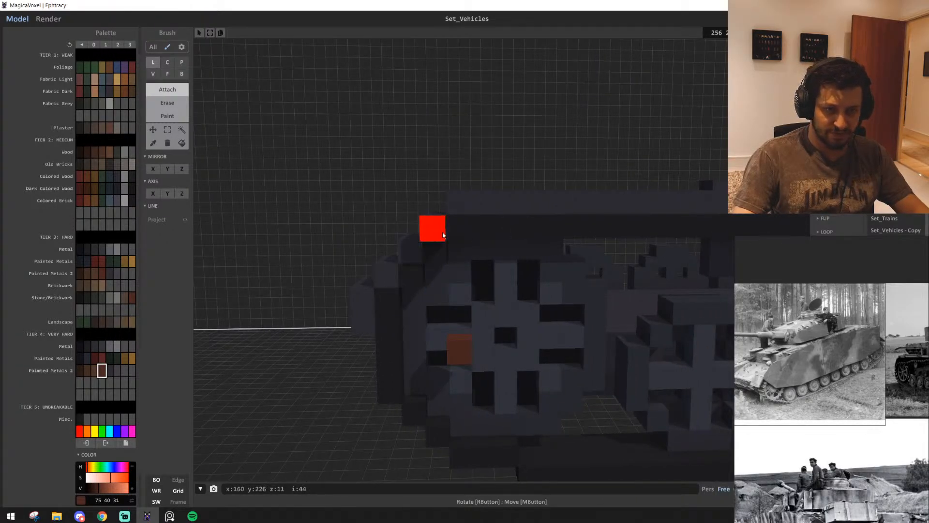
Attach a stepped brown strip from the rear end of the fender down over the rear wheel
click(442, 235)
key(a)
right_drag(443, 235, 528, 242)
key(w)
key(d)
mouse_move(308, 218)
mouse_down()
mouse_move(307, 369)
mouse_move(326, 357)
mouse_up()
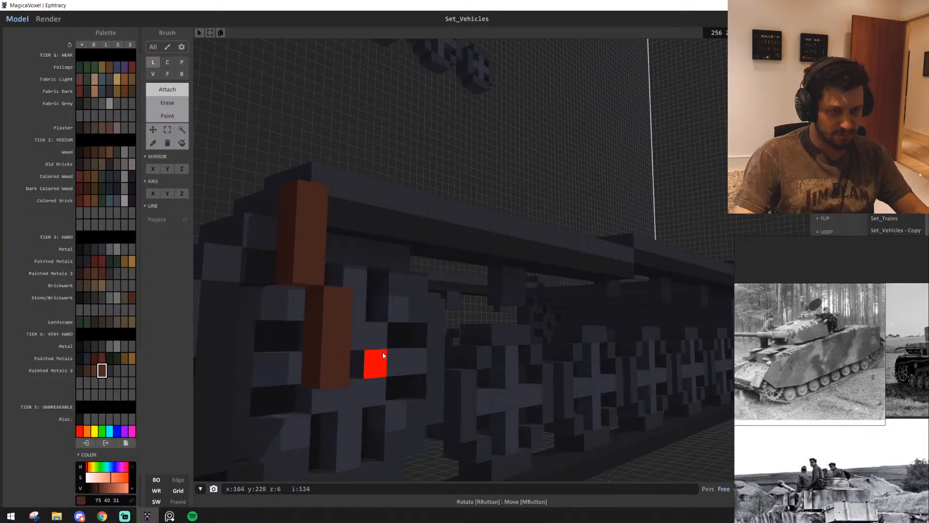
Draw a long brown line along the track side, joining the strips on the rear and front wheels
key(d)
right_drag(383, 354, 279, 268)
key(s)
key(d)
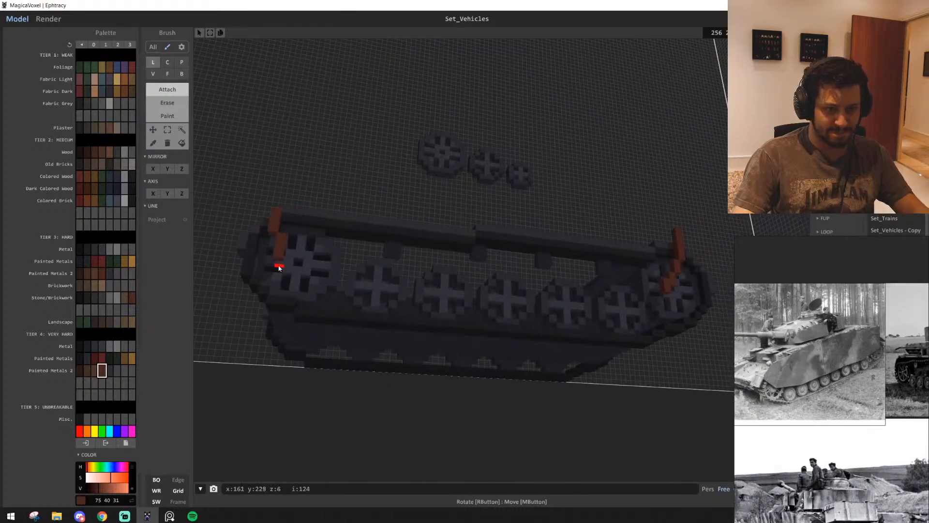
drag(378, 282, 666, 294)
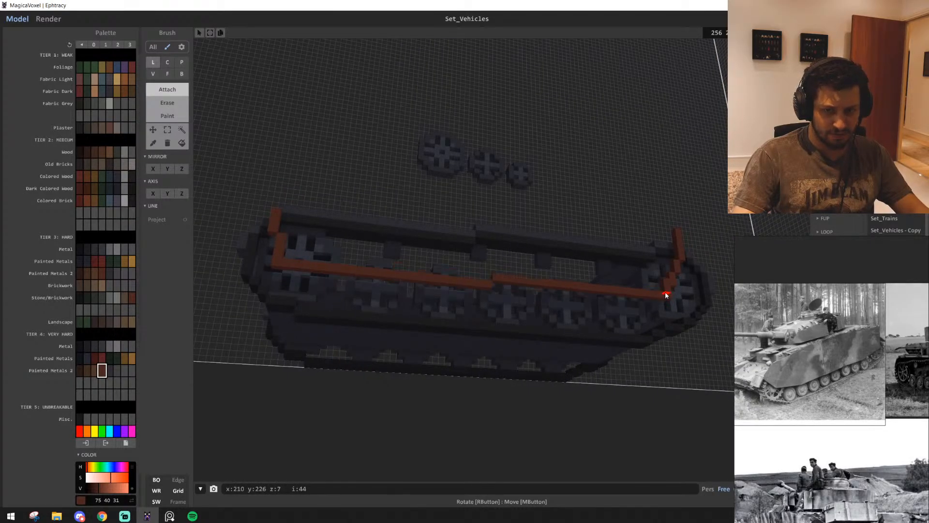
key(ctrl+z)
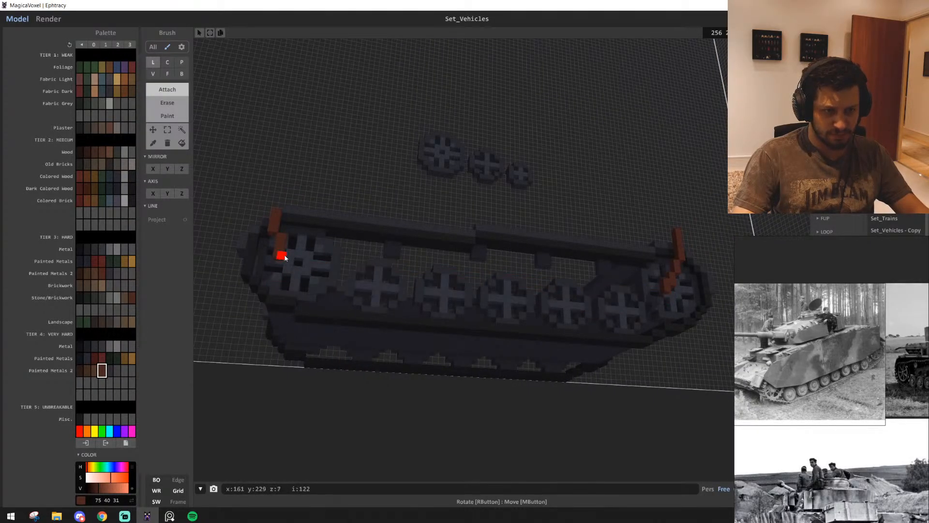
mouse_move(283, 257)
mouse_down()
mouse_move(700, 301)
mouse_move(662, 289)
mouse_up()
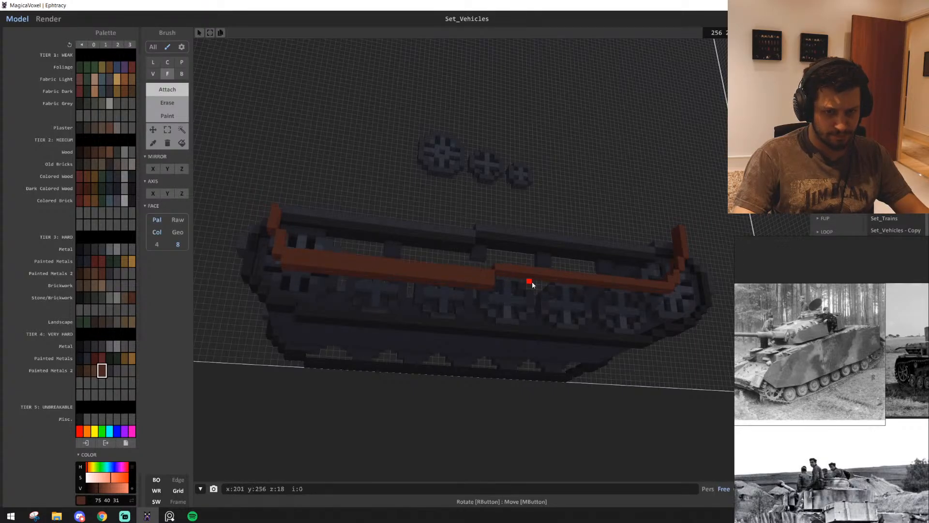
Extend the brown band downward with a second layer that covers the upper part of the road wheels
key(b)
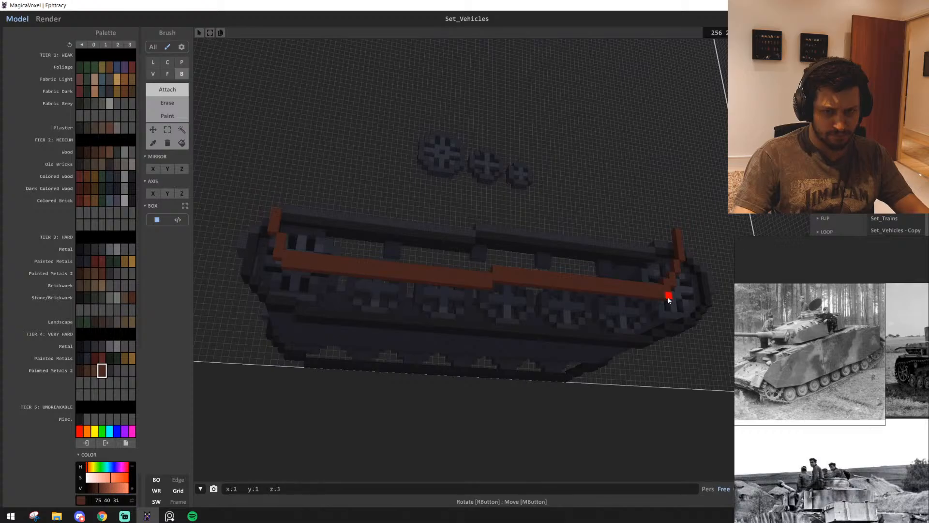
right_drag(668, 300, 637, 407)
right_drag(382, 329, 435, 376)
scroll(454, 384, up, 4)
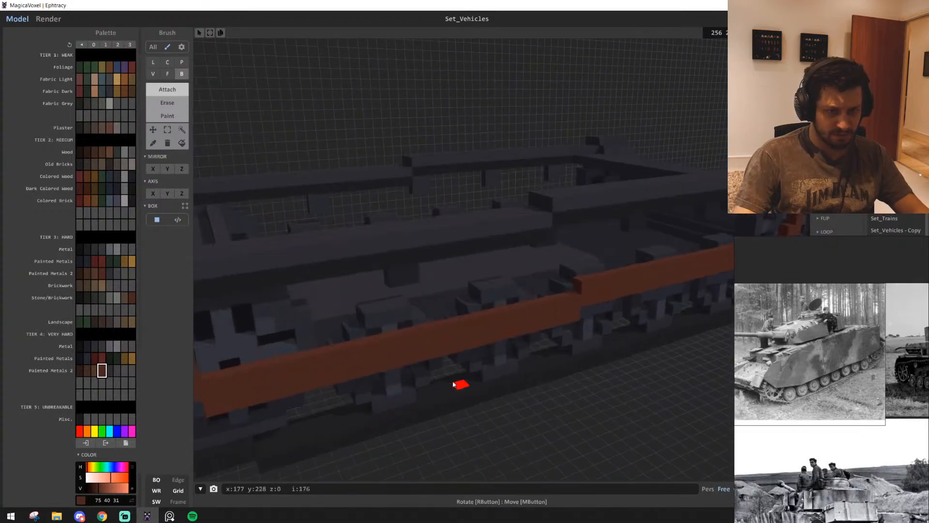
scroll(453, 384, down, 4)
key(f)
right_drag(452, 315, 544, 291)
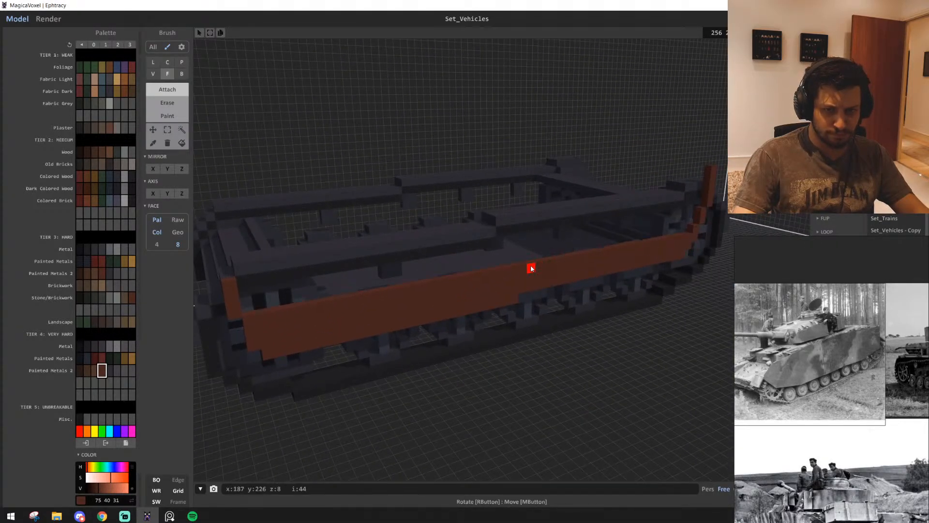
Extrude the upper edge of the brown band up to the fender along the whole track side
click(531, 268)
click(543, 254)
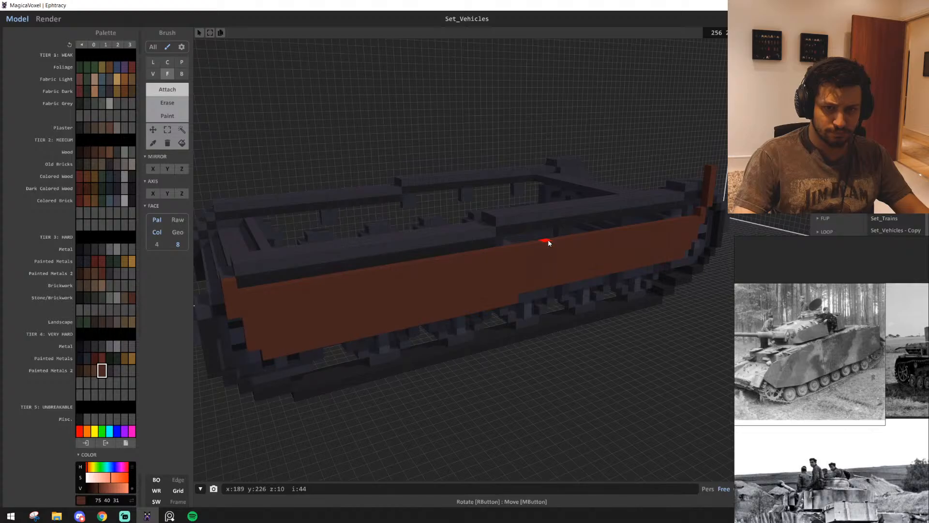
click(548, 242)
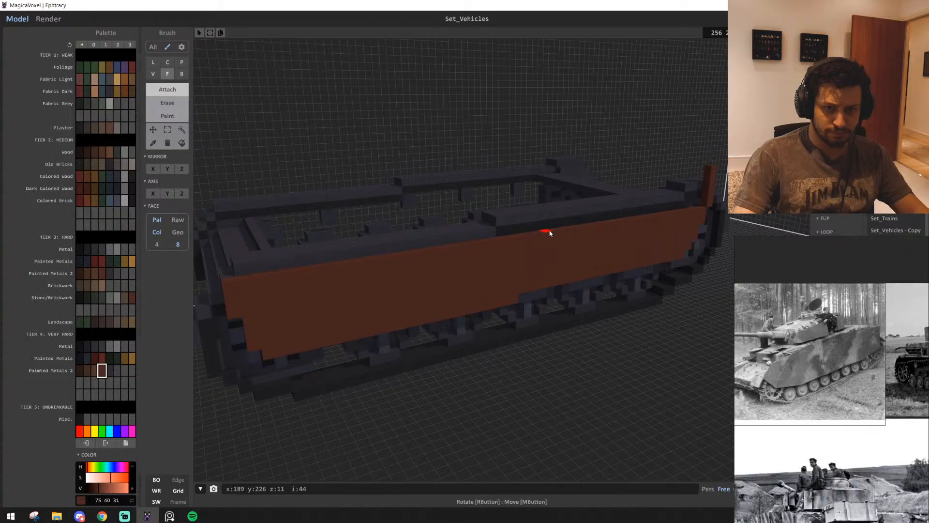
click(247, 278)
Stack single brown voxels on the skirt's upper edge beside the front post, slightly higher than the post
right_drag(694, 206, 662, 261)
scroll(671, 246, up, 2)
middle_drag(701, 257, 651, 264)
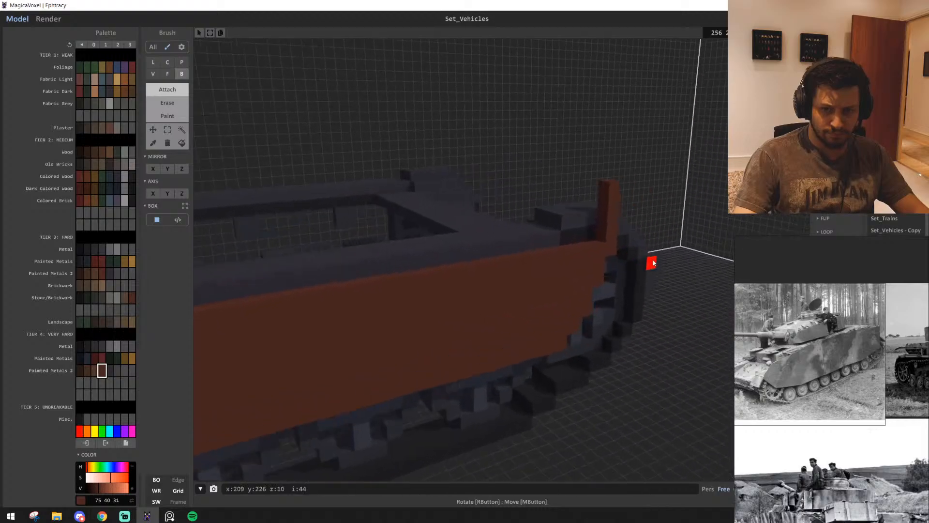
right_drag(652, 263, 603, 263)
scroll(604, 263, up, 3)
middle_drag(678, 271, 605, 257)
right_drag(605, 257, 516, 307)
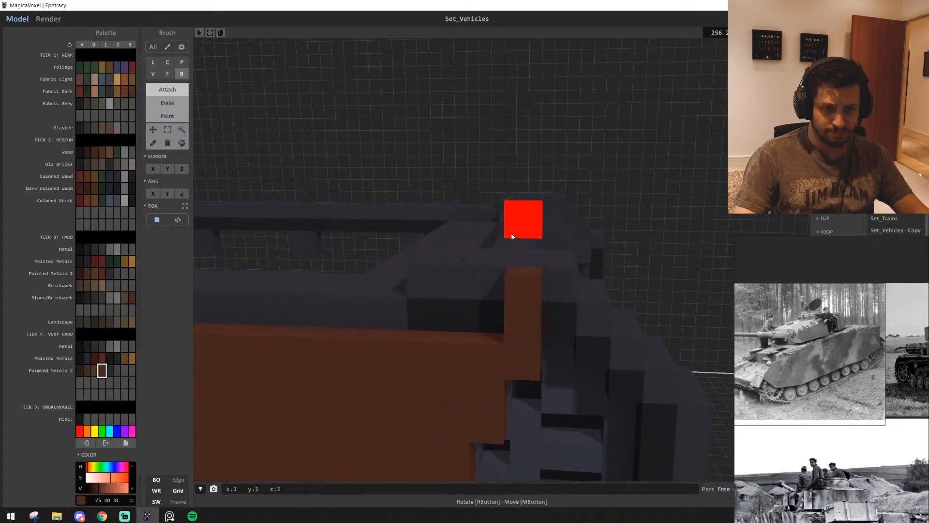
right_drag(511, 233, 562, 370)
click(560, 371)
click(553, 335)
click(551, 299)
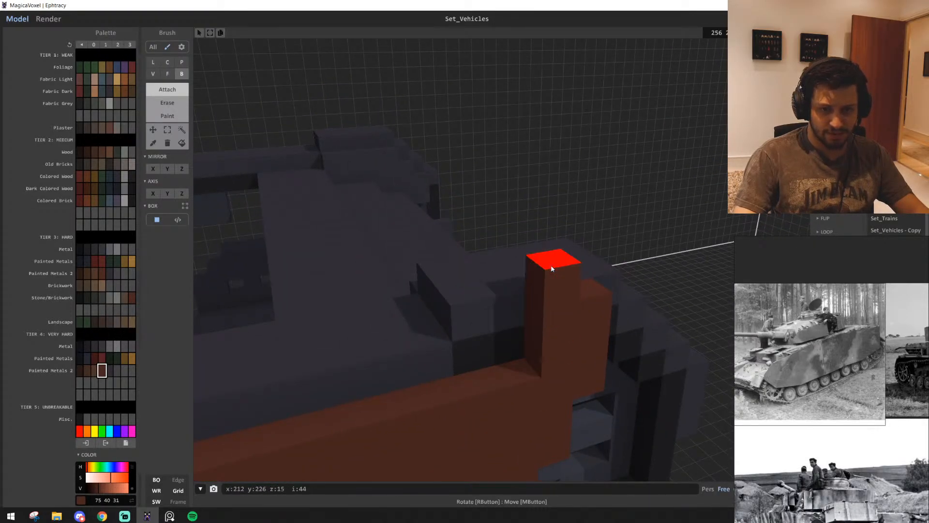
click(552, 269)
Raise the brown skirt's upper edge with long voxel rows that cover the fender side, stepping up towards the front
scroll(565, 306, down, 3)
right_drag(566, 310, 571, 286)
middle_drag(435, 290, 564, 294)
right_drag(527, 294, 575, 296)
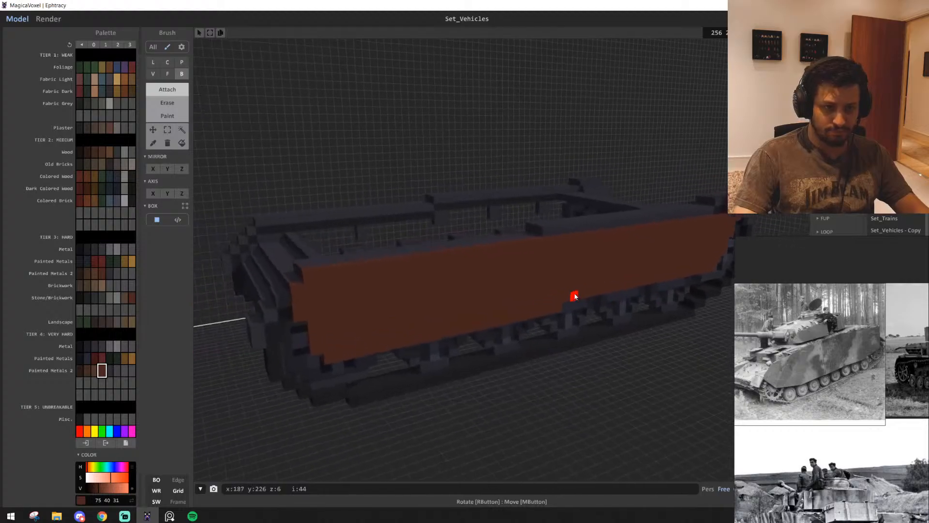
middle_drag(575, 296, 581, 296)
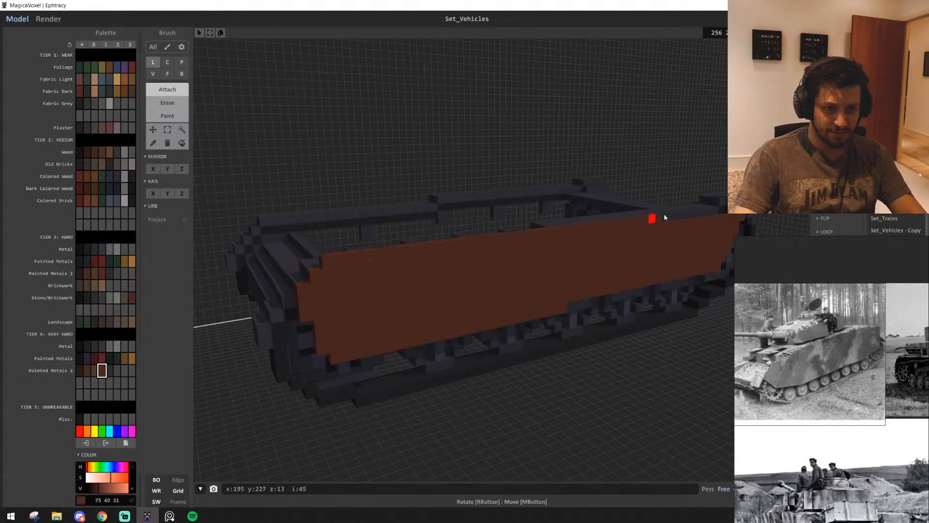
drag(734, 184, 741, 182)
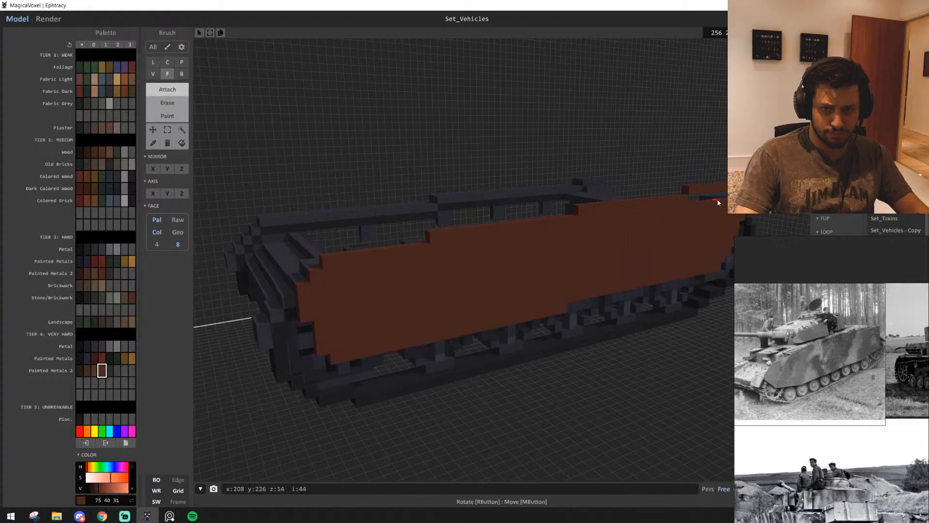
Examine the brown skirt's side outline and compare its front end with the reference photos of the tank's side plates
scroll(697, 237, down, 3)
right_drag(688, 247, 676, 243)
scroll(668, 240, up, 3)
middle_drag(660, 238, 550, 284)
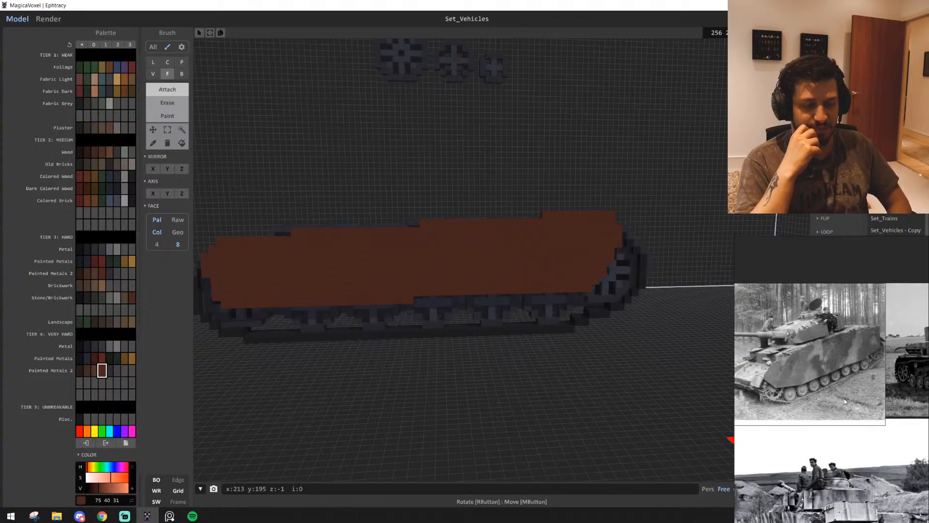
scroll(804, 429, down, 3)
middle_drag(804, 429, 854, 382)
scroll(809, 453, up, 7)
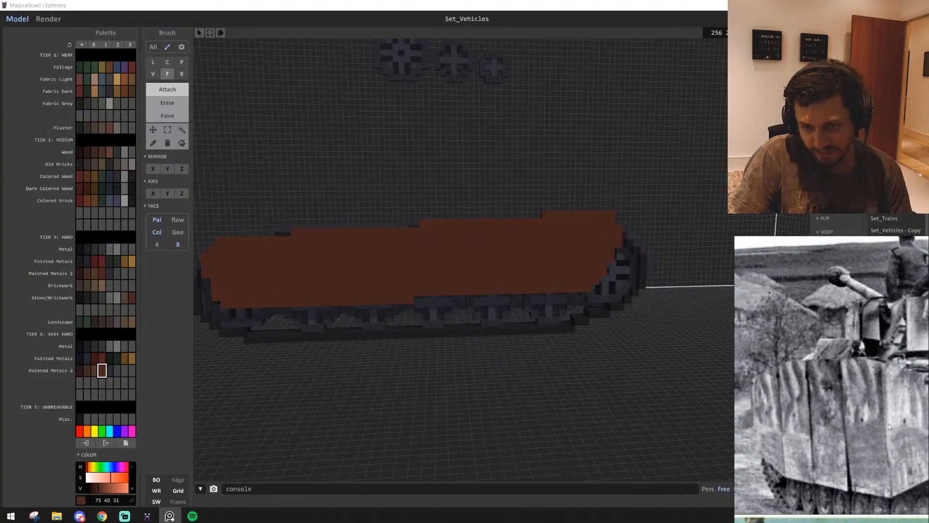
middle_drag(889, 426, 866, 427)
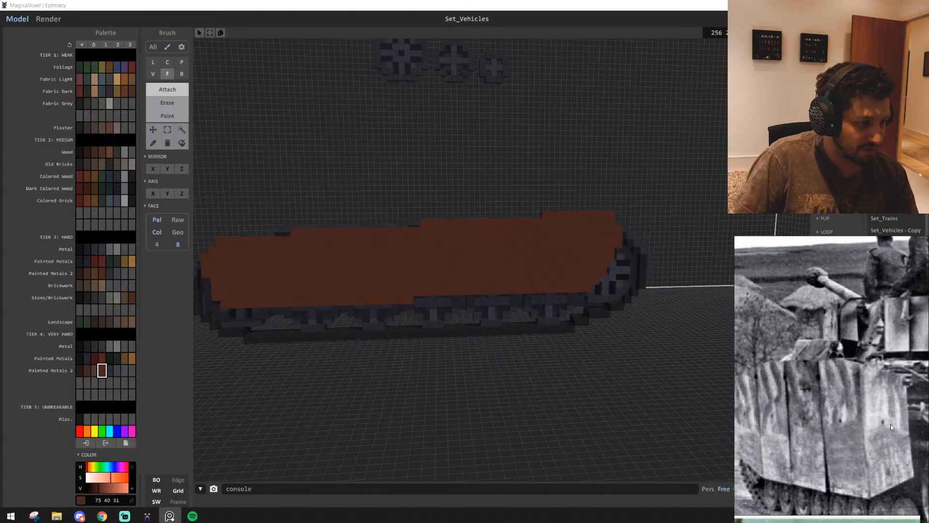
scroll(500, 291, down, 1)
scroll(493, 366, up, 2)
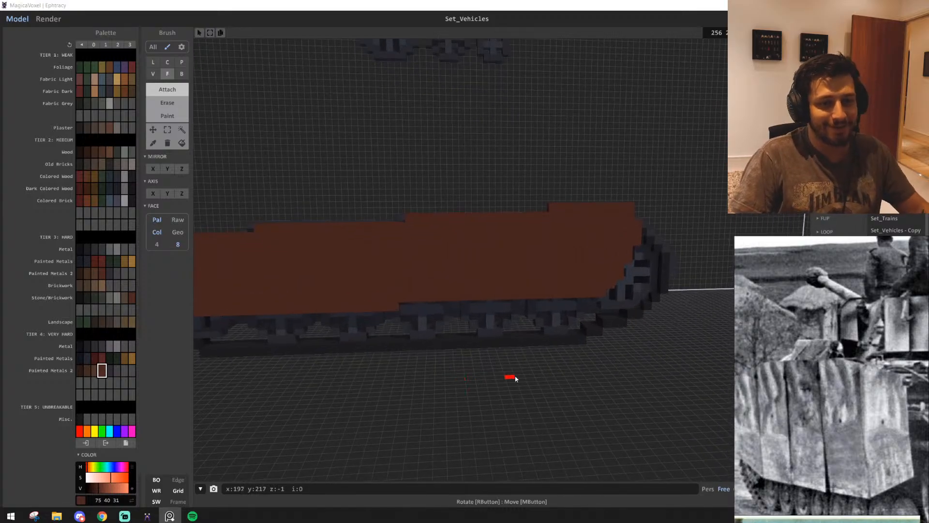
Select the front end of the brown side skirt and move it two voxels forward
middle_drag(546, 390, 540, 381)
scroll(540, 381, up, 3)
scroll(540, 381, up, 1)
right_drag(540, 381, 535, 373)
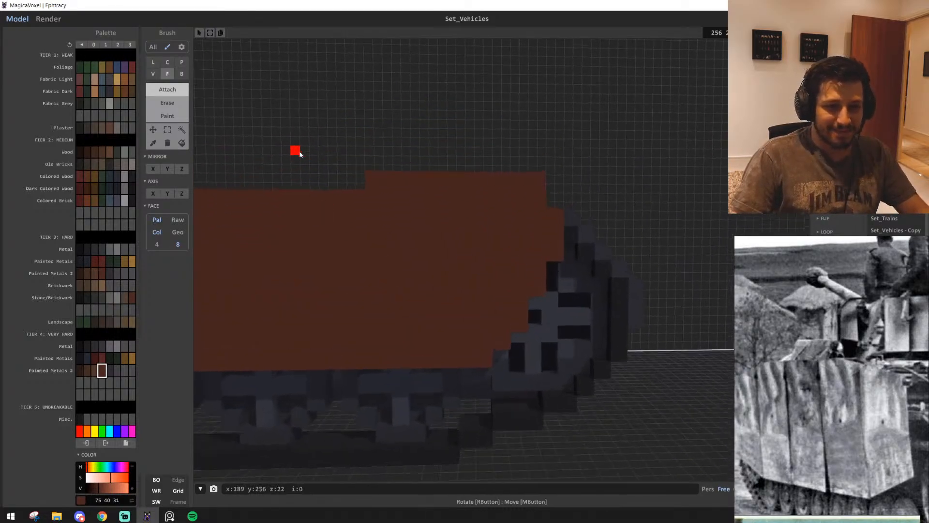
click(168, 130)
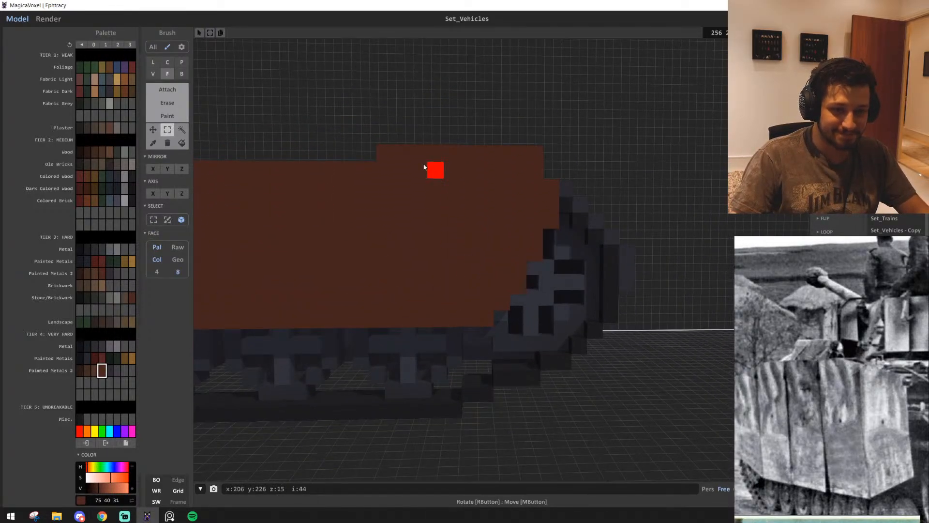
drag(424, 167, 490, 316)
drag(515, 241, 608, 246)
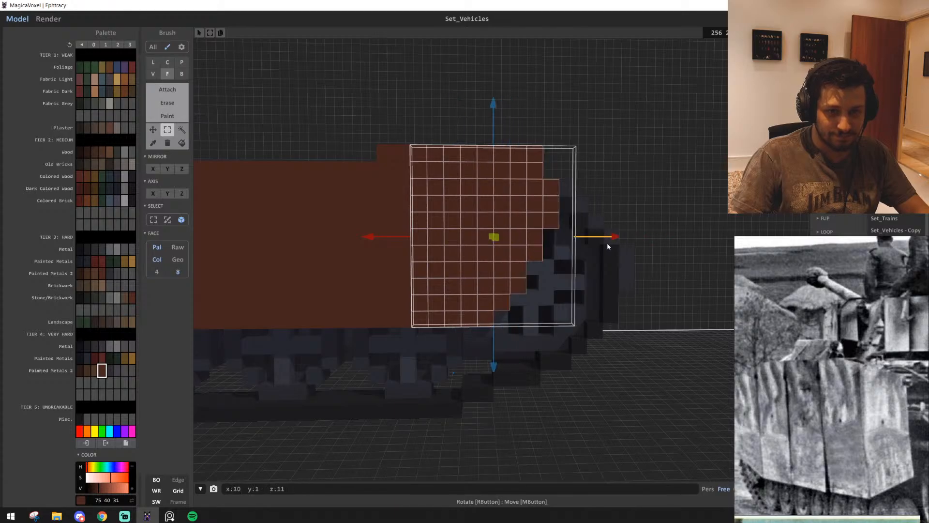
drag(462, 205, 502, 206)
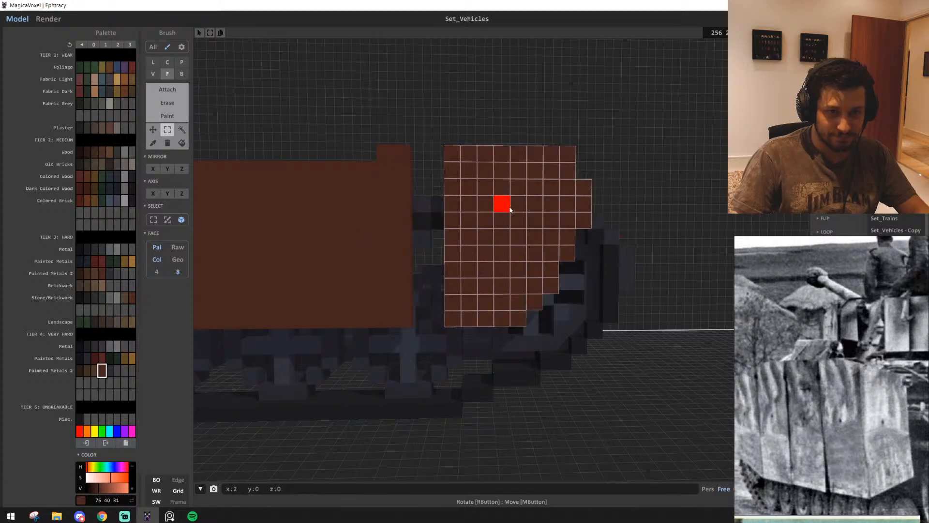
click(611, 157)
Extrude the skirt's front-facing edge to fill the gap up to the moved front section
scroll(609, 236, up, 4)
key(t)
right_drag(476, 302, 446, 299)
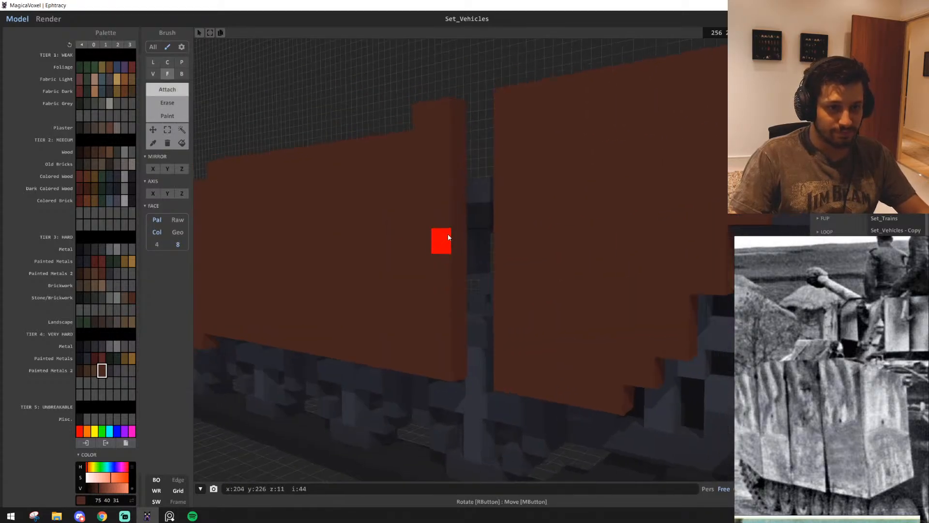
click(463, 209)
click(478, 194)
right_drag(476, 196, 501, 216)
scroll(496, 213, down, 5)
scroll(498, 215, up, 2)
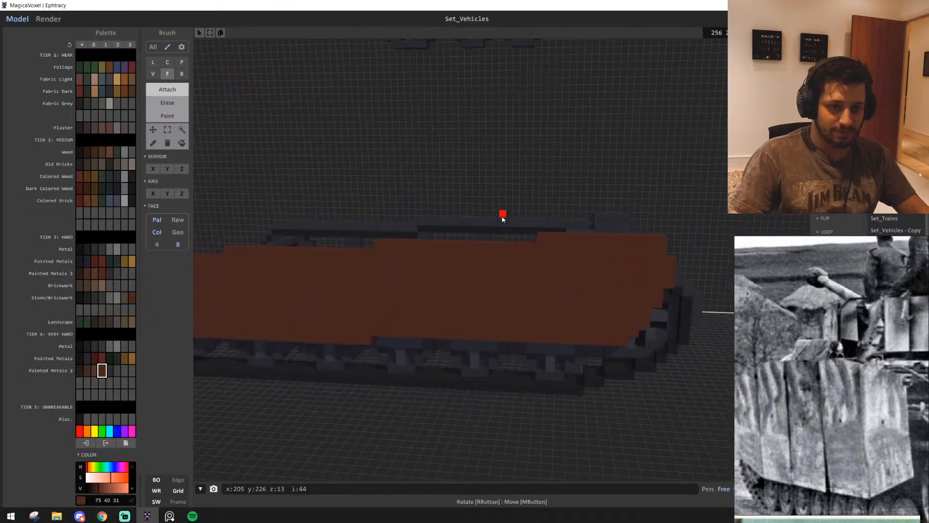
Shape the skirt's upper front corner into a rounded, stepped outline with the box brush
key(b)
mouse_move(498, 271)
right_down()
mouse_move(494, 295)
mouse_move(517, 320)
mouse_move(507, 323)
mouse_move(523, 300)
mouse_move(502, 311)
mouse_move(507, 321)
mouse_move(618, 291)
mouse_move(597, 325)
mouse_move(604, 318)
mouse_move(587, 303)
mouse_move(622, 240)
mouse_move(596, 364)
mouse_move(687, 411)
right_up()
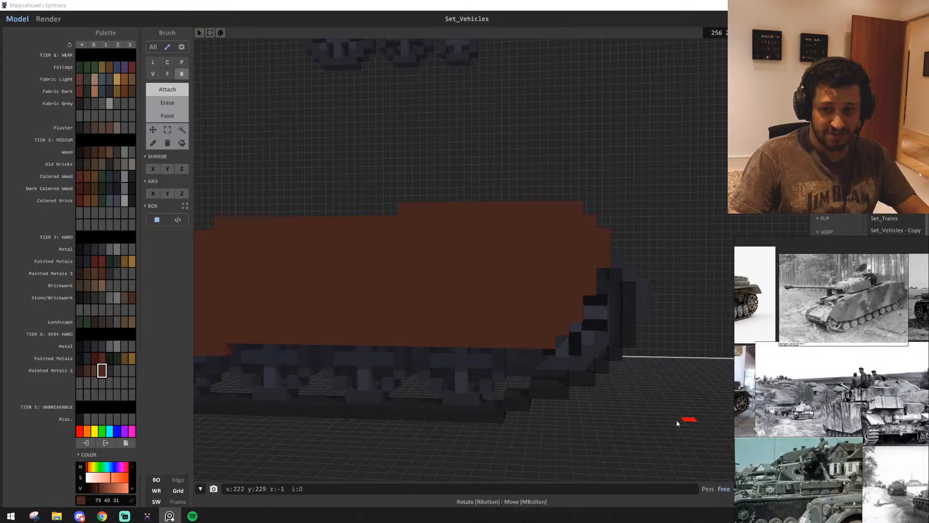
right_drag(407, 359, 501, 316)
scroll(500, 318, down, 4)
middle_drag(500, 321, 496, 354)
scroll(492, 355, up, 3)
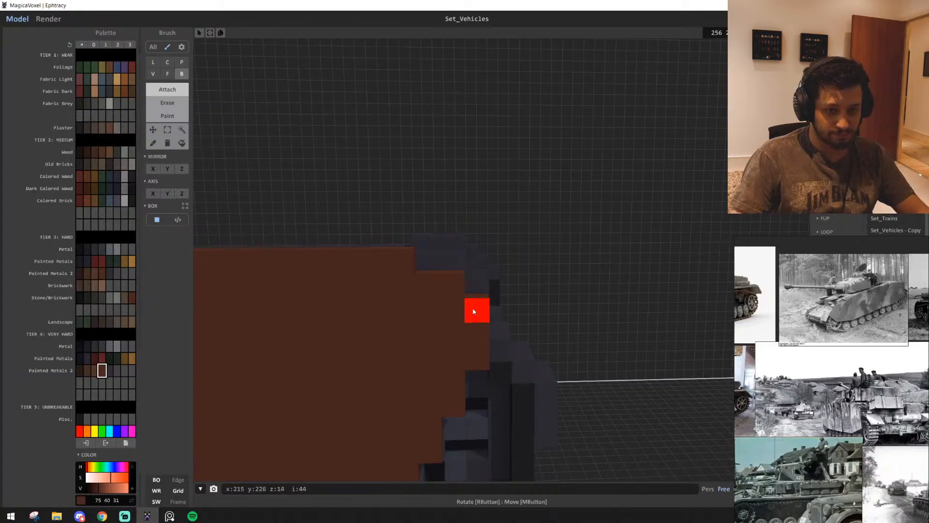
scroll(492, 357, down, 5)
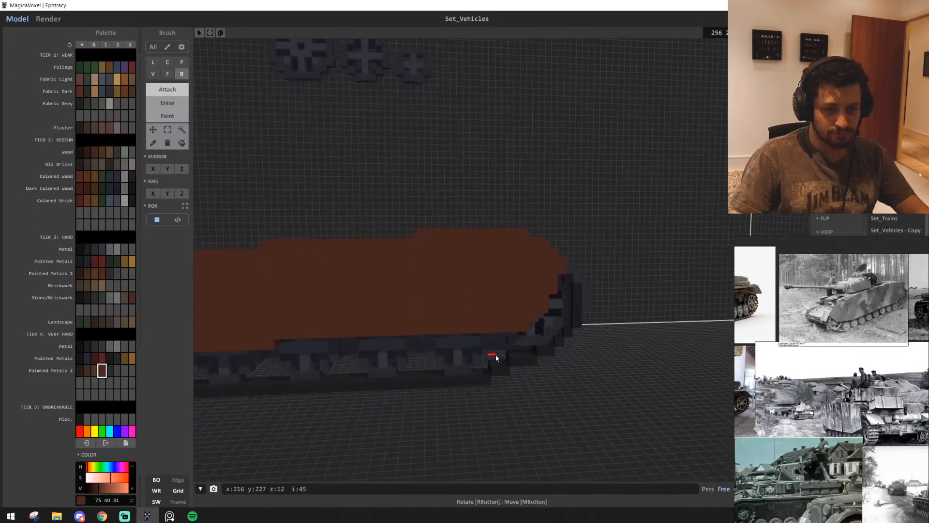
scroll(482, 375, up, 4)
right_drag(481, 376, 504, 406)
right_drag(448, 325, 490, 351)
scroll(492, 335, down, 4)
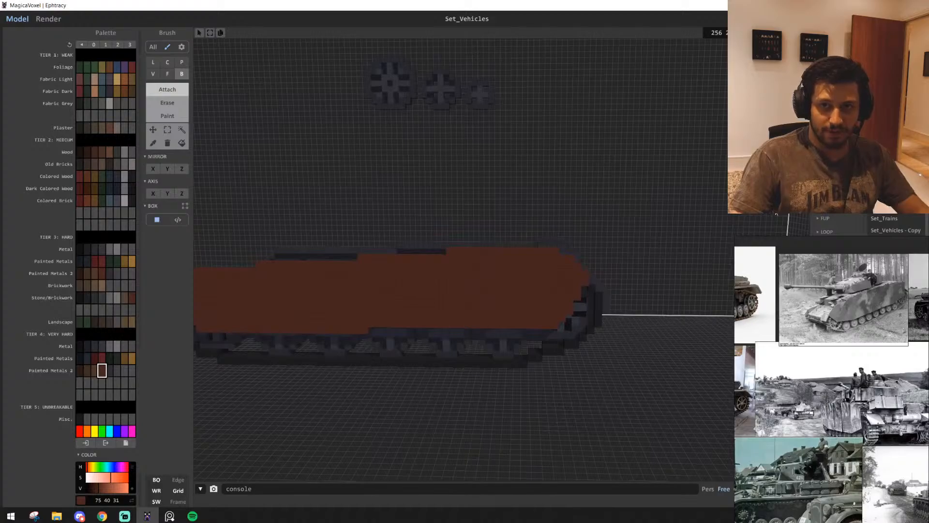
Switch the box brush to painting with the lighter brown (77, 54, 40) from Painted Metals 2
scroll(444, 297, up, 2)
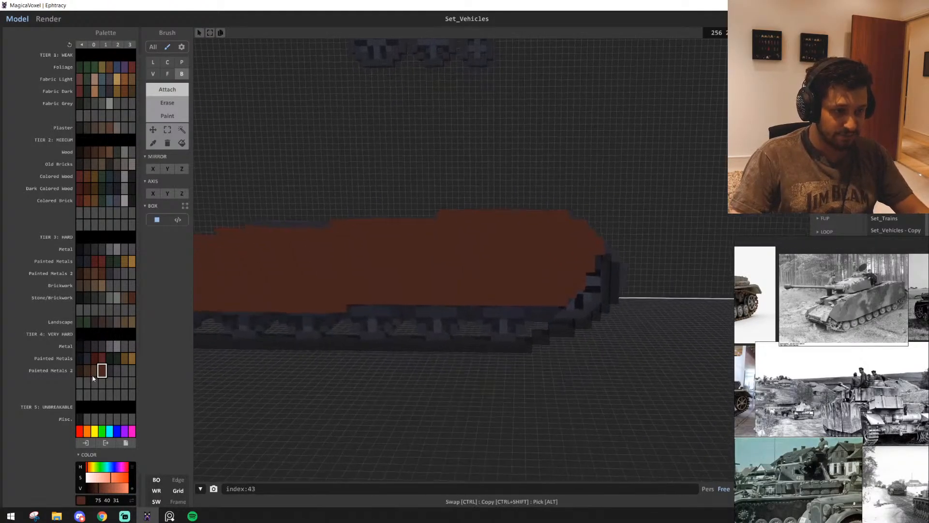
click(94, 373)
scroll(466, 312, up, 2)
key(g)
Try painting two vertical lighter brown divider stripes on the front half of the skirt
mouse_move(469, 314)
right_down()
mouse_move(501, 328)
mouse_move(516, 260)
right_up()
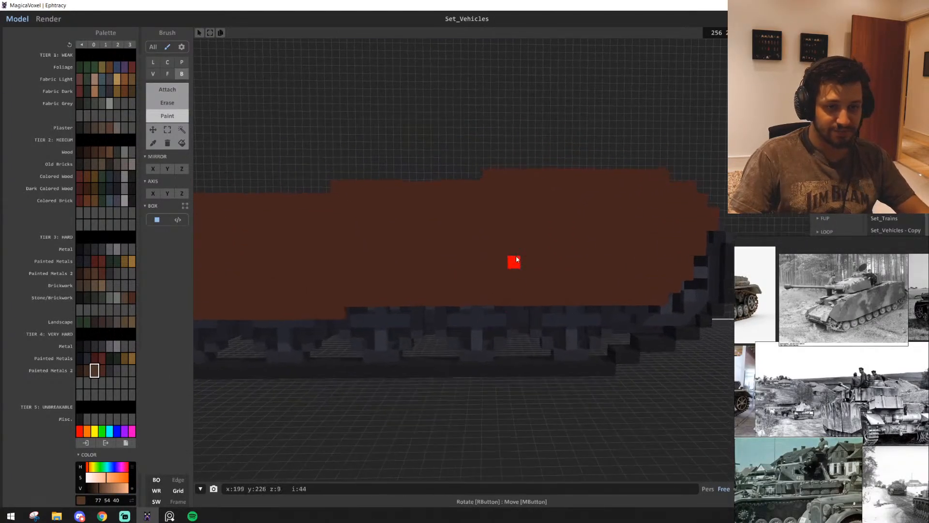
scroll(516, 259, up, 1)
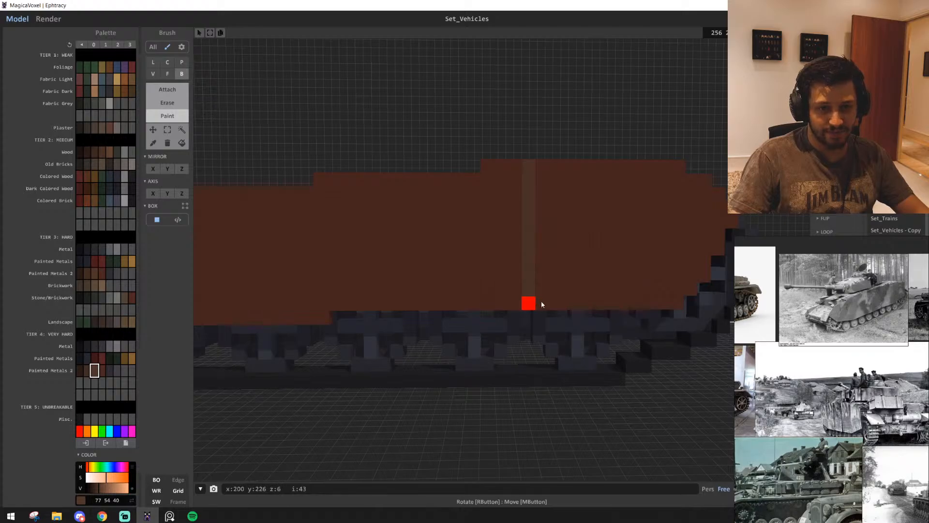
right_drag(529, 303, 400, 208)
drag(416, 291, 418, 295)
scroll(426, 293, down, 2)
key(a)
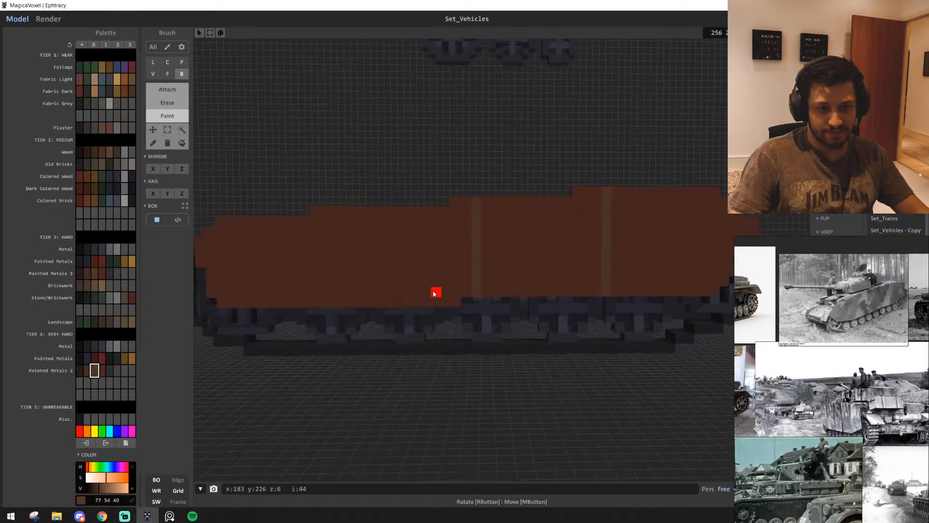
key(d)
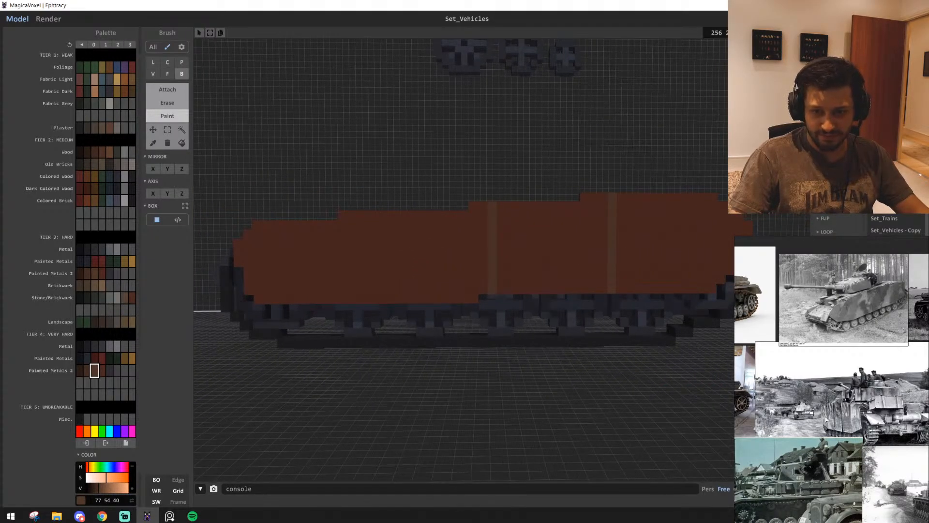
Paint four vertical, one-voxel-wide lighter brown stripes that divide the skirt into five plates
scroll(442, 318, down, 1)
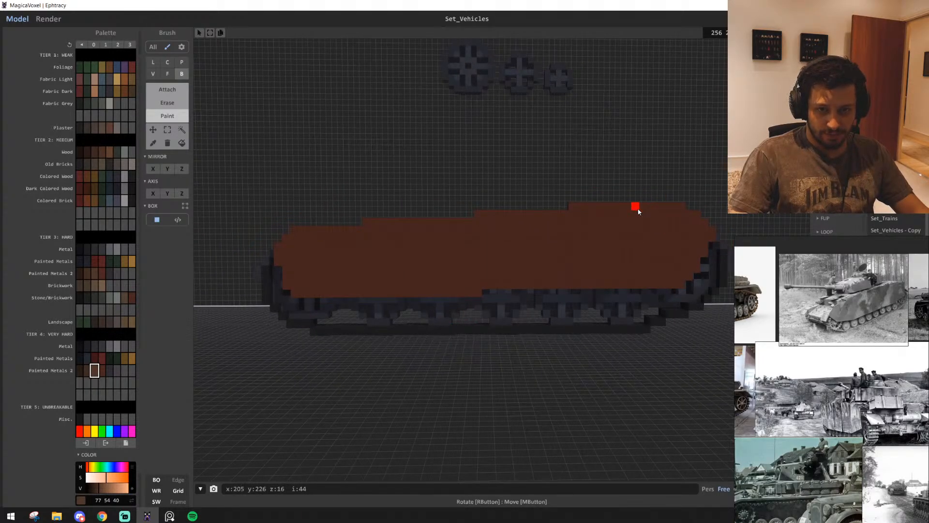
drag(638, 211, 637, 286)
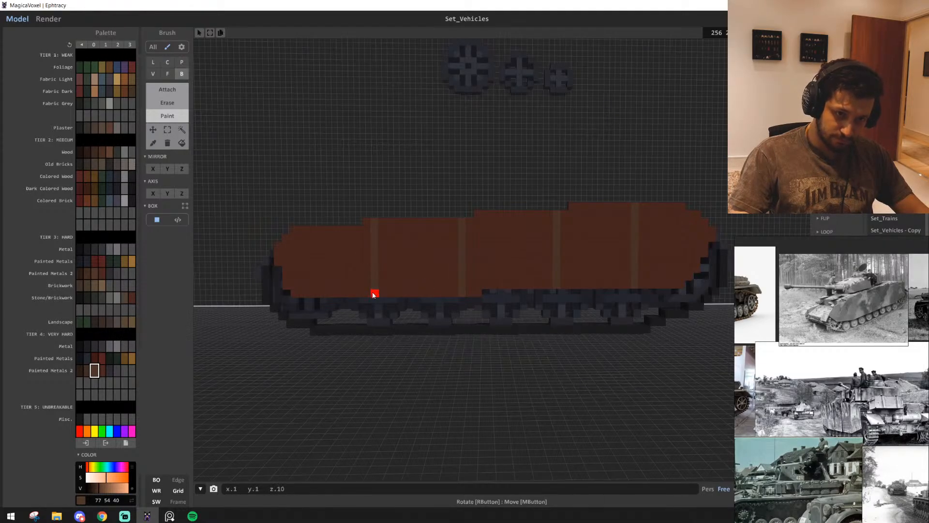
key(s)
key(w)
key(d)
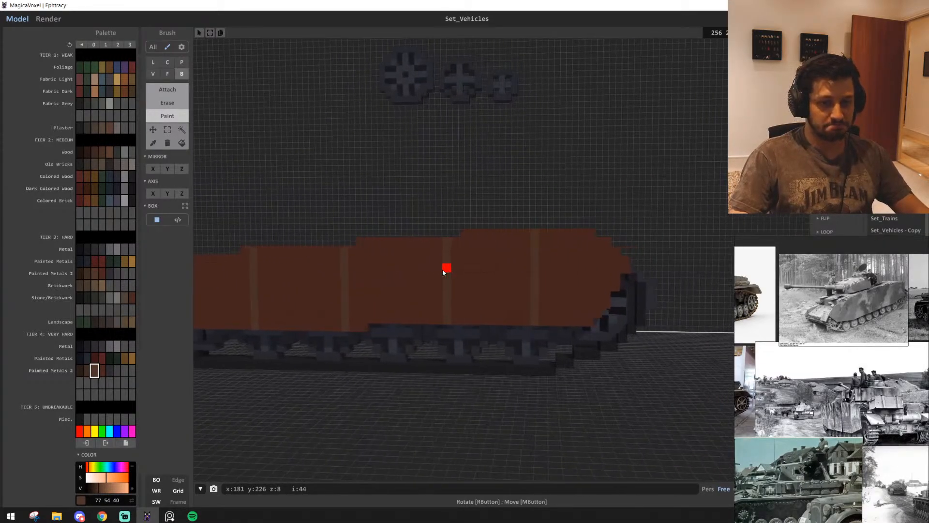
Replace the brown of the three front skirt plates with the dark grey (47, 45, 49) from Painted Metals 2
key(w)
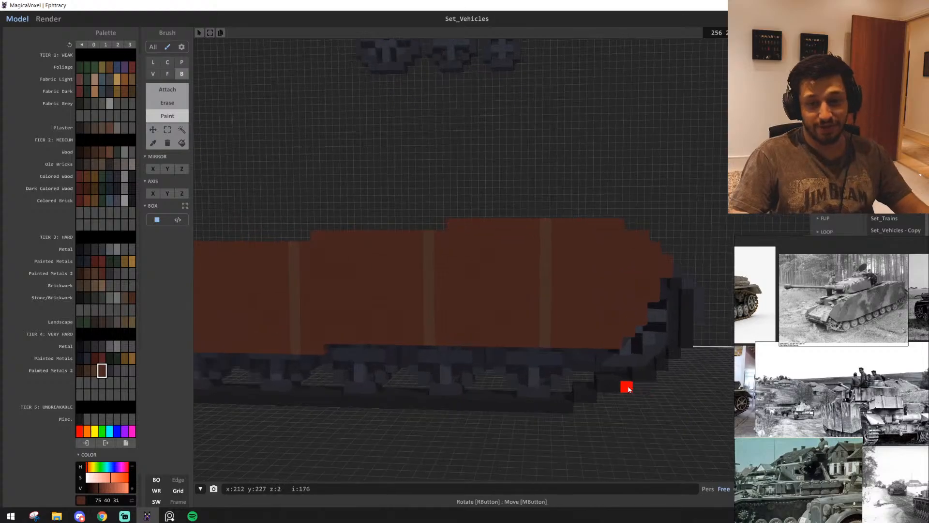
key(d)
mouse_move(586, 387)
right_down()
mouse_move(536, 402)
mouse_move(622, 336)
right_up()
key(d)
key(w)
key(s)
alt+click(685, 307)
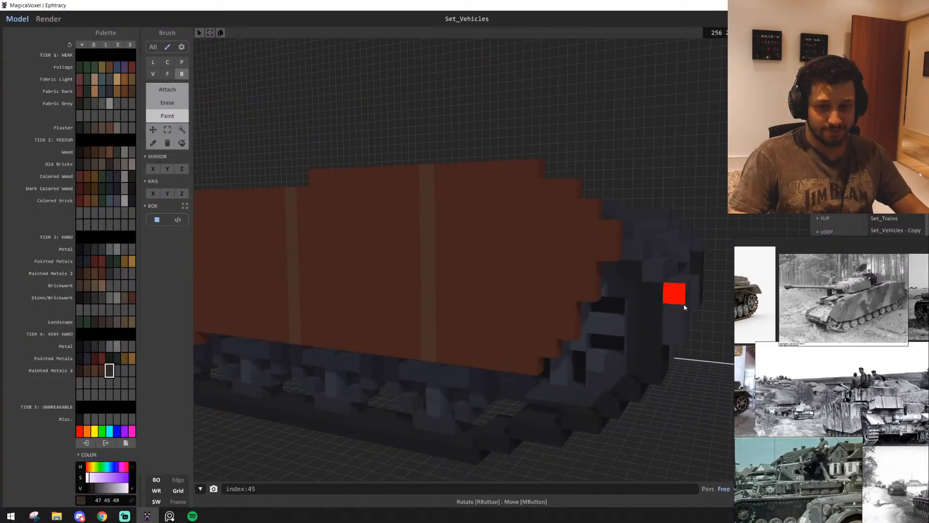
key(a)
key(s)
click(182, 143)
key(a)
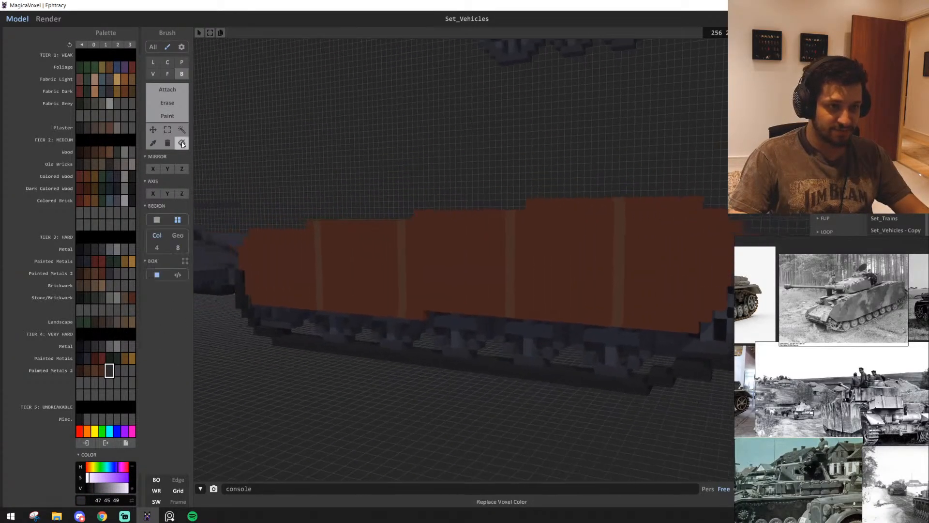
key(s)
click(631, 262)
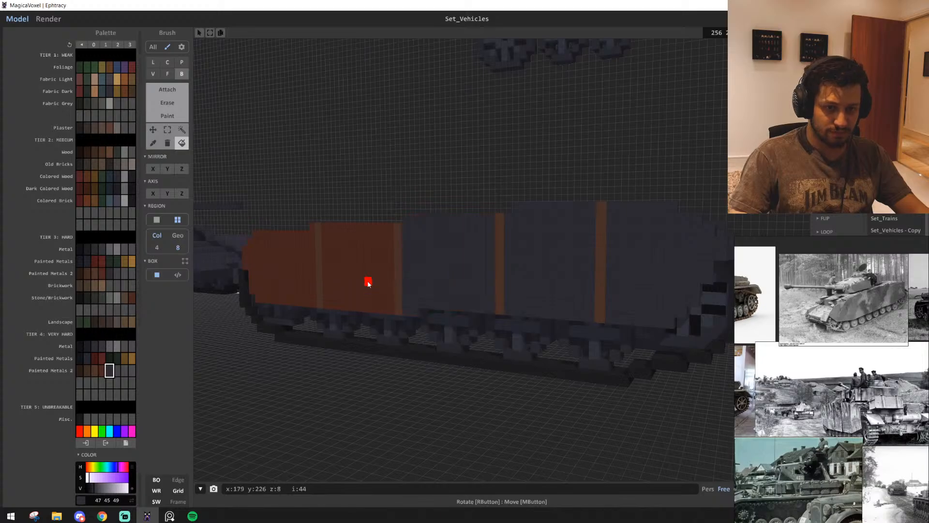
Try a lighter grey (66, 64, 69) on the stripes and plates, combined with dark grey stripes, and undo the recolouring
scroll(244, 340, up, 1)
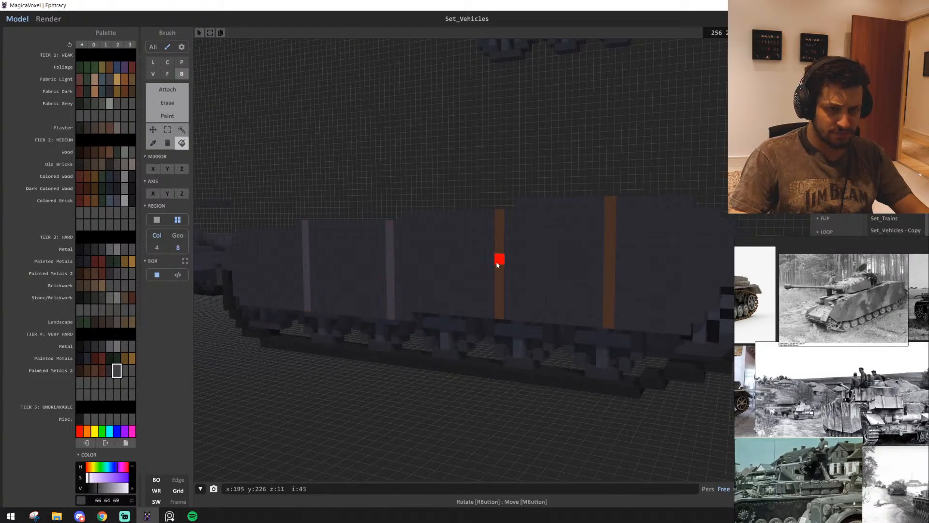
right_drag(615, 266, 599, 389)
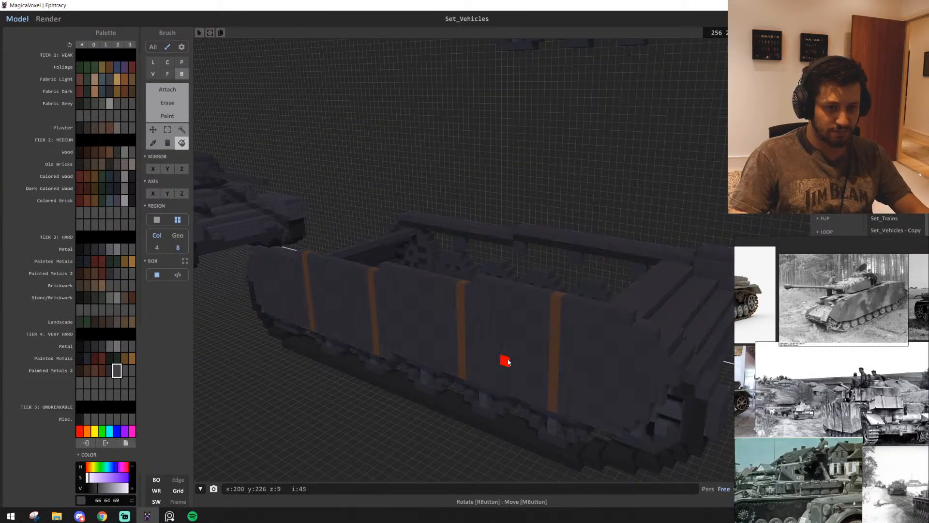
right_drag(502, 359, 517, 359)
drag(603, 346, 247, 273)
click(110, 370)
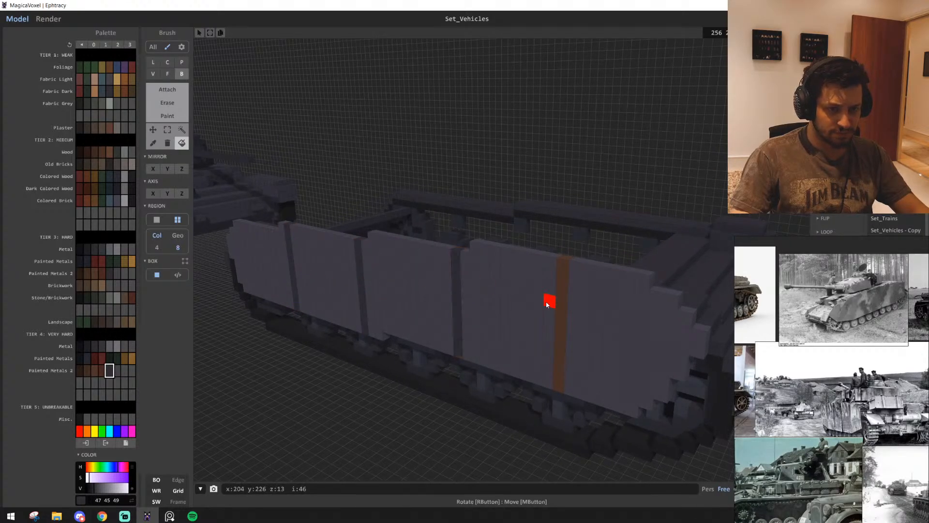
scroll(548, 304, down, 5)
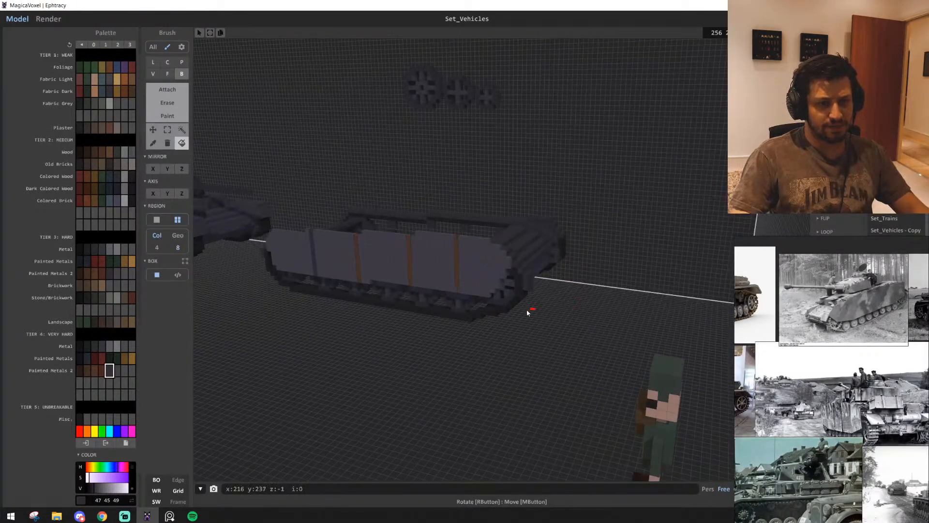
key(ctrl+z)
key(ctrl+z)
key(ctrl+z)
key(ctrl+z)
key(ctrl+z)
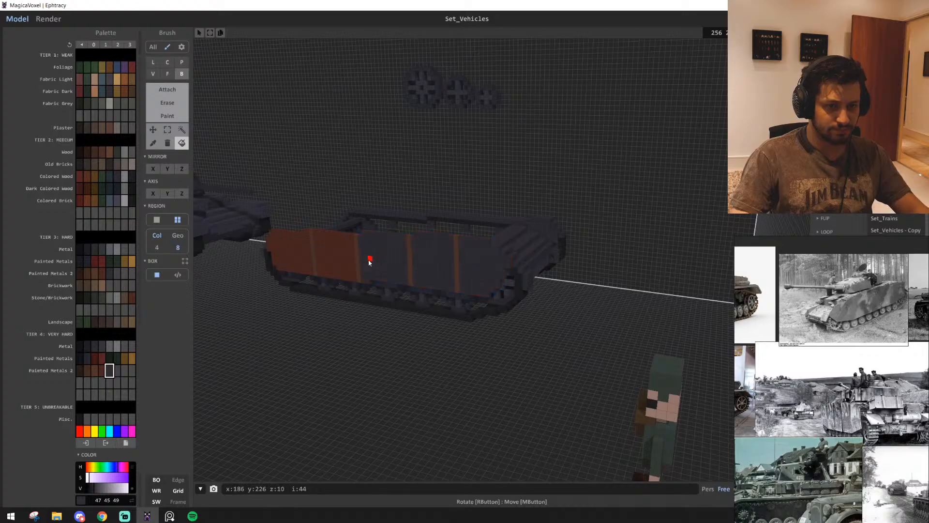
Replace the brown of the two rear skirt plates with the dark grey (47, 45, 49)
click(295, 258)
key(w)
key(a)
Try the metal greys (44, 43, 46) and (30, 29, 32) on the rear divider stripes and undo the fills
click(87, 347)
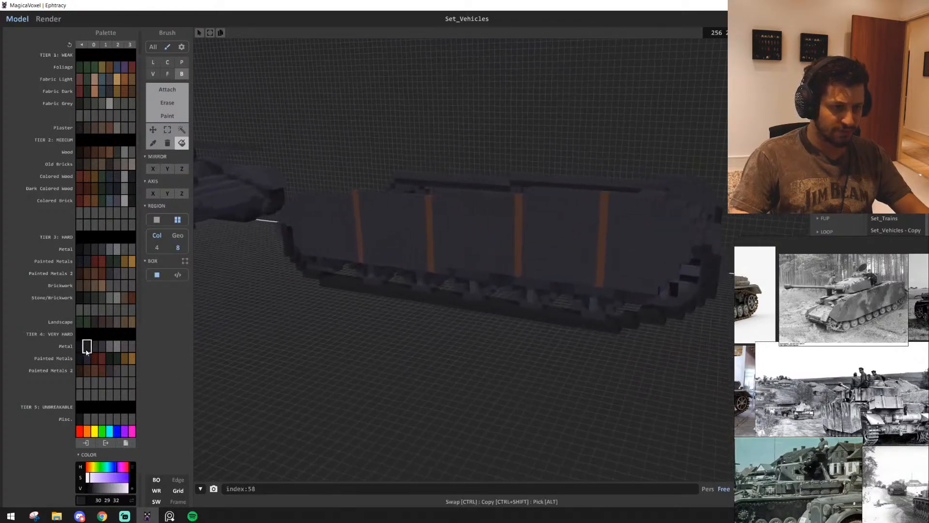
click(94, 347)
click(401, 219)
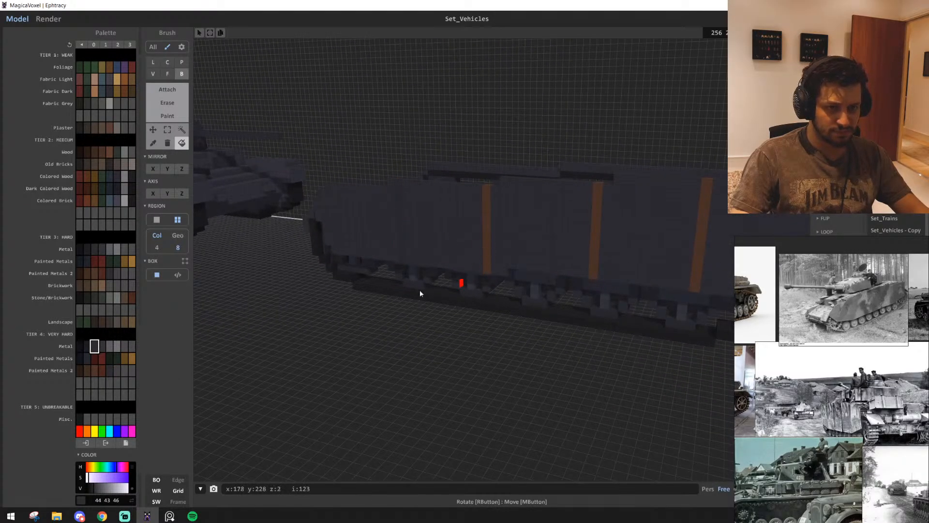
key(ctrl+z)
click(88, 347)
key(w)
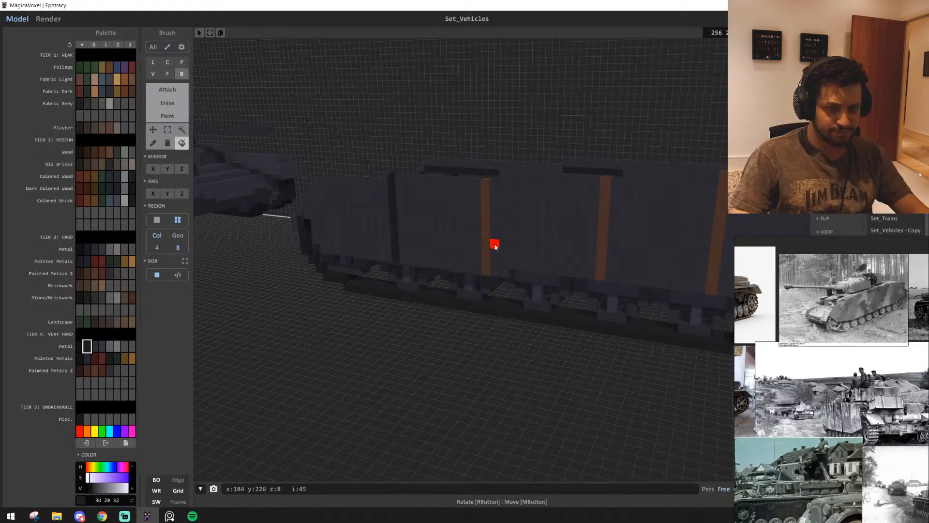
click(485, 229)
key(d)
key(ctrl+z)
key(ctrl+z)
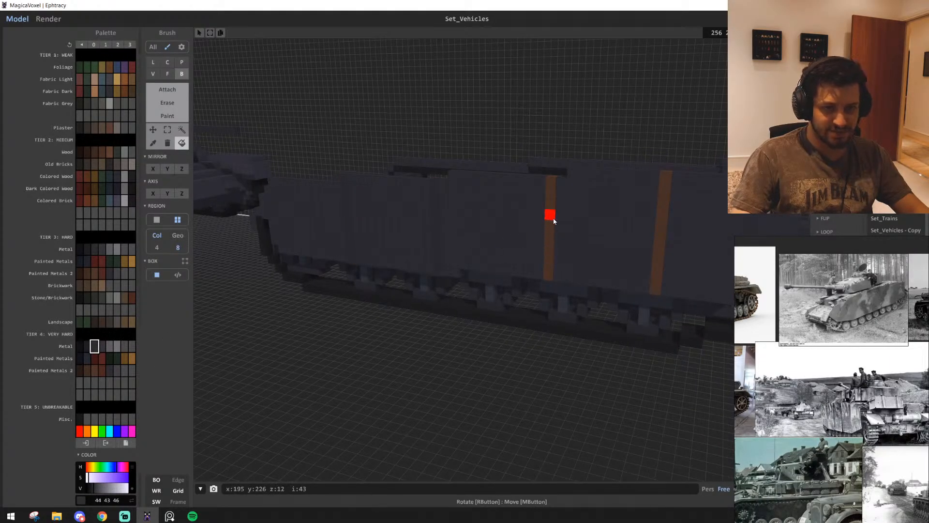
Recolour the skirt's divider stripes with the Tier 4 metal grey (44, 43, 46)
click(655, 235)
right_drag(655, 235, 589, 266)
key(d)
key(s)
key(e)
Select the grey side skirt along the track, extend the selection to its upper edge, and delete the selected voxels
click(167, 131)
key(a)
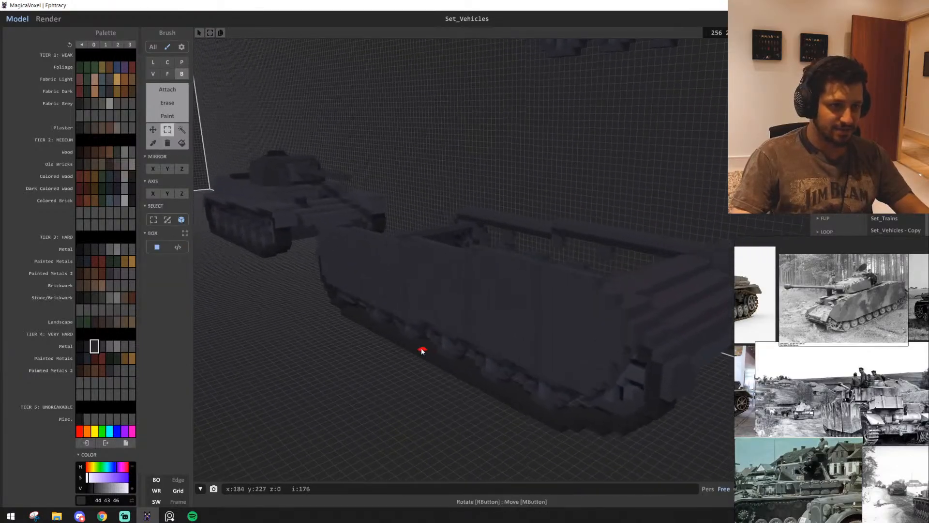
drag(596, 387, 327, 228)
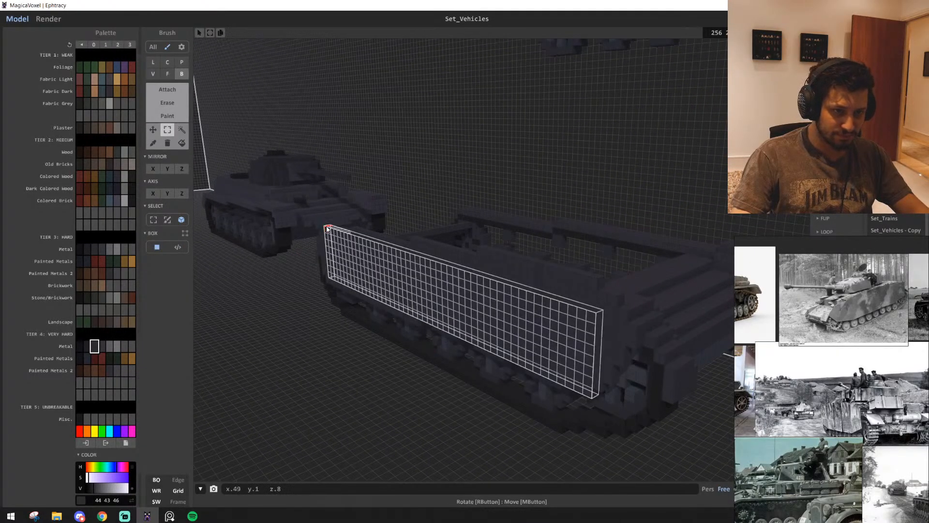
drag(424, 245, 425, 230)
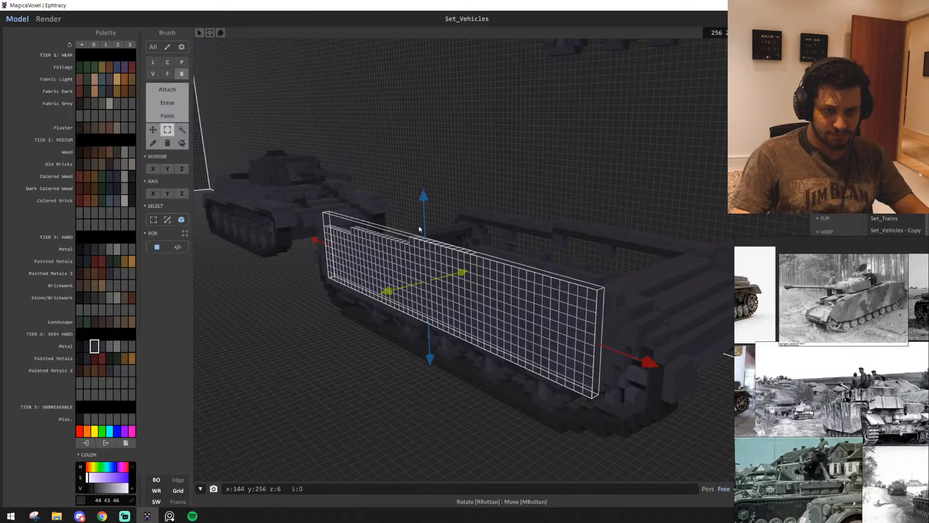
key(Delete)
key(s)
key(d)
right_drag(563, 361, 293, 259)
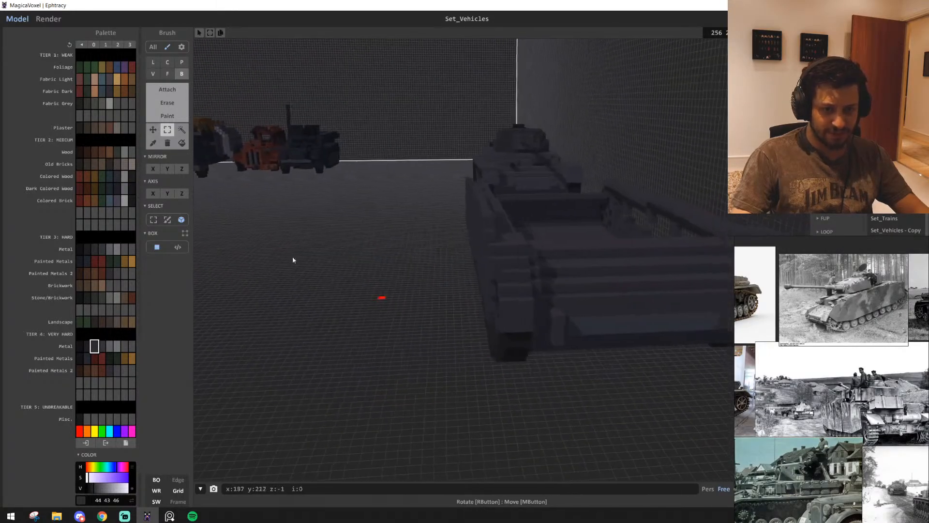
key(s)
click(182, 129)
click(534, 317)
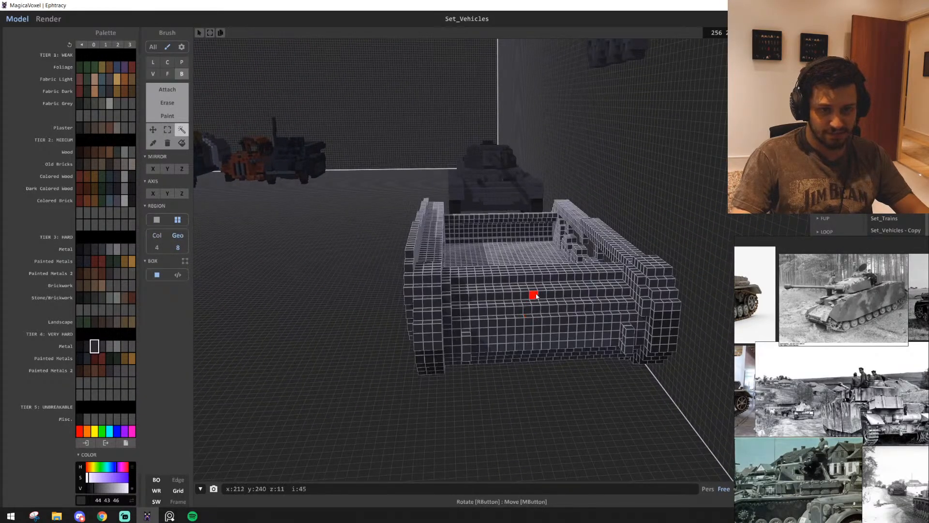
drag(532, 296, 526, 297)
click(599, 479)
key(w)
key(a)
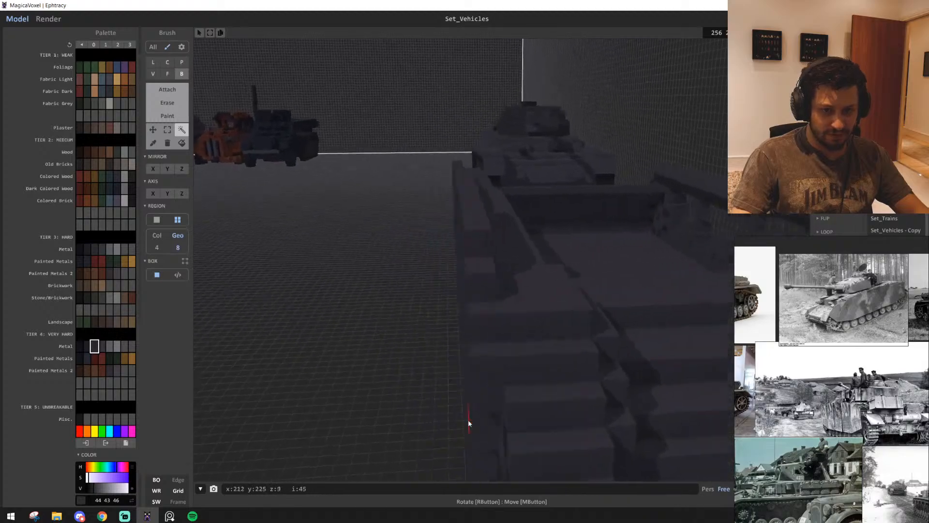
right_drag(468, 420, 529, 422)
key(s)
key(s)
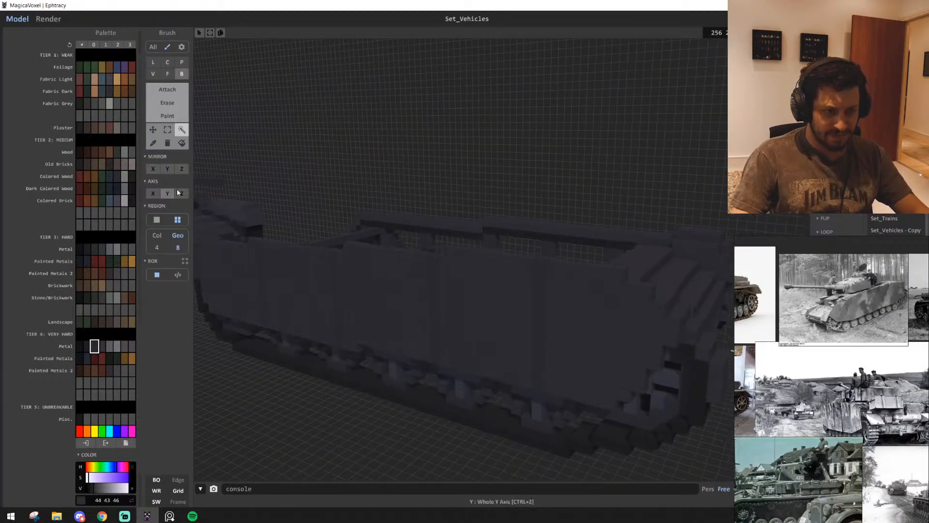
Box-select the full grey side skirt along the track and copy it 30 voxels along Y to the tank's opposite side
click(172, 127)
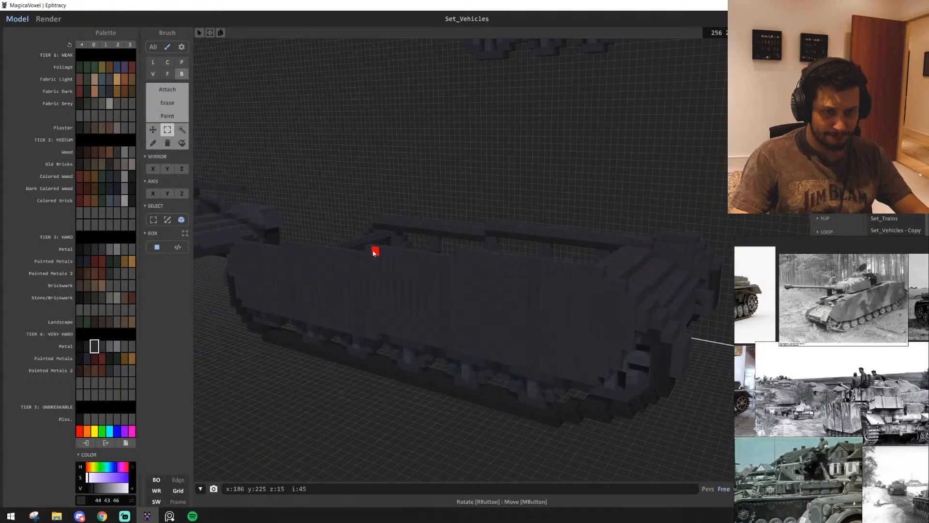
drag(373, 252, 589, 383)
drag(631, 342, 477, 278)
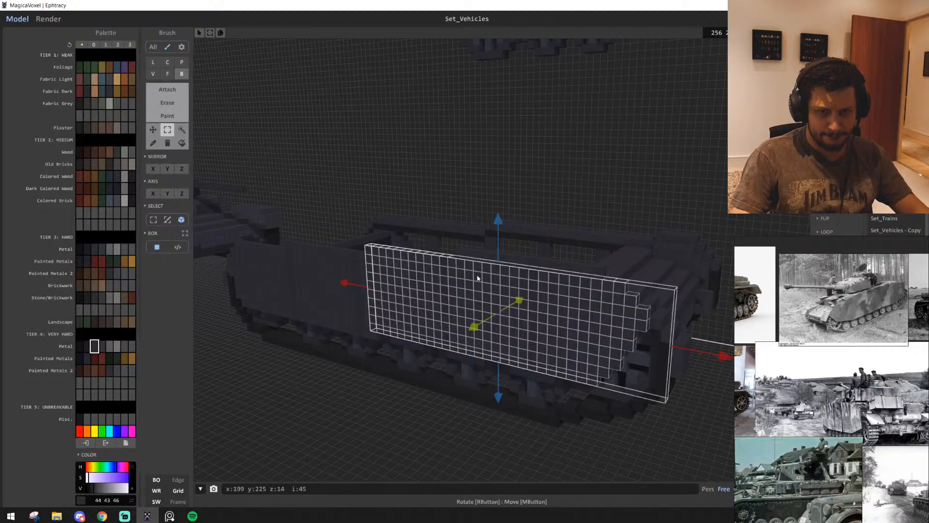
drag(497, 237, 498, 216)
drag(371, 283, 211, 265)
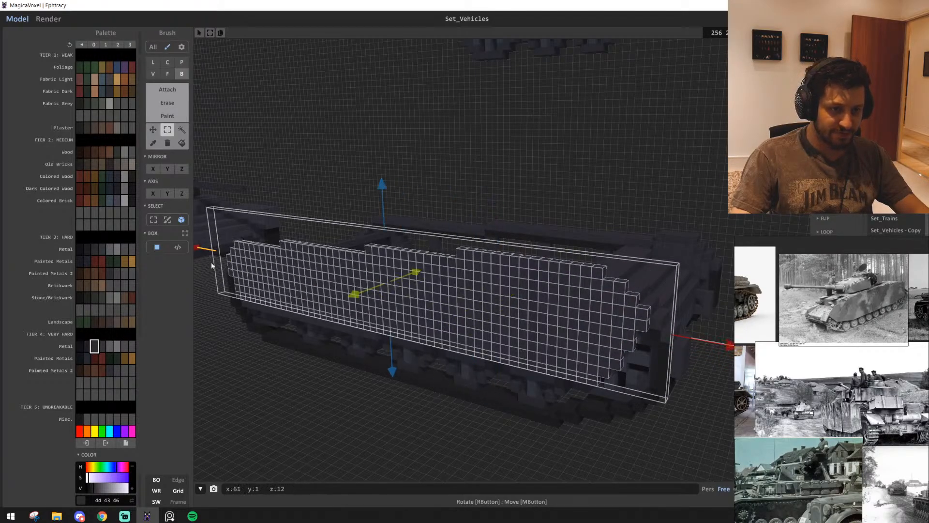
right_drag(394, 348, 392, 326)
ctrl+shift+drag(387, 337, 619, 340)
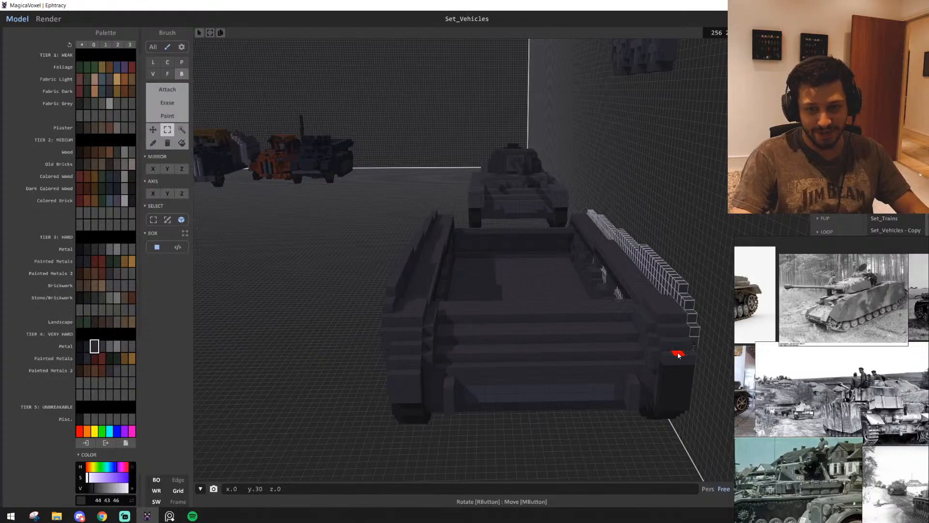
click(621, 443)
Sample the dark grey (47, 45, 49) and attach voxel boxes over the track openings at one inner hull corner, starting an inner side wall
right_drag(485, 423, 591, 397)
scroll(342, 434, down, 5)
scroll(415, 406, up, 4)
scroll(381, 384, up, 3)
key(t)
alt+click(412, 389)
scroll(507, 420, down, 5)
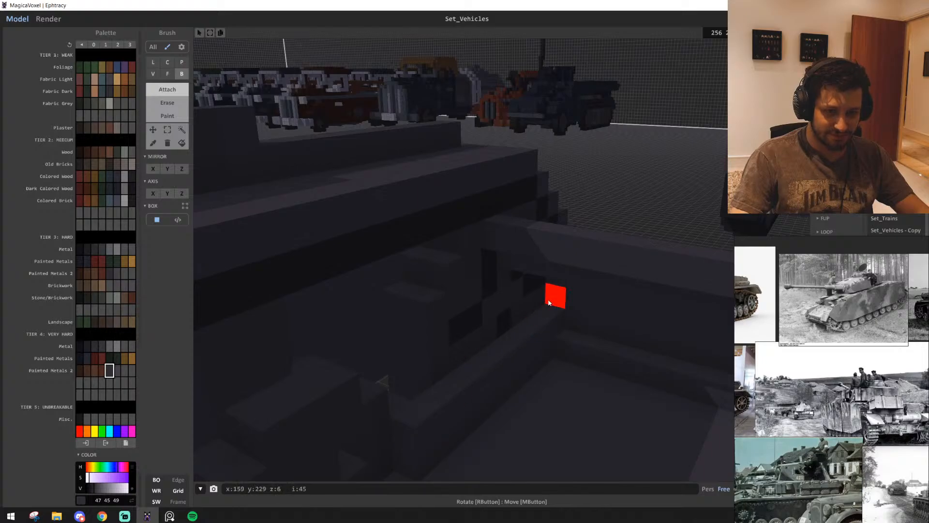
drag(549, 291, 415, 414)
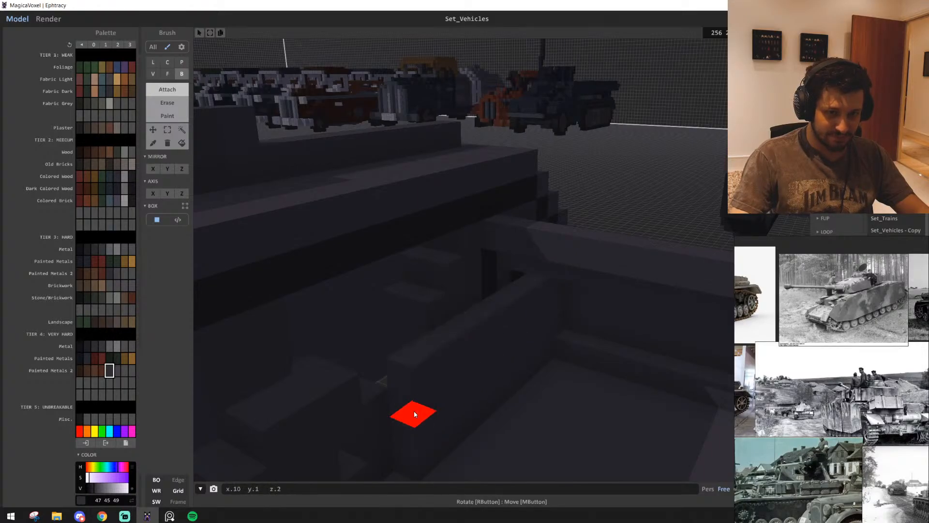
right_drag(515, 303, 515, 281)
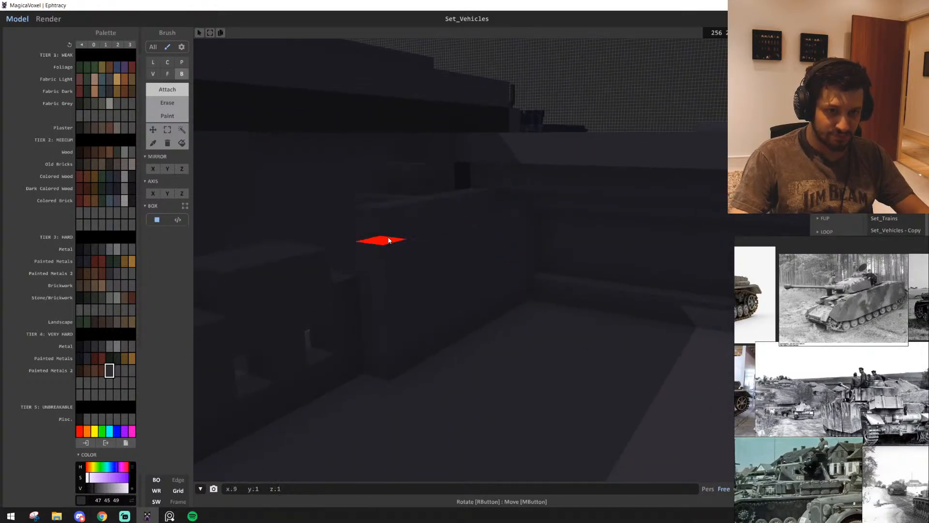
mouse_move(377, 242)
right_down()
mouse_move(416, 328)
mouse_move(394, 382)
mouse_move(338, 400)
mouse_move(346, 406)
mouse_move(717, 295)
right_up()
Cover the openings at the other end of the same inner hull side with columns of dark grey voxel boxes
key(f)
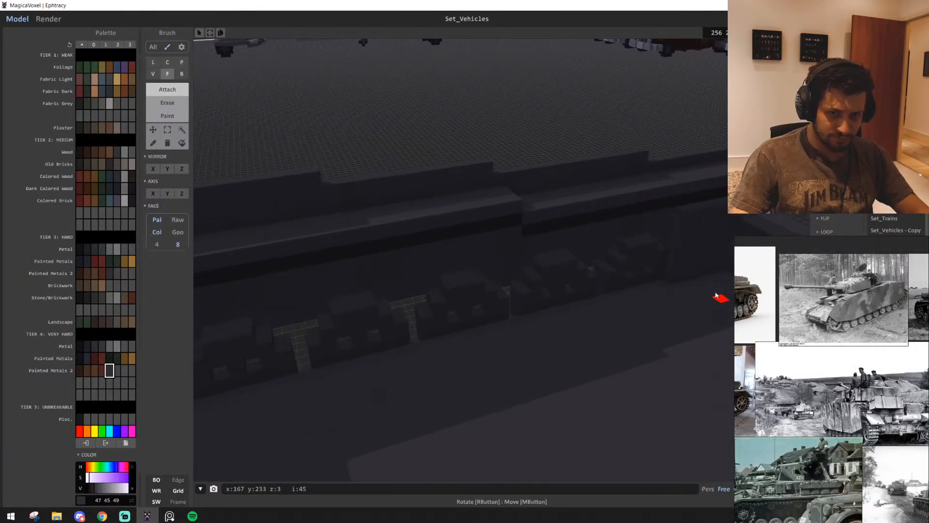
scroll(400, 387, up, 8)
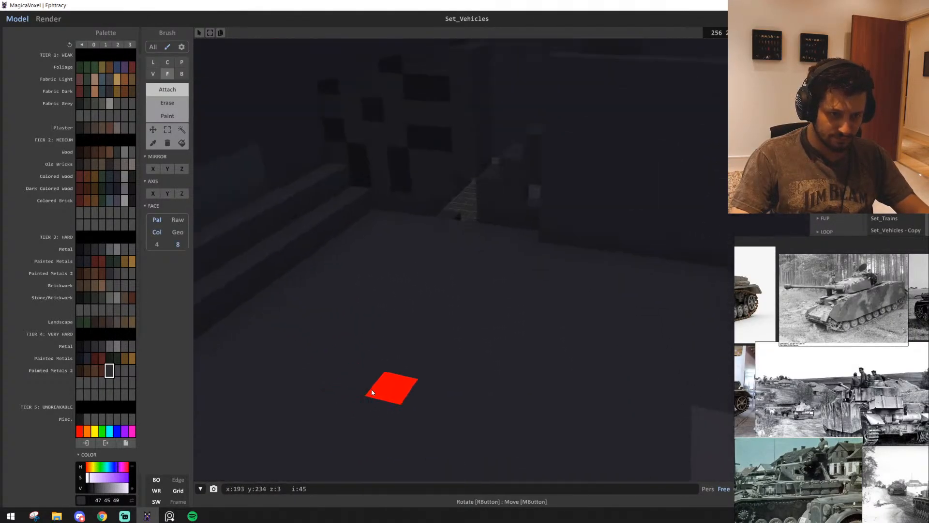
right_drag(366, 362, 322, 358)
key(b)
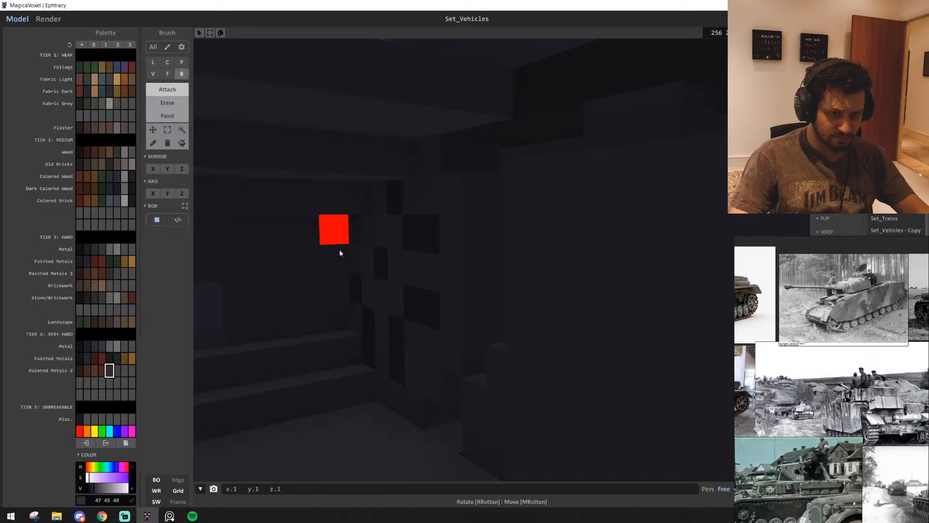
drag(354, 225, 350, 299)
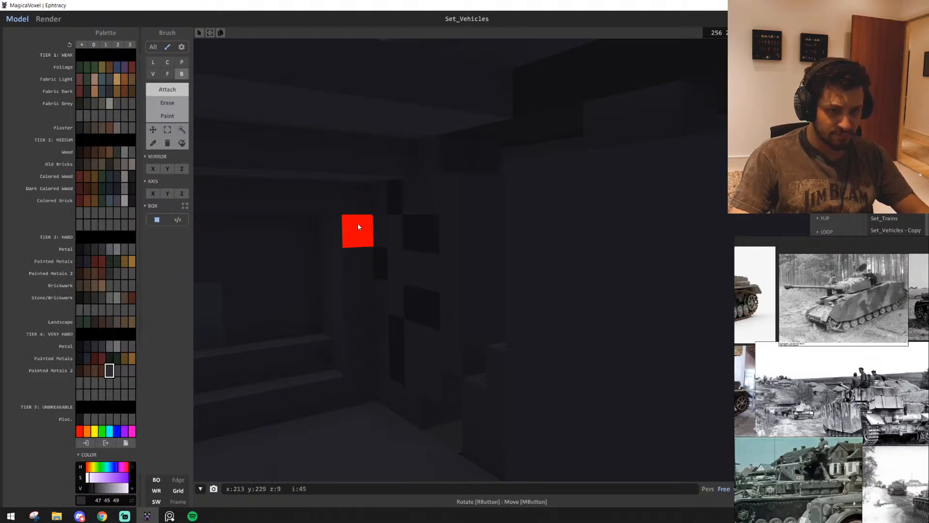
drag(359, 227, 364, 427)
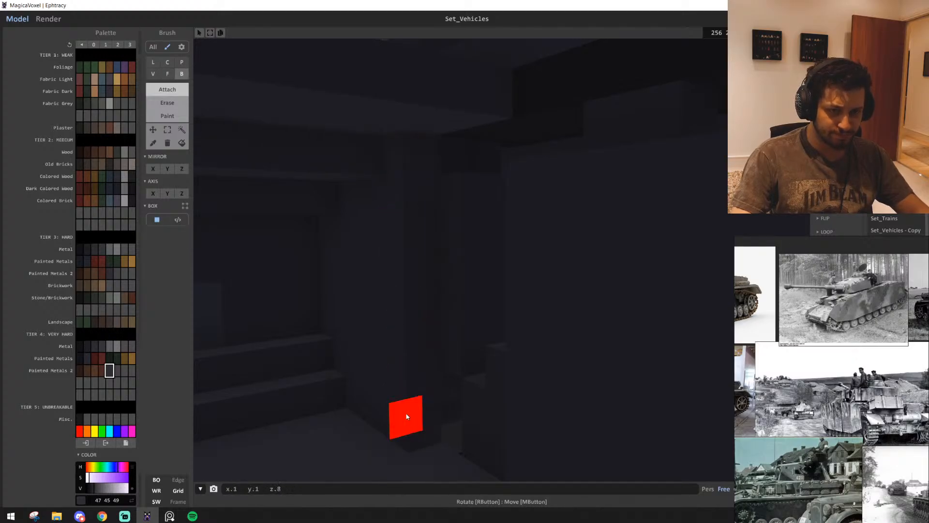
drag(407, 416, 407, 415)
Extend the dark grey inner wall along this hull side with face attaching, and fill the remaining strip along its upper edge
key(f)
mouse_move(425, 350)
mouse_down()
mouse_move(438, 341)
mouse_move(530, 353)
mouse_up()
mouse_move(530, 354)
right_down()
mouse_move(591, 380)
mouse_move(339, 310)
right_up()
key(b)
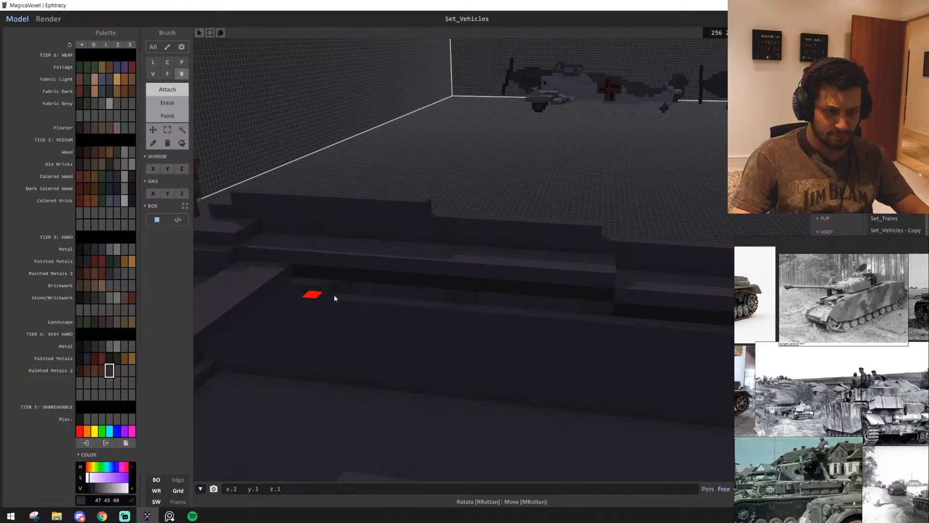
right_drag(599, 322, 560, 342)
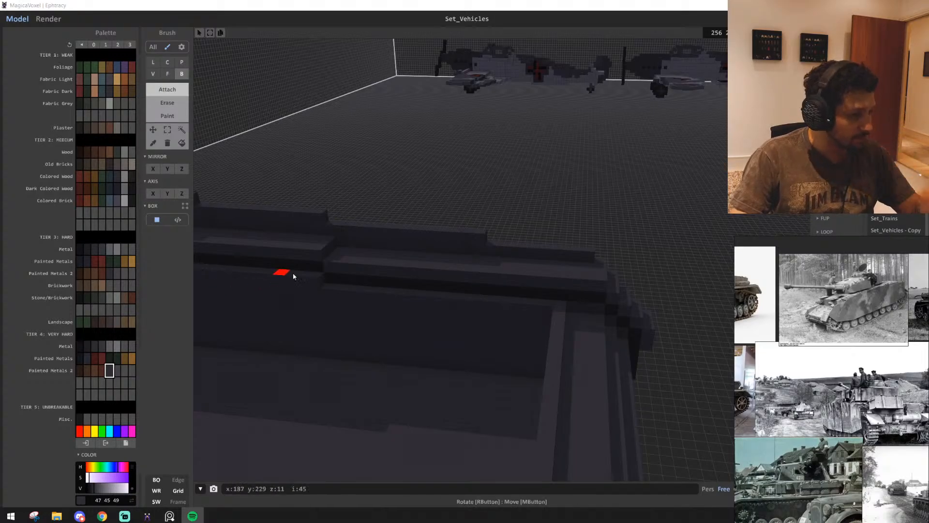
Attach dark grey voxel columns over the track openings at one inner corner of the hull's opposite side
right_drag(413, 403, 132, 386)
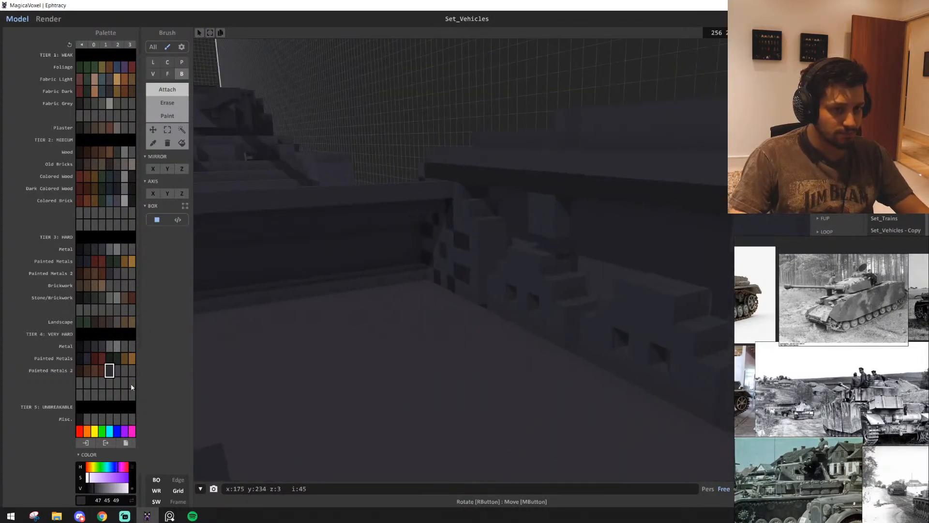
scroll(419, 349, up, 2)
right_drag(418, 348, 420, 337)
scroll(487, 324, up, 2)
right_drag(487, 324, 528, 238)
right_drag(510, 287, 524, 223)
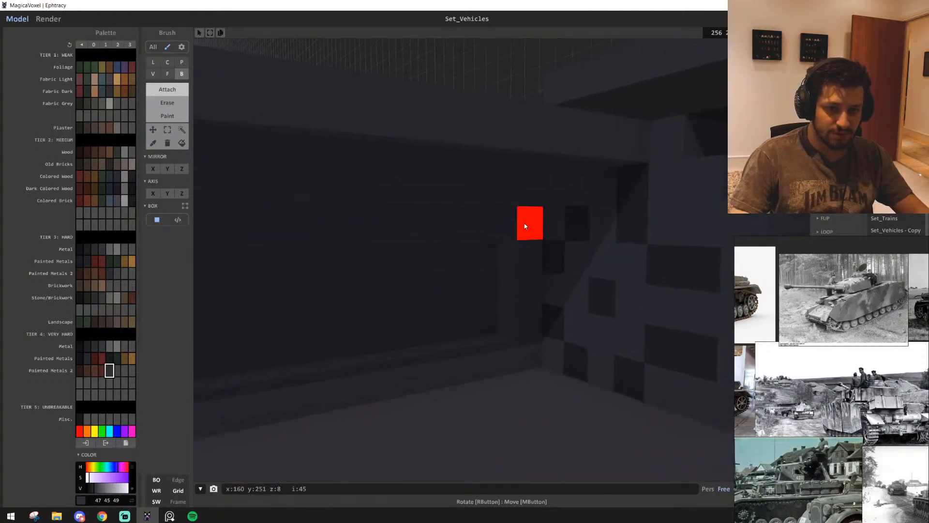
drag(557, 239, 582, 378)
right_drag(524, 375, 448, 304)
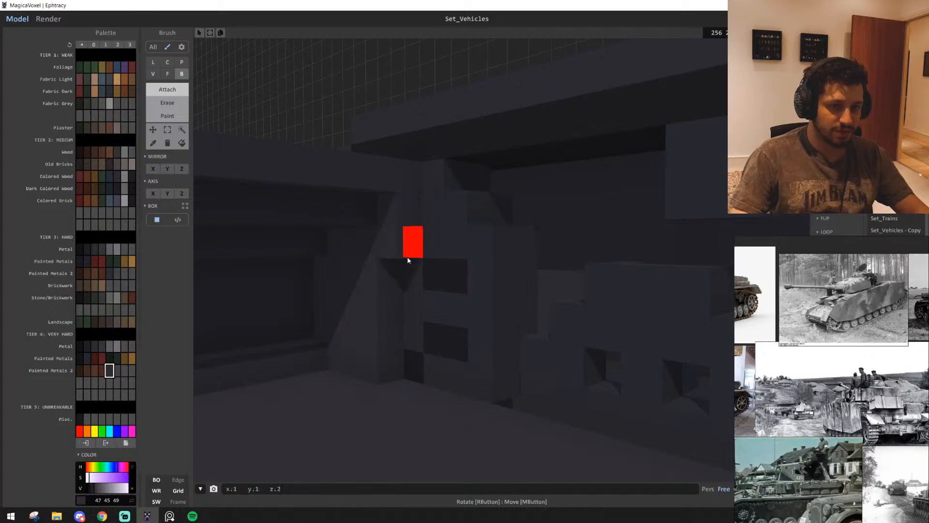
drag(424, 192, 419, 386)
scroll(425, 388, down, 5)
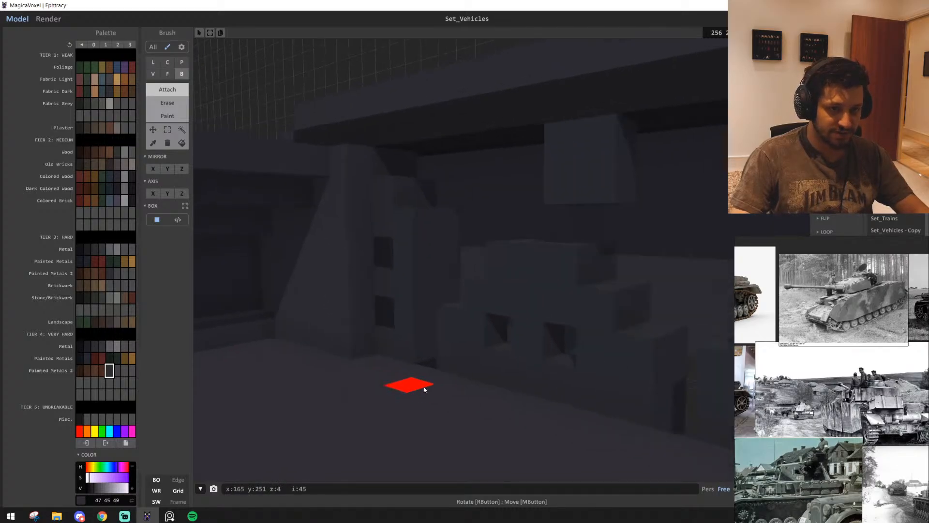
mouse_move(427, 413)
right_down()
mouse_move(363, 418)
mouse_move(353, 405)
mouse_move(456, 403)
mouse_move(468, 416)
mouse_move(347, 335)
mouse_move(421, 357)
mouse_move(402, 354)
mouse_move(288, 273)
right_up()
Extend the opposite inner wall along the wheels with face attaching and patch the openings left in its far corner
key(f)
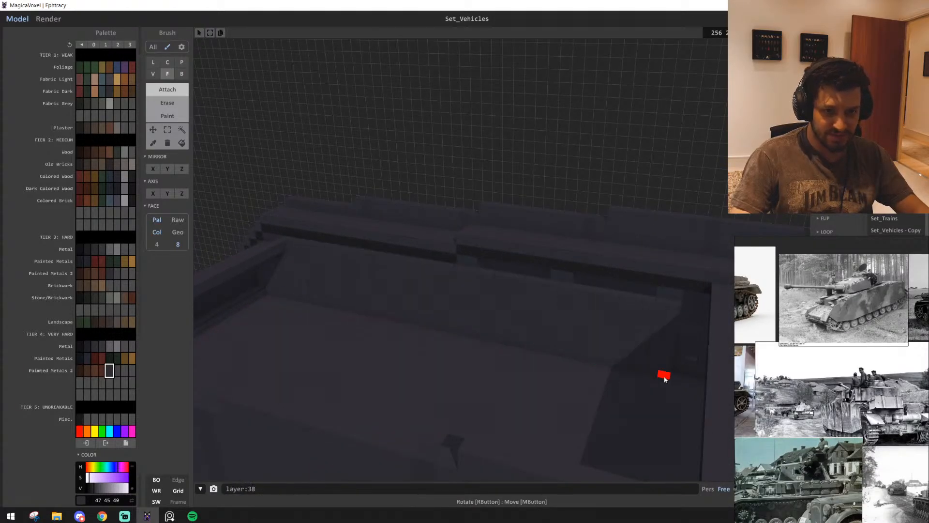
scroll(608, 379, up, 8)
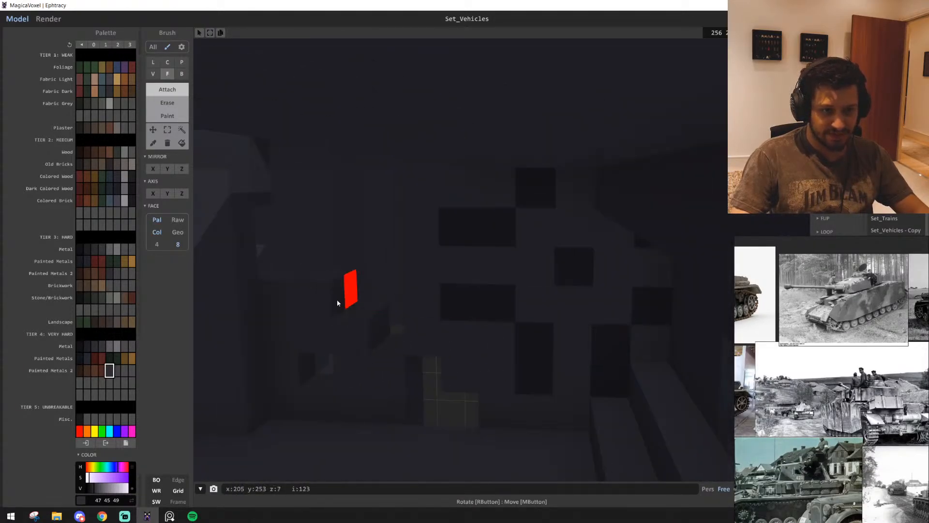
drag(255, 272, 563, 310)
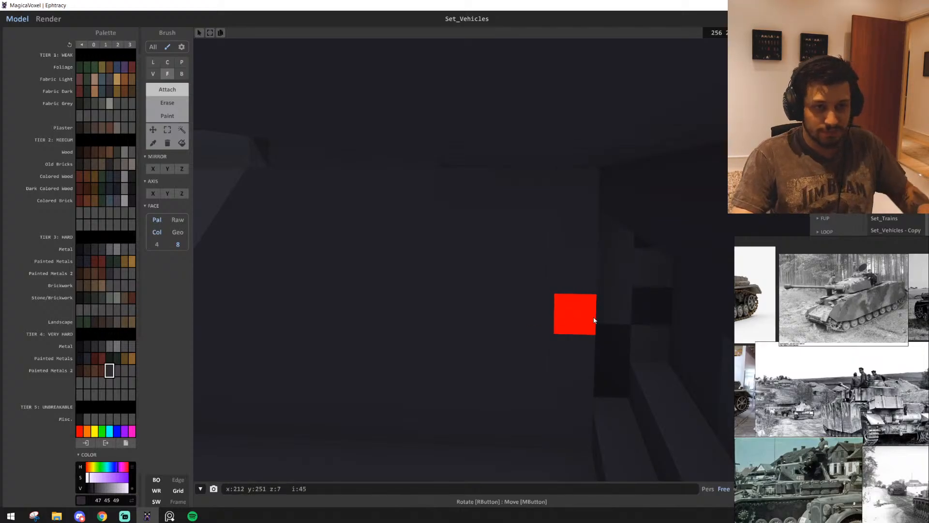
mouse_move(613, 266)
right_down()
mouse_move(628, 322)
mouse_move(602, 270)
right_up()
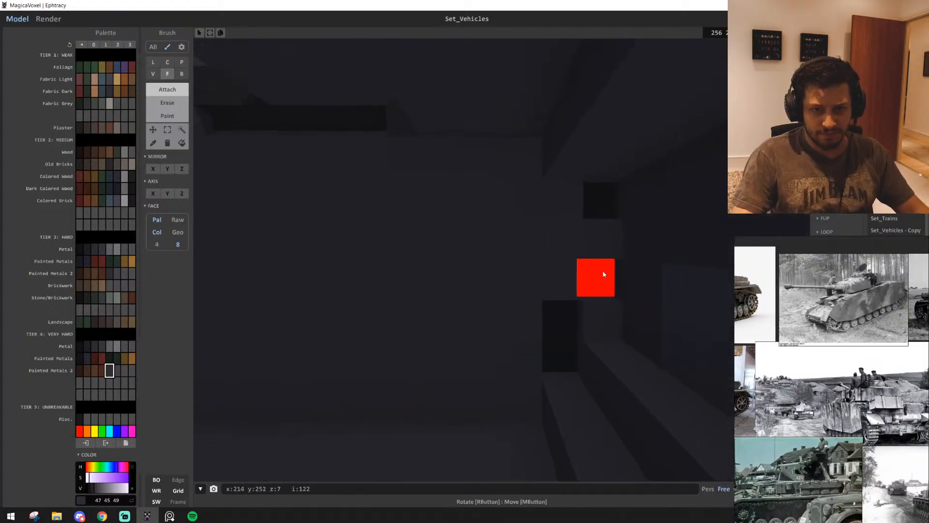
mouse_move(599, 196)
right_down()
mouse_move(527, 318)
mouse_move(553, 348)
mouse_move(510, 350)
mouse_move(512, 367)
right_up()
key(b)
mouse_move(452, 370)
right_down()
mouse_move(515, 360)
mouse_move(518, 347)
mouse_move(675, 228)
mouse_move(300, 347)
mouse_move(326, 361)
right_up()
right_drag(389, 370, 652, 272)
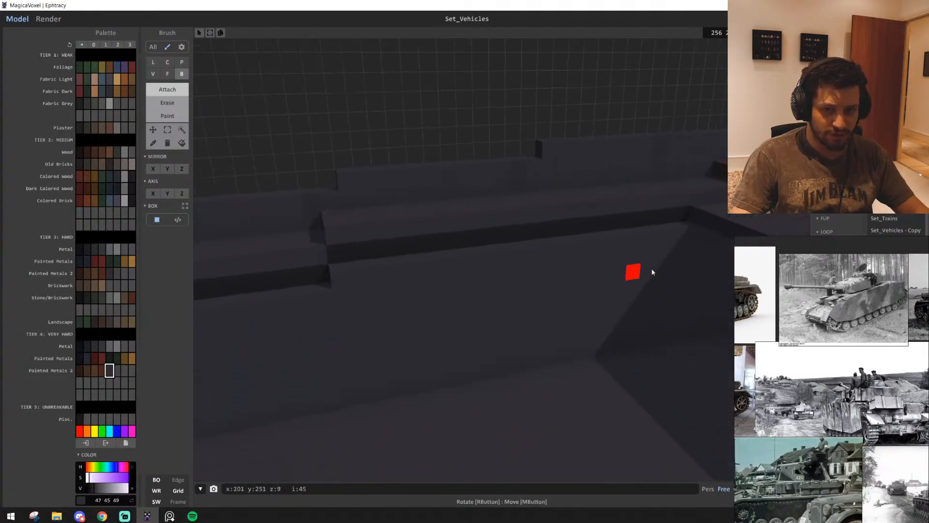
Fill the dark gap between the opposite inner wall and the fender with strips of dark grey voxels
drag(685, 216, 379, 266)
right_drag(343, 264, 600, 265)
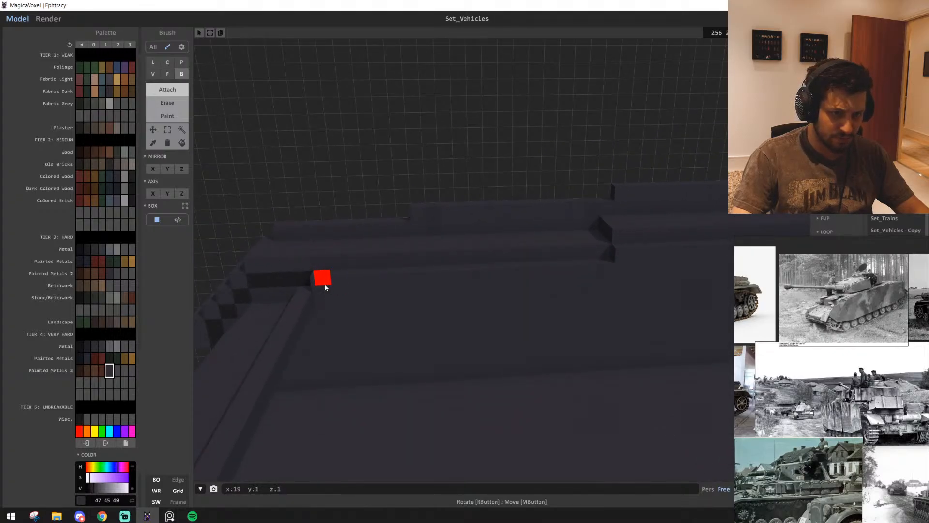
right_drag(366, 292, 389, 295)
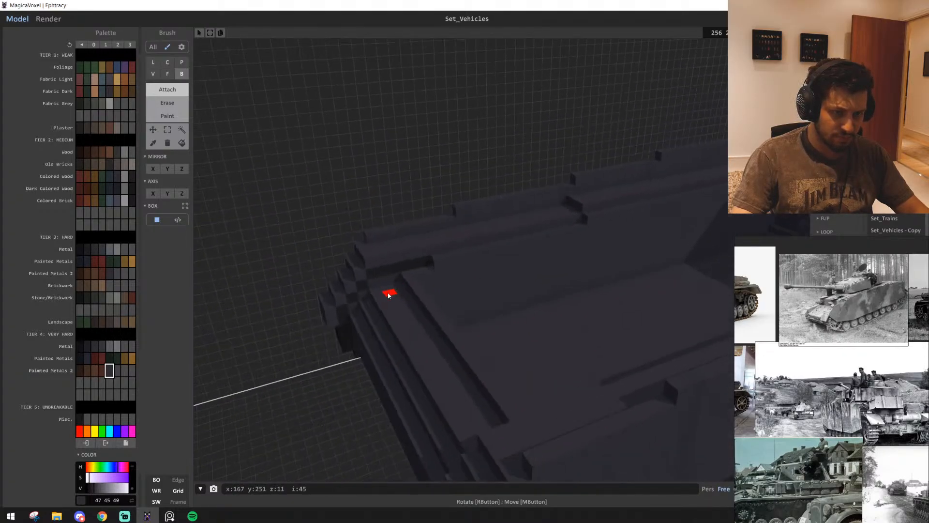
right_drag(534, 312, 404, 302)
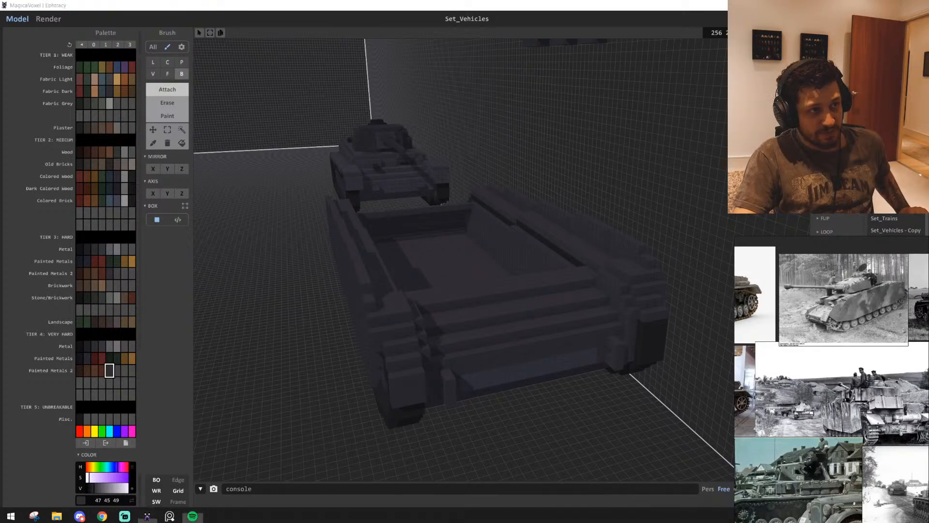
Inspect the hull's interior and end plates, and study the tank photos and top-view drawings on the reference board
scroll(498, 293, up, 5)
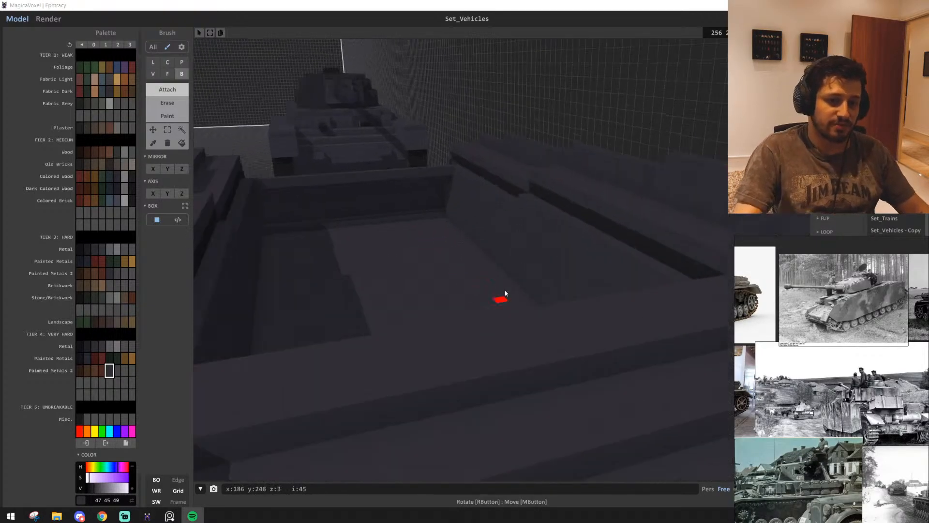
right_drag(462, 226, 629, 220)
scroll(472, 248, up, 4)
scroll(473, 248, down, 5)
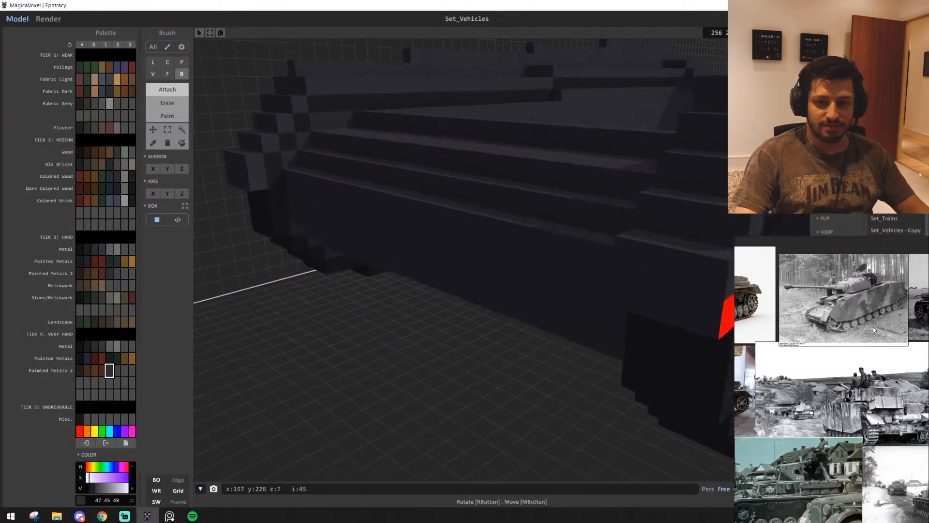
scroll(873, 330, down, 4)
middle_drag(769, 448, 863, 393)
scroll(850, 372, up, 8)
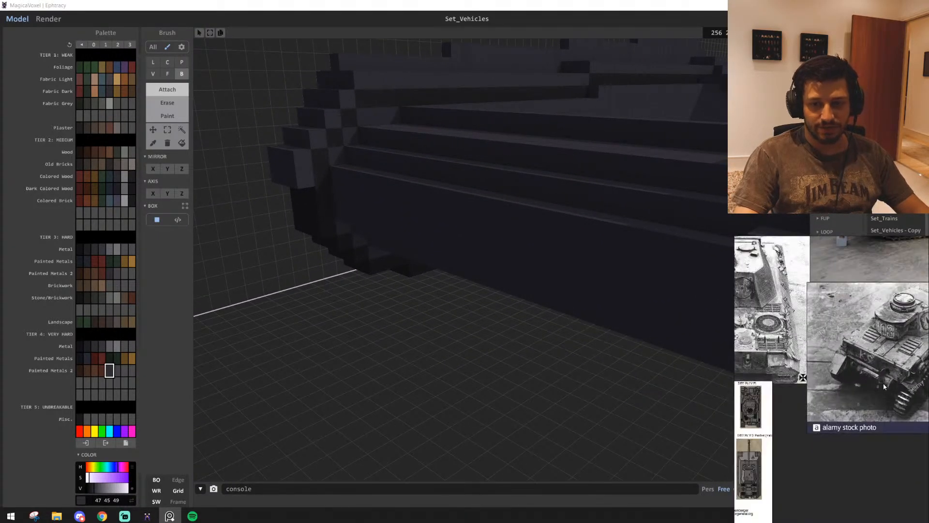
right_drag(544, 395, 576, 357)
scroll(516, 368, down, 3)
scroll(518, 366, up, 3)
scroll(817, 337, down, 4)
scroll(787, 338, down, 6)
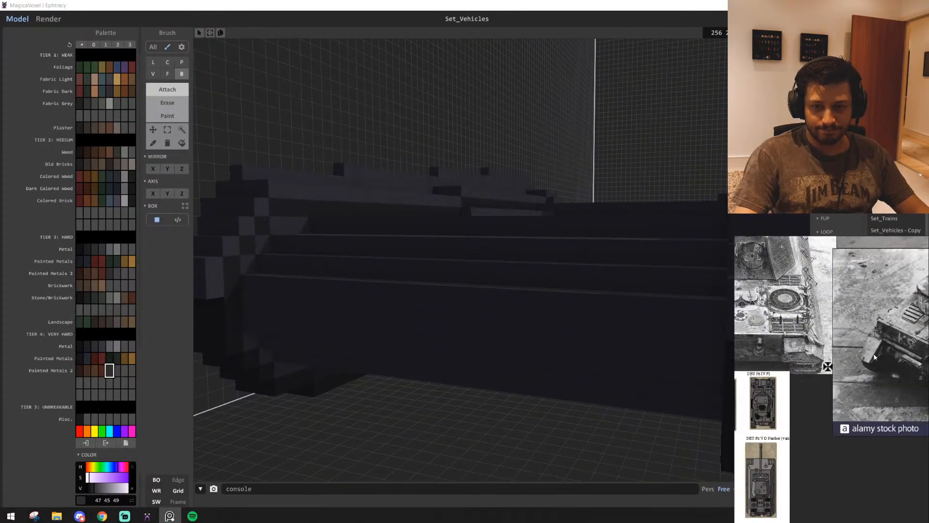
scroll(839, 386, down, 6)
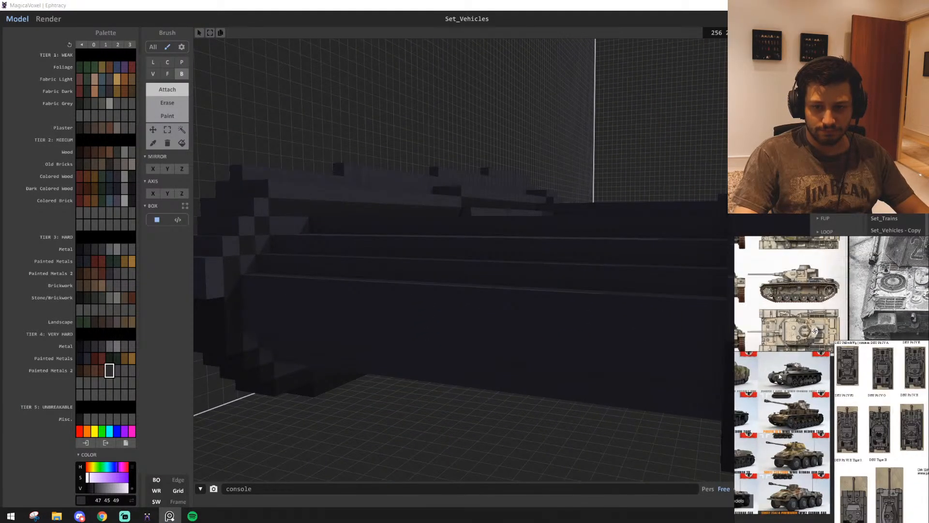
scroll(863, 377, up, 6)
scroll(852, 380, up, 4)
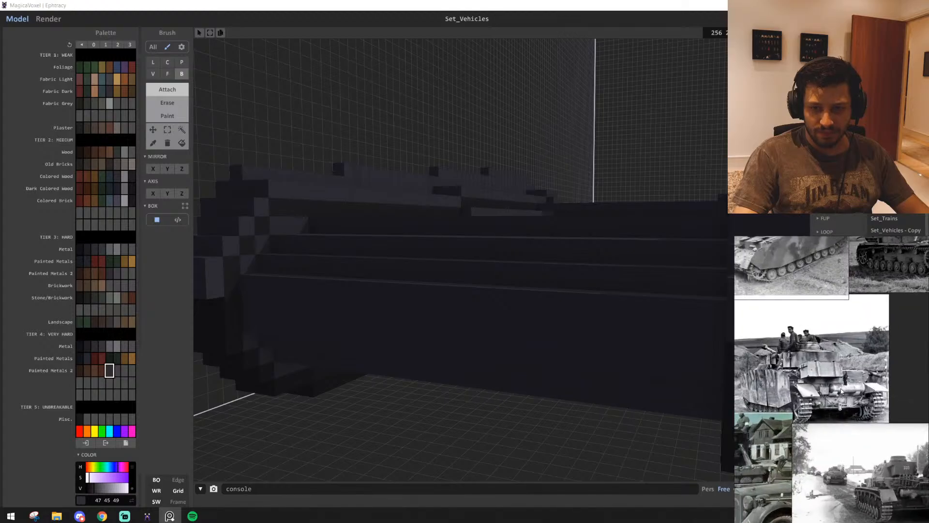
Attach a row of dark grey voxels along the underside corner where the hull's end plate meets the floor
right_drag(360, 350, 371, 328)
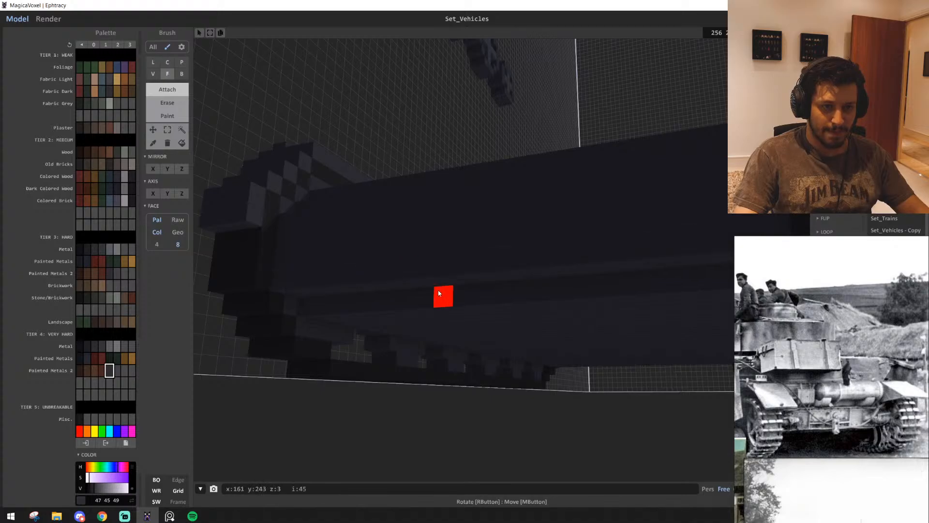
right_drag(439, 293, 420, 275)
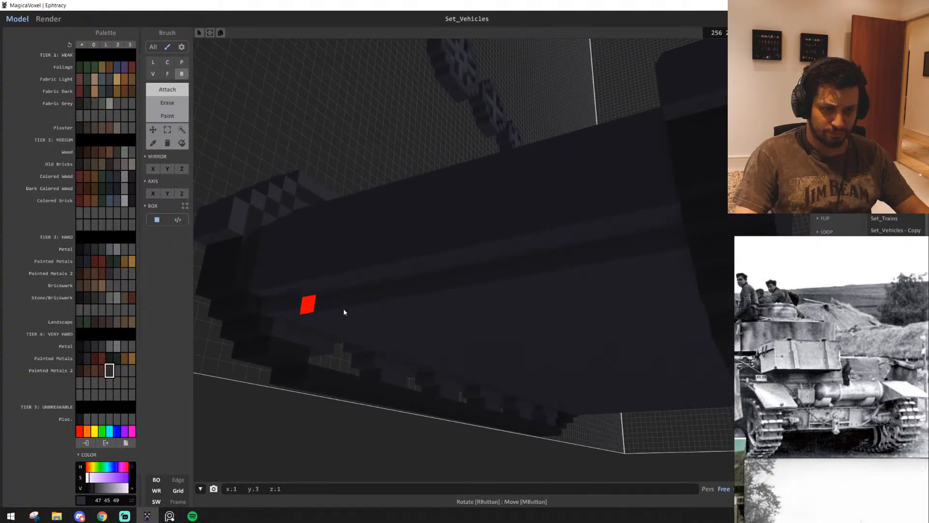
right_drag(668, 246, 517, 350)
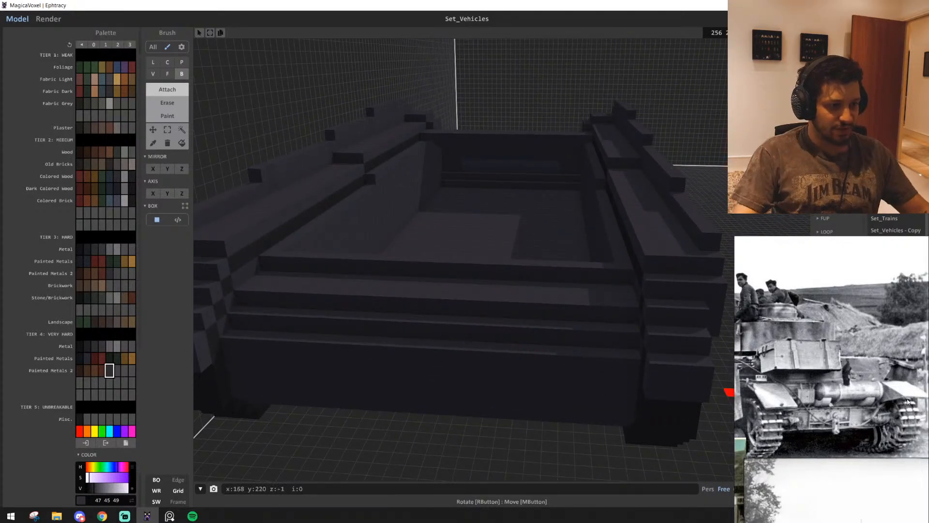
Raise the near end plate's top rim with a one-voxel-high row of dark grey voxels across the hull
right_drag(405, 355, 423, 369)
scroll(417, 351, down, 2)
scroll(417, 351, up, 4)
scroll(421, 369, down, 2)
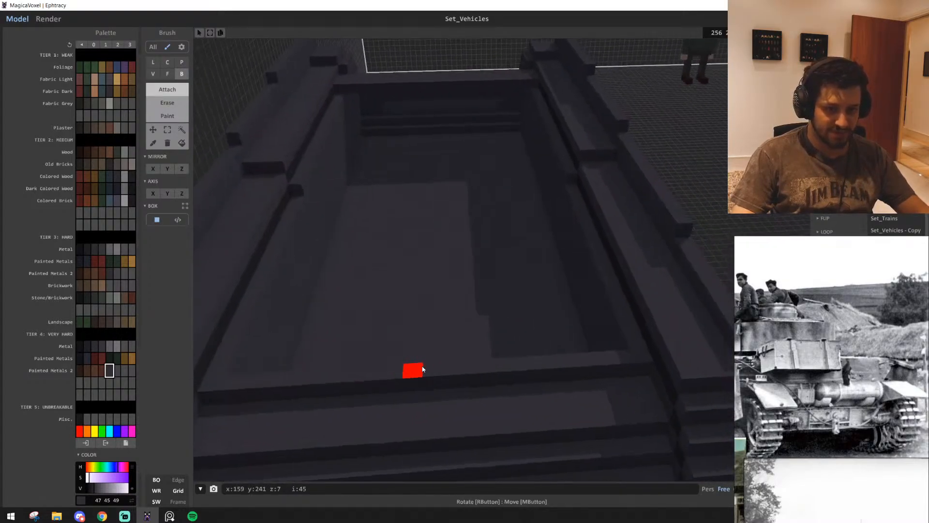
middle_drag(627, 358, 656, 360)
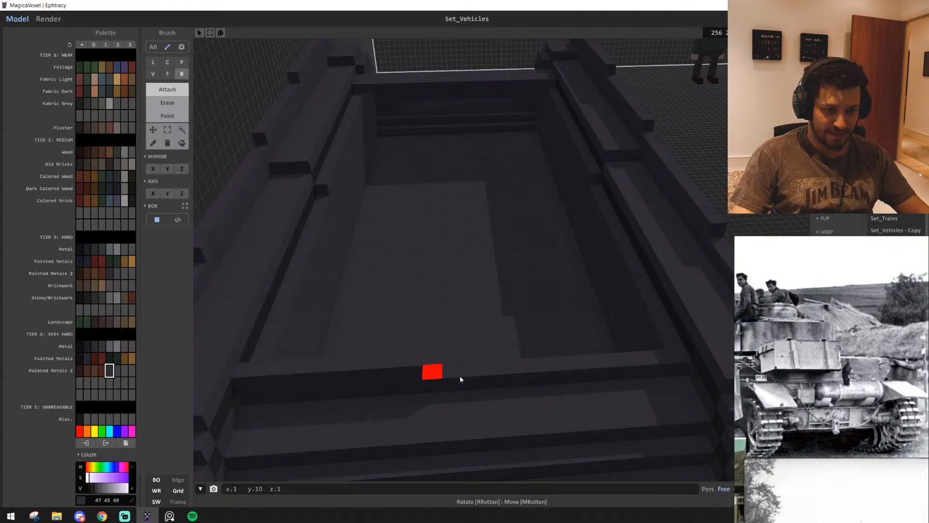
right_drag(679, 353, 282, 294)
Examine the hull's opposite end and study the side-skirted tank photo on the reference board
scroll(538, 368, up, 1)
scroll(494, 319, up, 2)
scroll(493, 317, down, 3)
scroll(322, 325, up, 2)
scroll(725, 360, down, 3)
scroll(818, 398, down, 4)
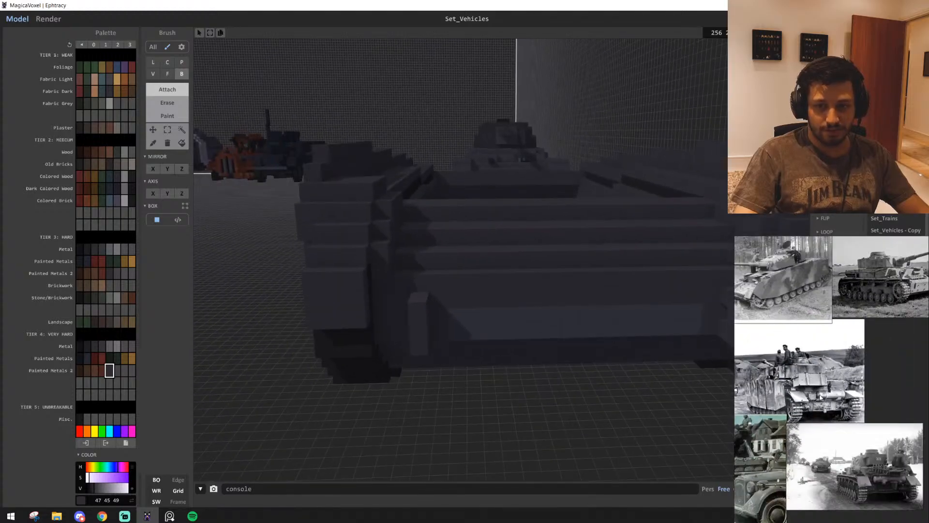
middle_drag(816, 398, 830, 440)
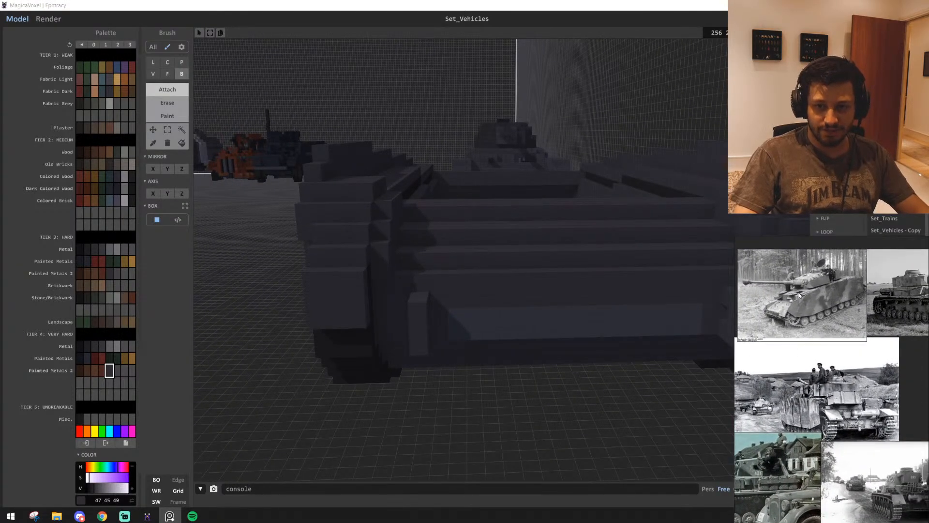
scroll(806, 296, up, 4)
middle_drag(826, 313, 750, 337)
Attach a 23-voxel-wide dark grey row across the far end of the hull opening, level with the fenders
right_drag(611, 298, 299, 291)
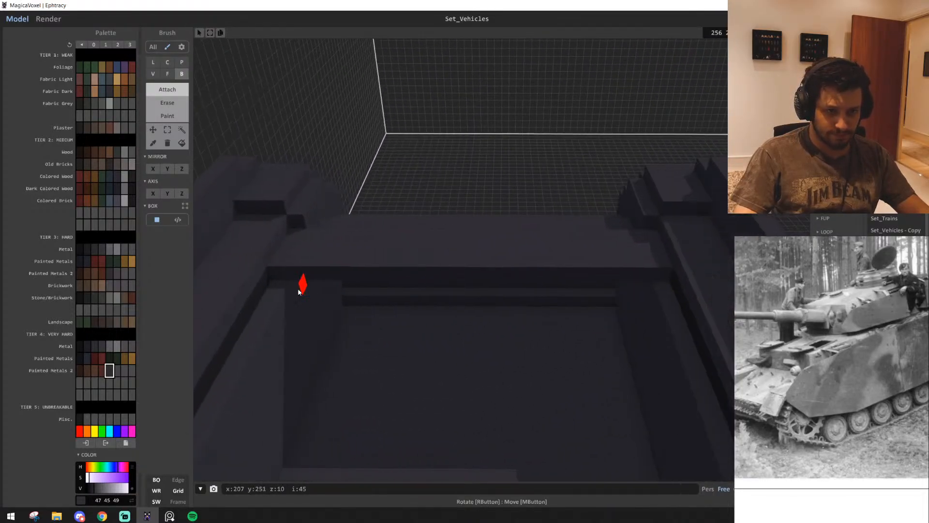
drag(298, 282, 645, 285)
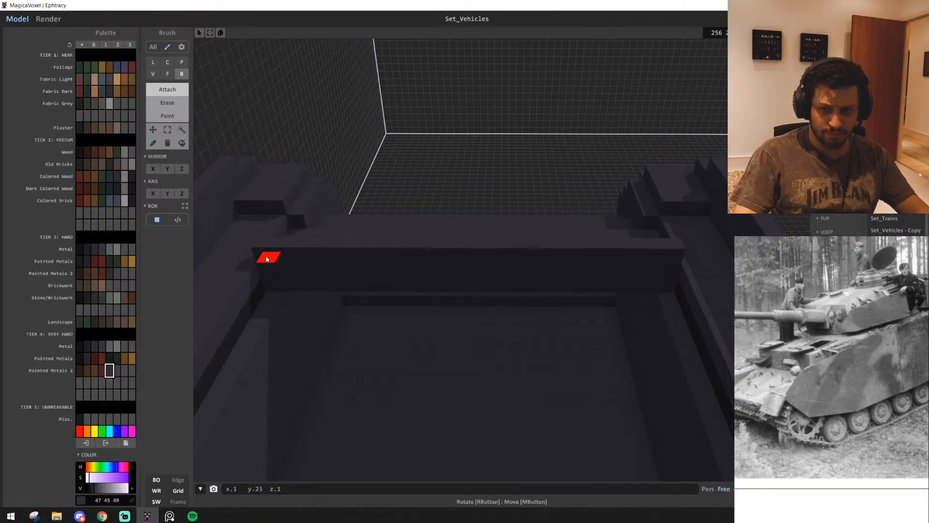
right_drag(267, 259, 515, 324)
right_drag(462, 292, 517, 267)
right_drag(549, 301, 614, 309)
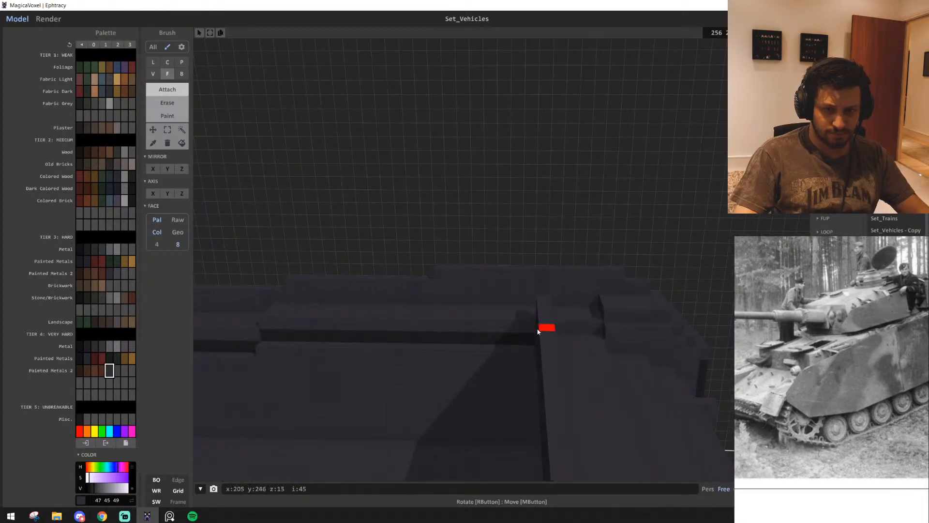
Extend the far end's upper face toward the middle of the hull with face attaching, forming a raised deck plate
right_drag(537, 331, 529, 291)
scroll(608, 315, down, 5)
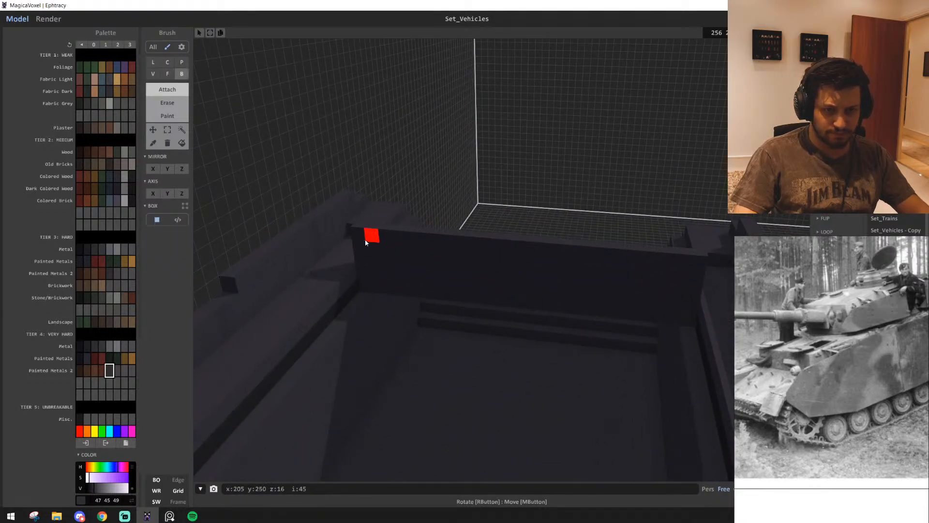
drag(518, 301, 450, 334)
right_drag(450, 334, 474, 292)
scroll(474, 291, down, 4)
drag(513, 248, 470, 320)
right_drag(469, 320, 443, 256)
scroll(441, 315, up, 4)
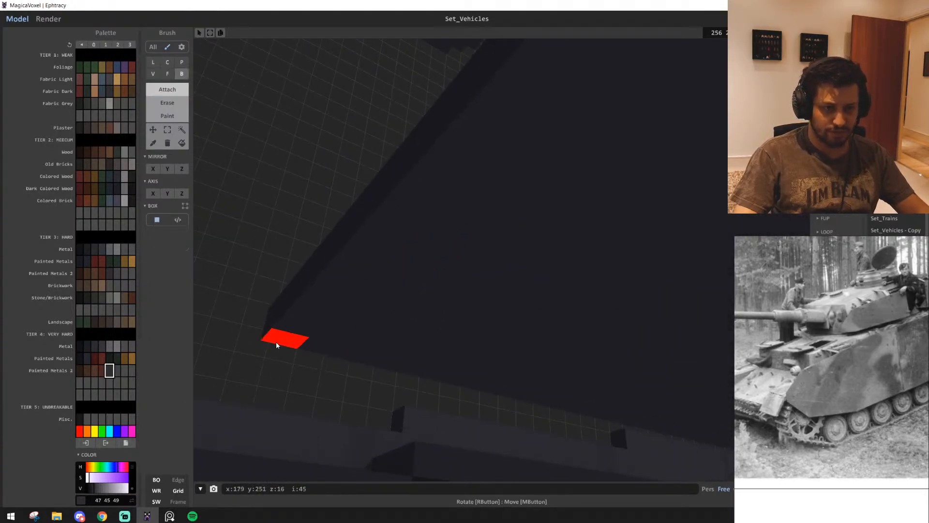
Attach a 22-voxel row beneath the raised deck's inner edge and extend it with face attaching into a lower deck plate
right_drag(353, 276, 373, 327)
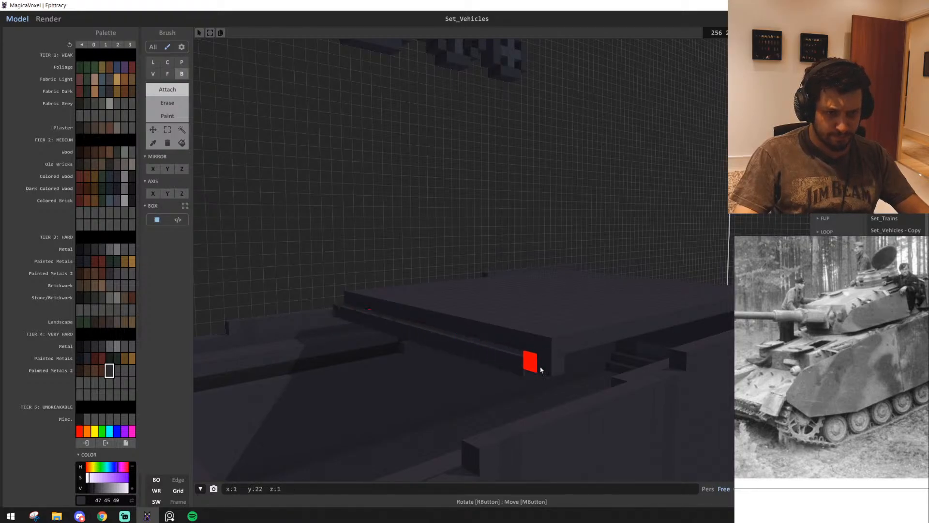
drag(474, 380, 450, 399)
mouse_move(450, 398)
right_down()
mouse_move(427, 394)
mouse_move(443, 390)
right_up()
scroll(927, 324, down, 2)
middle_drag(858, 343, 905, 345)
right_drag(402, 377, 486, 348)
drag(485, 348, 438, 352)
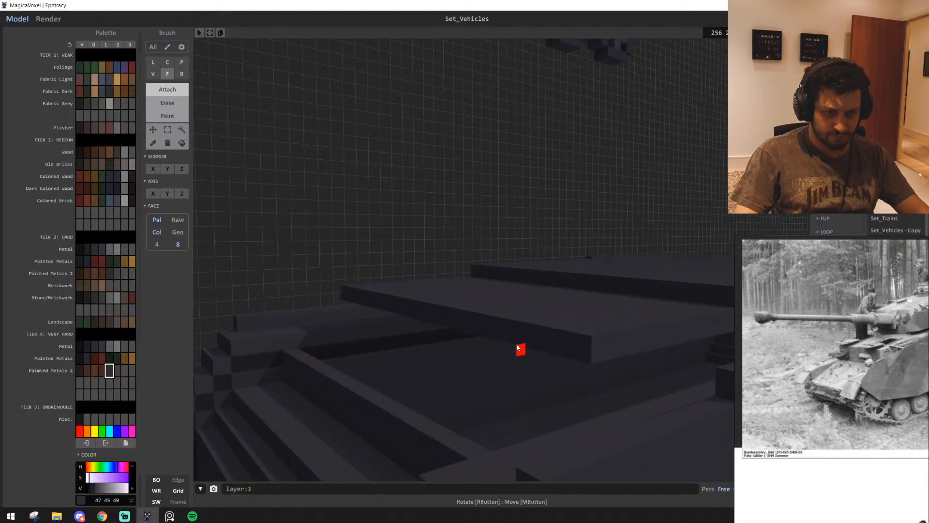
right_drag(495, 356, 611, 373)
Examine the hull's side profile and study the Tiger and Tiger II side-view drawings on the reference board
scroll(611, 372, down, 2)
scroll(900, 402, down, 5)
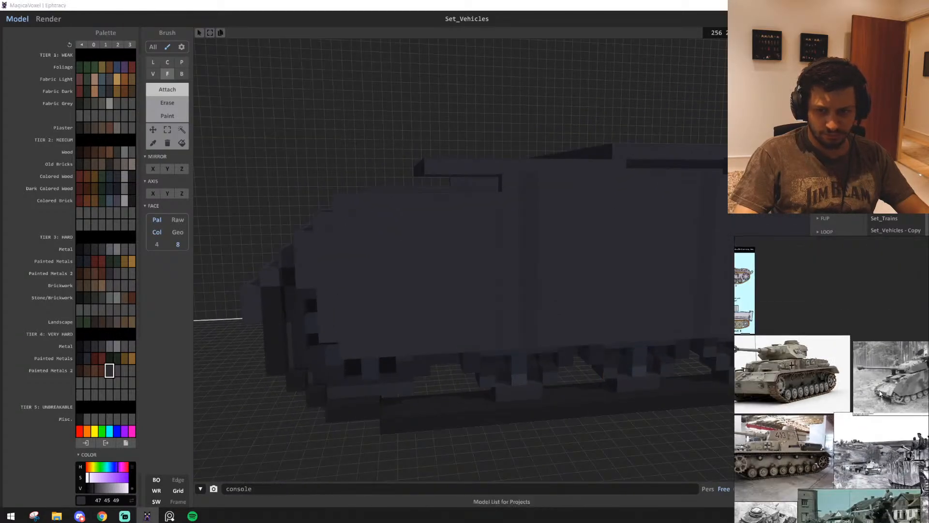
middle_drag(811, 454, 864, 455)
scroll(816, 367, up, 6)
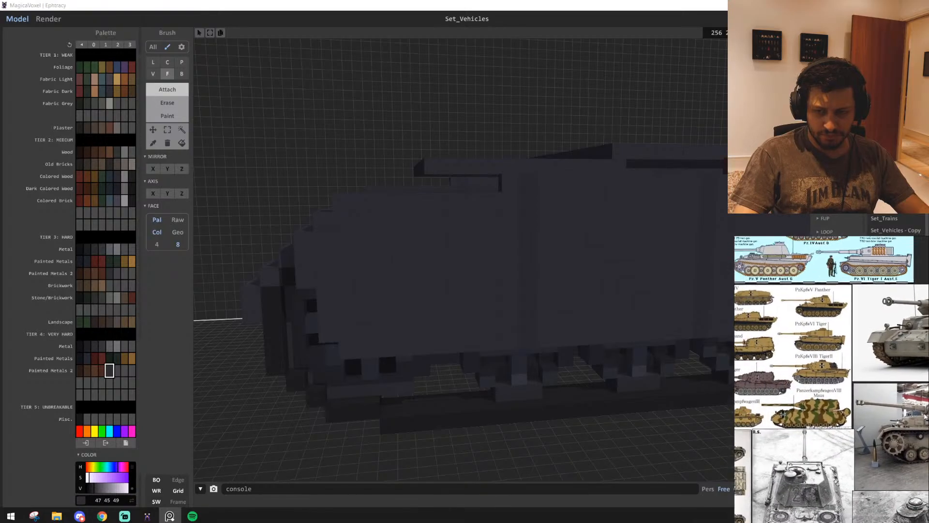
scroll(815, 367, up, 2)
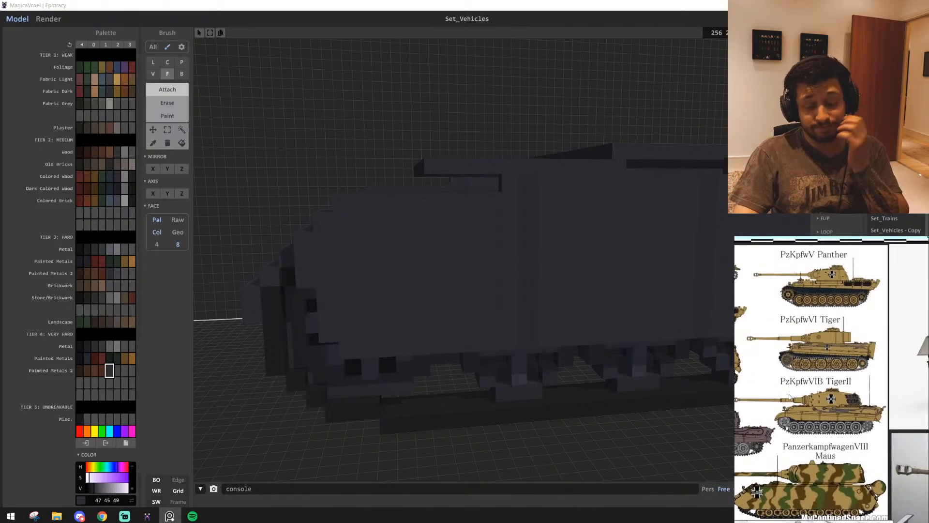
scroll(832, 347, up, 5)
scroll(837, 345, down, 3)
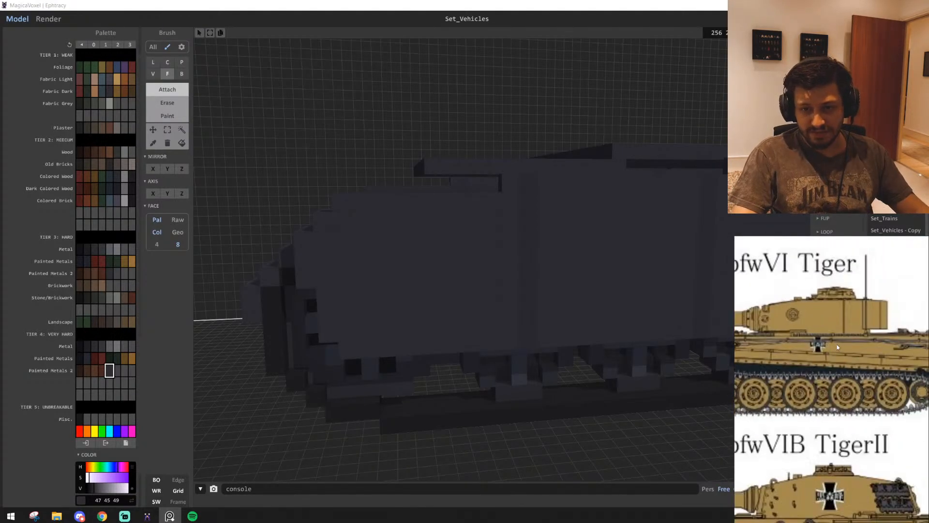
scroll(824, 335, down, 3)
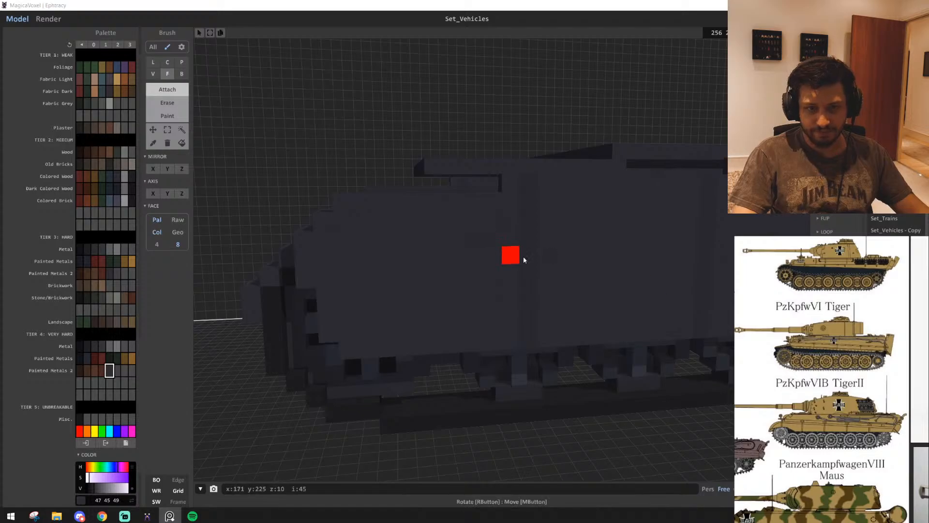
Erase the stepped rows above the near end's lower plate with the box brush, opening that end of the hull
right_drag(476, 279, 466, 322)
scroll(470, 305, down, 2)
scroll(470, 307, up, 4)
mouse_move(428, 287)
right_down()
mouse_move(474, 304)
mouse_move(514, 298)
right_up()
key(b)
scroll(516, 300, down, 2)
scroll(661, 301, down, 2)
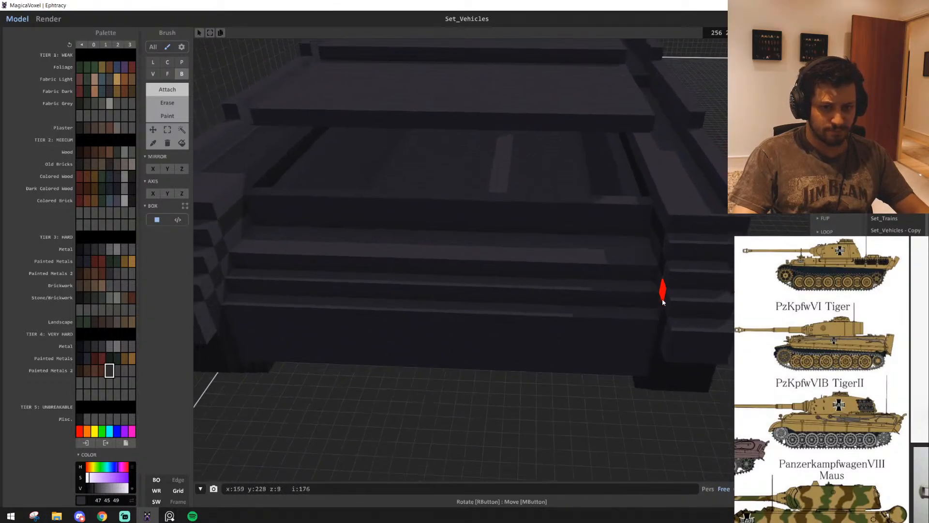
drag(482, 273, 255, 202)
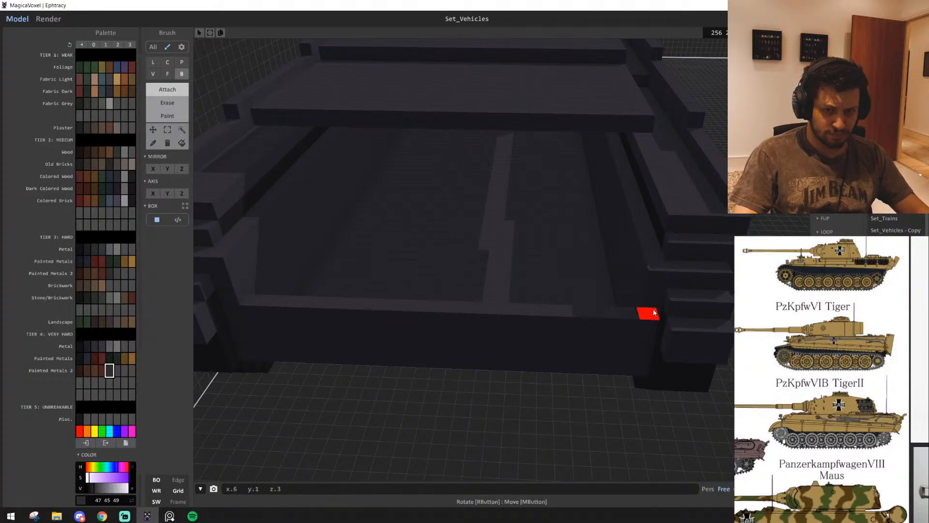
right_drag(654, 312, 376, 298)
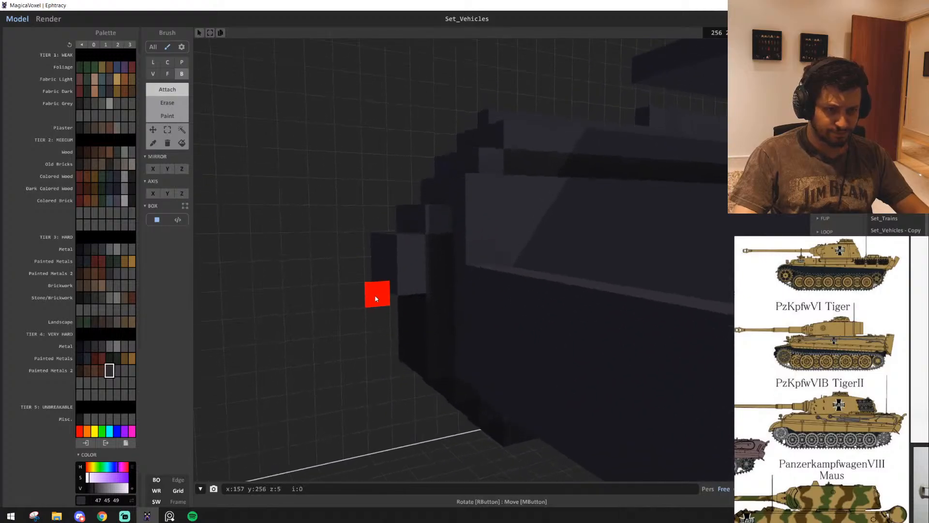
Erase the top row of voxels across the raised deck's outer end edge to form a small step
right_drag(444, 291, 510, 257)
scroll(511, 256, down, 5)
right_drag(681, 189, 656, 228)
scroll(381, 334, down, 5)
scroll(578, 311, up, 5)
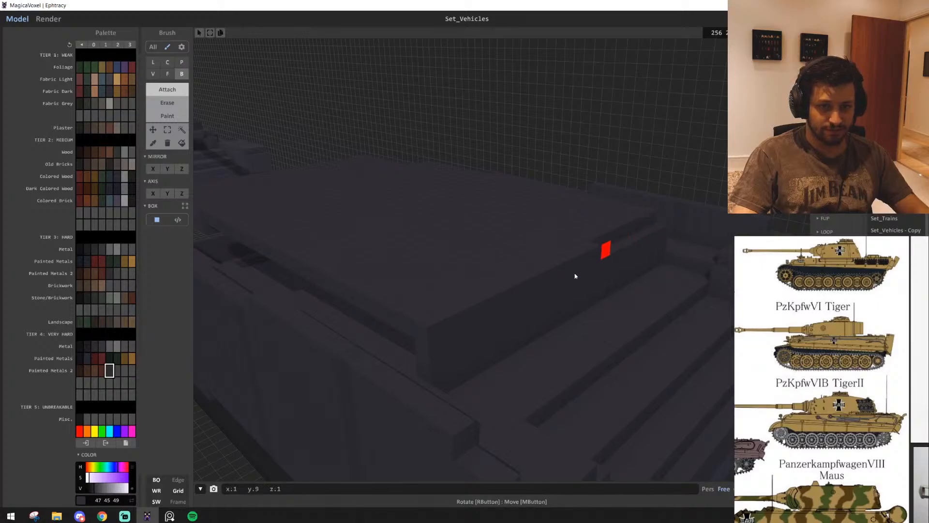
scroll(433, 339, up, 3)
right_drag(441, 338, 608, 290)
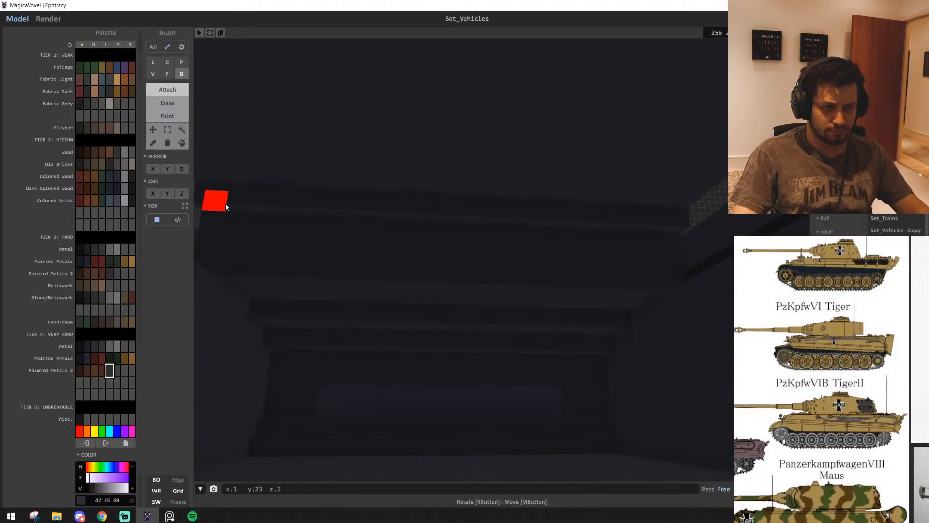
Attach dark grey strips inside the hull beneath the raised deck, across its end and along the side walls
right_drag(227, 207, 600, 257)
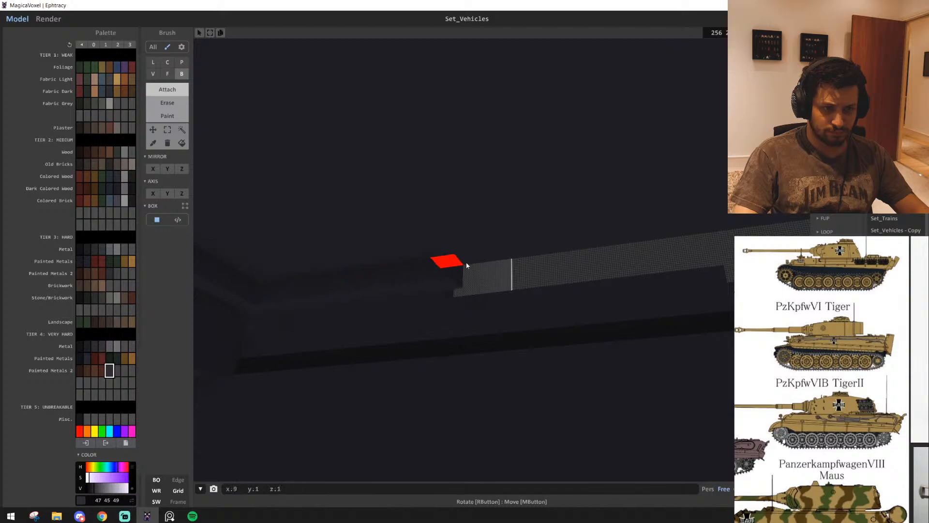
right_drag(467, 265, 558, 261)
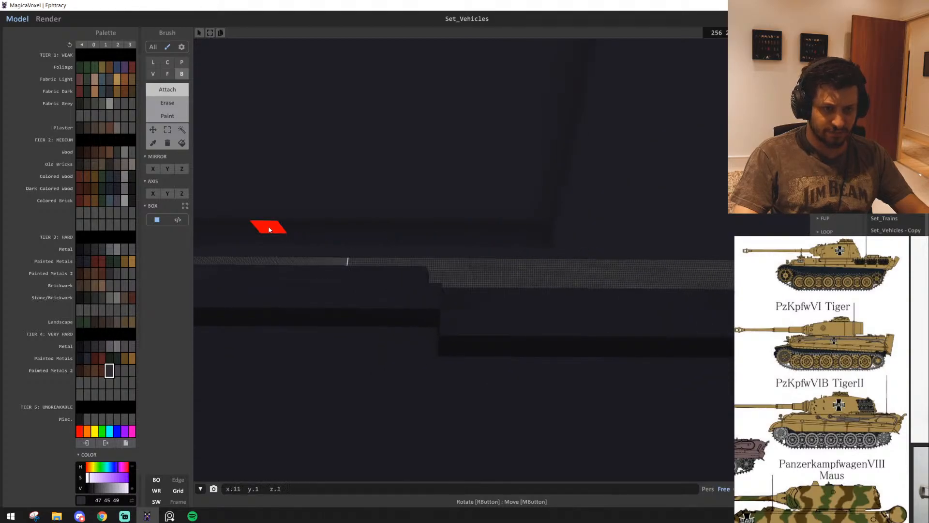
right_drag(635, 257, 555, 237)
right_drag(578, 144, 551, 257)
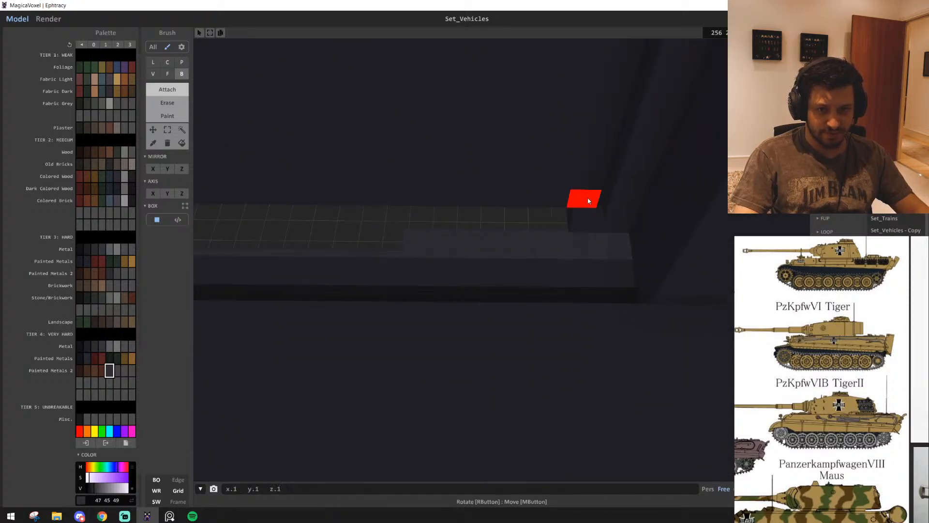
right_drag(446, 238, 469, 247)
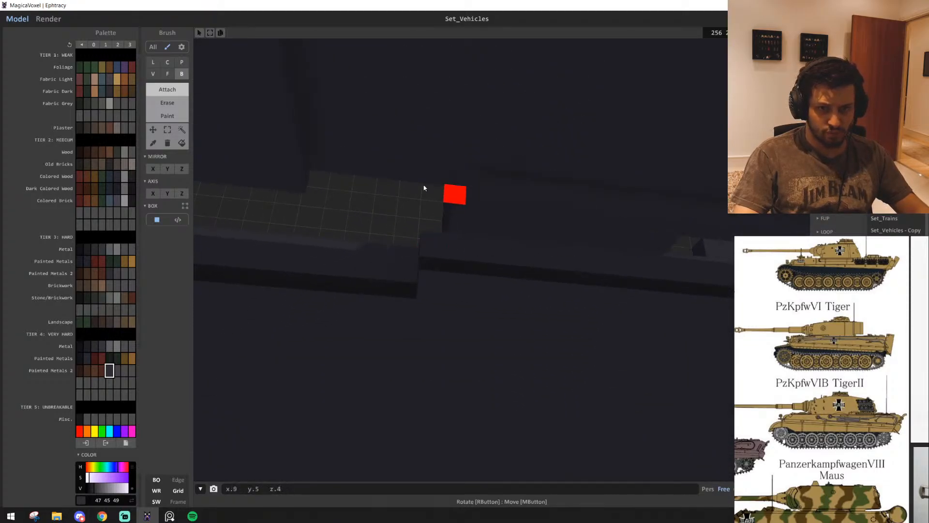
mouse_move(238, 182)
right_down()
mouse_move(333, 197)
mouse_move(348, 190)
mouse_move(581, 302)
right_up()
Compare the new hull's size and shape with the finished tank beside it, highlighting that tank with region select
key(f)
scroll(358, 215, down, 5)
right_drag(358, 215, 503, 358)
right_drag(542, 334, 287, 273)
scroll(423, 326, down, 5)
click(181, 129)
scroll(469, 361, up, 1)
right_drag(470, 361, 418, 359)
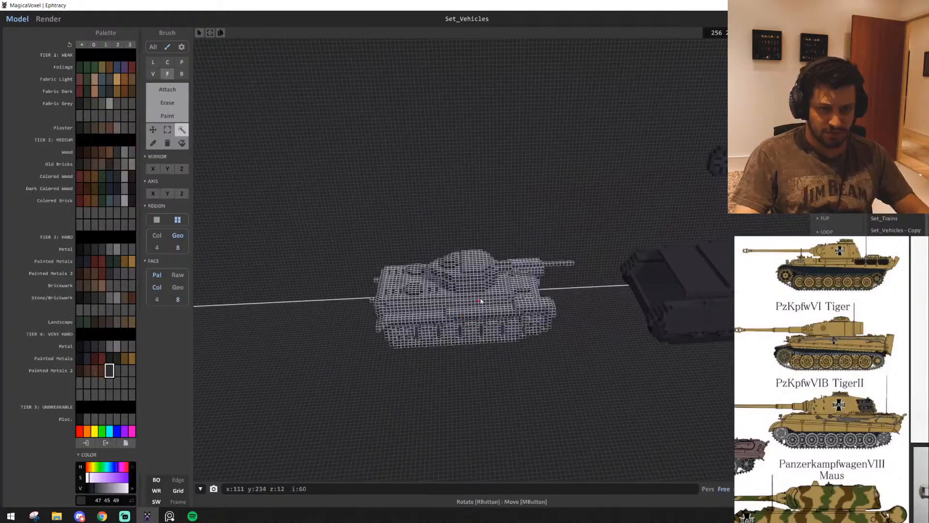
drag(500, 290, 346, 292)
right_drag(346, 293, 559, 360)
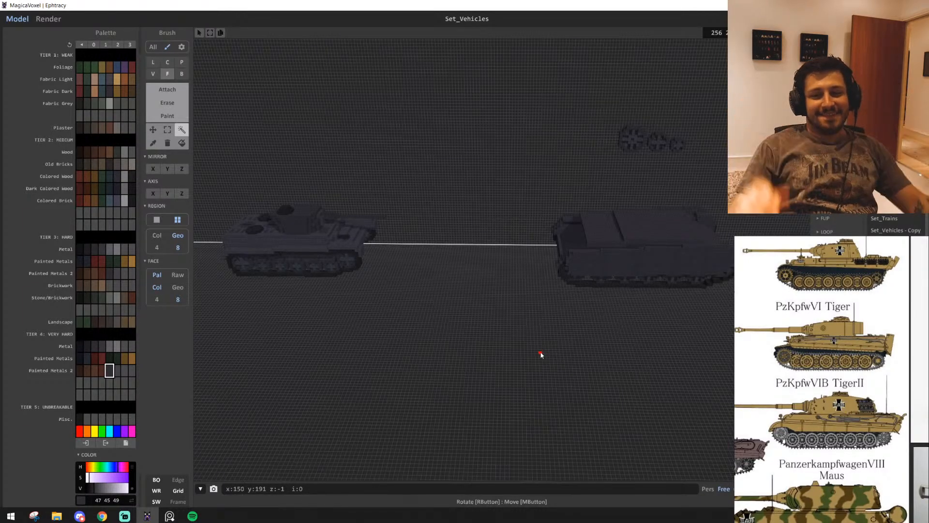
Erase a 26-voxel top row along the raised deck's side edge with the box brush and inspect the deck's inner corner
scroll(608, 303, up, 3)
mouse_move(416, 339)
right_down()
mouse_move(463, 344)
mouse_move(427, 364)
mouse_move(443, 311)
mouse_move(406, 284)
mouse_move(347, 289)
mouse_move(376, 296)
mouse_move(472, 277)
mouse_move(491, 263)
mouse_move(598, 284)
right_up()
scroll(458, 346, up, 5)
key(b)
key(t)
scroll(436, 358, up, 5)
mouse_move(525, 173)
right_down()
mouse_move(497, 223)
mouse_move(429, 263)
mouse_move(450, 303)
mouse_move(429, 323)
right_up()
key(b)
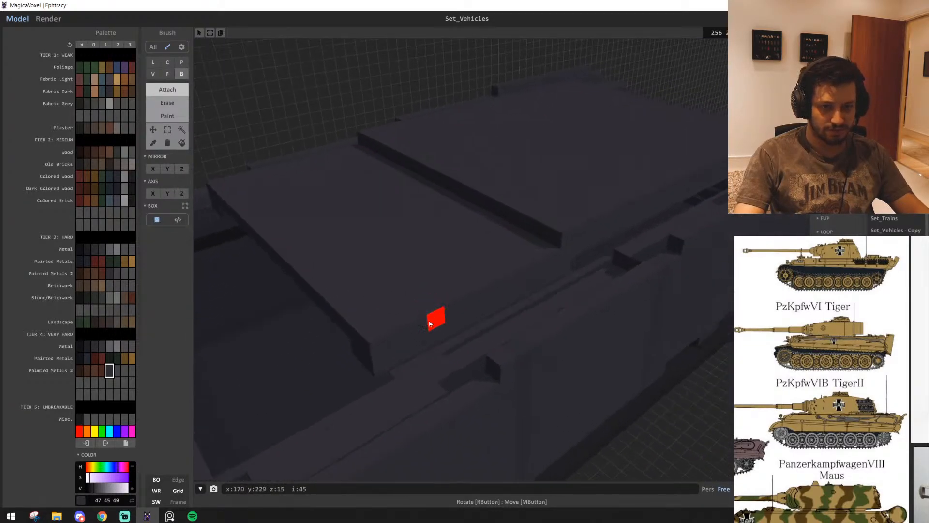
right_drag(545, 260, 502, 286)
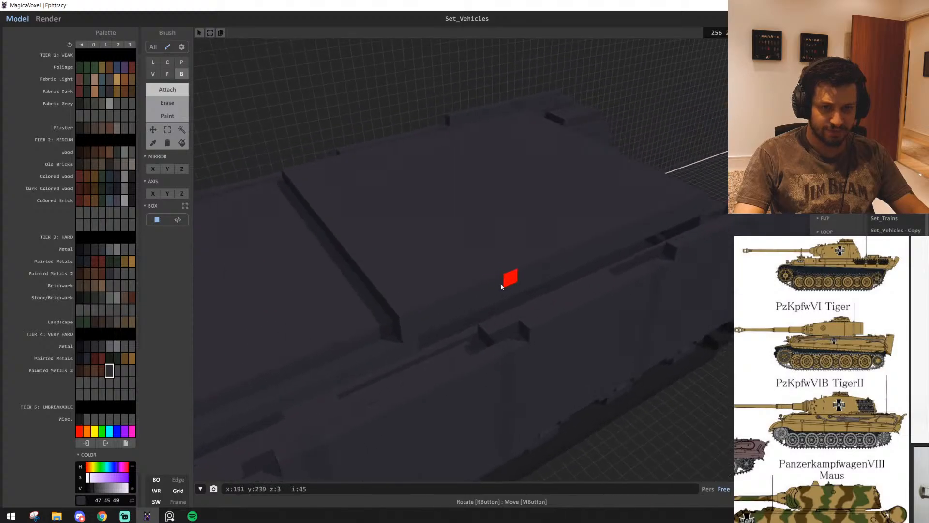
mouse_move(696, 198)
right_down()
mouse_move(658, 216)
mouse_move(601, 193)
mouse_move(475, 245)
mouse_move(571, 364)
mouse_move(486, 368)
right_up()
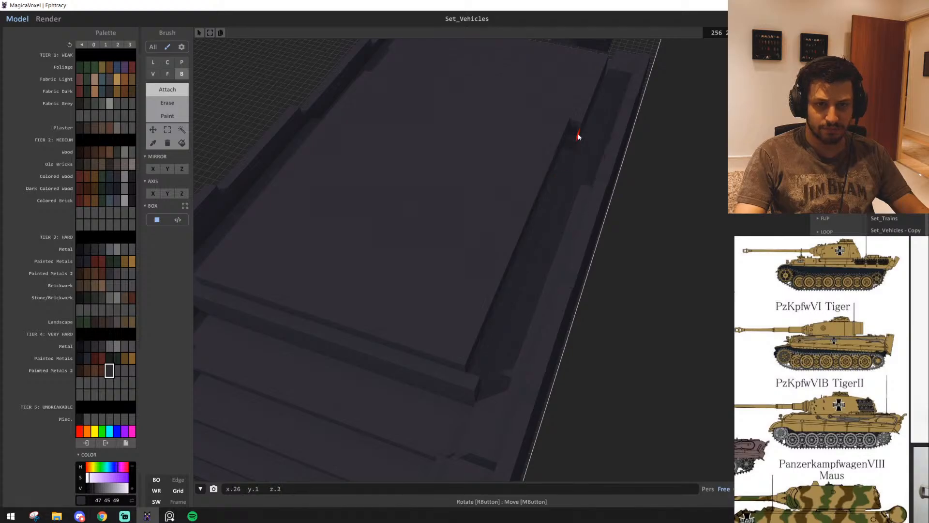
drag(571, 128, 574, 121)
right_drag(575, 120, 418, 263)
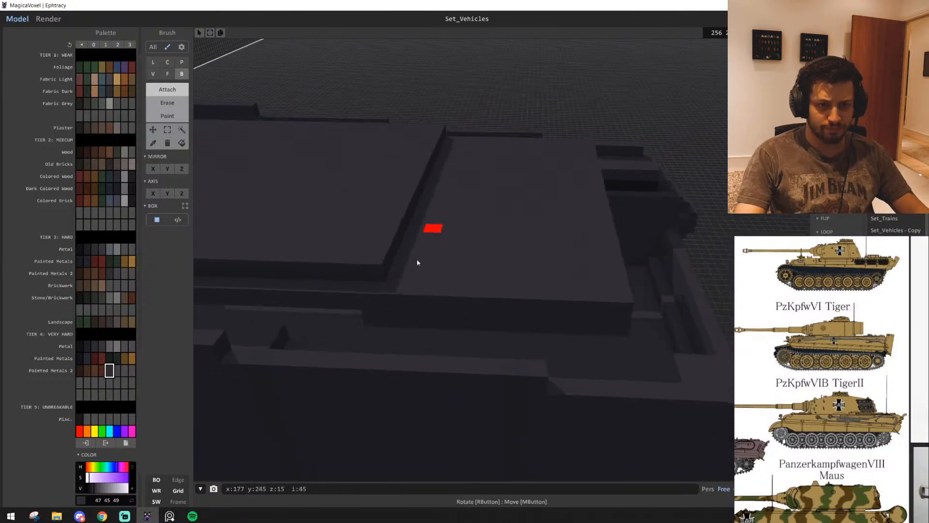
mouse_move(625, 297)
right_down()
mouse_move(612, 307)
mouse_move(521, 309)
mouse_move(515, 289)
mouse_move(587, 276)
mouse_move(587, 307)
mouse_move(564, 368)
mouse_move(448, 342)
mouse_move(261, 250)
right_up()
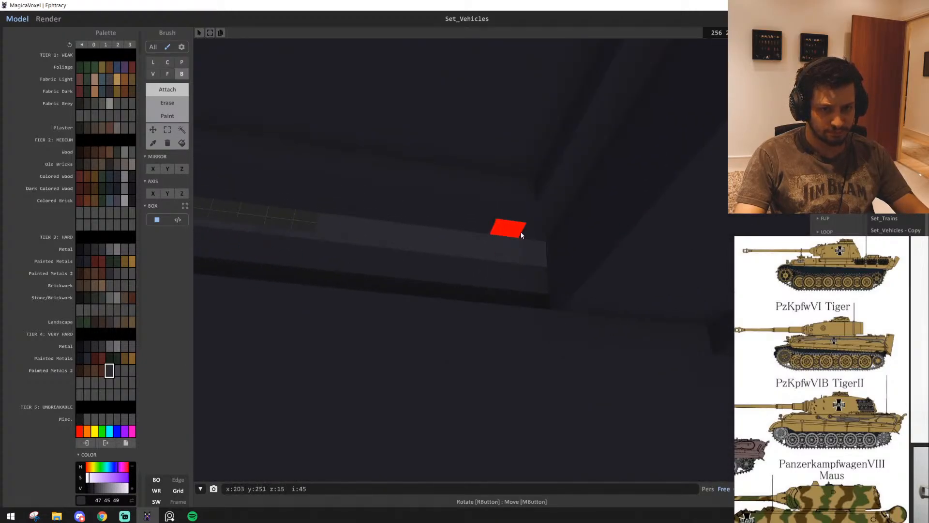
Attach dark grey voxels along both inner side walls to close the slits beneath the raised deck's edges
right_drag(518, 282, 638, 305)
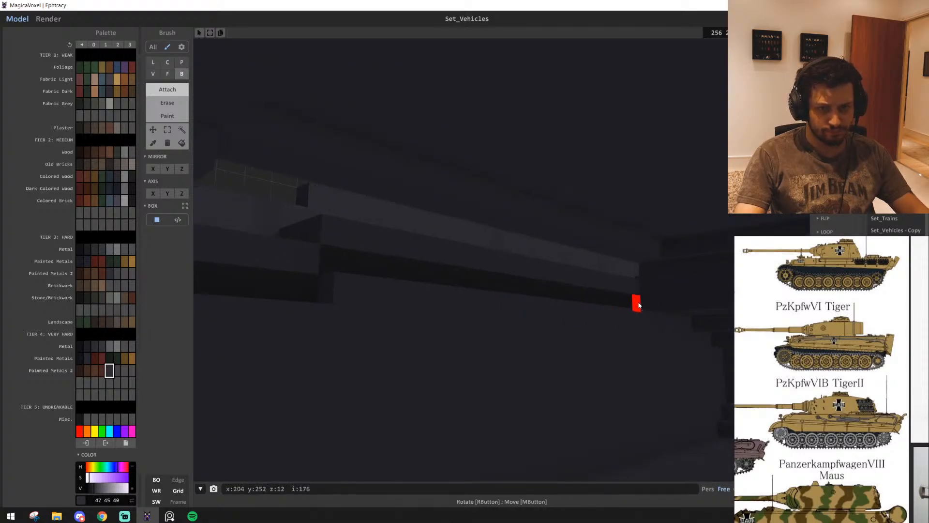
drag(394, 228, 344, 186)
right_drag(345, 186, 314, 198)
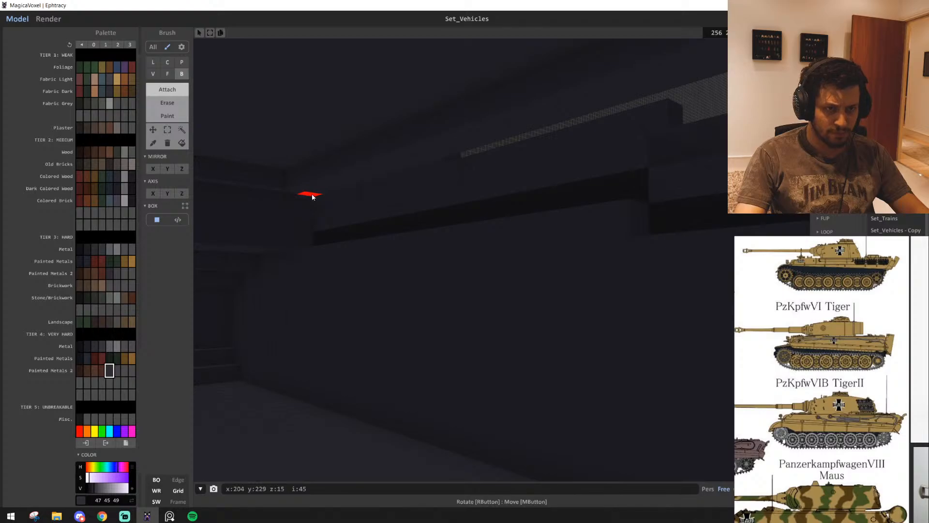
right_drag(621, 195, 677, 193)
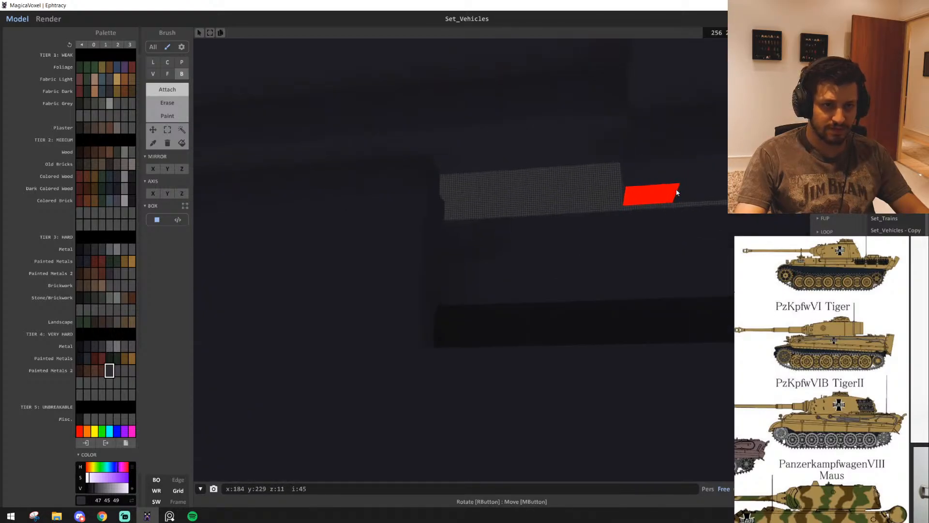
drag(609, 151, 459, 318)
right_drag(459, 318, 258, 319)
right_drag(385, 211, 503, 180)
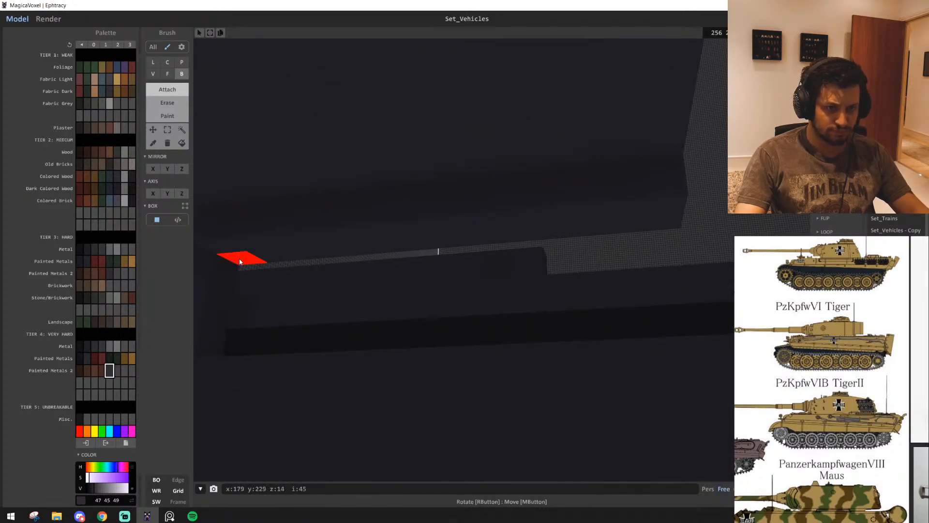
right_drag(240, 262, 437, 329)
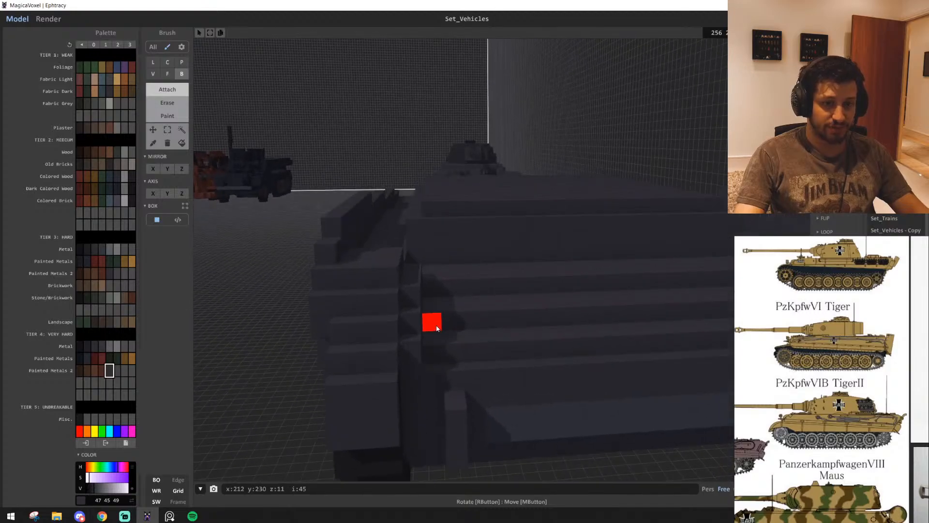
Examine the hull's sloped end, side skirts and deck from outside, comparing them with the finished tank nearby
scroll(437, 329, down, 3)
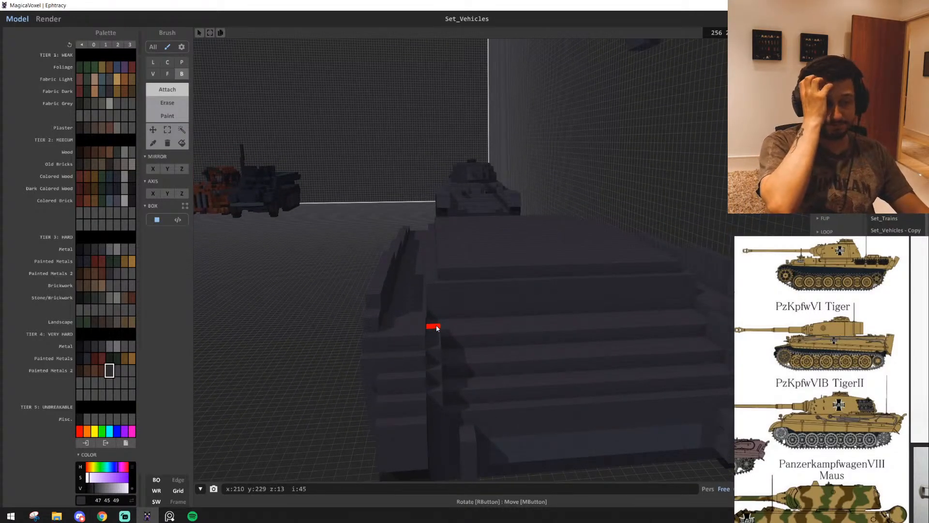
key(a)
key(w)
key(s)
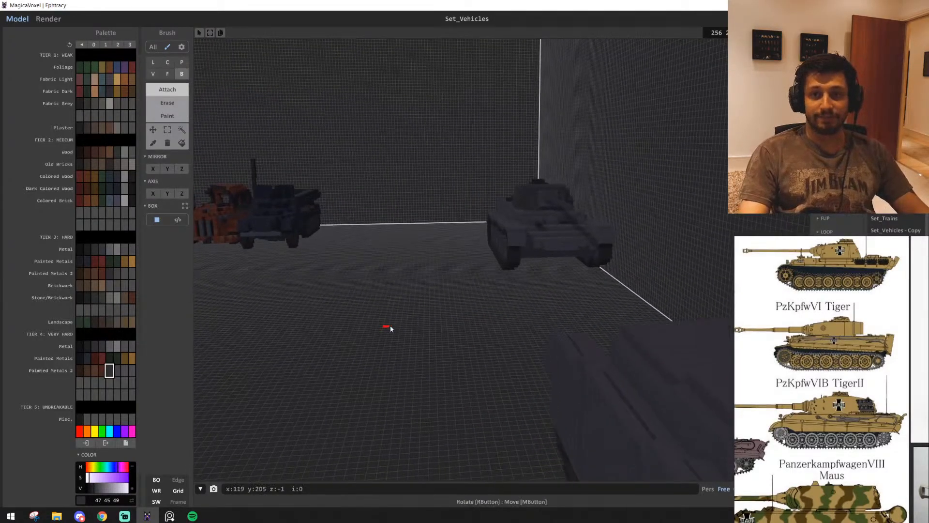
right_drag(390, 325, 452, 327)
mouse_move(928, 467)
right_down()
mouse_move(906, 411)
mouse_move(928, 470)
right_up()
scroll(419, 338, down, 2)
right_drag(407, 370, 487, 353)
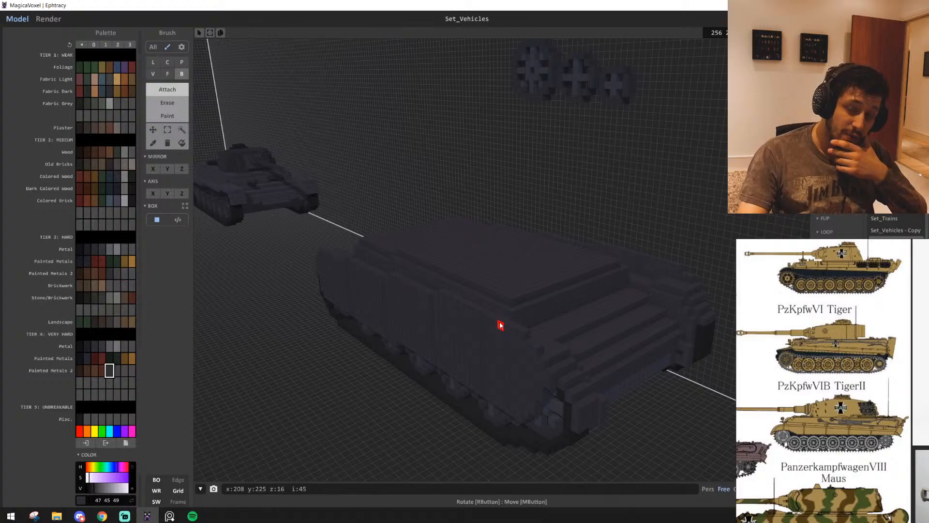
scroll(541, 314, up, 3)
middle_drag(542, 313, 392, 331)
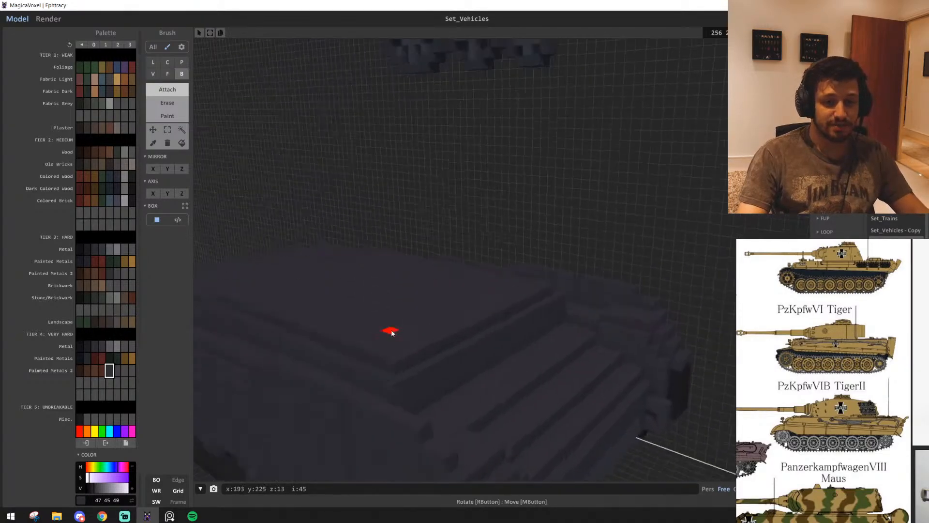
right_drag(392, 332, 511, 340)
scroll(329, 336, up, 3)
scroll(515, 339, down, 4)
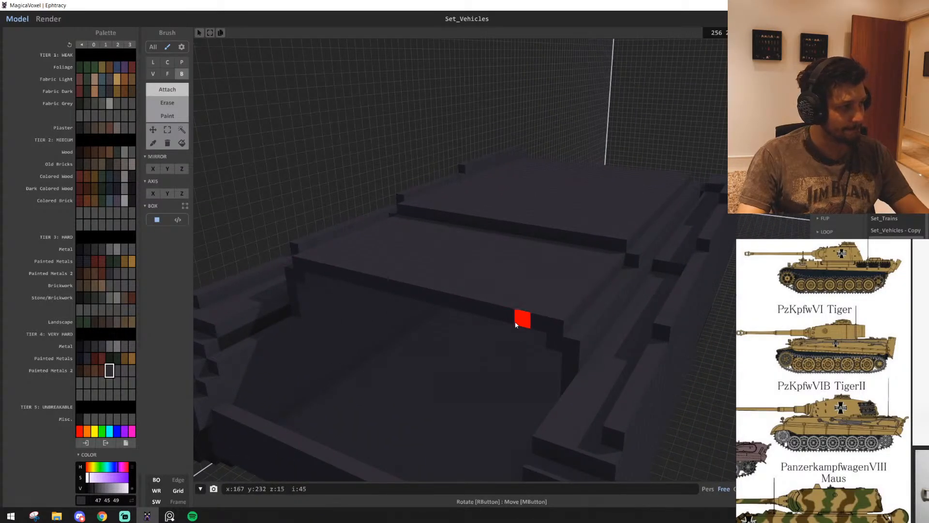
Box-select the stepped voxel block along the deck's open end and move it 2 voxels along X
right_drag(514, 324, 516, 306)
middle_drag(516, 307, 516, 359)
scroll(513, 361, up, 3)
mouse_move(487, 370)
right_down()
mouse_move(457, 383)
mouse_move(498, 371)
mouse_move(436, 321)
mouse_move(336, 303)
mouse_move(306, 326)
mouse_move(491, 383)
mouse_move(504, 379)
mouse_move(433, 356)
mouse_move(533, 383)
mouse_move(546, 369)
mouse_move(511, 353)
mouse_move(498, 299)
right_up()
scroll(496, 371, up, 2)
scroll(304, 326, down, 3)
scroll(303, 325, up, 4)
scroll(504, 378, down, 4)
scroll(481, 370, up, 3)
scroll(546, 369, up, 2)
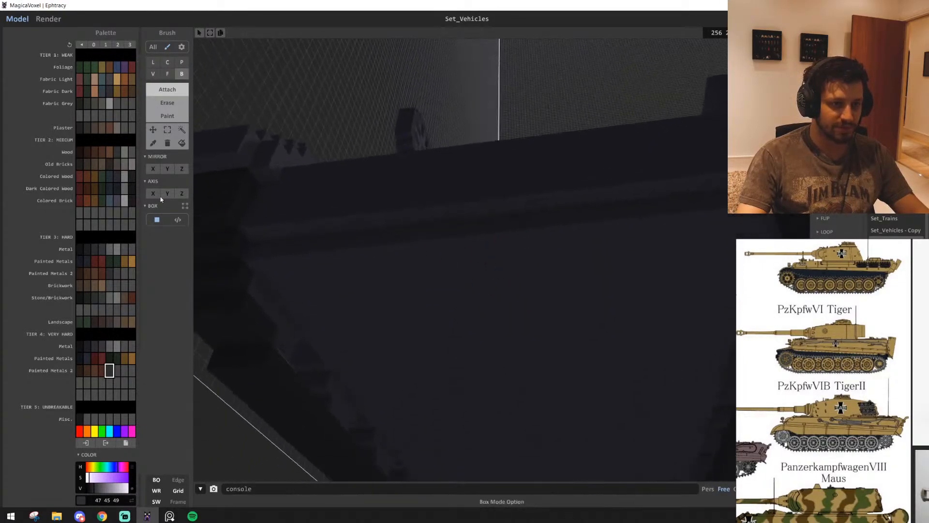
drag(319, 195, 613, 241)
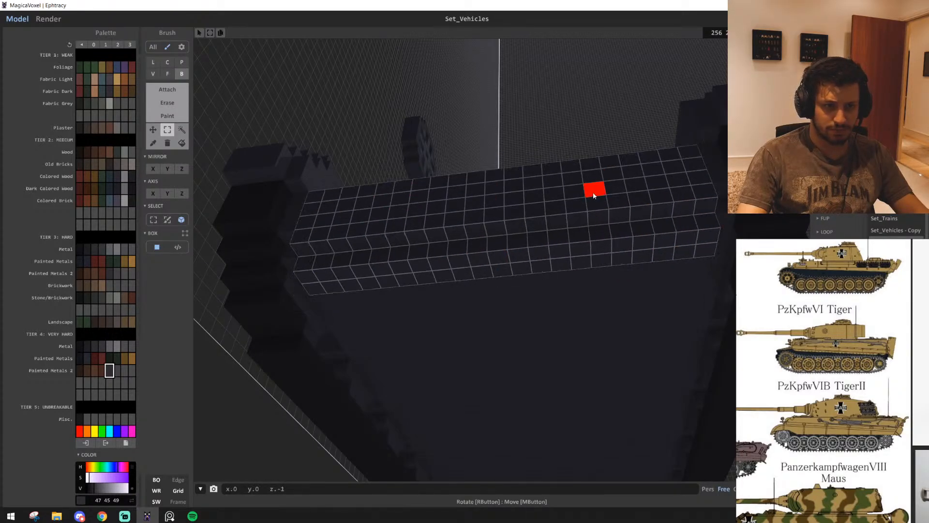
drag(517, 213, 526, 235)
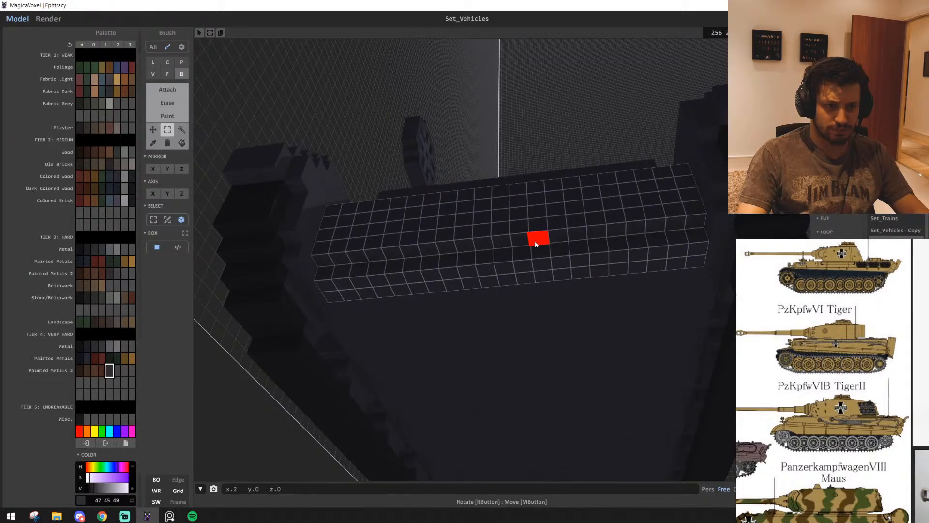
right_drag(535, 240, 414, 210)
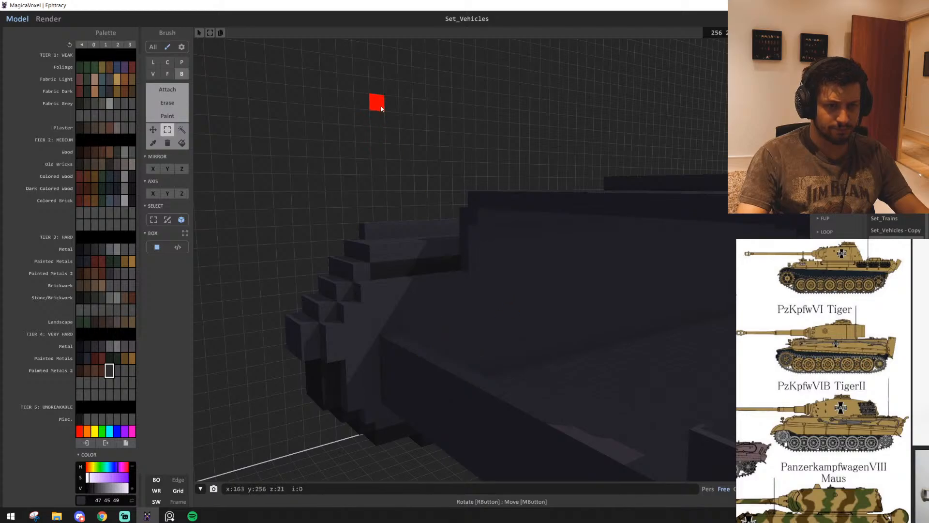
Raise the hull's open end wall towards the side skirts' upper edge with the Face brush
right_drag(430, 329, 439, 360)
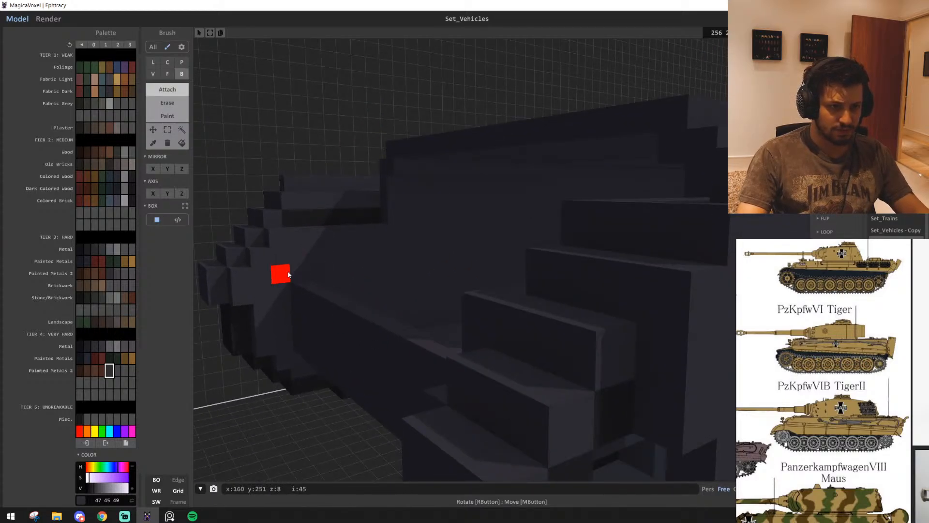
key(f)
mouse_move(288, 240)
right_down()
mouse_move(384, 320)
mouse_move(370, 312)
mouse_move(527, 325)
mouse_move(411, 313)
mouse_move(405, 333)
mouse_move(295, 272)
mouse_move(582, 304)
mouse_move(566, 314)
mouse_move(522, 282)
mouse_move(492, 309)
right_up()
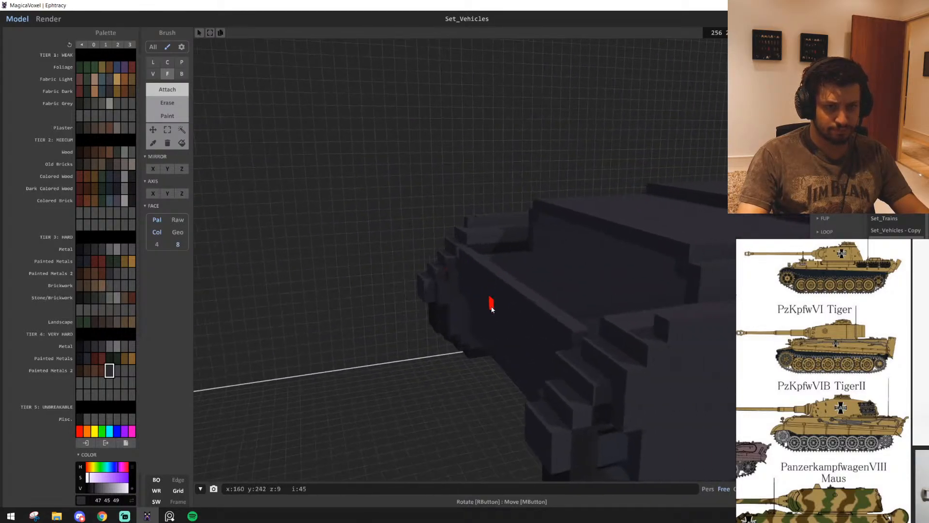
right_drag(542, 324, 507, 333)
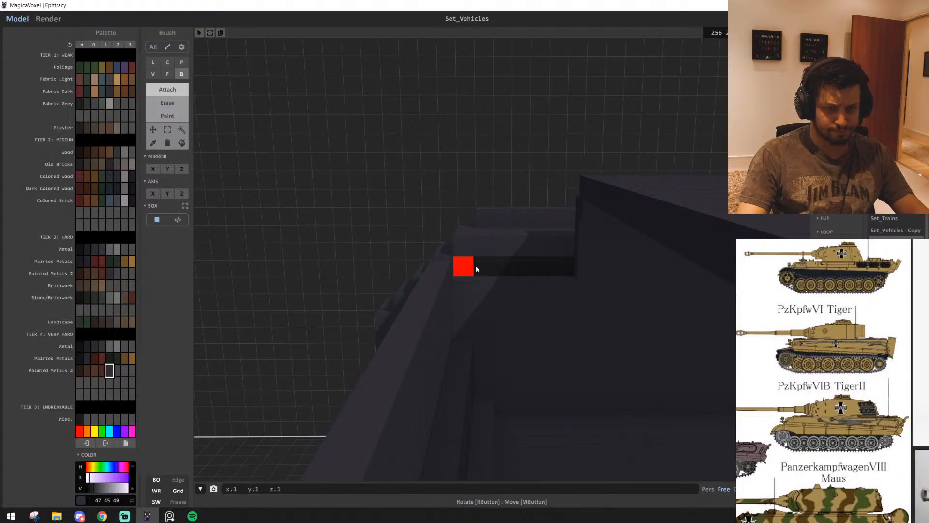
Attach dark grey voxels with the box brush to fill the dark recess beneath the side skirt inside the end wall
drag(475, 265, 566, 268)
right_drag(567, 269, 697, 297)
right_drag(668, 353, 510, 332)
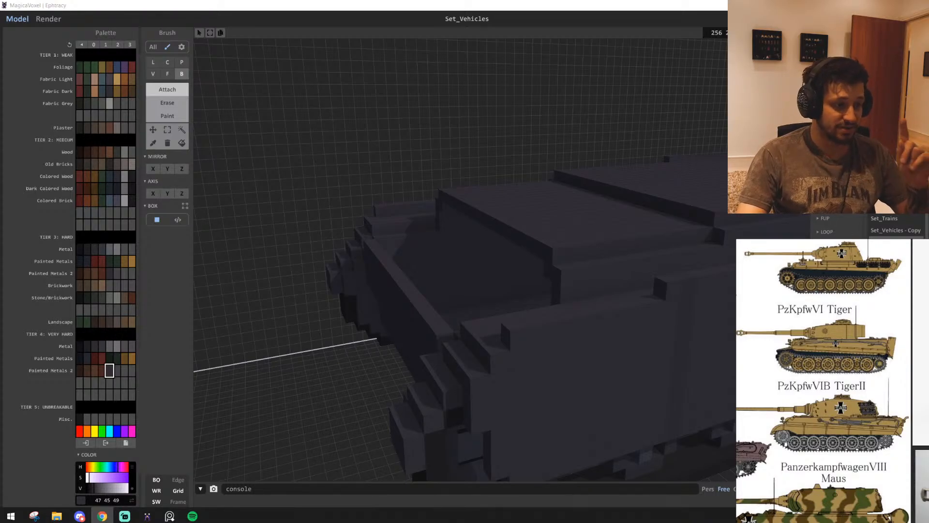
scroll(452, 286, up, 8)
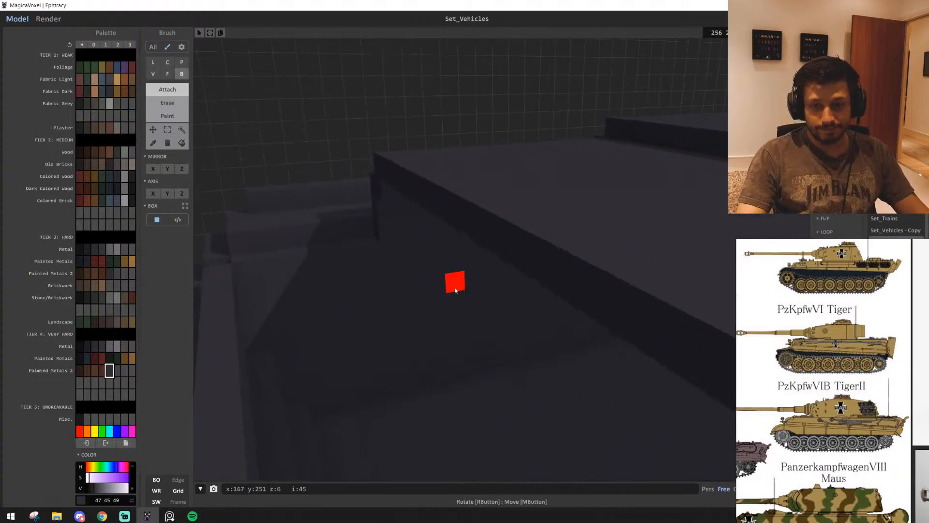
right_drag(408, 307, 472, 328)
middle_drag(472, 327, 475, 333)
right_drag(633, 420, 553, 423)
Extend the raised deck's open end 5 layers towards the end wall with the Face brush
scroll(504, 411, down, 4)
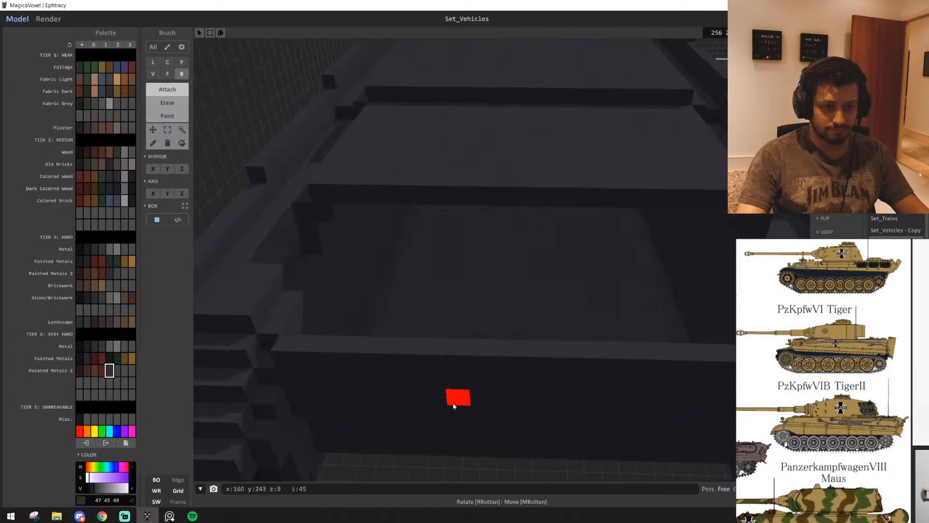
right_drag(412, 401, 425, 378)
middle_drag(600, 426, 421, 375)
right_drag(421, 375, 372, 362)
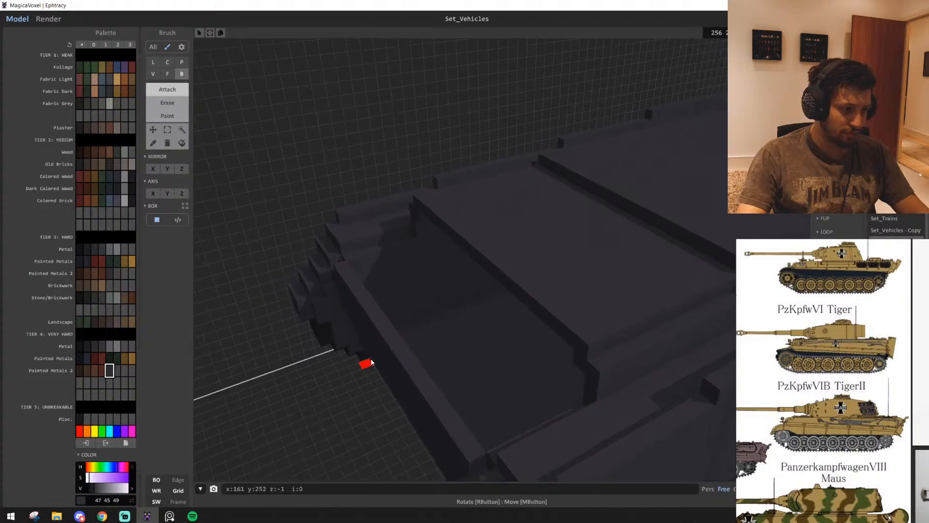
right_drag(427, 275, 332, 325)
right_drag(392, 279, 562, 328)
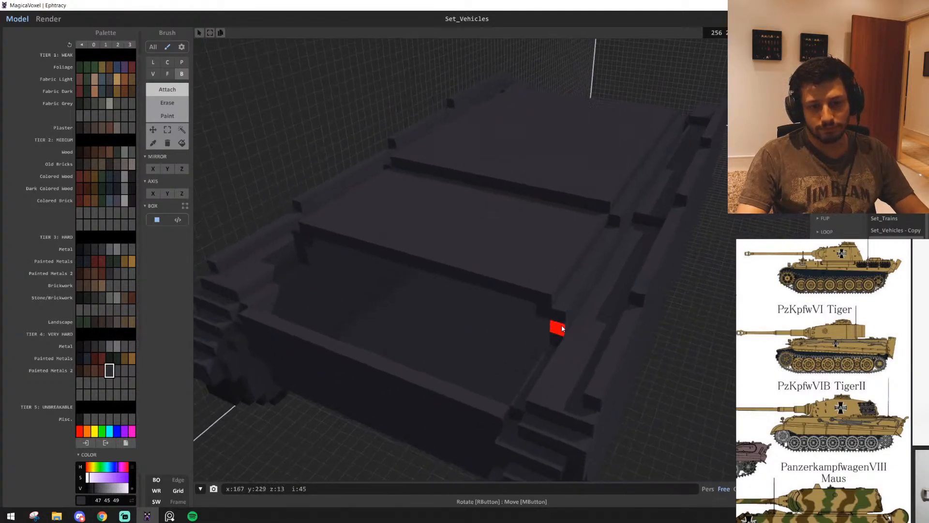
drag(518, 291, 480, 333)
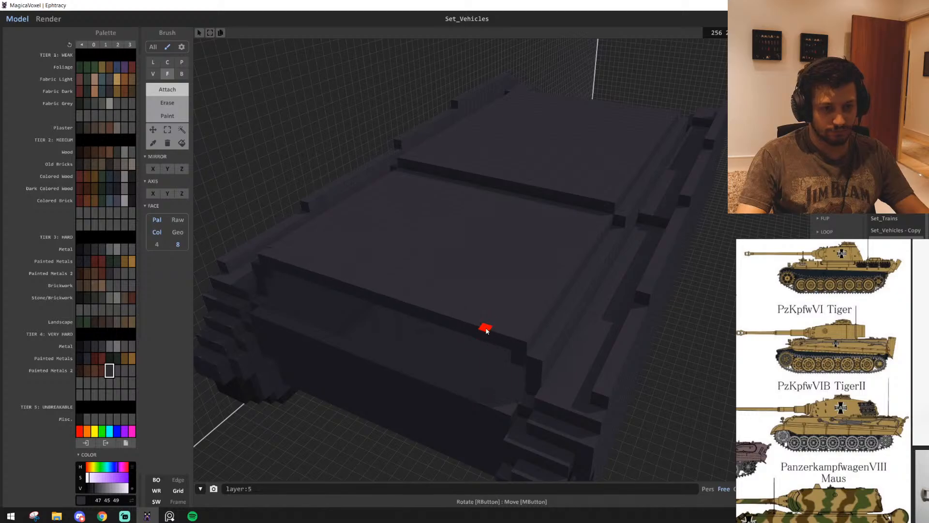
mouse_move(488, 377)
right_down()
mouse_move(487, 331)
mouse_move(466, 286)
mouse_move(513, 276)
mouse_move(508, 306)
mouse_move(565, 326)
mouse_move(384, 359)
right_up()
scroll(468, 285, down, 2)
Attach a 1 by 23 by 3 voxel strip across the extended deck's end with the box brush
key(b)
drag(647, 287, 673, 278)
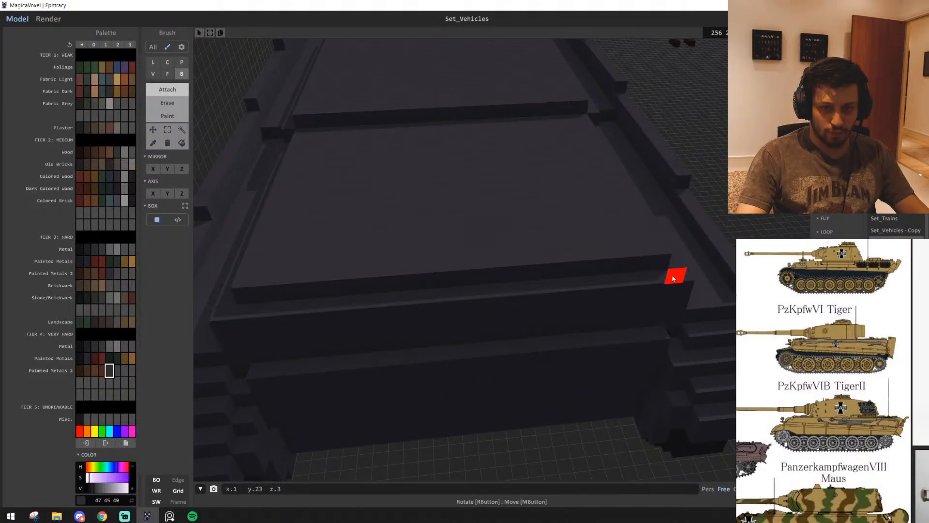
right_drag(664, 283, 319, 330)
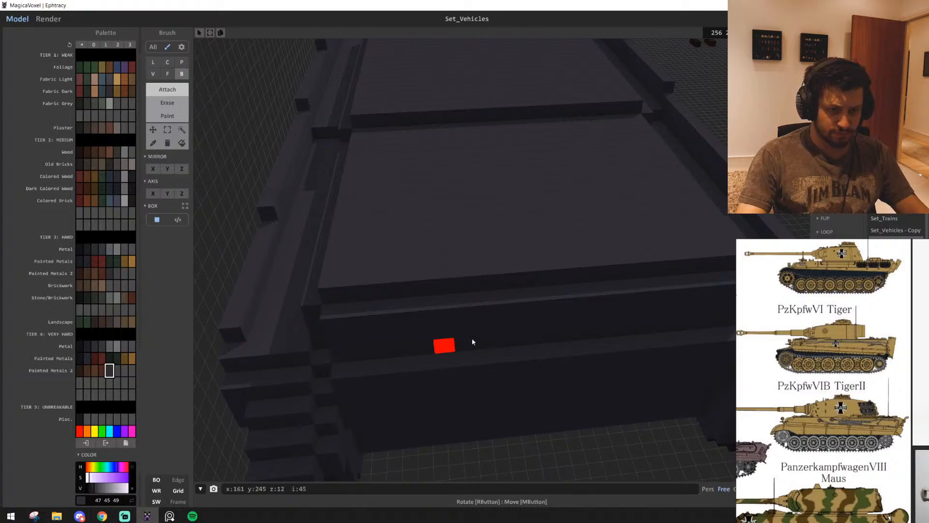
right_drag(472, 342, 427, 320)
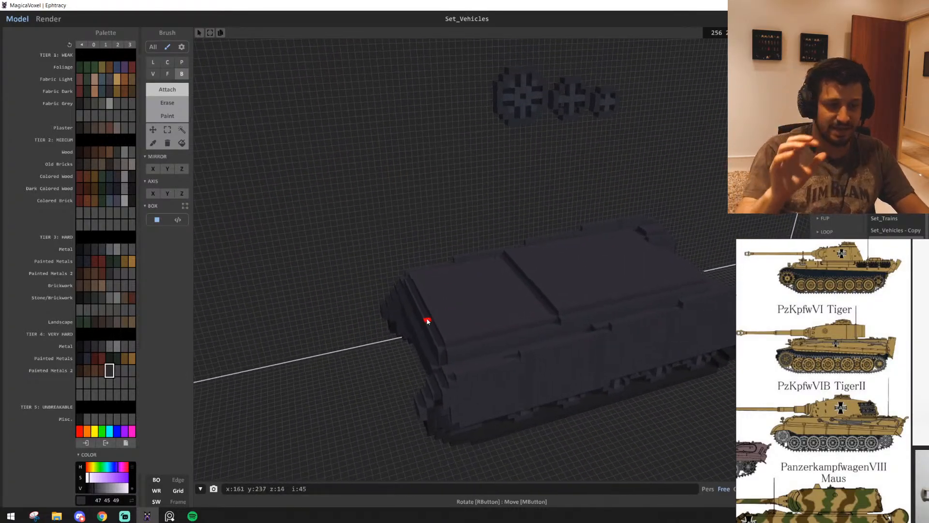
click(182, 129)
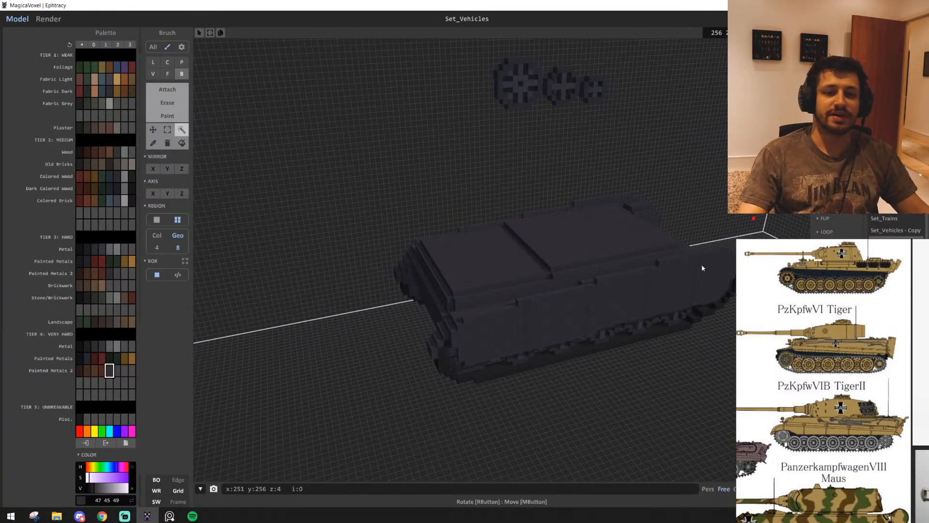
middle_drag(470, 136, 431, 299)
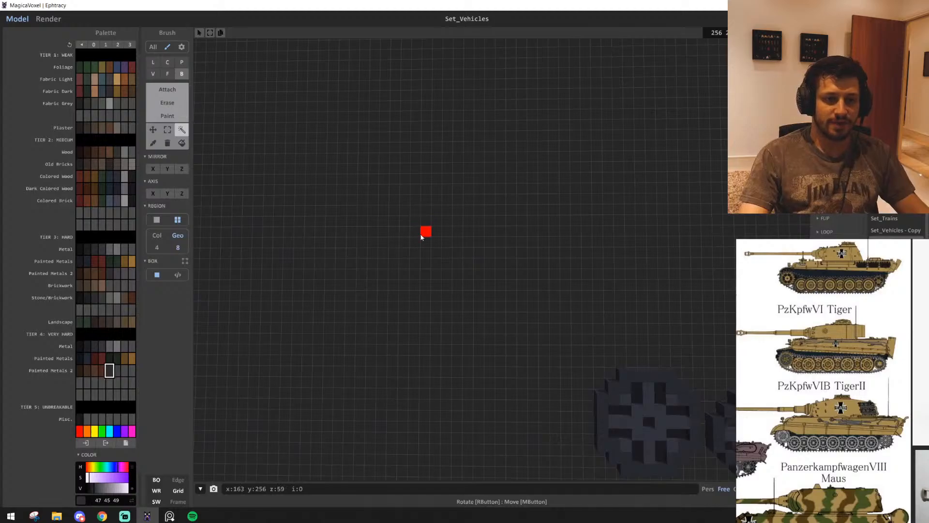
scroll(421, 224, up, 3)
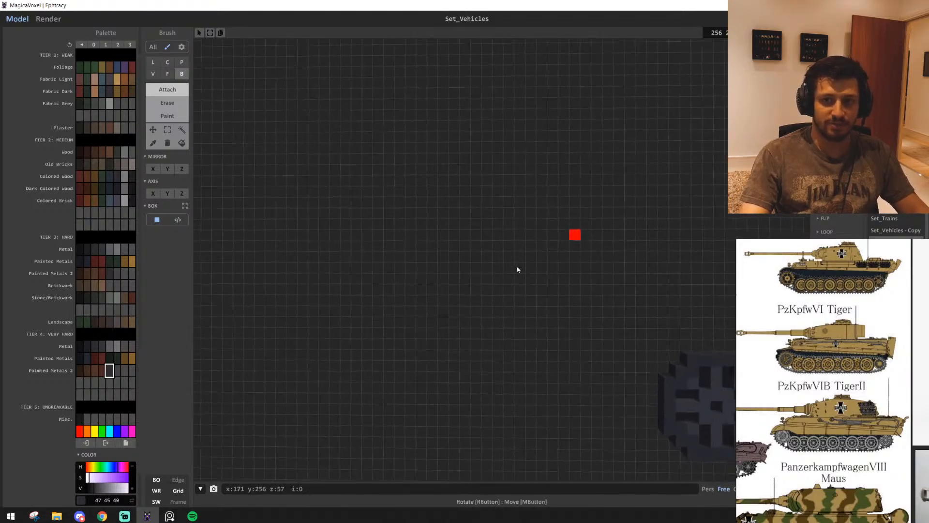
scroll(518, 270, down, 5)
right_drag(517, 269, 574, 258)
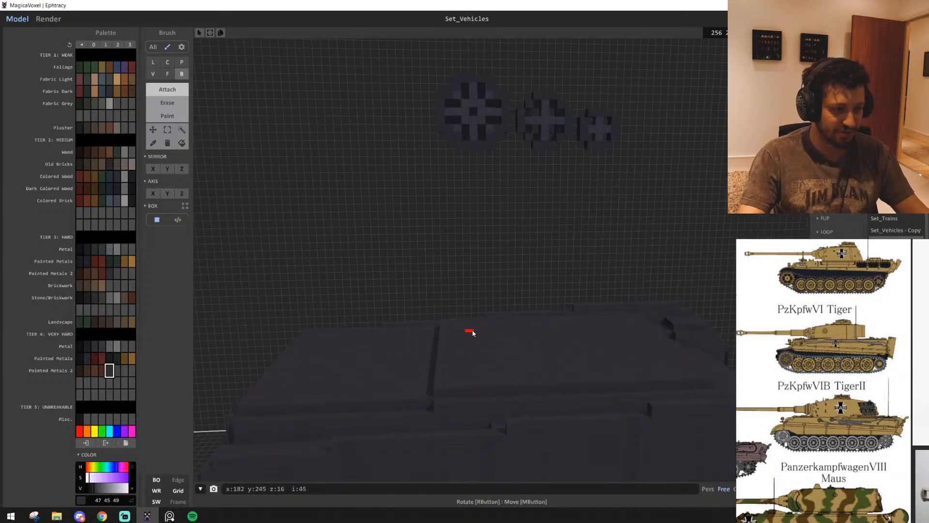
scroll(473, 333, down, 5)
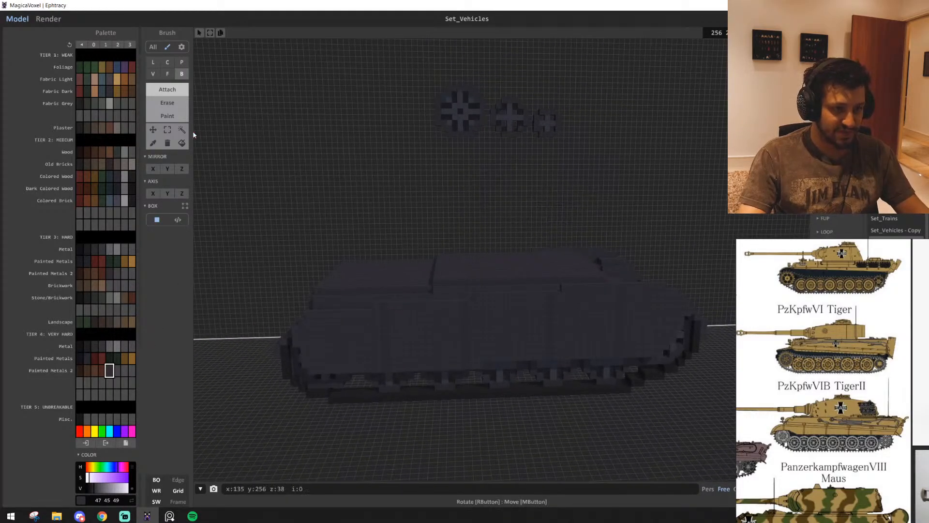
Try to region-select the connected hull voxels from the side and undo the last change
click(182, 129)
click(477, 316)
right_drag(473, 380, 481, 409)
ctrl+drag(491, 218, 582, 228)
key(ctrl+z)
Paint a single voxel near the hull's inner end corner magenta (255, 0, 199) with the box brush
click(542, 344)
right_drag(542, 343, 467, 345)
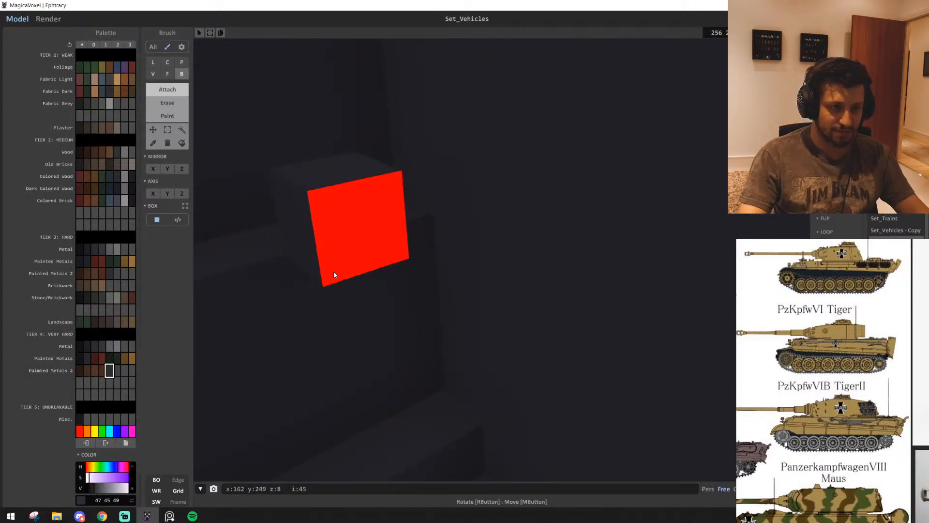
right_drag(332, 274, 404, 270)
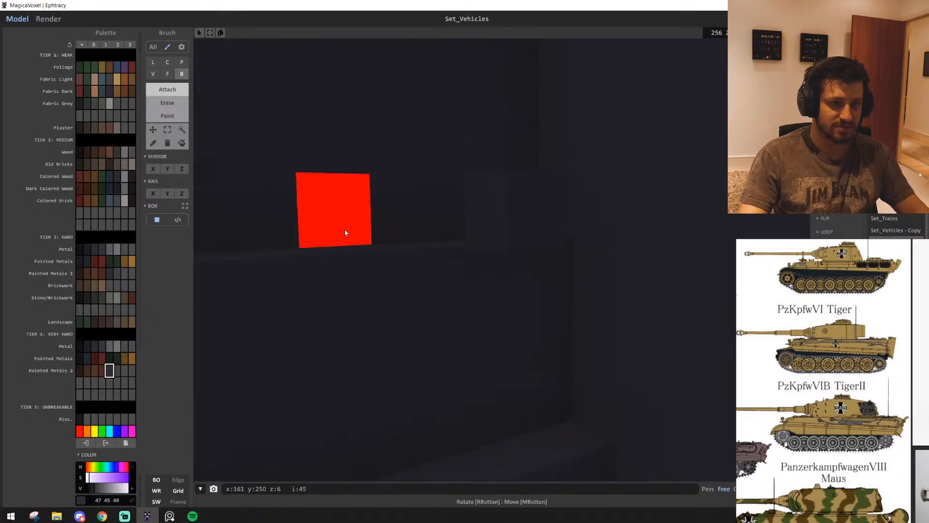
scroll(345, 232, down, 6)
click(182, 119)
click(182, 130)
scroll(390, 260, up, 6)
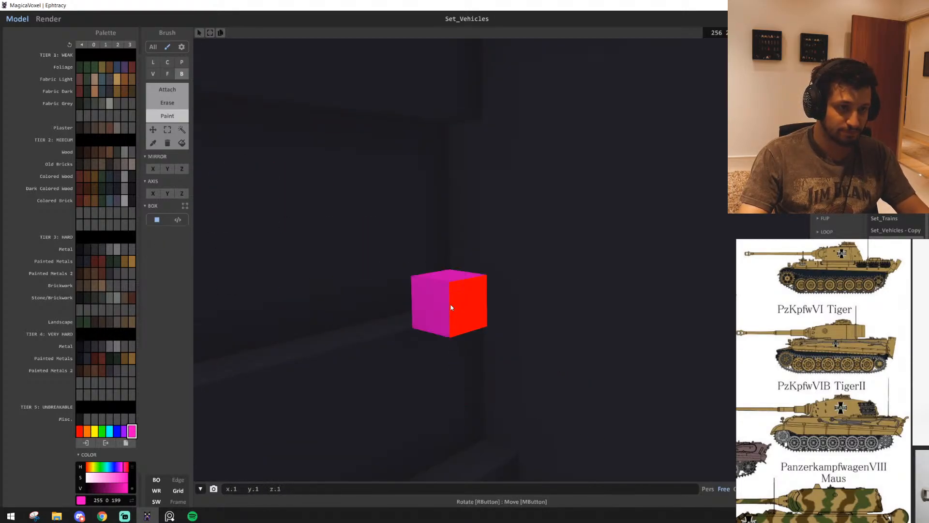
right_drag(583, 366, 521, 360)
scroll(522, 360, down, 8)
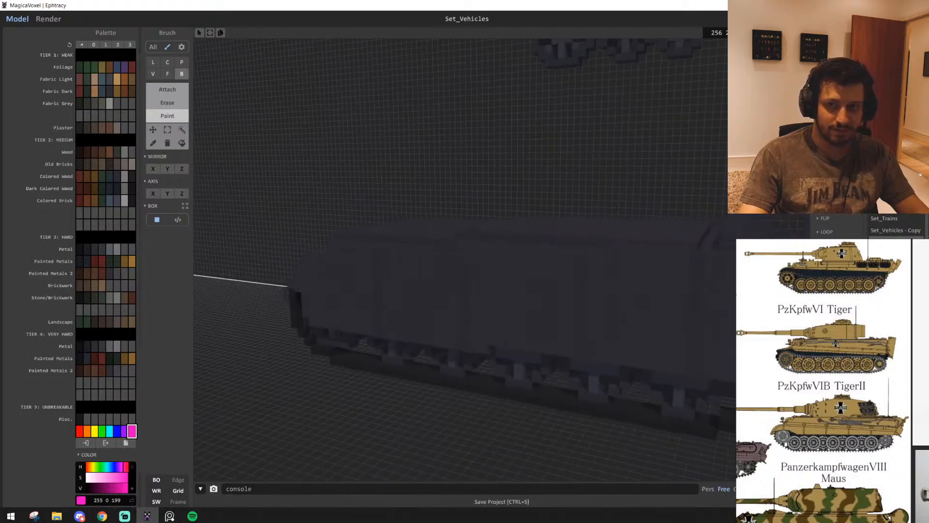
Try to region-select the hull's connected voxels by geometry with 4-neighbour search and move them away from the wall
scroll(266, 250, down, 5)
click(181, 130)
right_drag(436, 242, 334, 271)
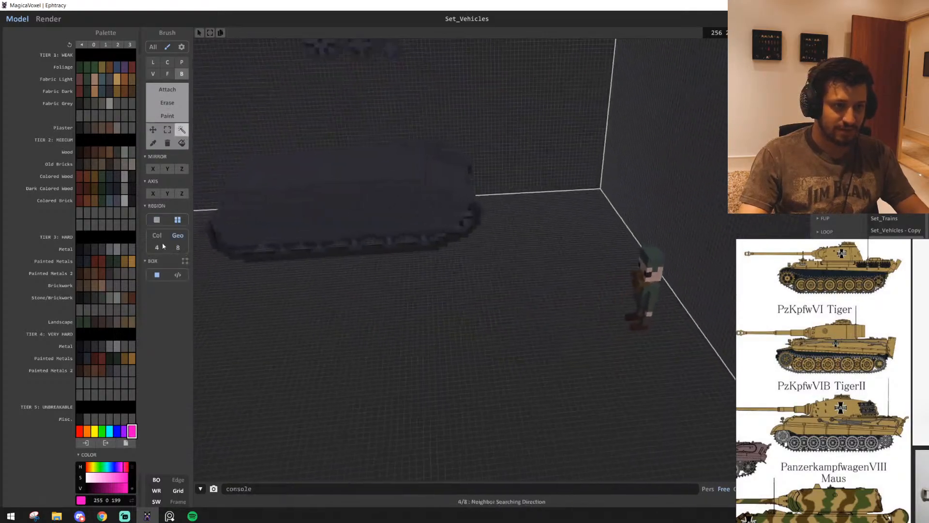
right_drag(163, 246, 361, 325)
click(437, 266)
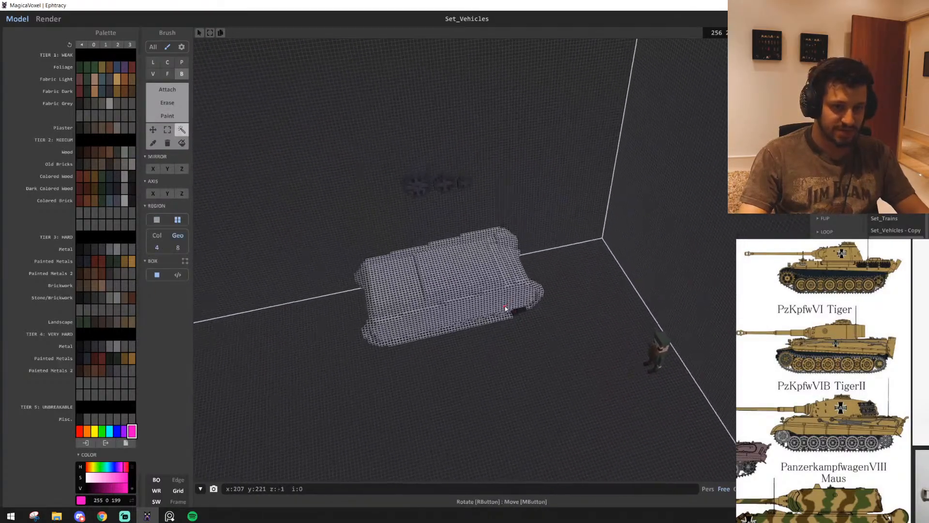
scroll(497, 306, up, 8)
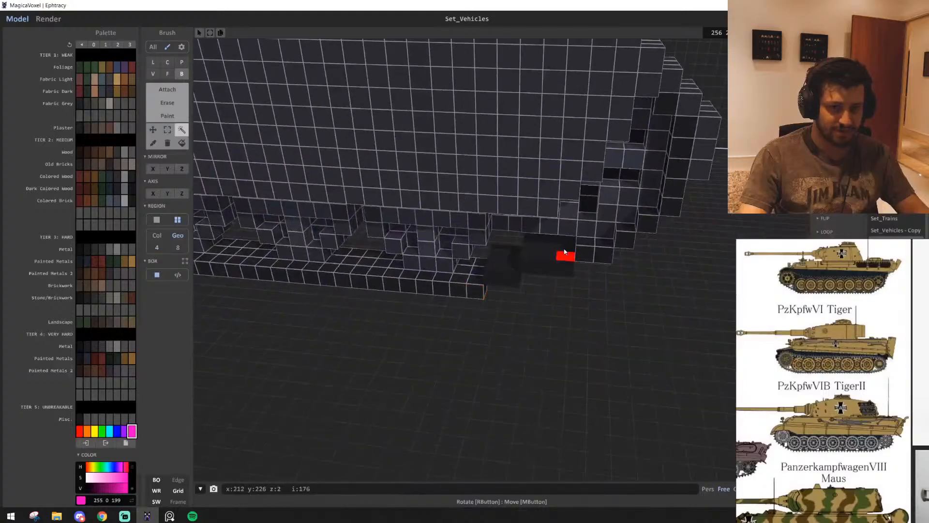
right_drag(560, 253, 496, 420)
key(d)
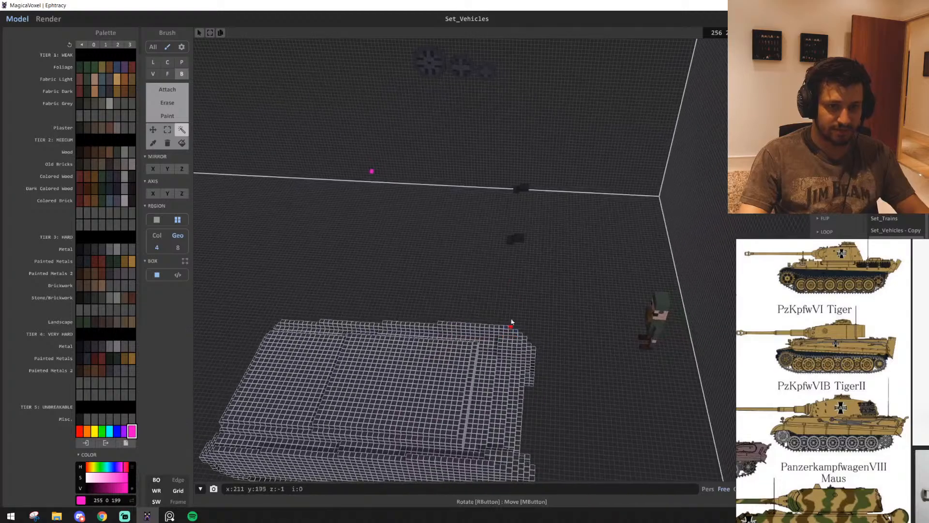
Delete the magenta voxel near the hull's inner end corner
key(w)
right_drag(450, 250, 601, 329)
key(w)
key(s)
right_drag(536, 327, 579, 356)
key(s)
key(w)
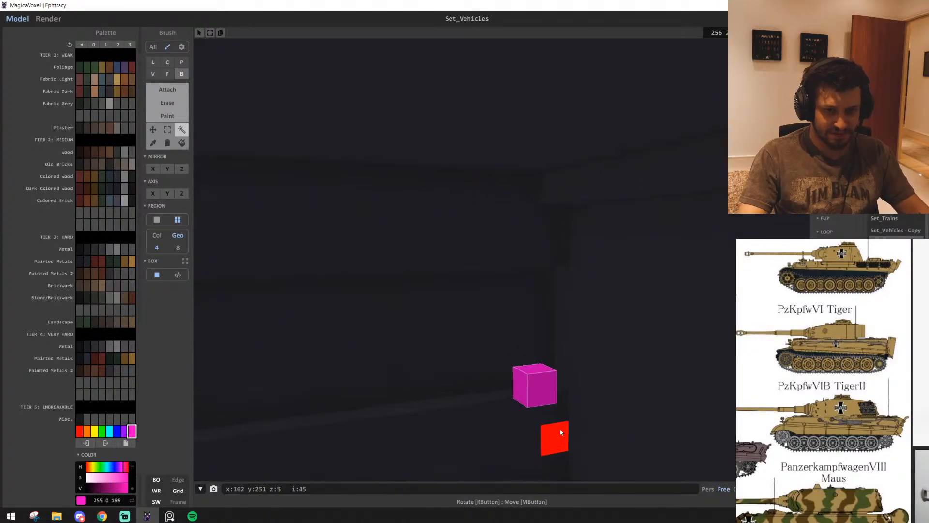
key(w)
right_drag(560, 432, 593, 387)
click(502, 283)
key(Delete)
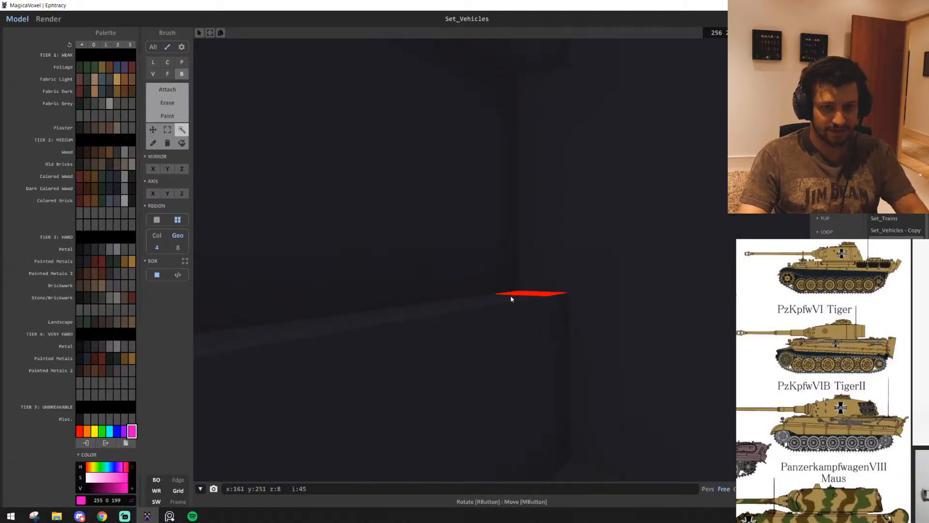
Examine the finished tank's wheels and track end, and compare them with the new hull's skirted track end
key(s)
right_drag(511, 299, 516, 323)
key(w)
click(354, 352)
key(w)
key(w)
key(w)
key(w)
scroll(516, 322, down, 2)
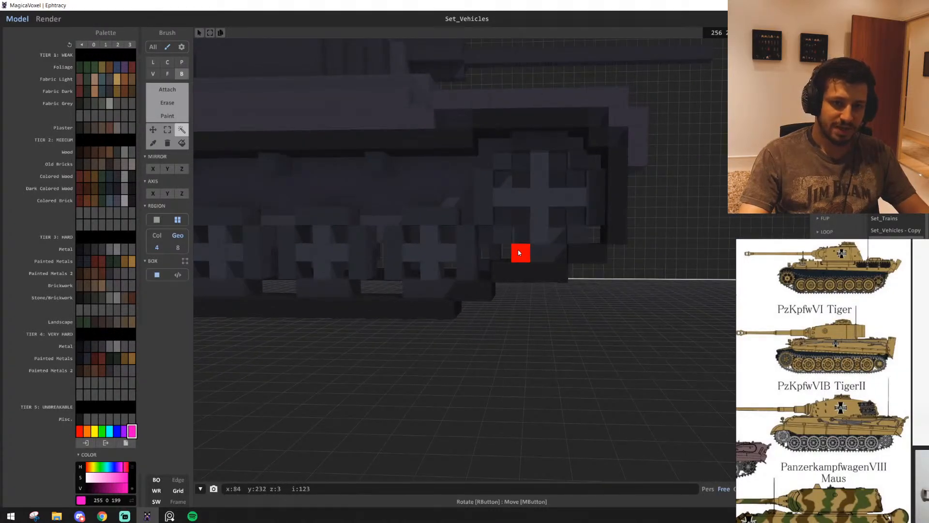
scroll(517, 280, up, 3)
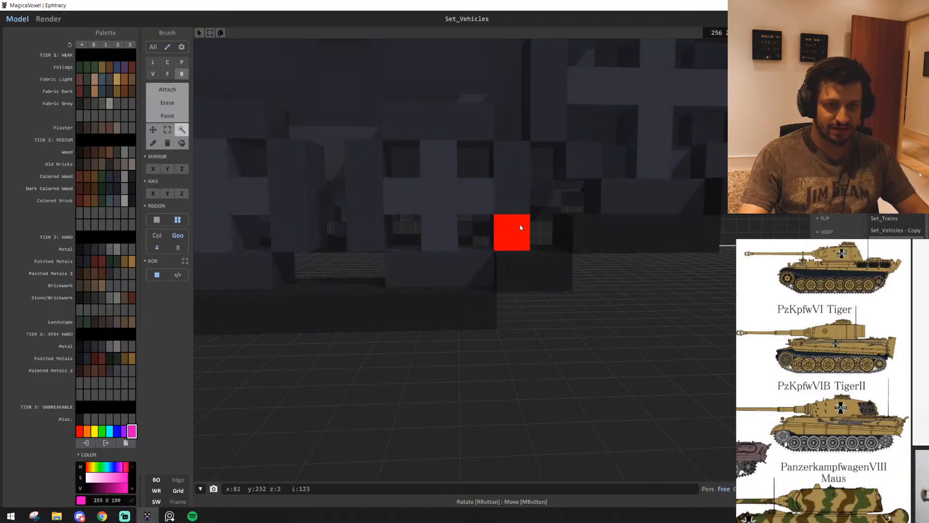
right_drag(503, 248, 576, 232)
scroll(554, 234, down, 5)
scroll(581, 237, up, 3)
scroll(633, 310, up, 3)
right_drag(633, 310, 575, 309)
scroll(574, 309, down, 3)
scroll(574, 308, up, 3)
scroll(575, 310, up, 5)
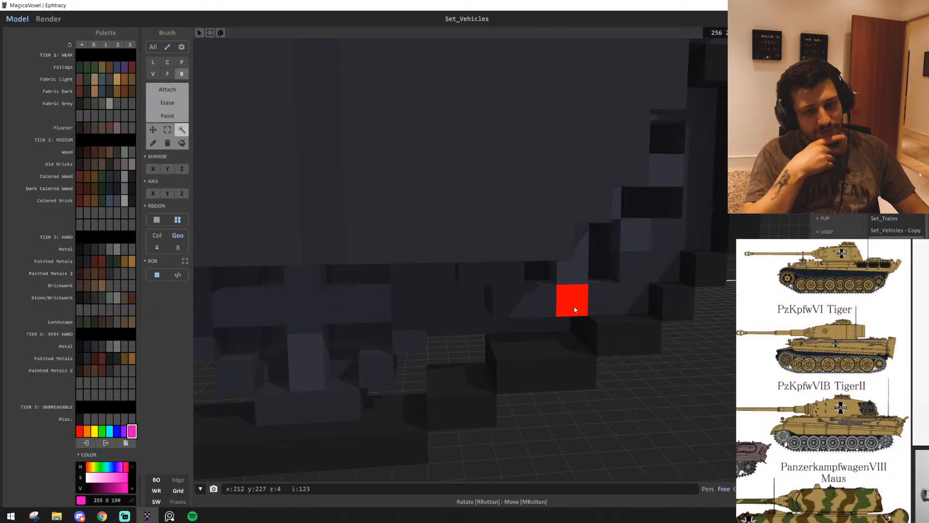
scroll(575, 310, up, 2)
Pick the hull's dark grey (47, 45, 49) and check the stepped track at the hull's end from several sides
alt+click(481, 335)
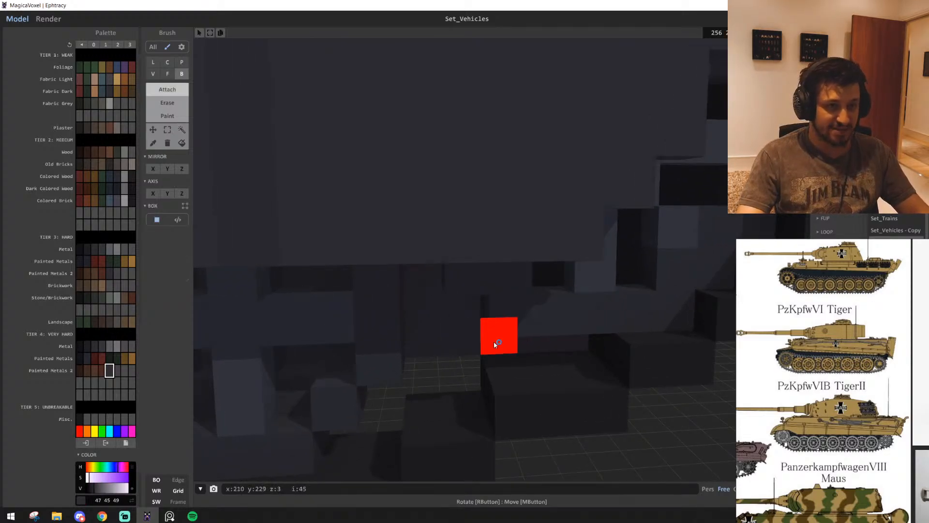
right_drag(494, 345, 434, 266)
right_drag(462, 182, 286, 293)
right_drag(535, 312, 551, 285)
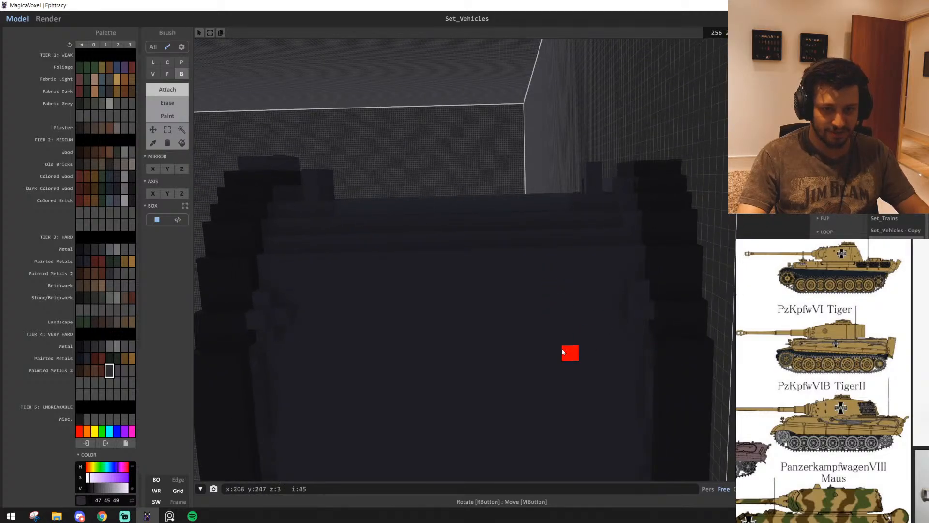
right_drag(464, 336, 568, 331)
scroll(506, 381, up, 10)
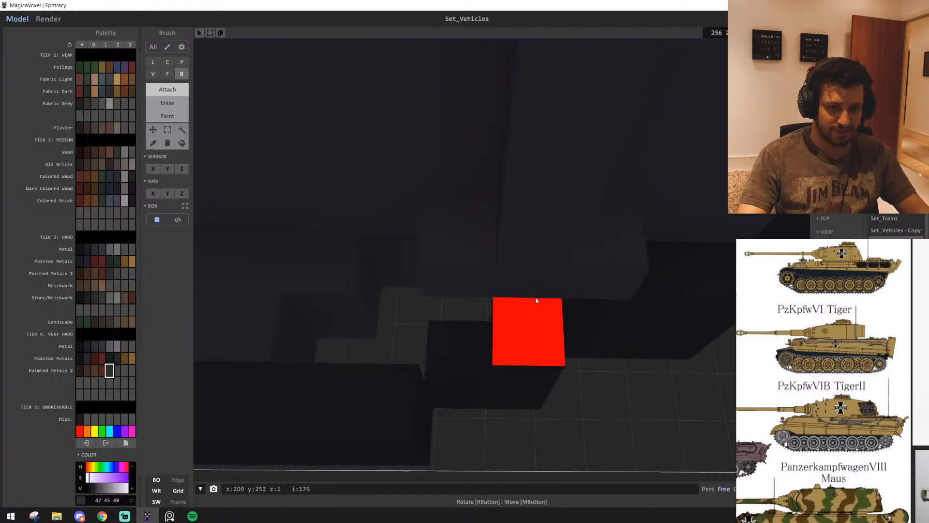
right_drag(464, 282, 535, 318)
right_drag(450, 278, 479, 304)
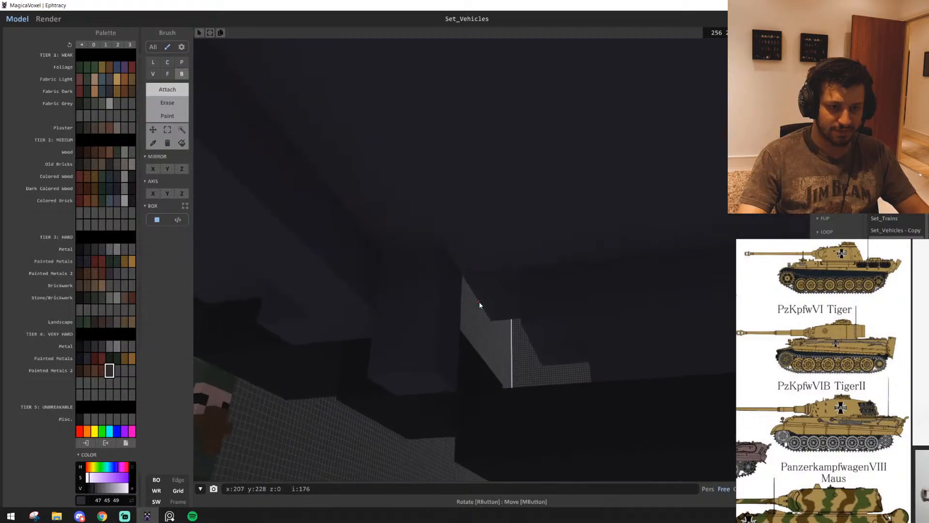
right_drag(473, 259, 498, 367)
scroll(498, 368, up, 6)
scroll(587, 368, down, 6)
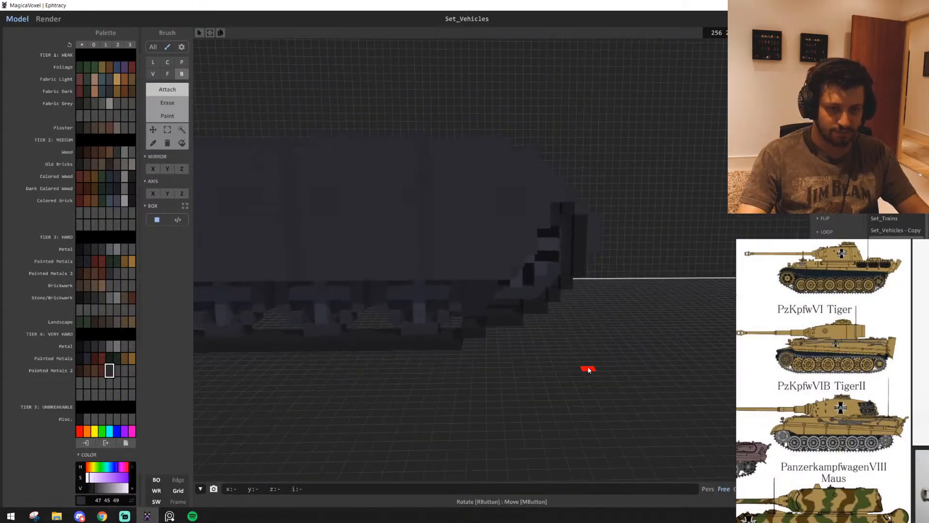
right_drag(587, 368, 631, 332)
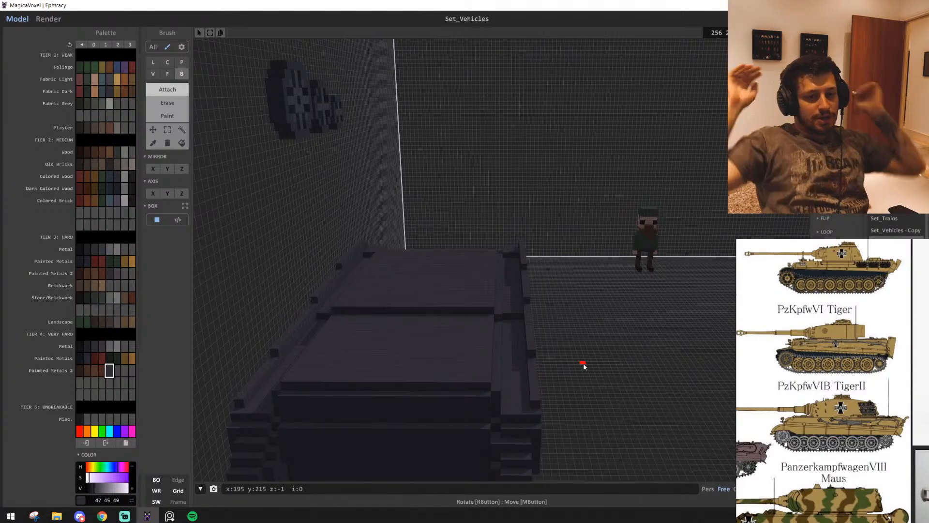
Region-select the dark turret ring on the finished tank by colour with 8-neighbour search
right_drag(352, 234, 162, 248)
right_drag(438, 263, 206, 284)
scroll(490, 346, up, 8)
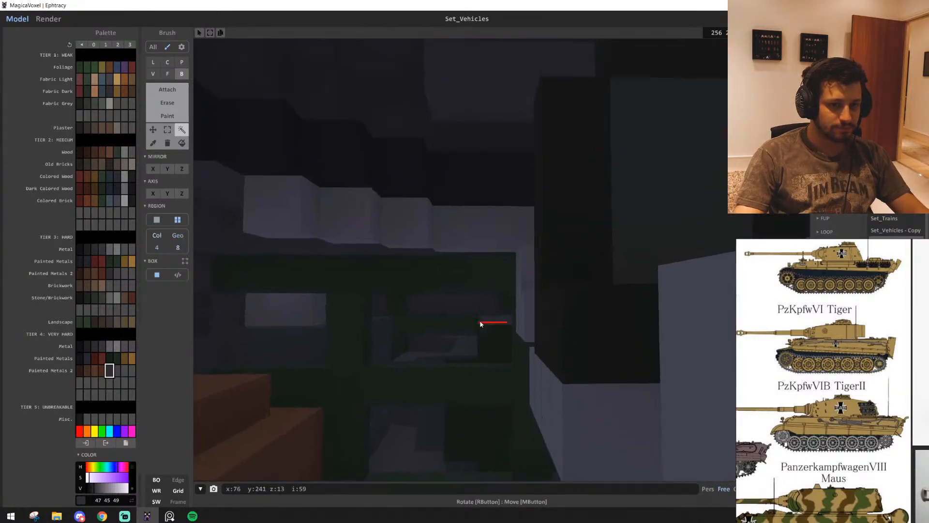
right_drag(480, 321, 634, 304)
click(435, 277)
right_drag(438, 264, 407, 290)
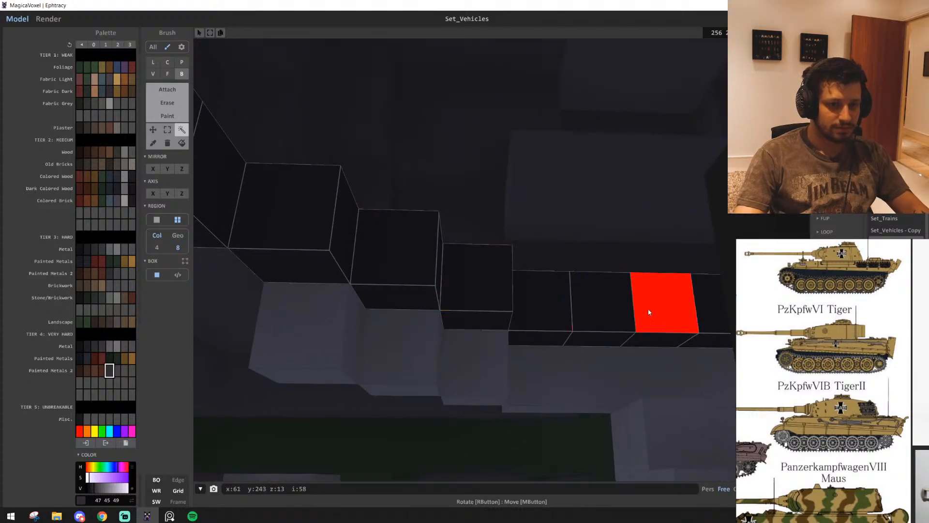
drag(649, 311, 477, 320)
scroll(464, 331, down, 10)
right_drag(463, 332, 526, 295)
scroll(527, 291, down, 5)
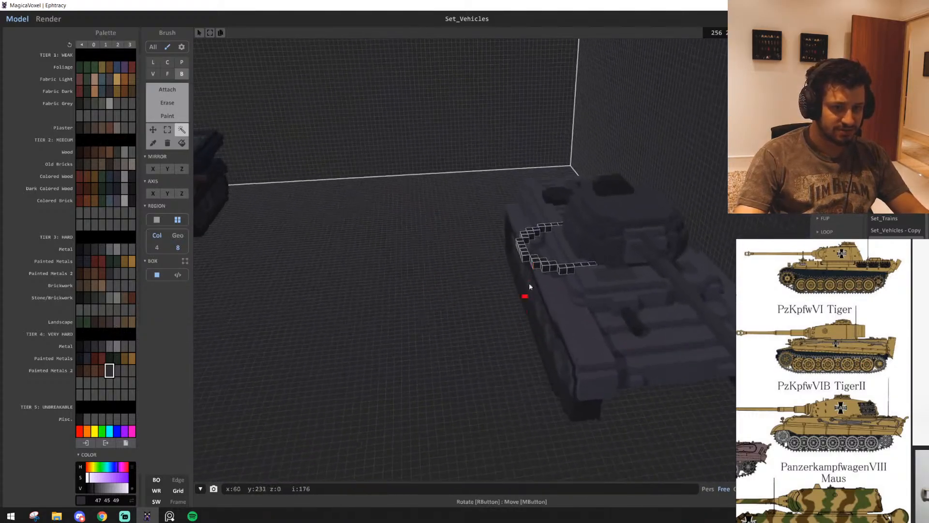
Copy the selected turret ring onto the empty floor beside the new hull
drag(523, 259, 356, 274)
right_drag(368, 286, 517, 348)
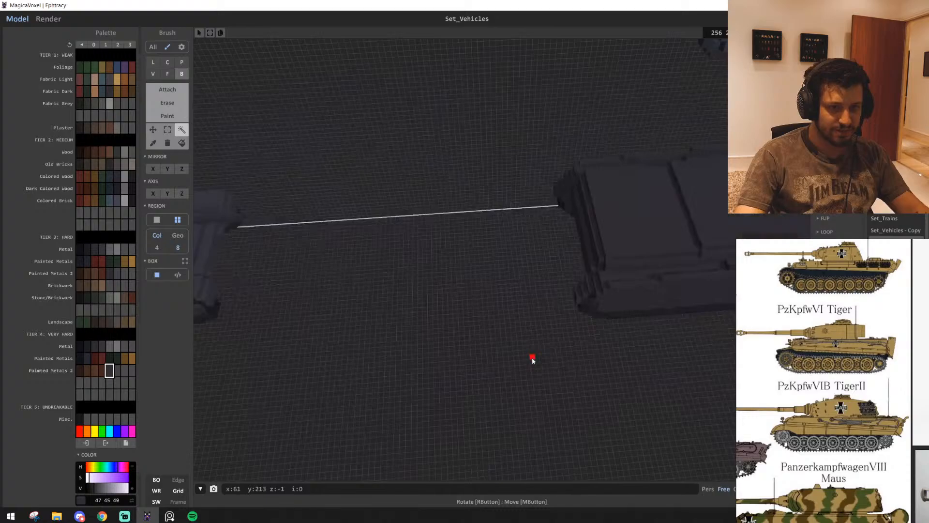
scroll(532, 360, down, 3)
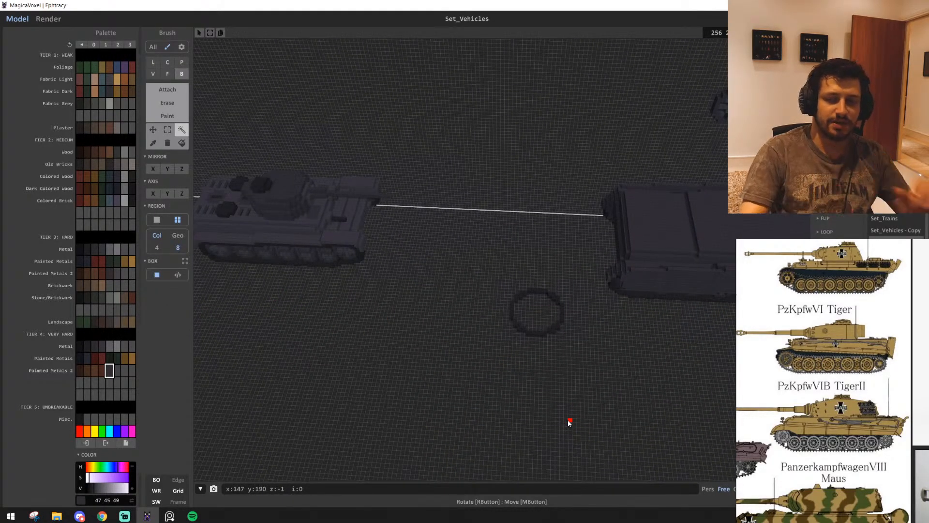
scroll(612, 232, up, 15)
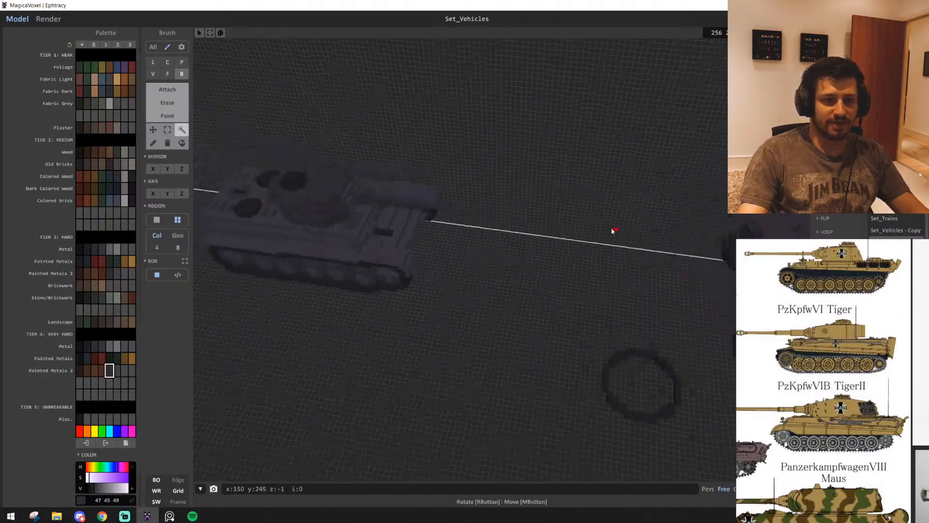
scroll(415, 153, down, 15)
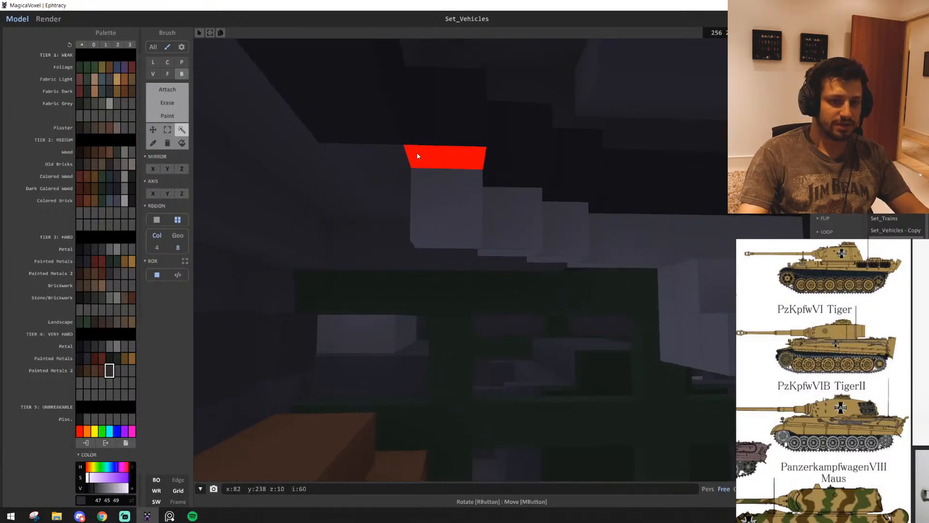
scroll(611, 231, up, 8)
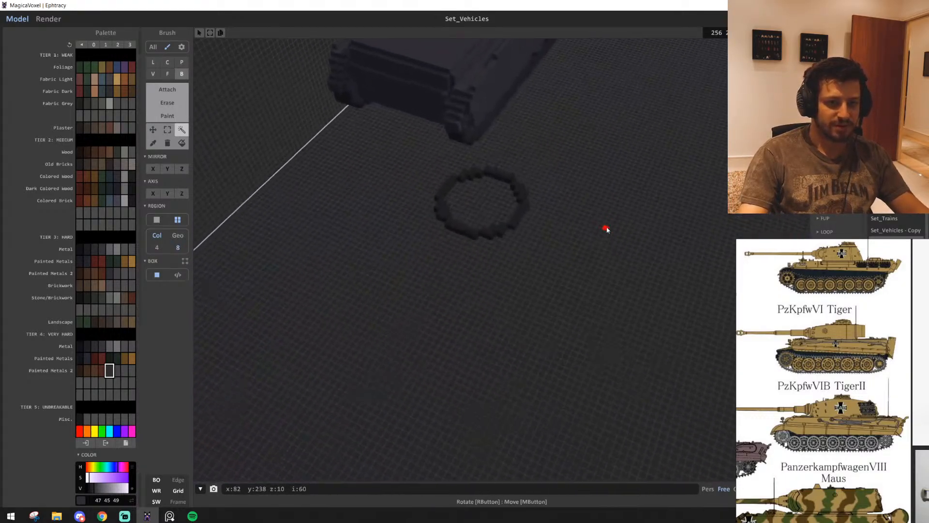
Try drawing a circle from the middle of the copied ring with the Center brush, and undo it
drag(558, 253, 600, 375)
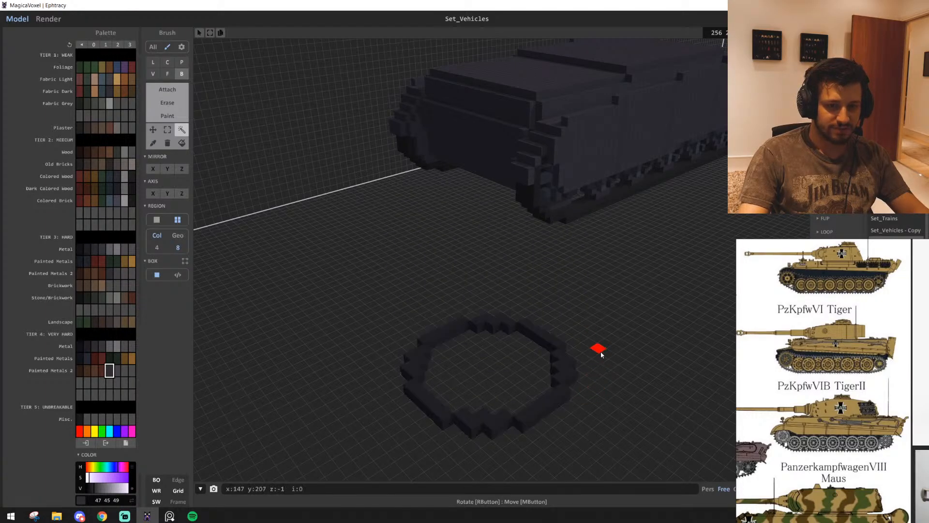
right_drag(602, 355, 608, 379)
middle_drag(411, 233, 514, 322)
scroll(515, 321, up, 3)
right_drag(514, 321, 539, 326)
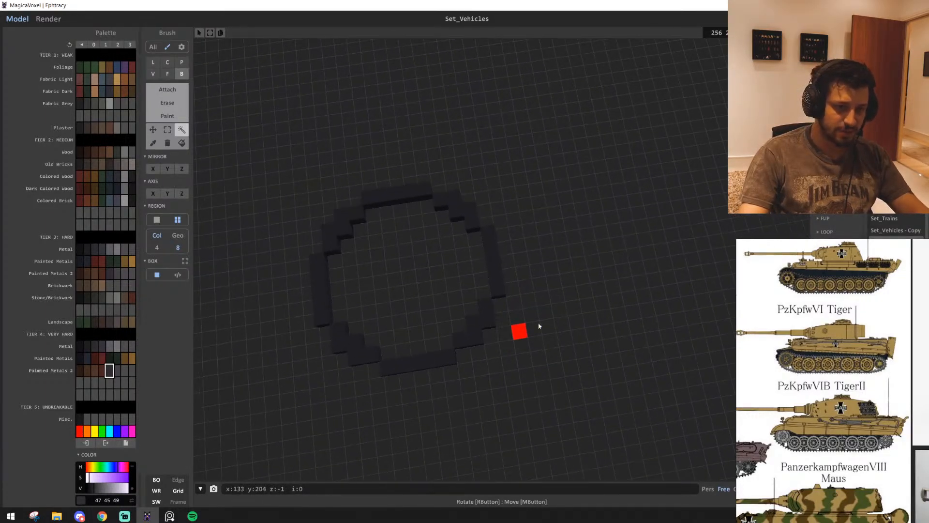
mouse_move(622, 294)
right_down()
mouse_move(562, 293)
mouse_move(576, 282)
right_up()
key(c)
right_drag(379, 200, 437, 242)
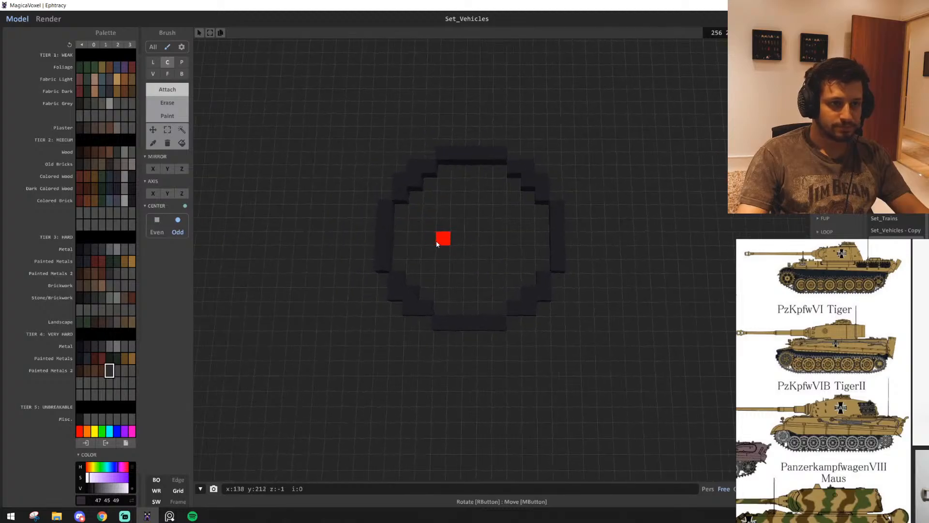
drag(475, 242, 556, 238)
key(ctrl+z)
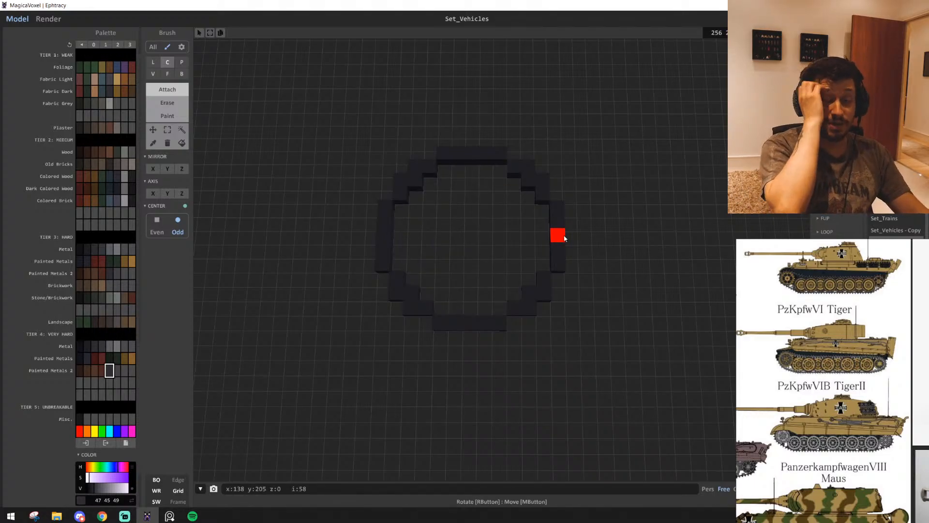
Draw a hollow ring of radius 9 next to the copied ring in dark metal grey (30, 29, 32) with the Center brush
key(d)
key(d)
key(w)
scroll(561, 234, down, 2)
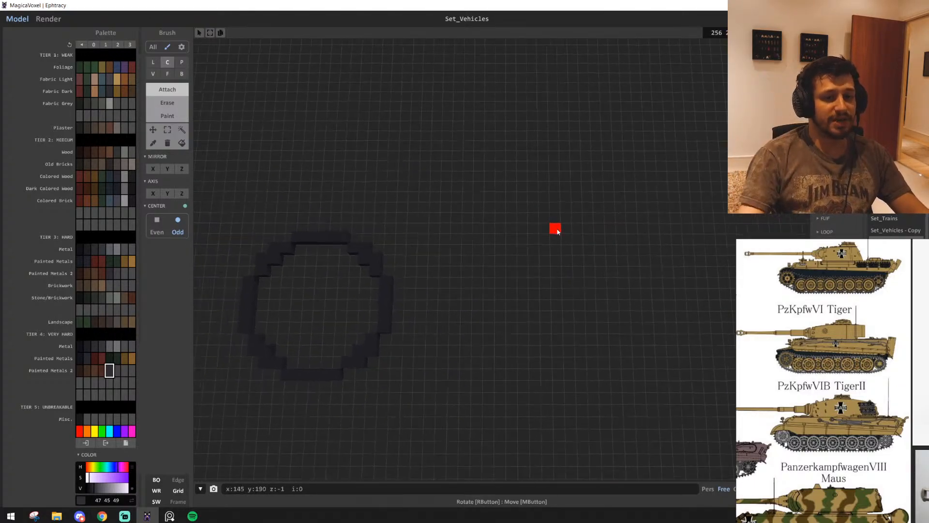
key(s)
key(w)
key(d)
alt+click(371, 277)
scroll(506, 300, down, 1)
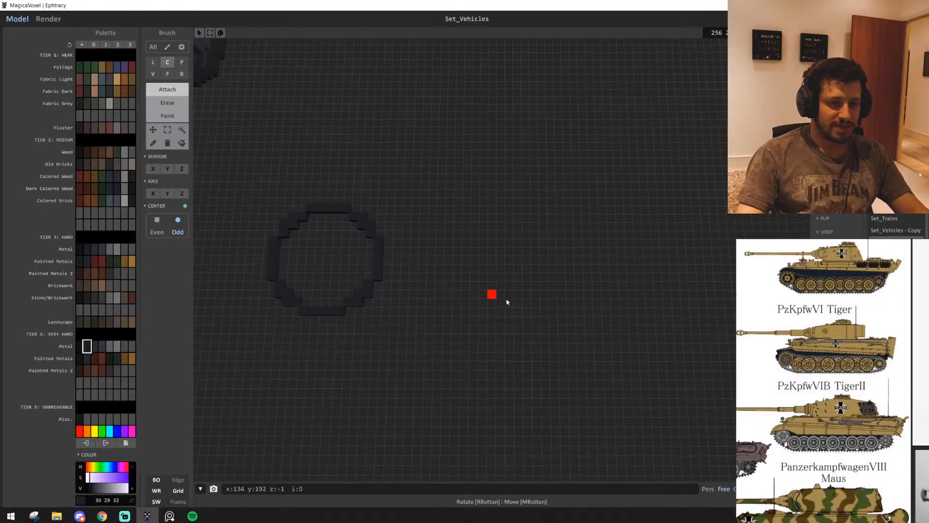
key(d)
drag(531, 273, 543, 277)
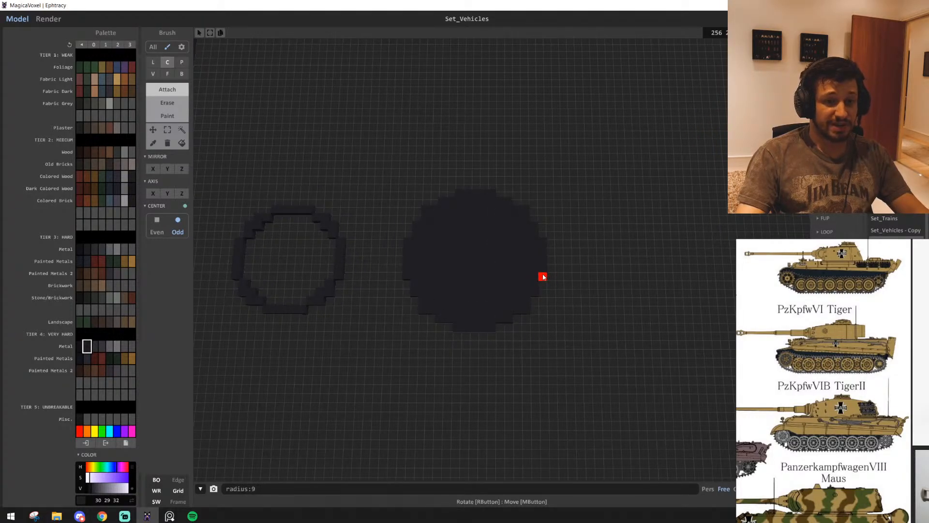
scroll(537, 260, down, 3)
right_drag(537, 260, 519, 279)
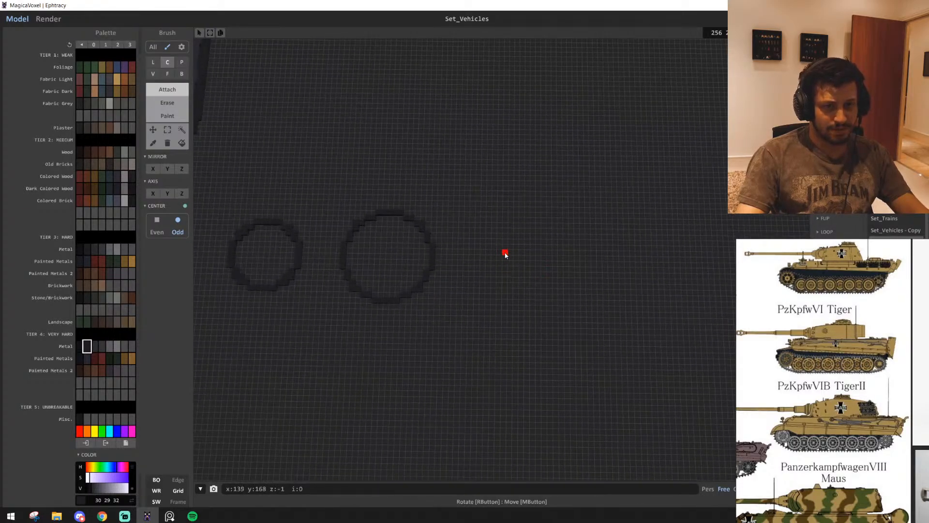
Draw a third, larger hollow ring beside the radius 9 ring with the Center brush
drag(521, 260, 578, 259)
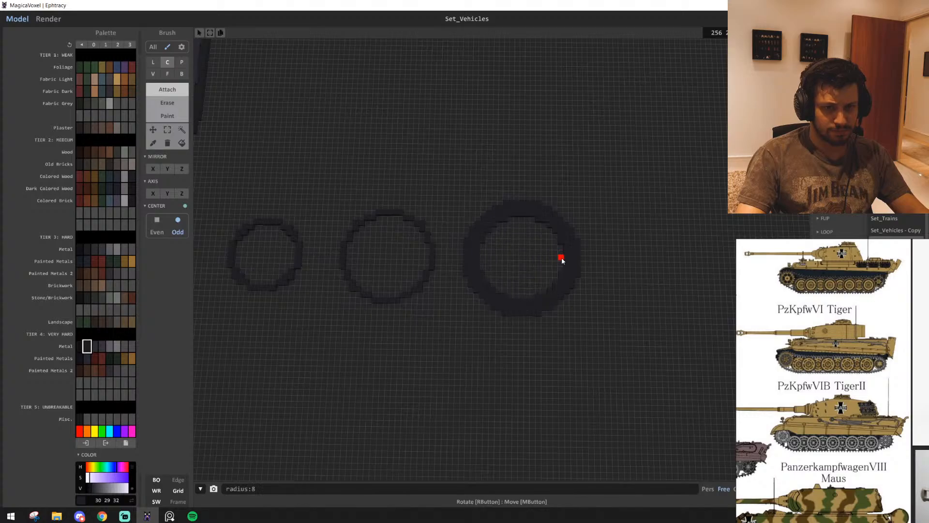
scroll(562, 263, down, 3)
mouse_move(556, 266)
right_down()
mouse_move(539, 274)
mouse_move(547, 280)
right_up()
scroll(547, 280, down, 3)
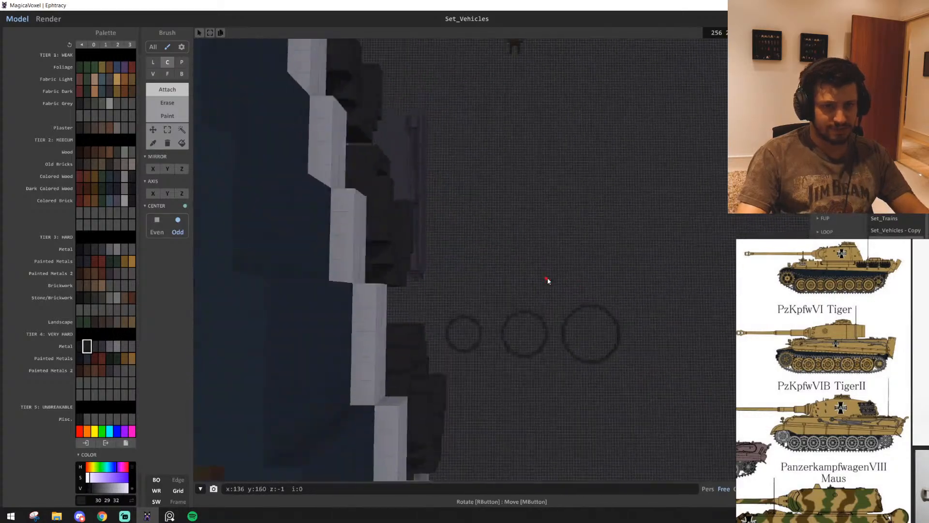
Region-select the three rings and move them alongside the hull, undoing the last shifts
scroll(548, 281, up, 1)
scroll(548, 281, up, 3)
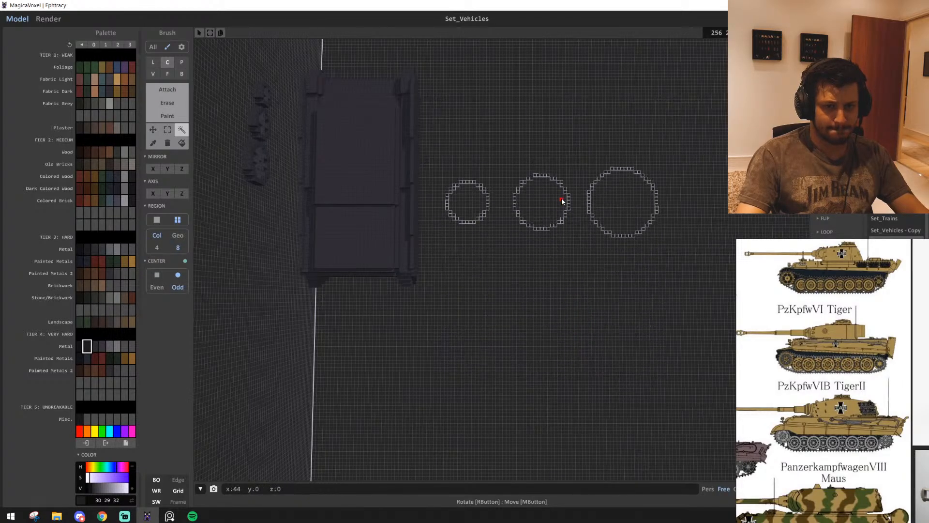
right_drag(507, 280, 559, 299)
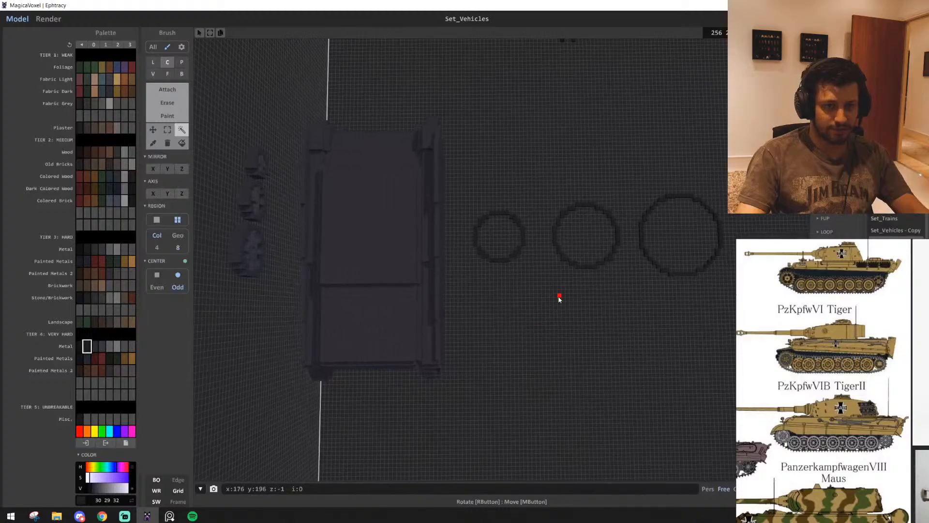
key(ctrl+z)
key(ctrl+z)
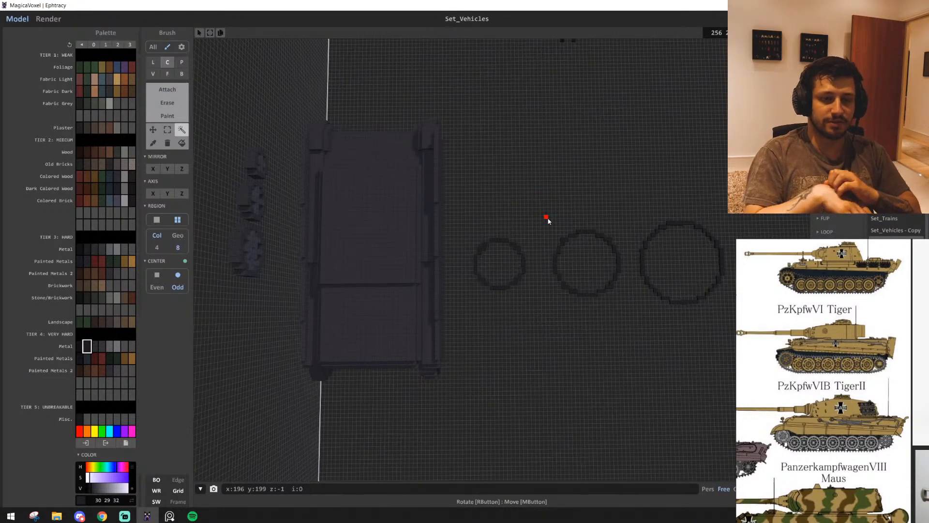
key(a)
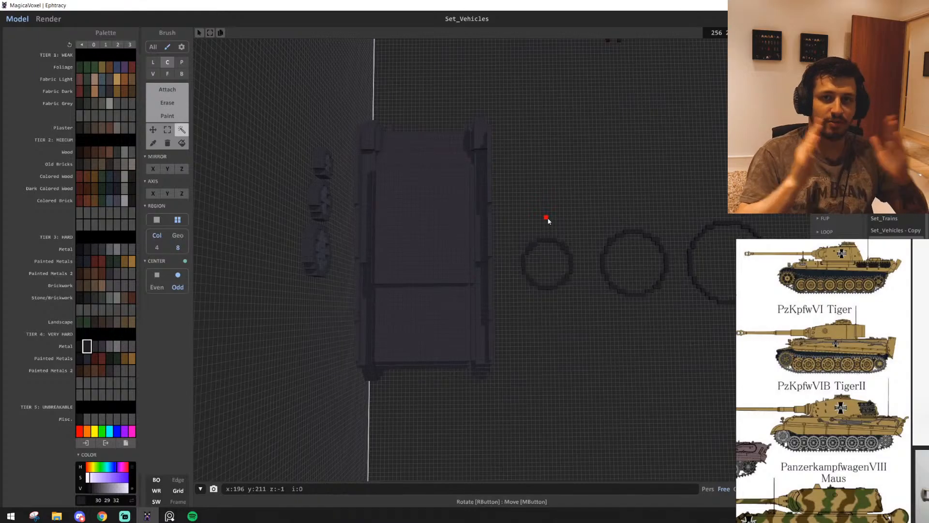
key(d)
key(d)
scroll(568, 373, up, 2)
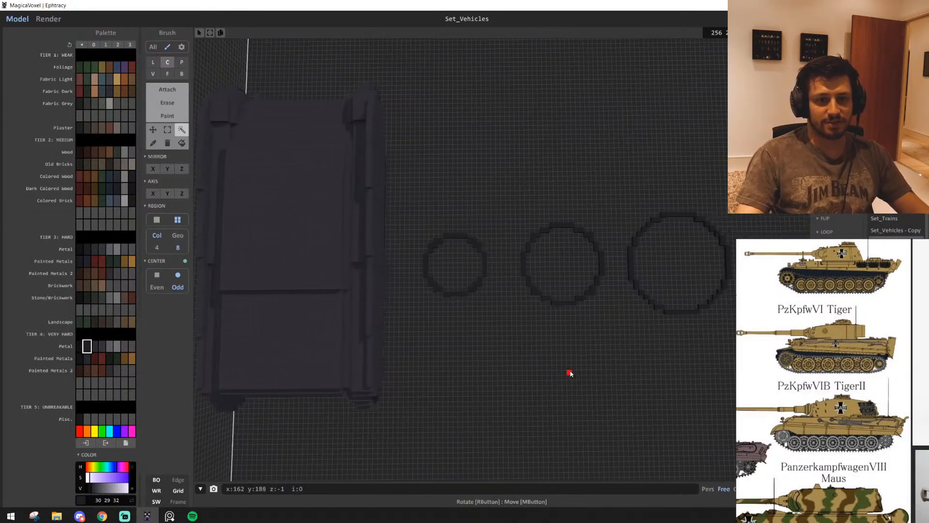
scroll(570, 375, down, 1)
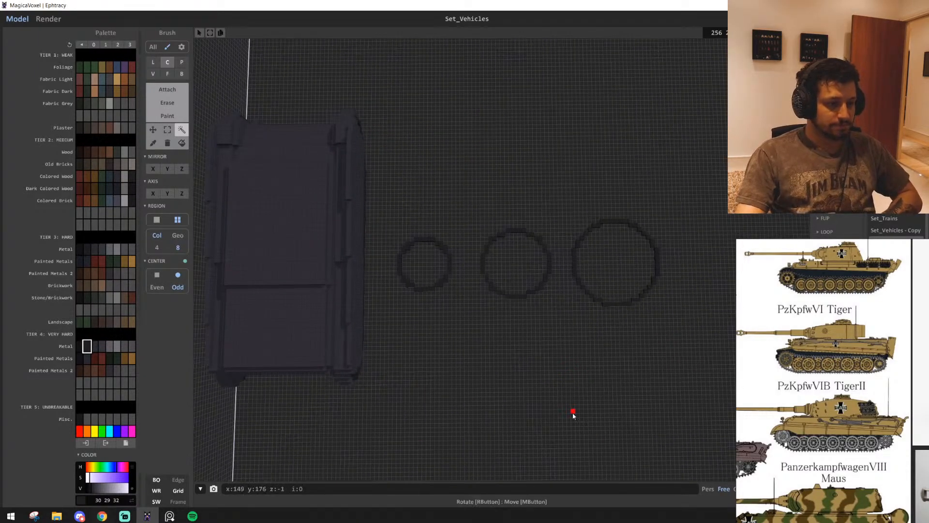
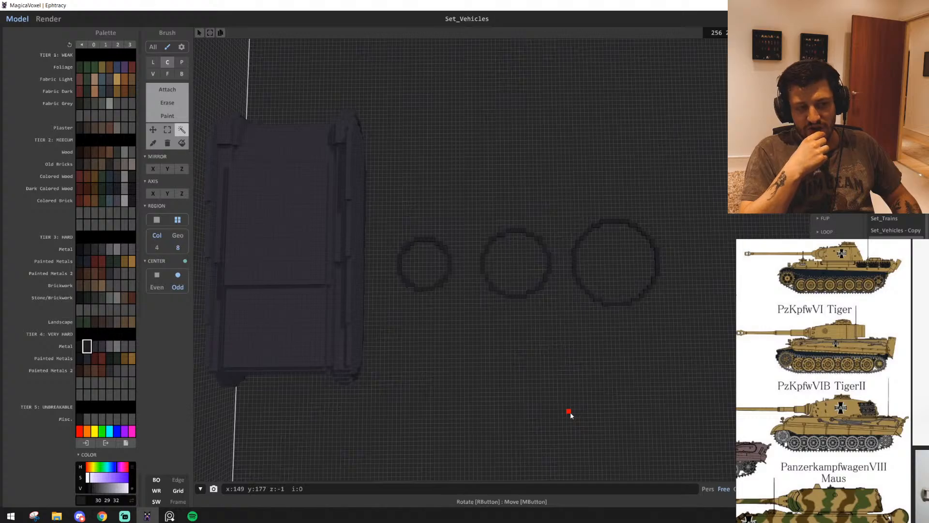
Try placing a copy of the largest ring outline on the tank hull's upper deck
right_drag(505, 372, 596, 375)
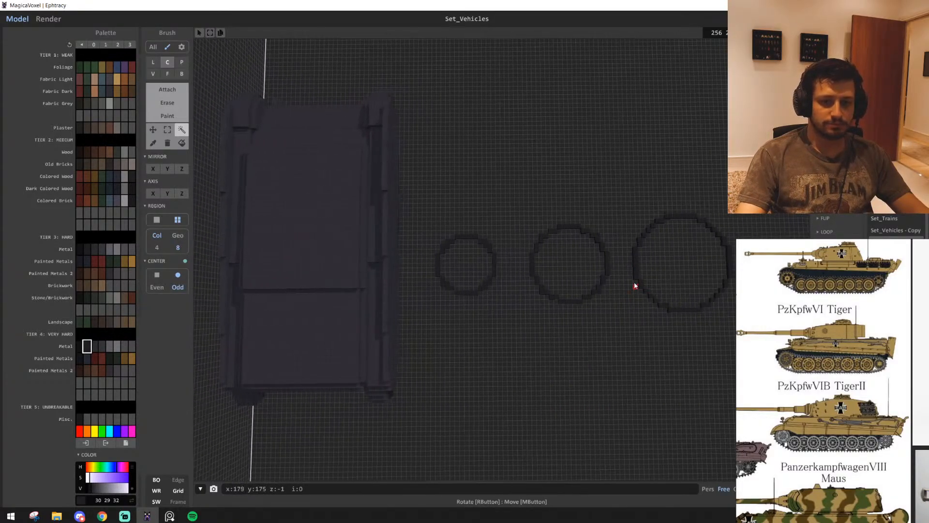
click(634, 286)
scroll(618, 332, up, 3)
right_drag(618, 332, 657, 274)
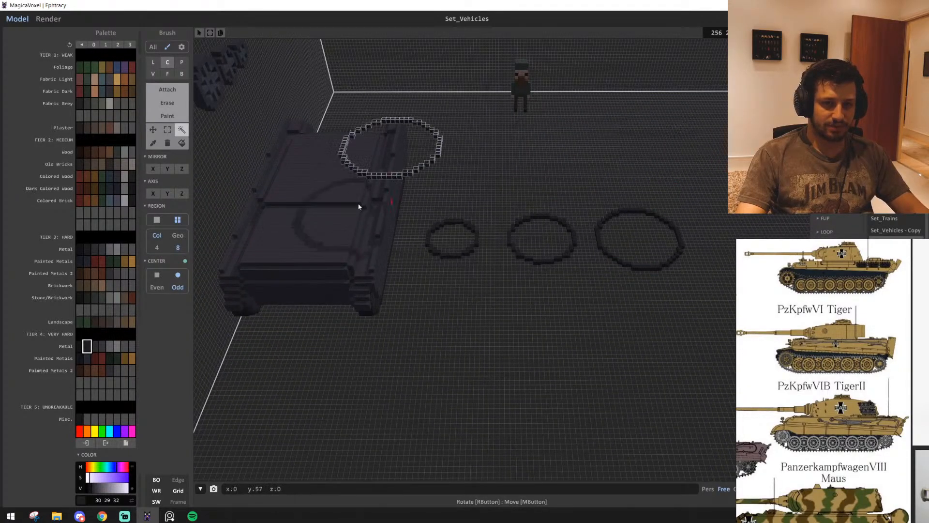
drag(359, 206, 326, 204)
right_drag(339, 208, 426, 239)
scroll(425, 238, up, 4)
middle_drag(320, 208, 423, 236)
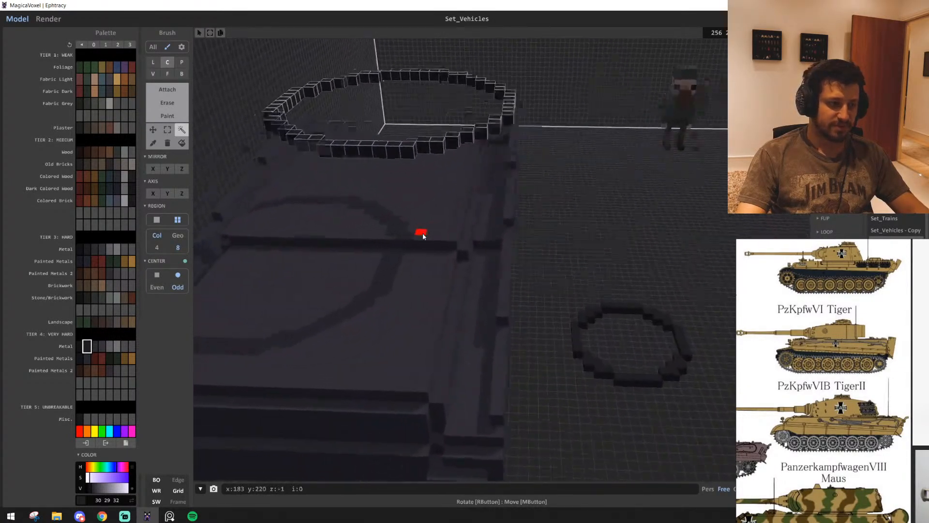
right_drag(422, 236, 434, 190)
drag(518, 207, 555, 385)
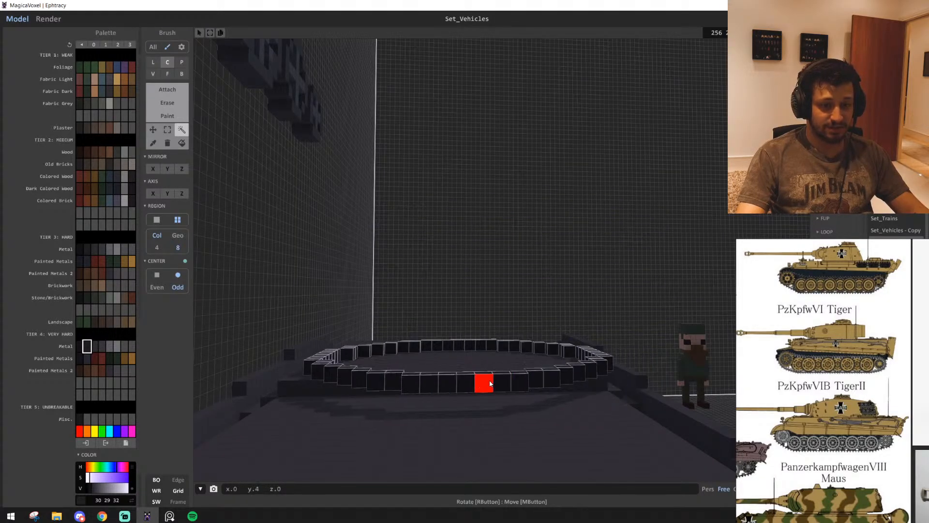
Undo the placement of the large ring on the hull
right_drag(489, 383, 367, 452)
scroll(402, 448, down, 4)
scroll(395, 446, up, 2)
scroll(368, 452, down, 5)
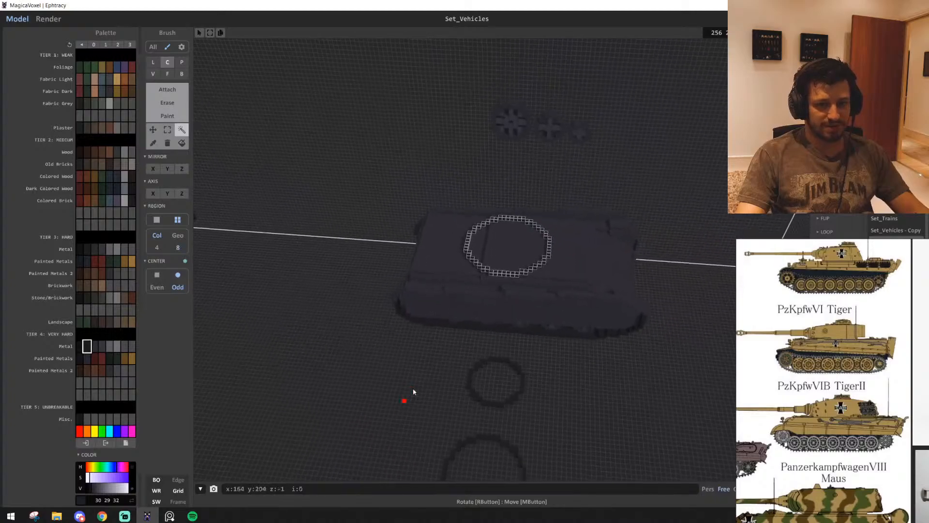
right_drag(530, 266, 563, 348)
key(ctrl+z)
key(ctrl+z)
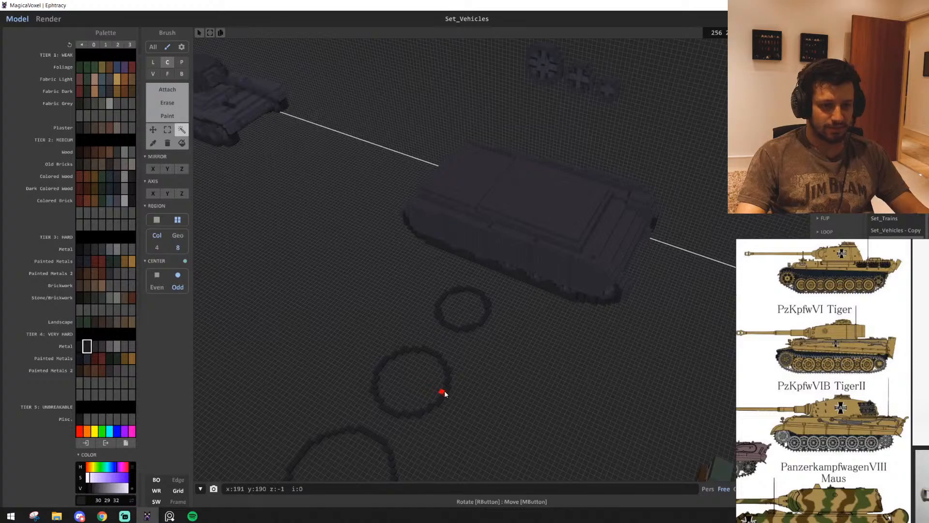
Copy the medium ring outline from the ground and centre the copy above the hull's upper deck
key(ctrl+y)
right_drag(445, 393, 417, 353)
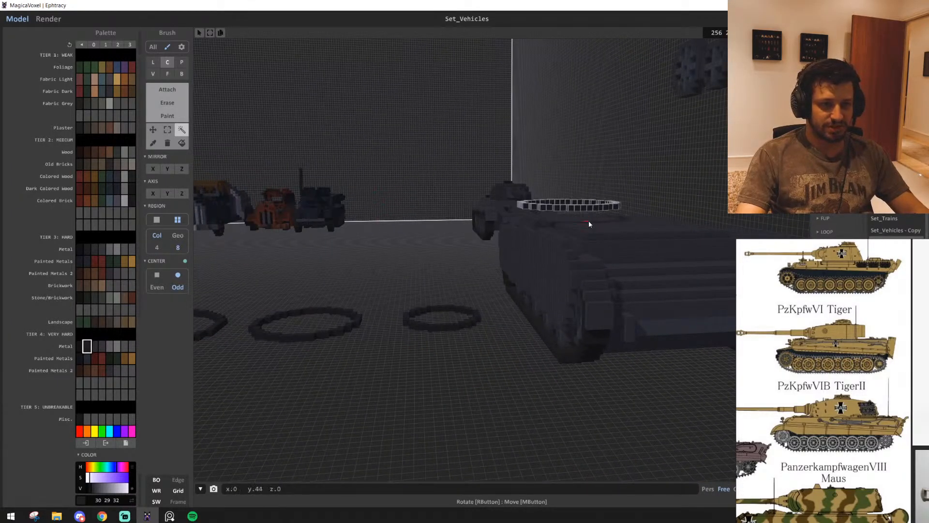
right_drag(647, 232, 701, 271)
right_drag(497, 345, 636, 387)
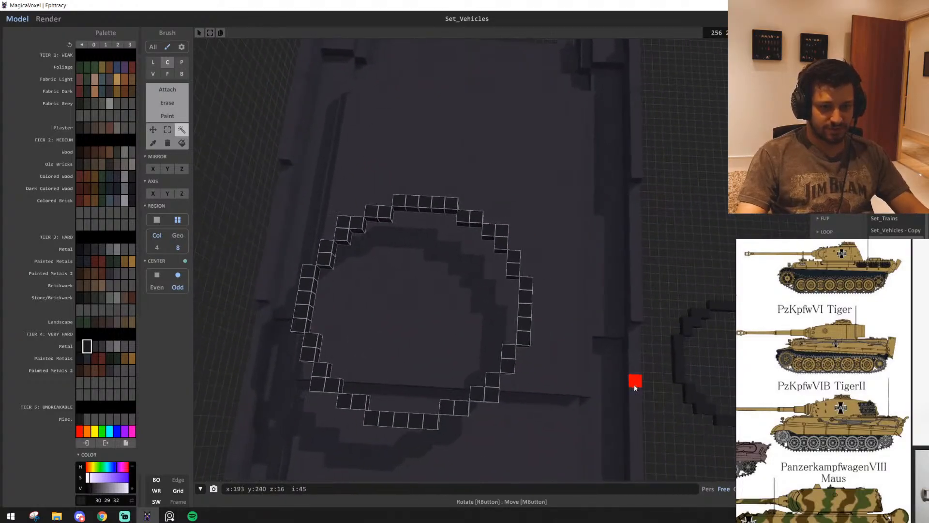
right_drag(528, 321, 343, 178)
drag(449, 248, 442, 248)
drag(432, 406, 487, 336)
right_drag(487, 335, 379, 263)
Lower the ring until it sits flush in the deck as the outline of the turret opening
scroll(379, 264, up, 1)
scroll(839, 262, up, 4)
middle_drag(844, 265, 848, 304)
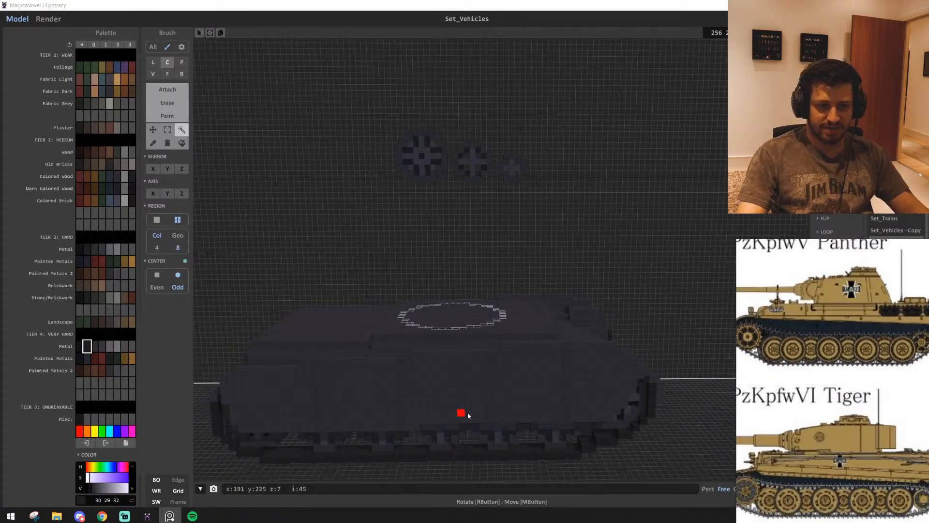
right_drag(468, 415, 473, 441)
scroll(473, 415, down, 2)
scroll(476, 413, up, 2)
scroll(474, 429, up, 2)
click(460, 180)
scroll(500, 397, up, 2)
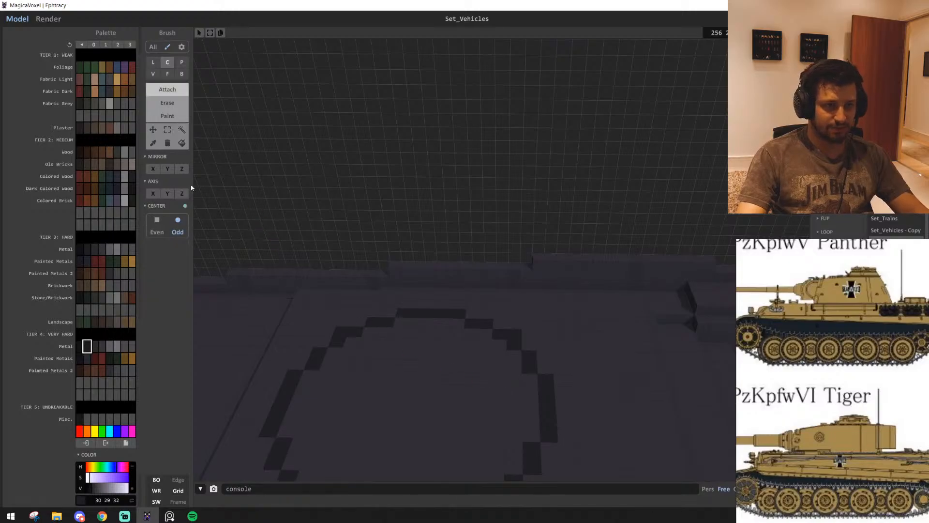
Auto-select the deck voxels inside the embedded ring and delete them to cut the turret opening
click(181, 130)
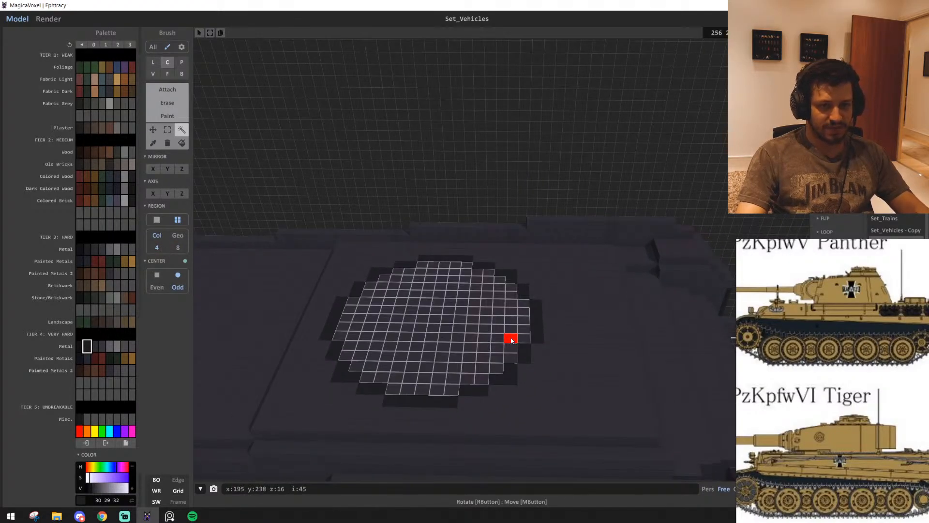
key(Delete)
right_drag(509, 345, 185, 289)
scroll(432, 352, up, 4)
scroll(394, 350, up, 3)
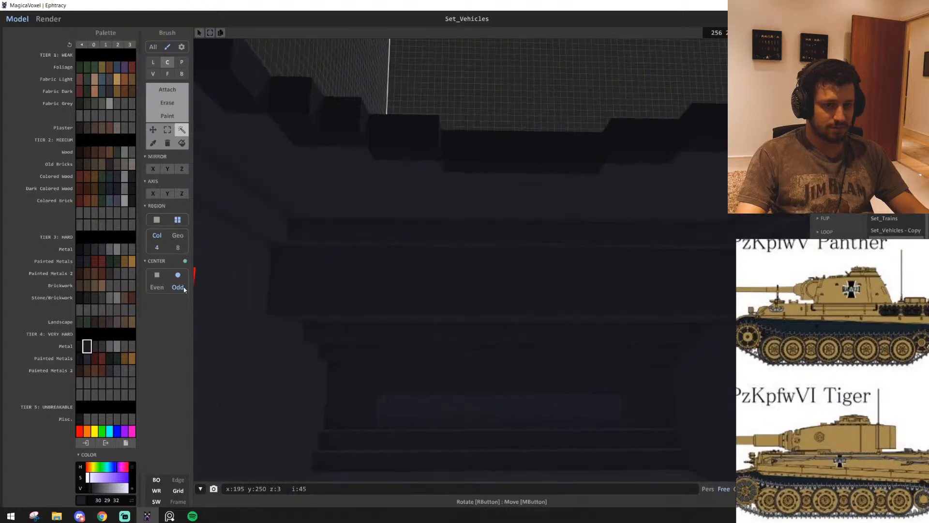
right_drag(540, 308, 653, 362)
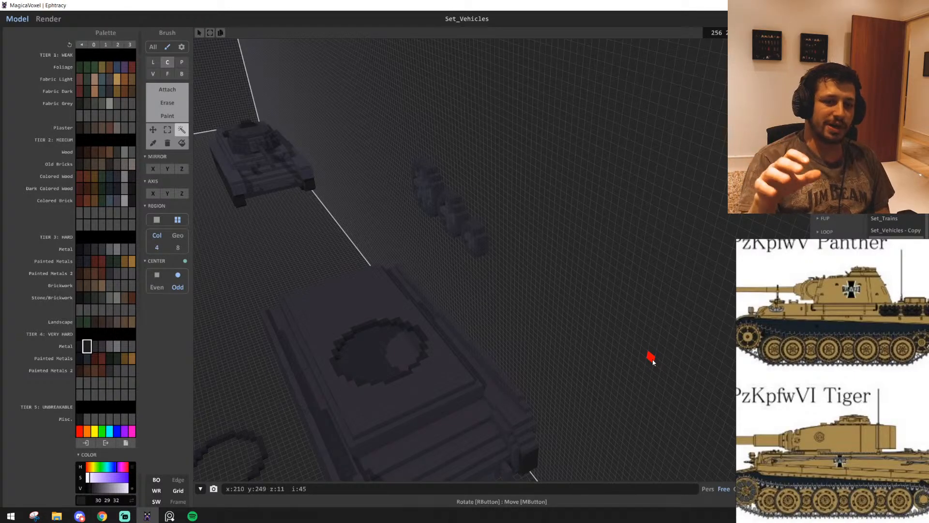
right_drag(594, 304, 508, 333)
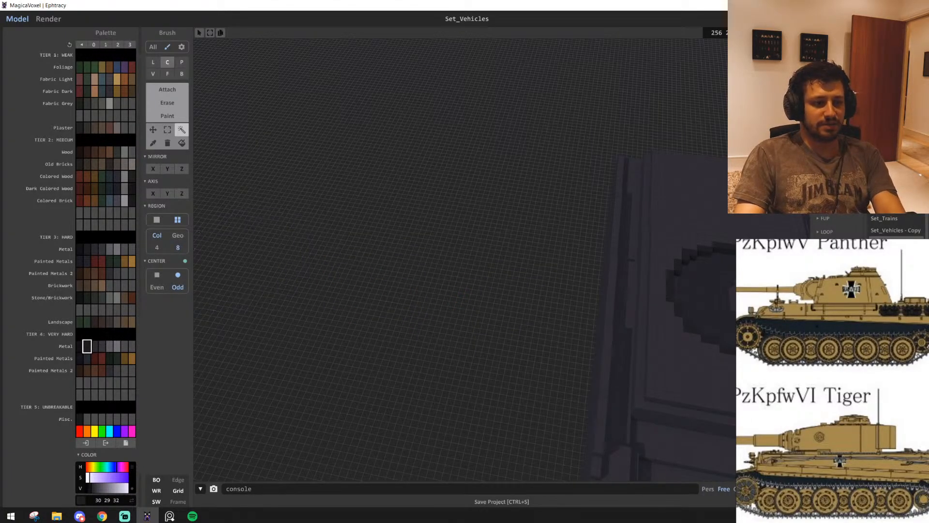
Examine the reference photo of the grey tank, focusing on its front hull and turret
right_drag(533, 324, 420, 341)
scroll(572, 342, down, 6)
scroll(572, 343, up, 4)
scroll(486, 351, down, 3)
scroll(472, 348, up, 3)
scroll(839, 377, down, 5)
middle_drag(839, 377, 780, 364)
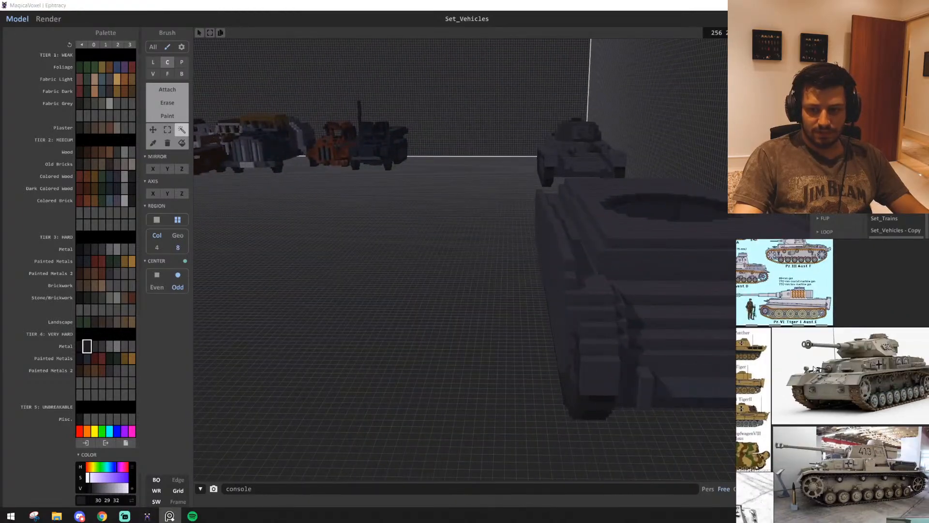
scroll(869, 382, up, 4)
scroll(869, 380, down, 4)
scroll(876, 402, up, 6)
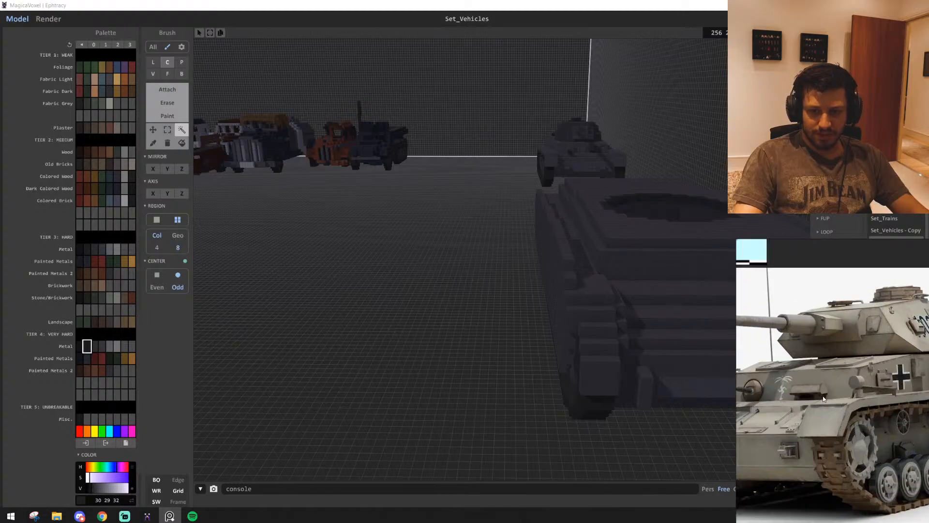
Inspect the turret opening, upper deck and stepped front plates of the voxel hull from several angles
mouse_move(450, 368)
right_down()
mouse_move(468, 367)
mouse_move(460, 365)
right_up()
key(d)
key(w)
key(s)
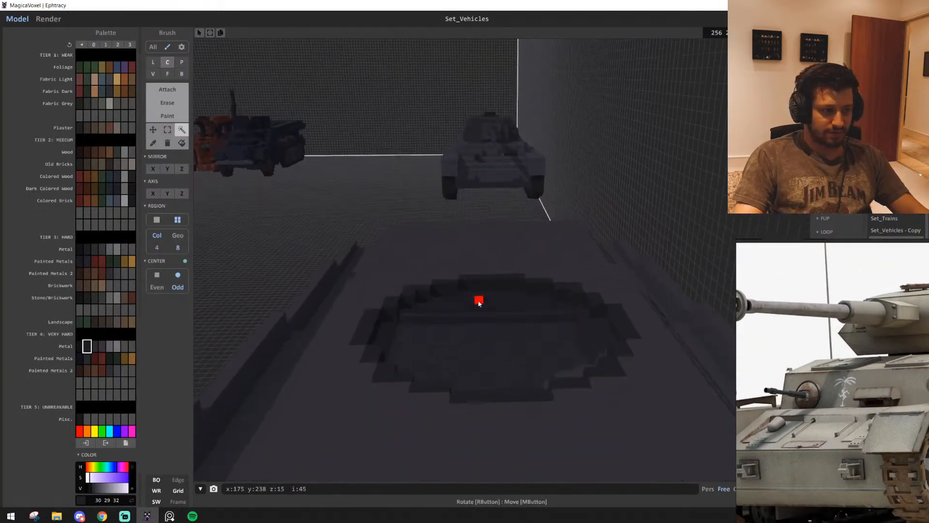
right_drag(479, 303, 479, 297)
key(q)
key(e)
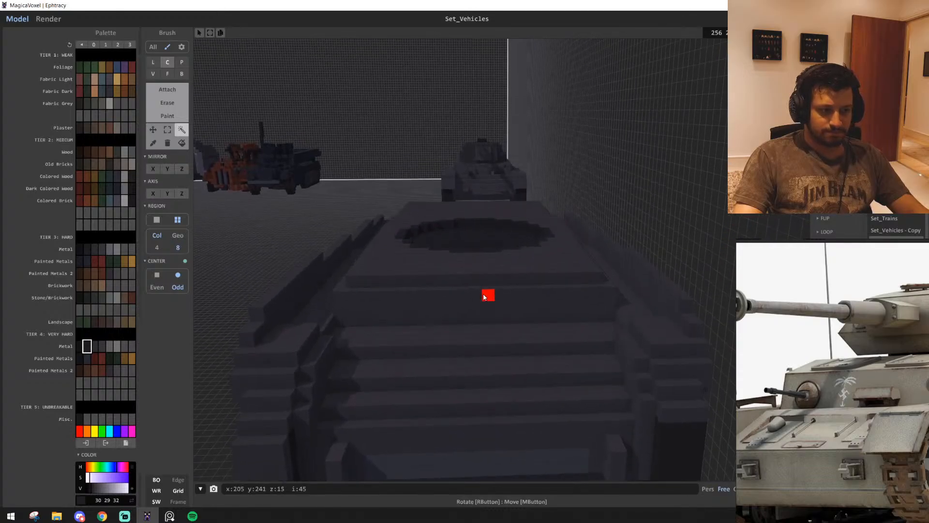
key(q)
key(s)
key(e)
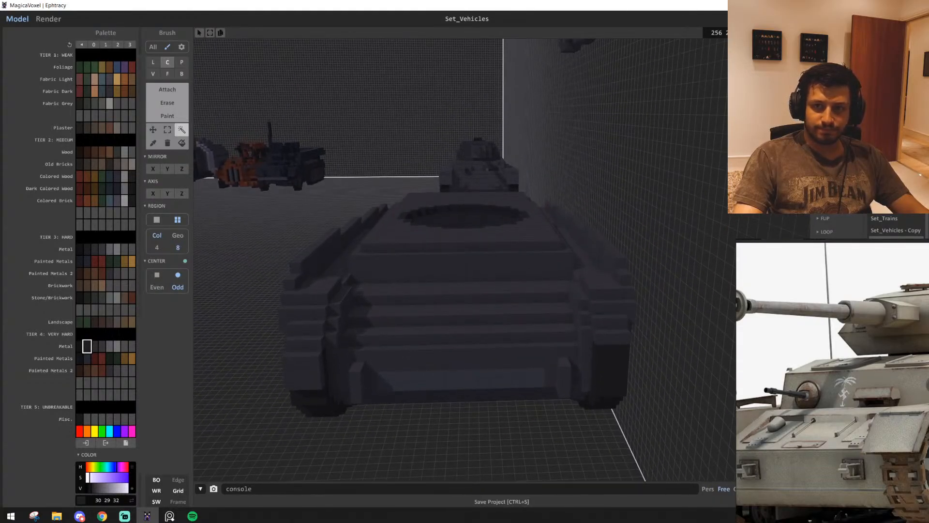
key(w)
key(w)
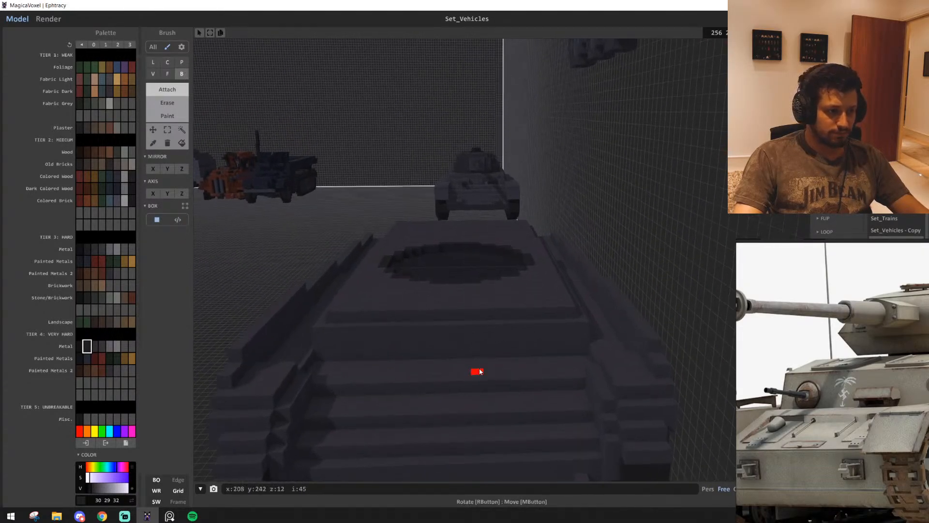
key(q)
key(w)
key(e)
right_drag(519, 352, 577, 334)
key(w)
key(q)
key(q)
key(s)
key(e)
key(q)
key(e)
key(s)
key(s)
key(d)
key(d)
key(w)
key(s)
key(e)
key(w)
key(s)
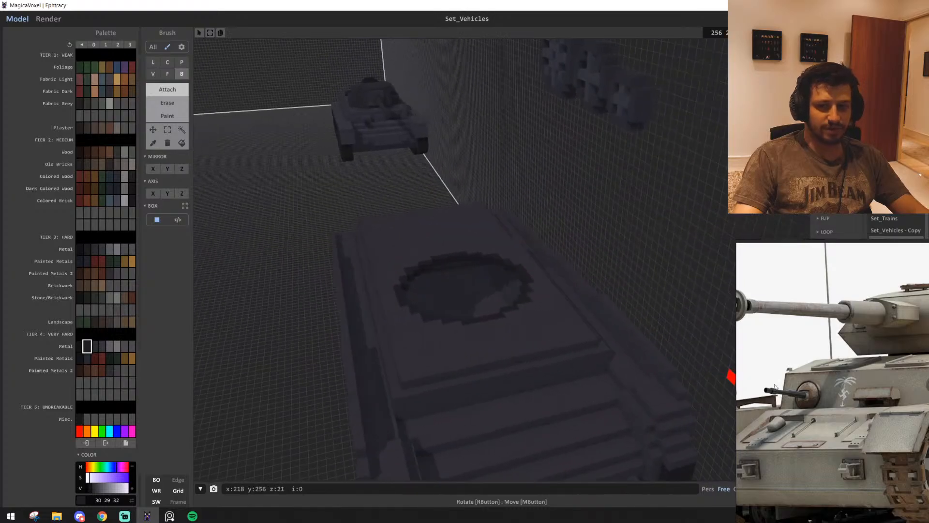
Browse the reference board from the colour tank photos to the black-and-white wartime photos
scroll(857, 400, down, 4)
middle_drag(857, 399, 731, 386)
middle_drag(811, 347, 869, 371)
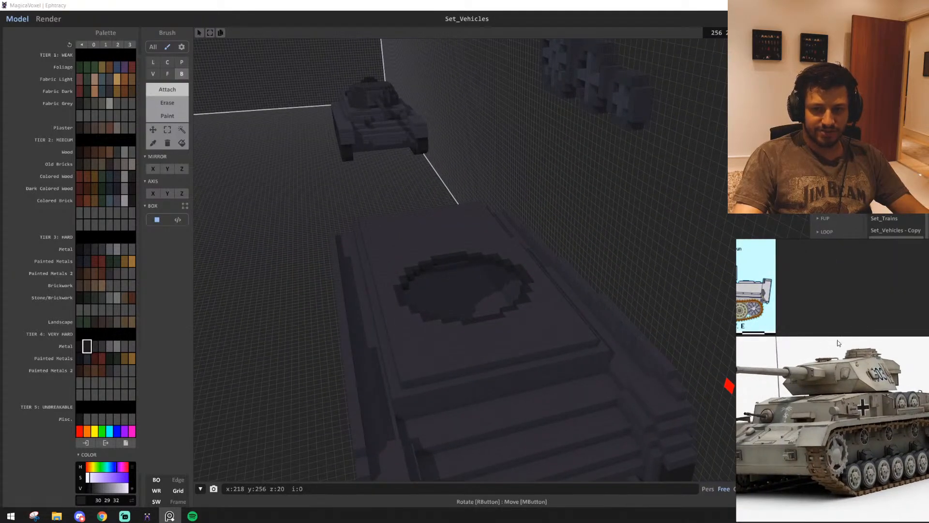
scroll(842, 419, down, 3)
middle_drag(842, 419, 882, 398)
middle_drag(901, 360, 922, 309)
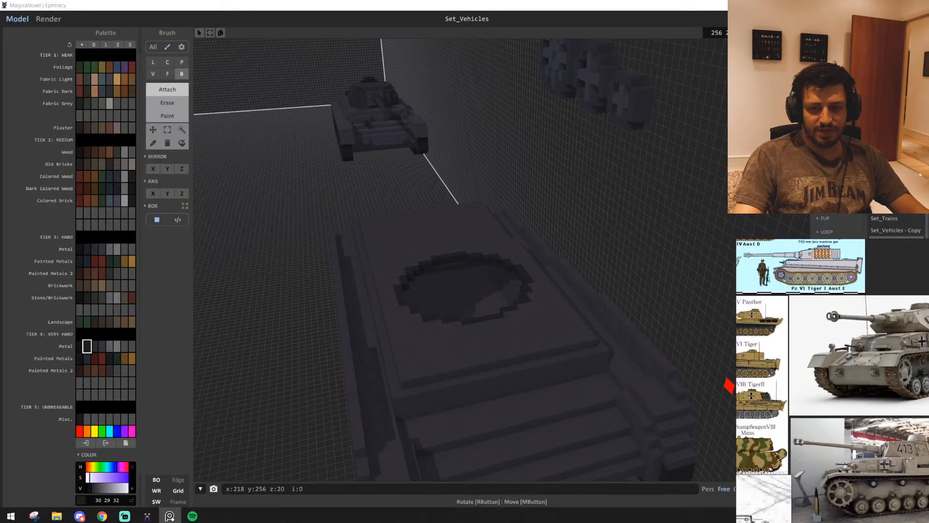
scroll(876, 413, up, 3)
middle_drag(876, 414, 783, 384)
scroll(892, 433, down, 3)
middle_drag(870, 392, 758, 395)
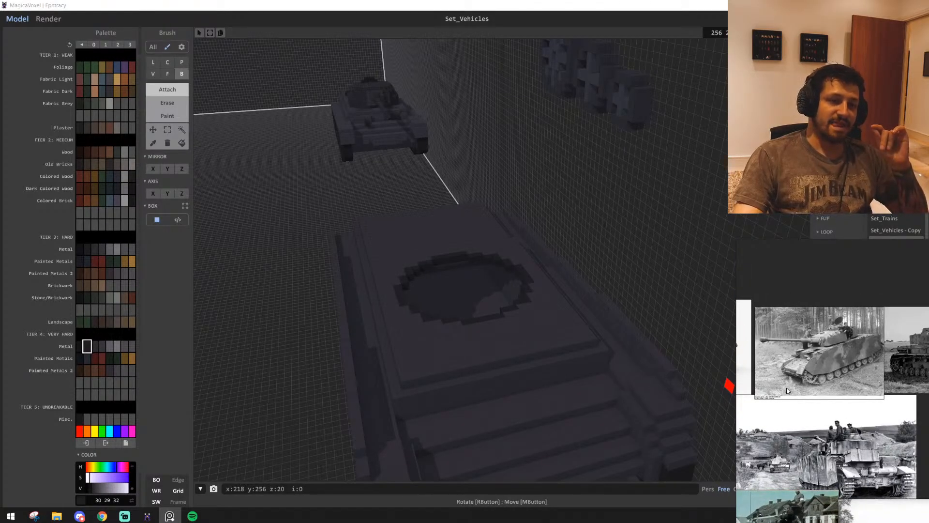
middle_drag(845, 420, 822, 415)
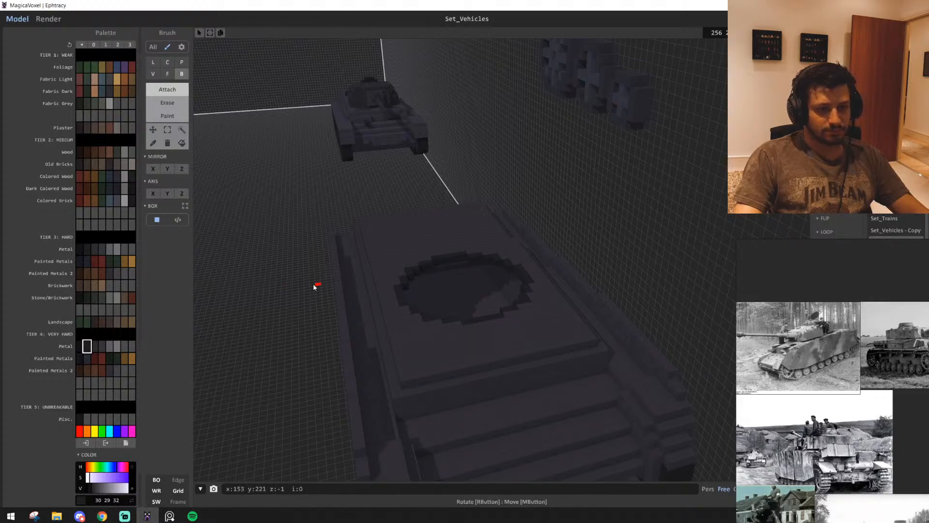
Compare the voxel hull with the black-and-white photo of the tank fitted with side skirts
right_drag(314, 288, 667, 479)
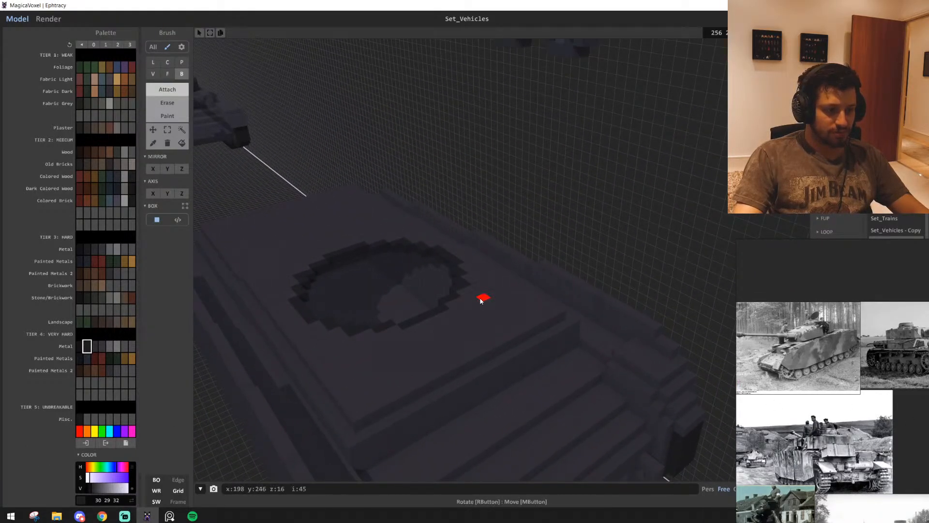
scroll(489, 298, down, 6)
scroll(843, 393, up, 2)
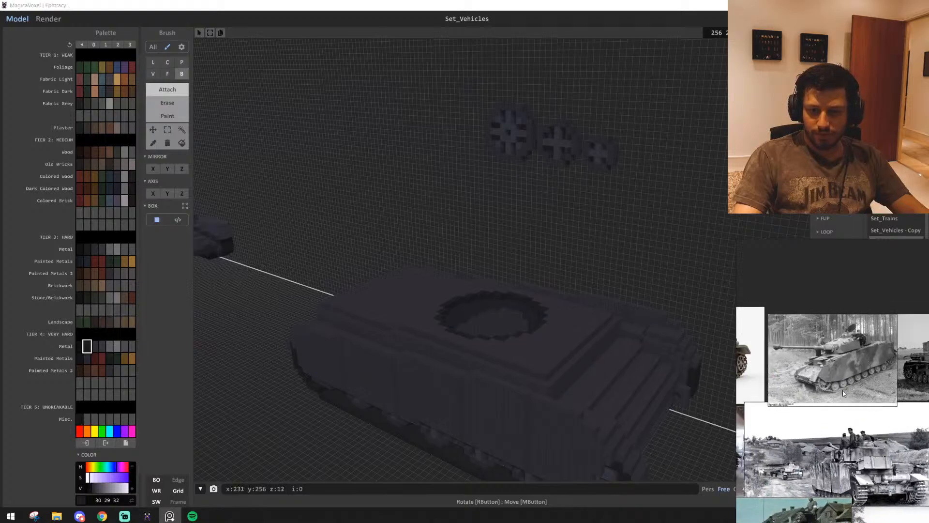
scroll(832, 380, up, 5)
mouse_move(811, 369)
middle_down()
mouse_move(814, 385)
mouse_move(756, 369)
mouse_move(804, 381)
middle_up()
scroll(814, 384, down, 2)
right_drag(603, 359, 620, 399)
scroll(621, 399, up, 3)
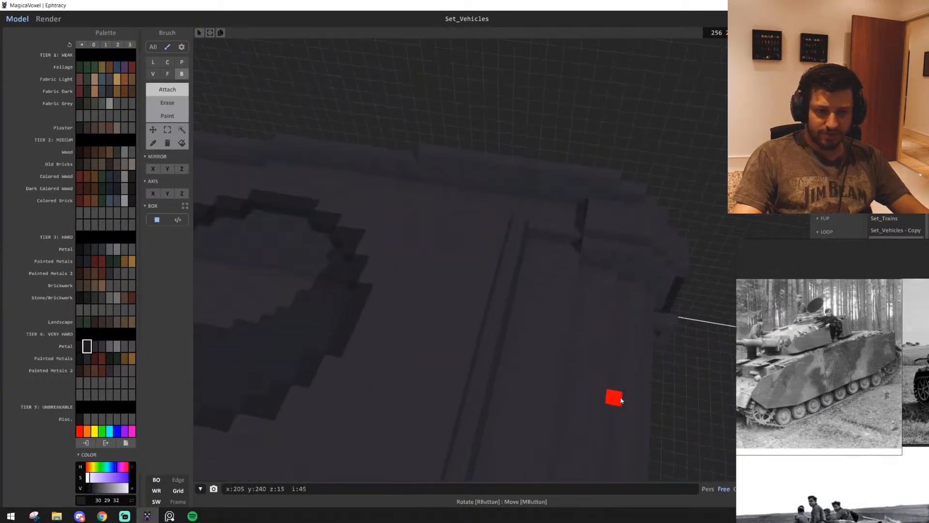
Marquee-select the strip along the upper deck's front edge and shift it forward
right_drag(490, 236, 420, 303)
key(d)
key(w)
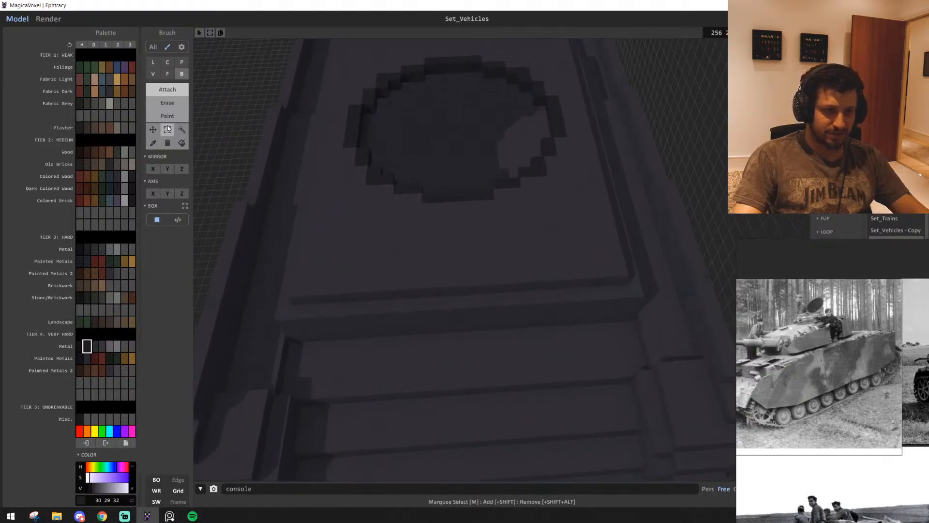
click(167, 129)
key(a)
drag(685, 320, 346, 272)
drag(517, 263, 571, 286)
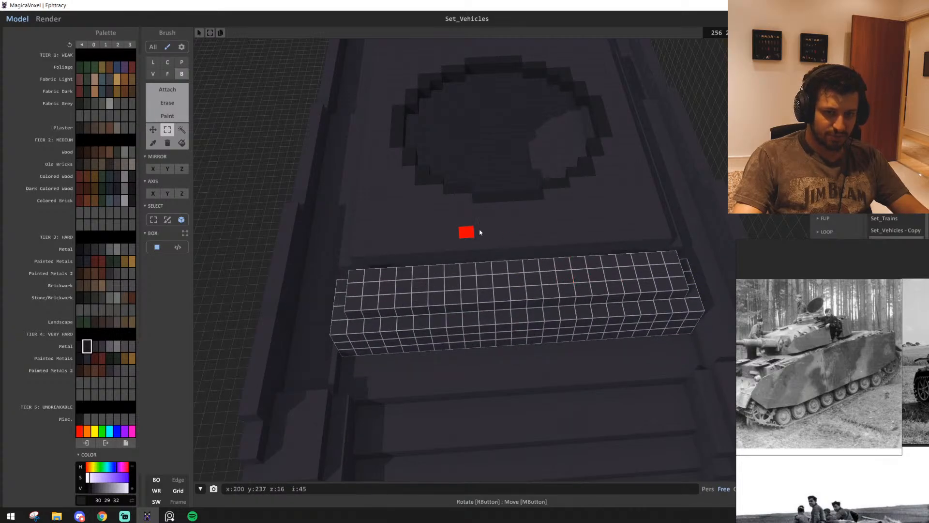
Fill the gap between the upper deck and the shifted front strip using the Face brush in Attach mode
click(727, 173)
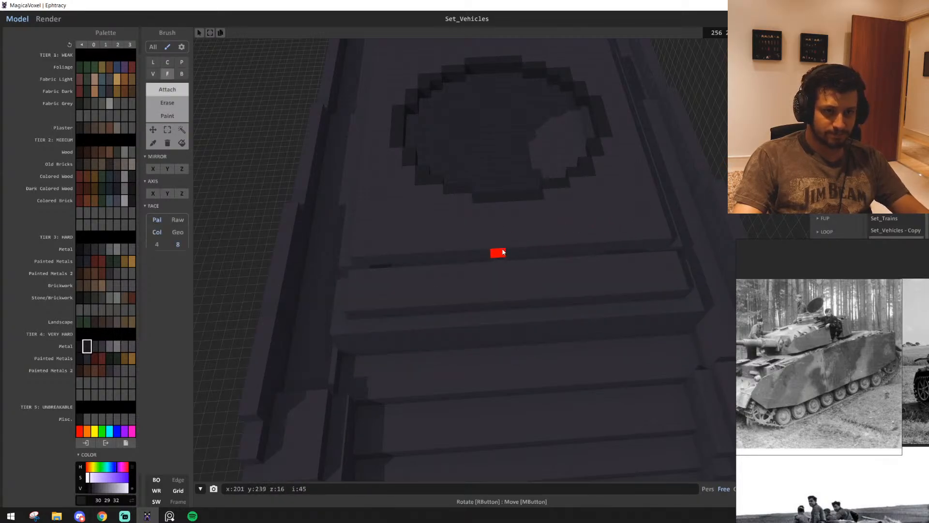
right_drag(495, 249, 580, 218)
scroll(581, 217, down, 4)
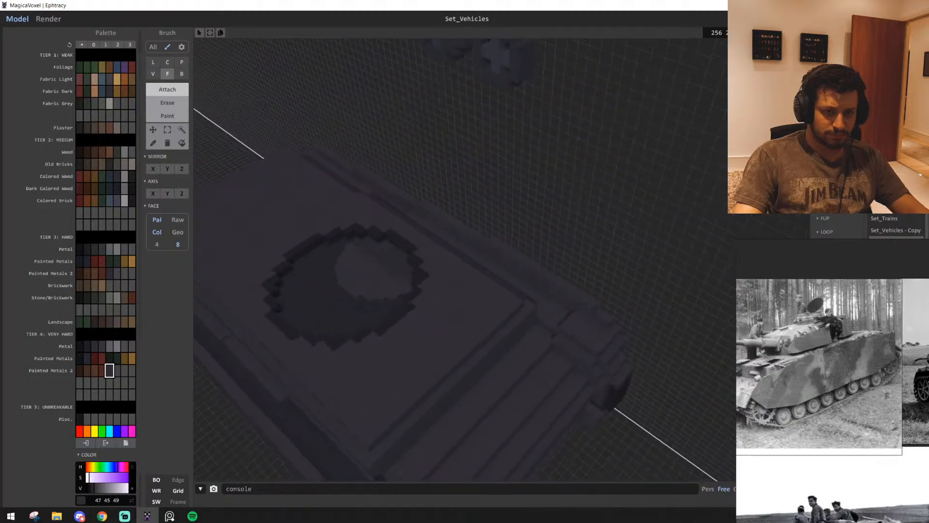
Paint a 3 by 5 voxel hatch patch on one side of the front deck with the Box brush in colour 66 64 69
scroll(454, 352, up, 6)
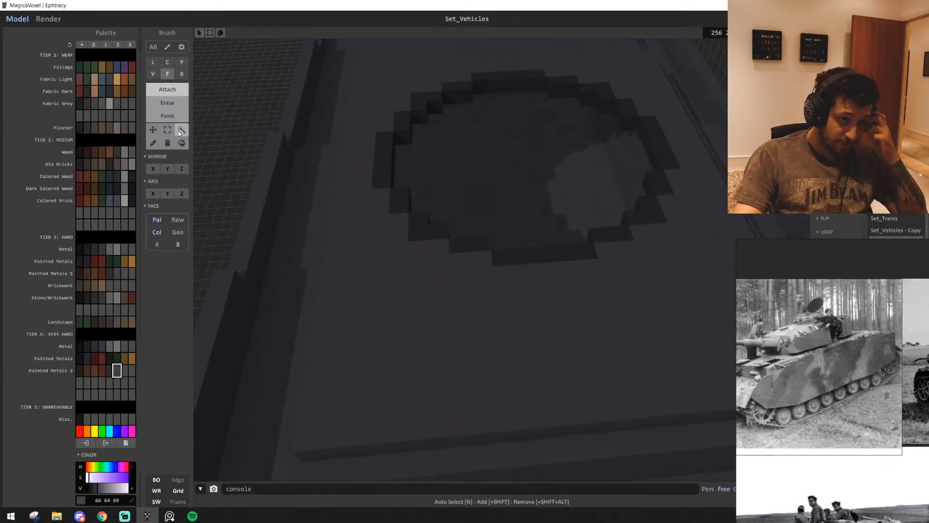
scroll(387, 252, down, 5)
scroll(385, 287, up, 8)
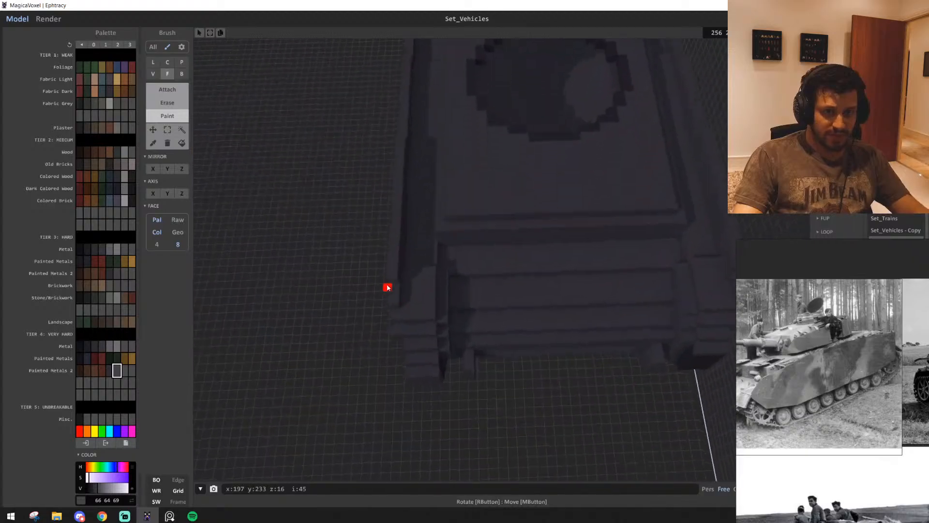
scroll(387, 289, down, 3)
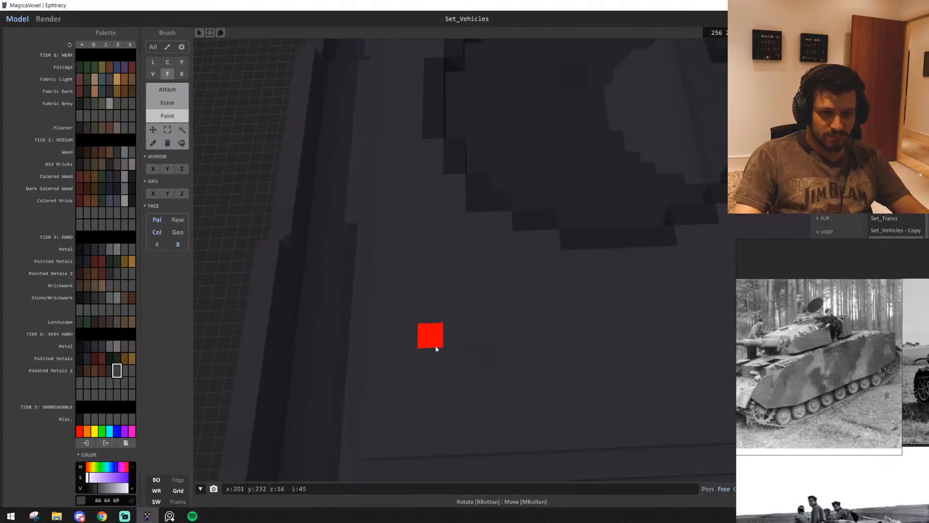
scroll(502, 388, up, 4)
click(502, 388)
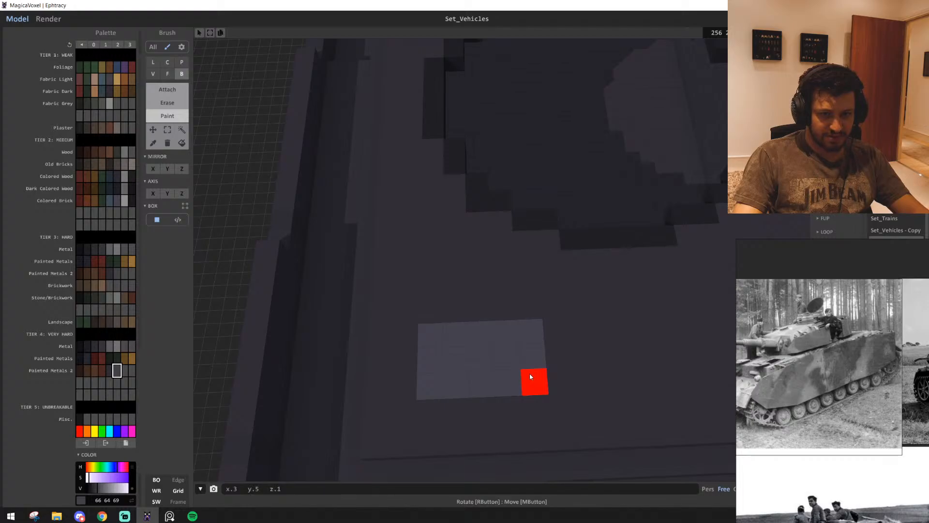
Paint a matching hatch patch on the deck's other side and trim its outer edge with the hull colour 47 45 49
scroll(524, 374, down, 3)
scroll(532, 339, up, 4)
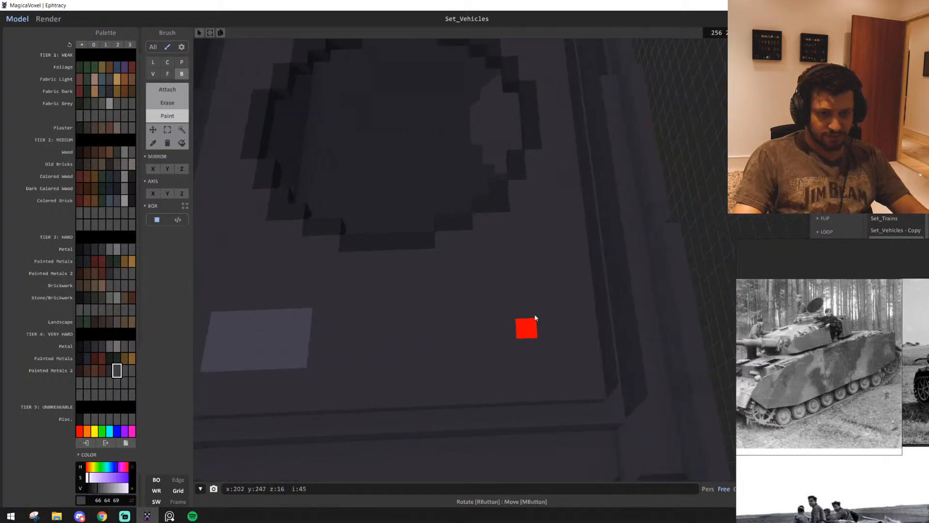
scroll(472, 353, down, 3)
right_drag(474, 351, 564, 353)
scroll(857, 403, down, 2)
middle_drag(857, 402, 875, 417)
scroll(564, 384, up, 3)
right_drag(565, 384, 465, 396)
scroll(465, 396, down, 3)
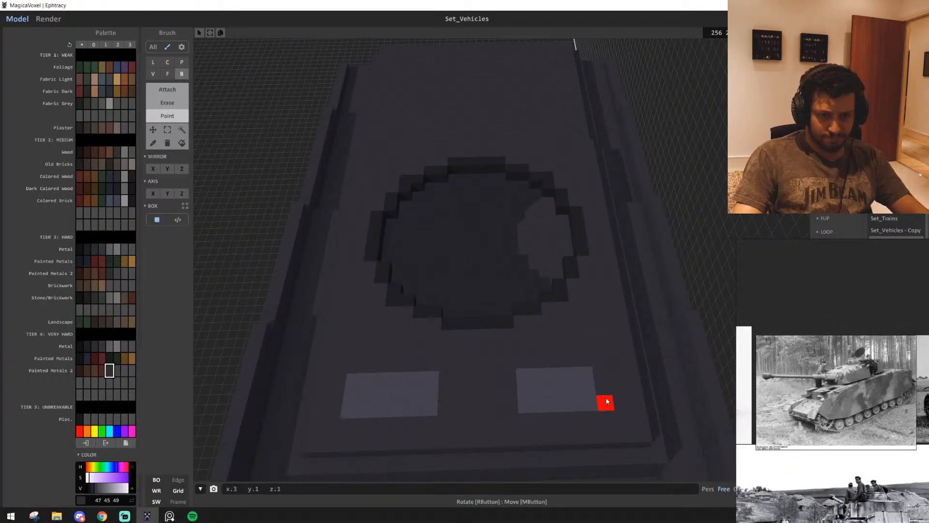
Build a small raised visor with side knobs on one half of the front plate, following the close-up black-and-white photo, with the Box brush in Attach mode
right_drag(350, 418, 843, 392)
scroll(844, 392, up, 6)
scroll(812, 454, down, 3)
middle_drag(812, 454, 826, 441)
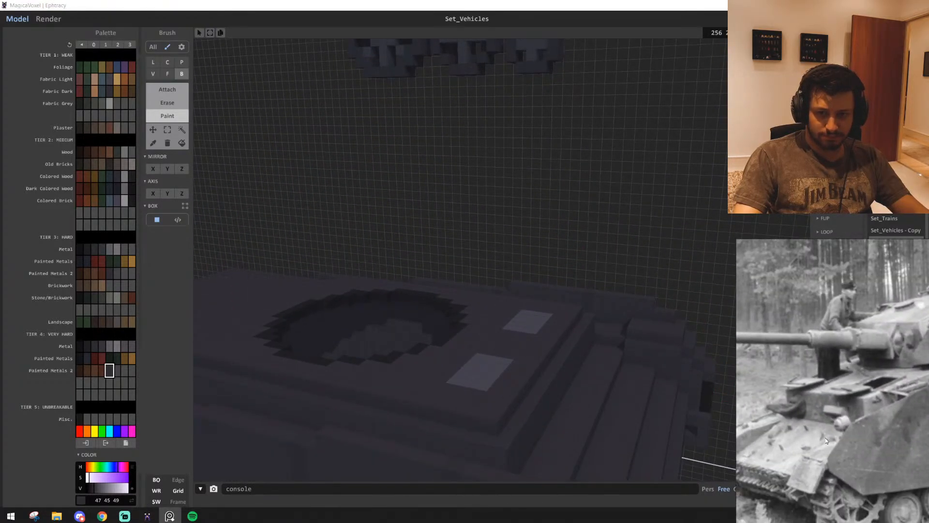
right_drag(547, 391, 464, 384)
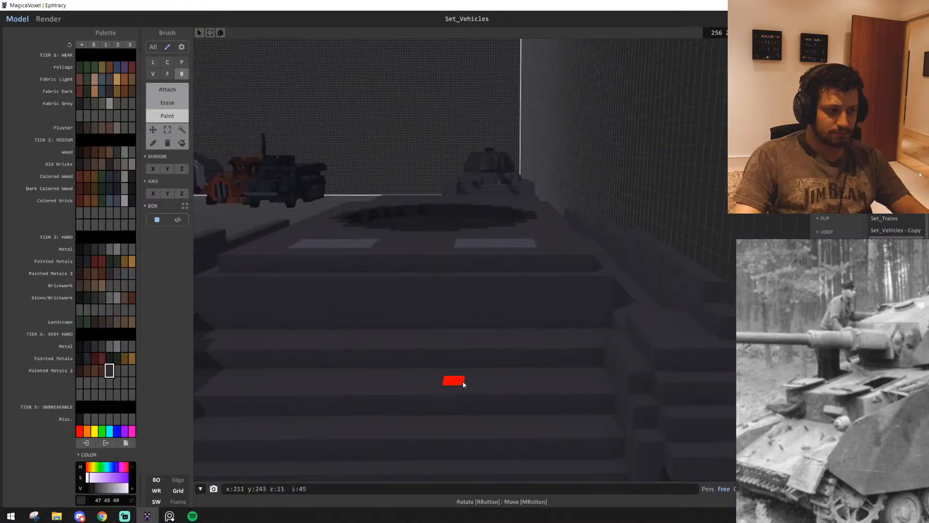
mouse_move(475, 335)
right_down()
mouse_move(485, 340)
mouse_move(481, 323)
right_up()
drag(435, 297, 492, 289)
right_drag(526, 337, 521, 336)
scroll(522, 336, up, 5)
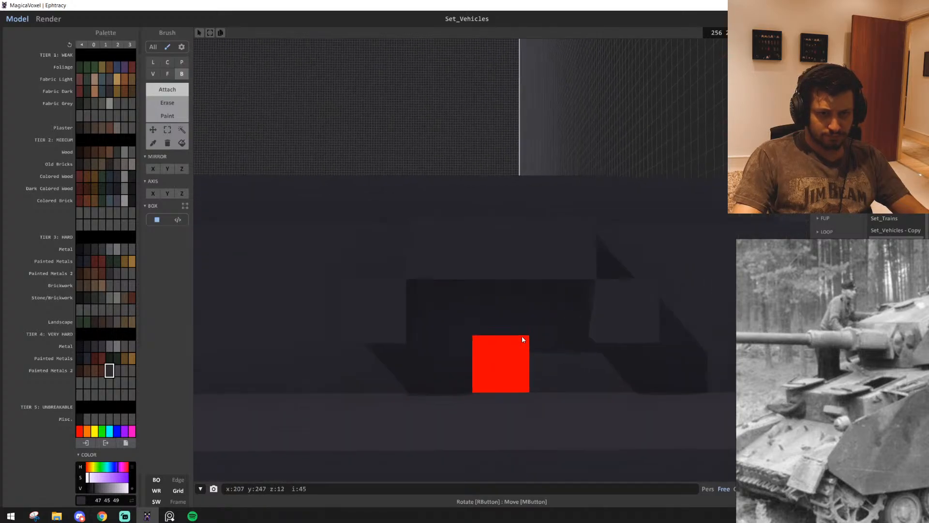
drag(583, 334, 446, 325)
scroll(558, 389, down, 5)
scroll(561, 392, down, 4)
right_drag(561, 393, 606, 380)
scroll(582, 409, down, 3)
scroll(583, 414, up, 4)
scroll(577, 411, up, 4)
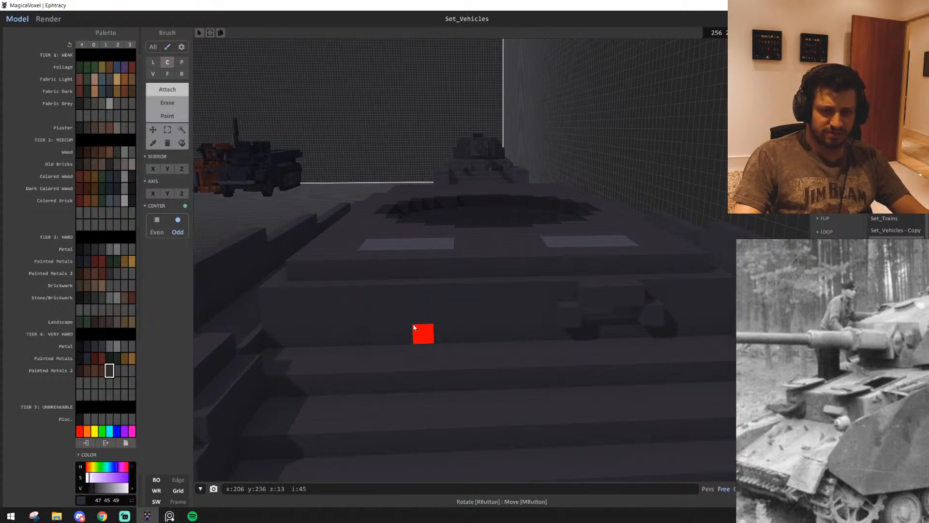
Attach a raised rectangular block with two square holes on the other half of the front plate, using the finished tank as a guide
key(b)
scroll(430, 313, up, 7)
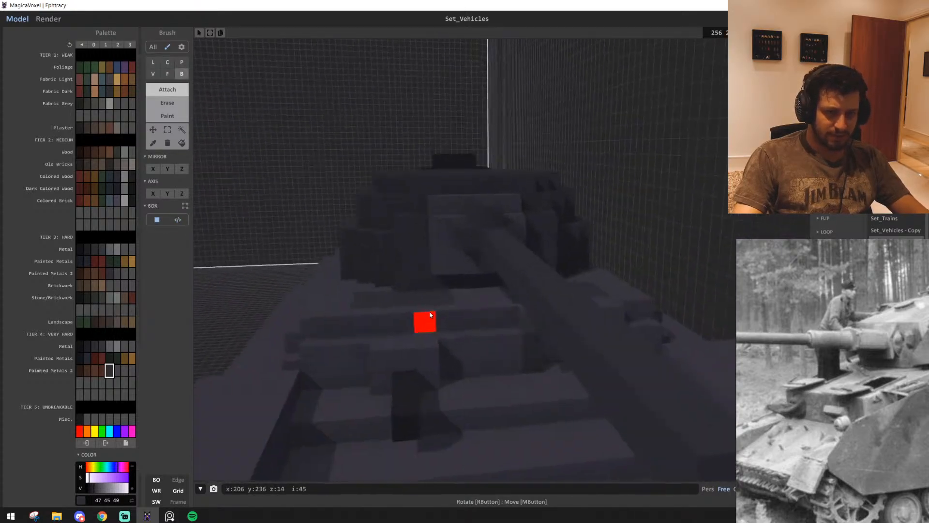
right_drag(430, 314, 414, 321)
scroll(451, 349, down, 10)
scroll(451, 346, up, 8)
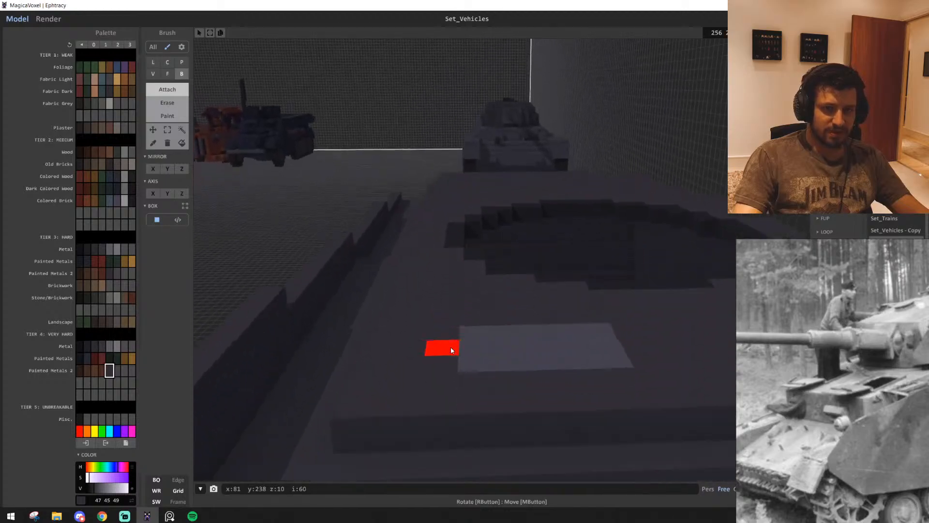
middle_drag(448, 324, 445, 314)
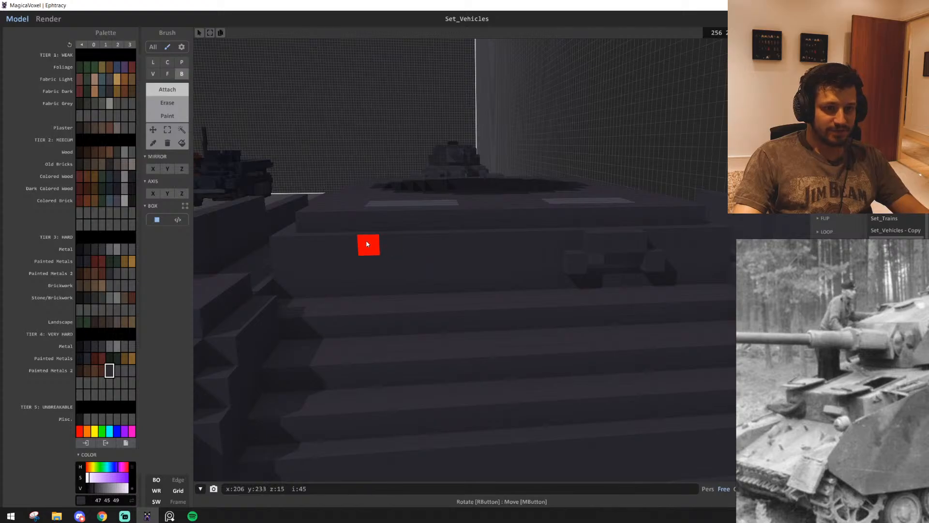
mouse_move(367, 243)
mouse_down()
mouse_move(476, 285)
mouse_move(448, 286)
mouse_up()
right_drag(453, 292, 454, 296)
scroll(454, 297, down, 4)
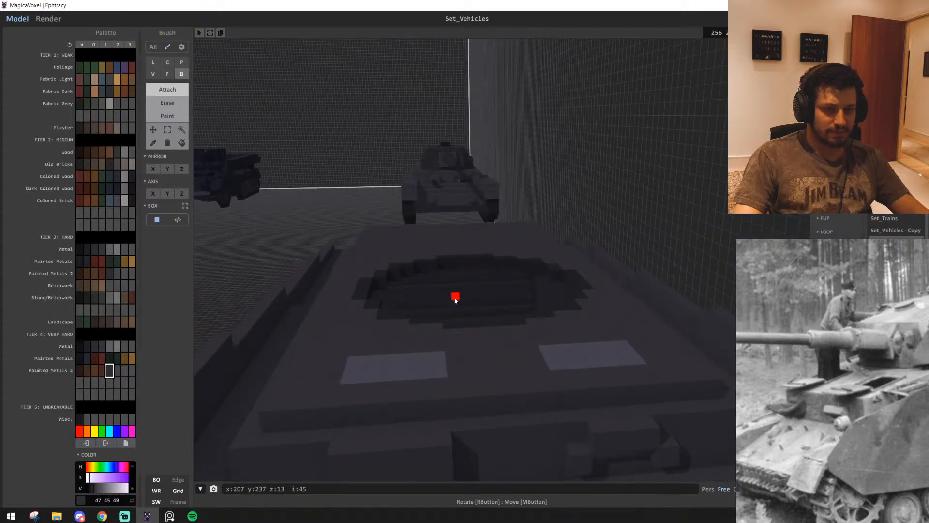
scroll(455, 300, up, 4)
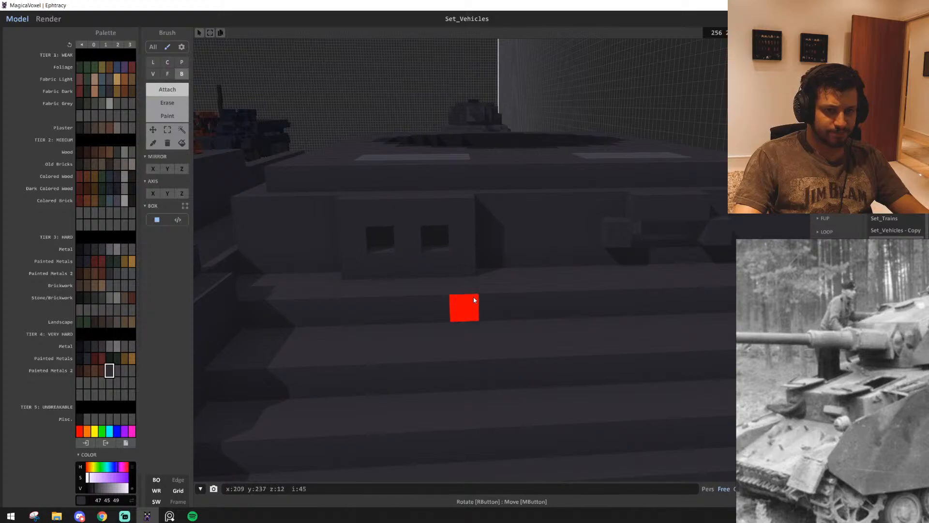
Extend two dark barrels out of the front block's holes in metal colour 30 29 32 with the Box brush in Attach mode
scroll(469, 295, up, 4)
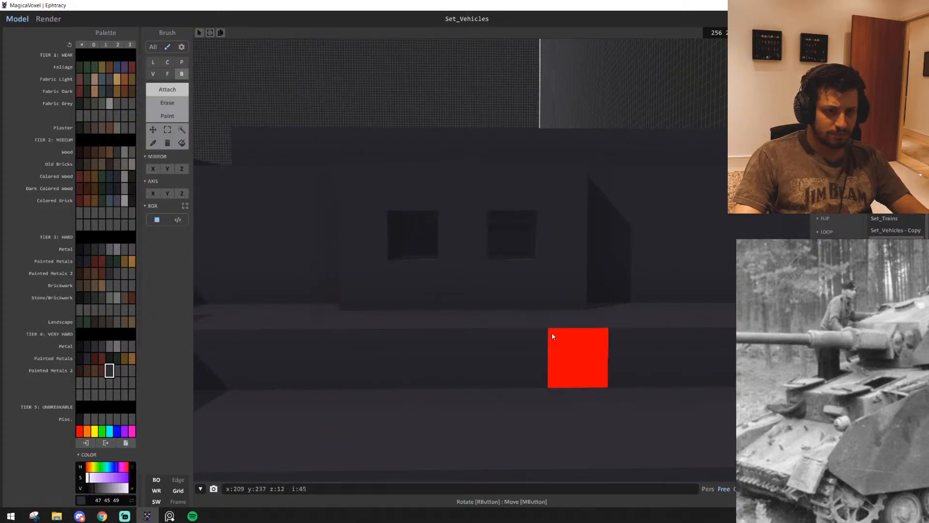
scroll(550, 327, down, 4)
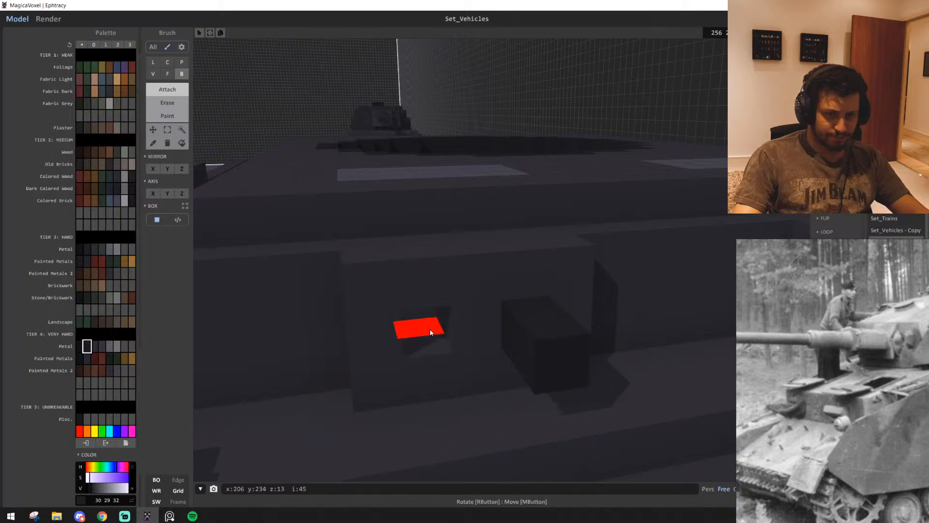
click(437, 340)
click(440, 348)
right_drag(506, 379, 541, 386)
scroll(557, 386, down, 3)
scroll(507, 387, up, 2)
right_drag(403, 316, 415, 368)
scroll(491, 356, down, 5)
scroll(462, 389, down, 3)
scroll(805, 388, down, 5)
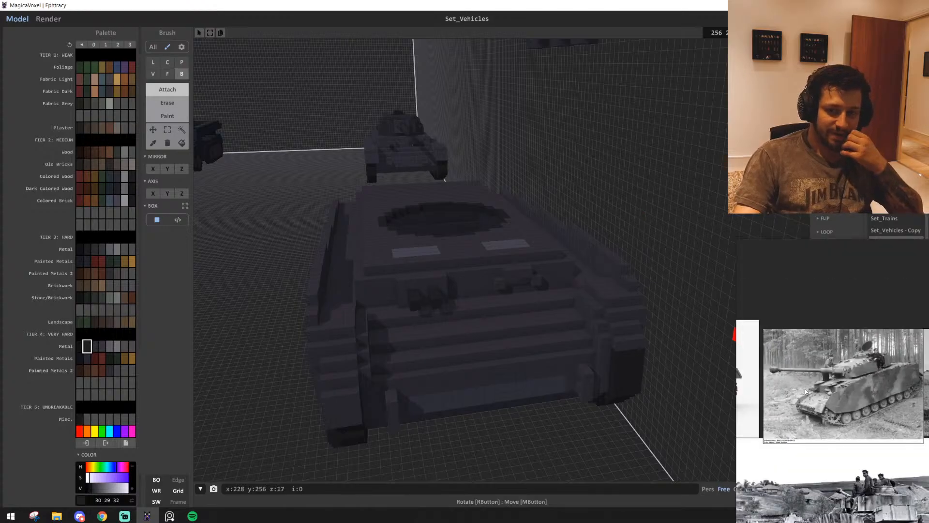
Compare the voxel hull's front with the colour reference photo showing the tank's front plate and machine gun
middle_drag(806, 388, 846, 401)
scroll(832, 382, up, 5)
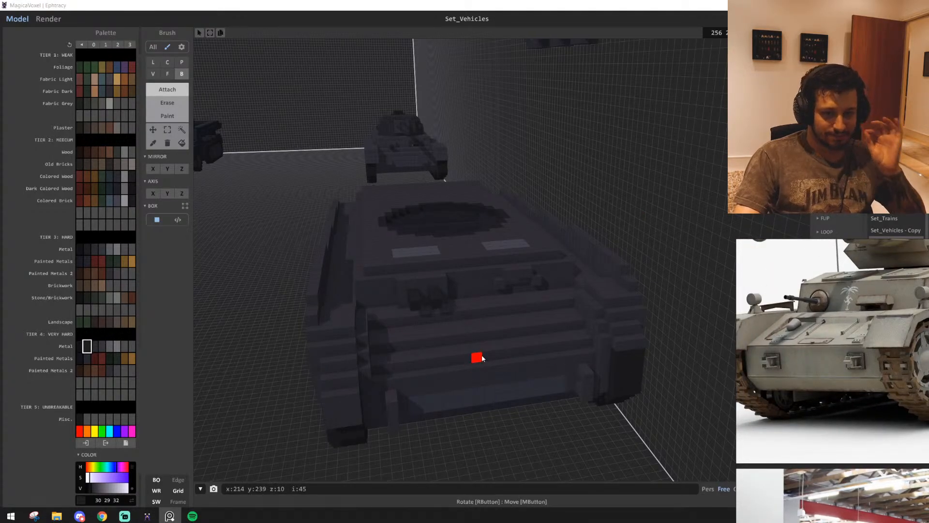
scroll(489, 350, up, 2)
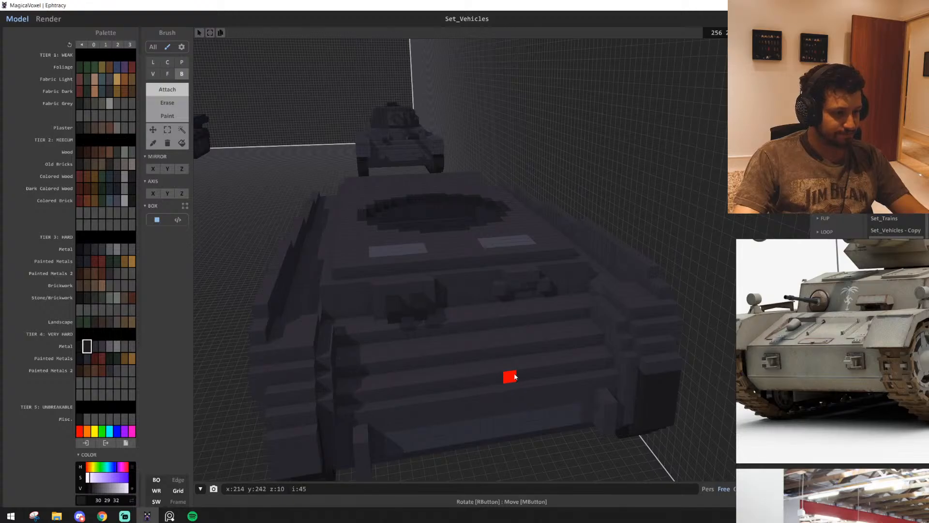
right_drag(515, 376, 559, 357)
key(s)
key(d)
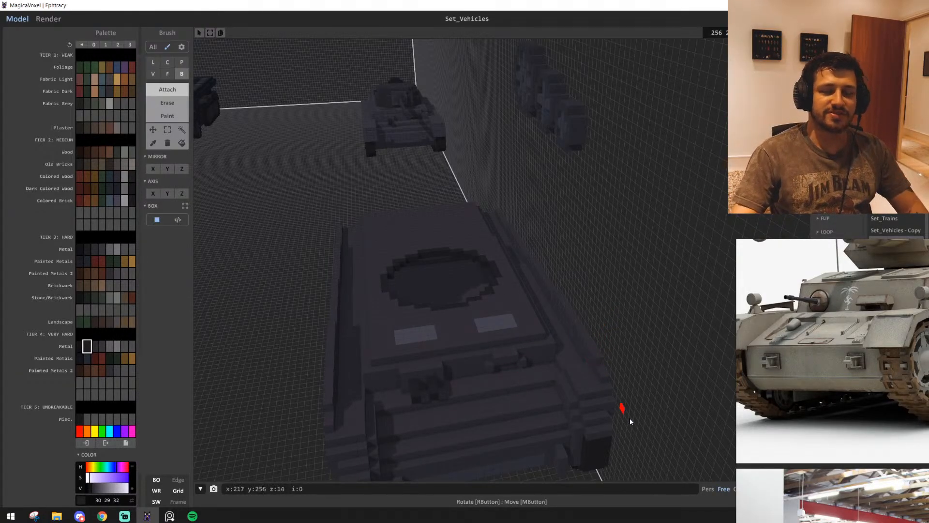
key(w)
right_drag(589, 318, 576, 325)
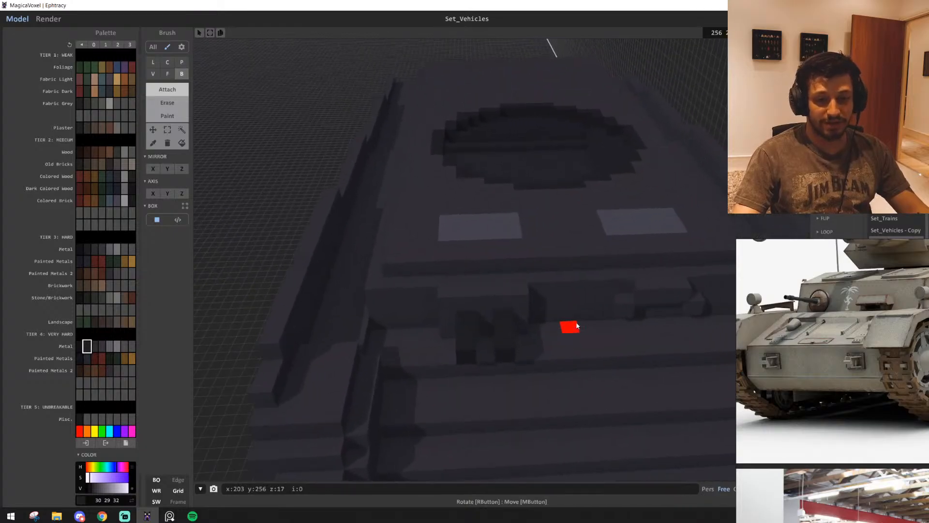
Repaint the raised block and the visor on the front plate in metal colour 44 43 46 with the Box brush
alt+click(522, 315)
key(w)
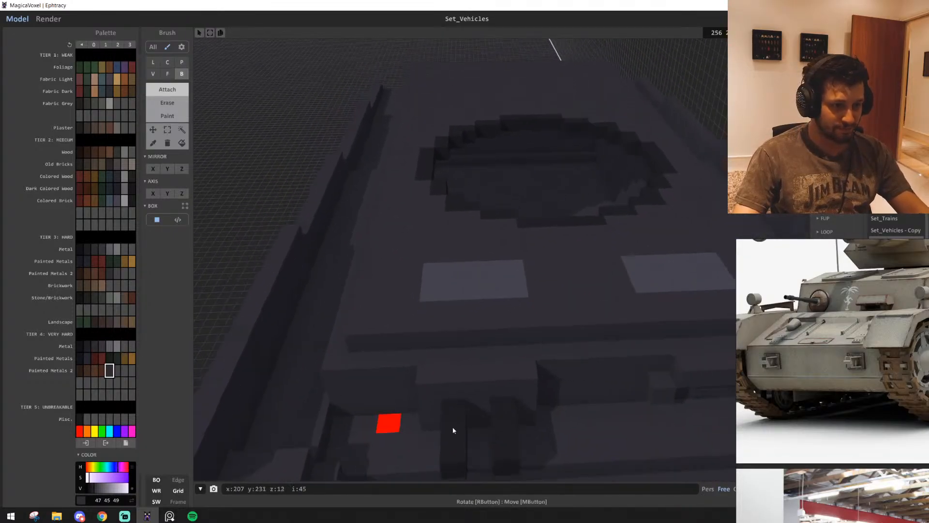
key(s)
click(95, 347)
key(g)
key(w)
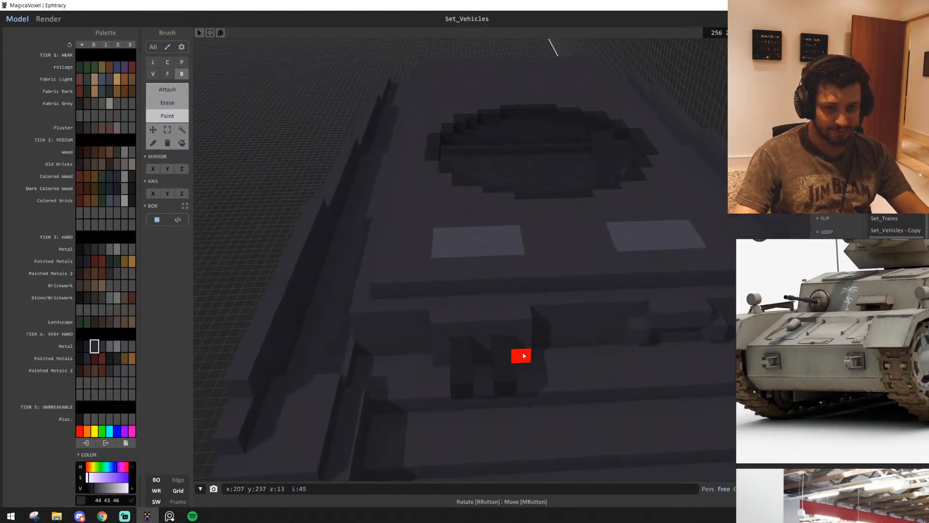
key(s)
mouse_move(443, 322)
right_down()
mouse_move(520, 337)
mouse_move(425, 327)
right_up()
key(w)
key(s)
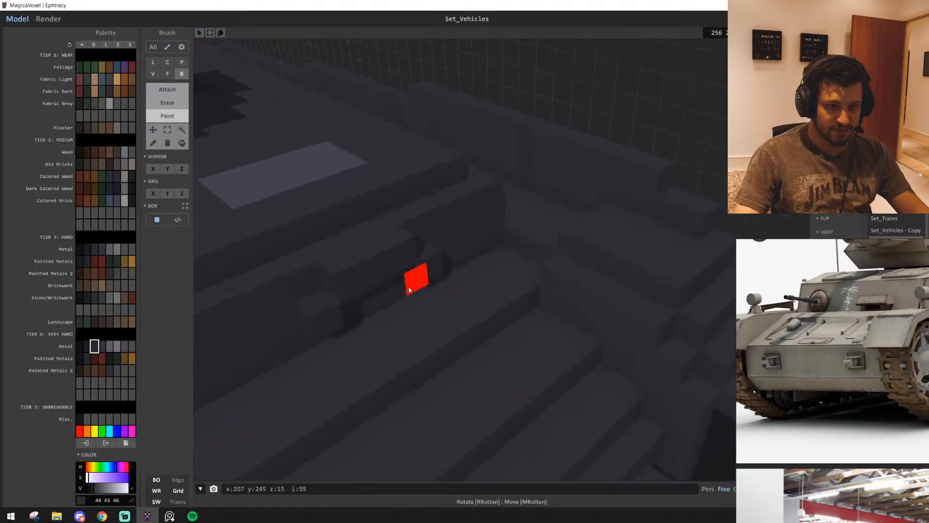
key(w)
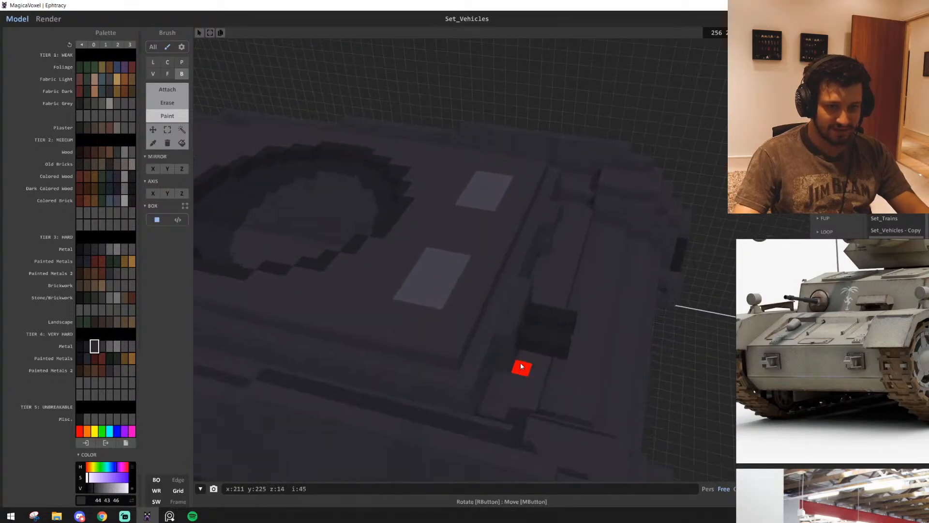
key(s)
right_drag(521, 367, 532, 329)
Repaint voxels around the lower front tow bracket in dark metal colour 30 29 32 and save the project
key(w)
key(d)
right_drag(308, 311, 411, 306)
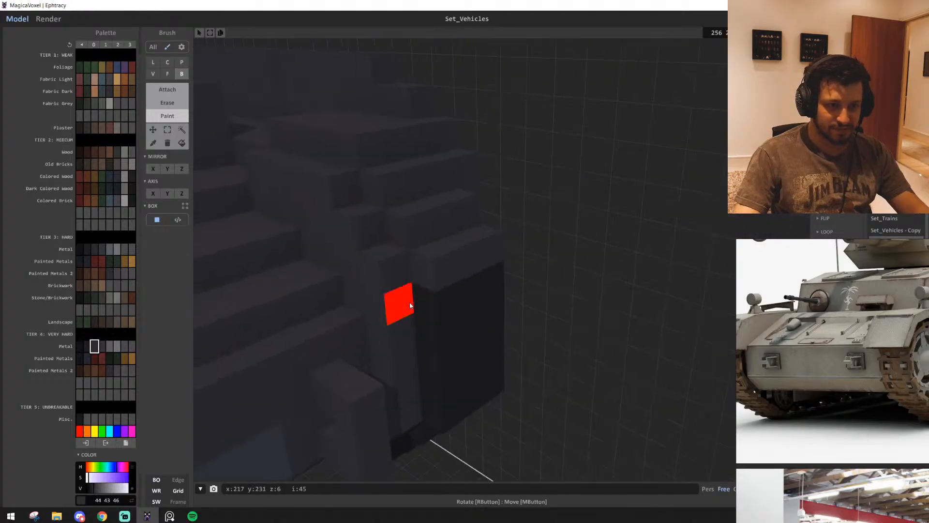
drag(411, 306, 411, 387)
key(s)
click(87, 345)
key(w)
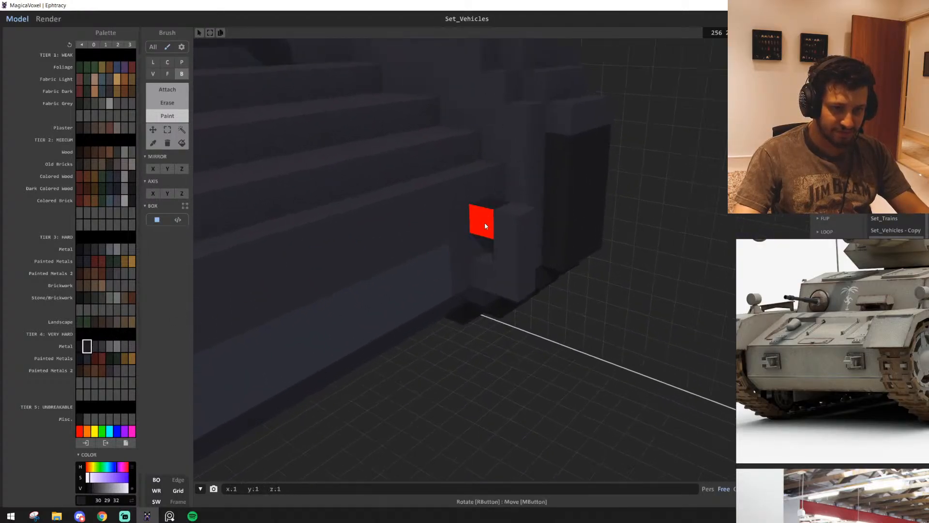
drag(484, 223, 512, 277)
key(s)
mouse_move(512, 278)
right_down()
mouse_move(386, 282)
mouse_move(515, 302)
right_up()
alt+click(428, 279)
key(s)
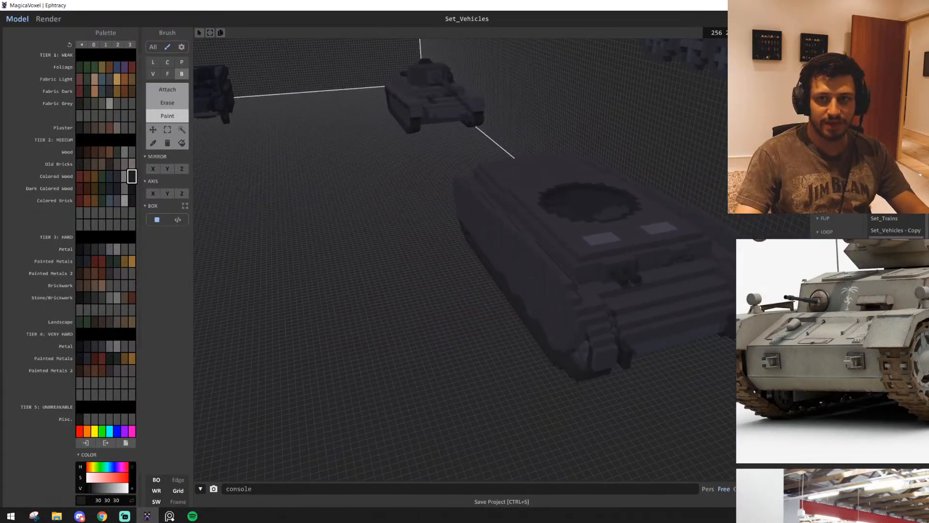
Inspect the hull's front plate, hatch patches and turret opening from above
key(w)
right_drag(619, 319, 539, 307)
key(e)
key(d)
key(s)
key(w)
key(s)
key(e)
Browse the reference board's colour tank photos and examine the wheels and side of the tank marked 413
scroll(847, 359, down, 5)
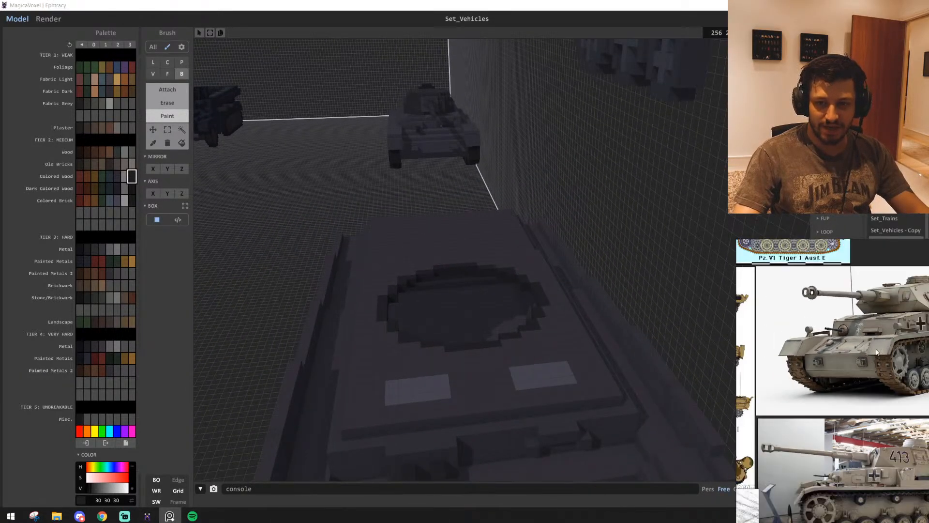
middle_drag(906, 359, 873, 318)
scroll(834, 431, up, 5)
scroll(812, 438, down, 8)
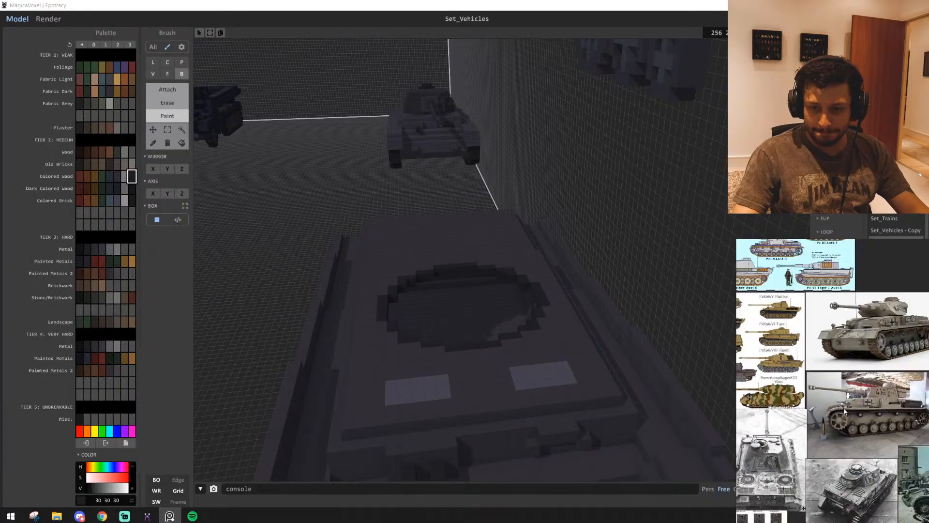
scroll(829, 406, up, 3)
middle_drag(829, 407, 891, 414)
scroll(890, 414, up, 3)
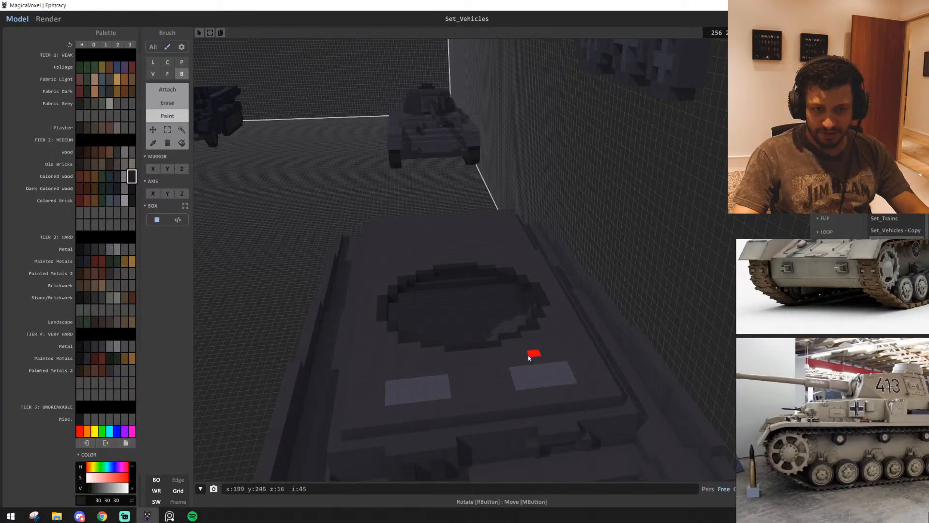
Inspect the whole voxel hull from the front around its side skirt to the rear
key(s)
right_drag(528, 358, 582, 345)
key(a)
key(w)
key(d)
key(a)
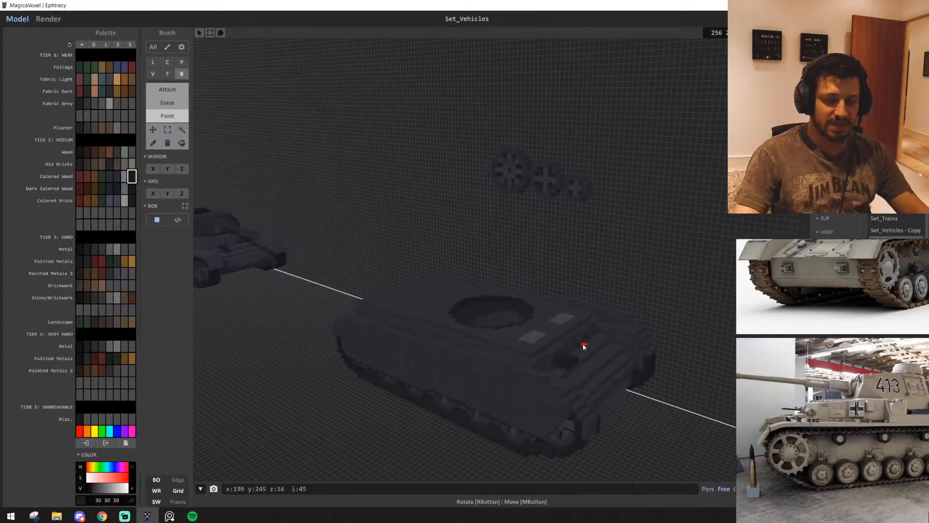
key(s)
key(a)
key(e)
key(w)
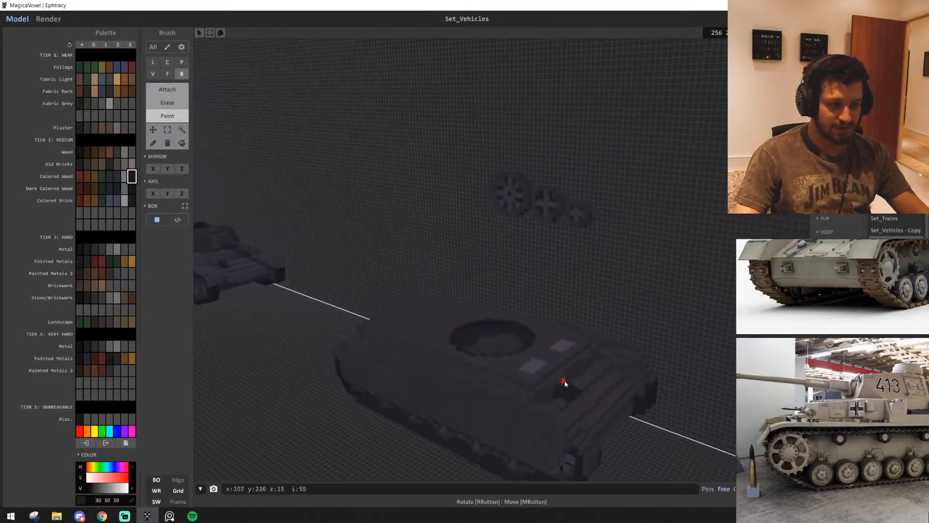
key(w)
right_drag(564, 382, 598, 278)
key(s)
key(q)
key(d)
key(w)
key(e)
key(d)
key(w)
key(s)
key(d)
key(q)
key(w)
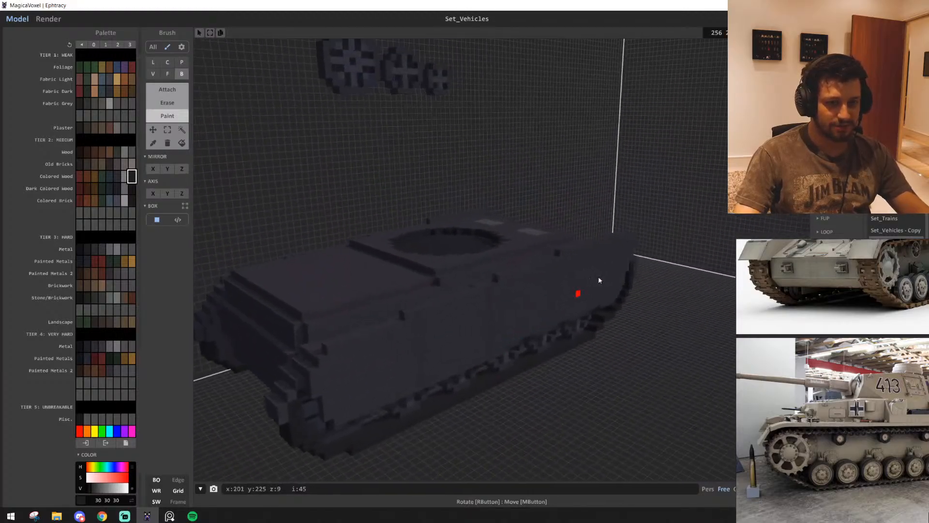
Inspect the voxel hull from its rear quarter around the side skirt back to the front plate
key(d)
right_drag(462, 375, 489, 381)
key(w)
key(d)
key(w)
key(e)
key(s)
key(d)
key(s)
key(w)
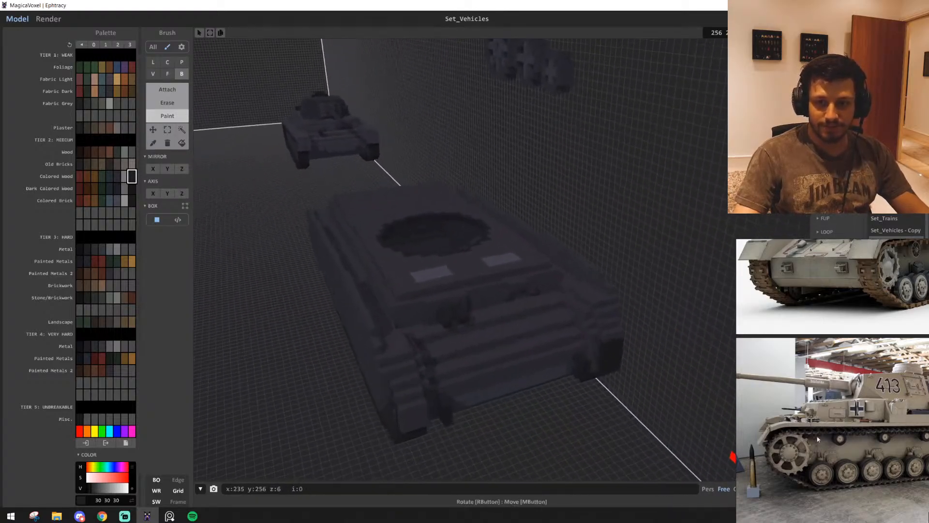
Browse the reference board's black-and-white tank photos and examine the deck vents of the tank marked 813
scroll(820, 416, down, 4)
scroll(801, 429, down, 4)
middle_drag(801, 429, 873, 389)
scroll(871, 416, up, 6)
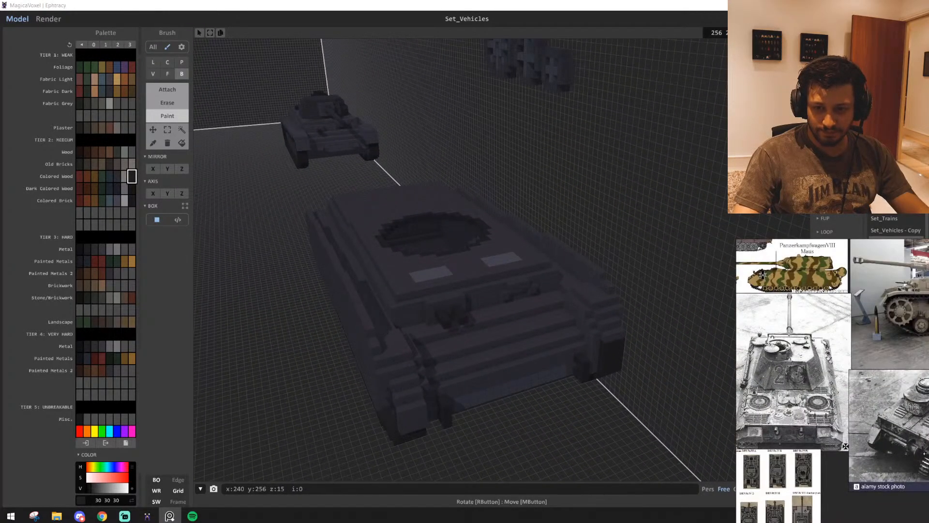
middle_drag(920, 454, 859, 448)
scroll(860, 449, up, 2)
scroll(860, 447, up, 3)
scroll(830, 458, up, 3)
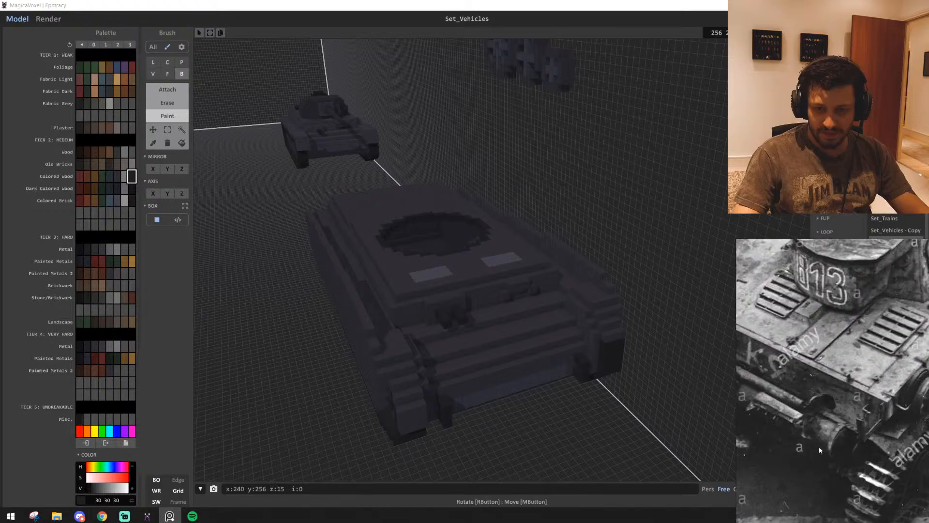
scroll(843, 437, down, 5)
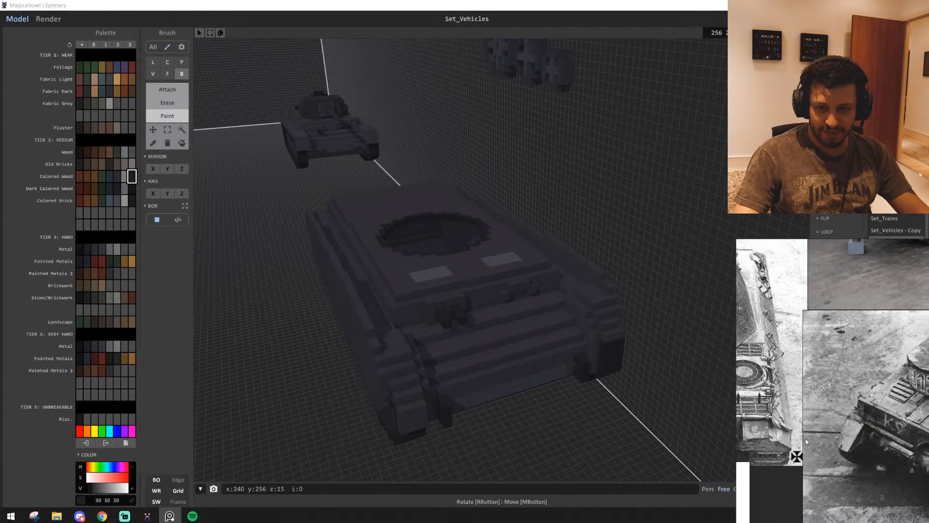
scroll(832, 434, up, 3)
scroll(832, 434, down, 5)
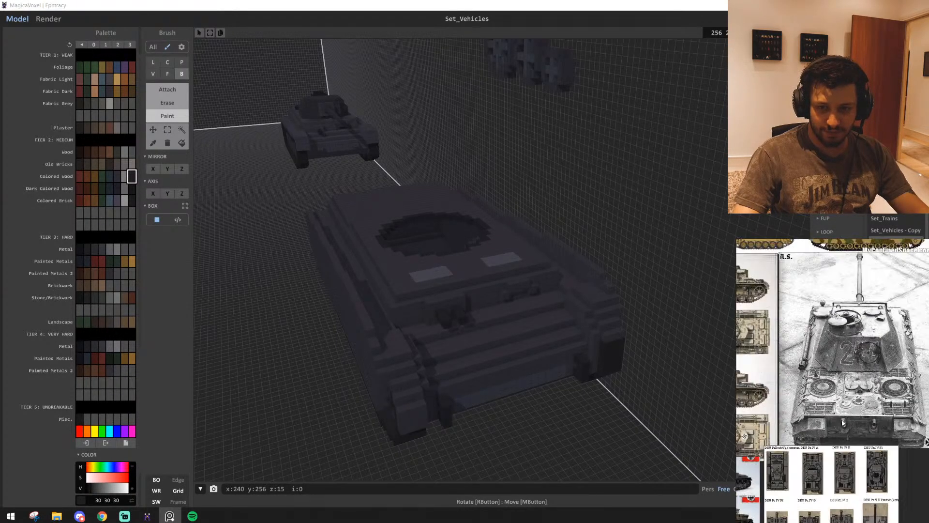
scroll(826, 399, down, 4)
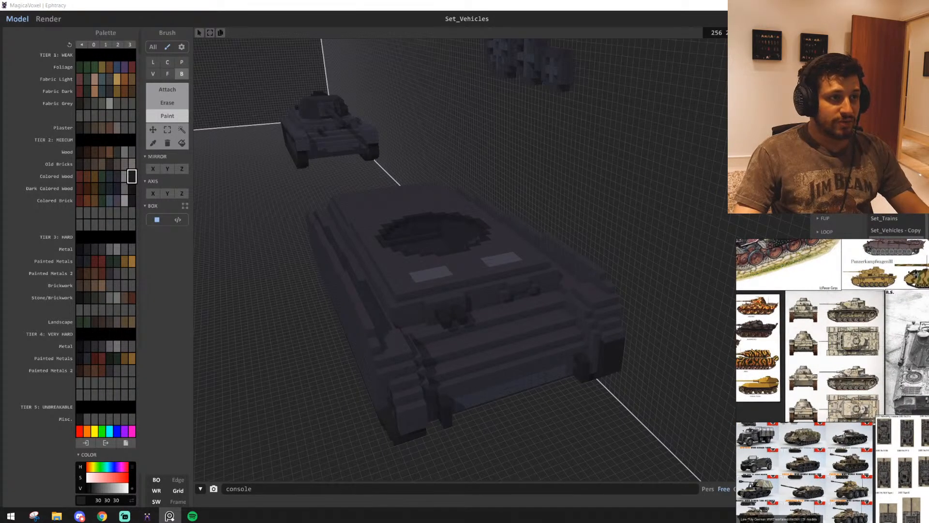
Find the Panzer IV G on the low-poly German vehicle sheet and examine its front hull closely
scroll(833, 416, up, 6)
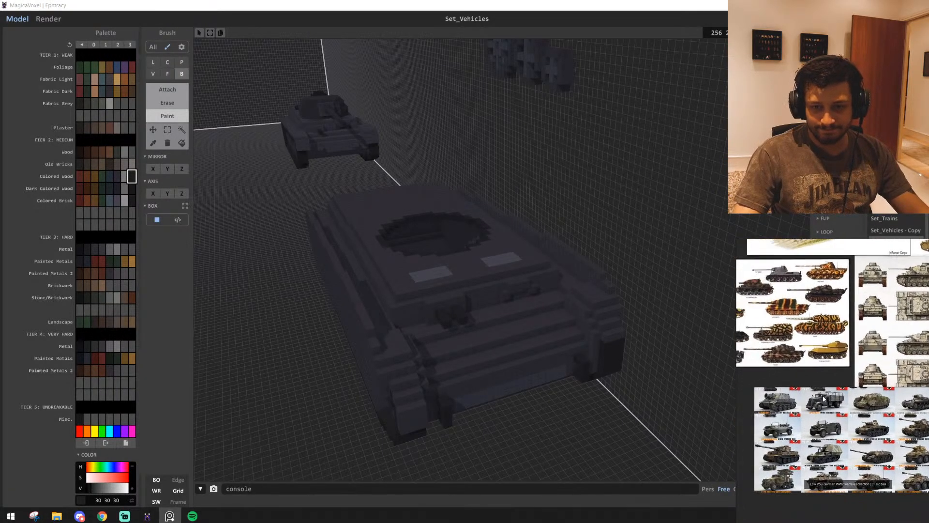
scroll(832, 416, up, 5)
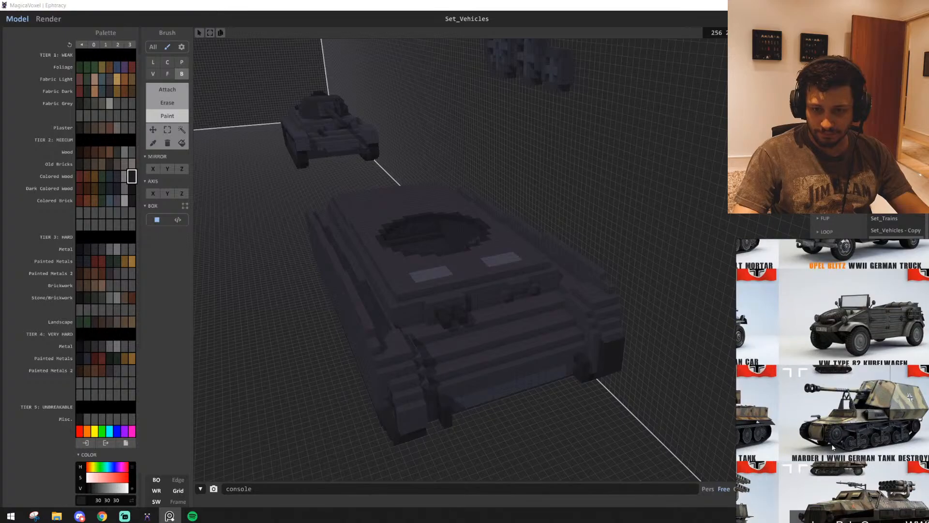
scroll(805, 381, down, 4)
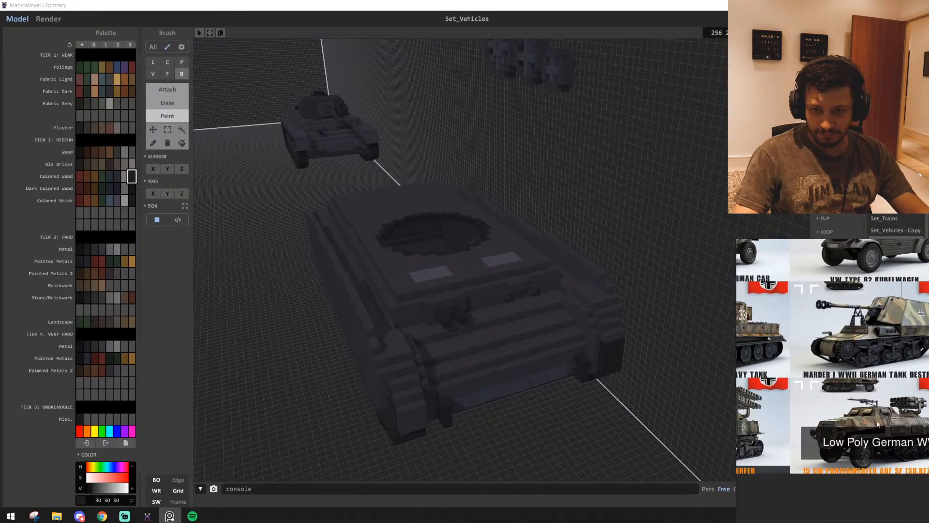
scroll(835, 408, up, 4)
middle_drag(862, 414, 732, 421)
scroll(856, 426, down, 3)
middle_drag(905, 382, 774, 426)
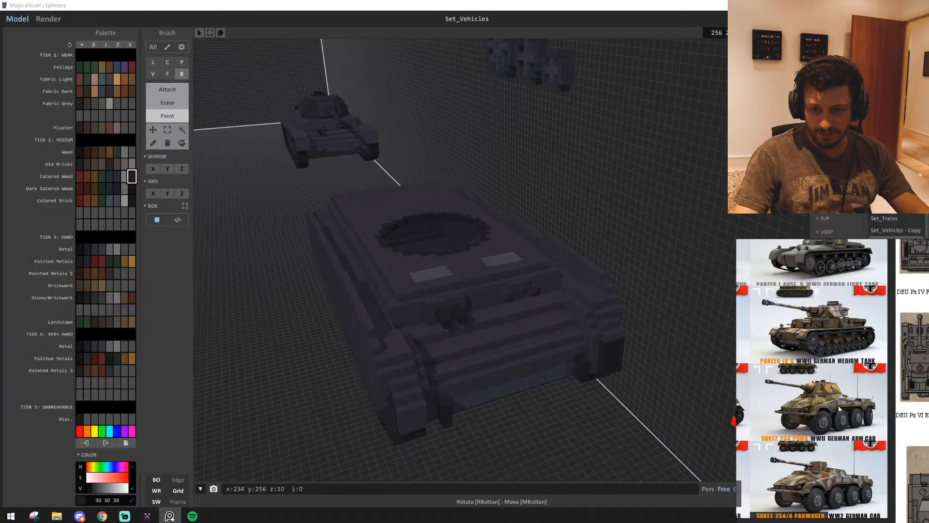
scroll(827, 426, up, 5)
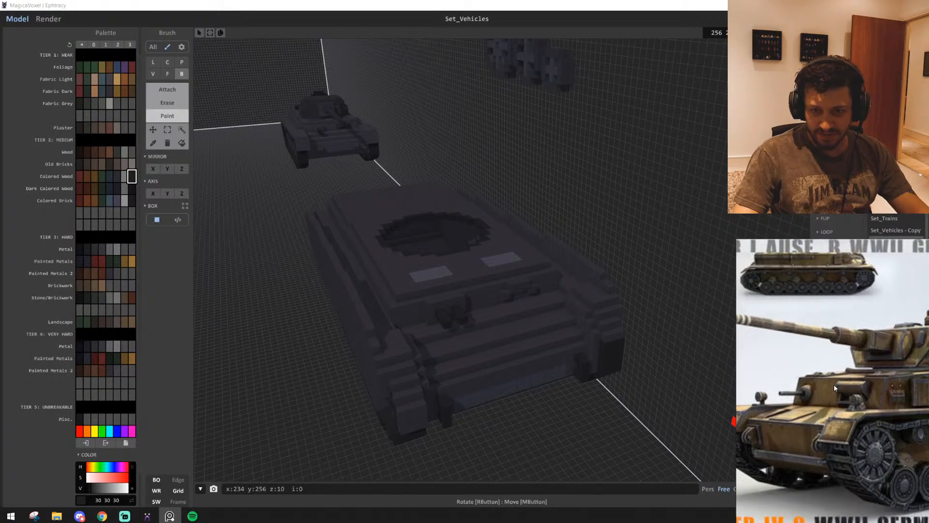
scroll(817, 403, up, 2)
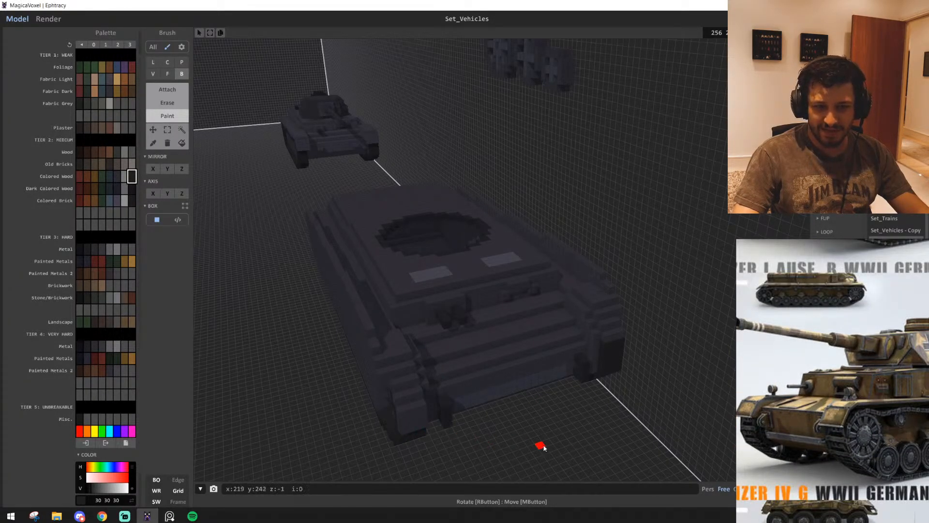
Paint small box patches on the hull's stepped front plates in metal colour 44 43 46
scroll(544, 448, up, 6)
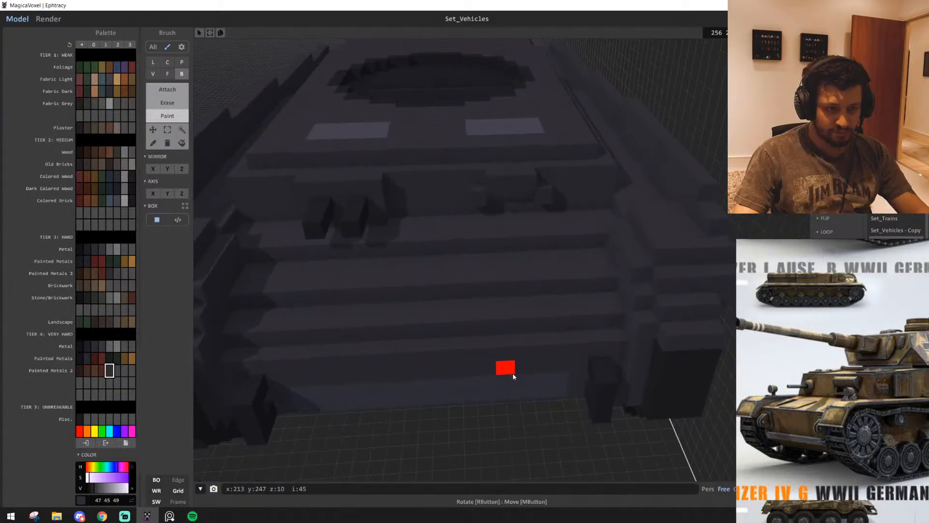
scroll(512, 373, up, 4)
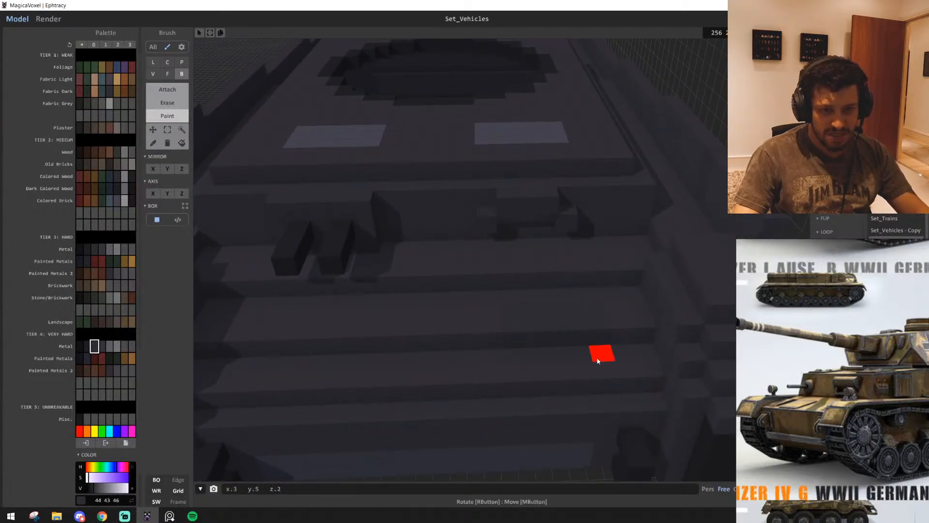
key(a)
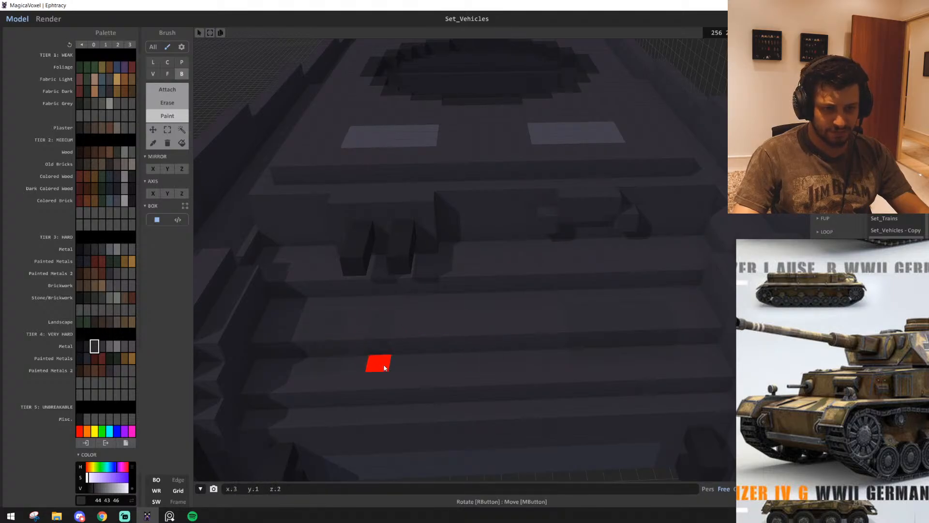
scroll(393, 367, down, 5)
right_drag(393, 366, 427, 372)
scroll(442, 370, up, 6)
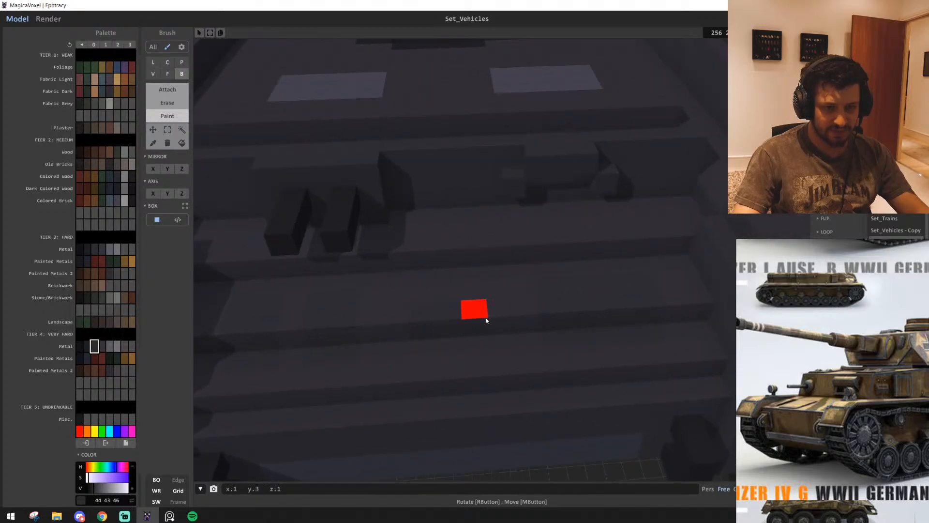
scroll(530, 351, down, 5)
right_drag(530, 350, 490, 266)
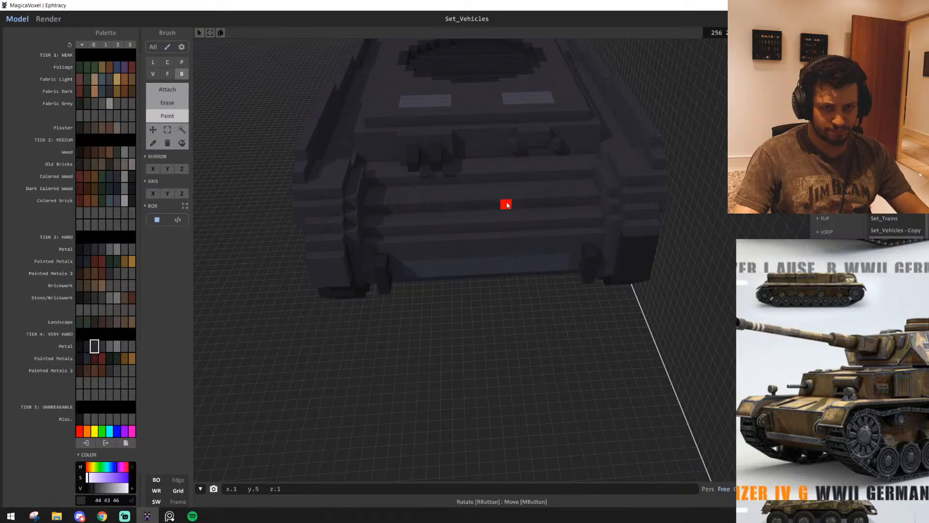
Inspect the repainted front plates up close and the hull from its front corner and side
right_drag(507, 204, 516, 267)
scroll(498, 269, up, 6)
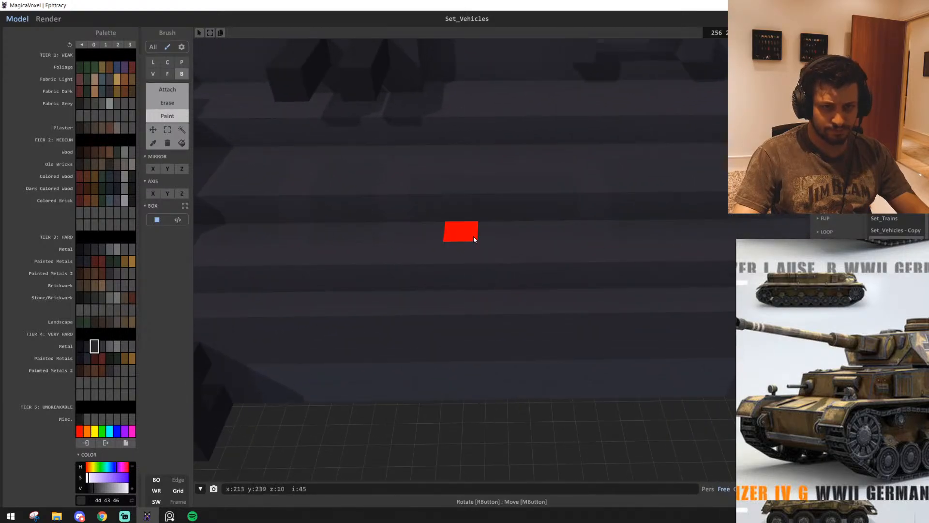
middle_drag(521, 285, 529, 325)
scroll(529, 326, down, 5)
right_drag(529, 326, 591, 317)
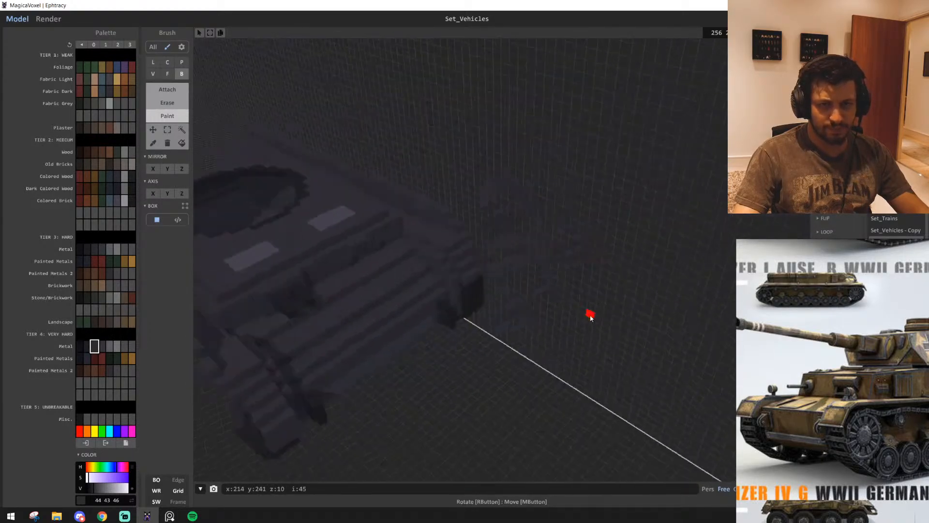
middle_drag(402, 346, 483, 344)
scroll(500, 335, up, 2)
right_drag(484, 344, 512, 326)
scroll(501, 336, down, 4)
Compare the voxel hull's side with the Panzer IV G side and superstructure on the vehicle sheet
scroll(790, 352, down, 4)
middle_drag(863, 359, 869, 391)
scroll(838, 370, up, 2)
scroll(843, 397, up, 1)
scroll(844, 397, down, 1)
scroll(849, 405, up, 3)
scroll(861, 399, down, 2)
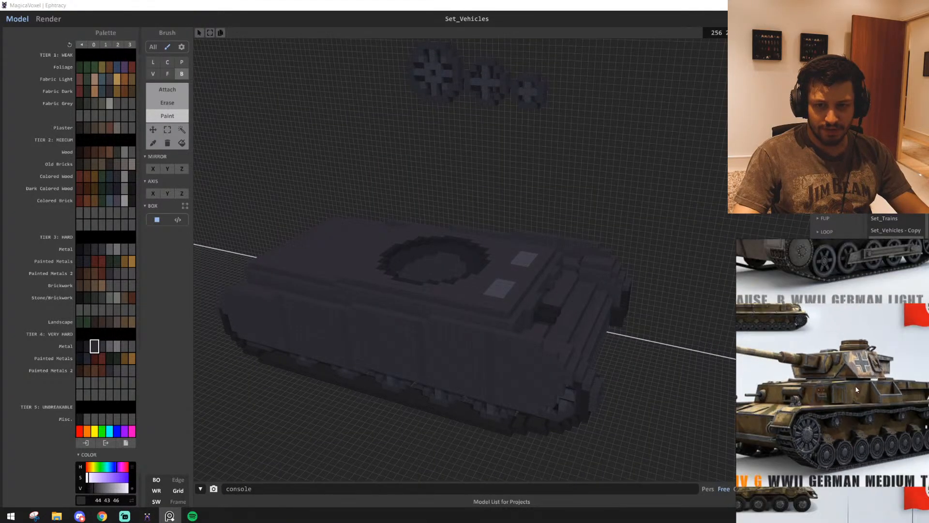
scroll(818, 404, down, 1)
right_drag(331, 460, 361, 462)
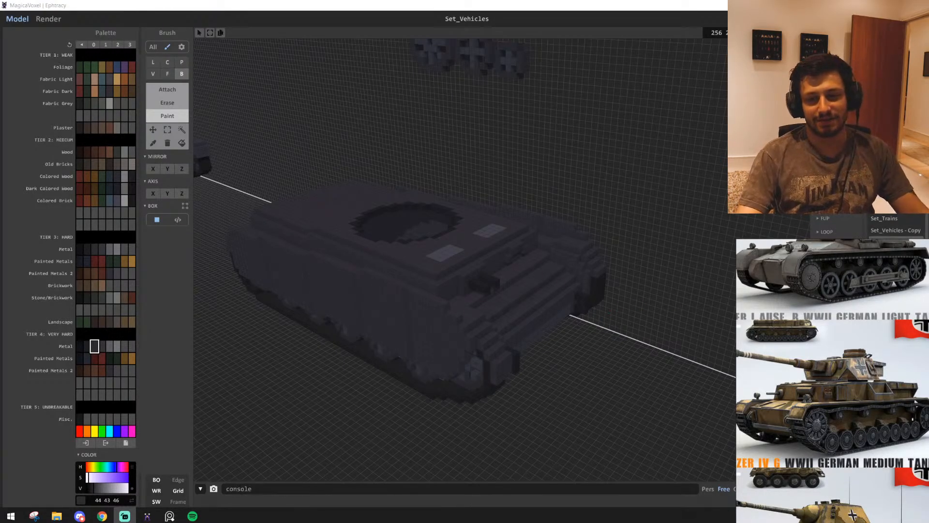
scroll(849, 387, down, 3)
scroll(850, 390, up, 3)
middle_drag(851, 390, 858, 443)
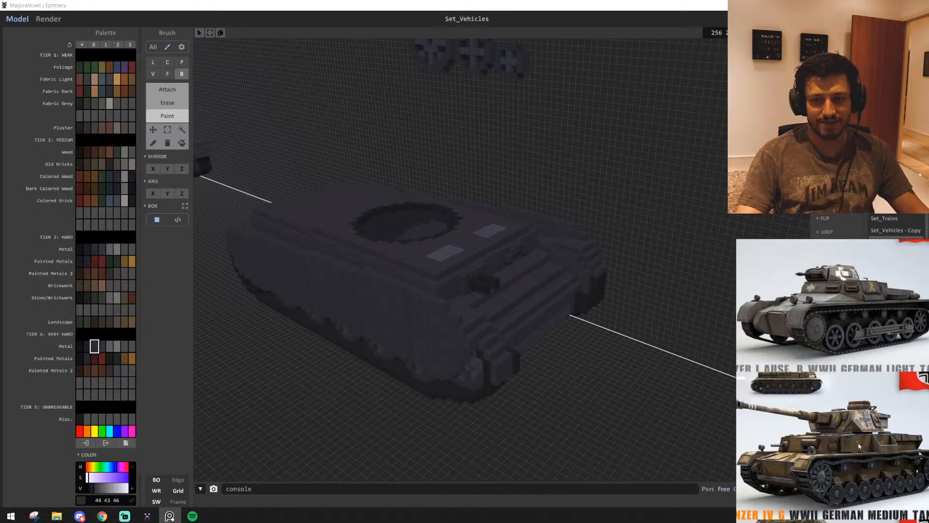
Inspect the hull's deck hatches, front visor and turret opening against the Panzer IV G reference
click(618, 280)
scroll(572, 304, up, 6)
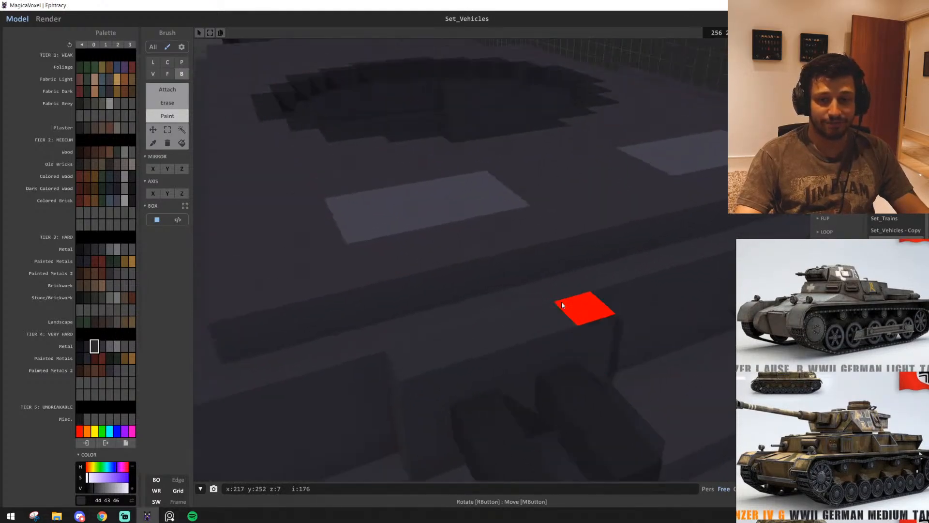
scroll(752, 382, down, 4)
scroll(769, 411, up, 5)
middle_drag(769, 411, 795, 416)
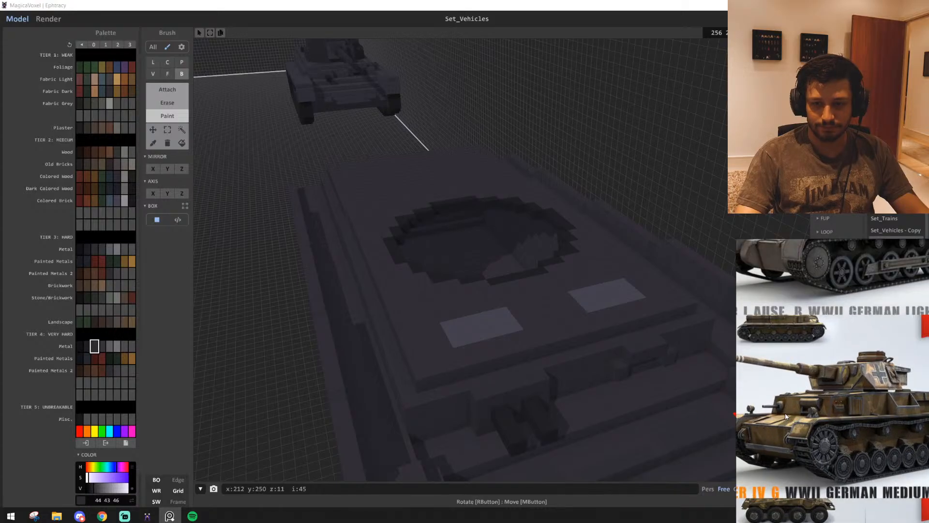
mouse_move(393, 292)
right_down()
mouse_move(567, 310)
mouse_move(573, 295)
mouse_move(506, 278)
mouse_move(502, 291)
mouse_move(489, 266)
mouse_move(513, 248)
right_up()
scroll(554, 293, down, 4)
scroll(529, 282, up, 4)
scroll(489, 266, down, 3)
mouse_move(647, 257)
right_down()
mouse_move(595, 353)
mouse_move(555, 350)
mouse_move(458, 390)
mouse_move(519, 344)
right_up()
scroll(555, 350, up, 4)
scroll(472, 389, up, 3)
scroll(517, 346, down, 2)
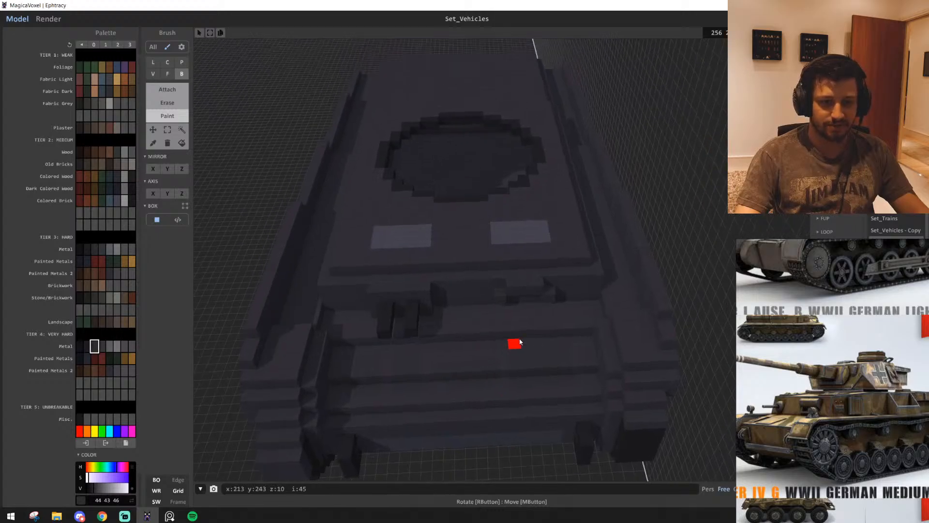
Examine the stepped front plates and machine-gun block up close, and view the deck from the side
scroll(520, 342, up, 3)
key(q)
key(d)
key(w)
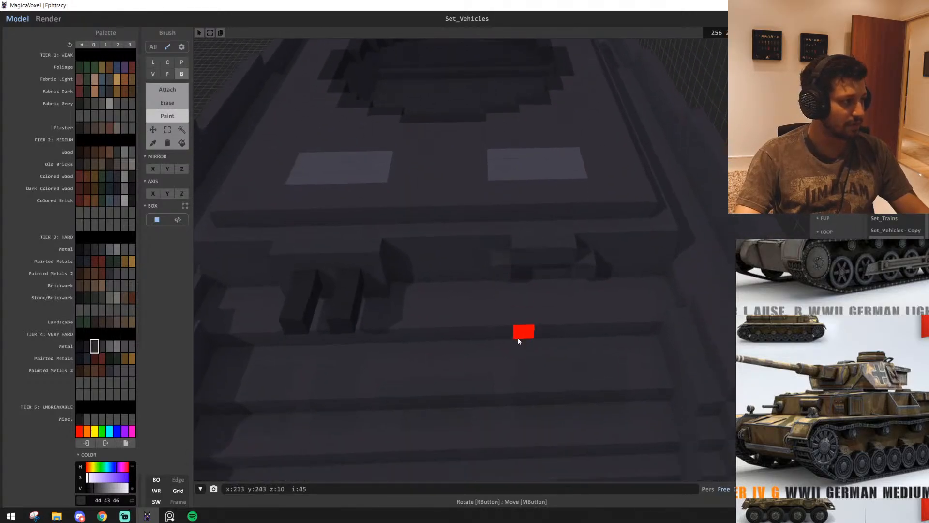
key(a)
key(s)
right_drag(518, 342, 554, 319)
key(q)
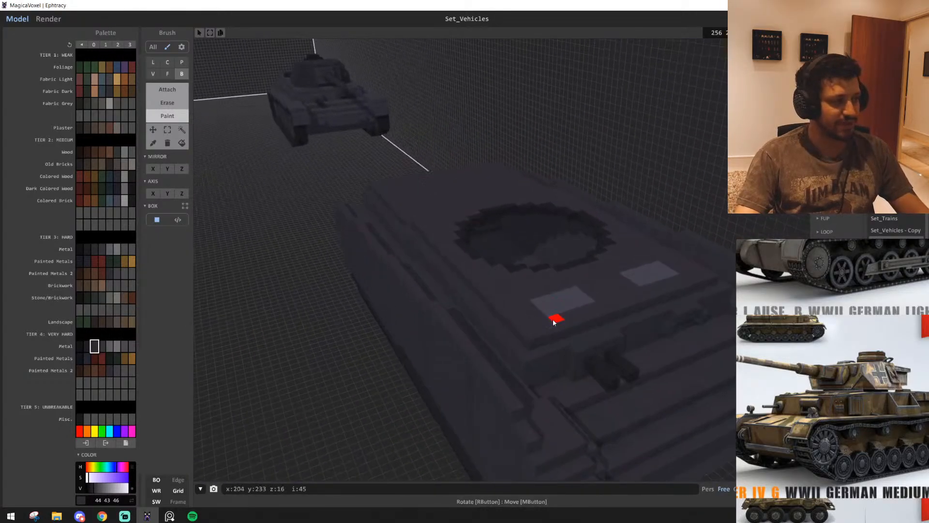
key(d)
Examine the Panzer III E reference and view the voxel hull's deck behind the turret opening
scroll(888, 376, down, 2)
scroll(890, 378, down, 3)
scroll(894, 380, up, 4)
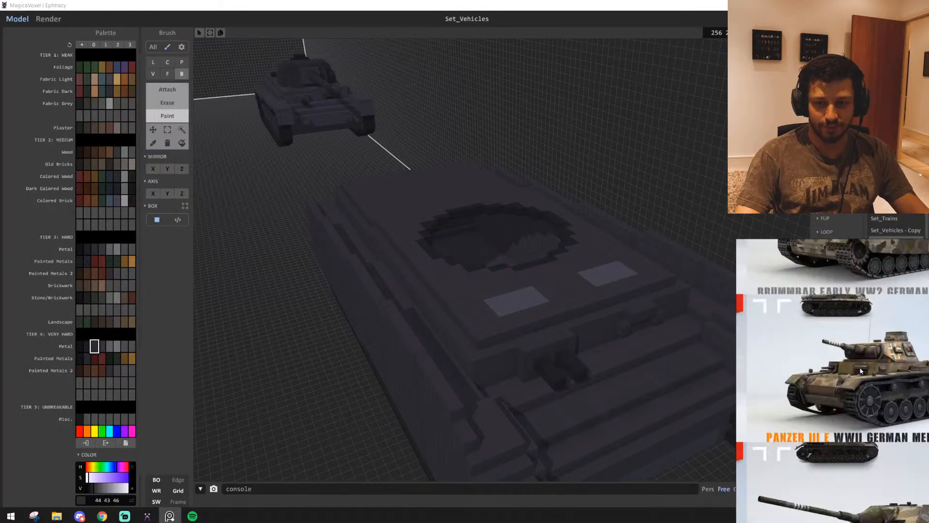
scroll(895, 379, down, 1)
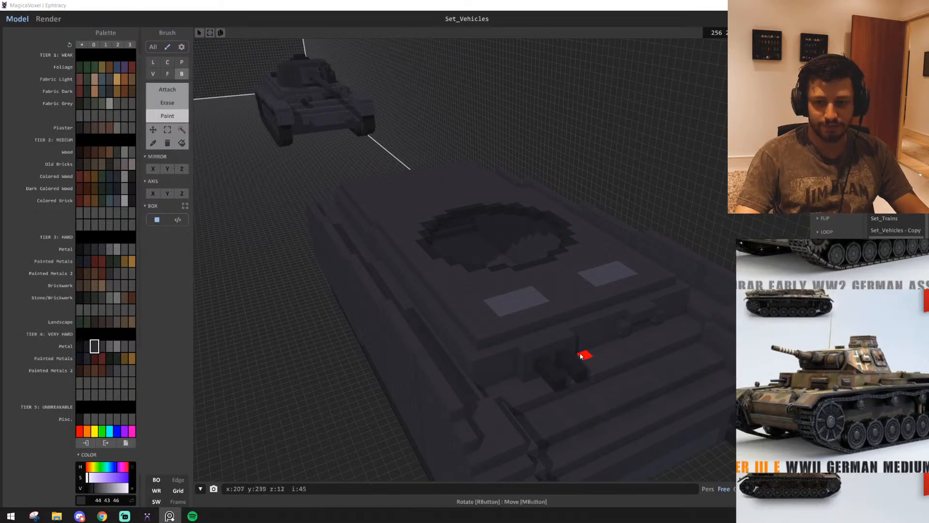
key(w)
right_drag(523, 326, 548, 344)
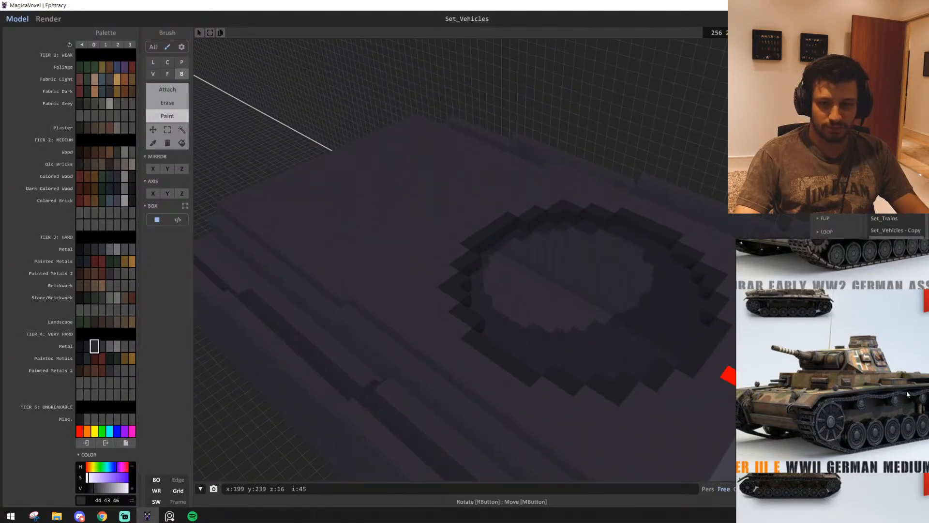
Browse the low-poly vehicle sheet past the Opel Blitz truck and Kubelwagen for further tank references
scroll(755, 392, down, 2)
middle_drag(755, 392, 852, 391)
scroll(776, 394, down, 2)
scroll(851, 390, up, 5)
scroll(838, 393, down, 2)
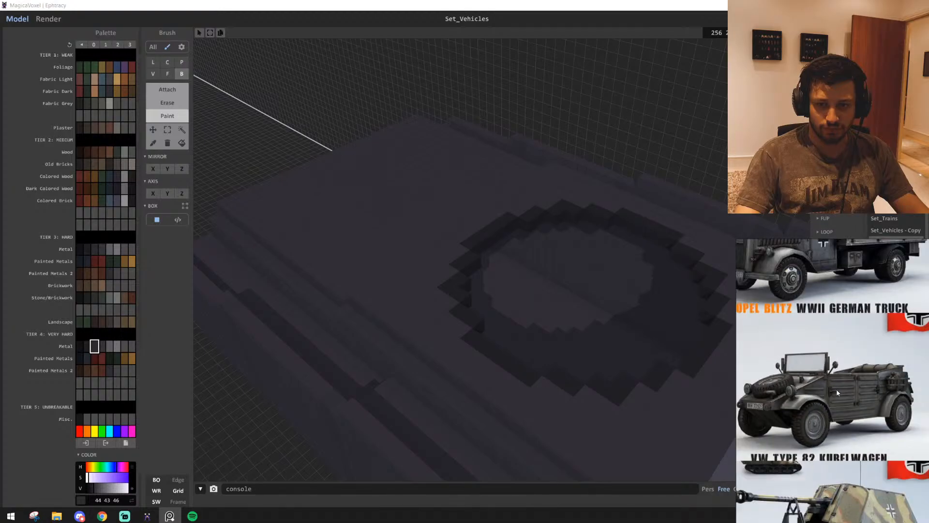
scroll(823, 401, down, 3)
scroll(823, 399, up, 4)
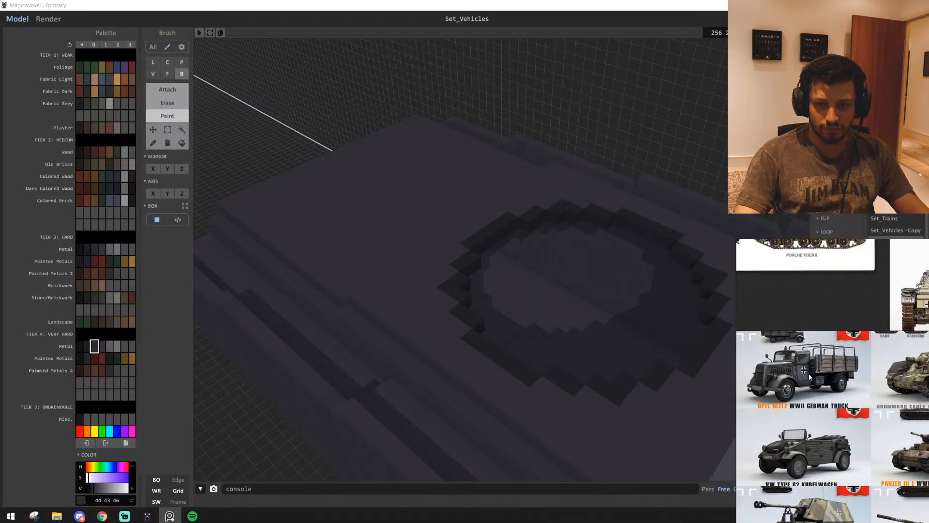
middle_drag(822, 396, 733, 383)
scroll(861, 418, down, 3)
scroll(860, 418, up, 1)
scroll(855, 397, up, 2)
scroll(852, 395, down, 2)
scroll(765, 395, down, 4)
Examine the top-view Panzer drawings, the rear-deck photo and the tank 413 photos on the reference board
click(871, 402)
middle_drag(885, 397, 724, 358)
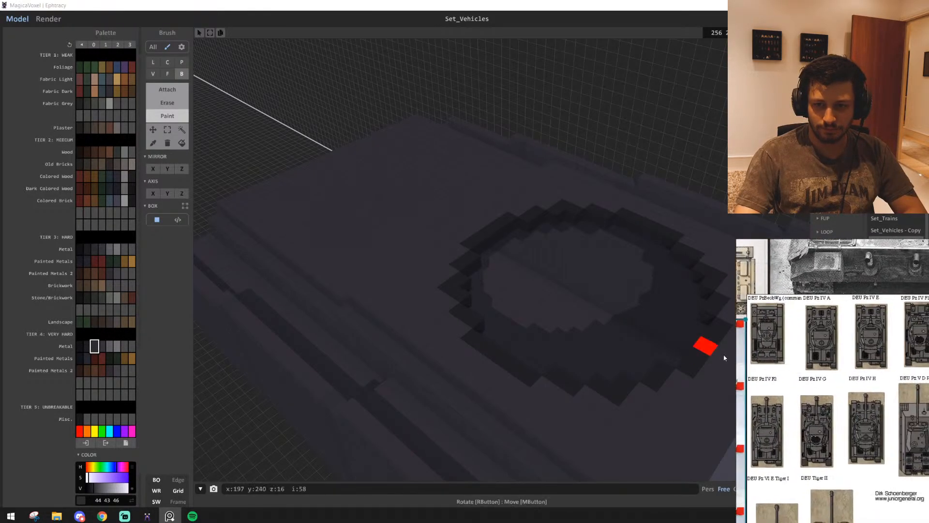
drag(813, 373, 821, 380)
middle_drag(848, 291, 795, 419)
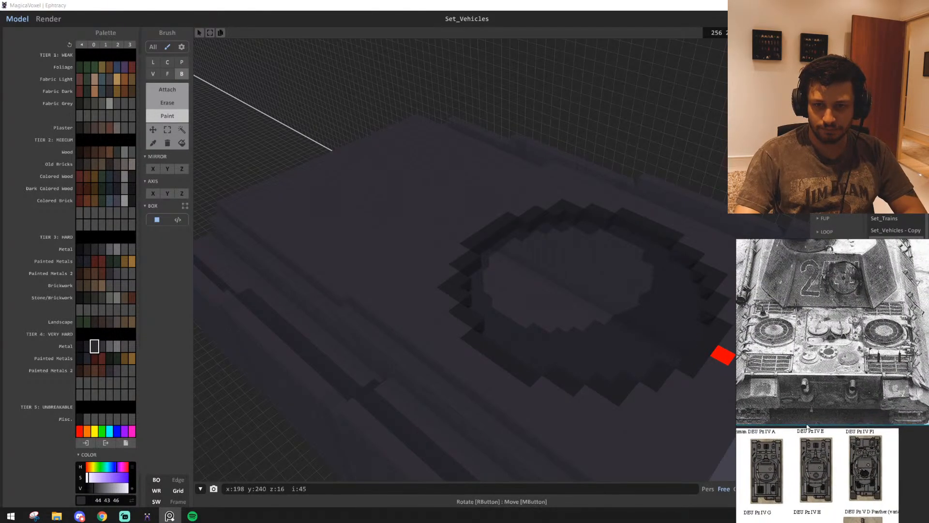
scroll(803, 406, down, 2)
scroll(808, 402, down, 1)
middle_drag(908, 327, 810, 367)
scroll(878, 369, down, 2)
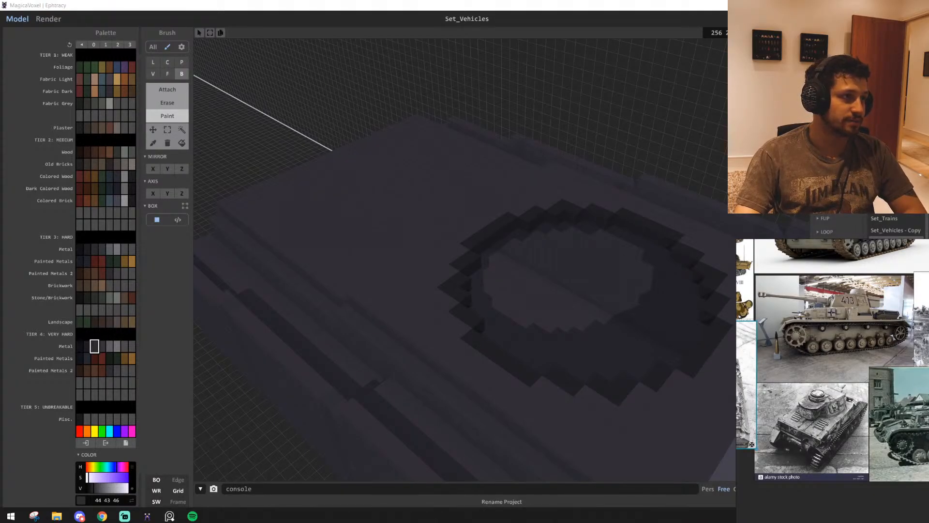
Examine the front deck's light hatches, and find the black-and-white rear-view tank photo on the reference board
middle_drag(597, 379, 541, 373)
scroll(541, 371, down, 3)
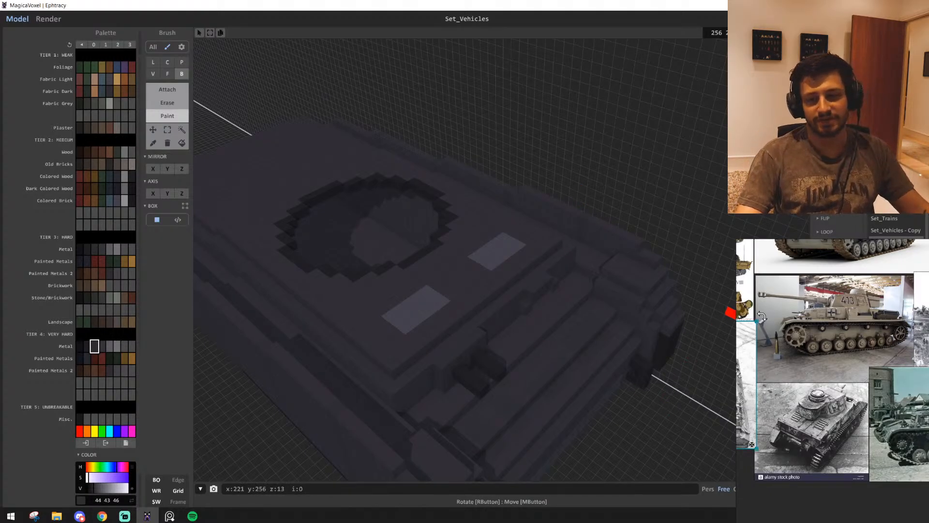
scroll(793, 353, down, 3)
middle_drag(832, 368, 821, 377)
scroll(864, 383, up, 4)
middle_drag(879, 400, 799, 399)
middle_drag(866, 383, 793, 391)
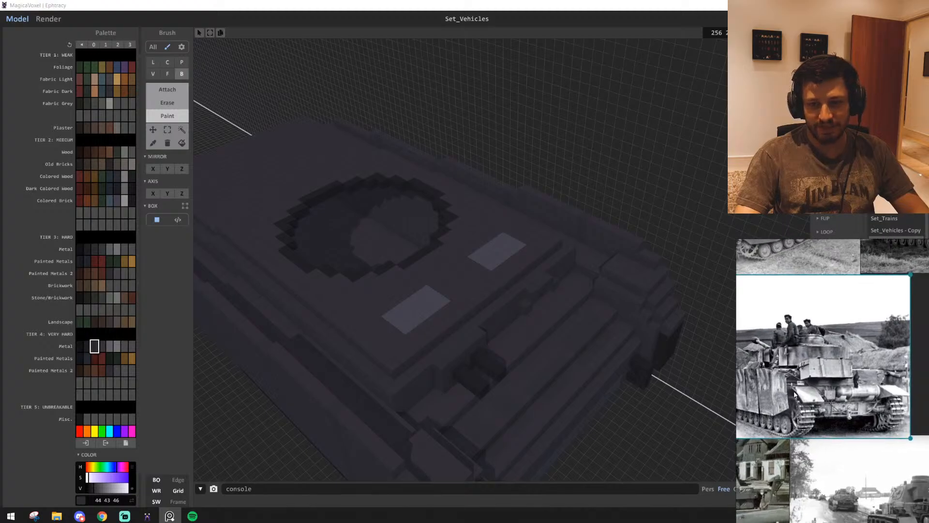
Attach vertical three-voxel-high strips in dark metal colour 30 29 32 across the recess in the hull's lower rear plate
scroll(794, 394, up, 2)
right_drag(455, 328, 436, 213)
alt+click(411, 225)
click(89, 347)
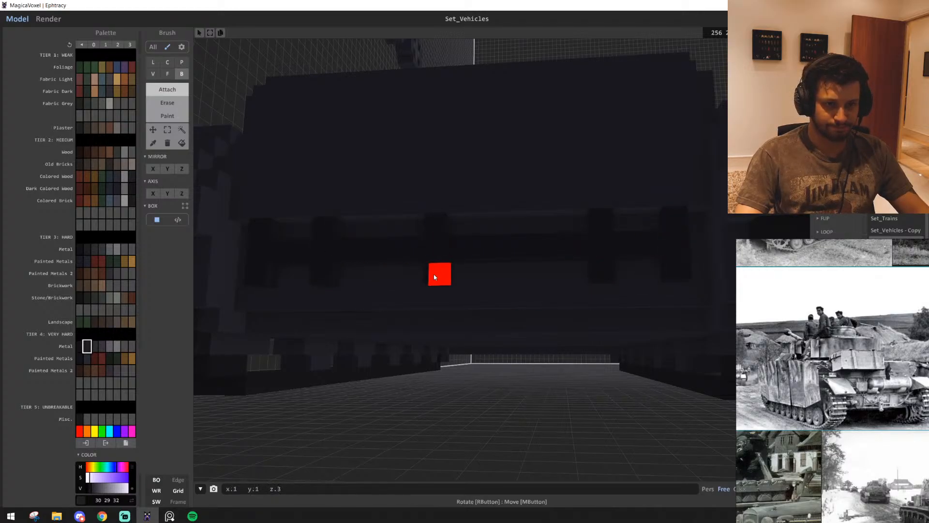
right_drag(463, 274, 493, 324)
right_drag(491, 368, 507, 319)
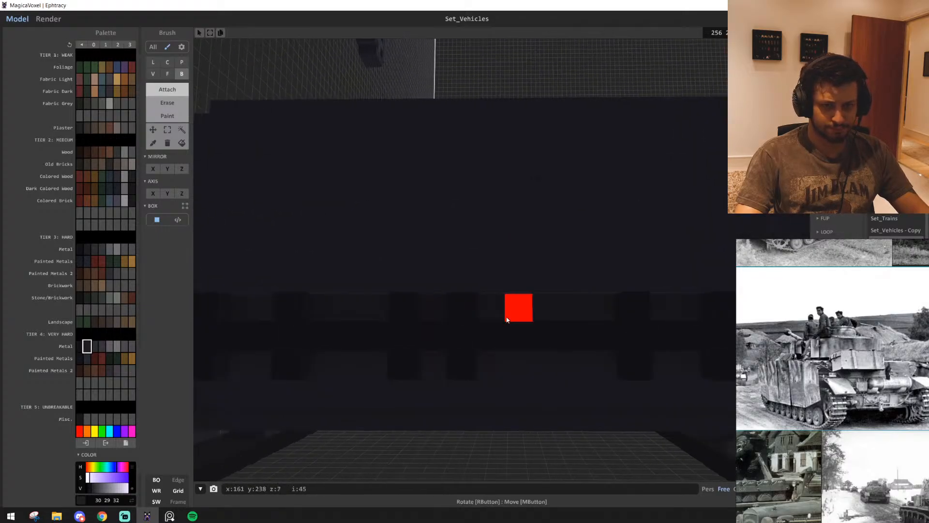
right_drag(519, 361, 653, 396)
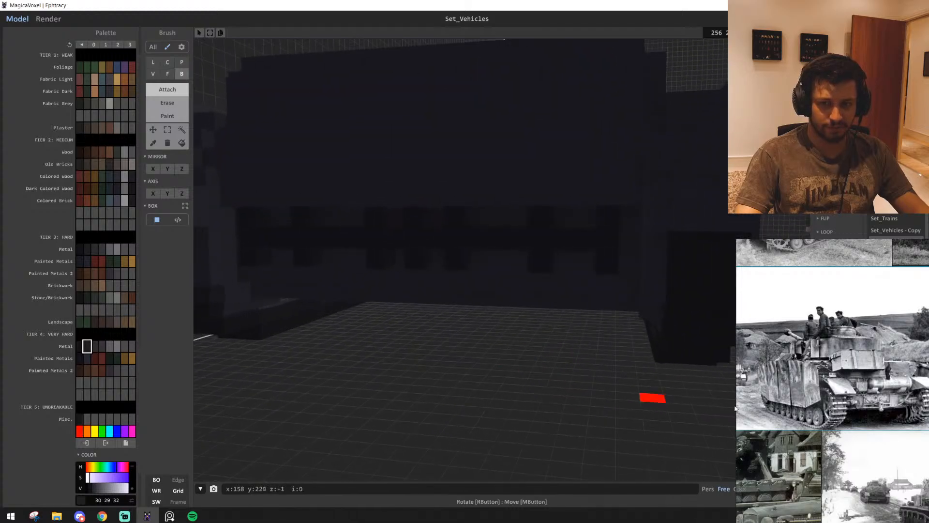
Draw a filled voxel circle about five voxels across beside the hull, following the exhaust muffler in the rear-view photo
scroll(876, 405, up, 3)
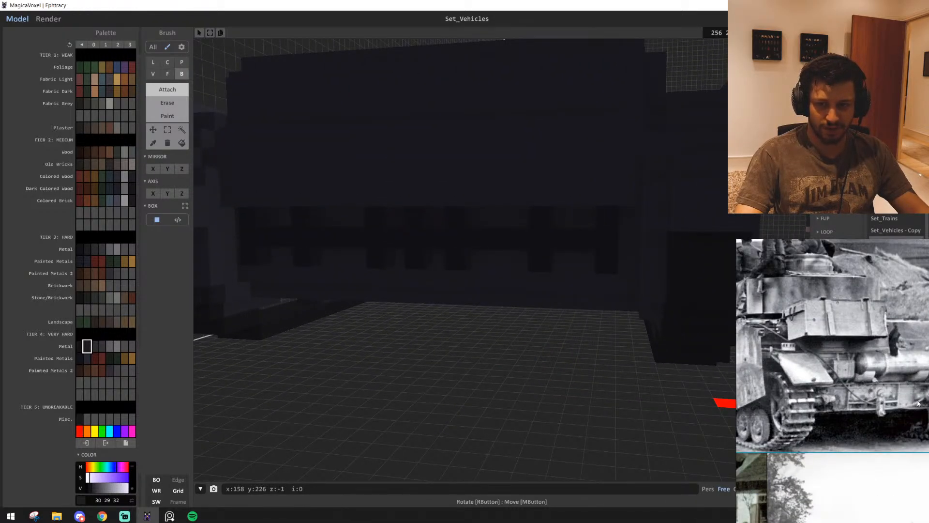
scroll(918, 403, down, 2)
mouse_move(457, 360)
right_down()
mouse_move(413, 323)
mouse_move(404, 328)
mouse_move(284, 257)
mouse_move(308, 249)
mouse_move(463, 323)
mouse_move(451, 279)
right_up()
key(c)
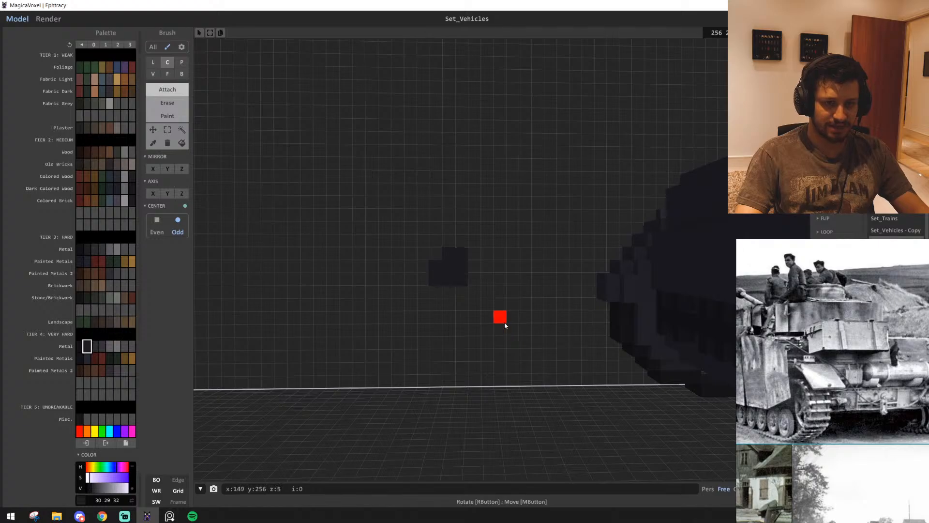
drag(447, 264, 483, 272)
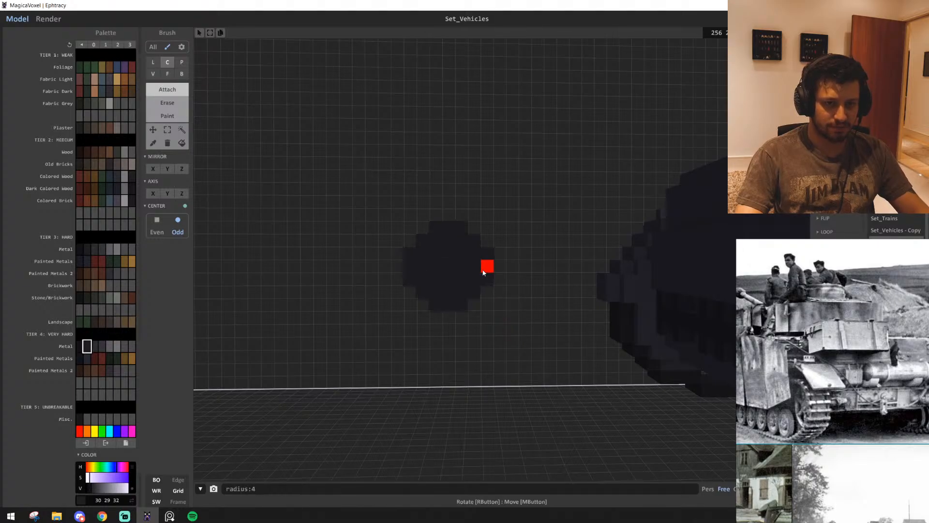
key(w)
key(a)
key(d)
key(s)
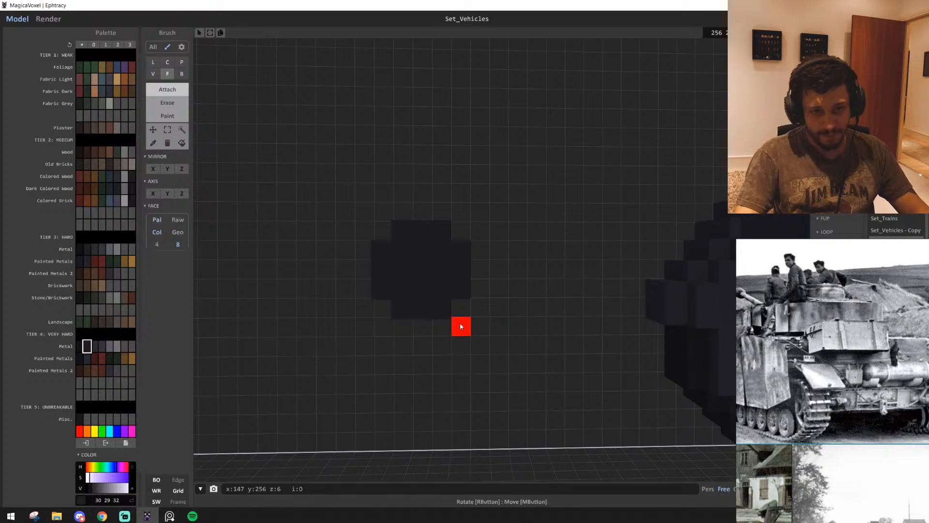
key(s)
Extrude the circle into a cylinder about 21 voxels long and position it behind the hull's rear plate
right_drag(460, 323, 497, 319)
drag(413, 273, 524, 281)
mouse_move(524, 281)
right_down()
mouse_move(536, 303)
mouse_move(568, 315)
mouse_move(510, 342)
right_up()
key(s)
key(w)
click(181, 129)
click(358, 309)
mouse_move(450, 372)
right_down()
mouse_move(391, 310)
mouse_move(305, 162)
mouse_move(492, 133)
mouse_move(489, 151)
mouse_move(576, 234)
mouse_move(532, 283)
mouse_move(527, 222)
mouse_move(528, 269)
mouse_move(618, 267)
mouse_move(481, 265)
right_up()
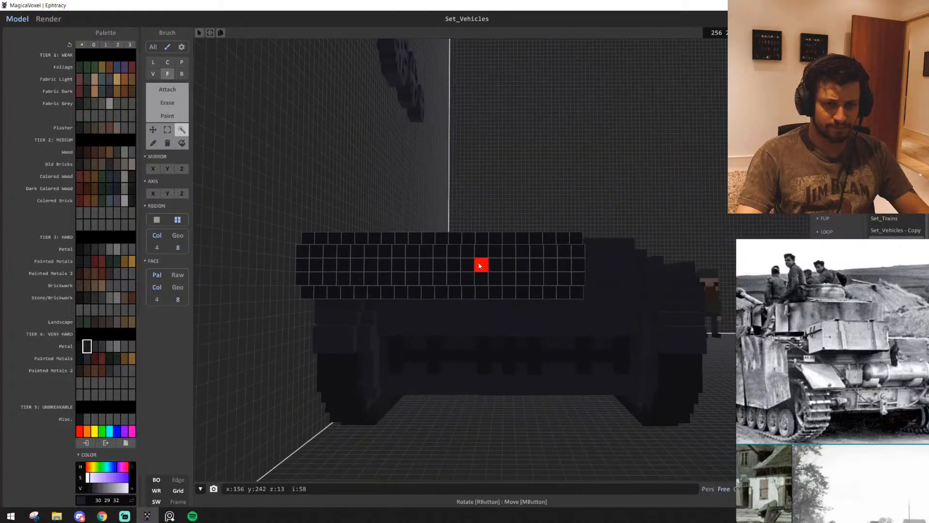
Shorten the cylinder to suit the rear plate and place it clear behind the hull, then deselect it
drag(481, 265, 560, 258)
right_drag(555, 268, 585, 282)
drag(556, 249, 575, 315)
right_drag(578, 298, 541, 433)
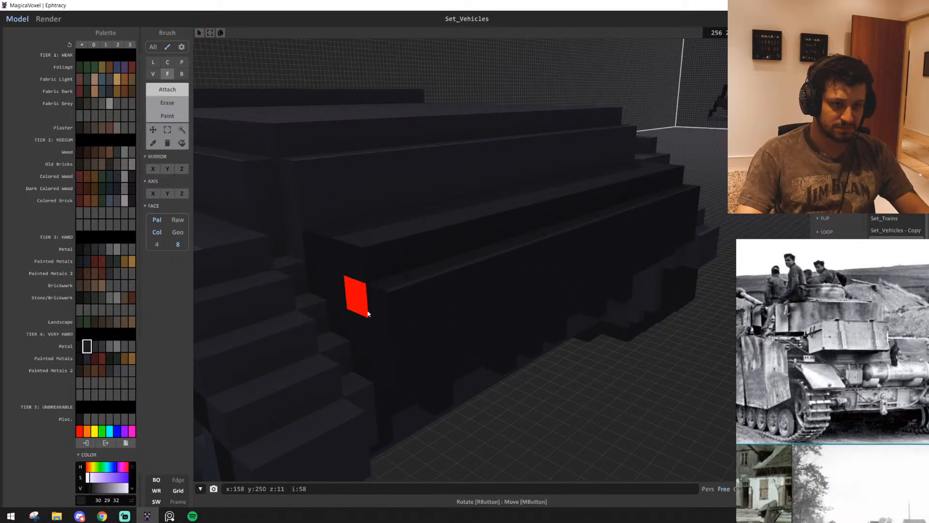
right_drag(577, 318, 500, 339)
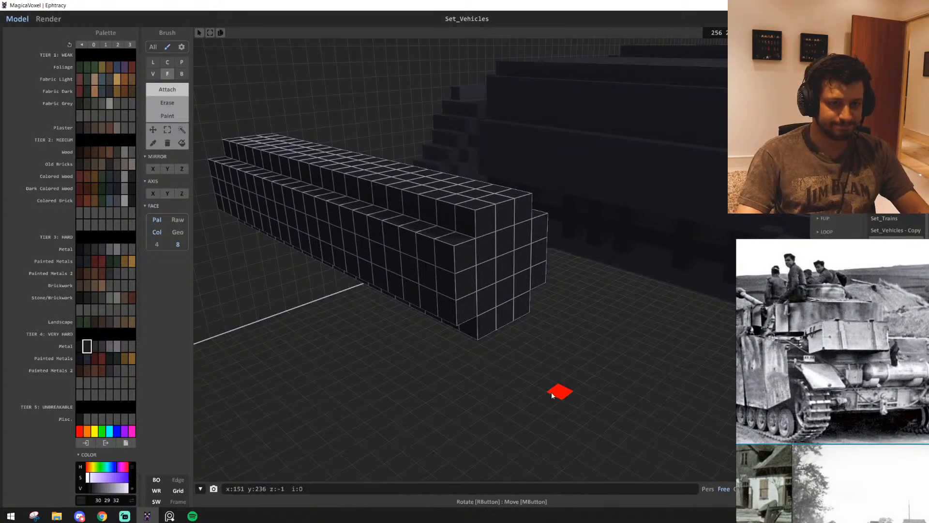
click(535, 383)
key(t)
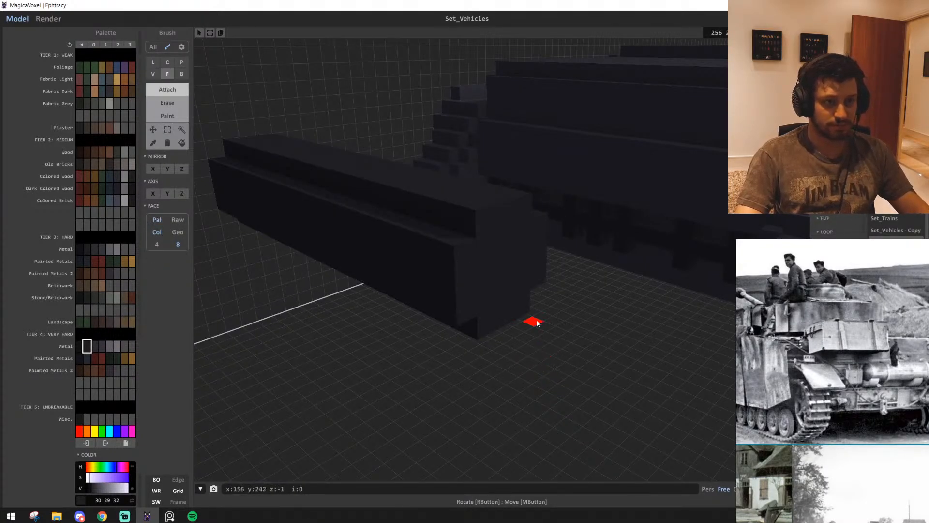
Try painting a lighter metal band in colour 54 52 57 around one end of the cylinder, and undo it
right_drag(537, 322, 409, 265)
scroll(491, 299, up, 5)
scroll(523, 333, down, 2)
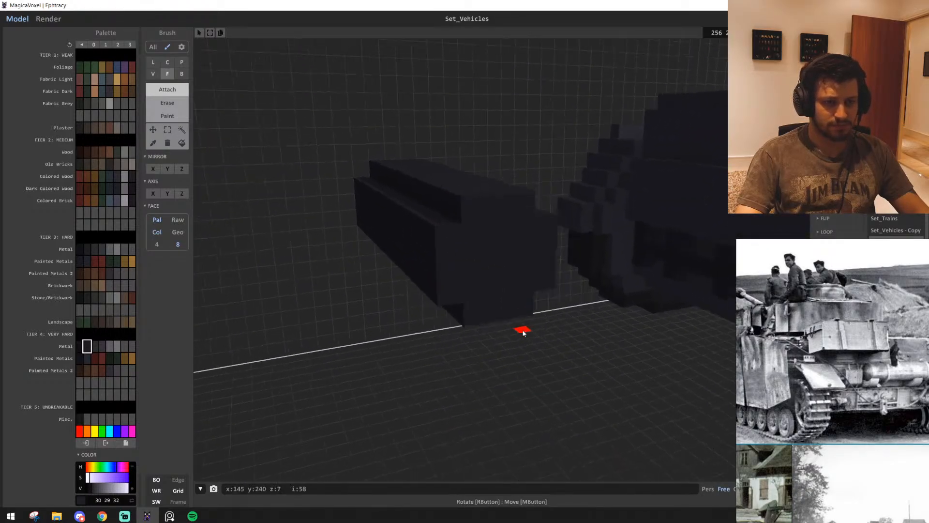
mouse_move(523, 333)
right_down()
mouse_move(501, 314)
mouse_move(501, 344)
mouse_move(577, 369)
mouse_move(606, 363)
mouse_move(448, 281)
right_up()
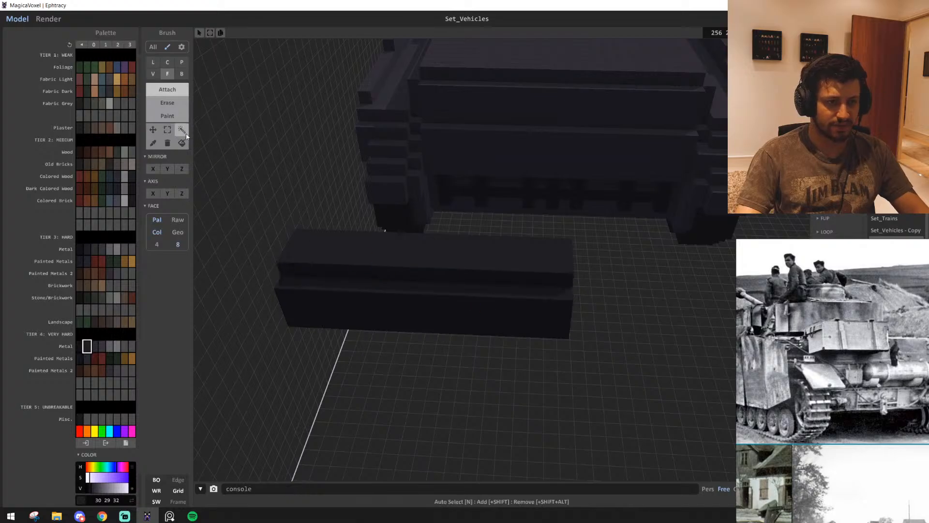
click(181, 130)
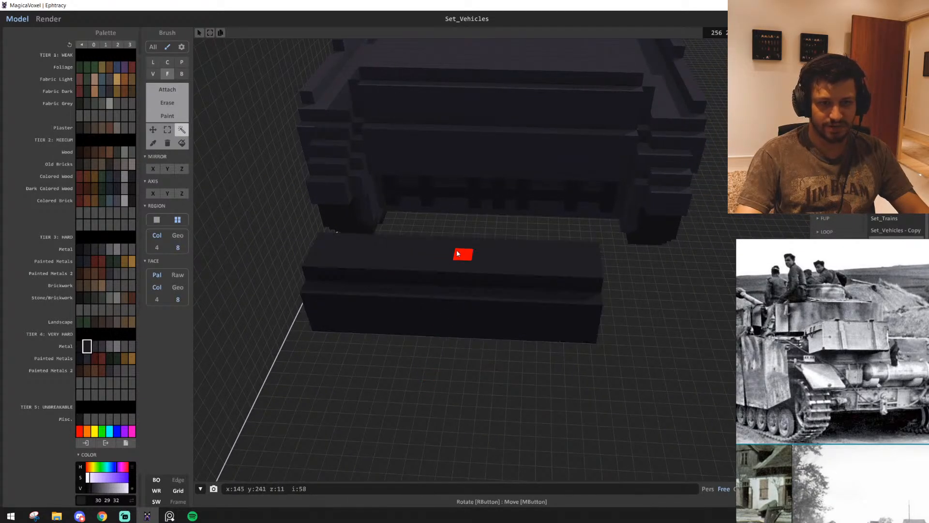
drag(461, 253, 531, 271)
scroll(498, 432, up, 5)
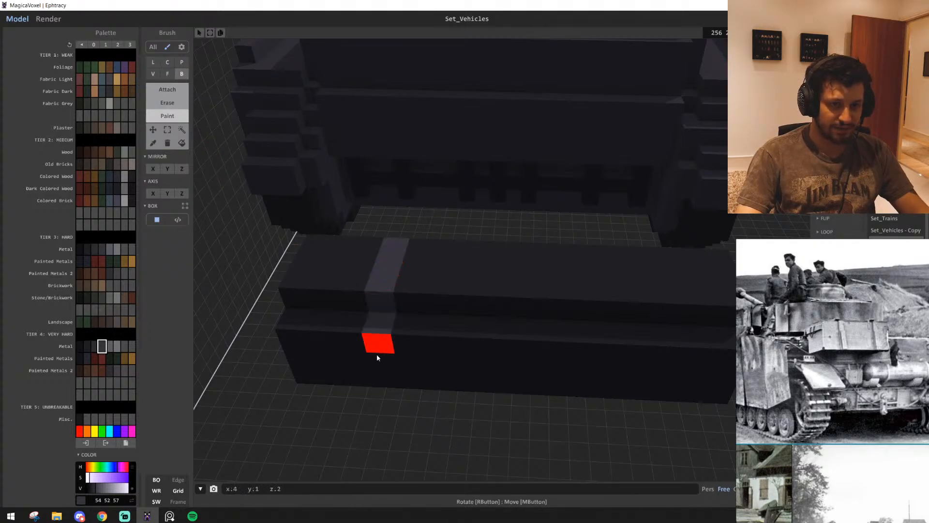
key(ctrl+z)
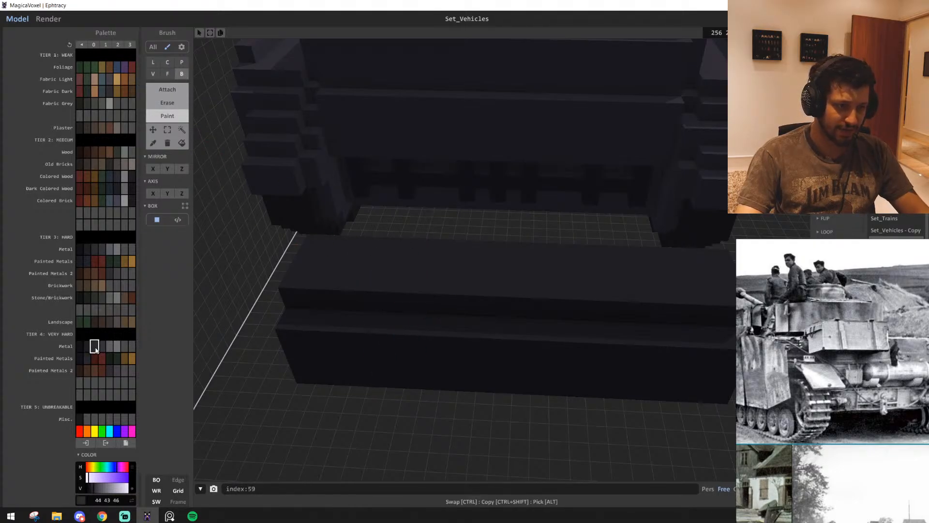
Paint two one-voxel-wide bands in near-black metal colour 18 18 20 around the cylinder, one near each end
drag(395, 248, 369, 370)
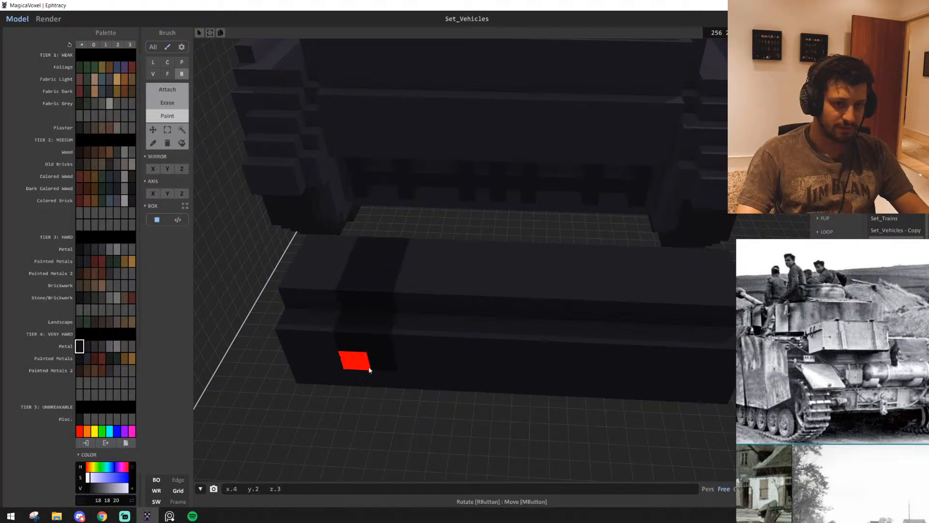
right_drag(379, 377, 492, 307)
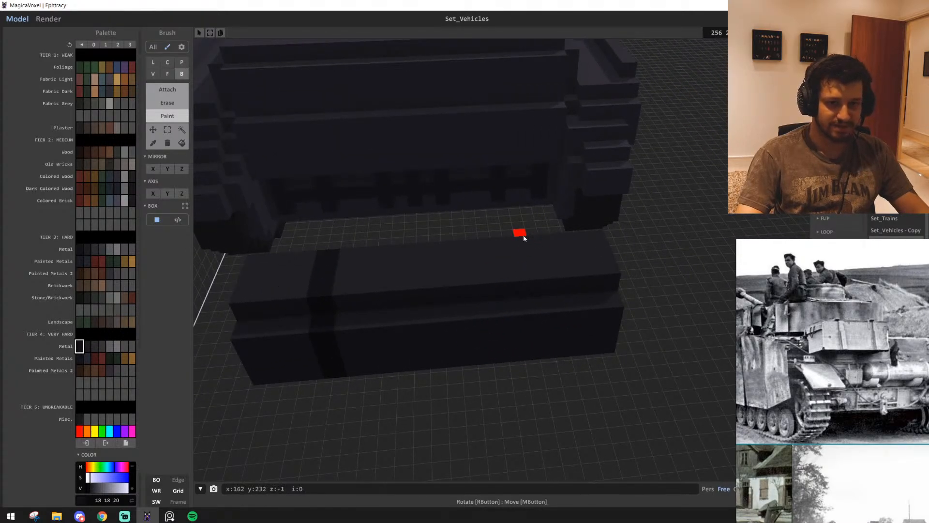
right_drag(538, 348, 383, 315)
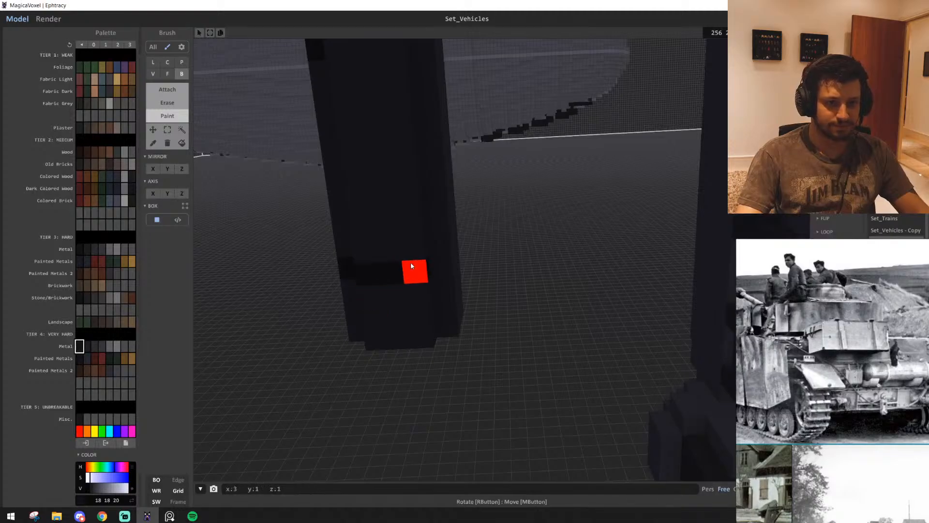
drag(458, 250, 457, 252)
mouse_move(455, 254)
right_down()
mouse_move(459, 229)
mouse_move(334, 222)
right_up()
drag(429, 223, 429, 224)
mouse_move(428, 224)
right_down()
mouse_move(397, 375)
mouse_move(368, 386)
mouse_move(413, 388)
right_up()
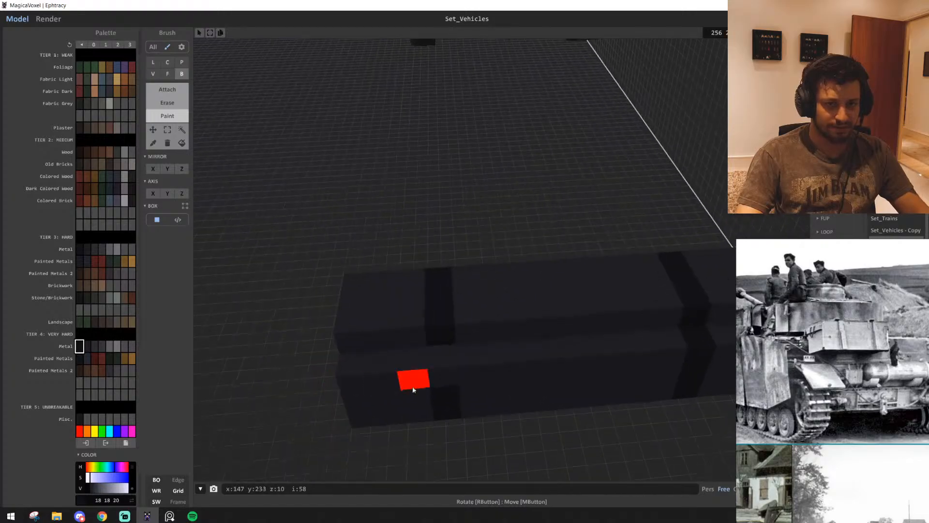
click(444, 357)
Select the cylinder section past the first dark band and adjust its position along the cylinder's length
mouse_move(447, 360)
right_down()
mouse_move(500, 388)
mouse_move(564, 362)
mouse_move(404, 348)
mouse_move(356, 367)
mouse_move(348, 359)
right_up()
scroll(348, 360, down, 3)
middle_drag(349, 359, 346, 298)
click(182, 130)
scroll(426, 290, up, 3)
right_drag(448, 296, 421, 300)
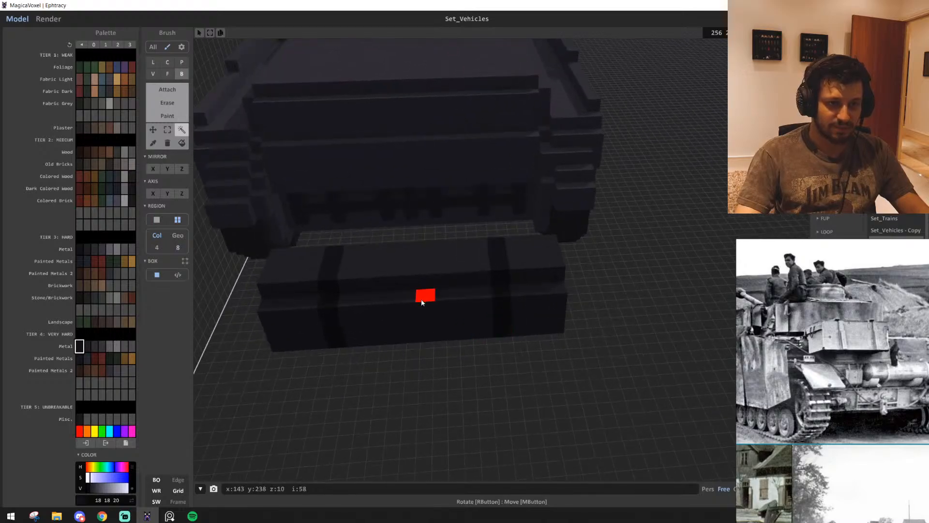
click(422, 300)
right_drag(525, 310, 426, 309)
click(620, 422)
shift+click(421, 357)
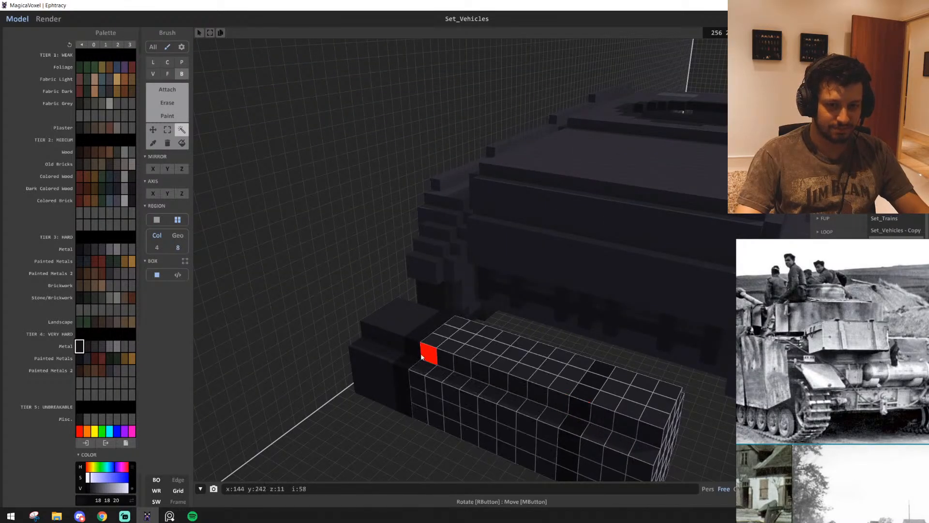
Attach a stepped end cap in metal colour 30 29 32 to one end of the cylinder
right_drag(405, 342, 492, 396)
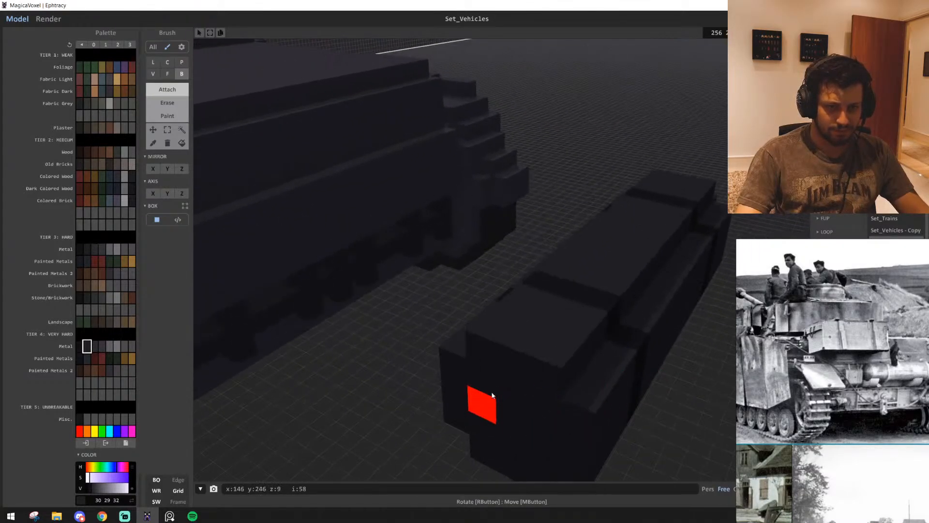
right_drag(528, 434, 492, 269)
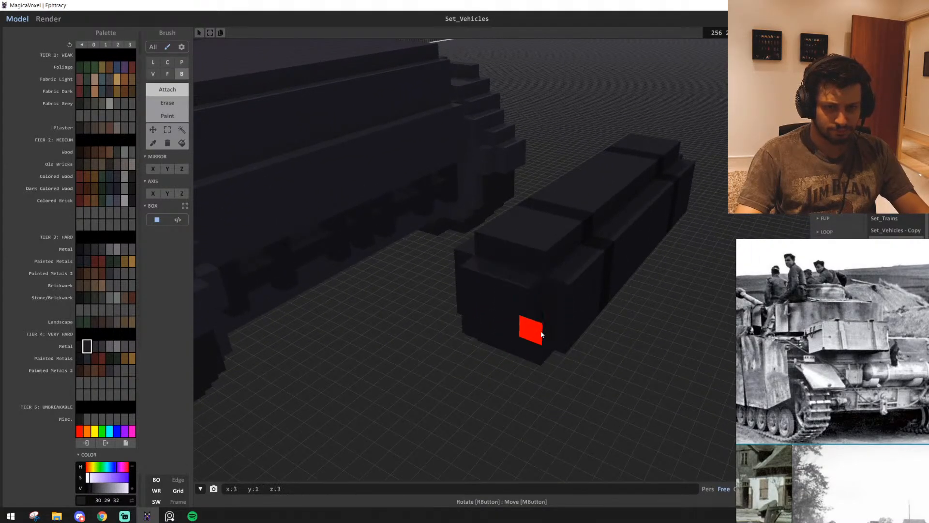
middle_drag(541, 334, 435, 380)
right_drag(378, 200, 351, 220)
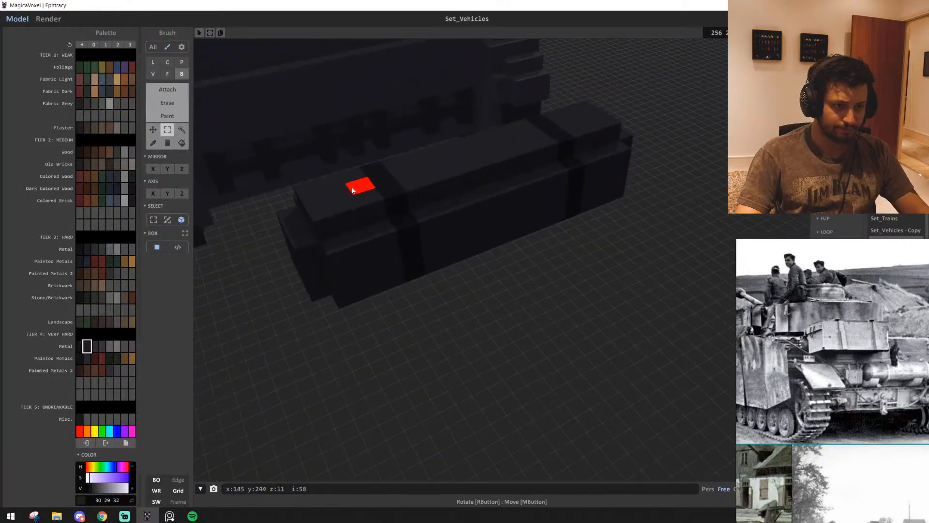
Select the capped end section, copy it to the cylinder's opposite end and fit it against the body
right_drag(385, 301, 496, 319)
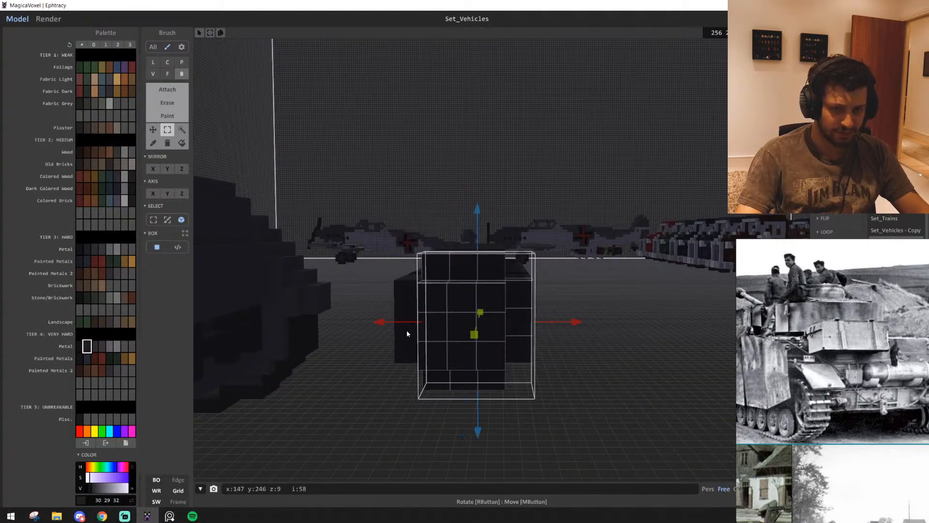
right_drag(406, 333, 457, 325)
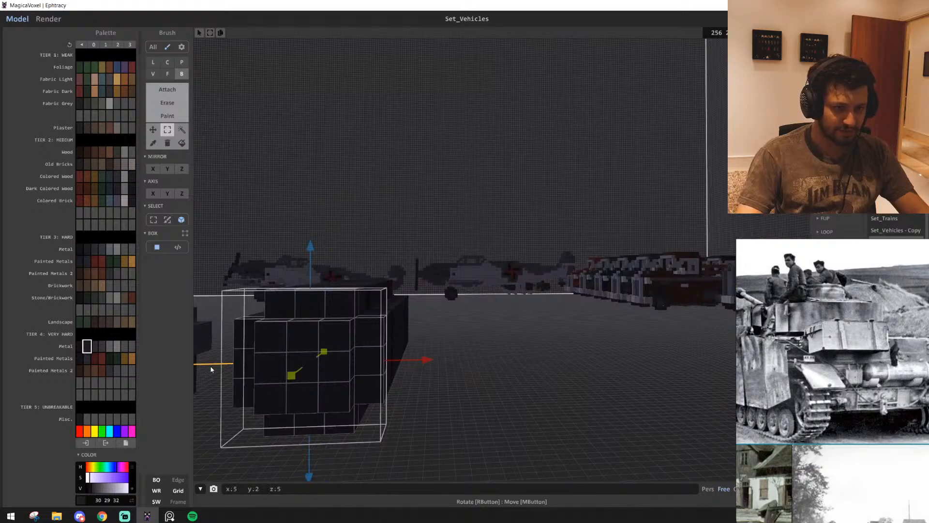
right_drag(211, 369, 282, 425)
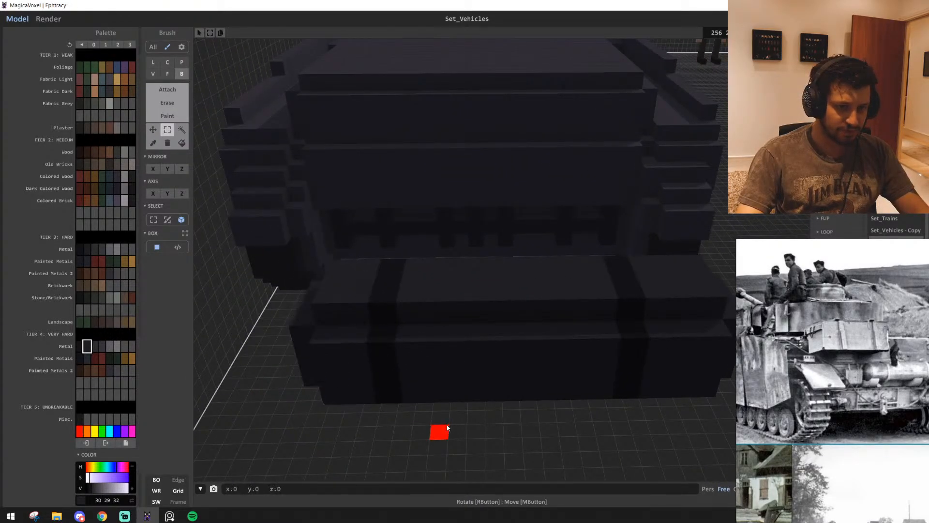
right_drag(448, 428, 553, 269)
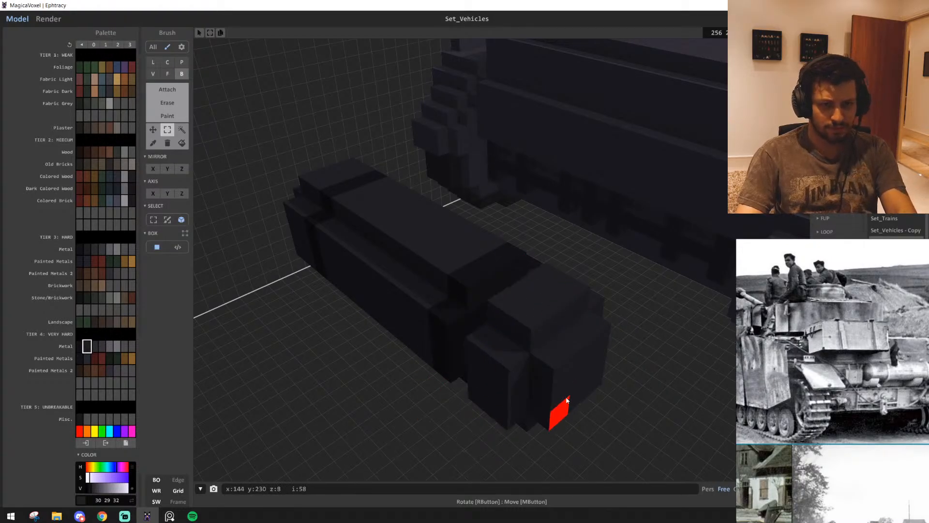
click(528, 362)
mouse_move(516, 305)
ctrl+mouse_down()
mouse_move(498, 297)
mouse_move(509, 303)
ctrl+mouse_up()
click(695, 415)
middle_drag(695, 414, 638, 426)
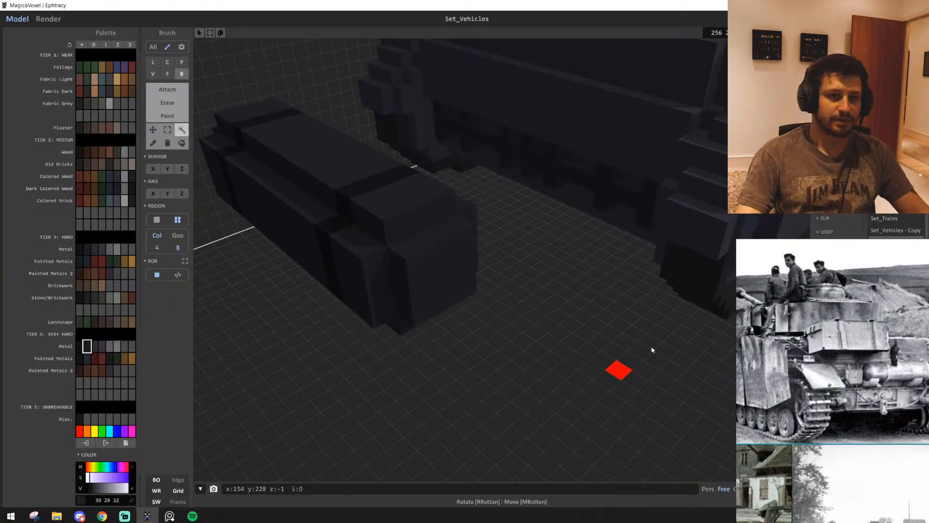
middle_drag(652, 349, 794, 346)
key(t)
Cut a one-voxel opening through the centre of the cylinder's end face into its interior
mouse_move(605, 316)
right_down()
mouse_move(522, 320)
mouse_move(503, 302)
mouse_move(465, 315)
mouse_move(446, 338)
mouse_move(448, 324)
right_up()
scroll(460, 333, up, 5)
scroll(457, 327, up, 3)
click(467, 330)
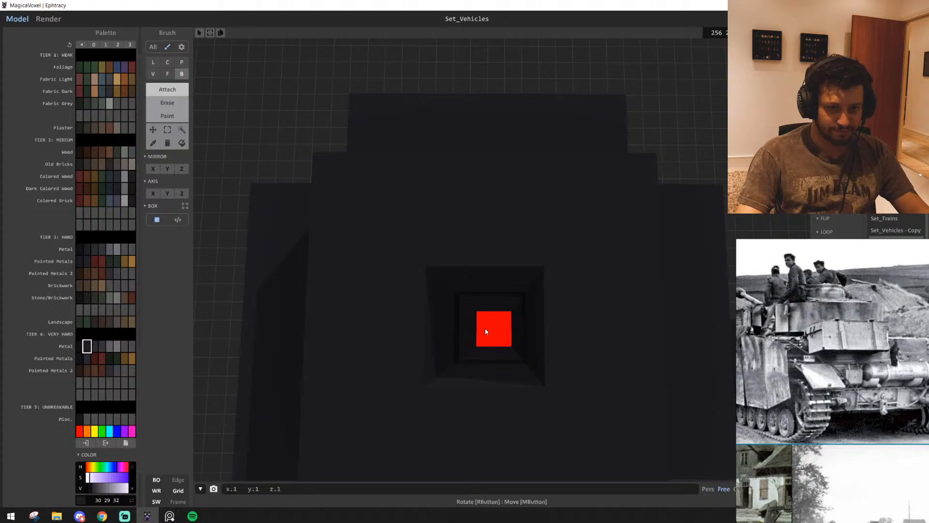
drag(488, 330, 513, 334)
scroll(514, 334, down, 5)
right_drag(513, 334, 517, 355)
click(510, 293)
scroll(506, 337, up, 4)
scroll(505, 341, up, 3)
scroll(522, 348, up, 2)
Hollow out the cylinder behind its end face by removing single voxels around the central tunnel until the cavity is three voxels wide
shift+click(556, 326)
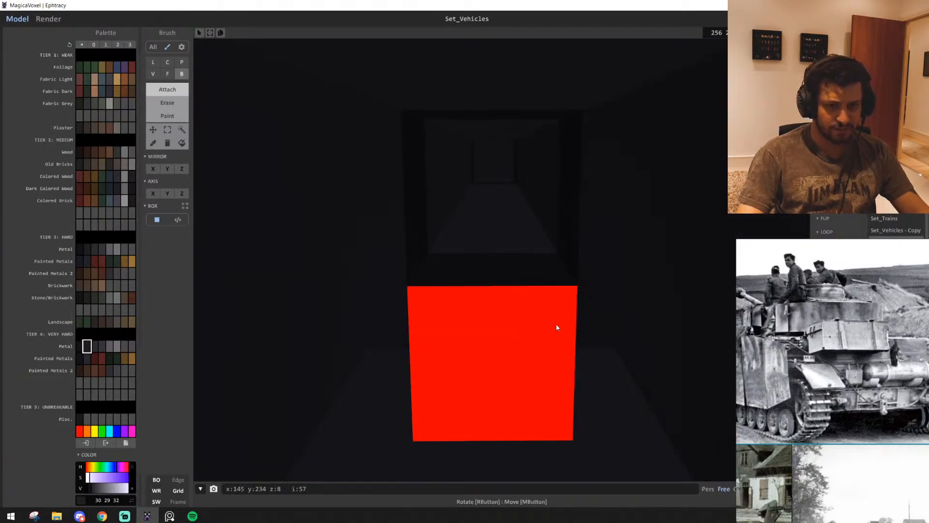
shift+click(393, 268)
shift+click(406, 309)
shift+click(431, 309)
shift+click(416, 300)
shift+click(397, 228)
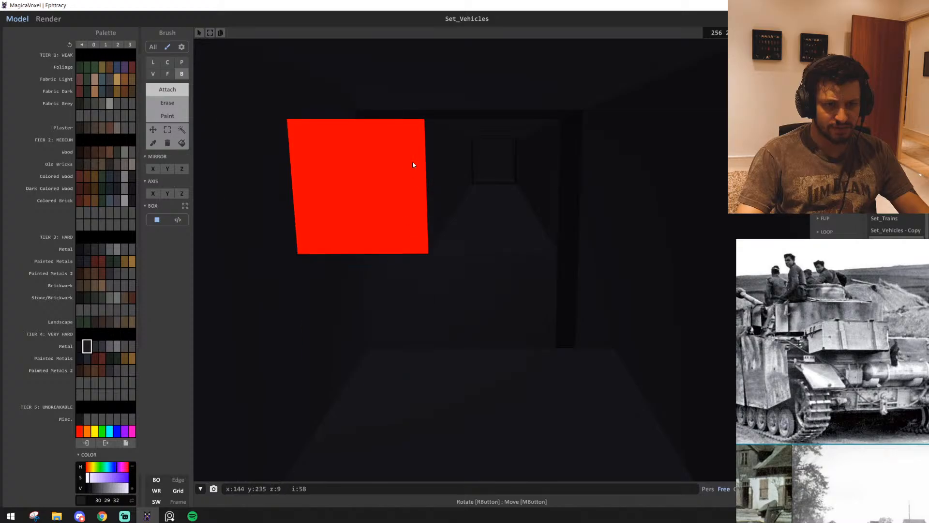
scroll(466, 222, up, 2)
mouse_move(438, 216)
right_down()
mouse_move(466, 223)
mouse_move(468, 179)
right_up()
shift+click(467, 181)
shift+click(387, 271)
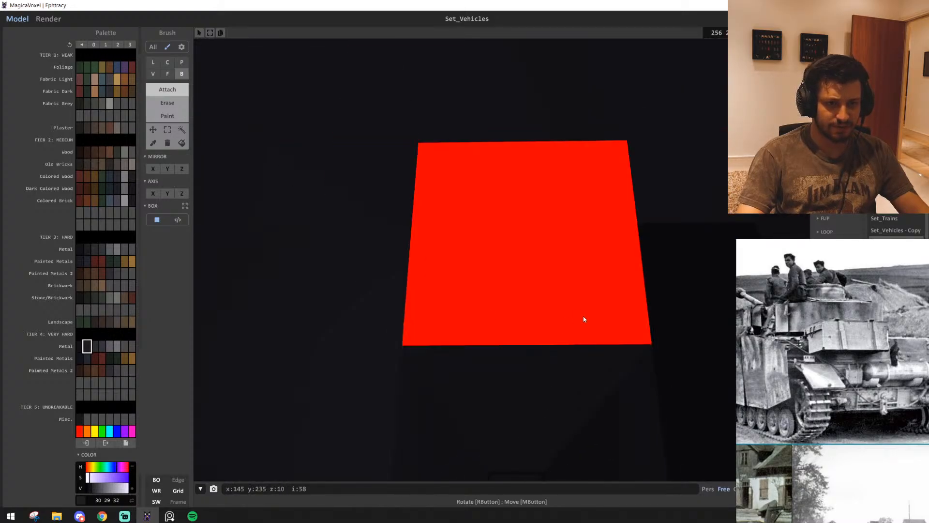
shift+click(583, 317)
shift+click(568, 290)
mouse_move(565, 196)
right_down()
mouse_move(562, 292)
mouse_move(591, 265)
mouse_move(480, 290)
mouse_move(456, 245)
right_up()
shift+click(591, 265)
shift+click(459, 193)
shift+click(479, 251)
shift+click(581, 208)
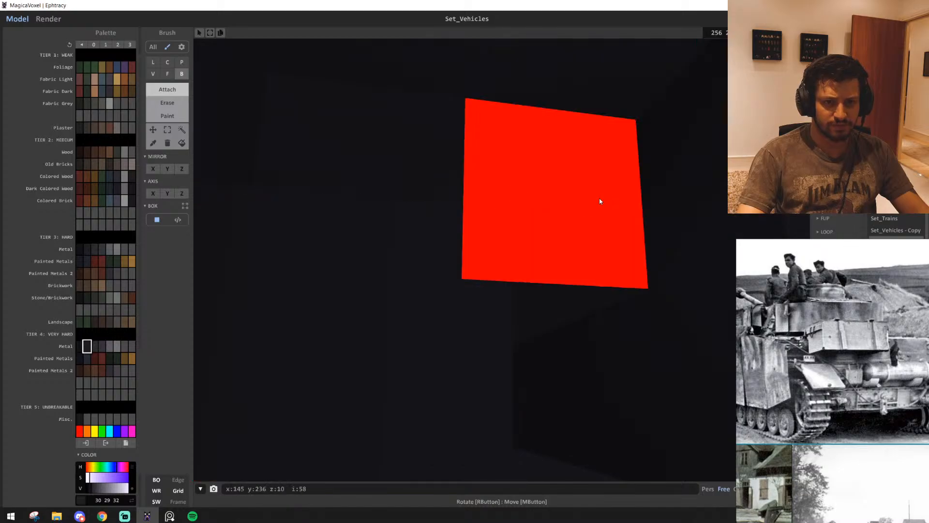
shift+click(602, 202)
shift+click(637, 357)
right_drag(637, 359, 641, 365)
shift+click(641, 365)
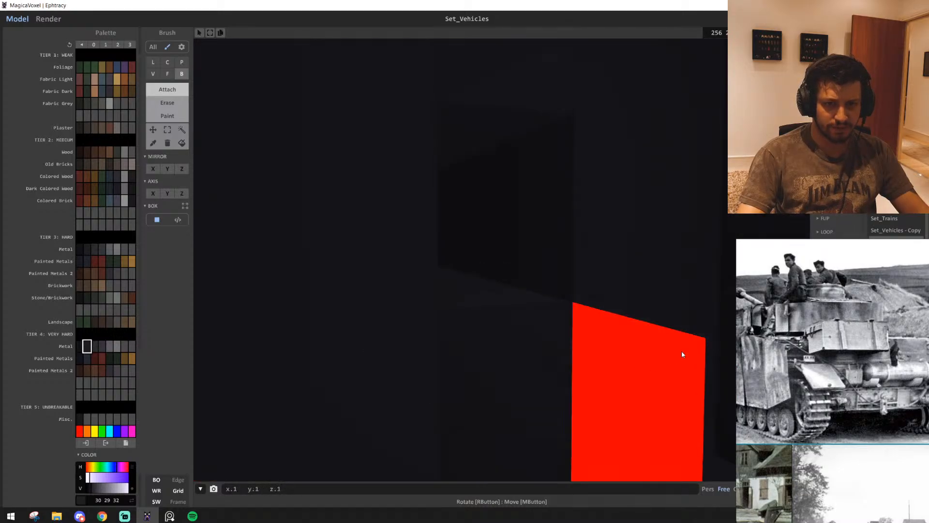
shift+click(602, 316)
shift+click(470, 368)
shift+click(414, 387)
shift+click(399, 270)
right_drag(399, 270, 539, 317)
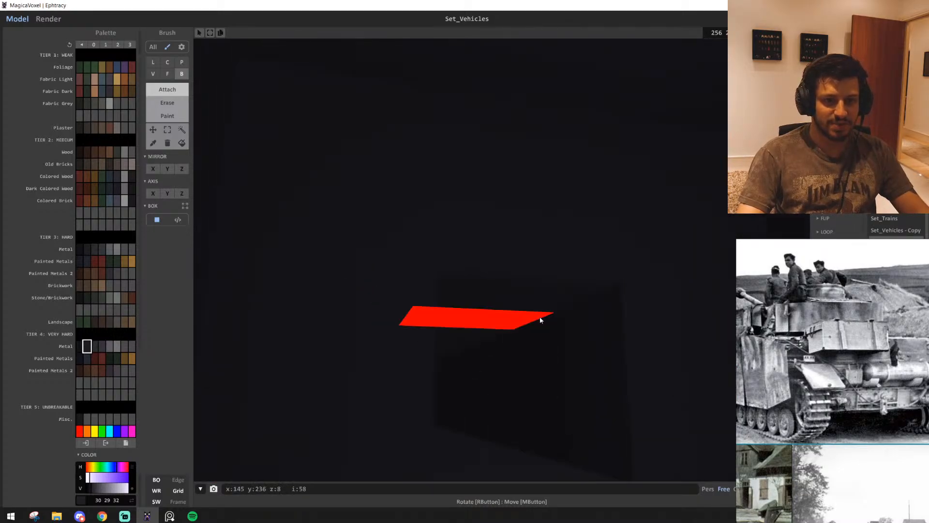
shift+click(388, 209)
shift+click(670, 241)
shift+click(668, 367)
right_drag(666, 367, 653, 314)
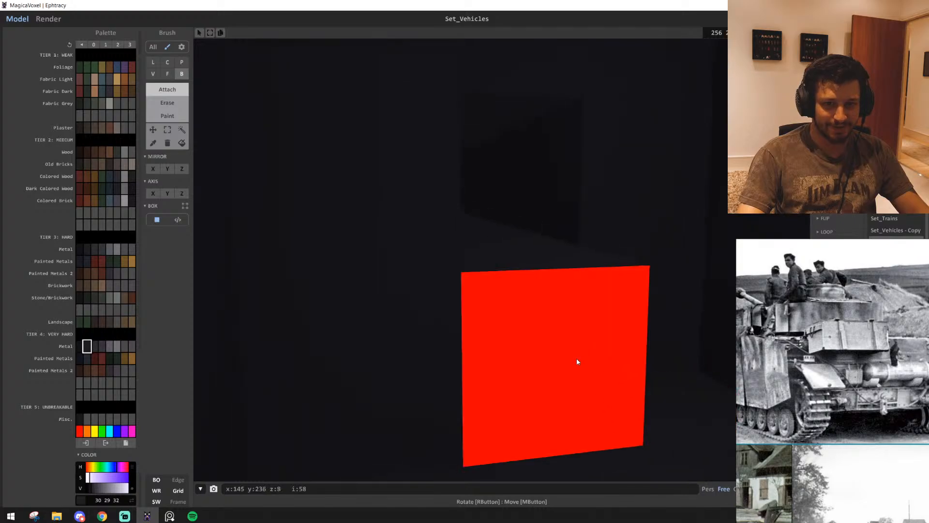
shift+click(576, 358)
shift+click(402, 356)
right_drag(547, 285, 566, 342)
Deepen the cavity layer by layer along the cylinder's length with the Face brush
key(f)
shift+click(511, 164)
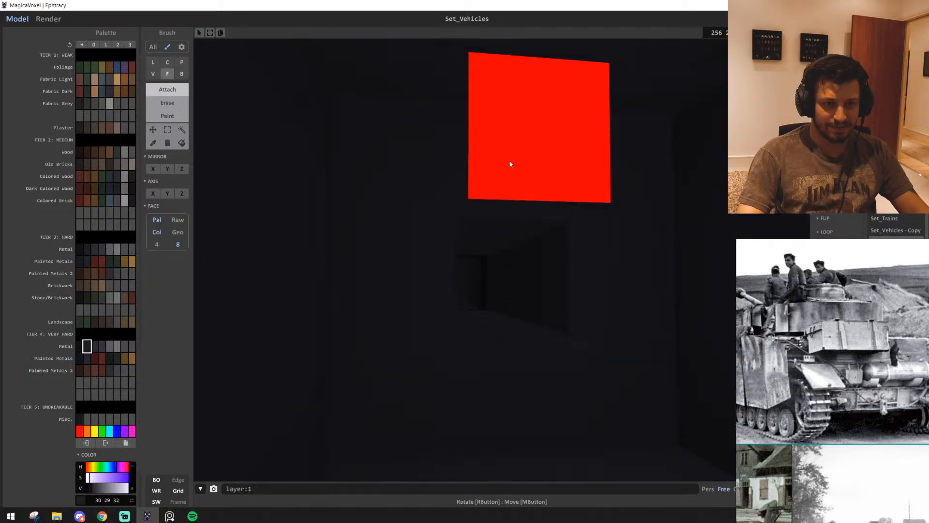
shift+click(501, 174)
shift+click(483, 188)
shift+click(483, 186)
shift+click(485, 193)
shift+click(486, 197)
shift+click(488, 203)
scroll(504, 218, up, 4)
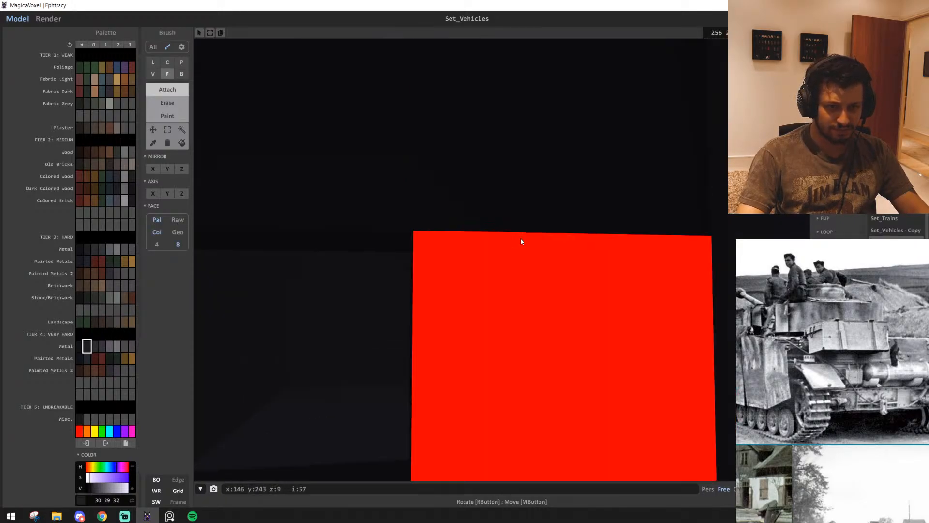
shift+click(524, 248)
scroll(528, 255, down, 2)
right_drag(534, 260, 317, 325)
Clear leftover voxels inside the cylinder's cavity with the Box brush
key(b)
right_drag(520, 319, 502, 321)
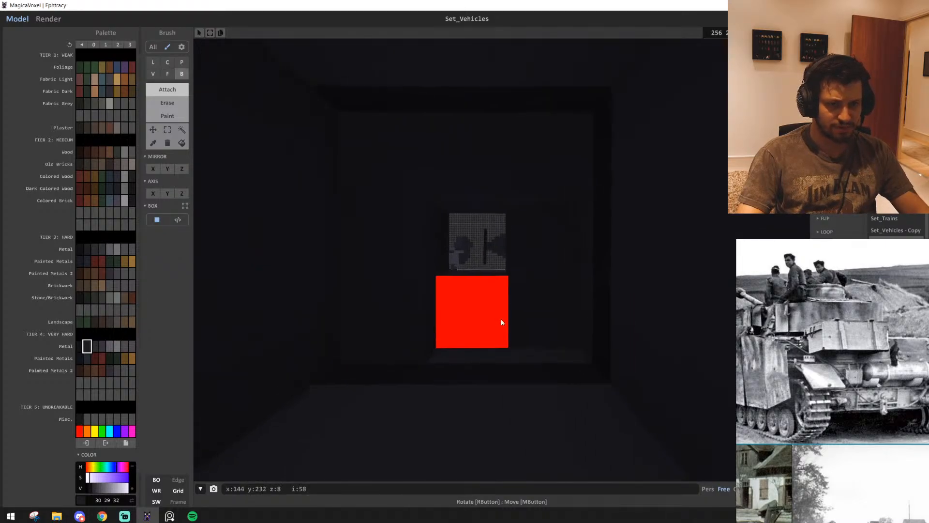
middle_drag(502, 322, 503, 367)
scroll(499, 321, up, 2)
scroll(499, 322, up, 2)
right_drag(499, 321, 475, 270)
scroll(496, 324, up, 3)
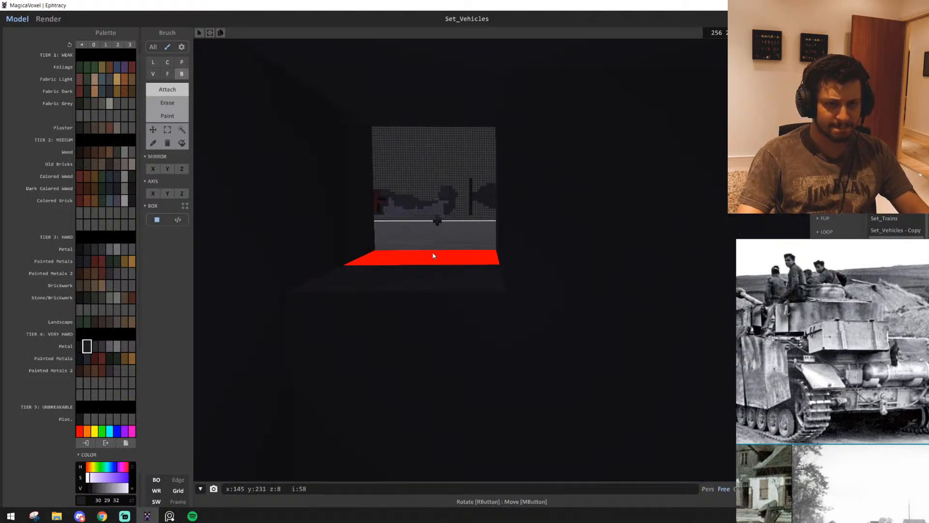
scroll(434, 258, down, 3)
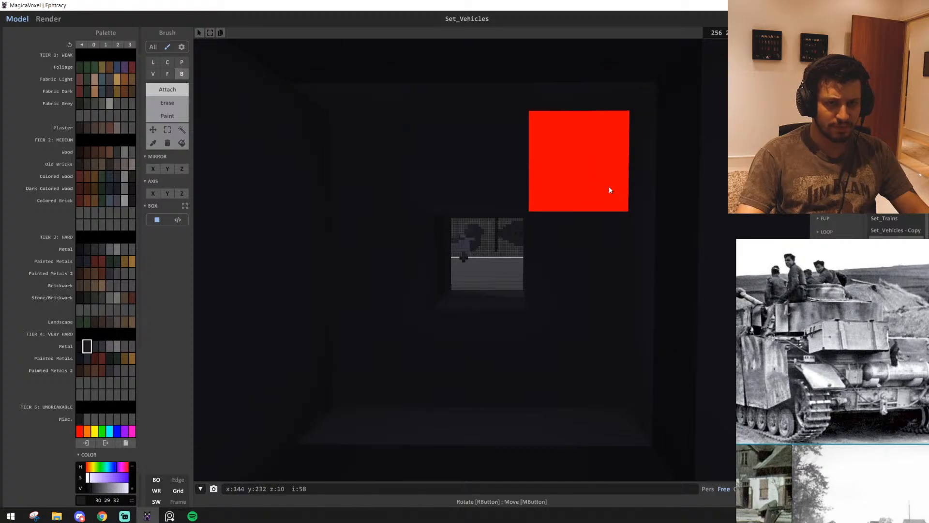
right_drag(520, 299, 508, 379)
Paint the area of the cylinder's end opening in metal colour 18 18 20
scroll(515, 294, down, 2)
scroll(515, 294, up, 2)
key(g)
scroll(465, 237, down, 4)
mouse_move(464, 236)
right_down()
mouse_move(565, 307)
mouse_move(579, 288)
mouse_move(563, 271)
right_up()
click(521, 264)
drag(521, 264, 518, 339)
right_drag(519, 339, 673, 319)
scroll(627, 332, down, 5)
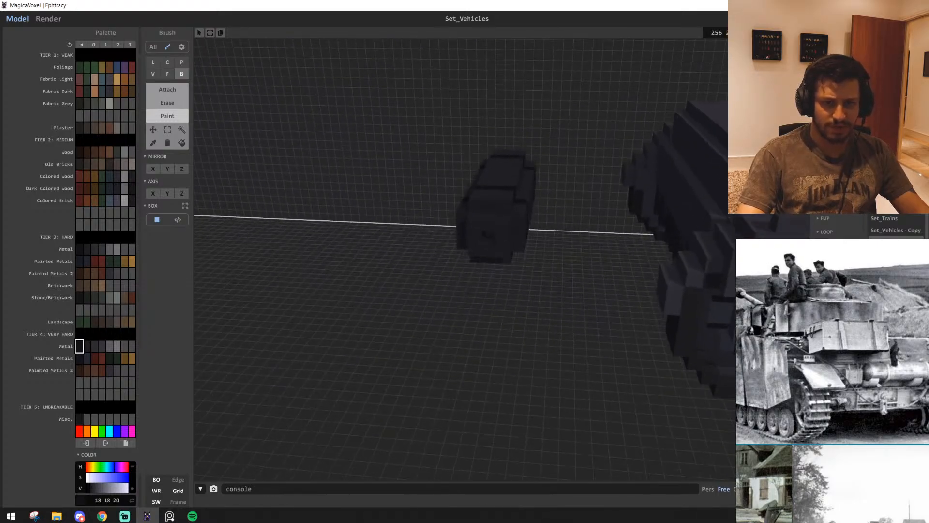
Close the opening in the cylinder's end face with metal colour 30 29 32
right_drag(490, 239, 528, 293)
scroll(527, 294, up, 5)
scroll(528, 293, down, 4)
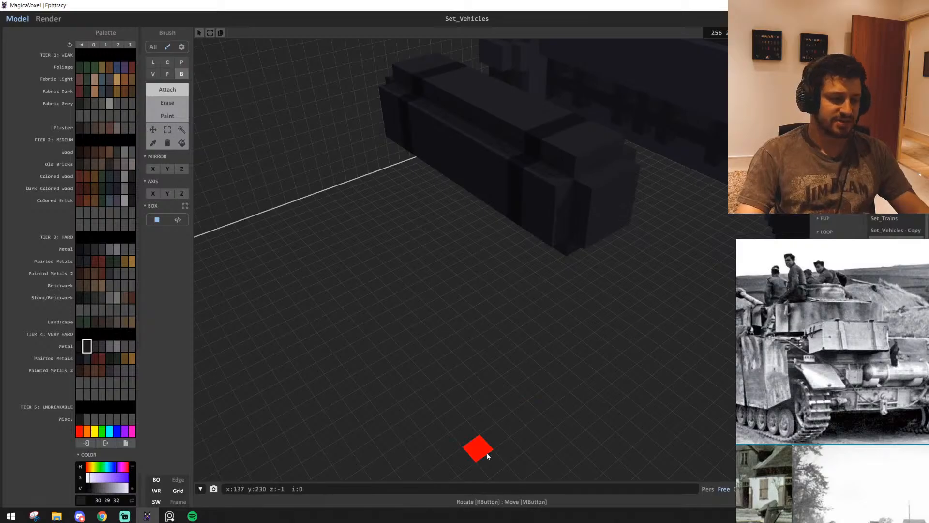
Examine the banded cylinder's sides and end face beside the hull
scroll(562, 394, up, 4)
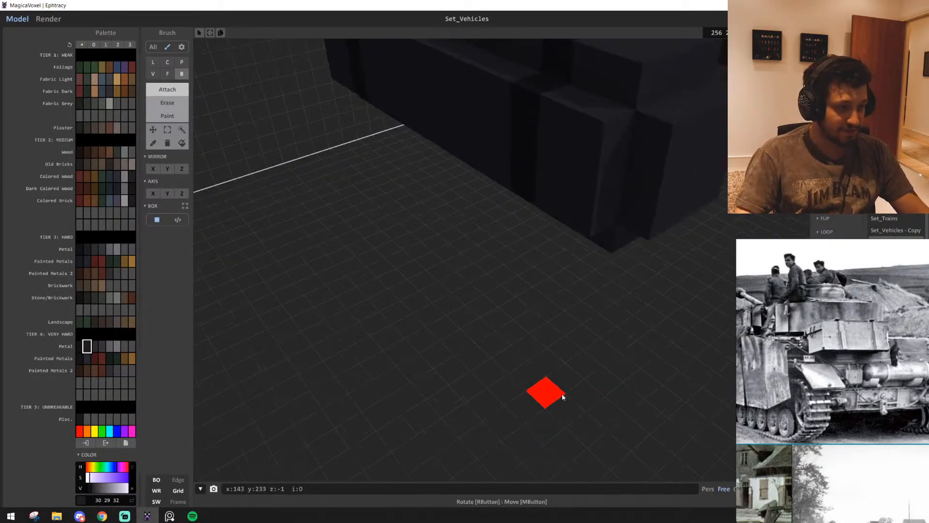
middle_drag(546, 271, 533, 371)
scroll(533, 370, down, 2)
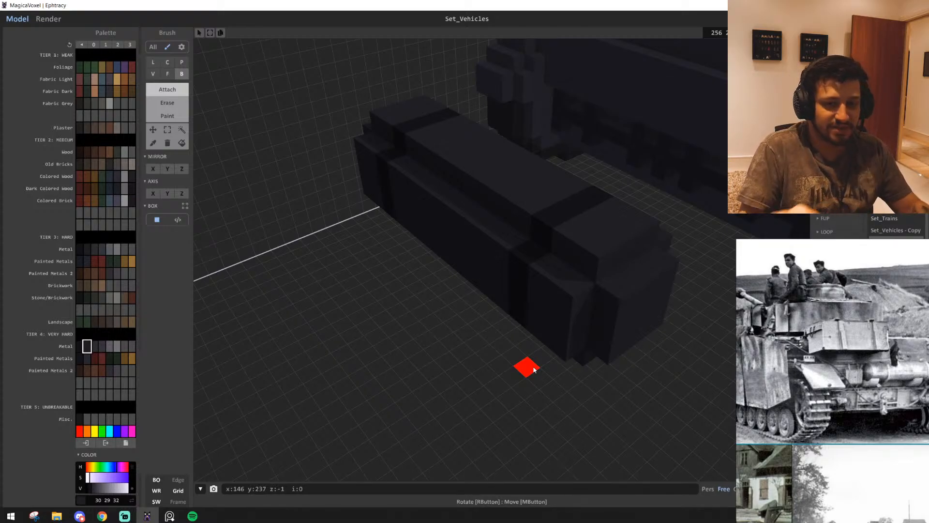
right_drag(545, 230, 566, 251)
alt+click(463, 229)
middle_drag(567, 251, 593, 310)
scroll(593, 310, up, 3)
middle_drag(482, 271, 429, 332)
right_drag(429, 333, 233, 304)
scroll(419, 324, up, 3)
scroll(282, 332, up, 3)
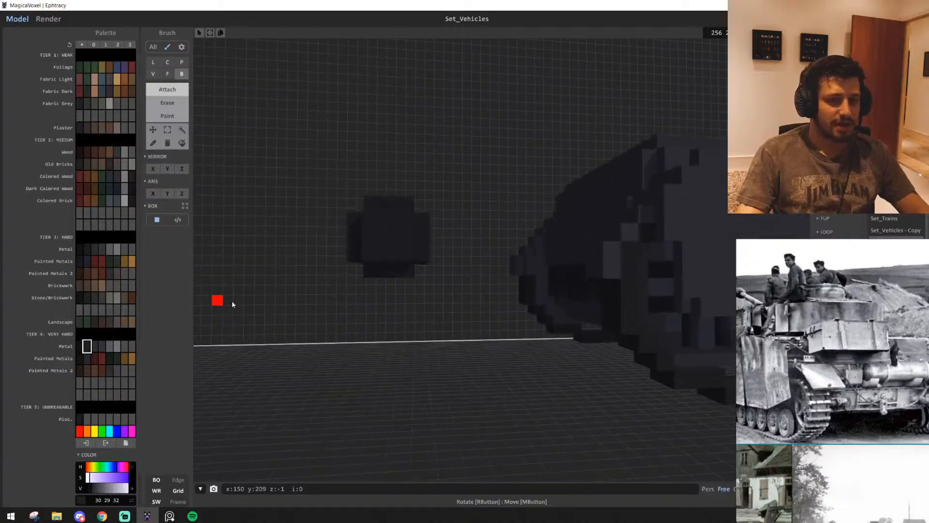
Select the whole cylinder by geometry with the Region tool and move it 12 voxels along X to the hull's rear
key(w)
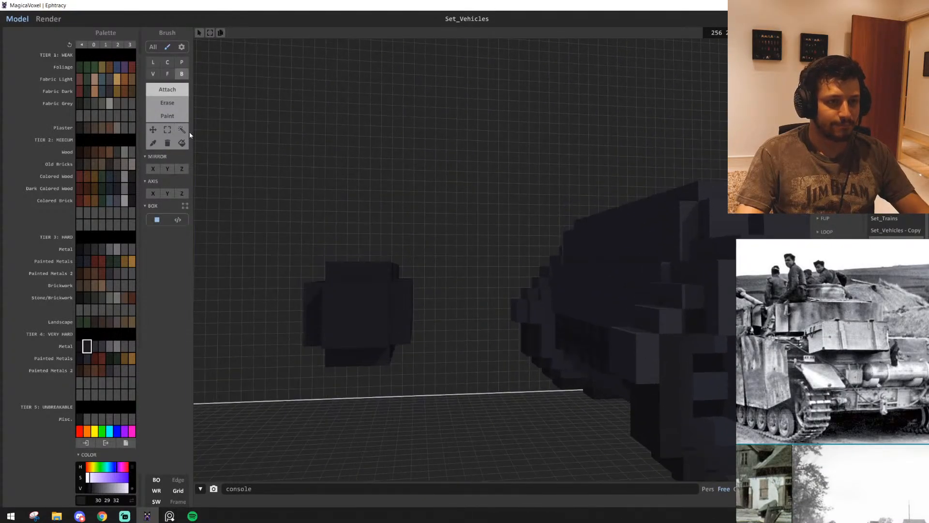
click(186, 130)
key(s)
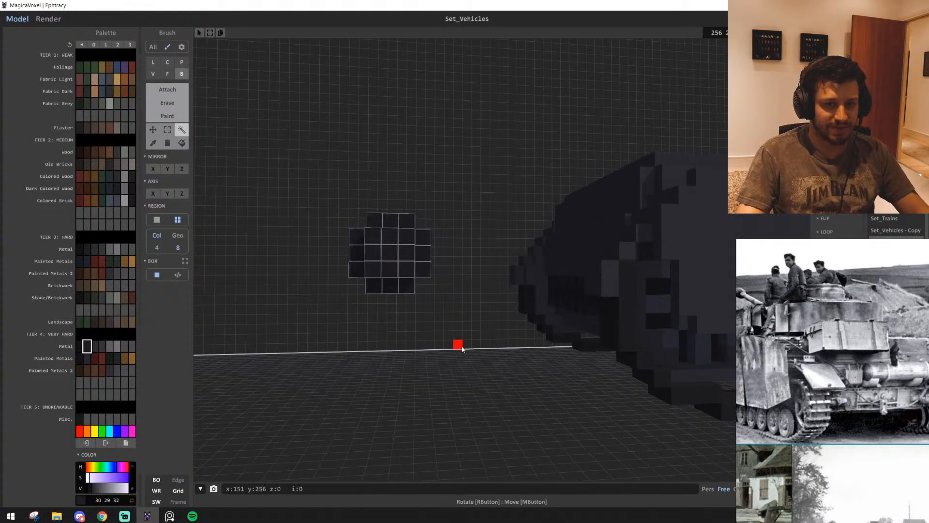
right_drag(458, 341, 401, 368)
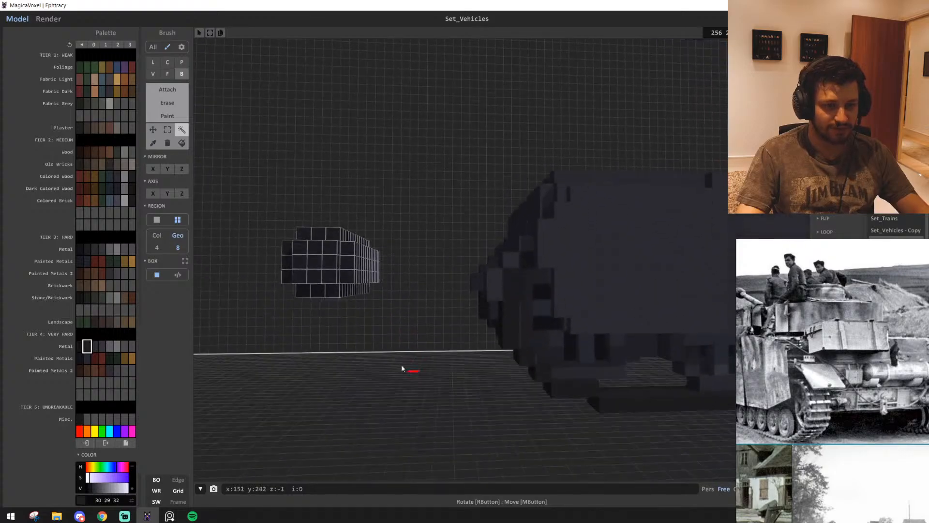
drag(329, 276, 344, 208)
key(w)
right_drag(344, 208, 358, 245)
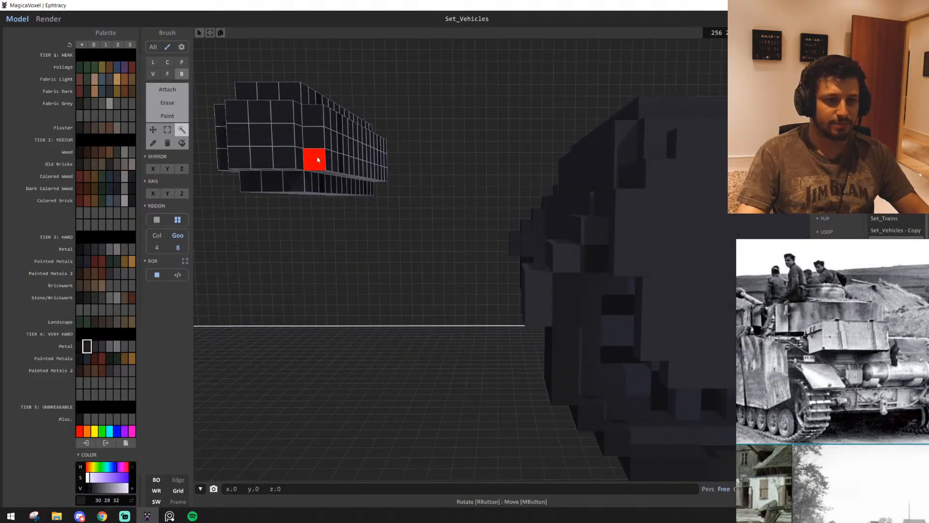
drag(318, 160, 561, 156)
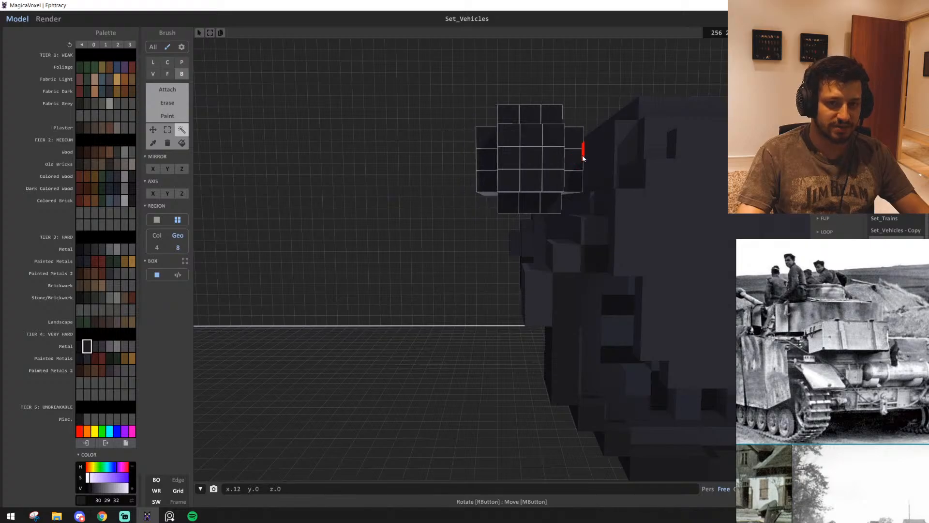
right_drag(567, 167, 628, 219)
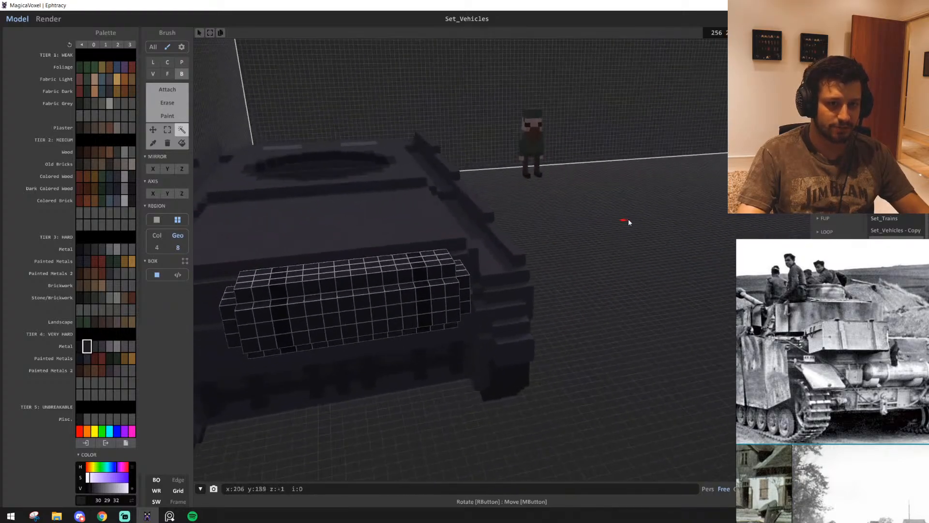
Adjust the cylinder's placement against the hull's rear plate and check the fit from several angles
scroll(556, 334, up, 5)
mouse_move(520, 291)
right_down()
mouse_move(444, 277)
mouse_move(565, 308)
right_up()
mouse_move(410, 228)
right_down()
mouse_move(548, 251)
mouse_move(513, 274)
mouse_move(432, 264)
mouse_move(633, 326)
mouse_move(572, 270)
mouse_move(555, 234)
right_up()
mouse_move(385, 326)
right_down()
mouse_move(591, 339)
mouse_move(565, 307)
right_up()
scroll(553, 285, down, 7)
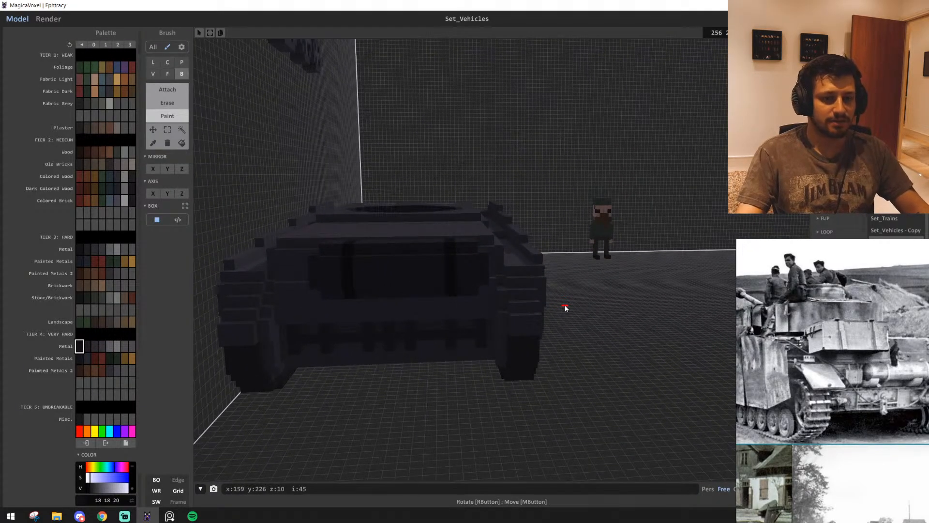
right_drag(565, 307, 722, 177)
scroll(498, 349, up, 4)
scroll(587, 342, down, 3)
right_drag(603, 317, 450, 323)
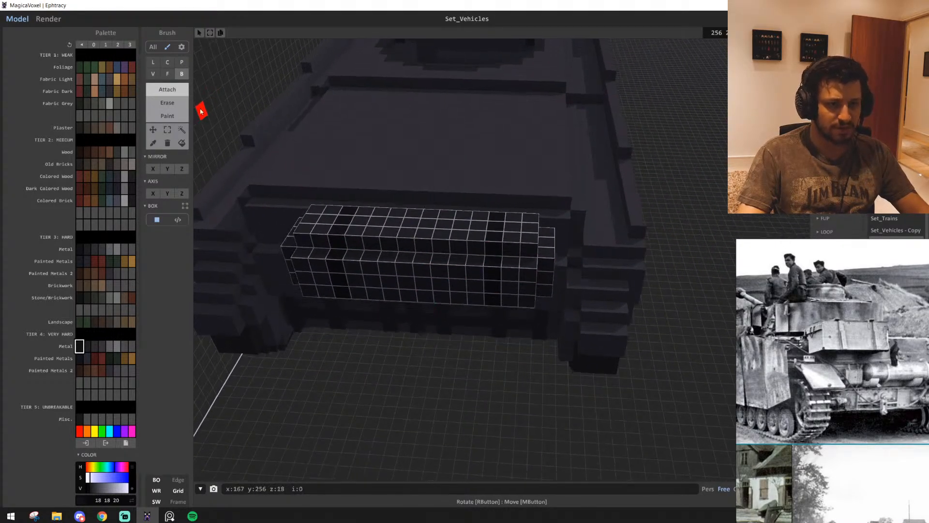
Select one part of the mounted cylinder, shift it sideways and fill the gap to lengthen the body
click(167, 130)
key(ctrl+d)
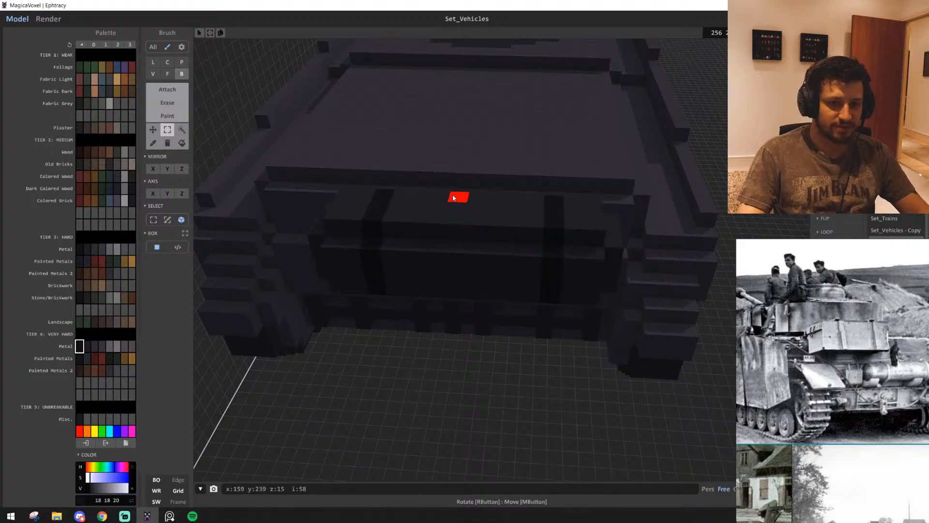
right_drag(346, 291, 566, 327)
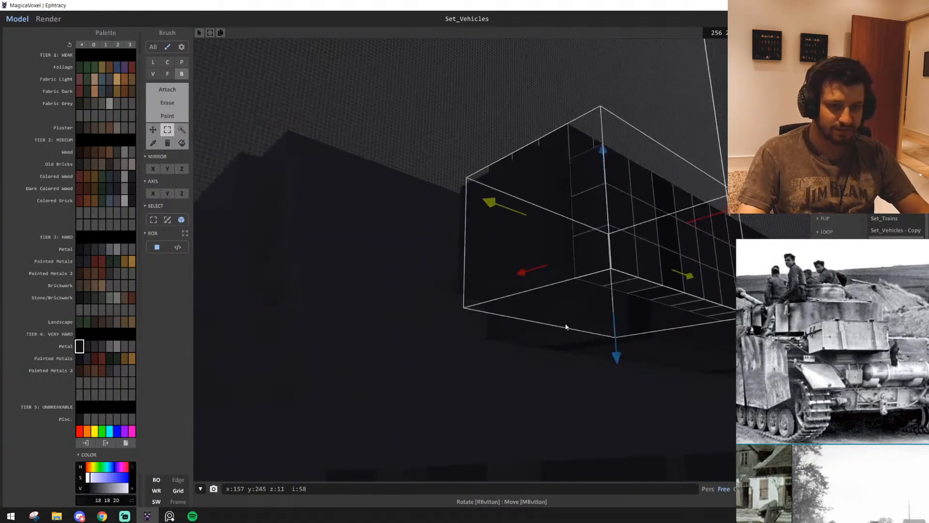
right_drag(519, 236, 490, 422)
click(186, 119)
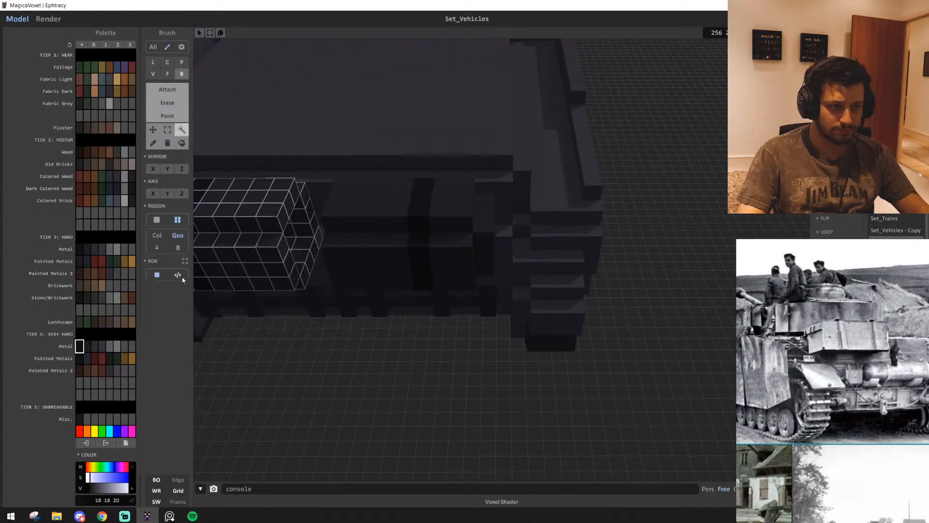
right_drag(441, 281, 451, 225)
right_drag(527, 199, 444, 237)
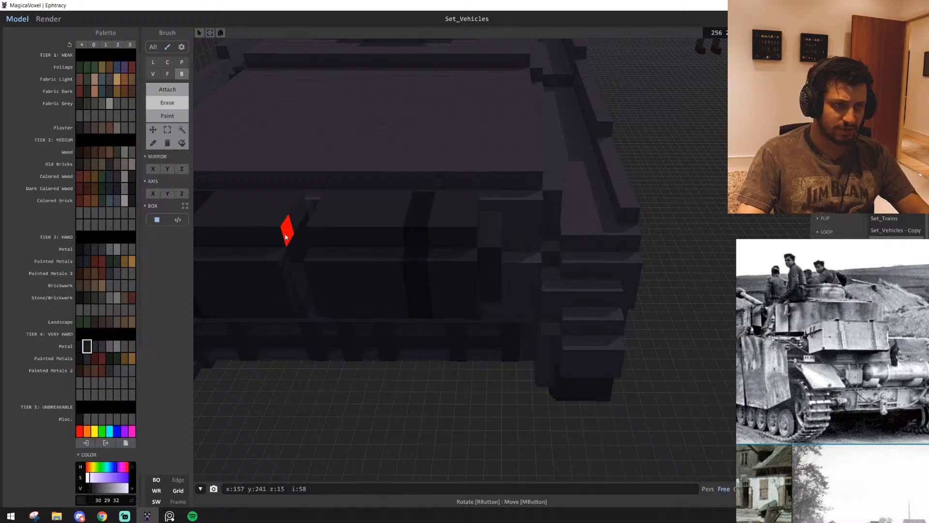
scroll(290, 223, down, 5)
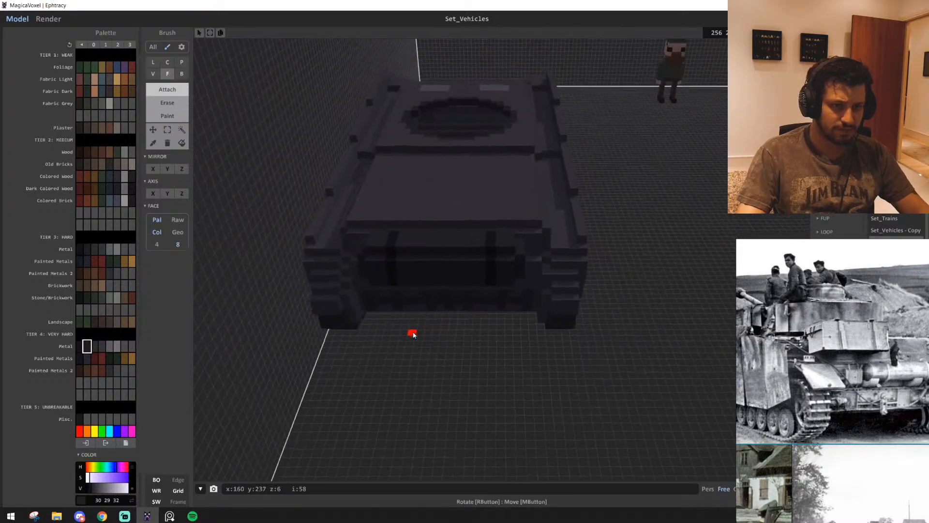
Attach a single voxel in metal colour 30 29 32 to the rear plate beneath the cylinder's first dark band
right_drag(480, 329, 428, 320)
scroll(436, 317, up, 10)
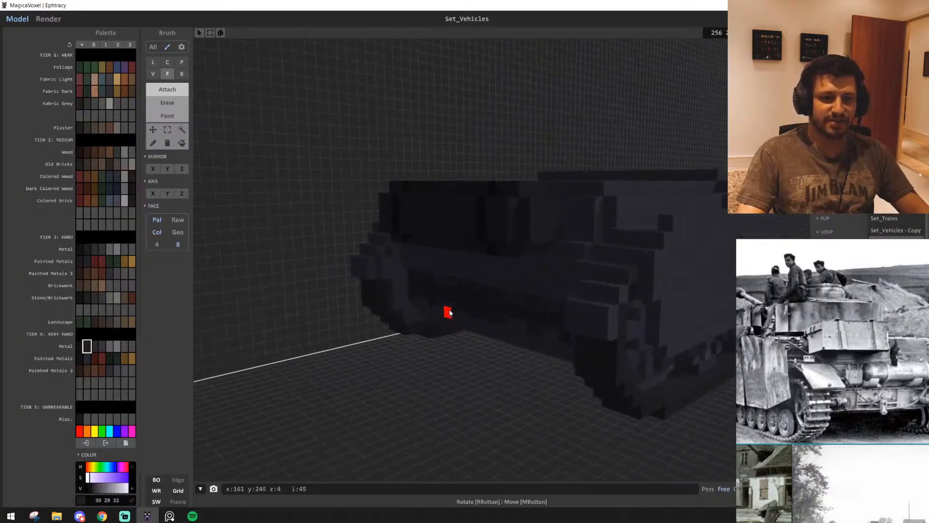
key(b)
scroll(472, 300, down, 5)
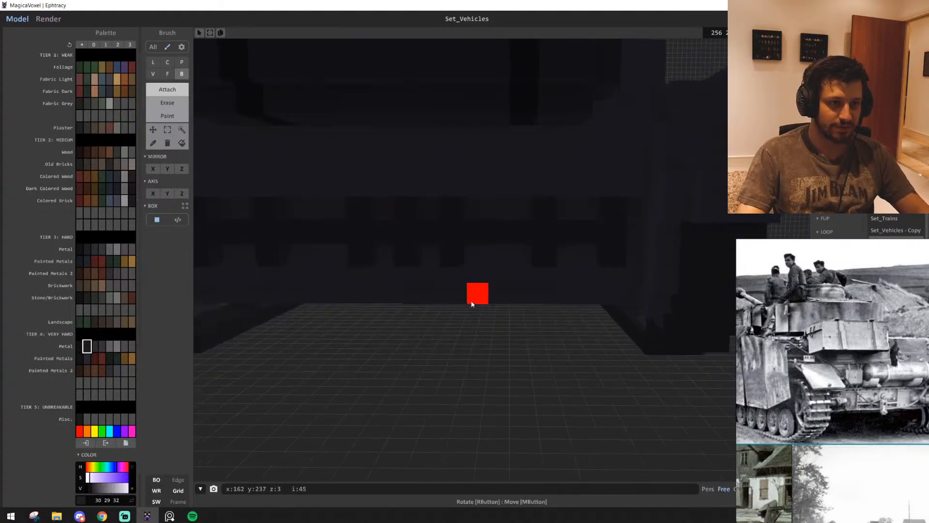
scroll(404, 312, up, 4)
right_drag(337, 270, 392, 278)
scroll(394, 278, up, 3)
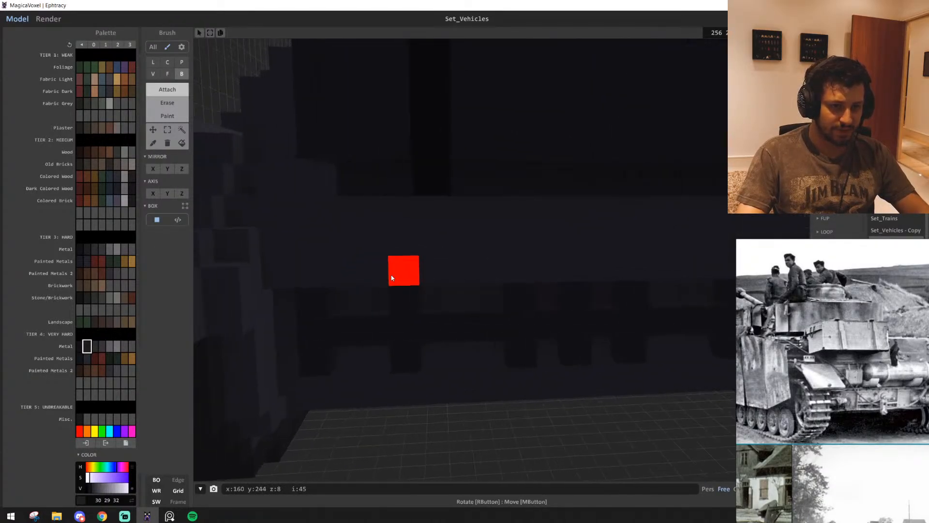
right_drag(491, 293, 484, 295)
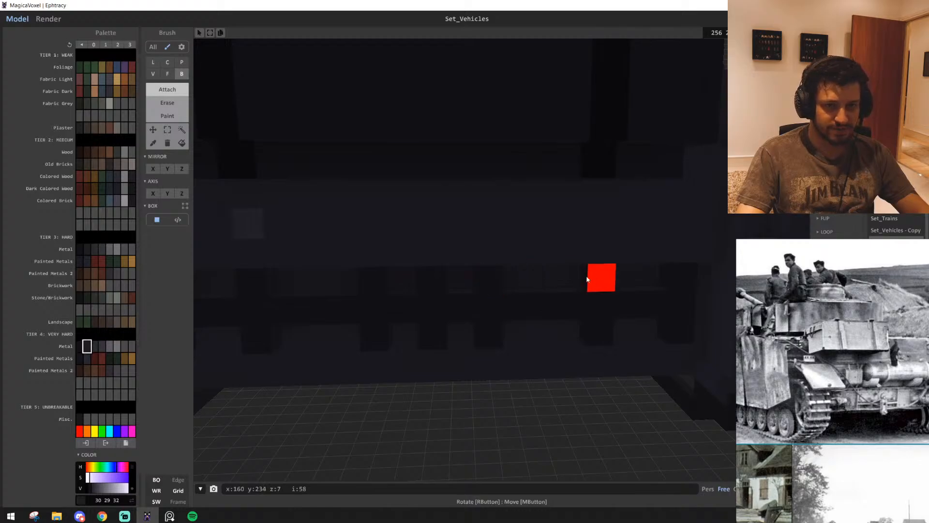
Attach a matching single voxel to the rear plate beneath the cylinder's other dark band
scroll(588, 279, down, 4)
scroll(579, 275, up, 4)
right_drag(589, 278, 592, 364)
click(587, 259)
scroll(592, 364, down, 3)
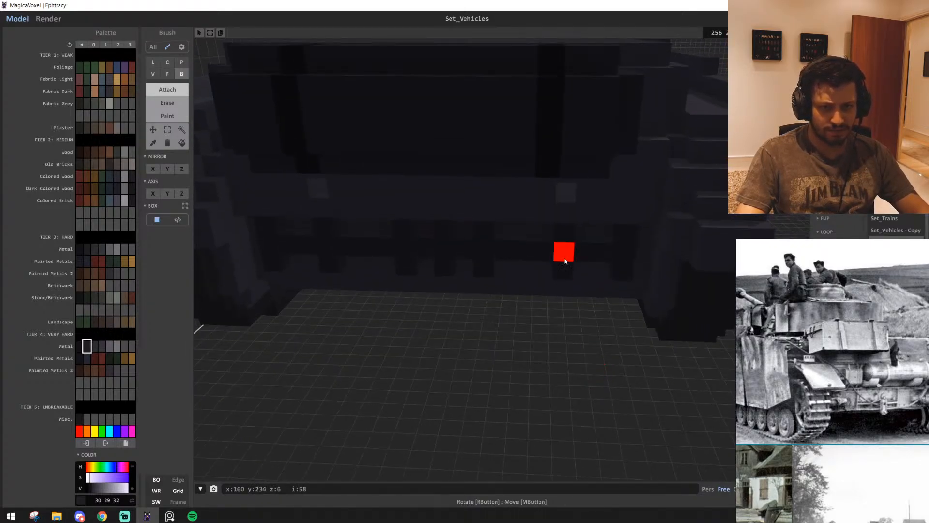
scroll(565, 261, up, 3)
scroll(580, 328, up, 2)
right_drag(579, 328, 593, 315)
scroll(593, 315, up, 4)
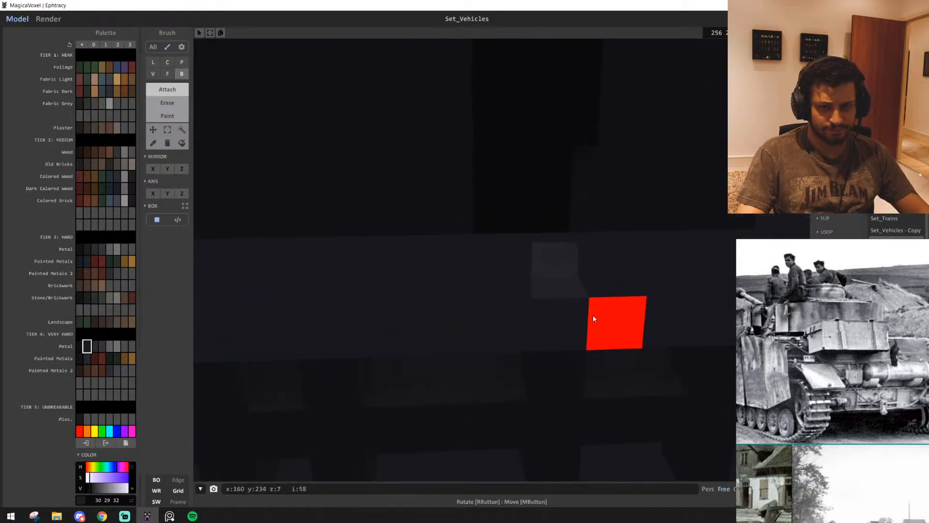
Build out the two support voxels beneath the cylinder's dark bands and check them from below and behind
click(566, 281)
click(566, 284)
scroll(499, 363, down, 4)
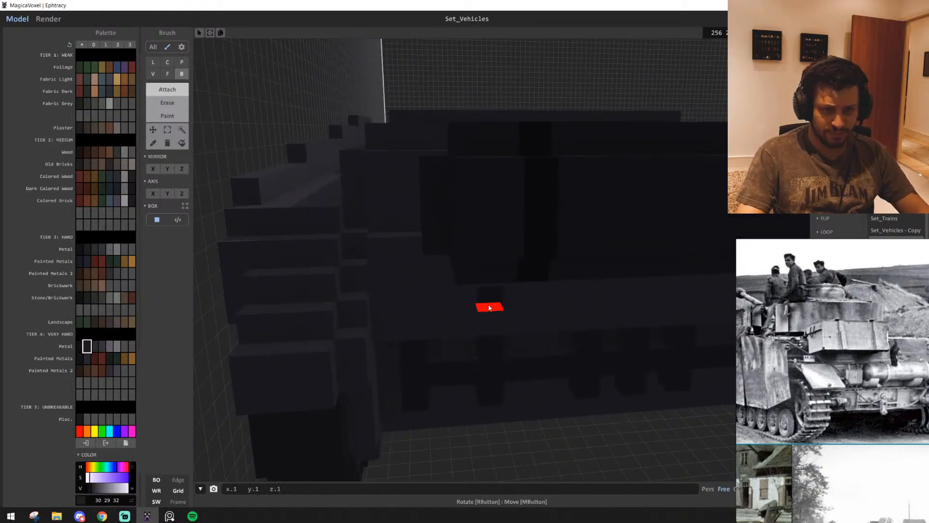
click(489, 307)
right_drag(488, 334, 458, 325)
scroll(466, 382, up, 4)
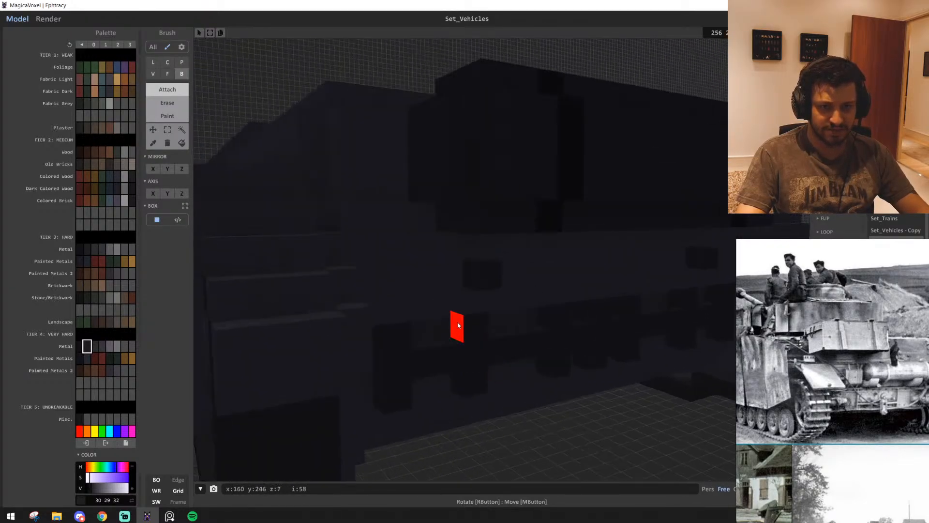
right_drag(490, 275, 473, 306)
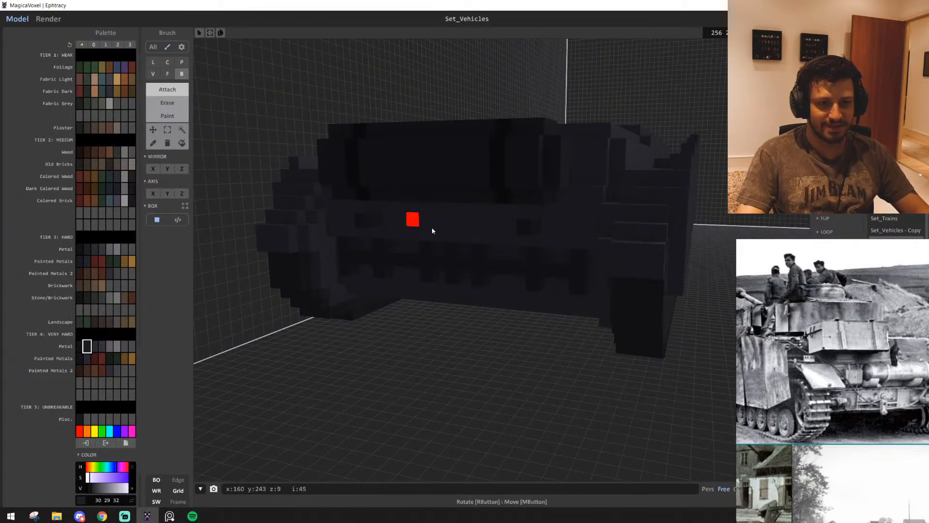
right_drag(524, 227, 514, 188)
scroll(521, 217, up, 3)
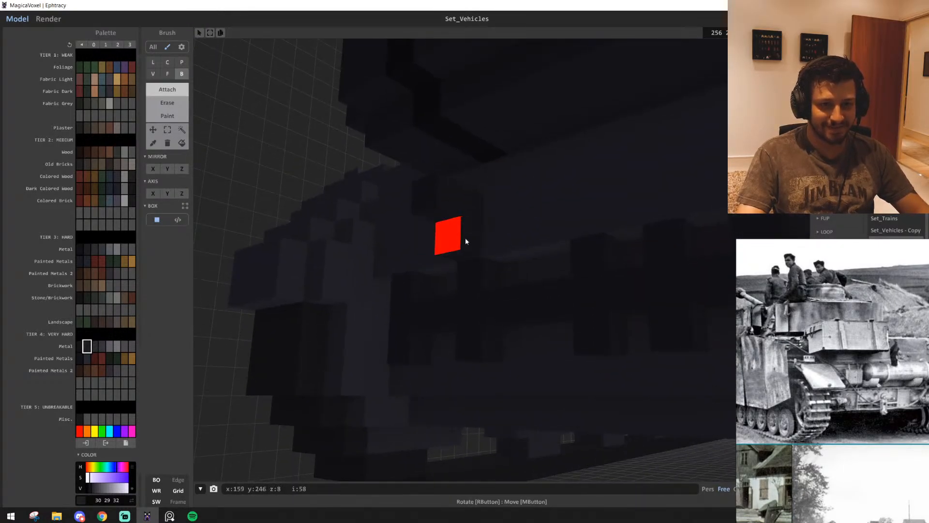
right_drag(452, 242, 509, 276)
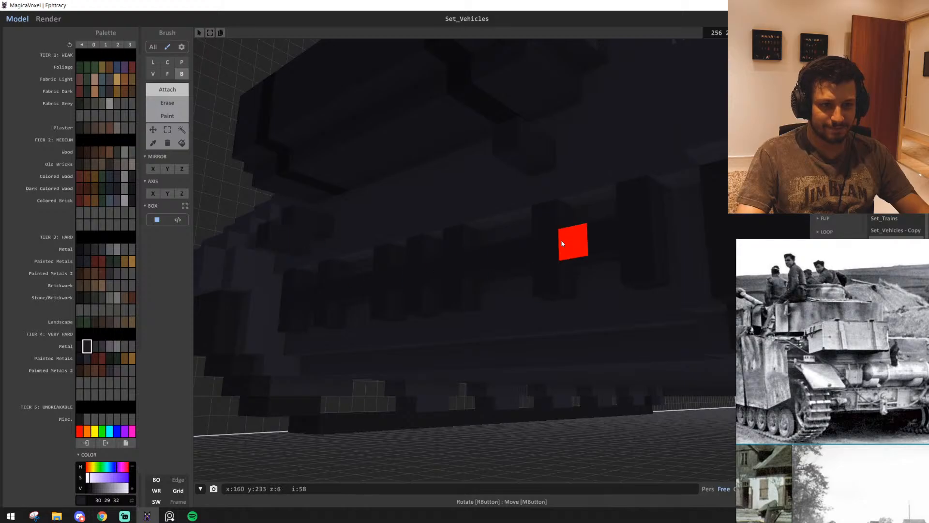
Pick colour 47 45 49 and cover the dark spot on the rear plate between the two supports
right_drag(514, 170, 376, 262)
scroll(512, 257, down, 3)
scroll(499, 263, up, 3)
scroll(376, 261, up, 4)
scroll(376, 262, down, 3)
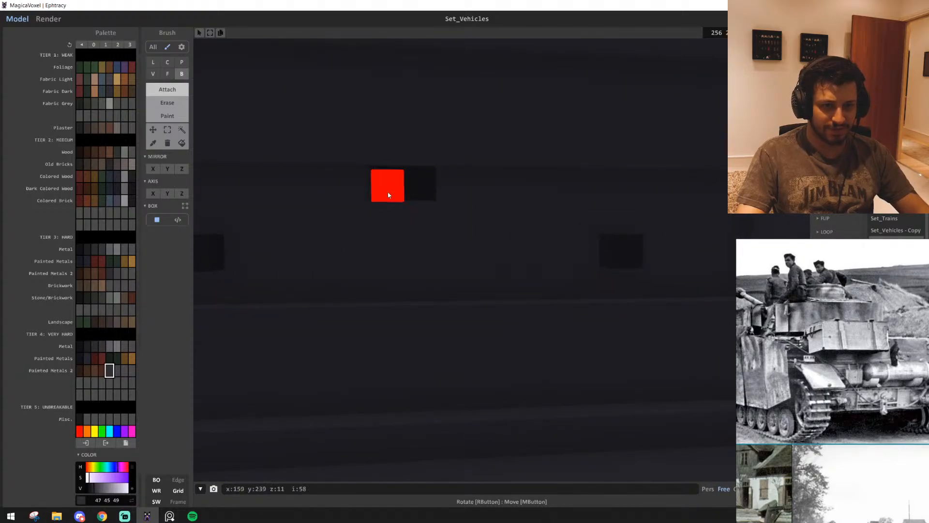
right_drag(487, 265, 479, 255)
middle_drag(479, 255, 479, 298)
middle_drag(678, 272, 677, 387)
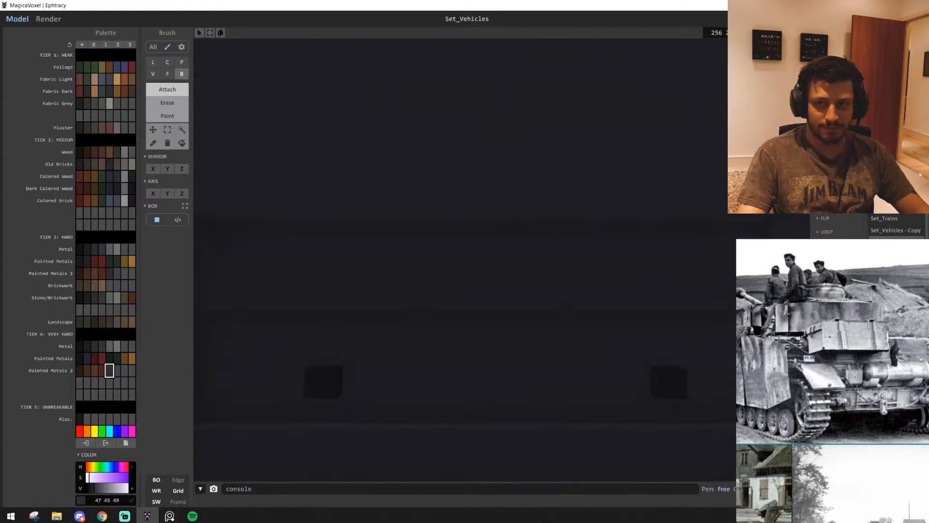
scroll(459, 330, up, 3)
scroll(459, 330, down, 3)
right_drag(458, 330, 591, 339)
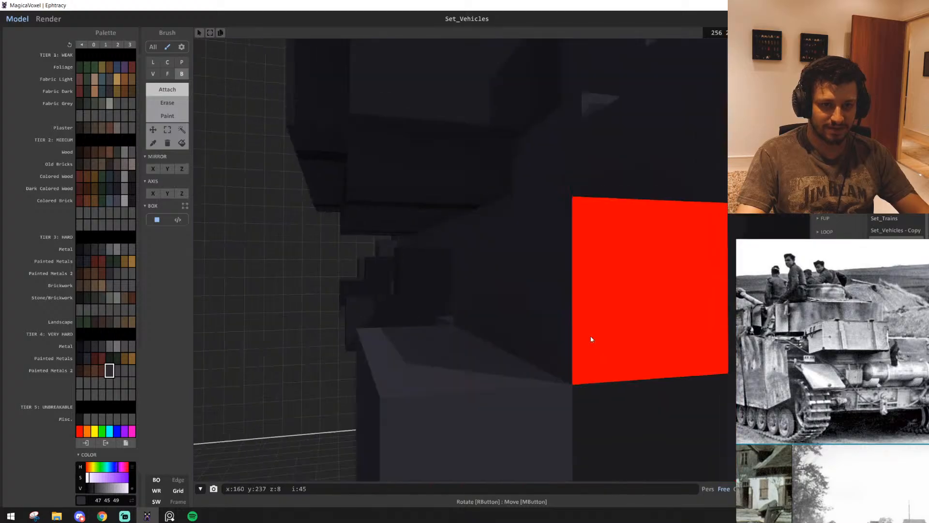
Paint marks in metal colour 18 18 20 on the rear plate in line with the cylinder's bands
scroll(591, 340, down, 4)
scroll(556, 291, up, 3)
mouse_move(486, 245)
right_down()
mouse_move(556, 291)
mouse_move(543, 223)
mouse_move(557, 222)
right_up()
key(g)
click(515, 182)
Examine the mounted cylinder and the whole hull from above, from the front and around the turret opening
scroll(515, 182, down, 3)
middle_drag(515, 182, 667, 251)
right_drag(446, 278, 521, 392)
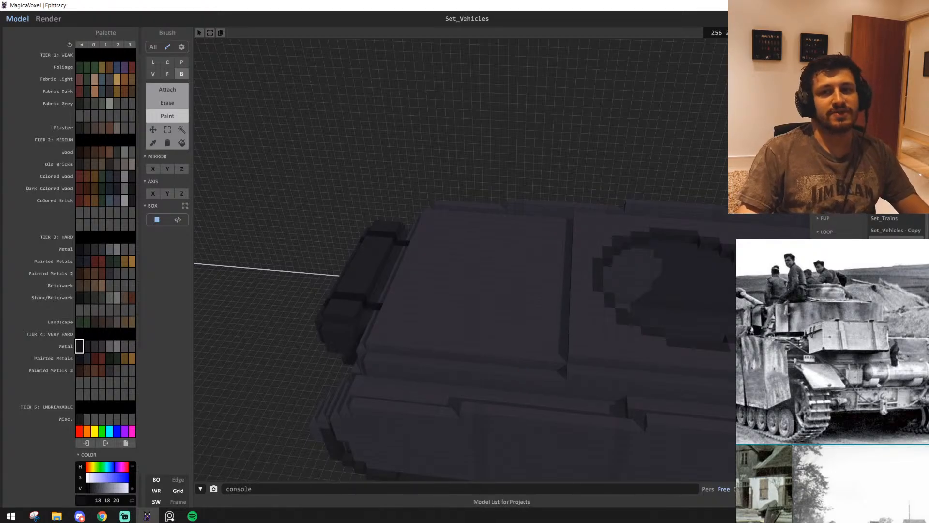
right_drag(677, 309, 419, 318)
key(s)
key(a)
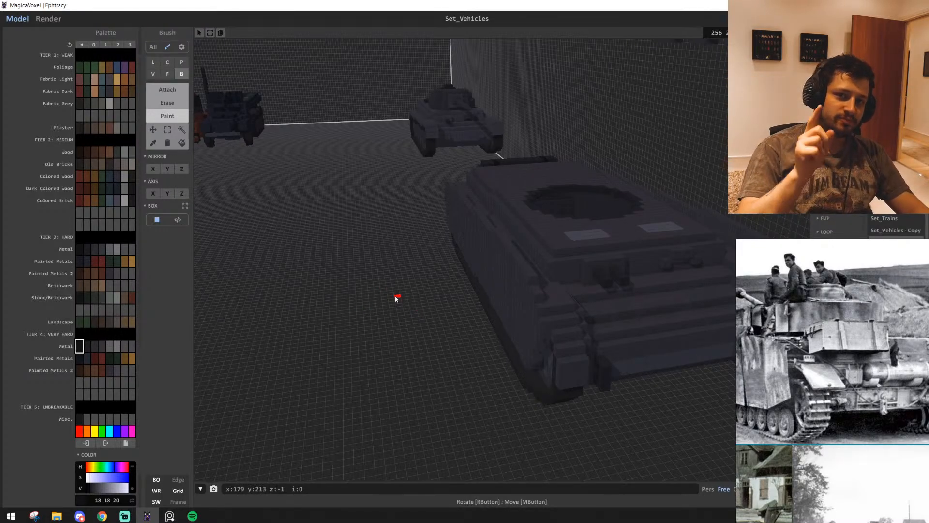
scroll(395, 299, up, 10)
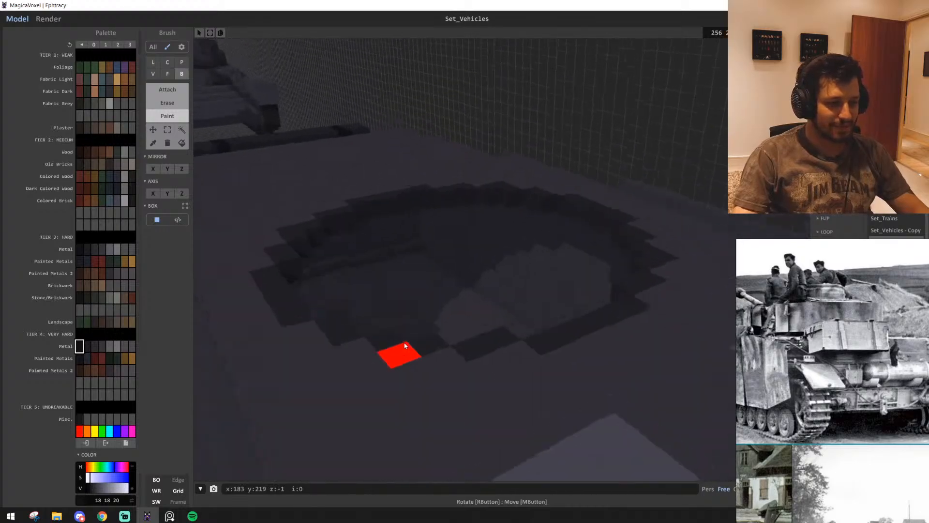
scroll(384, 345, up, 3)
right_drag(390, 350, 373, 307)
Pick colour 47 45 49 and attach a row of voxels across the rear plate over the upper band marks
scroll(384, 344, down, 3)
scroll(358, 318, up, 5)
scroll(358, 318, up, 6)
scroll(358, 318, down, 3)
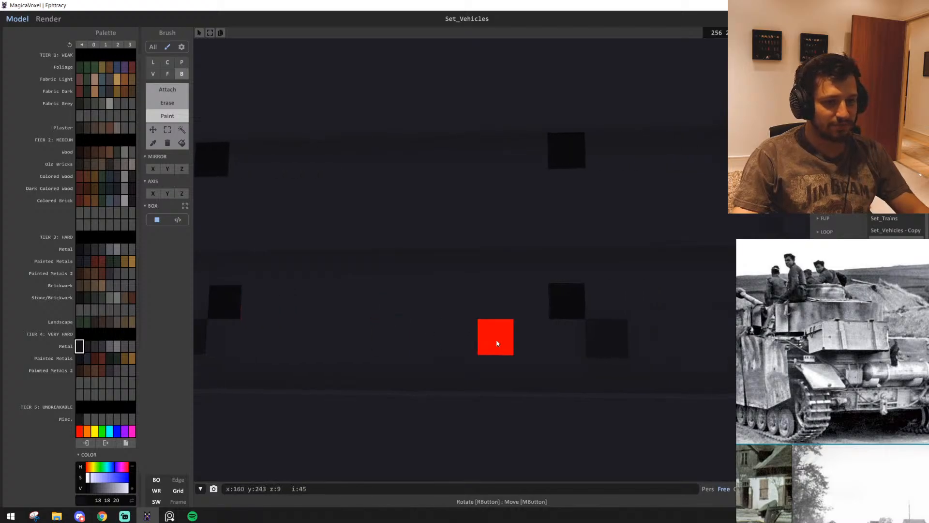
right_drag(496, 342, 469, 343)
alt+click(488, 283)
right_drag(487, 283, 543, 311)
scroll(543, 311, down, 5)
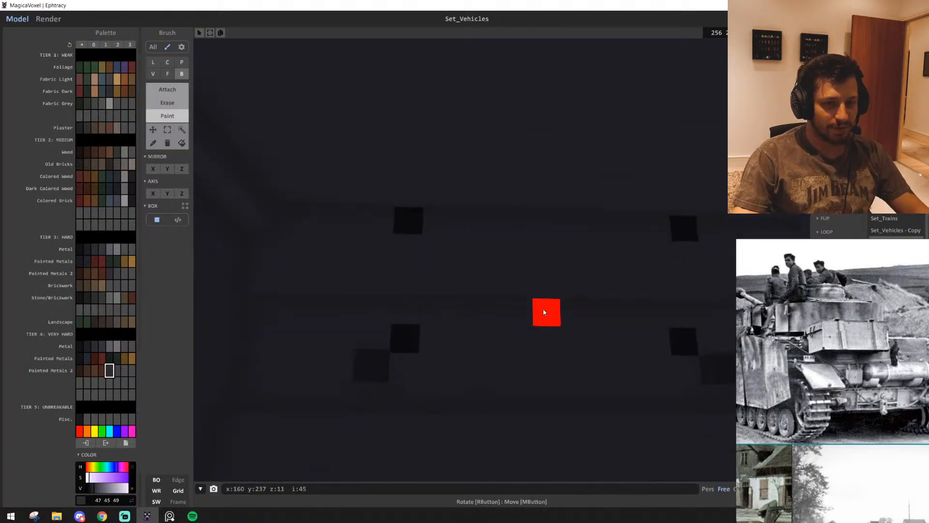
scroll(529, 308, up, 5)
key(t)
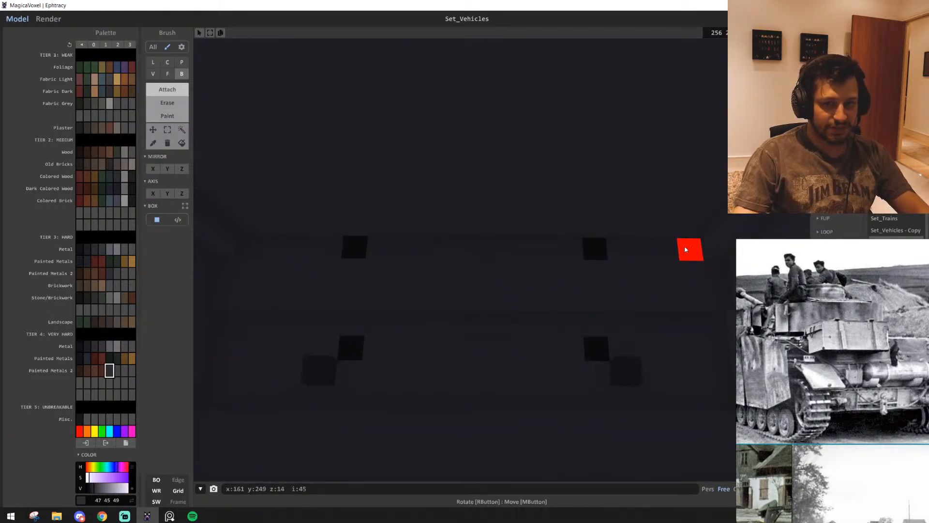
drag(684, 245, 255, 247)
Attach voxels in metal colour 18 18 20 over the two lower band marks on the rear plate, undoing a misplaced one
right_drag(493, 368, 486, 338)
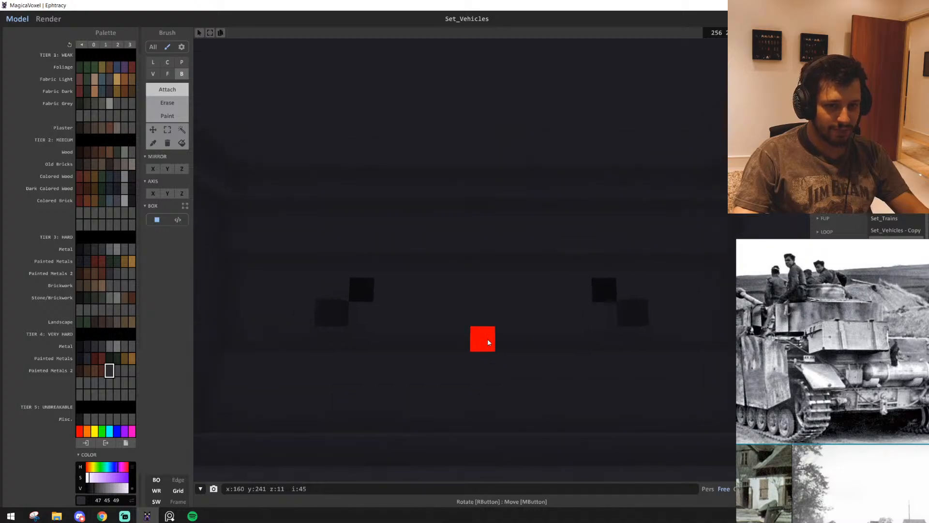
scroll(501, 366, up, 1)
click(611, 297)
right_drag(585, 373, 603, 376)
scroll(605, 375, up, 2)
right_drag(547, 375, 443, 384)
key(ctrl+z)
scroll(484, 385, down, 2)
scroll(443, 385, down, 1)
alt+click(337, 302)
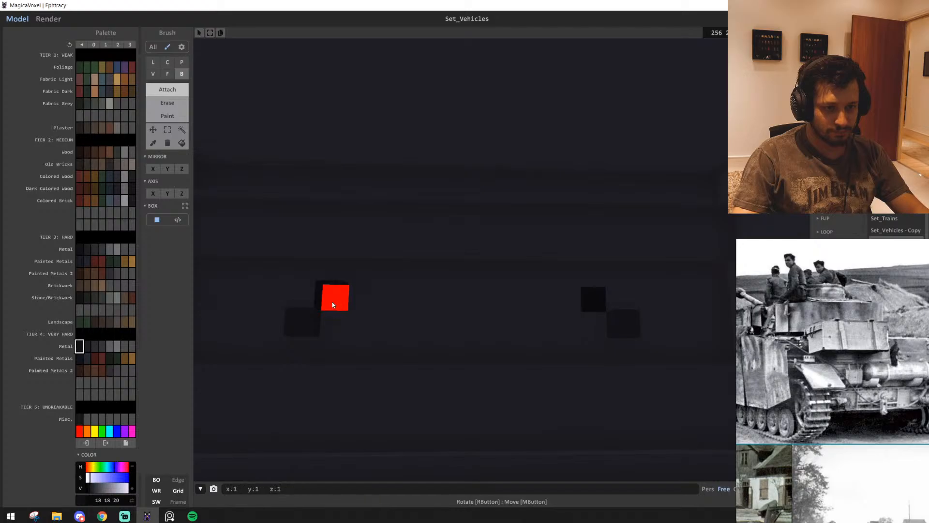
right_drag(606, 304, 562, 252)
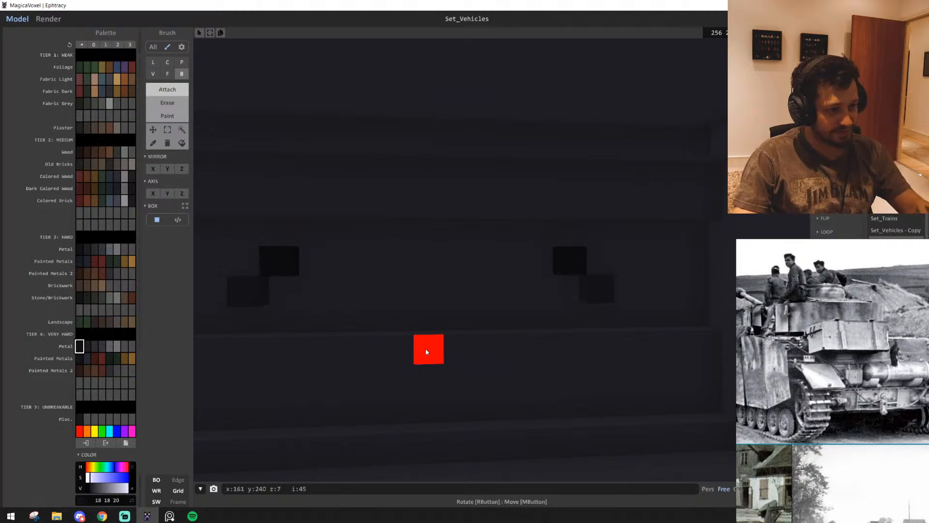
right_drag(427, 352, 551, 362)
scroll(479, 365, down, 5)
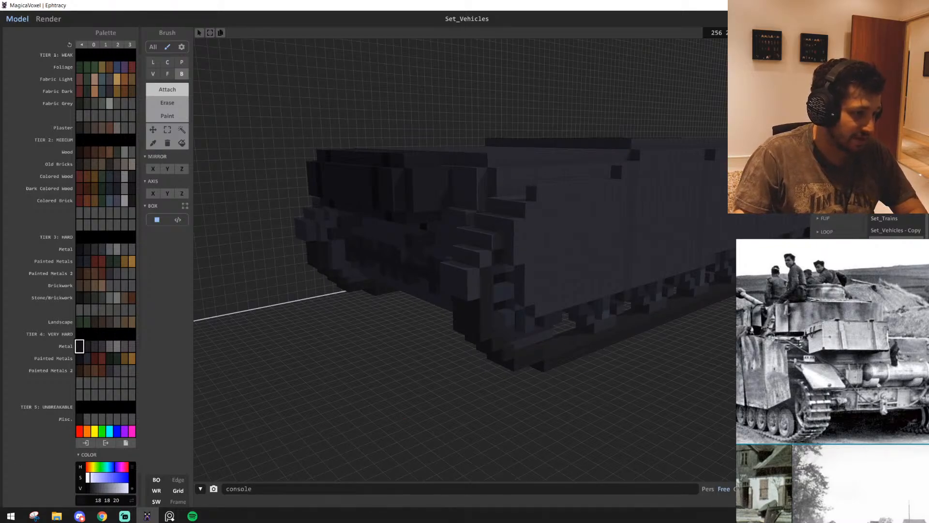
Switch to the reference board and enlarge the Sturmtiger heavy assault mortar picture
key(alt+Tab)
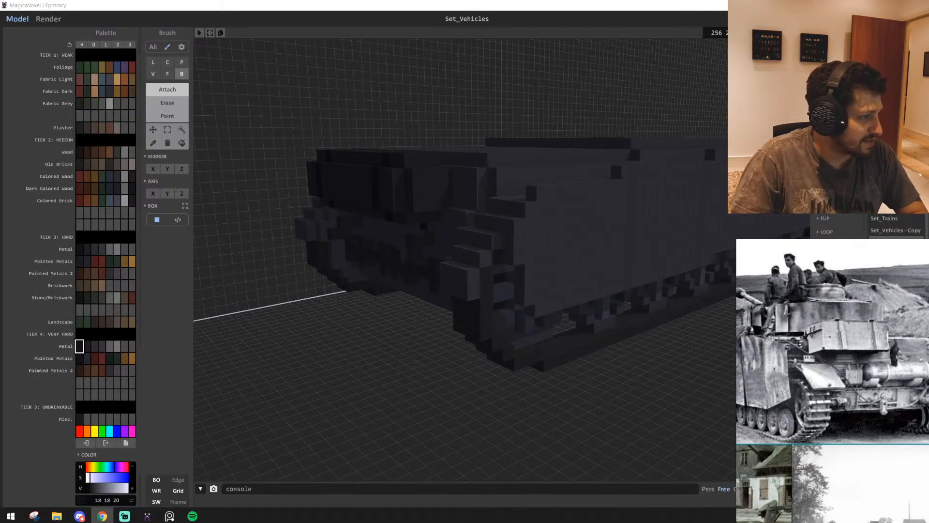
scroll(870, 438, down, 5)
middle_drag(798, 426, 905, 445)
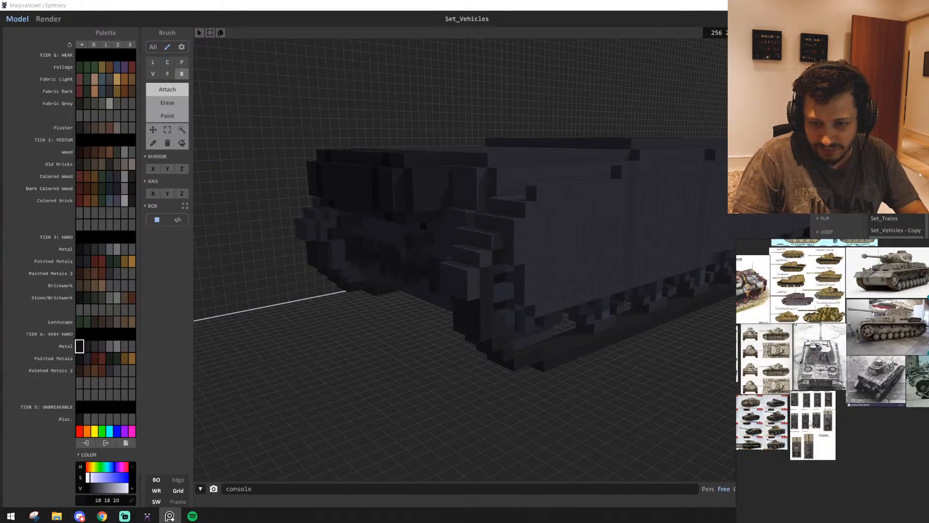
scroll(813, 412, up, 5)
middle_drag(743, 466, 844, 416)
scroll(857, 382, up, 5)
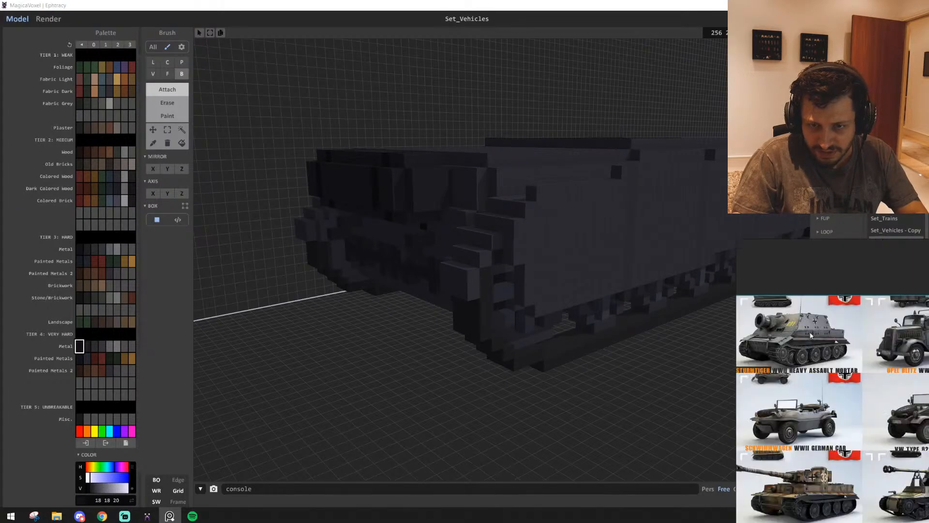
mouse_move(863, 371)
middle_down()
mouse_move(906, 362)
mouse_move(838, 364)
mouse_move(849, 365)
middle_up()
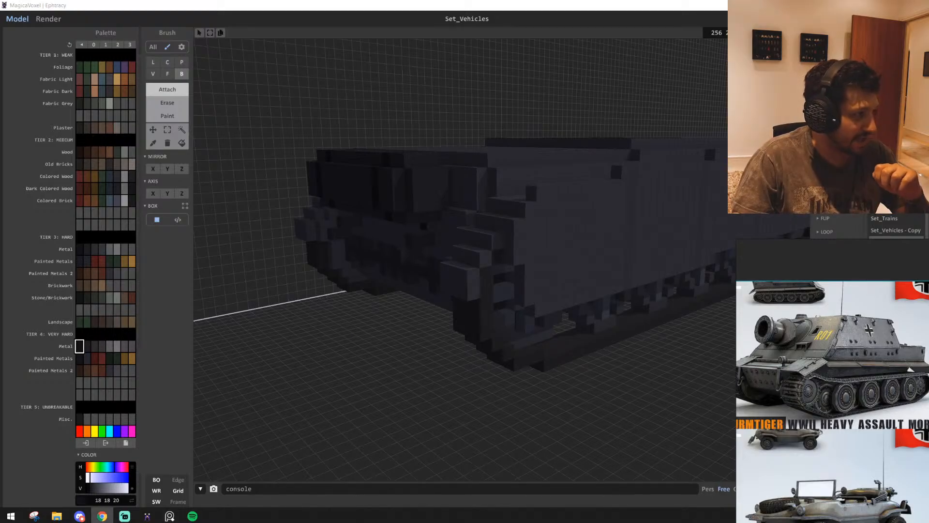
Look through the German vehicle sheet on the reference board and bring the Panzer IV G picture into view
scroll(821, 373, down, 3)
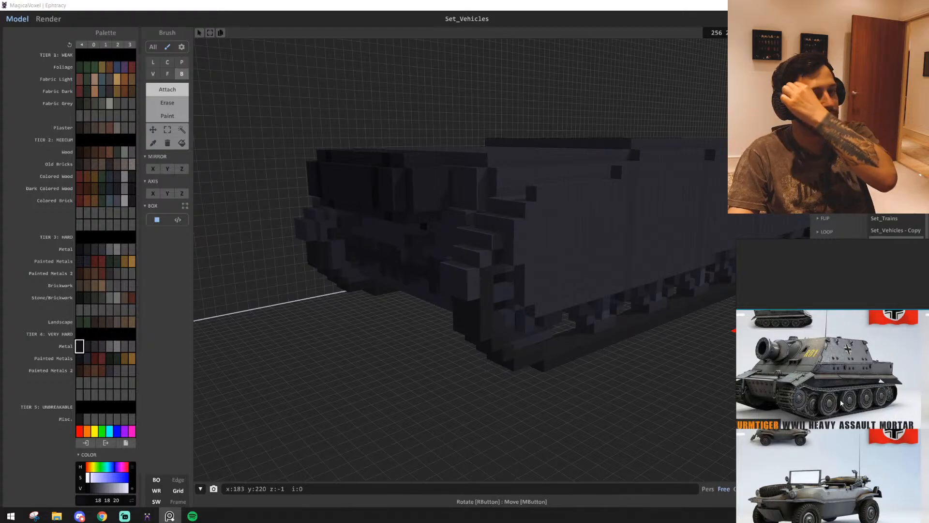
scroll(847, 364, down, 4)
middle_drag(841, 403, 793, 345)
scroll(794, 345, down, 3)
scroll(796, 344, up, 4)
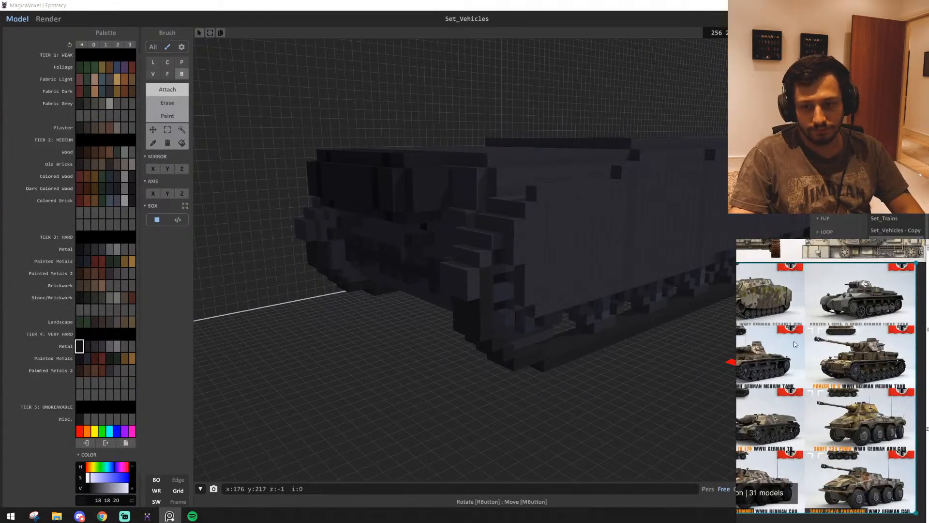
scroll(794, 344, up, 5)
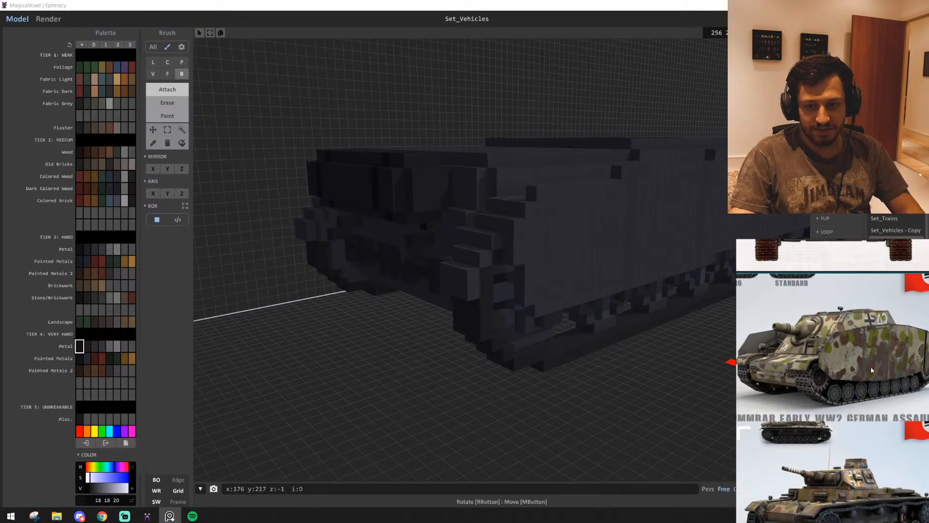
middle_drag(873, 370, 813, 378)
middle_drag(910, 377, 803, 258)
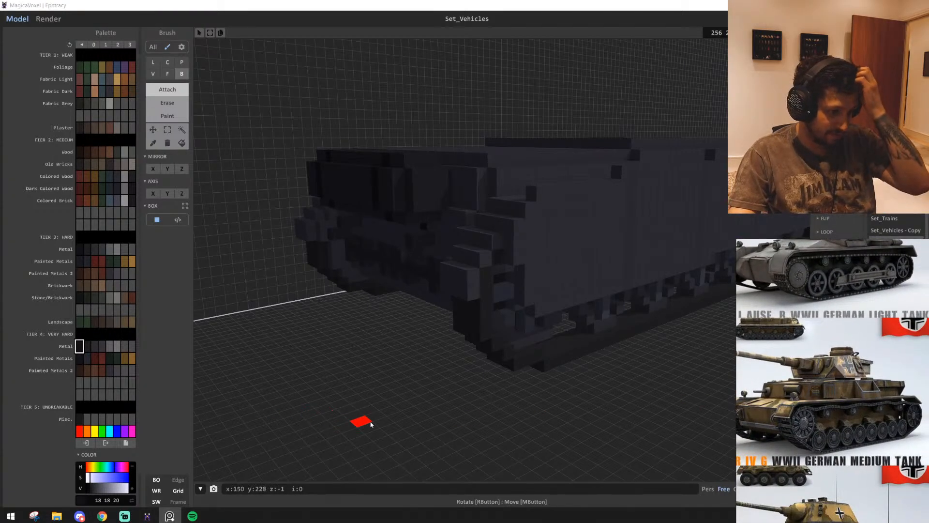
Compare the hull with the Panzer IV G picture from the rear, side, front and top
right_drag(437, 422, 420, 427)
scroll(420, 427, down, 3)
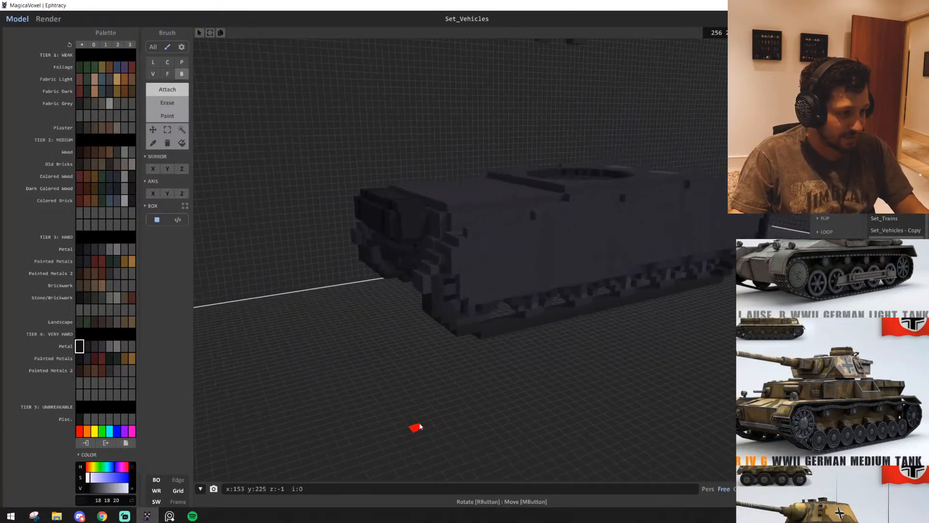
key(d)
key(e)
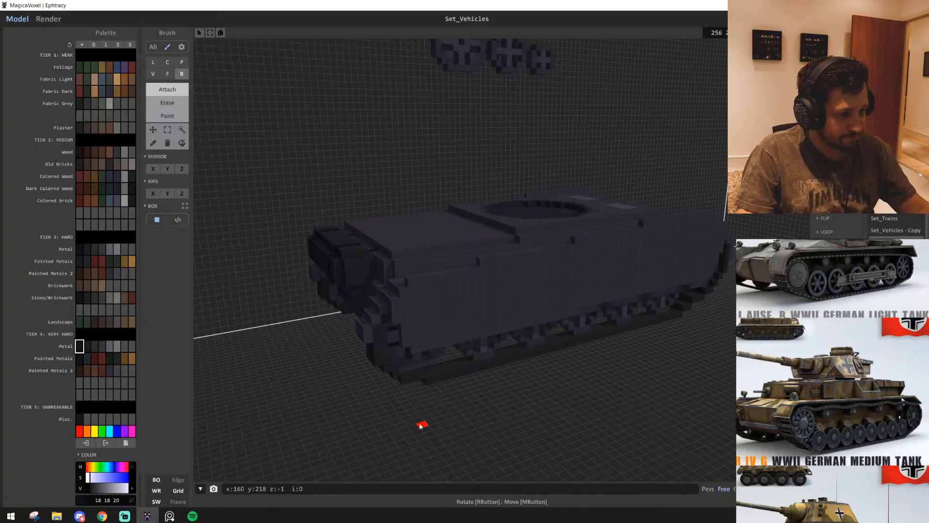
scroll(406, 297, down, 3)
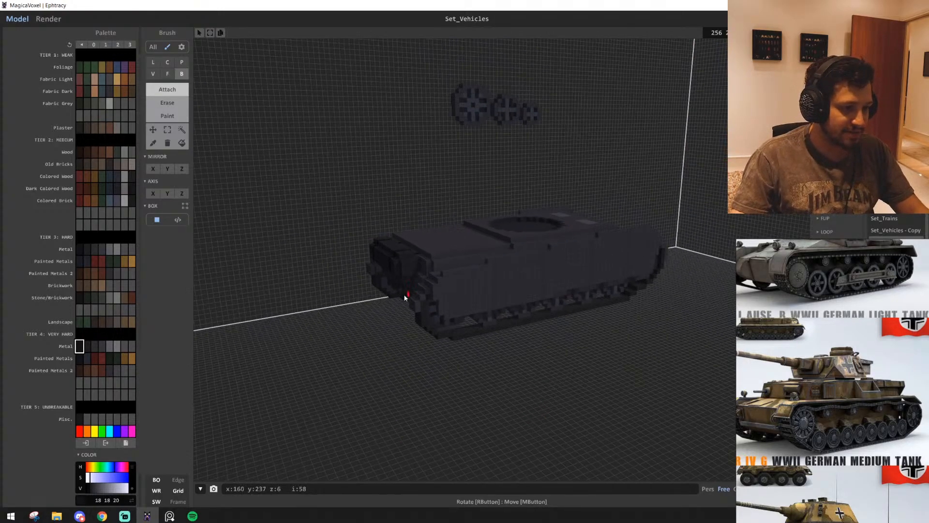
scroll(537, 408, up, 2)
middle_drag(538, 408, 607, 408)
key(w)
right_drag(607, 408, 636, 317)
key(s)
key(d)
key(s)
key(d)
right_drag(590, 209, 523, 304)
key(s)
key(d)
key(w)
key(w)
key(d)
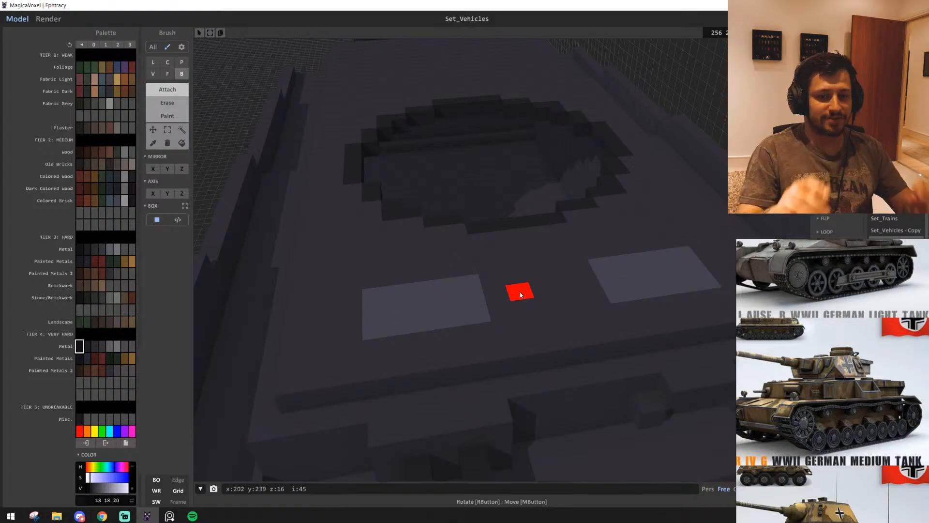
Pick metal colour 44 43 46 and attach short upright posts on both sides of the visor on the hull's front plate
scroll(522, 300, down, 5)
right_drag(533, 321, 494, 318)
scroll(493, 317, up, 5)
alt+click(511, 318)
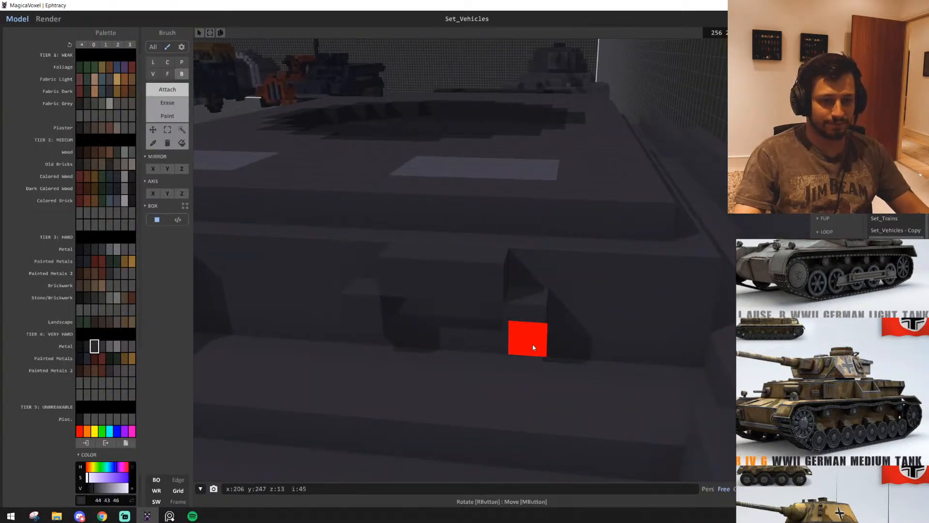
right_drag(387, 351, 457, 356)
middle_drag(532, 421, 458, 356)
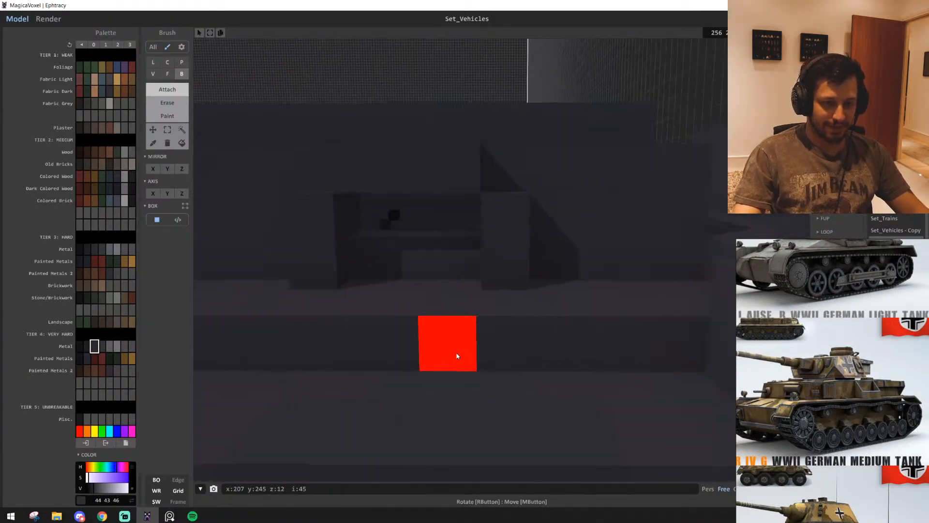
scroll(457, 356, down, 4)
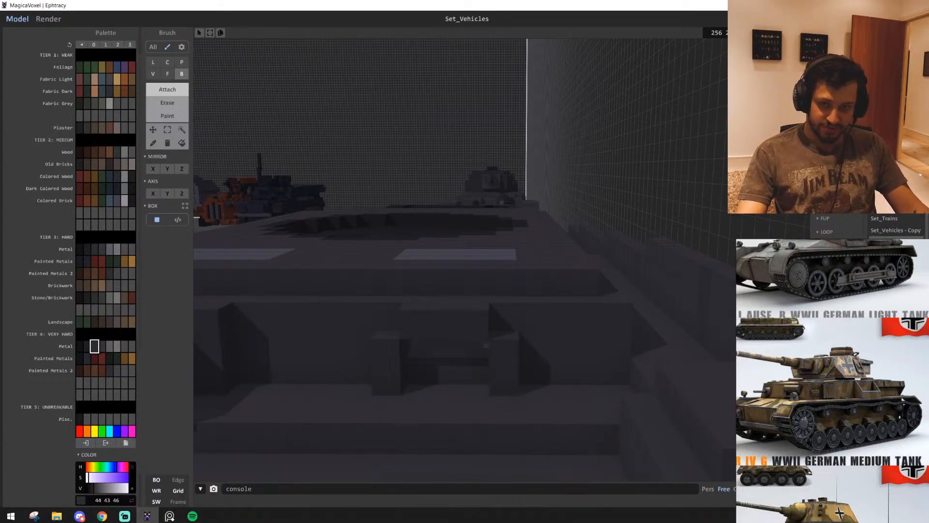
scroll(431, 407, down, 2)
scroll(486, 413, up, 4)
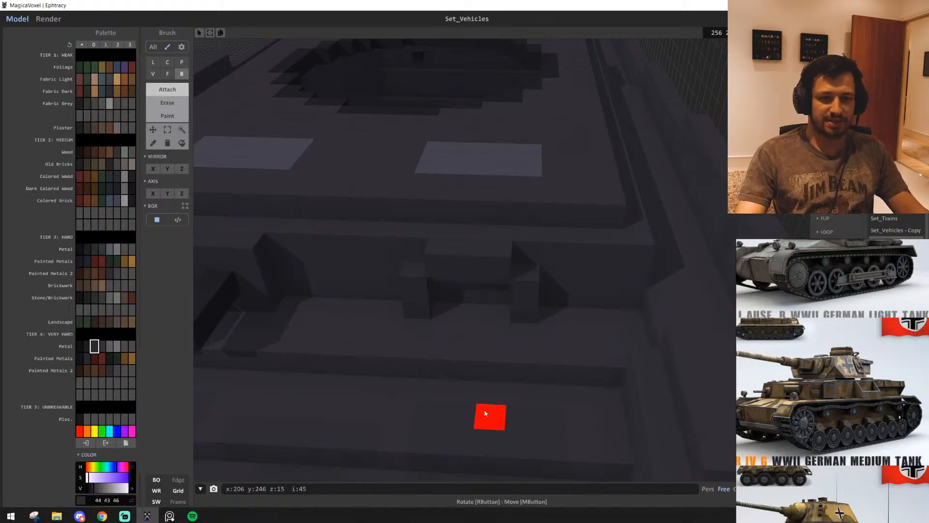
scroll(528, 361, down, 5)
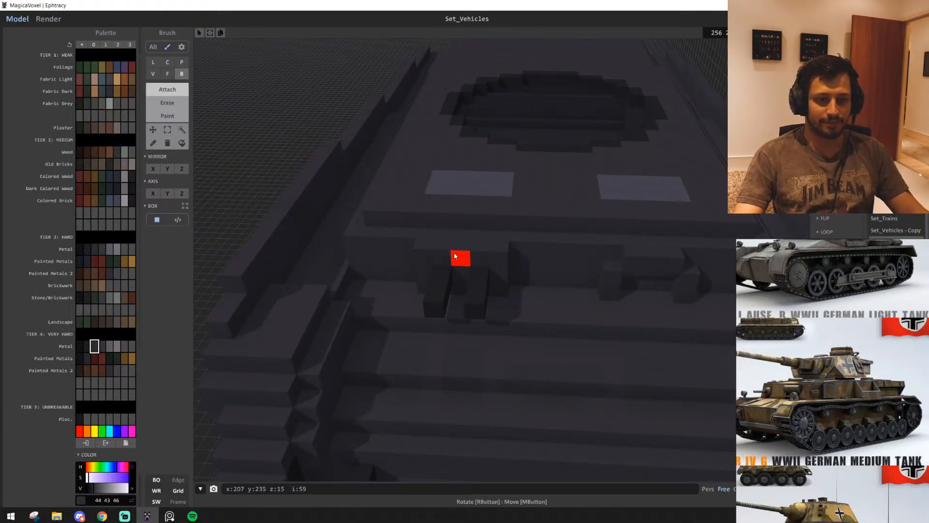
Switch to painting and recolour voxels on the front plate just above the twin posts with metal colour 44 43 46
key(g)
click(444, 236)
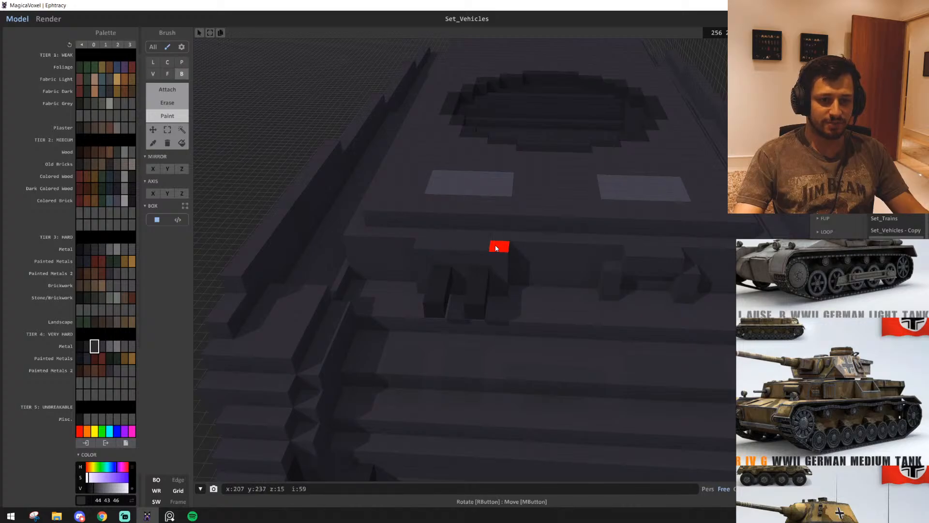
click(497, 247)
click(482, 238)
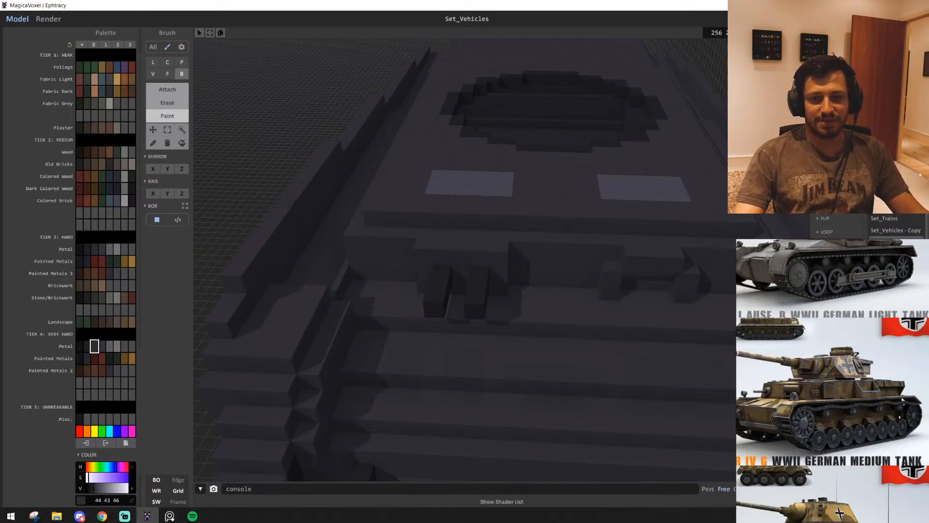
scroll(580, 338, up, 4)
right_drag(561, 383, 633, 386)
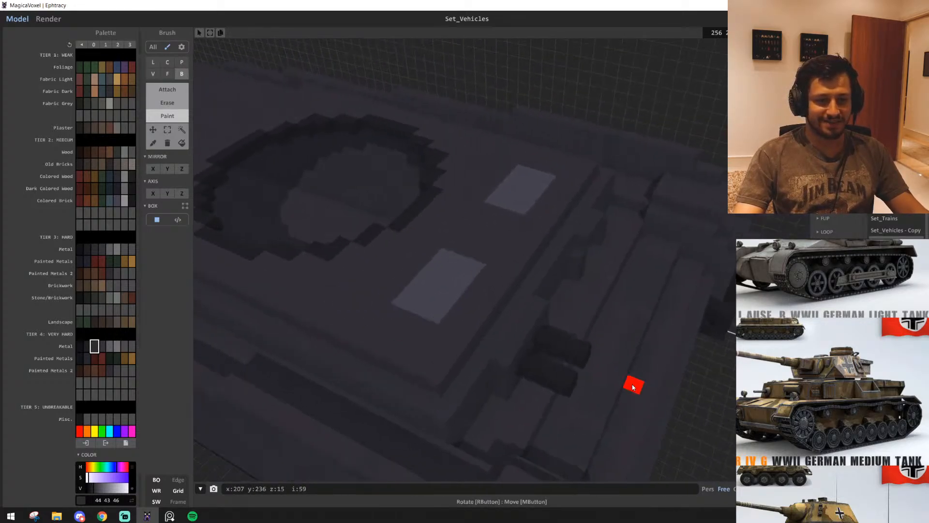
Try painting a dark strip in colour 47 45 49 across one light roof hatch, and undo it
alt+click(472, 320)
mouse_move(520, 331)
right_down()
mouse_move(469, 343)
mouse_move(521, 372)
right_up()
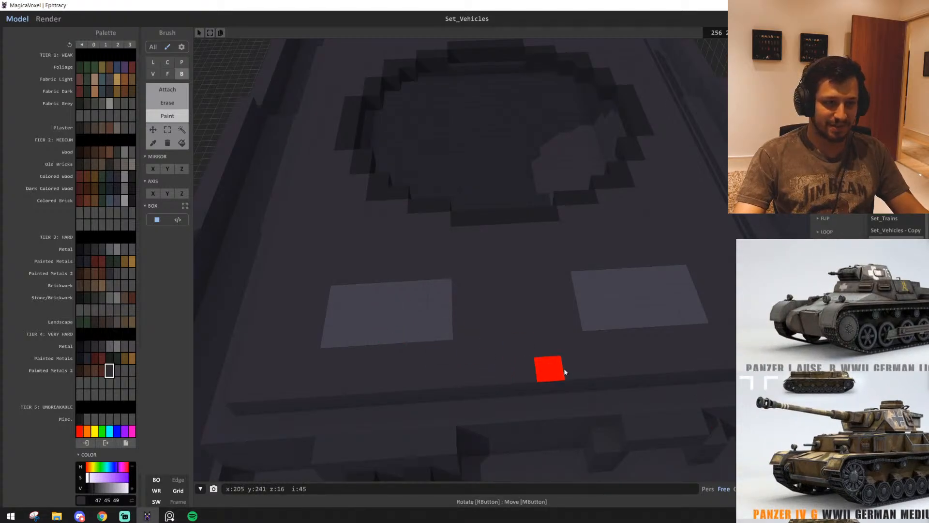
drag(415, 319, 386, 319)
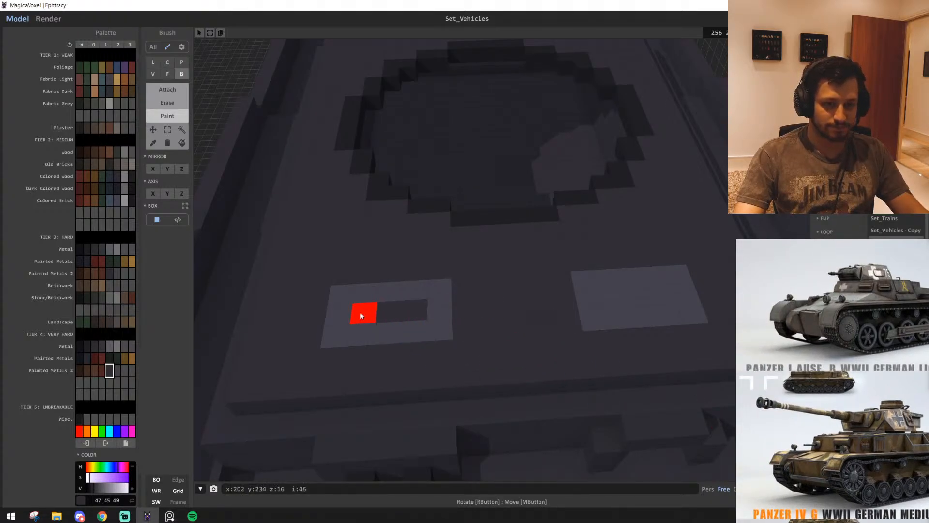
click(361, 314)
key(d)
key(ctrl+z)
key(ctrl+z)
Examine the hull from above, the side and the front, and compare it with the Panzer IV G picture
right_drag(573, 371, 618, 352)
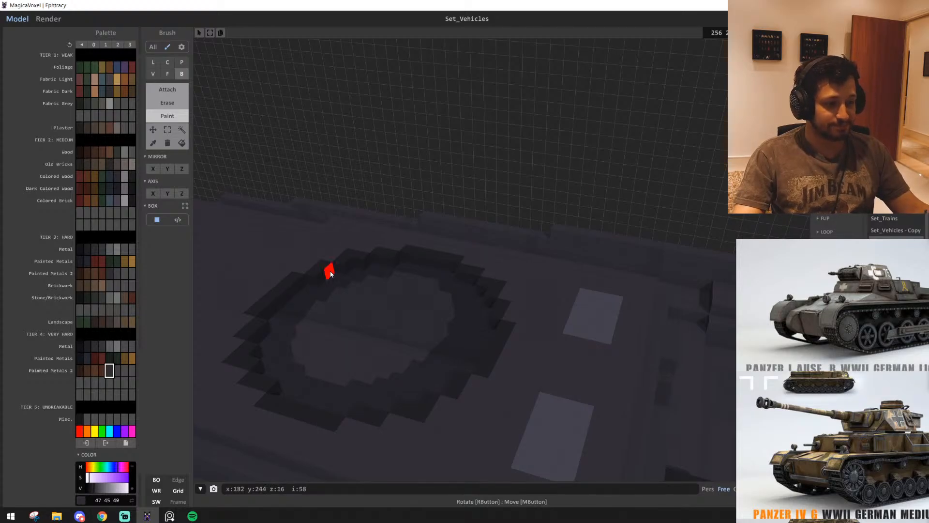
scroll(387, 322, up, 5)
right_drag(385, 318, 491, 299)
scroll(378, 300, down, 4)
scroll(490, 298, down, 3)
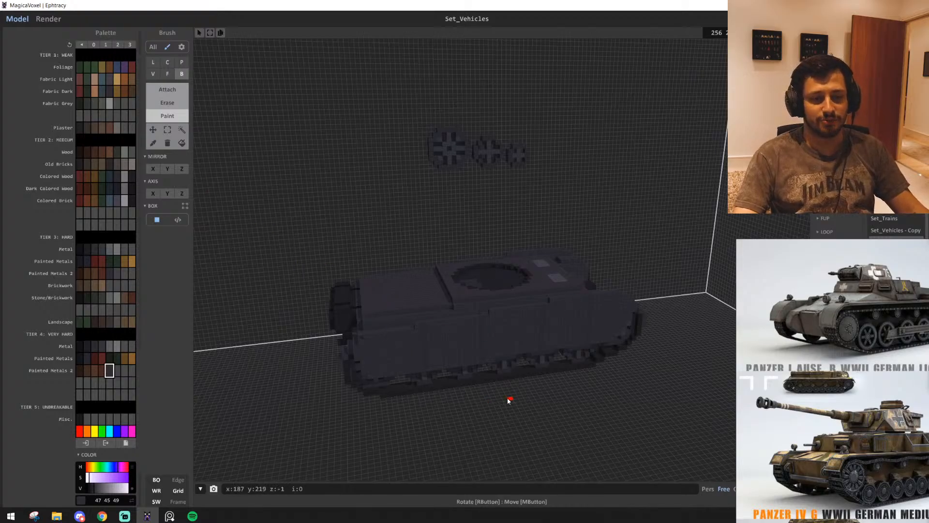
right_drag(508, 400, 468, 401)
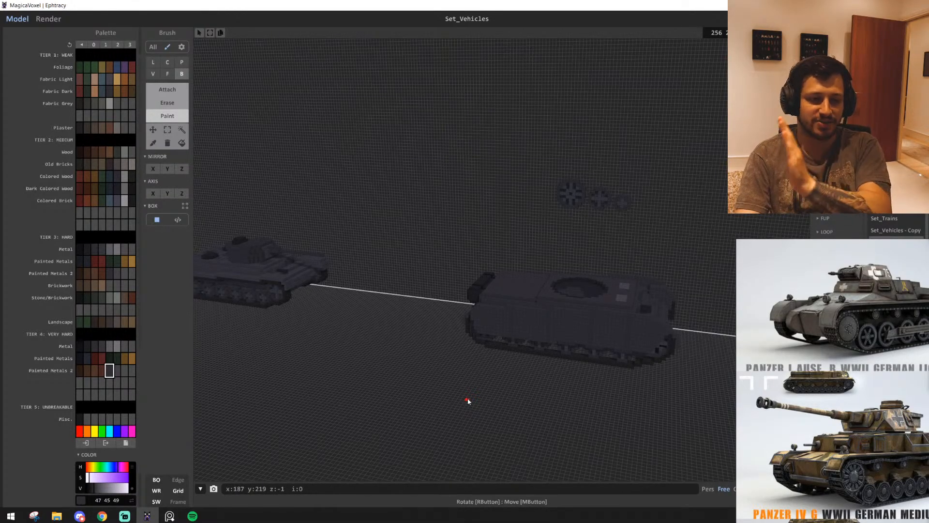
key(w)
right_drag(482, 405, 407, 393)
key(w)
key(d)
scroll(817, 368, down, 4)
middle_drag(859, 380, 865, 411)
scroll(859, 399, up, 3)
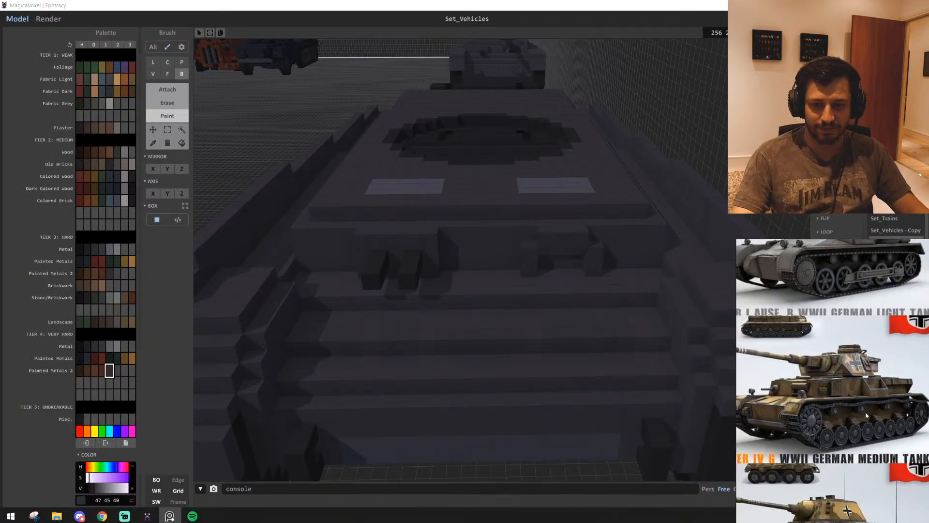
Inspect the engine deck, turret ring and side skirts from the rear, the side and up close
right_drag(468, 333, 568, 365)
key(a)
scroll(567, 366, down, 1)
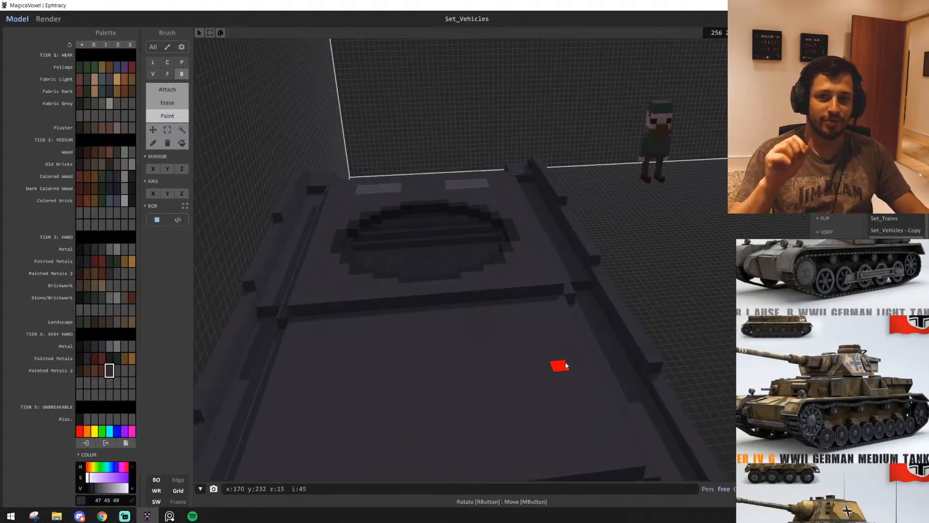
key(s)
right_drag(566, 365, 617, 369)
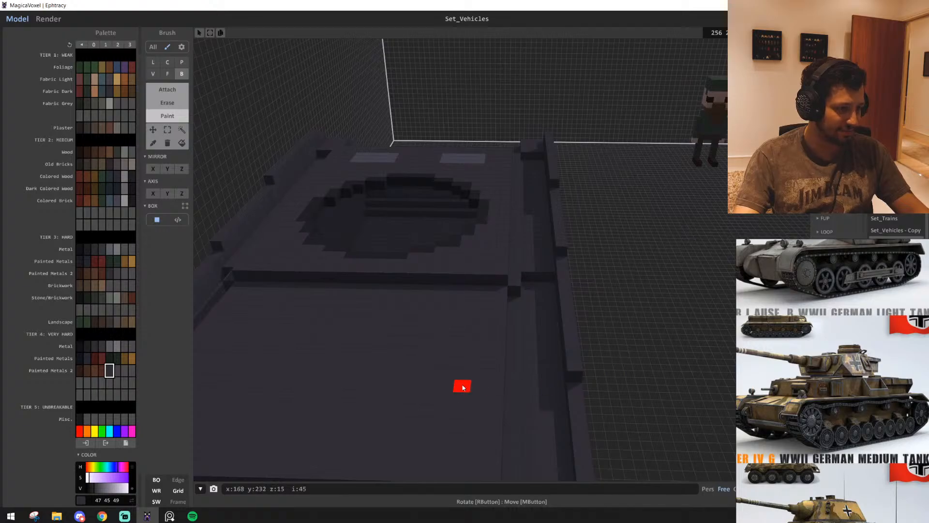
key(a)
right_drag(462, 386, 366, 365)
key(s)
scroll(466, 387, up, 3)
scroll(466, 387, down, 2)
scroll(398, 375, down, 2)
key(s)
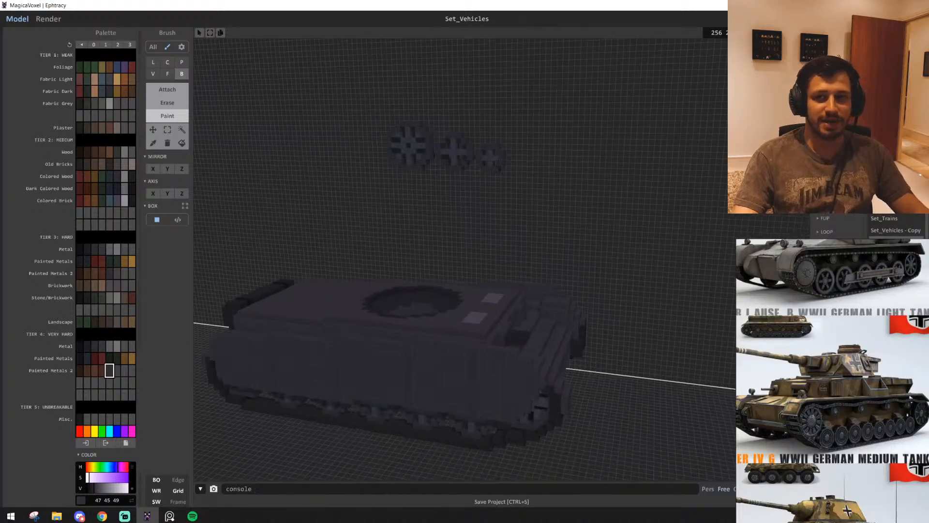
scroll(417, 325, up, 1)
middle_drag(417, 325, 414, 352)
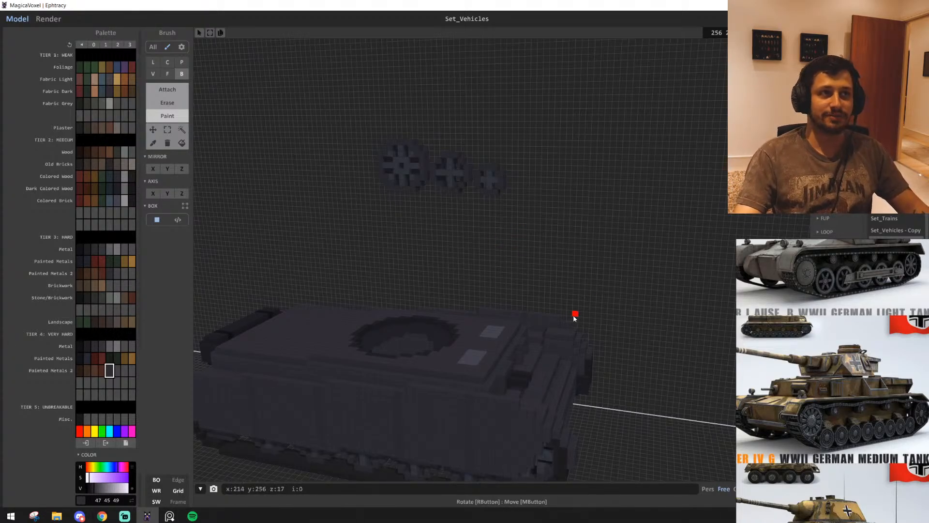
scroll(653, 232, up, 2)
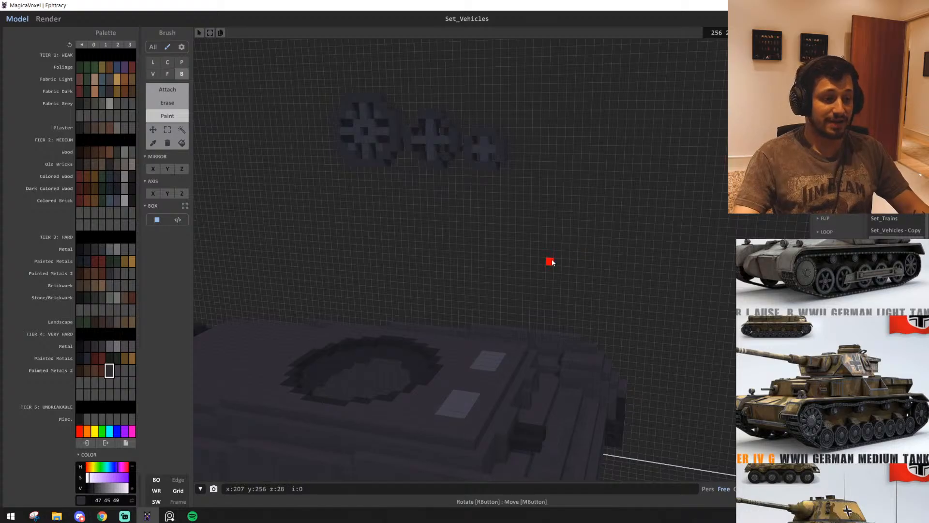
right_drag(503, 250, 471, 268)
scroll(465, 266, down, 2)
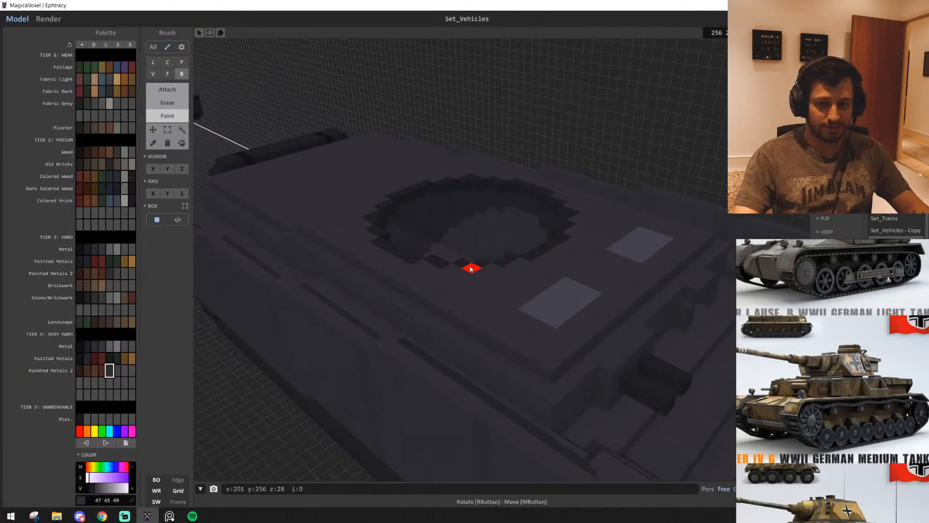
Paint the lower row of the light strip on the hull's lower front plate with hull colour 47 45 49
middle_drag(852, 378, 857, 386)
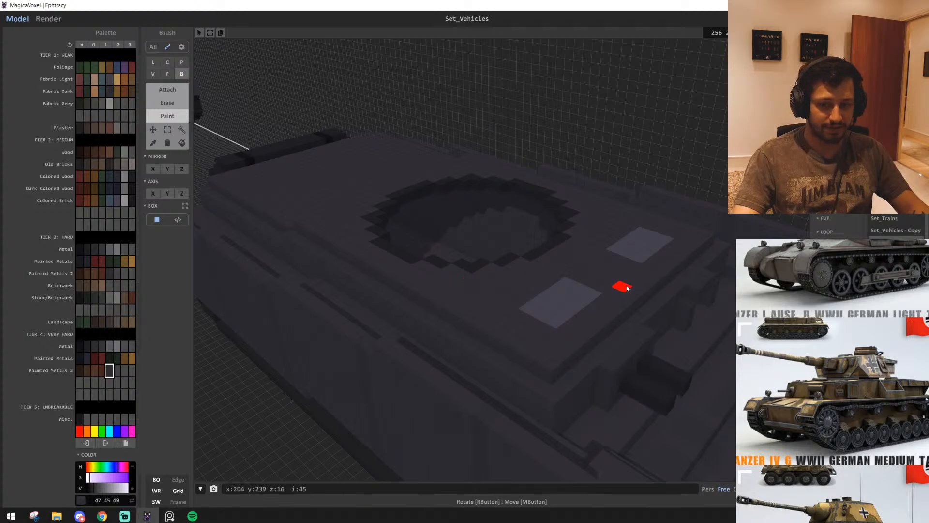
mouse_move(624, 286)
right_down()
mouse_move(585, 290)
mouse_move(510, 253)
right_up()
scroll(511, 257, down, 2)
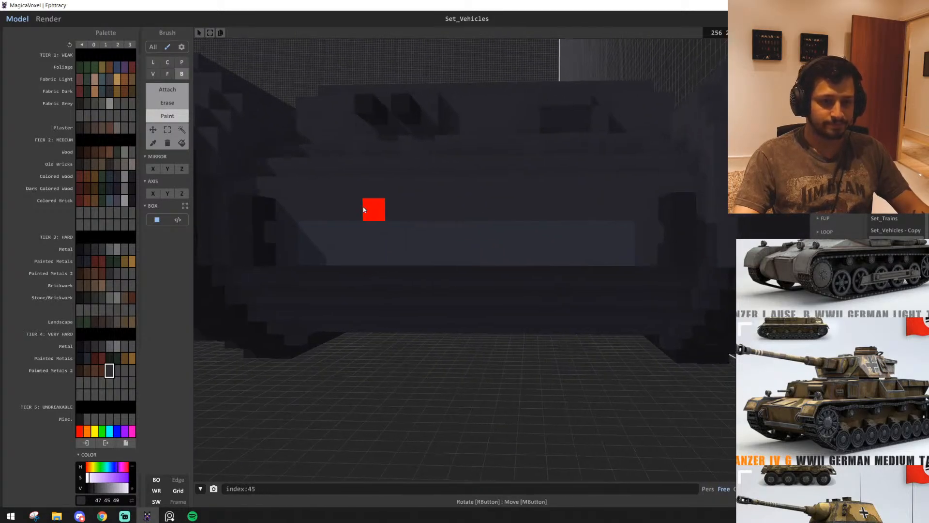
mouse_move(308, 254)
mouse_down()
mouse_move(578, 254)
mouse_move(310, 259)
mouse_up()
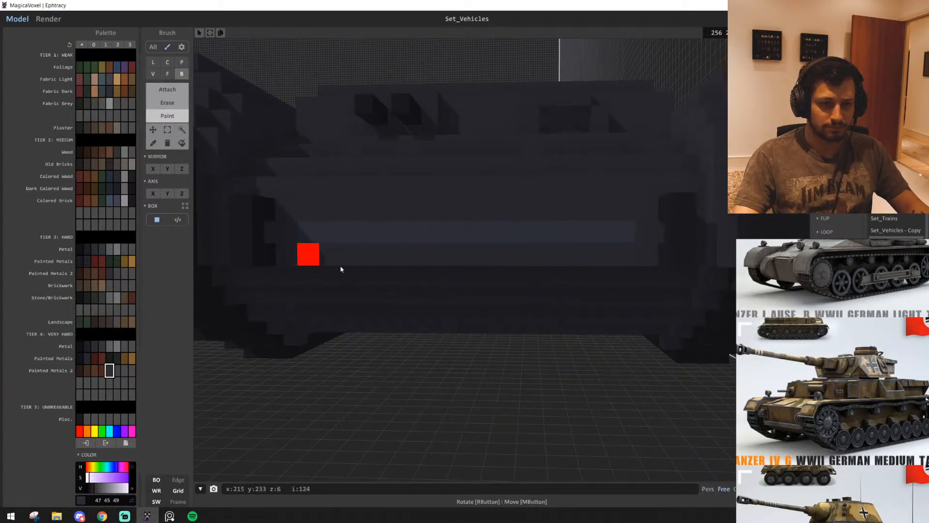
right_drag(342, 268, 523, 316)
scroll(484, 339, up, 2)
alt+click(446, 355)
right_drag(417, 335, 578, 338)
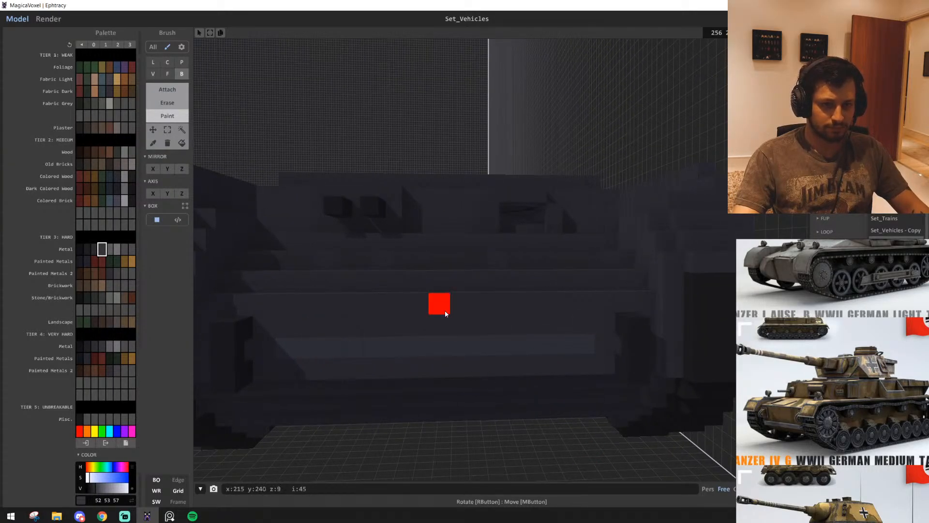
alt+click(445, 311)
Look over the hull roof and browse the German vehicle sheet on the reference board
mouse_move(445, 311)
right_down()
mouse_move(449, 341)
mouse_move(484, 387)
mouse_move(488, 301)
mouse_move(598, 301)
mouse_move(480, 287)
mouse_move(581, 355)
mouse_move(542, 228)
mouse_move(530, 215)
mouse_move(530, 181)
right_up()
right_drag(460, 258, 415, 274)
scroll(416, 274, up, 4)
click(856, 414)
scroll(851, 415, down, 5)
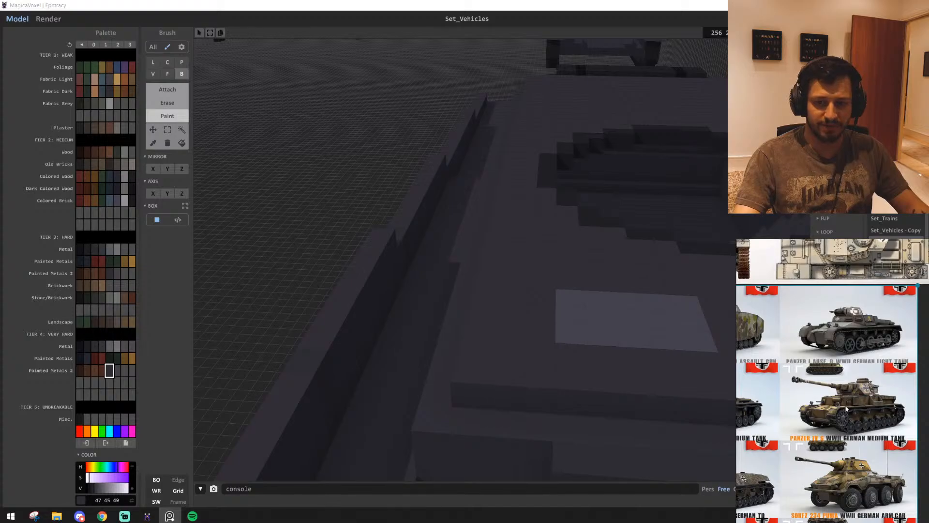
scroll(846, 409, down, 5)
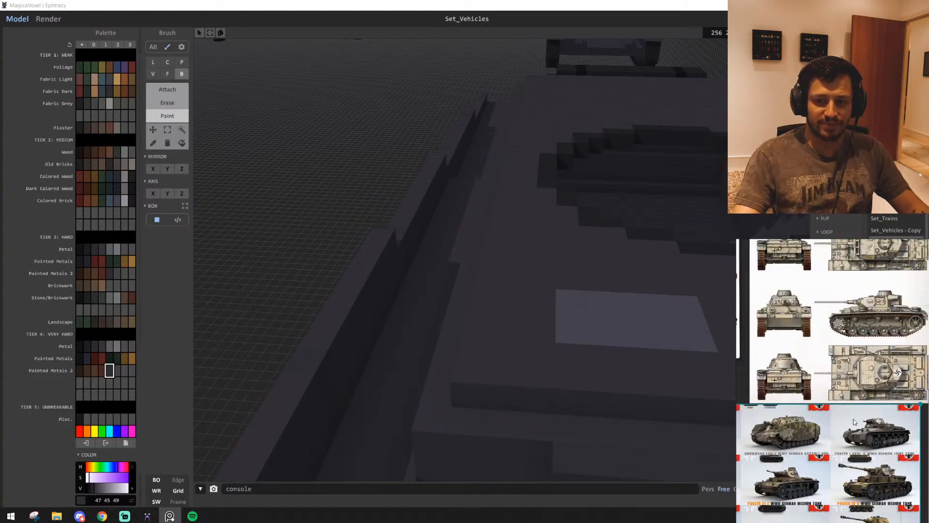
middle_drag(853, 422, 867, 349)
scroll(836, 431, up, 2)
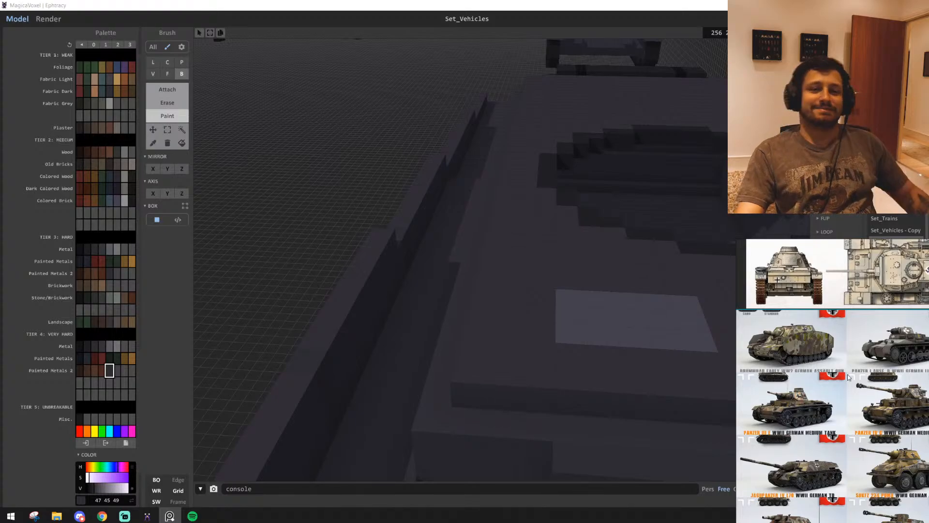
View the rear engine deck and find the Pz IV G and Pz IV H top-view drawings on the reference board
right_drag(483, 230, 534, 287)
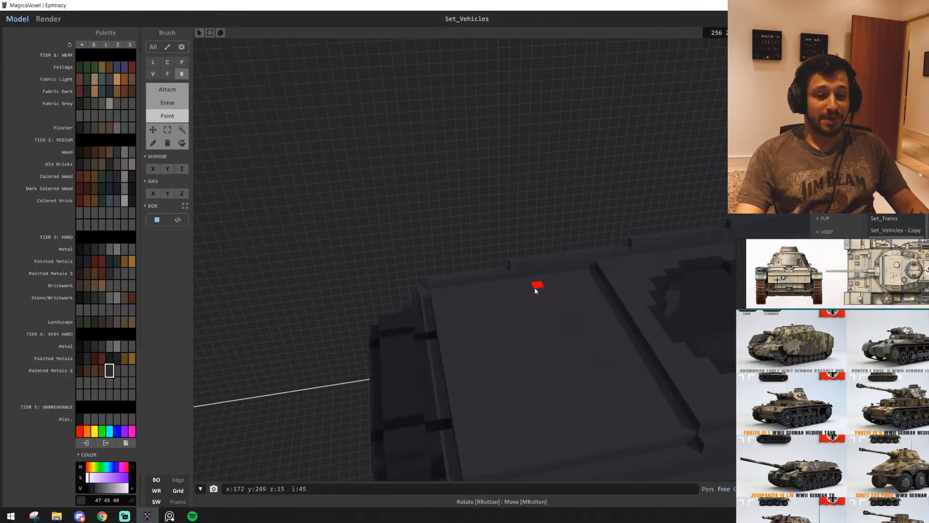
middle_drag(864, 462, 759, 382)
scroll(864, 383, down, 2)
scroll(866, 402, down, 1)
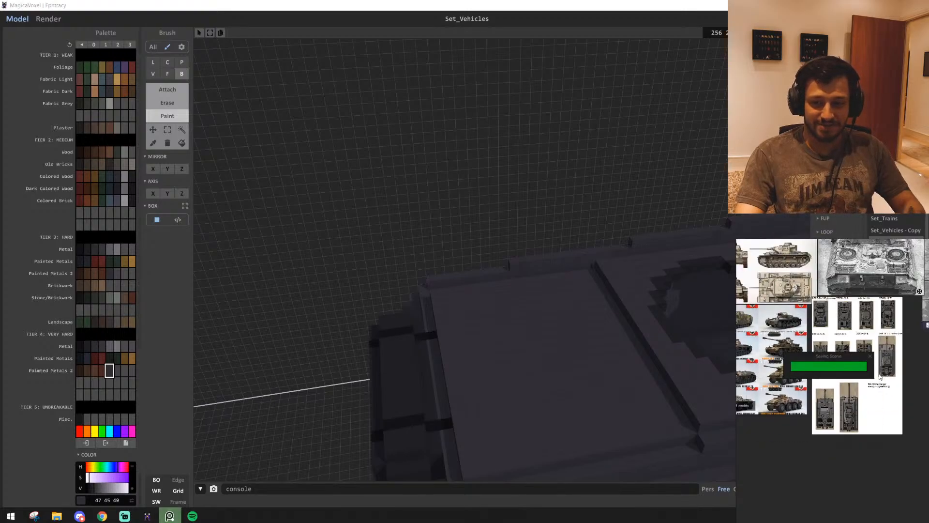
scroll(852, 406, up, 6)
middle_drag(824, 391, 868, 378)
scroll(773, 445, up, 3)
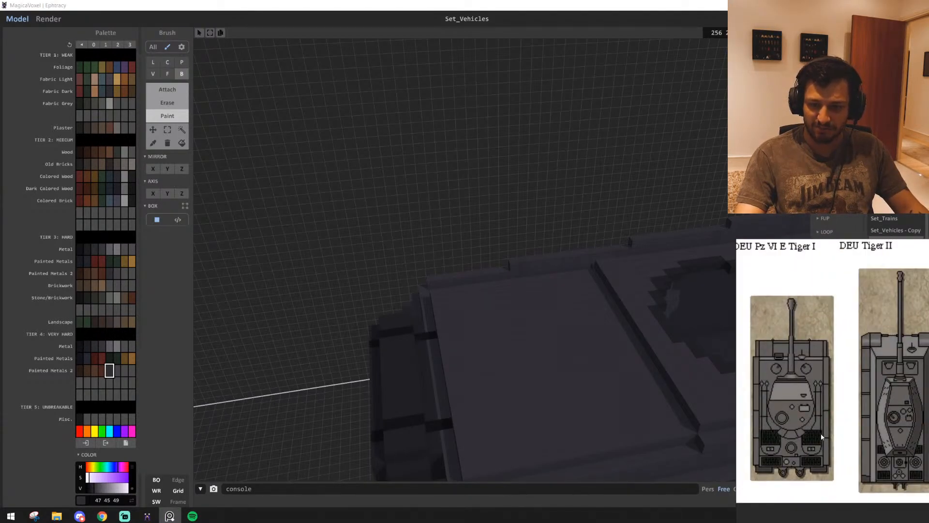
middle_drag(802, 412, 792, 492)
middle_drag(841, 384, 879, 441)
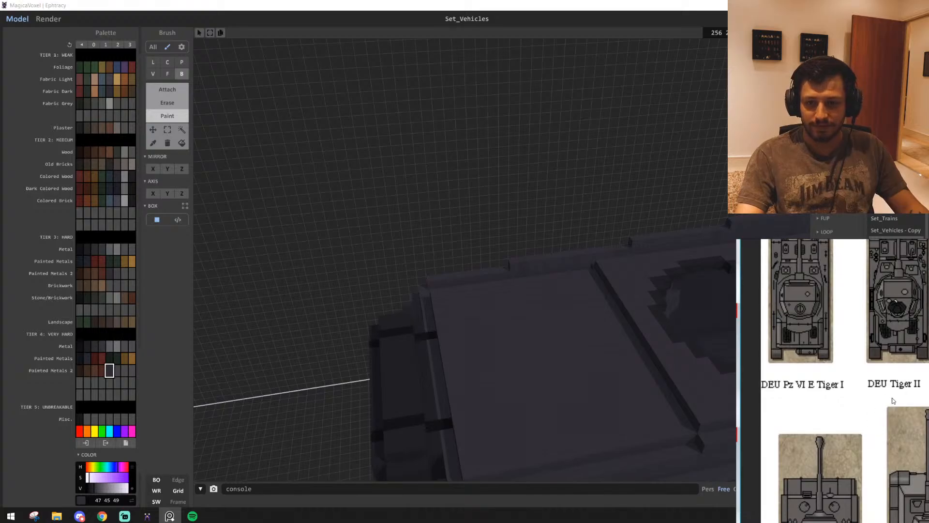
middle_drag(894, 391, 778, 477)
middle_drag(858, 418, 853, 478)
Box-select the flat engine deck plate behind the turret ring and lift it high above the hull to expose the engine bay
click(515, 322)
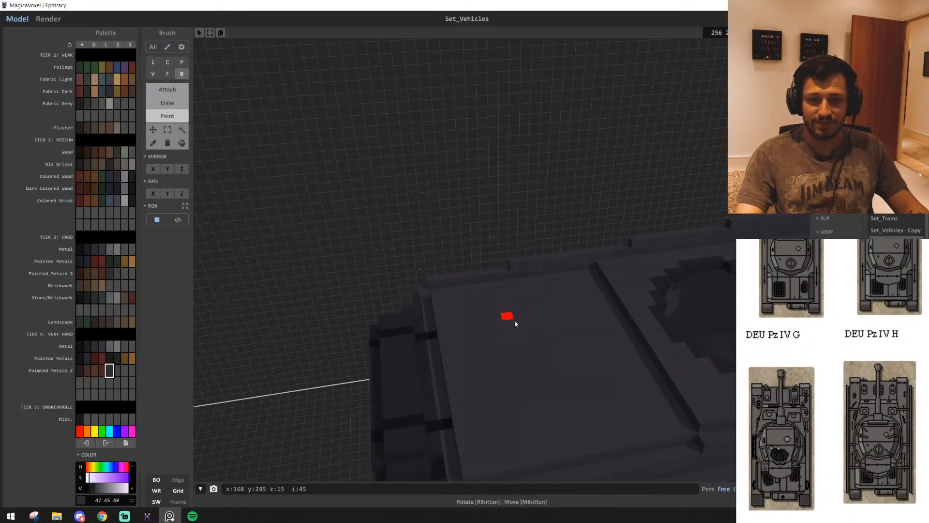
right_drag(515, 323, 621, 334)
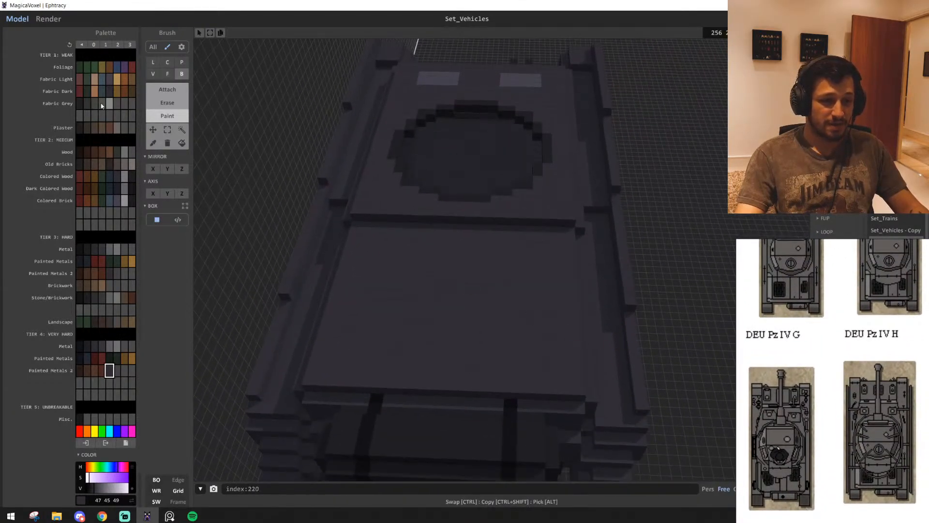
click(167, 129)
drag(344, 223, 536, 388)
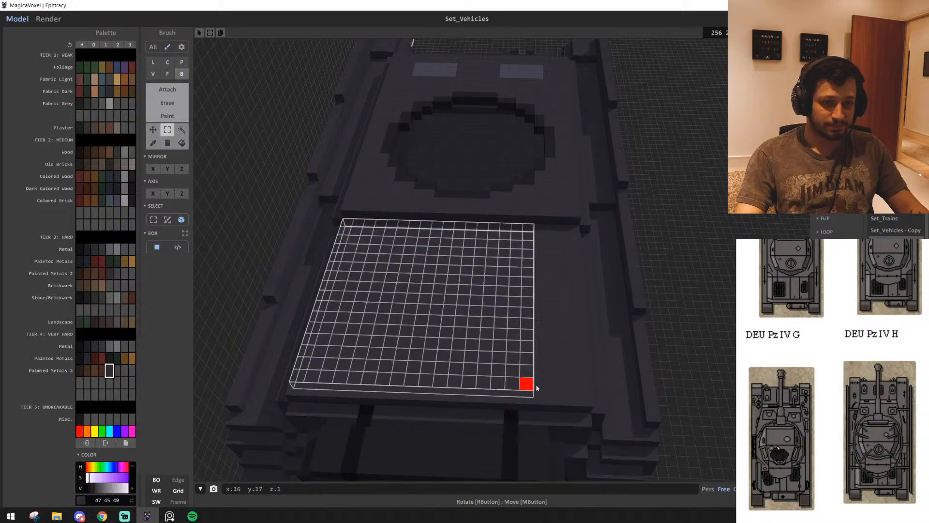
right_drag(536, 387, 468, 247)
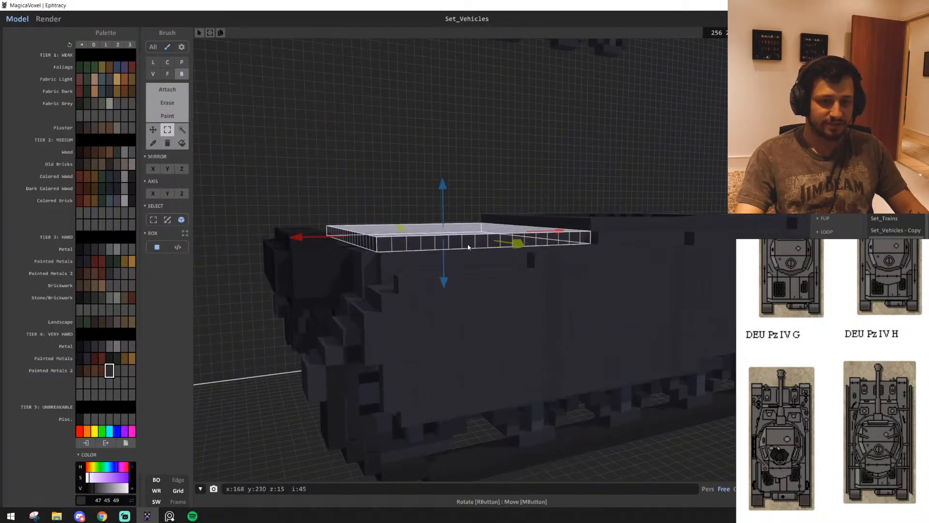
drag(442, 185, 445, 22)
right_drag(454, 178, 435, 203)
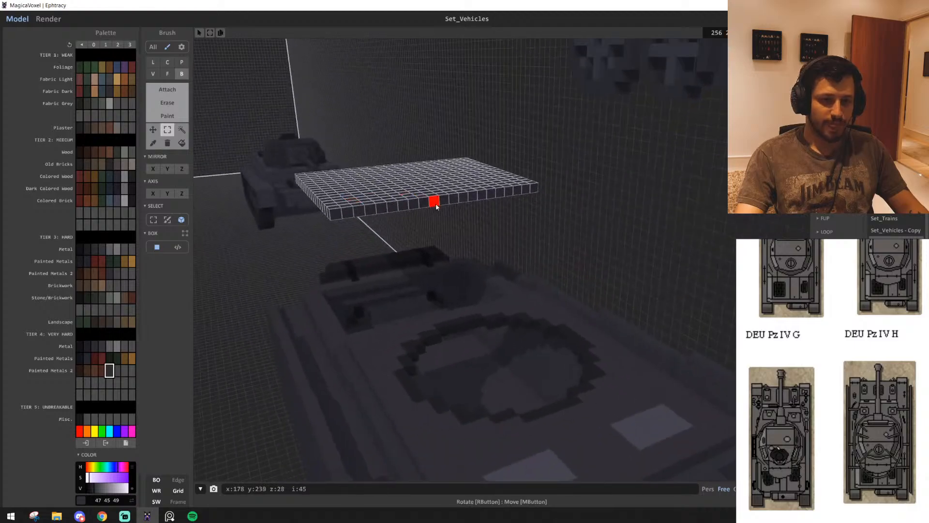
drag(436, 203, 454, 85)
right_drag(459, 169, 390, 283)
scroll(548, 226, up, 5)
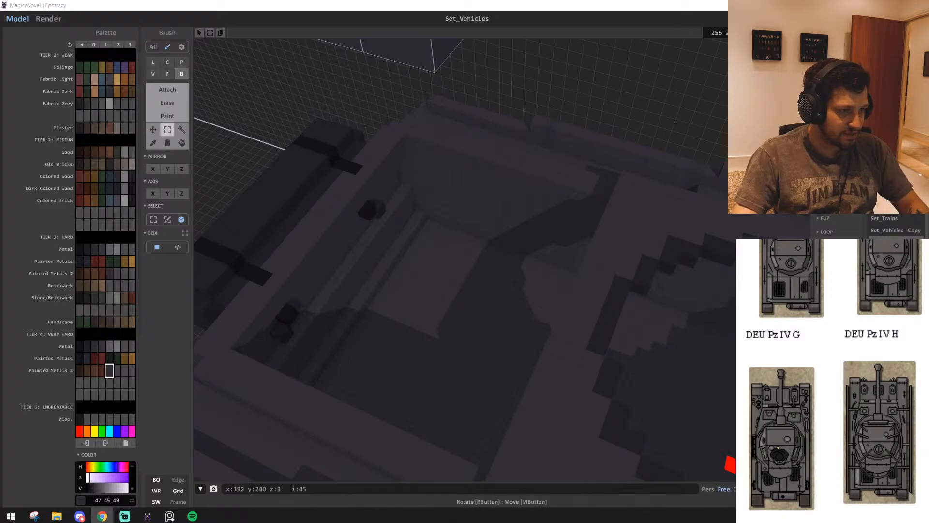
Find the black-and-white engine illustrations on the reference board and paste the copied engine photo onto the board
scroll(848, 416, down, 5)
click(847, 416)
scroll(849, 417, down, 4)
middle_drag(859, 425, 926, 465)
middle_drag(747, 411, 872, 424)
middle_drag(806, 442, 817, 424)
scroll(808, 398, up, 5)
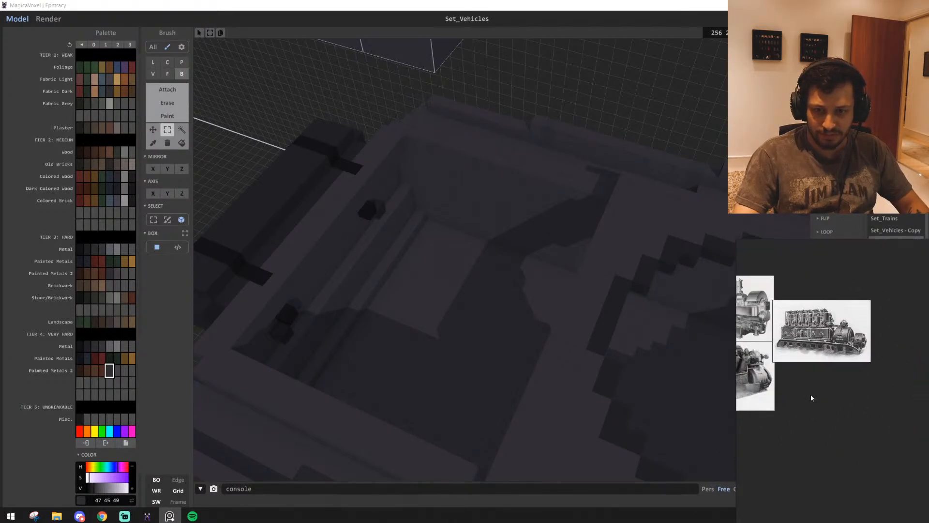
key(ctrl+v)
Shrink the pasted green engine photo and place it near the black-and-white engine illustrations on the reference board
scroll(844, 387, down, 6)
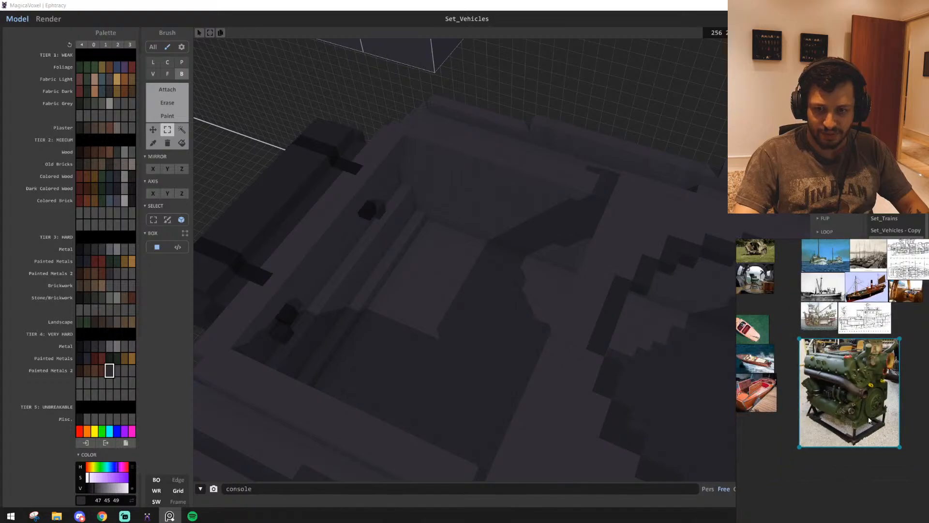
scroll(869, 419, down, 1)
drag(873, 417, 915, 464)
middle_drag(870, 490, 835, 422)
scroll(832, 420, up, 4)
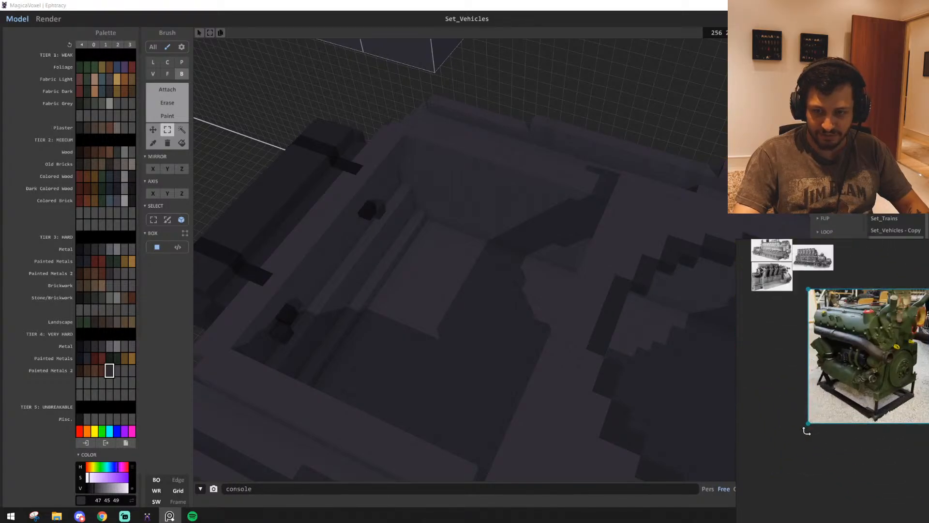
drag(807, 420, 893, 333)
middle_drag(865, 381, 758, 414)
drag(821, 337, 758, 315)
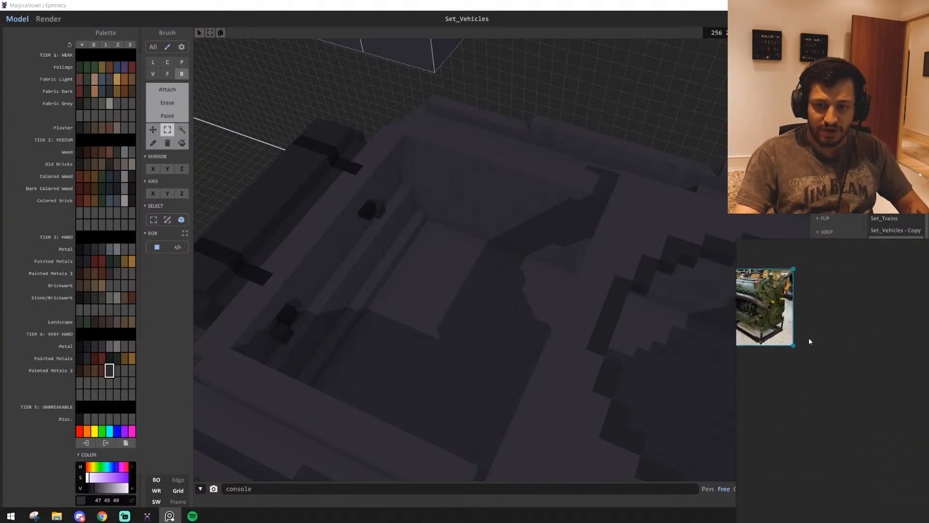
click(809, 340)
middle_drag(811, 365, 881, 375)
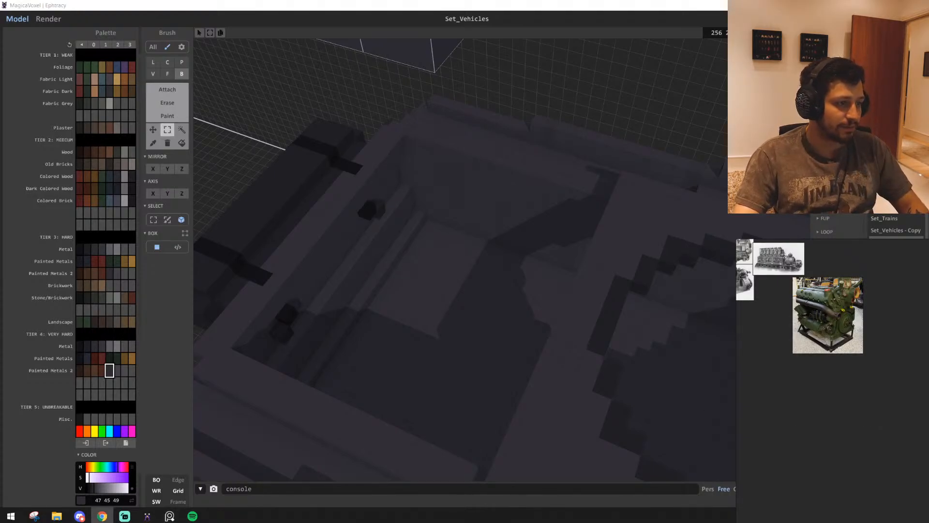
Paste the copied monochrome photo of the engine with the large fan and place it beside the green engine photo
click(858, 427)
key(ctrl+v)
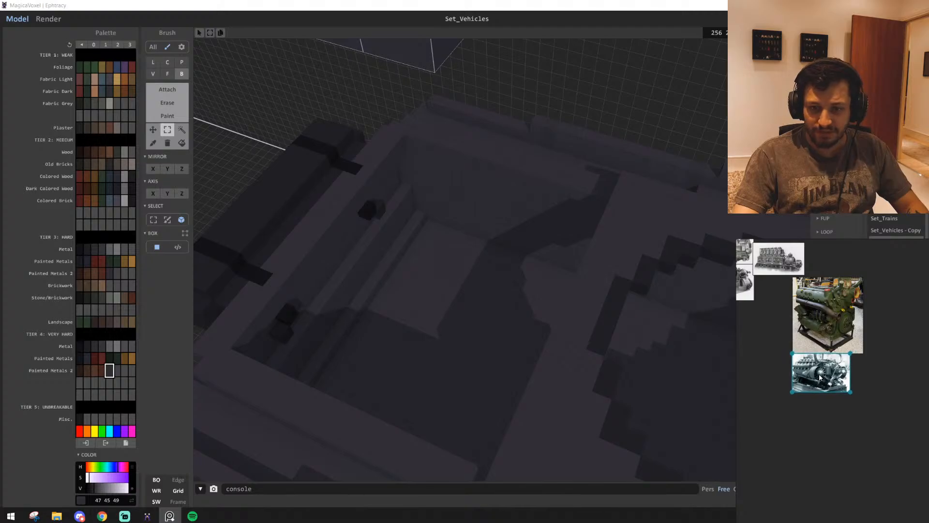
click(861, 351)
drag(866, 353, 878, 377)
middle_drag(840, 420, 825, 399)
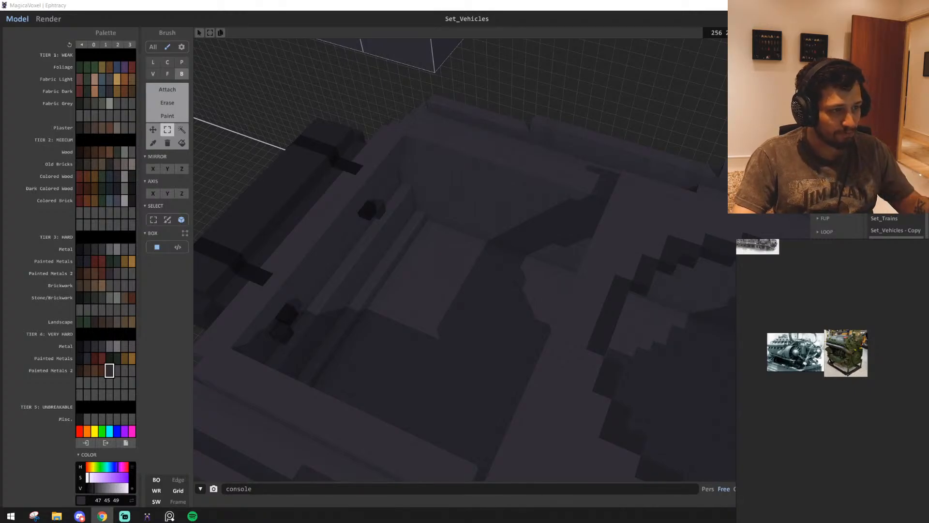
Paste the photo of workers fitting an engine into a tank and place it below the monochrome engine photo
click(806, 455)
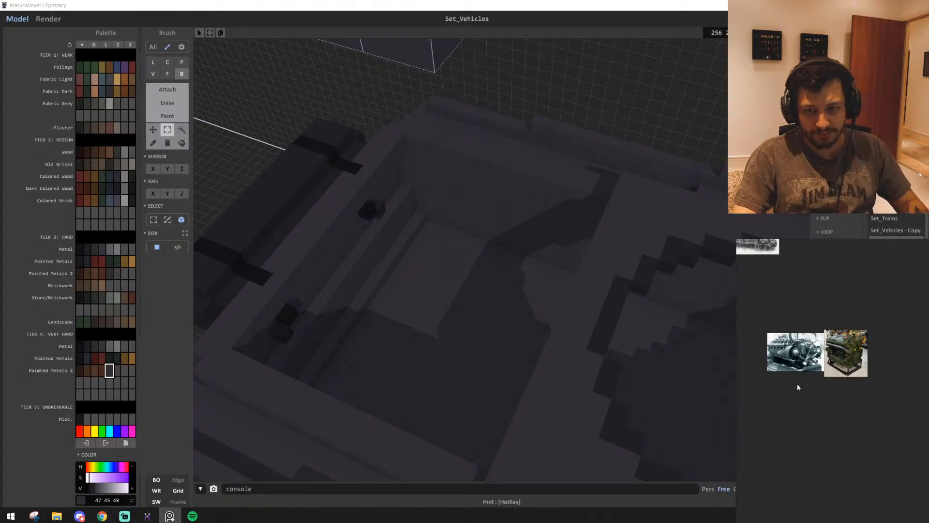
key(ctrl+v)
drag(834, 427, 824, 417)
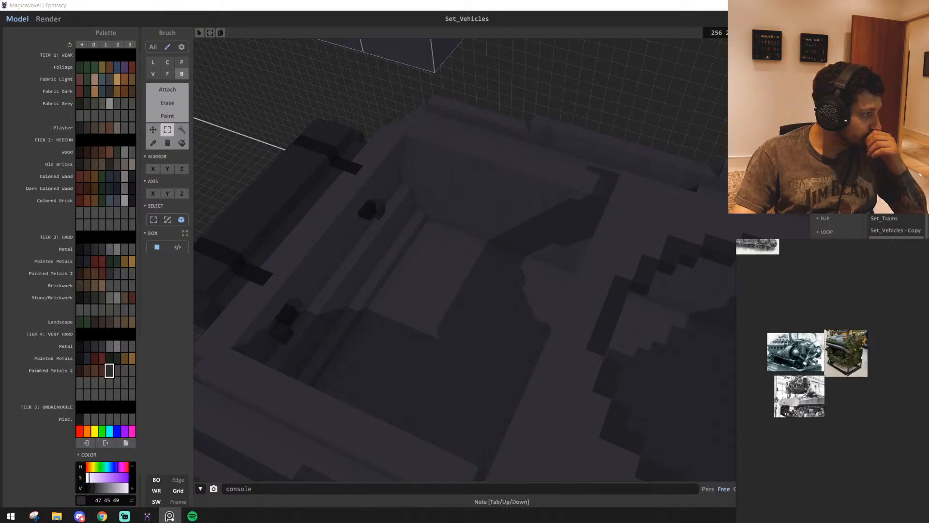
View the open engine bay from a low angle and shift the green engine photo lower on the reference board
key(alt+Tab)
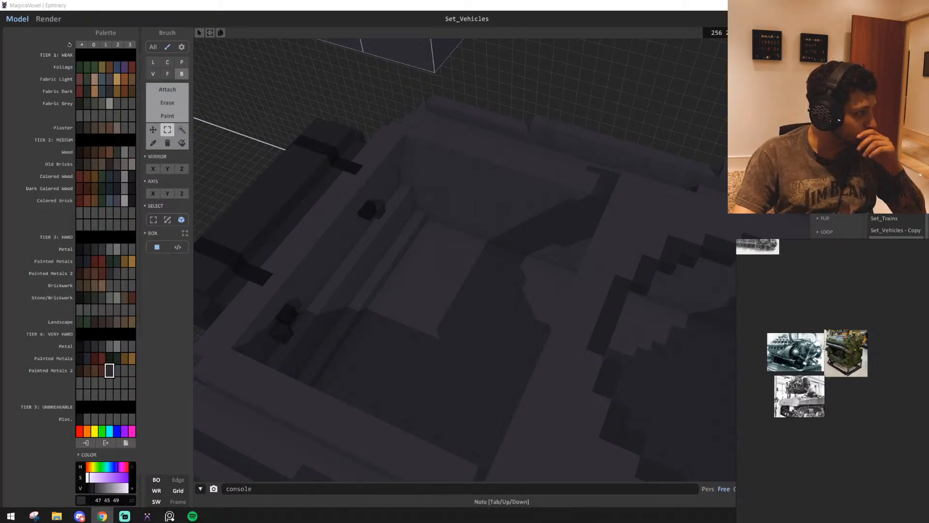
right_drag(425, 359, 371, 382)
scroll(842, 383, up, 5)
middle_drag(817, 397, 906, 440)
scroll(914, 370, down, 1)
click(915, 364)
drag(915, 364, 917, 374)
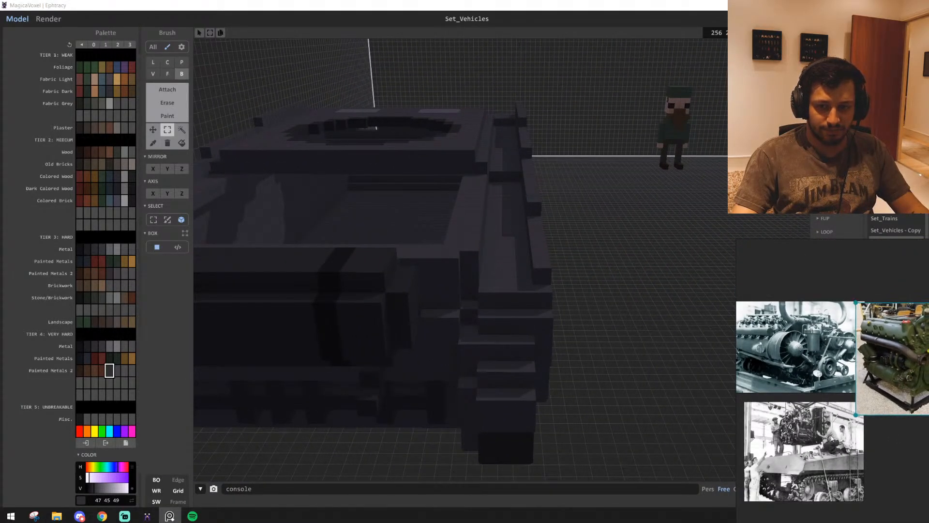
drag(832, 445, 814, 436)
drag(913, 389, 893, 435)
scroll(846, 338, up, 1)
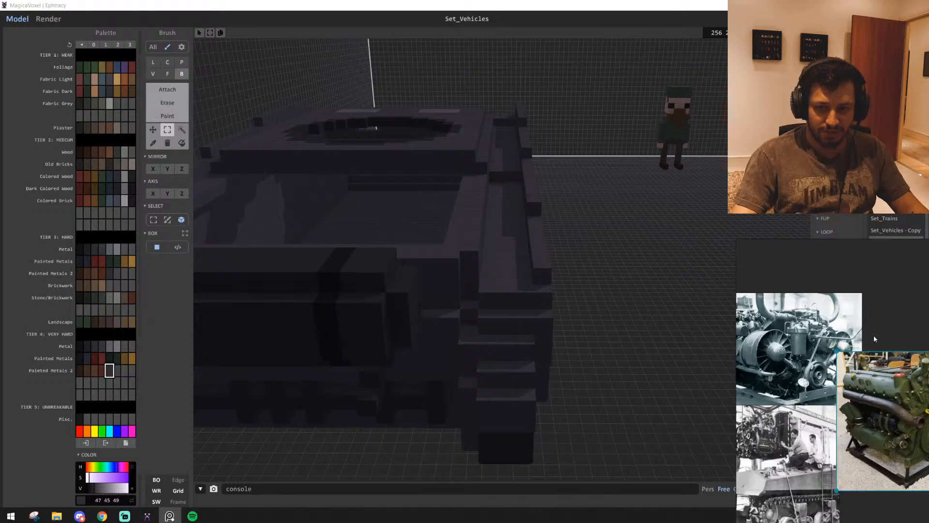
Move the green engine photo over the lower part of the workers photo, stacking the three engine references in a column
middle_drag(846, 338, 876, 326)
drag(840, 346, 855, 306)
drag(833, 445, 847, 398)
middle_drag(850, 419, 858, 370)
scroll(858, 369, down, 2)
mouse_move(927, 438)
mouse_down()
mouse_move(856, 446)
mouse_move(928, 446)
mouse_up()
drag(916, 400, 836, 455)
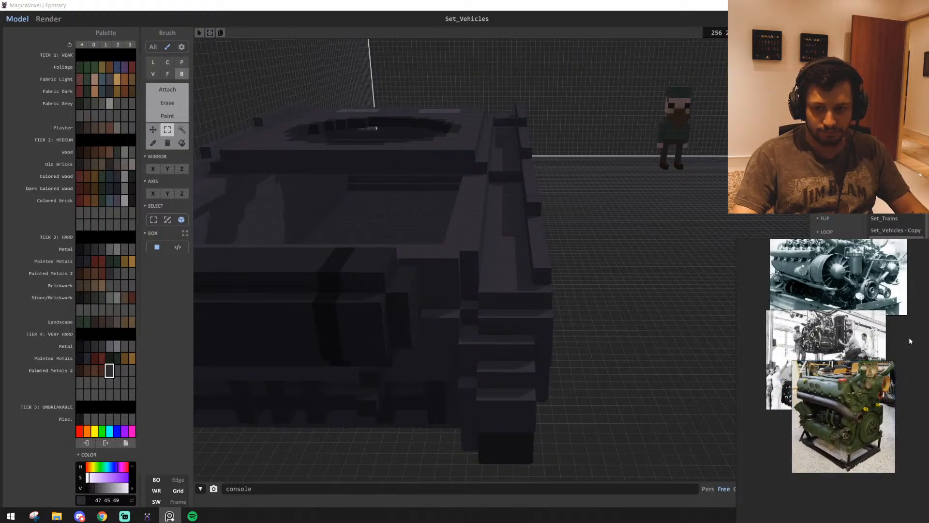
scroll(908, 337, up, 3)
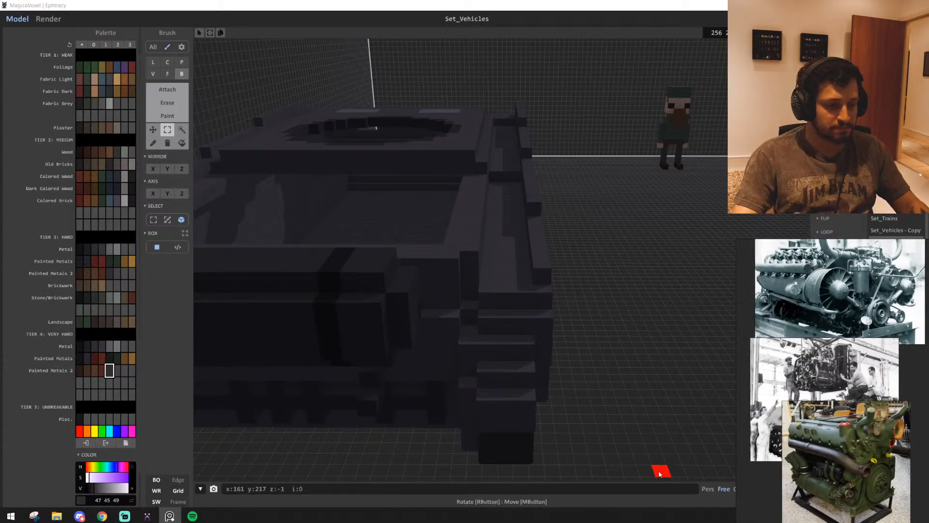
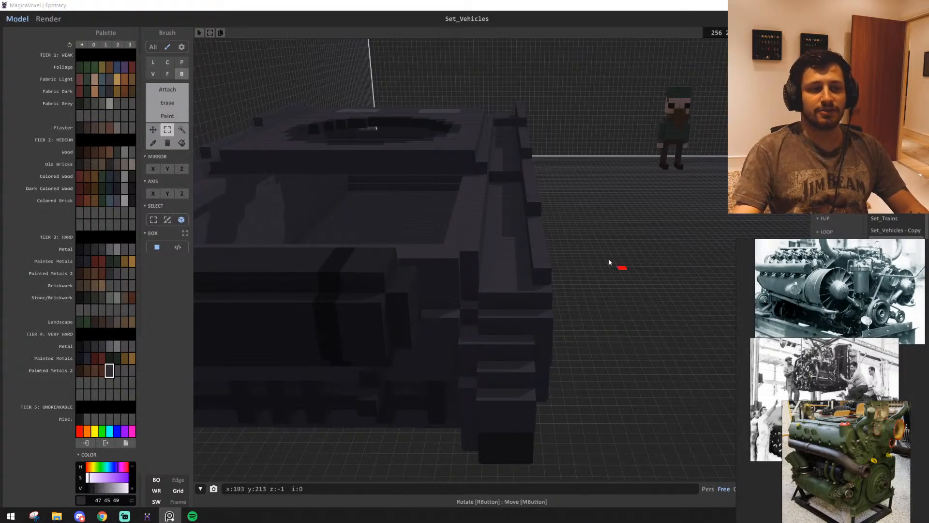
Place four two-voxel-high chair legs in dark brown wood (39 27 20) on the empty ground beside the tank
key(t)
key(d)
key(w)
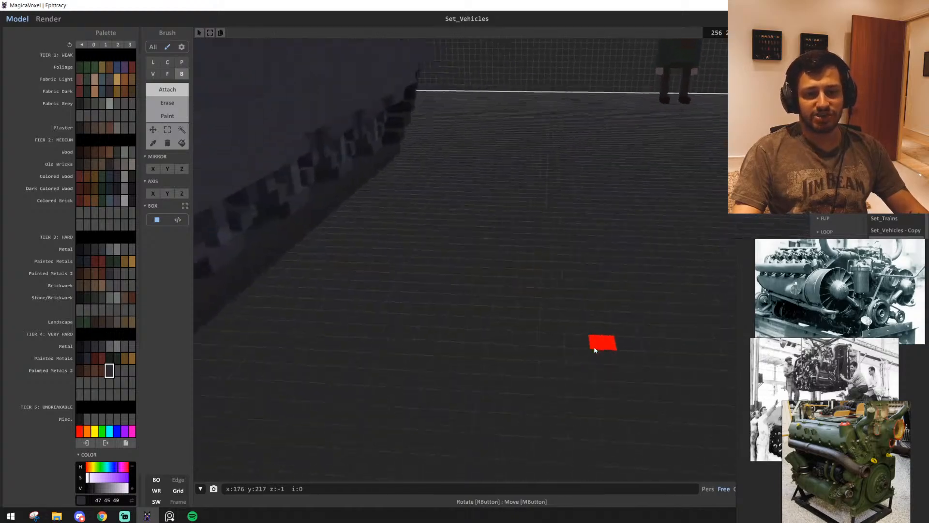
right_drag(595, 348, 591, 363)
key(s)
right_drag(503, 270, 476, 294)
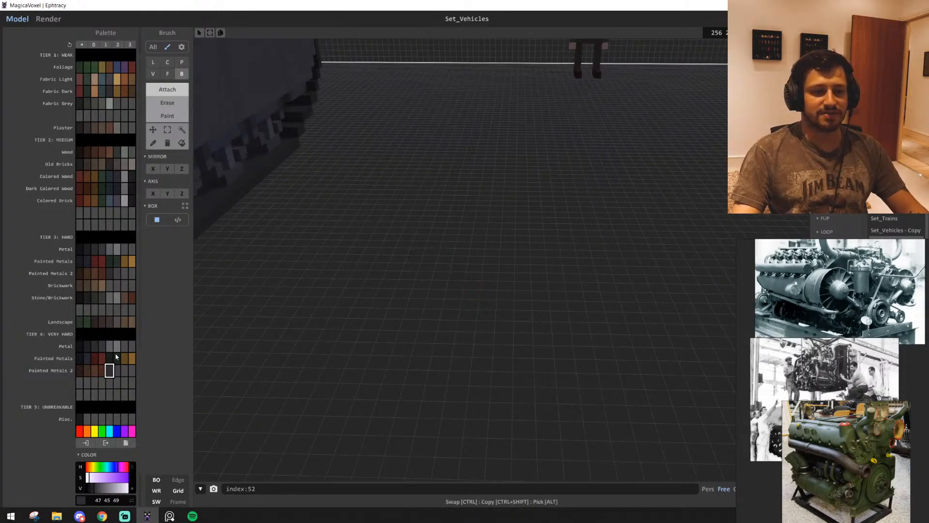
key(a)
key(s)
key(d)
key(w)
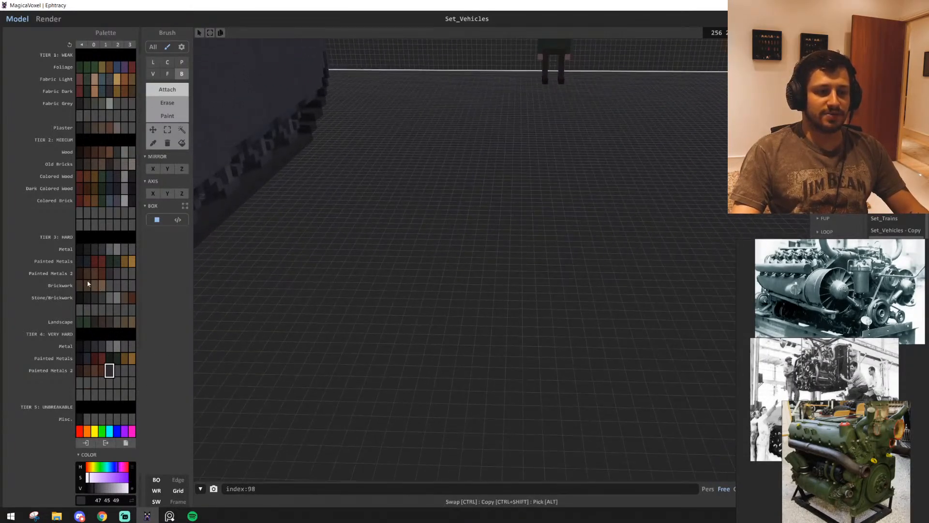
click(83, 275)
click(88, 154)
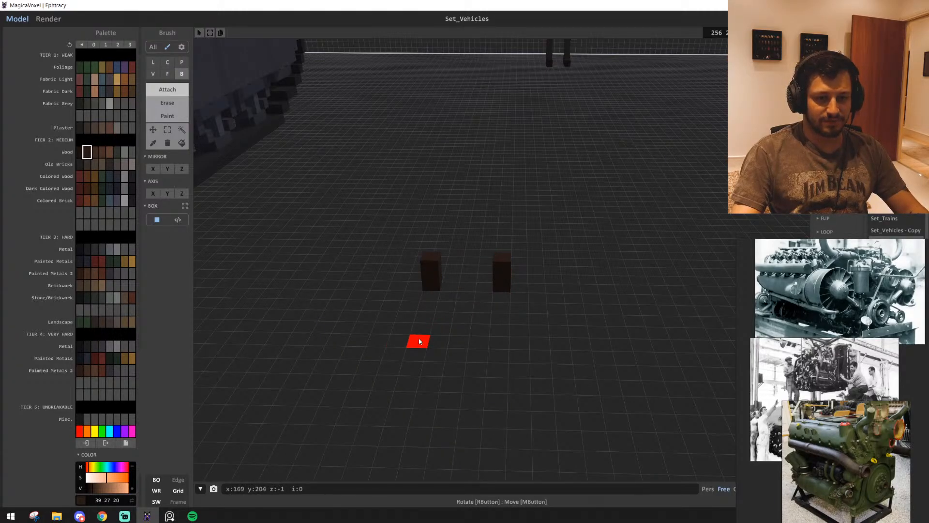
click(503, 334)
click(504, 319)
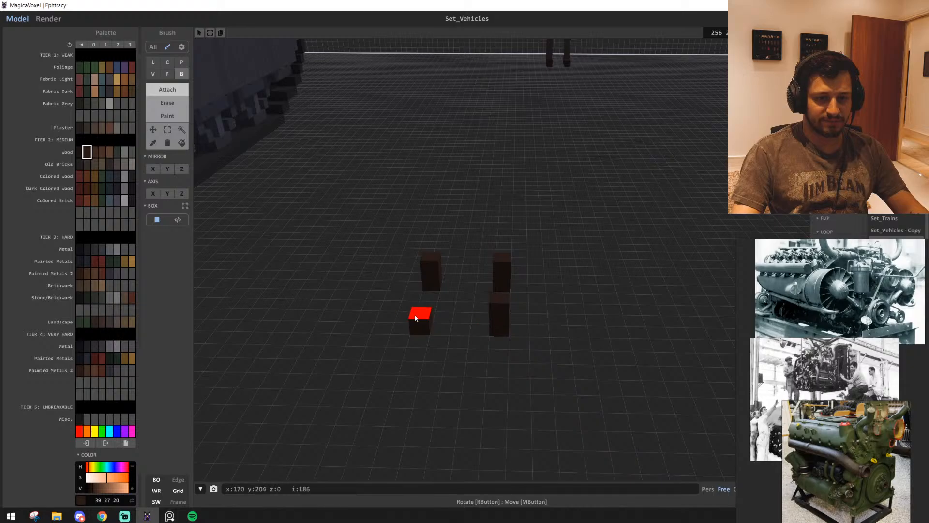
click(416, 318)
Join the chair legs in pairs with two parallel side rails
key(d)
right_drag(479, 334, 419, 352)
key(w)
drag(380, 276, 479, 230)
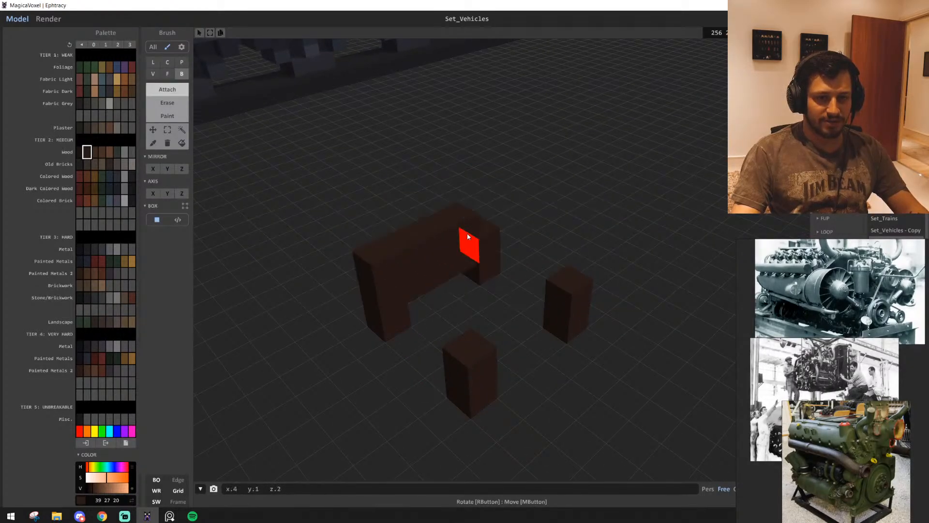
drag(469, 346, 570, 287)
Raise one rear post of the chair and close the seat frame with front and rear cross rails
drag(494, 236, 482, 202)
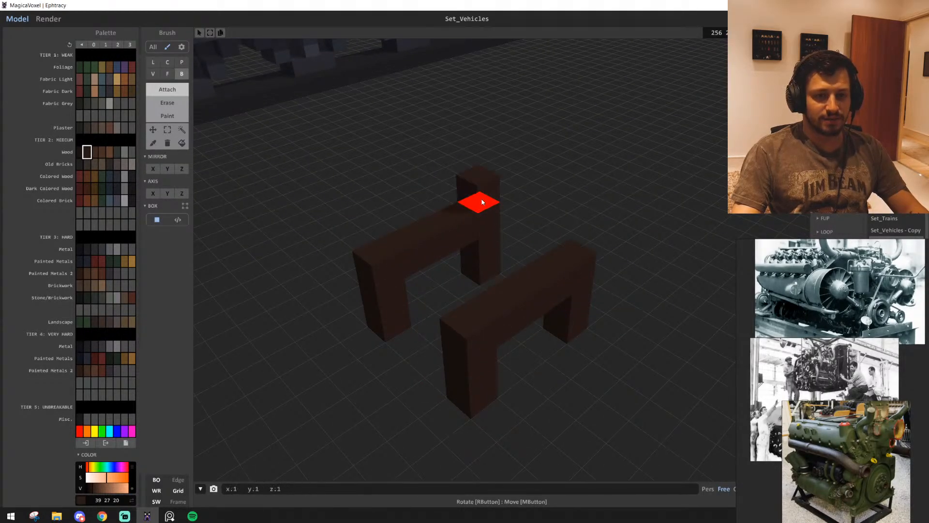
click(375, 245)
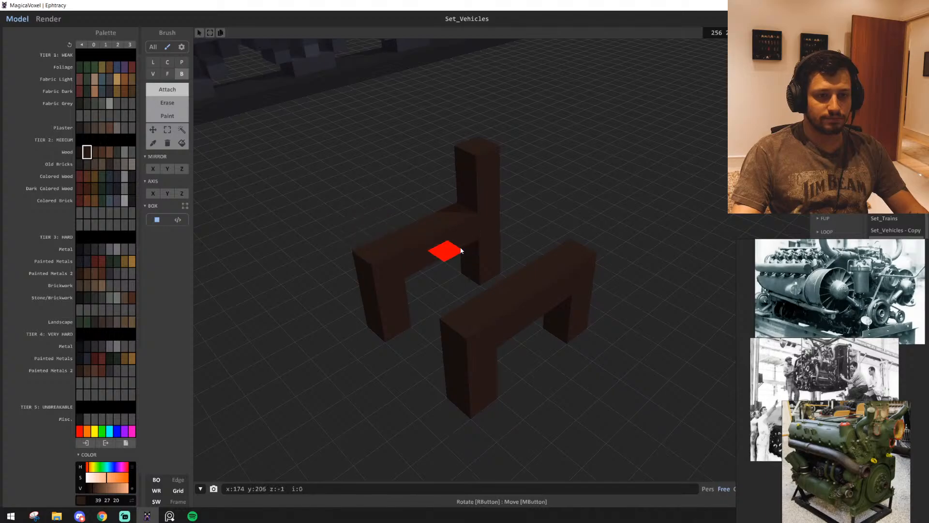
drag(492, 216, 541, 248)
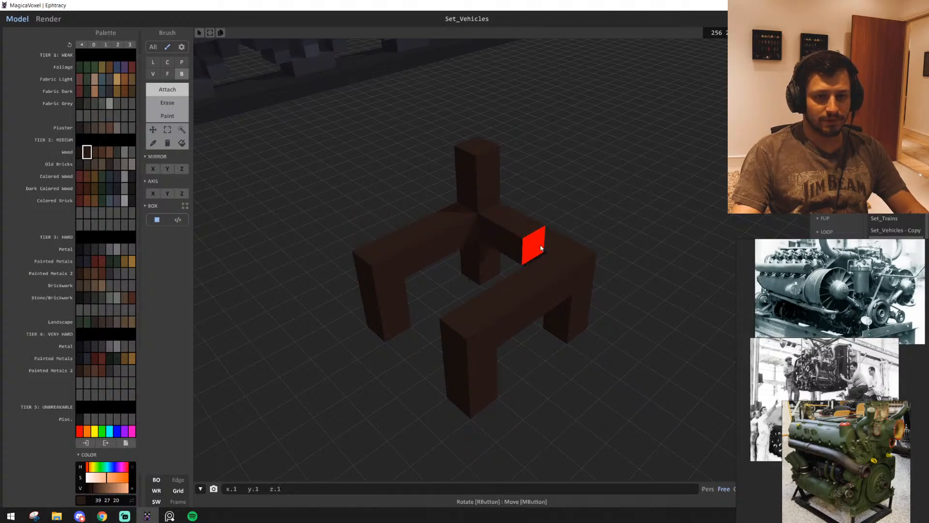
drag(401, 291, 425, 307)
Raise the second rear post, bridge both posts with a backrest crossbar and extend the post tops above it
drag(571, 253, 574, 219)
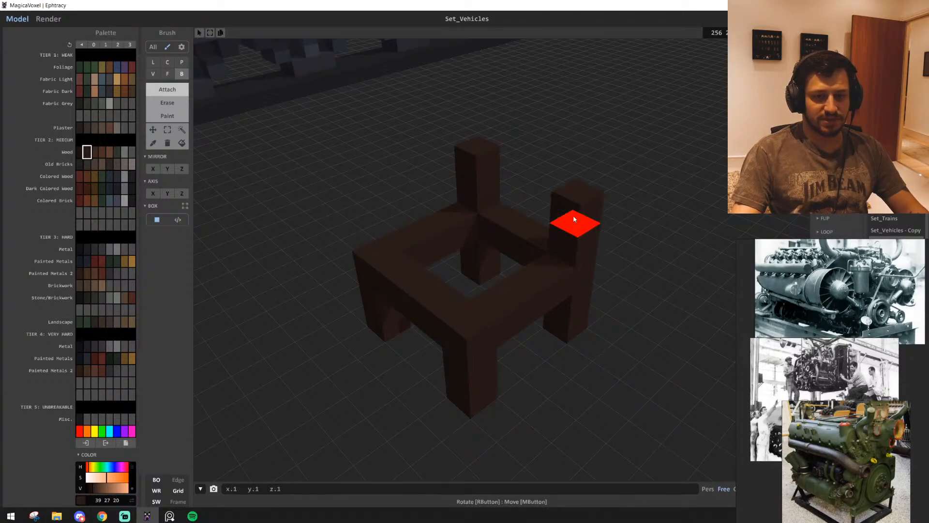
click(480, 147)
drag(477, 118, 576, 156)
click(577, 121)
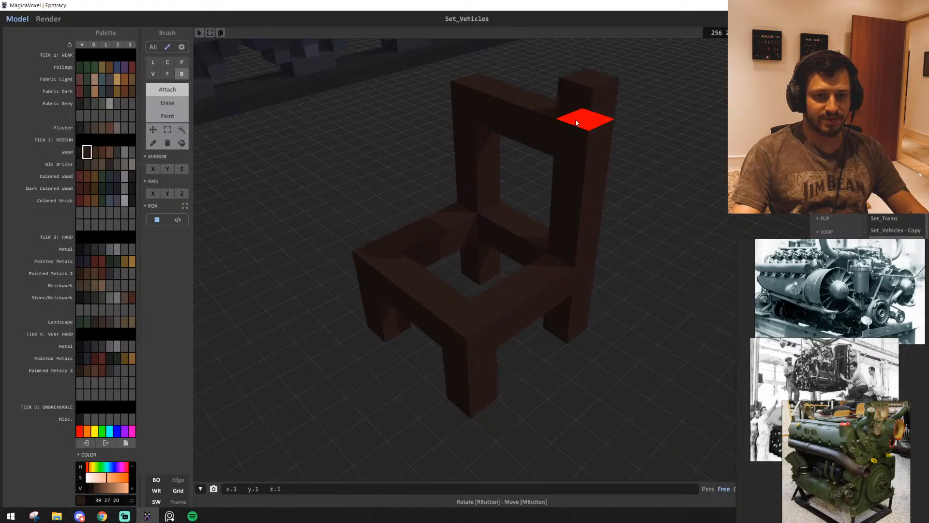
click(484, 82)
right_drag(484, 82, 525, 218)
right_drag(450, 326, 544, 336)
Move the whole chair up one voxel and extend its legs down to the ground
key(d)
click(182, 130)
click(442, 329)
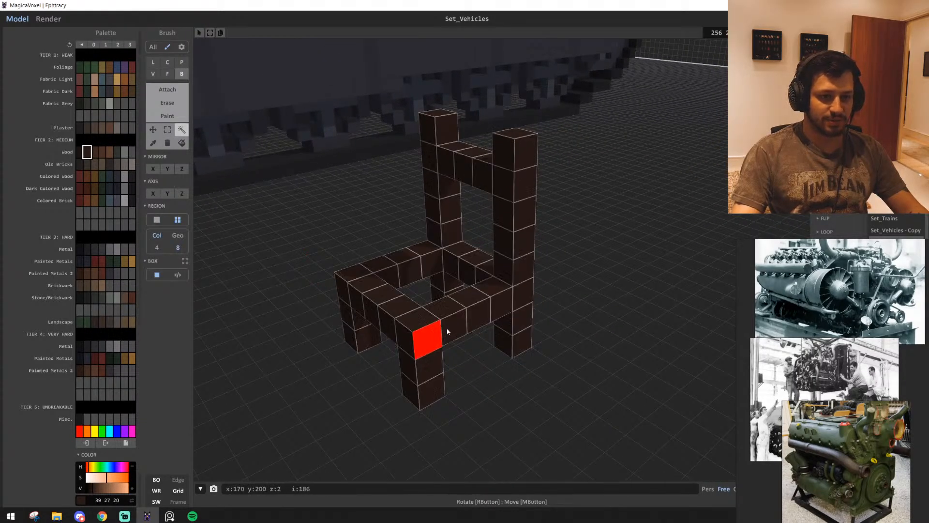
ctrl+drag(468, 305, 471, 292)
click(517, 391)
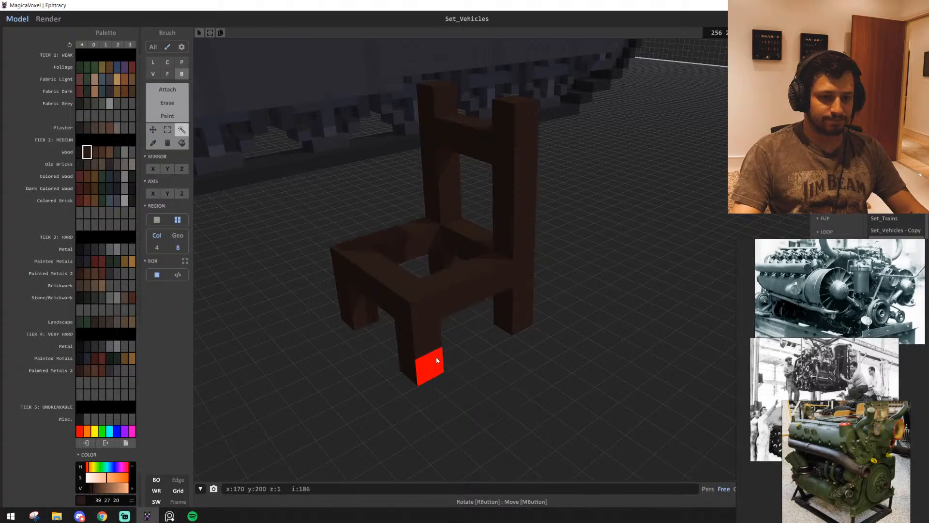
key(t)
click(427, 395)
scroll(467, 378, up, 2)
right_drag(469, 378, 459, 360)
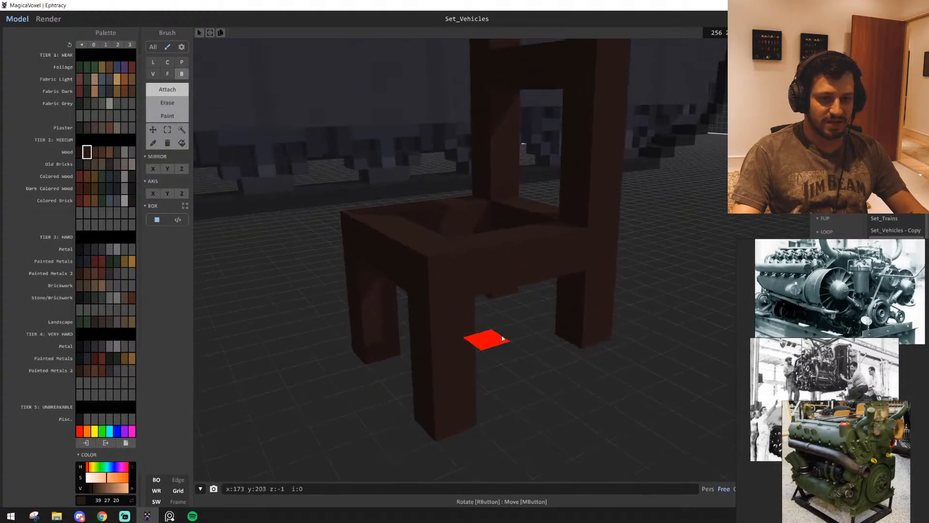
Fill the open seat of the chair with the darkest wood colour (26 18 13)
right_drag(536, 422, 465, 358)
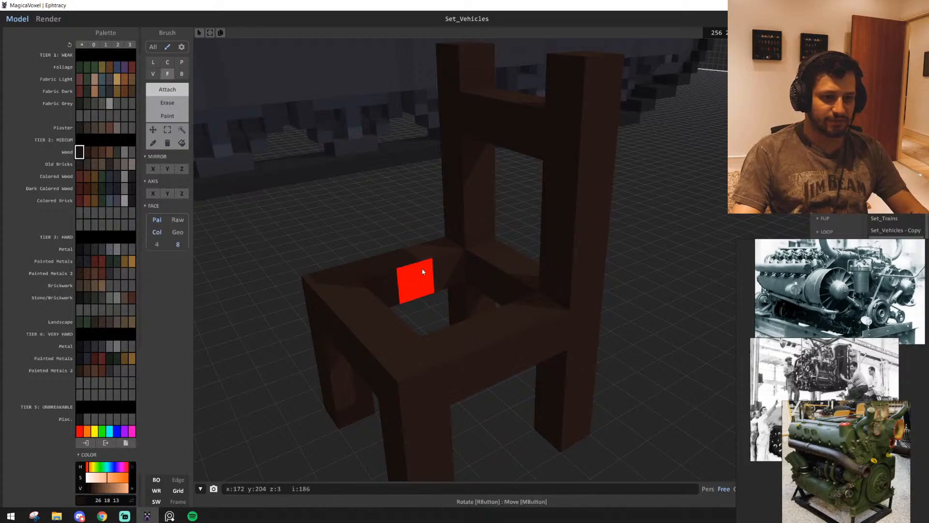
key(f)
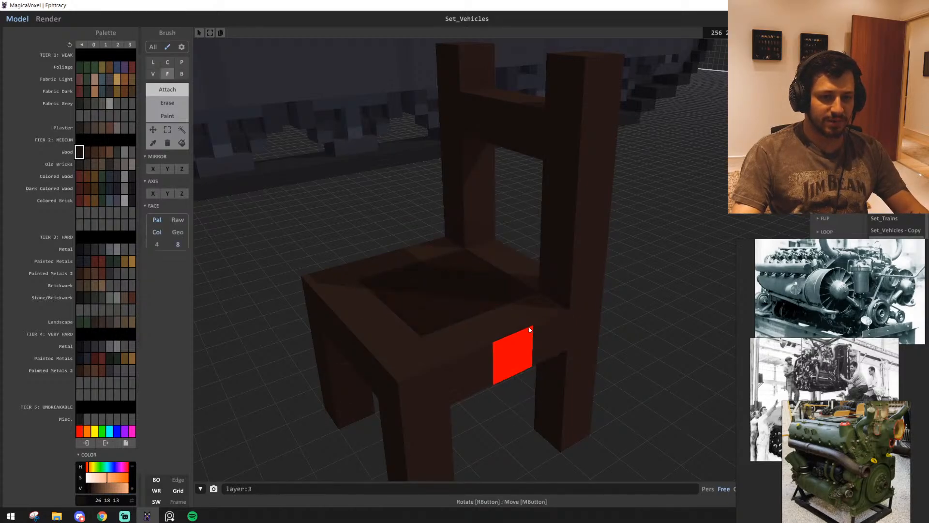
scroll(508, 339, down, 5)
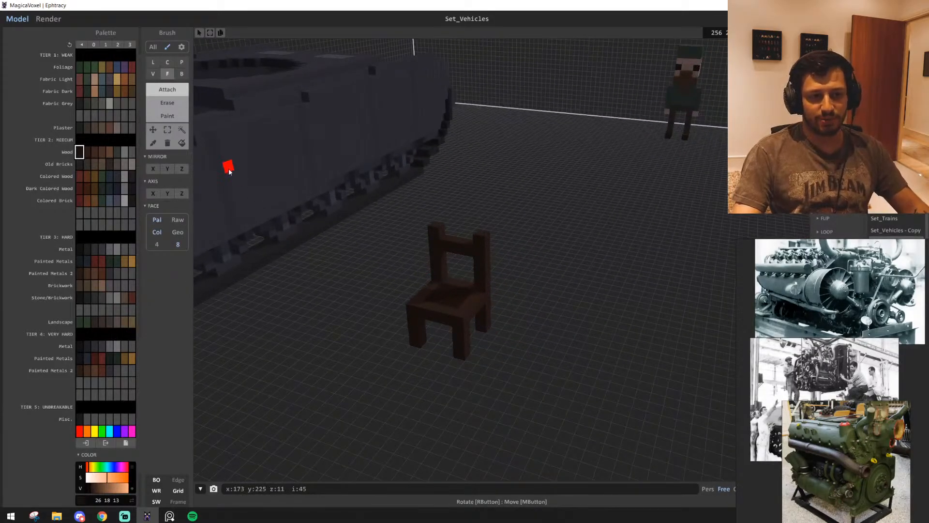
Delete the chair's frame and its seat from the scene
click(180, 129)
click(478, 308)
key(Delete)
click(450, 297)
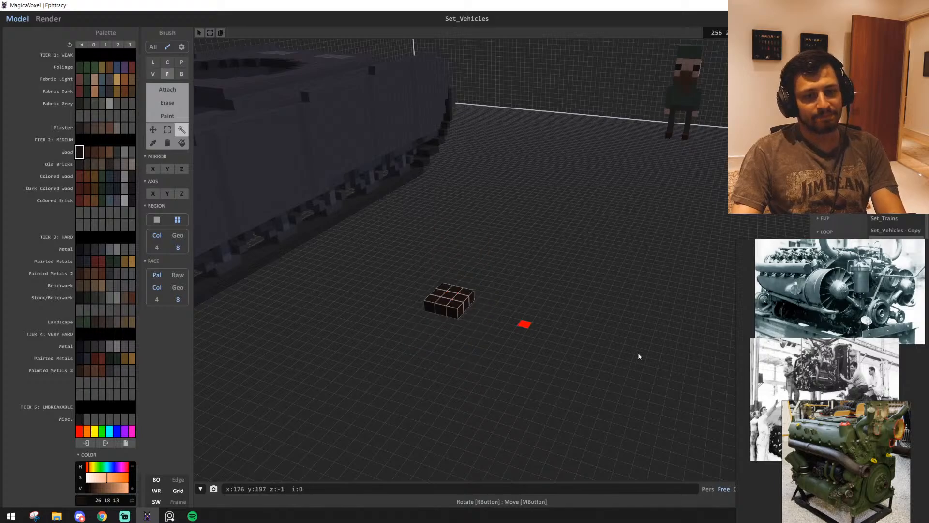
key(Delete)
Attach a 20-voxel bar in the hull colour (47 45 49) across the engine bay's edge beneath the turret deck
key(a)
key(s)
key(w)
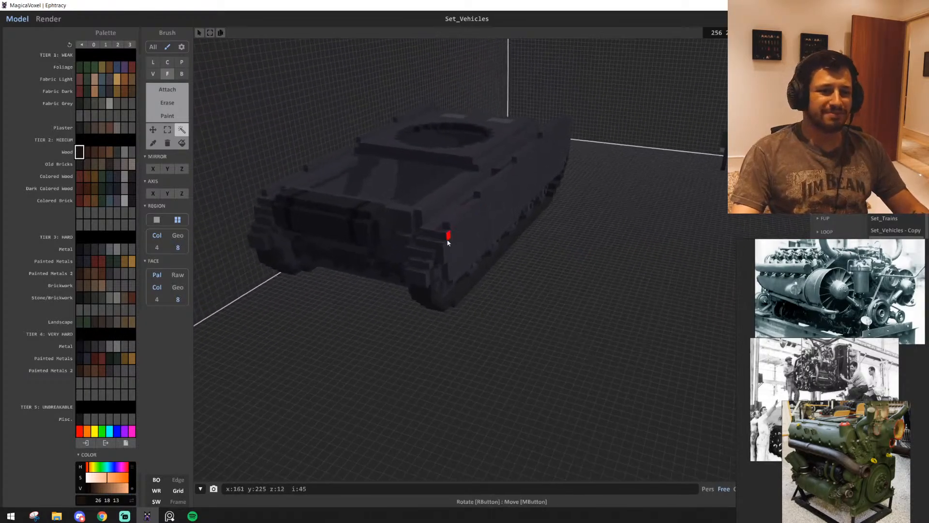
key(a)
click(181, 90)
right_drag(422, 254, 469, 289)
key(w)
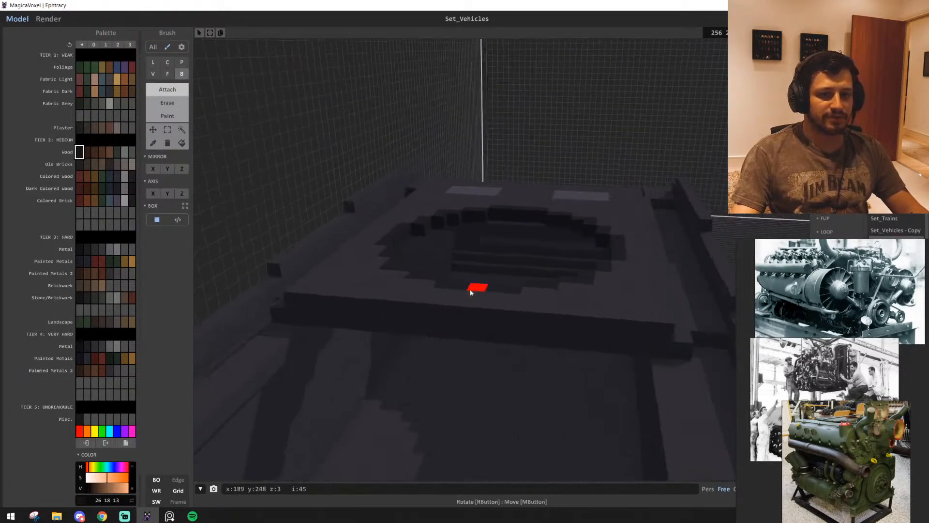
key(a)
alt+click(435, 321)
right_drag(436, 321, 450, 322)
drag(293, 323, 606, 321)
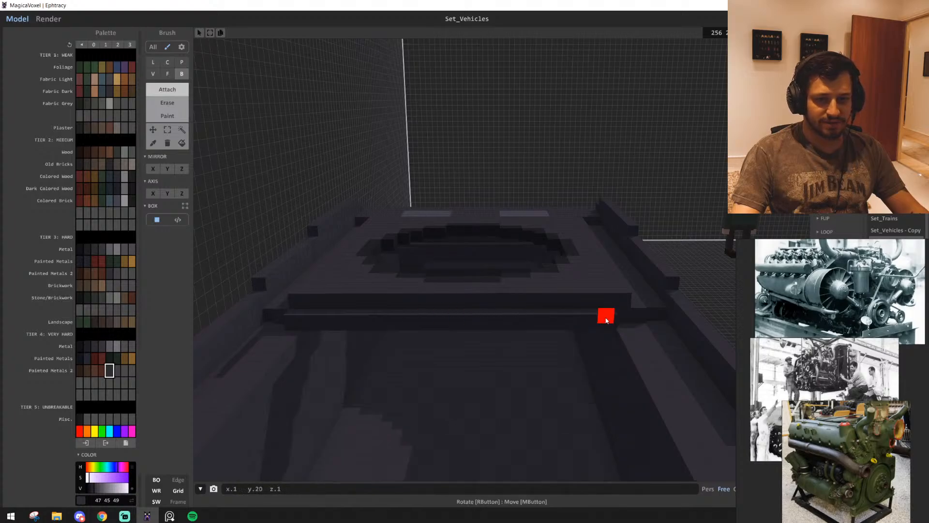
Try recolouring the dark blocks beside the two pipe openings on the engine bay's inner rear wall in metal grey (54 52 57)
key(d)
right_drag(610, 321, 677, 242)
key(s)
key(s)
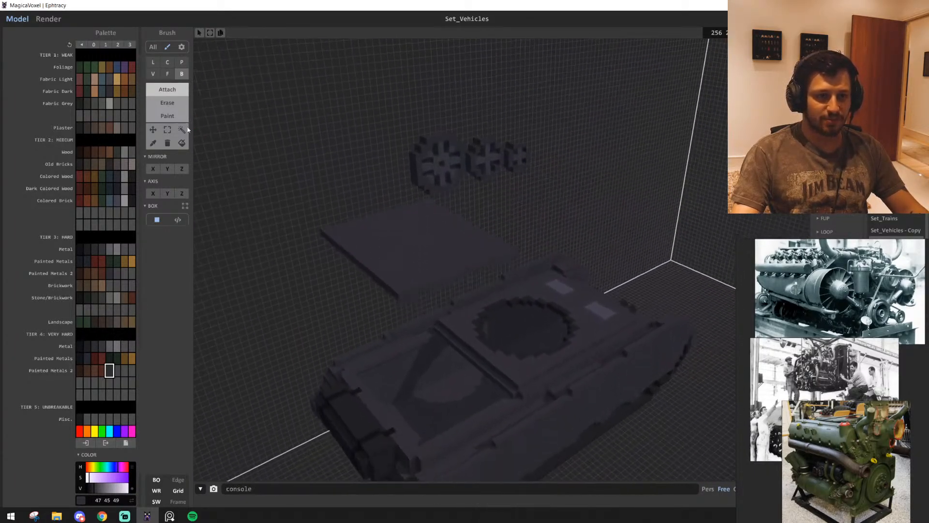
key(w)
right_drag(563, 333, 384, 355)
key(w)
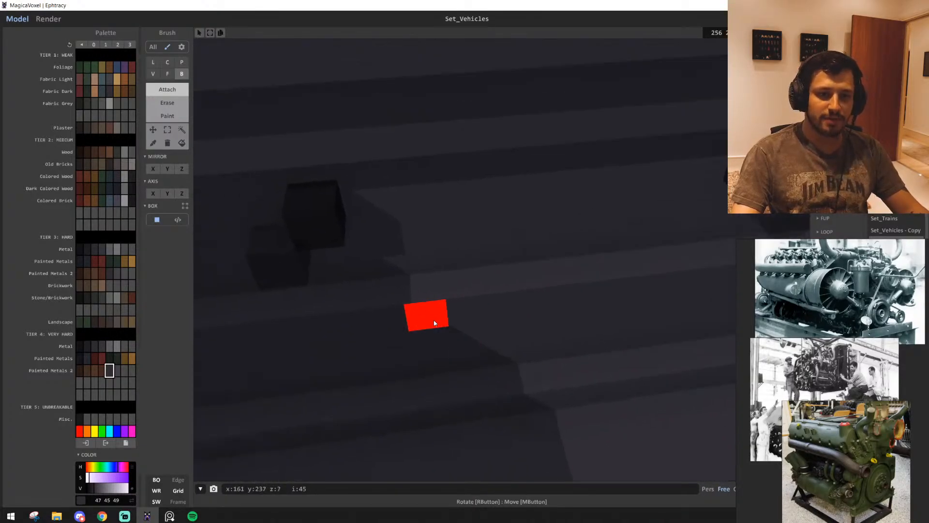
alt+click(315, 207)
alt+click(269, 275)
key(a)
click(102, 346)
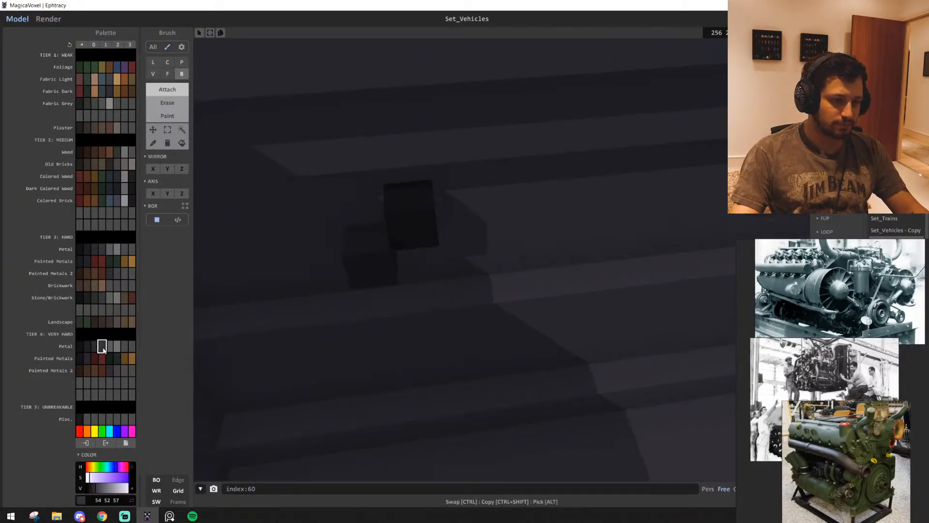
key(g)
key(d)
key(s)
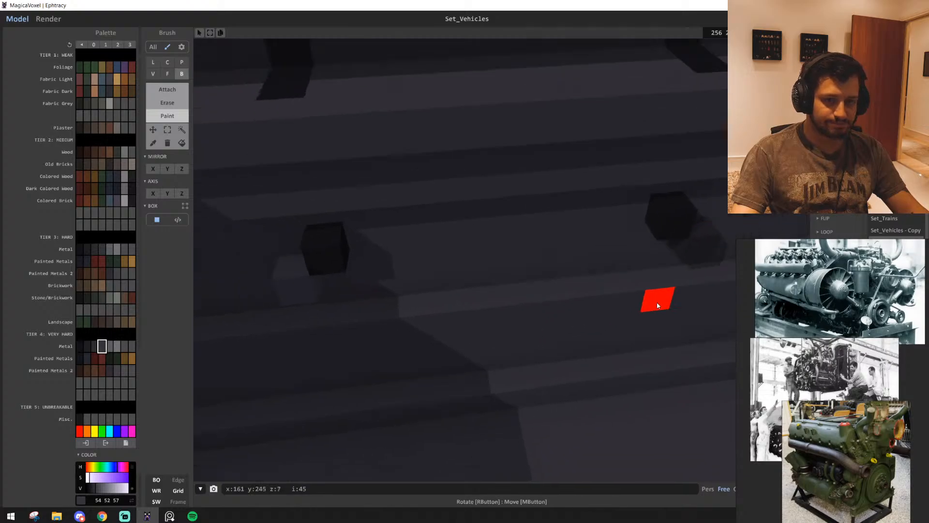
key(t)
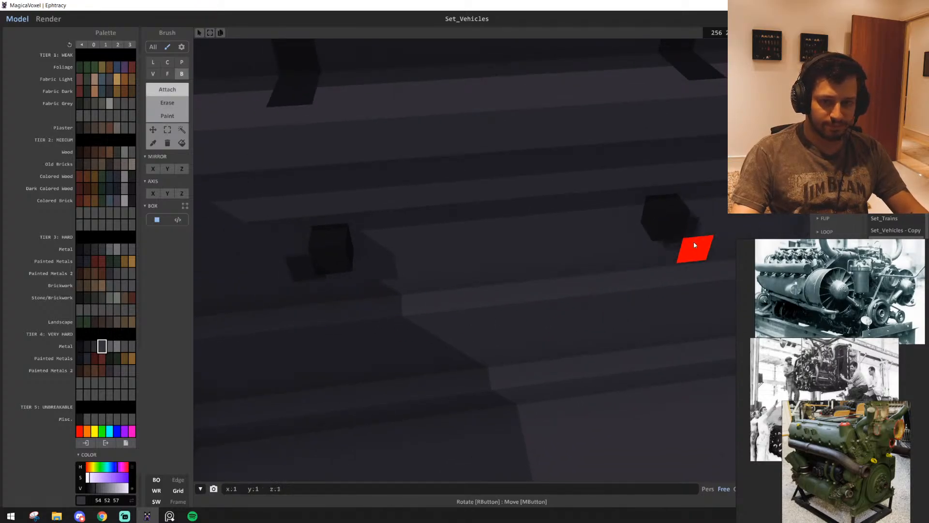
Paint the dark squares beside the two pipe openings inside the engine bay in metal grey (54 52 57)
key(w)
click(110, 346)
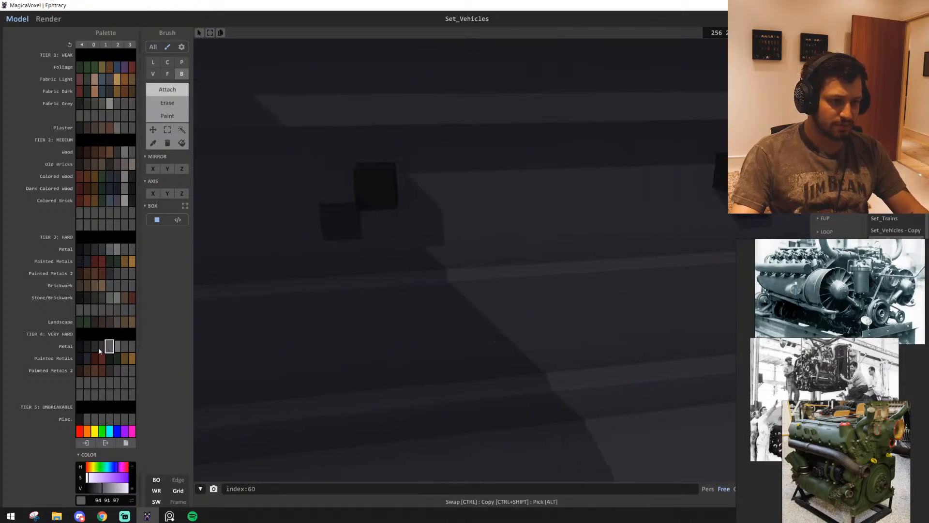
key(g)
click(340, 222)
key(d)
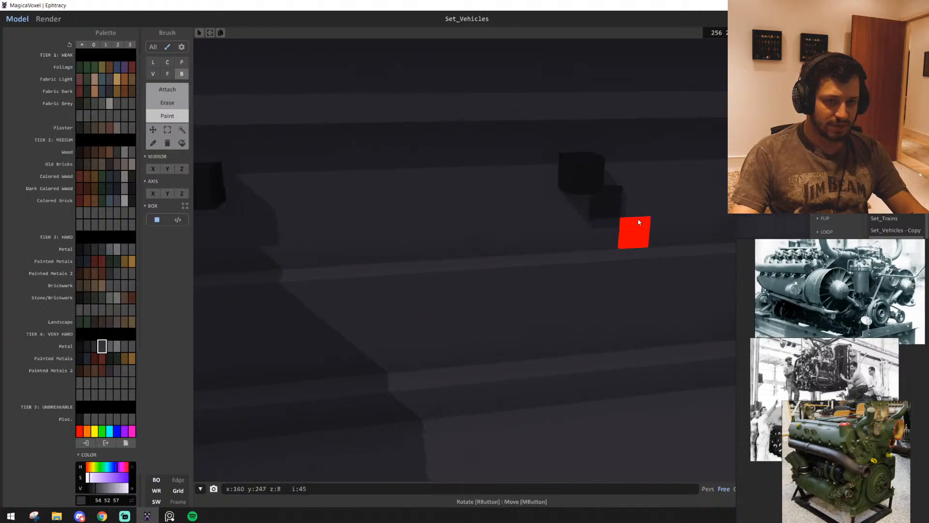
click(606, 204)
Paint both stepped pipe pieces on the outside of the rear hull wall in the same metal grey (54 52 57)
key(w)
mouse_move(540, 325)
right_down()
mouse_move(375, 310)
mouse_move(516, 308)
mouse_move(530, 320)
mouse_move(435, 290)
mouse_move(384, 295)
mouse_move(407, 238)
right_up()
key(d)
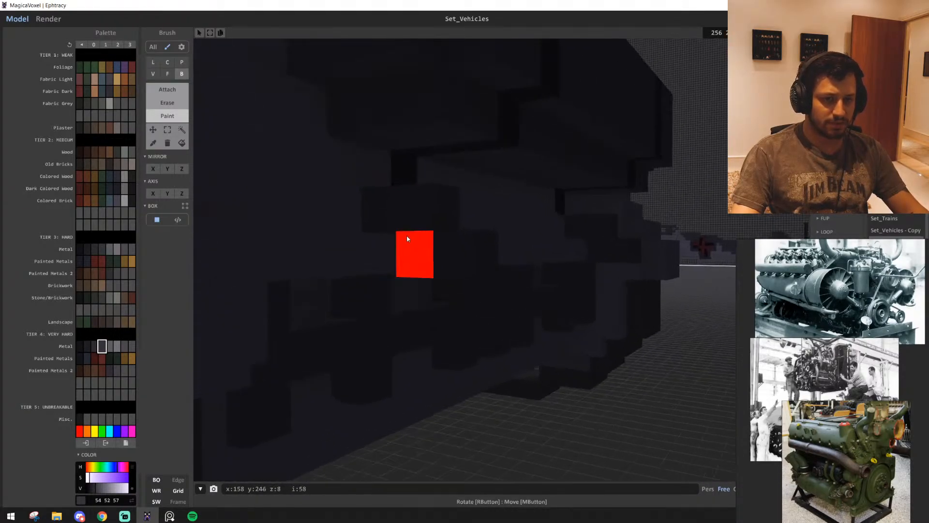
drag(417, 213, 417, 218)
drag(417, 255, 475, 259)
drag(578, 230, 599, 233)
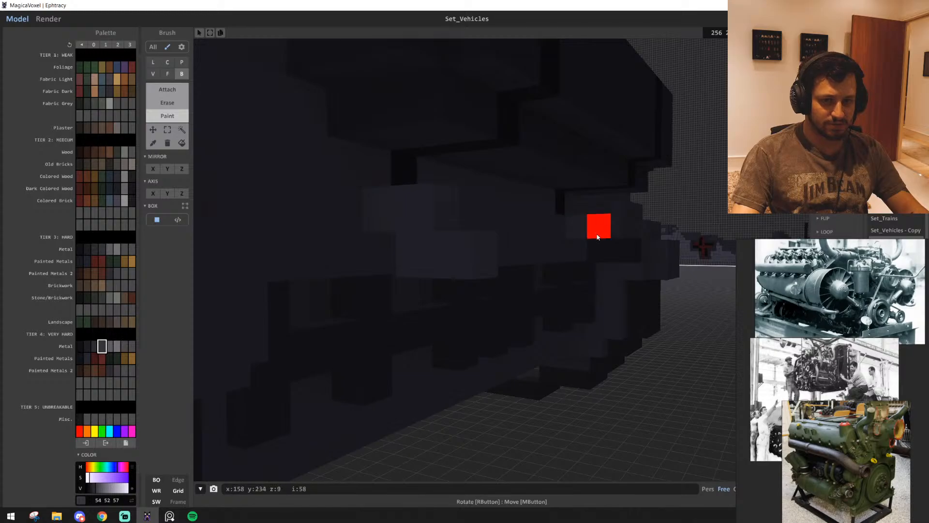
click(621, 250)
Enlarge the view of the green engine photo on the reference board to study its shape
right_drag(607, 260, 492, 361)
key(e)
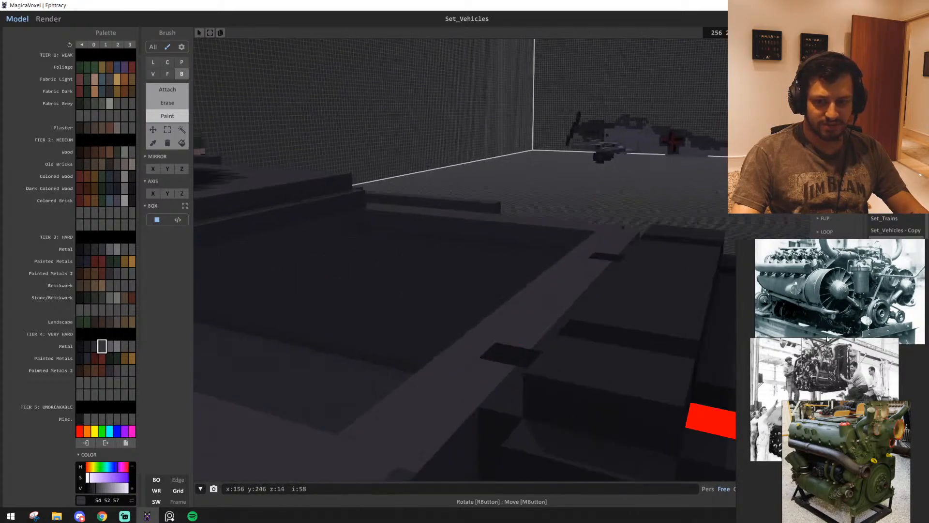
middle_drag(801, 395, 793, 295)
scroll(895, 388, up, 1)
scroll(823, 324, up, 3)
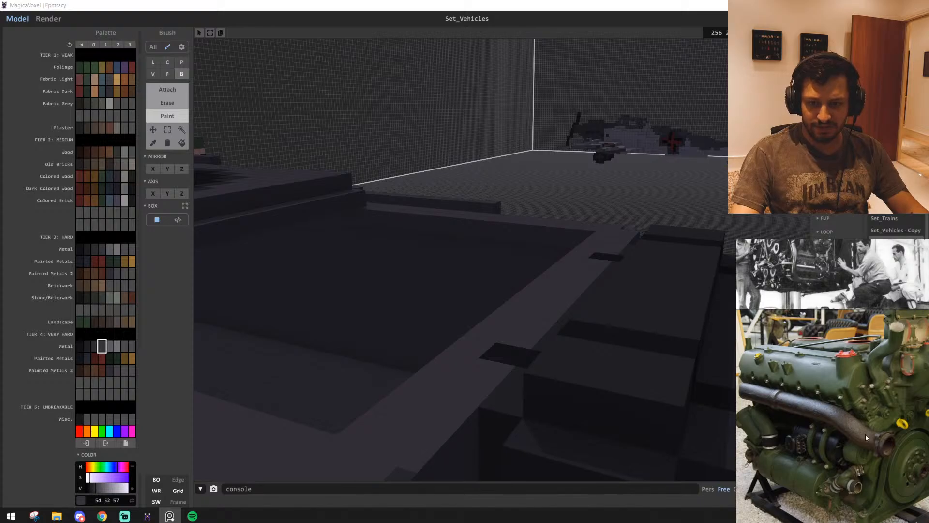
scroll(867, 437, down, 2)
middle_drag(866, 438, 828, 432)
scroll(825, 429, up, 1)
Extend the two grey pipe ends from the inner rear wall into the engine bay
mouse_move(423, 315)
right_down()
mouse_move(403, 357)
mouse_move(522, 390)
mouse_move(550, 361)
mouse_move(538, 351)
right_up()
key(w)
key(s)
key(t)
key(w)
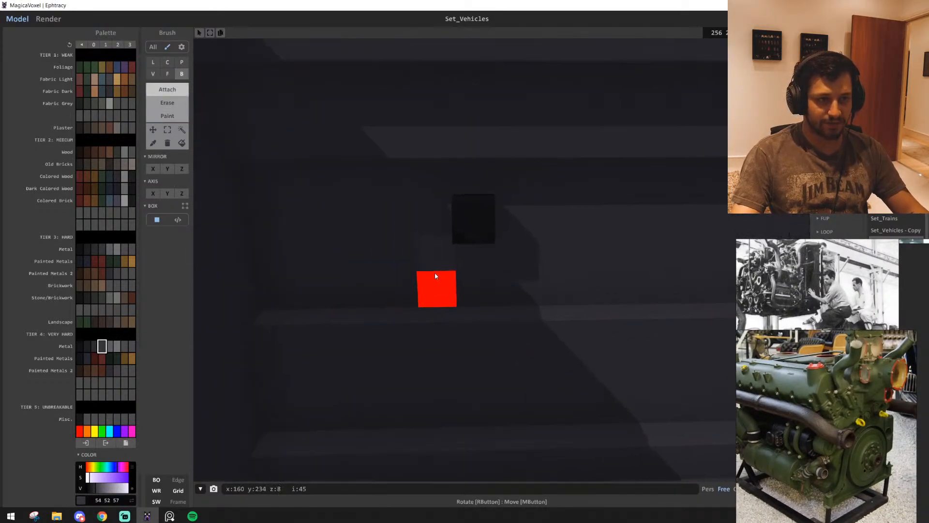
right_drag(434, 274, 597, 280)
click(553, 252)
right_drag(553, 252, 465, 382)
Lay a 7-voxel-wide dark green (23 31 23) row near the rear wall of the engine bay, with a narrower row on top
key(s)
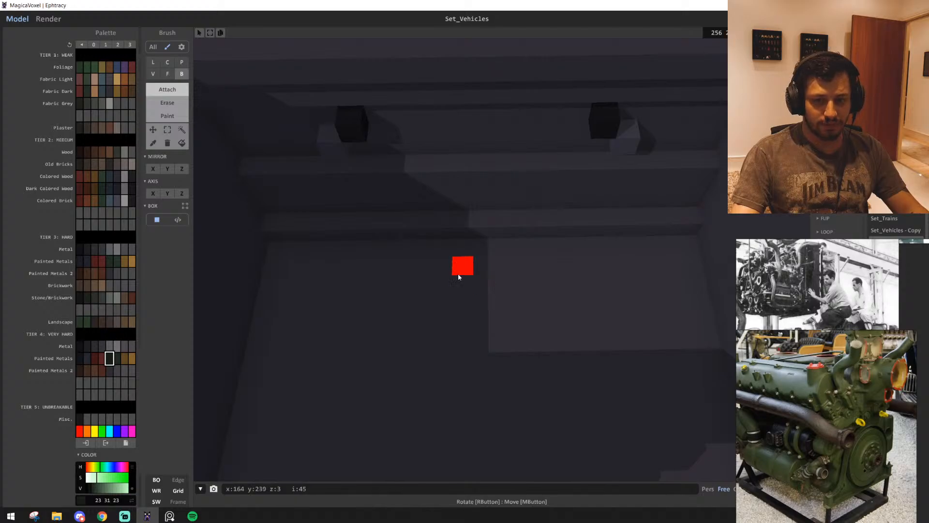
drag(428, 254, 561, 245)
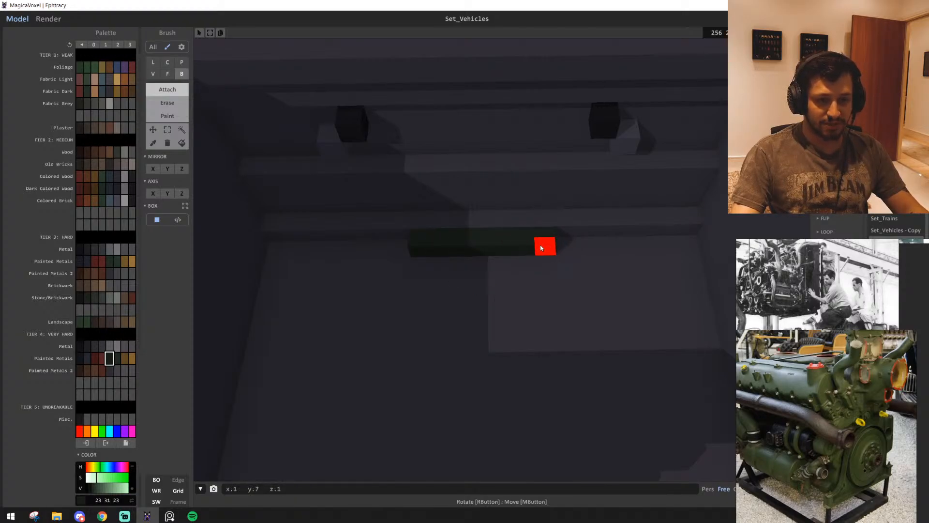
drag(541, 248, 539, 248)
scroll(407, 269, up, 2)
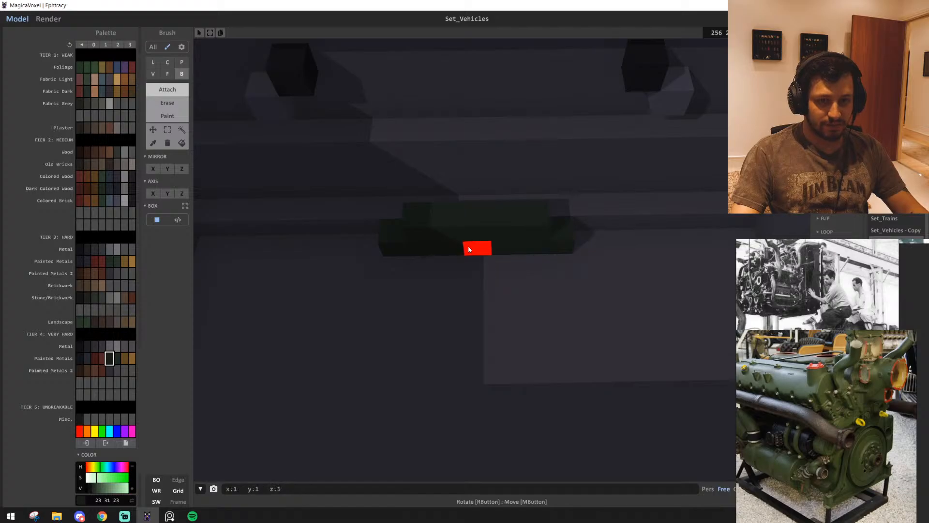
Build the rear engine plate upward with 5-voxel-wide dark green rows and a 3-voxel-wide cap, leaving two separate feet below
drag(416, 215, 528, 209)
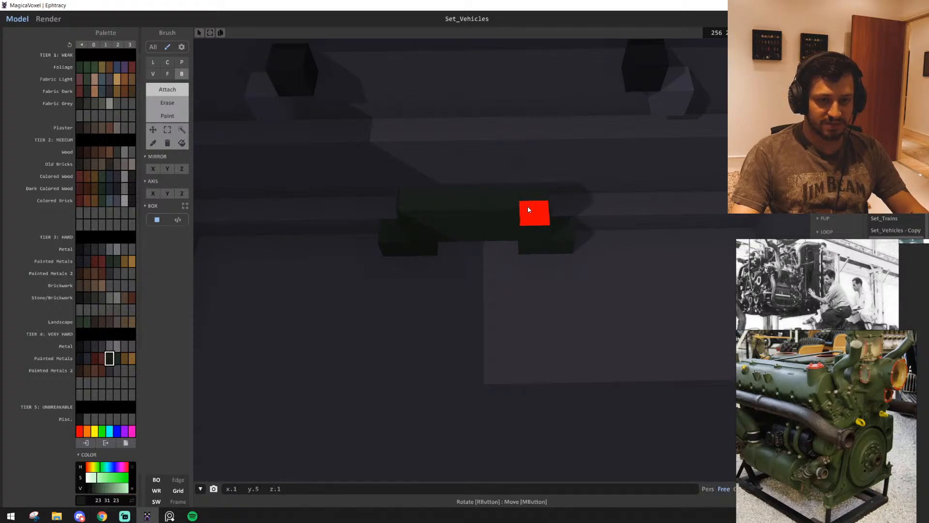
drag(473, 202, 503, 200)
key(ctrl+z)
drag(423, 201, 534, 198)
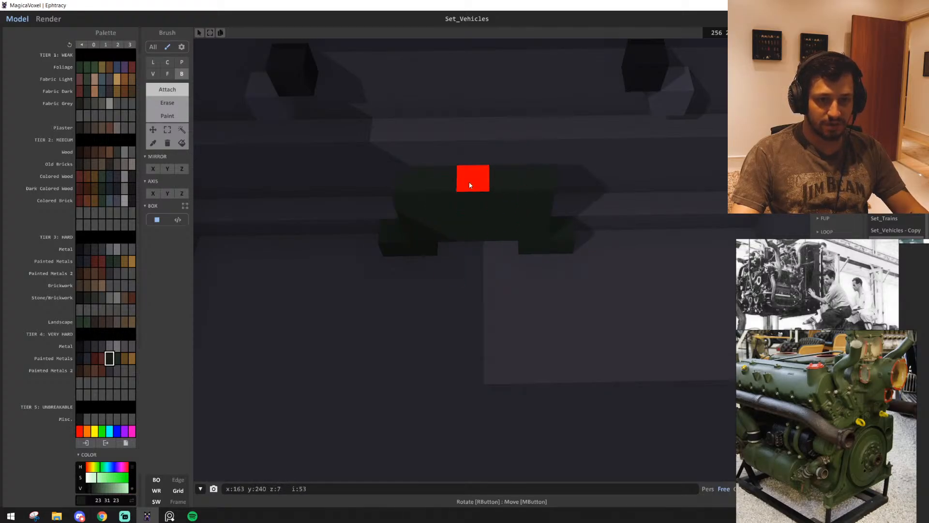
click(469, 185)
drag(453, 188, 502, 182)
Zoom out and shift the reference board to bring the other engine photos into view
scroll(807, 368, down, 3)
middle_drag(807, 367, 842, 417)
middle_drag(834, 373, 834, 400)
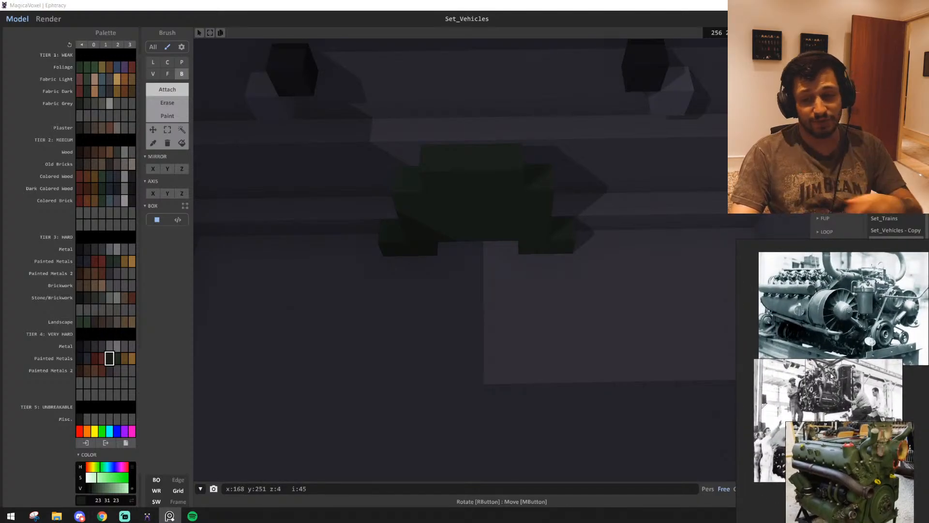
Add a dark metal (30 29 32) shaft voxel at the centre of the engine's rear plate
right_click(441, 308)
scroll(439, 302, up, 3)
right_drag(439, 301, 338, 276)
click(86, 347)
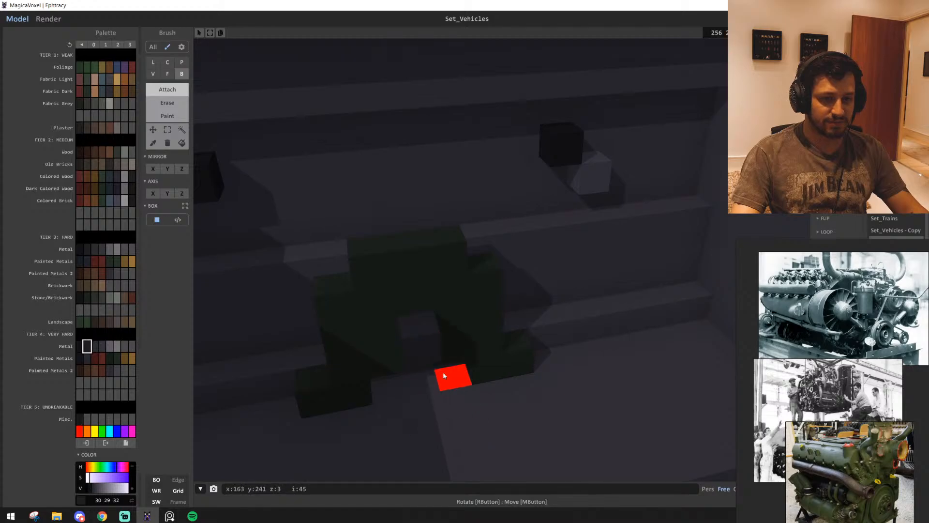
click(417, 307)
key(g)
right_drag(421, 313, 465, 360)
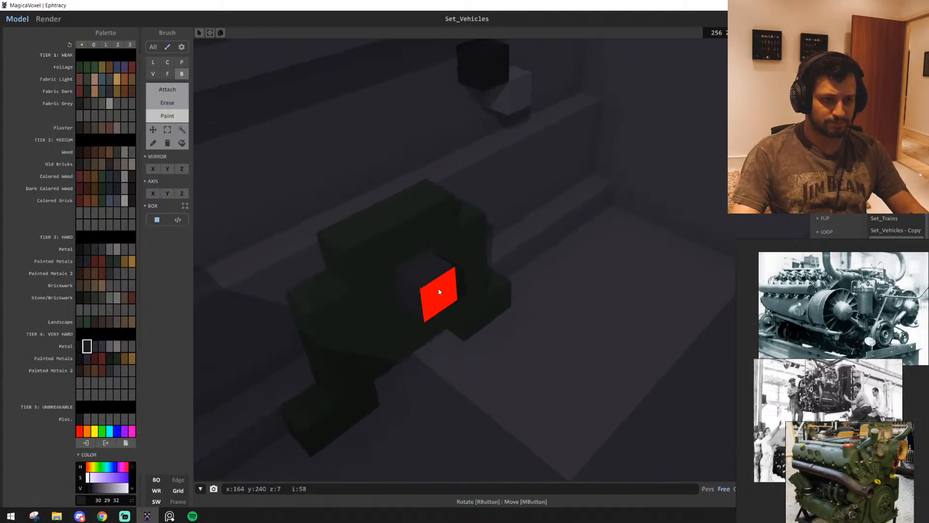
right_drag(375, 296, 431, 311)
scroll(442, 313, up, 5)
scroll(441, 313, up, 4)
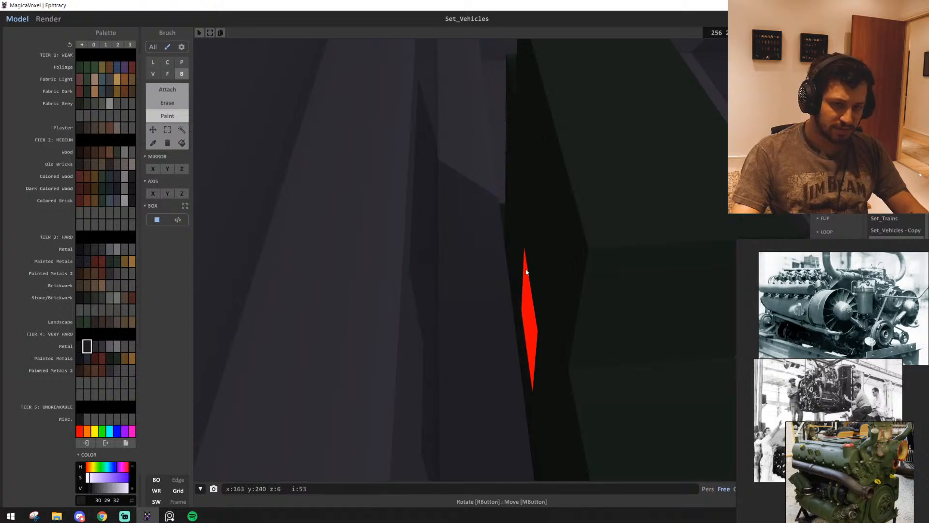
key(t)
mouse_move(533, 253)
right_down()
mouse_move(569, 359)
mouse_move(489, 352)
mouse_move(465, 325)
right_up()
scroll(569, 359, down, 5)
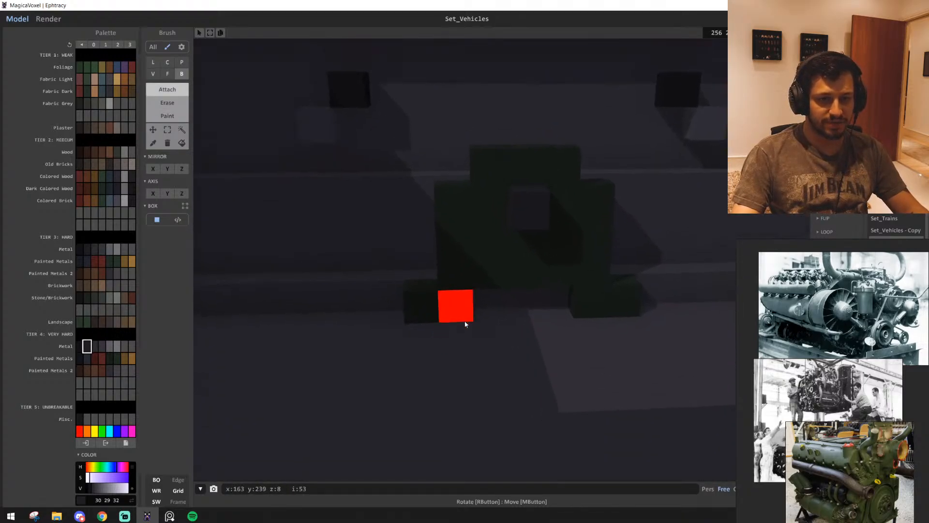
Extend a 3-voxel-wide dark green (23 31 23) base slab forward from the lower part of the rear plate
alt+click(492, 283)
middle_drag(494, 276, 382, 278)
mouse_move(381, 277)
mouse_down()
mouse_move(455, 277)
mouse_move(434, 406)
mouse_up()
key(f)
mouse_move(434, 406)
right_down()
mouse_move(510, 394)
mouse_move(481, 373)
mouse_move(441, 258)
mouse_move(449, 328)
mouse_move(481, 393)
right_up()
scroll(513, 398, up, 5)
scroll(498, 382, down, 4)
scroll(447, 271, up, 3)
key(b)
middle_drag(481, 393, 476, 290)
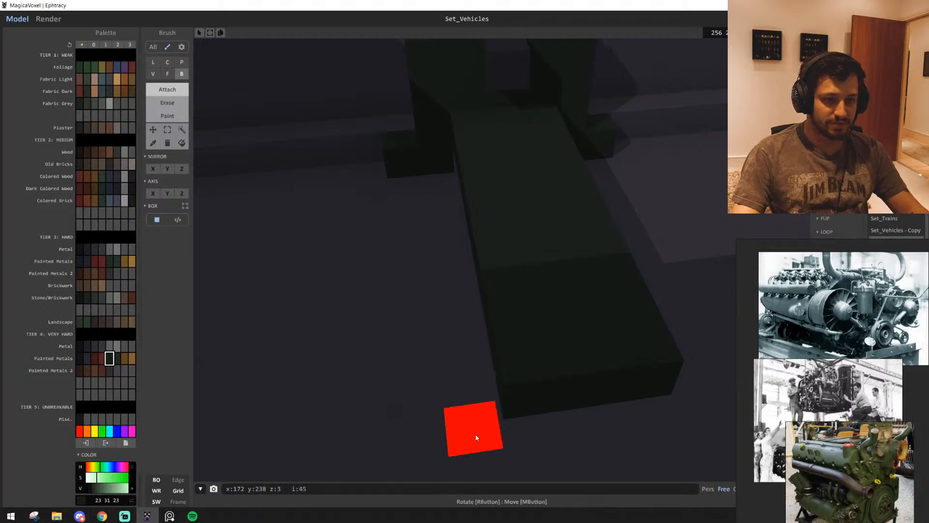
Place a dark green foot on each side of the base slab's front end
middle_drag(477, 437, 477, 356)
drag(431, 407, 481, 397)
mouse_move(500, 394)
right_down()
mouse_move(493, 423)
mouse_move(412, 422)
mouse_move(493, 405)
mouse_move(503, 411)
right_up()
scroll(412, 422, down, 5)
scroll(412, 422, up, 5)
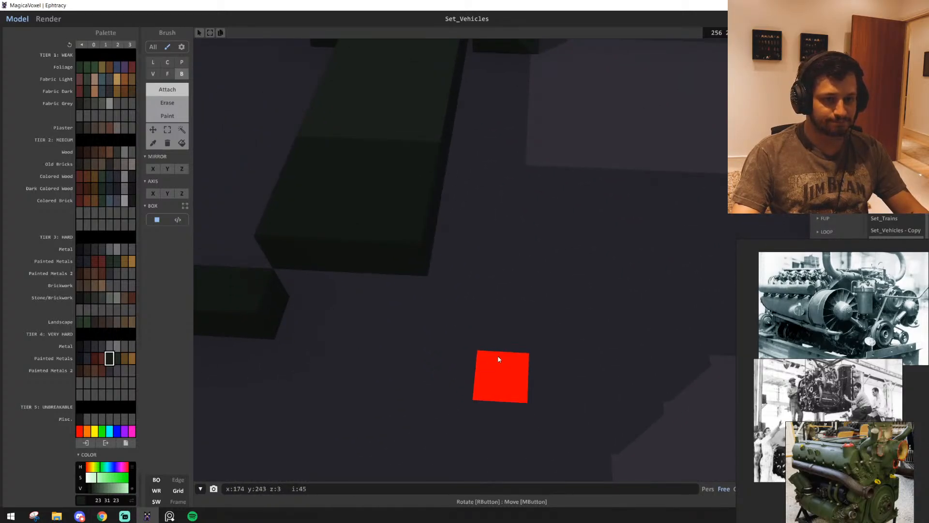
drag(451, 326, 497, 328)
right_drag(498, 373, 473, 338)
scroll(473, 338, up, 2)
Join the two front feet with a dark green crossbar across the end of the base slab
middle_drag(334, 322, 505, 353)
drag(501, 274, 623, 267)
right_drag(623, 267, 598, 302)
click(597, 302)
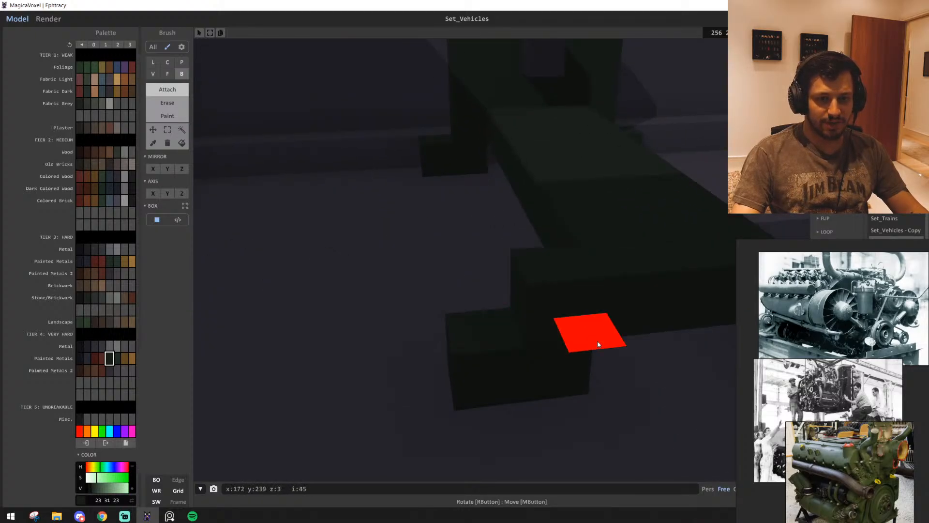
right_drag(597, 341, 573, 336)
drag(571, 335, 511, 307)
right_drag(511, 307, 517, 375)
scroll(547, 371, down, 3)
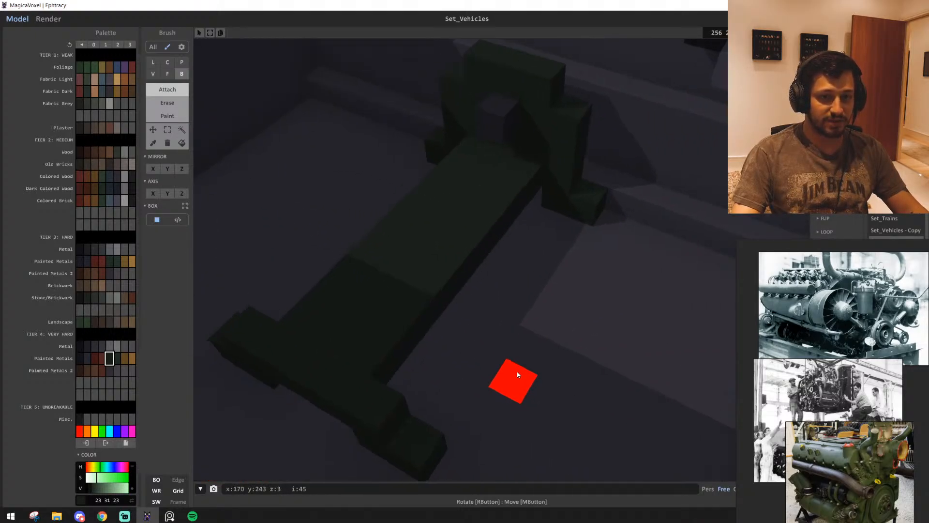
Extrude the top face of the front crossbar upward by two layers
key(f)
drag(369, 379, 351, 318)
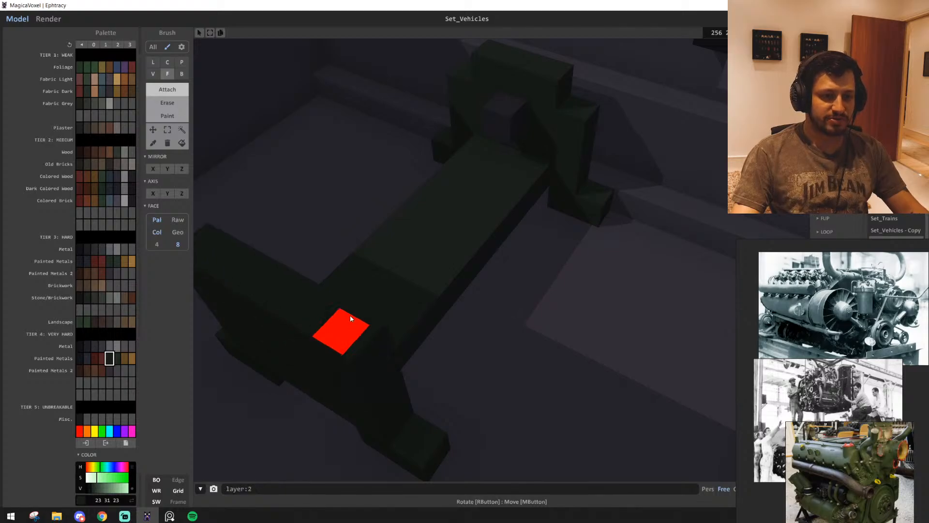
mouse_move(351, 318)
right_down()
mouse_move(486, 315)
mouse_move(444, 350)
mouse_move(459, 340)
right_up()
Extend the dark metal shaft forward from the rear plate's centre along the length of the engine base
key(b)
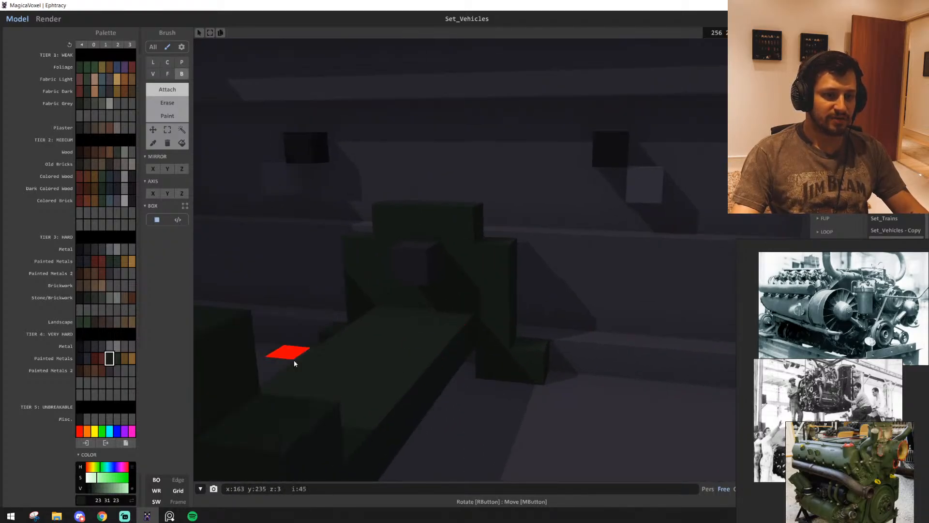
right_drag(294, 361, 425, 376)
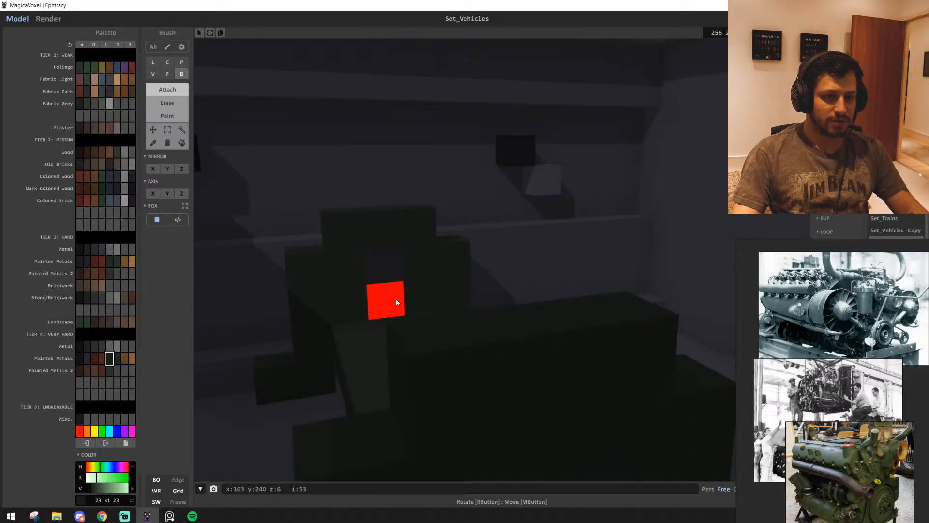
right_drag(389, 287, 186, 373)
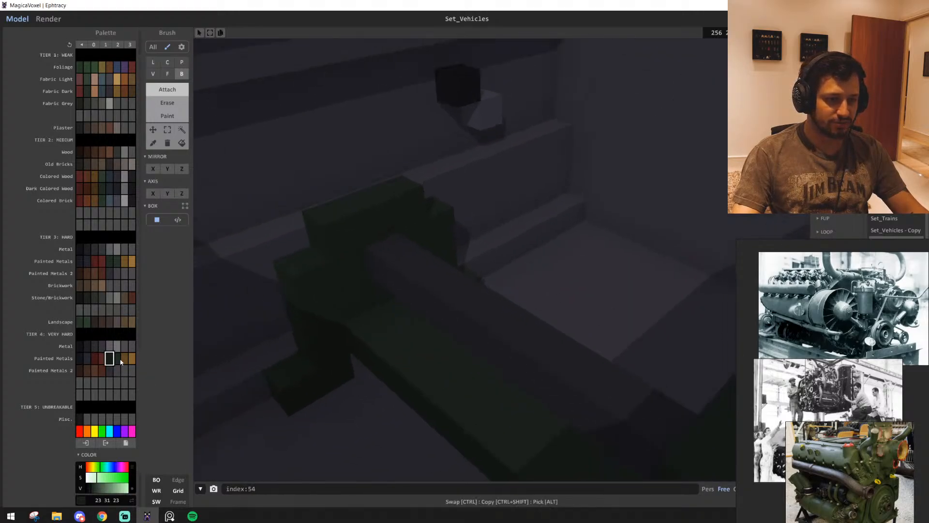
Fill the engine body around the shaft between the two end plates with lighter green (30 41 32) voxels
click(117, 358)
mouse_move(416, 360)
right_down()
mouse_move(498, 367)
mouse_move(351, 319)
mouse_move(420, 313)
mouse_move(331, 332)
mouse_move(448, 278)
mouse_move(418, 307)
mouse_move(582, 254)
mouse_move(567, 255)
right_up()
key(f)
click(422, 317)
click(638, 260)
right_drag(638, 259, 437, 258)
click(437, 258)
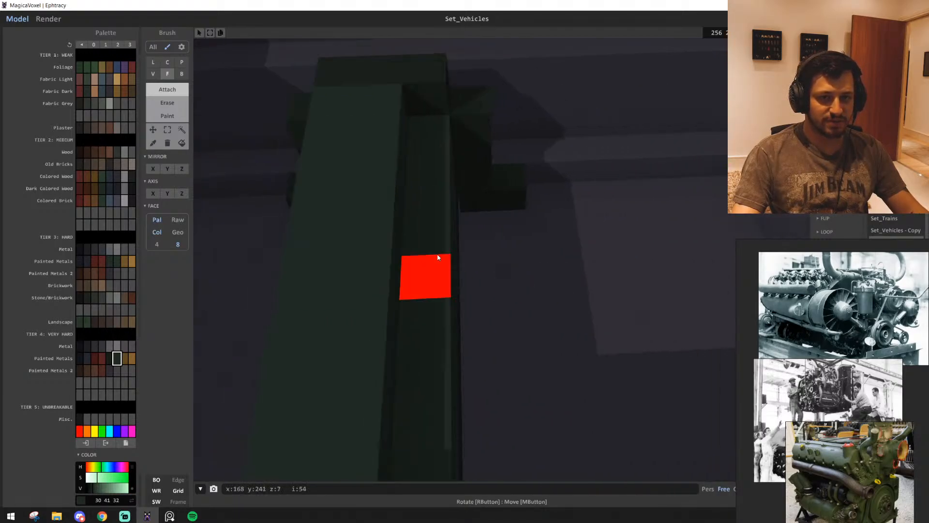
click(436, 259)
right_drag(542, 257, 377, 271)
alt+click(492, 251)
mouse_move(468, 274)
right_down()
mouse_move(394, 259)
mouse_move(379, 317)
mouse_move(387, 393)
mouse_move(379, 347)
right_up()
Add dark green (23 31 23) strips along one long side of the engine body, keeping a recessed lighter channel between the plates
key(b)
drag(349, 344, 612, 332)
scroll(578, 304, up, 3)
right_drag(612, 332, 468, 311)
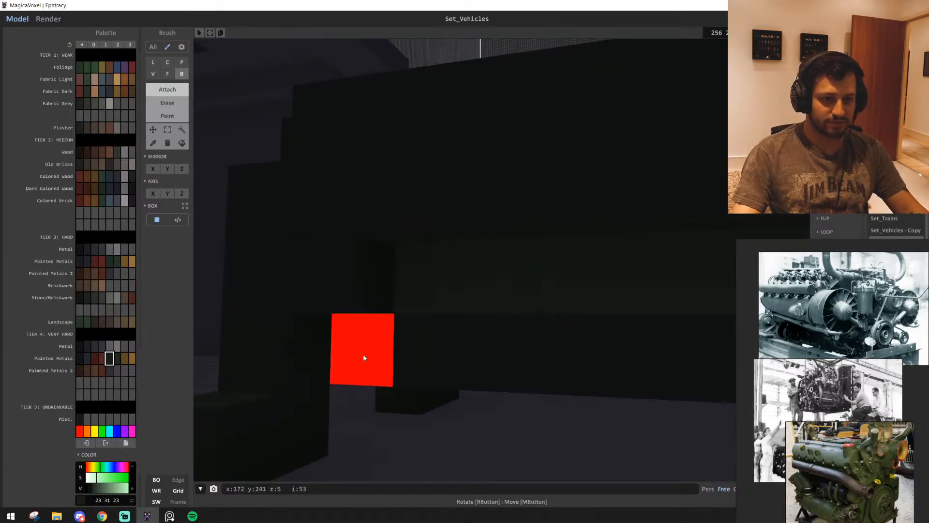
scroll(418, 347, up, 2)
scroll(402, 351, down, 3)
scroll(402, 351, up, 1)
right_drag(414, 351, 470, 364)
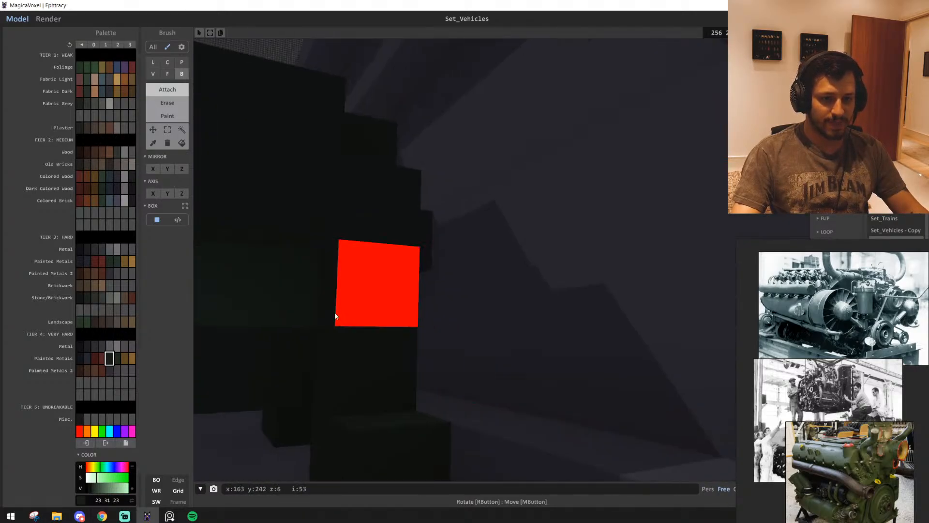
right_drag(294, 348, 245, 344)
scroll(468, 344, up, 2)
scroll(245, 344, down, 3)
scroll(245, 346, down, 2)
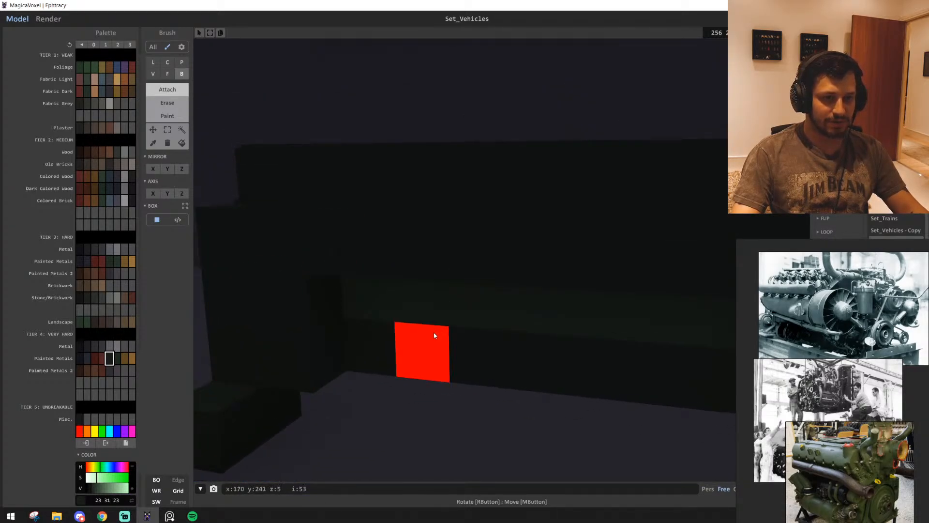
right_drag(427, 345, 438, 358)
scroll(437, 359, up, 2)
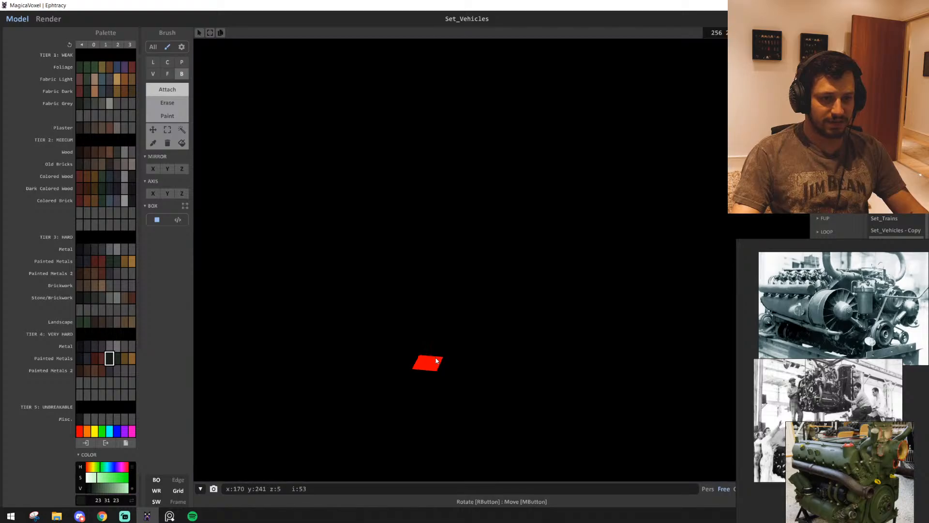
scroll(403, 339, down, 2)
scroll(339, 305, down, 1)
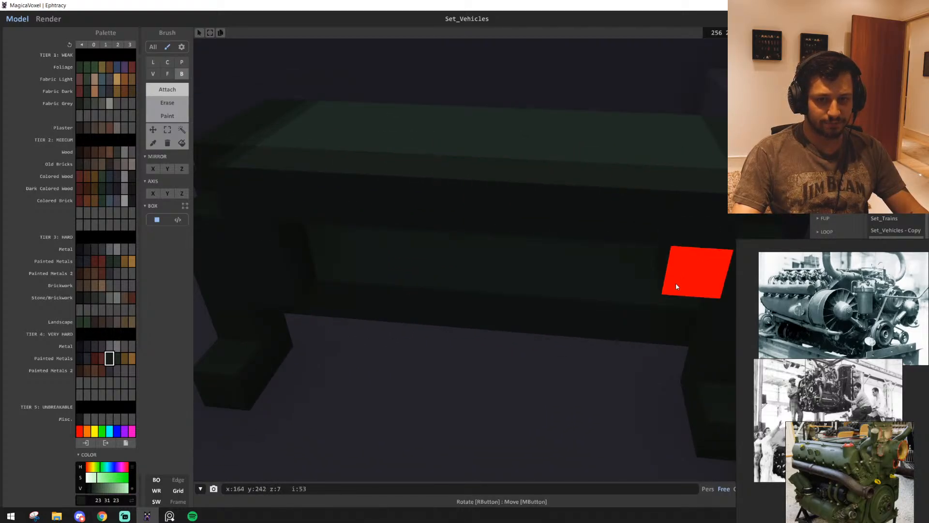
scroll(617, 319, up, 3)
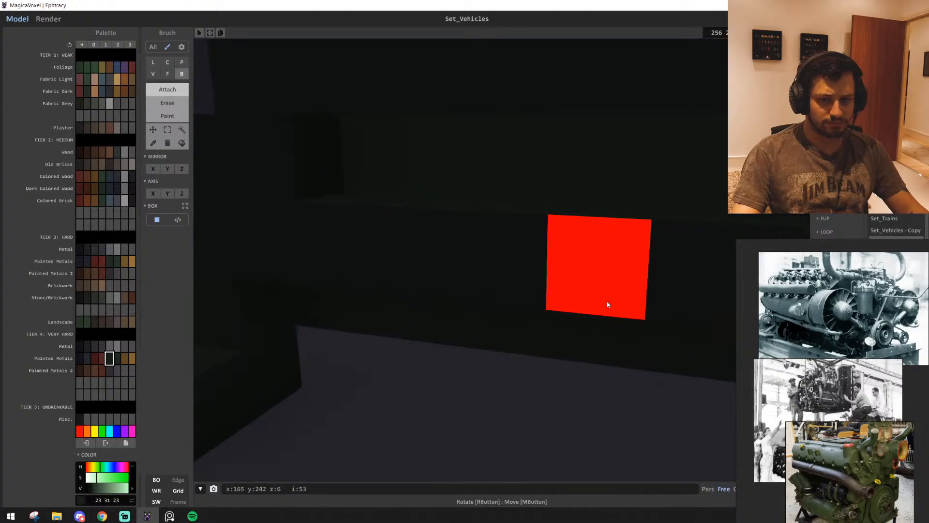
scroll(488, 335, down, 5)
scroll(346, 310, up, 4)
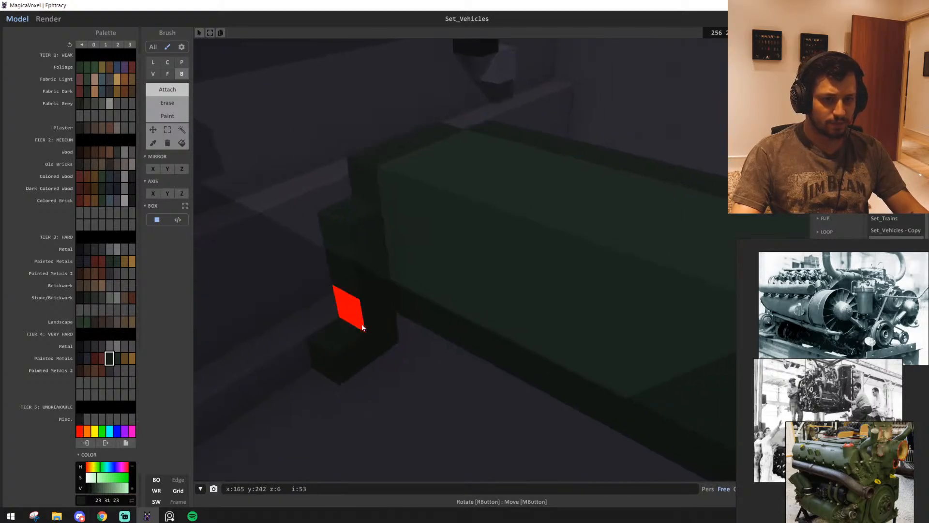
Add stepped dark green strips along the opposite long side of the engine body
click(362, 320)
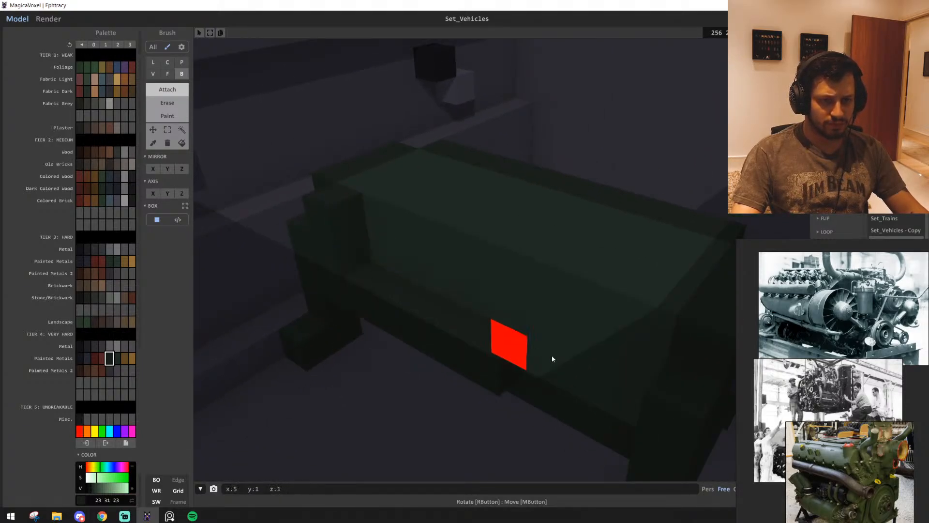
drag(610, 386, 630, 400)
click(633, 332)
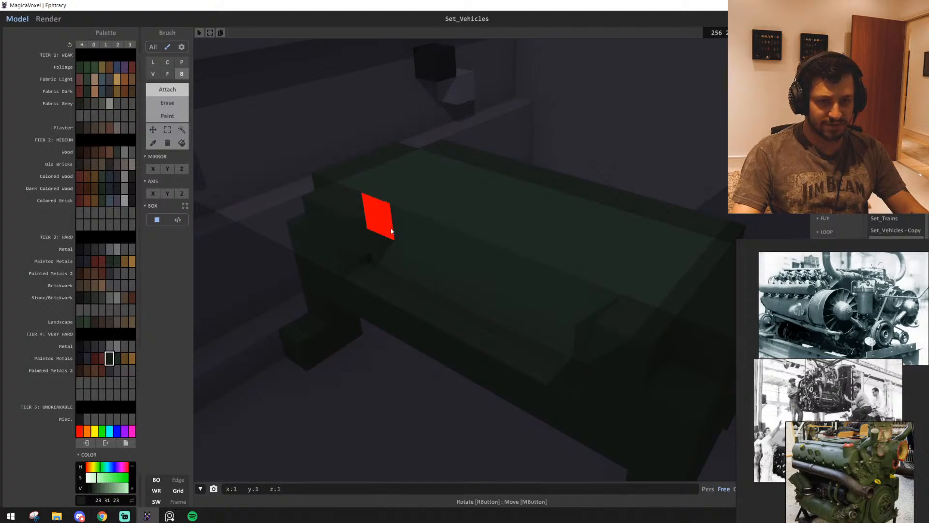
right_drag(589, 297, 625, 340)
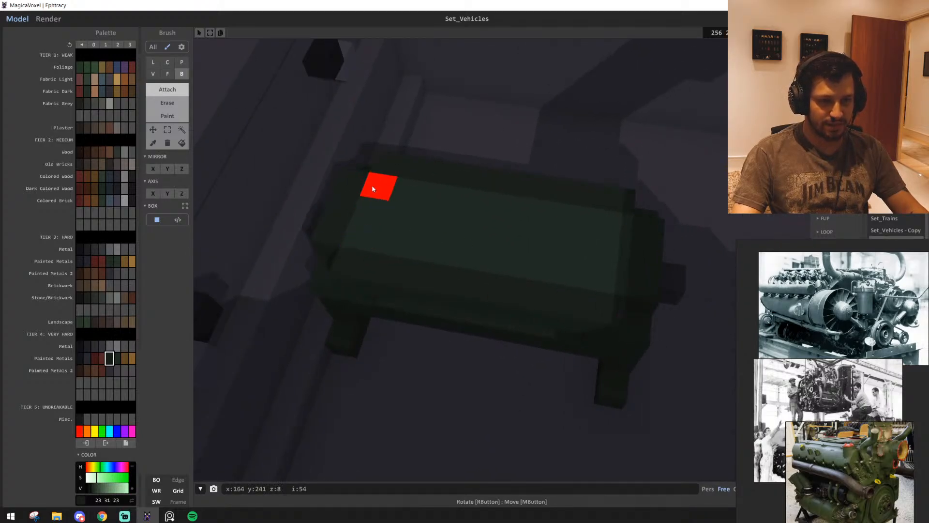
Cover the lighter green top of the engine body with a raised dark green slab
drag(373, 189, 618, 286)
right_drag(618, 286, 483, 247)
scroll(476, 288, down, 5)
scroll(477, 285, up, 8)
Run a metal grey (54 52 57) pipe along the engine's long side between the front and rear plates
alt+click(523, 288)
right_drag(522, 339, 421, 332)
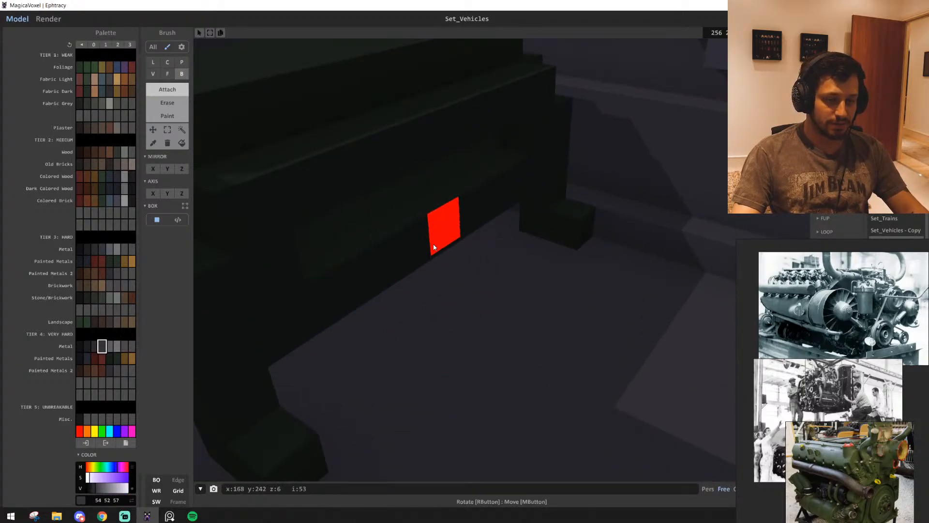
drag(544, 170, 303, 317)
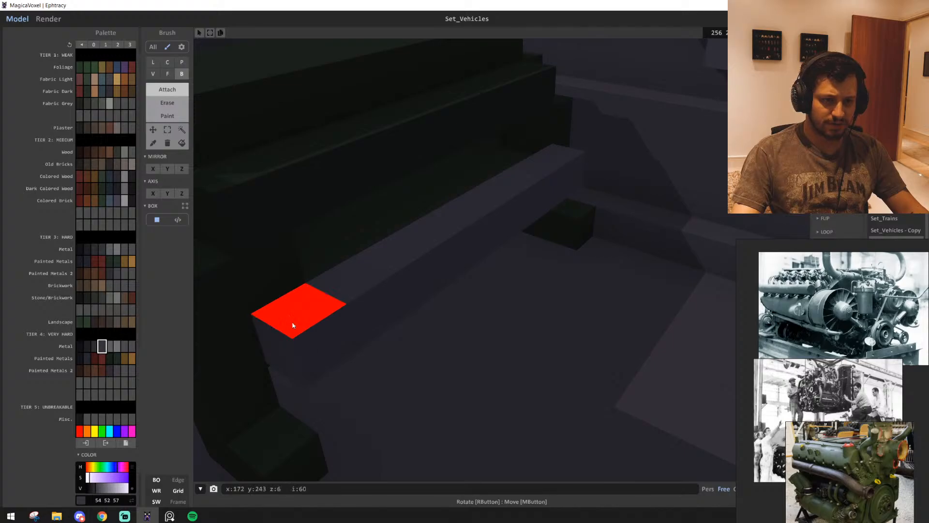
Extend the rear-wall pipe ends downward in metal grey and turn one of them inward toward the engine
right_drag(417, 286, 540, 228)
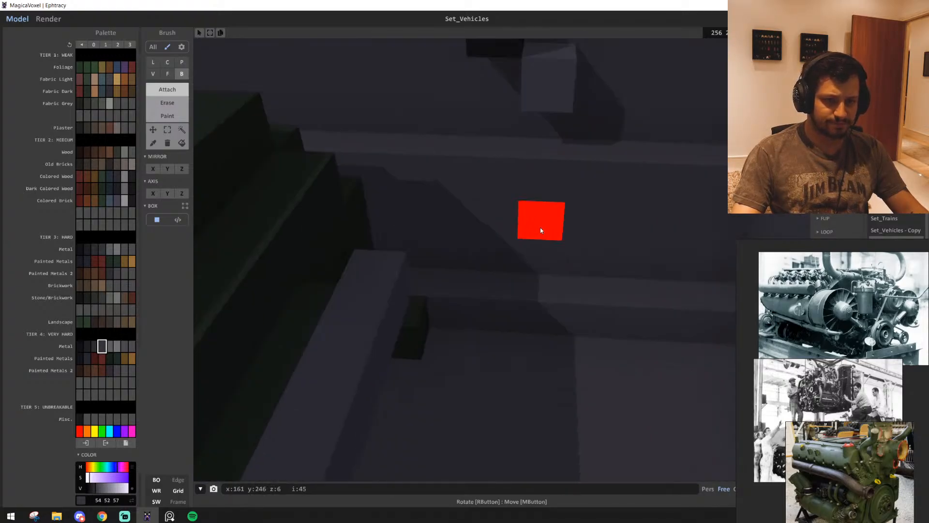
drag(546, 85, 532, 208)
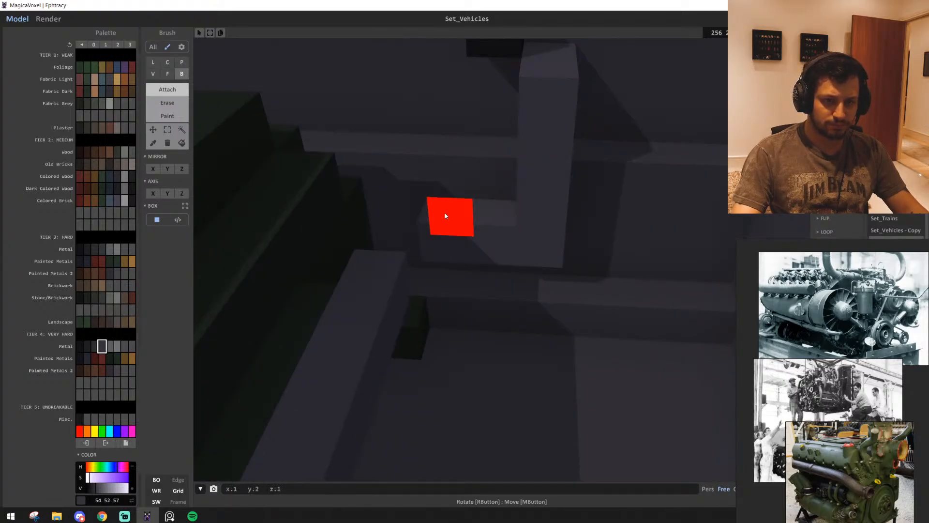
right_drag(506, 266, 292, 251)
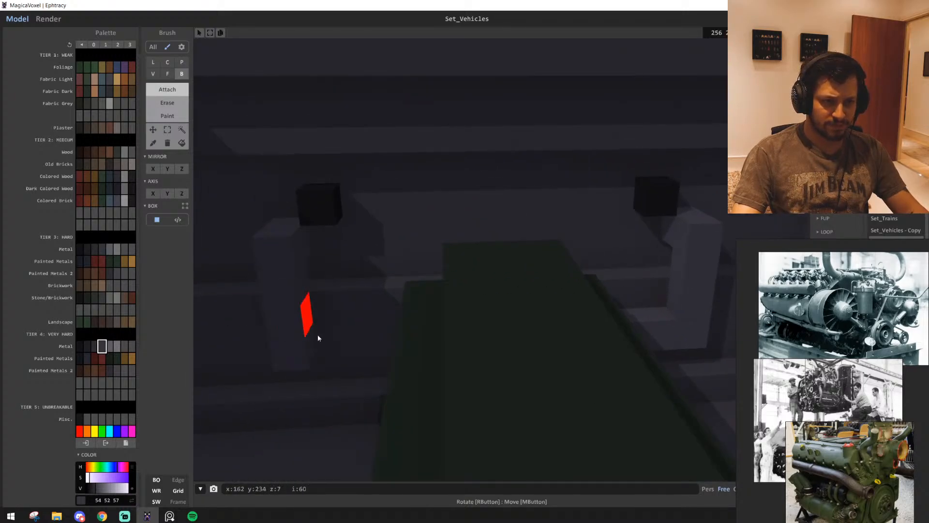
Turn the other rear-wall pipe inward in metal grey (54 52 57) and join it to the pipe beside the engine
right_drag(318, 335, 588, 349)
right_drag(500, 276, 324, 304)
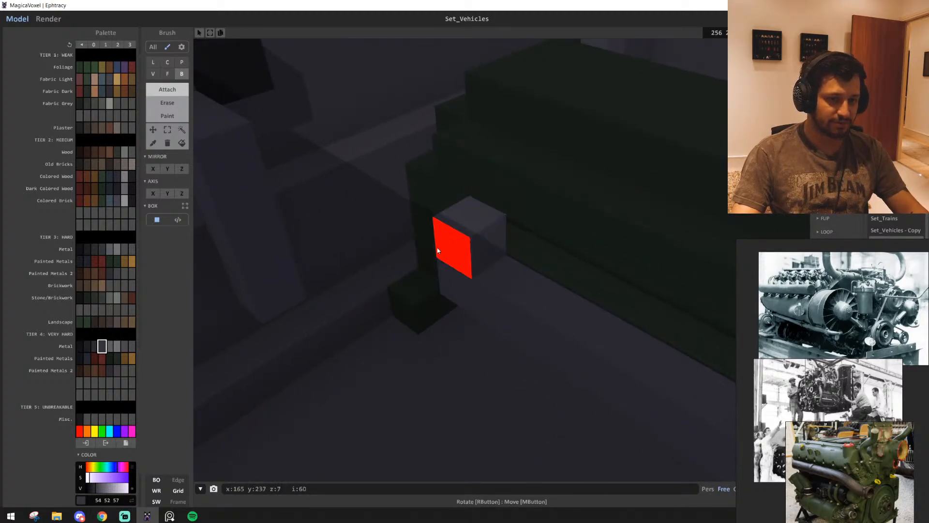
right_drag(446, 240, 390, 224)
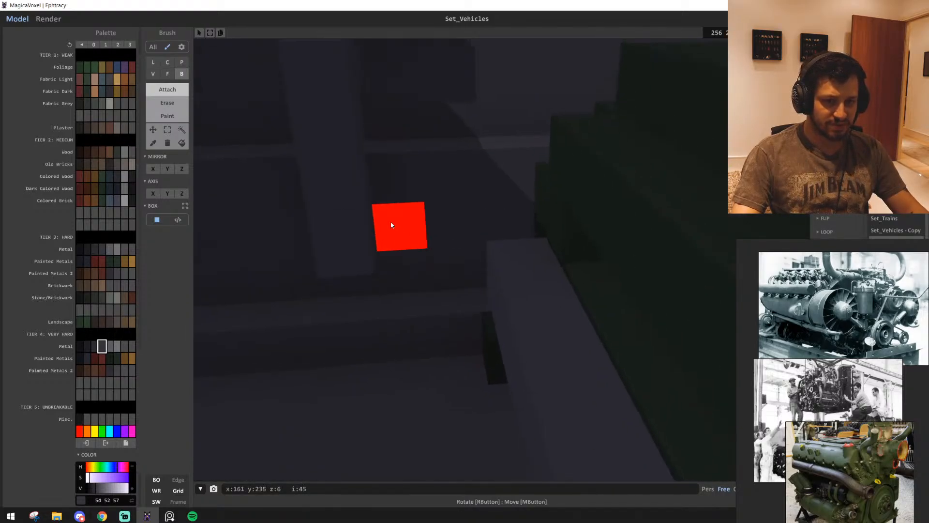
right_drag(493, 235, 379, 289)
right_drag(646, 238, 424, 312)
Examine the hull from outside and the pipe connections at the rear wall inside the engine bay
scroll(507, 260, up, 3)
scroll(507, 261, down, 5)
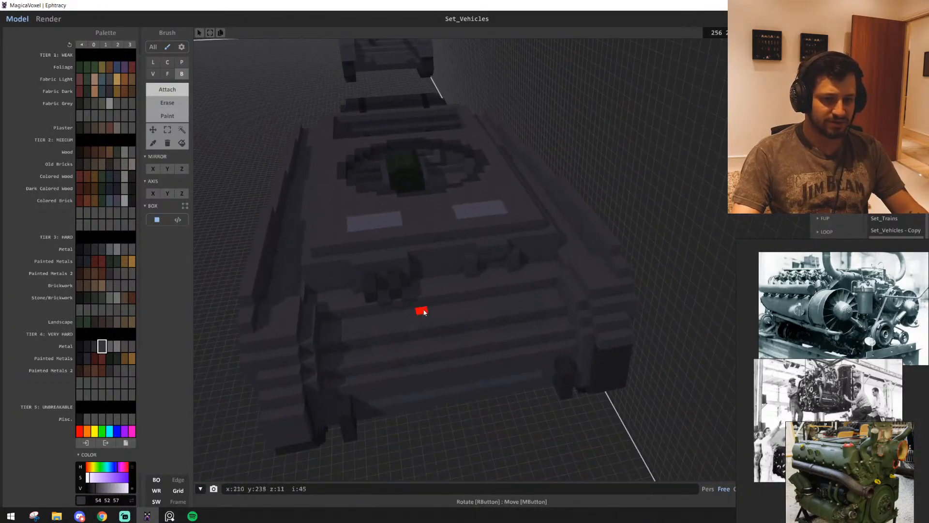
scroll(541, 314, up, 6)
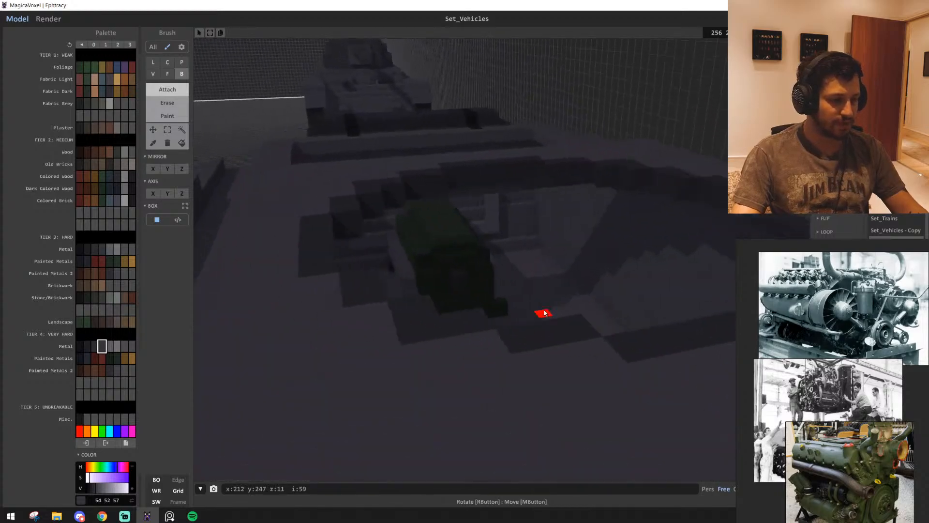
scroll(511, 323, down, 6)
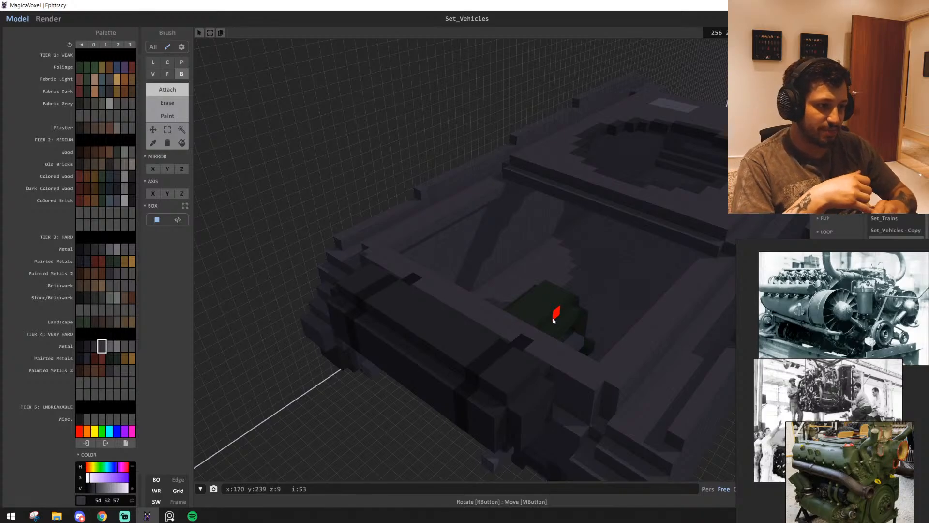
right_drag(436, 330, 432, 310)
scroll(432, 309, up, 5)
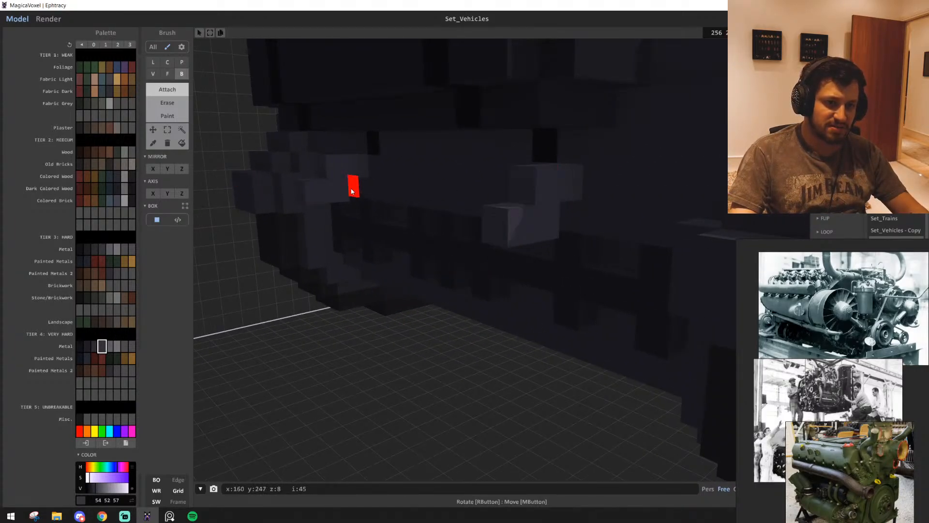
right_drag(465, 218, 337, 248)
scroll(337, 248, down, 5)
scroll(337, 249, up, 3)
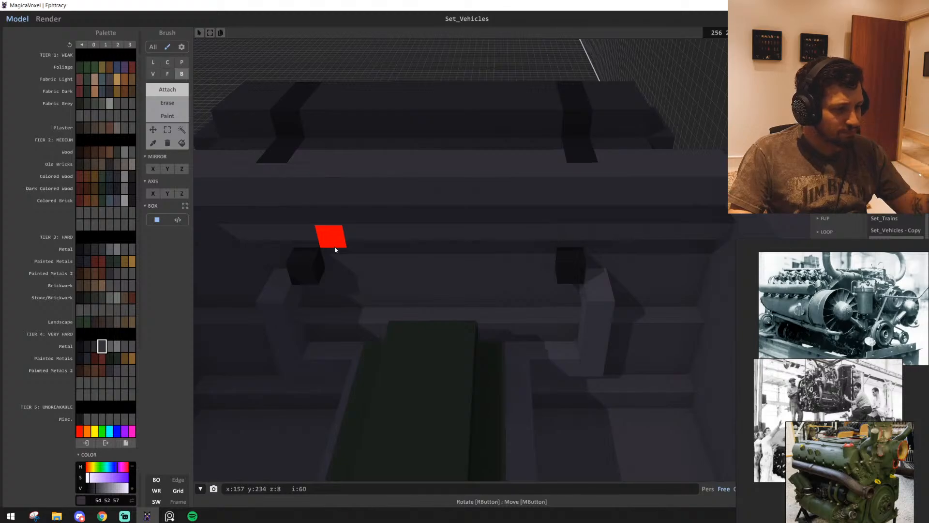
Stand a short metal grey post near each of the four corners of the engine's top, undoing the stray placements
right_drag(489, 394, 462, 375)
scroll(461, 374, up, 10)
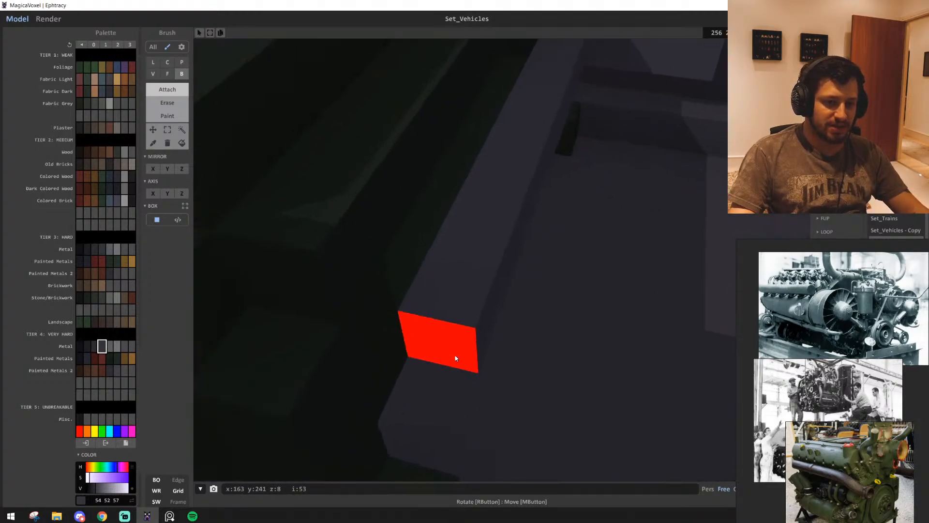
right_drag(525, 391, 500, 357)
click(558, 408)
right_drag(558, 408, 542, 286)
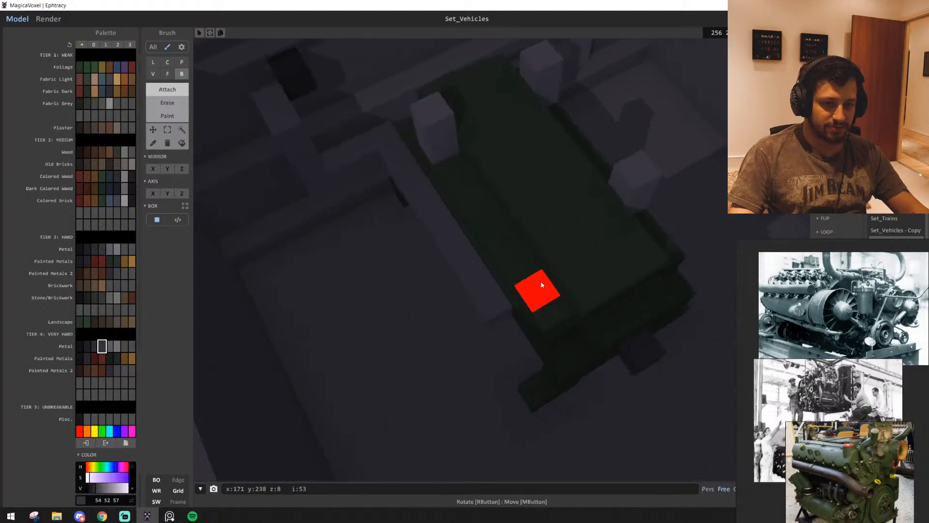
right_drag(526, 253, 460, 243)
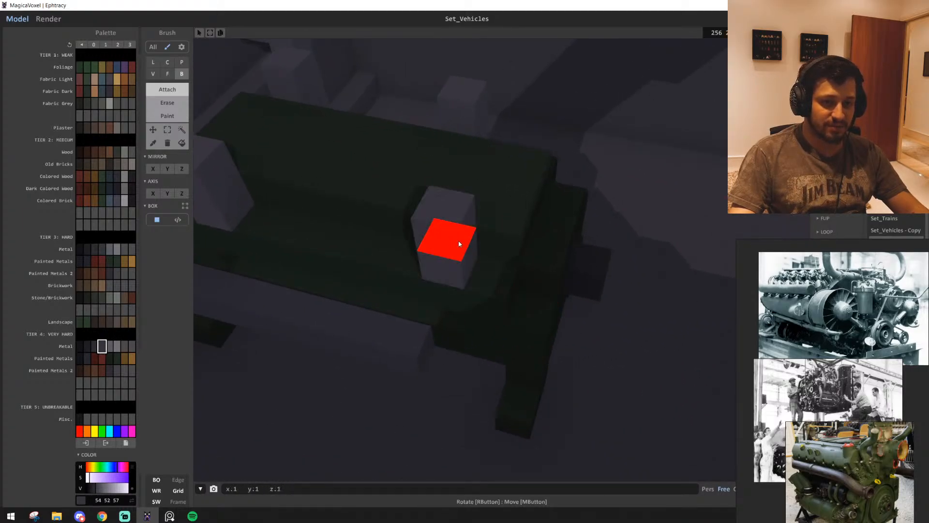
scroll(390, 270, up, 5)
right_drag(390, 270, 367, 346)
key(ctrl+z)
key(ctrl+z)
click(435, 388)
click(435, 388)
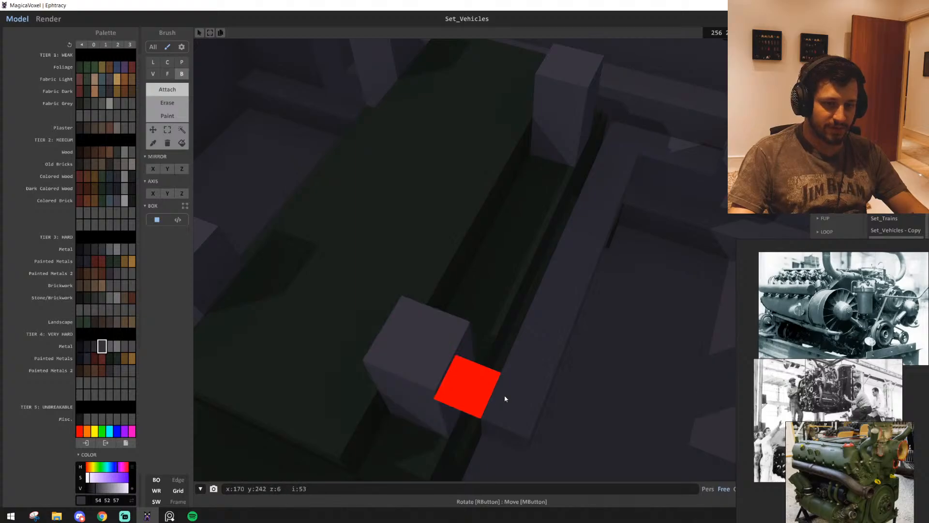
Run a metal grey bar lengthwise over the engine's top and join the opposite posts with two crossbars
scroll(504, 395, down, 5)
right_drag(505, 395, 430, 416)
scroll(429, 400, up, 4)
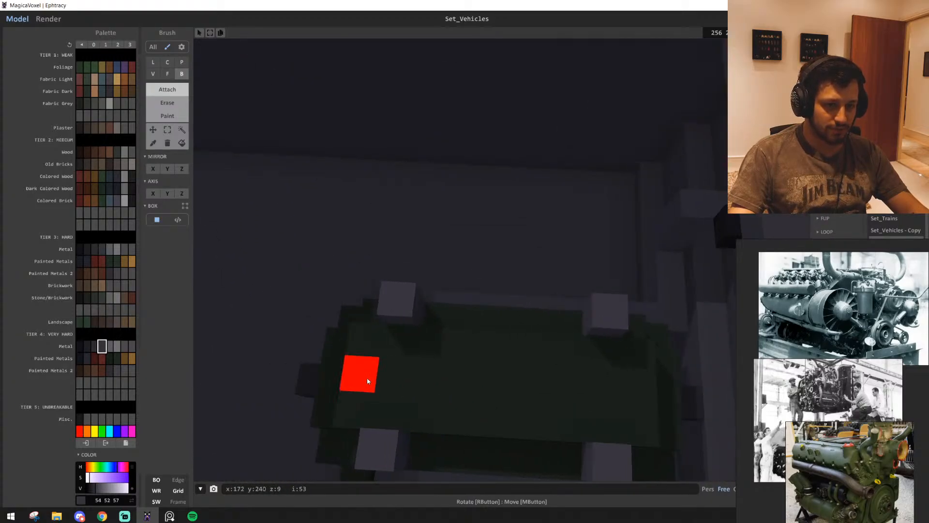
mouse_move(369, 380)
mouse_down()
mouse_move(617, 393)
mouse_move(611, 434)
mouse_up()
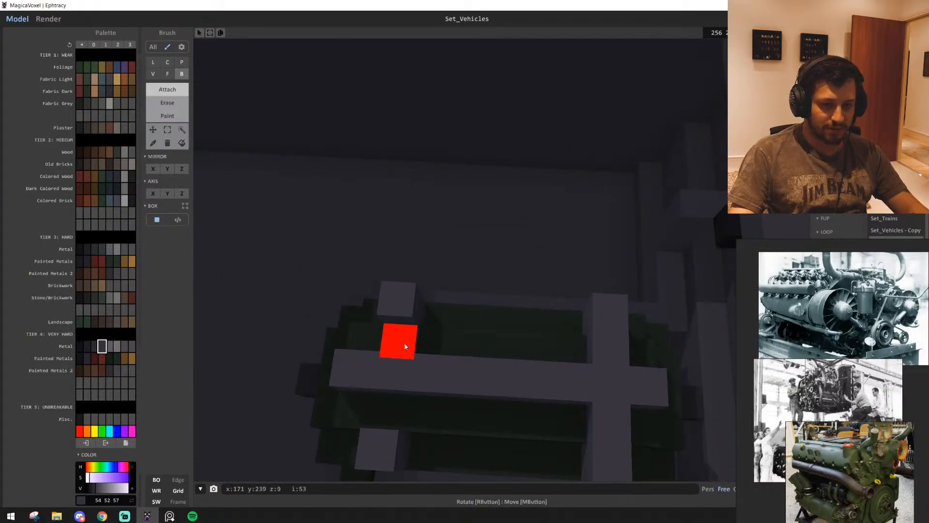
drag(406, 347, 388, 412)
right_drag(388, 412, 466, 379)
Lay a 10 by 4 voxel slab, one voxel high, in dark hard metal (29 29 32) on the bay floor beside the engine
scroll(527, 403, down, 5)
scroll(531, 385, up, 6)
scroll(526, 379, down, 4)
scroll(581, 373, down, 4)
scroll(577, 379, up, 3)
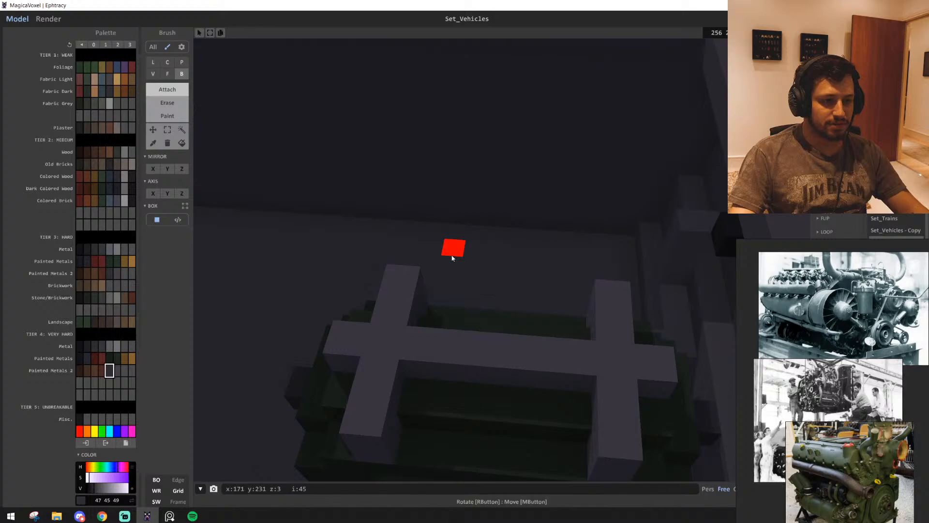
mouse_move(452, 258)
right_down()
mouse_move(402, 236)
mouse_move(467, 245)
mouse_move(452, 251)
right_up()
scroll(467, 245, down, 3)
scroll(452, 250, up, 3)
click(95, 251)
scroll(433, 342, down, 5)
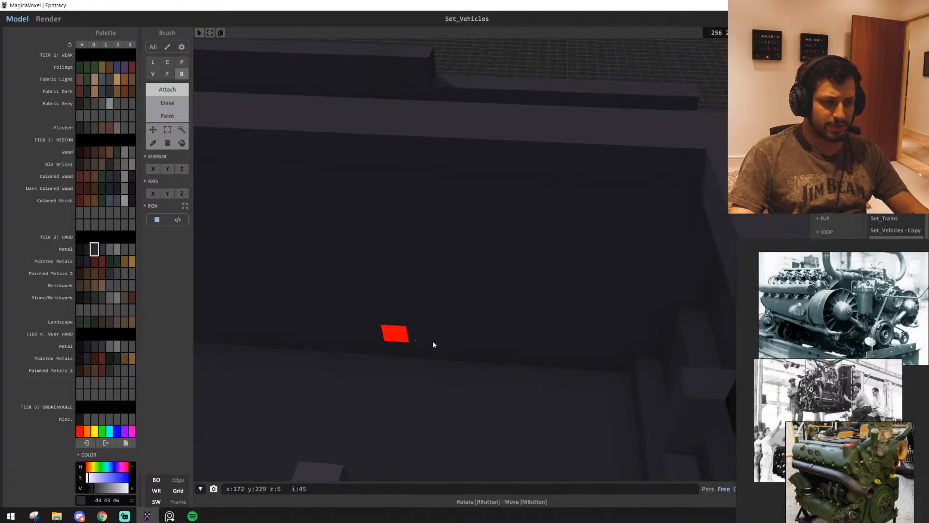
right_drag(433, 342, 464, 353)
scroll(451, 339, up, 4)
scroll(465, 354, down, 2)
scroll(493, 320, up, 6)
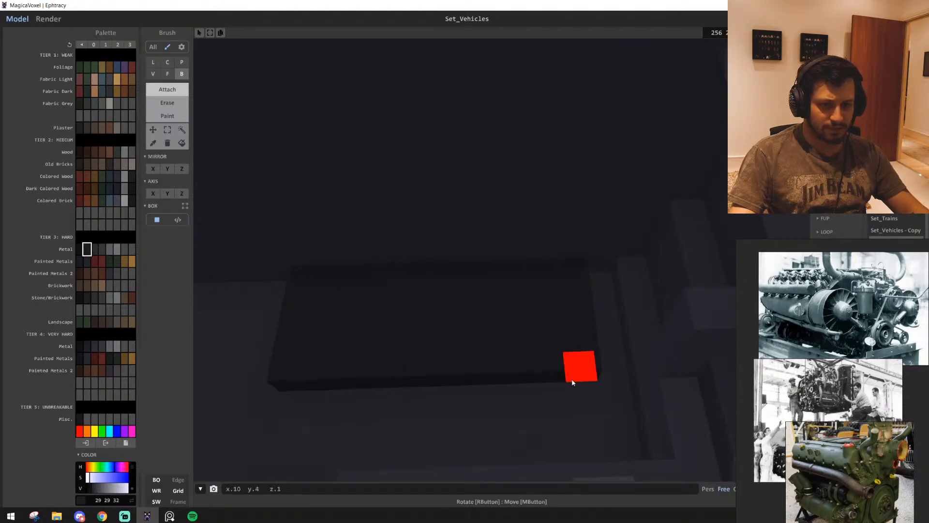
Compare the hull's rear end with the tank photographs on the reference image board
scroll(649, 386, up, 5)
right_drag(646, 385, 633, 357)
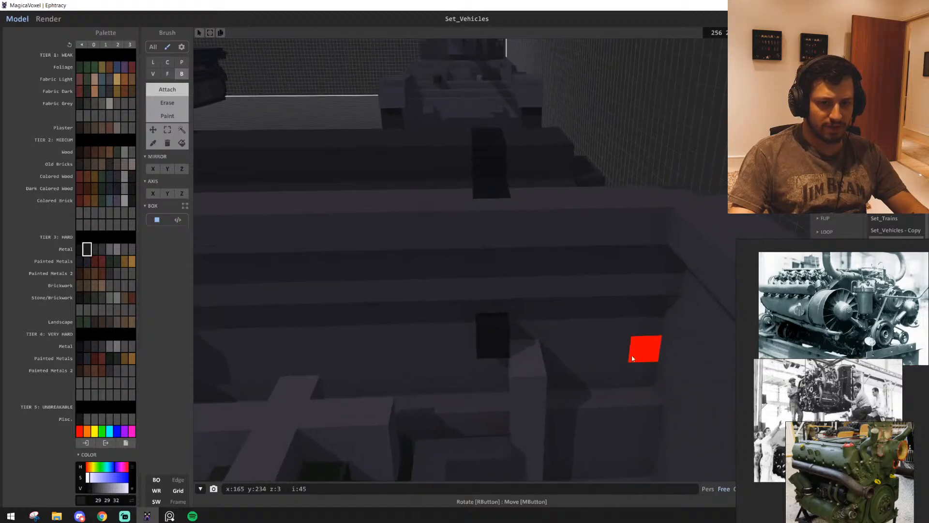
right_drag(527, 366, 474, 358)
scroll(474, 359, up, 3)
scroll(474, 358, down, 8)
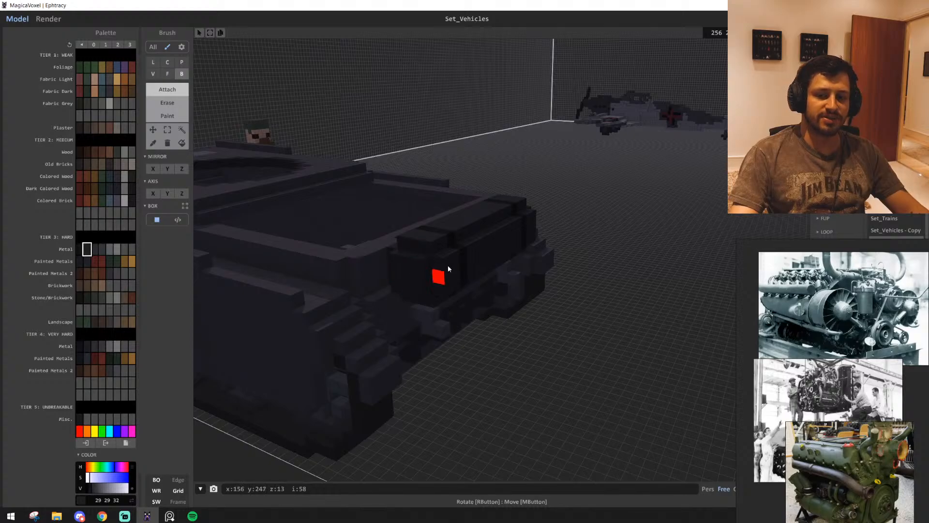
scroll(891, 380, down, 5)
middle_drag(849, 336, 775, 358)
scroll(883, 396, down, 4)
middle_drag(851, 405, 755, 403)
scroll(899, 379, down, 1)
scroll(899, 378, up, 5)
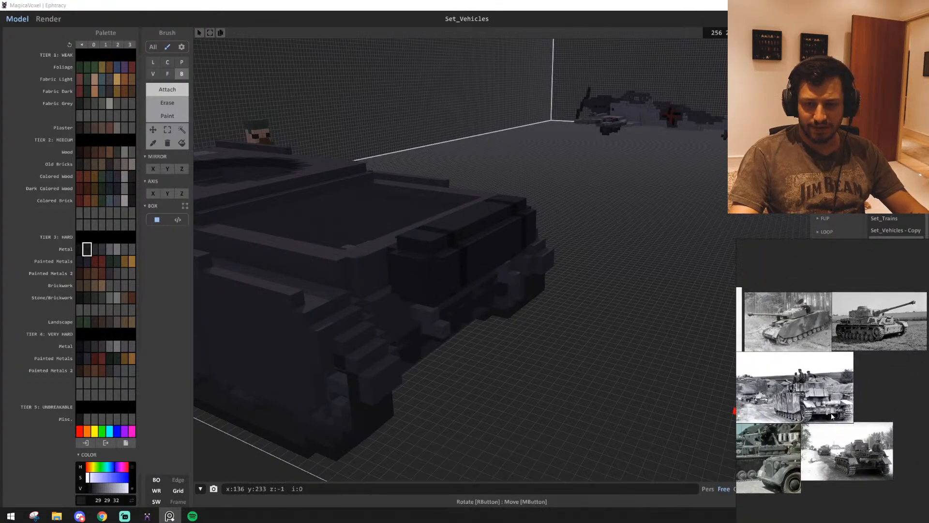
scroll(834, 379, up, 3)
scroll(828, 386, down, 5)
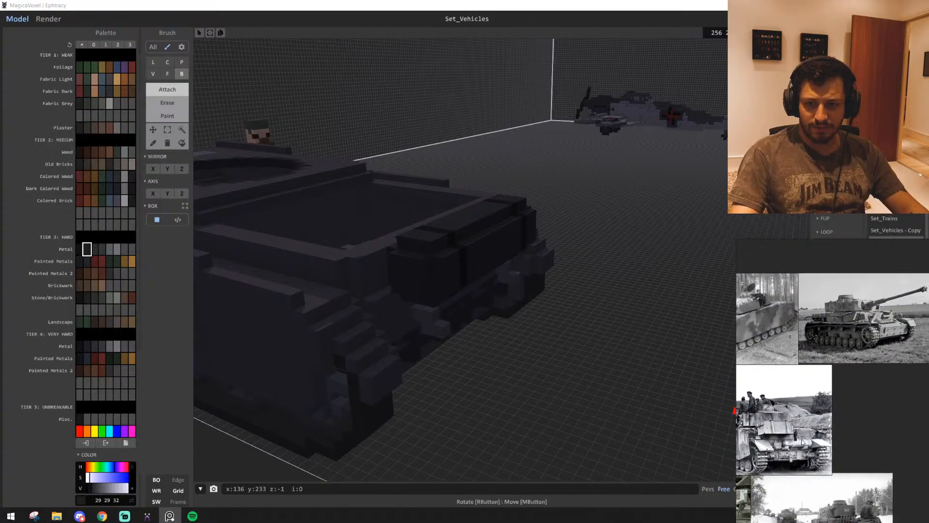
middle_drag(823, 392, 886, 390)
middle_drag(759, 421, 626, 416)
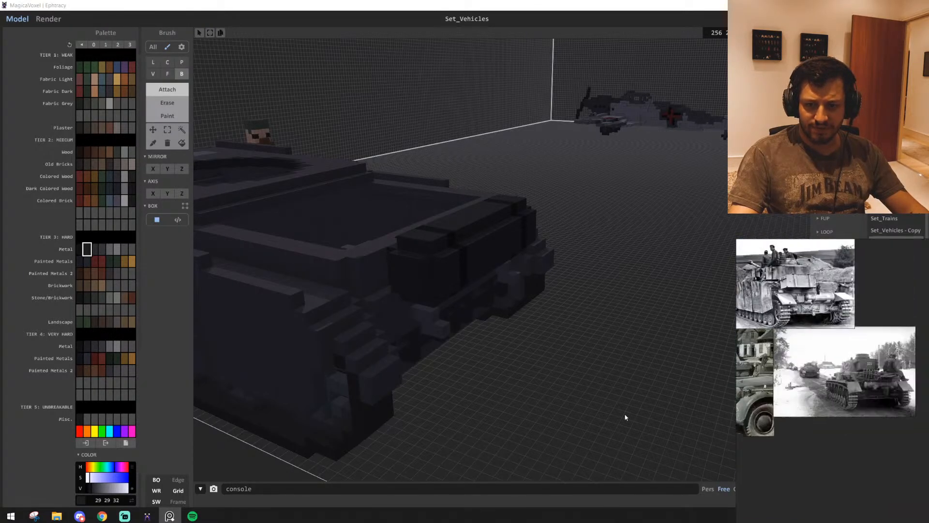
scroll(806, 388, up, 5)
scroll(853, 389, down, 5)
scroll(786, 323, up, 2)
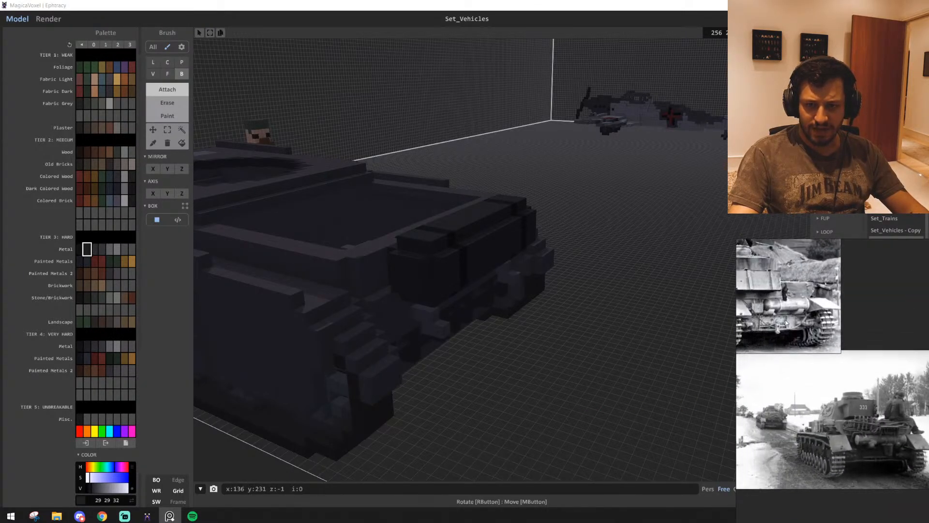
scroll(882, 422, down, 3)
scroll(880, 422, up, 2)
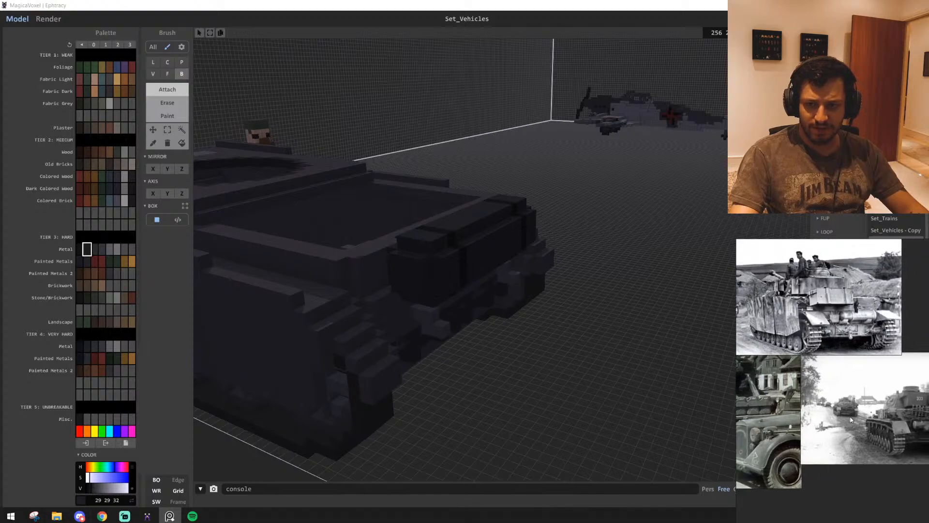
scroll(817, 409, up, 3)
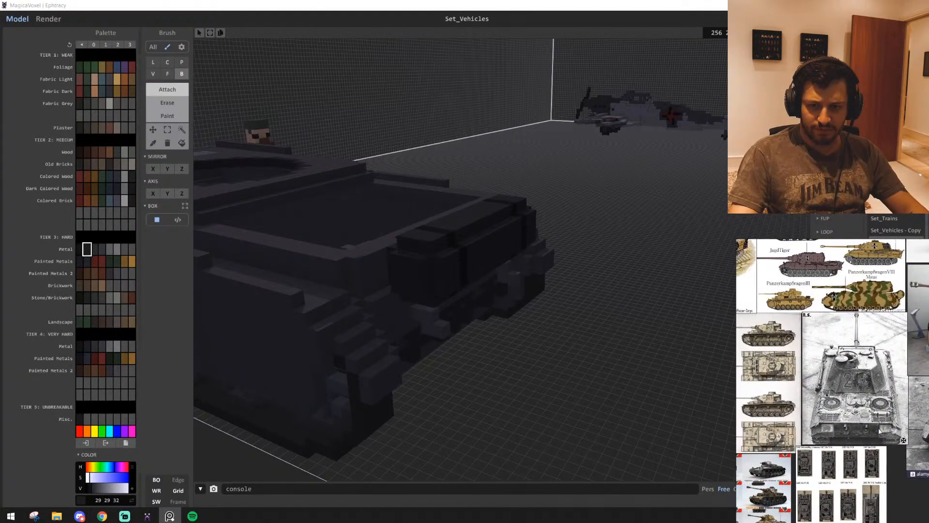
middle_drag(896, 421, 777, 425)
scroll(853, 422, down, 5)
middle_drag(918, 402, 778, 421)
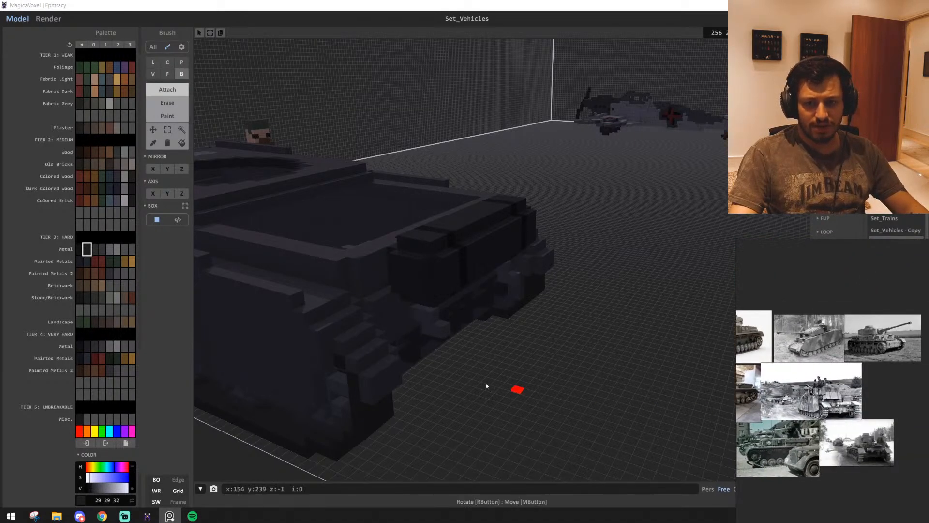
Extend the dark pipe stubs on the rear wall toward the grey bar frame on top of the engine
scroll(578, 402, up, 2)
right_drag(579, 403, 616, 386)
scroll(603, 427, up, 4)
right_drag(493, 305, 511, 365)
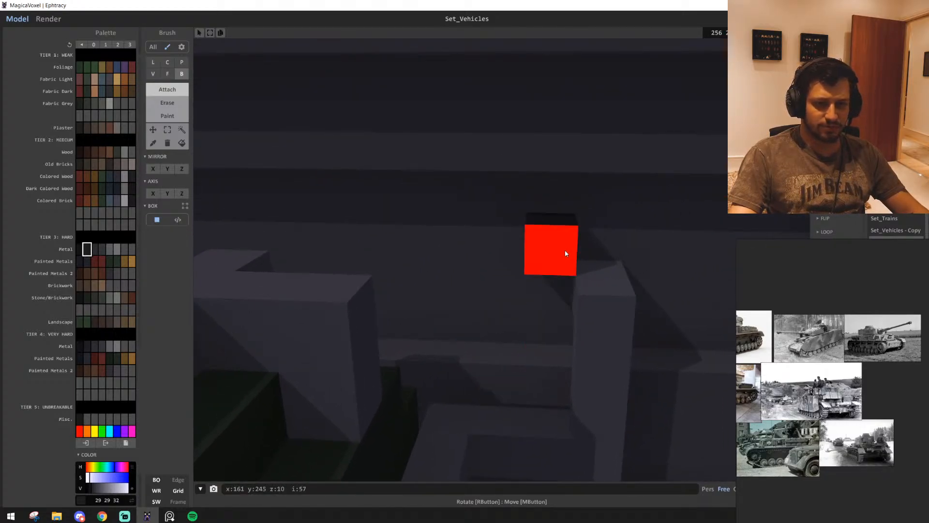
right_drag(542, 285, 435, 318)
drag(415, 316, 505, 245)
click(501, 211)
drag(524, 198, 638, 251)
right_drag(518, 248, 425, 171)
drag(416, 170, 556, 116)
right_drag(556, 121, 531, 248)
Rework the dark slab beside the engine into three parallel strips of hard metal 29 29 32
scroll(559, 224, down, 5)
right_drag(423, 170, 368, 252)
alt+click(570, 289)
right_drag(570, 289, 558, 329)
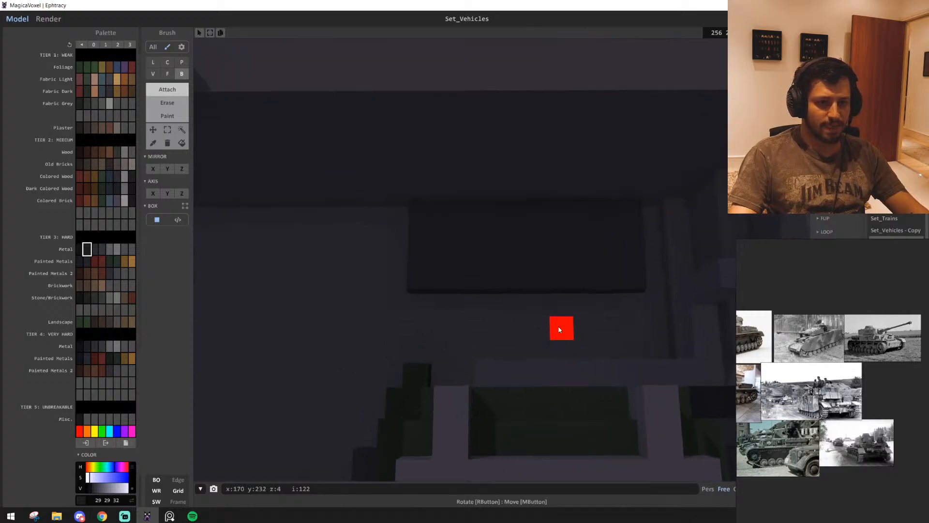
scroll(559, 330, up, 3)
scroll(435, 305, up, 3)
shift+drag(367, 218, 769, 218)
scroll(552, 339, down, 3)
middle_drag(550, 363, 451, 370)
drag(280, 353, 555, 344)
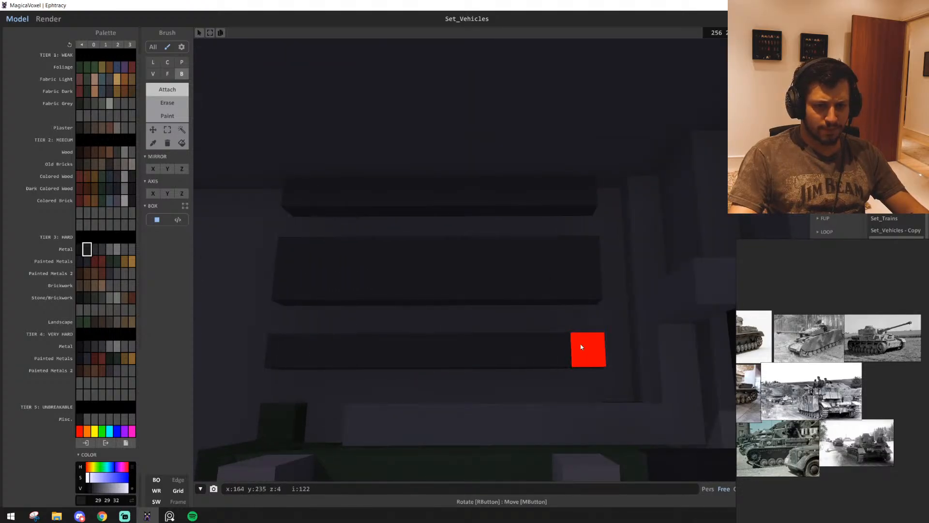
Fill the strips into a solid 10 by 6 voxel block and raise a dark rim around three of its sides
right_drag(581, 347, 315, 203)
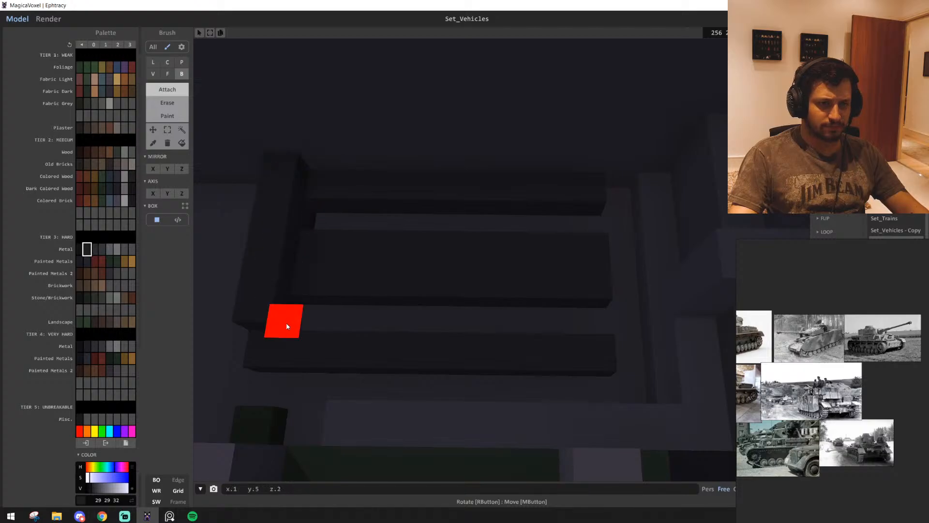
click(287, 326)
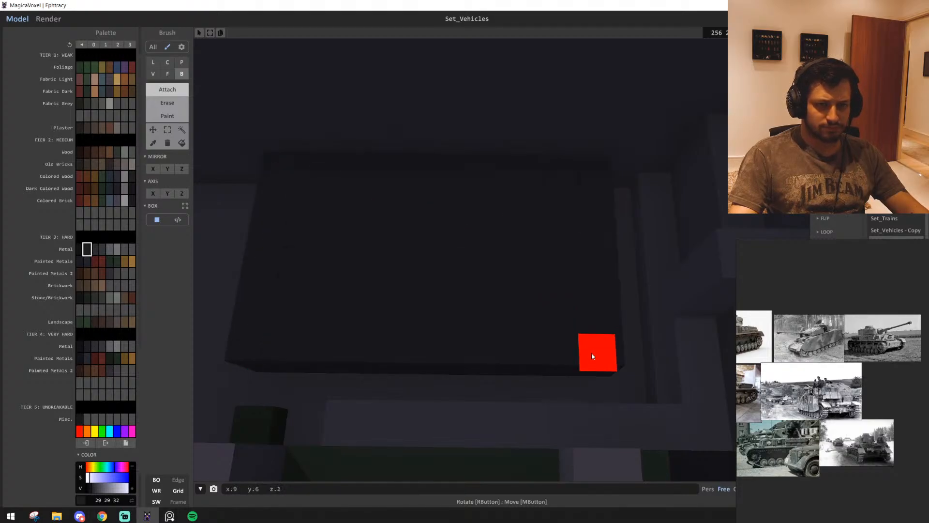
right_drag(591, 352, 359, 332)
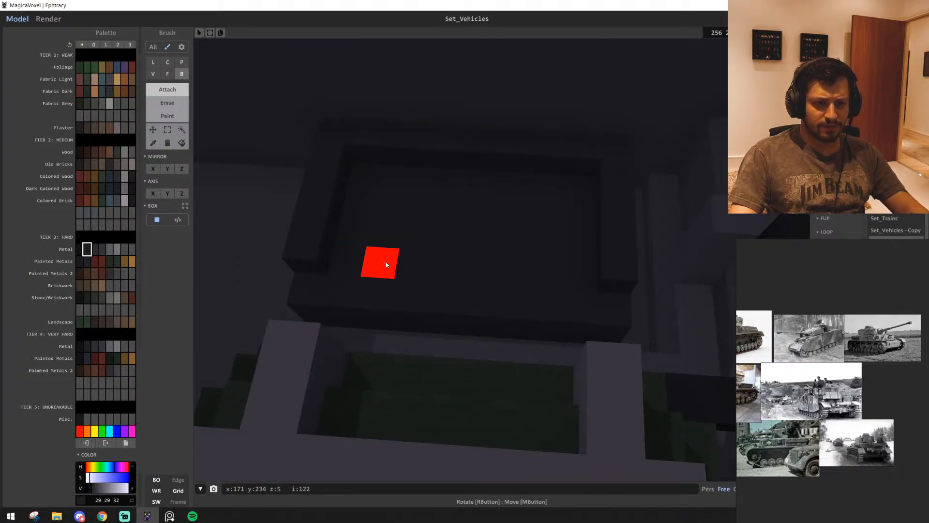
Add a staggered checker row of single dark metal voxels across the inside of the rimmed block
right_drag(386, 265, 437, 373)
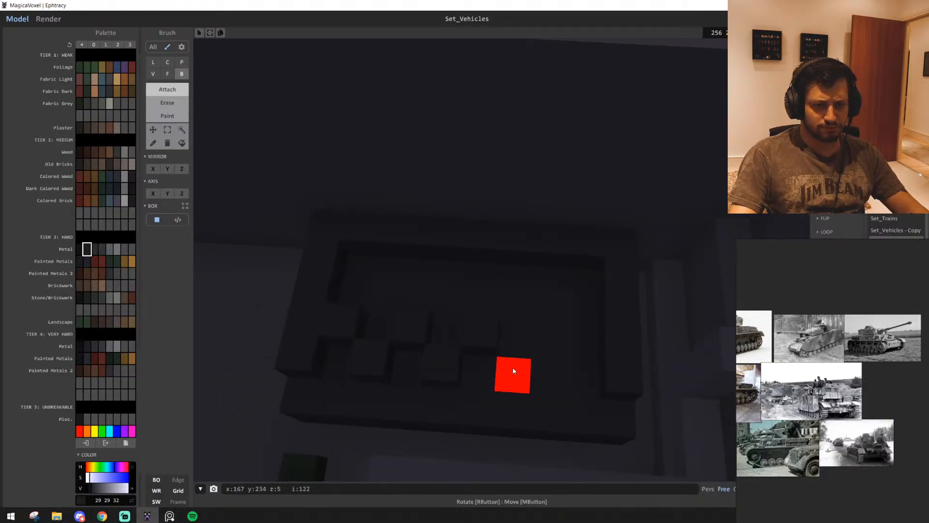
right_drag(508, 410, 556, 396)
scroll(556, 397, down, 2)
Shift the larger part of the rimmed block one voxel sideways and fill the gap to lengthen the block and its checker row
click(166, 131)
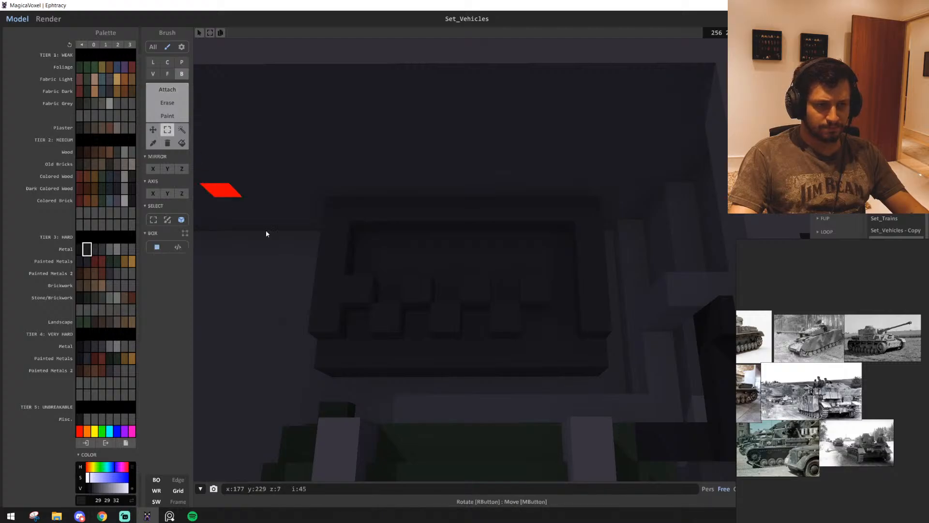
drag(518, 221, 332, 372)
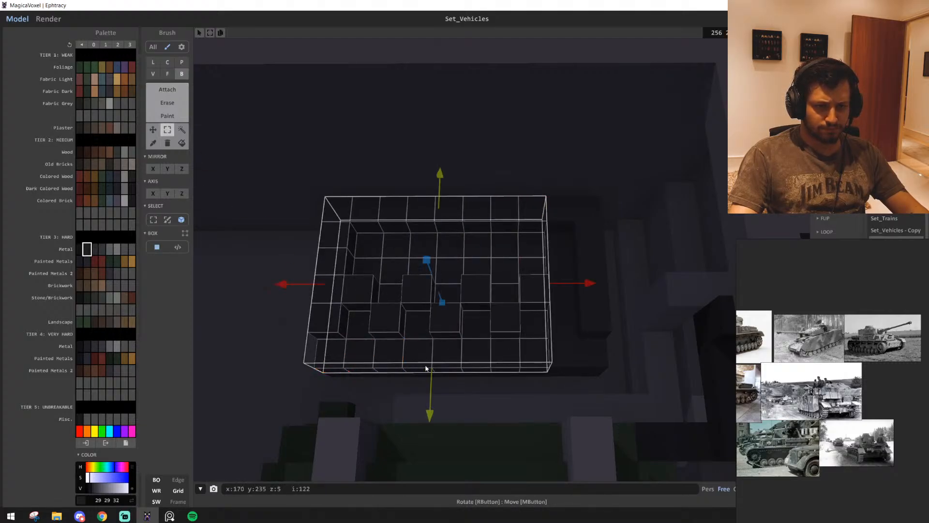
drag(437, 294, 445, 306)
click(503, 350)
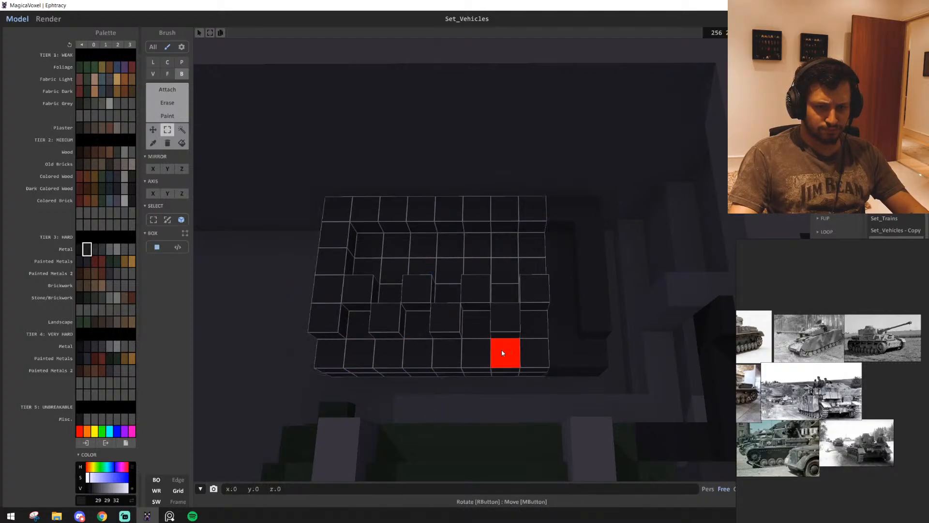
key(Left)
key(ctrl+d)
key(t)
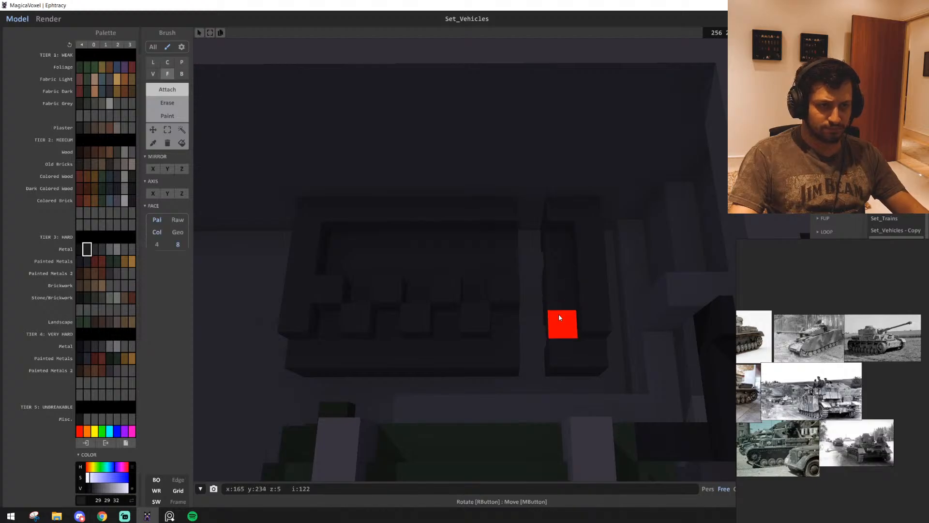
click(543, 298)
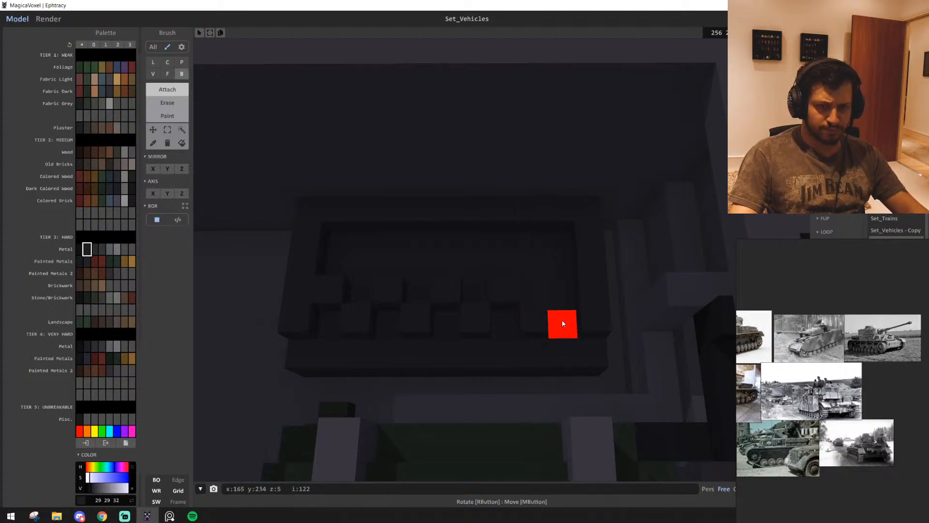
right_drag(562, 323, 527, 374)
scroll(526, 369, down, 3)
scroll(525, 360, up, 6)
scroll(524, 357, down, 3)
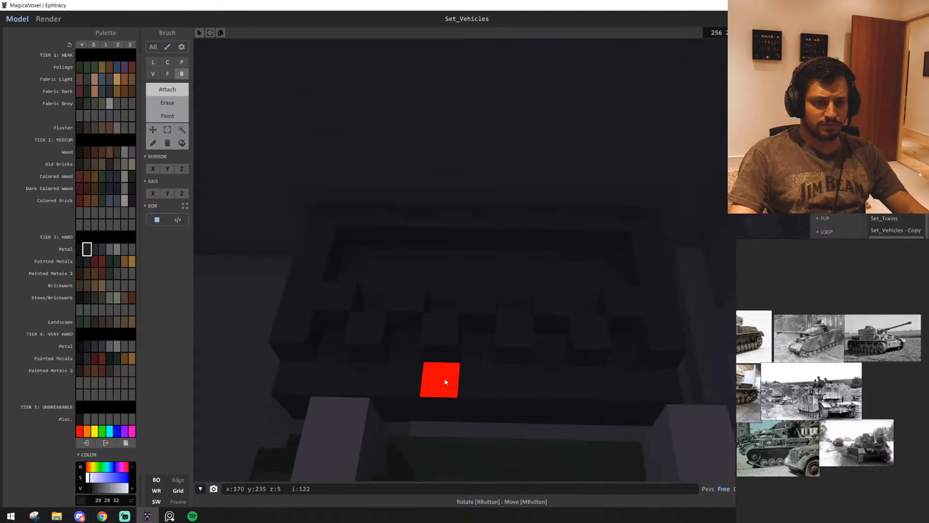
Paint the inner checker voxels with hard metal 18 18 20 and the outer ones with ochre painted metal 111 83 40
click(79, 249)
key(g)
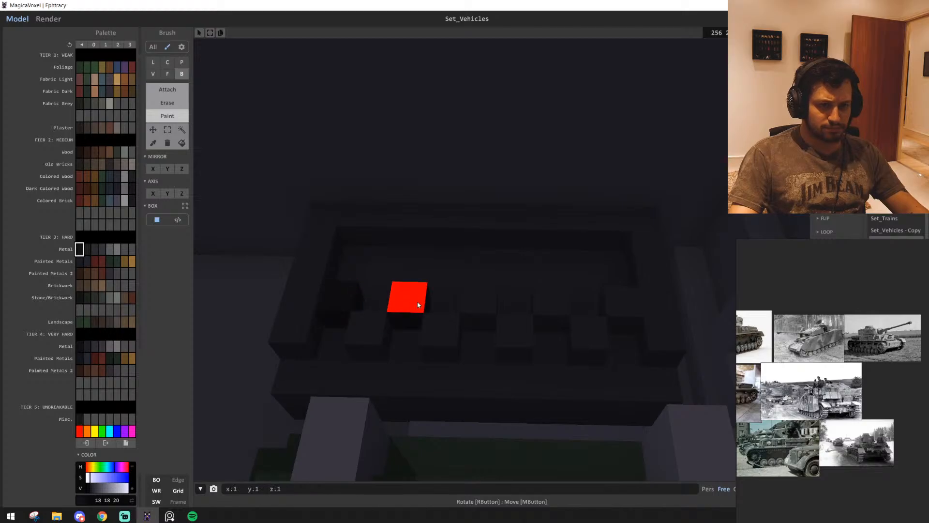
click(551, 303)
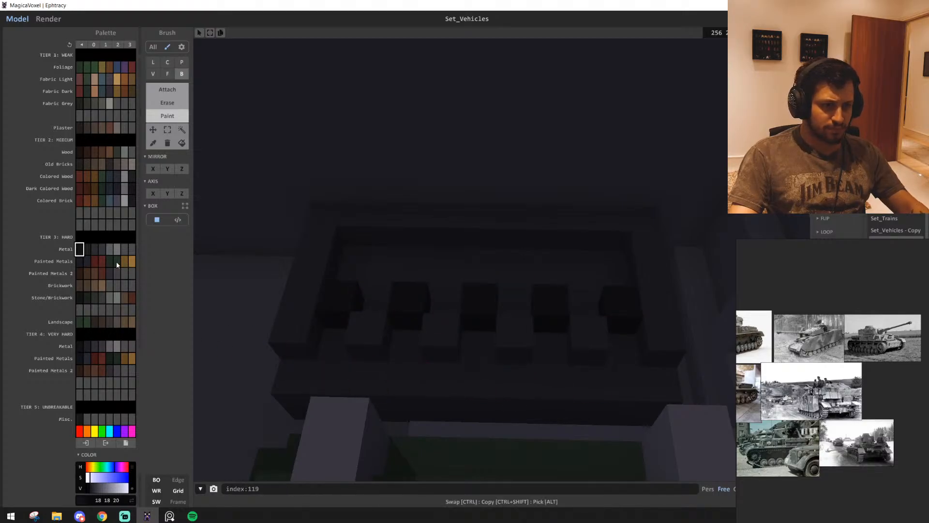
click(95, 260)
click(368, 334)
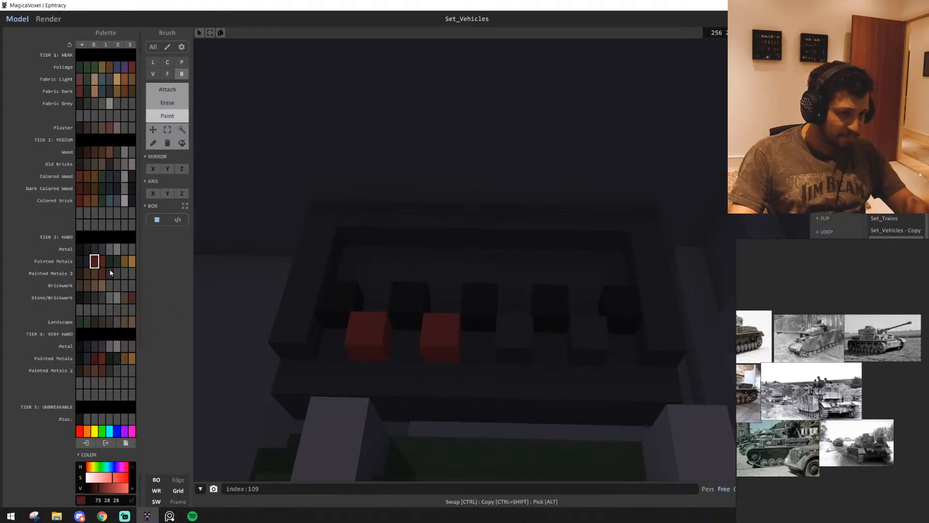
click(125, 261)
click(368, 334)
click(441, 338)
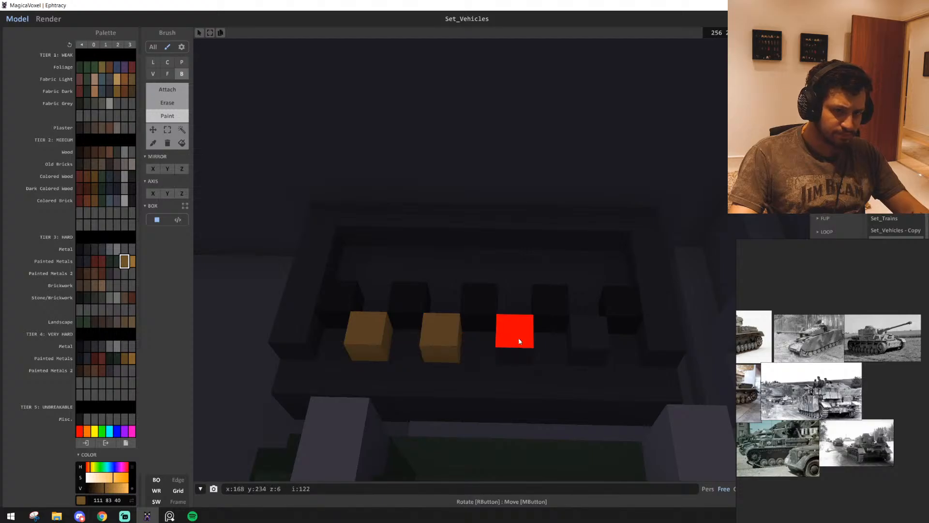
Extrude the block's rim and checker voxels upward so they form tall walls and alternating ochre and dark columns
key(t)
click(167, 74)
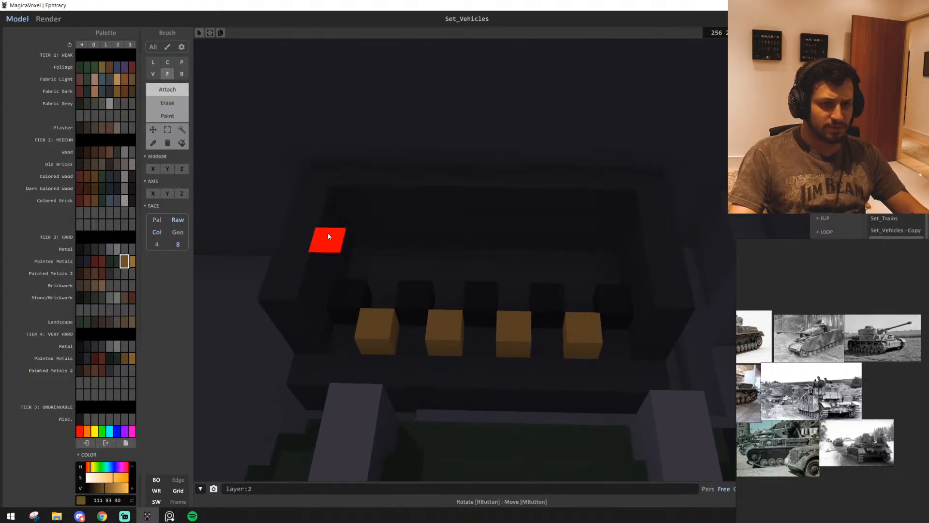
click(177, 220)
drag(329, 241, 329, 166)
right_drag(410, 248, 422, 232)
Cap the top of the columned radiator block with a flat layer of hard metal 29 29 32
alt+click(299, 222)
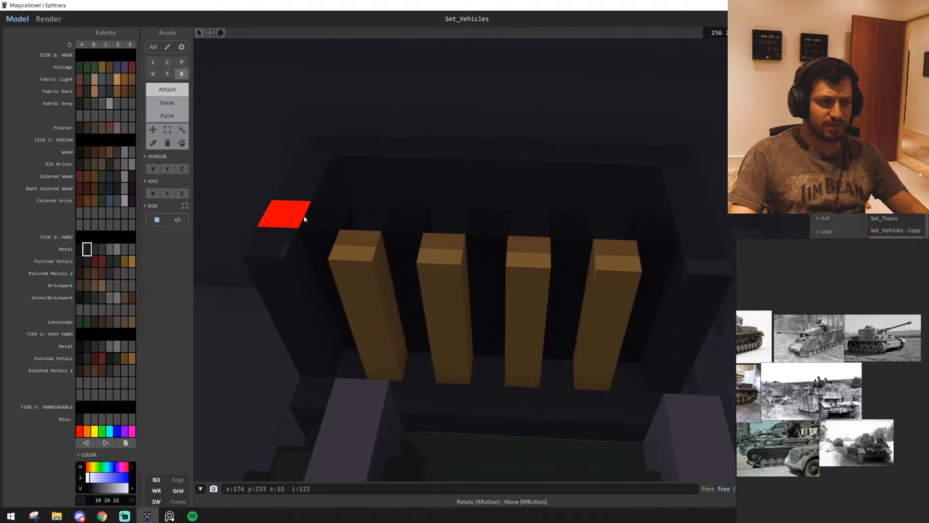
right_drag(280, 245, 621, 211)
scroll(577, 229, up, 3)
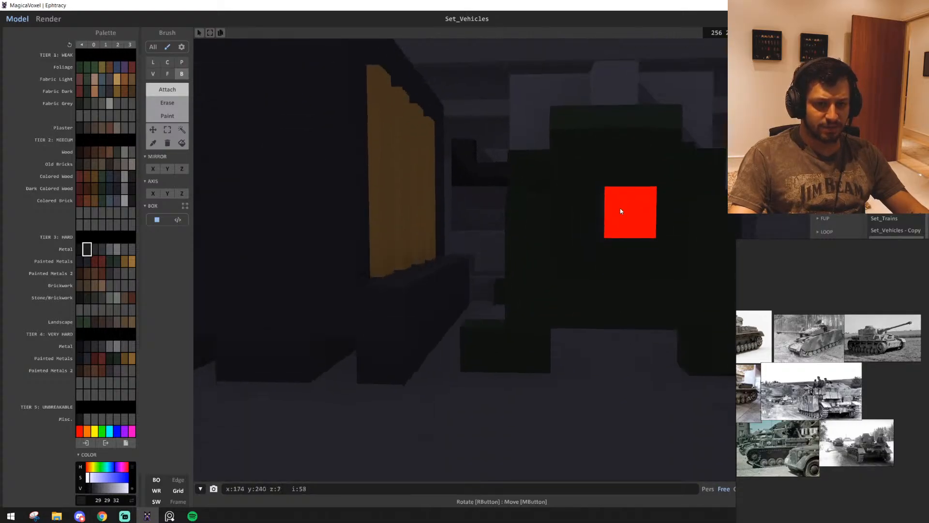
Add a horizontal pipe of very hard metal 54 52 57 from the engine's end face across to the radiator block
scroll(529, 169, down, 2)
alt+click(529, 171)
scroll(574, 379, up, 2)
click(551, 341)
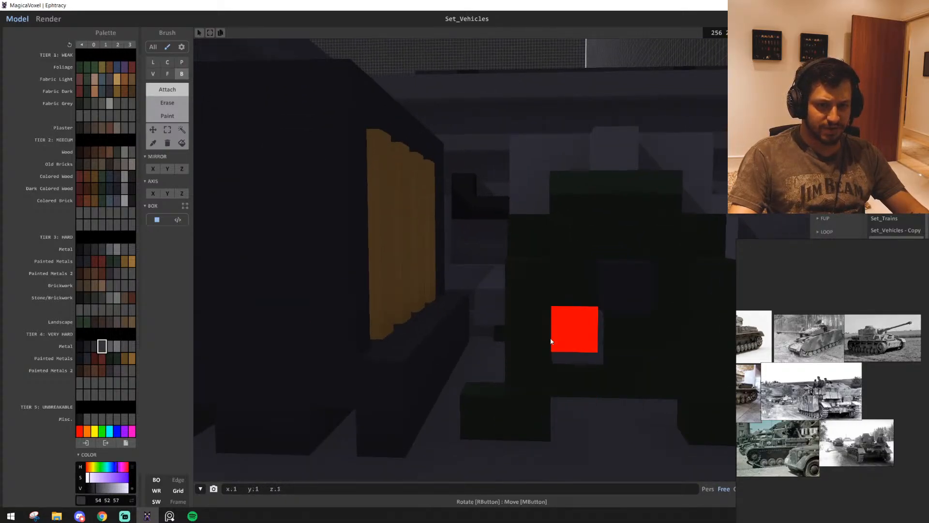
mouse_move(550, 339)
mouse_down()
mouse_move(301, 342)
mouse_move(385, 349)
mouse_move(576, 339)
mouse_up()
key(ctrl+z)
key(l)
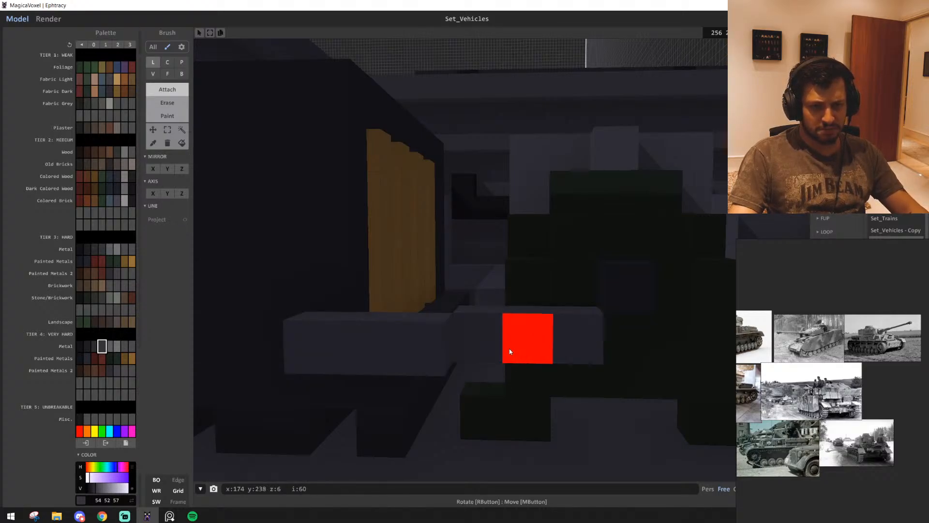
right_drag(493, 344, 545, 377)
Select the whole radiator block, including its ochre columns and the attached grey pipe
click(181, 130)
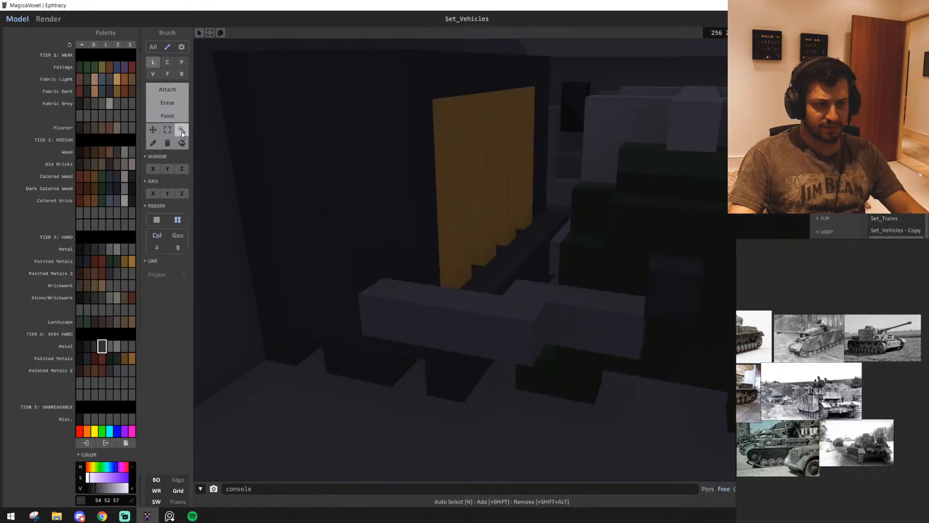
click(443, 332)
shift+click(359, 253)
right_drag(450, 254, 355, 296)
right_drag(533, 244, 477, 207)
right_drag(678, 213, 687, 272)
scroll(605, 255, down, 6)
scroll(683, 280, up, 2)
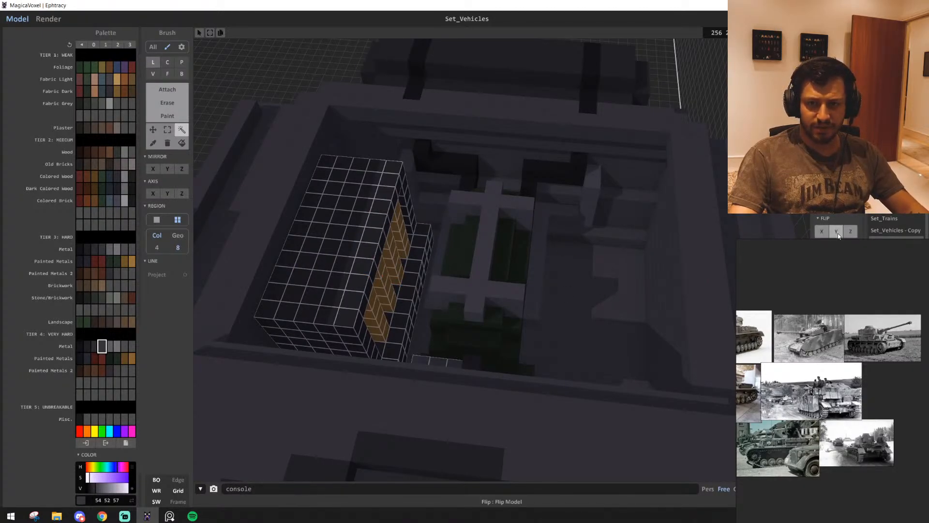
Flip a copy of the radiator and pipe along Y and place it on the opposite side of the engine
click(839, 236)
drag(433, 274, 633, 293)
scroll(634, 294, up, 5)
mouse_move(634, 294)
right_down()
mouse_move(618, 275)
mouse_move(628, 272)
mouse_move(629, 305)
right_up()
scroll(629, 281, down, 6)
click(637, 170)
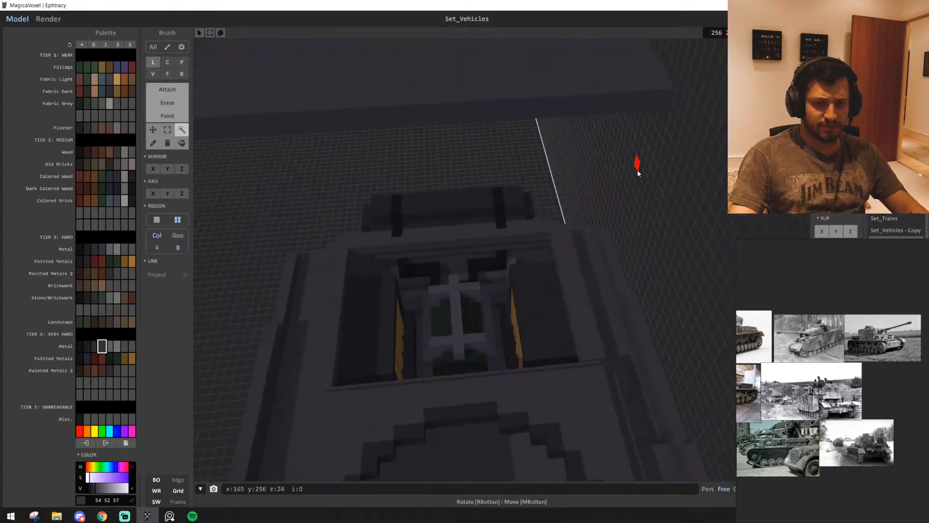
Raise an inset slab of hard metal 29 29 32 on top of each of the two radiator blocks
scroll(421, 317, up, 5)
mouse_move(416, 317)
right_down()
mouse_move(607, 303)
mouse_move(504, 305)
mouse_move(423, 379)
mouse_move(419, 352)
mouse_move(321, 315)
right_up()
alt+click(616, 286)
key(t)
key(b)
scroll(492, 326, up, 3)
scroll(422, 378, up, 2)
scroll(421, 356, down, 3)
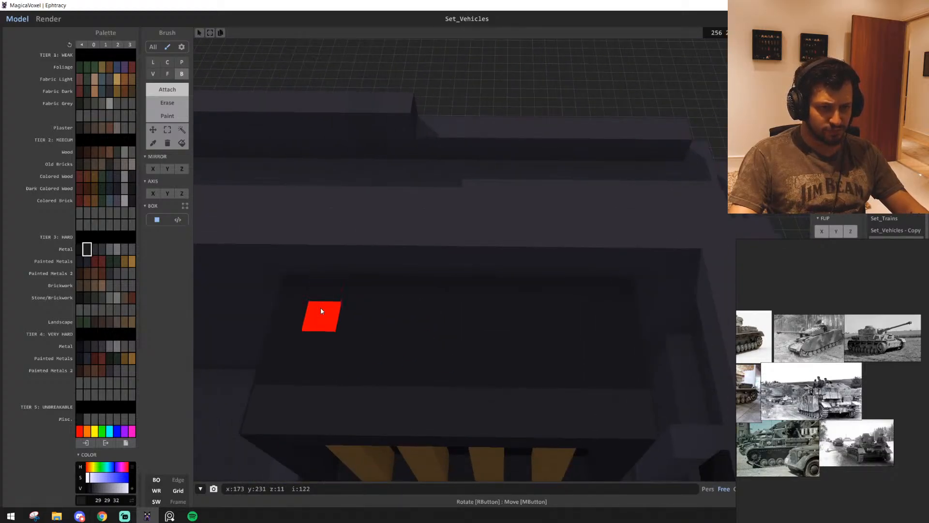
drag(593, 378, 593, 378)
scroll(561, 392, down, 3)
right_drag(561, 392, 381, 389)
scroll(381, 388, up, 1)
mouse_move(349, 246)
mouse_down()
mouse_move(364, 383)
mouse_move(355, 400)
mouse_up()
mouse_move(355, 401)
right_down()
mouse_move(329, 382)
mouse_move(298, 381)
right_up()
scroll(449, 357, down, 4)
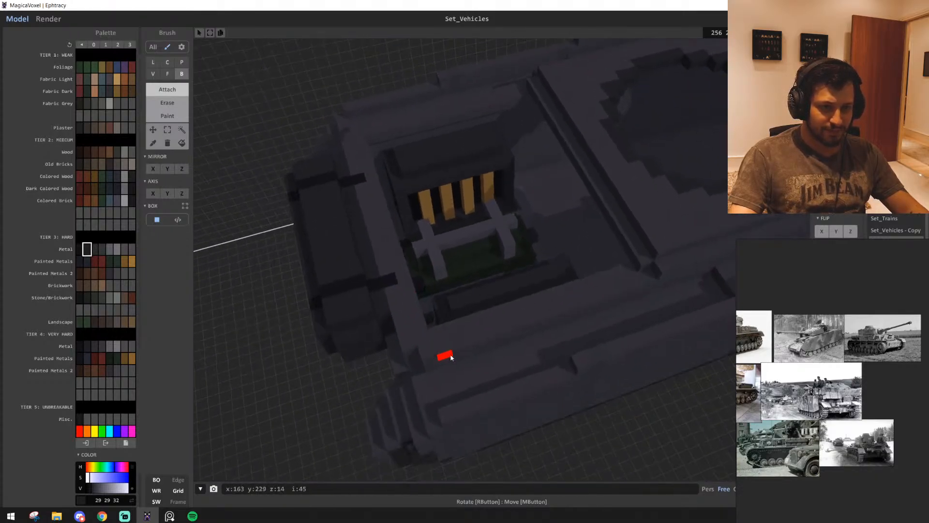
Examine the radiators, pipes and engine inside the bay from above and from the turret side
scroll(438, 362, up, 3)
scroll(438, 363, up, 2)
right_drag(439, 363, 452, 353)
scroll(449, 353, down, 5)
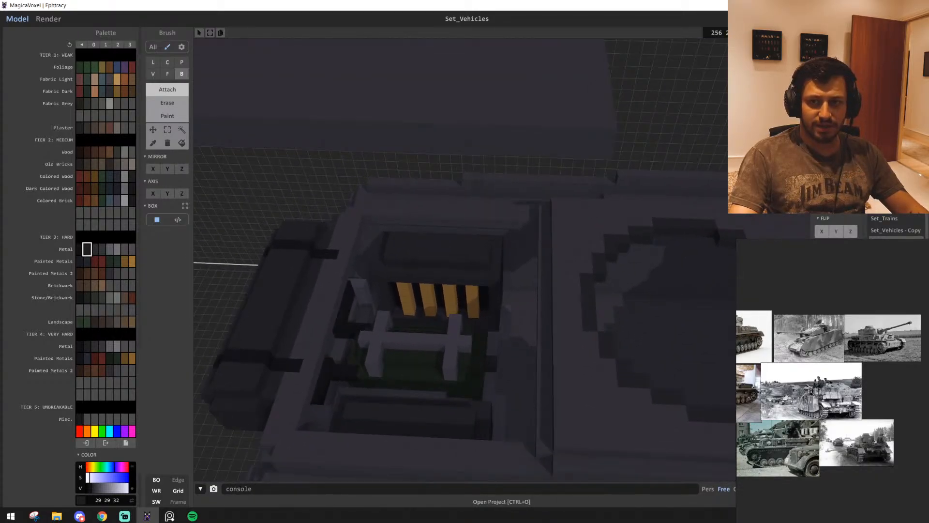
scroll(504, 343, up, 6)
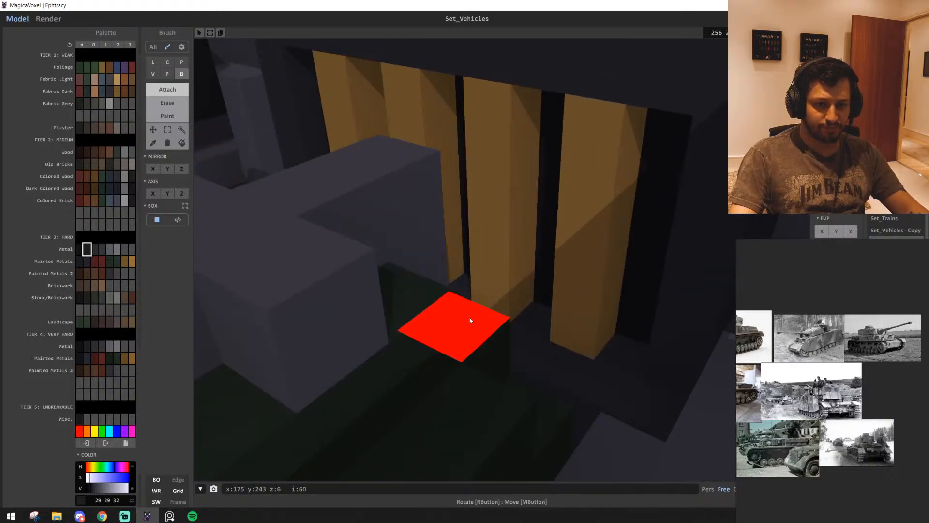
right_drag(470, 319, 406, 286)
scroll(407, 285, down, 5)
middle_drag(310, 240, 409, 288)
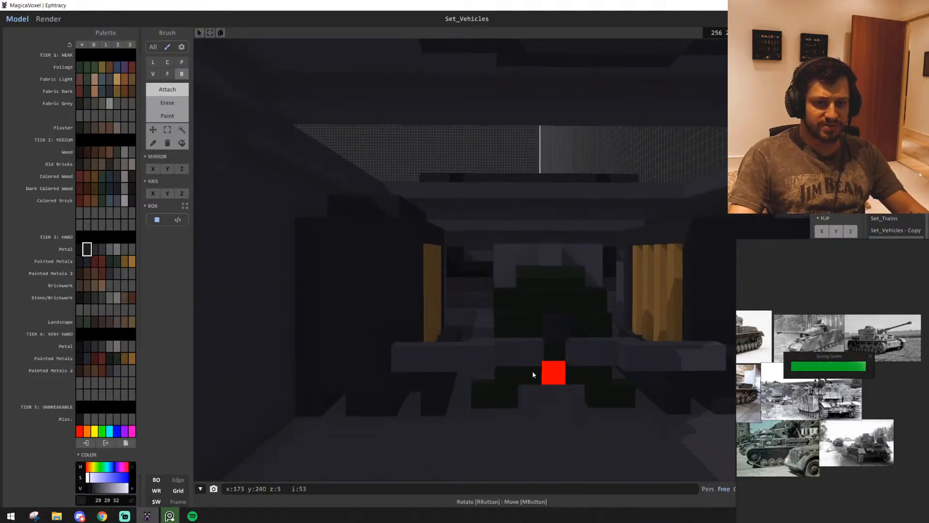
middle_drag(460, 375, 505, 401)
scroll(504, 401, up, 1)
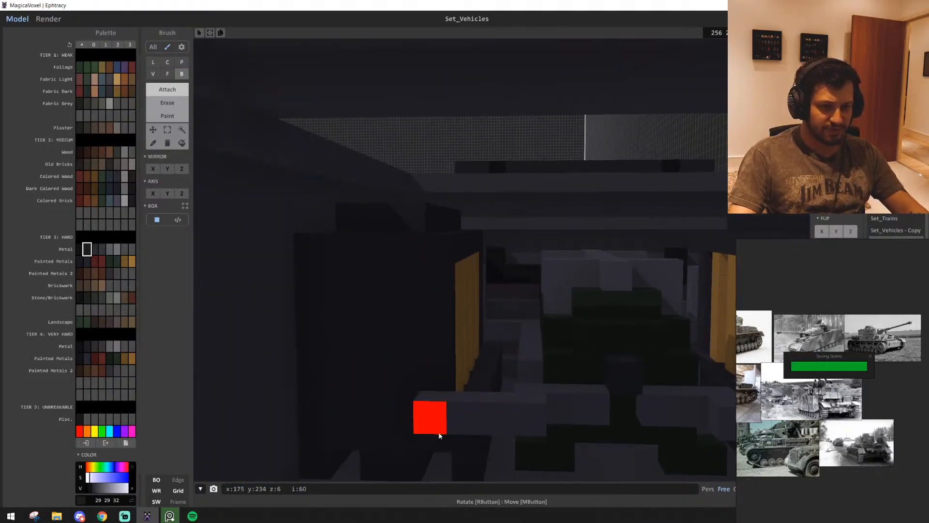
Replace the colour of the grey pipes between the engine and the radiators with hard metal 52 53 57
alt+click(439, 432)
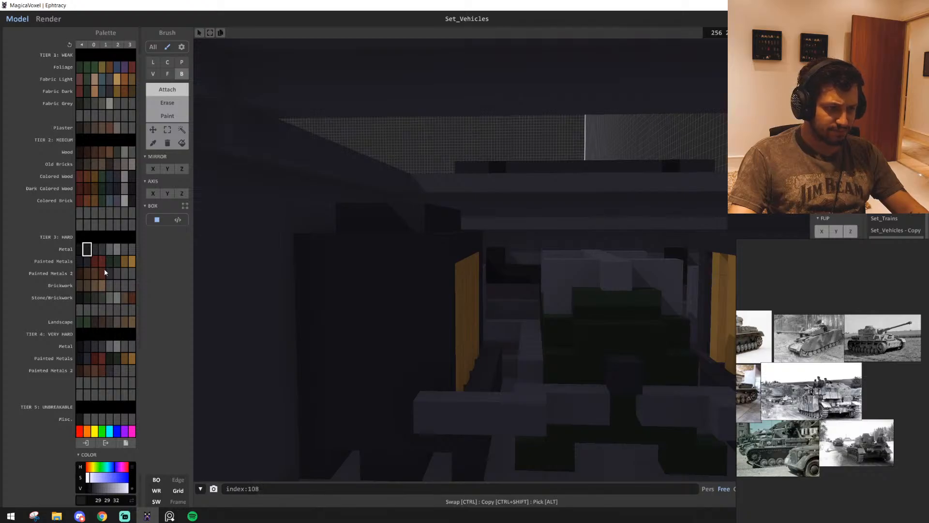
key(s)
key(d)
key(w)
alt+click(350, 401)
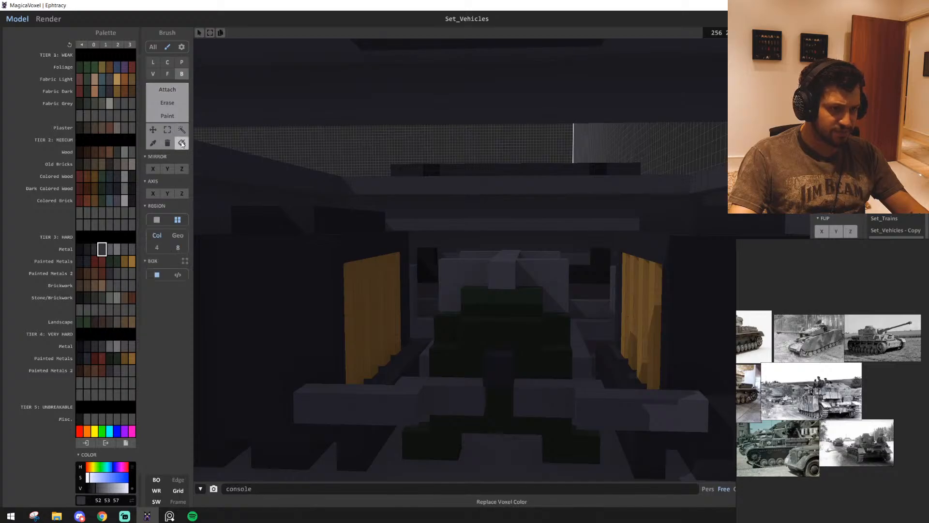
right_drag(612, 408, 535, 458)
scroll(520, 394, down, 3)
right_drag(591, 355, 562, 371)
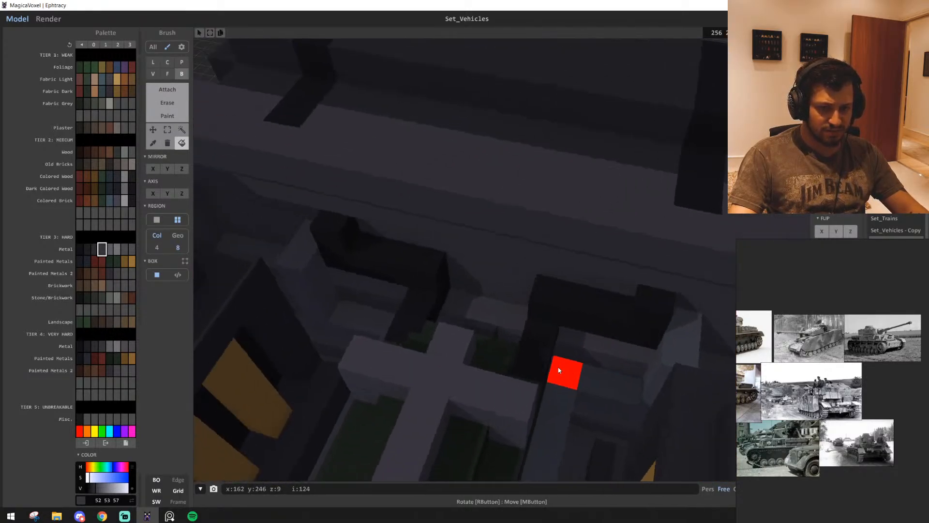
scroll(372, 361, down, 3)
right_drag(380, 343, 387, 367)
mouse_move(610, 169)
right_down()
mouse_move(560, 242)
mouse_move(537, 243)
right_up()
scroll(537, 243, up, 3)
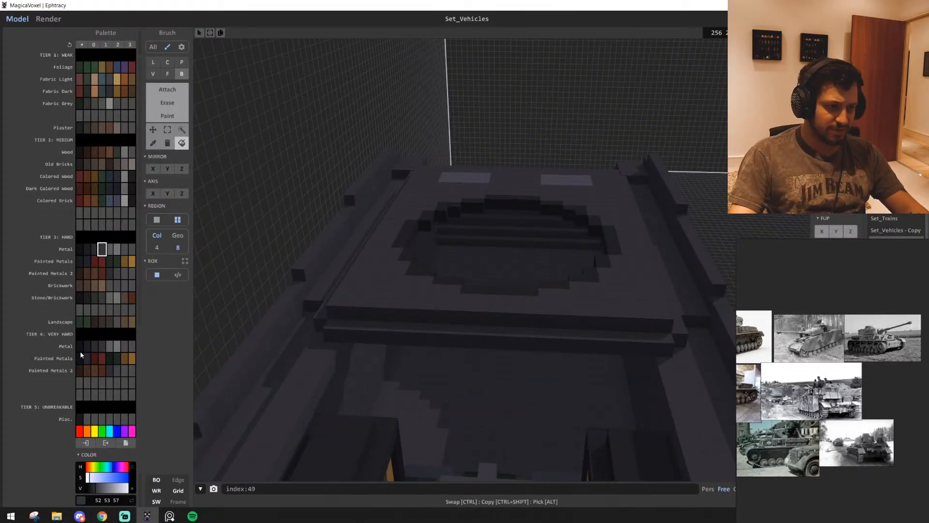
mouse_move(261, 359)
right_down()
mouse_move(359, 367)
mouse_move(338, 341)
right_up()
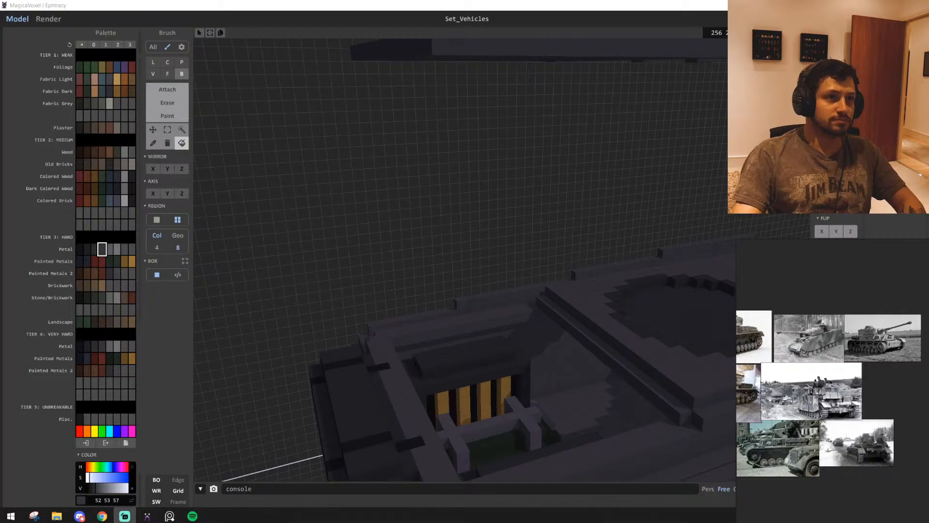
Select the rectangular plate floating above the hull and lower it 23 voxels to cover the engine bay opening
mouse_move(407, 190)
right_down()
mouse_move(396, 196)
mouse_move(404, 194)
right_up()
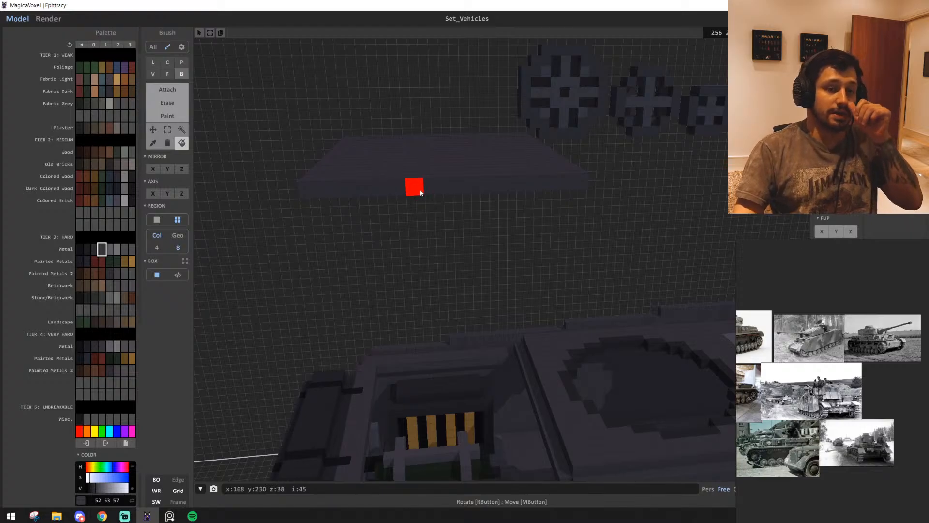
click(182, 130)
scroll(435, 183, down, 5)
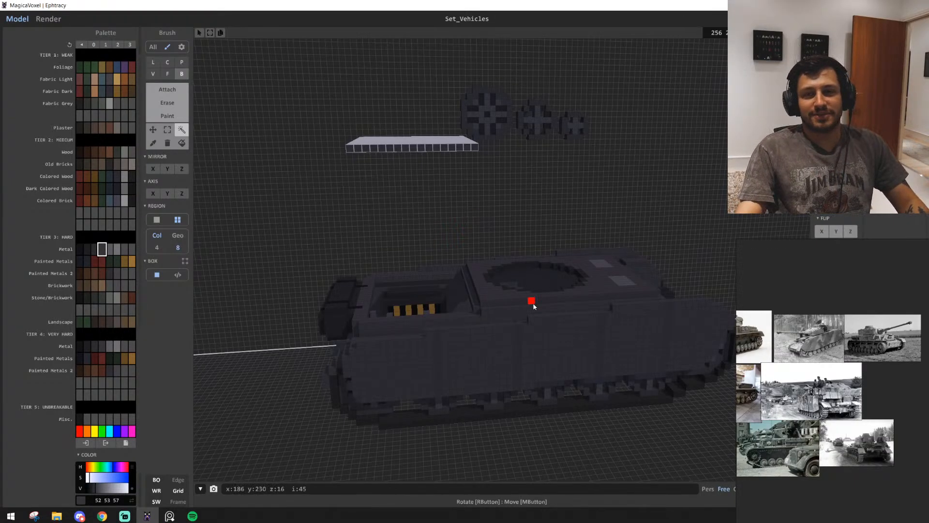
scroll(383, 274, up, 3)
scroll(488, 311, up, 1)
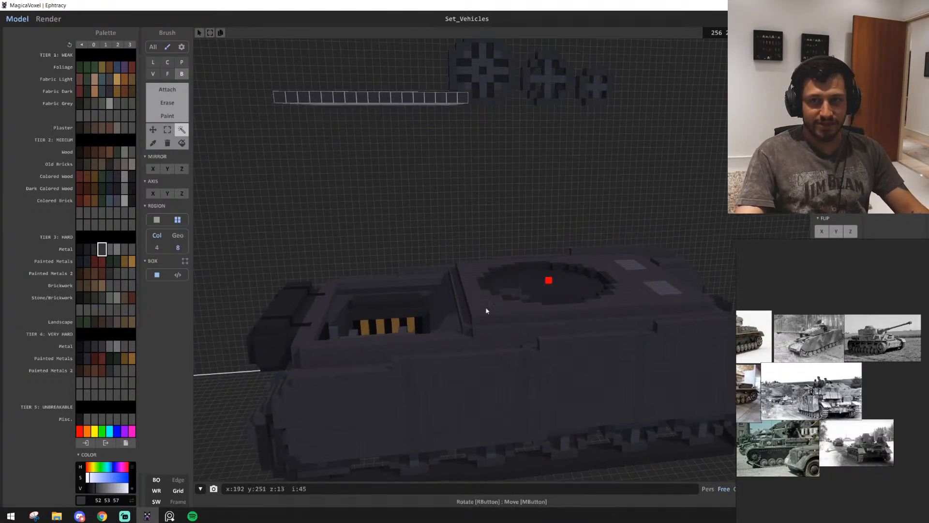
right_drag(487, 311, 458, 193)
scroll(424, 269, up, 3)
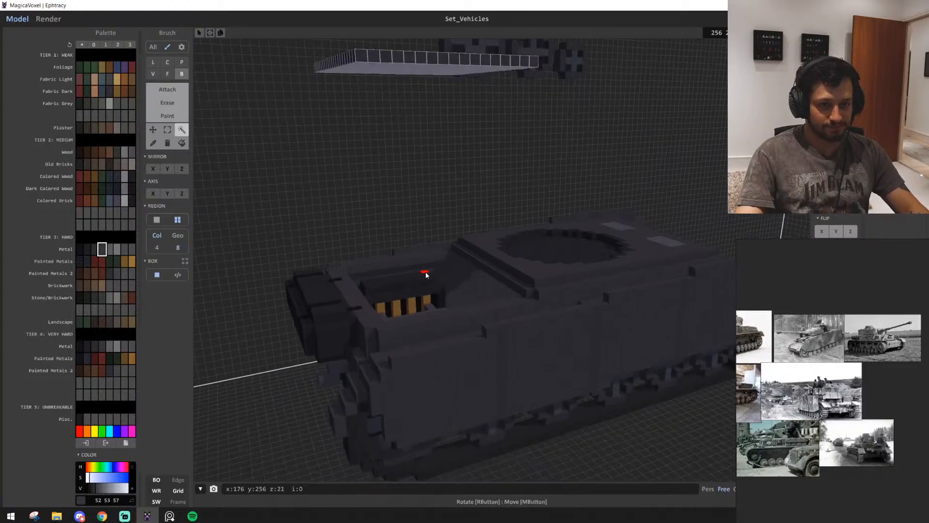
scroll(389, 302, up, 4)
scroll(389, 303, down, 5)
right_drag(338, 311, 402, 297)
scroll(401, 298, down, 3)
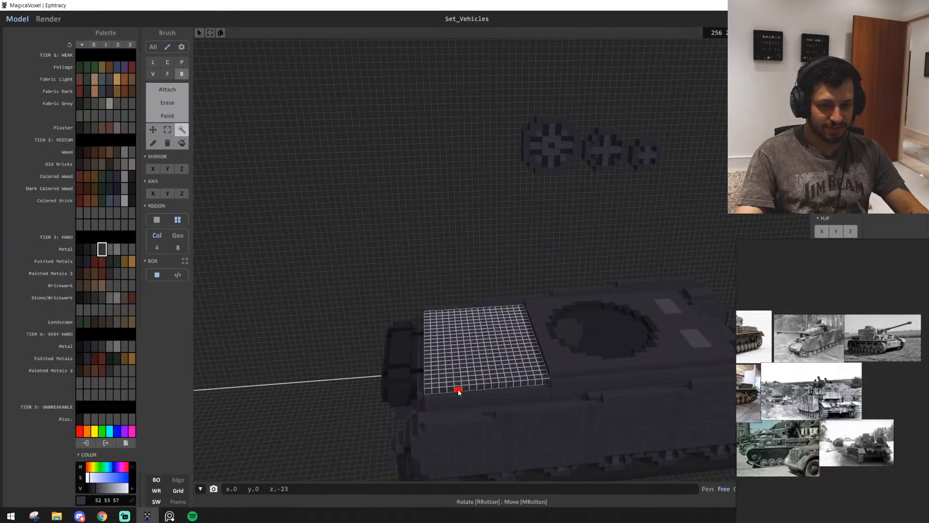
scroll(458, 387, up, 3)
scroll(458, 387, up, 5)
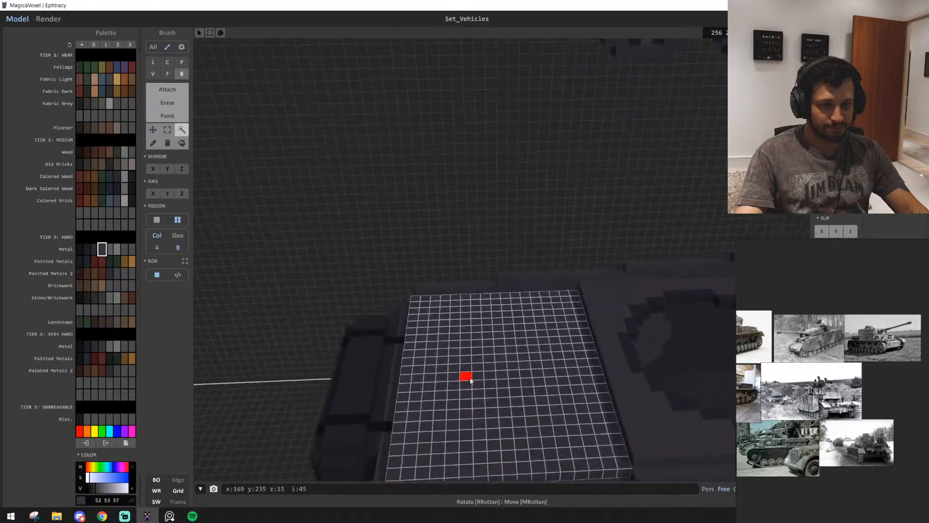
Examine the hull with its covered engine bay up close and from a distance beside the other vehicles and the reference images
middle_drag(556, 312, 493, 296)
middle_drag(770, 435, 874, 409)
scroll(874, 410, down, 3)
middle_drag(796, 414, 830, 416)
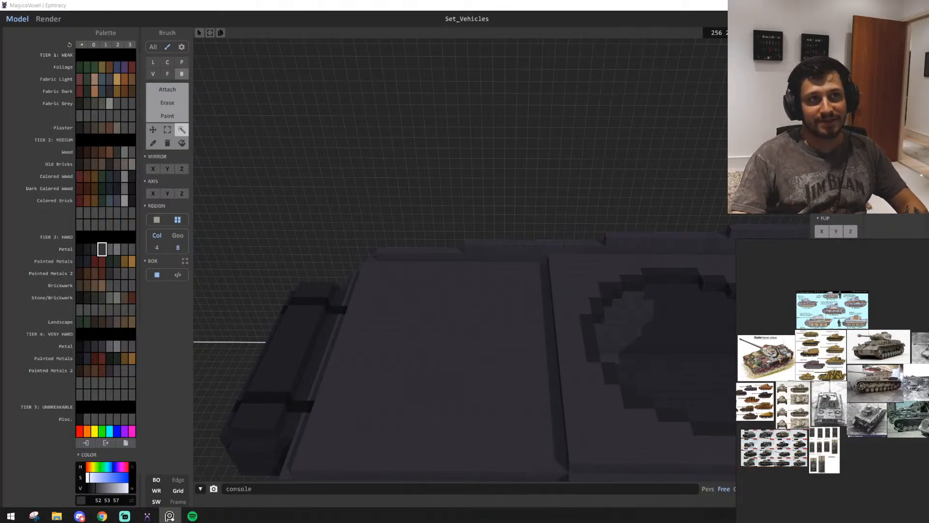
key(alt+Tab)
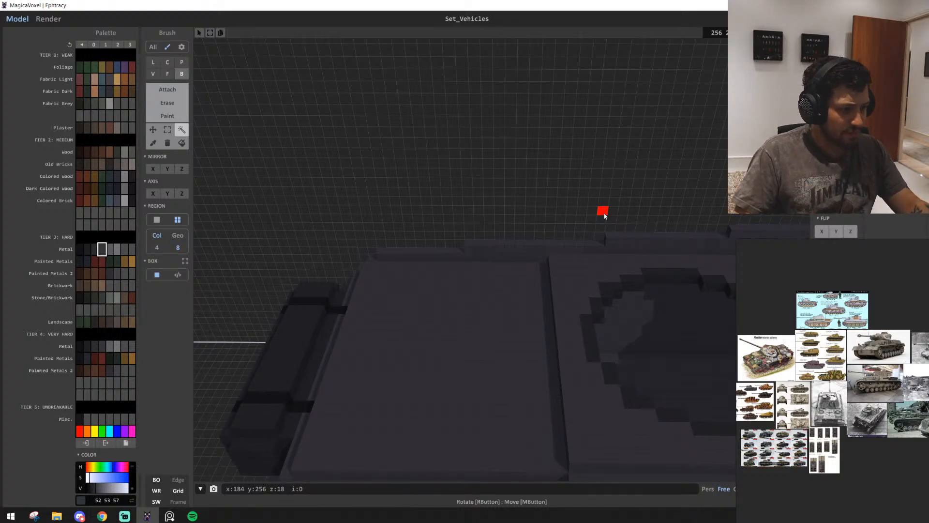
scroll(571, 145, down, 5)
right_drag(521, 181, 513, 159)
scroll(521, 169, up, 4)
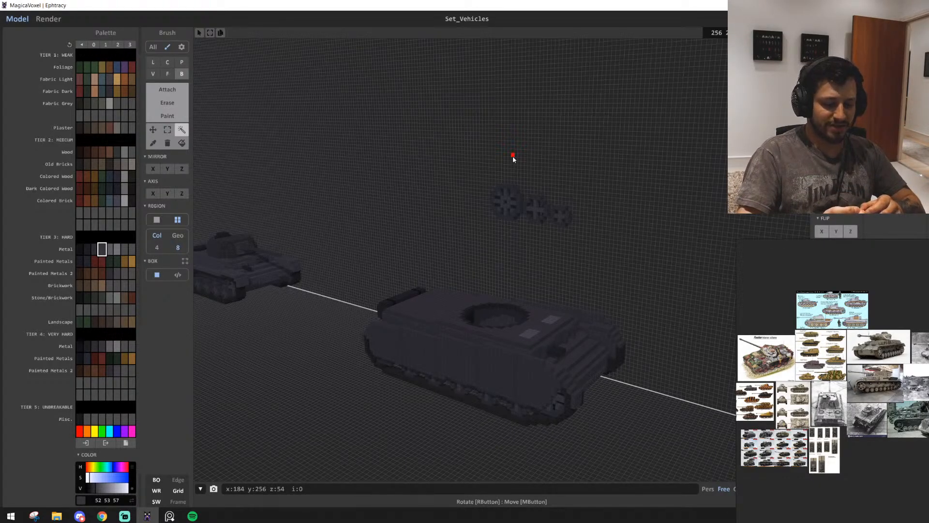
right_drag(513, 157, 624, 313)
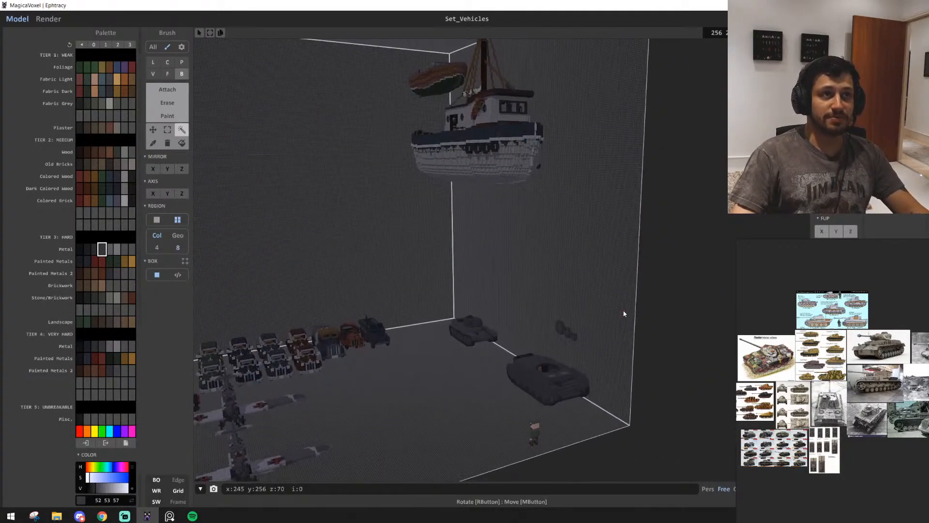
scroll(623, 311, up, 8)
scroll(556, 322, up, 10)
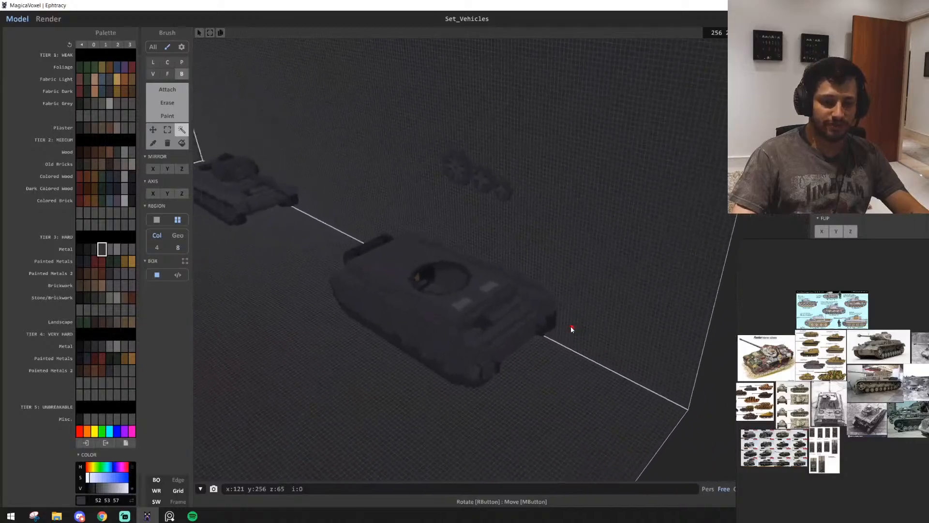
Examine the plain engine deck and compare it with the vents and round covers on the neighbouring finished tank's rear deck
scroll(552, 328, down, 10)
right_drag(507, 334, 532, 328)
scroll(547, 329, up, 10)
alt+click(493, 332)
key(a)
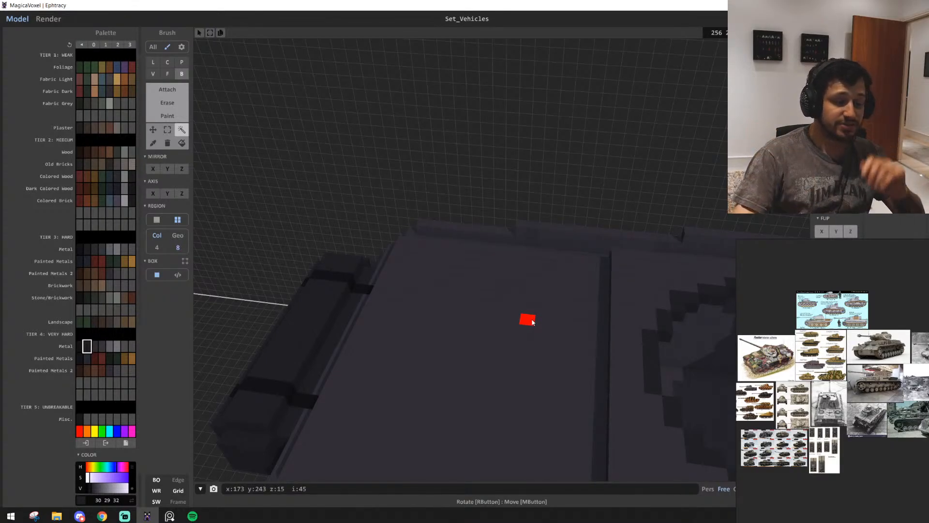
right_drag(541, 320, 592, 325)
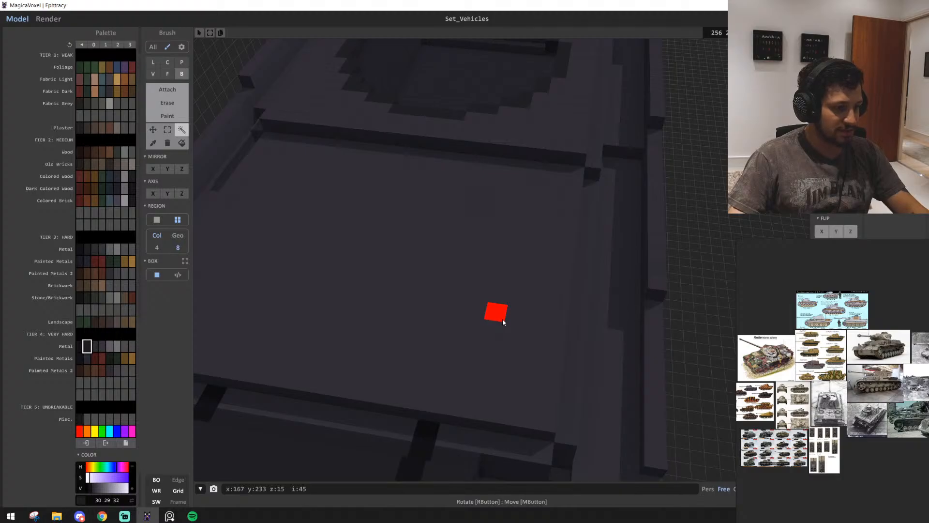
right_drag(503, 319, 653, 400)
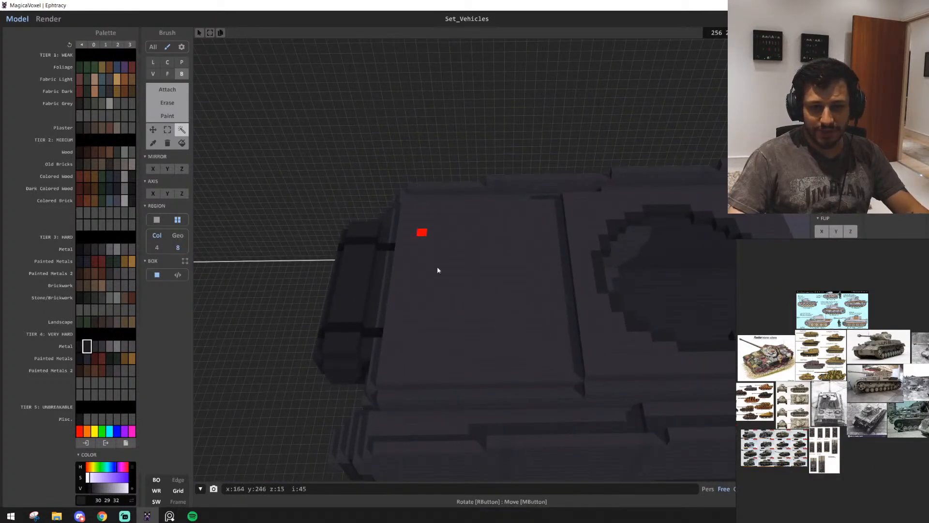
scroll(487, 313, up, 3)
middle_drag(638, 322, 519, 325)
mouse_move(519, 324)
right_down()
mouse_move(405, 268)
mouse_move(405, 299)
mouse_move(598, 346)
right_up()
middle_drag(795, 447, 858, 404)
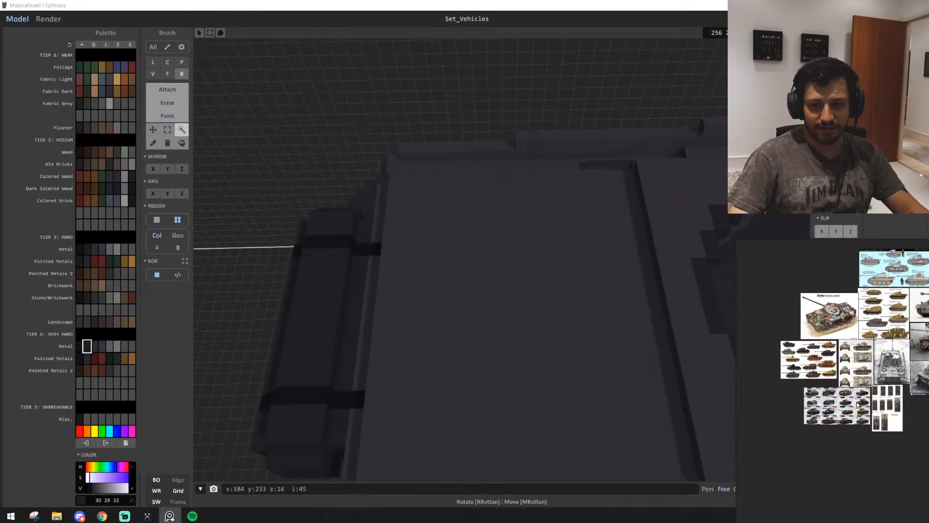
scroll(415, 301, down, 5)
right_drag(415, 300, 443, 316)
scroll(395, 302, up, 5)
right_drag(429, 237, 526, 453)
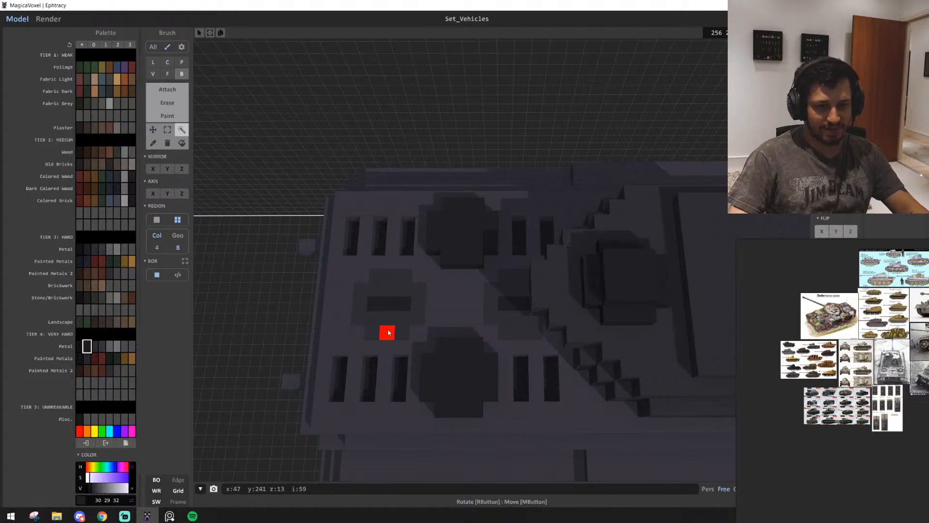
right_drag(417, 348, 483, 420)
right_drag(492, 363, 502, 385)
scroll(502, 362, up, 3)
scroll(501, 362, down, 4)
scroll(596, 304, up, 3)
scroll(595, 304, up, 3)
scroll(504, 367, up, 3)
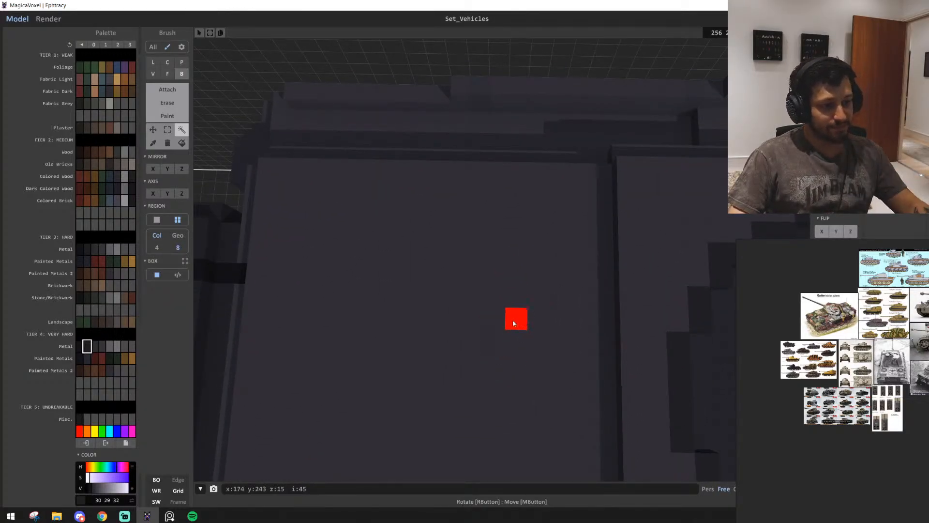
scroll(513, 318, up, 4)
scroll(513, 313, down, 5)
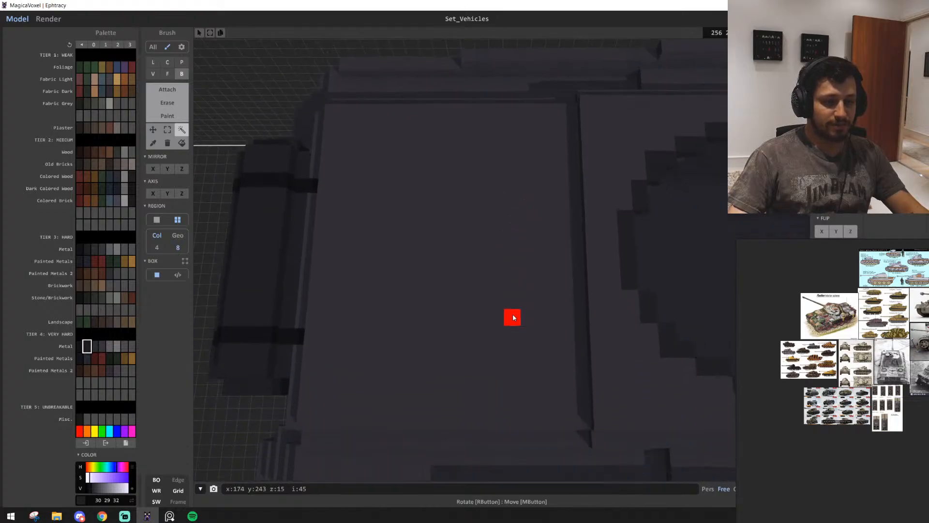
scroll(513, 317, down, 3)
right_drag(513, 318, 513, 341)
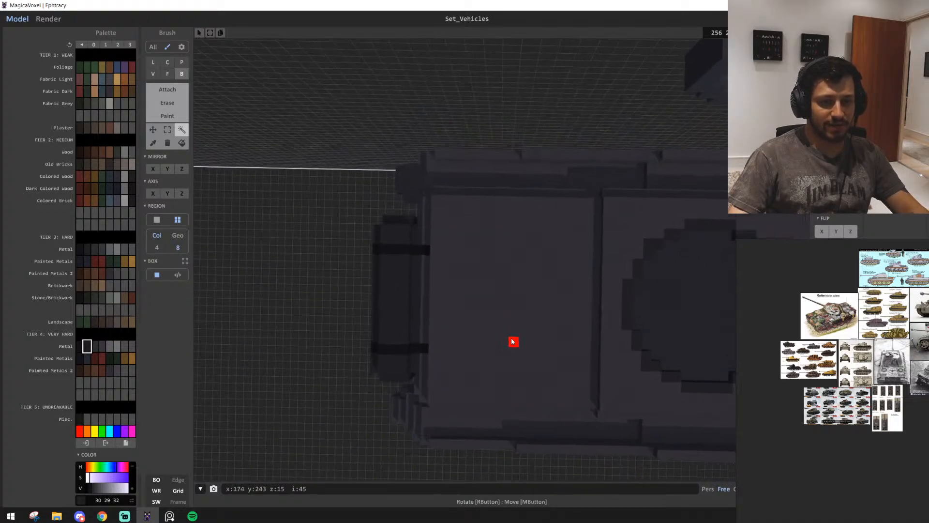
scroll(513, 341, up, 4)
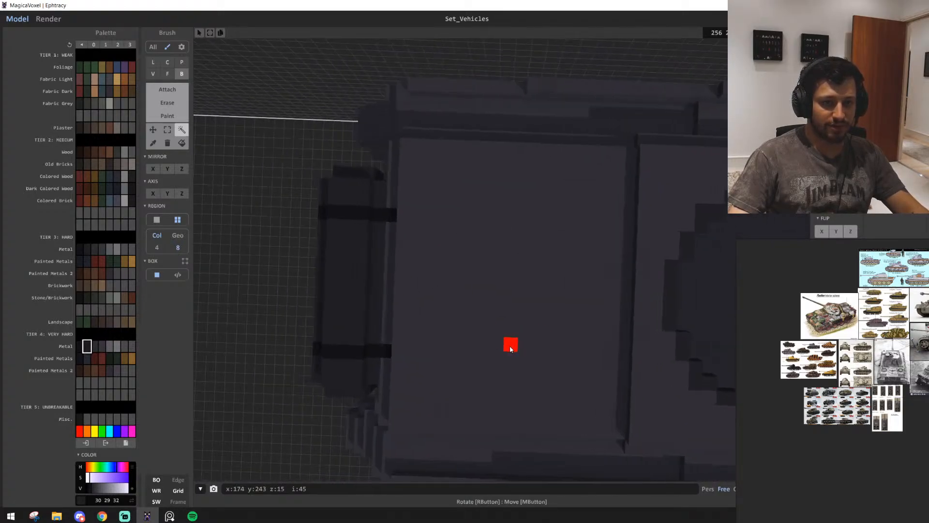
scroll(510, 349, down, 3)
scroll(503, 348, up, 1)
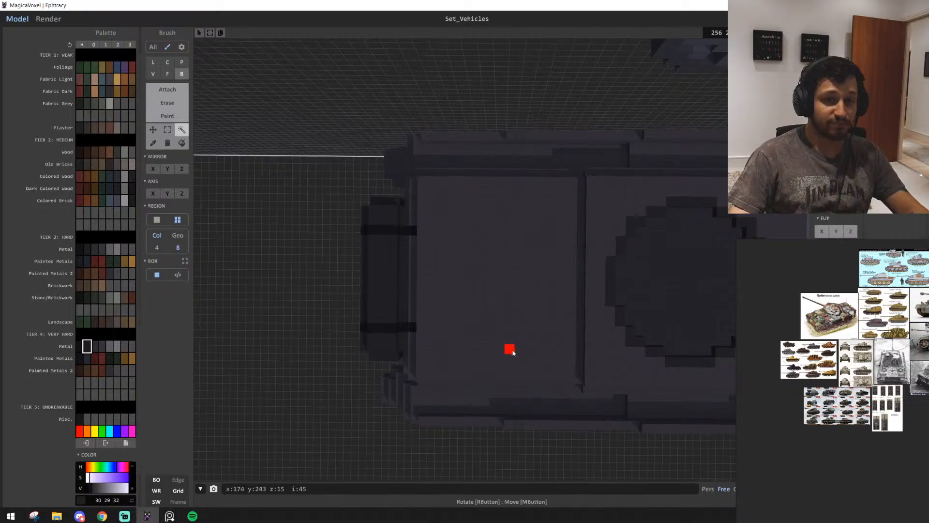
right_drag(513, 352, 512, 354)
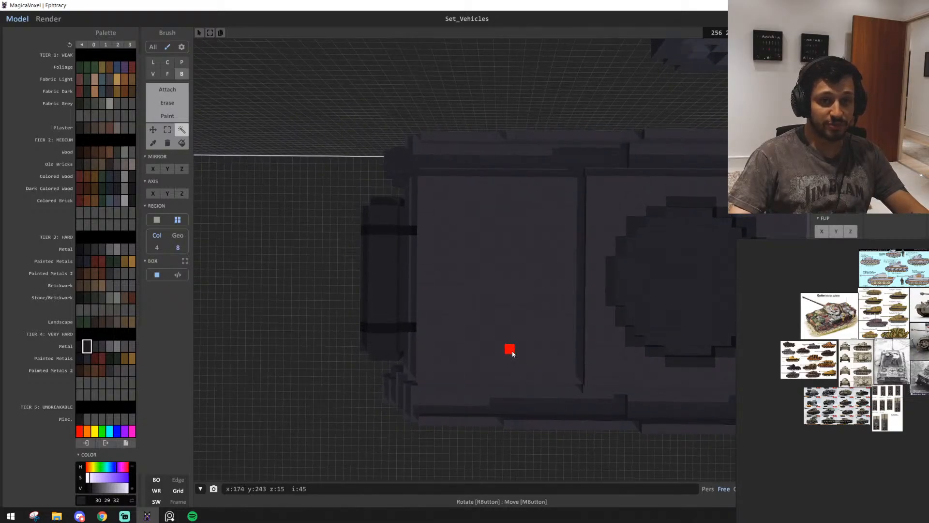
scroll(512, 354, up, 2)
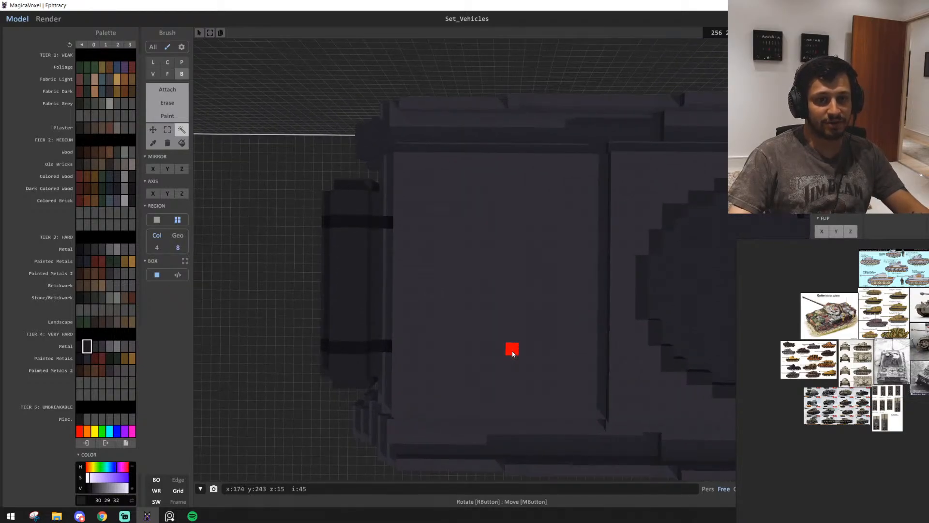
right_drag(516, 335, 543, 302)
key(w)
key(s)
key(a)
key(d)
key(w)
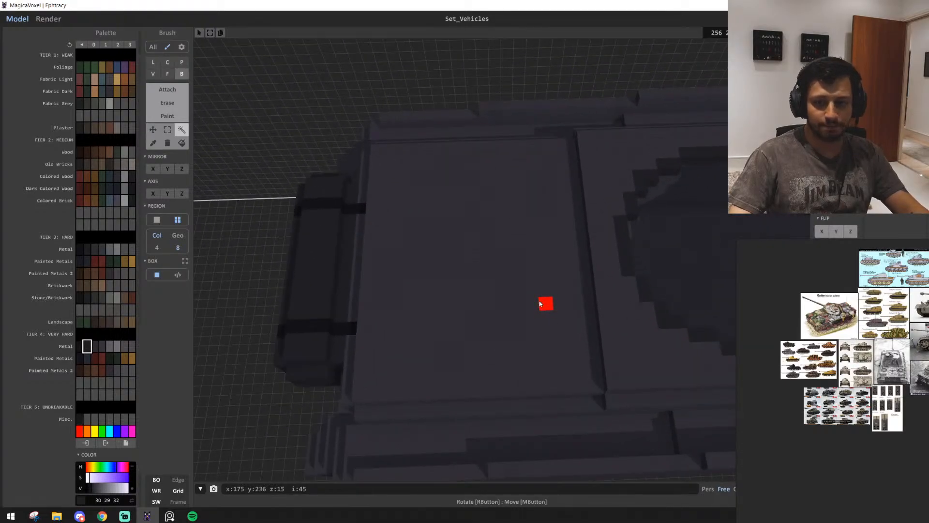
Examine the engine cutaway and the top-view Panzer drawings on the reference board for the rear deck layout
scroll(858, 408, up, 6)
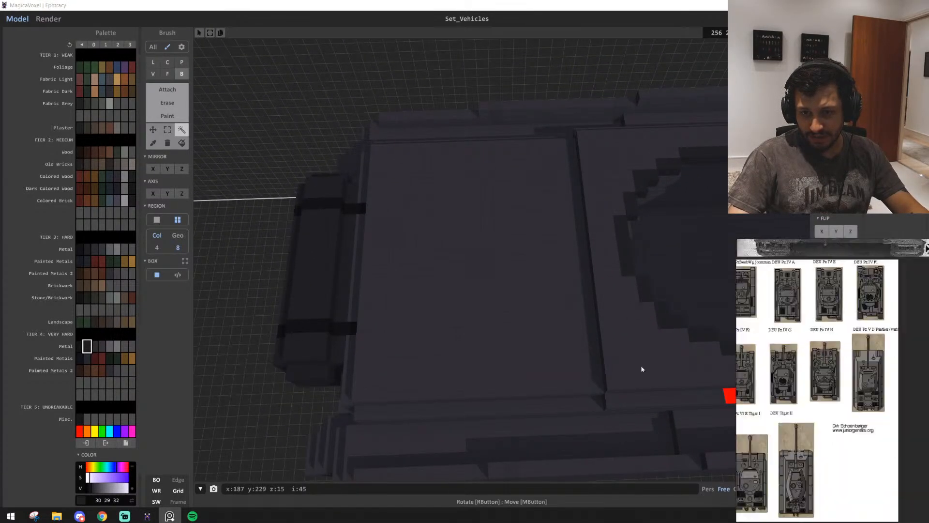
middle_drag(806, 406, 916, 402)
middle_drag(857, 302, 866, 405)
scroll(866, 404, down, 3)
middle_drag(870, 266, 821, 408)
scroll(852, 322, up, 6)
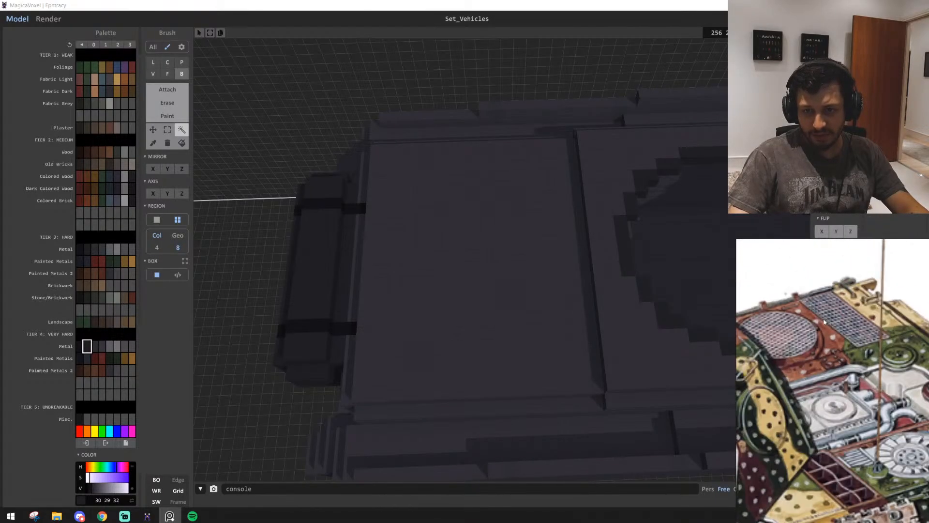
scroll(851, 321, down, 6)
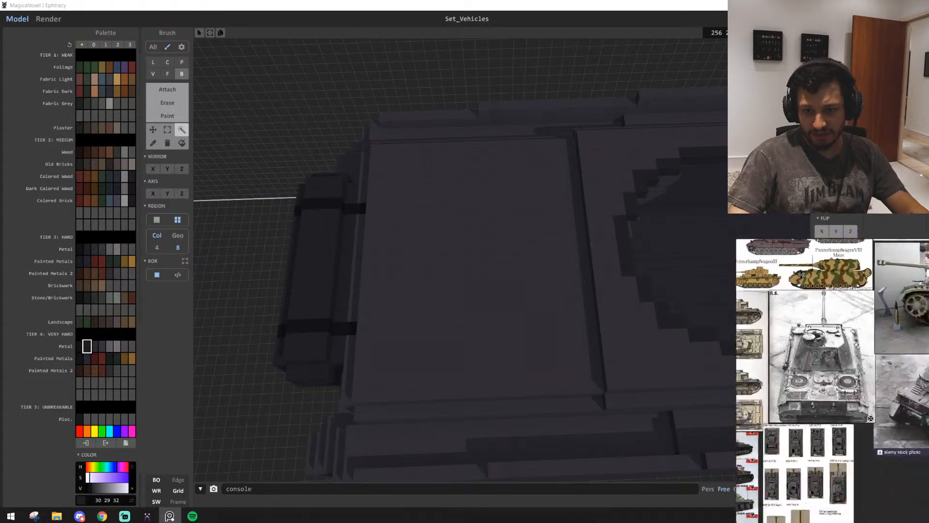
scroll(822, 402, up, 4)
scroll(805, 434, up, 8)
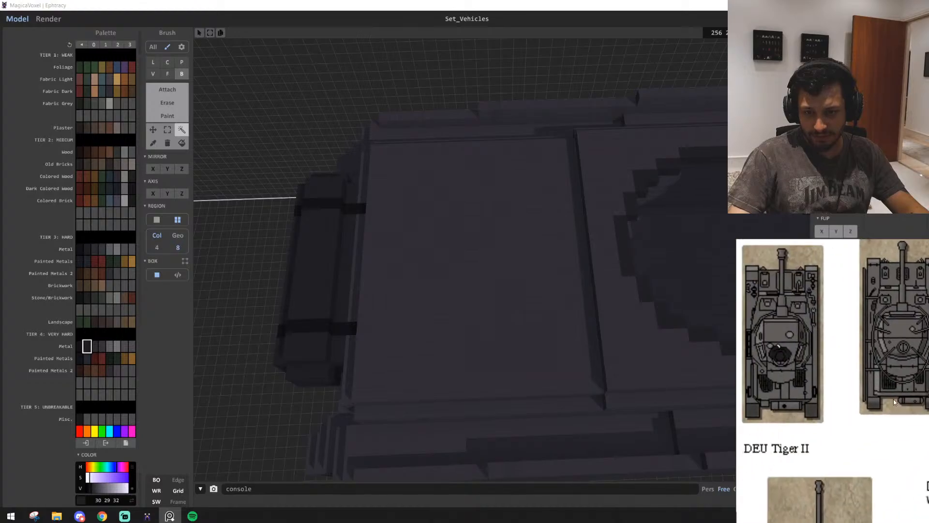
scroll(821, 422, down, 3)
scroll(858, 412, up, 4)
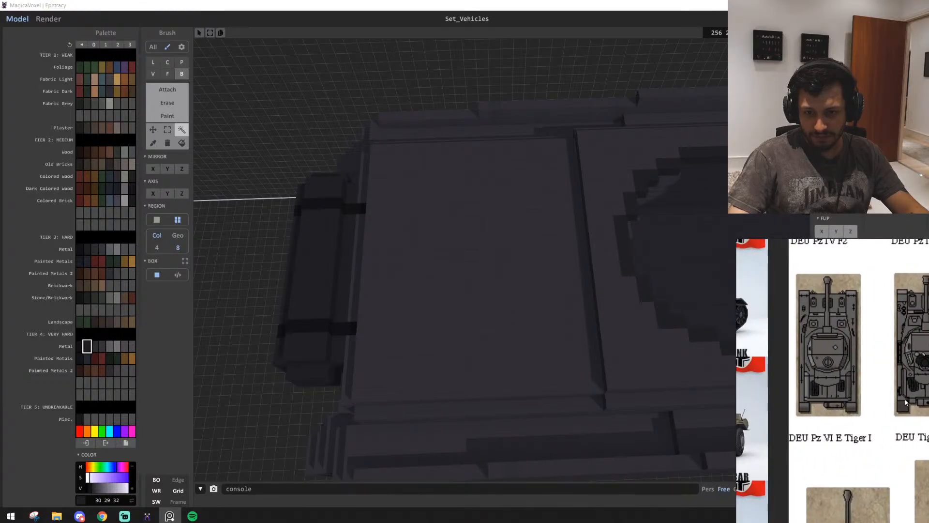
scroll(833, 365, up, 2)
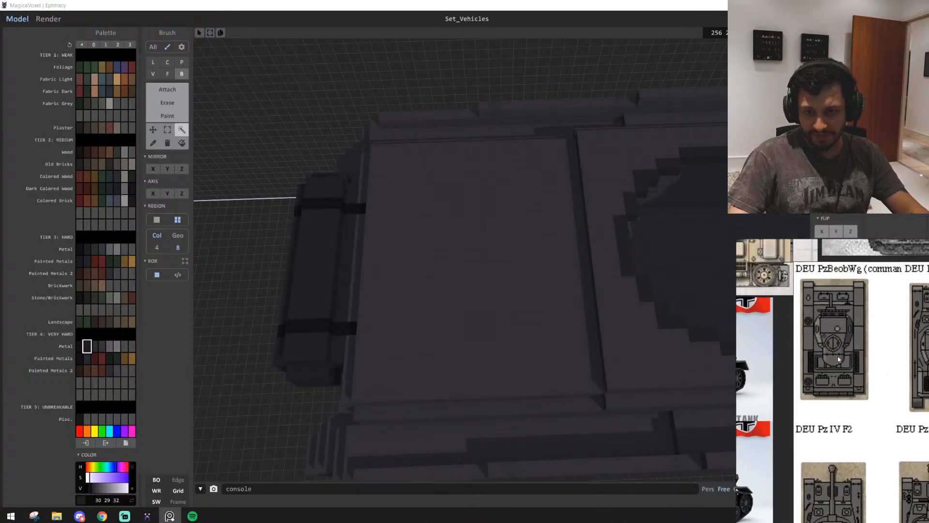
Add a raised plate of very hard metal 54 52 57, 4 × 13 voxels and one voxel high, on the engine deck behind the turret ring
mouse_move(521, 275)
right_down()
mouse_move(621, 289)
mouse_move(598, 266)
mouse_move(606, 264)
mouse_move(499, 298)
right_up()
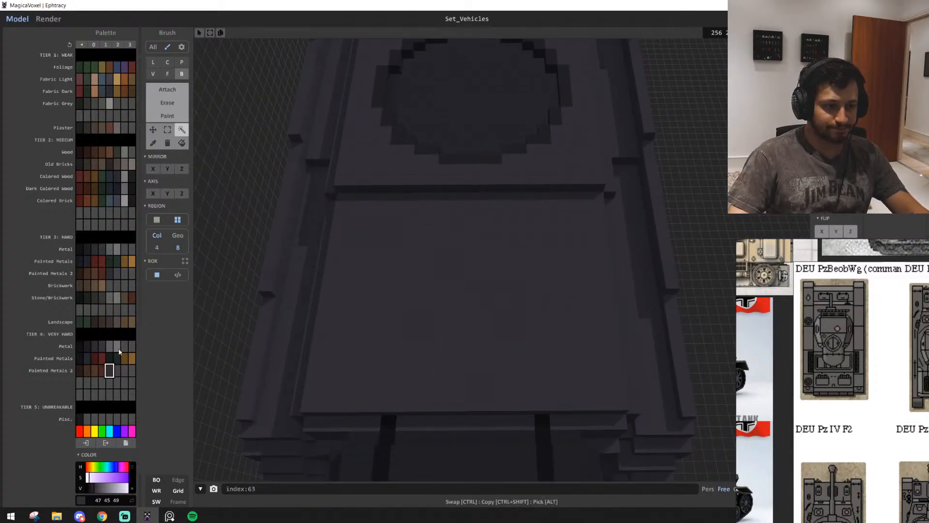
key(w)
scroll(431, 355, down, 1)
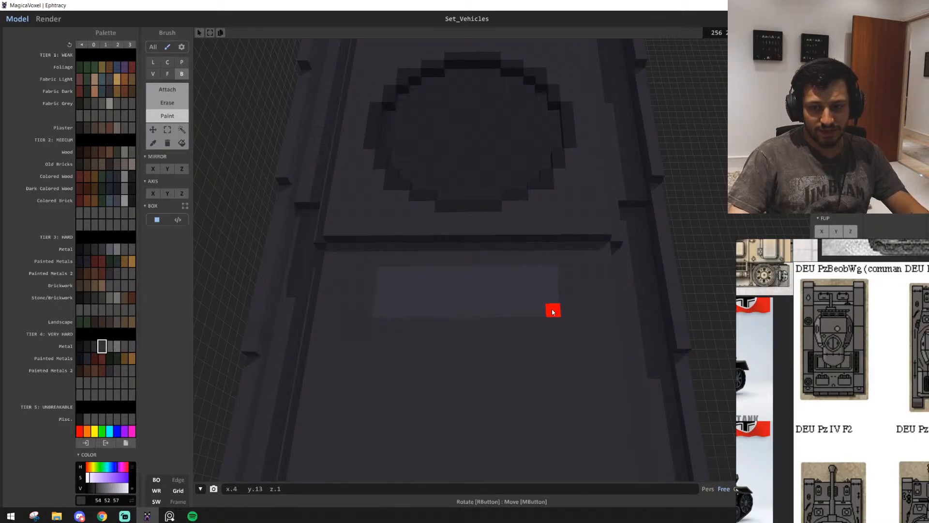
key(s)
scroll(536, 325, up, 2)
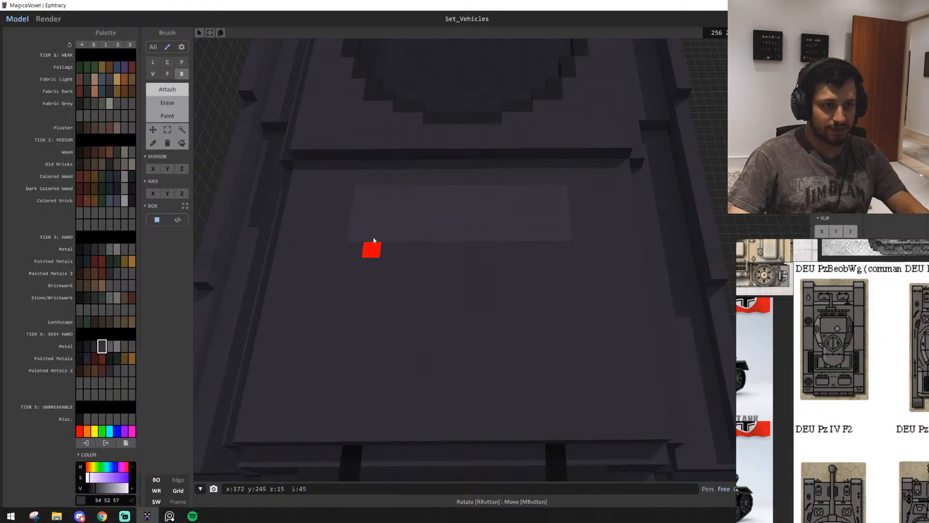
drag(362, 194, 553, 234)
scroll(520, 291, down, 2)
right_drag(519, 291, 520, 289)
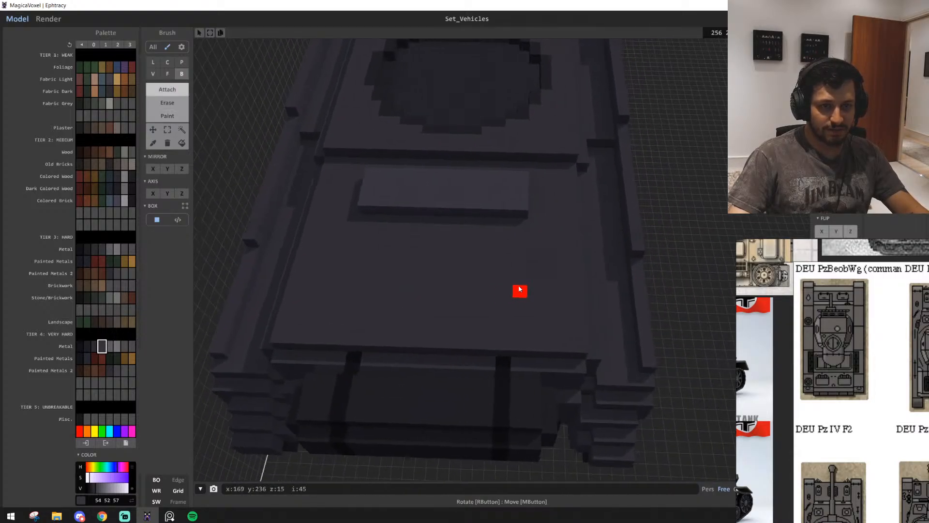
Cut two separate two-voxel-wide slots, one near each end of the raised plate behind the turret ring
key(w)
scroll(489, 310, up, 4)
key(a)
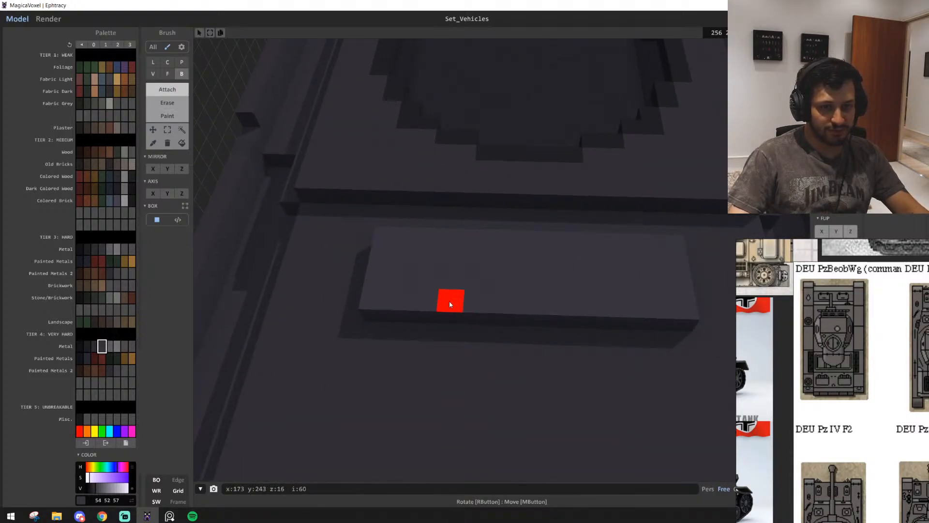
key(w)
key(d)
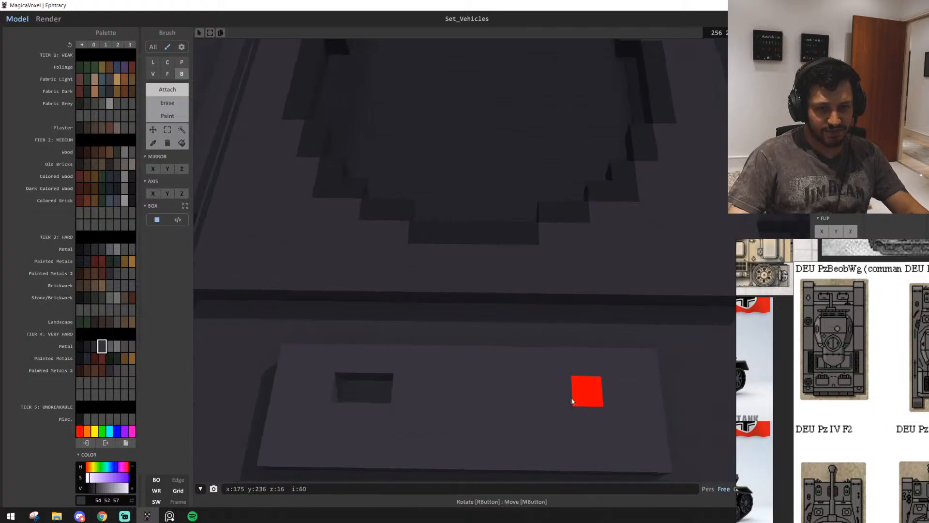
right_drag(540, 401, 565, 383)
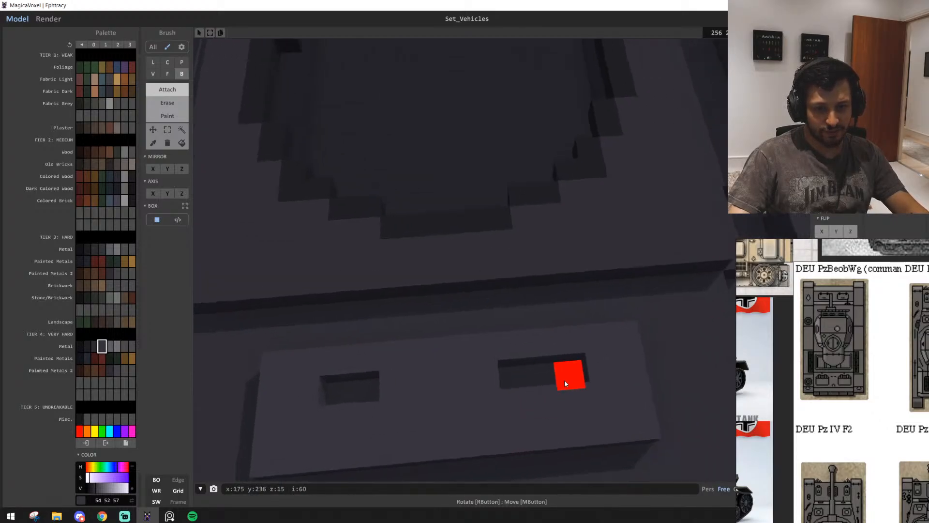
scroll(533, 392, down, 5)
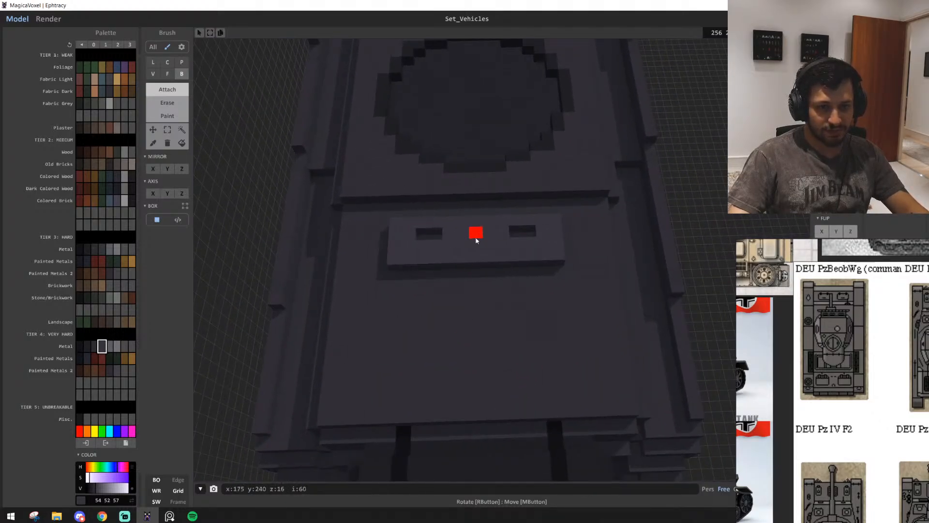
Try a small single-voxel recess in the middle of the raised plate between the two slots, and undo it
key(ctrl+z)
shift+click(480, 243)
scroll(565, 337, down, 3)
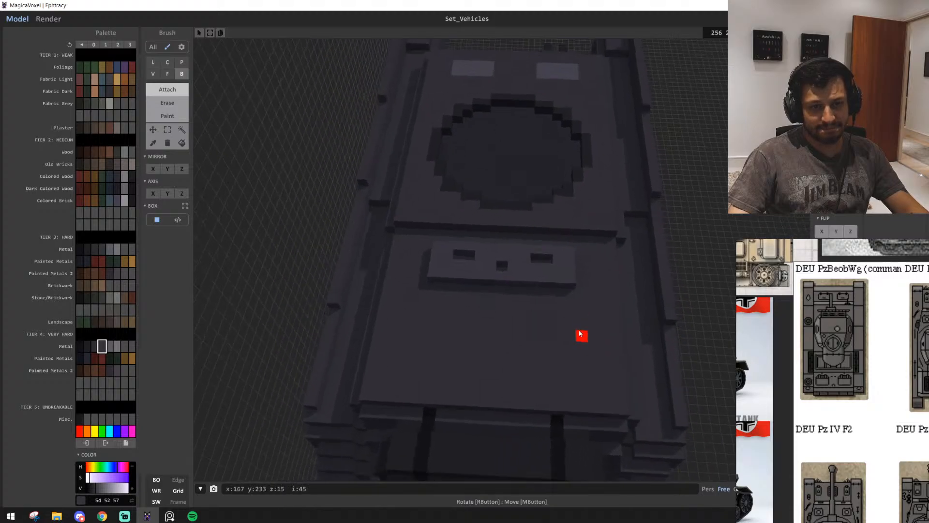
key(ctrl+z)
Add a 7 × 3 voxel rectangle of very hard metal 30 29 32 along one side of the engine deck, behind the slotted plate
mouse_move(565, 337)
right_down()
mouse_move(580, 331)
mouse_move(570, 359)
mouse_move(568, 351)
right_up()
scroll(572, 344, up, 6)
scroll(568, 353, down, 3)
right_drag(564, 384, 531, 250)
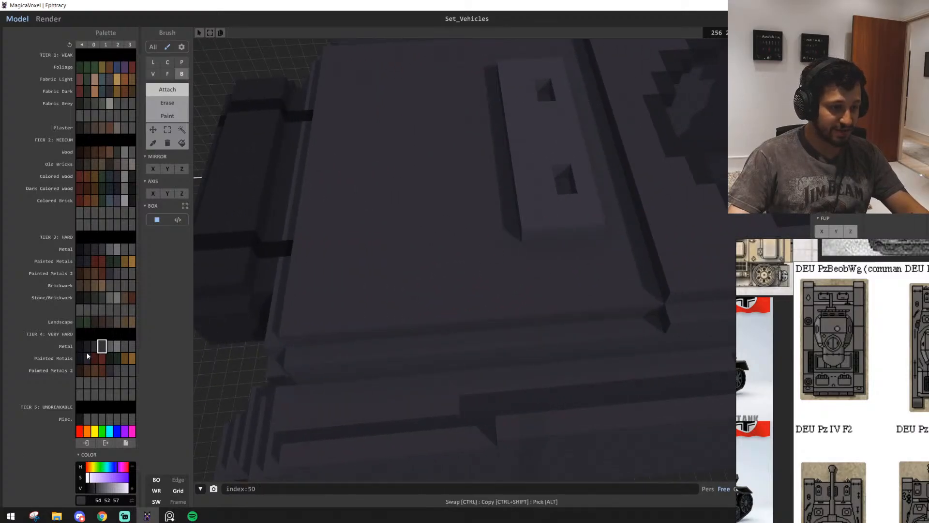
drag(440, 285, 488, 292)
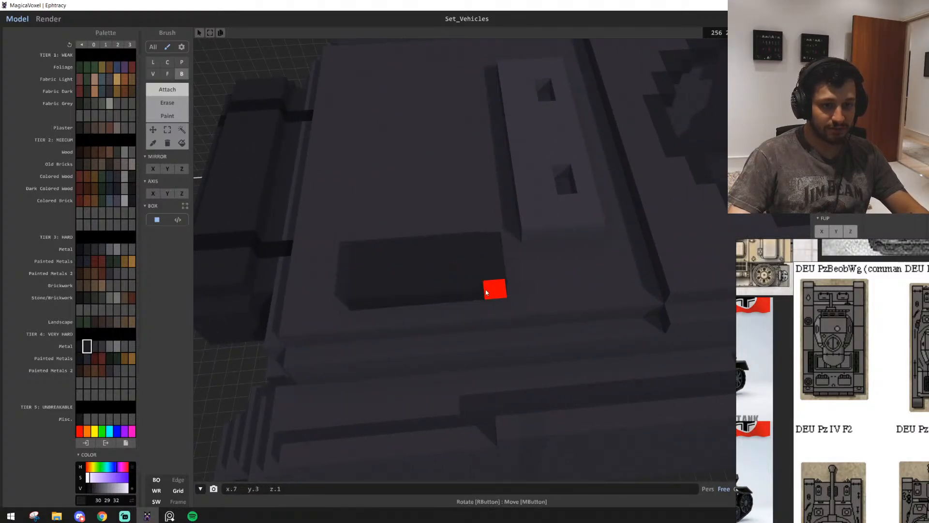
Undo the raised dark rectangle and paint flush 8 × 3 voxel rectangles of very hard metal 30 29 32 along both sides of the engine deck
key(ctrl+z)
key(g)
drag(358, 266, 493, 303)
right_drag(494, 303, 496, 324)
key(s)
key(w)
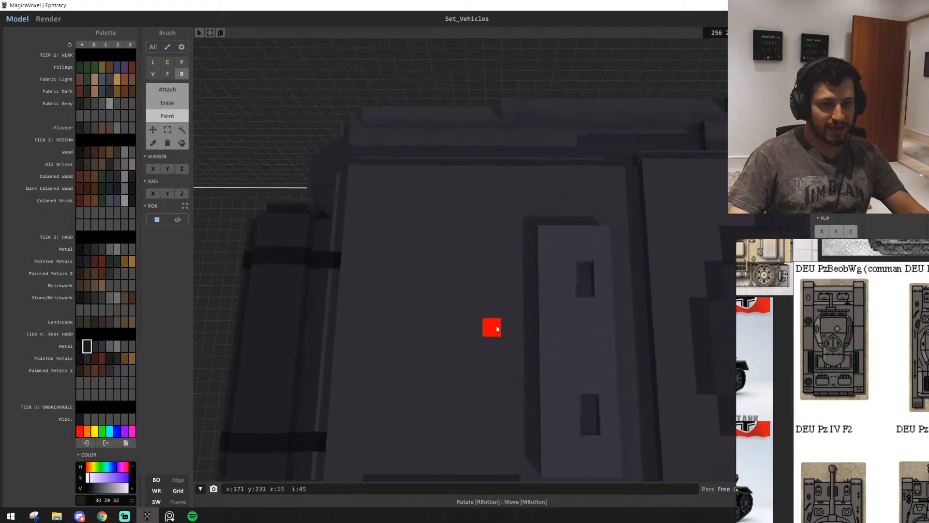
drag(445, 211, 512, 213)
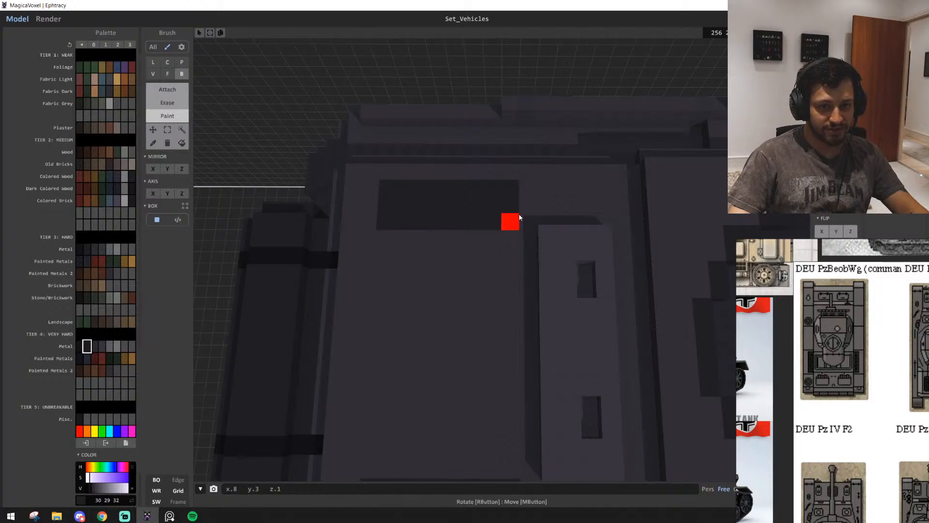
key(s)
mouse_move(474, 274)
right_down()
mouse_move(485, 279)
mouse_move(523, 366)
mouse_move(525, 336)
right_up()
key(t)
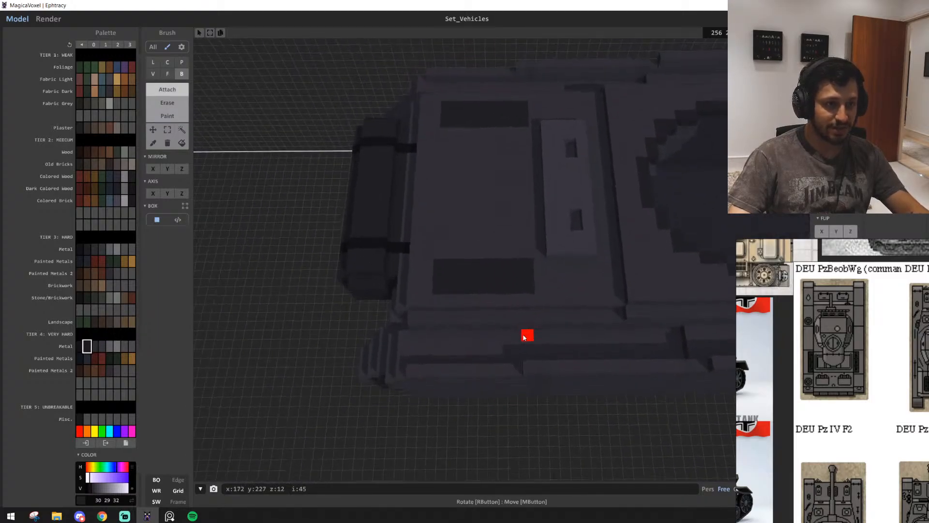
Try two two-voxel-wide slots in the middle row of one dark rectangle on the engine deck
key(g)
key(w)
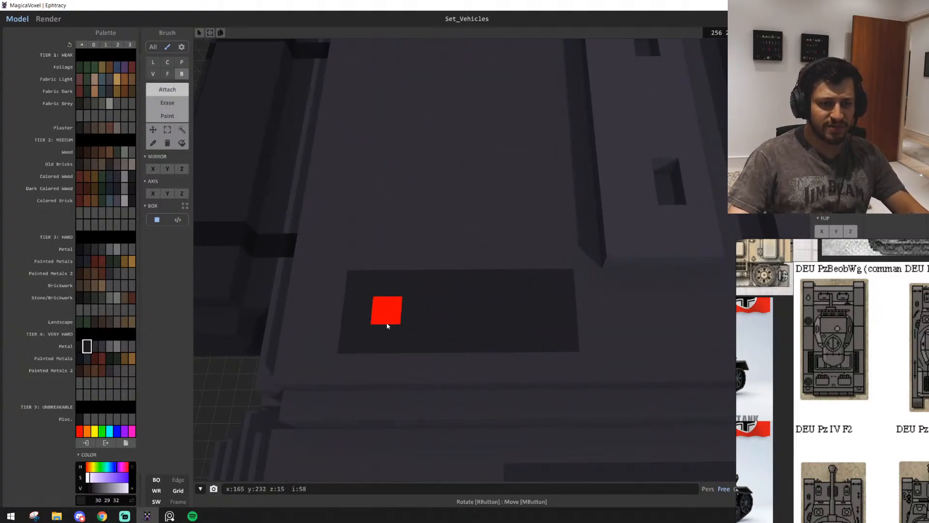
click(416, 315)
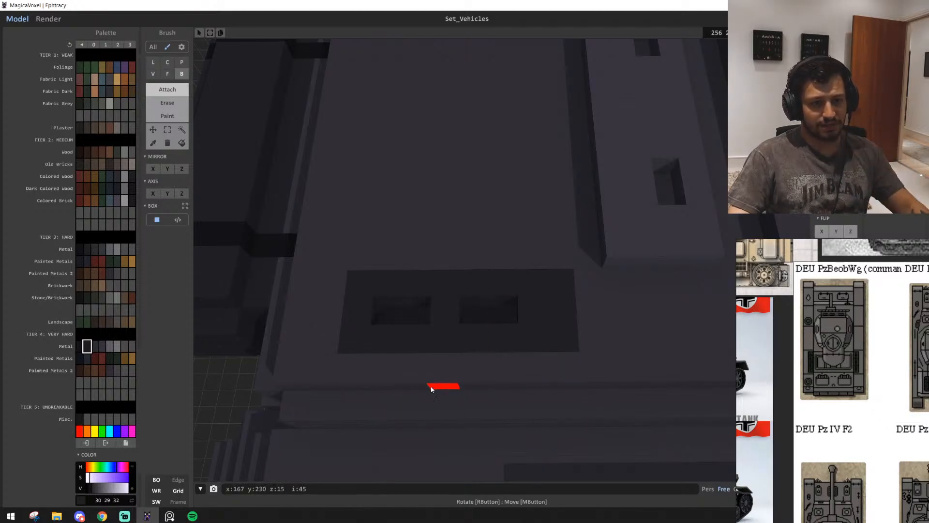
Try lengthening the dark side rectangles by one voxel column toward the rear, and undo it
key(g)
key(a)
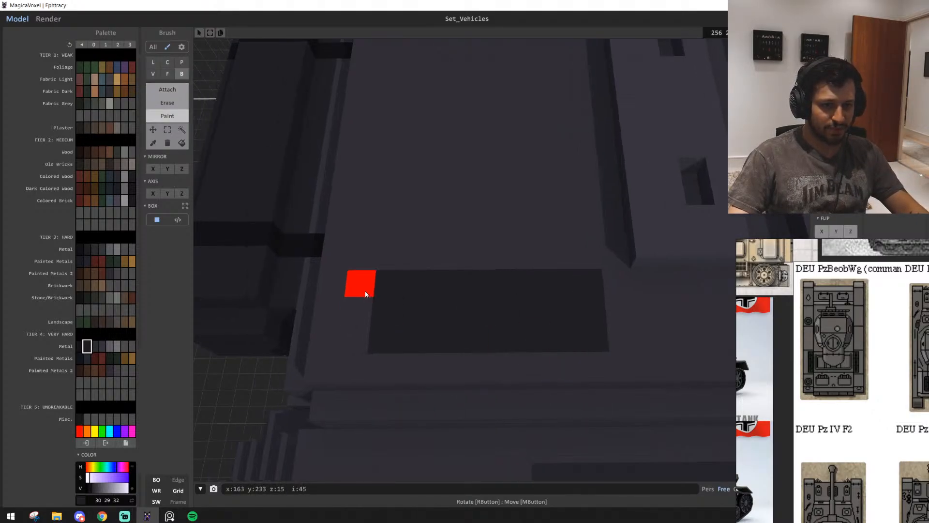
drag(367, 292, 379, 345)
key(w)
drag(350, 228, 351, 228)
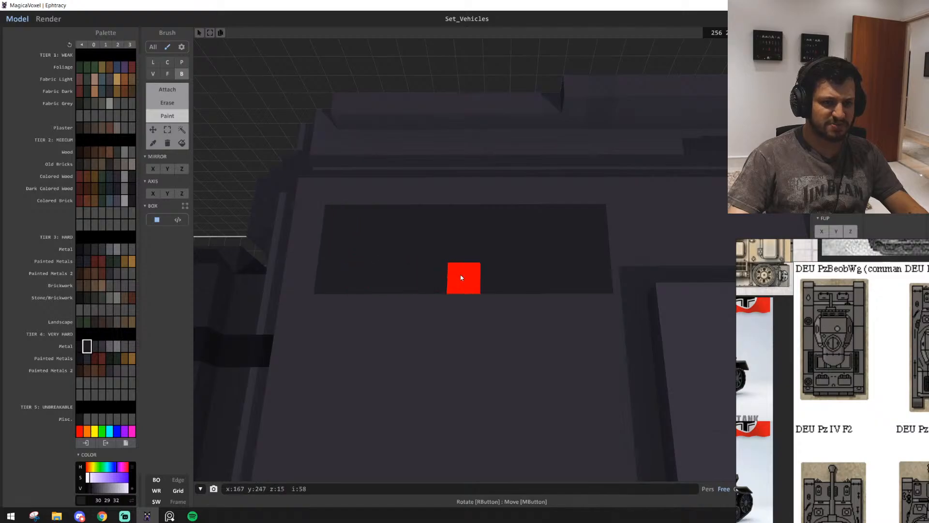
key(t)
key(s)
right_drag(460, 296, 460, 323)
key(s)
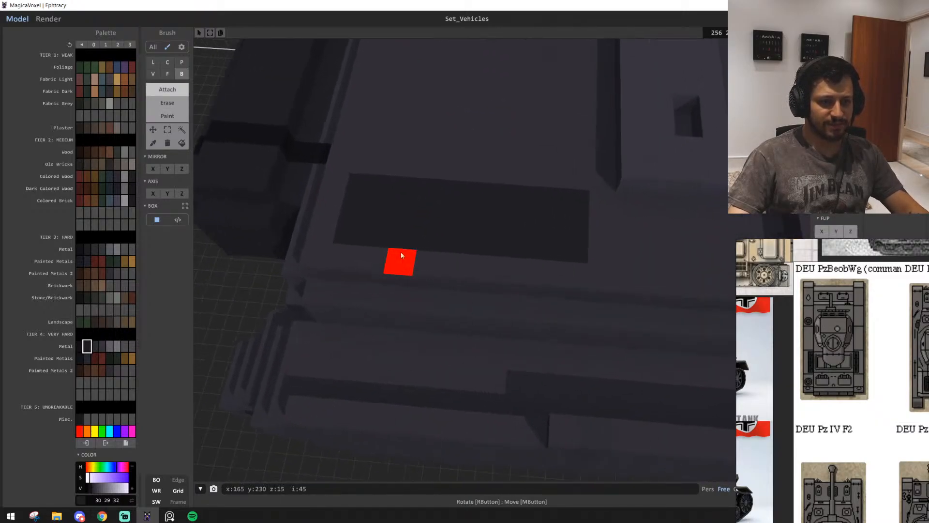
shift+drag(406, 222, 408, 222)
key(w)
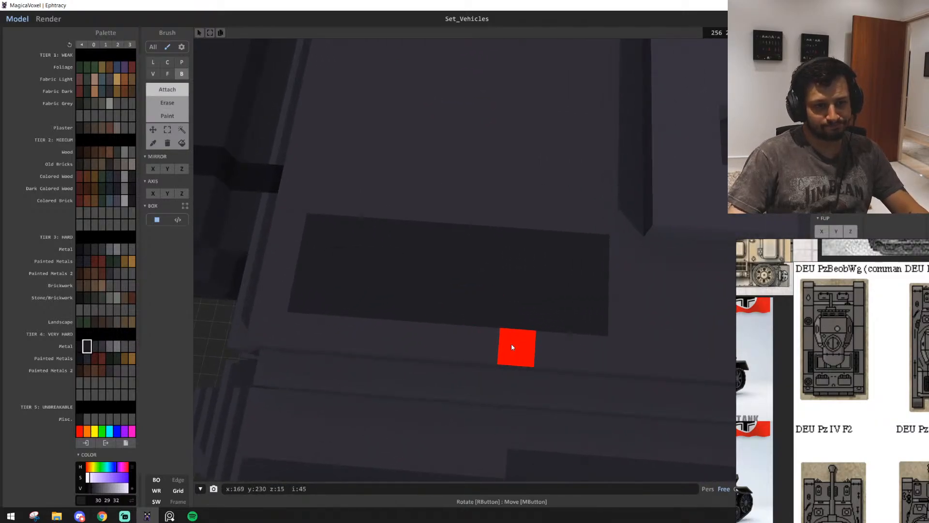
key(ctrl+z)
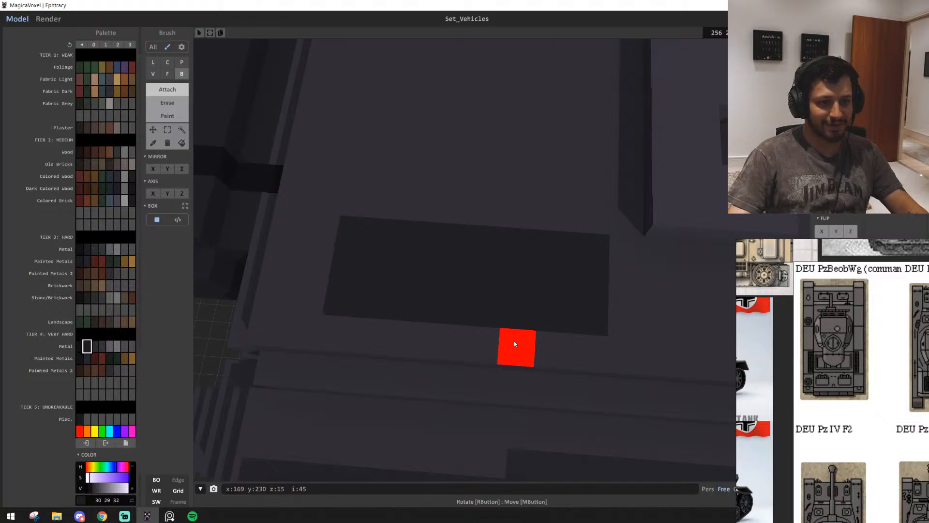
Try a row of three single-voxel recesses, one voxel apart, starting near the rear end of one dark rectangle
right_drag(514, 344, 542, 319)
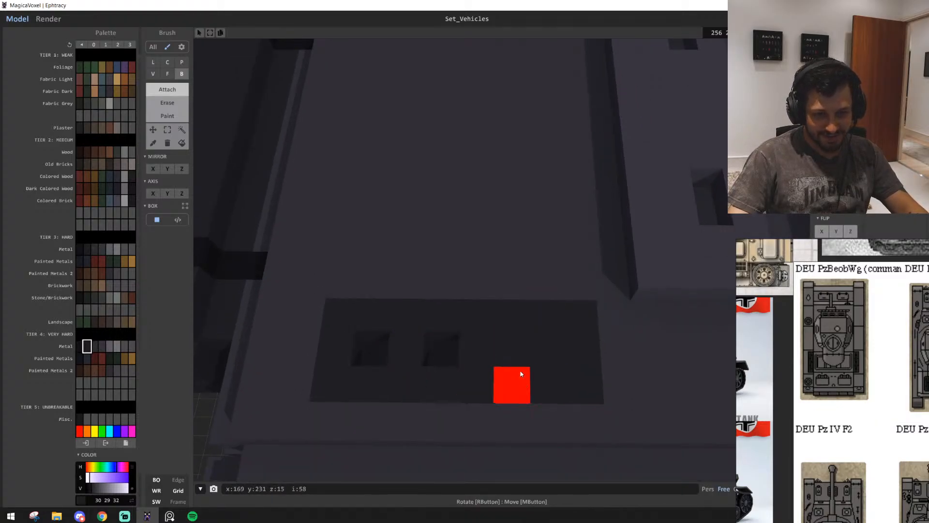
key(s)
key(w)
key(d)
key(s)
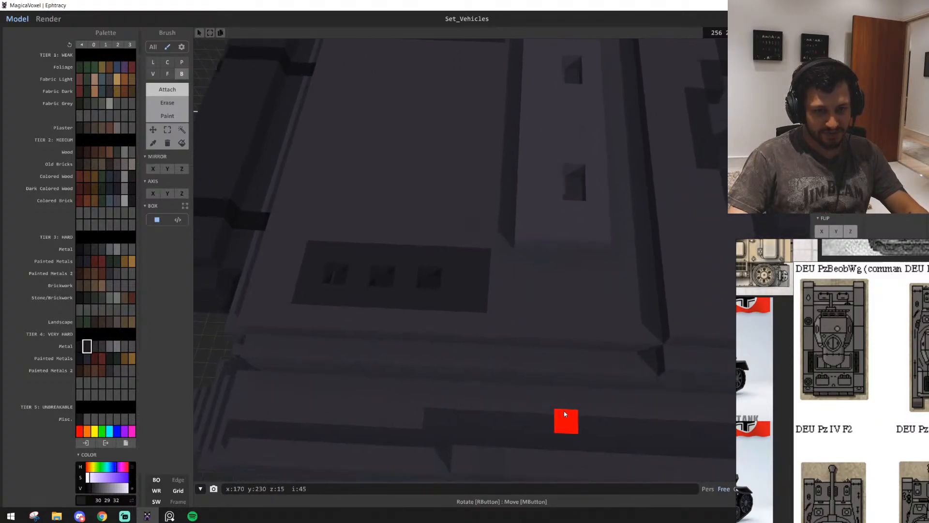
Cut three single-voxel recesses, one voxel apart, along the middle row of each dark rectangle, ending one voxel from its front edge
key(a)
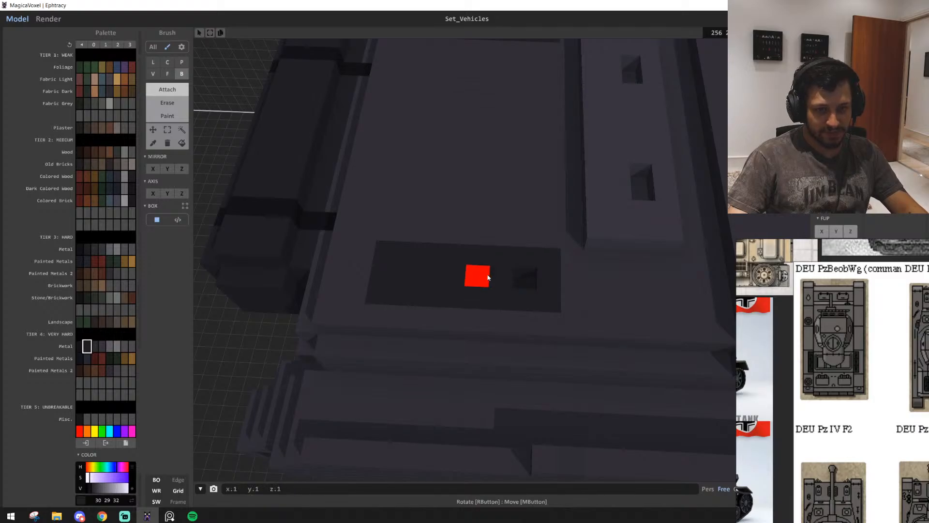
shift+click(429, 268)
middle_drag(510, 284, 513, 371)
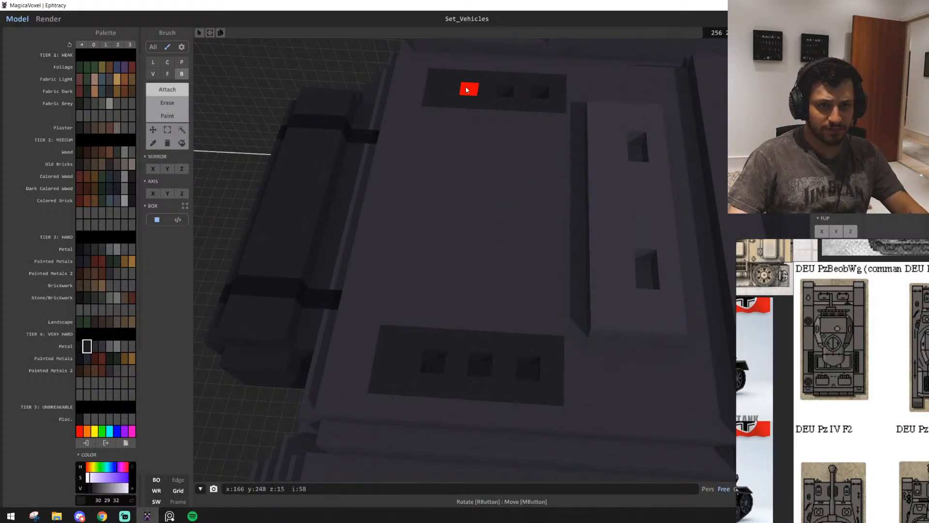
key(w)
right_drag(476, 189, 405, 319)
key(s)
key(s)
Paint the rearmost voxel column of both dark rectangles with deck colour 47 45 49, shortening them to 7 × 3 voxels
right_drag(415, 352, 561, 338)
right_drag(495, 315, 492, 428)
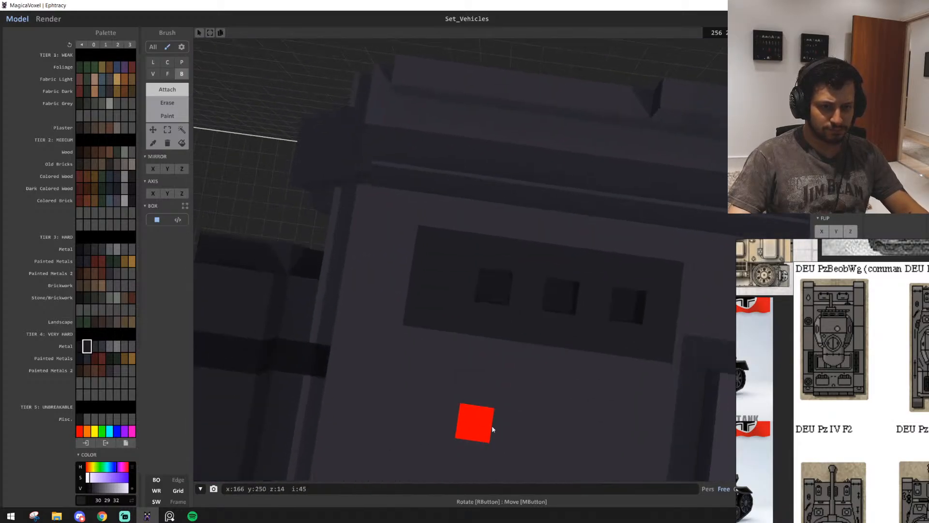
right_drag(551, 296, 395, 401)
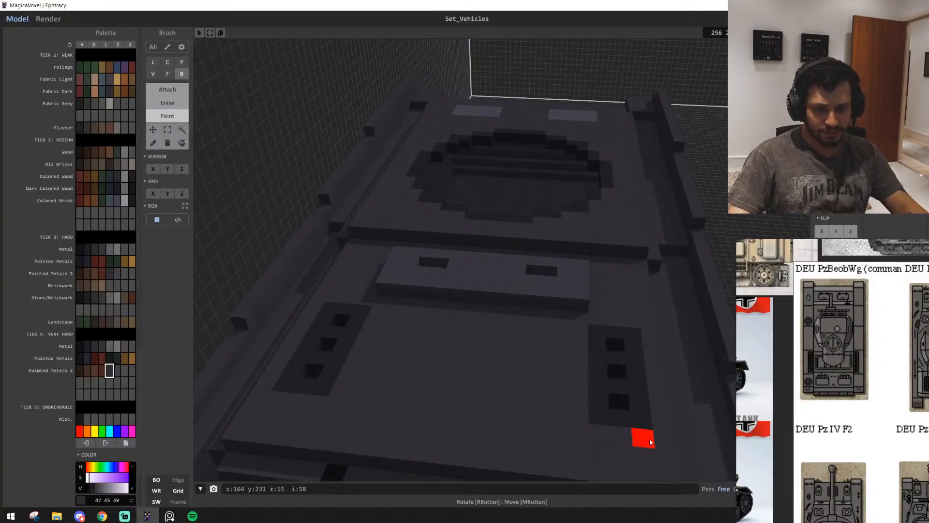
Examine the engine deck, and enlarge the tank top view with round grilles on the reference board to compare its deck layout
scroll(506, 387, down, 2)
mouse_move(506, 387)
right_down()
mouse_move(517, 384)
mouse_move(508, 389)
right_up()
scroll(514, 386, up, 2)
scroll(854, 392, down, 2)
scroll(856, 485, up, 4)
middle_drag(853, 508, 758, 492)
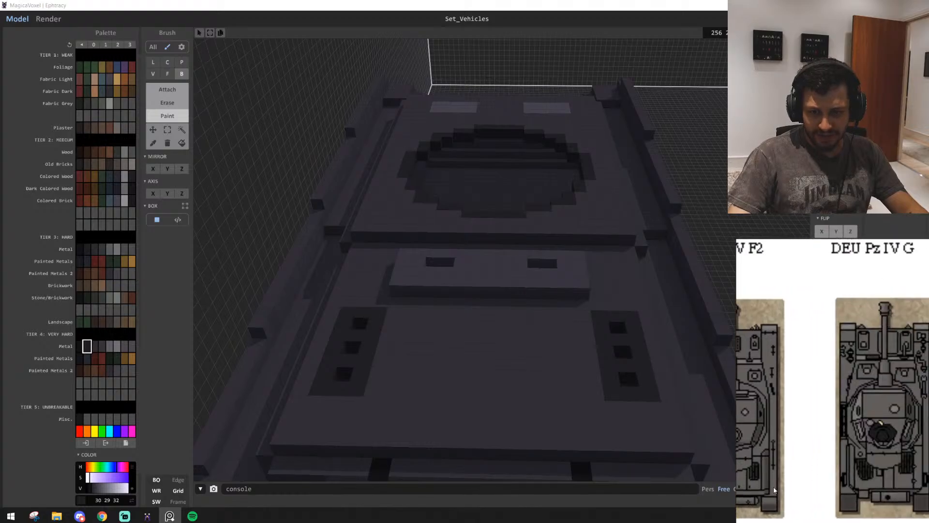
scroll(829, 468, down, 3)
middle_drag(873, 472, 821, 486)
scroll(858, 467, down, 2)
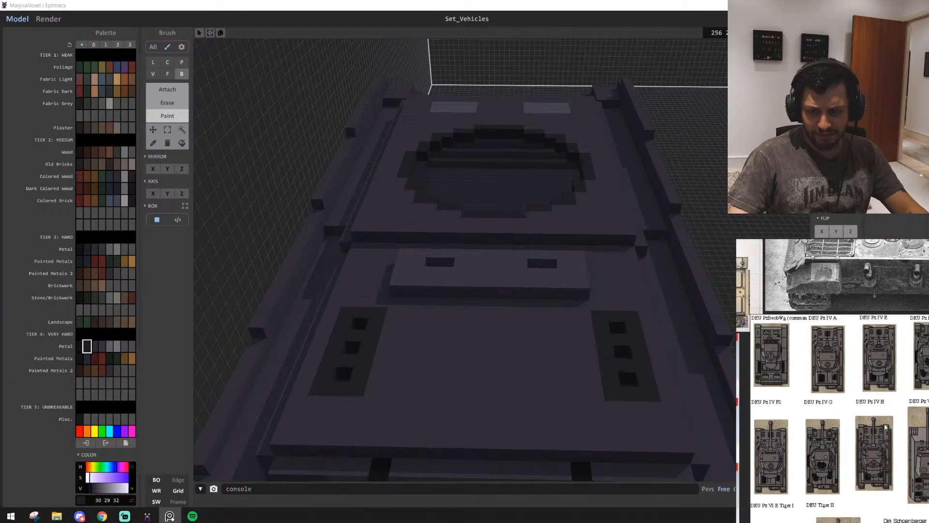
scroll(886, 427, up, 8)
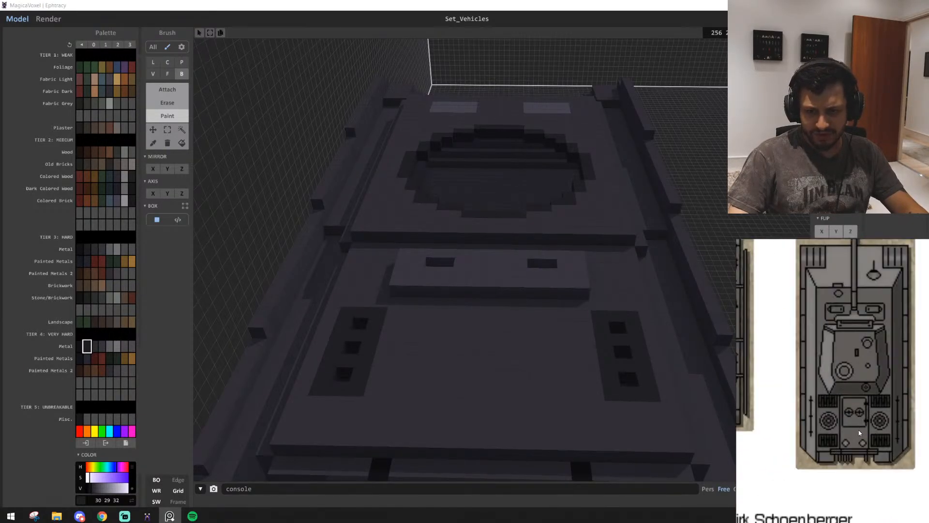
scroll(859, 431, up, 1)
Add two raised round hatches of very hard metal 54 52 57, five voxels across, side by side at the rear of the engine deck
right_drag(504, 386, 520, 391)
middle_drag(520, 459, 518, 370)
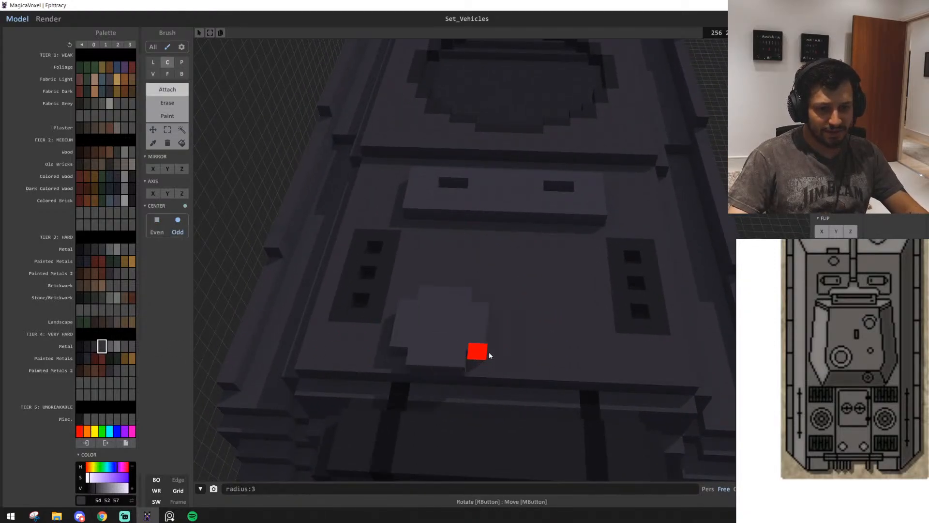
mouse_move(445, 322)
mouse_down()
mouse_move(536, 332)
mouse_move(482, 324)
mouse_move(519, 331)
mouse_up()
key(d)
key(ctrl+z)
right_drag(519, 331, 415, 267)
key(s)
key(d)
key(w)
right_drag(480, 302, 469, 379)
key(w)
key(s)
Paint a flush rectangle of very hard metal 30 29 32 on the deck between the raised plate and the two round hatches
alt+click(302, 359)
key(3)
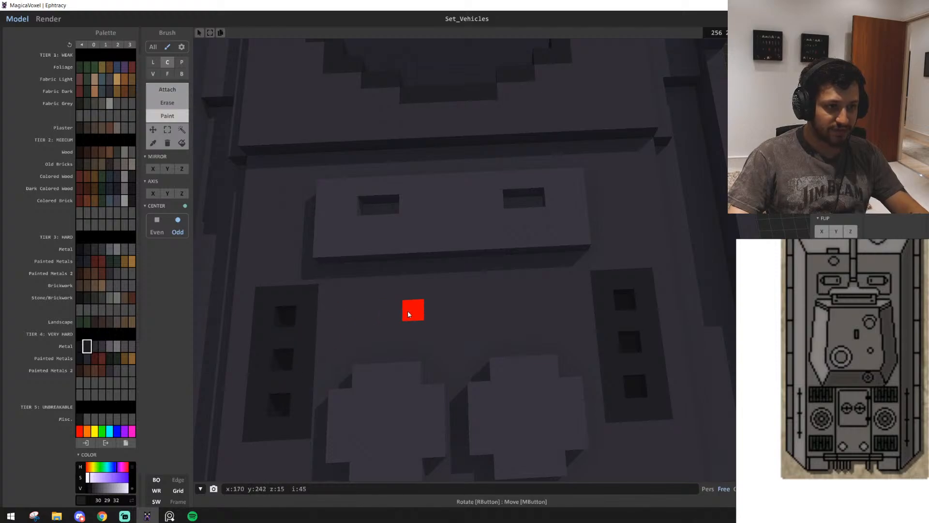
key(b)
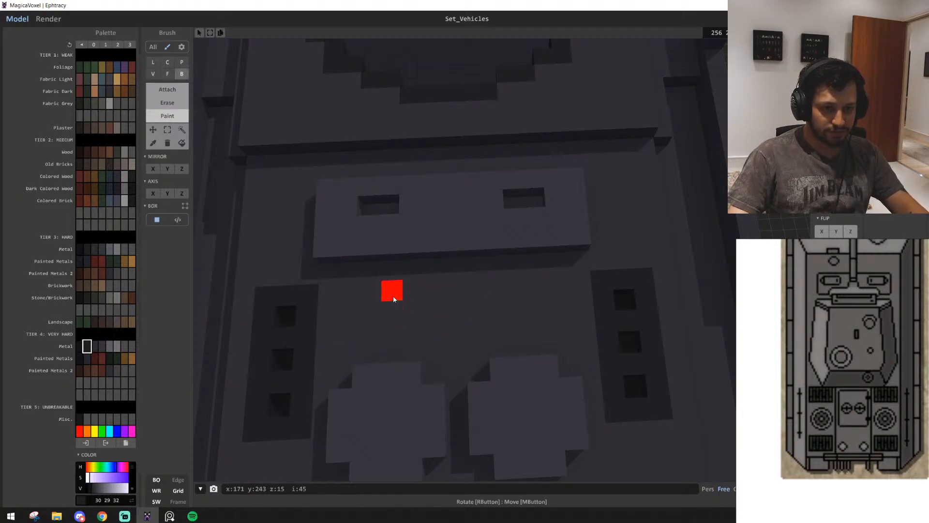
drag(392, 295, 534, 326)
key(ctrl+z)
key(s)
mouse_move(533, 326)
right_down()
mouse_move(528, 341)
mouse_move(497, 343)
mouse_move(537, 341)
mouse_move(527, 343)
mouse_move(481, 319)
mouse_move(468, 328)
right_up()
Cut a single-voxel recess in the centre of each round hatch
key(1)
scroll(483, 338, up, 3)
scroll(570, 392, down, 3)
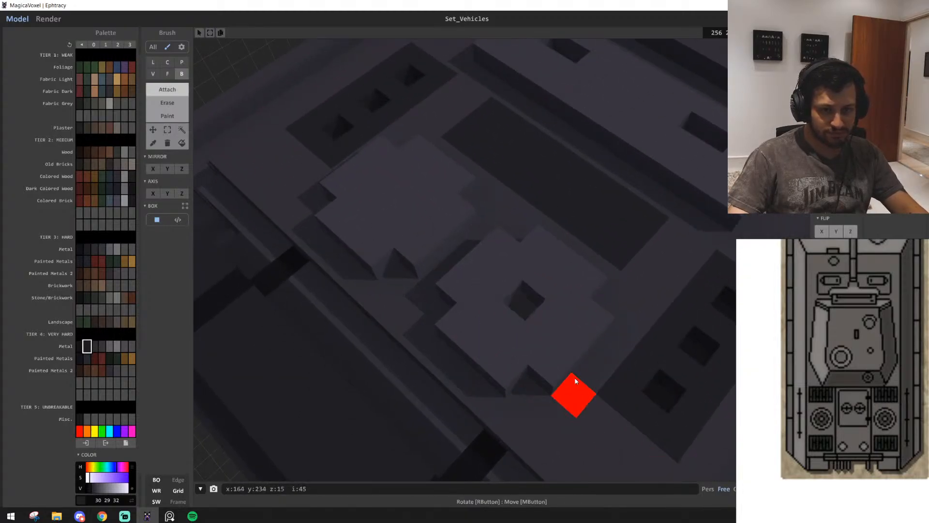
scroll(522, 314, down, 3)
scroll(522, 314, down, 2)
right_drag(522, 315, 498, 292)
right_drag(570, 318, 542, 314)
scroll(428, 354, up, 3)
scroll(428, 353, down, 3)
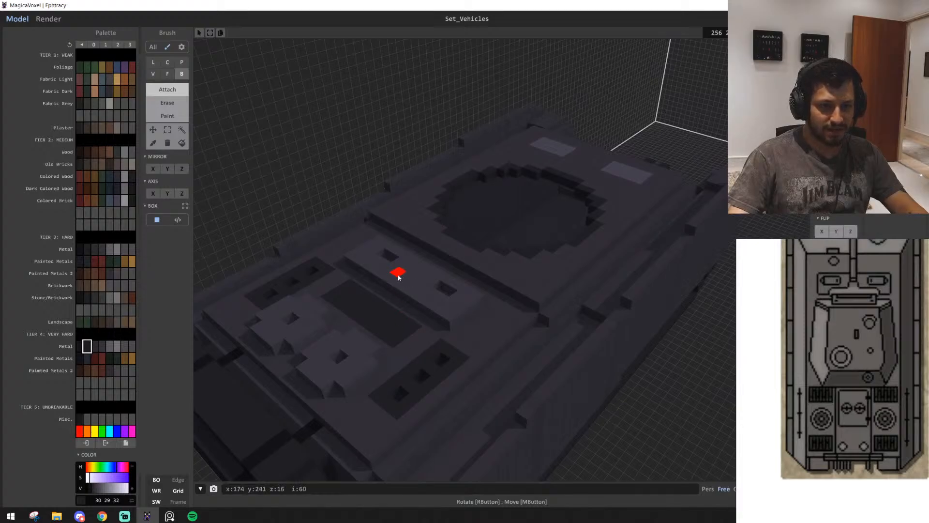
Cut a third slot in the middle of the raised plate, between its two existing slots
right_drag(414, 280, 528, 369)
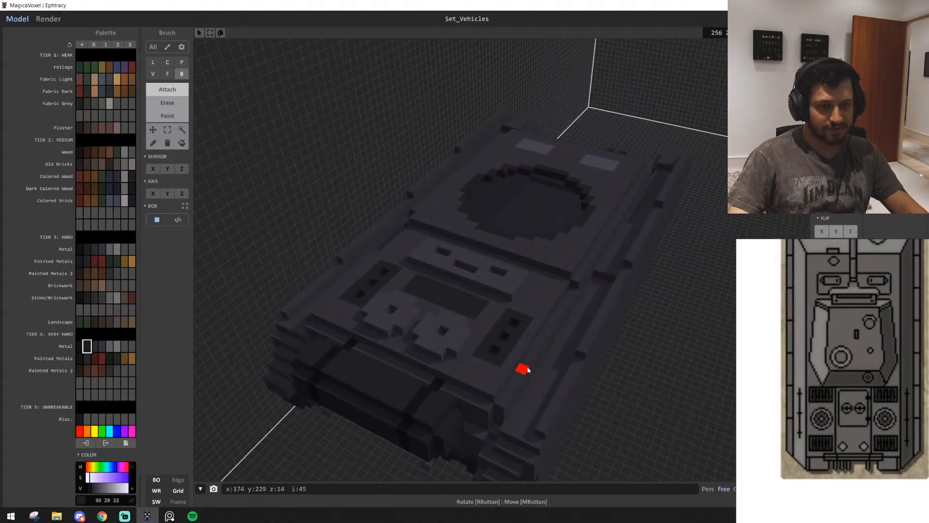
scroll(528, 370, up, 2)
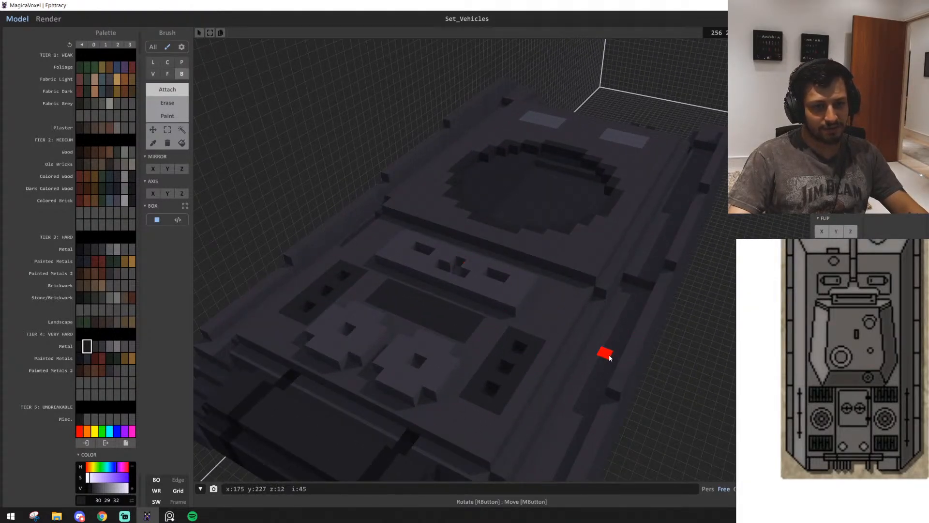
right_drag(609, 358, 437, 365)
scroll(593, 398, down, 2)
scroll(565, 365, down, 4)
scroll(571, 355, up, 2)
scroll(572, 356, down, 4)
scroll(582, 353, up, 6)
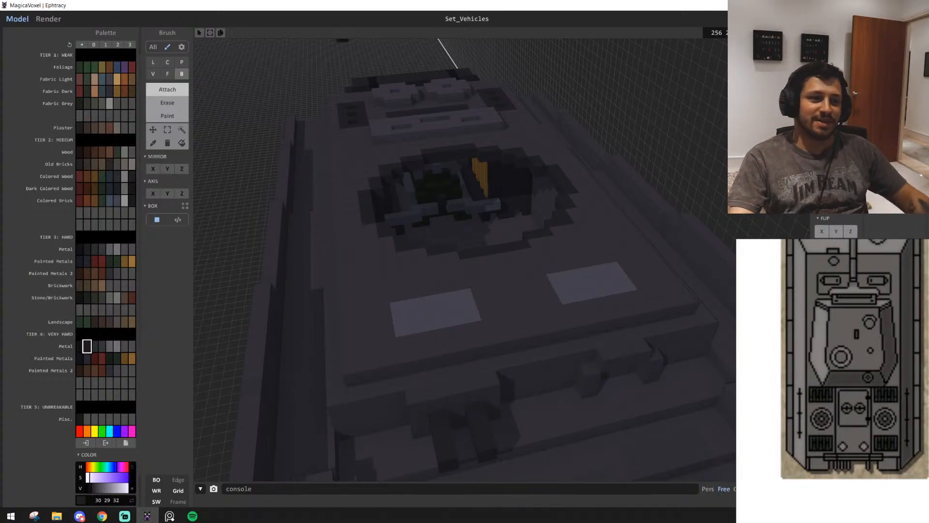
Try moving the whole hull 51 voxels sideways as one region matched by geometry with four-neighbour searching, and undo it
click(182, 130)
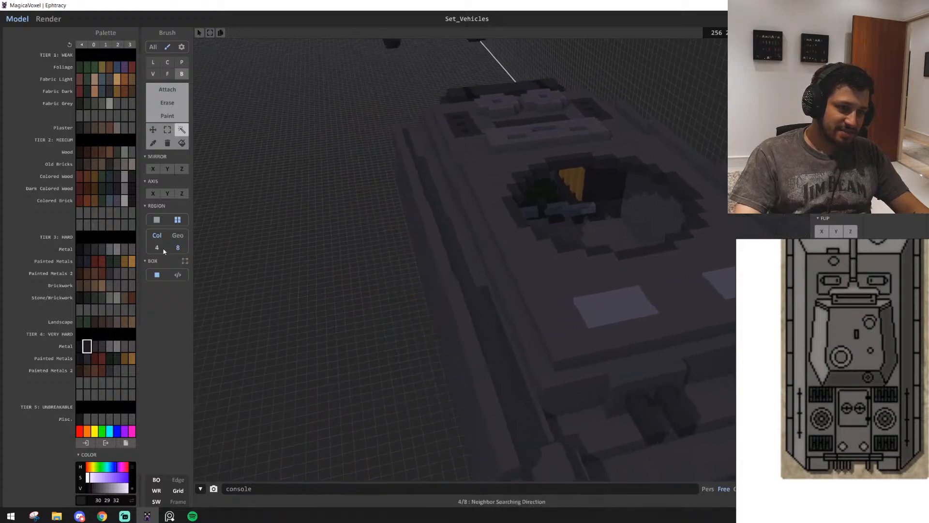
click(162, 251)
scroll(475, 250, down, 5)
click(560, 199)
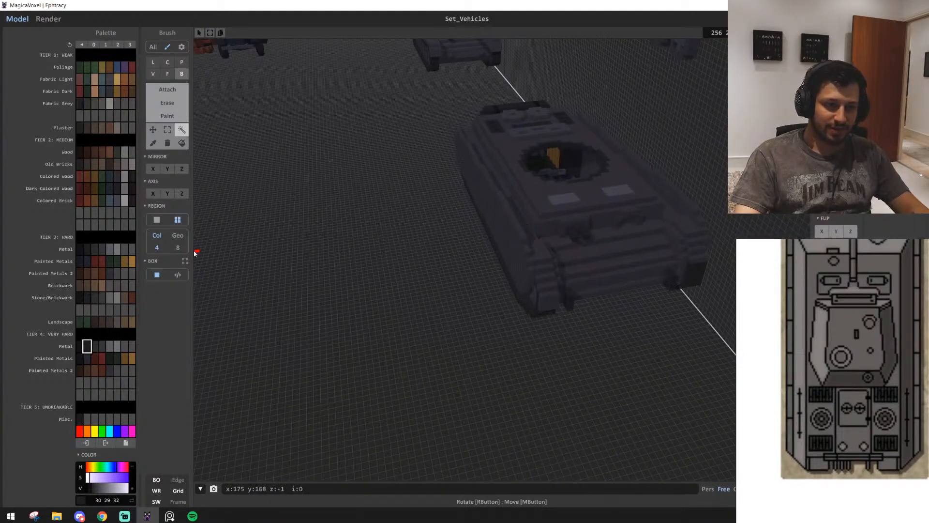
click(178, 235)
click(546, 190)
drag(553, 194, 232, 254)
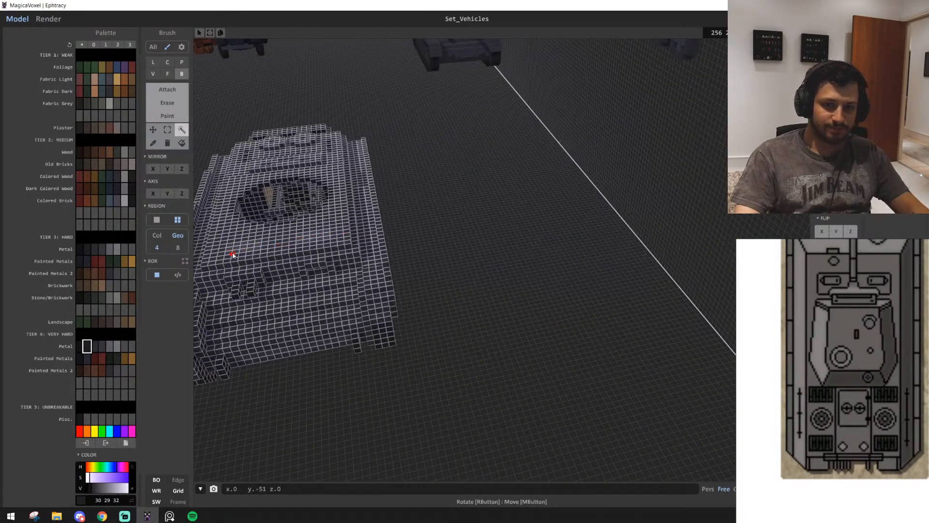
key(ctrl+z)
key(ctrl+z)
Save the project
scroll(489, 373, up, 4)
right_drag(489, 373, 842, 29)
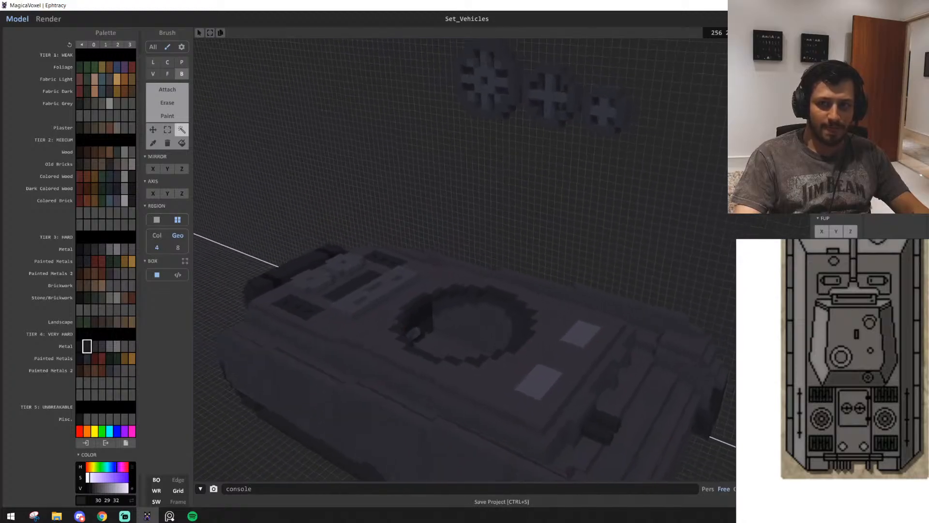
Examine the hull's deck and front details from several sides, and compare it with the other vehicles in the set
scroll(408, 323, down, 4)
scroll(409, 322, up, 3)
mouse_move(408, 323)
right_down()
mouse_move(483, 303)
mouse_move(373, 306)
mouse_move(380, 299)
mouse_move(477, 302)
mouse_move(396, 305)
mouse_move(359, 335)
mouse_move(408, 331)
right_up()
scroll(411, 320, down, 4)
scroll(483, 302, up, 3)
scroll(379, 317, up, 3)
scroll(398, 338, up, 2)
scroll(409, 331, down, 3)
mouse_move(516, 335)
right_down()
mouse_move(526, 343)
mouse_move(450, 338)
mouse_move(514, 331)
right_up()
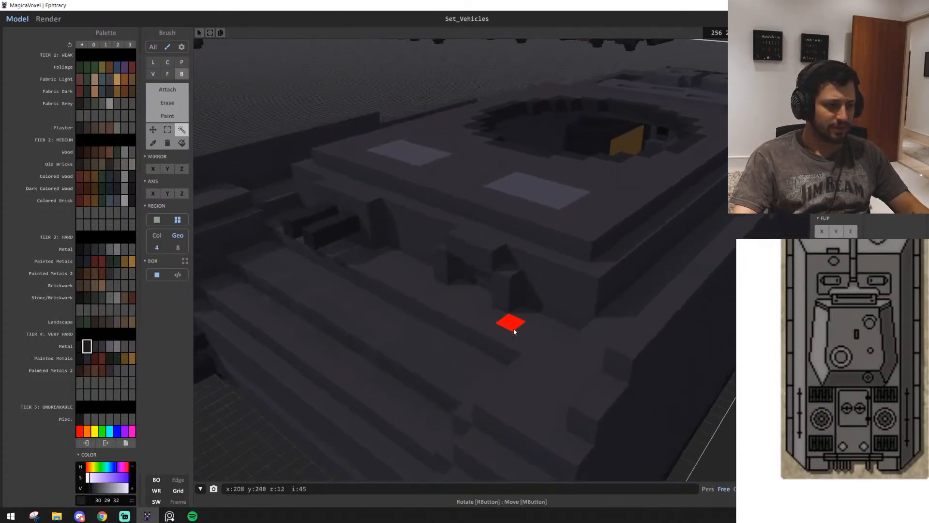
scroll(514, 331, down, 2)
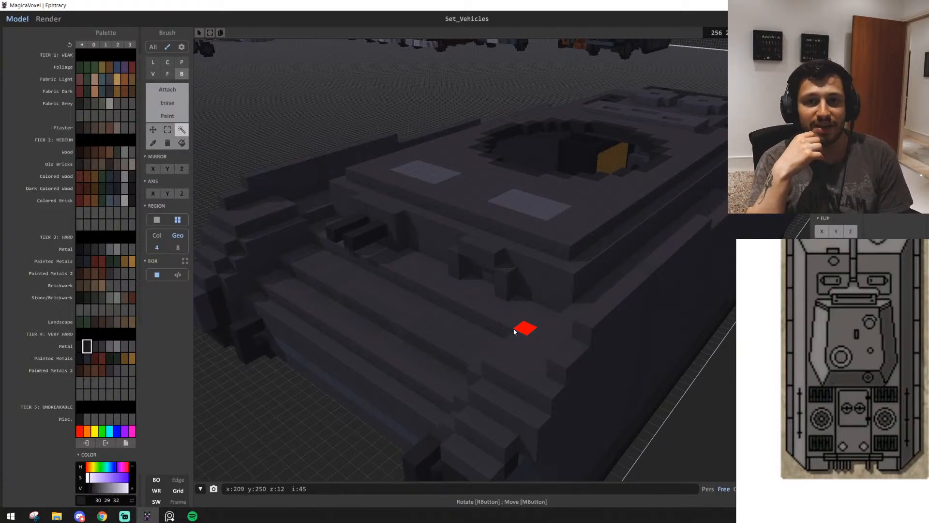
key(w)
right_drag(623, 417, 500, 355)
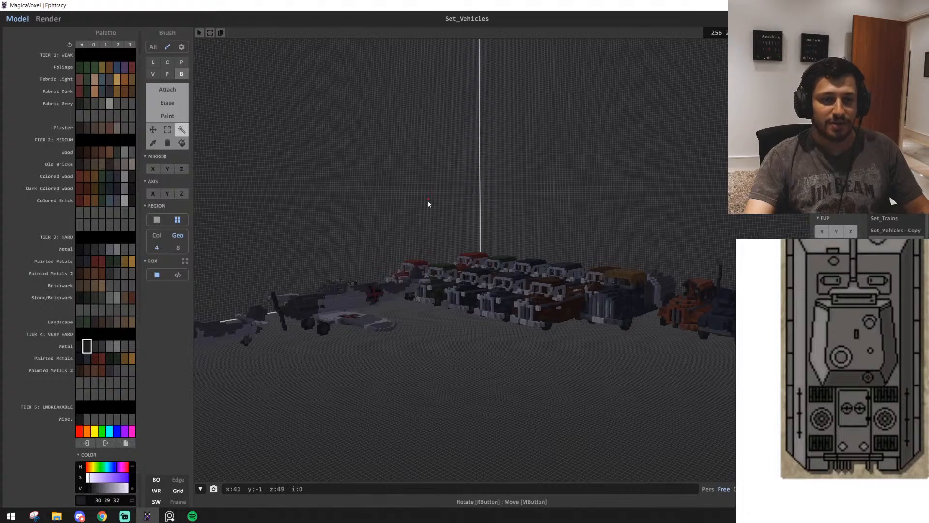
right_drag(429, 205, 535, 224)
key(s)
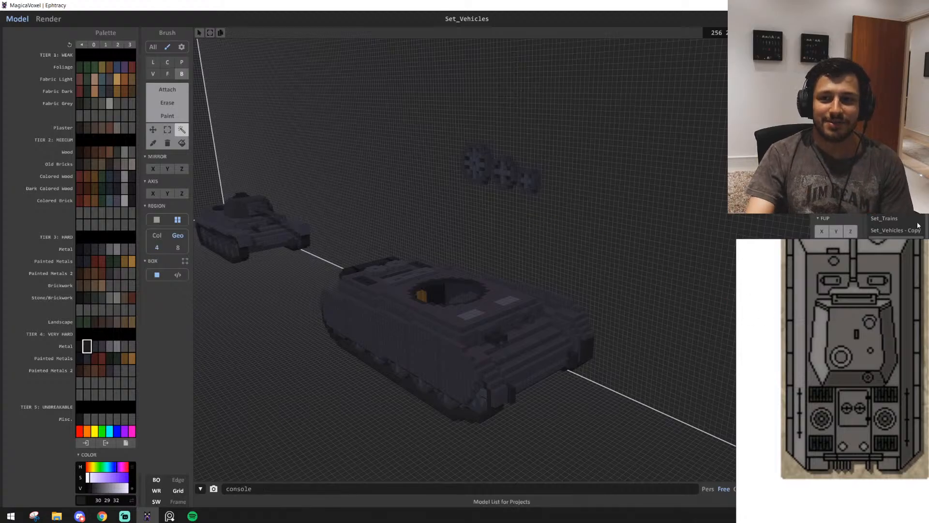
Examine the new hull's turret ring and roof hatches up close, and compare them with the finished tank's turret
scroll(347, 404, up, 6)
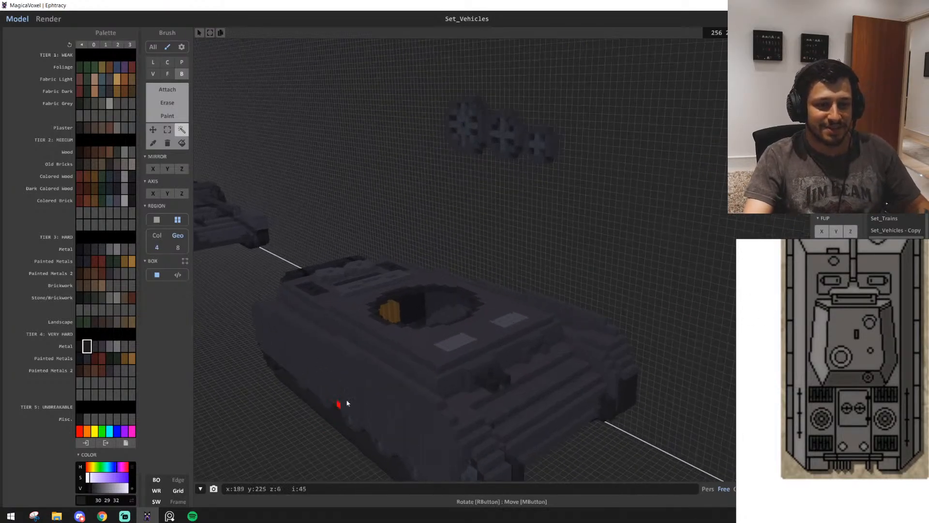
right_drag(500, 337, 518, 361)
scroll(456, 356, up, 3)
key(s)
key(a)
key(w)
key(a)
key(w)
key(s)
key(d)
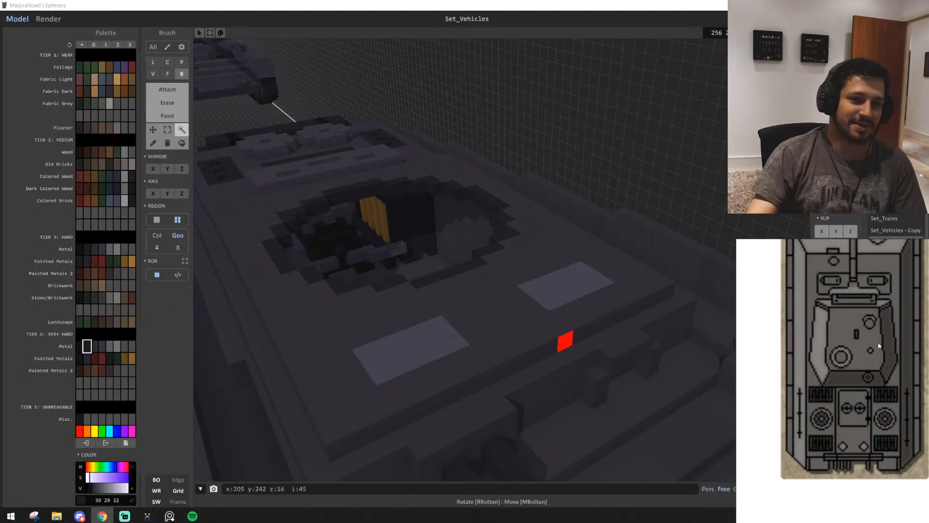
right_drag(421, 249, 392, 225)
scroll(465, 300, up, 10)
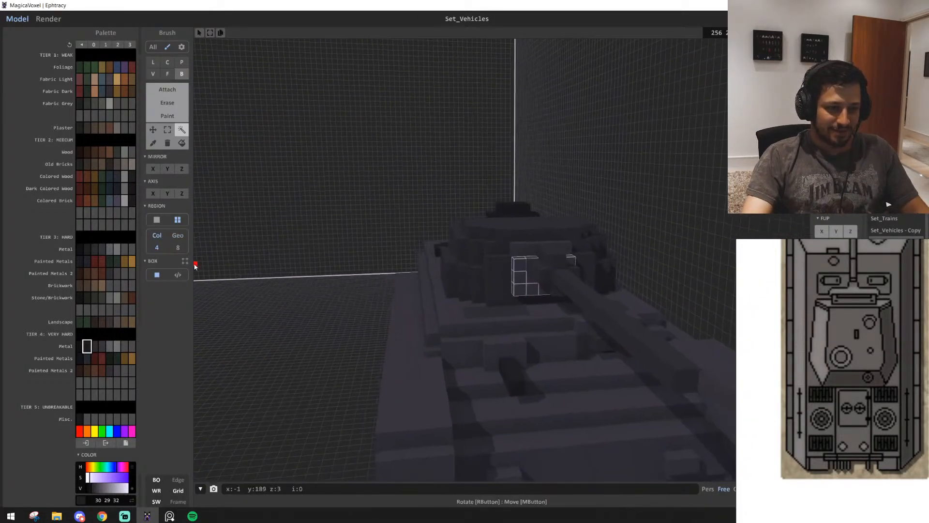
Select the finished tank's whole turret, gun and cupola as a region matched by colour with eight-neighbour searching
click(177, 247)
shift+click(536, 296)
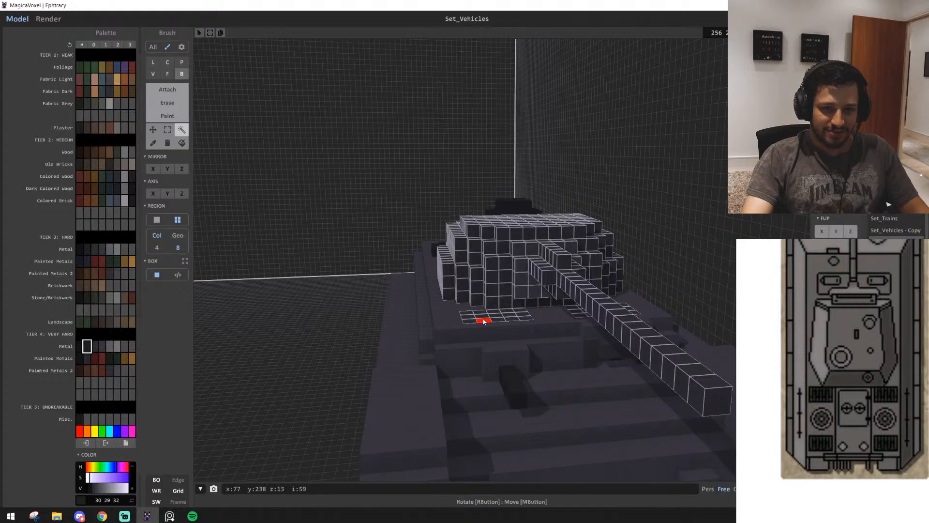
key(e)
right_drag(492, 319, 544, 344)
key(a)
shift+click(484, 360)
right_drag(484, 360, 346, 305)
scroll(562, 372, down, 8)
scroll(388, 319, up, 5)
scroll(346, 306, down, 3)
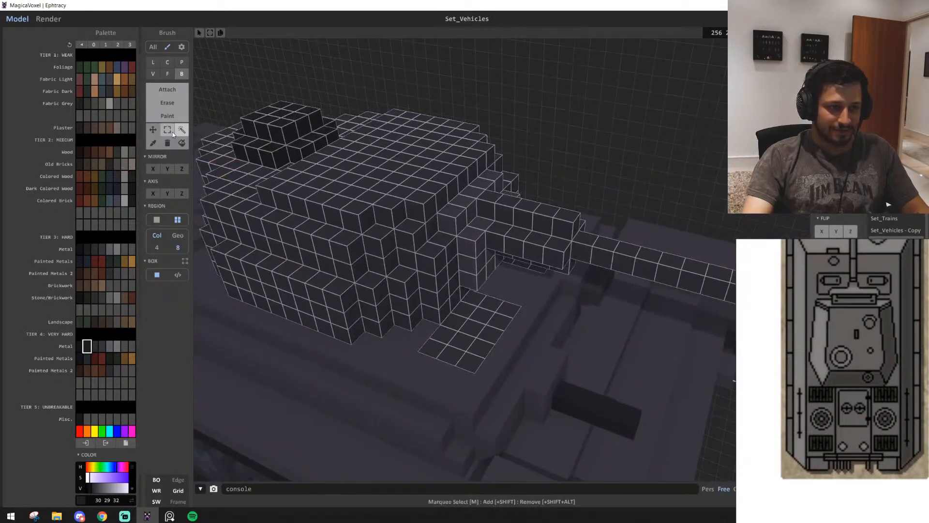
Remove the two dark deck patches in front of the turret from the selection with box marquees
click(167, 129)
drag(473, 299, 474, 364)
right_drag(540, 364, 511, 380)
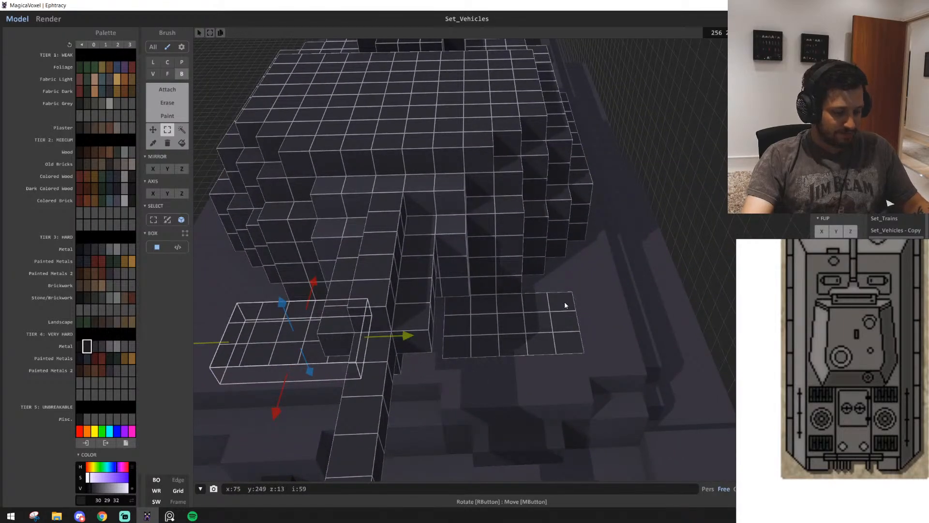
drag(564, 305, 447, 356)
right_drag(330, 342, 517, 353)
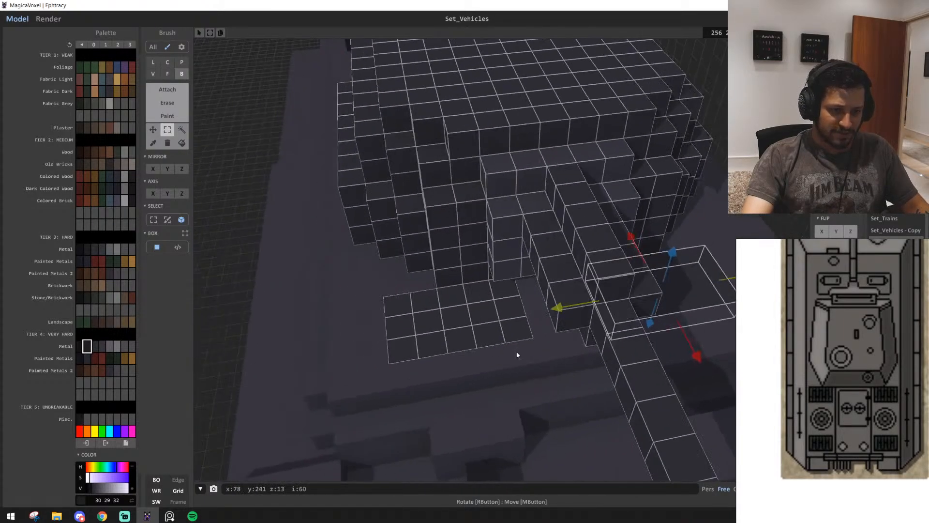
drag(519, 336, 394, 312)
right_drag(466, 335, 546, 325)
scroll(547, 325, down, 4)
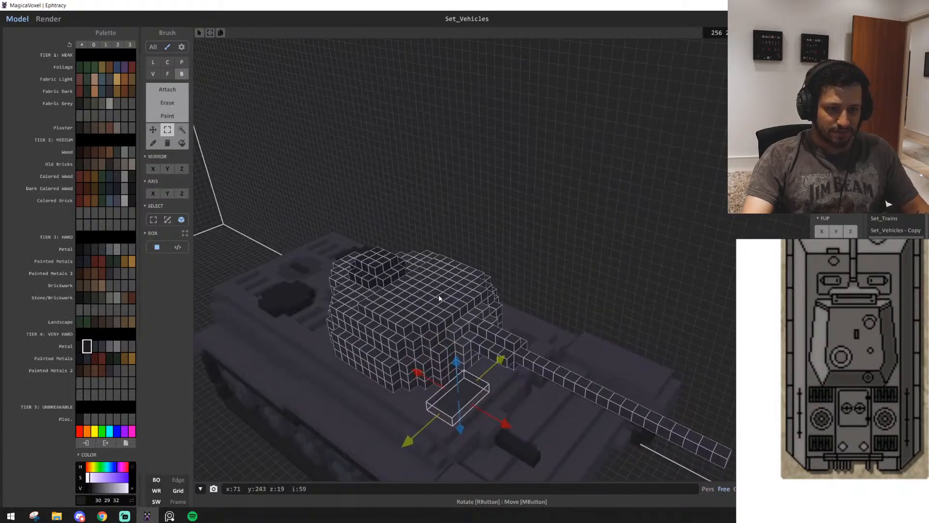
Try rotating the selected turret in 90-degree turns on its hull, restore its forward orientation and clear the selection
scroll(480, 309, down, 3)
right_drag(396, 305, 195, 149)
scroll(195, 149, down, 2)
middle_drag(693, 183, 697, 121)
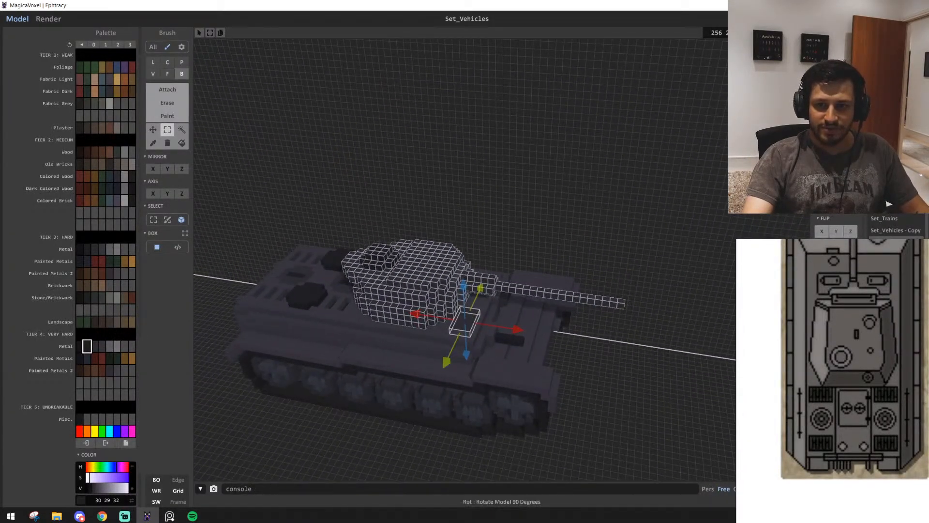
click(836, 207)
click(837, 207)
click(850, 207)
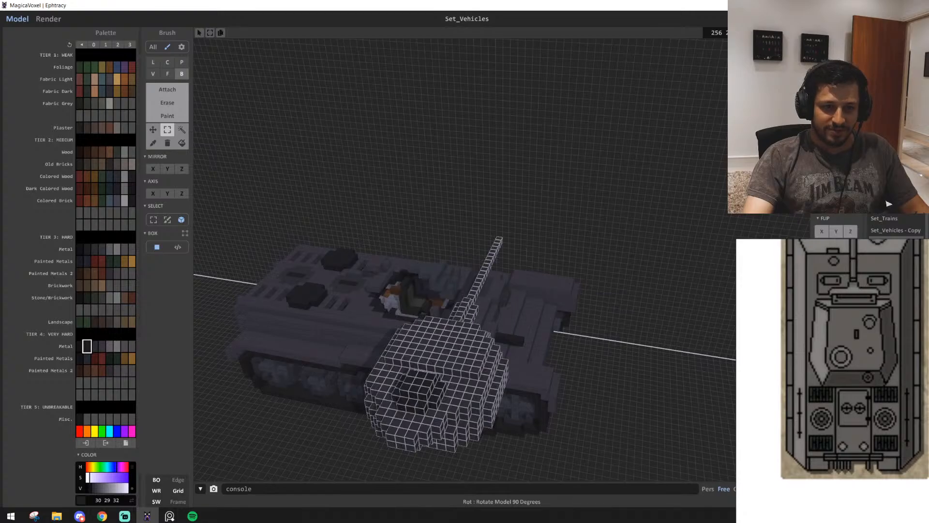
click(850, 207)
click(850, 206)
drag(485, 272, 415, 254)
right_drag(539, 312, 666, 203)
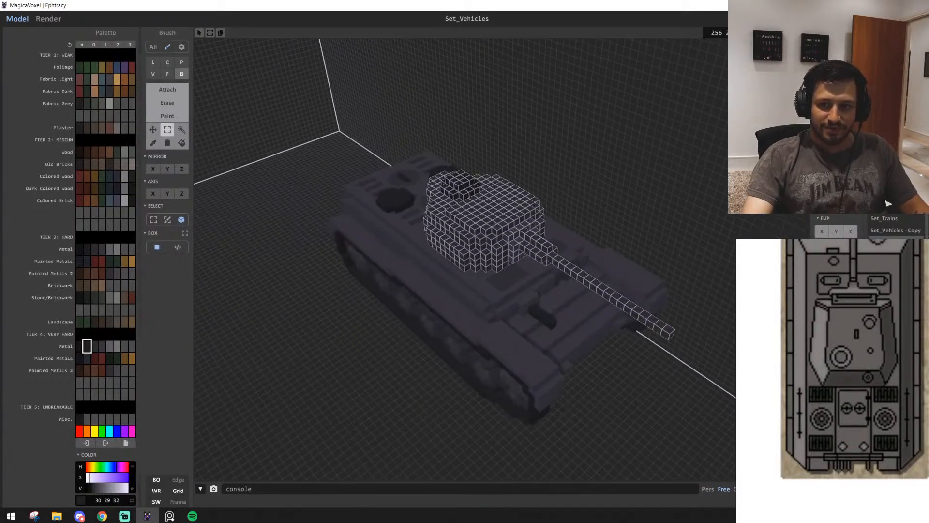
click(670, 197)
Examine the new hull's turret ring, engine deck and side skirts from several angles
right_drag(499, 264, 518, 230)
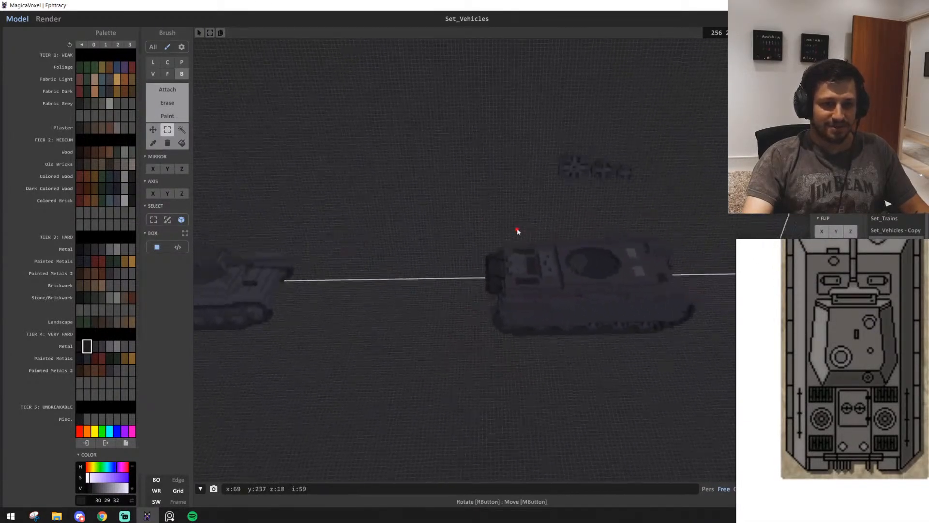
scroll(524, 228, up, 6)
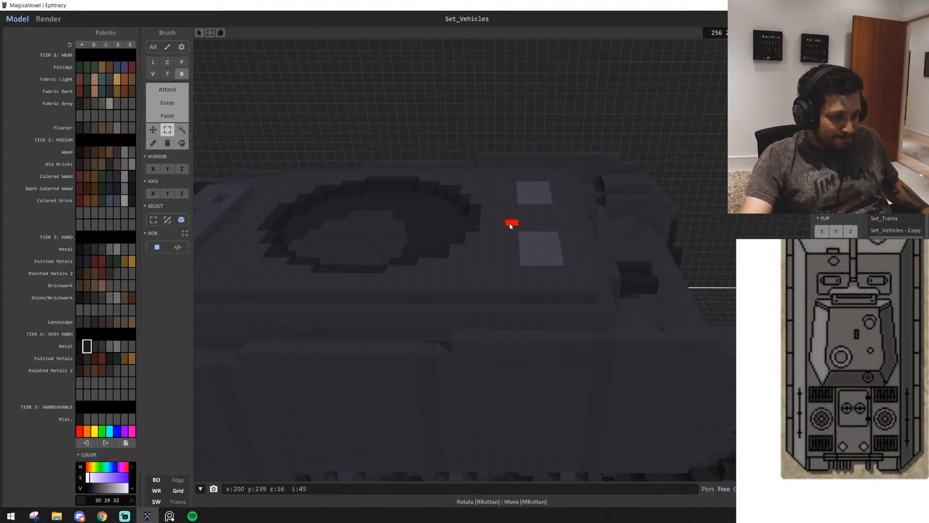
right_drag(595, 256, 529, 267)
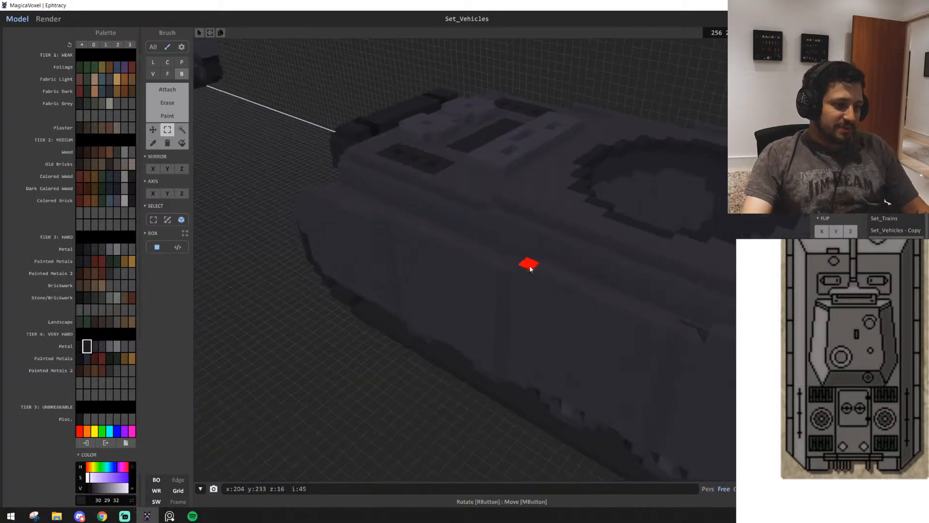
scroll(522, 269, down, 5)
middle_drag(525, 269, 527, 321)
scroll(637, 320, up, 5)
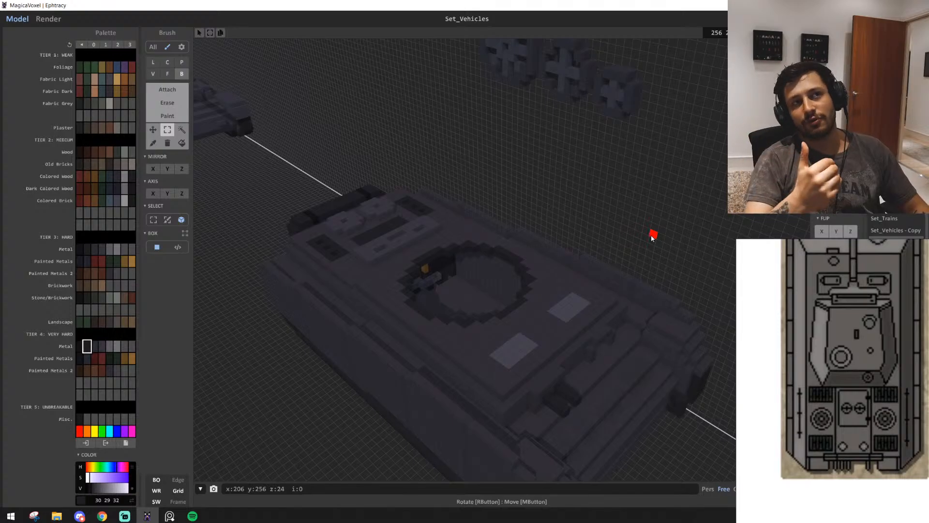
scroll(571, 271, up, 3)
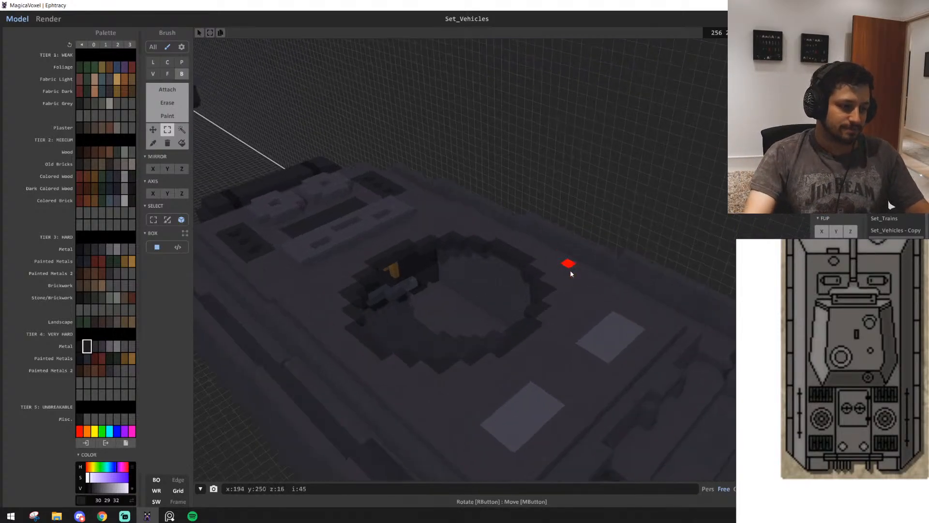
right_drag(599, 257, 585, 229)
scroll(585, 228, down, 4)
scroll(585, 226, up, 4)
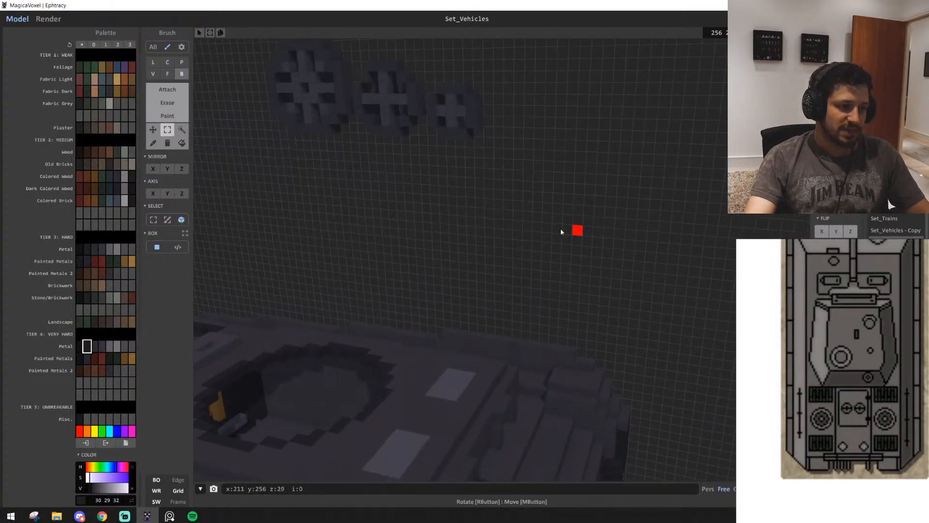
right_drag(412, 252, 484, 223)
scroll(588, 276, down, 4)
mouse_move(587, 275)
right_down()
mouse_move(560, 259)
mouse_move(571, 272)
right_up()
scroll(571, 272, down, 1)
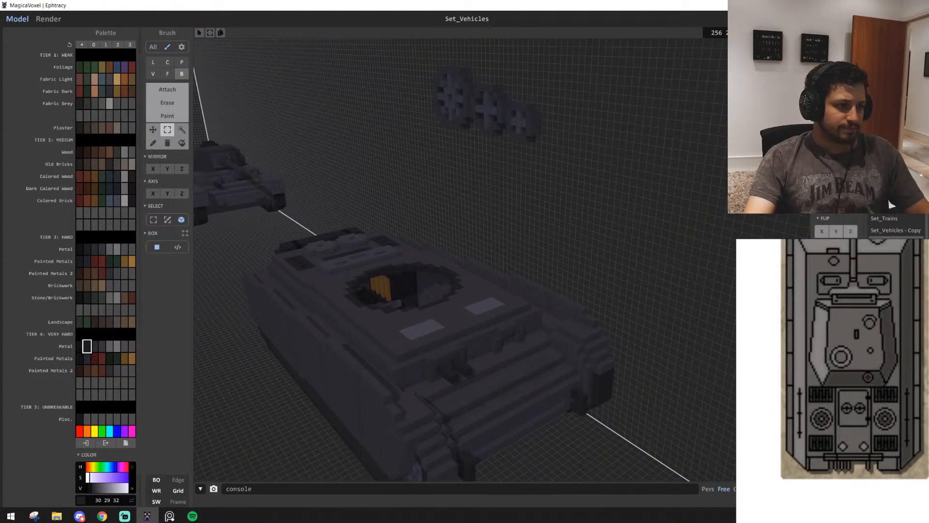
Compare the hull with the German tank top views on the reference sheet
right_drag(547, 202, 707, 323)
scroll(581, 242, down, 2)
scroll(651, 269, up, 4)
scroll(531, 310, down, 3)
scroll(537, 310, up, 4)
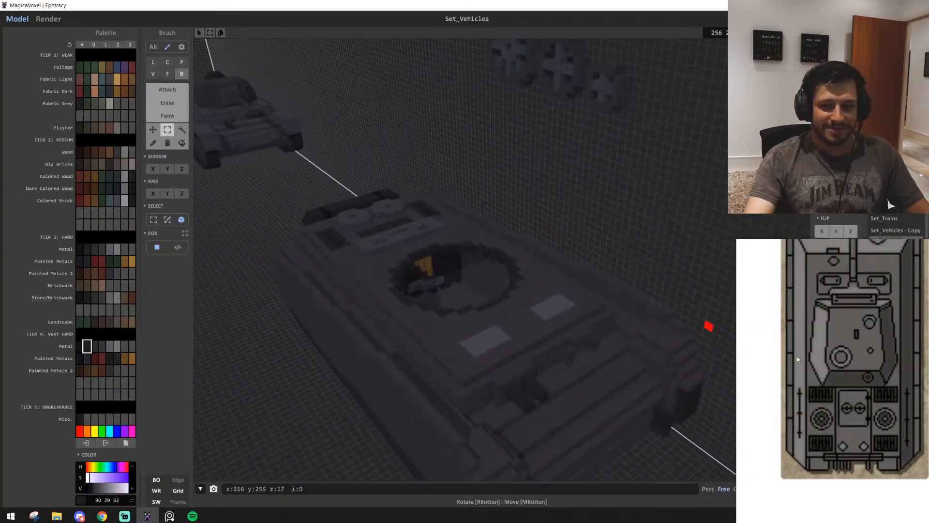
scroll(749, 372, down, 2)
scroll(749, 372, down, 4)
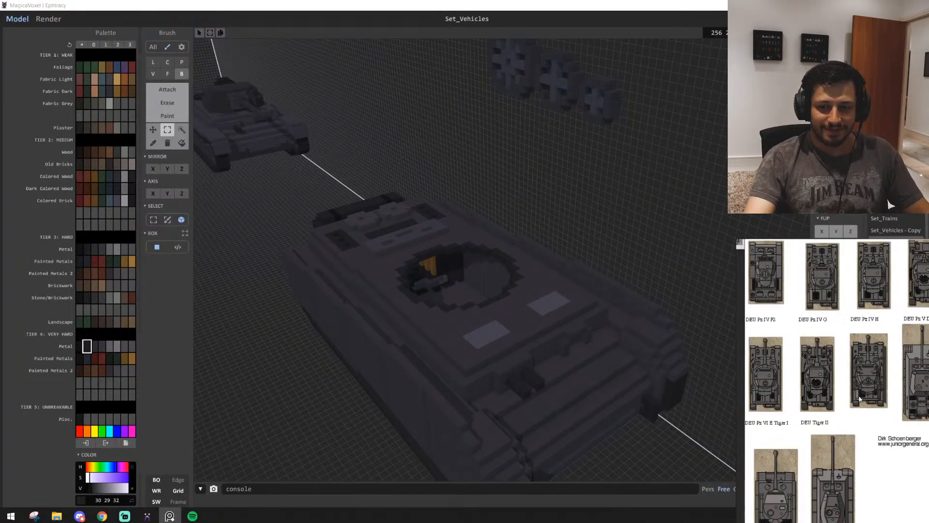
scroll(801, 386, up, 2)
scroll(802, 386, up, 4)
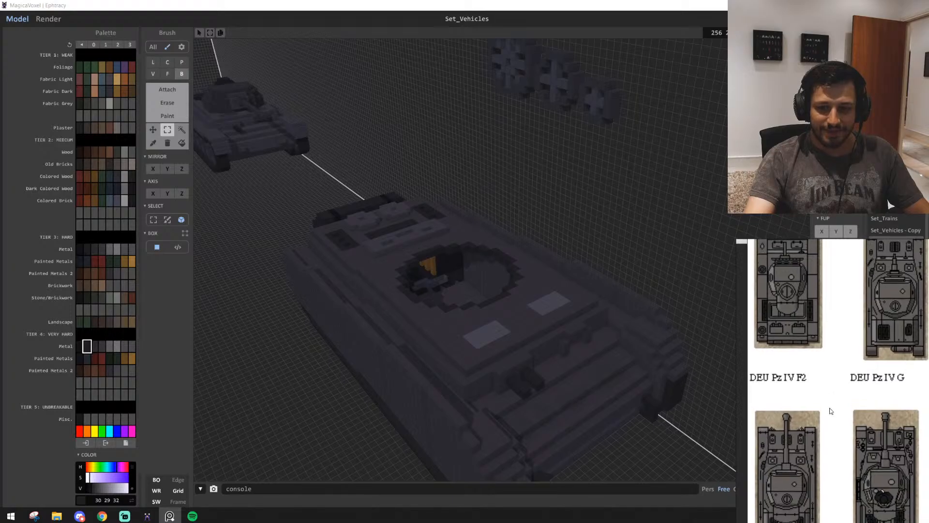
middle_drag(834, 419, 834, 420)
Examine the finished tank's turret and mantlet up close, and compare them with the new hull
right_drag(479, 242, 363, 317)
key(w)
key(a)
key(d)
key(s)
key(w)
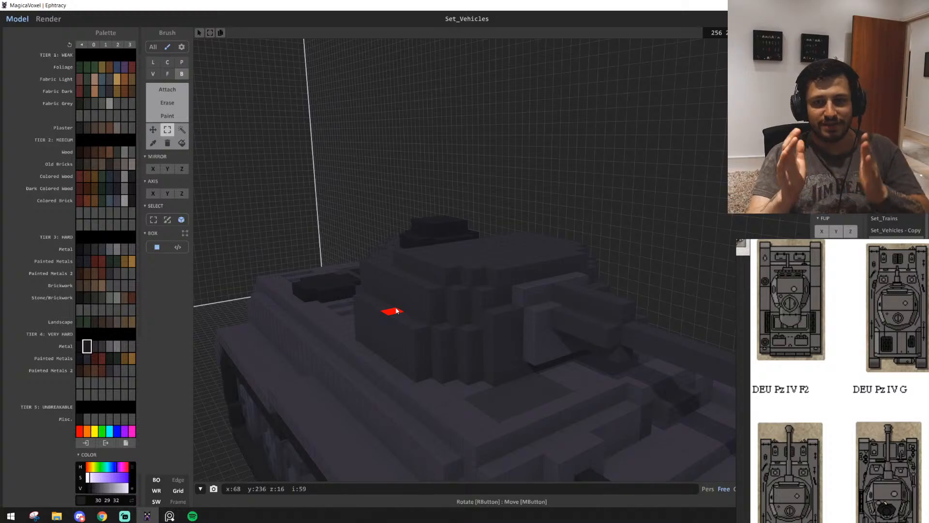
right_drag(400, 308, 582, 298)
key(w)
key(d)
key(w)
key(e)
scroll(551, 290, down, 3)
right_drag(551, 291, 533, 296)
scroll(533, 297, down, 3)
middle_drag(532, 296, 543, 282)
scroll(543, 282, up, 3)
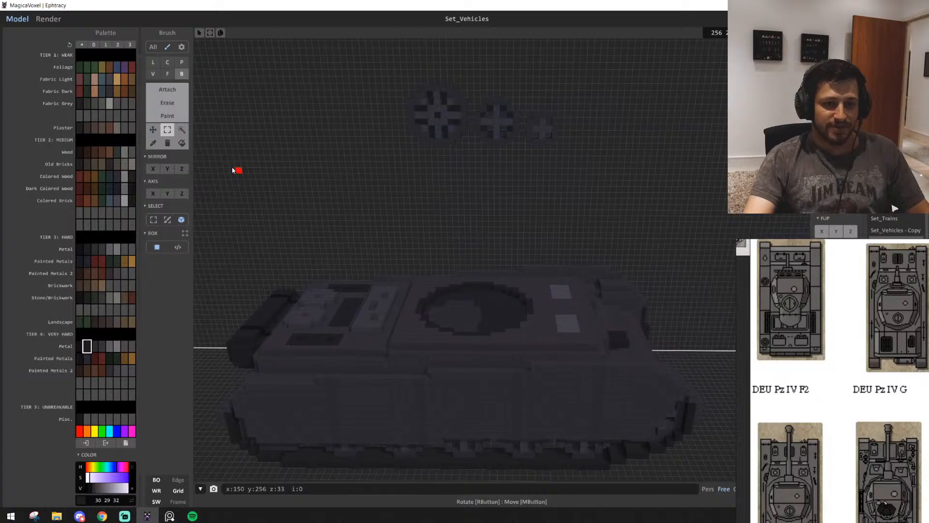
Select the three wheel models on the back wall and move them above the finished tank
click(182, 130)
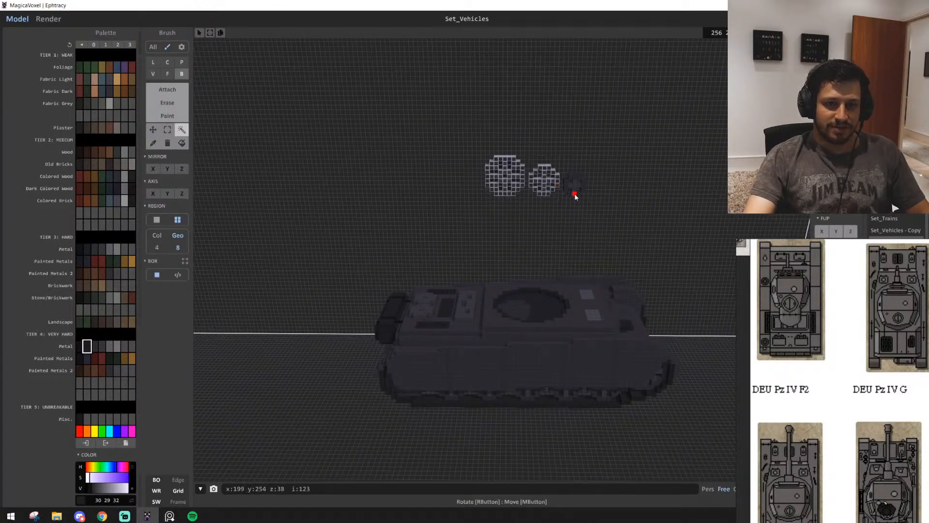
right_drag(574, 197, 566, 209)
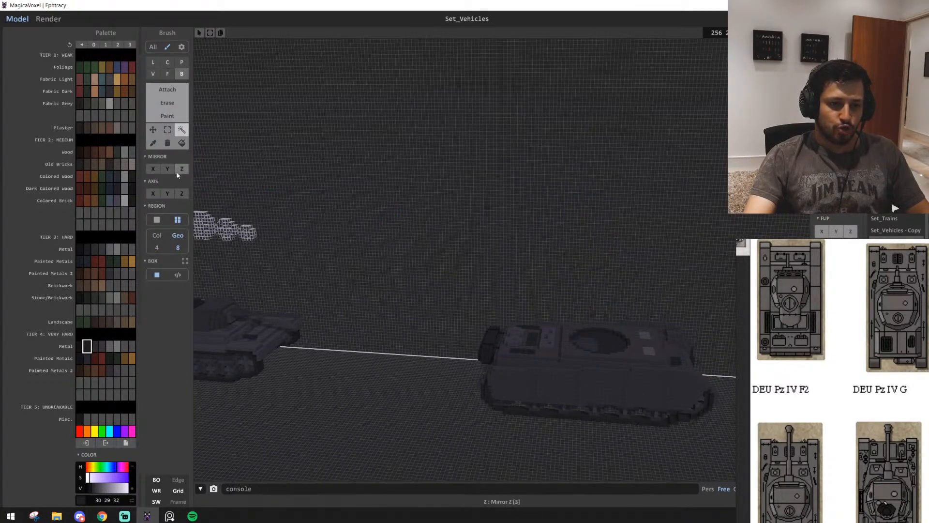
key(d)
key(w)
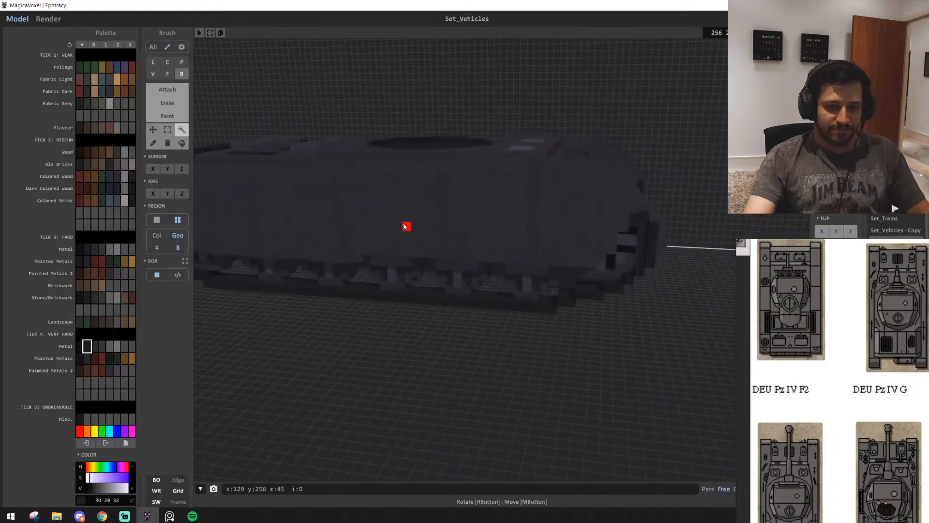
Set the brush to attach voxels in pure red (255 0 0), ready at the new hull's turret ring
key(s)
right_drag(402, 248, 401, 263)
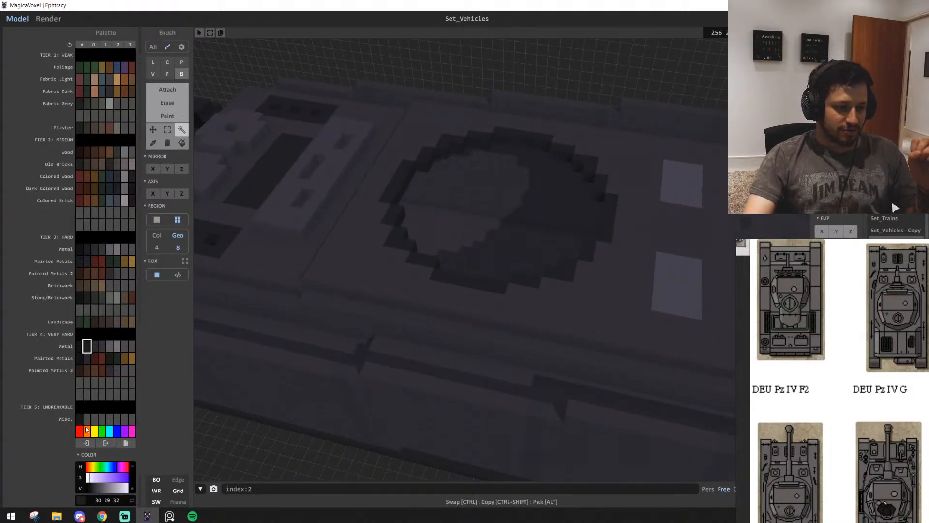
click(79, 431)
click(161, 91)
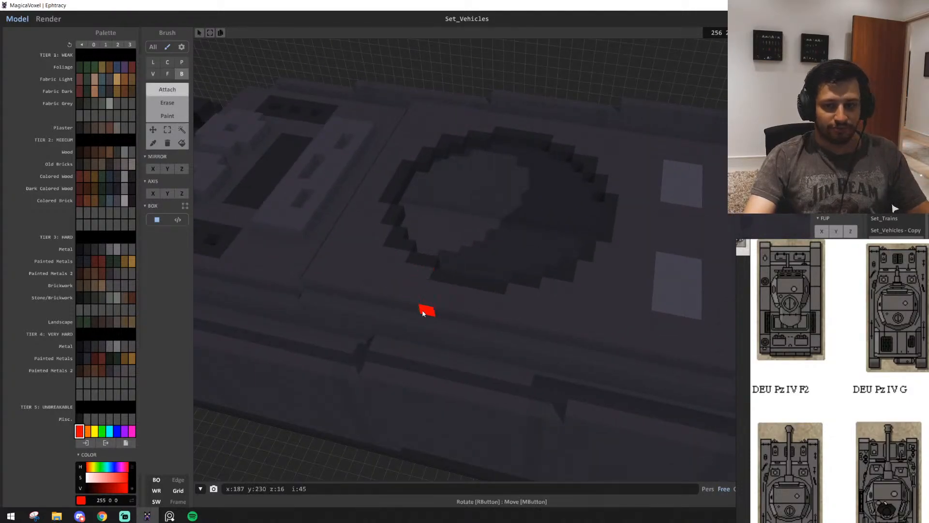
key(a)
key(w)
right_drag(426, 314, 429, 312)
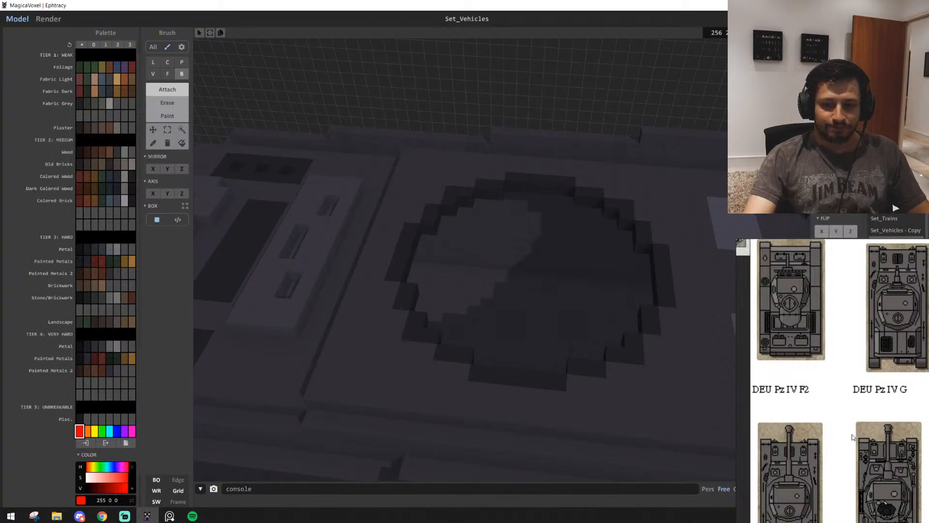
Switch the brush to line mode, and check the reference sheet and the side of the finished tank's turret
middle_drag(853, 437, 878, 450)
key(a)
right_drag(516, 346, 452, 312)
key(s)
key(w)
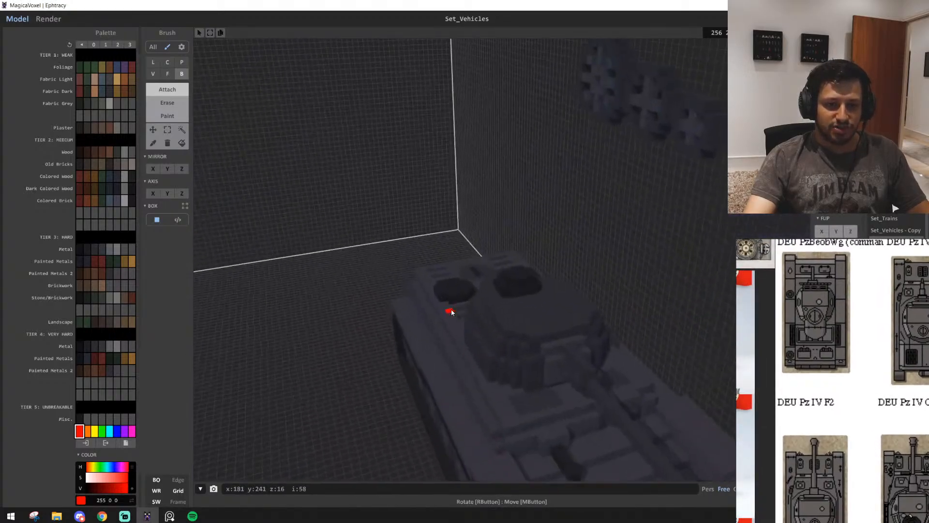
right_drag(516, 335, 575, 384)
key(w)
key(a)
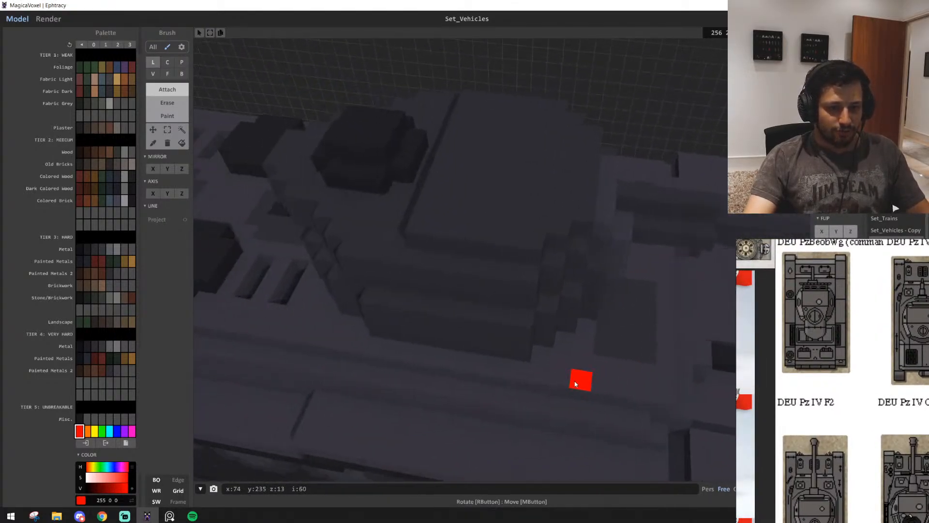
key(a)
key(d)
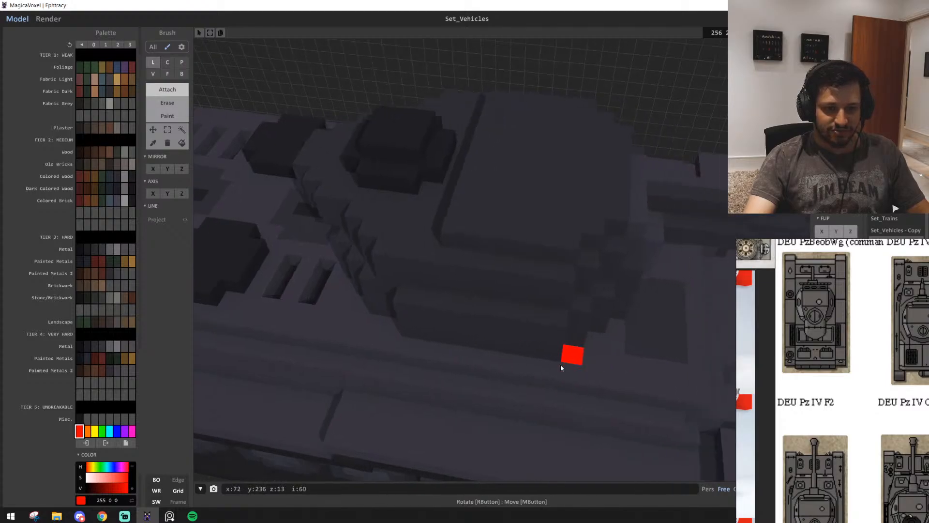
key(d)
Examine how the base of the finished tank's turret is stepped at its front and rear
right_drag(535, 311, 468, 346)
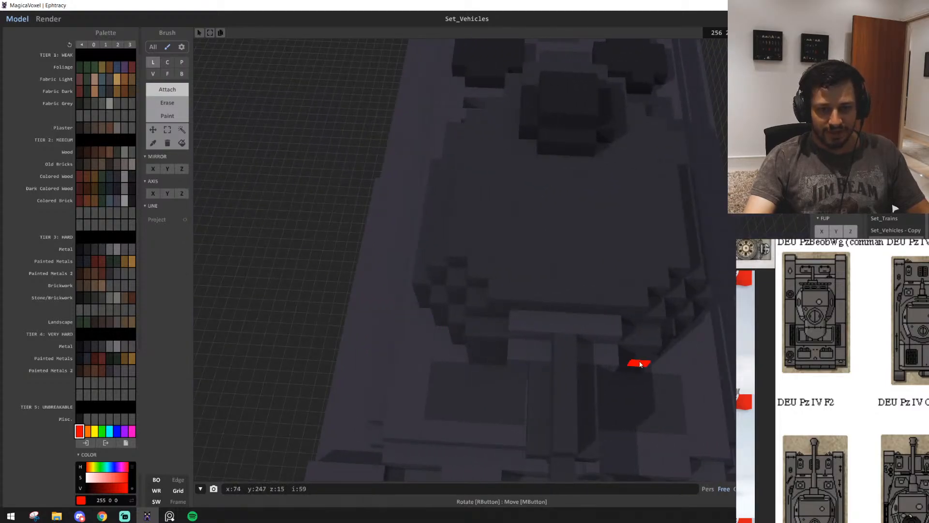
key(d)
right_drag(640, 365, 495, 392)
key(d)
right_drag(571, 411, 384, 396)
key(d)
right_drag(653, 395, 273, 356)
right_drag(446, 336, 320, 269)
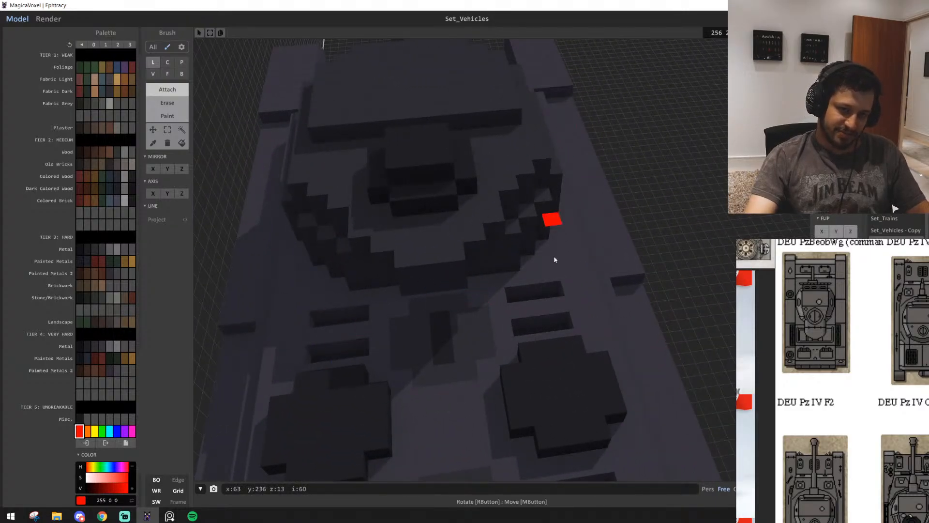
right_drag(554, 259, 480, 203)
key(w)
key(d)
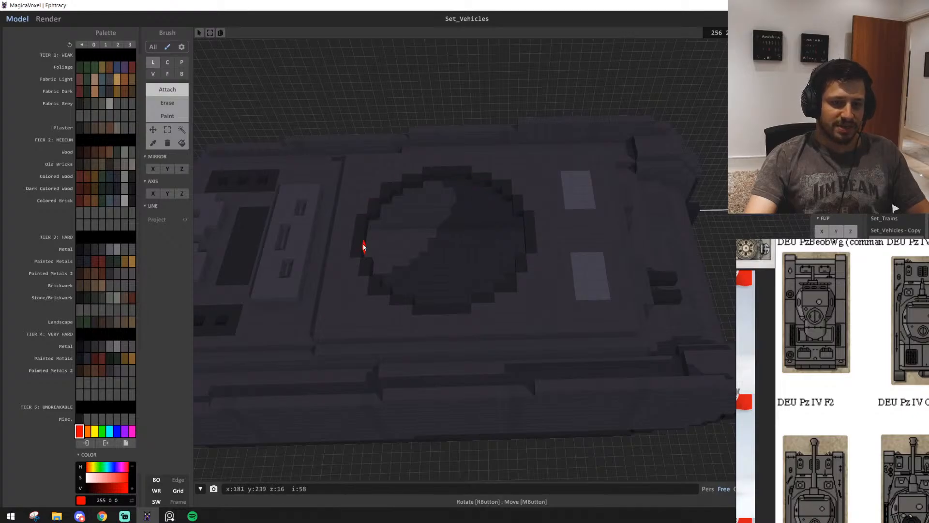
Attach a straight red line of voxels lengthwise on the deck beside the new hull's turret ring
right_drag(530, 316, 529, 339)
key(w)
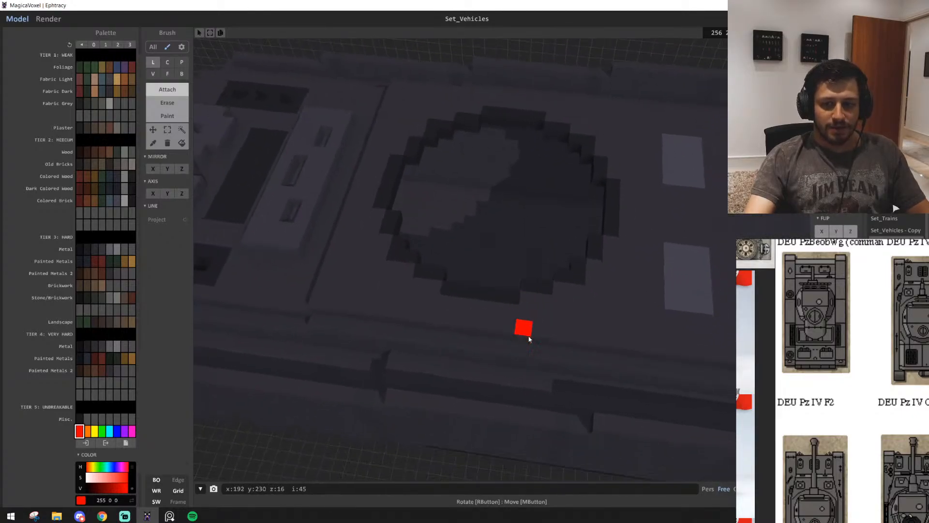
mouse_move(461, 309)
mouse_down()
mouse_move(584, 320)
mouse_move(416, 297)
mouse_move(590, 320)
mouse_move(569, 320)
mouse_up()
mouse_move(568, 320)
right_down()
mouse_move(467, 323)
mouse_move(460, 334)
right_up()
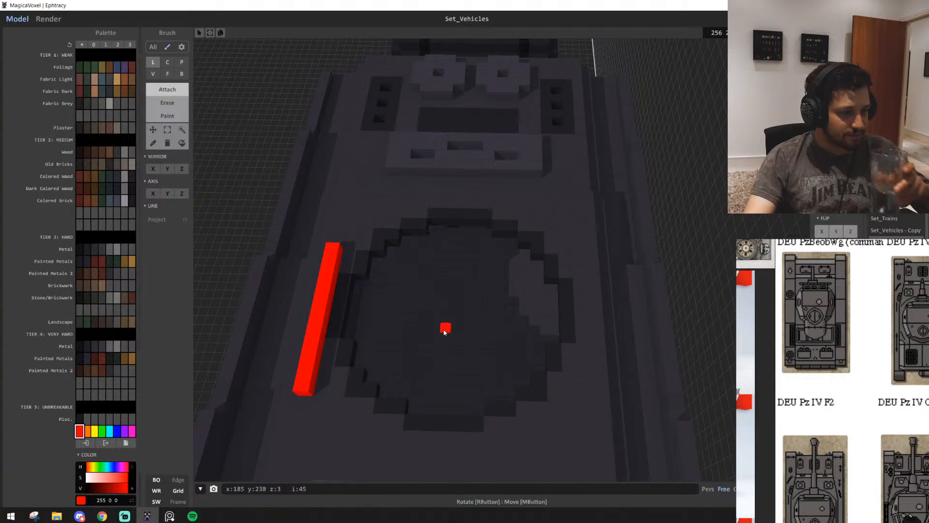
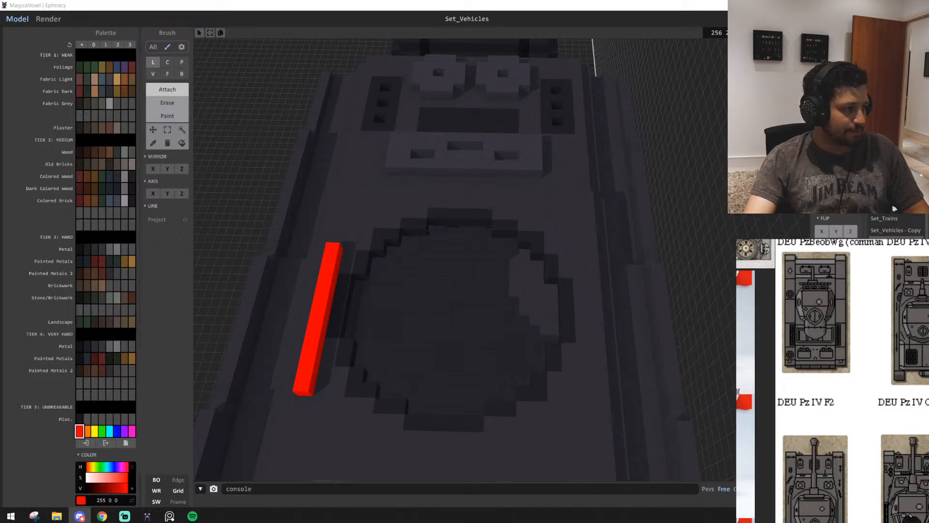
Attach a matching red line on the other side of the turret ring and close the outline across the engine-deck end
scroll(649, 366, up, 2)
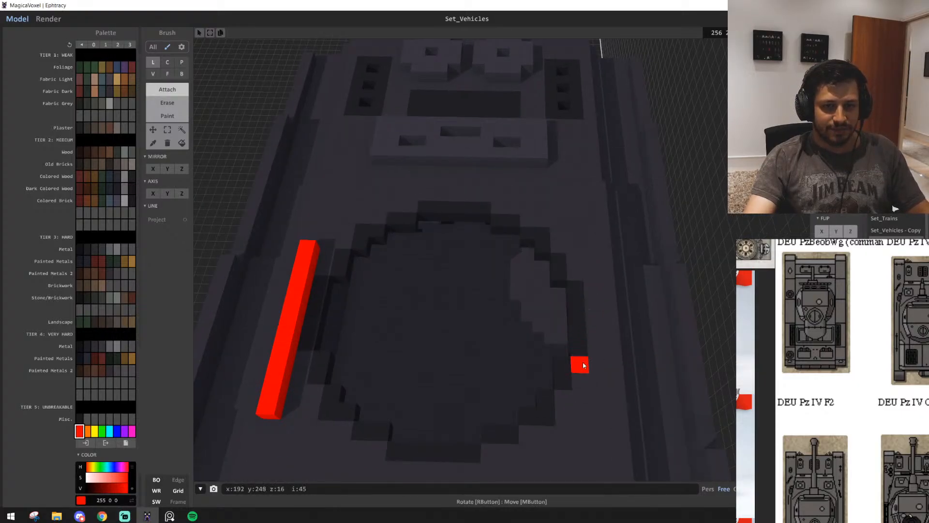
mouse_move(591, 260)
mouse_down()
mouse_move(594, 448)
mouse_move(598, 430)
mouse_up()
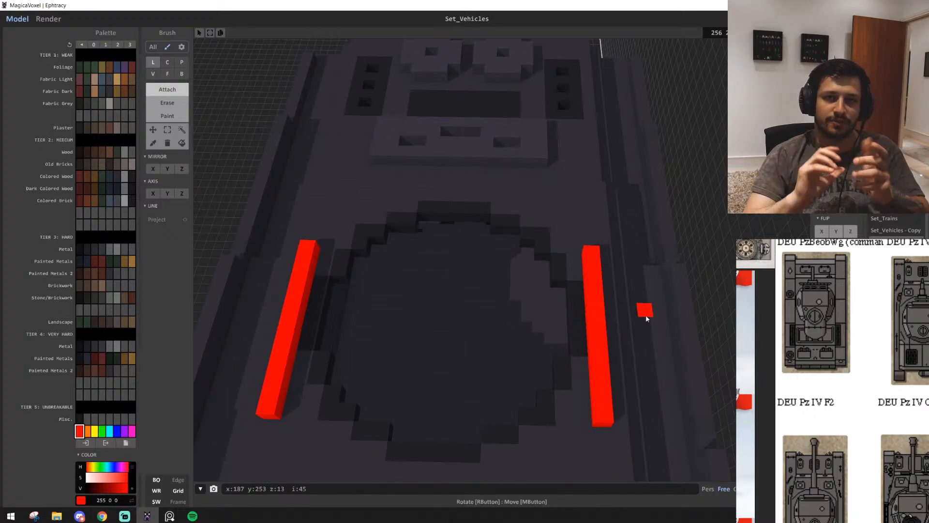
right_drag(645, 313, 547, 266)
scroll(548, 265, down, 4)
middle_drag(520, 421, 600, 287)
scroll(532, 330, up, 4)
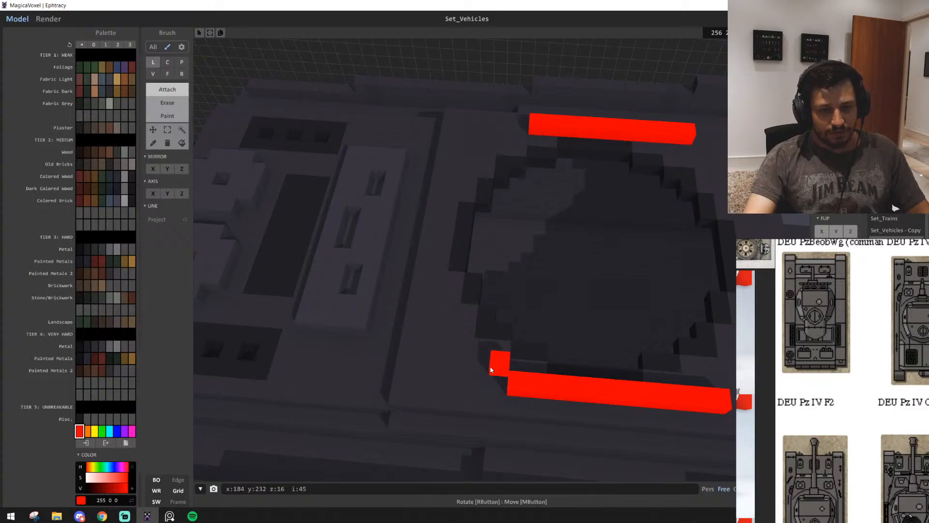
drag(491, 370, 471, 369)
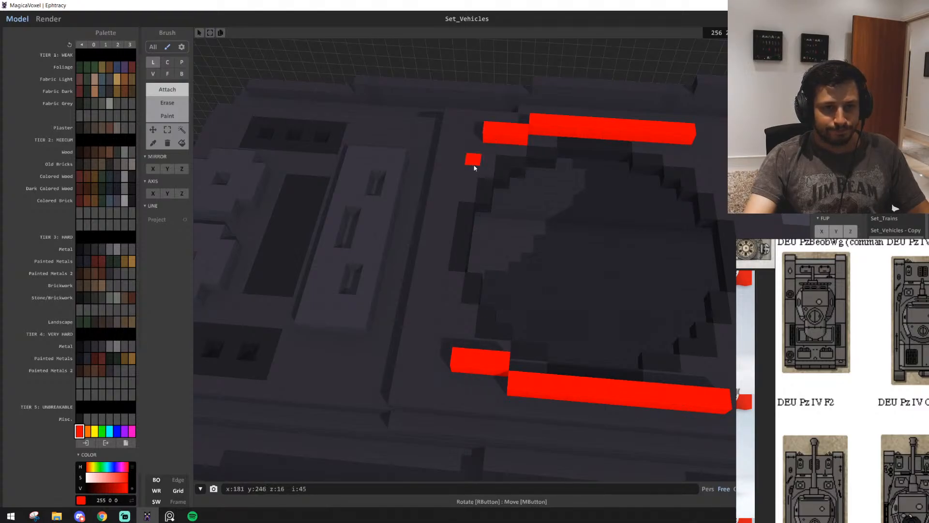
mouse_move(464, 192)
mouse_down()
mouse_move(431, 293)
mouse_move(426, 210)
mouse_move(441, 228)
mouse_move(438, 326)
mouse_move(445, 341)
mouse_up()
Examine the red outline from the side and check the tank pictures on the reference sheet for the turret shape
scroll(532, 337, down, 5)
right_drag(532, 336, 556, 297)
scroll(543, 311, up, 4)
scroll(545, 311, down, 4)
scroll(556, 297, up, 5)
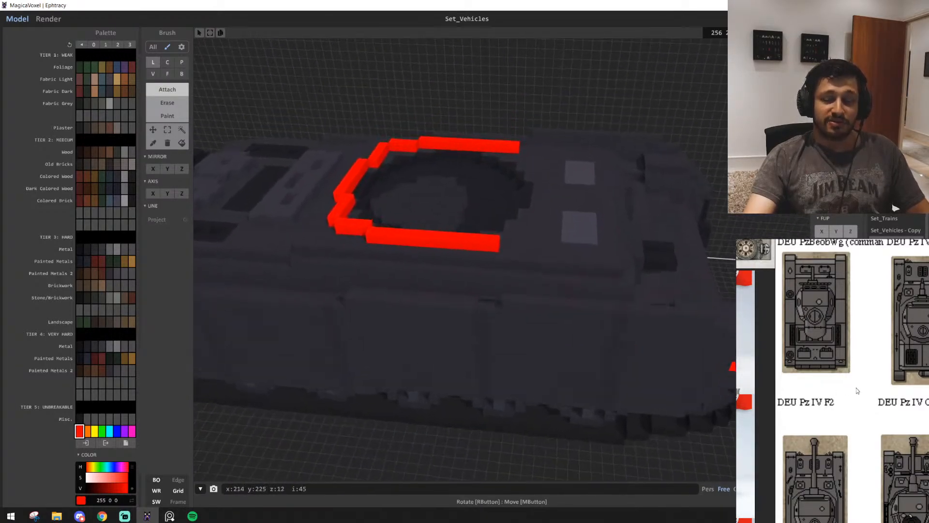
scroll(857, 390, down, 5)
middle_drag(905, 335, 928, 384)
scroll(872, 443, down, 1)
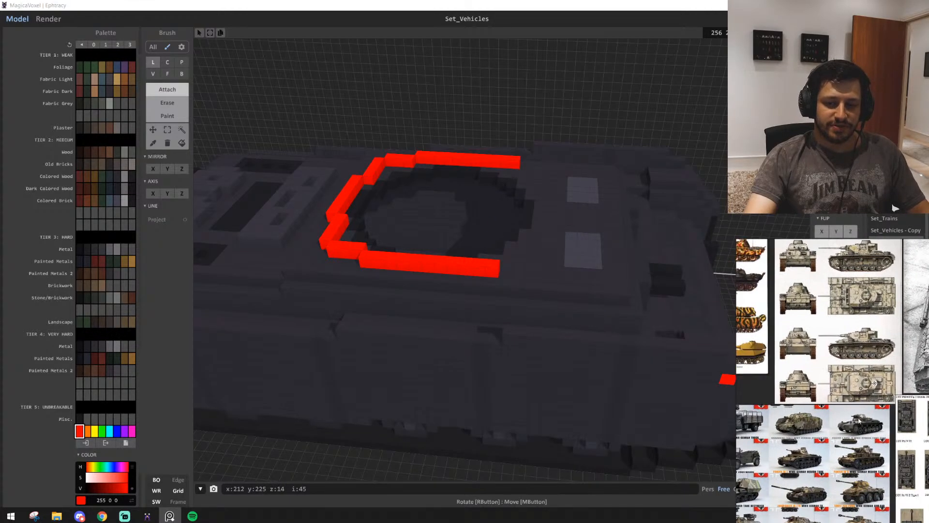
scroll(854, 414, up, 7)
scroll(866, 417, up, 3)
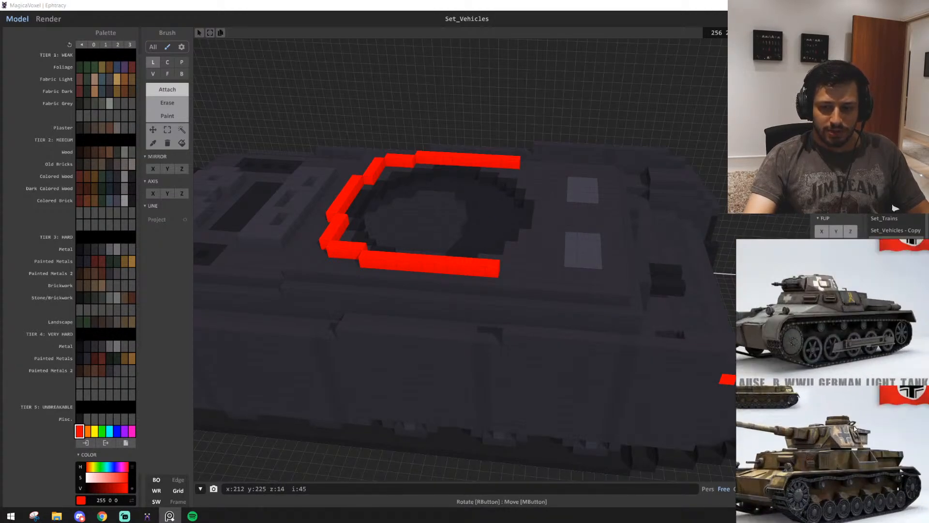
Attach a straight red line and stepped corner pieces at the light-panel end to close the turret outline
right_drag(543, 270, 430, 310)
drag(463, 267, 562, 270)
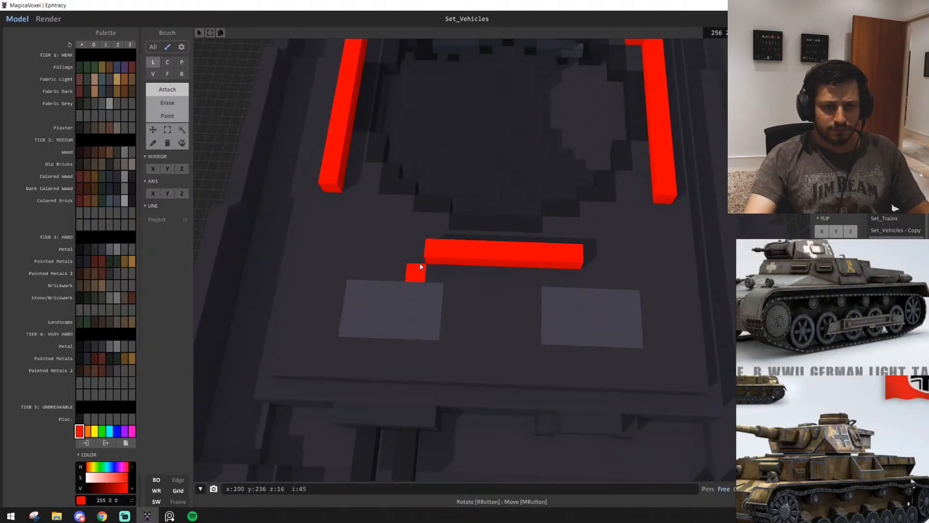
right_drag(547, 305, 406, 292)
drag(410, 266, 403, 284)
drag(417, 310, 431, 335)
middle_drag(476, 146, 479, 301)
drag(475, 276, 522, 237)
middle_drag(446, 300, 479, 292)
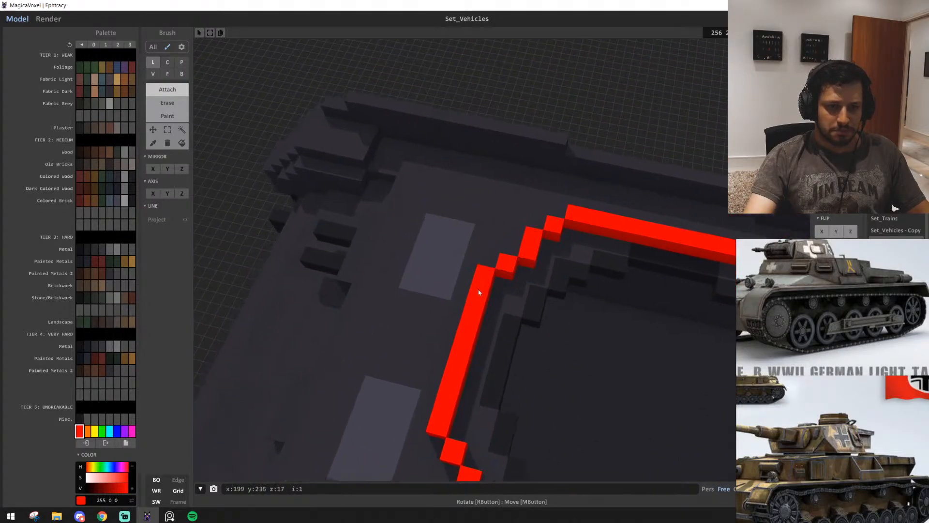
Raise the whole red outline with the Face brush into a wall three voxels high
scroll(479, 292, down, 3)
right_drag(479, 292, 600, 256)
scroll(599, 254, up, 2)
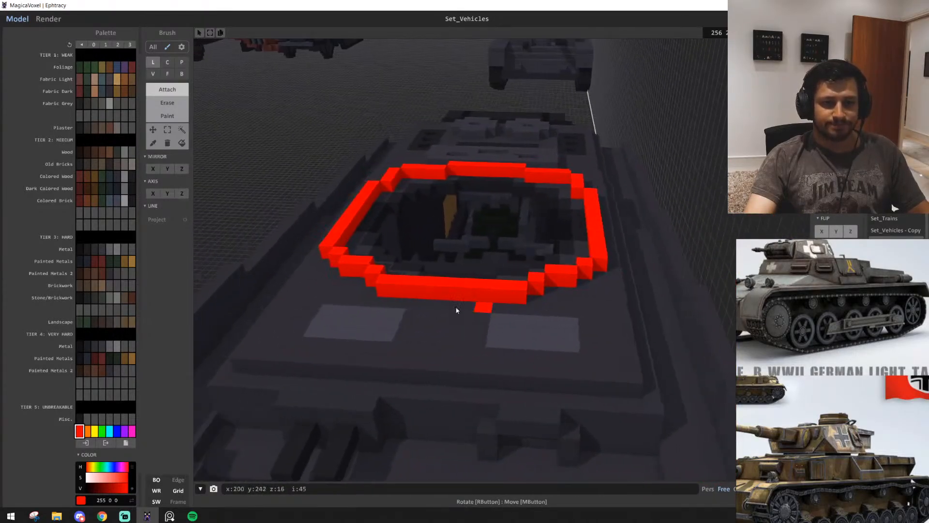
right_drag(428, 310, 543, 277)
scroll(527, 291, down, 3)
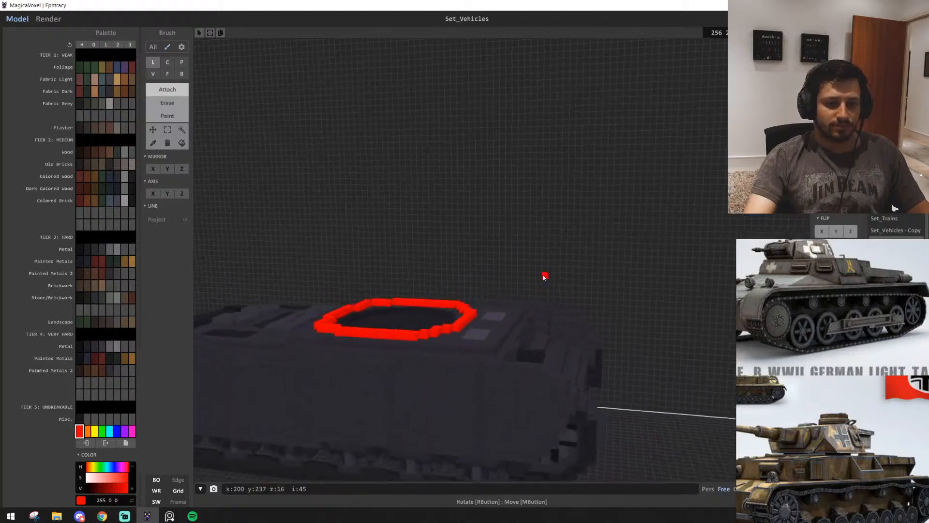
middle_drag(411, 421, 526, 290)
scroll(526, 290, up, 4)
key(f)
mouse_move(535, 288)
right_down()
mouse_move(512, 308)
mouse_move(556, 337)
mouse_move(533, 350)
mouse_move(481, 351)
right_up()
click(509, 310)
scroll(556, 336, down, 4)
scroll(555, 333, up, 4)
click(527, 292)
Widen the red wall's top layer inward by one voxel at the engine-deck end using the Box brush
right_drag(564, 299, 501, 305)
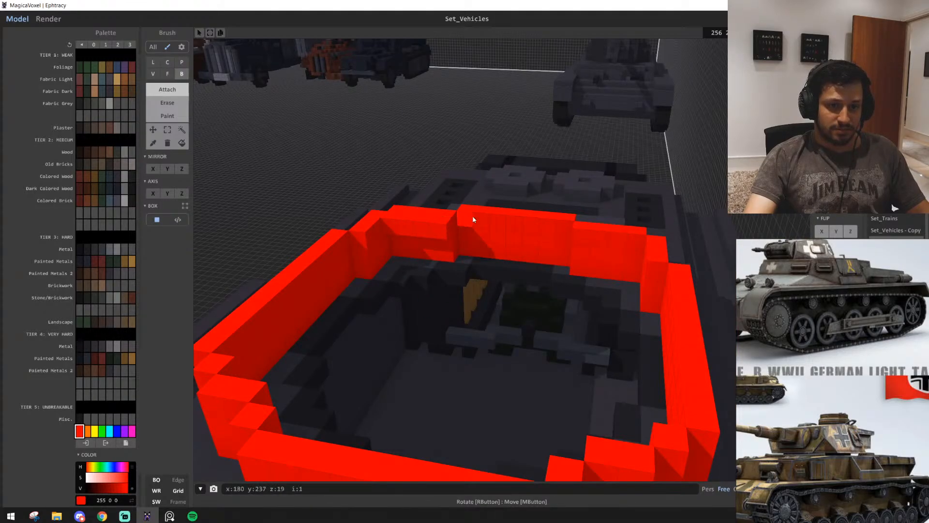
drag(565, 234, 459, 220)
right_drag(459, 220, 530, 228)
scroll(530, 229, up, 2)
middle_drag(530, 229, 501, 352)
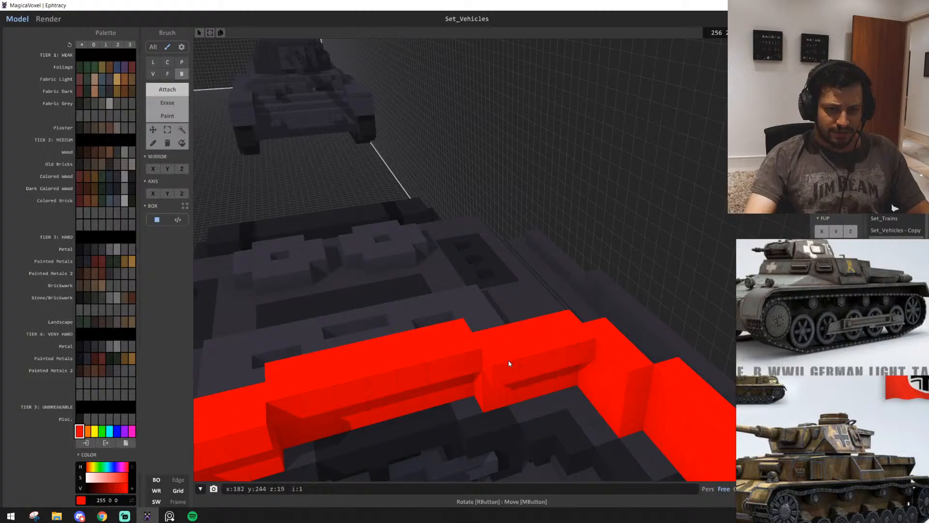
right_drag(508, 359, 461, 320)
right_drag(484, 243, 565, 327)
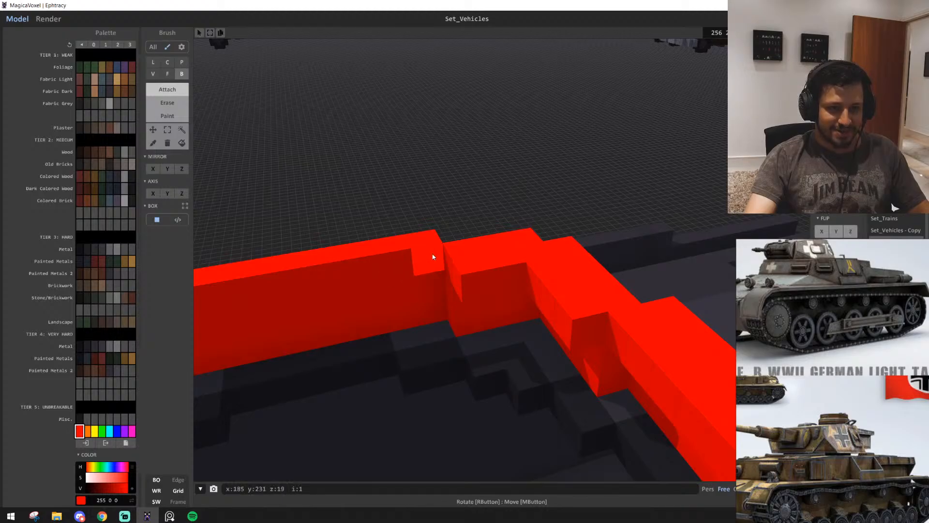
Widen the red wall's top layer inward along the side and the light-panel end, undoing the stray boxes
right_drag(431, 253, 574, 279)
right_drag(411, 266, 398, 343)
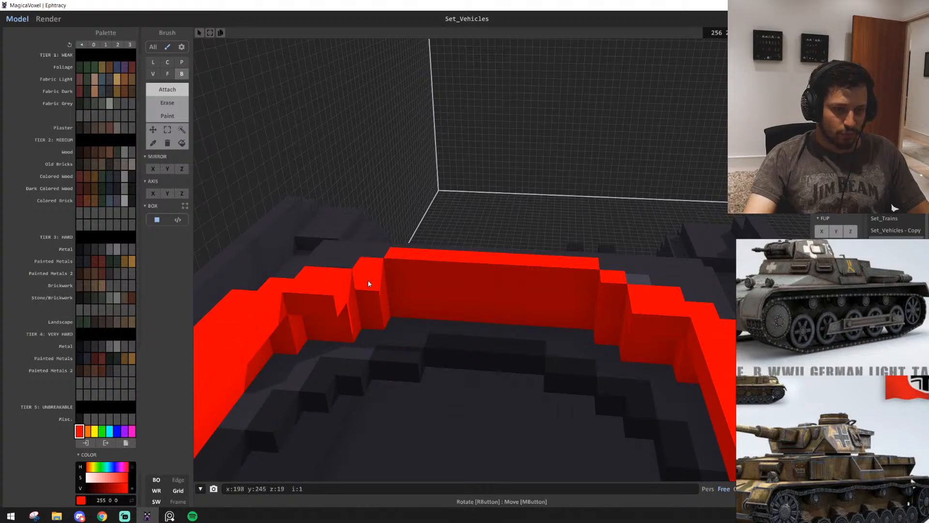
drag(398, 269, 585, 285)
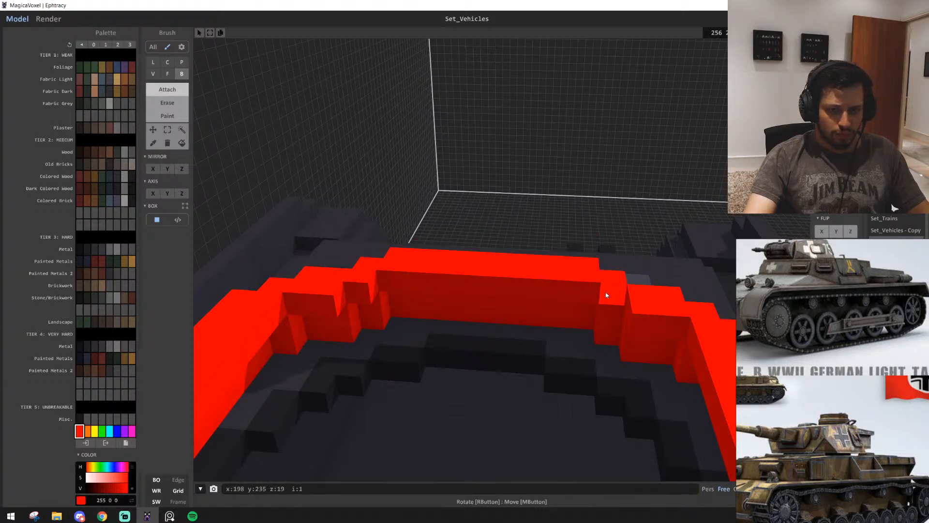
right_drag(442, 307, 488, 359)
scroll(472, 297, down, 6)
scroll(500, 305, up, 8)
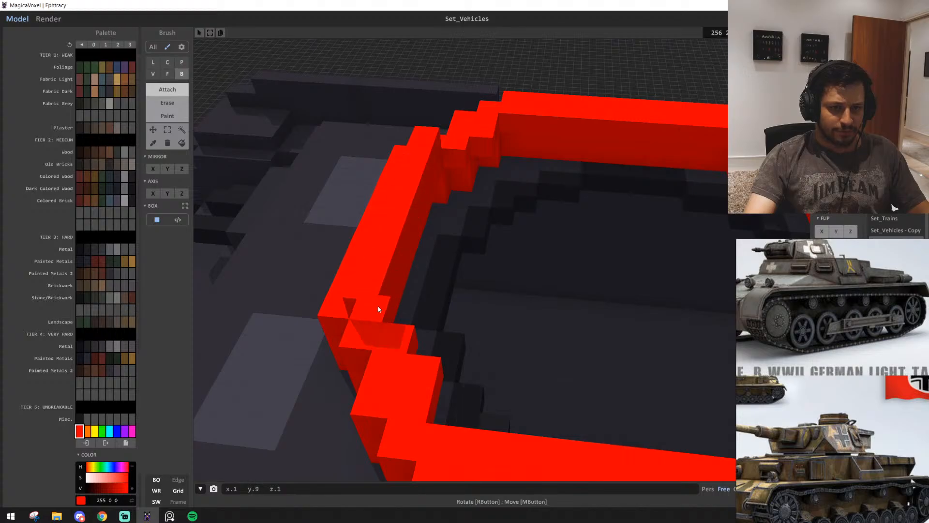
mouse_move(393, 338)
right_down()
mouse_move(445, 386)
mouse_move(369, 370)
mouse_move(391, 335)
right_up()
key(ctrl+z)
key(ctrl+z)
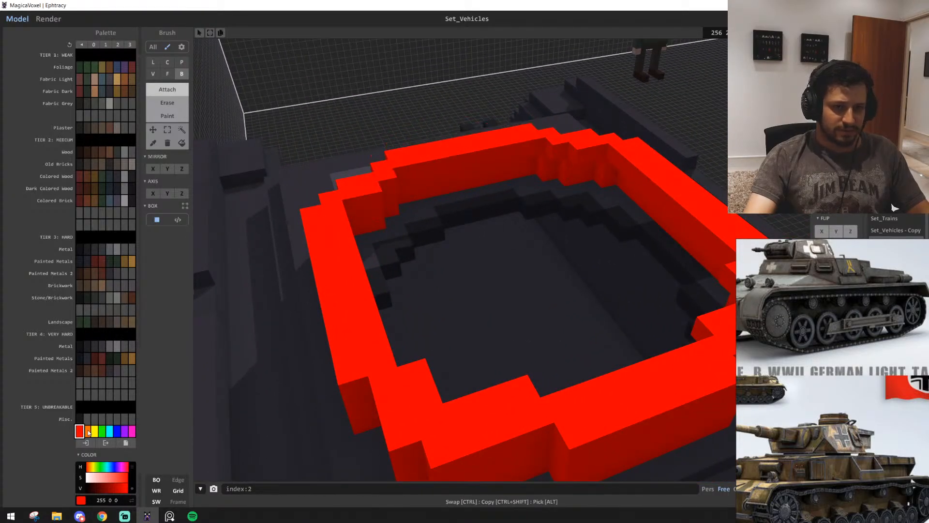
Recolour the whole red turret wall with the dark red 62 23 23 using the bucket fill
scroll(92, 434, up, 1)
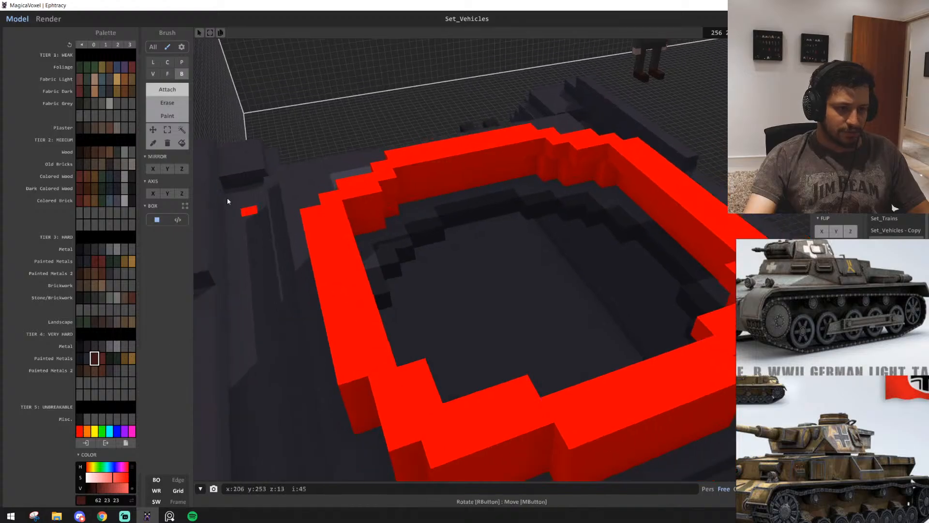
click(182, 143)
click(369, 311)
key(ctrl+z)
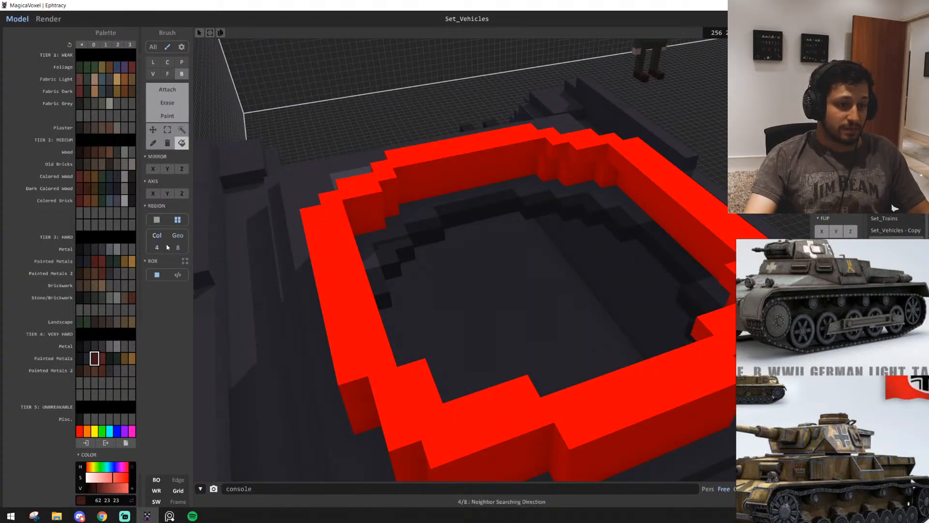
click(349, 267)
Attach a dark red row of boxes on top of the wall, set inward, along one long side and its first corner
right_drag(357, 325, 424, 330)
scroll(424, 330, down, 4)
scroll(411, 365, up, 4)
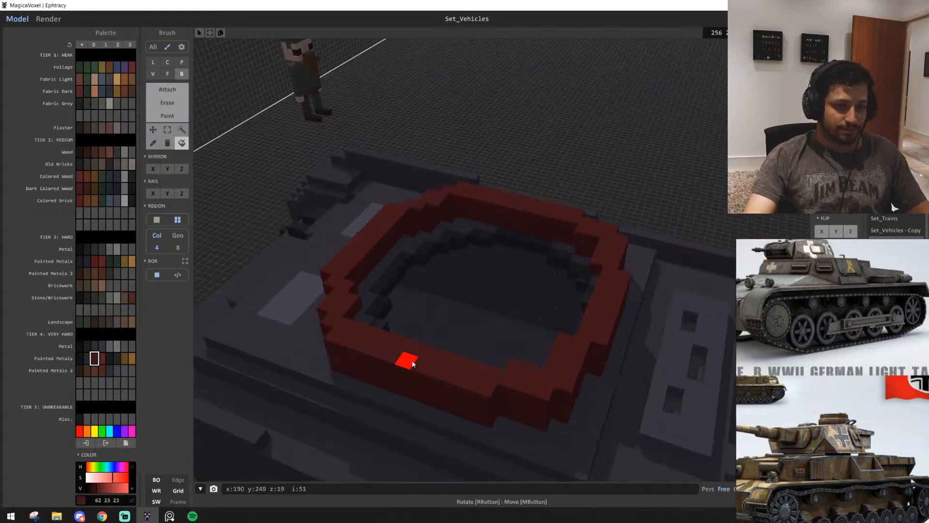
key(t)
middle_drag(430, 407, 421, 360)
drag(273, 289, 484, 359)
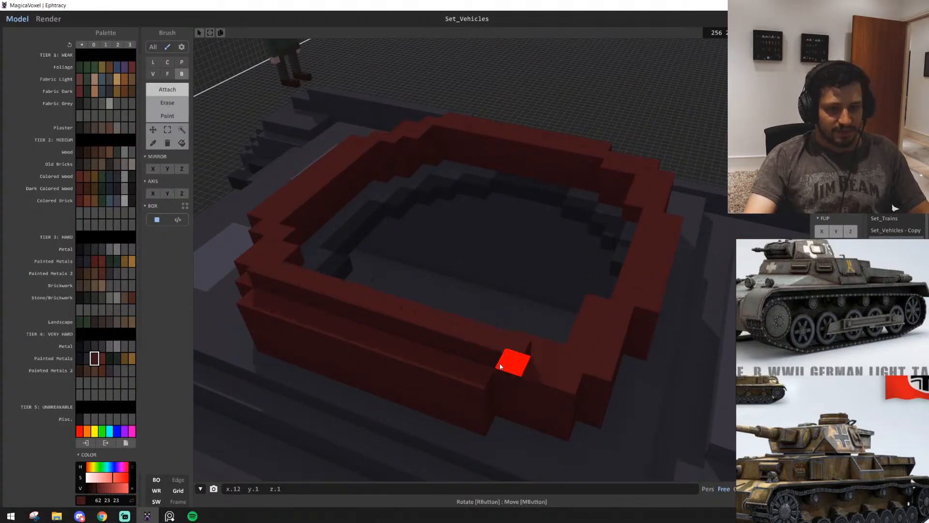
middle_drag(556, 388, 546, 388)
right_drag(546, 388, 457, 385)
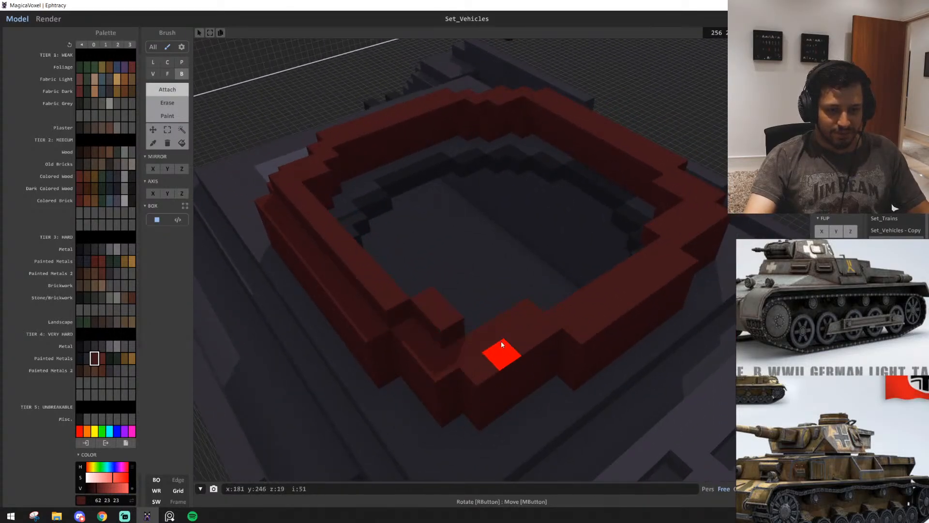
Continue the inset upper row across the engine-deck end and around its far corner
right_drag(525, 311, 498, 348)
scroll(498, 348, up, 3)
drag(405, 277, 539, 266)
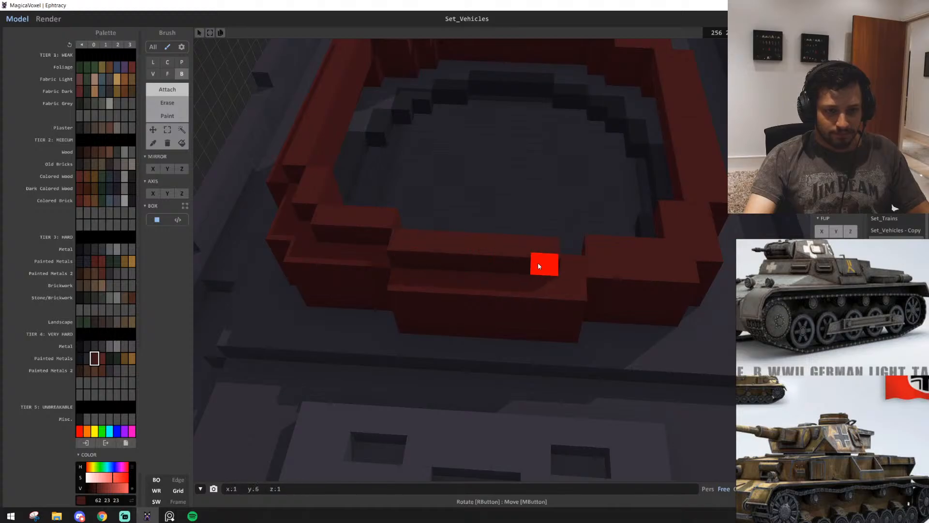
right_drag(559, 265, 375, 324)
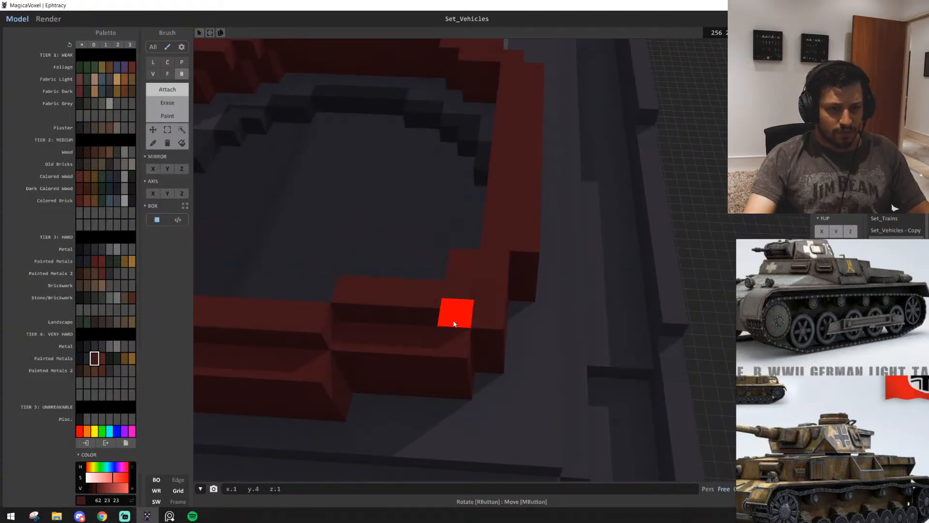
right_drag(434, 320, 399, 341)
middle_drag(400, 340, 461, 395)
right_drag(460, 395, 504, 410)
drag(334, 362, 373, 355)
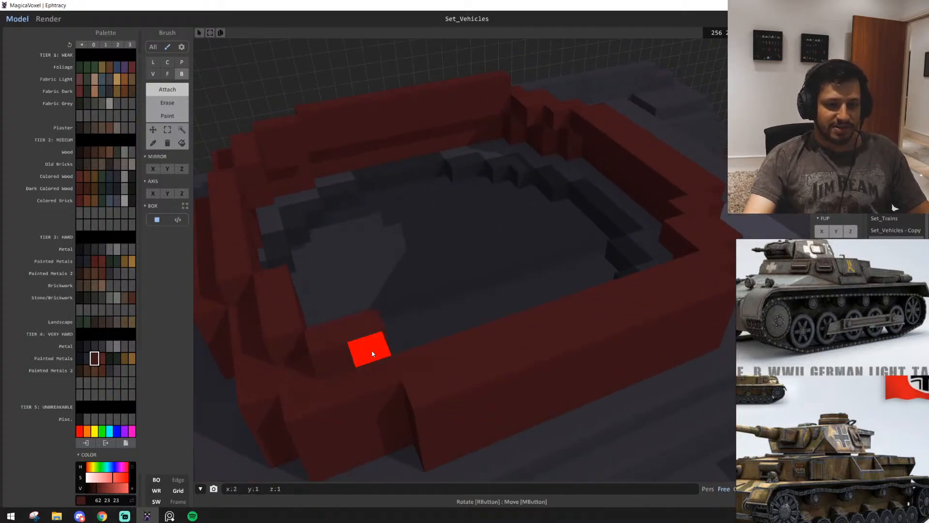
Complete the inset upper row along the second long side and across the light-panel end
right_drag(503, 410, 469, 408)
scroll(469, 407, down, 5)
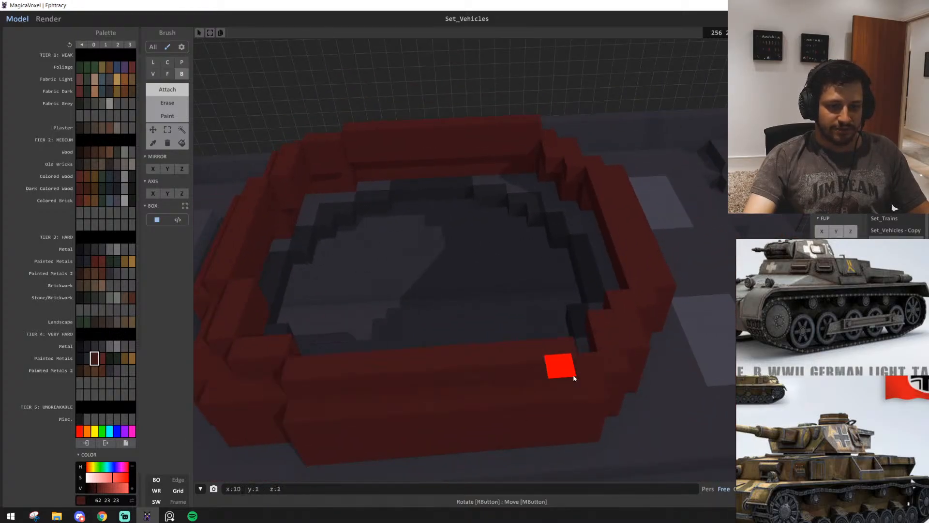
right_drag(605, 376, 524, 367)
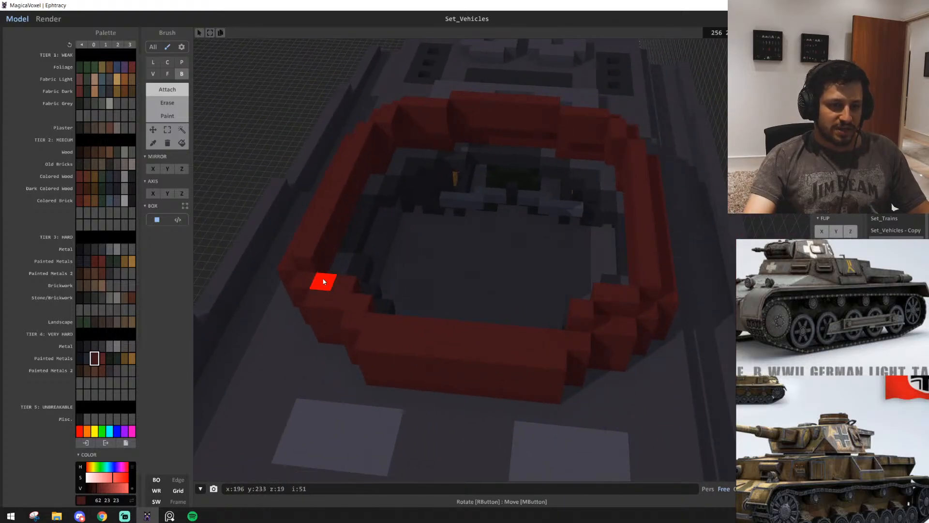
drag(395, 336, 529, 344)
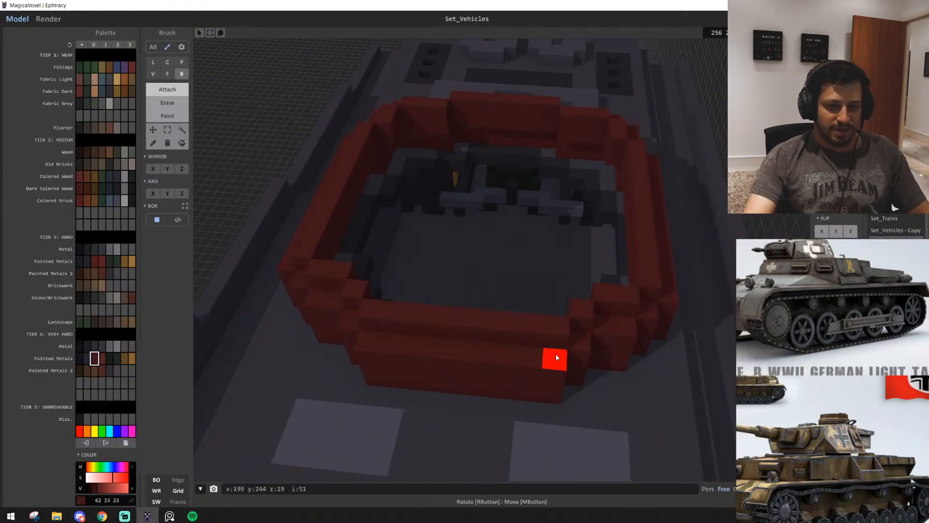
mouse_move(556, 357)
right_down()
mouse_move(511, 321)
mouse_move(455, 310)
mouse_move(440, 321)
mouse_move(541, 339)
mouse_move(496, 361)
mouse_move(556, 382)
mouse_move(504, 375)
mouse_move(535, 376)
mouse_move(568, 395)
mouse_move(563, 401)
right_up()
Raise the inset upper row with the Face brush to form the turret's upper wall
key(f)
scroll(557, 382, down, 10)
scroll(536, 376, up, 8)
mouse_move(522, 409)
mouse_down()
mouse_move(516, 359)
mouse_move(487, 353)
mouse_up()
mouse_move(513, 382)
right_down()
mouse_move(555, 388)
mouse_move(529, 371)
mouse_move(504, 377)
mouse_move(523, 374)
right_up()
scroll(555, 388, down, 2)
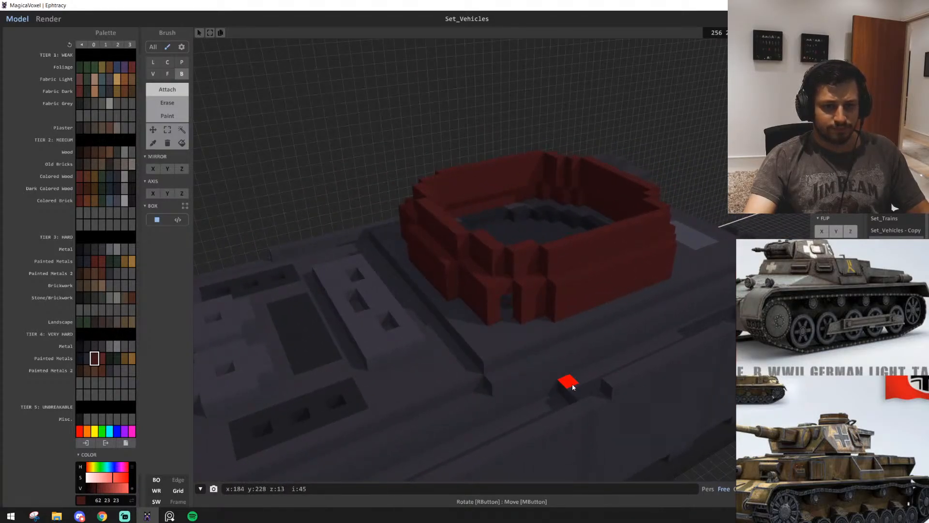
Fill the turret wall's open corner near the engine deck with a box two voxels tall, and undo the last edit
scroll(597, 388, up, 4)
right_drag(592, 388, 566, 390)
drag(540, 261, 544, 308)
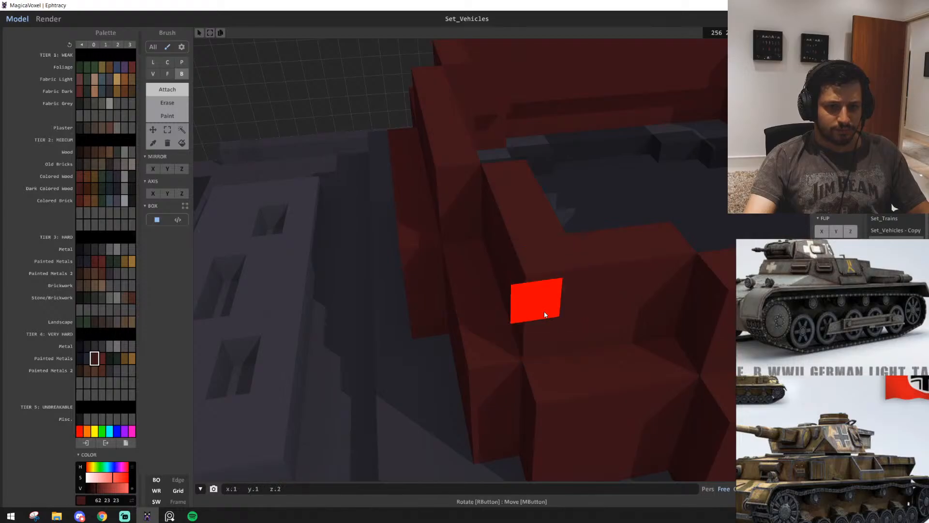
scroll(571, 320, down, 4)
scroll(581, 315, down, 2)
scroll(582, 305, up, 4)
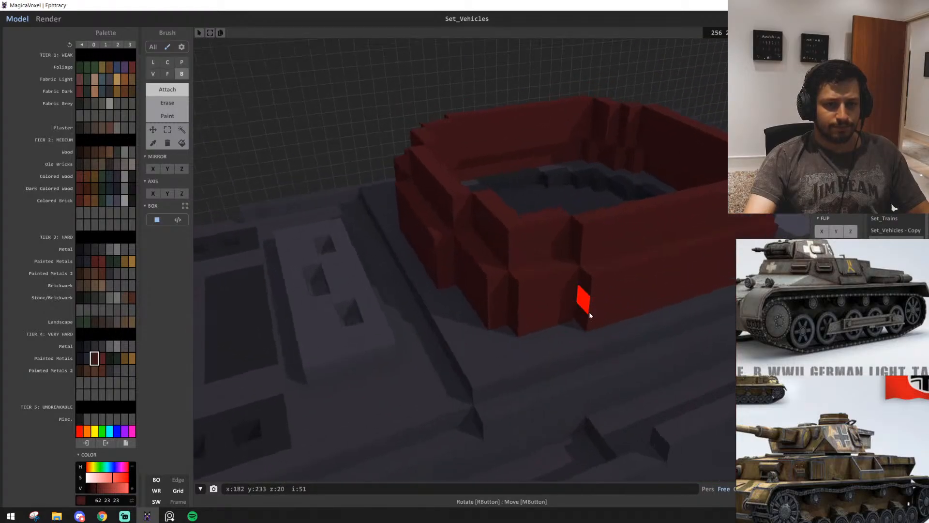
key(ctrl+z)
scroll(582, 352, down, 4)
right_drag(583, 352, 552, 362)
scroll(552, 360, up, 4)
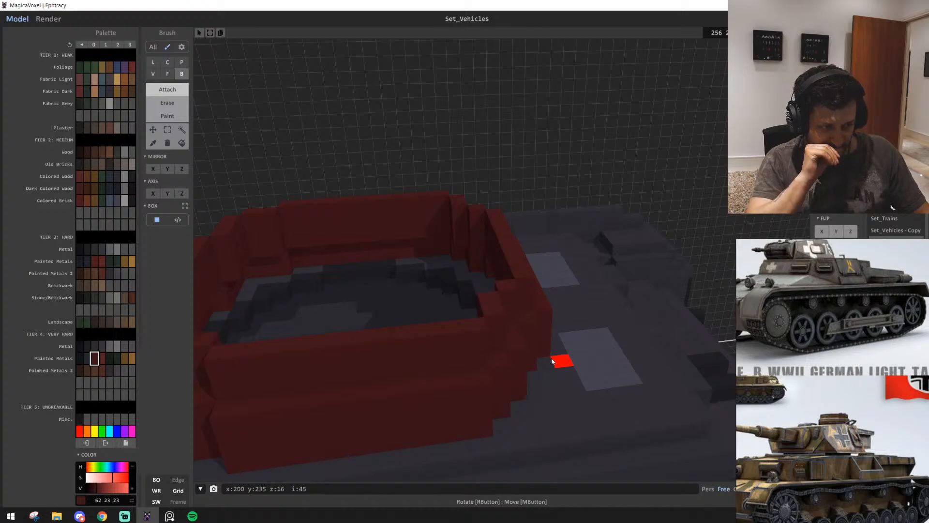
scroll(550, 357, down, 4)
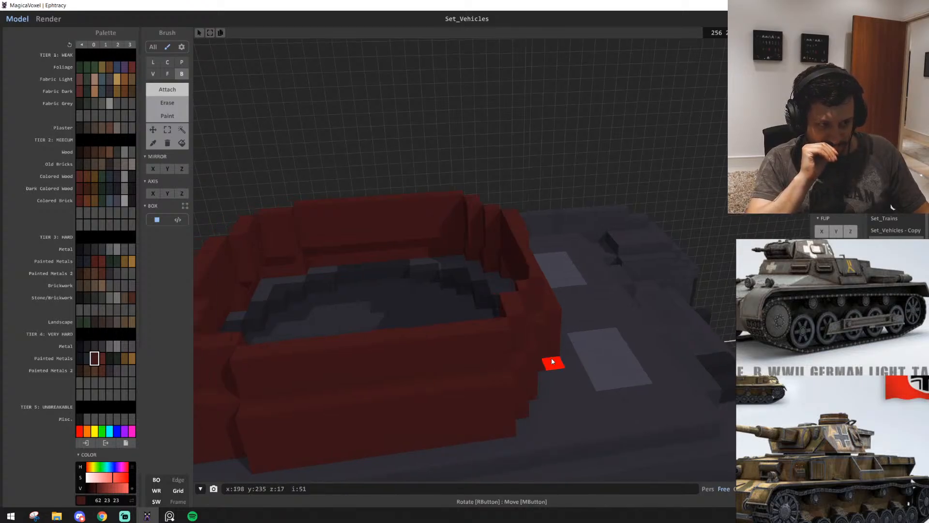
scroll(518, 369, up, 6)
scroll(519, 370, down, 6)
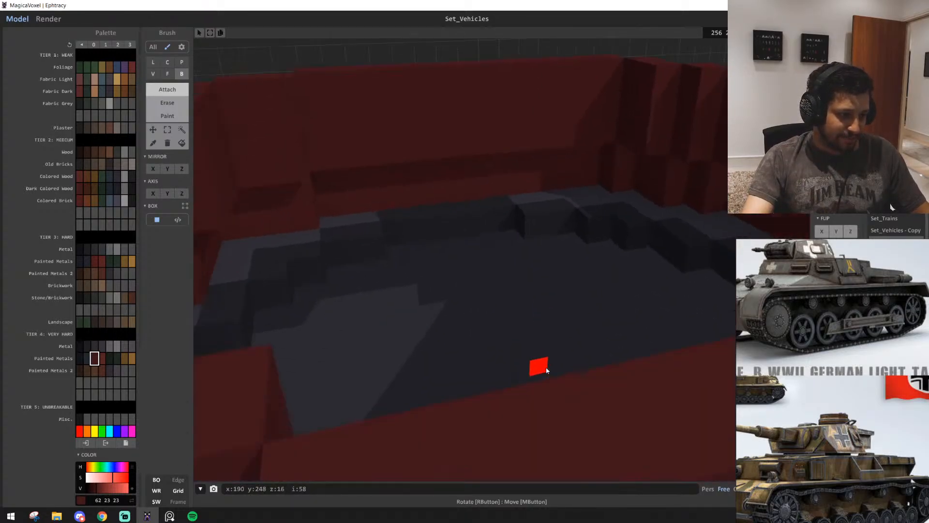
Examine the open turret walls from several sides and compare their shape with the tank reference pictures
middle_drag(539, 363, 359, 258)
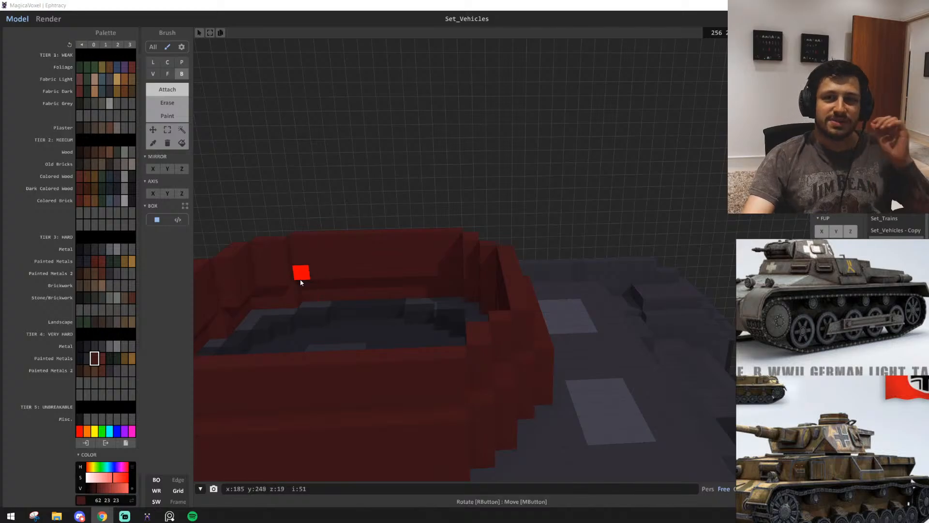
right_drag(441, 217, 421, 193)
right_drag(557, 252, 382, 262)
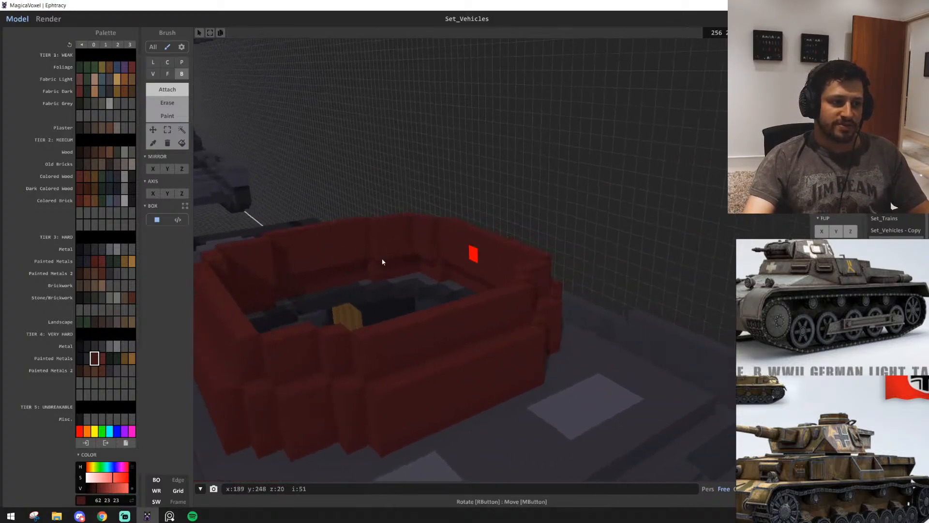
right_drag(599, 239, 580, 249)
scroll(591, 264, down, 3)
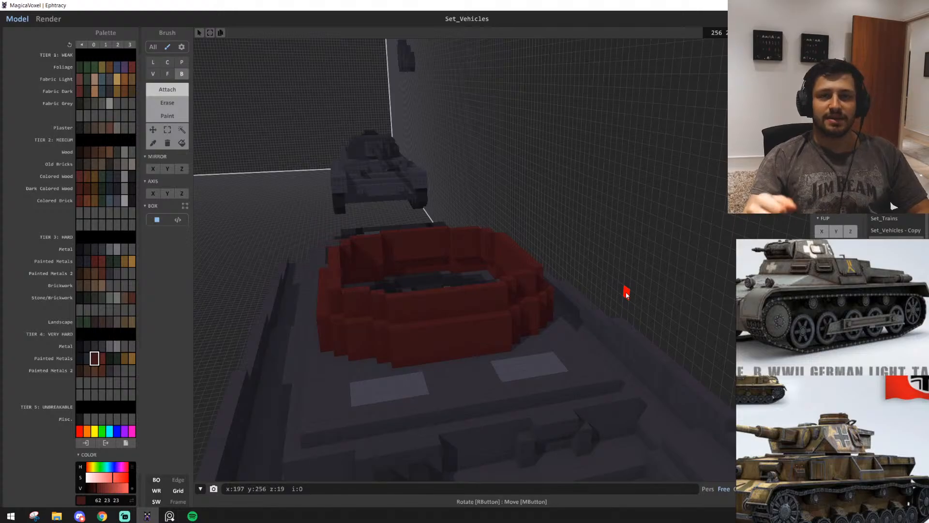
right_drag(486, 336, 493, 278)
scroll(483, 344, up, 3)
scroll(541, 348, down, 2)
scroll(461, 278, down, 3)
scroll(838, 367, down, 3)
scroll(815, 407, up, 2)
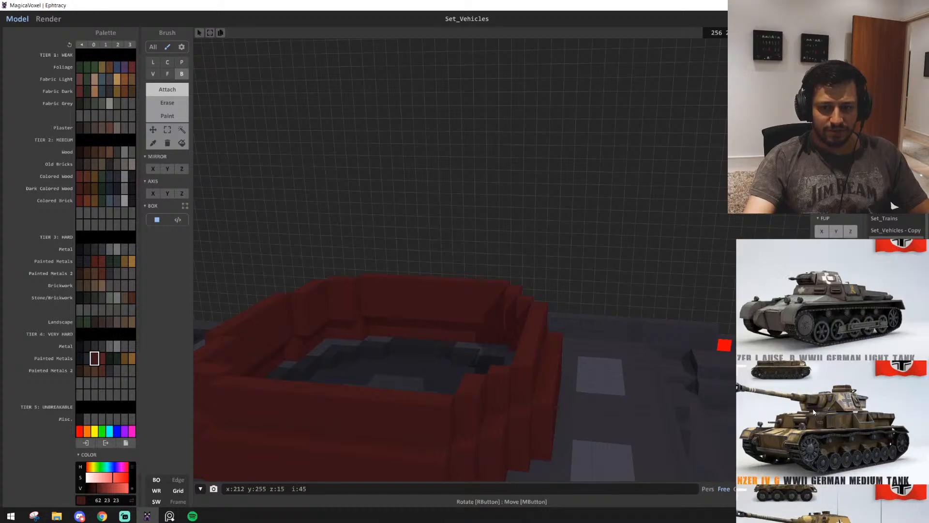
scroll(481, 328, down, 3)
right_drag(481, 329, 474, 306)
scroll(475, 305, down, 4)
scroll(448, 297, up, 3)
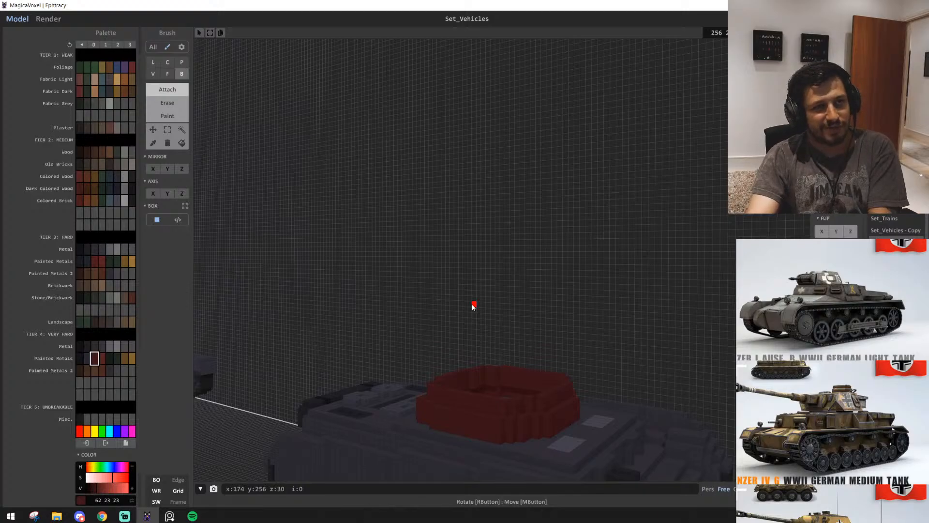
right_drag(535, 299, 412, 338)
Thicken the turret wall's top row inward around the opening with one-voxel-high dark red boxes
scroll(492, 357, up, 3)
scroll(421, 336, up, 3)
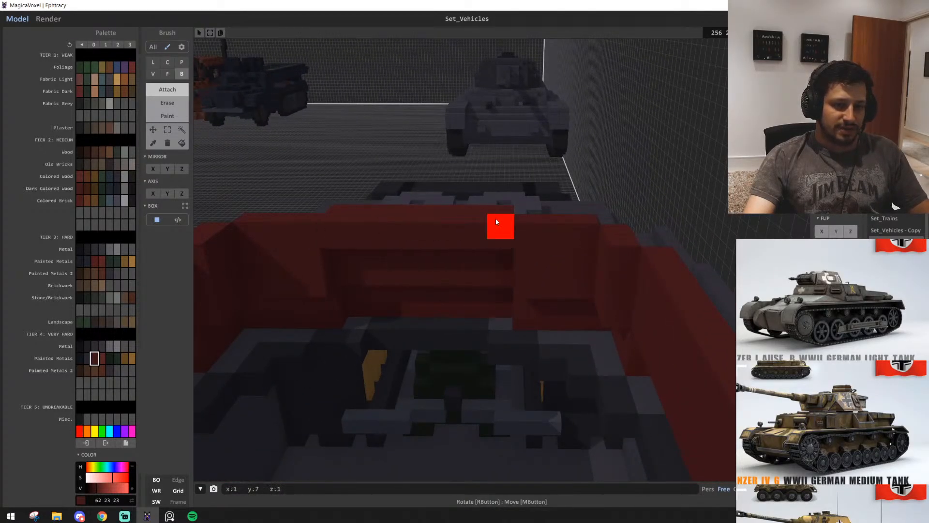
mouse_move(576, 240)
right_down()
mouse_move(465, 280)
mouse_move(271, 268)
mouse_move(428, 220)
mouse_move(576, 226)
right_up()
scroll(290, 280, up, 3)
scroll(427, 220, down, 3)
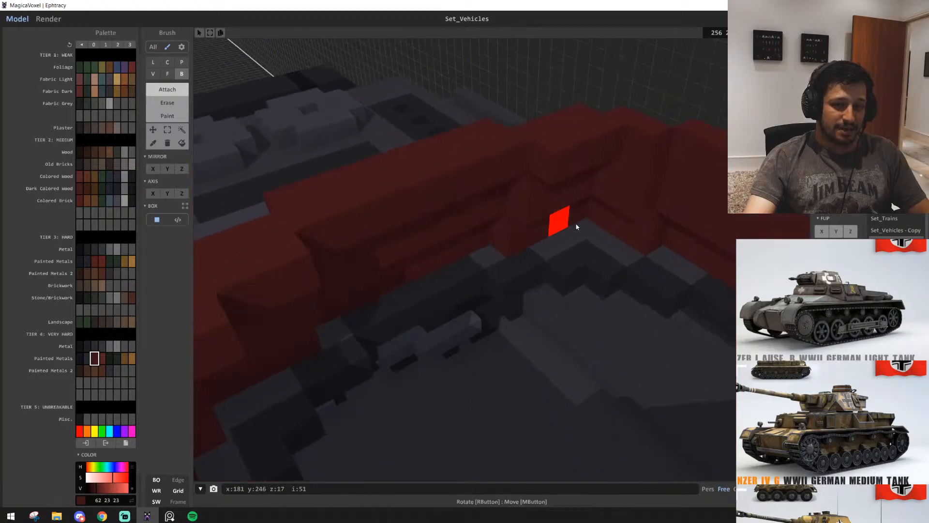
right_drag(614, 146, 612, 222)
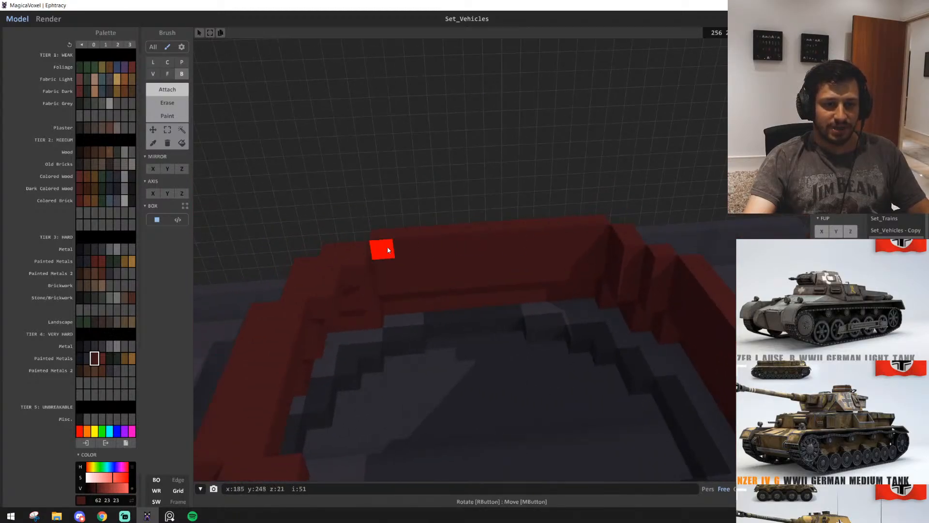
scroll(611, 243, down, 10)
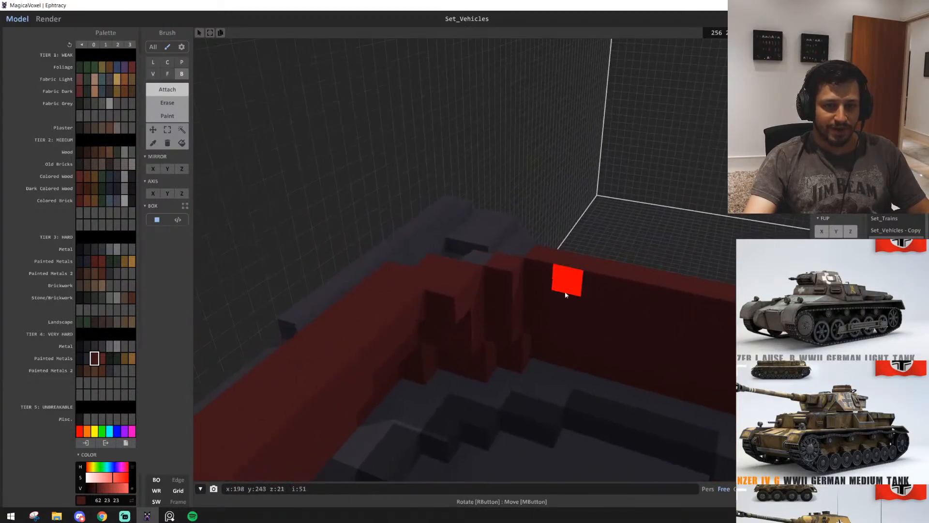
scroll(409, 309, up, 10)
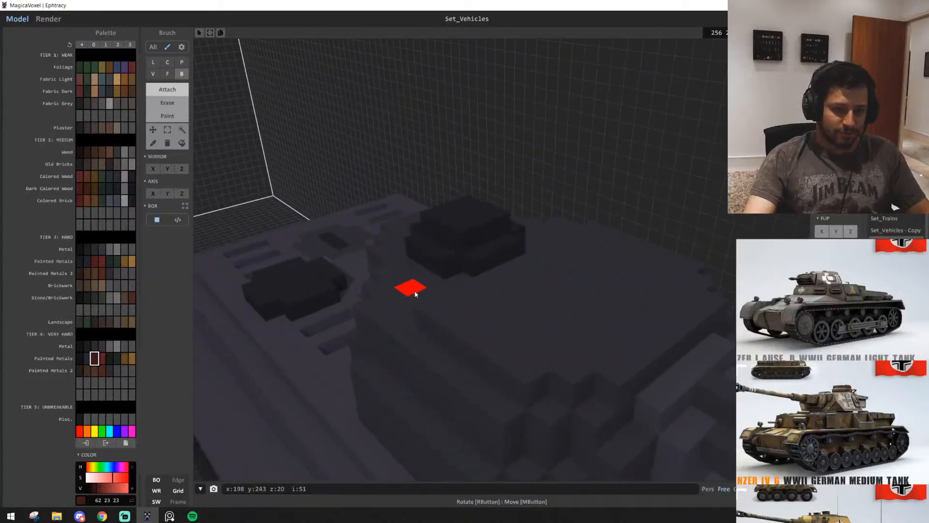
scroll(381, 308, down, 6)
scroll(475, 280, up, 8)
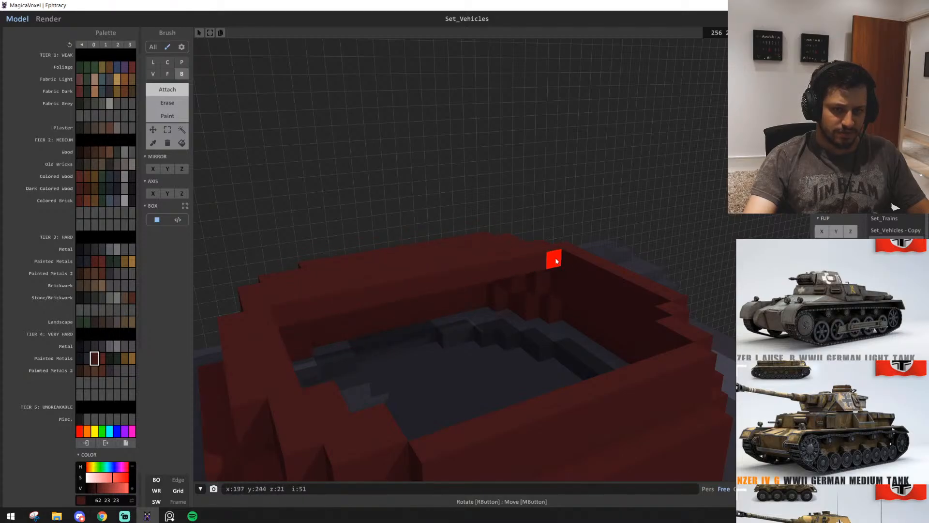
Close the turret roof by extending the wall's inner top edge across the opening with the Face brush
key(f)
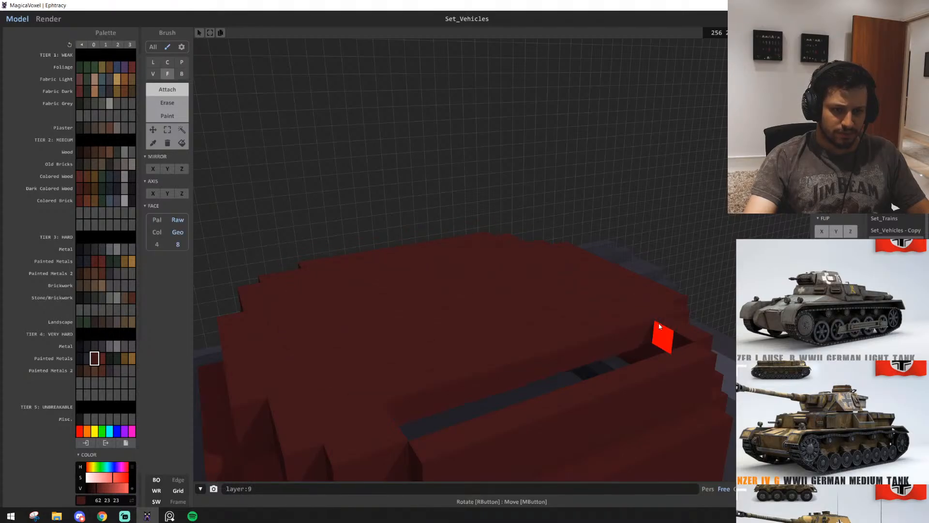
scroll(562, 373, down, 2)
scroll(562, 373, down, 3)
right_drag(561, 372, 504, 307)
scroll(495, 352, up, 4)
scroll(469, 353, down, 6)
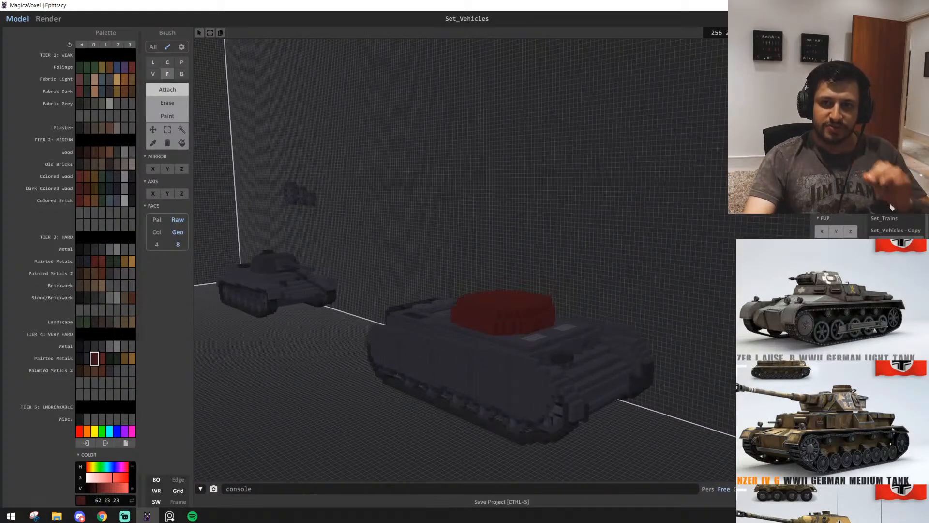
scroll(503, 373, up, 5)
right_drag(499, 372, 481, 408)
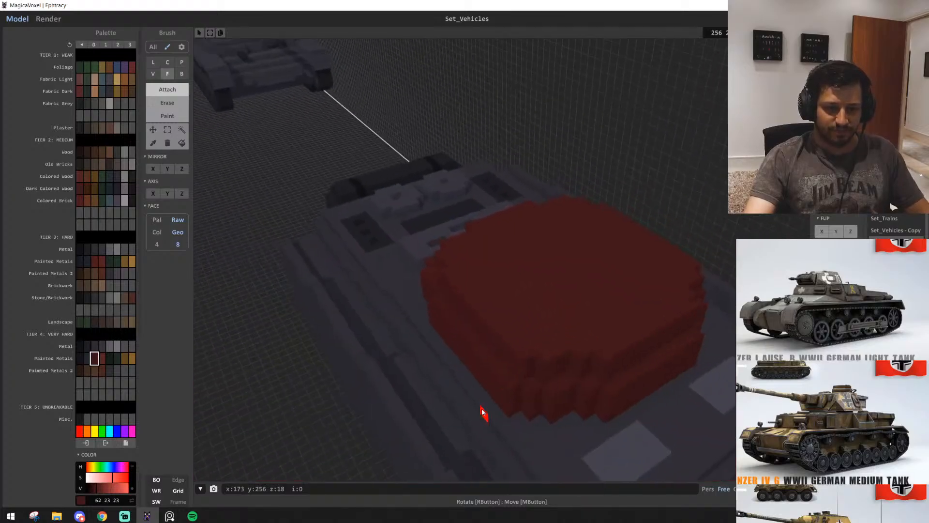
Examine the roofed turret's shape and proportions on the hull from above and from the sides
key(b)
mouse_move(548, 340)
right_down()
mouse_move(516, 347)
mouse_move(505, 333)
right_up()
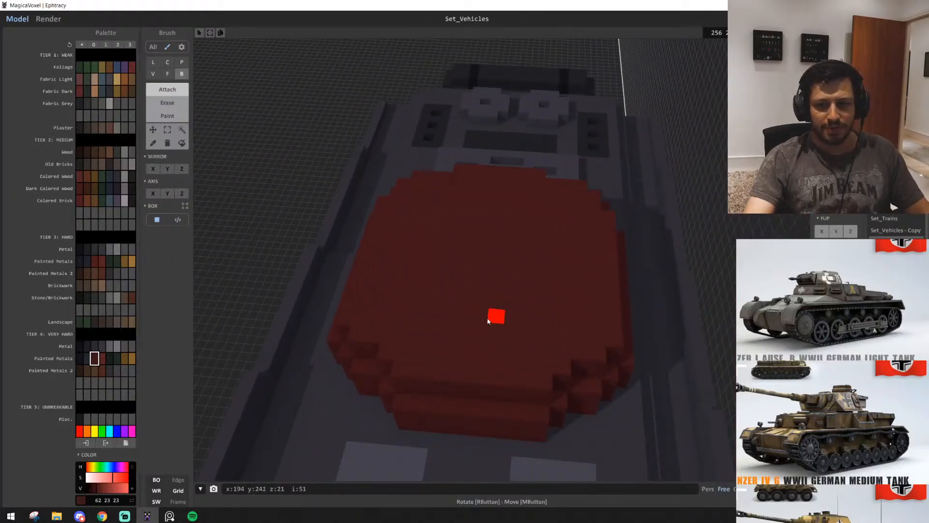
right_drag(415, 281, 531, 320)
scroll(431, 346, down, 5)
scroll(556, 325, down, 5)
scroll(550, 320, up, 4)
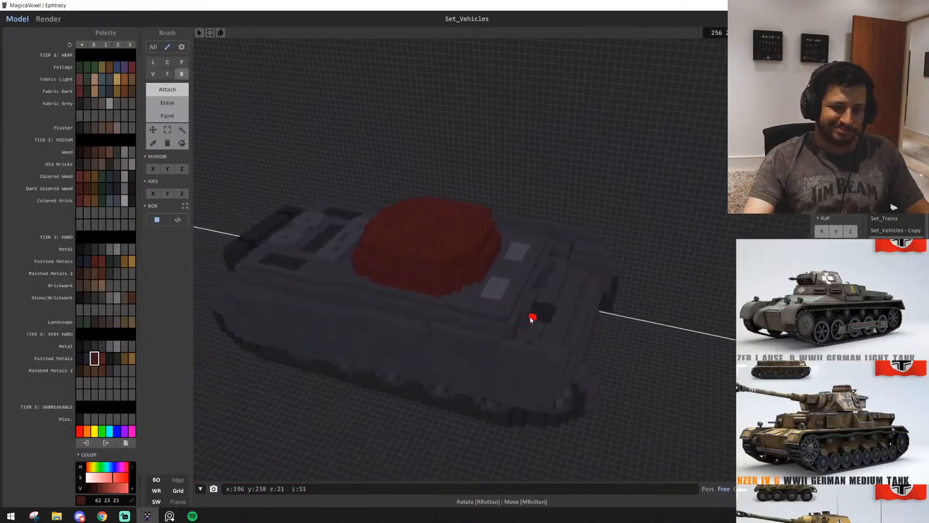
key(d)
key(w)
key(a)
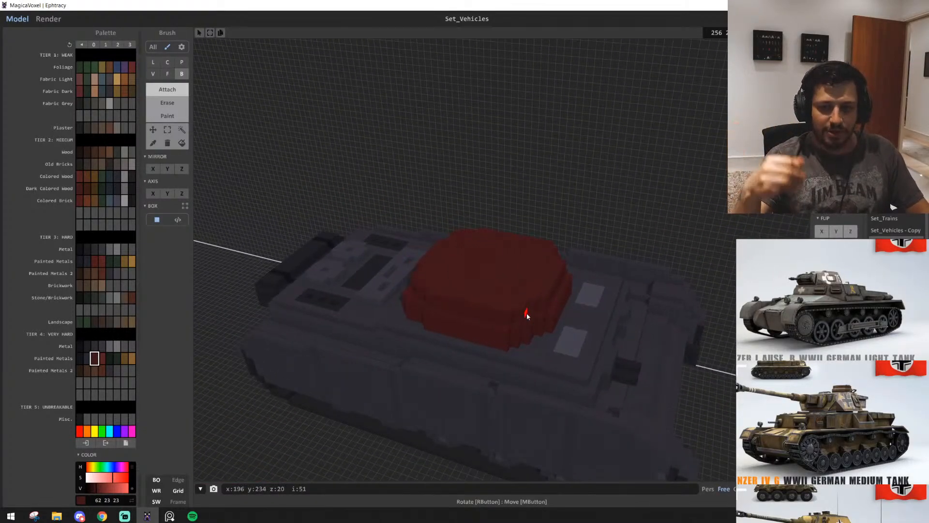
key(w)
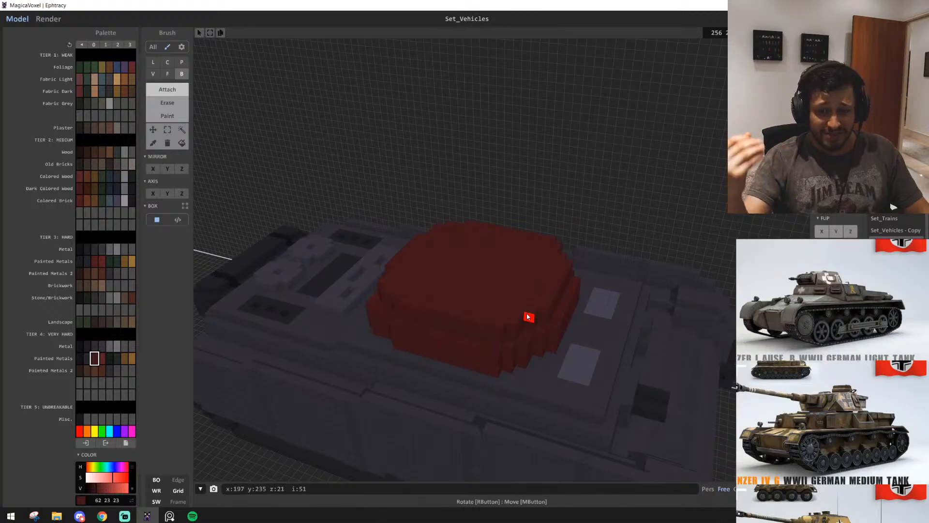
key(w)
key(d)
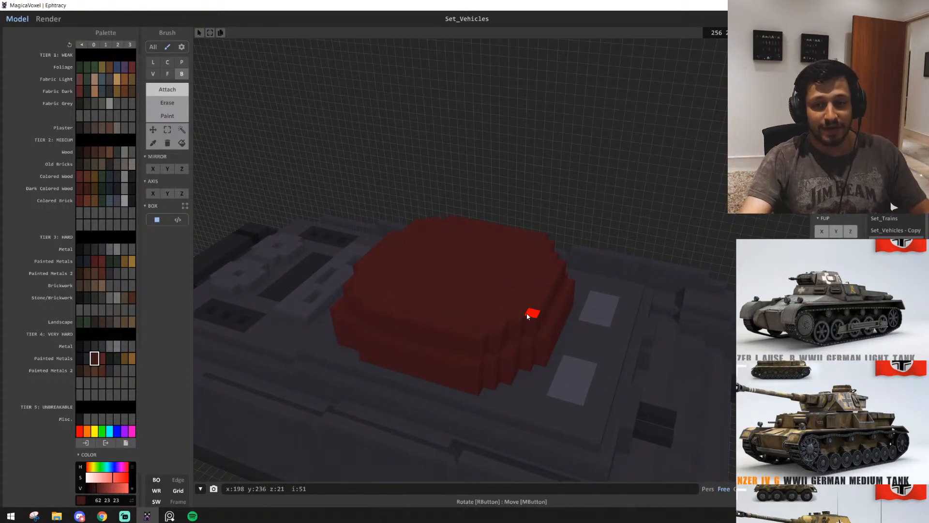
key(d)
key(w)
right_drag(543, 323, 608, 348)
key(d)
key(a)
key(d)
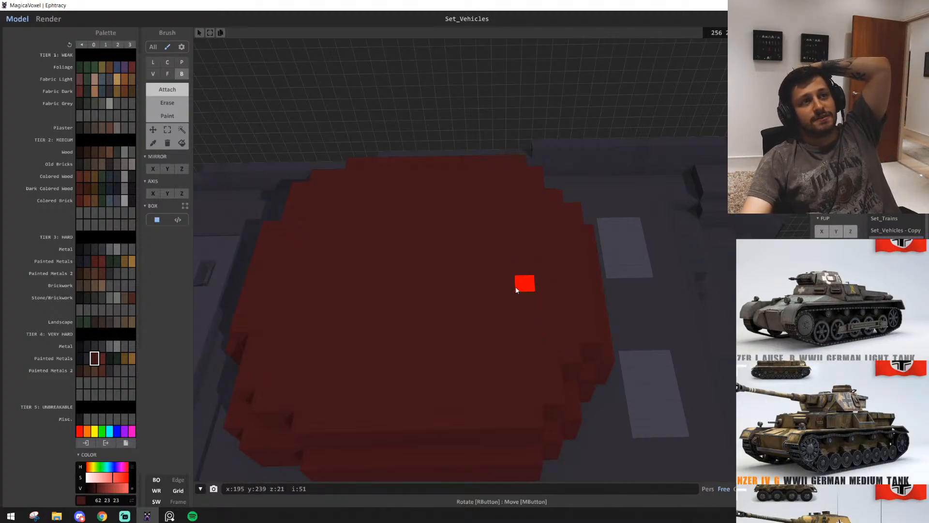
Bring the top-view Pz IV drawings into view in the reference board and compare them with the turret
key(s)
right_drag(456, 301, 369, 255)
key(a)
key(d)
key(w)
key(d)
key(s)
key(d)
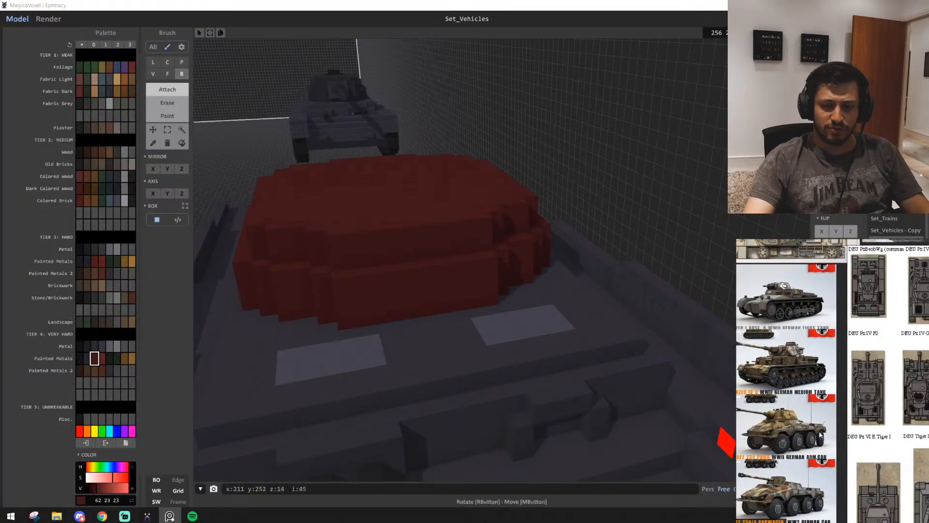
scroll(397, 349, up, 2)
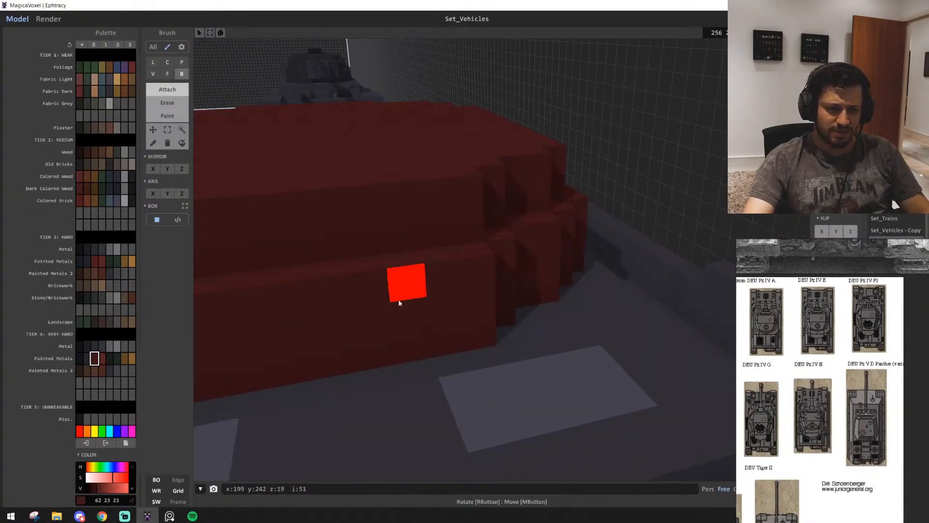
Build a raised mantlet in lighter red (86 35 35) on the turret's light-panel end, five voxels wide with a three-voxel-wide top row
right_drag(401, 303, 417, 300)
scroll(417, 301, down, 2)
scroll(417, 300, up, 2)
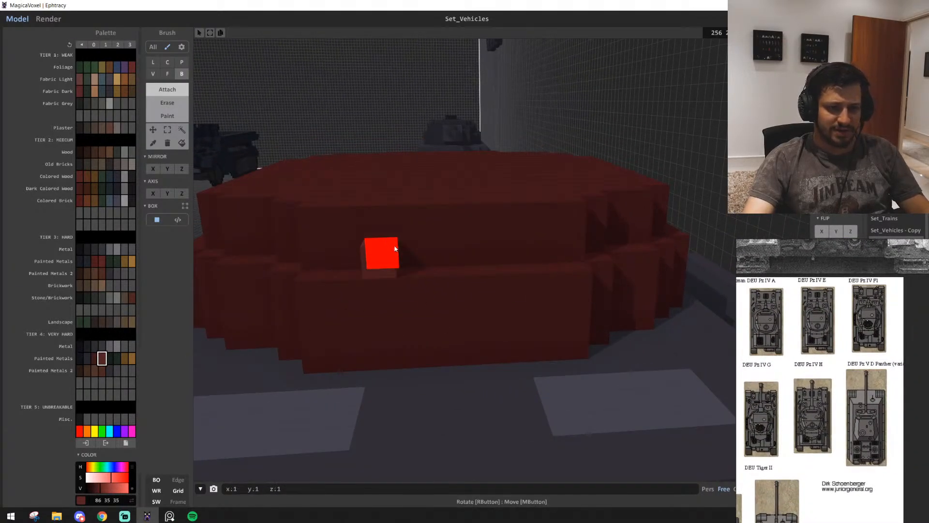
drag(396, 249, 524, 244)
drag(385, 303, 524, 308)
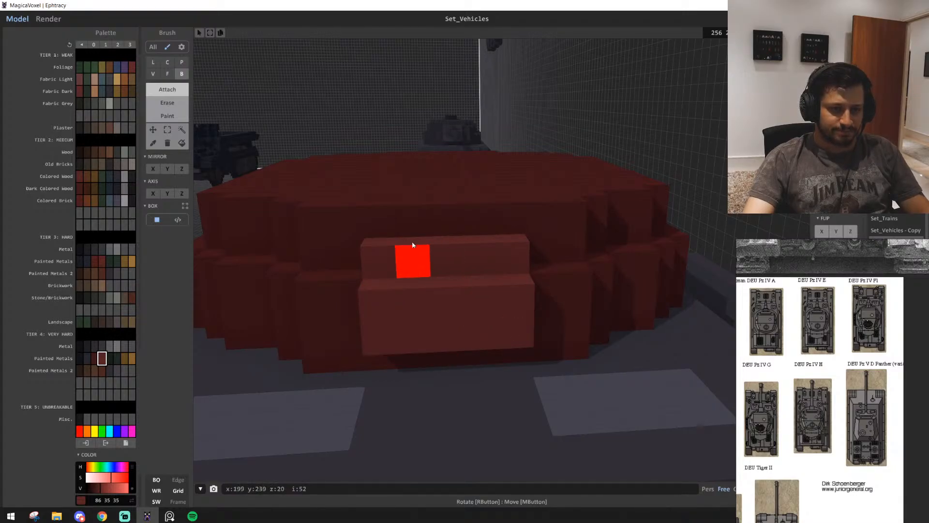
drag(413, 227, 479, 228)
right_drag(479, 319, 501, 331)
scroll(501, 331, down, 4)
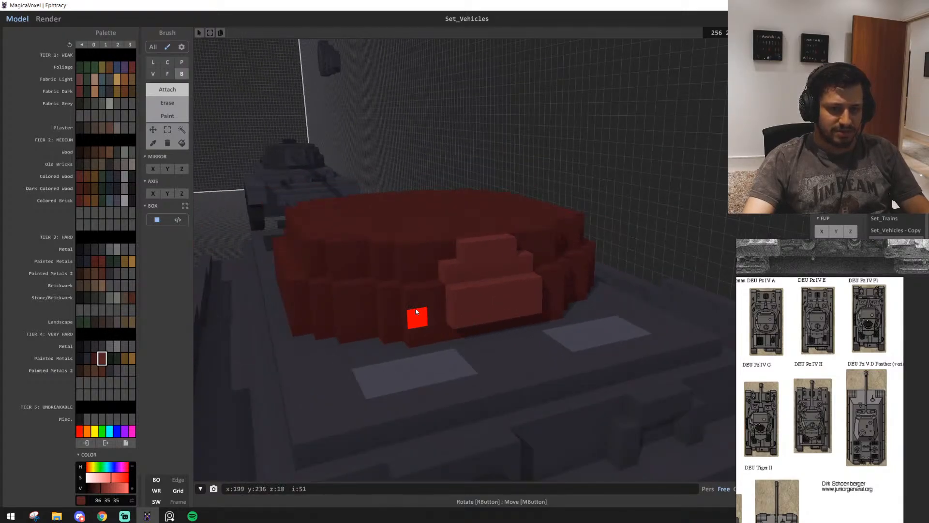
Add a three-voxel-wide block in the turret's dark red to the mantlet's middle, leaving a one-voxel hole at its centre
alt+click(416, 309)
right_drag(416, 310, 500, 325)
drag(513, 231, 476, 237)
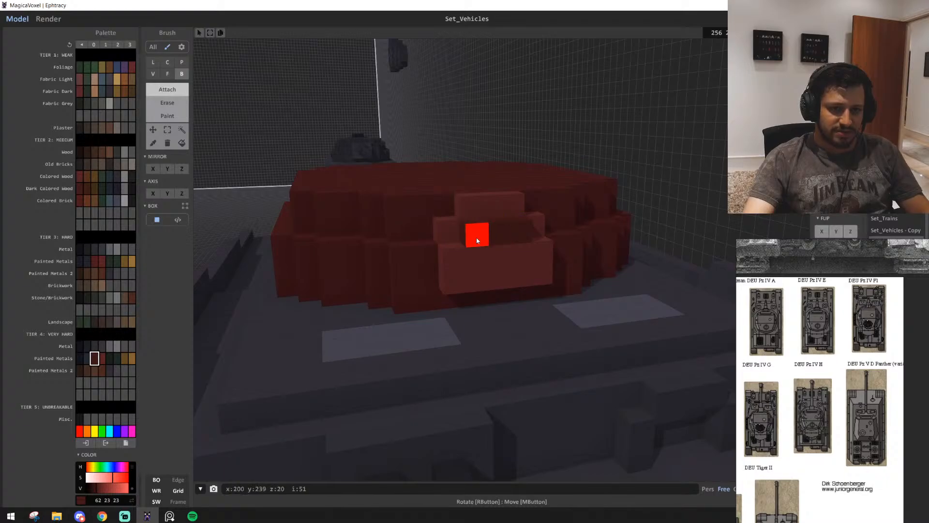
drag(521, 257, 481, 280)
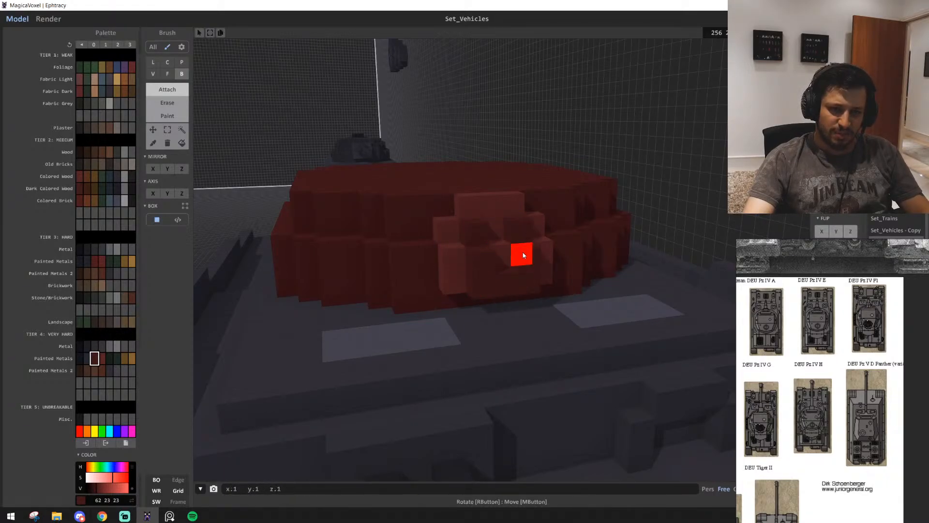
scroll(554, 299, up, 4)
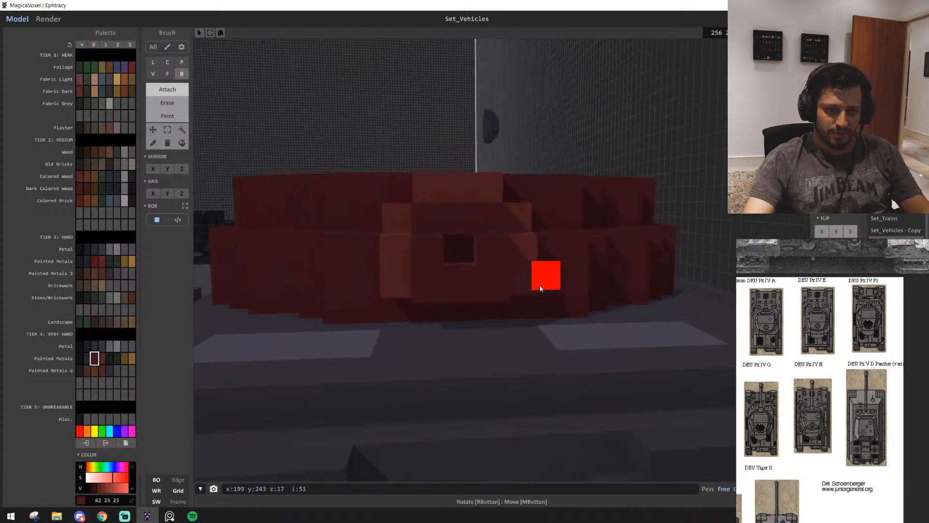
scroll(556, 302, up, 5)
scroll(555, 304, down, 8)
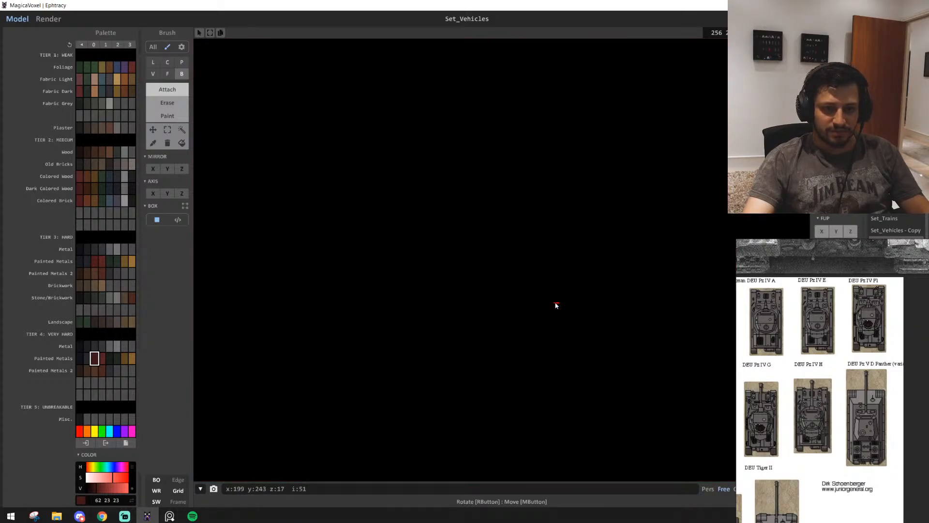
scroll(368, 314, down, 8)
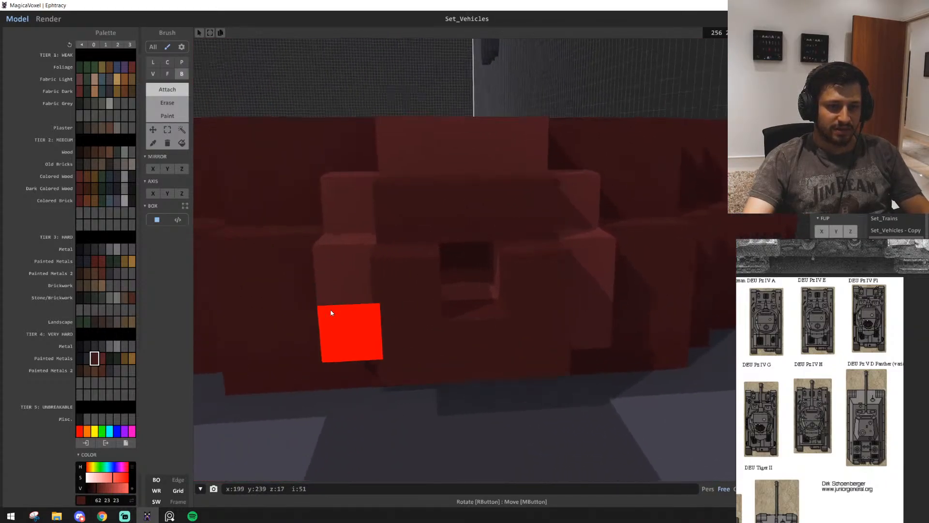
scroll(546, 354, down, 3)
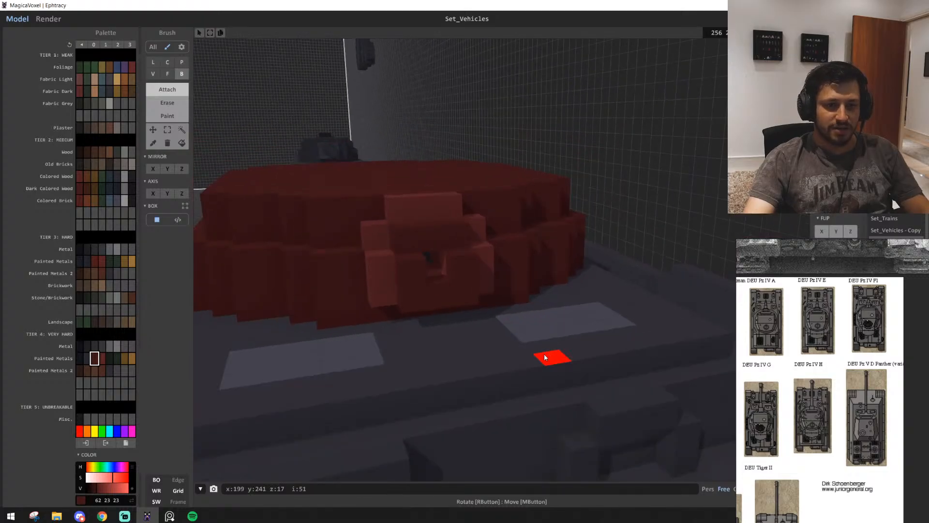
Extend the dark red gun mount forward from the mantlet, out over the deck between the light panels
right_drag(544, 354, 493, 280)
right_drag(488, 247, 534, 272)
scroll(534, 272, down, 3)
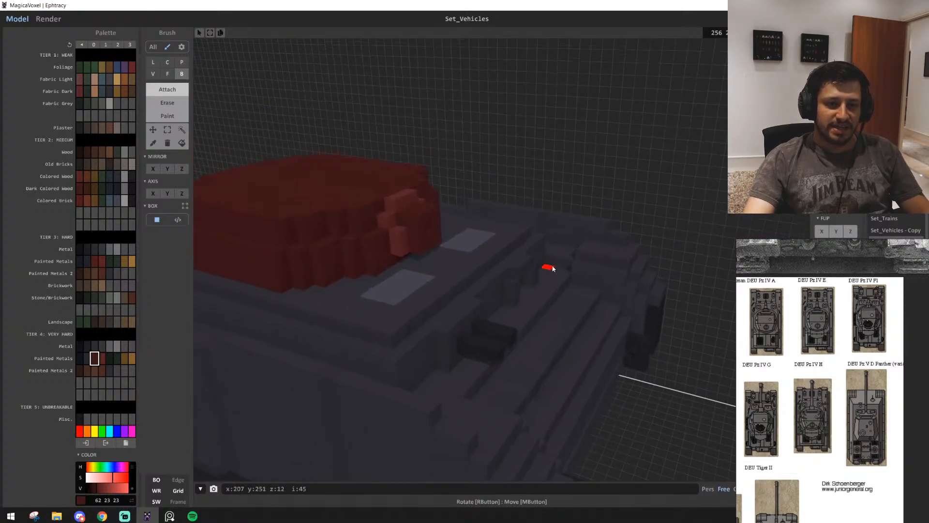
drag(421, 223, 454, 221)
mouse_move(503, 264)
right_down()
mouse_move(437, 249)
mouse_move(434, 239)
right_up()
Try to extend a one-voxel-thick gun barrel far forward from the centre of the mount with the Face brush
key(b)
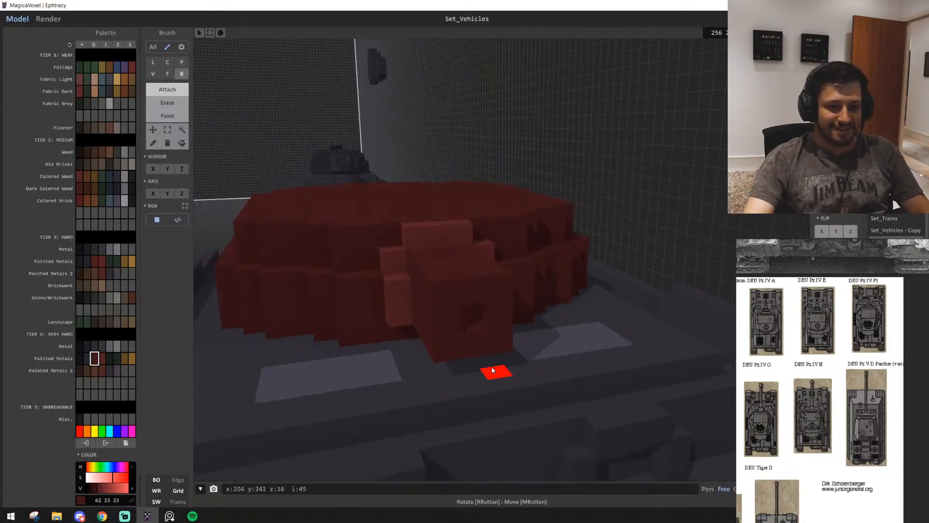
click(477, 327)
key(f)
right_drag(503, 348, 533, 349)
scroll(499, 318, down, 3)
right_drag(455, 274, 594, 333)
scroll(595, 333, up, 3)
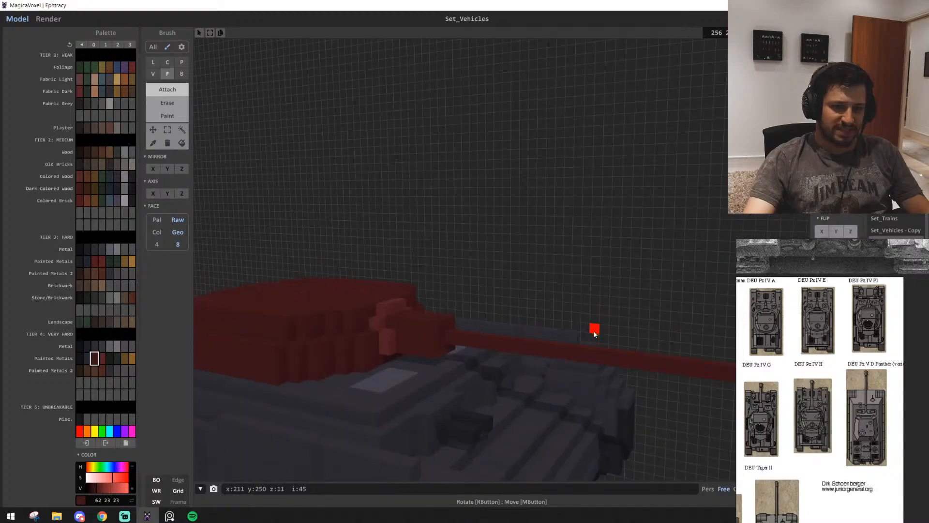
Undo the last two edits to the gun barrel
key(ctrl+z)
key(ctrl+z)
scroll(557, 400, down, 3)
middle_drag(542, 400, 527, 440)
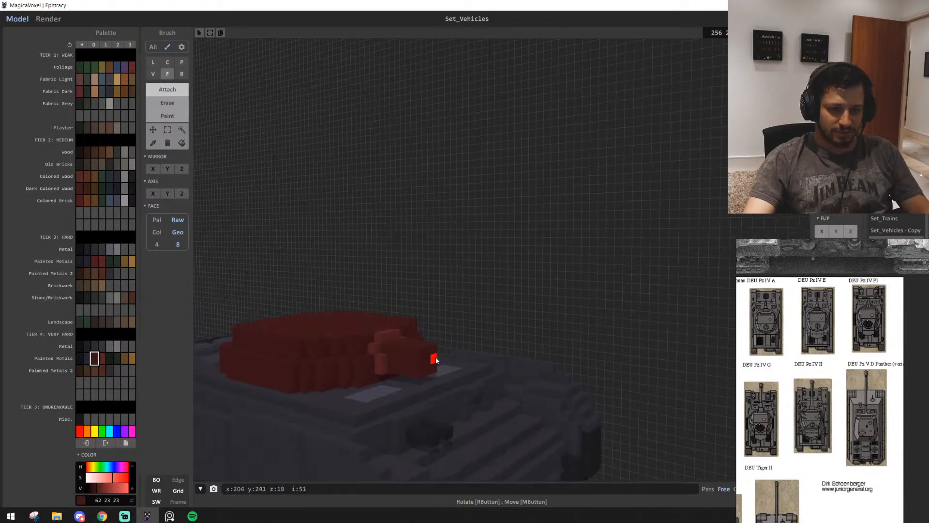
Try to extend a three-voxel-thick dark red gun barrel forward past the hull and cut a slot in its side near the muzzle
drag(435, 359, 663, 389)
mouse_move(593, 397)
right_down()
mouse_move(519, 406)
mouse_move(583, 402)
right_up()
scroll(584, 402, up, 3)
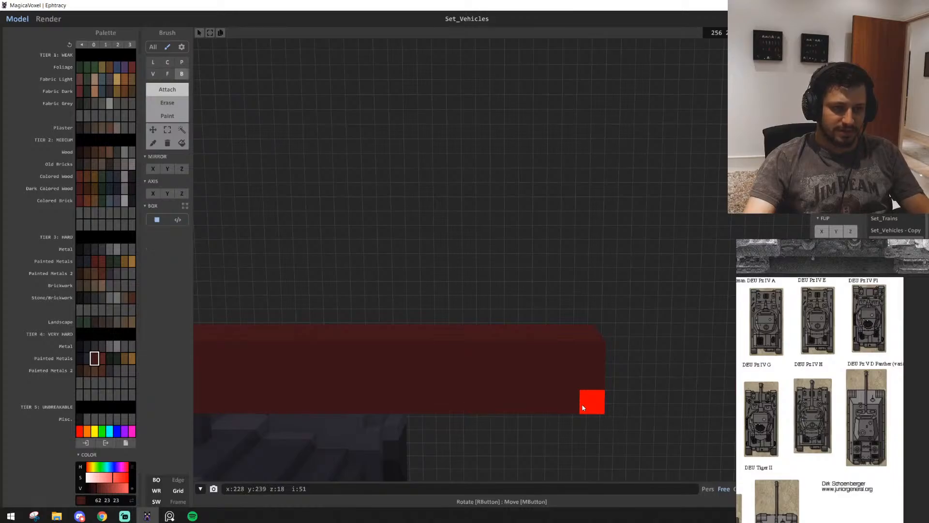
middle_drag(583, 408, 582, 346)
right_drag(565, 379, 578, 392)
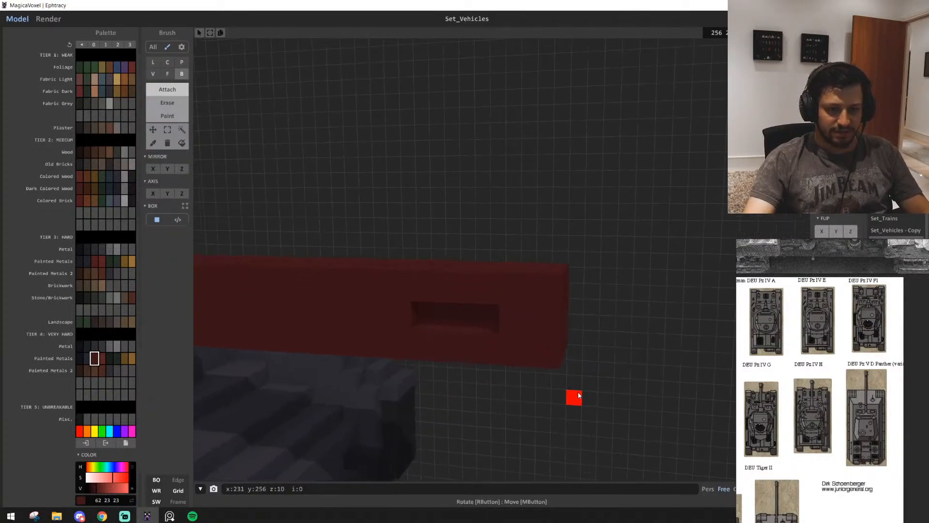
Try to carve away the corner voxels of the thick barrel's tip to shape the muzzle
middle_drag(524, 345, 591, 372)
mouse_move(590, 372)
right_down()
mouse_move(581, 378)
mouse_move(625, 414)
mouse_move(498, 410)
mouse_move(477, 281)
right_up()
key(ctrl+z)
shift+click(550, 297)
shift+click(567, 401)
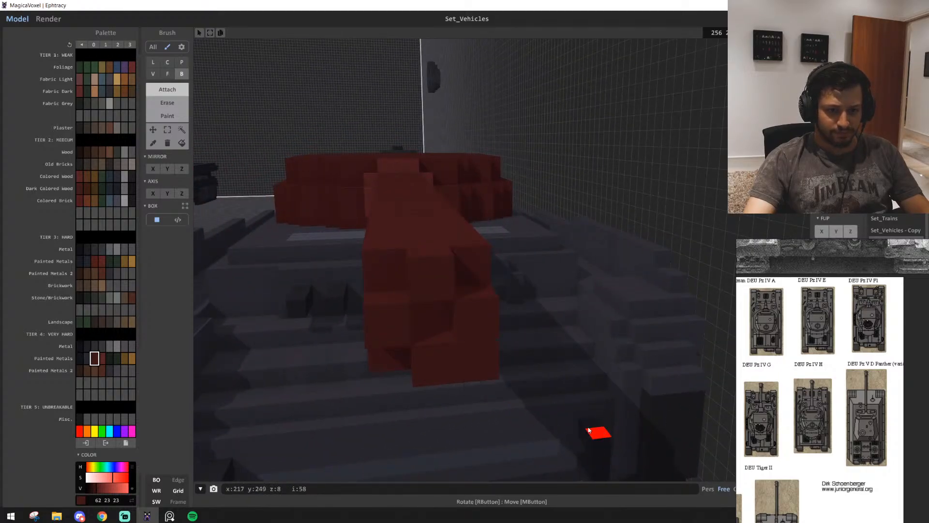
shift+click(484, 366)
mouse_move(382, 377)
right_down()
mouse_move(407, 358)
mouse_move(466, 354)
right_up()
middle_drag(466, 353, 457, 300)
scroll(434, 251, down, 3)
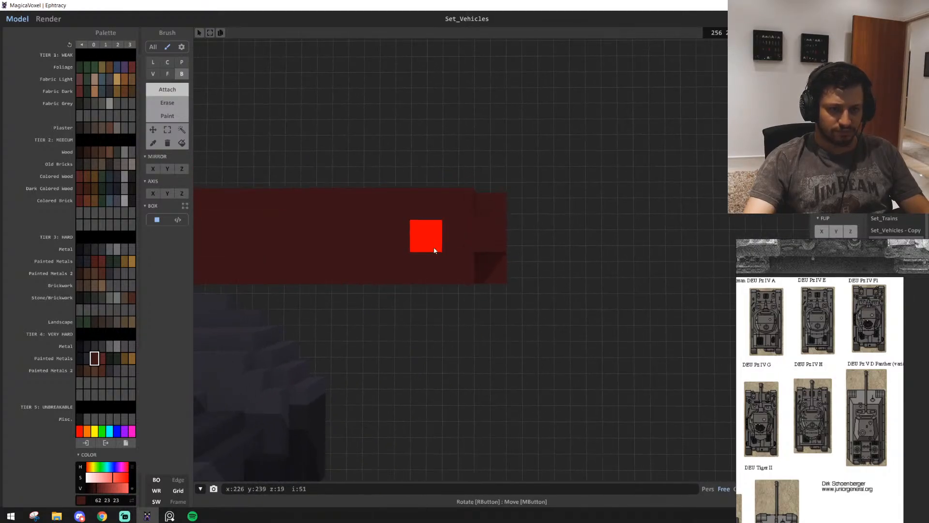
right_drag(373, 245, 418, 352)
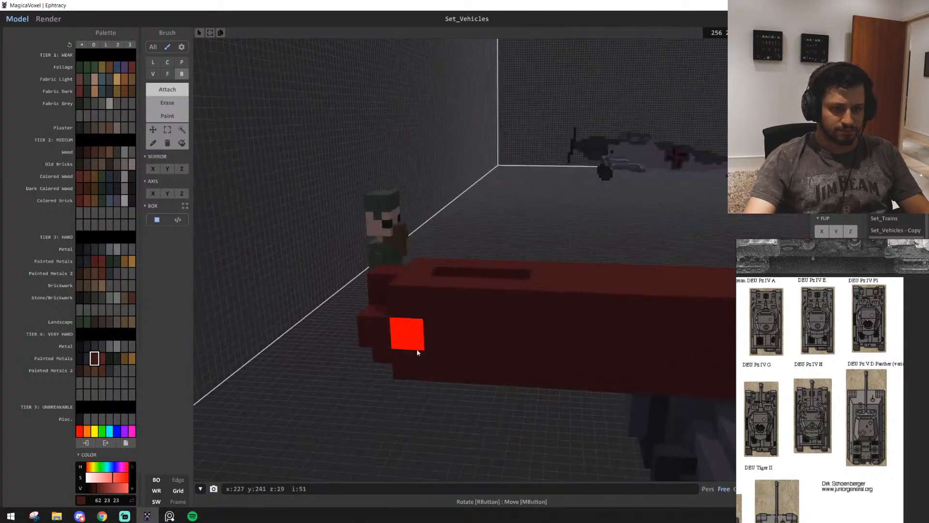
right_drag(497, 342, 441, 276)
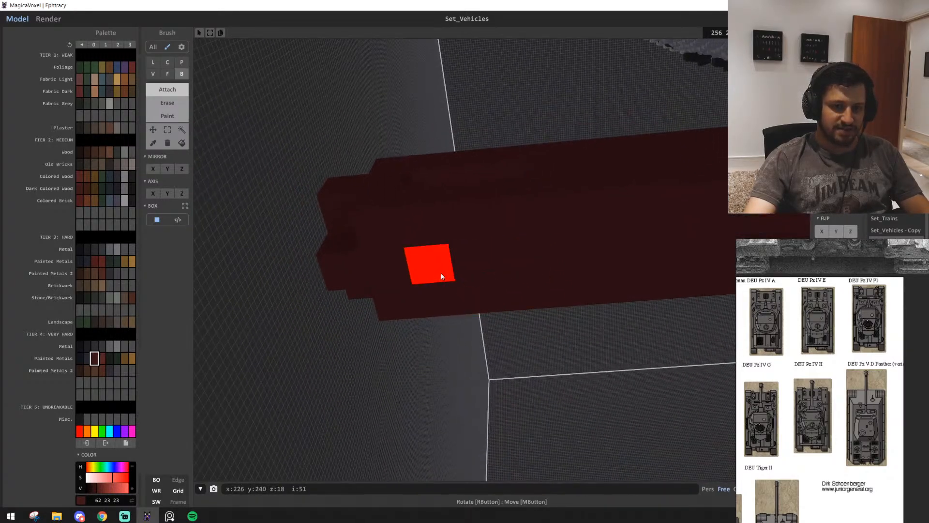
right_drag(514, 266, 556, 385)
Undo the thick gun barrel back to the mount on the mantlet
scroll(556, 384, down, 3)
scroll(557, 384, up, 5)
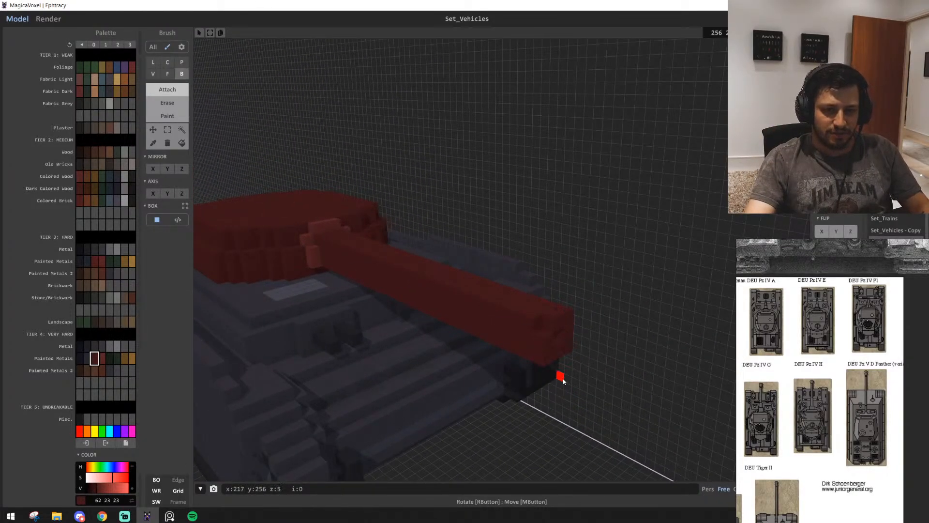
key(ctrl+z)
Shape a cross-shaped profile on the front of the gun mount and extend it forward past the hull as the dark red barrel
middle_drag(515, 358, 533, 376)
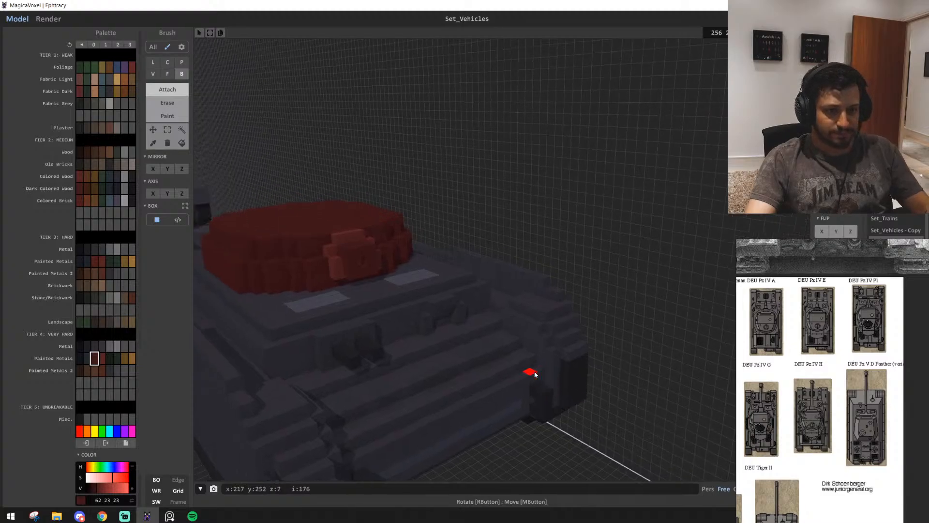
scroll(533, 375, up, 3)
right_drag(533, 375, 473, 359)
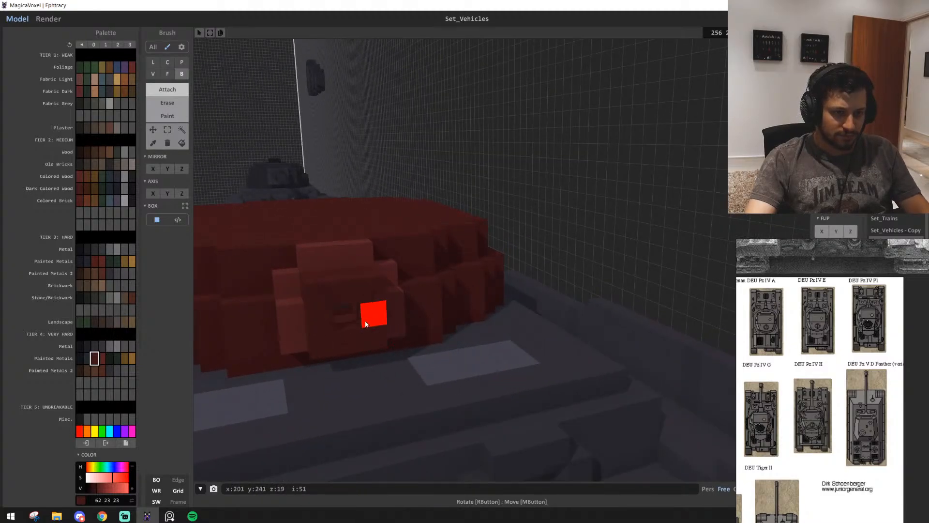
key(f)
click(367, 321)
click(376, 300)
right_drag(380, 358, 396, 356)
scroll(396, 356, down, 1)
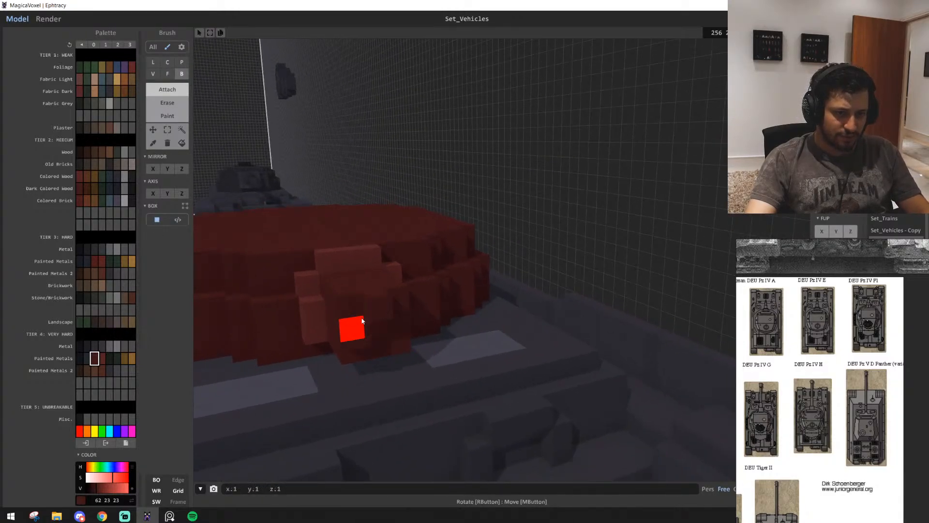
scroll(435, 374, down, 2)
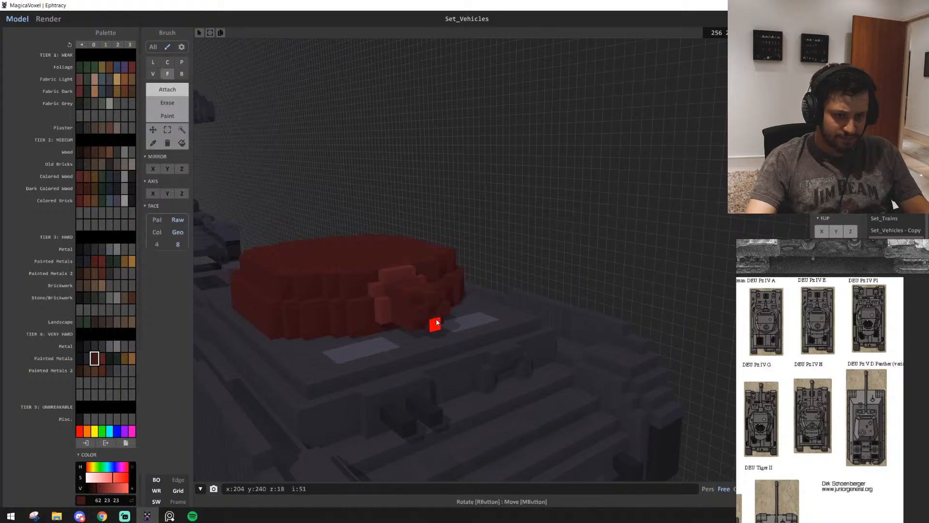
drag(479, 342, 711, 433)
right_drag(712, 433, 489, 356)
Cut a two-voxel-long slot sideways through the barrel near the muzzle
scroll(578, 411, down, 3)
scroll(580, 406, down, 3)
scroll(581, 404, up, 5)
right_drag(319, 280, 448, 360)
drag(441, 294, 418, 293)
mouse_move(445, 310)
right_down()
mouse_move(452, 322)
mouse_move(461, 309)
right_up()
scroll(452, 321, up, 1)
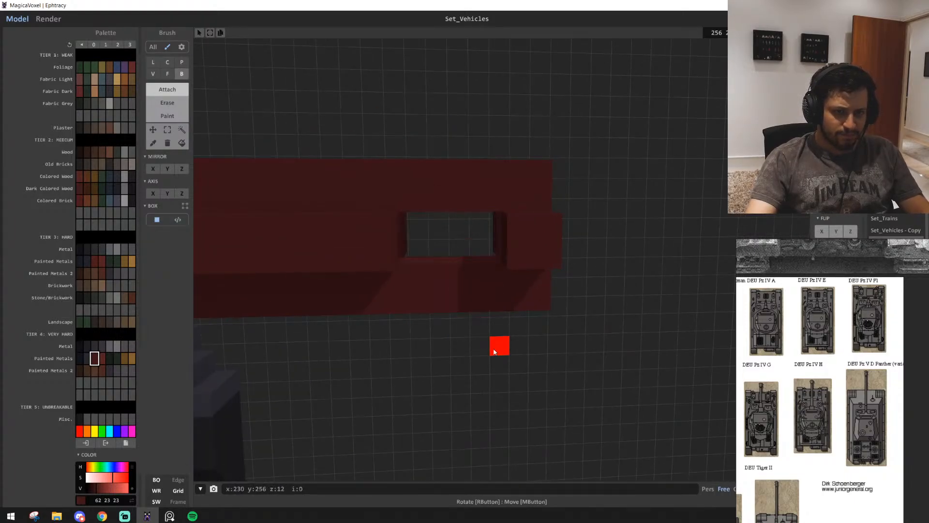
Build a square dark red muzzle brake around the barrel's slot, leaving an opening in its side
right_drag(498, 344, 431, 342)
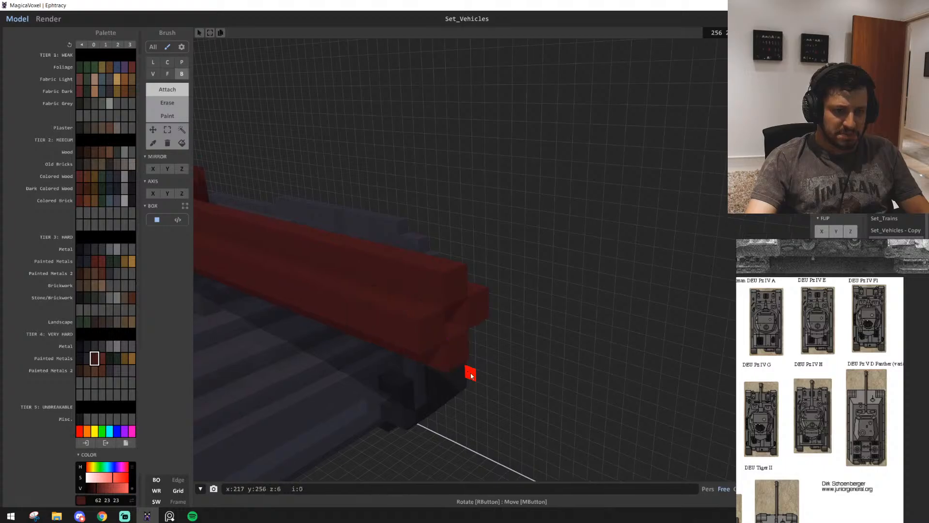
right_drag(516, 363, 410, 330)
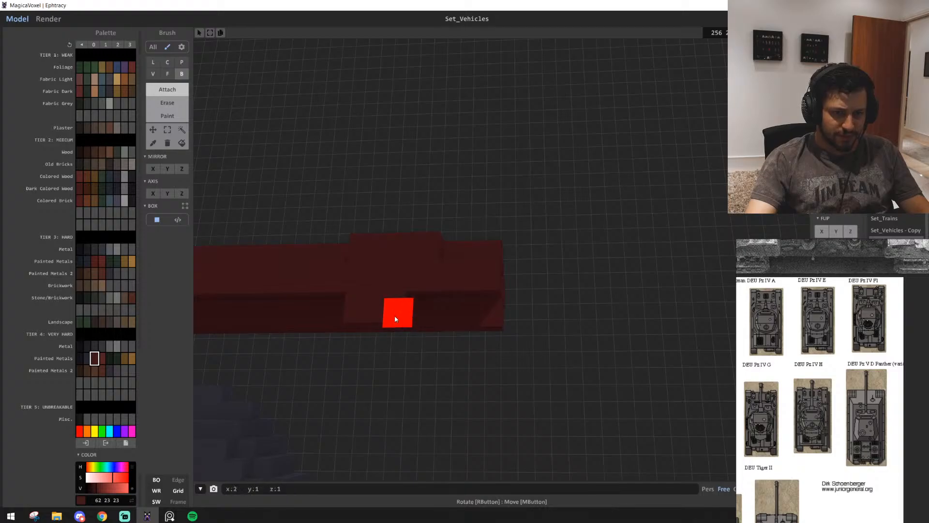
right_drag(475, 363, 308, 346)
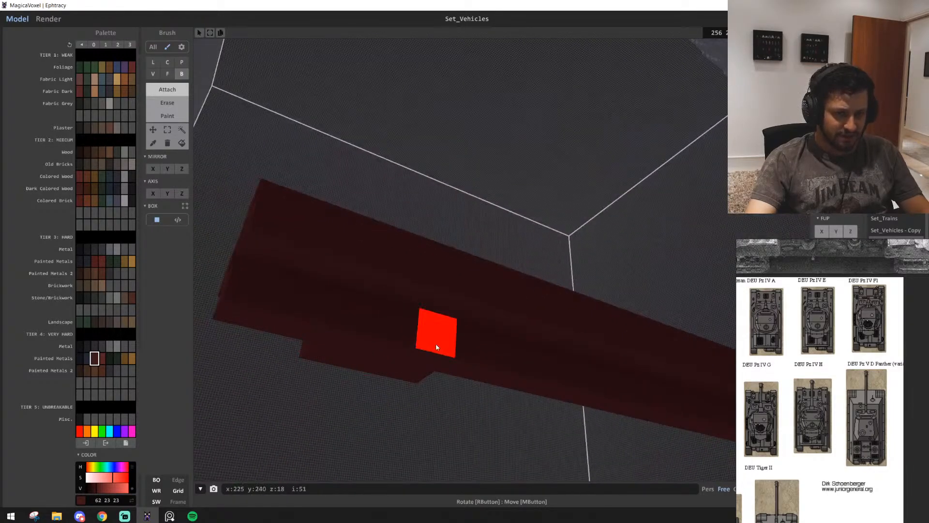
right_drag(435, 347, 400, 385)
right_drag(492, 325, 513, 363)
scroll(514, 354, up, 2)
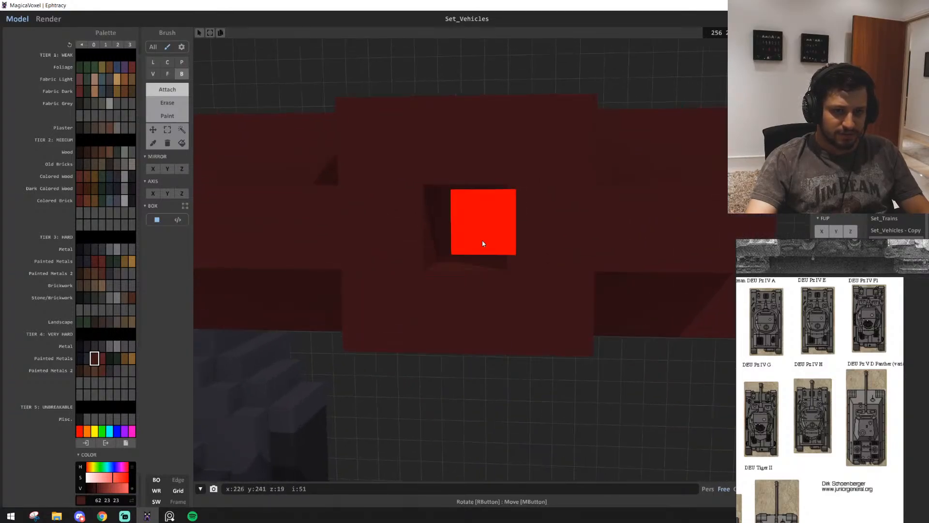
shift+click(483, 243)
key(ctrl+z)
right_drag(502, 373, 564, 296)
Build up the barrel tip in front of the muzzle brake with dark red voxels, with a raised block on top
right_drag(500, 363, 531, 440)
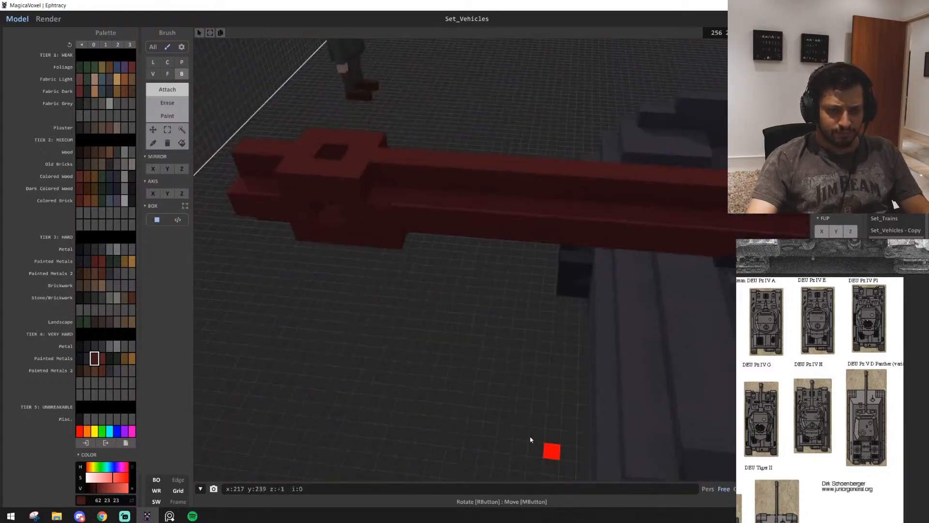
scroll(531, 440, up, 1)
right_drag(353, 188, 284, 337)
right_drag(466, 370, 536, 396)
right_drag(587, 347, 523, 413)
scroll(543, 408, up, 5)
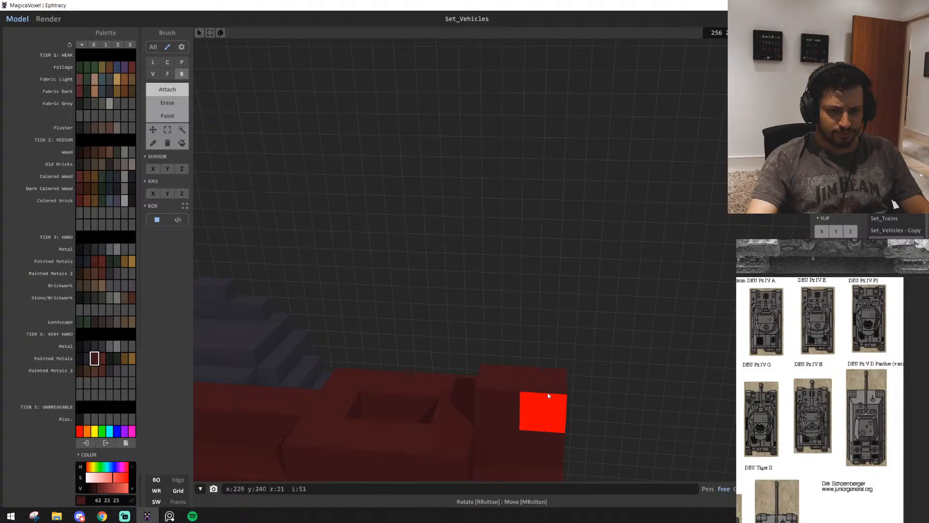
scroll(552, 404, down, 5)
right_drag(555, 411, 546, 342)
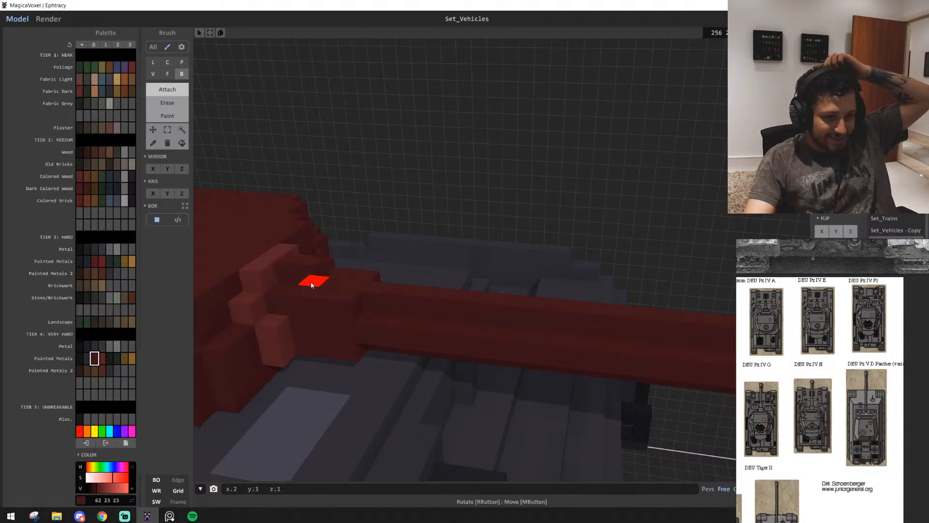
Select the connected turret, mantlet and gun together with the Region tool and raise them above the hull deck
right_drag(442, 359, 422, 385)
scroll(423, 385, down, 10)
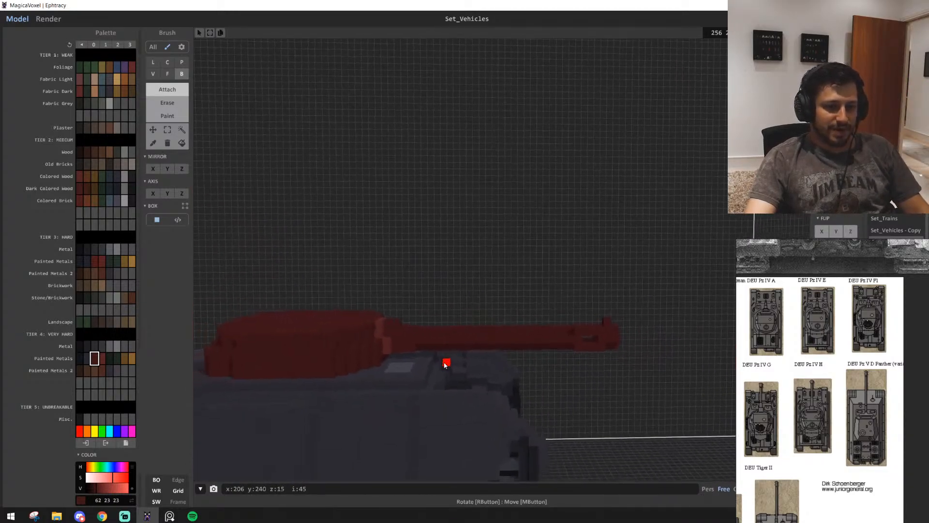
key(d)
key(a)
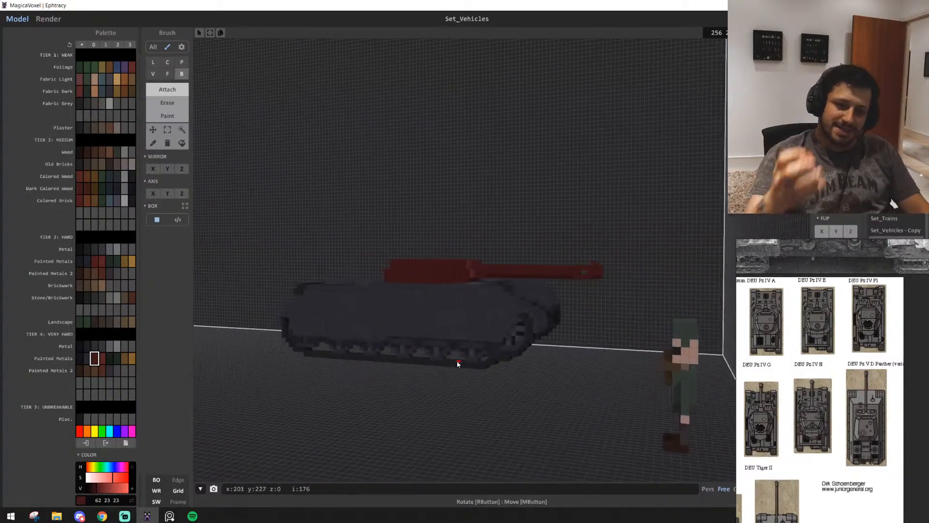
key(w)
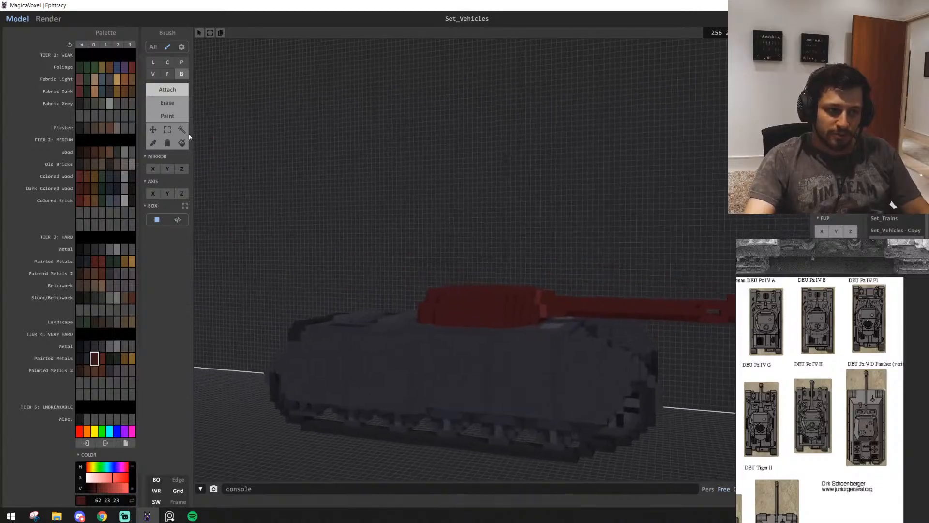
click(182, 130)
click(443, 316)
shift+click(495, 315)
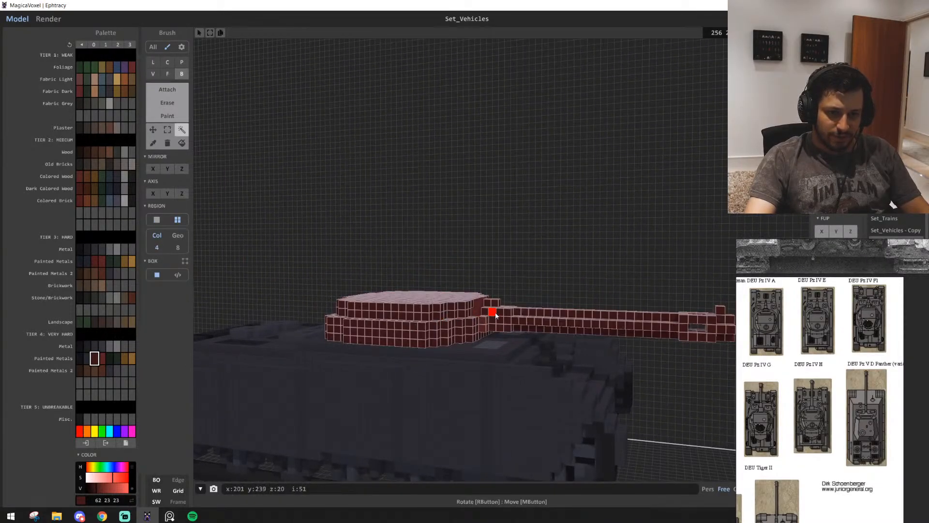
key(w)
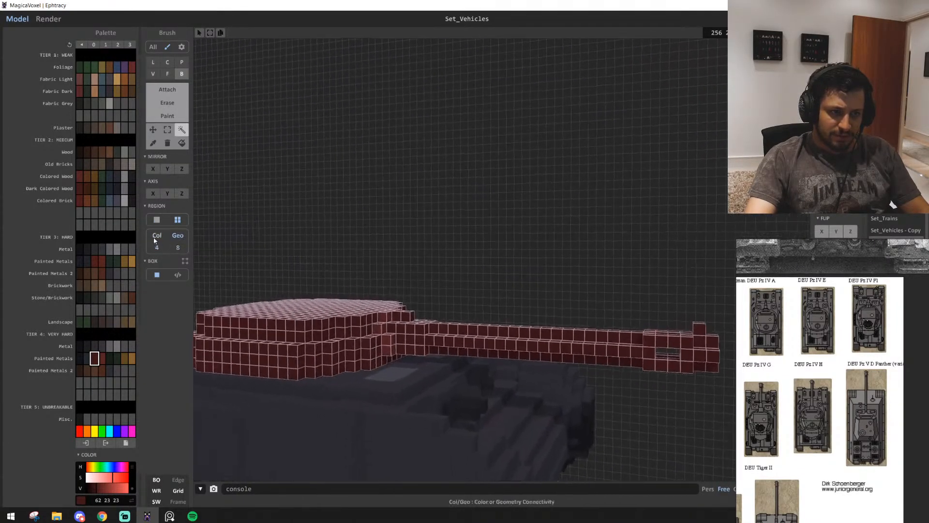
right_drag(234, 269, 242, 305)
key(d)
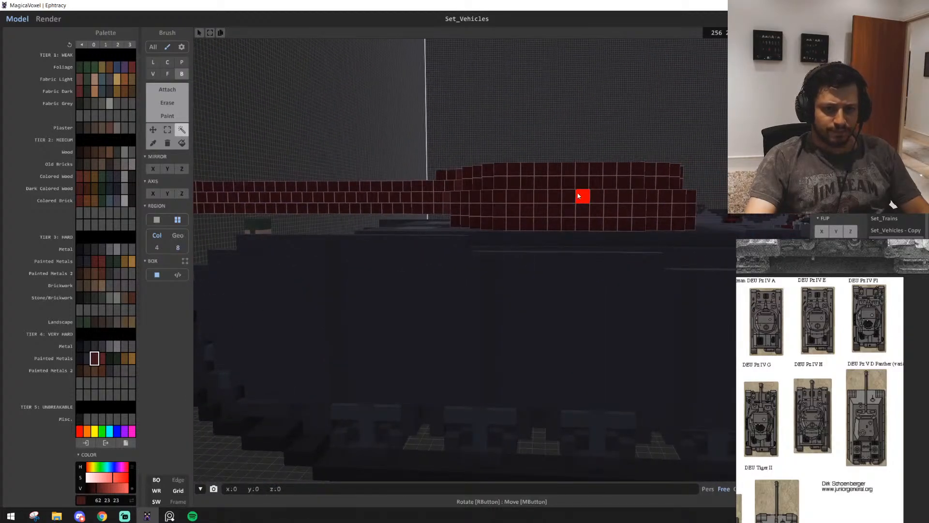
drag(578, 196, 579, 172)
key(w)
right_drag(579, 173, 500, 292)
key(s)
click(560, 174)
key(w)
mouse_move(560, 175)
right_down()
mouse_move(519, 219)
mouse_move(481, 241)
right_up()
Extend the raised turret's underside down to the hull deck with the Face brush to make the turret taller
key(t)
key(w)
key(f)
key(w)
mouse_move(440, 187)
right_down()
mouse_move(414, 160)
mouse_move(413, 182)
mouse_move(384, 181)
mouse_move(394, 167)
right_up()
key(w)
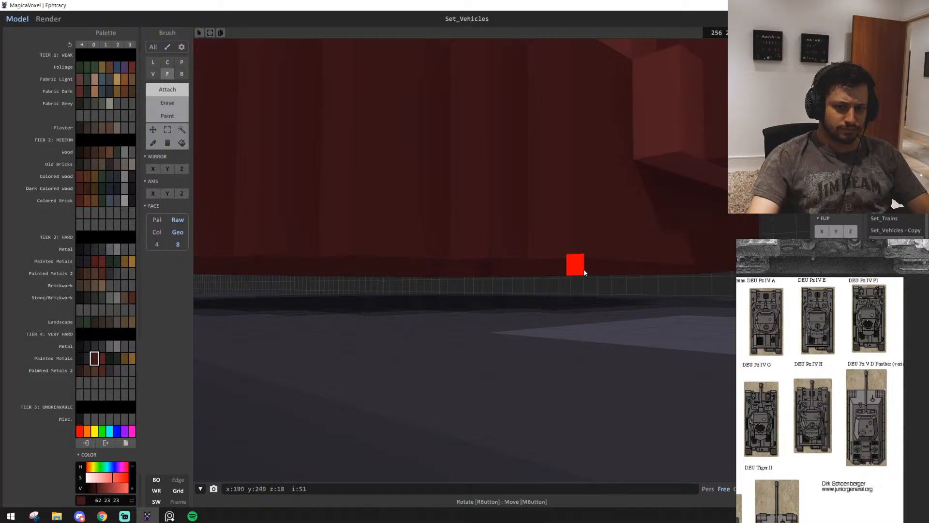
key(s)
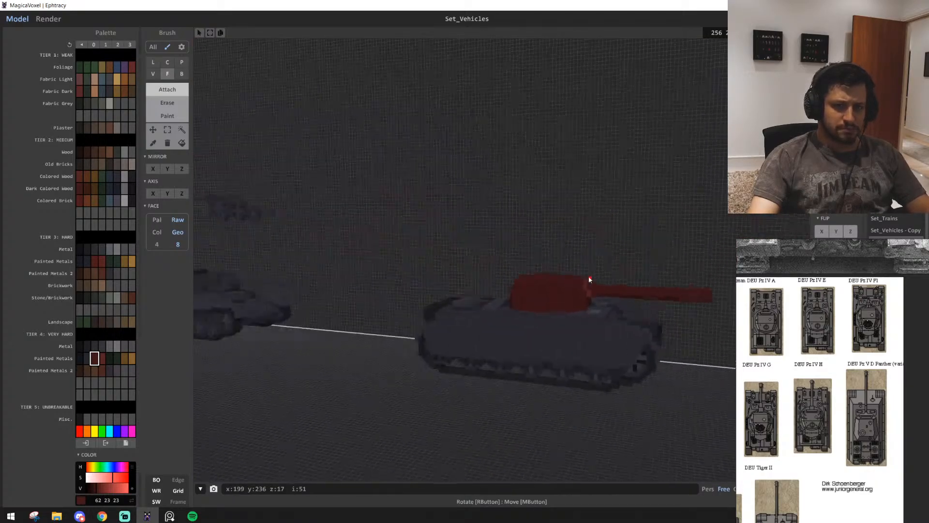
key(s)
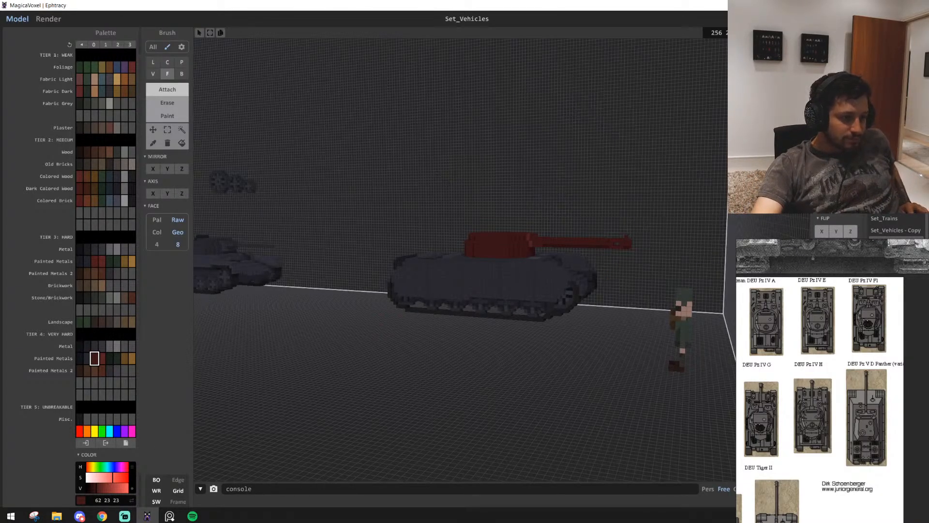
Examine the tank's turret and gun proportions from several sides against the reference drawings
key(alt+Tab)
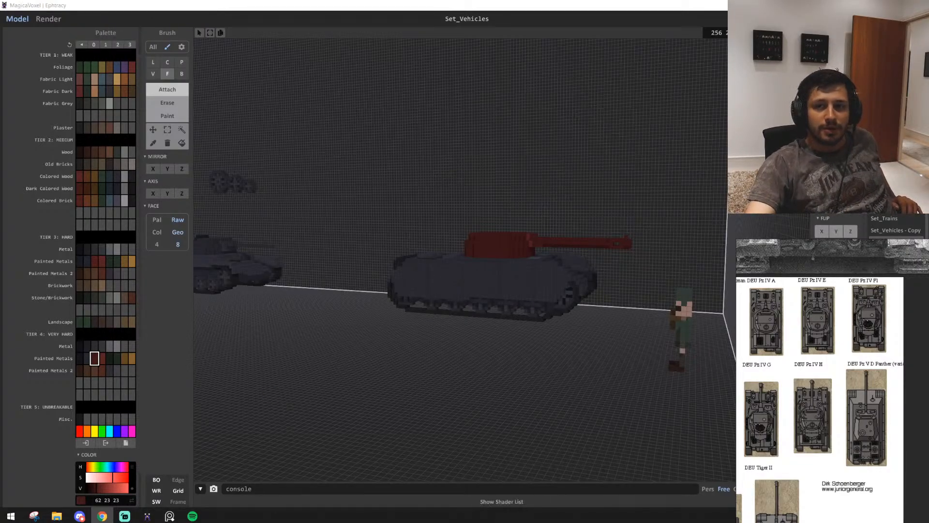
click(901, 19)
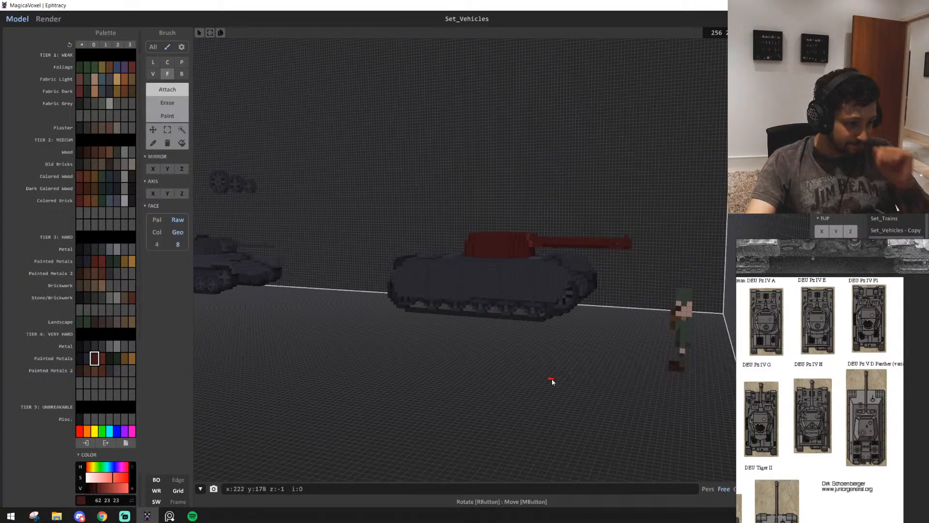
scroll(499, 392, up, 6)
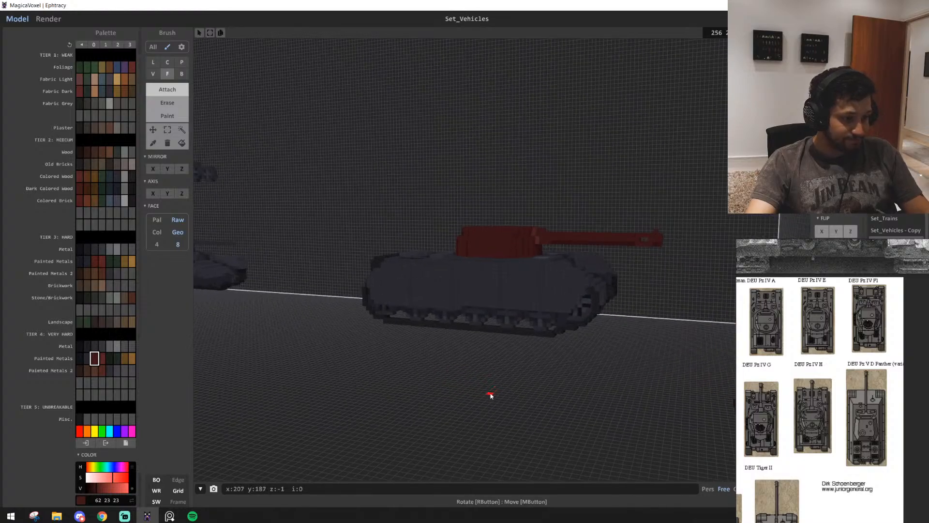
scroll(504, 420, down, 3)
scroll(507, 419, up, 8)
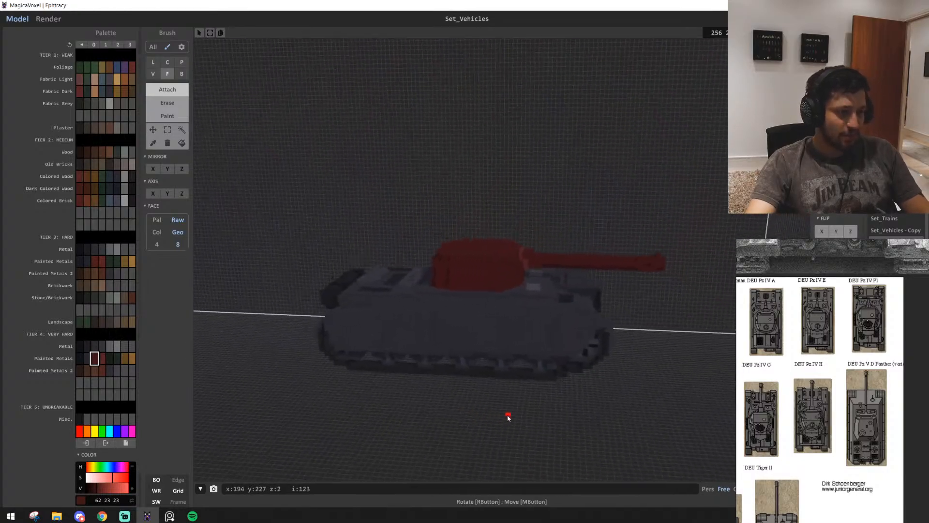
scroll(455, 398, up, 5)
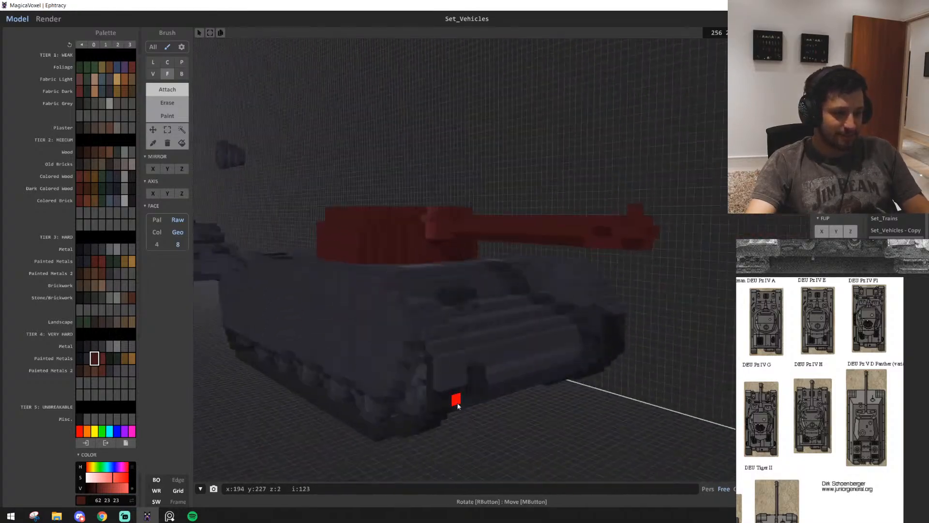
scroll(452, 406, down, 4)
scroll(490, 407, up, 8)
scroll(490, 407, down, 6)
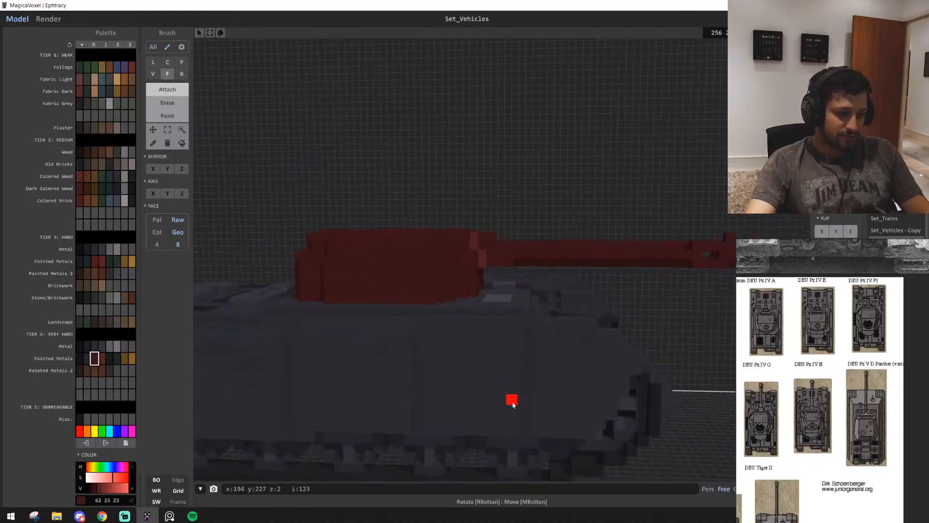
scroll(514, 409, up, 5)
scroll(515, 412, up, 2)
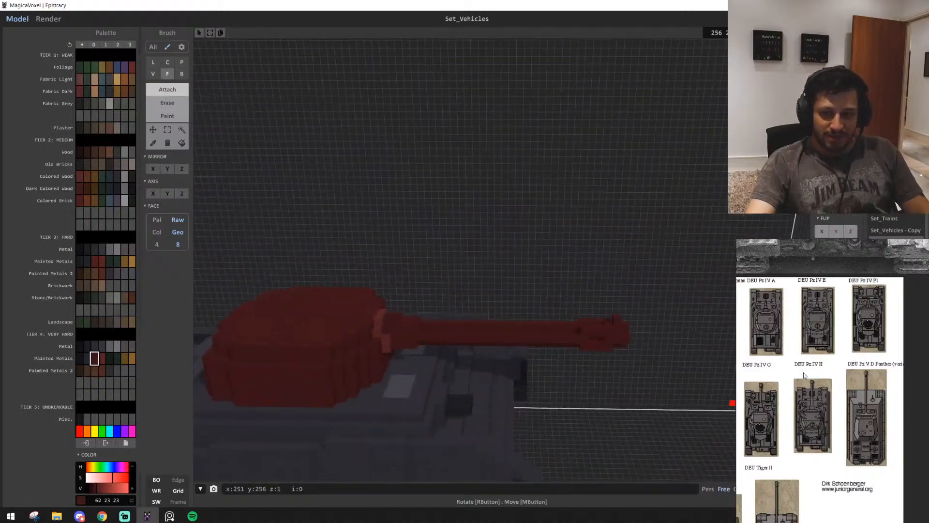
Study the top-view Pz IV and Tiger reference drawings and compare them with the voxel tank's turret and gun from above
scroll(776, 402, down, 2)
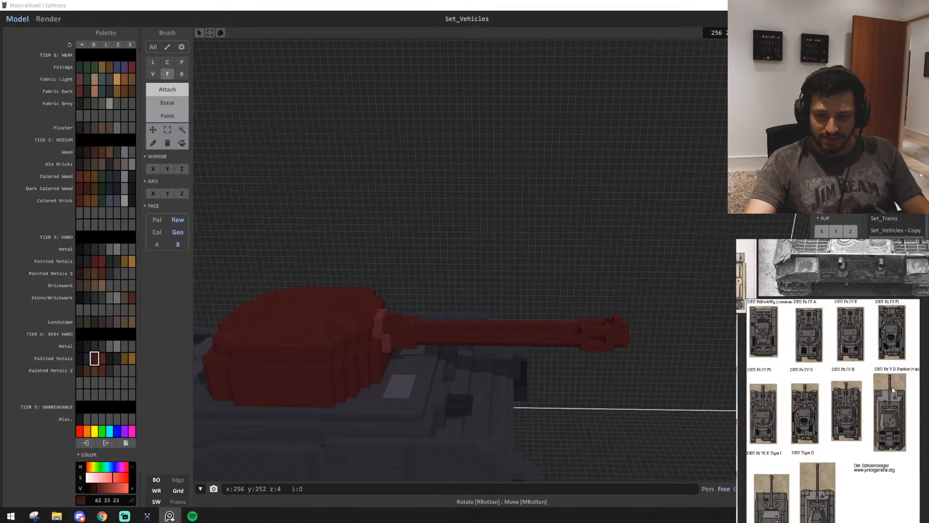
scroll(893, 387, up, 5)
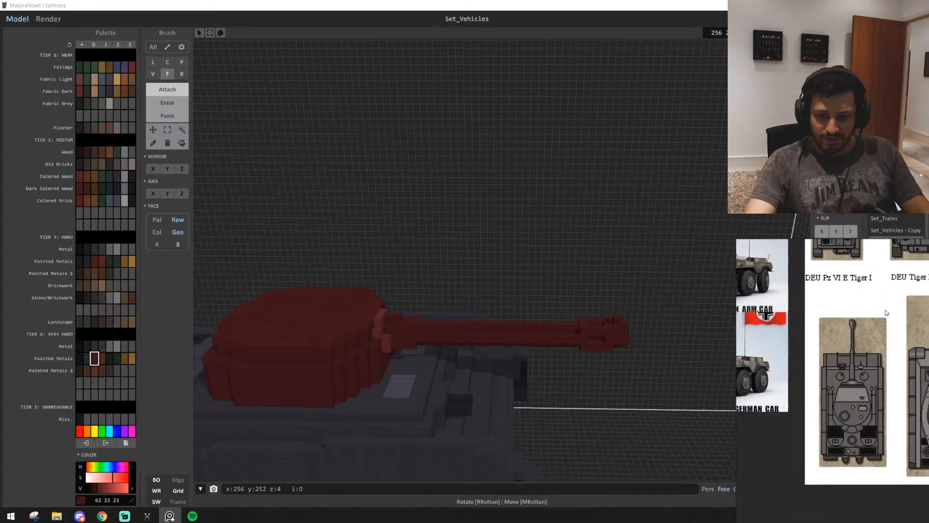
scroll(886, 312, down, 5)
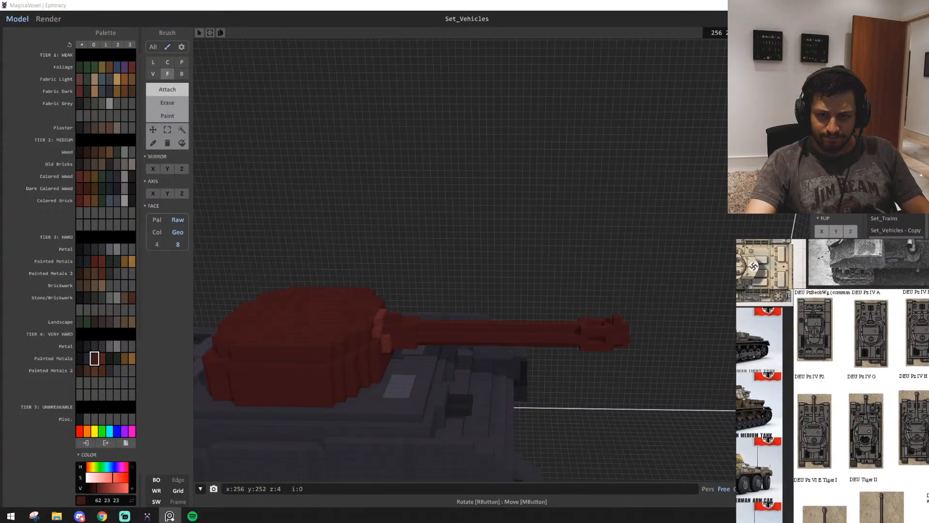
scroll(821, 426, up, 3)
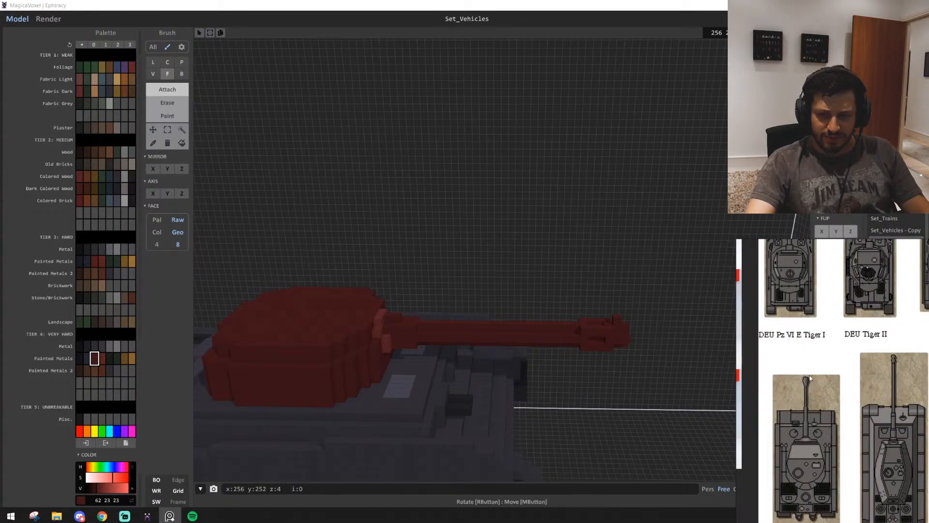
right_drag(535, 400, 640, 440)
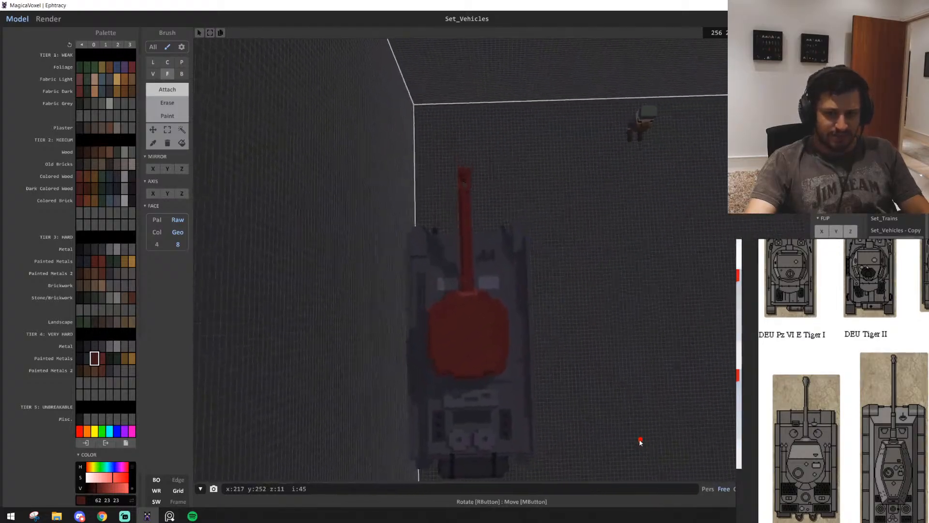
scroll(639, 443, up, 5)
scroll(640, 442, down, 5)
scroll(443, 135, up, 2)
right_drag(452, 194, 319, 114)
Compare the voxel tank's turret height and side profile with the reference photos of the real tank
scroll(313, 175, down, 3)
scroll(313, 175, up, 3)
scroll(744, 386, down, 5)
scroll(744, 386, down, 3)
middle_drag(847, 416, 792, 472)
middle_drag(921, 380, 844, 458)
middle_drag(832, 414, 875, 471)
scroll(875, 469, up, 4)
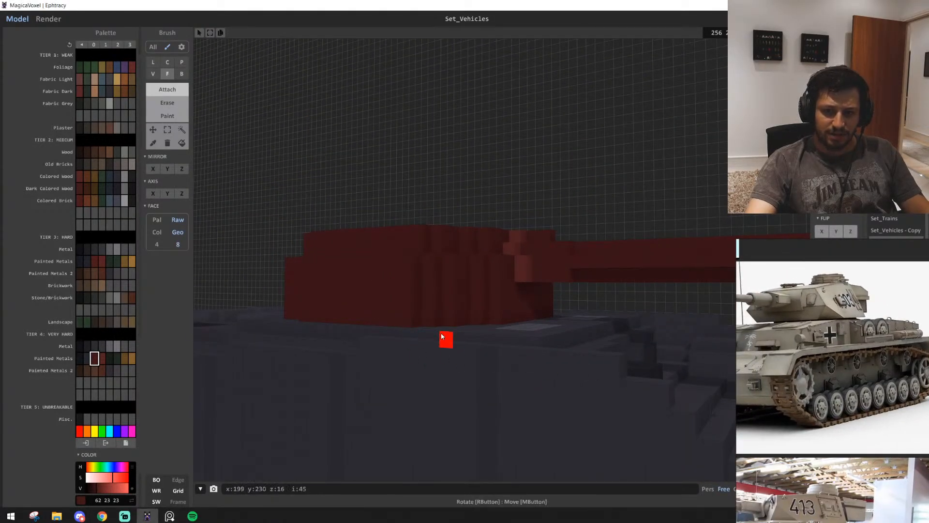
right_drag(441, 341, 490, 337)
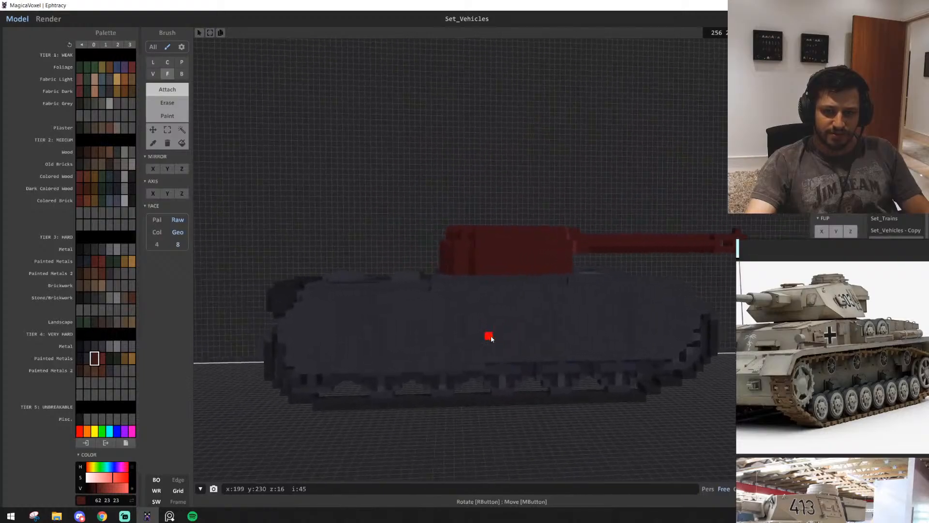
scroll(857, 409, down, 1)
scroll(856, 409, down, 2)
scroll(884, 388, up, 5)
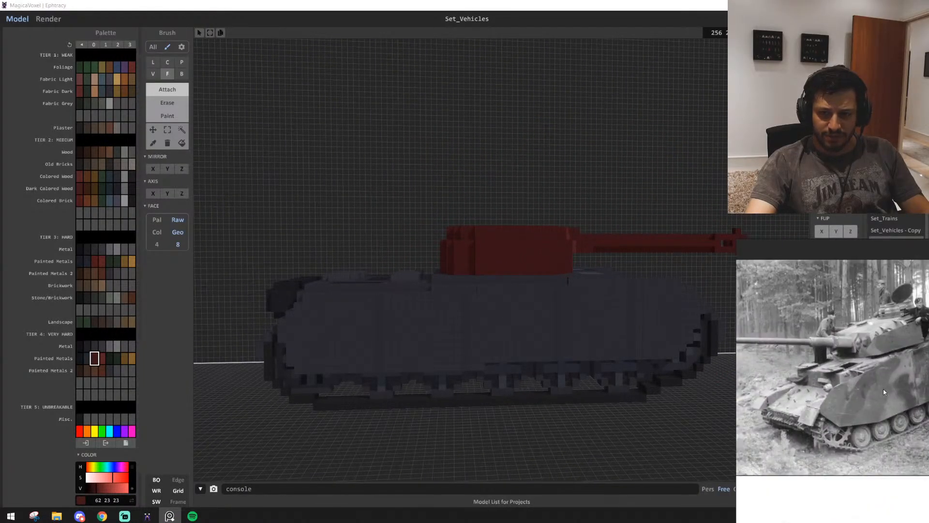
right_drag(515, 411, 497, 415)
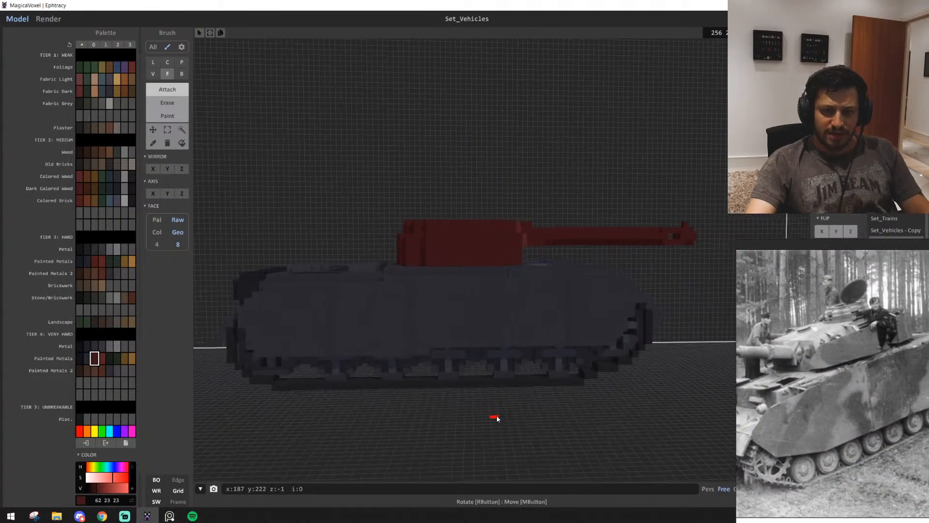
scroll(496, 413, up, 3)
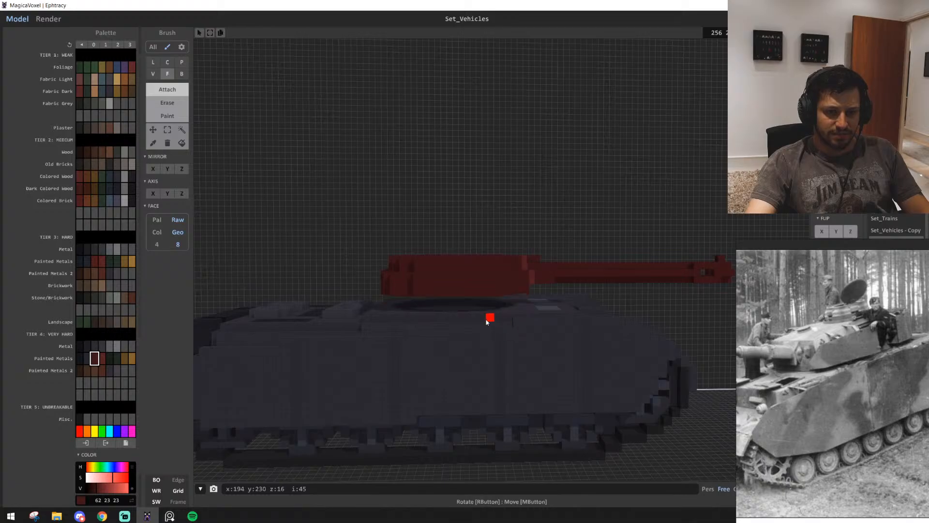
Try lowering the connected turret, mantlet and gun into the hull deck with the Region tool, and check the profile
right_drag(489, 316, 478, 293)
click(181, 129)
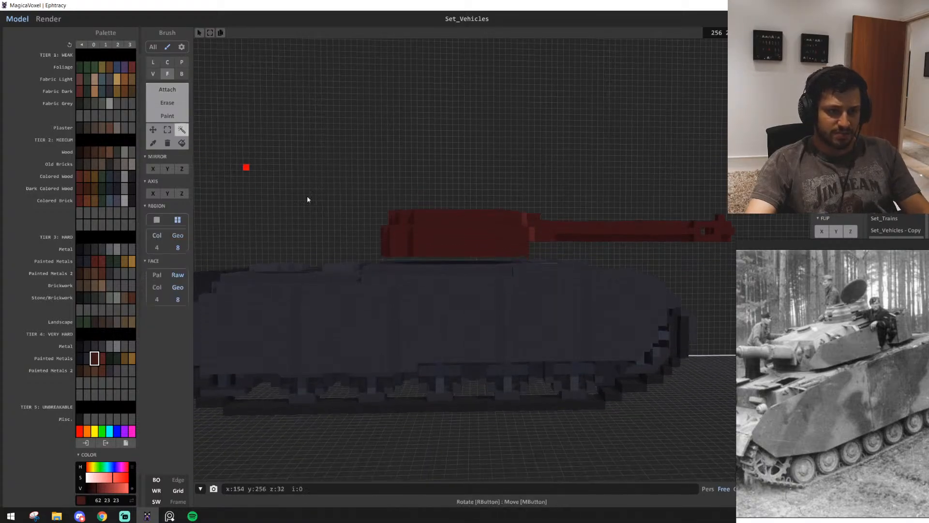
click(491, 246)
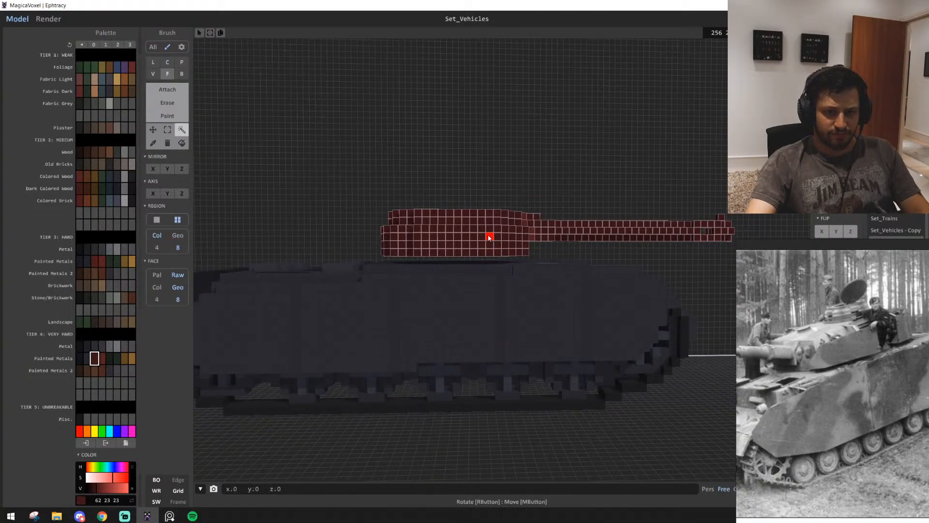
drag(488, 236, 488, 243)
click(506, 202)
scroll(506, 203, down, 4)
scroll(502, 206, up, 3)
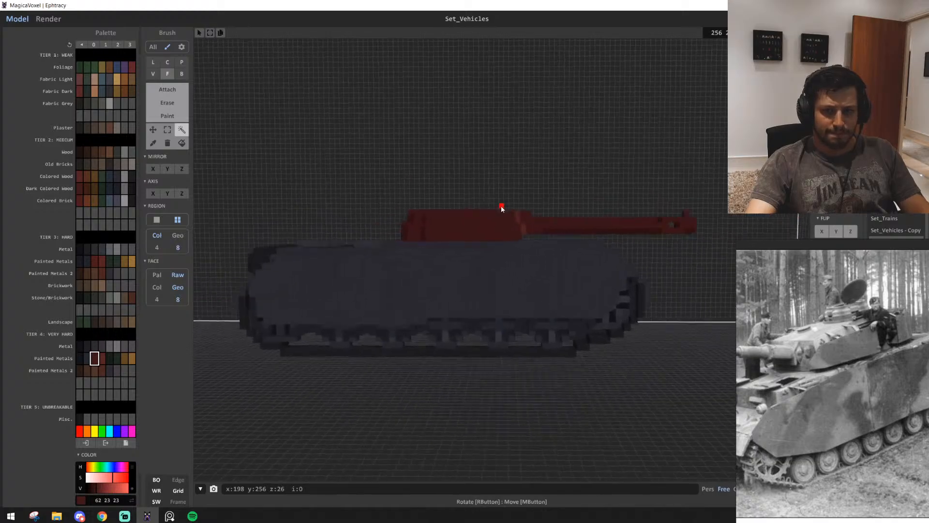
scroll(501, 207, up, 3)
right_drag(501, 207, 462, 226)
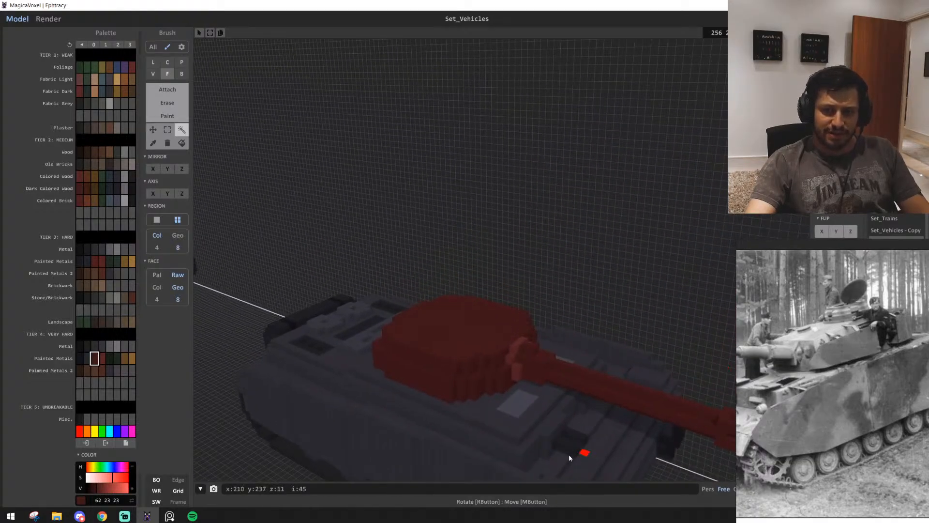
right_drag(569, 457, 490, 403)
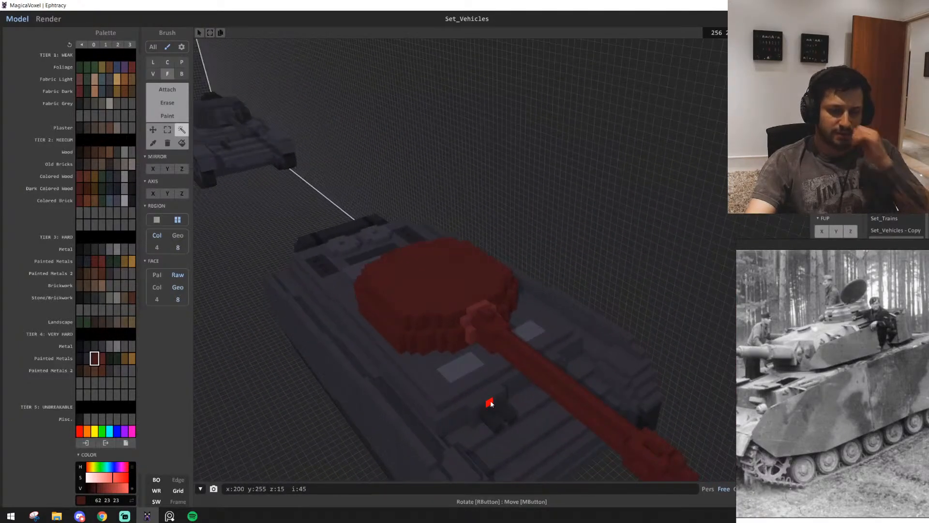
Delete the lowered turret and gun, and undo both the deletion and the lowering
click(481, 315)
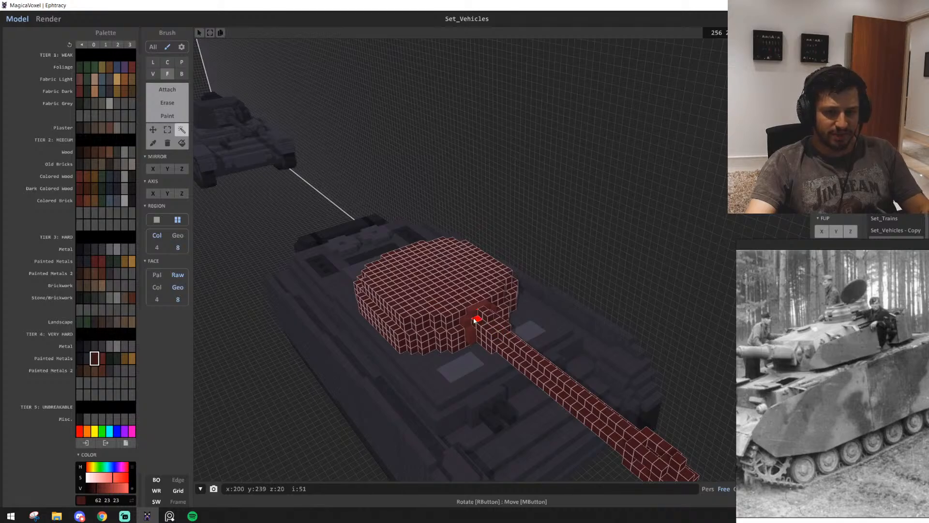
key(Delete)
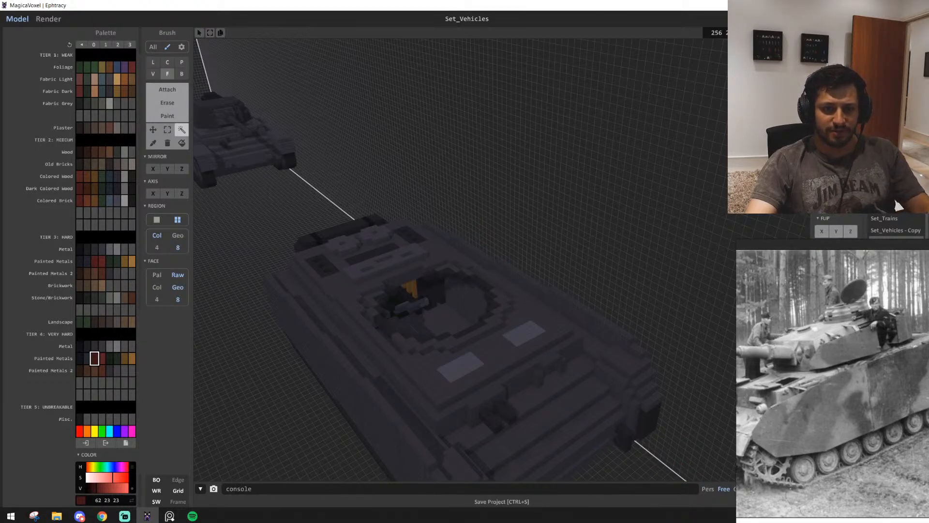
scroll(411, 356, up, 10)
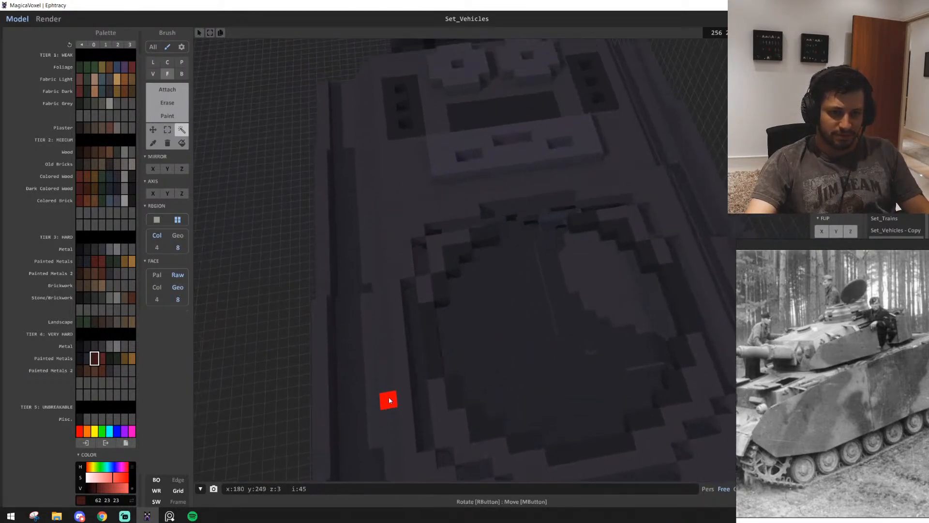
right_drag(389, 400, 397, 287)
key(ctrl+z)
key(ctrl+z)
key(ctrl+z)
key(ctrl+z)
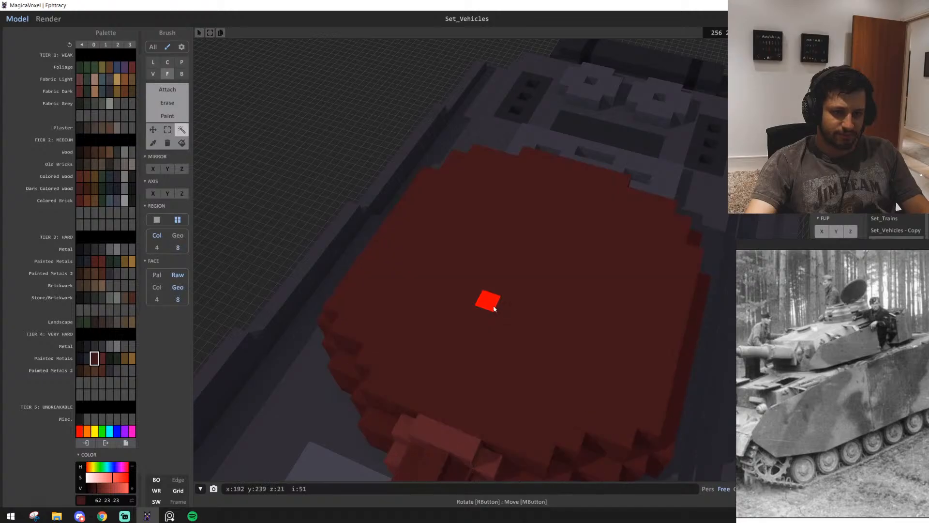
Delete the turret, mantlet and gun from above the hull deck's round opening, and set the Box brush to Attach
right_drag(545, 318, 392, 163)
key(Delete)
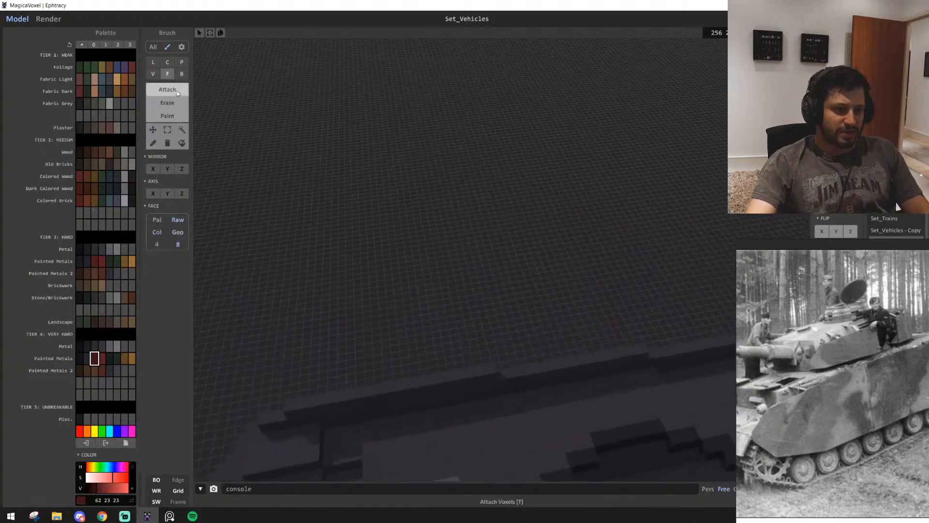
click(181, 73)
mouse_move(464, 300)
right_down()
mouse_move(477, 312)
mouse_move(545, 318)
right_up()
key(s)
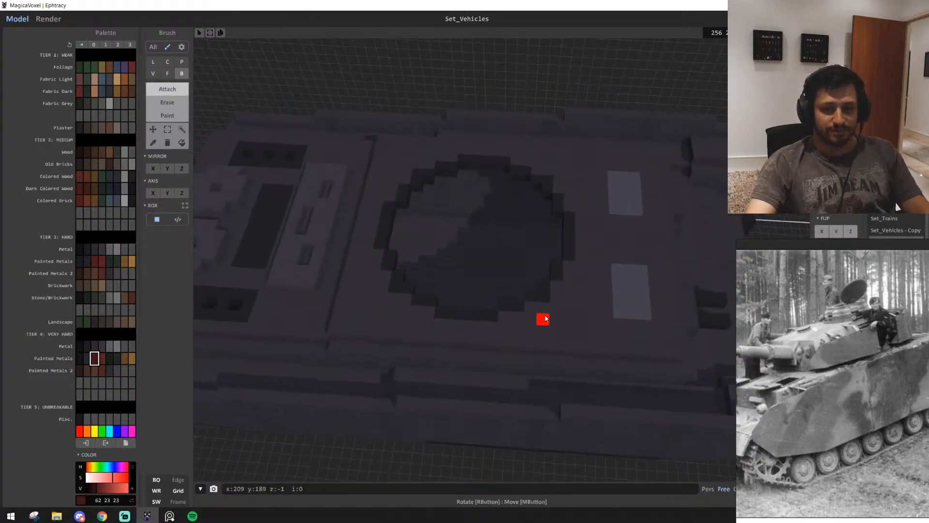
key(a)
key(d)
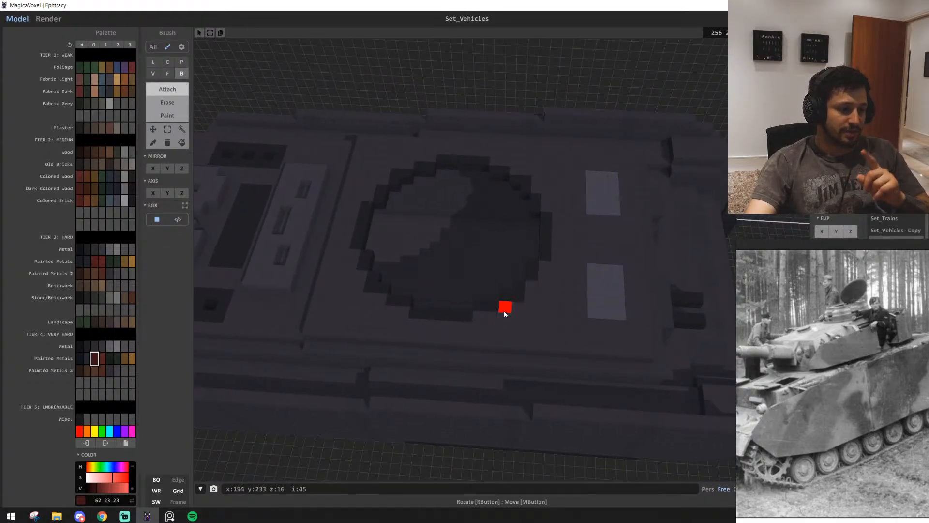
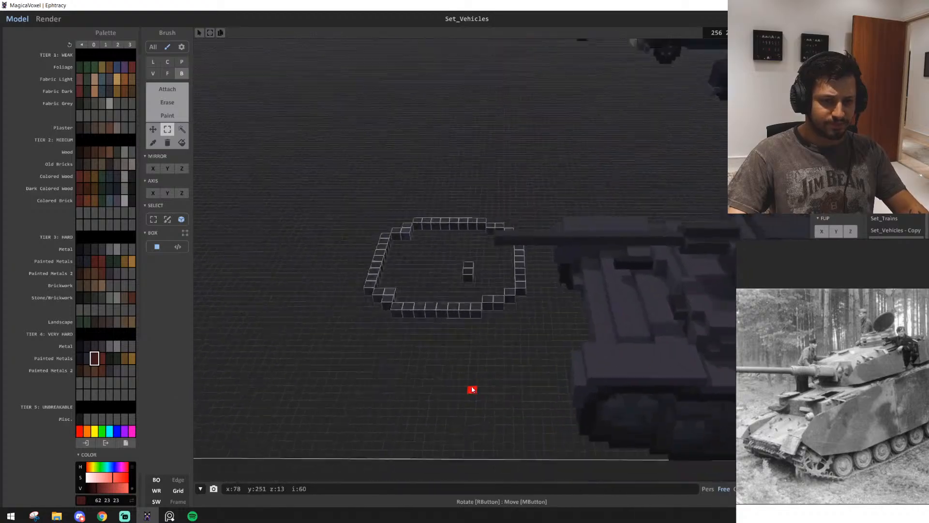
Select the loose voxel ring and small dark block on the floor beside the tanks and delete them
middle_drag(474, 388, 540, 381)
ctrl+drag(576, 367, 366, 370)
click(410, 381)
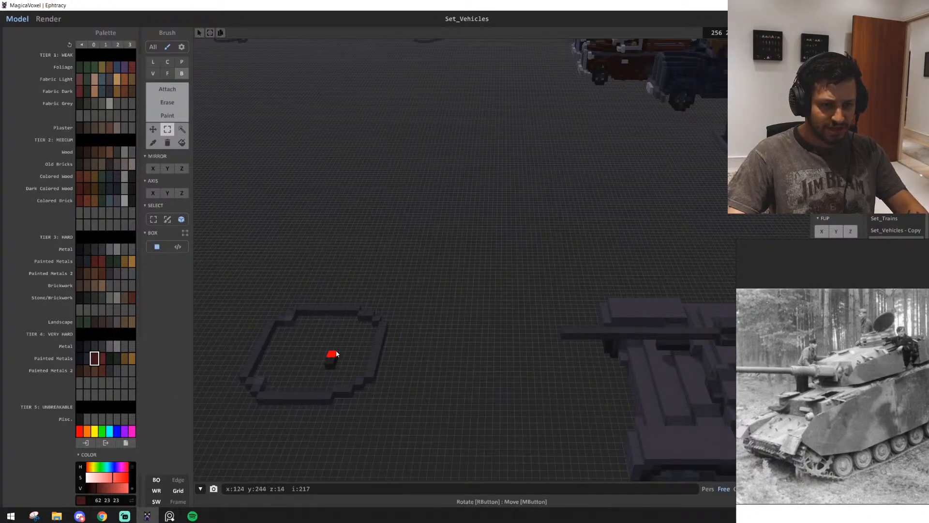
click(409, 427)
right_drag(411, 409, 428, 420)
scroll(429, 420, up, 3)
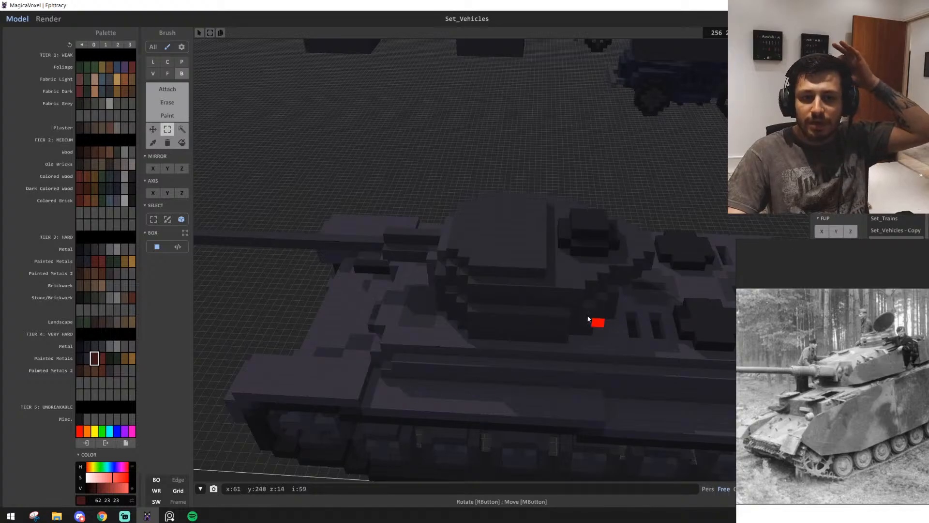
scroll(536, 356, down, 3)
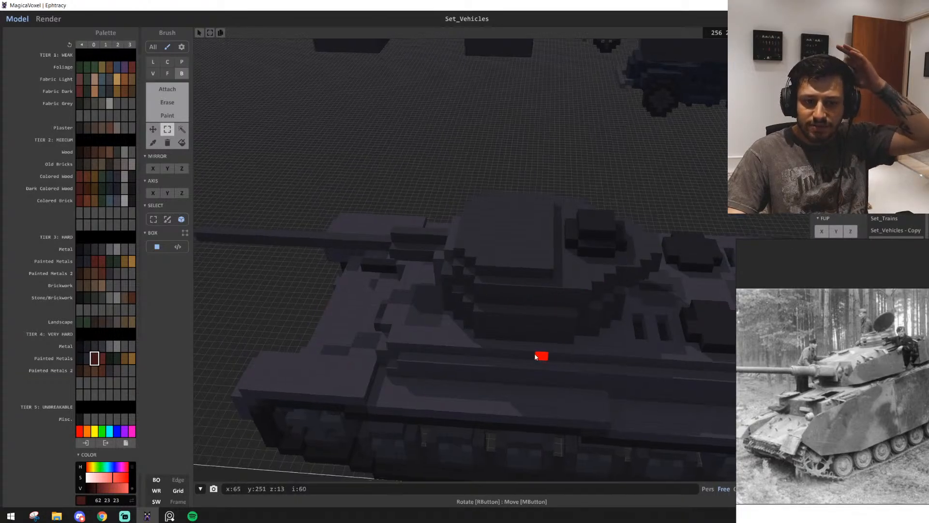
right_drag(535, 357, 460, 385)
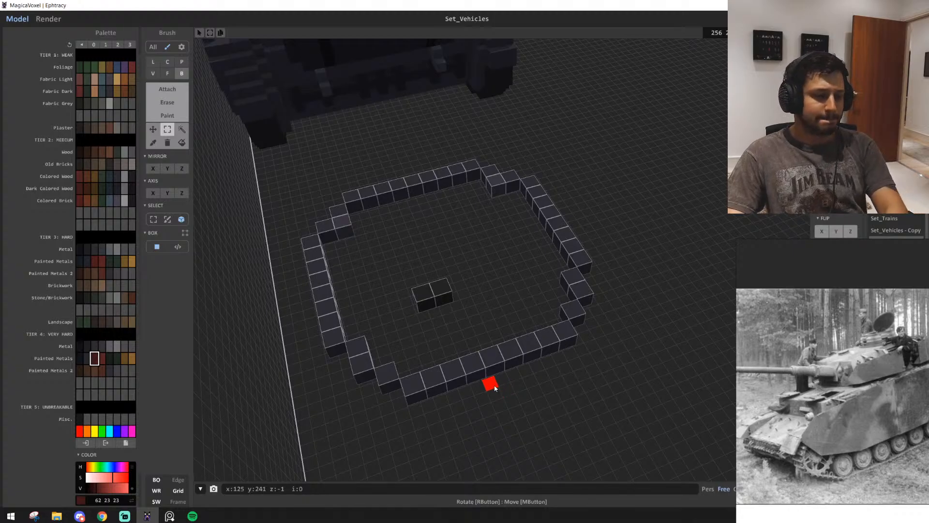
key(Delete)
Attach a straight dark red Box bar on the deck along the turret opening's edge facing the two pale panels
right_drag(544, 378, 406, 373)
scroll(539, 352, up, 3)
key(t)
mouse_move(478, 332)
right_down()
mouse_move(373, 343)
mouse_move(468, 334)
right_up()
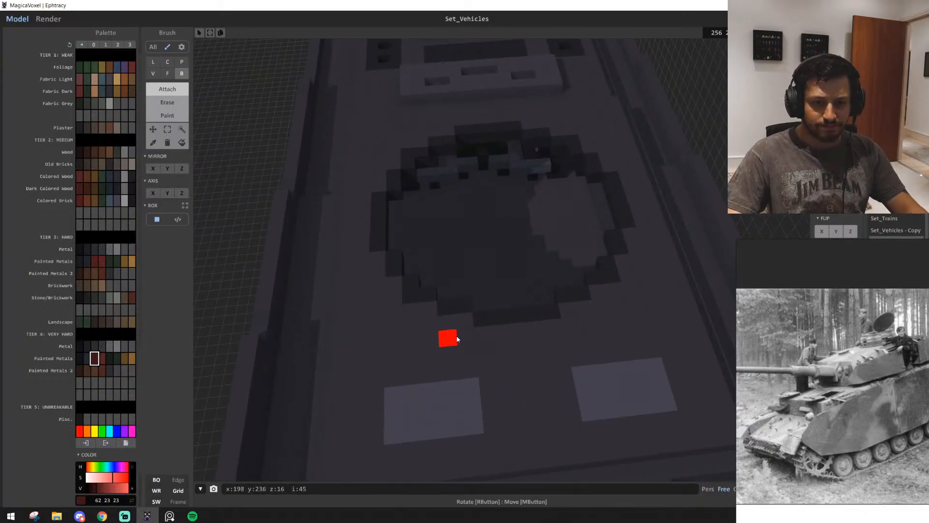
drag(457, 339, 590, 328)
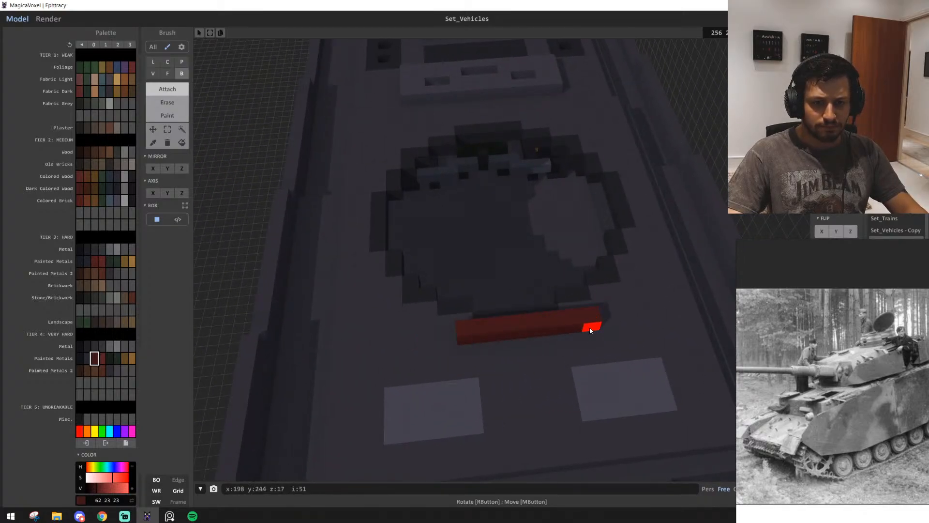
click(444, 343)
click(411, 343)
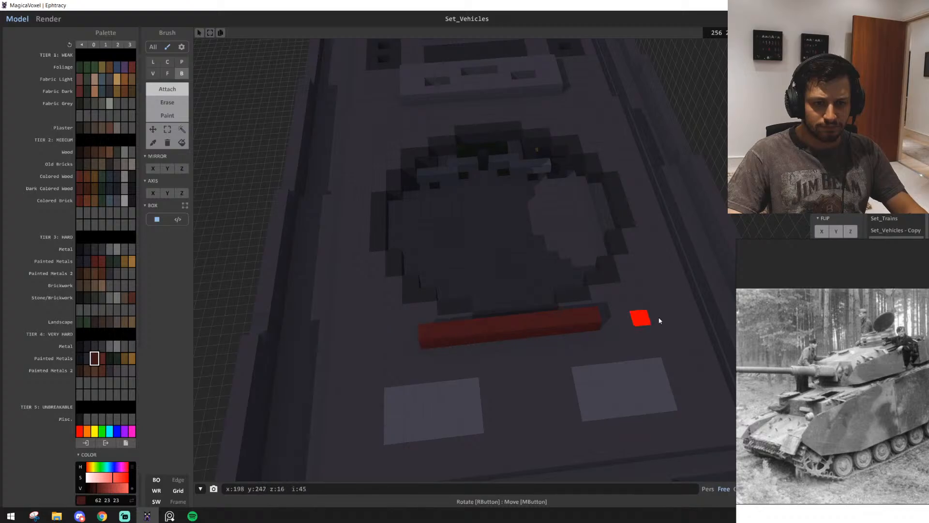
mouse_move(605, 322)
right_down()
mouse_move(557, 339)
mouse_move(607, 328)
mouse_move(609, 312)
right_up()
Examine the turret outline on the DEU Pz IV G top-view drawing among the tank reference images
mouse_move(825, 377)
middle_down()
mouse_move(847, 398)
mouse_move(692, 407)
mouse_move(819, 367)
middle_up()
scroll(847, 397, down, 5)
middle_drag(827, 433, 896, 397)
mouse_move(821, 440)
middle_down()
mouse_move(829, 423)
mouse_move(873, 440)
mouse_move(905, 351)
middle_up()
scroll(906, 351, down, 2)
middle_drag(845, 392, 807, 425)
scroll(805, 435, up, 8)
scroll(801, 284, up, 5)
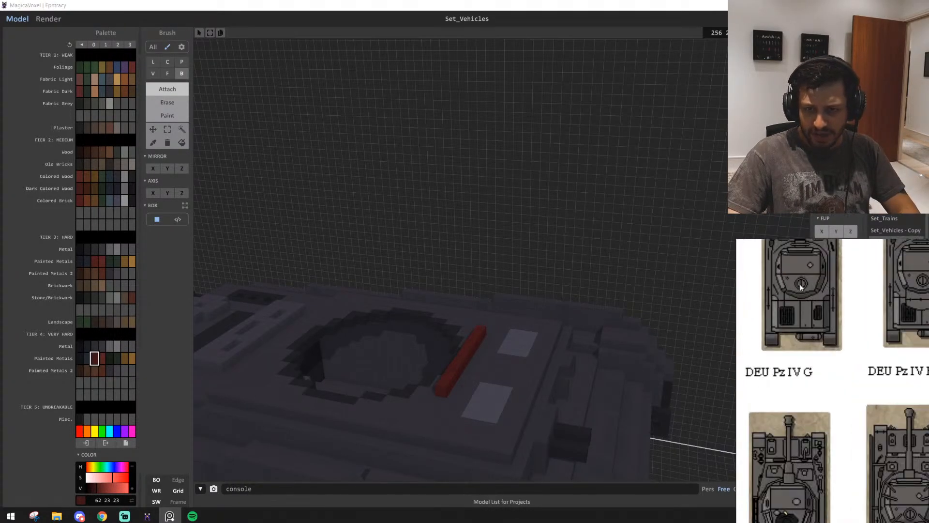
middle_drag(792, 315, 799, 354)
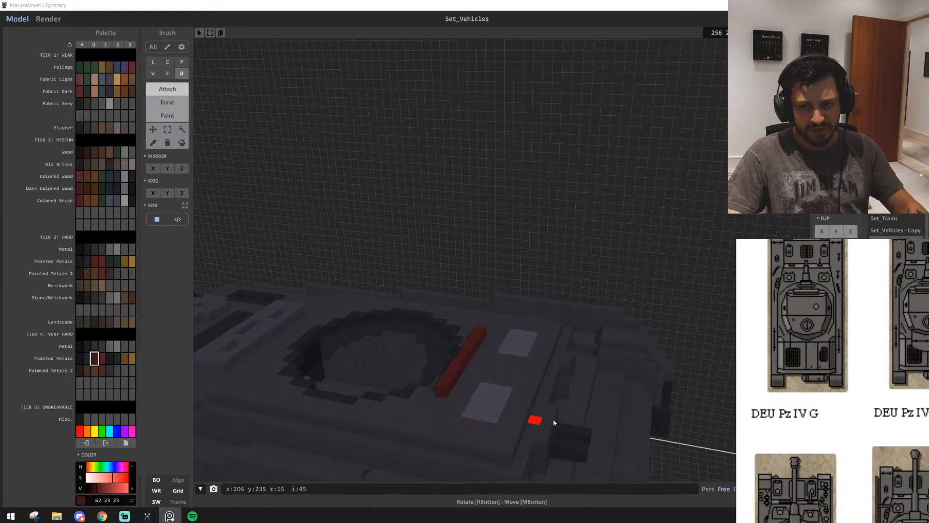
scroll(800, 318, up, 4)
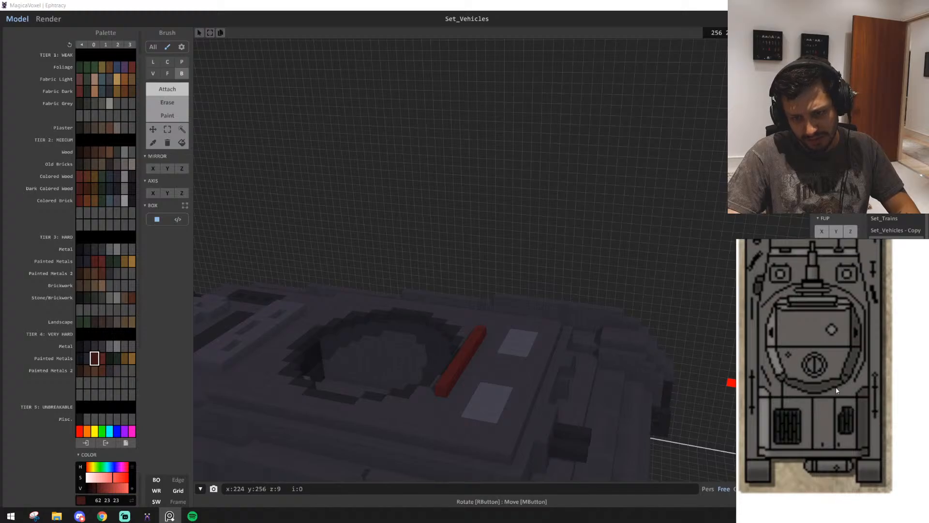
scroll(387, 365, up, 3)
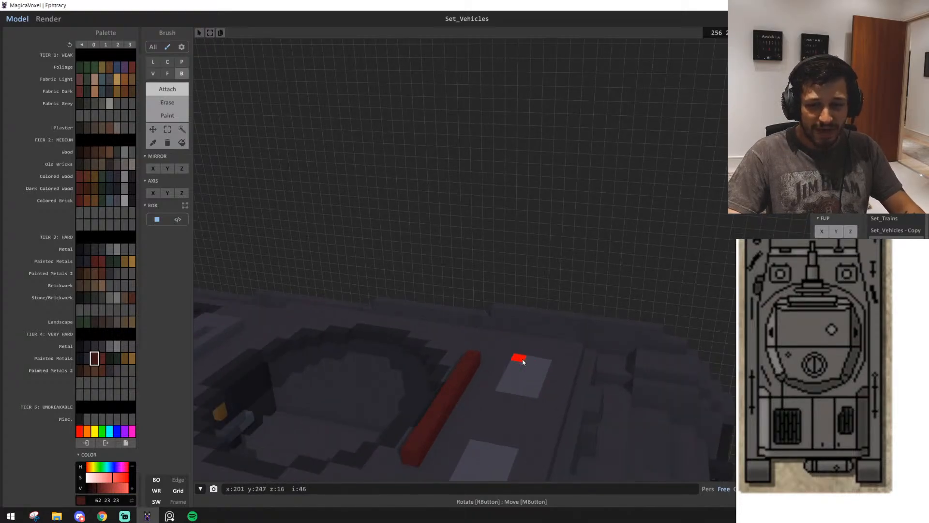
Add stepped corner segments with the Line brush at both ends of the red bar, following the turret opening's curve
right_drag(523, 362, 437, 382)
scroll(437, 382, up, 2)
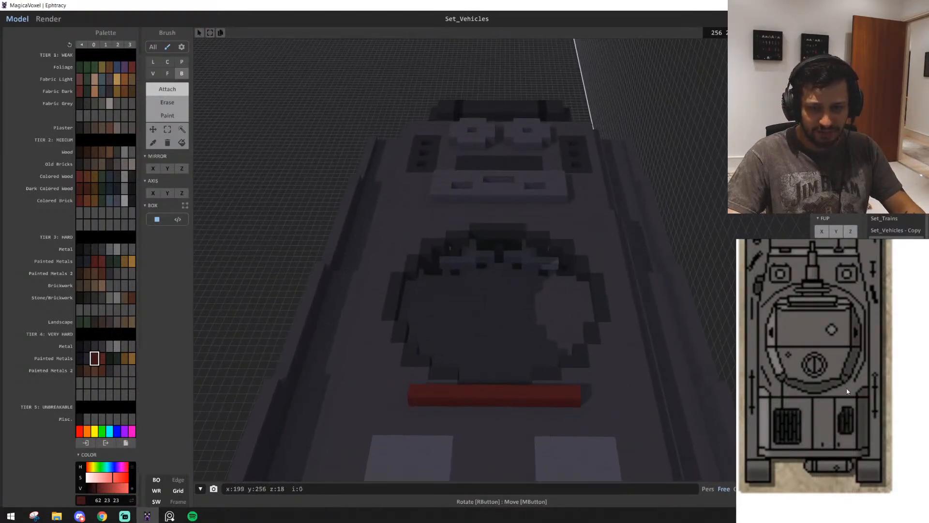
key(l)
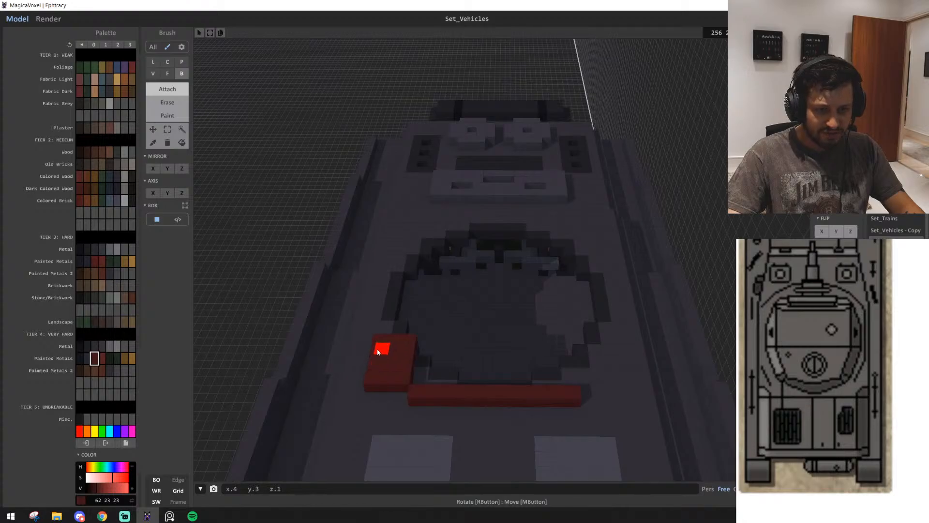
drag(406, 390, 382, 359)
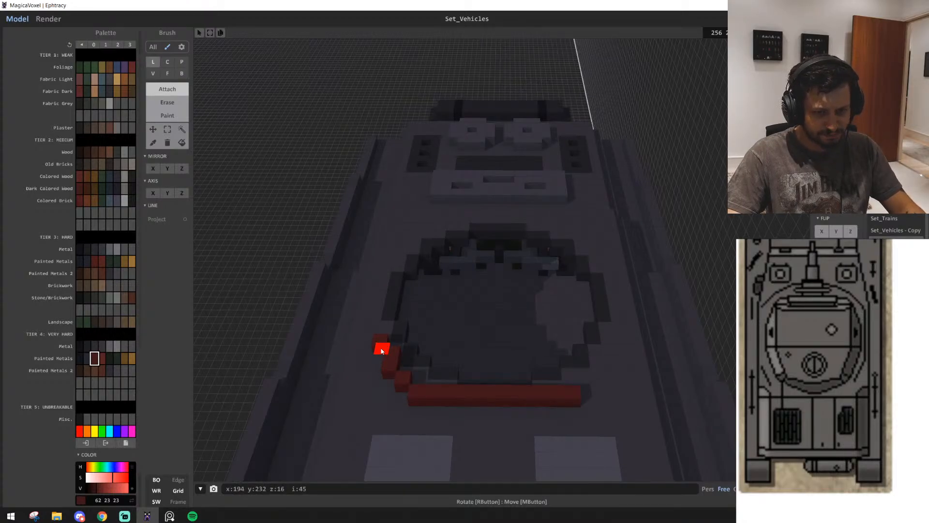
drag(382, 350, 394, 350)
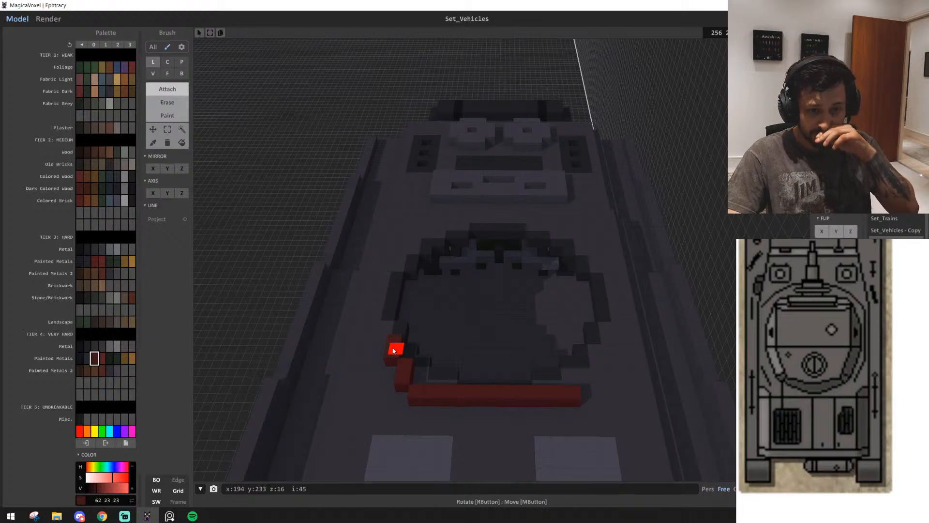
mouse_move(583, 393)
mouse_down()
mouse_move(643, 384)
mouse_move(595, 372)
mouse_up()
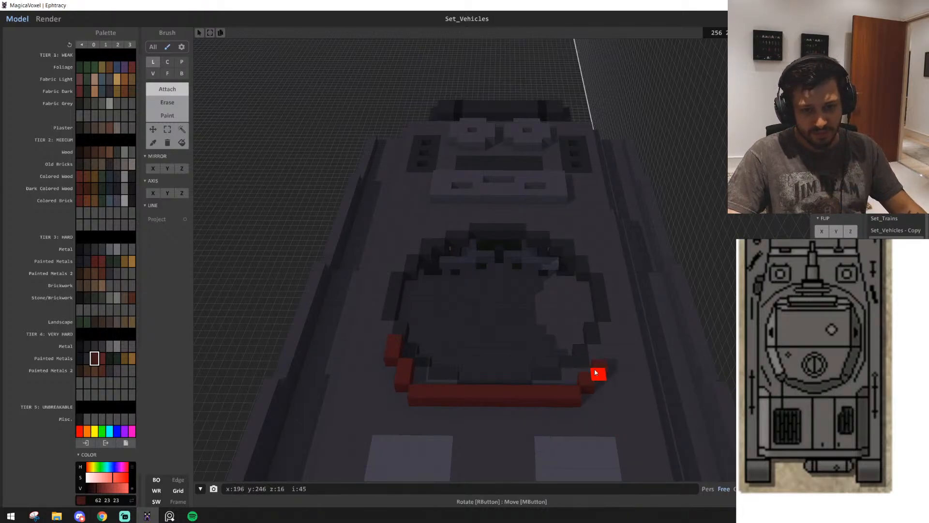
scroll(529, 446, up, 3)
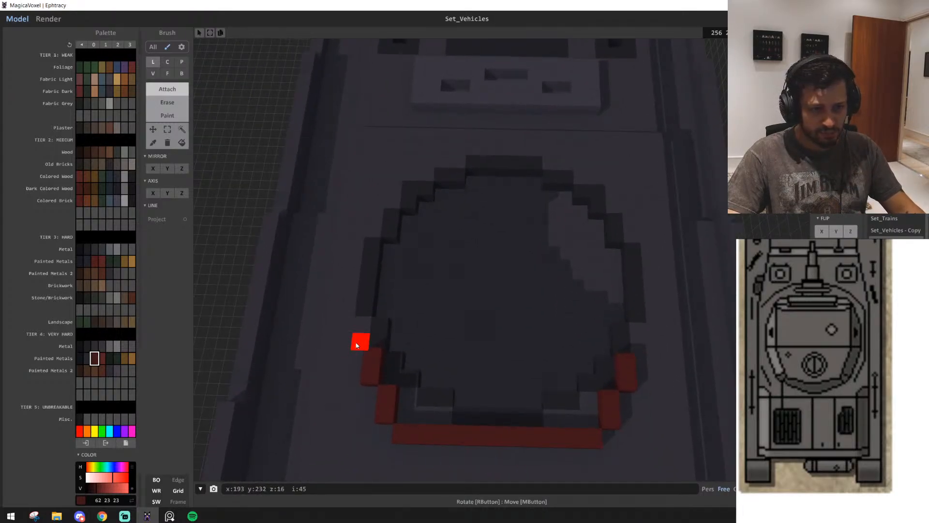
Draw the outline along both sides of the opening and around the grille end, closing the red ring
drag(364, 322, 370, 262)
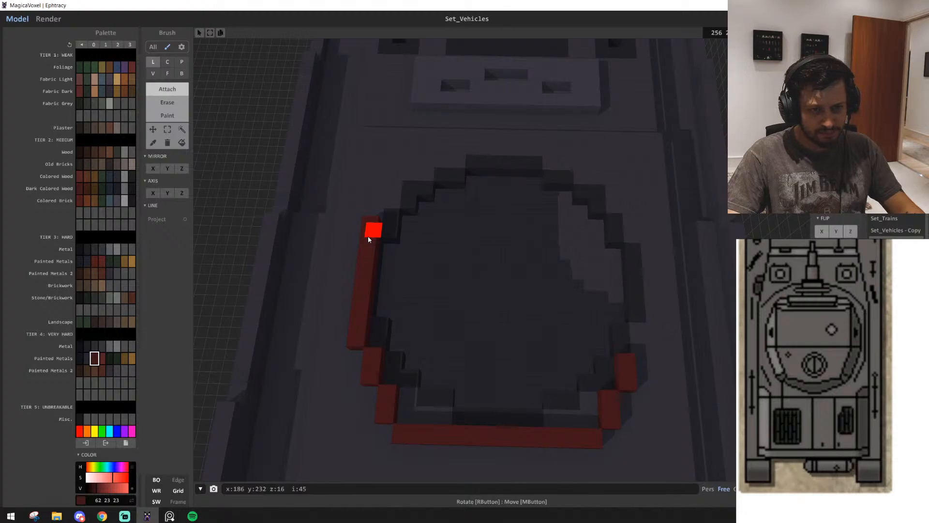
right_drag(368, 236, 331, 394)
drag(347, 389, 450, 410)
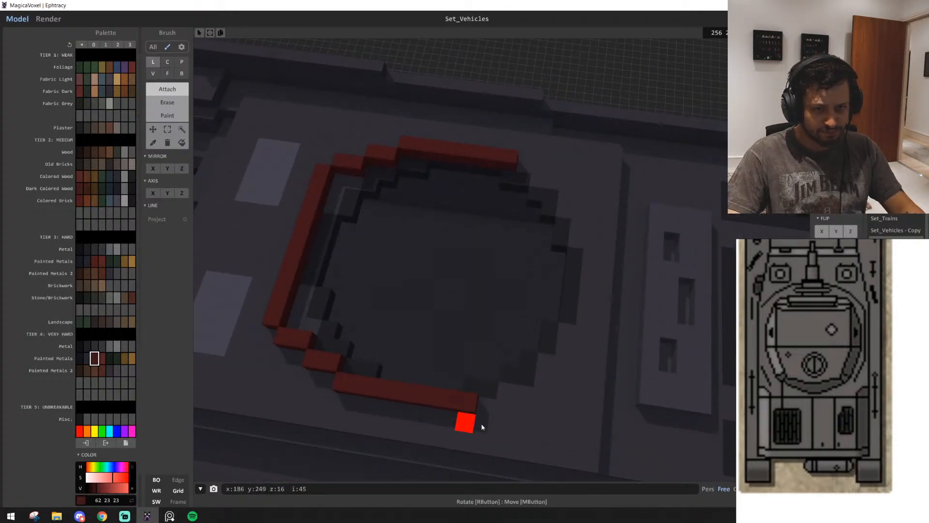
right_drag(482, 426, 312, 315)
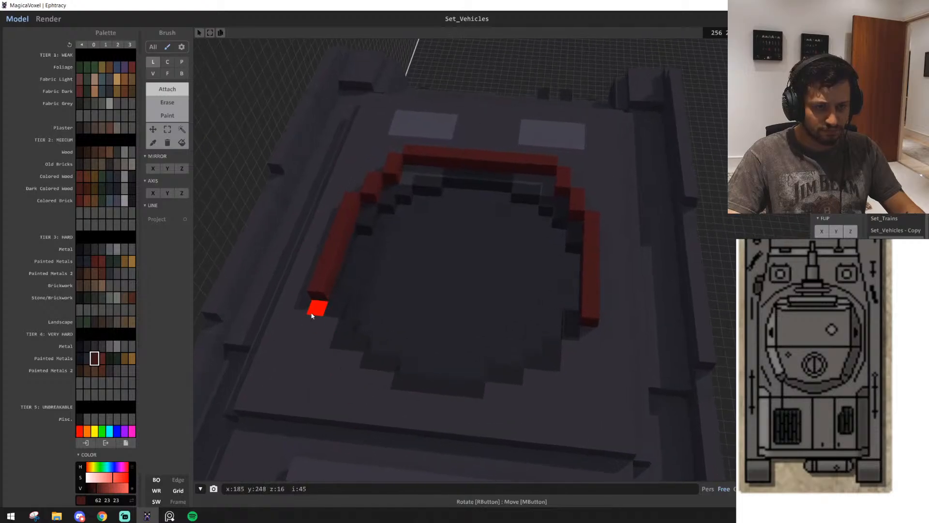
mouse_move(312, 315)
mouse_down()
mouse_move(342, 367)
mouse_move(315, 307)
mouse_move(373, 377)
mouse_up()
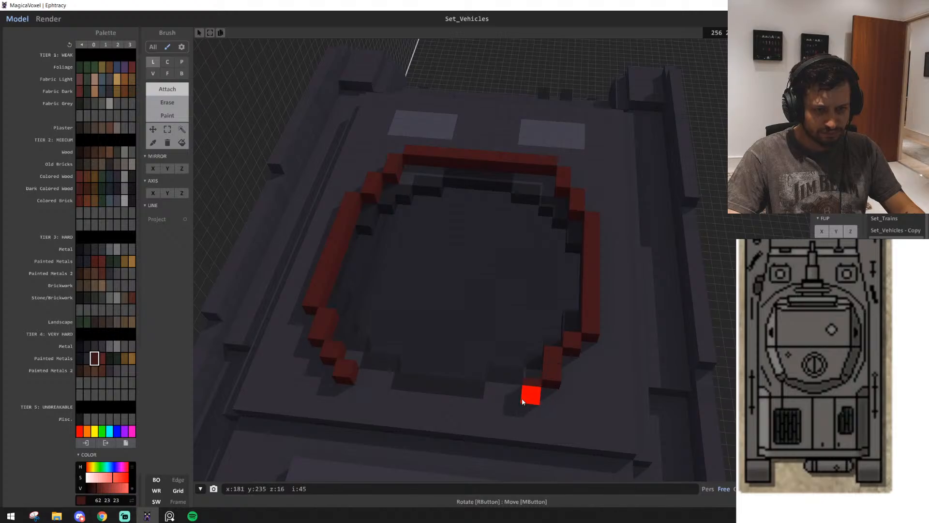
drag(521, 399, 355, 397)
right_drag(354, 397, 394, 406)
Select the whole red ring with the Region tool and flip it end to end along the hull's length
click(181, 130)
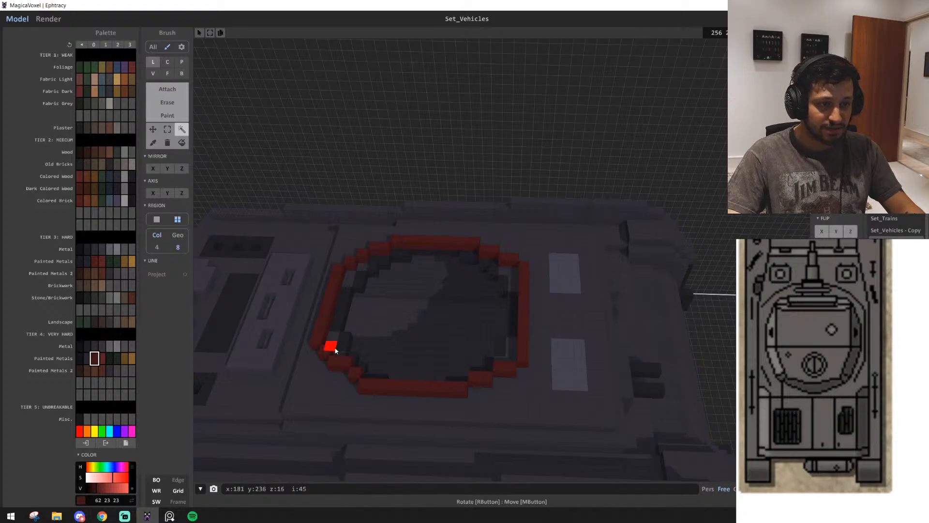
click(329, 306)
scroll(436, 211, down, 1)
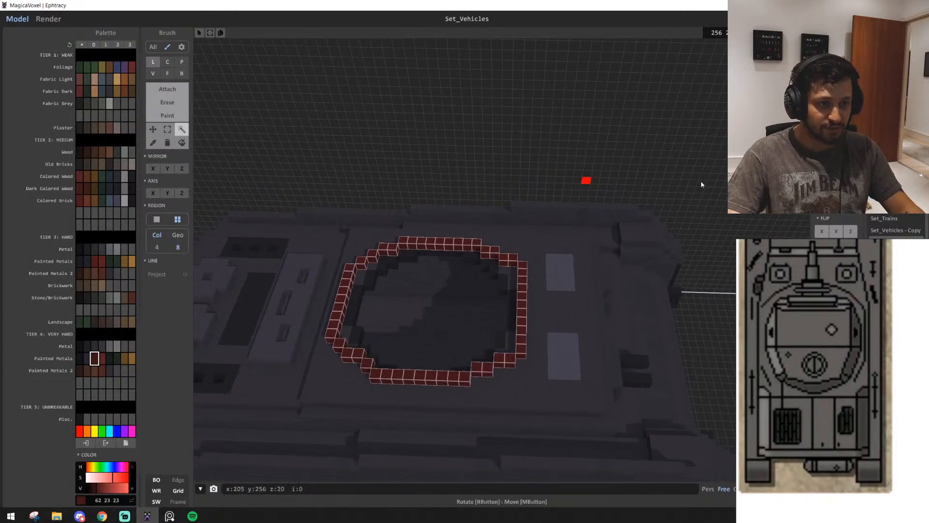
click(850, 206)
click(851, 207)
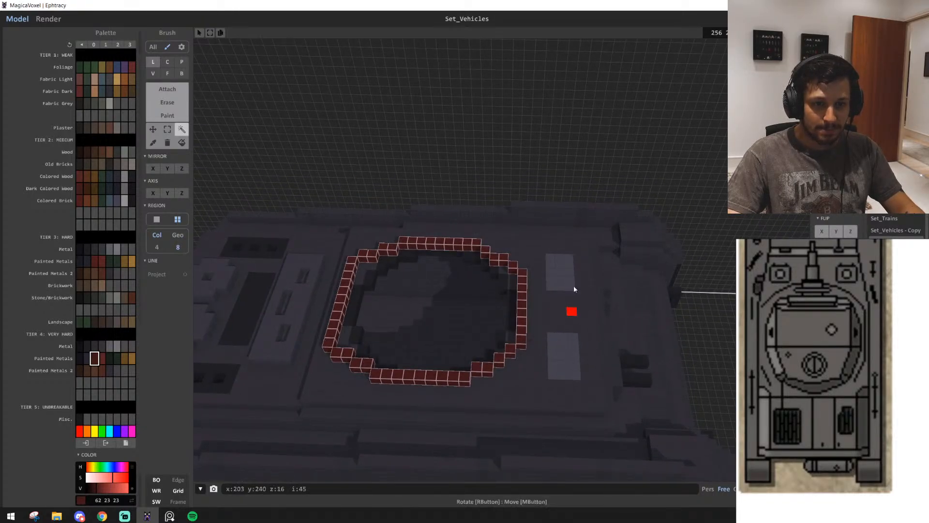
right_drag(518, 153, 440, 310)
Extrude the red ring's top face upward with the Face brush to form the turret's walls
key(s)
key(w)
key(s)
key(a)
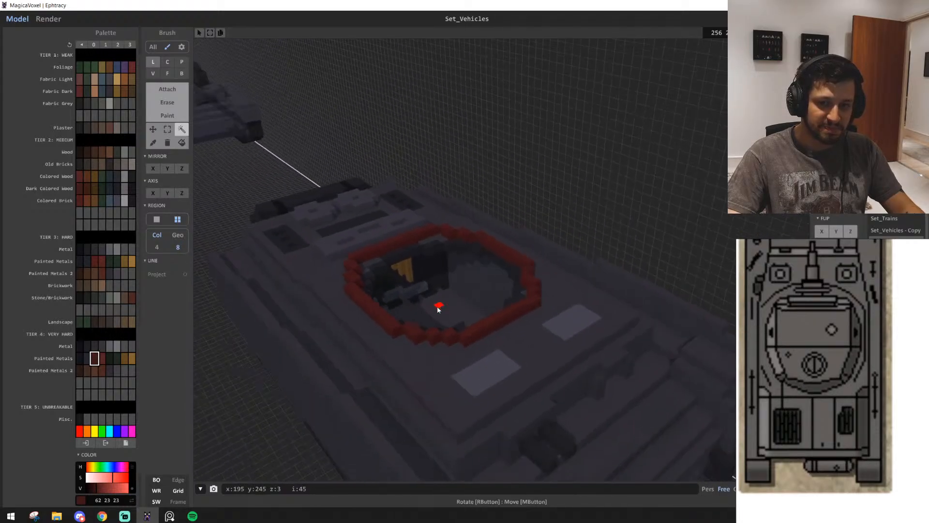
key(w)
key(f)
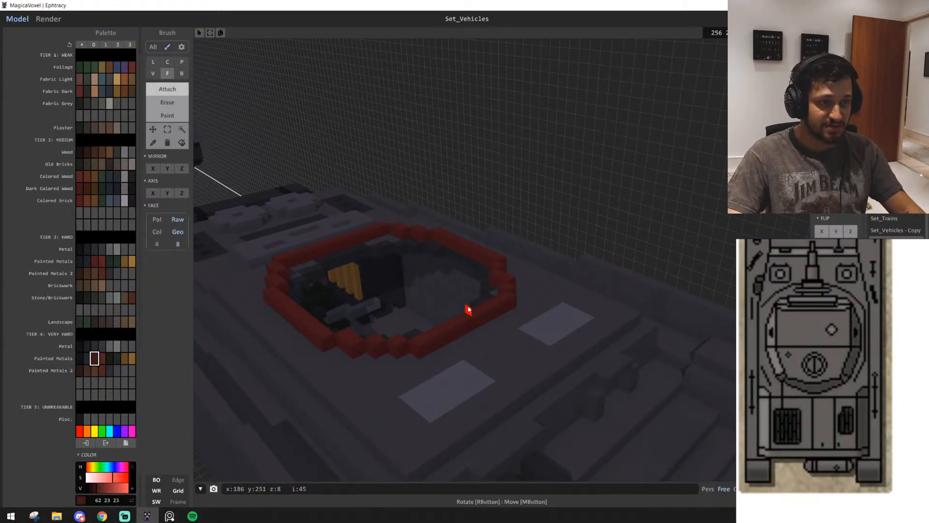
click(457, 318)
key(s)
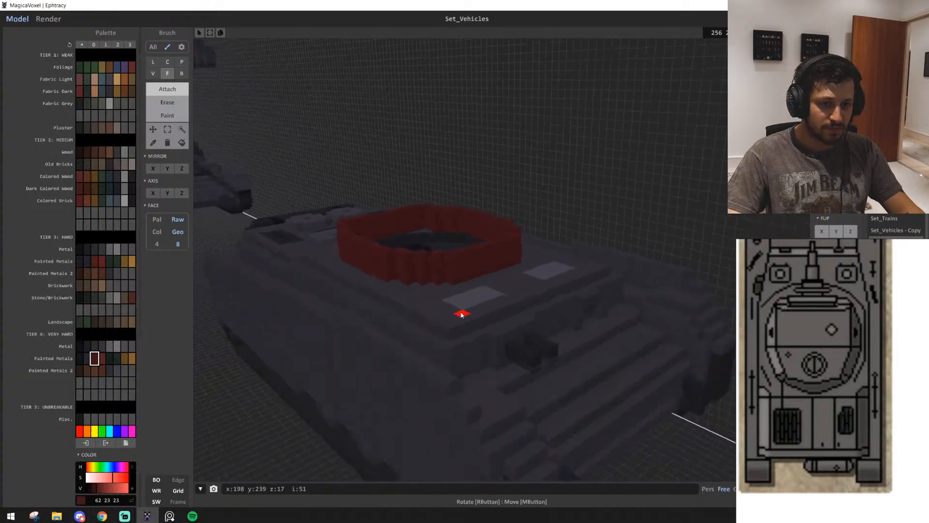
mouse_move(463, 312)
right_down()
mouse_move(483, 298)
mouse_move(472, 325)
mouse_move(461, 307)
right_up()
key(w)
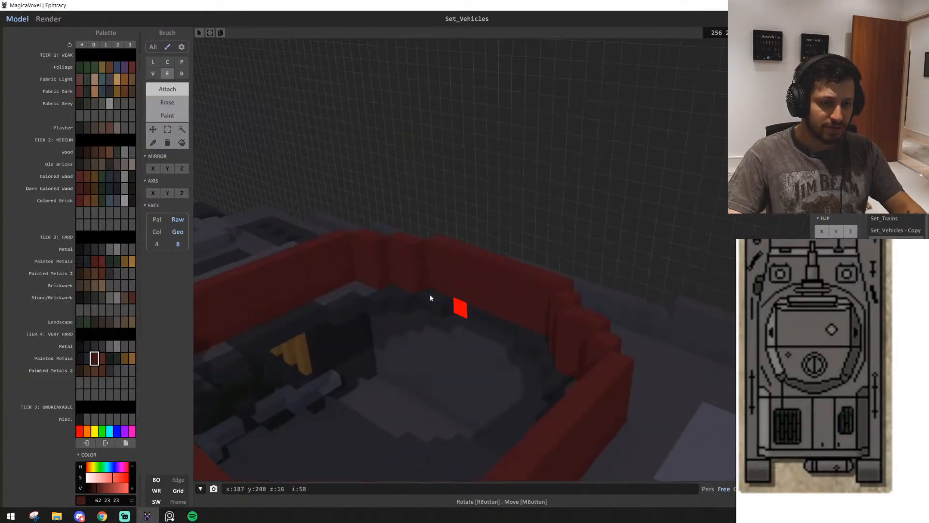
Attach Box strips along the inner top edge of the turret wall at the grille end and the adjoining side
key(b)
mouse_move(359, 259)
right_down()
mouse_move(394, 283)
mouse_move(386, 291)
right_up()
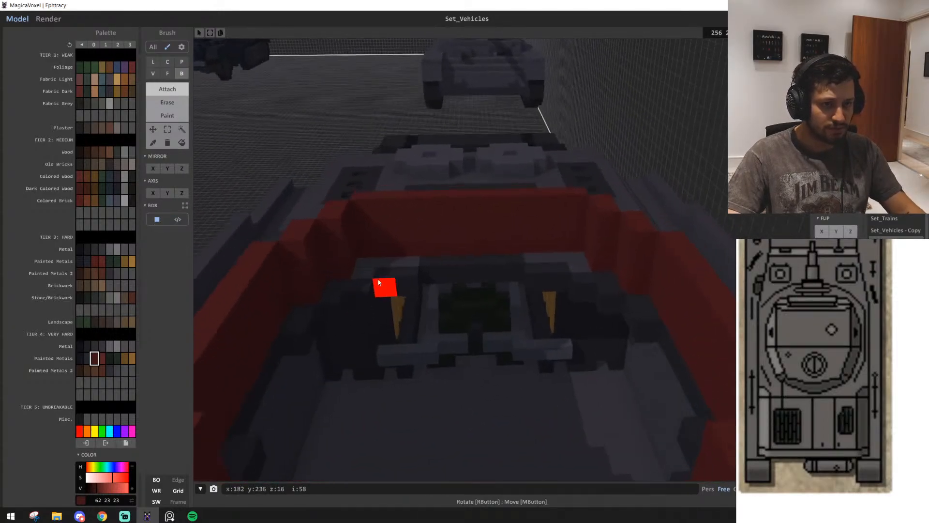
drag(574, 209, 362, 216)
mouse_move(362, 216)
right_down()
mouse_move(415, 274)
mouse_move(406, 284)
right_up()
mouse_move(678, 354)
right_down()
mouse_move(671, 295)
mouse_move(576, 325)
right_up()
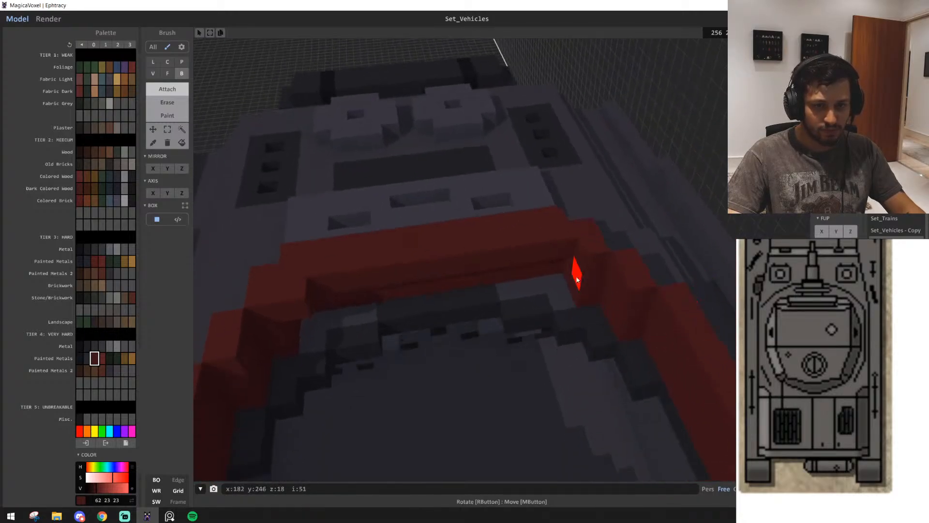
mouse_move(595, 263)
right_down()
mouse_move(572, 321)
mouse_move(480, 329)
mouse_move(410, 285)
right_up()
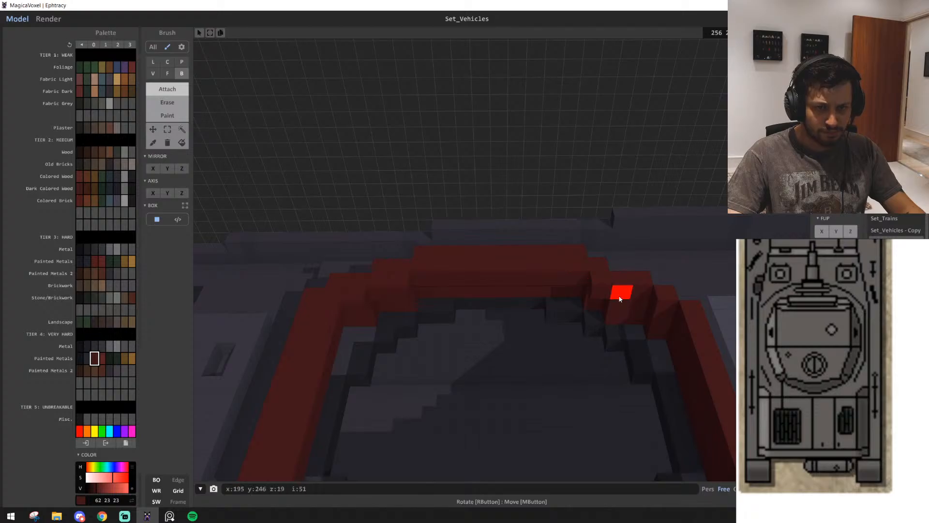
Attach Box strips along the inner top edge of the turret wall on the remaining sides and corners
mouse_move(655, 300)
right_down()
mouse_move(625, 324)
mouse_move(521, 350)
mouse_move(535, 338)
mouse_move(390, 219)
right_up()
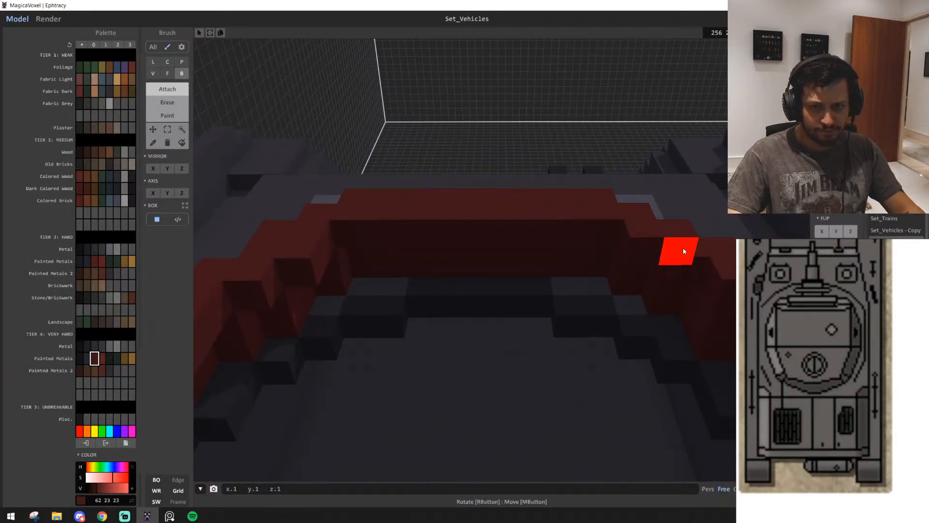
right_drag(683, 250, 421, 267)
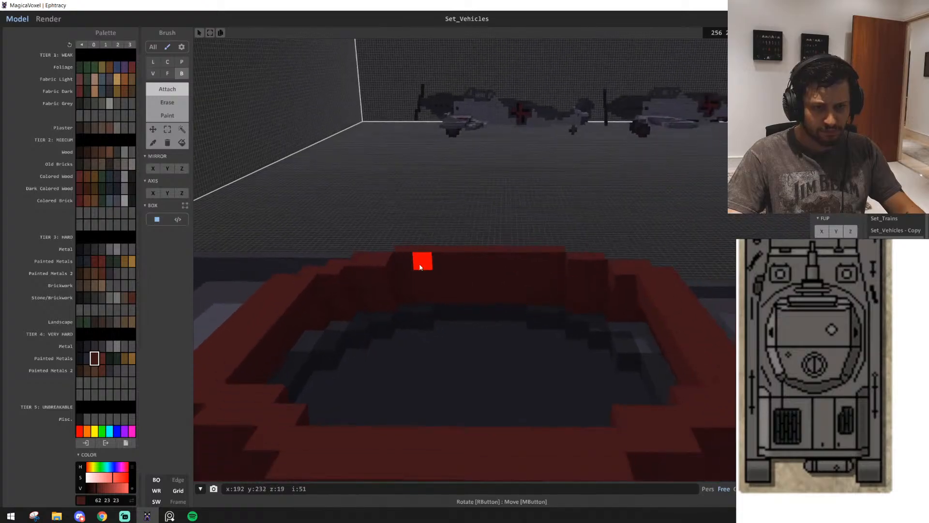
right_drag(550, 300, 456, 426)
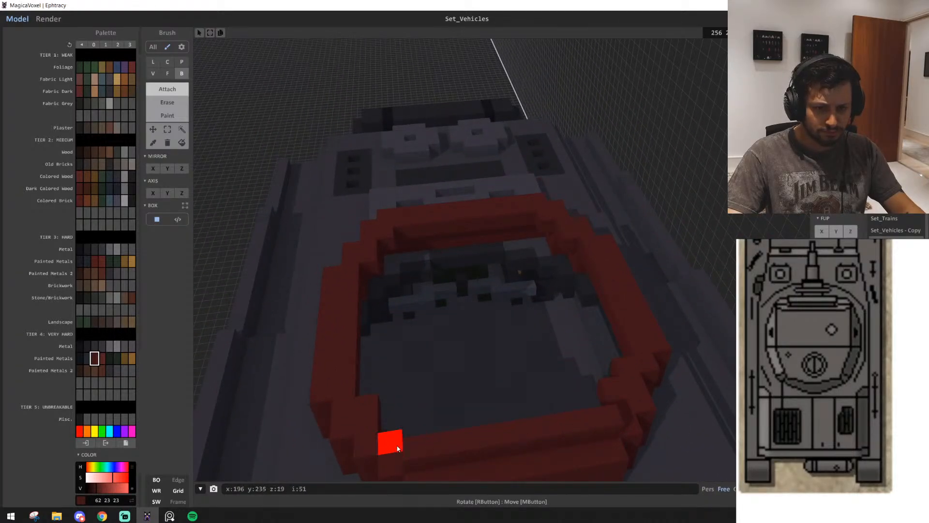
right_drag(605, 416, 455, 417)
key(a)
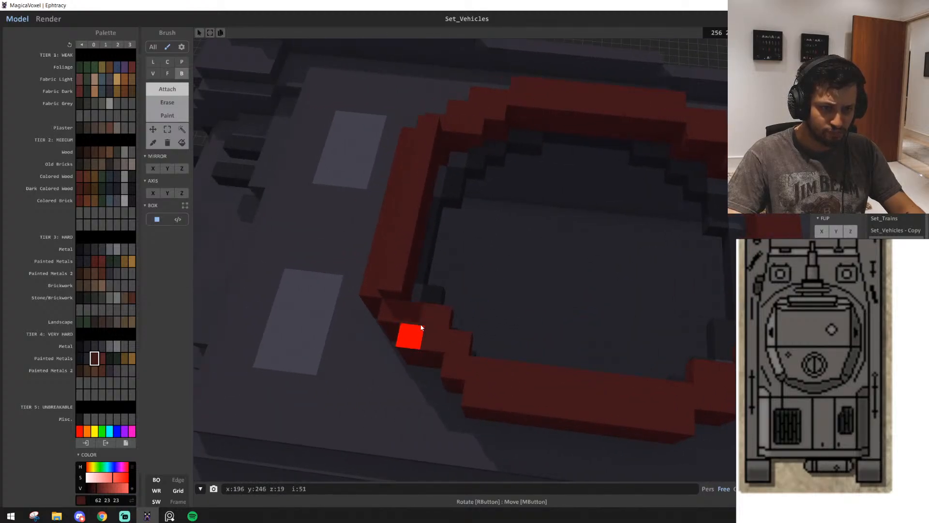
Attach a second tier of Box voxels on the inner rim, from the light-panel corner along the adjoining long side
drag(415, 313, 439, 316)
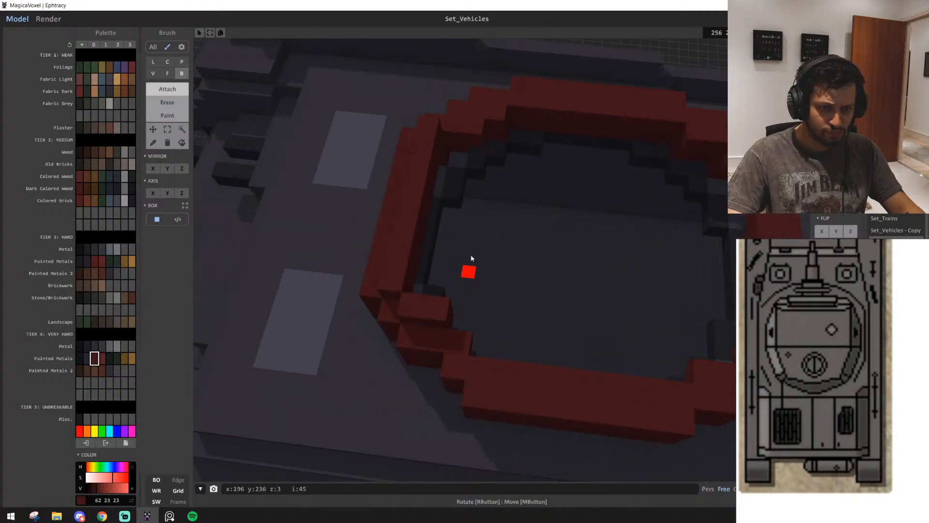
click(453, 349)
right_drag(552, 403, 498, 271)
right_drag(555, 325, 417, 401)
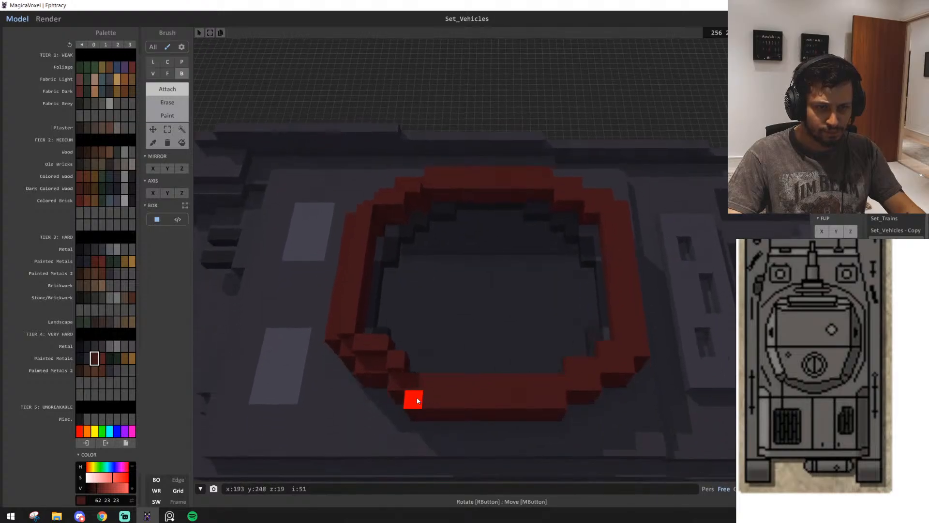
drag(417, 401, 557, 384)
scroll(516, 410, up, 3)
right_drag(516, 409, 477, 380)
scroll(510, 405, down, 3)
click(362, 317)
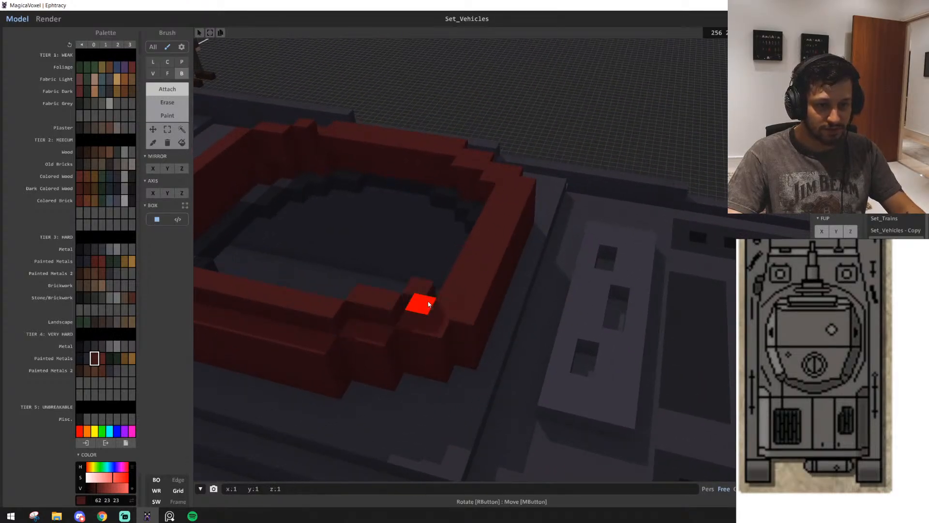
Continue the second tier across the grille end and around its far corner
drag(439, 306, 500, 200)
right_drag(500, 200, 392, 250)
scroll(393, 250, down, 3)
right_drag(530, 323, 486, 293)
click(494, 294)
scroll(460, 247, down, 3)
right_drag(478, 252, 398, 244)
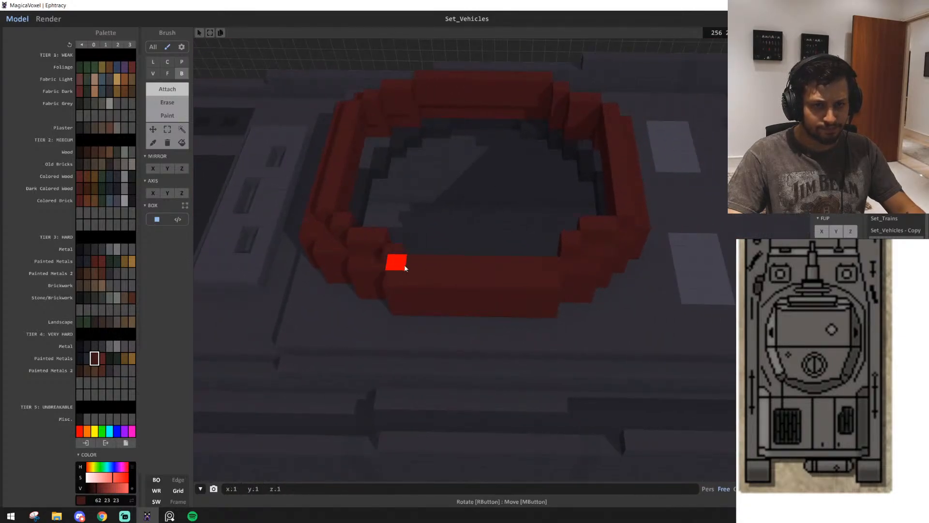
Close the second tier along the remaining long side and extrude its top upward with the Face brush
drag(404, 267, 551, 267)
mouse_move(551, 267)
right_down()
mouse_move(536, 272)
mouse_move(514, 255)
mouse_move(524, 246)
mouse_move(497, 245)
mouse_move(538, 255)
mouse_move(546, 291)
mouse_move(581, 279)
mouse_move(590, 316)
mouse_move(589, 301)
right_up()
scroll(515, 255, down, 3)
key(f)
Examine the turret's shape in the reference drawing and the colour photo of tank 421 against the red ring
scroll(581, 277, down, 3)
scroll(571, 282, up, 5)
middle_drag(803, 350, 809, 353)
scroll(822, 360, down, 6)
scroll(809, 408, down, 5)
middle_drag(866, 358, 766, 409)
scroll(794, 387, up, 3)
middle_drag(912, 406, 842, 370)
scroll(801, 407, up, 6)
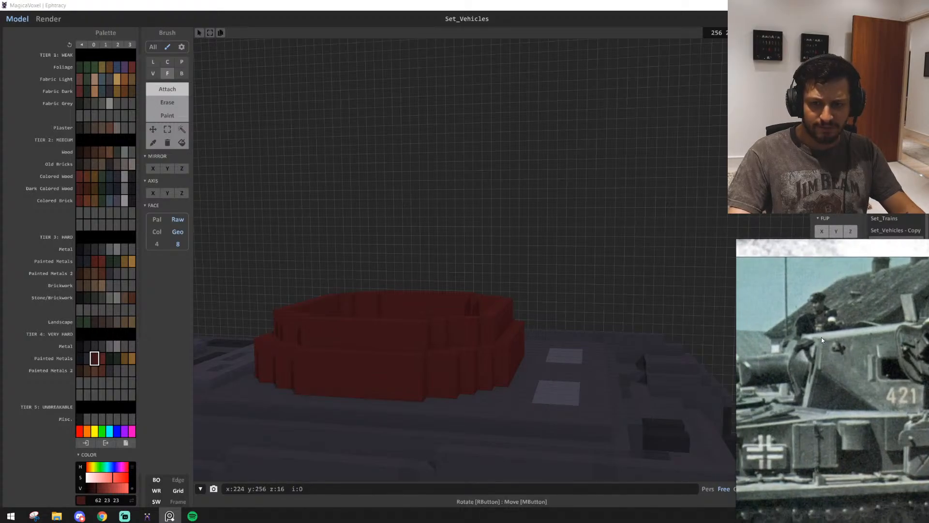
scroll(499, 384, up, 2)
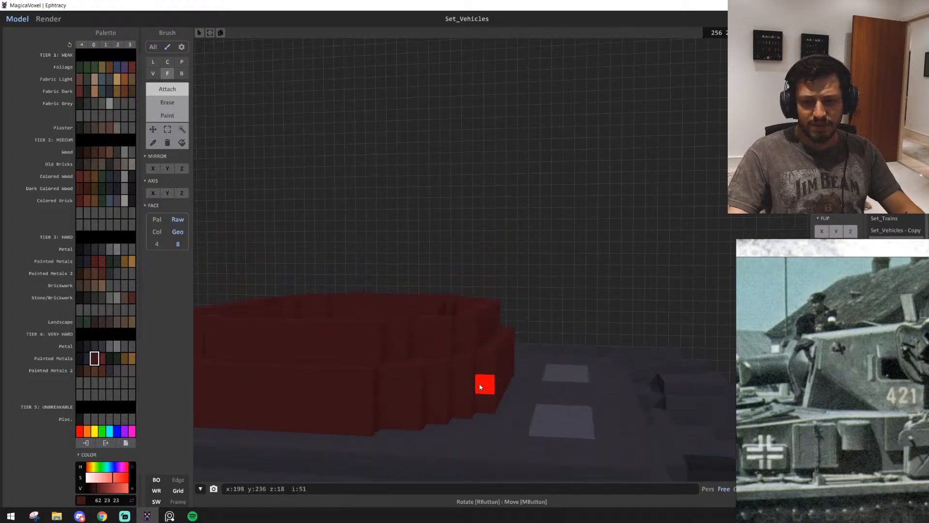
scroll(479, 384, up, 2)
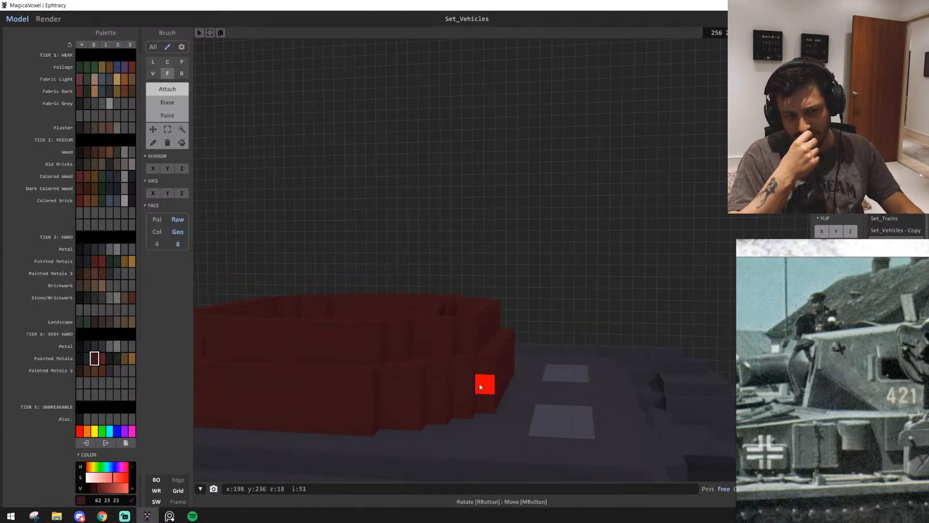
Select the whole red turret ring with the Region tool and move a copy high above the hull
scroll(556, 339, down, 3)
click(181, 129)
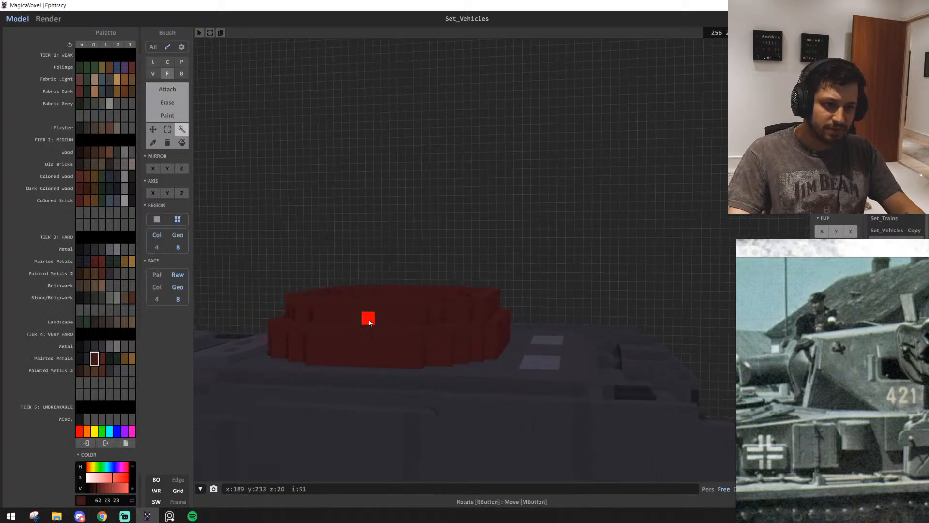
click(369, 322)
ctrl+shift+drag(411, 316, 452, 68)
right_drag(518, 216, 526, 188)
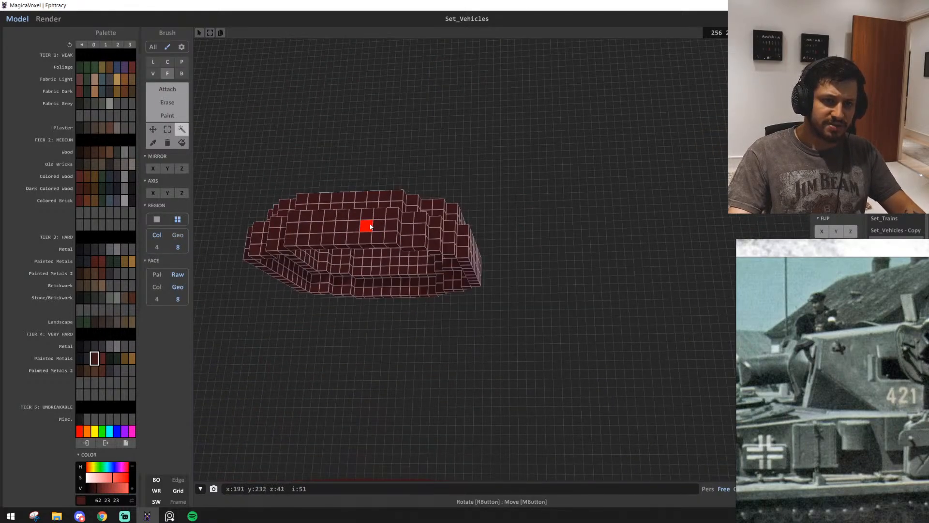
ctrl+drag(370, 226, 382, 65)
click(465, 226)
scroll(462, 225, down, 4)
mouse_move(462, 225)
right_down()
mouse_move(433, 212)
mouse_move(425, 235)
mouse_move(460, 248)
mouse_move(184, 145)
mouse_move(482, 282)
mouse_move(501, 310)
right_up()
scroll(464, 249, up, 5)
Remove the turret ring on the hull except the two-tier front plate facing the light panels
click(504, 361)
right_drag(503, 361, 166, 145)
click(169, 129)
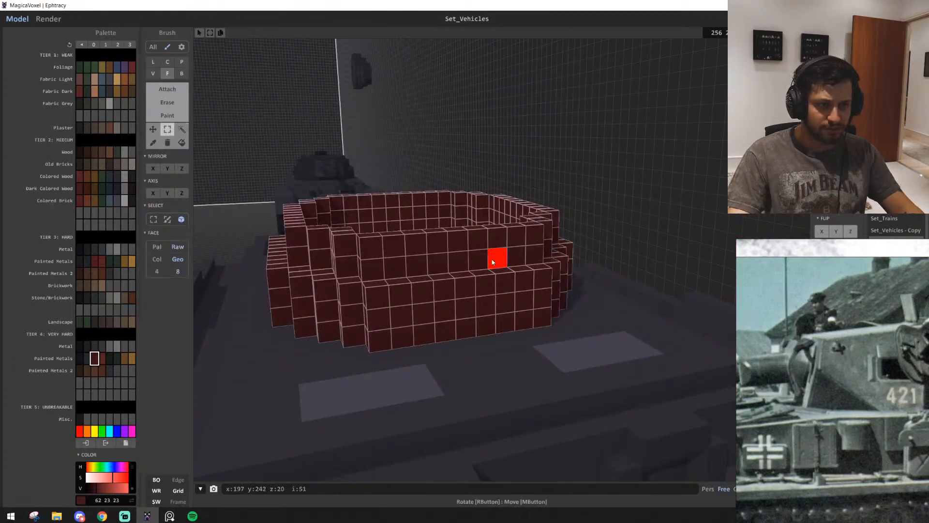
drag(531, 236, 372, 270)
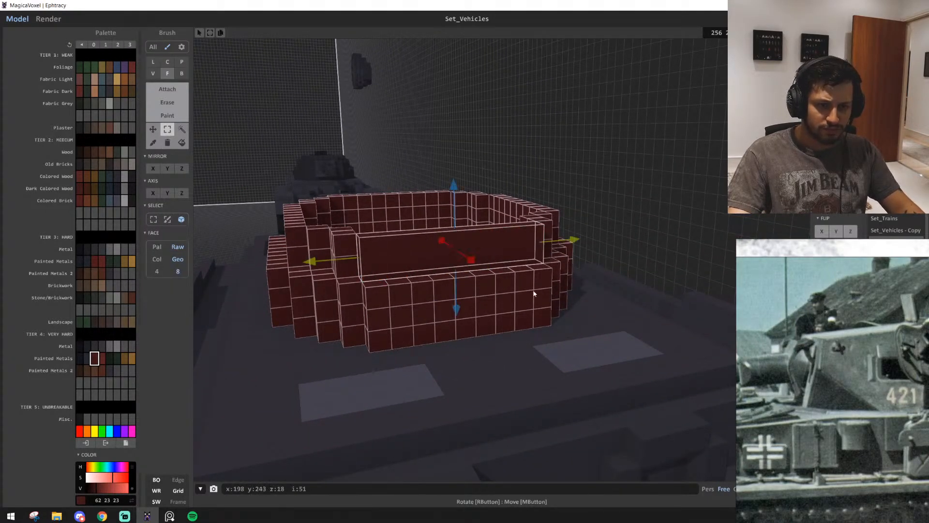
drag(541, 276, 378, 341)
right_drag(590, 310, 619, 262)
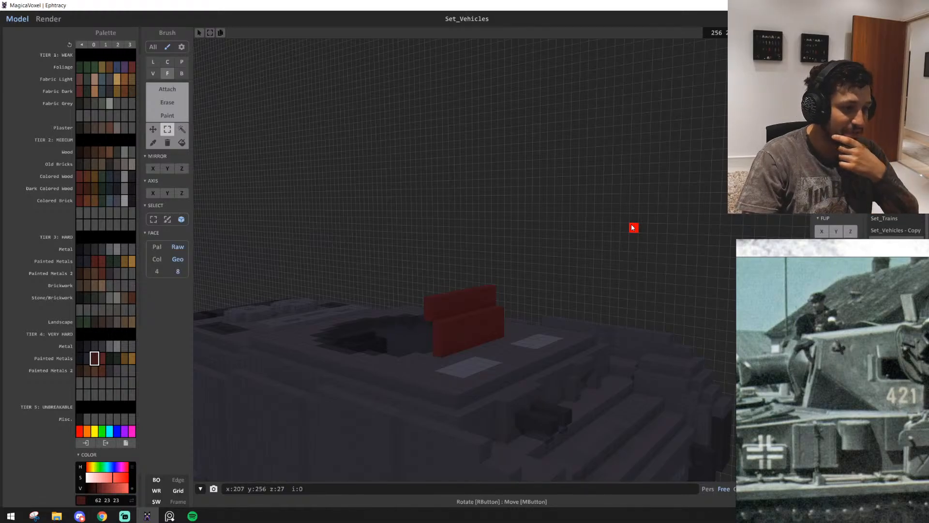
Choose the lighter red (86 35 35) from the Tier 4 Painted Metals colours for the gun mantlet
scroll(526, 259, up, 5)
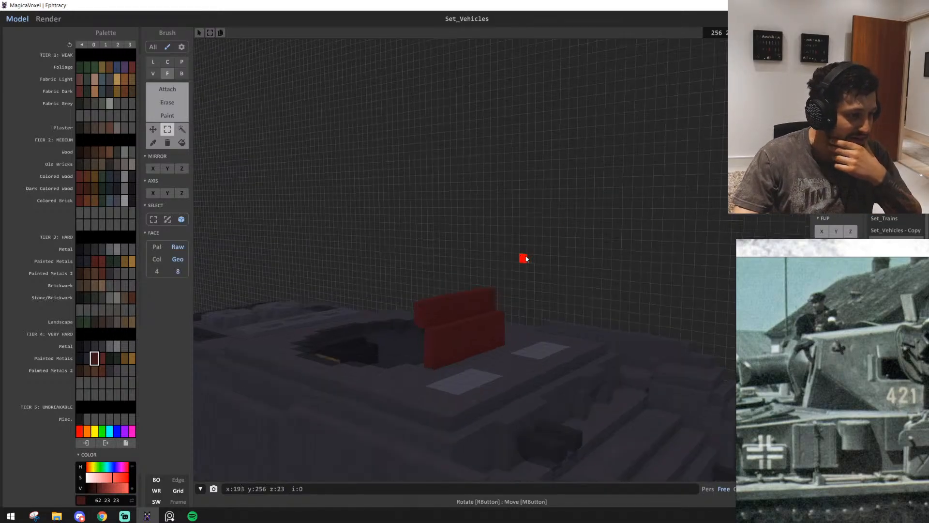
scroll(526, 259, down, 3)
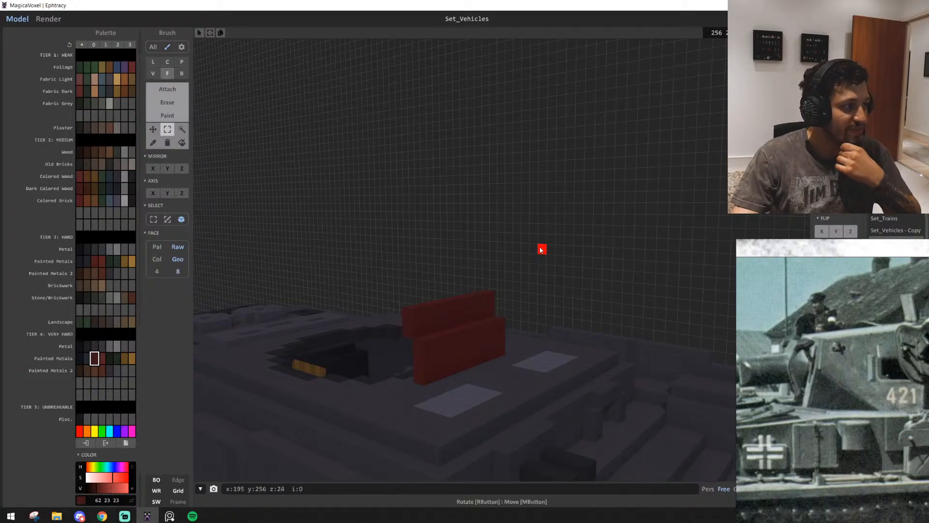
mouse_move(535, 243)
right_down()
mouse_move(545, 238)
mouse_move(519, 241)
right_up()
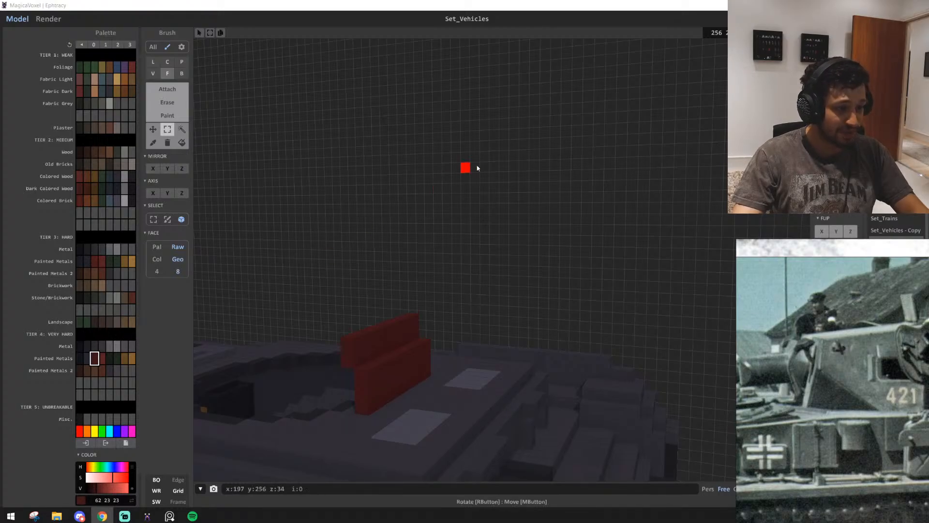
right_drag(478, 167, 402, 196)
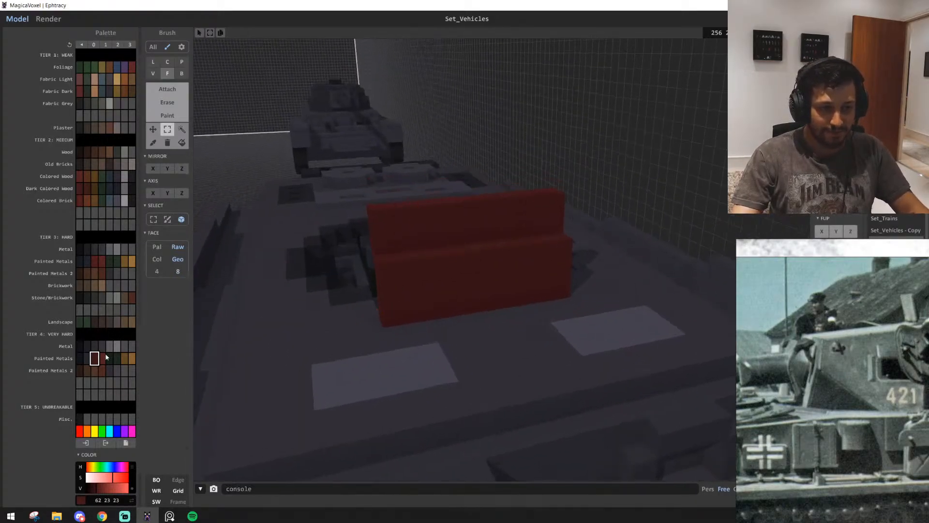
click(102, 358)
mouse_move(368, 344)
right_down()
mouse_move(599, 324)
mouse_move(593, 359)
right_up()
drag(403, 275, 502, 270)
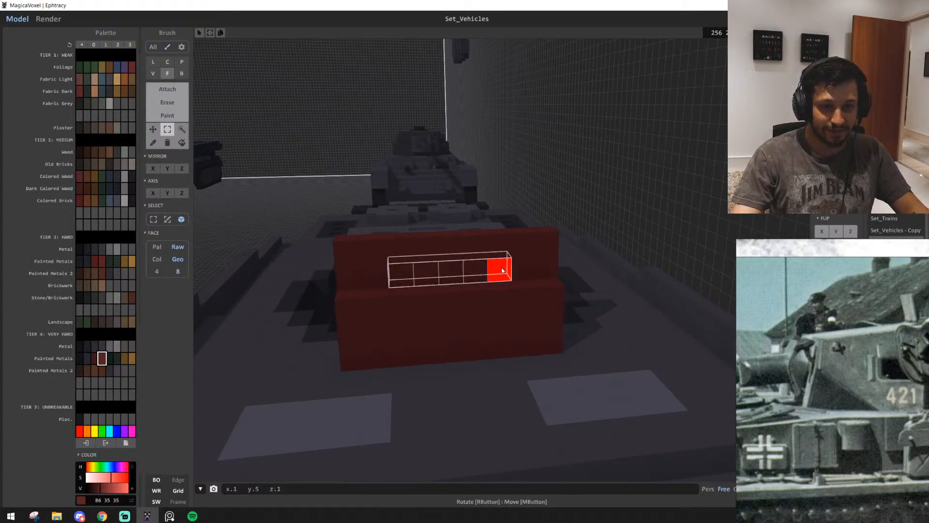
click(713, 84)
key(t)
key(w)
click(505, 276)
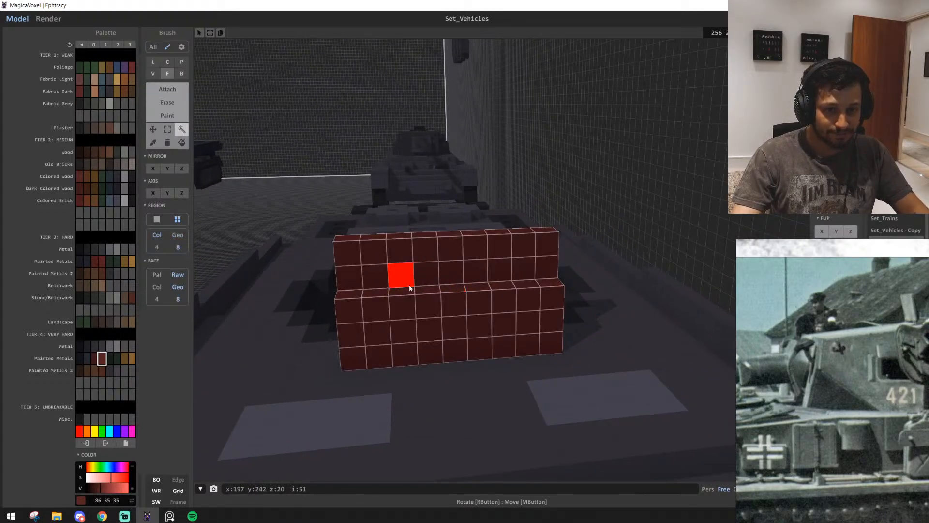
click(726, 112)
key(t)
Attach a five-voxel-wide lighter red layer with the Box brush across both tiers of the turret's front plate
key(b)
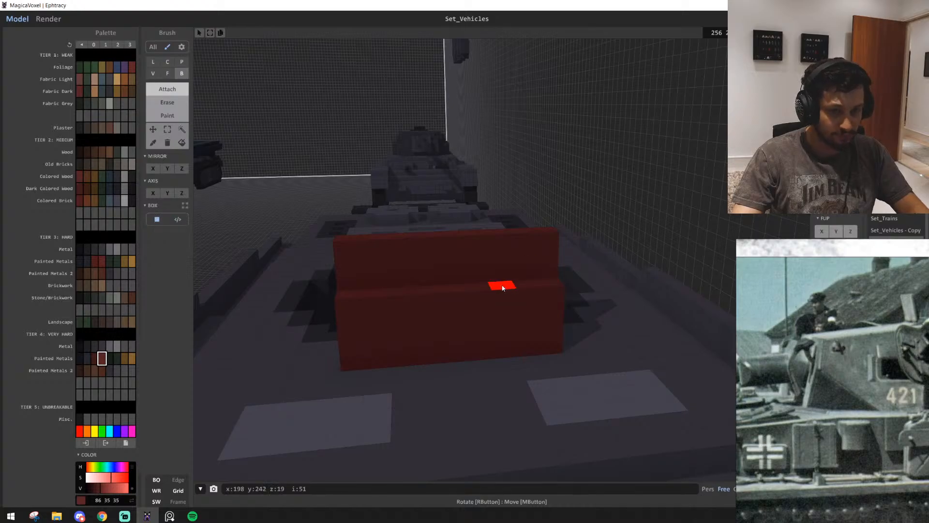
drag(370, 310, 518, 309)
key(ctrl+z)
key(ctrl+z)
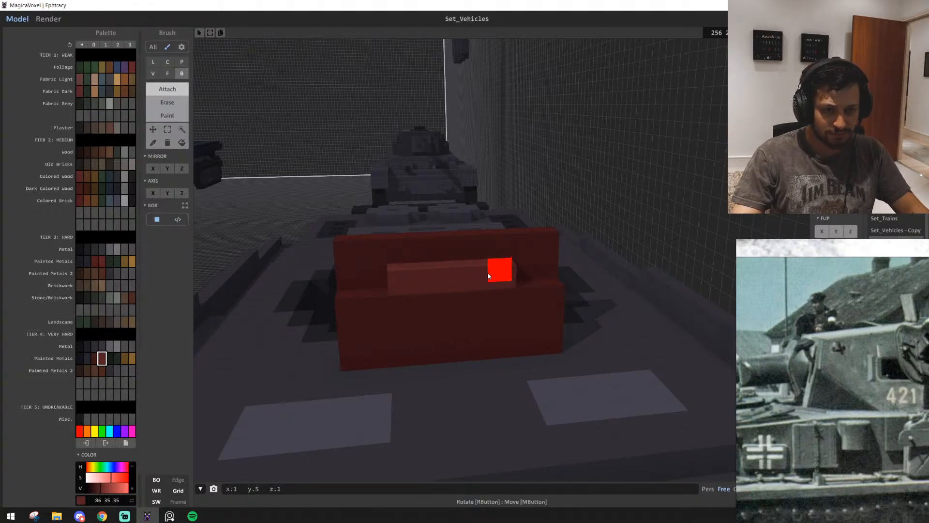
drag(405, 310, 498, 322)
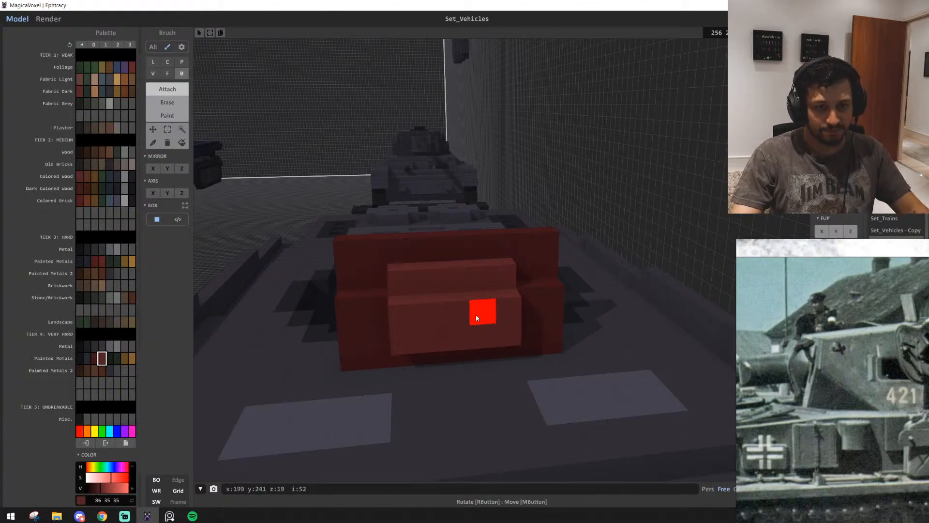
mouse_move(489, 347)
right_down()
mouse_move(556, 349)
mouse_move(571, 338)
mouse_move(499, 340)
mouse_move(566, 355)
right_up()
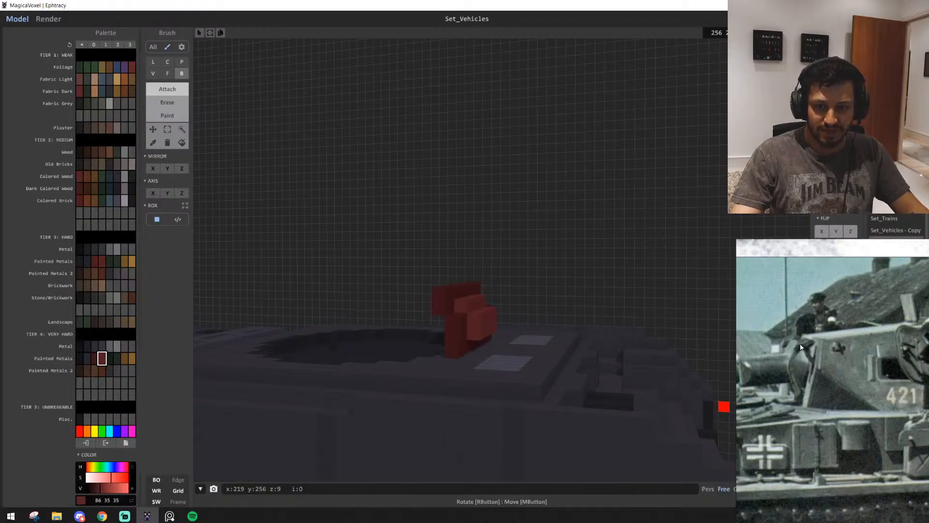
Attach a second, three-voxel-wide layer centred on the lighter red block, covering both of its tiers
right_drag(507, 318, 454, 297)
scroll(523, 311, up, 4)
drag(417, 211, 480, 221)
drag(430, 251, 490, 252)
drag(429, 292, 481, 283)
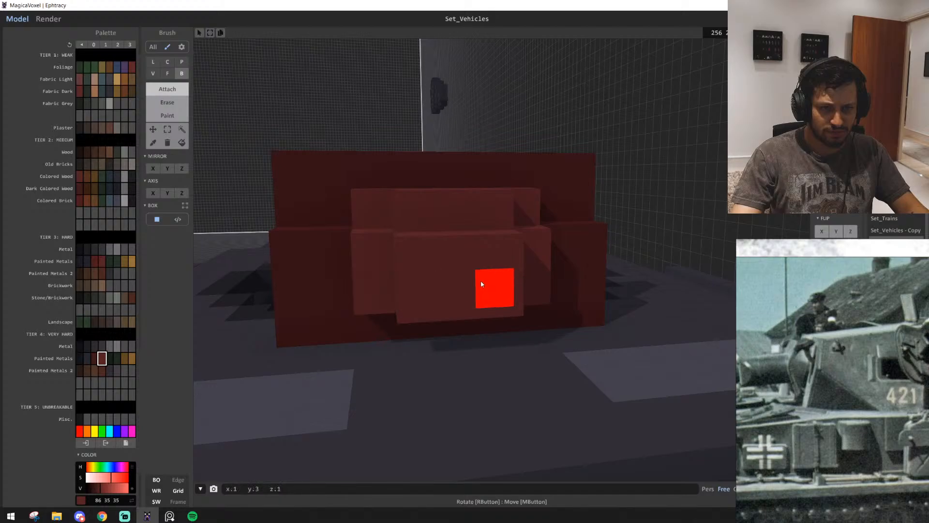
key(e)
drag(422, 282, 481, 280)
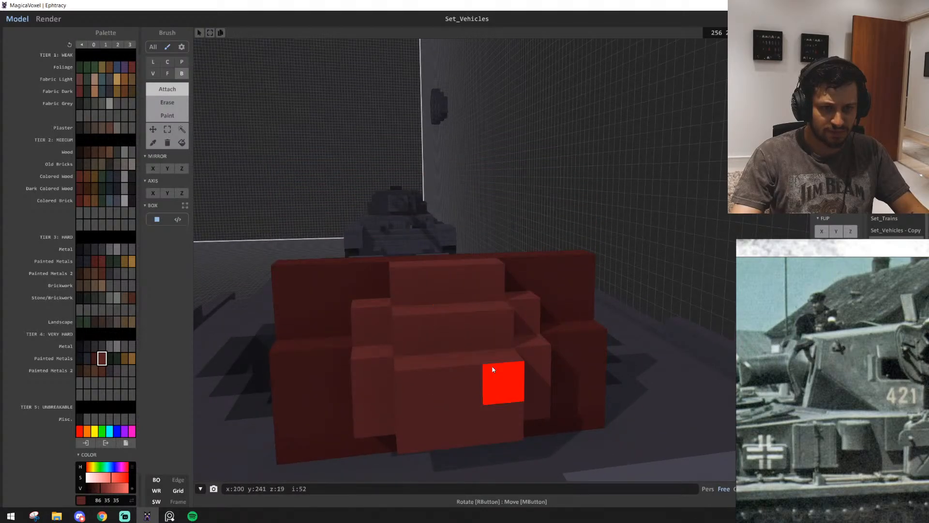
key(ctrl+z)
drag(380, 286, 505, 280)
key(ctrl+z)
Extrude the three-voxel-wide central block outward from the front plate with the Face brush
right_drag(493, 407, 462, 341)
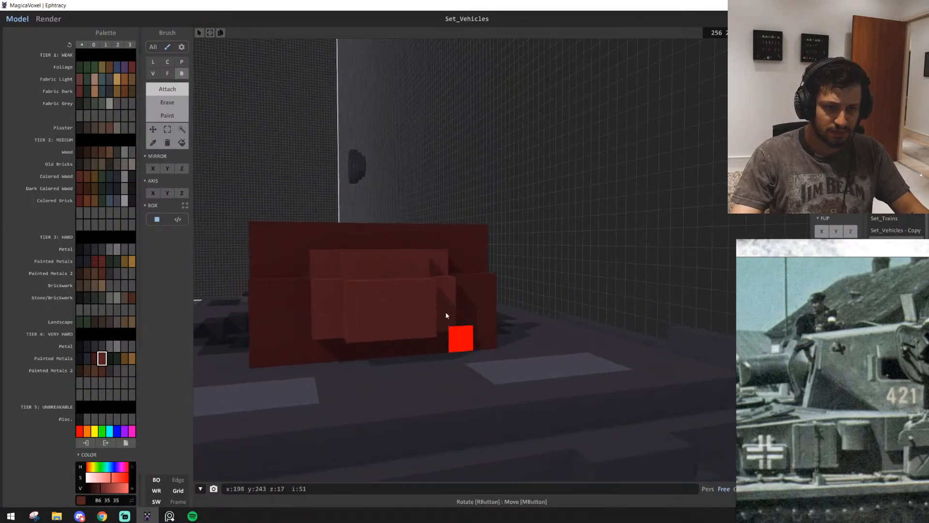
key(f)
mouse_move(390, 297)
mouse_down()
mouse_move(521, 327)
mouse_move(429, 292)
mouse_up()
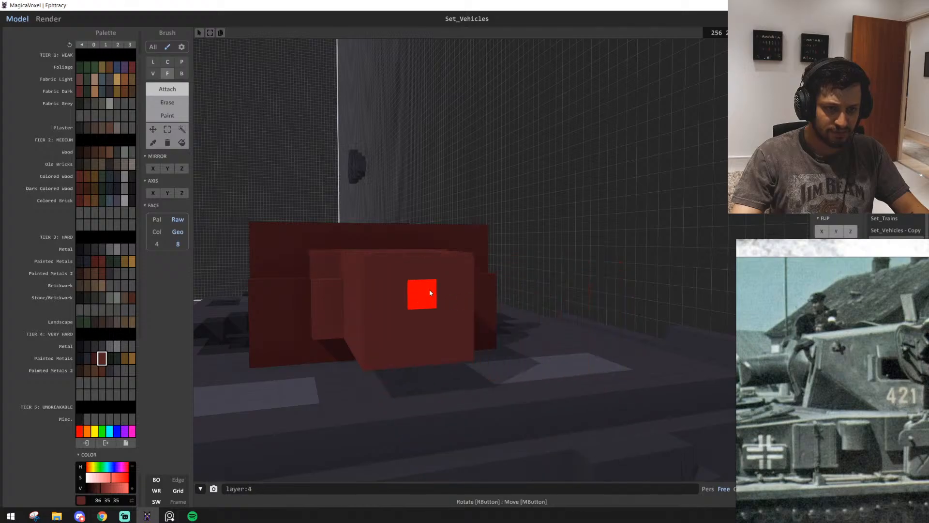
right_drag(429, 292, 446, 263)
scroll(385, 284, down, 3)
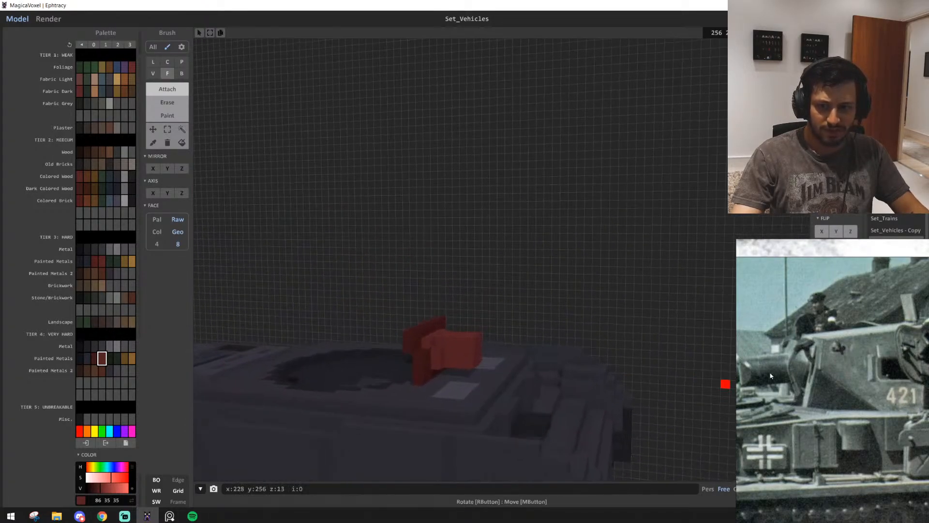
Check the gun mount in the reference photo and attach a plus-shaped layer of five voxels to the central block's front face
middle_drag(765, 369, 832, 367)
scroll(535, 355, up, 3)
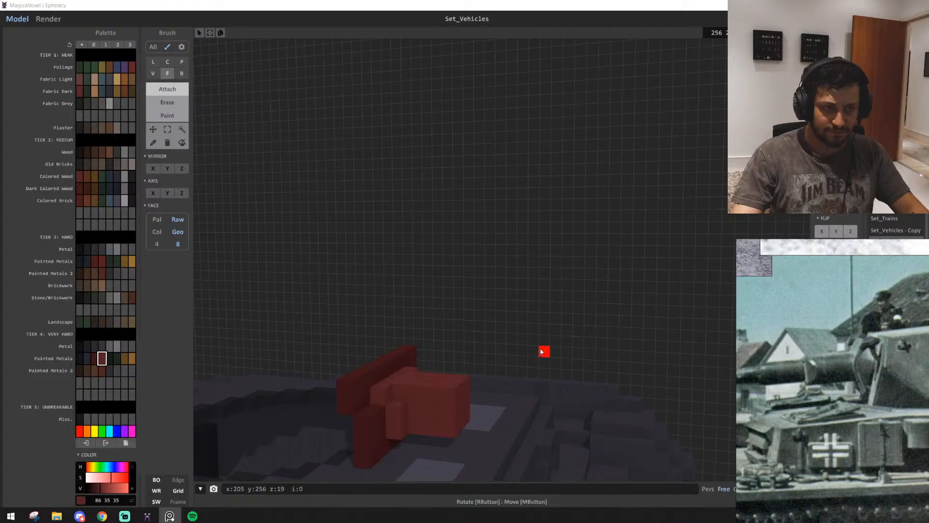
right_drag(540, 347, 483, 345)
scroll(465, 237, up, 3)
right_drag(465, 237, 383, 219)
click(547, 260)
click(525, 256)
click(596, 242)
click(564, 216)
click(564, 286)
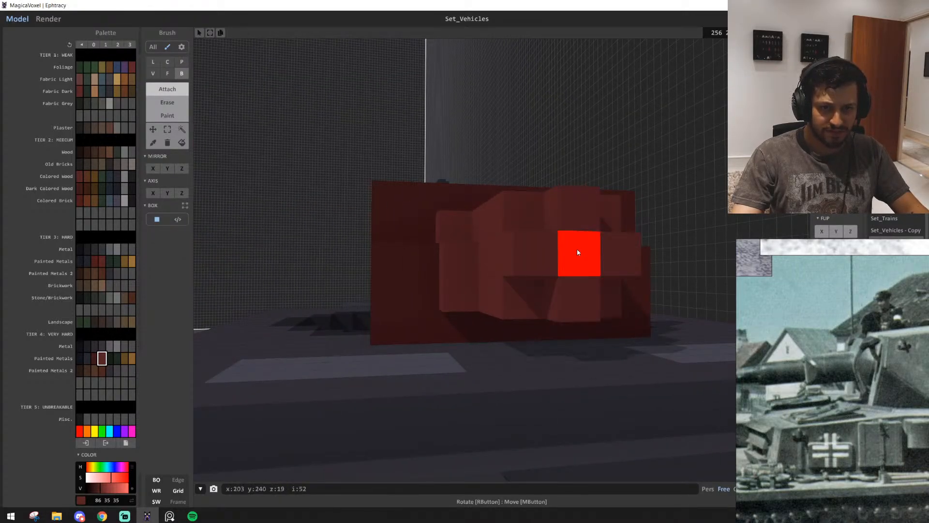
Extrude the plus-shaped end of the gun mount further outward with the Face brush
right_drag(577, 250, 552, 289)
mouse_move(488, 251)
right_down()
mouse_move(500, 246)
mouse_move(486, 269)
right_up()
scroll(500, 246, up, 3)
shift+click(474, 321)
scroll(486, 322, down, 5)
mouse_move(486, 322)
right_down()
mouse_move(544, 326)
mouse_move(520, 290)
right_up()
key(f)
mouse_move(520, 283)
mouse_down()
mouse_move(603, 284)
mouse_move(535, 270)
mouse_move(548, 280)
mouse_up()
Extrude a long single-voxel gun barrel from the centre of the gun mount's plus-shaped end with the Face brush
key(b)
scroll(484, 290, up, 4)
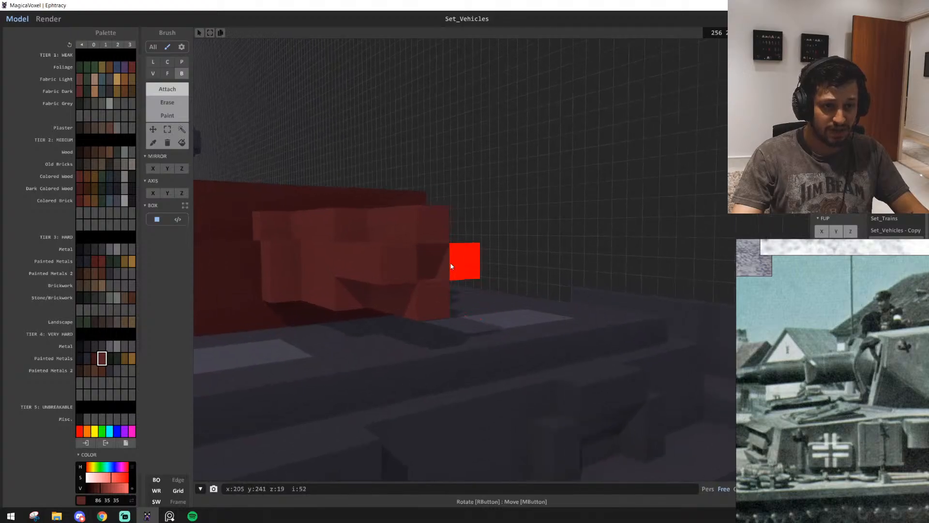
key(f)
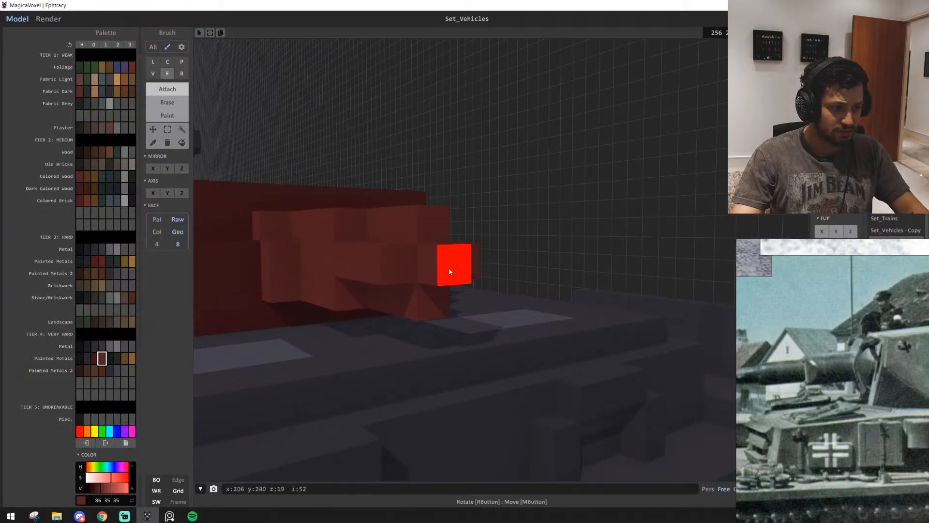
drag(467, 257, 596, 260)
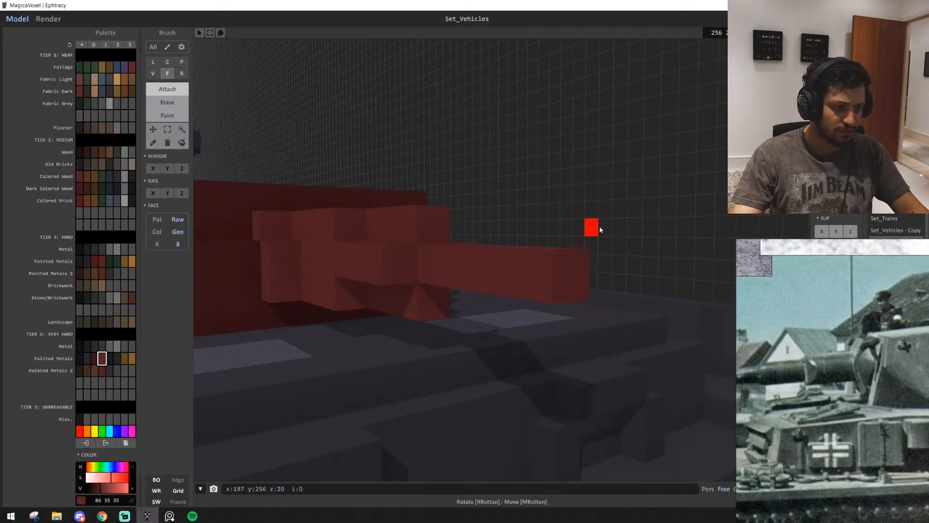
scroll(599, 228, down, 4)
right_drag(600, 223, 629, 204)
right_drag(576, 315, 580, 191)
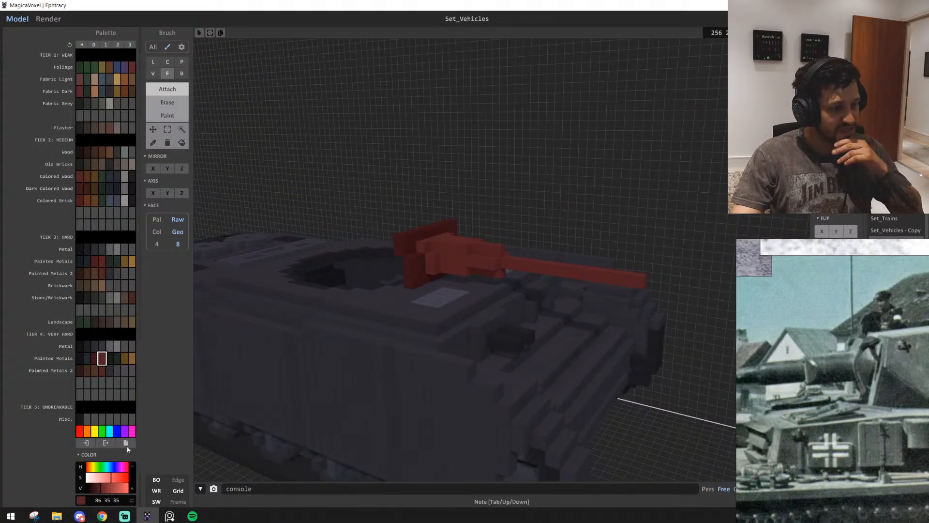
scroll(603, 383, up, 1)
right_drag(603, 383, 643, 405)
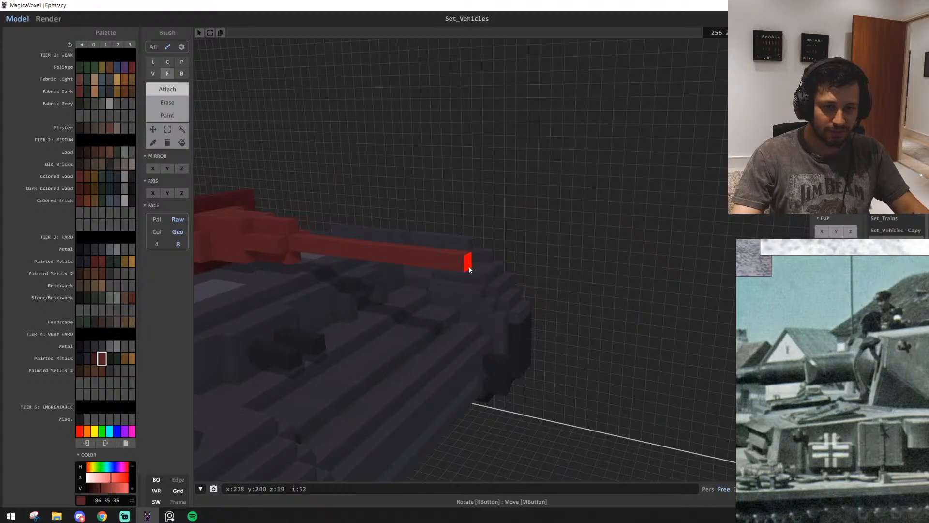
drag(469, 270, 554, 287)
Try wrapping the barrel just behind its tip with short box-brush strips as a muzzle brake, and undo them
key(b)
mouse_move(542, 284)
right_down()
mouse_move(553, 334)
mouse_move(522, 340)
right_up()
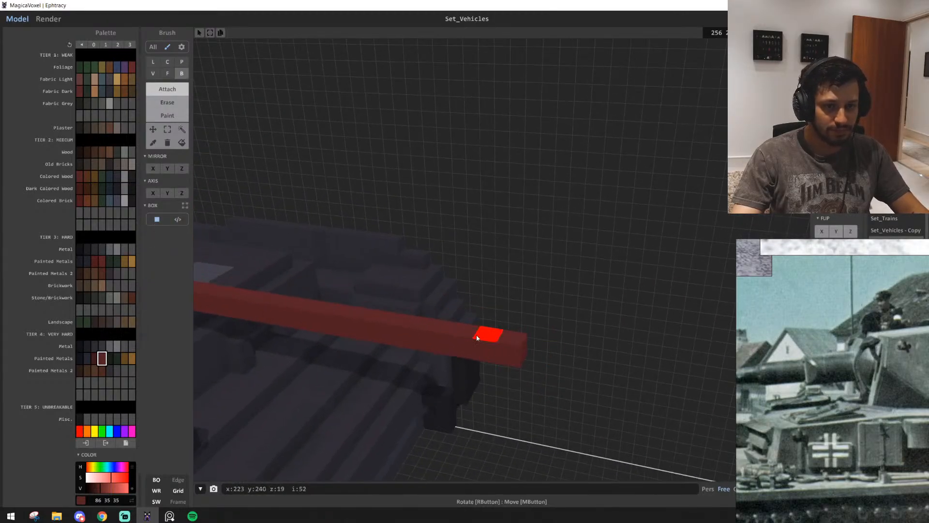
drag(478, 336, 451, 330)
mouse_move(451, 332)
right_down()
mouse_move(466, 345)
mouse_move(454, 257)
mouse_move(431, 261)
right_up()
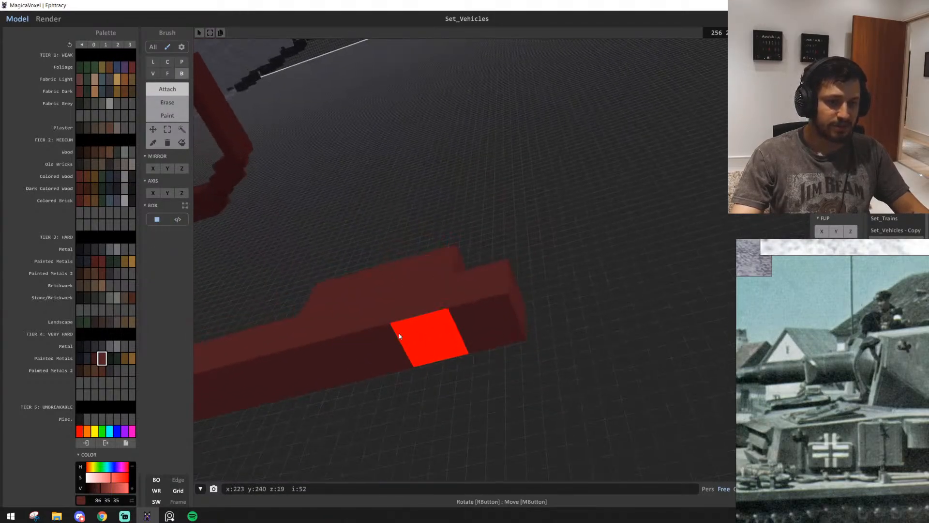
drag(399, 335, 323, 370)
right_drag(324, 373, 510, 305)
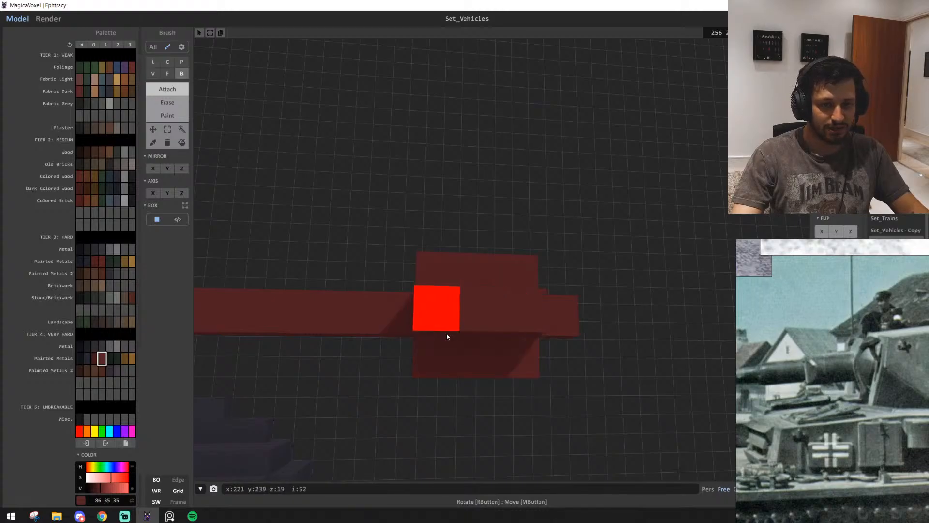
right_drag(446, 336, 463, 401)
mouse_move(541, 376)
right_down()
mouse_move(585, 363)
mouse_move(581, 376)
mouse_move(539, 373)
right_up()
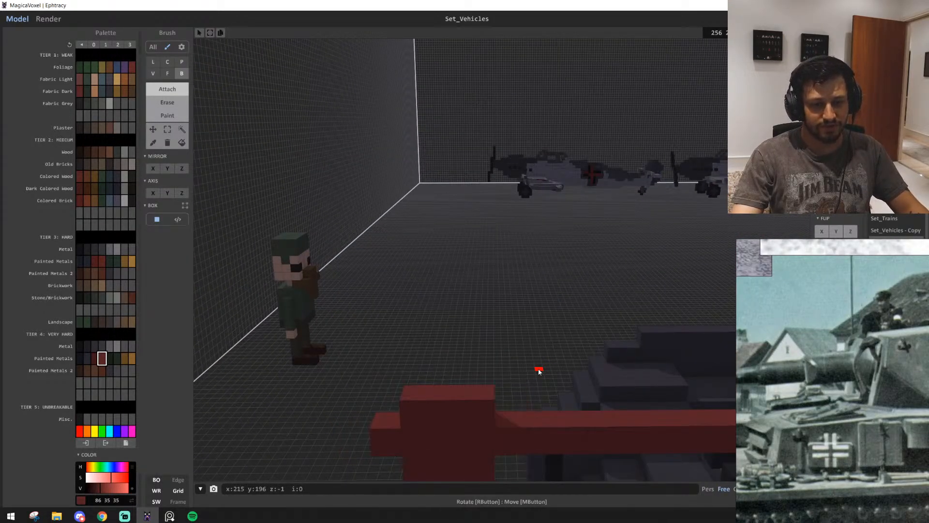
key(ctrl+z)
drag(435, 424, 514, 424)
right_drag(514, 424, 485, 431)
key(ctrl+z)
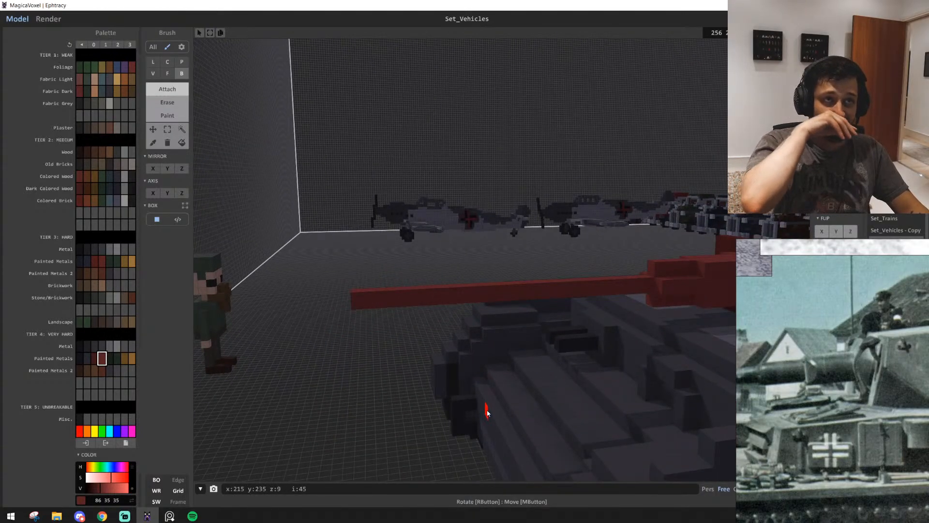
Compare the proportions of the gun mount and barrel with the turret in the reference photos
key(s)
key(d)
key(s)
key(d)
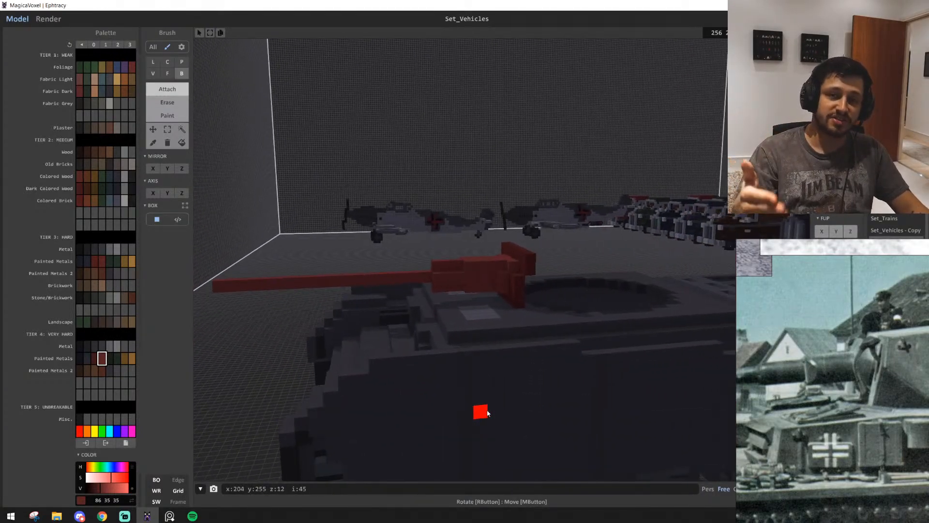
key(e)
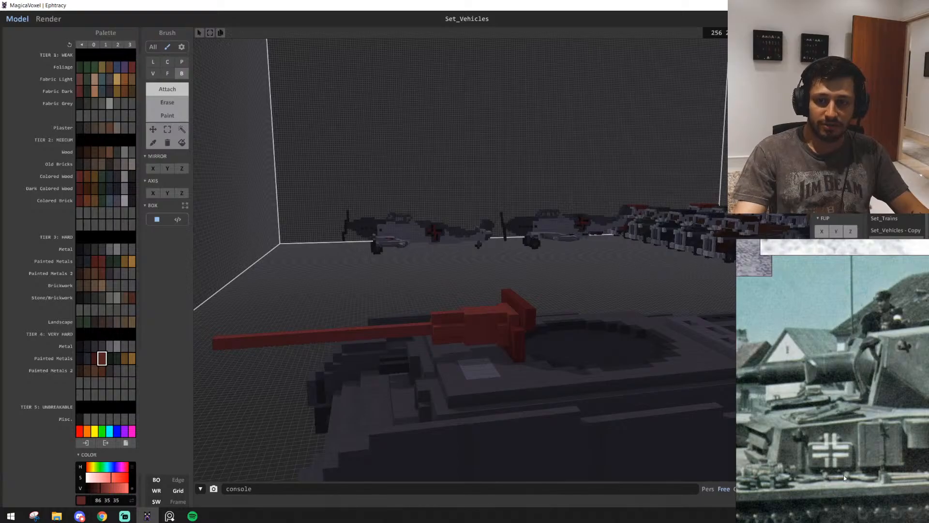
middle_drag(861, 411, 738, 439)
scroll(486, 348, up, 3)
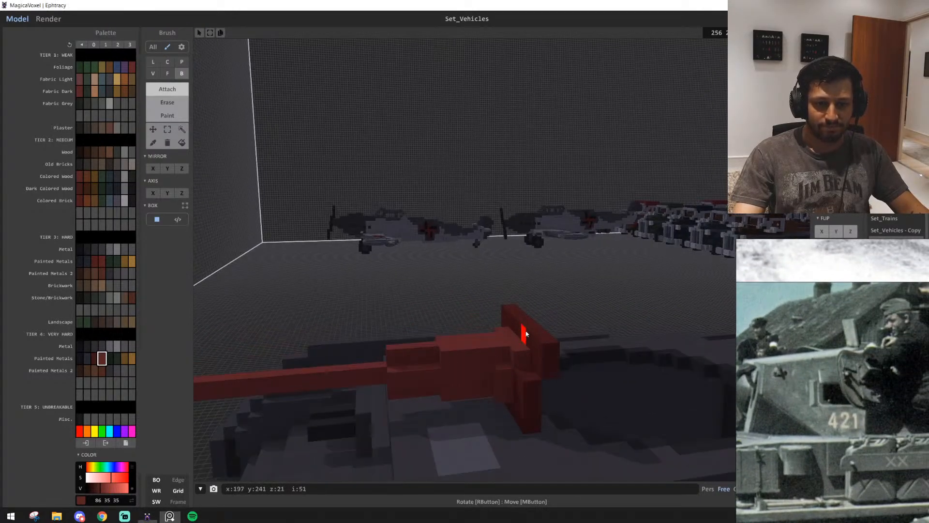
Switch to the darker red (62 23 23) and attach full-width voxel rows along the upper back of the front plate
key(d)
right_drag(537, 342, 428, 370)
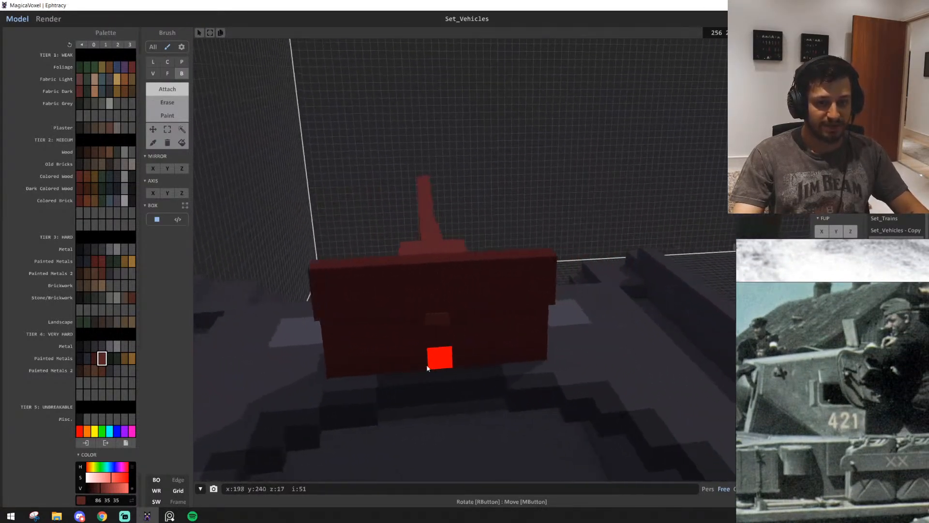
drag(377, 283, 323, 282)
key(ctrl+z)
alt+click(489, 281)
drag(548, 286, 318, 294)
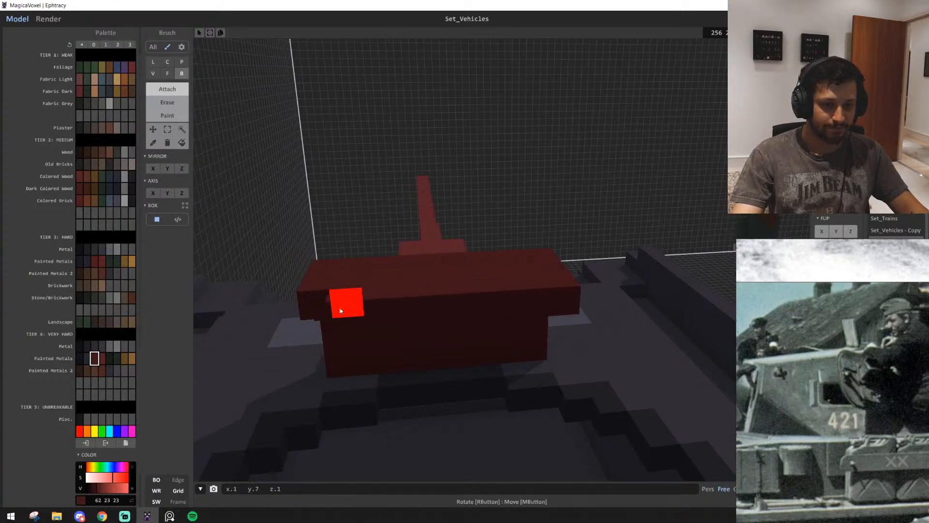
drag(563, 280, 308, 295)
Extrude the upper rows behind the front plate rearward with the Face brush to form the turret roof over the ring opening
key(f)
mouse_move(394, 302)
mouse_down()
mouse_move(425, 375)
mouse_move(425, 355)
mouse_up()
mouse_move(425, 355)
right_down()
mouse_move(550, 362)
mouse_move(520, 357)
mouse_move(527, 371)
right_up()
middle_drag(527, 372, 646, 372)
scroll(779, 414, down, 5)
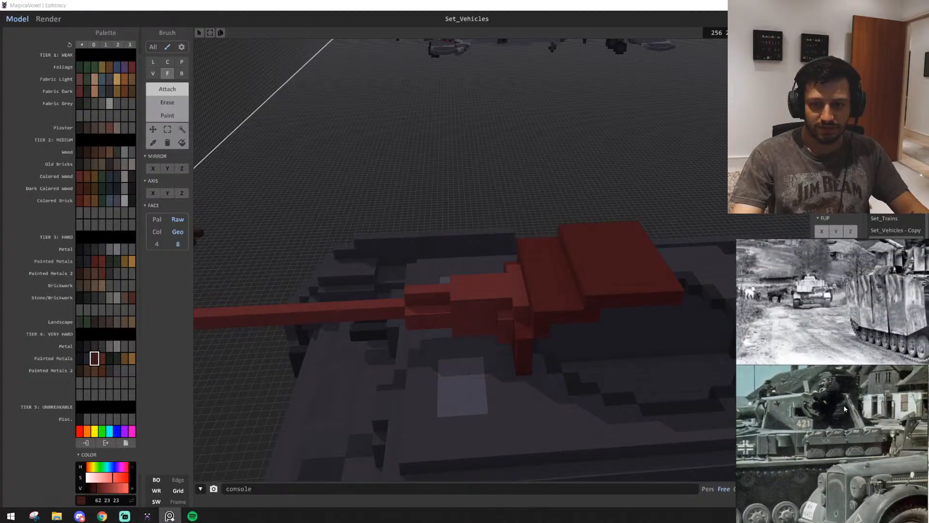
Examine the turret's side and roof shape in the reference photos against the red turret front and roof
middle_drag(832, 410, 847, 443)
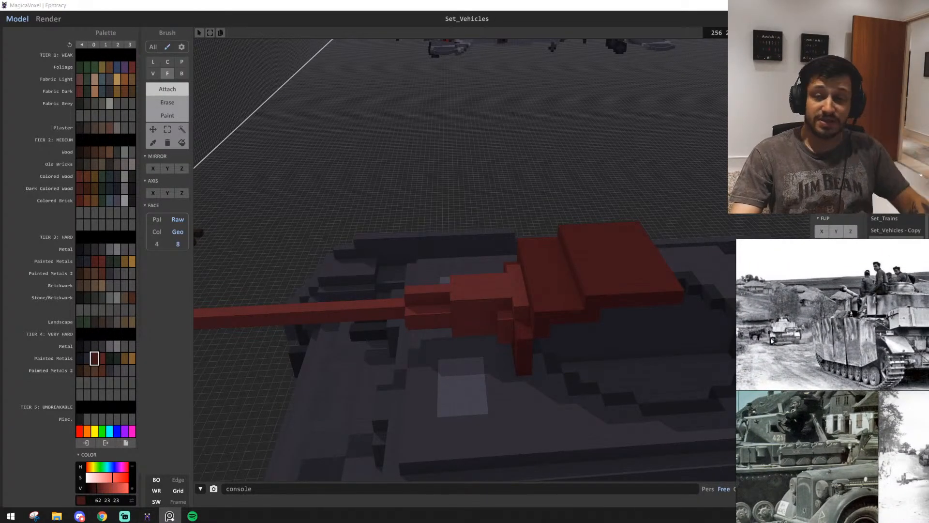
scroll(520, 318, down, 4)
mouse_move(519, 318)
right_down()
mouse_move(544, 317)
mouse_move(513, 308)
mouse_move(512, 321)
mouse_move(504, 317)
right_up()
scroll(513, 312, up, 3)
scroll(507, 316, down, 2)
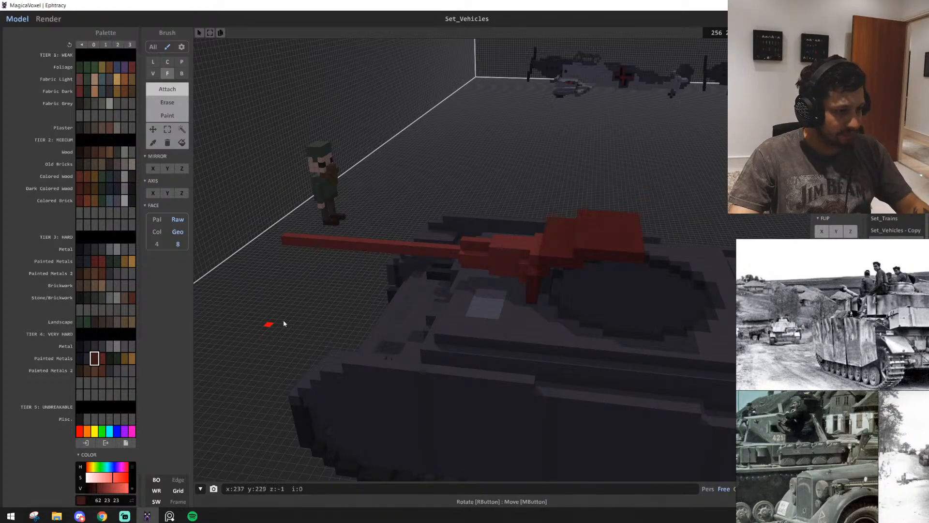
right_drag(284, 323, 259, 311)
scroll(287, 315, up, 4)
scroll(260, 311, down, 3)
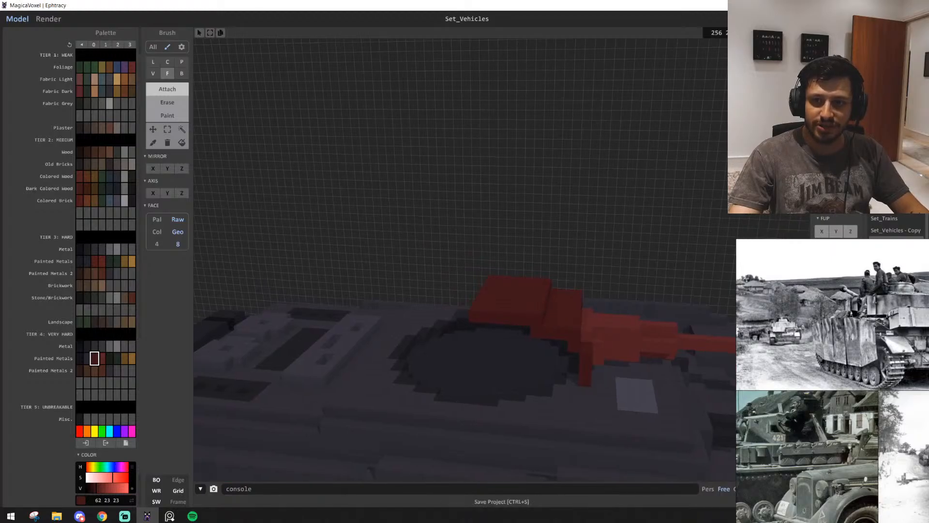
middle_drag(827, 457, 872, 444)
scroll(872, 444, down, 2)
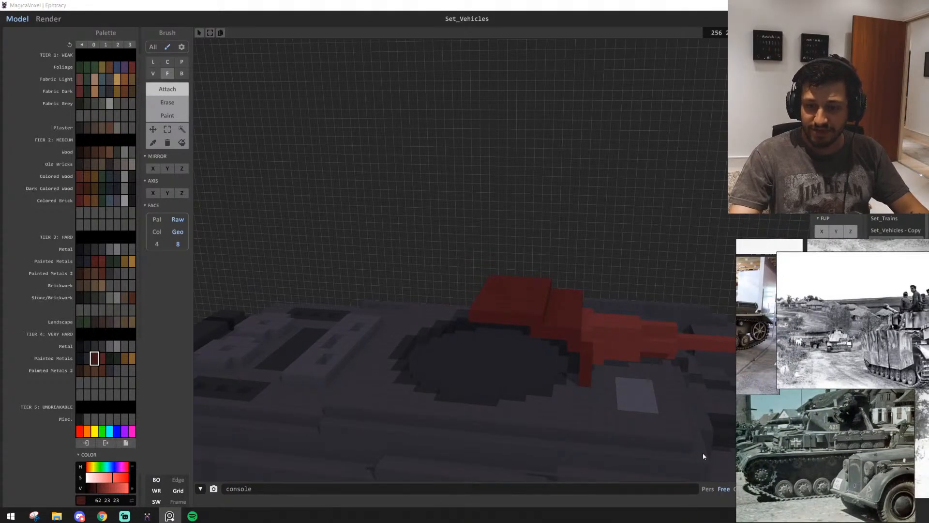
Attach the first stepped voxels of the turret's side wall along the ring's rim, starting beside the front plate
scroll(515, 393, up, 1)
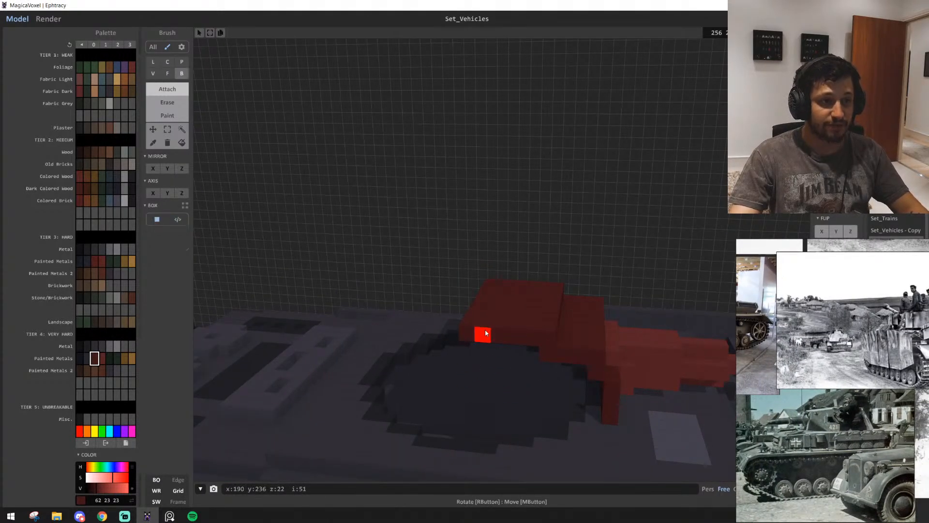
right_drag(486, 333, 499, 376)
scroll(513, 360, up, 2)
drag(532, 299, 514, 301)
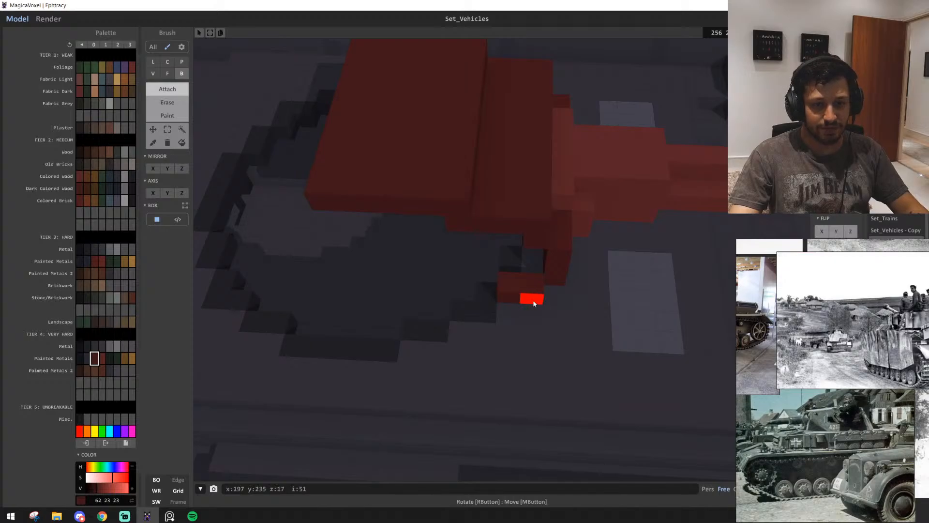
key(ctrl+z)
key(ctrl+y)
key(d)
key(ctrl+z)
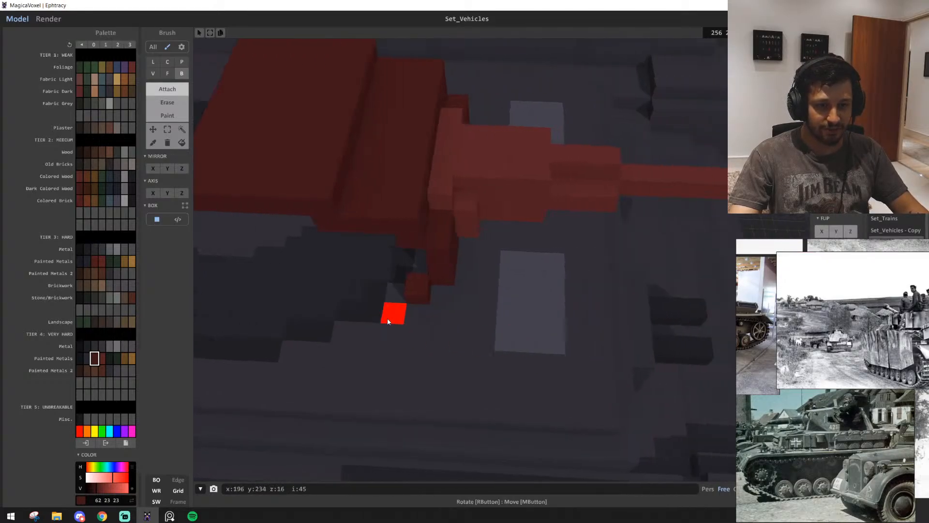
drag(387, 318, 400, 338)
key(a)
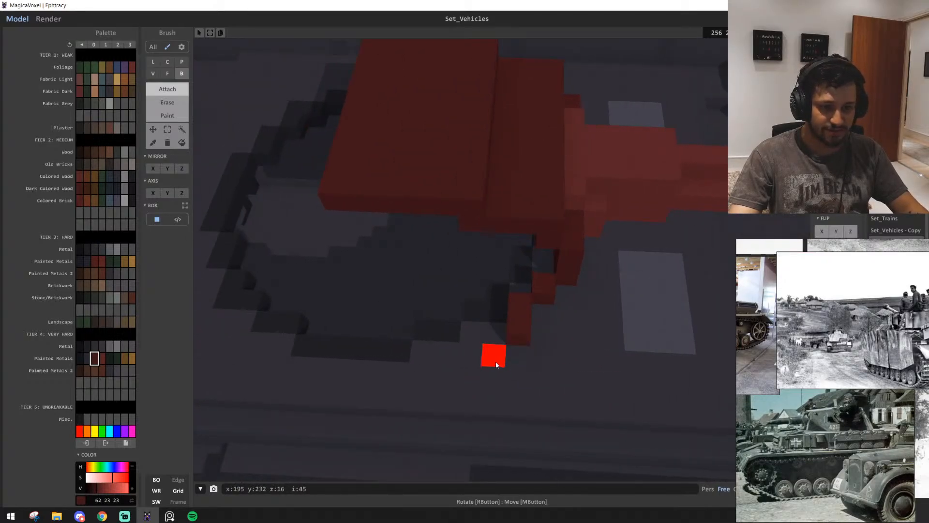
Continue the stepped wall base rearward along the ring's rim with three- and four-voxel rows, and add single voxels at its front corner
right_drag(420, 351, 591, 380)
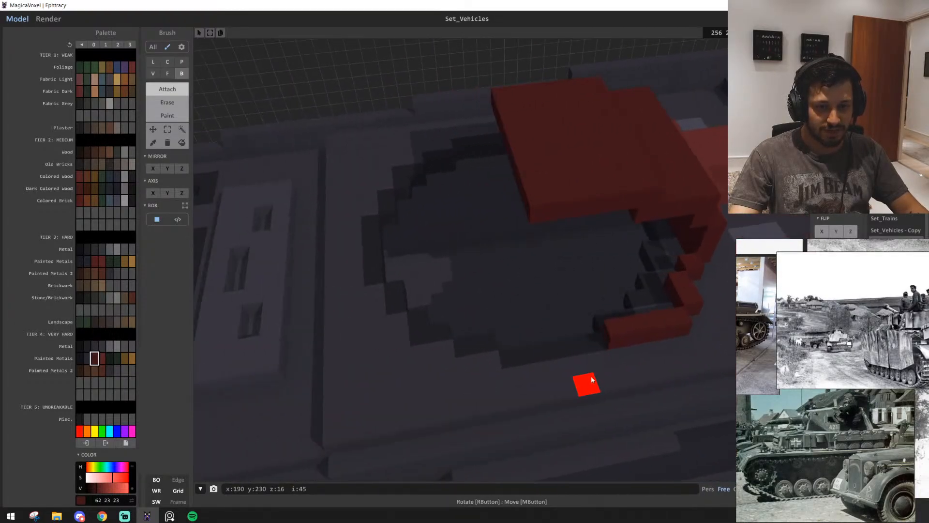
right_drag(516, 374, 390, 358)
middle_drag(448, 331, 394, 355)
scroll(395, 366, up, 5)
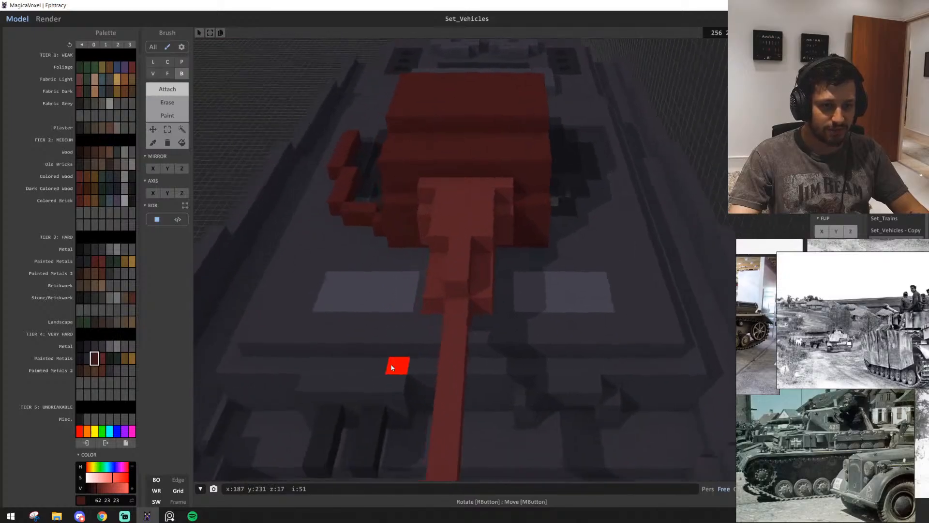
right_drag(395, 367, 512, 429)
shift+click(404, 409)
click(430, 382)
scroll(444, 408, down, 4)
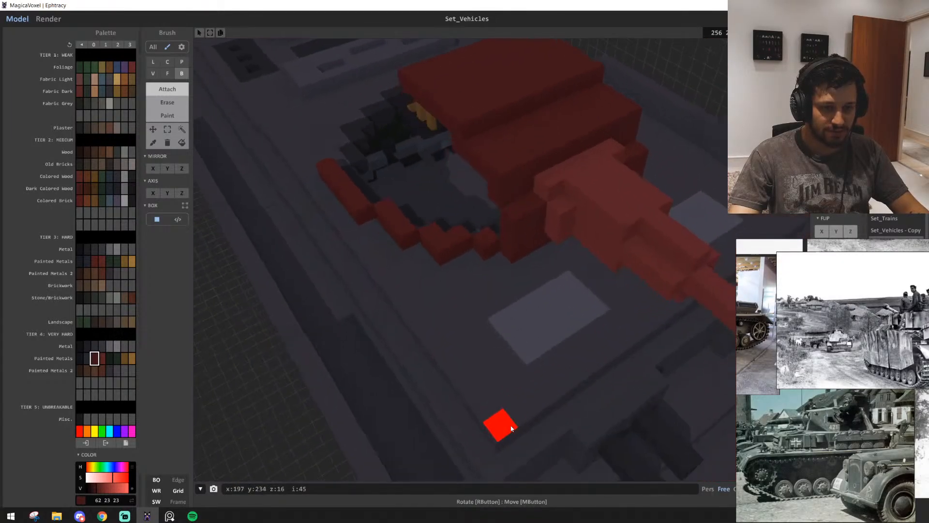
Stack voxels on the stepped single blocks beside the front plate to raise the front of the side wall
right_drag(452, 299, 515, 305)
key(d)
key(w)
key(a)
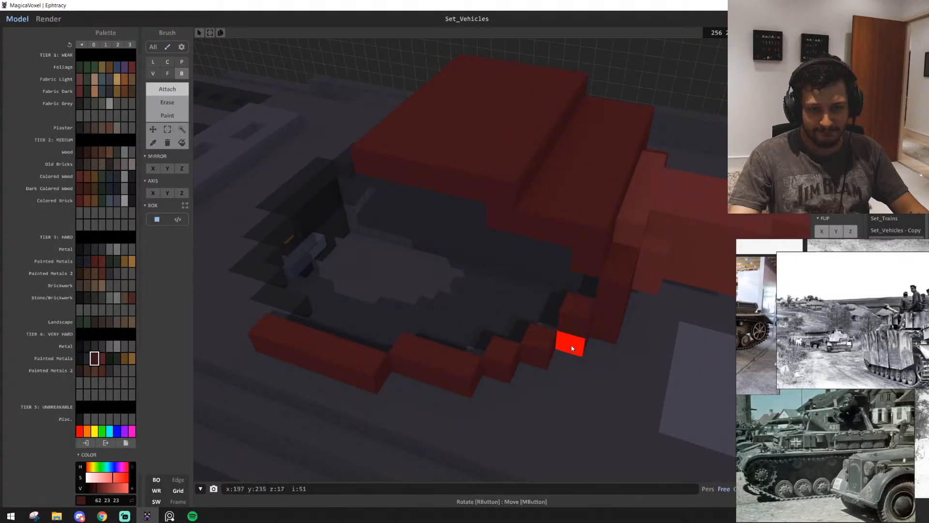
click(574, 316)
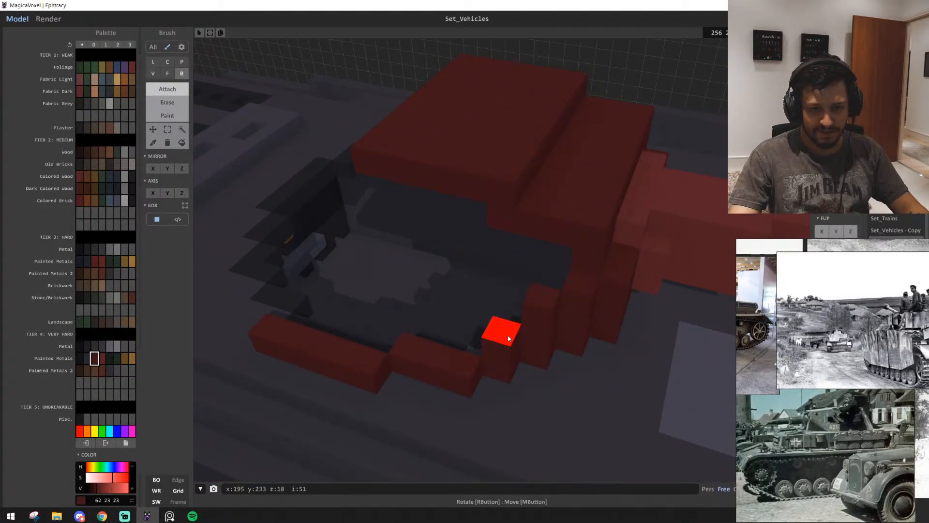
key(w)
Add a higher tier of voxels inward from the curved front side wall to close it toward the roof
right_drag(575, 323, 550, 313)
click(525, 300)
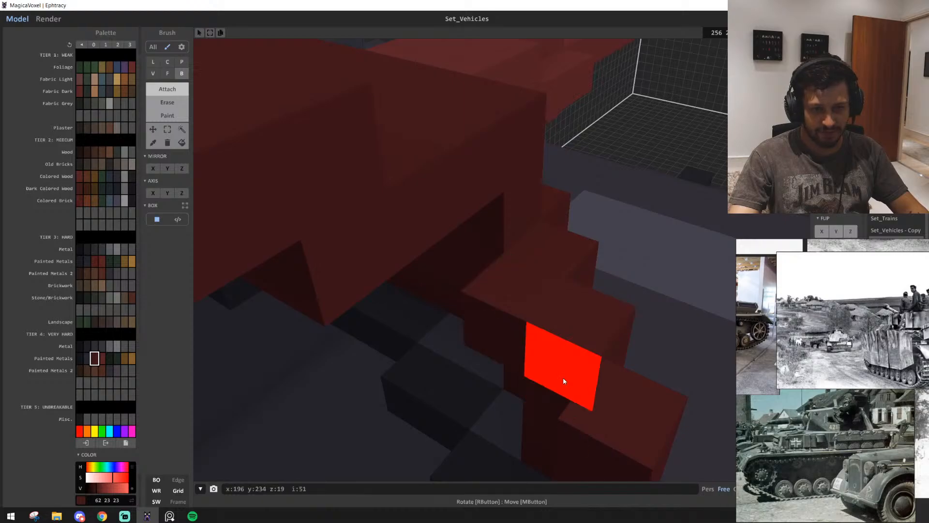
click(562, 376)
click(521, 342)
scroll(519, 336, down, 2)
click(492, 276)
right_drag(464, 273, 473, 366)
scroll(526, 369, down, 4)
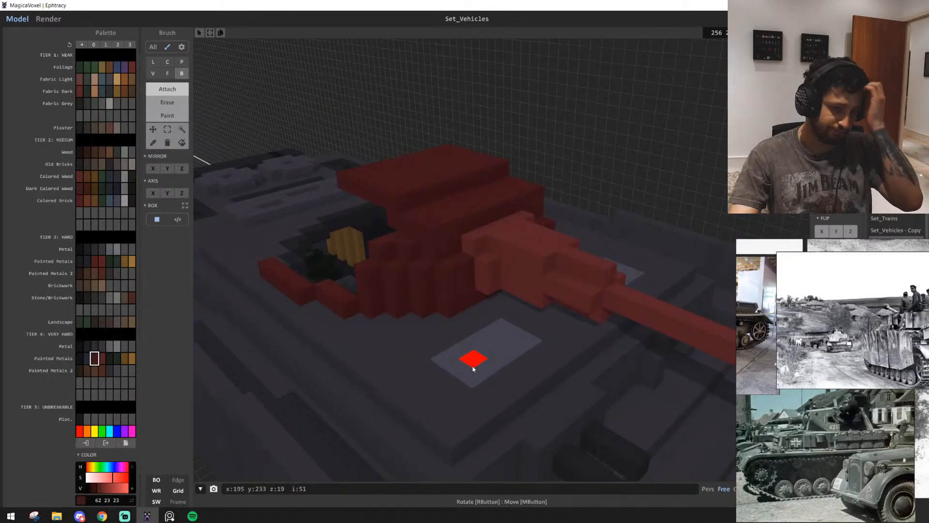
Raise the rear part of the side wall by attaching a four-voxel row, set inward, on the rearmost base row
scroll(484, 369, down, 5)
mouse_move(484, 408)
right_down()
mouse_move(429, 411)
mouse_move(481, 407)
mouse_move(519, 421)
mouse_move(483, 420)
right_up()
scroll(437, 404, up, 5)
scroll(464, 404, up, 2)
middle_drag(483, 417, 538, 432)
mouse_move(480, 381)
mouse_down()
mouse_move(282, 387)
mouse_move(384, 407)
mouse_move(287, 405)
mouse_up()
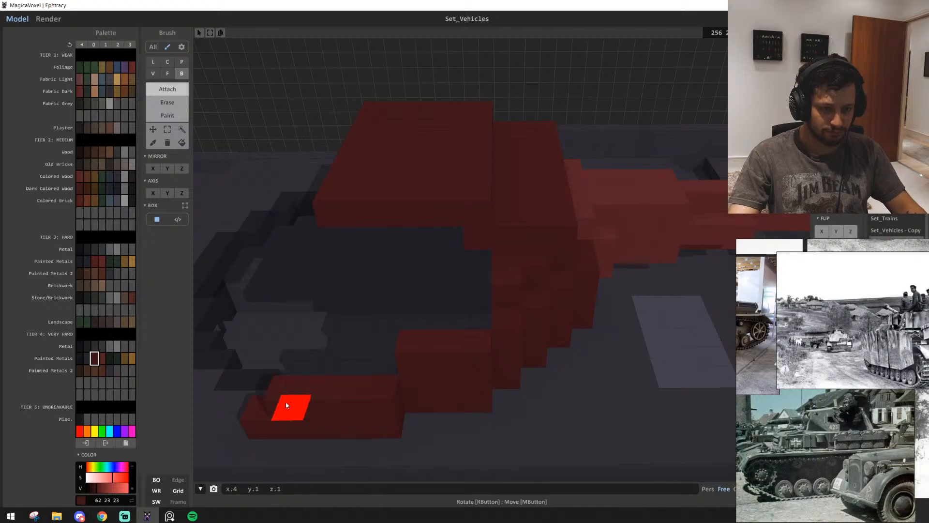
right_drag(257, 383, 406, 369)
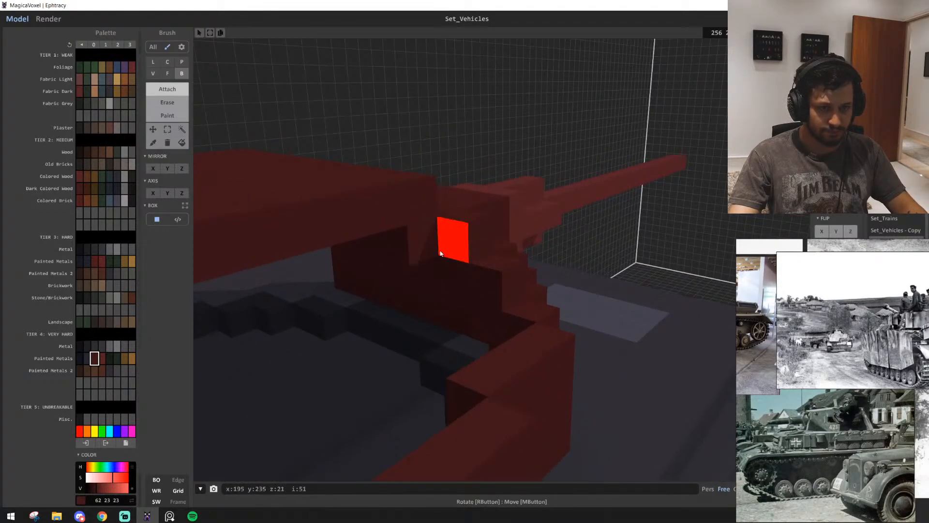
Attach rows of voxels along the roof's side edge, running from the front wall blocks back to the roof's rear corner
click(441, 253)
click(425, 250)
click(391, 264)
click(356, 276)
click(312, 294)
right_drag(312, 294, 438, 307)
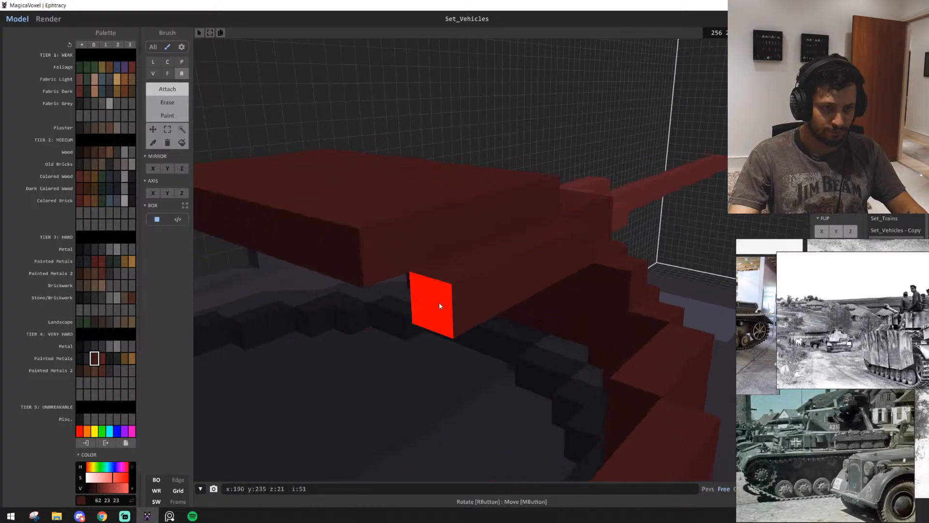
click(589, 261)
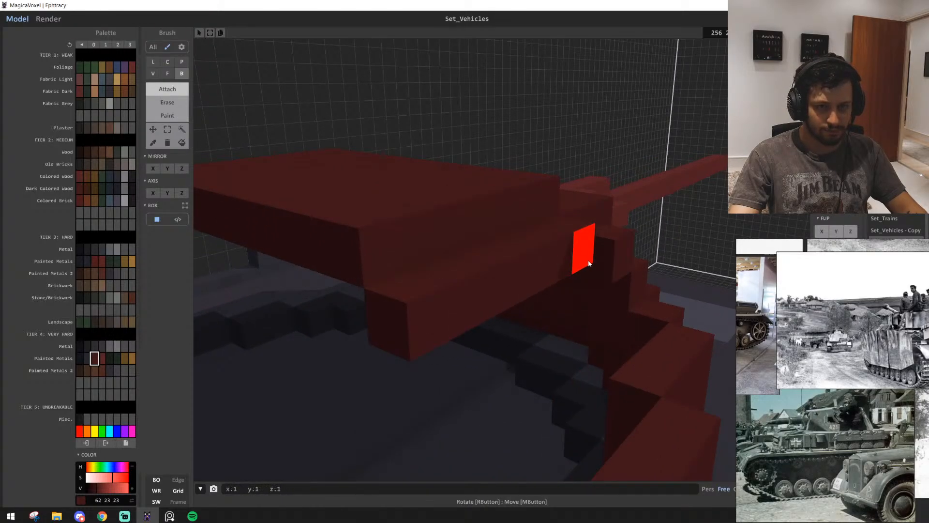
click(581, 264)
click(561, 269)
click(531, 274)
click(484, 286)
click(454, 302)
right_drag(454, 303, 315, 334)
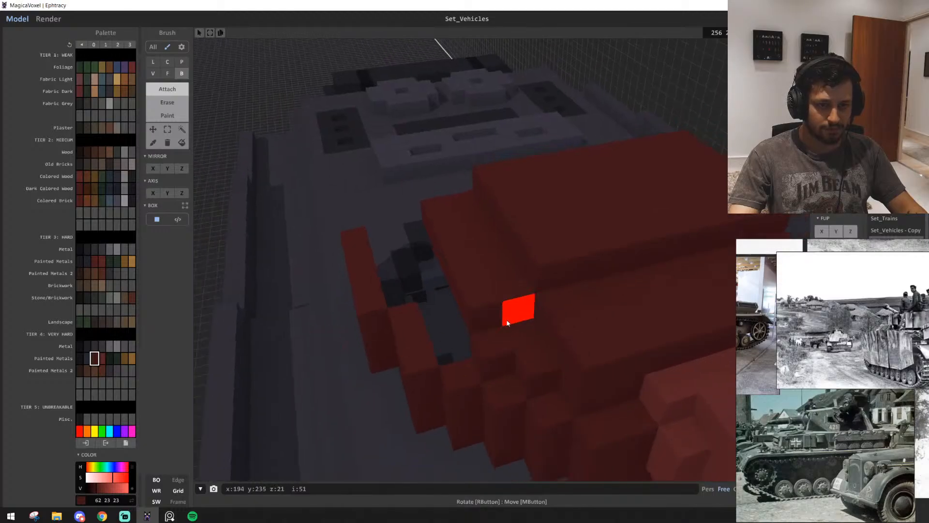
Erase the curved side wall, including its base rows, the stepped front blocks and the ledge beside the roof
scroll(541, 371, down, 5)
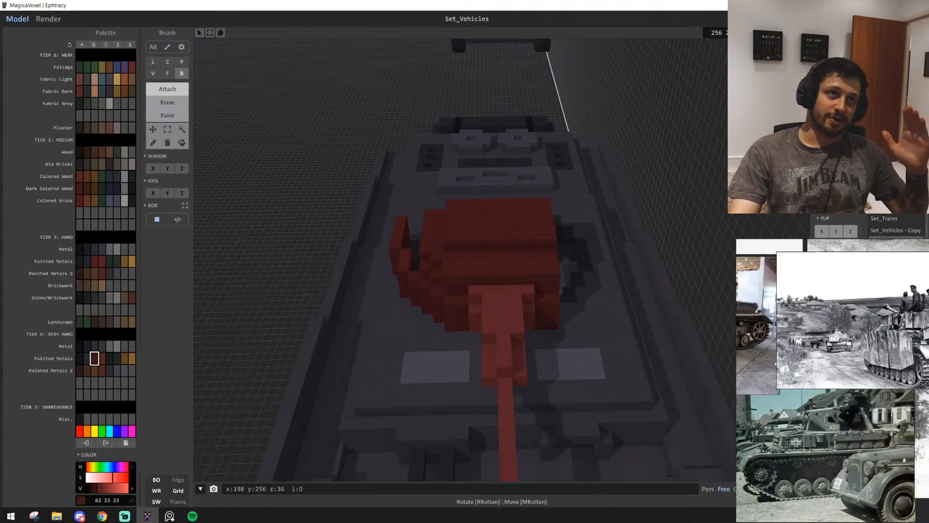
scroll(443, 412, up, 3)
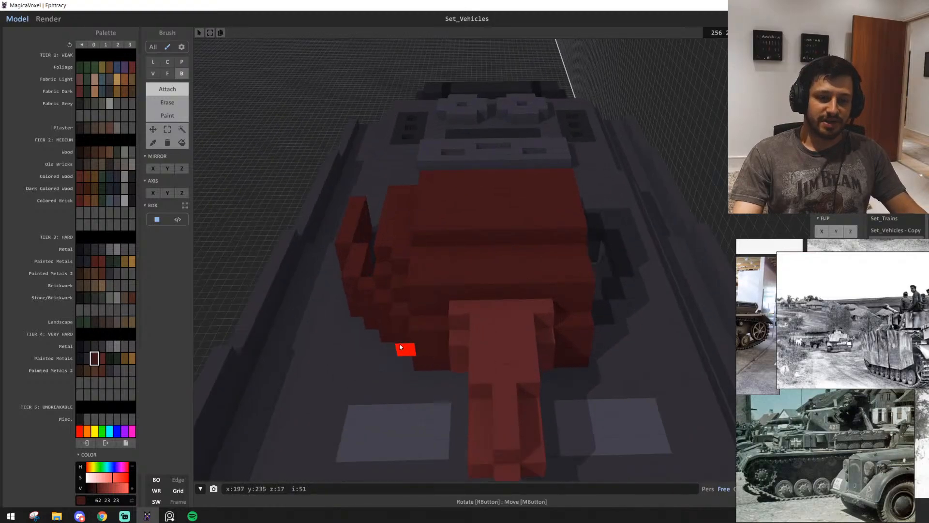
right_drag(404, 348, 437, 341)
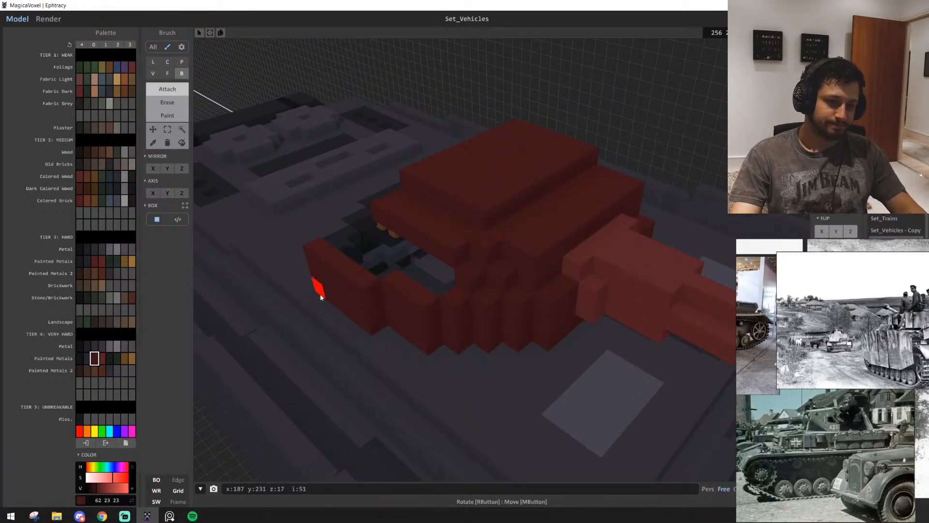
mouse_move(320, 293)
shift+mouse_down()
mouse_move(500, 296)
mouse_move(522, 329)
mouse_move(351, 289)
shift+mouse_up()
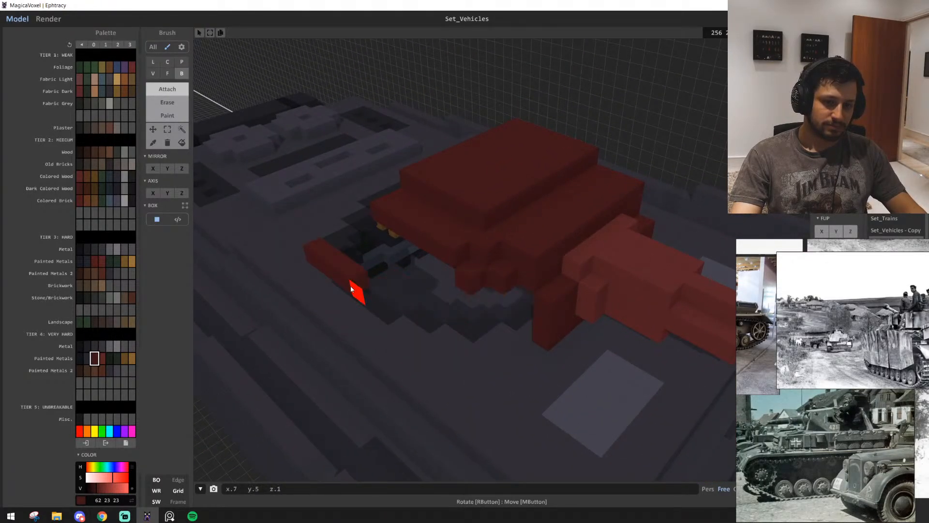
shift+drag(506, 279, 467, 275)
shift+drag(453, 243, 382, 203)
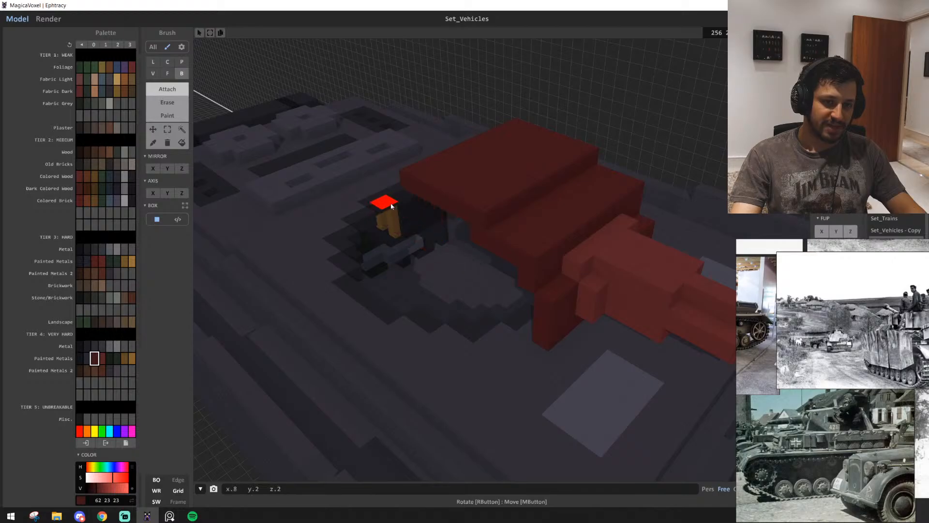
key(d)
key(d)
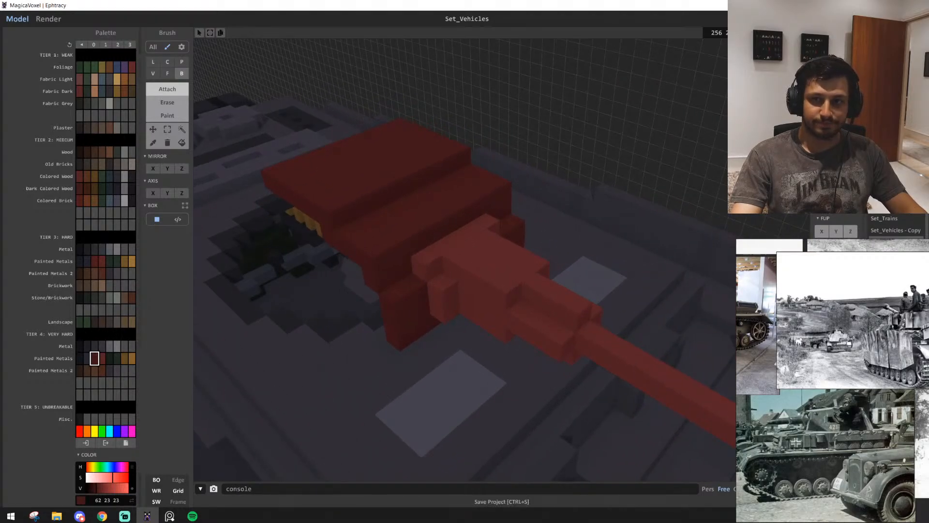
key(d)
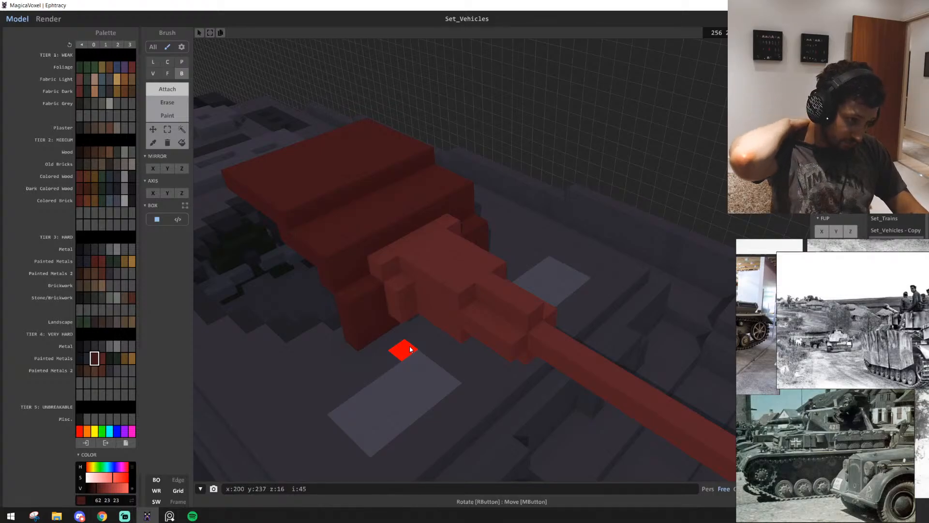
Select the whole gun barrel with its mantlet as one connected same-colour region and delete it
right_drag(440, 276, 409, 311)
scroll(426, 312, down, 5)
scroll(409, 311, up, 2)
click(181, 130)
click(374, 253)
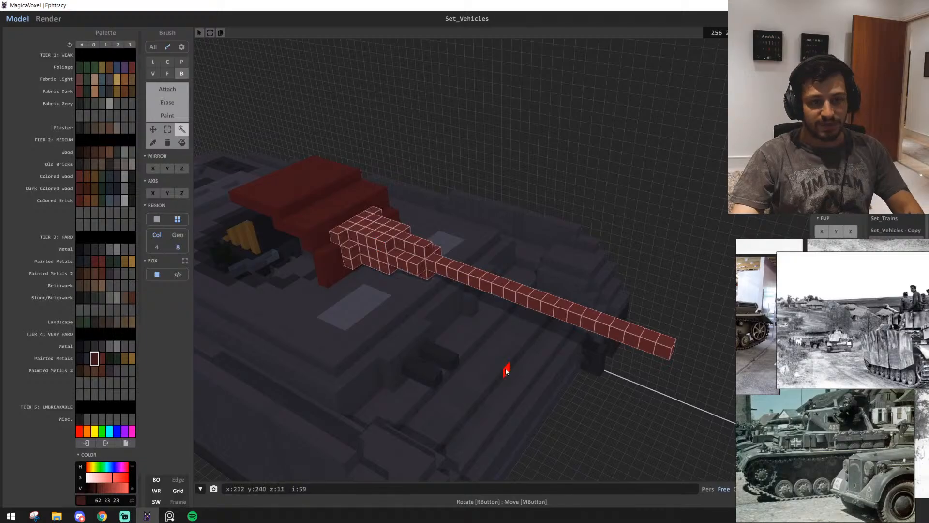
key(Delete)
scroll(408, 236, up, 2)
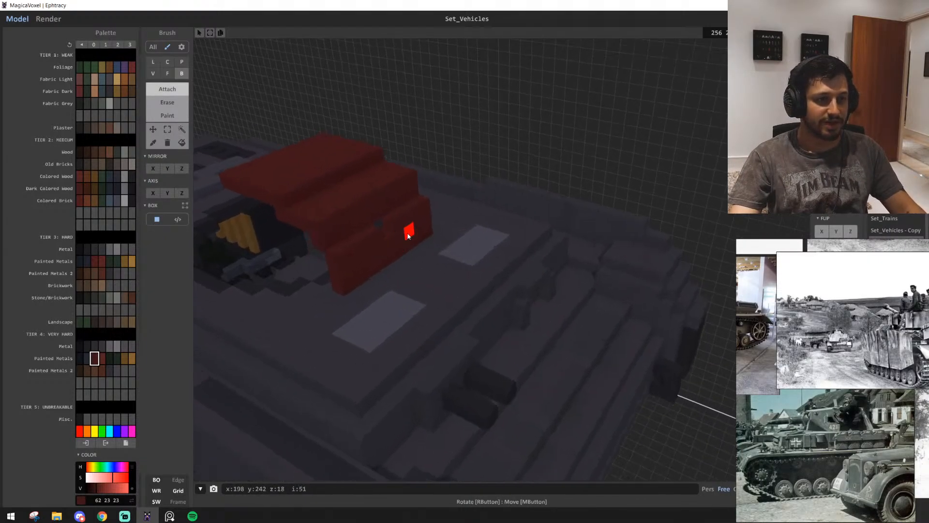
Examine the remaining front plate and roof from several sides and compare them with the reference photo of tank 413's turret side
right_drag(390, 231, 353, 276)
scroll(353, 276, down, 5)
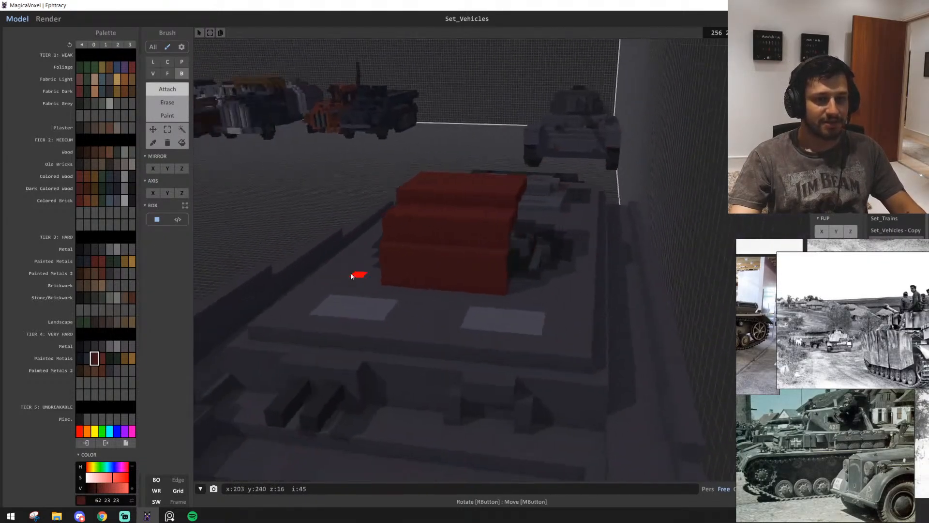
scroll(460, 318, up, 4)
right_drag(460, 318, 364, 338)
scroll(818, 383, down, 7)
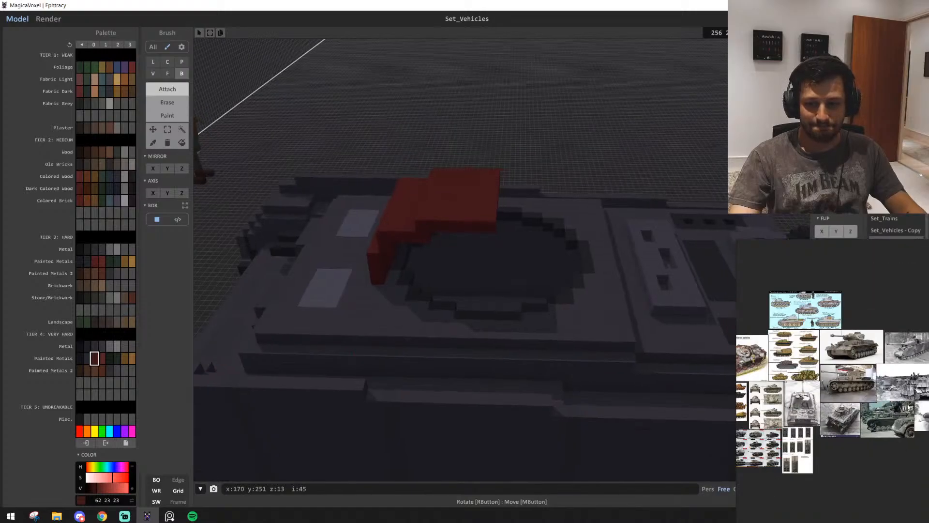
scroll(806, 393, up, 5)
middle_drag(804, 395, 842, 417)
scroll(842, 417, up, 5)
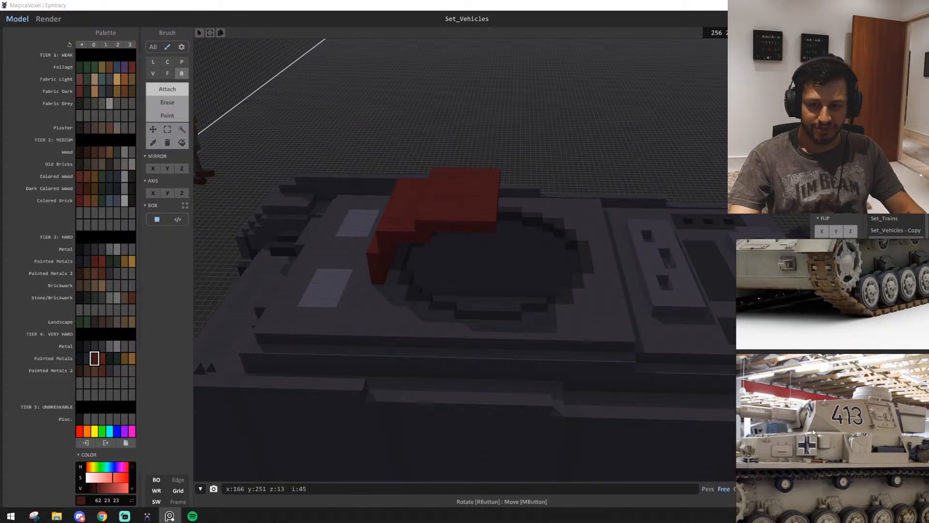
scroll(409, 329, up, 3)
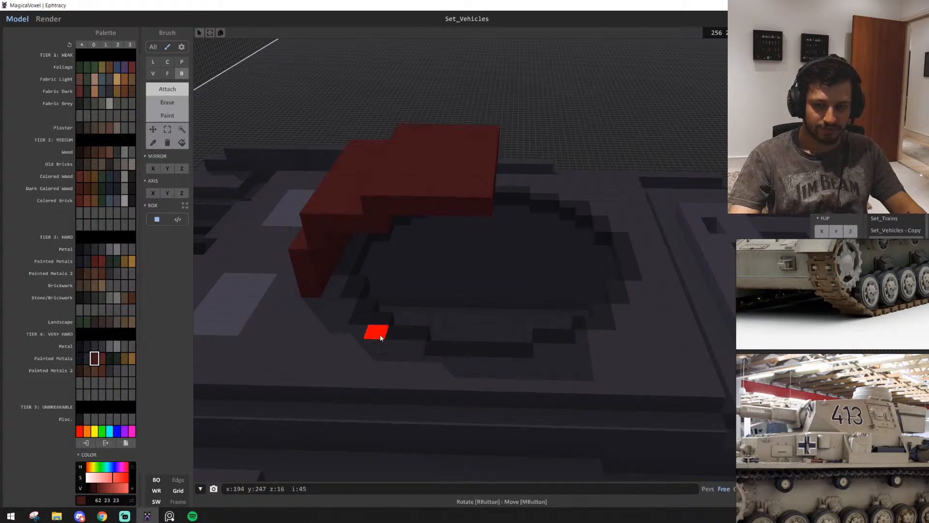
scroll(382, 331, up, 4)
right_drag(401, 326, 386, 285)
scroll(386, 286, down, 3)
scroll(386, 287, up, 2)
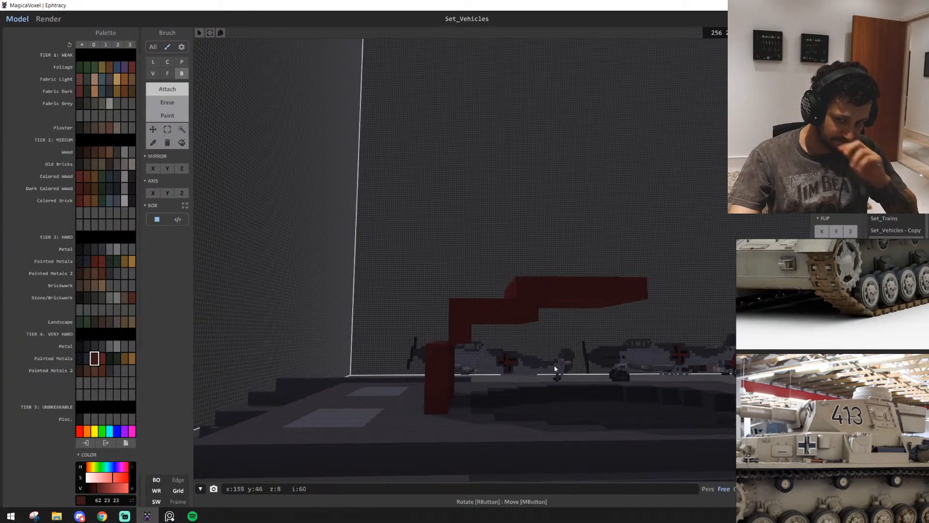
scroll(508, 387, up, 5)
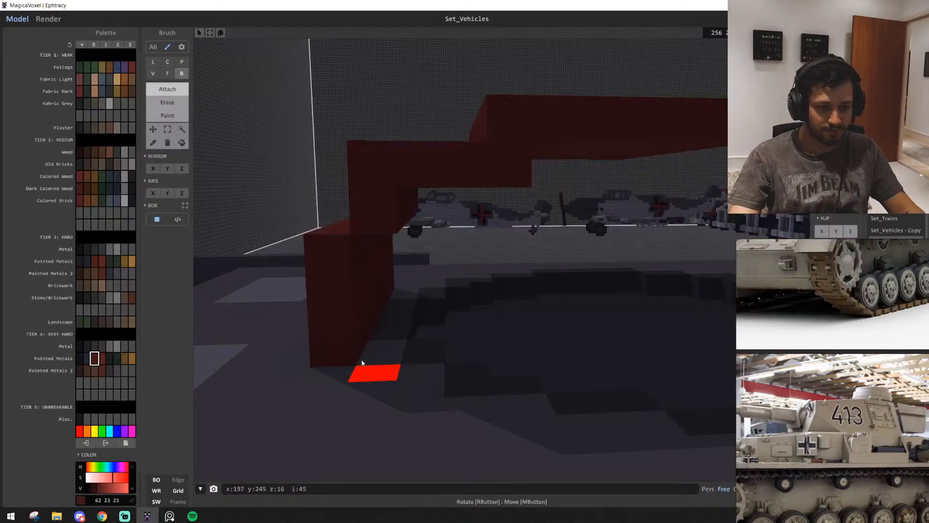
Try attaching stepped blocks and a short column beside the front plate's end, below the second roof tier
click(373, 216)
mouse_move(373, 216)
right_down()
mouse_move(405, 218)
mouse_move(415, 241)
mouse_move(396, 241)
right_up()
scroll(450, 271, up, 2)
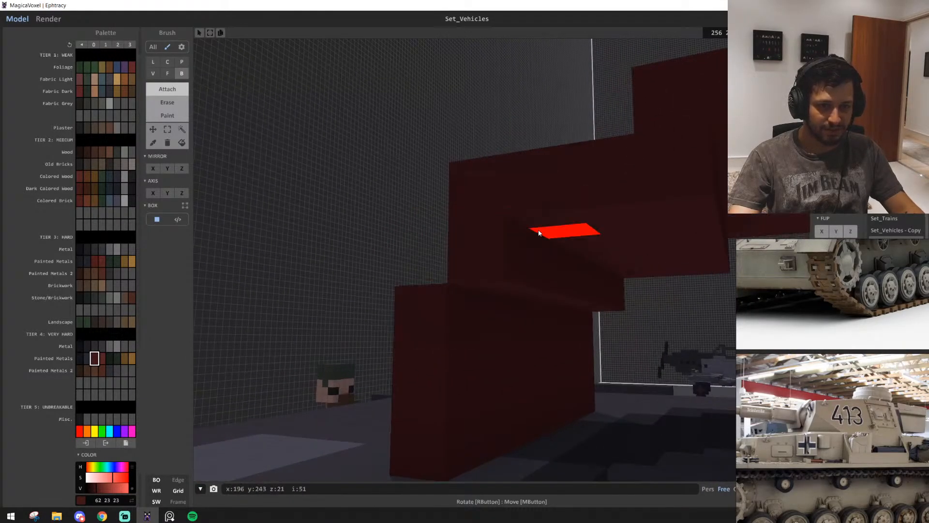
scroll(532, 314, up, 3)
right_drag(583, 300, 371, 234)
click(501, 193)
click(404, 275)
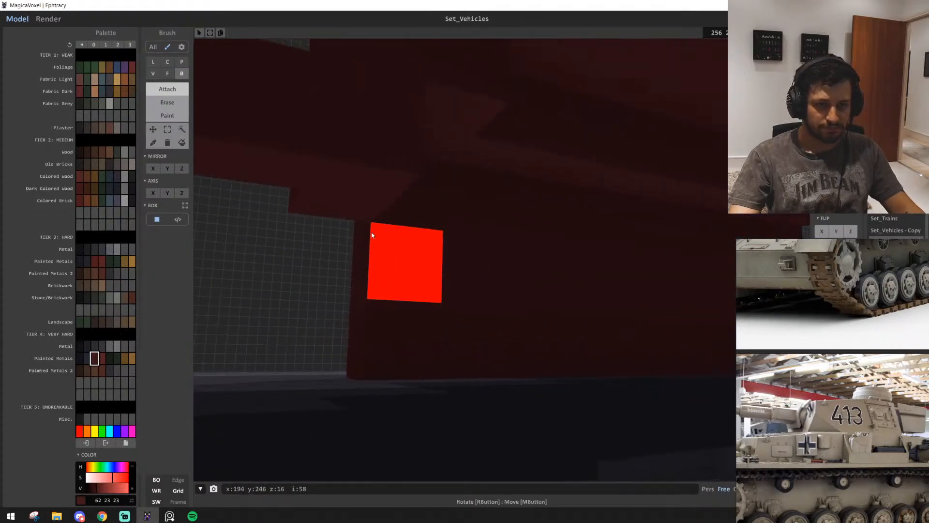
click(372, 235)
click(365, 276)
right_drag(365, 277, 412, 361)
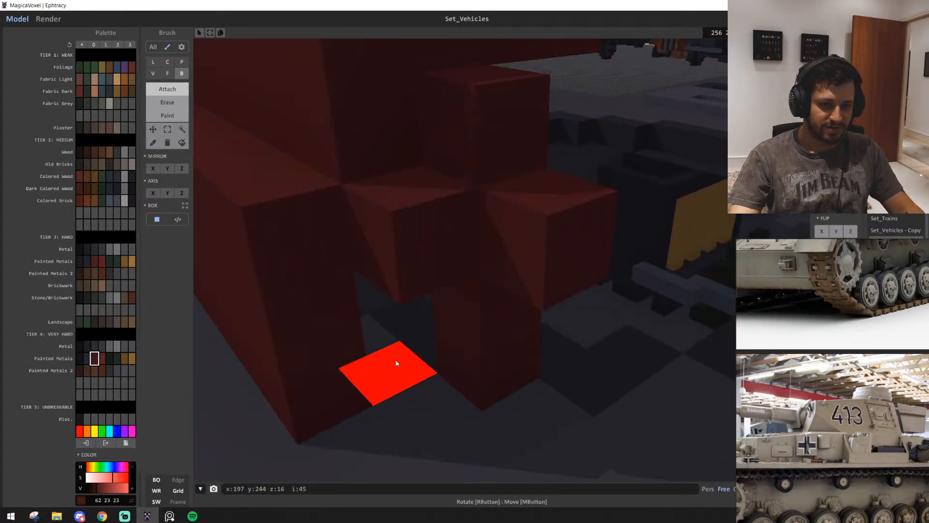
Try filling the gap beneath the stepped blocks beside the front plate and adding a voxel on their side
click(395, 362)
click(388, 336)
key(ctrl+z)
right_drag(384, 317, 387, 361)
right_drag(418, 317, 542, 310)
scroll(542, 310, down, 3)
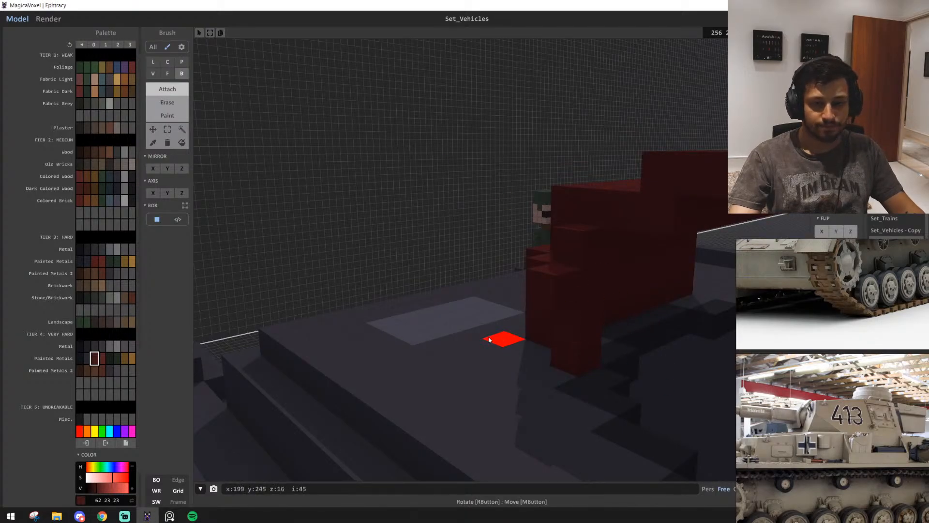
right_drag(503, 339, 419, 361)
scroll(525, 370, down, 4)
scroll(443, 372, up, 5)
scroll(495, 419, down, 4)
scroll(448, 376, up, 4)
right_drag(495, 419, 379, 274)
click(351, 232)
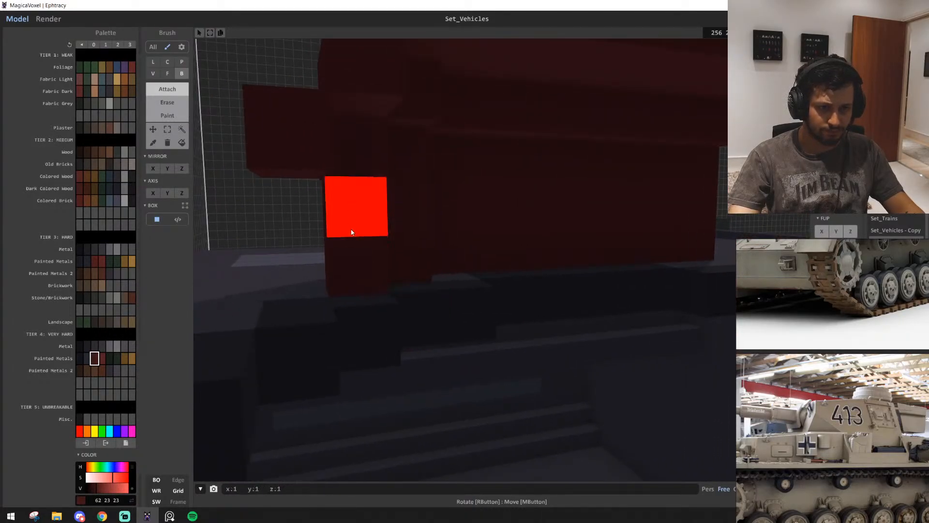
right_drag(359, 235, 504, 291)
scroll(425, 271, down, 4)
scroll(495, 298, down, 2)
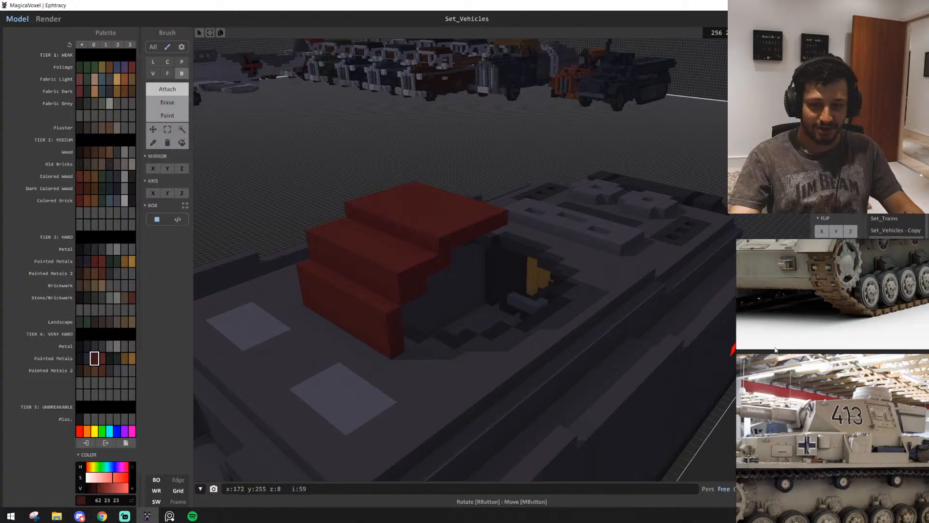
Examine the remaining stepped turret front and the turret shape of the other tank model standing in the scene
right_drag(397, 347, 494, 335)
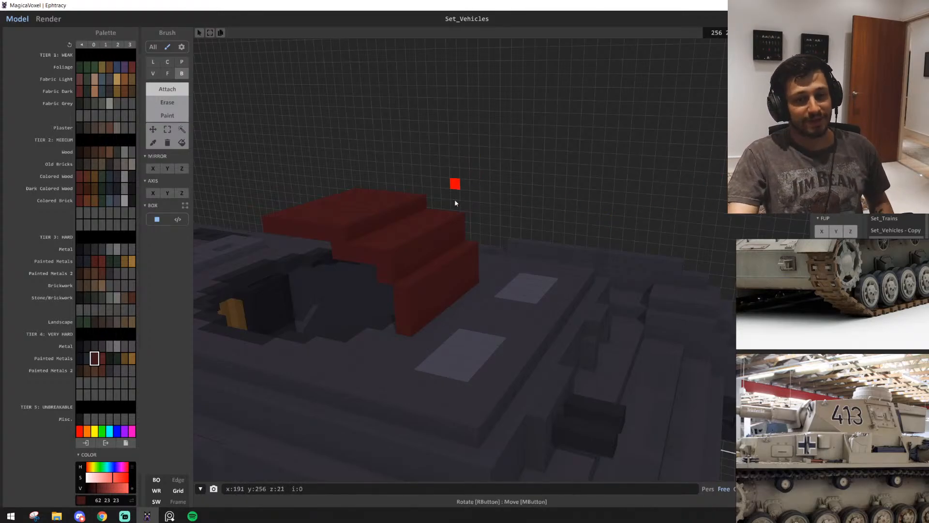
scroll(557, 303, down, 5)
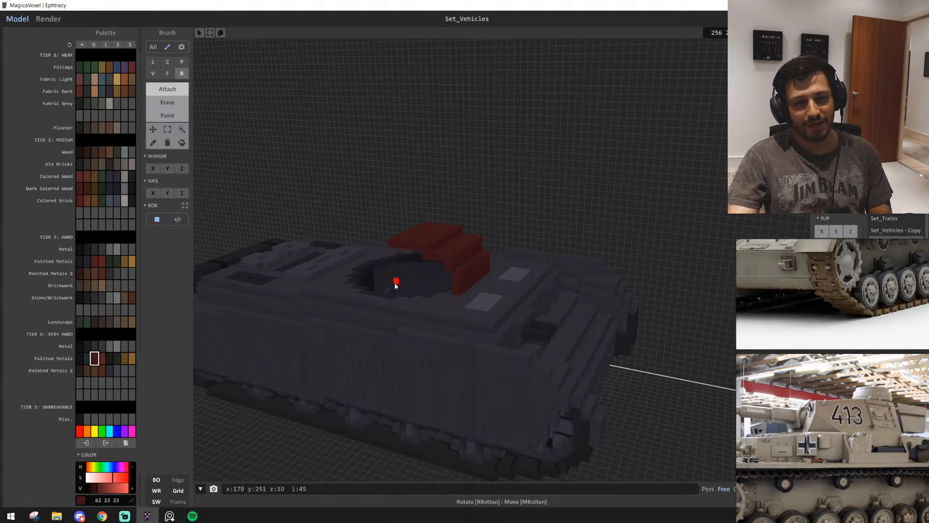
right_drag(482, 325, 482, 325)
key(a)
key(d)
key(w)
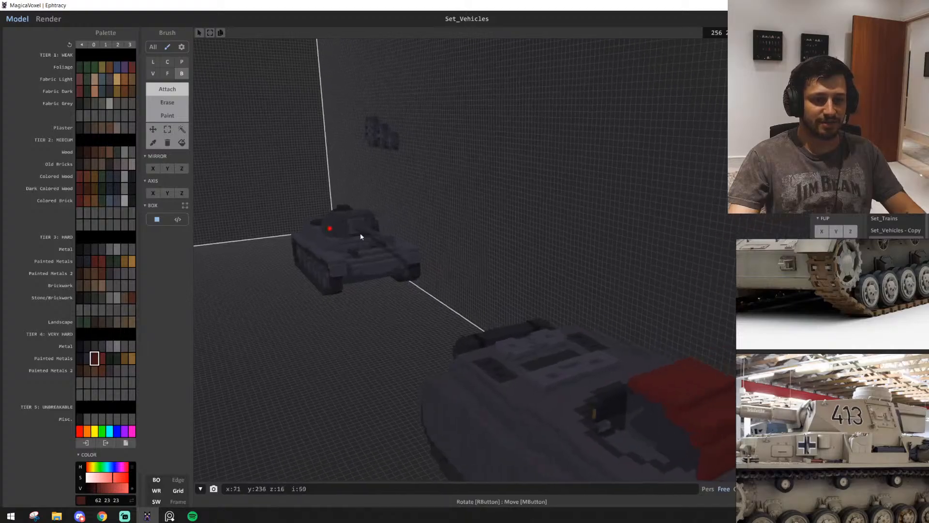
key(a)
key(w)
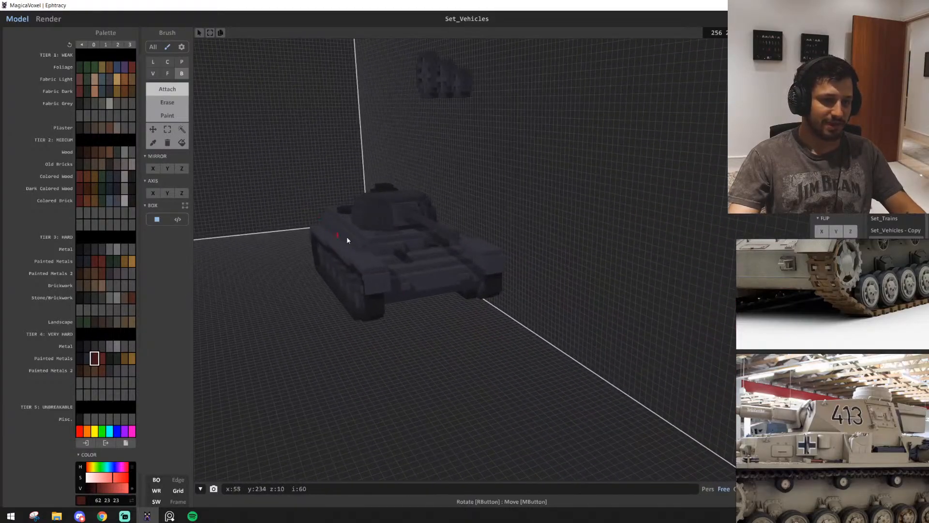
right_drag(346, 236, 432, 286)
key(d)
key(w)
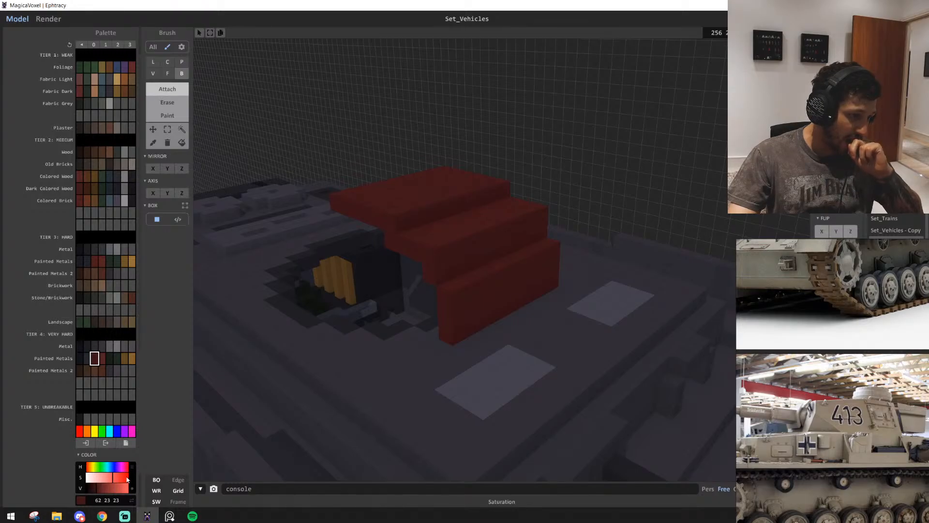
click(81, 517)
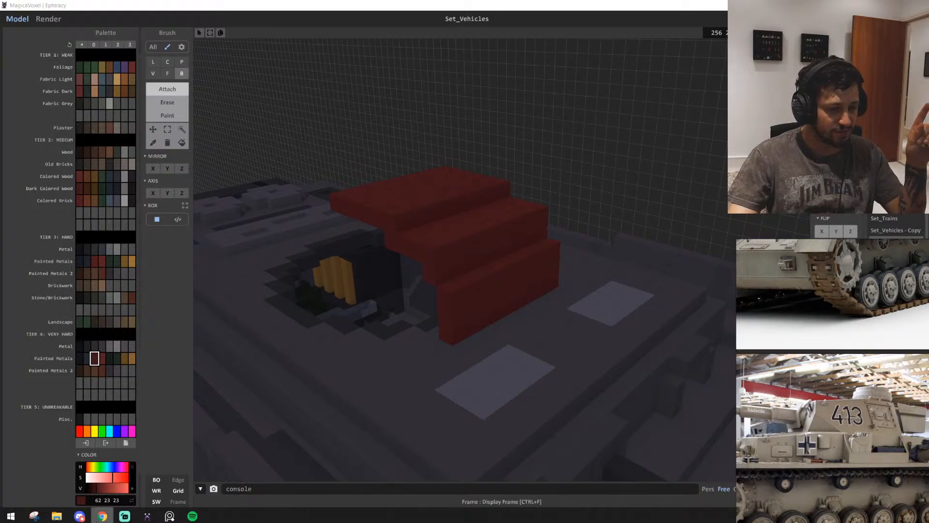
scroll(511, 309, up, 5)
scroll(536, 320, down, 5)
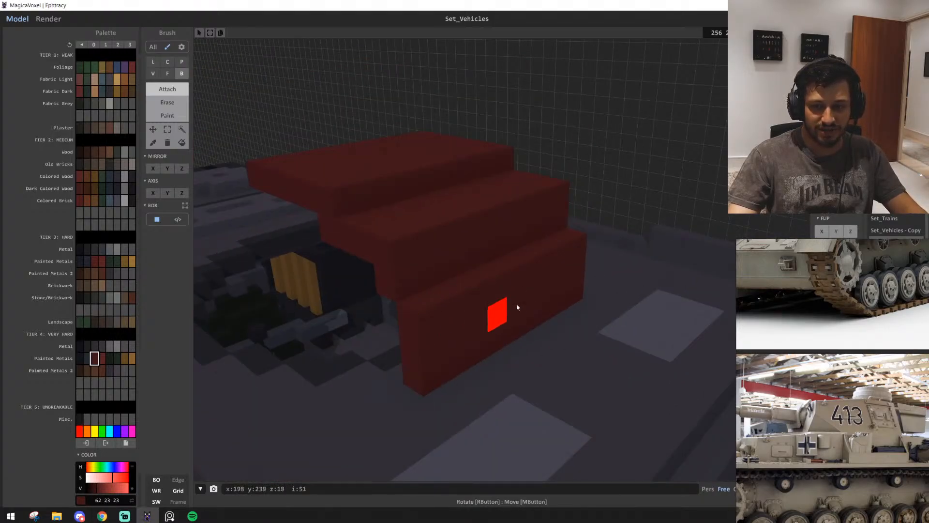
Attach a nine-voxel row beneath the roof's rear edge and extrude its rear face backward by five layers
scroll(517, 307, up, 2)
mouse_move(531, 307)
right_down()
mouse_move(558, 301)
mouse_move(579, 281)
mouse_move(600, 300)
mouse_move(587, 286)
mouse_move(606, 279)
mouse_move(652, 288)
mouse_move(662, 264)
mouse_move(634, 254)
right_up()
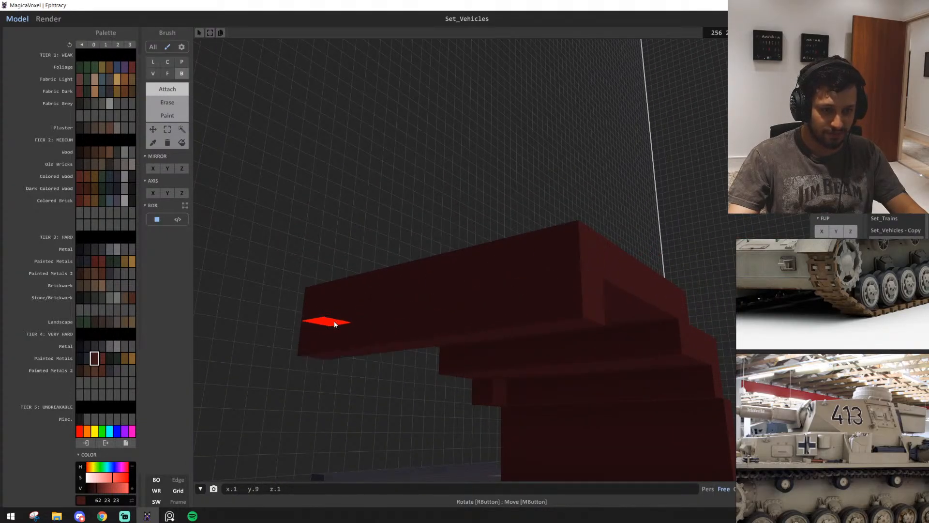
mouse_move(325, 322)
right_down()
mouse_move(405, 371)
mouse_move(716, 376)
right_up()
scroll(866, 381, down, 2)
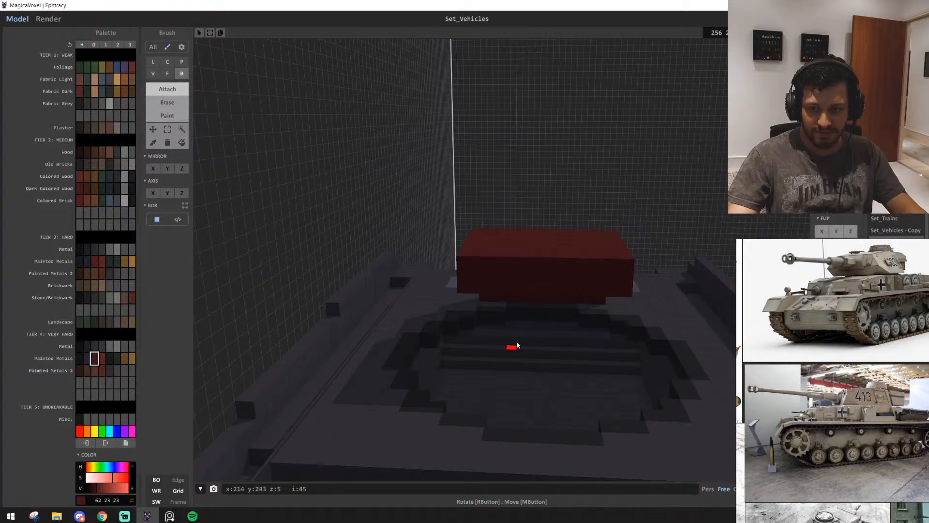
key(f)
drag(562, 290, 563, 336)
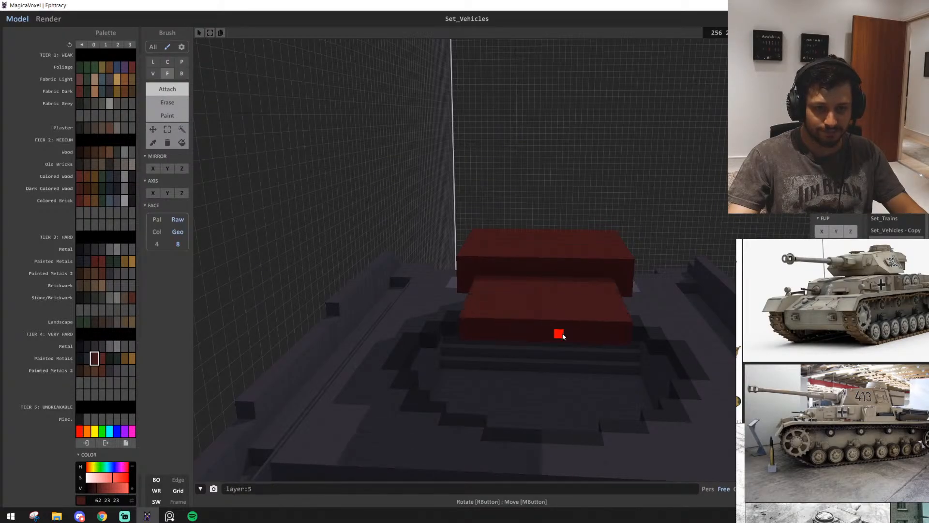
Box-attach progressively narrower rows behind the lower rear roof section, tapering it toward the engine deck
key(b)
mouse_move(496, 335)
mouse_down()
mouse_move(597, 333)
mouse_move(528, 344)
mouse_up()
right_drag(552, 353, 205, 201)
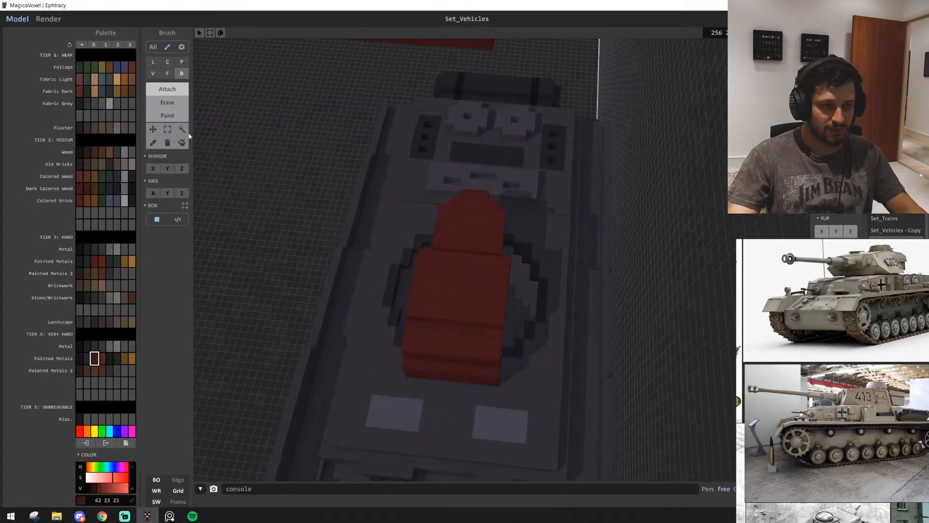
Move the turret's front and rear side blocks beneath the roof outward by two voxels on each side
click(171, 131)
click(171, 134)
right_drag(382, 271, 432, 193)
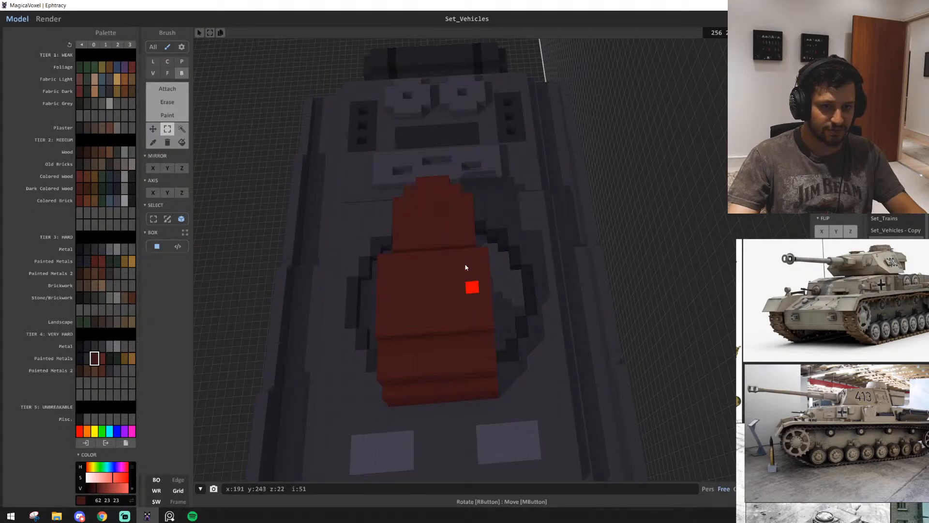
drag(440, 178, 491, 399)
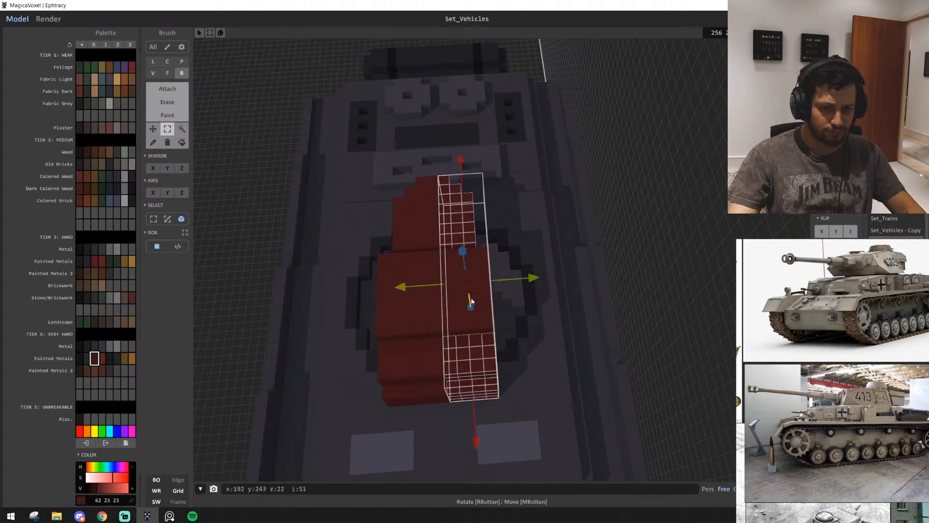
drag(469, 265, 465, 265)
ctrl+drag(471, 358, 487, 357)
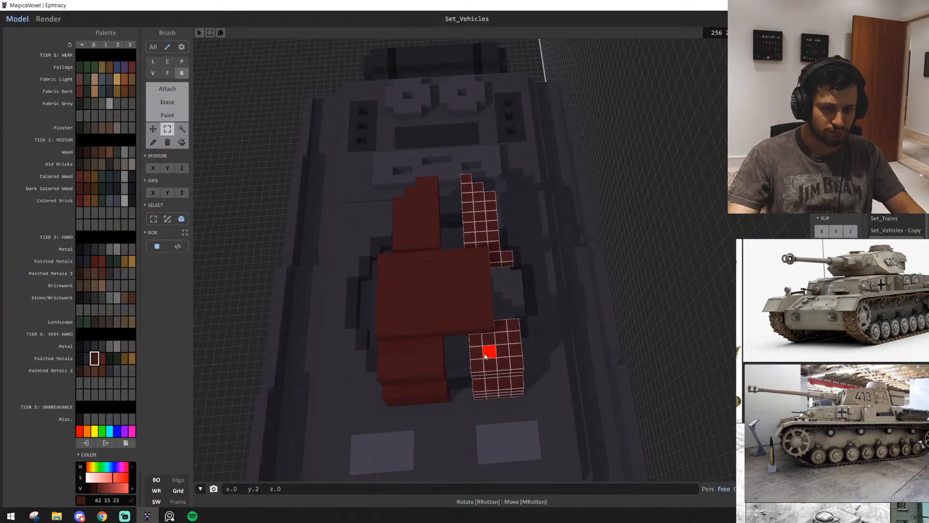
middle_drag(493, 354, 518, 359)
drag(457, 197, 433, 412)
ctrl+drag(456, 376, 433, 375)
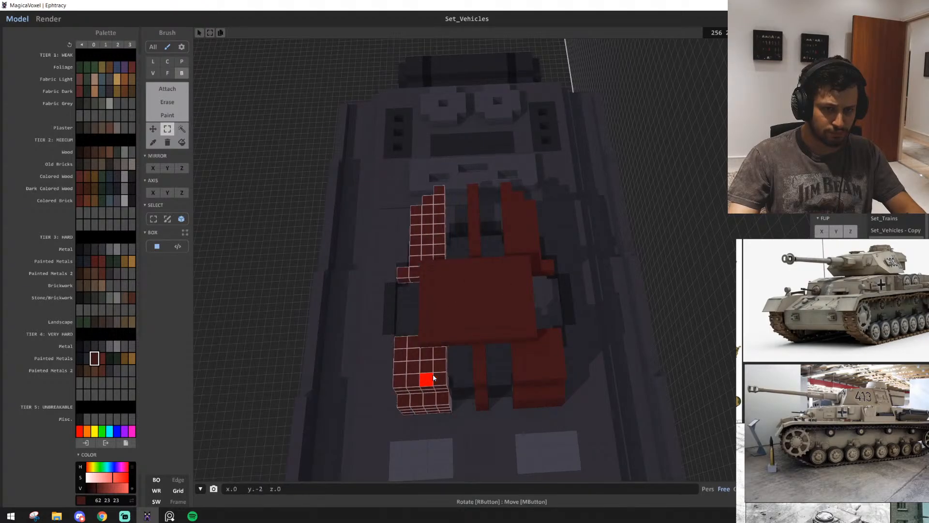
key(ctrl+d)
Extrude the inner faces of the separated rear turret strips to close the gaps between them
scroll(437, 400, up, 4)
right_drag(438, 400, 457, 393)
scroll(518, 395, down, 3)
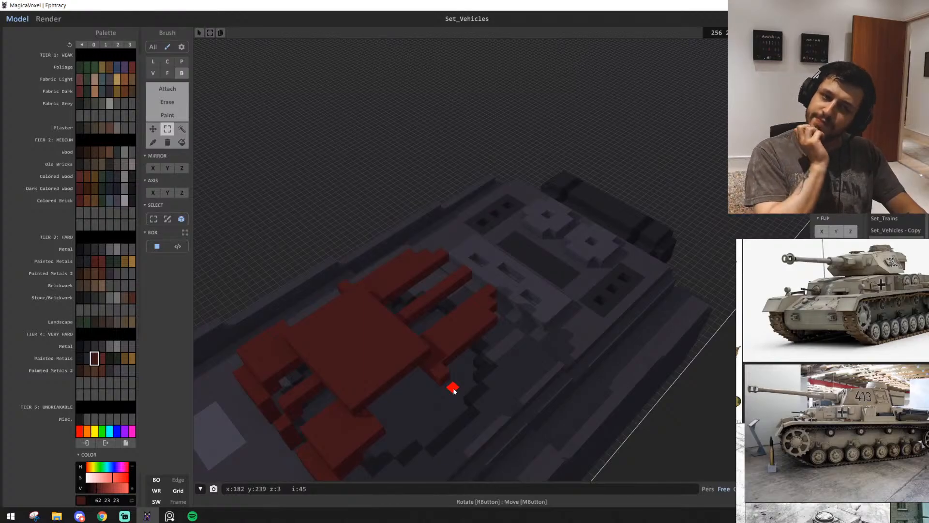
scroll(455, 390, up, 2)
key(t)
scroll(513, 355, up, 4)
key(f)
mouse_move(523, 356)
right_down()
mouse_move(497, 371)
mouse_move(388, 207)
right_up()
drag(373, 271, 373, 295)
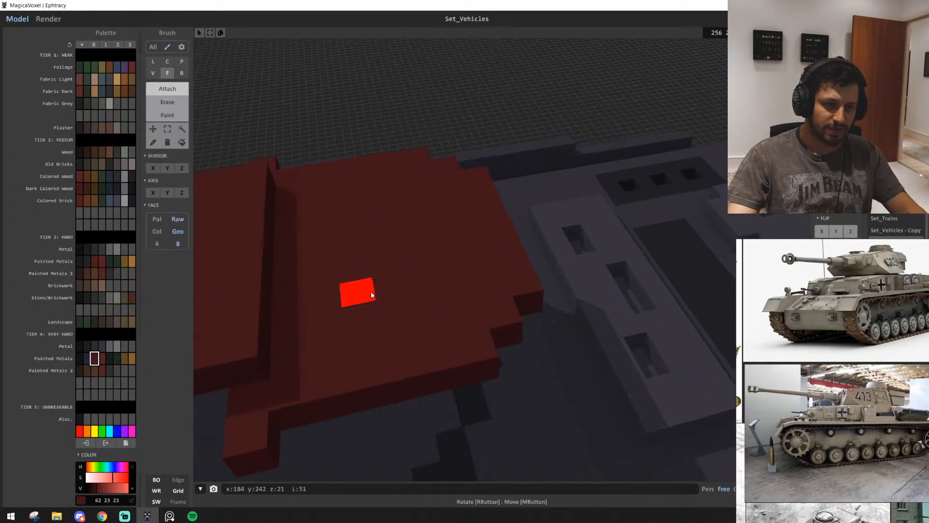
scroll(373, 295, down, 3)
right_drag(373, 295, 585, 157)
middle_drag(554, 316, 591, 379)
scroll(591, 380, up, 4)
right_drag(591, 379, 645, 218)
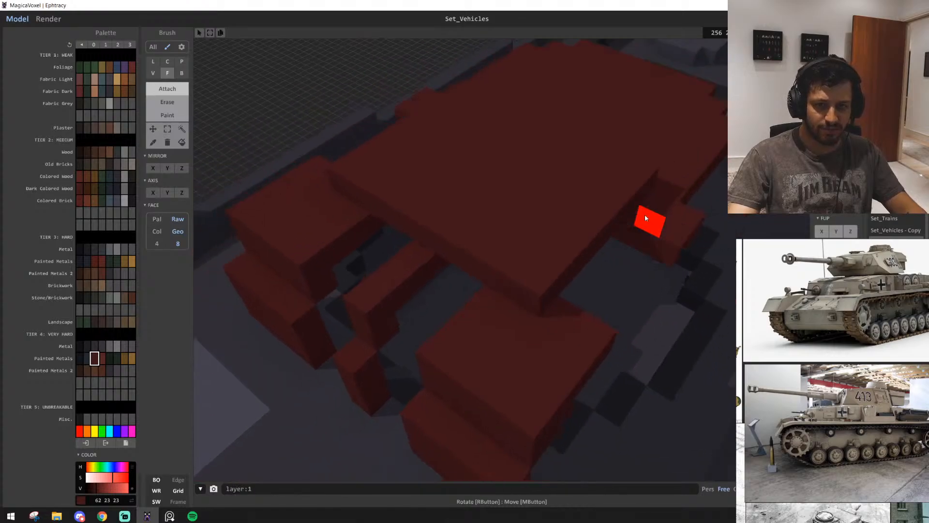
Attach voxels and extrude faces along the roof's sides to build a continuous lower ledge joining the rear and front blocks
mouse_move(627, 320)
right_down()
mouse_move(586, 265)
mouse_move(551, 241)
mouse_move(514, 253)
mouse_move(479, 311)
mouse_move(549, 375)
right_up()
key(b)
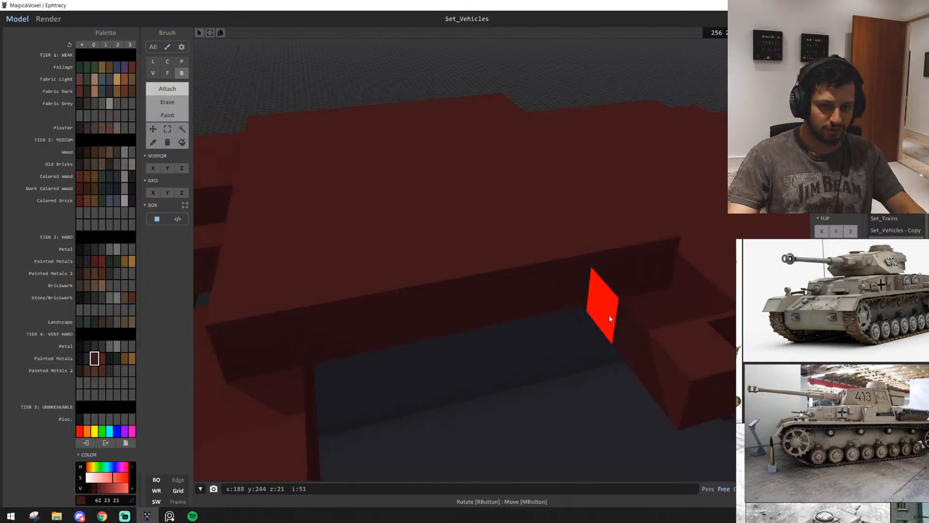
click(651, 373)
scroll(637, 363, down, 2)
key(f)
mouse_move(600, 349)
mouse_down()
mouse_move(567, 339)
mouse_move(419, 380)
mouse_up()
scroll(419, 354, up, 5)
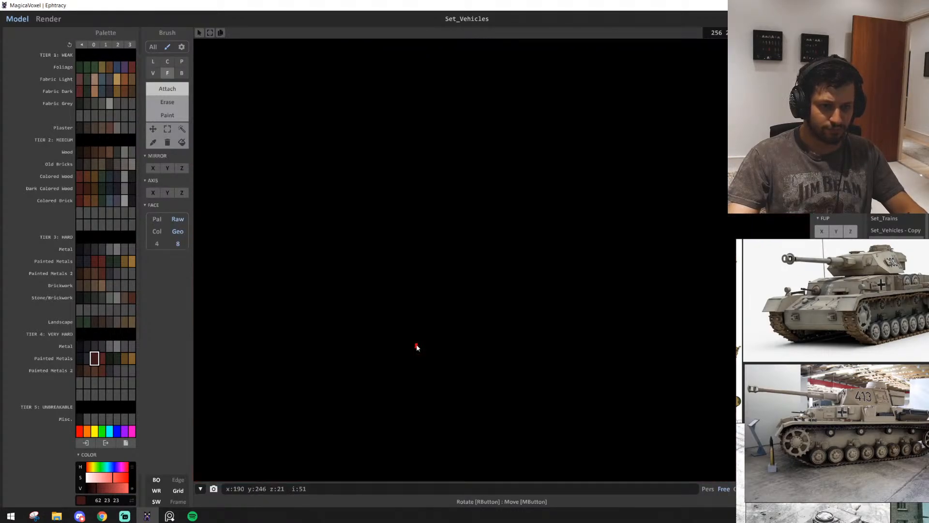
scroll(416, 347, down, 4)
key(b)
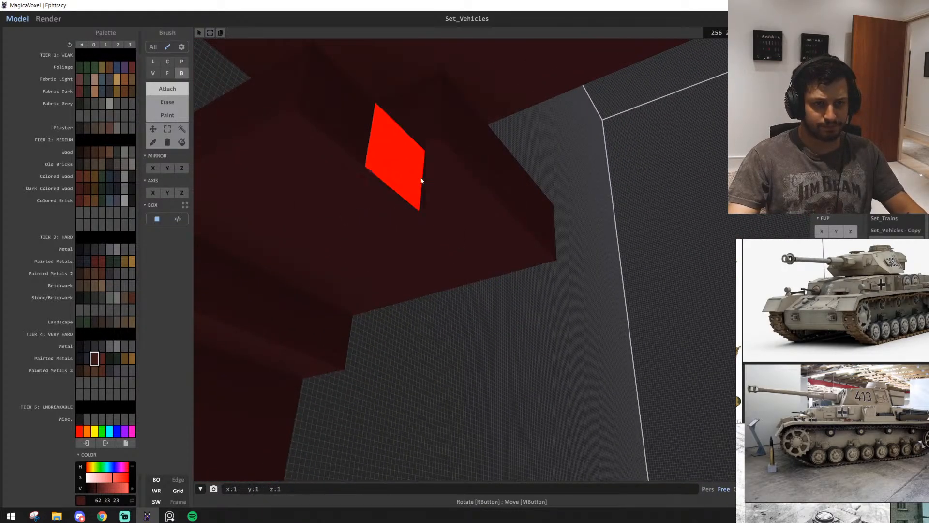
click(420, 181)
mouse_move(420, 180)
right_down()
mouse_move(390, 237)
mouse_move(349, 249)
mouse_move(399, 291)
right_up()
key(f)
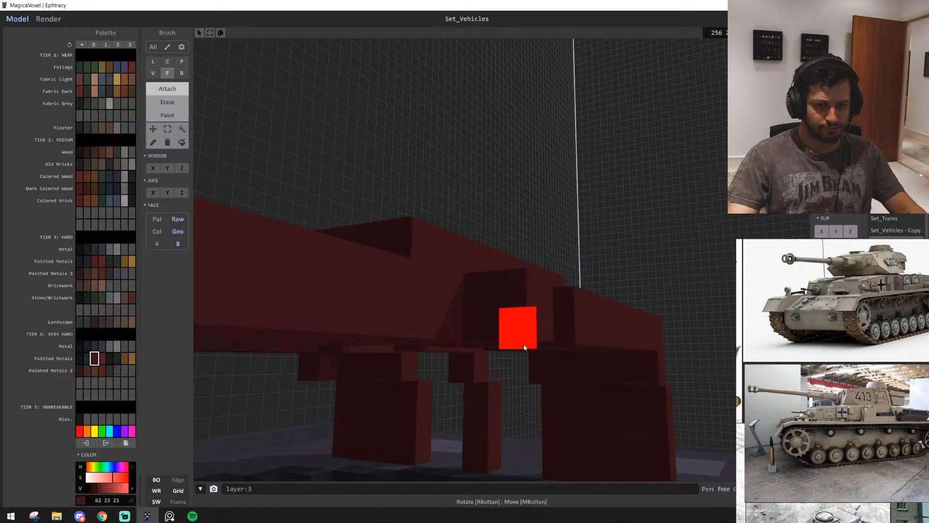
drag(525, 348, 513, 345)
right_drag(513, 345, 426, 394)
scroll(453, 391, down, 5)
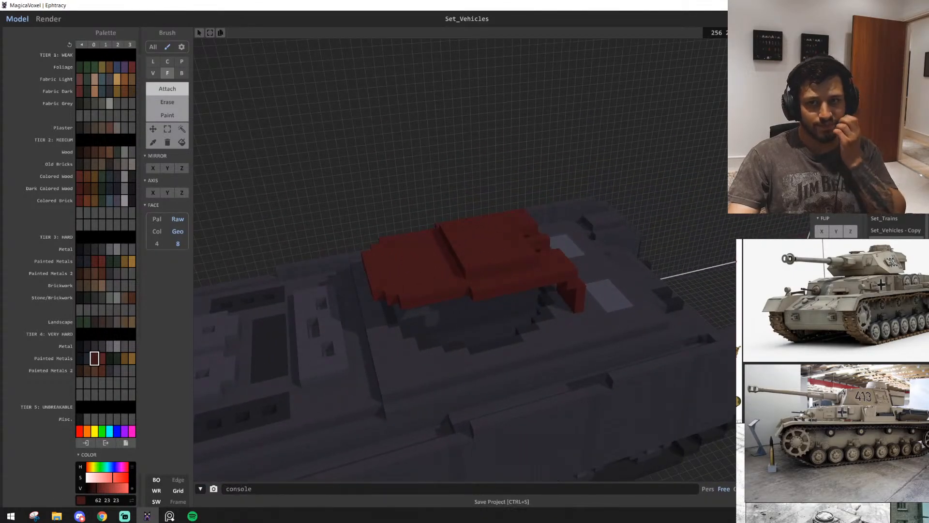
Undo the roof face extrusion and box-attach progressively narrower rows behind the upper roof plate
scroll(531, 247, up, 4)
click(466, 253)
key(ctrl+z)
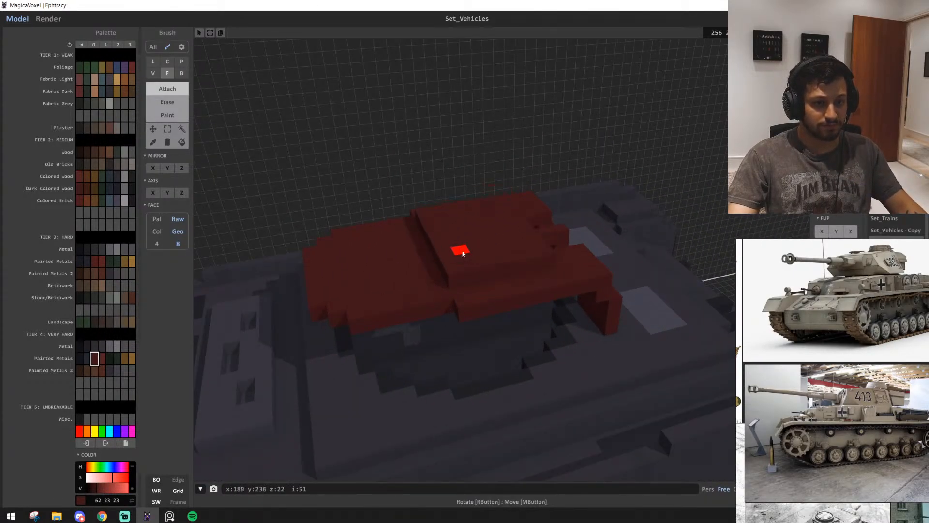
key(b)
mouse_move(470, 263)
right_down()
mouse_move(438, 270)
mouse_move(550, 270)
mouse_move(493, 271)
mouse_move(488, 248)
right_up()
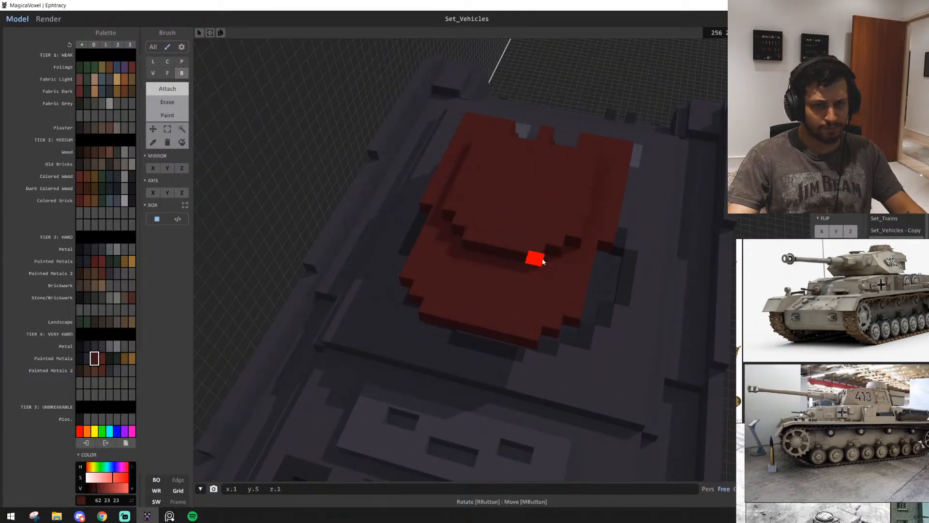
right_drag(543, 261, 420, 247)
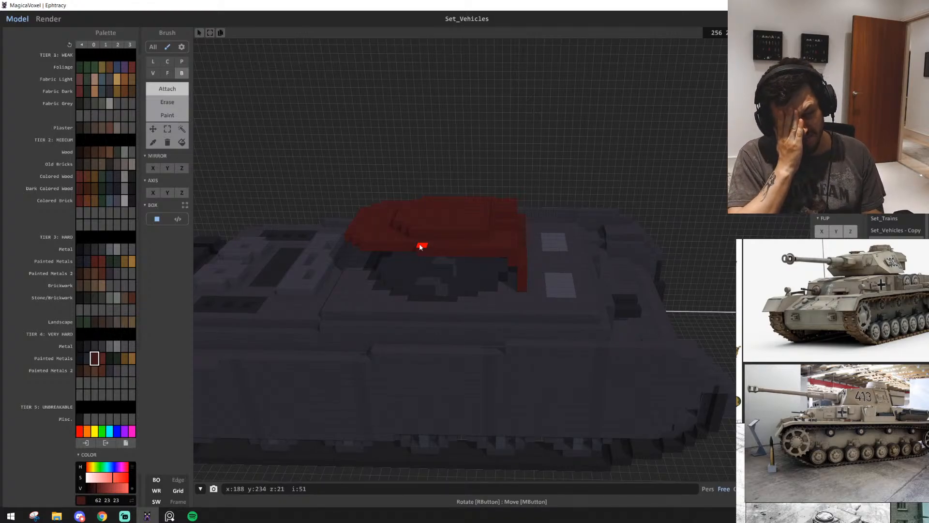
Box-attach rows beside the turret ring to build a stepped side wall beneath the roof ledge
scroll(304, 255, up, 6)
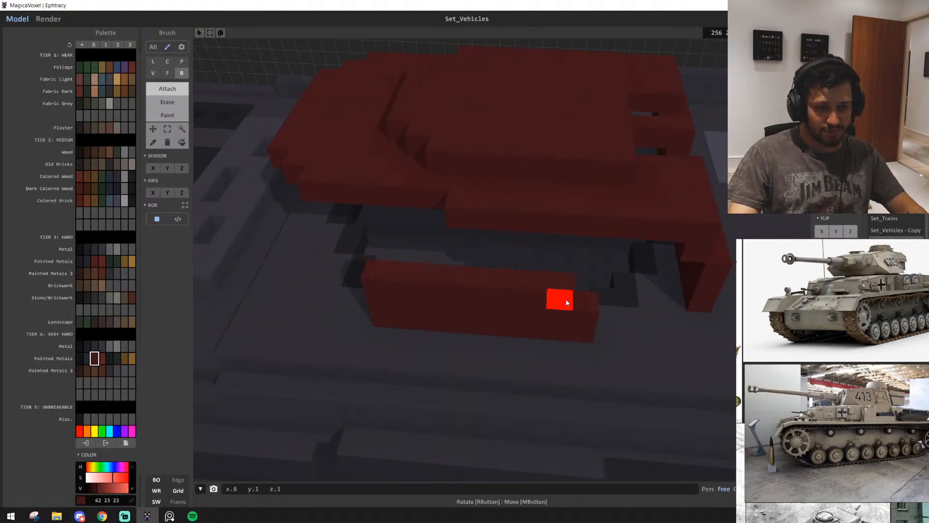
drag(566, 299, 597, 301)
right_drag(597, 301, 324, 240)
right_drag(609, 228, 269, 231)
mouse_move(431, 310)
right_down()
mouse_move(429, 327)
mouse_move(472, 297)
mouse_move(435, 271)
right_up()
Extend the side wall's front end with an inset 2×2×4 block and delete the outer corner blocks of the turret's front section
click(167, 128)
right_drag(366, 347, 458, 316)
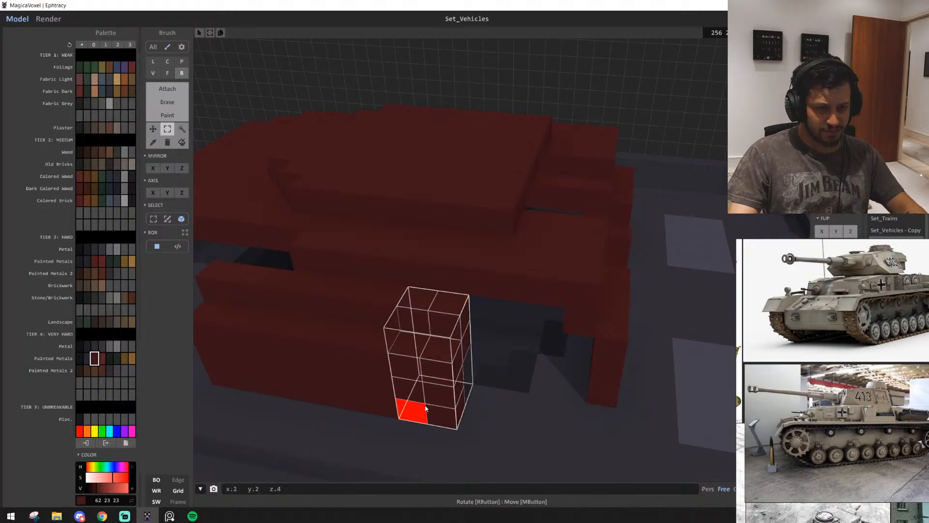
drag(435, 354, 507, 375)
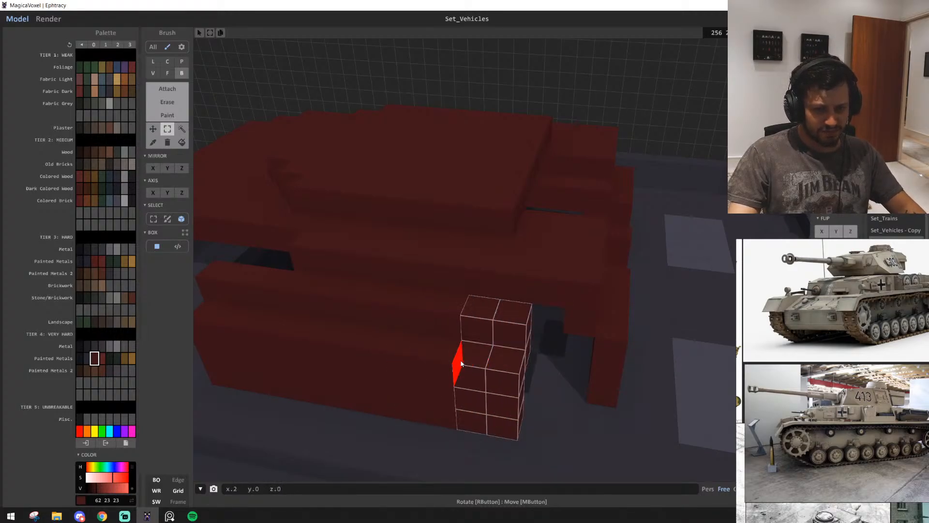
right_drag(503, 343, 447, 375)
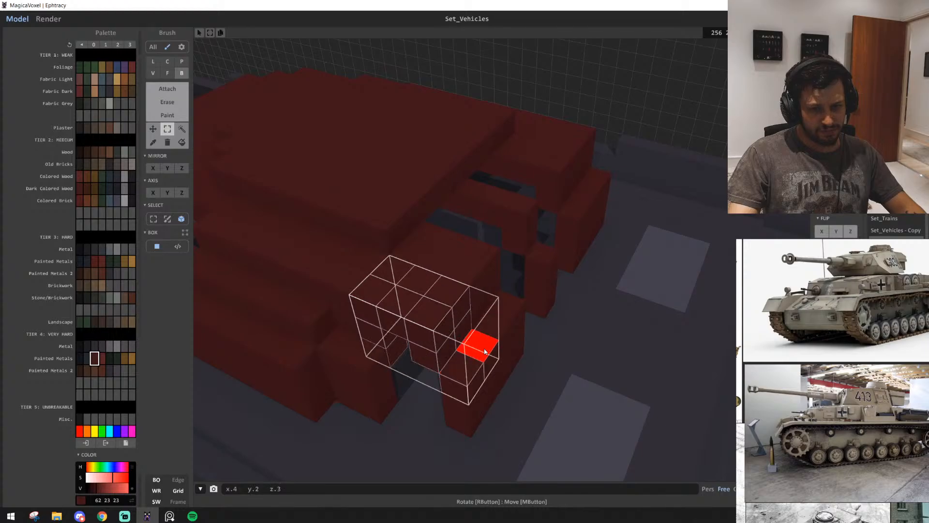
right_drag(491, 403, 517, 281)
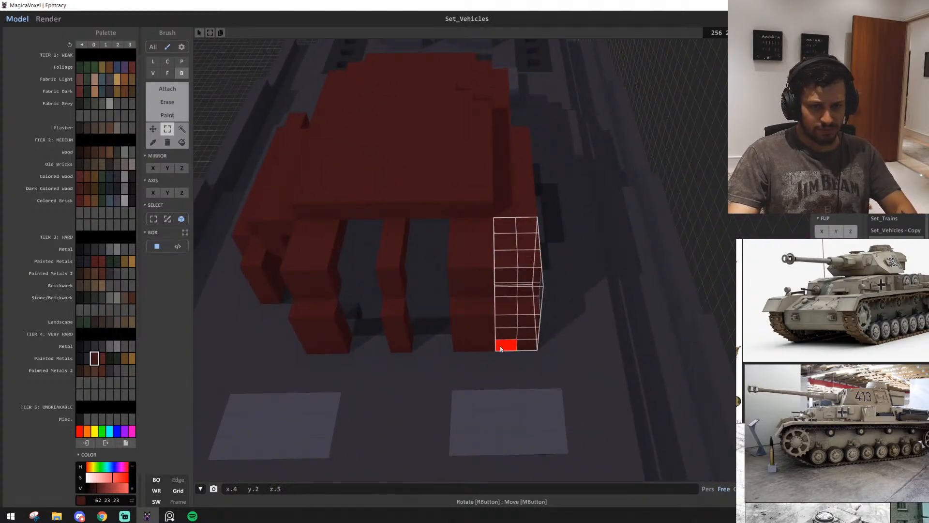
key(Delete)
Extrude the inner faces of the front turret blocks to close the gaps and form a solid front plate
right_drag(343, 310, 315, 307)
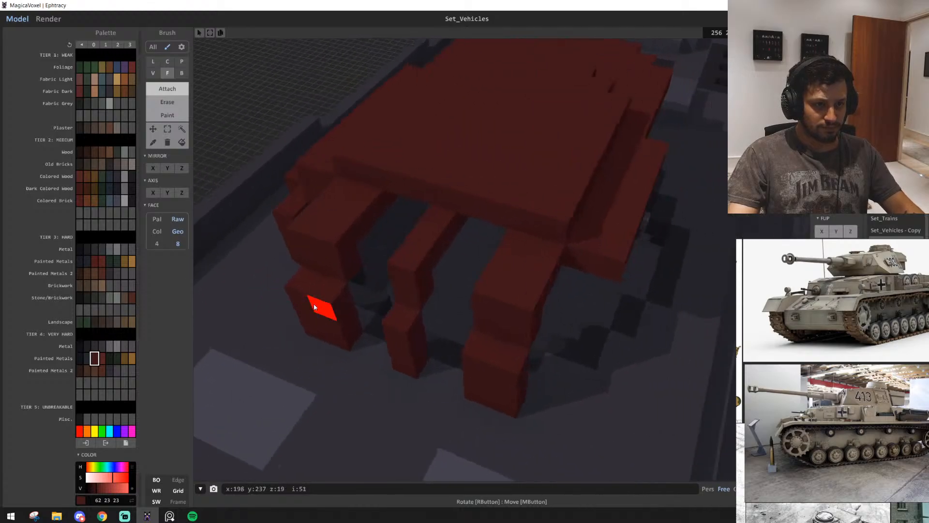
right_drag(365, 238, 380, 260)
drag(467, 219, 574, 229)
right_drag(573, 228, 554, 290)
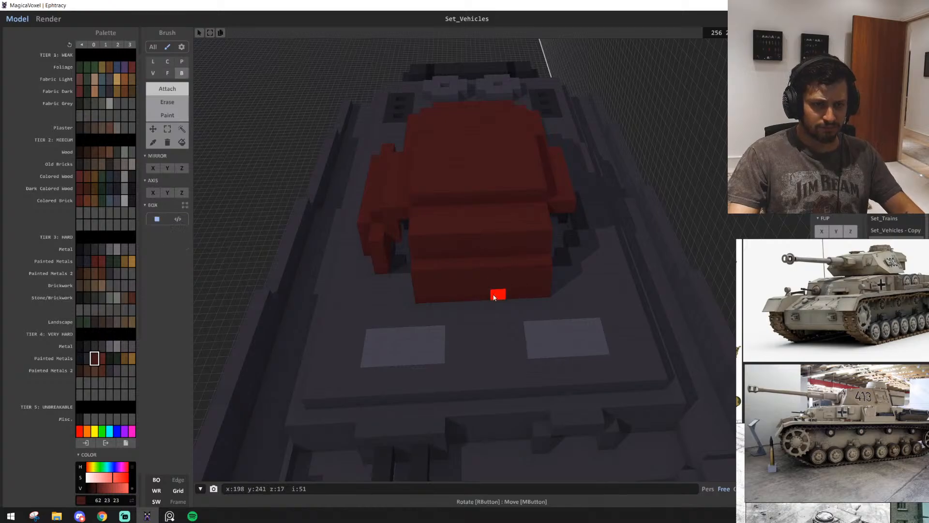
Examine the open corner between the new side wall and the turret's front plate
scroll(494, 297, up, 4)
right_drag(492, 297, 556, 305)
scroll(552, 302, down, 2)
scroll(551, 300, up, 4)
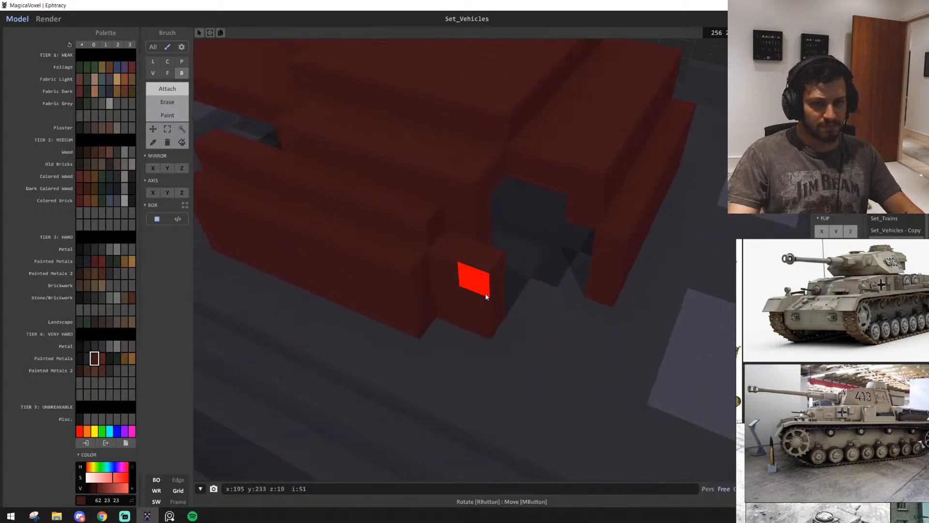
right_drag(473, 213, 397, 233)
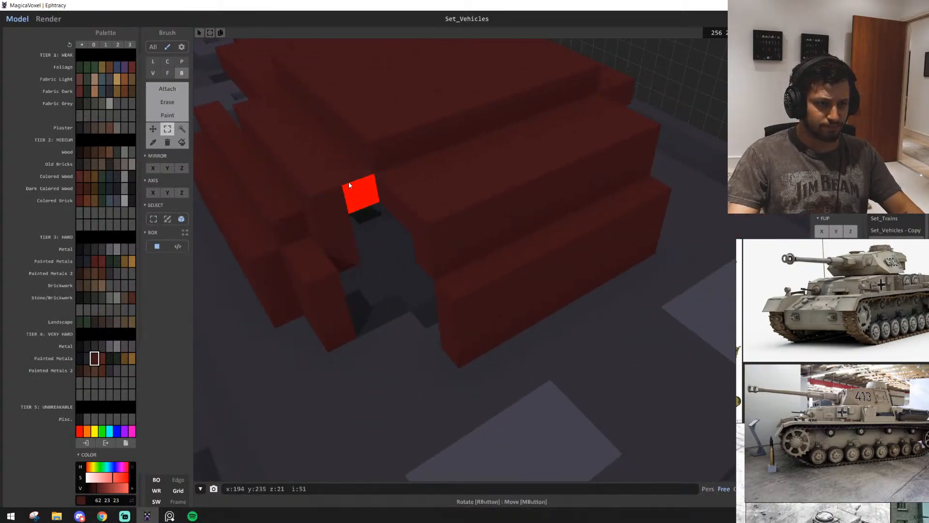
right_drag(435, 173, 501, 171)
scroll(501, 173, down, 5)
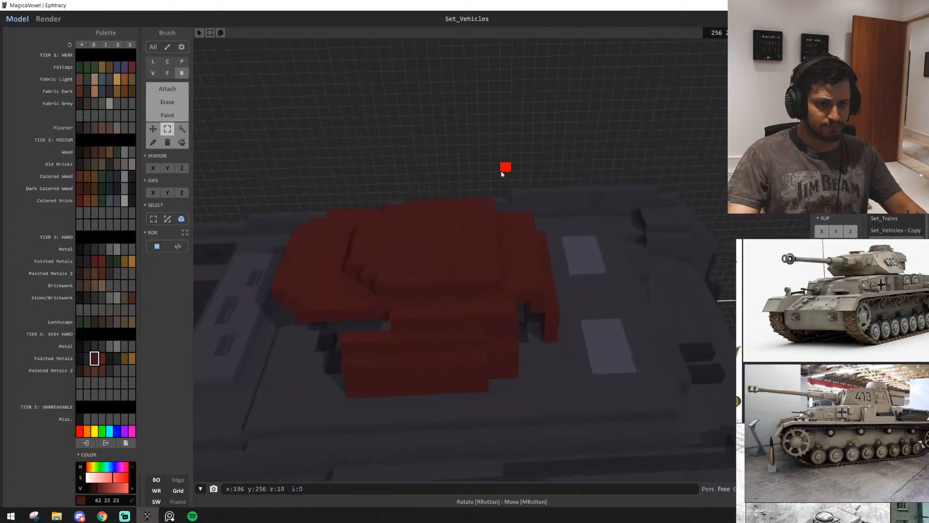
scroll(501, 174, up, 2)
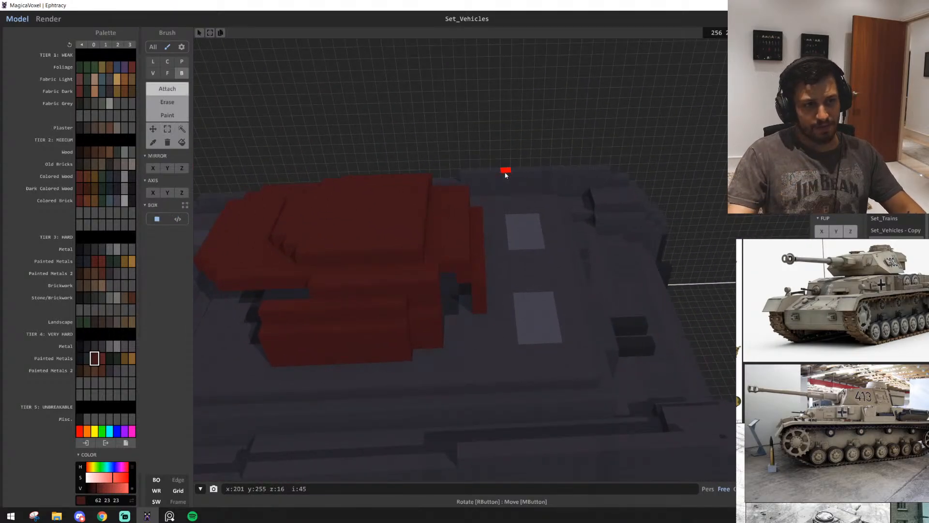
Attach single voxels inside the open front corner to bridge the side wall and the front plate
scroll(434, 310, up, 4)
right_drag(434, 309, 381, 236)
scroll(381, 236, up, 4)
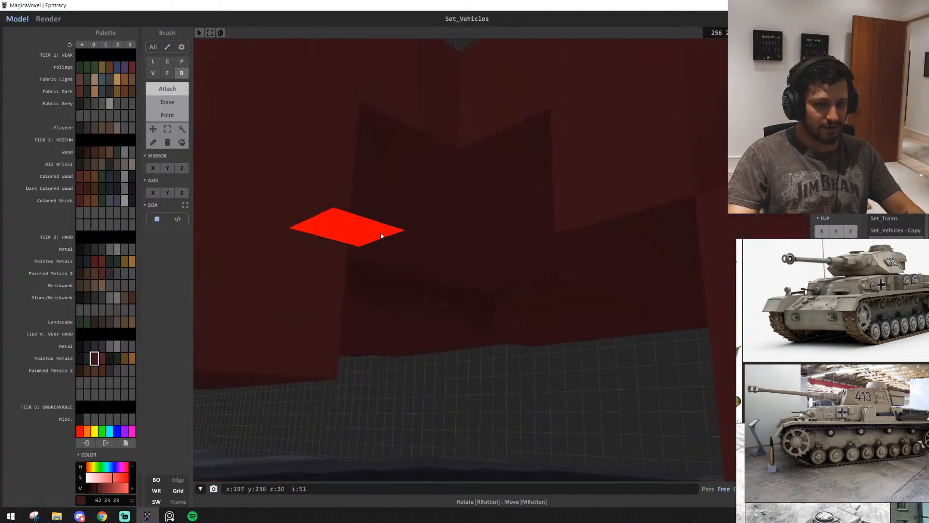
scroll(361, 236, down, 4)
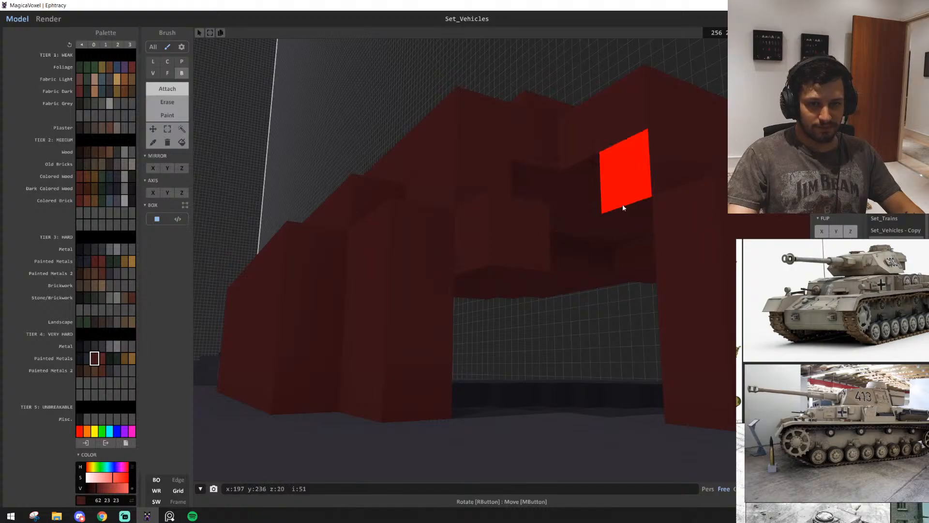
scroll(613, 234, up, 2)
mouse_move(612, 234)
right_down()
mouse_move(649, 260)
mouse_move(639, 299)
mouse_move(619, 284)
mouse_move(630, 229)
right_up()
scroll(639, 299, up, 2)
scroll(466, 261, up, 2)
click(441, 279)
click(440, 284)
right_drag(440, 284, 440, 260)
scroll(415, 340, up, 2)
scroll(415, 340, down, 3)
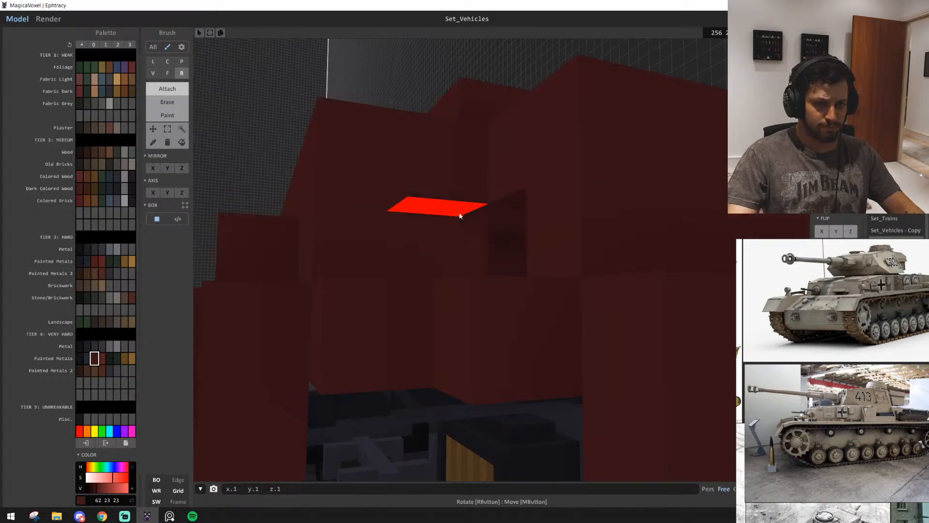
scroll(527, 269, down, 3)
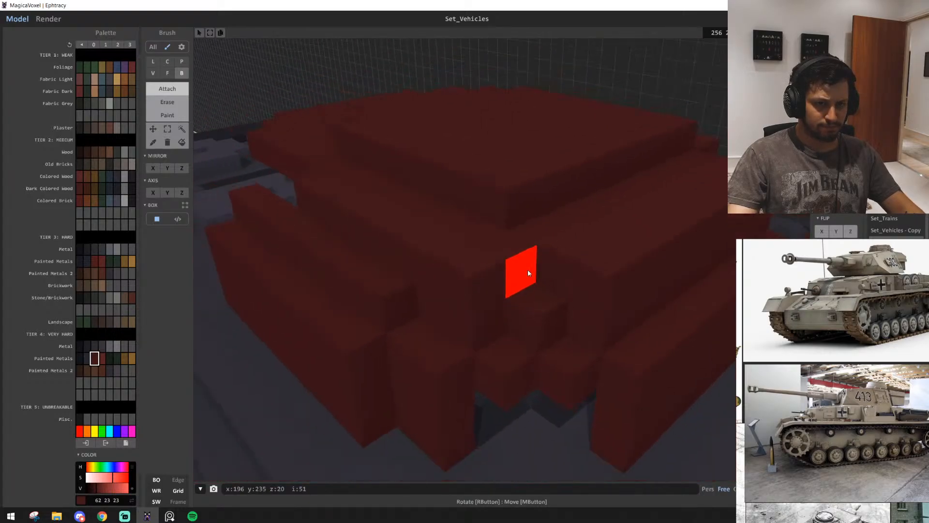
Attach one-voxel rows along the lower edges of the front plate and the side wall
right_drag(527, 270, 489, 222)
scroll(460, 289, up, 3)
right_drag(496, 364, 412, 310)
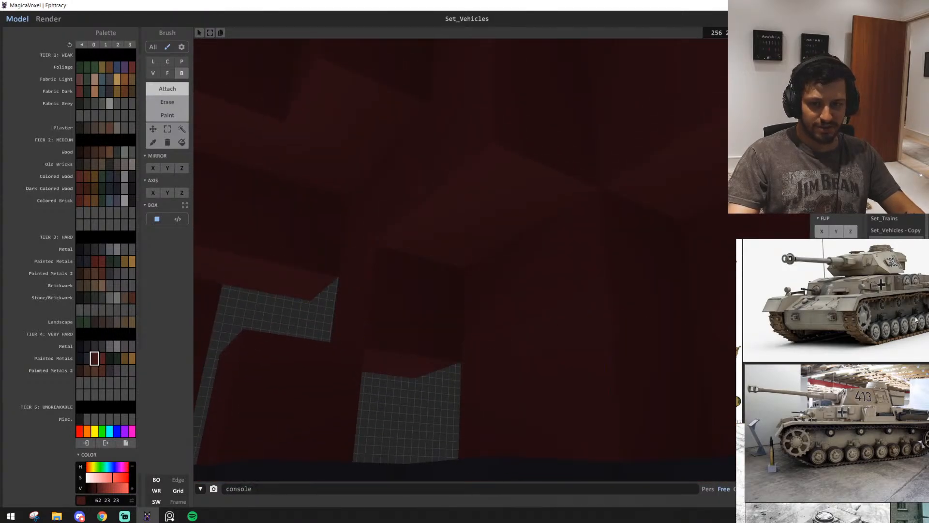
scroll(876, 279, up, 5)
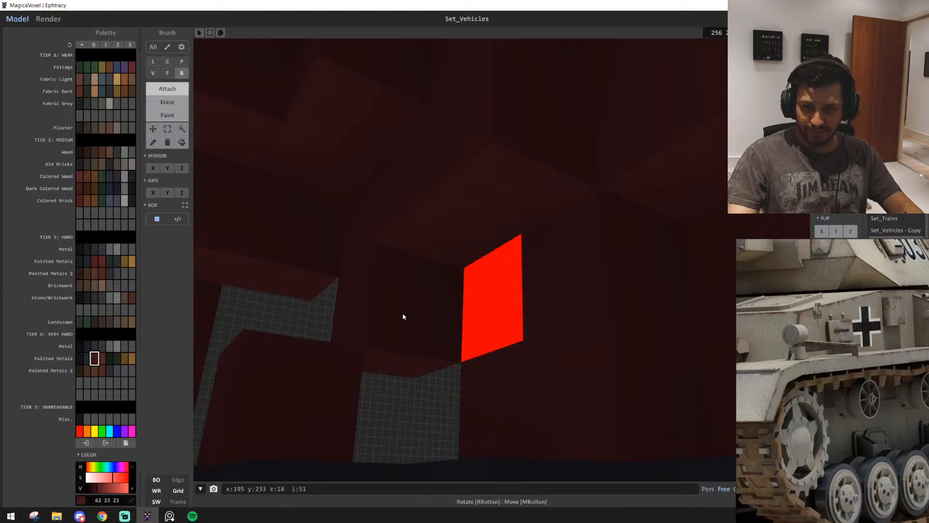
right_drag(405, 315, 273, 379)
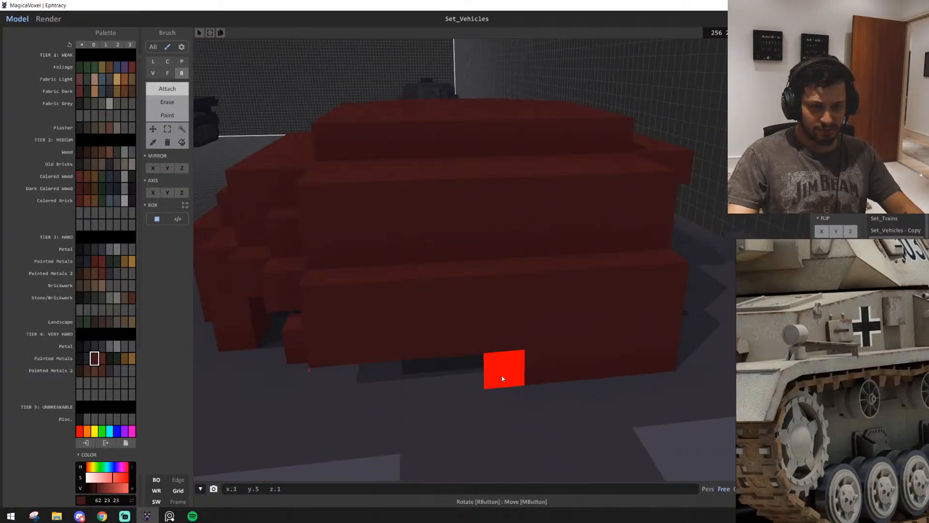
right_drag(662, 355, 415, 332)
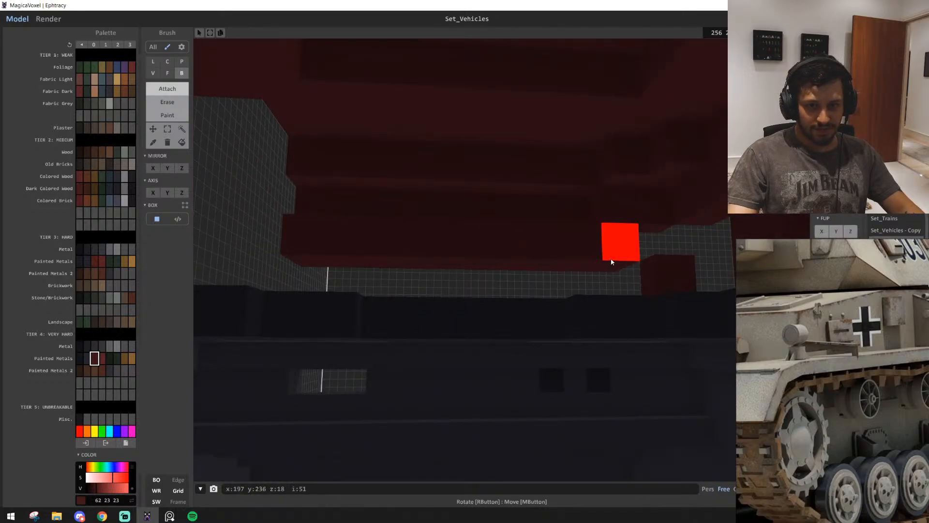
drag(610, 266, 322, 263)
right_drag(304, 263, 509, 237)
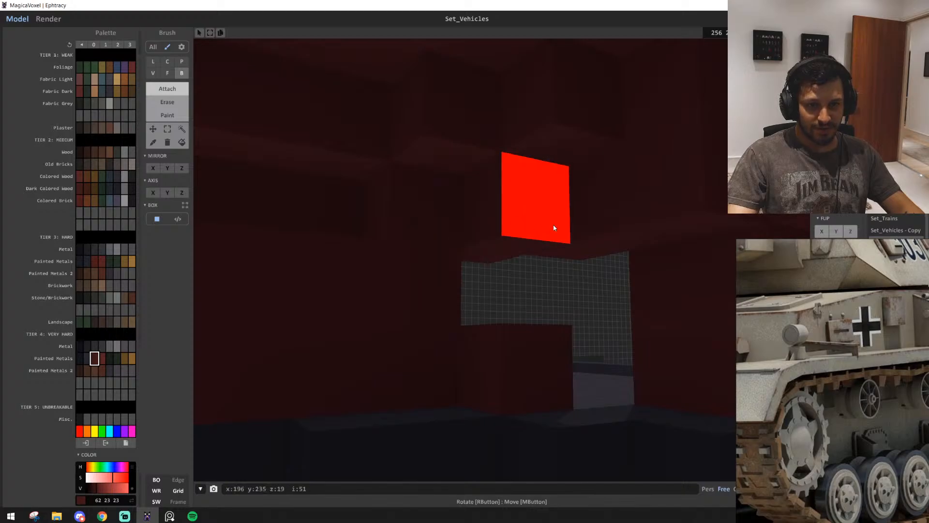
Attach another voxel inside the turret's open front corner, beside the gap between the side wall and the front plate
click(527, 247)
right_drag(610, 256, 295, 408)
scroll(295, 408, down, 5)
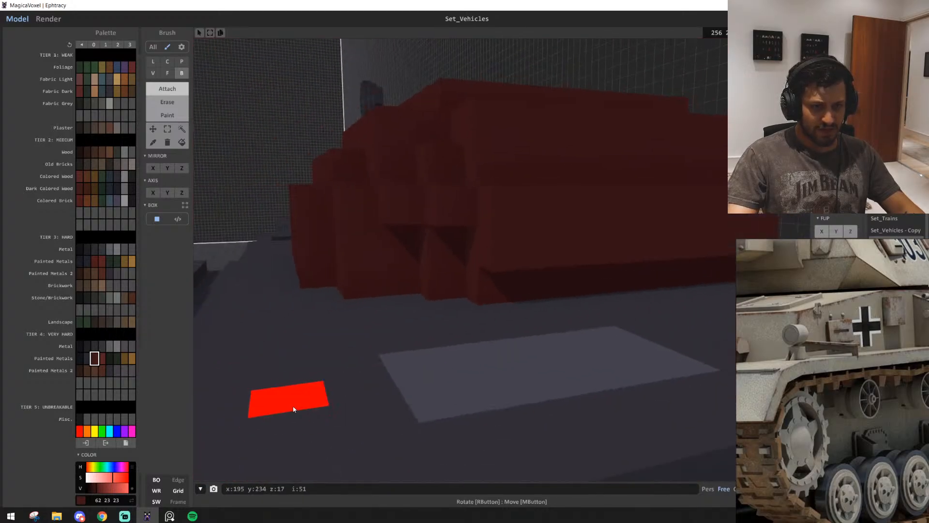
scroll(566, 346, up, 2)
scroll(566, 346, down, 5)
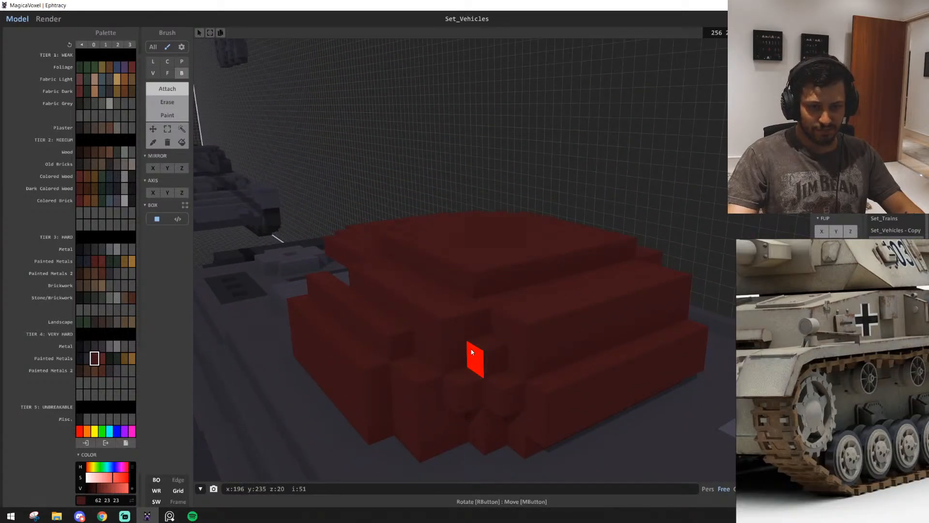
Rework the lower voxels of the front corner, clearing the outer gap and closing it further inside the turret
scroll(509, 324, up, 3)
right_drag(511, 401, 513, 319)
shift+click(401, 395)
shift+click(324, 392)
middle_drag(411, 383, 393, 296)
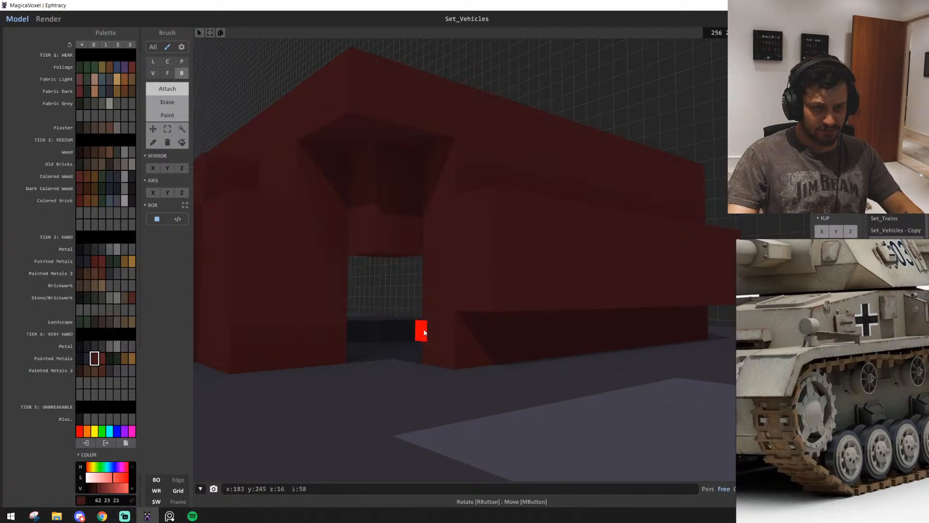
scroll(392, 300, up, 6)
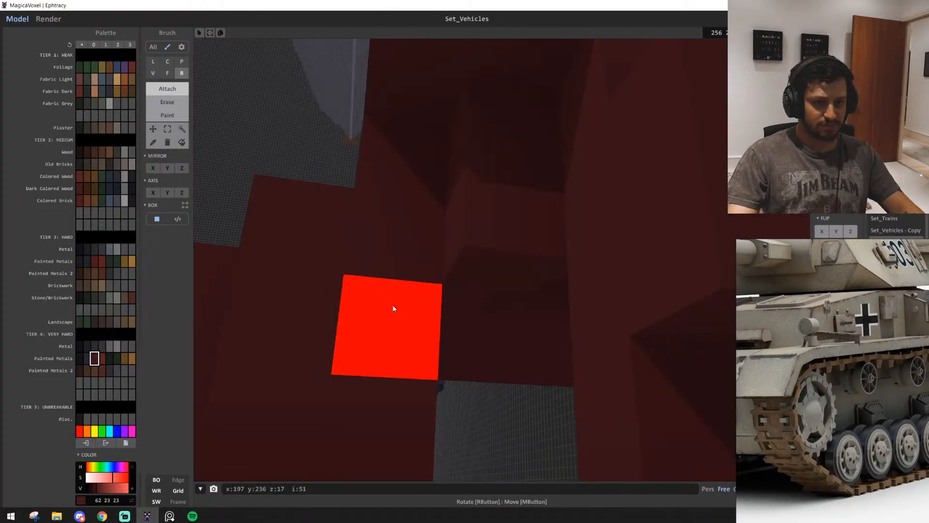
right_drag(392, 308, 518, 211)
right_drag(489, 242, 544, 291)
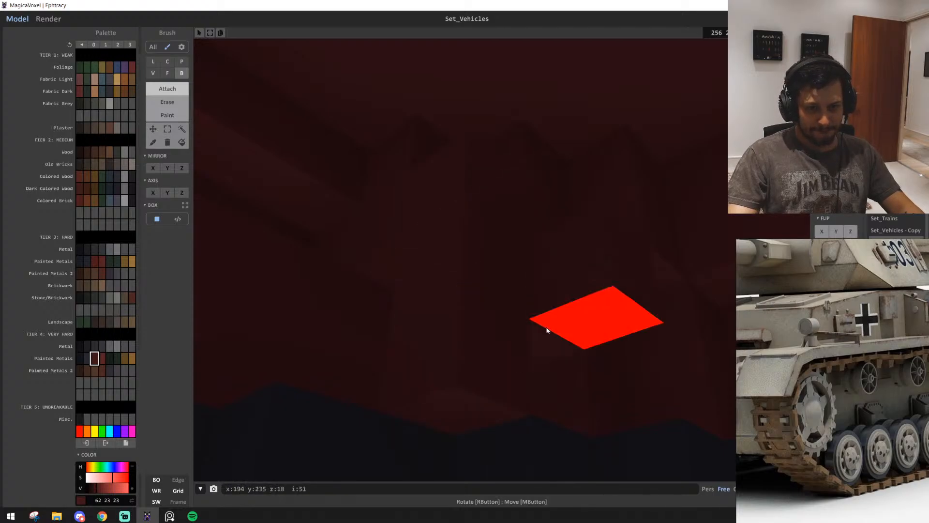
right_drag(379, 345, 519, 265)
Marquee-select the two-voxel-wide rear end of the side wall and move it one voxel inward
scroll(479, 315, down, 5)
scroll(543, 393, up, 5)
scroll(519, 245, down, 5)
scroll(245, 181, up, 2)
click(167, 131)
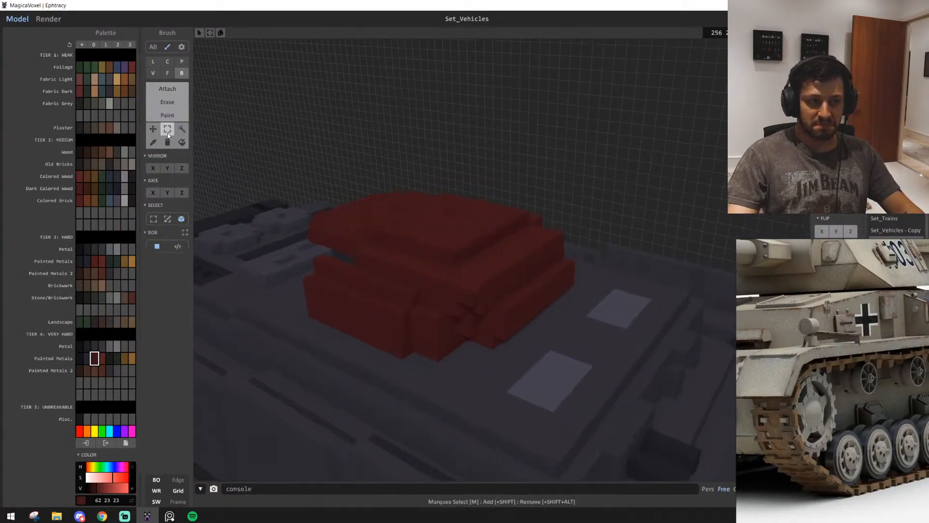
scroll(450, 373, up, 2)
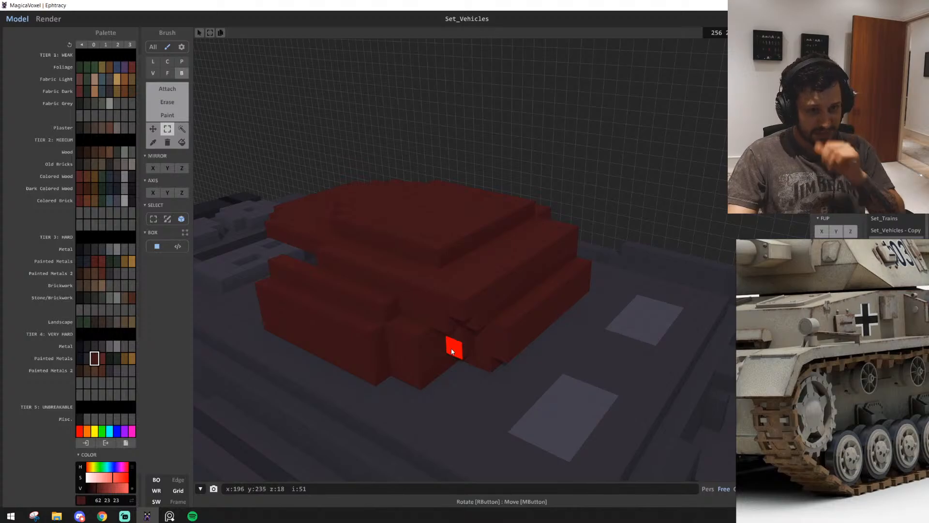
right_drag(397, 370, 448, 390)
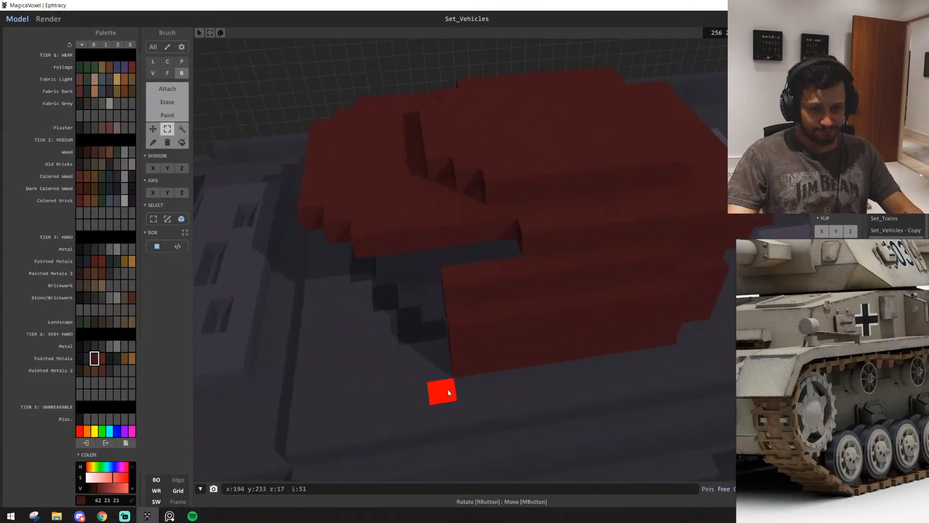
drag(484, 273, 466, 378)
drag(475, 310, 470, 288)
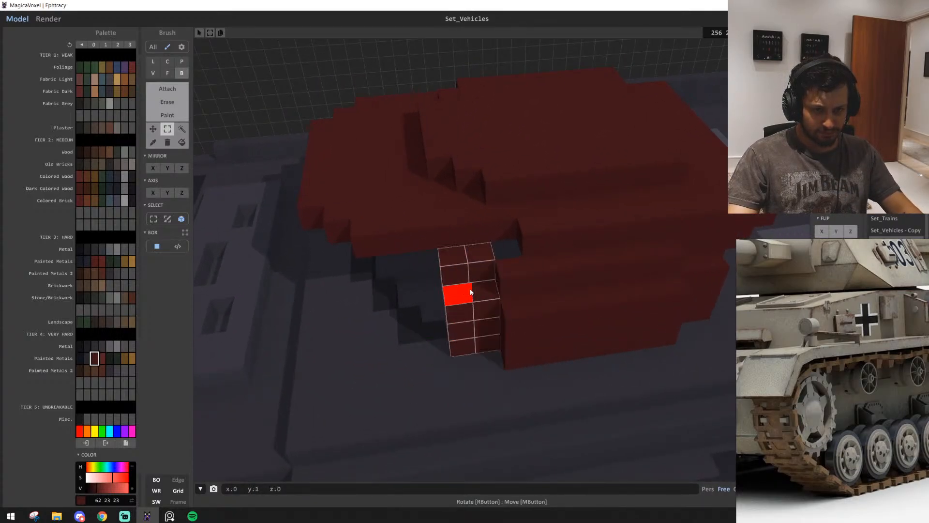
scroll(572, 307, down, 5)
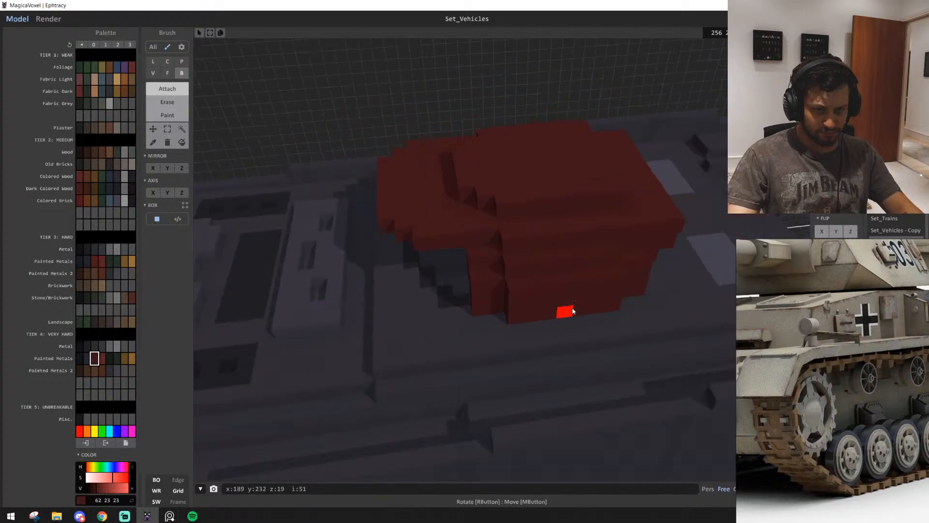
Examine the turret's overall shape from the front corner, comparing the walls, the front plate and the roof
right_drag(572, 306, 473, 313)
key(q)
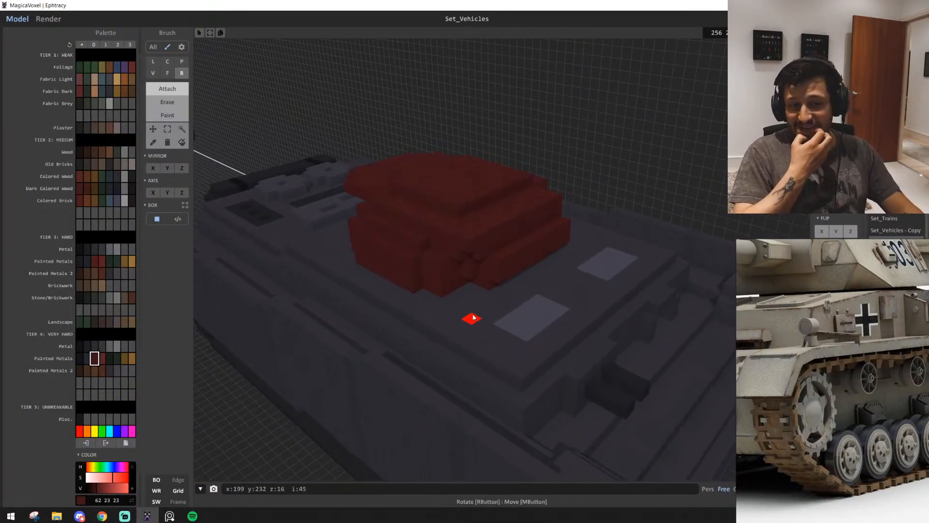
key(d)
key(a)
key(s)
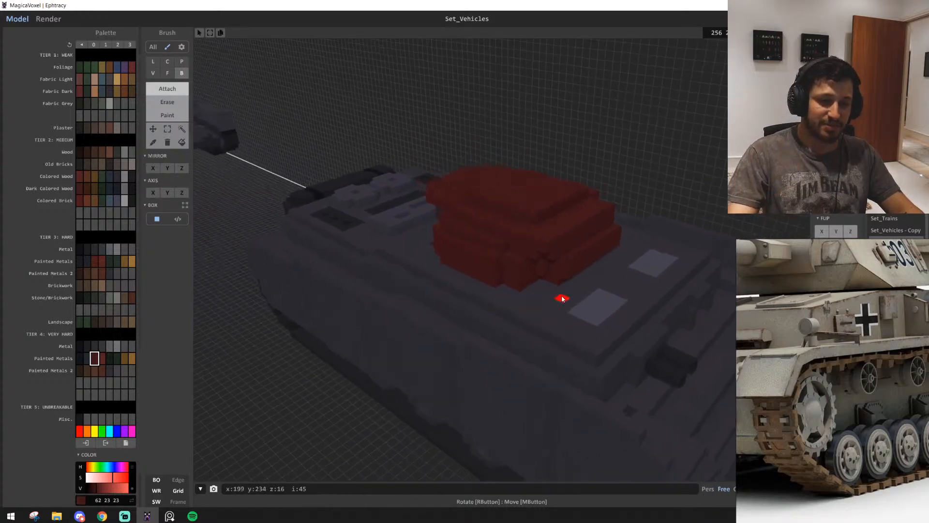
key(e)
key(q)
key(w)
scroll(510, 283, up, 3)
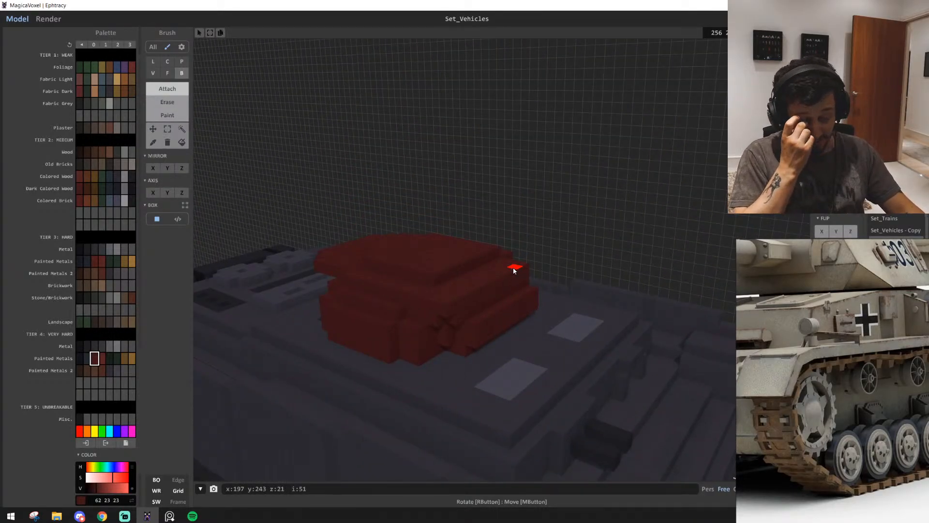
key(a)
key(w)
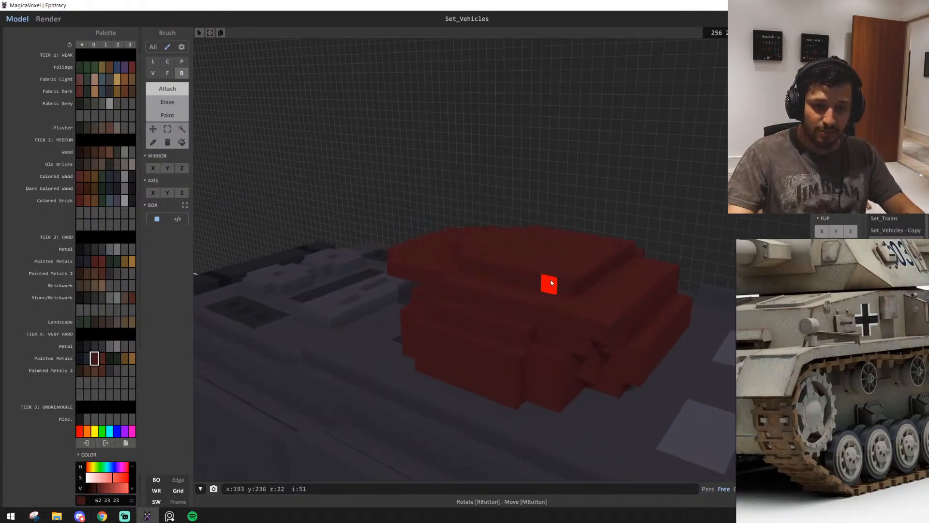
key(d)
key(w)
key(a)
Attach a one-voxel-high row, six voxels long, on the deck behind the roof's rear edge
mouse_move(494, 390)
right_down()
mouse_move(588, 403)
mouse_move(553, 410)
mouse_move(528, 382)
mouse_move(587, 379)
mouse_move(612, 248)
right_up()
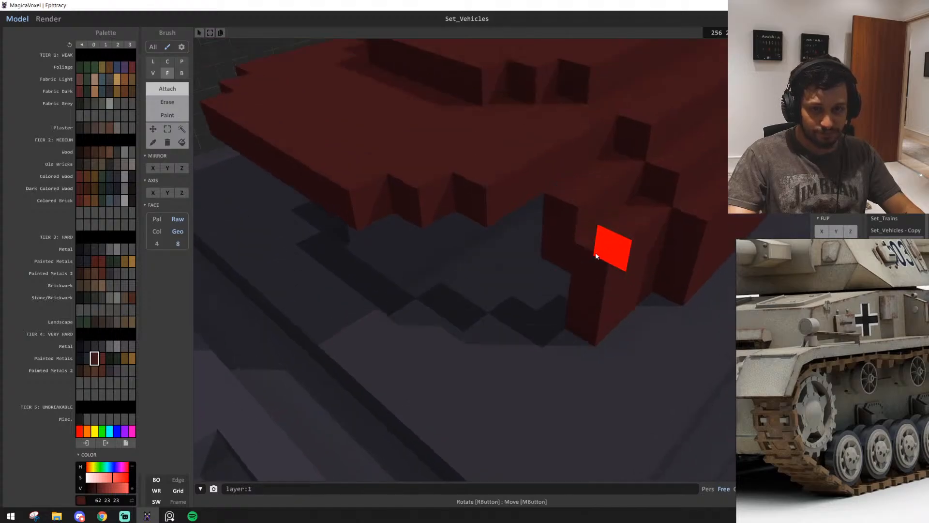
key(f)
mouse_move(591, 344)
right_down()
mouse_move(560, 282)
mouse_move(516, 308)
mouse_move(481, 384)
right_up()
key(b)
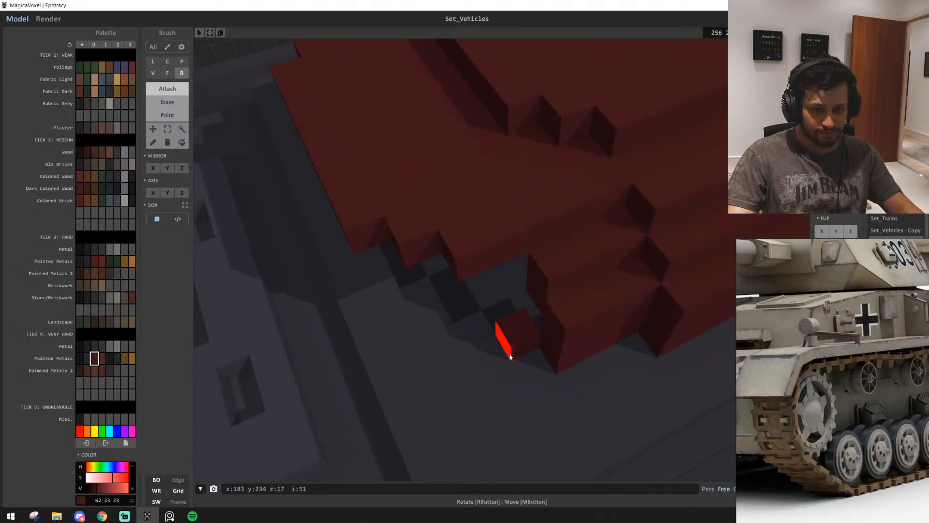
mouse_move(510, 357)
right_down()
mouse_move(457, 367)
mouse_move(510, 370)
mouse_move(494, 361)
right_up()
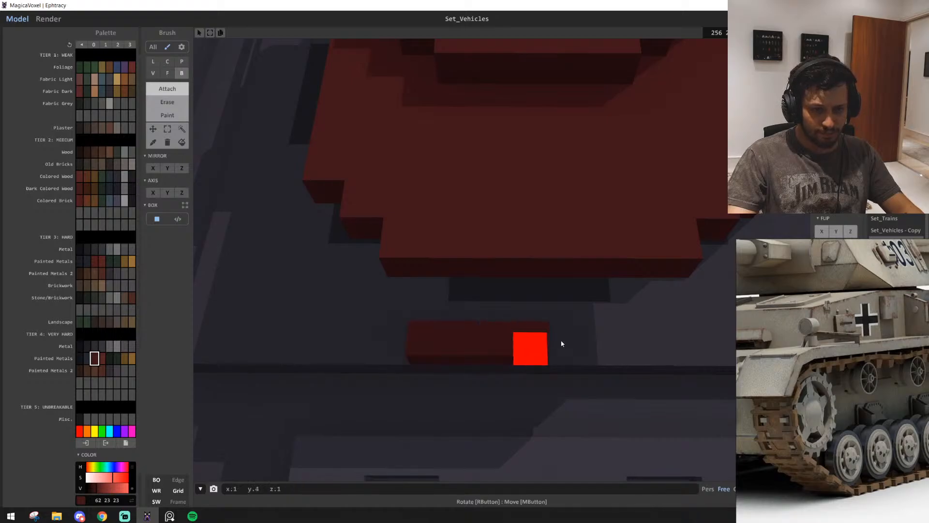
drag(561, 344, 627, 343)
right_drag(445, 337, 475, 232)
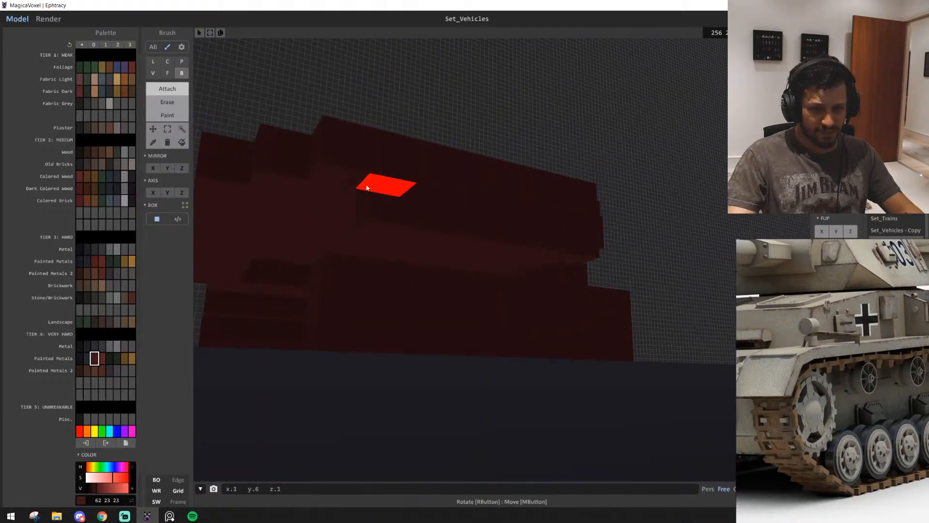
Undo the last two additions and build the turret's rear wall between the deck and the roof's rear edge
right_drag(351, 223, 399, 307)
key(ctrl+z)
key(ctrl+z)
scroll(513, 339, down, 4)
right_drag(536, 330, 554, 232)
key(t)
right_drag(487, 267, 470, 238)
mouse_move(497, 298)
right_down()
mouse_move(494, 325)
mouse_move(394, 335)
mouse_move(542, 298)
mouse_move(489, 292)
mouse_move(507, 293)
mouse_move(483, 307)
mouse_move(499, 303)
mouse_move(487, 370)
right_up()
Attach deck-level voxels stepping diagonally from the rear wall to the end of the side wall
scroll(507, 292, up, 2)
key(b)
scroll(485, 371, up, 3)
click(465, 330)
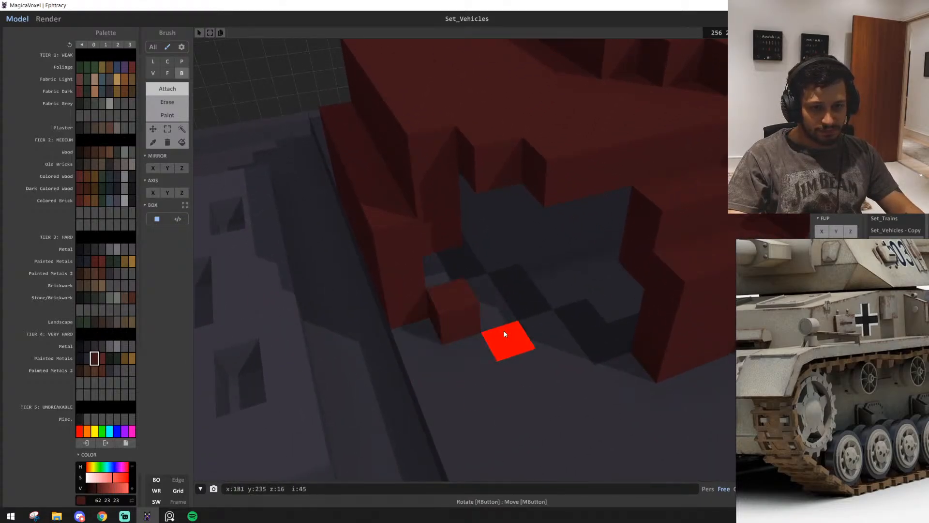
click(504, 333)
key(ctrl+z)
click(504, 320)
right_drag(505, 323, 554, 352)
click(426, 288)
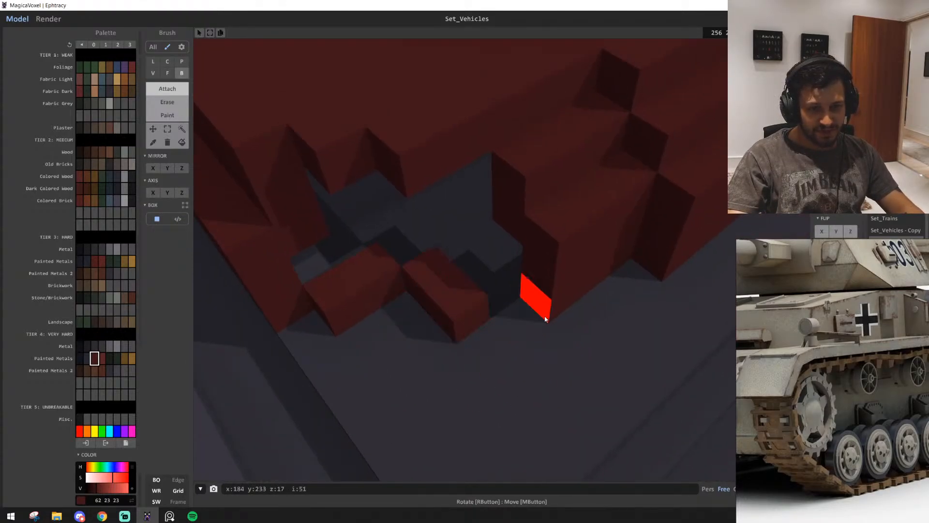
key(ctrl+z)
click(490, 299)
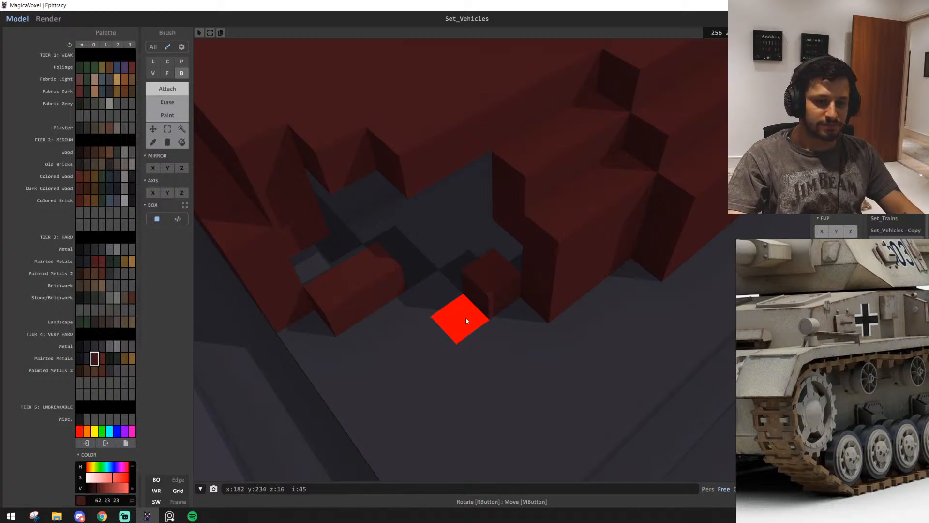
scroll(507, 353, down, 6)
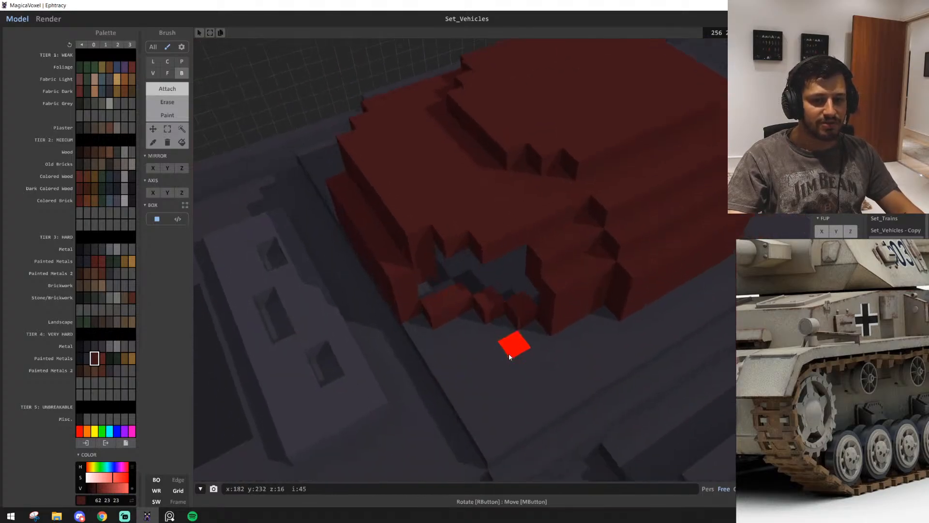
scroll(509, 353, up, 8)
Extrude the stepped deck voxels upward and fill the remaining gaps up to the roof to close the rear corner
key(f)
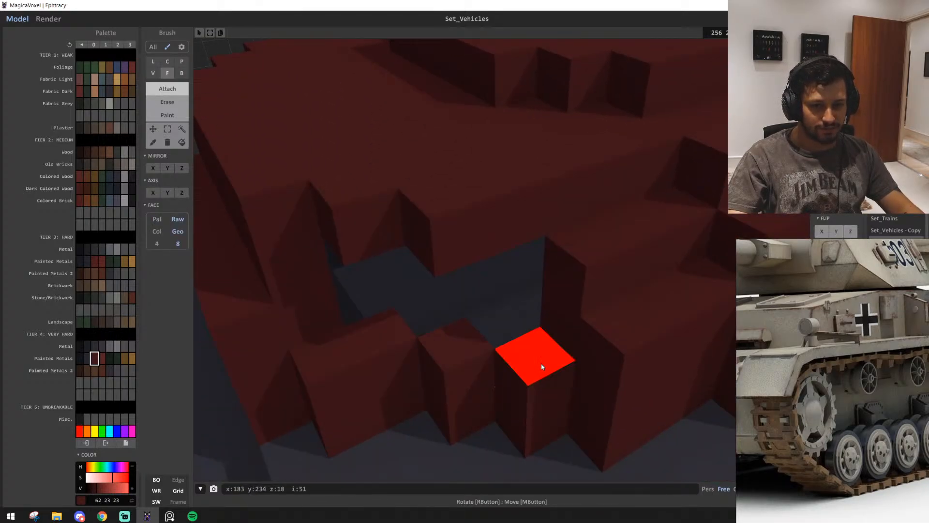
click(542, 367)
scroll(550, 358, down, 4)
key(b)
scroll(516, 345, up, 5)
mouse_move(517, 345)
right_down()
mouse_move(511, 381)
mouse_move(527, 338)
mouse_move(518, 328)
right_up()
scroll(518, 339, down, 3)
click(534, 306)
scroll(517, 328, up, 3)
click(430, 124)
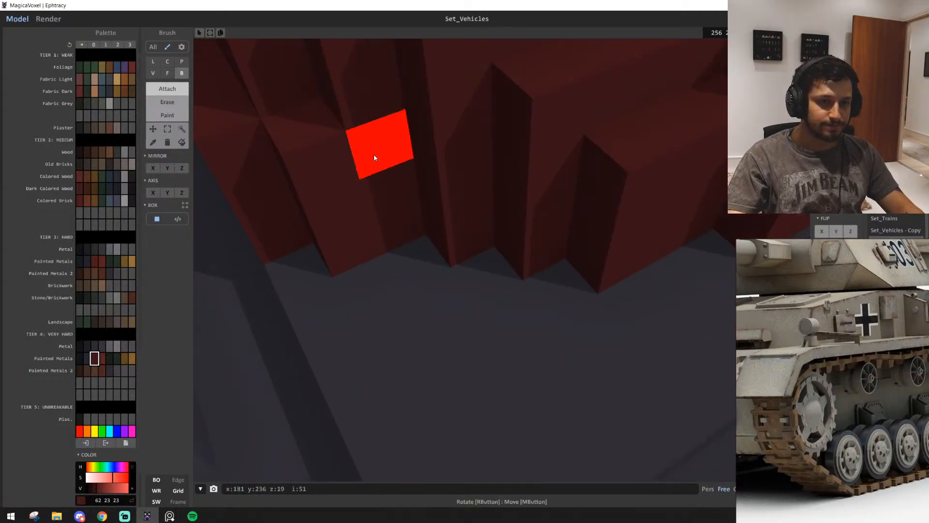
scroll(416, 184, down, 6)
right_drag(431, 195, 385, 181)
scroll(411, 232, up, 3)
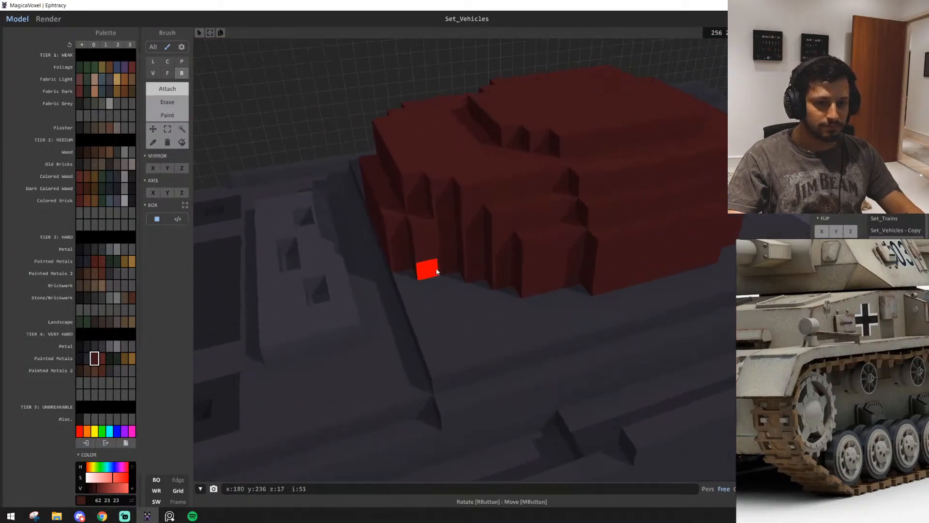
Examine the closed rear corner and the complete turret side from the rear and the front
right_drag(457, 193, 498, 253)
scroll(498, 253, up, 3)
scroll(500, 242, down, 5)
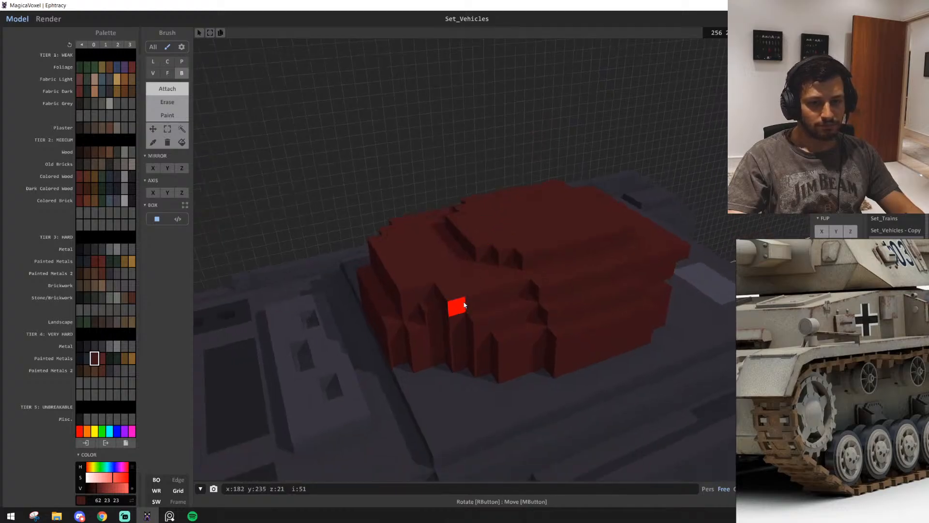
scroll(562, 359, down, 3)
right_drag(561, 359, 446, 363)
scroll(495, 366, down, 3)
scroll(470, 366, up, 4)
key(s)
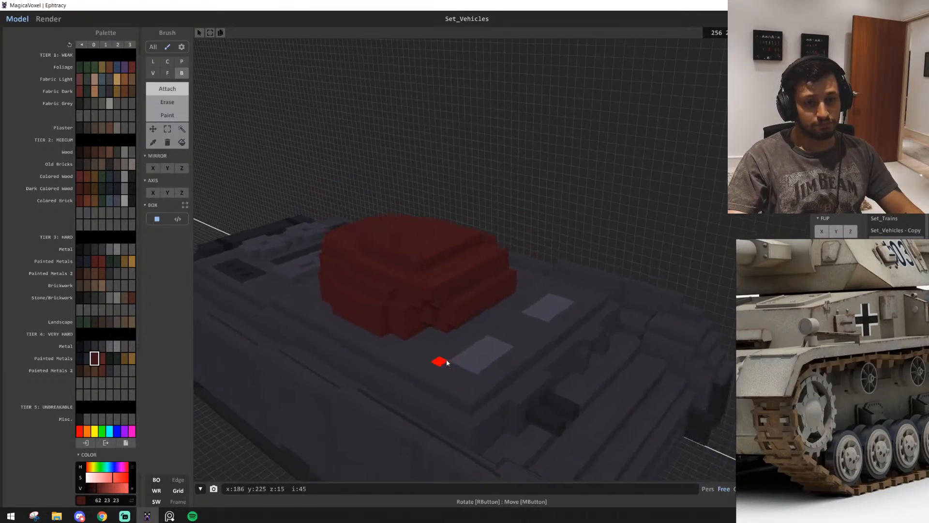
Marquee-select the turret's unfinished half from the centre line outward, over its full height and length, and delete it
click(167, 129)
key(w)
right_drag(493, 267, 460, 310)
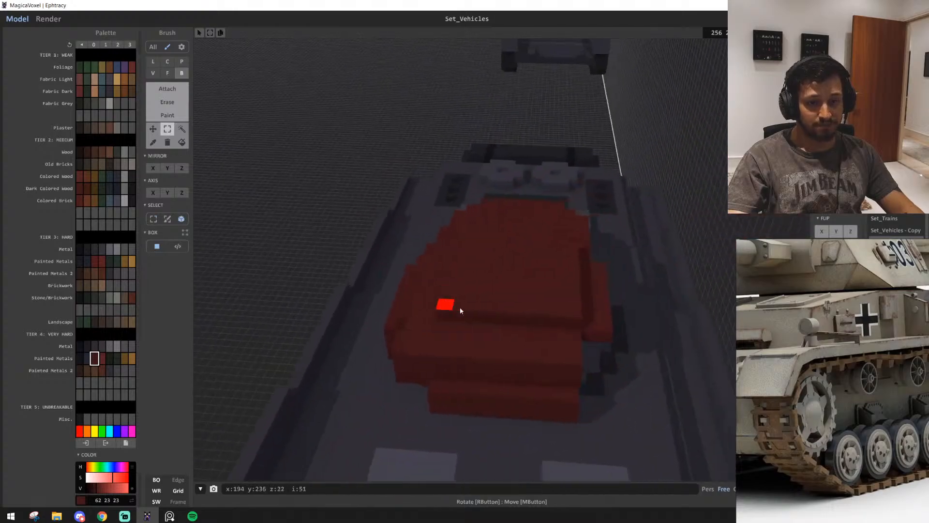
right_drag(441, 388, 528, 379)
mouse_move(533, 382)
mouse_down()
mouse_move(401, 381)
mouse_move(478, 379)
mouse_up()
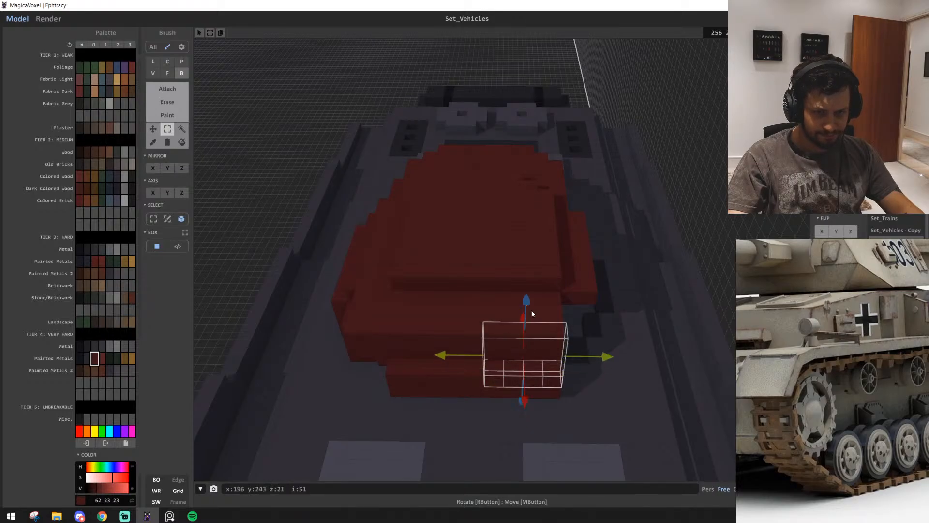
right_drag(526, 362, 512, 365)
drag(548, 362, 548, 413)
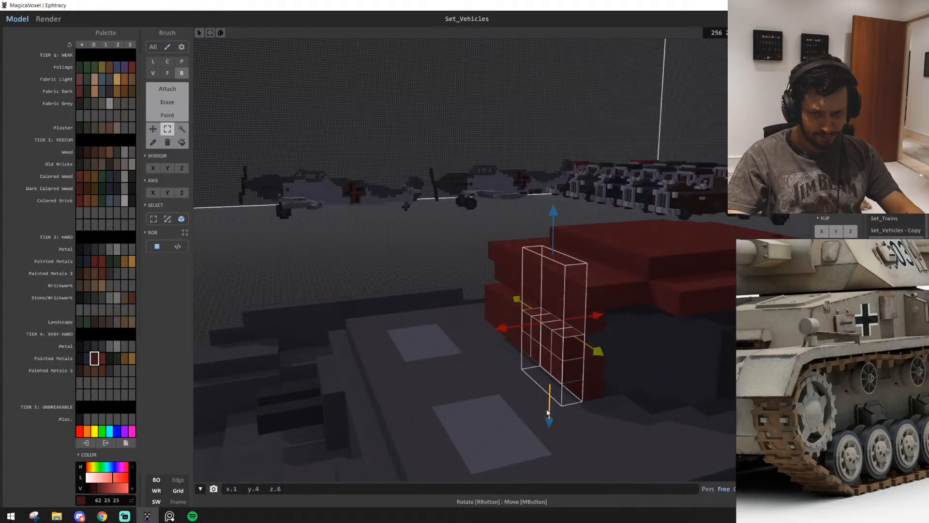
scroll(547, 409, down, 3)
middle_drag(571, 378, 472, 430)
drag(363, 417, 610, 397)
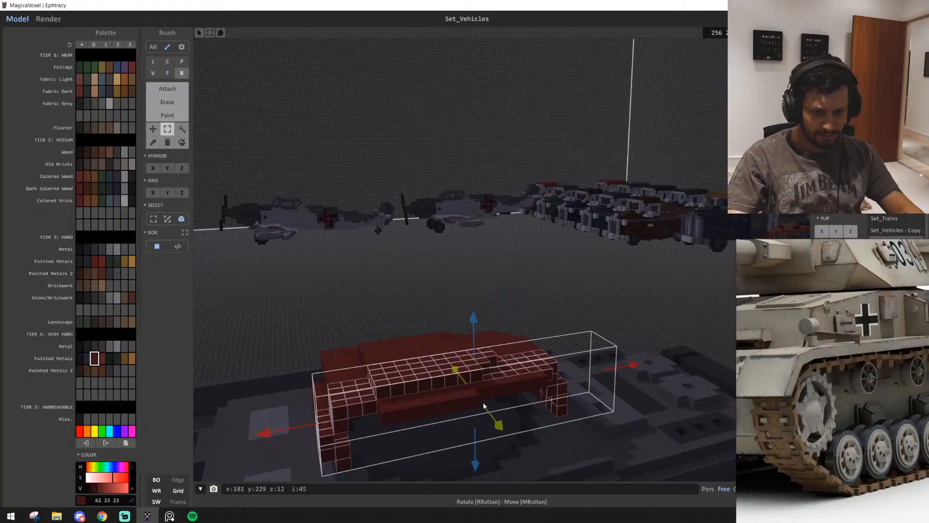
drag(500, 422, 521, 439)
key(Delete)
right_drag(524, 425, 588, 431)
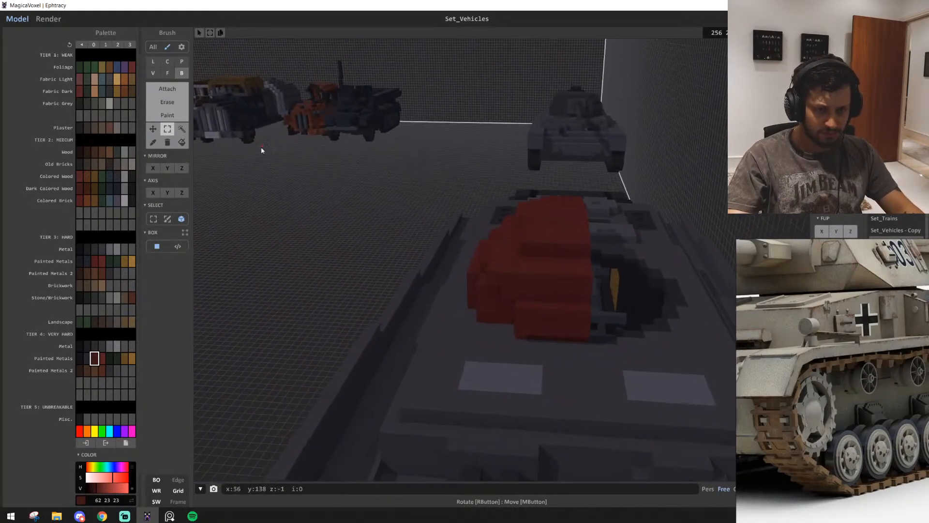
Select the finished turret half by colour region, place a copy beside the tank and flip it along Y
click(182, 128)
click(489, 266)
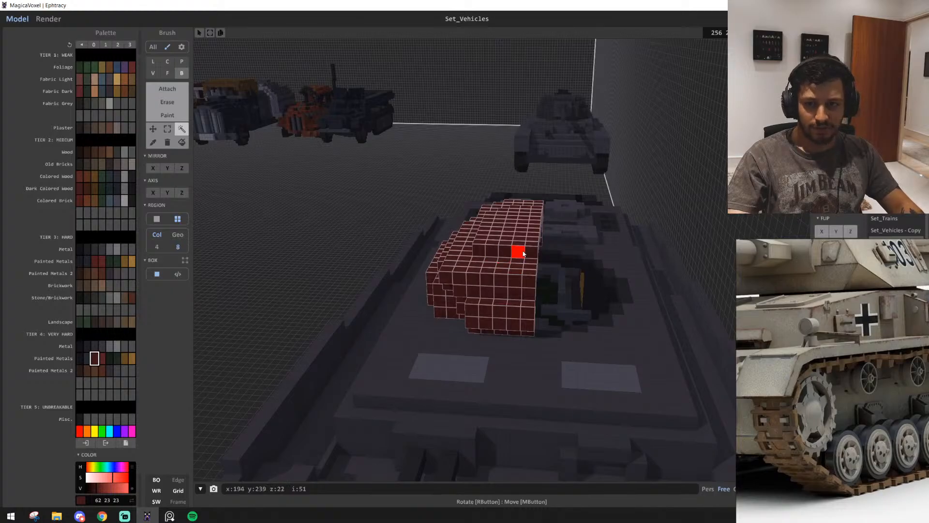
ctrl+drag(522, 253, 276, 223)
key(a)
click(837, 232)
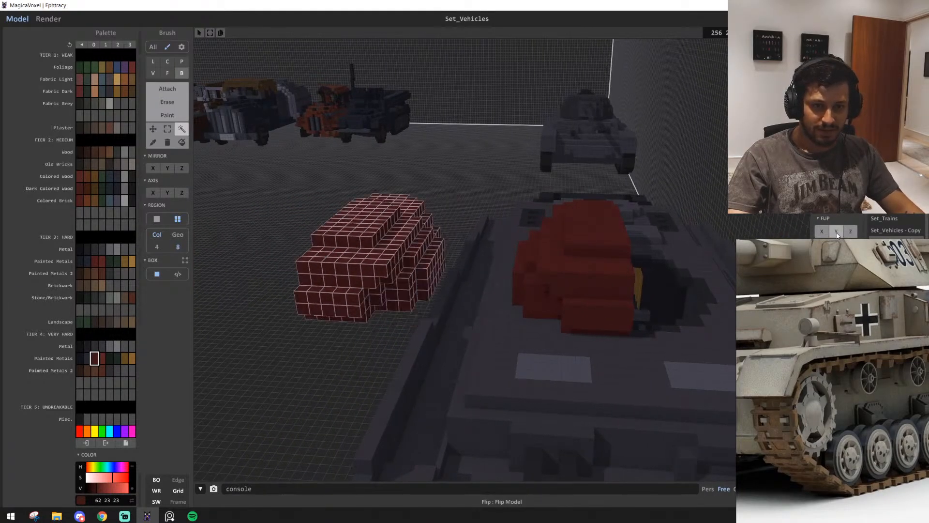
Move the mirrored half against the original along the centre line to complete the turret, and deselect it
drag(313, 296, 674, 285)
key(d)
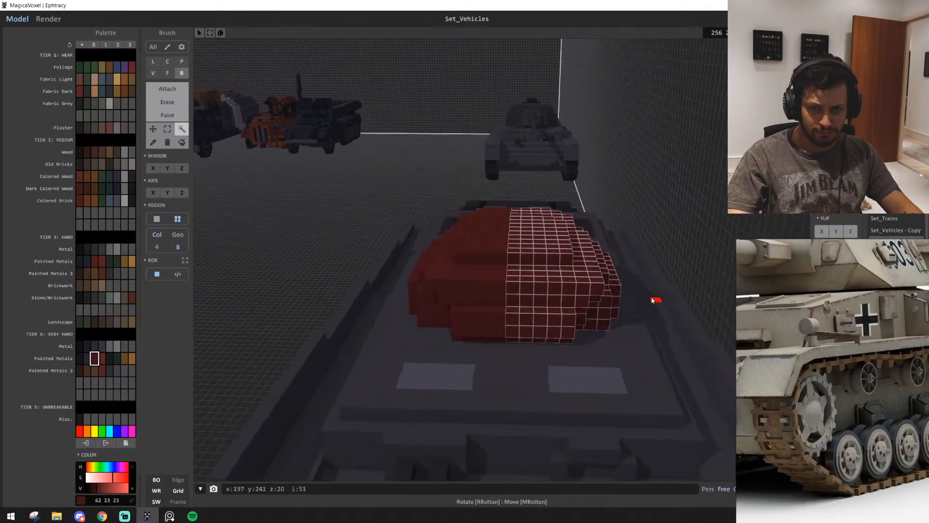
right_drag(652, 300, 684, 262)
click(672, 152)
key(a)
mouse_move(550, 289)
right_down()
mouse_move(605, 288)
mouse_move(515, 309)
mouse_move(541, 303)
mouse_move(529, 291)
mouse_move(536, 278)
mouse_move(532, 285)
right_up()
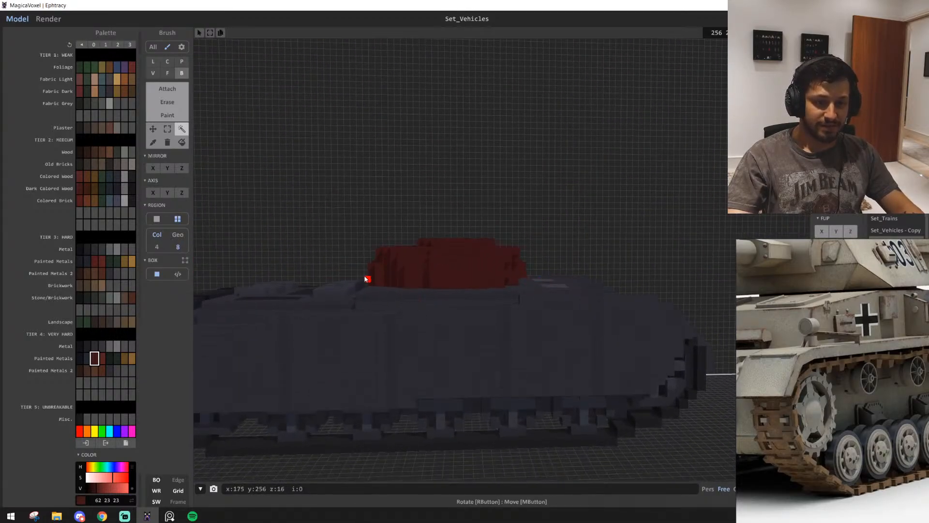
Attach the gun mantlet's plate to the turret's front wall in lighter red (86, 35, 35), five voxels wide
right_drag(547, 326, 465, 347)
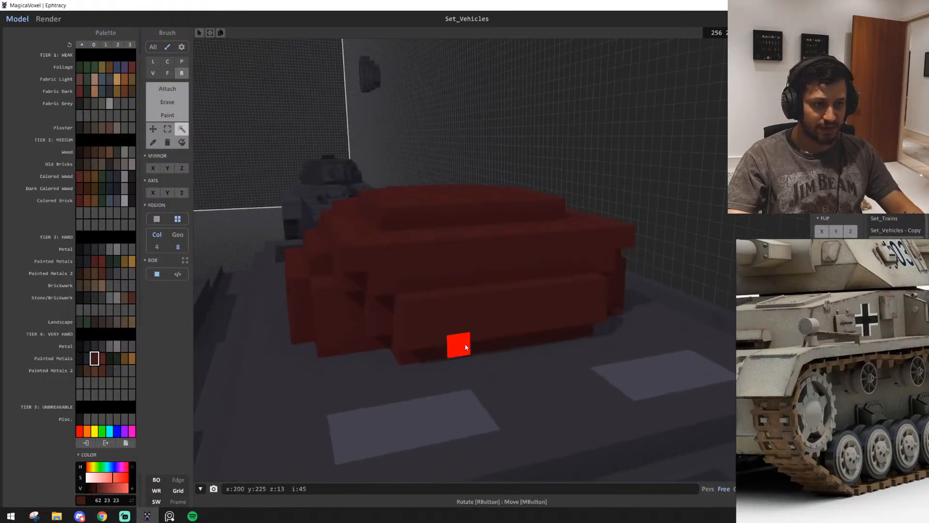
click(102, 359)
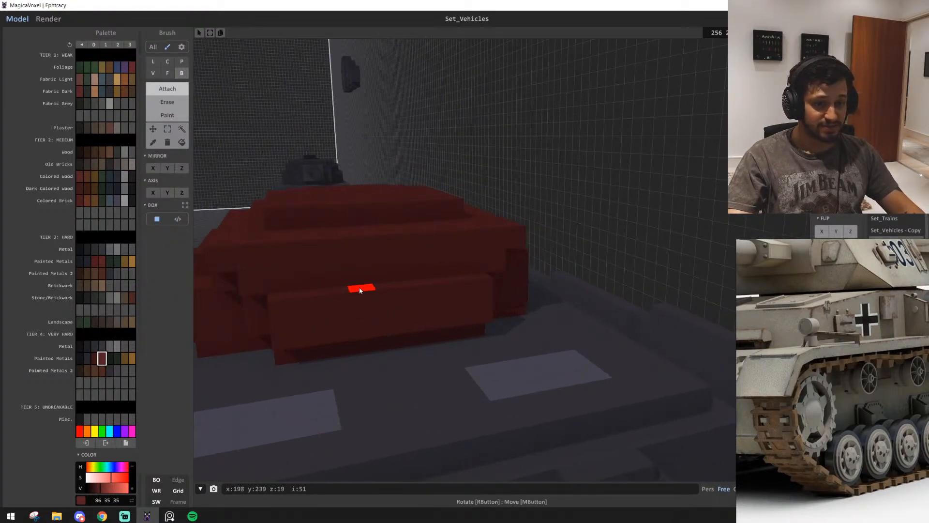
drag(383, 248, 435, 245)
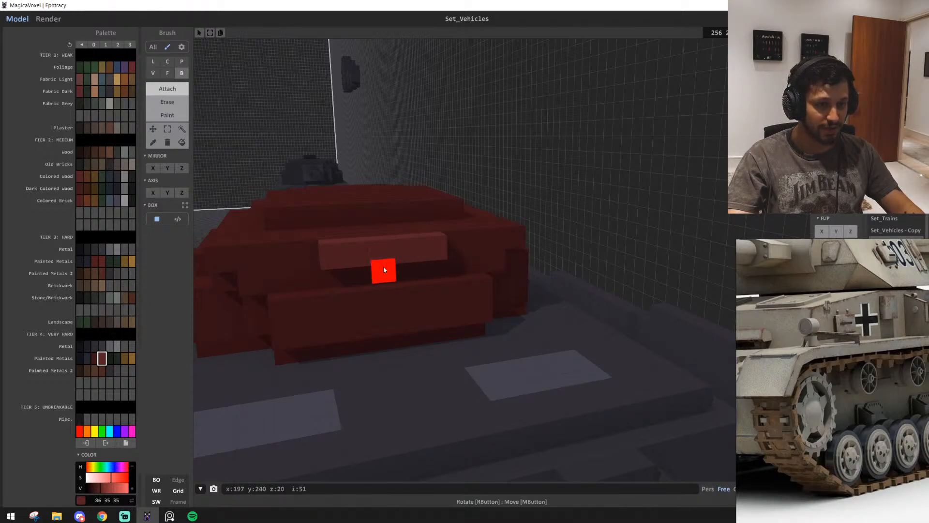
drag(334, 274, 413, 268)
drag(337, 309, 440, 296)
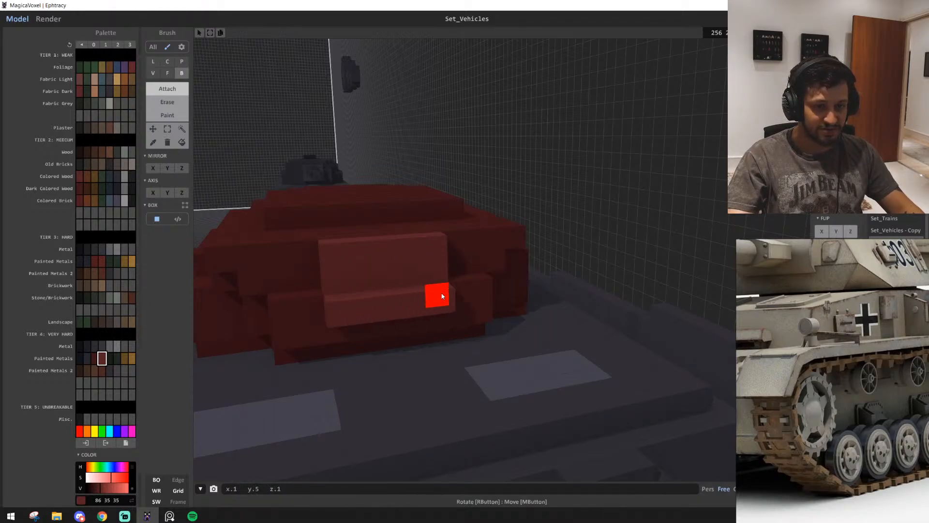
Add another voxel layer over the mantlet's upper rows to make its front flush with the bottom row
right_drag(440, 297, 423, 317)
scroll(423, 318, up, 3)
drag(353, 230, 458, 267)
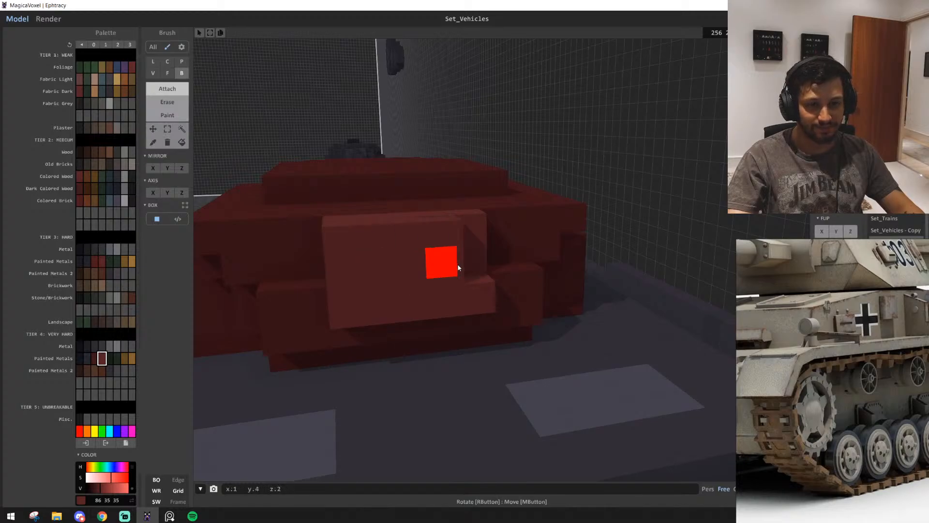
scroll(410, 284, up, 2)
right_drag(408, 278, 432, 315)
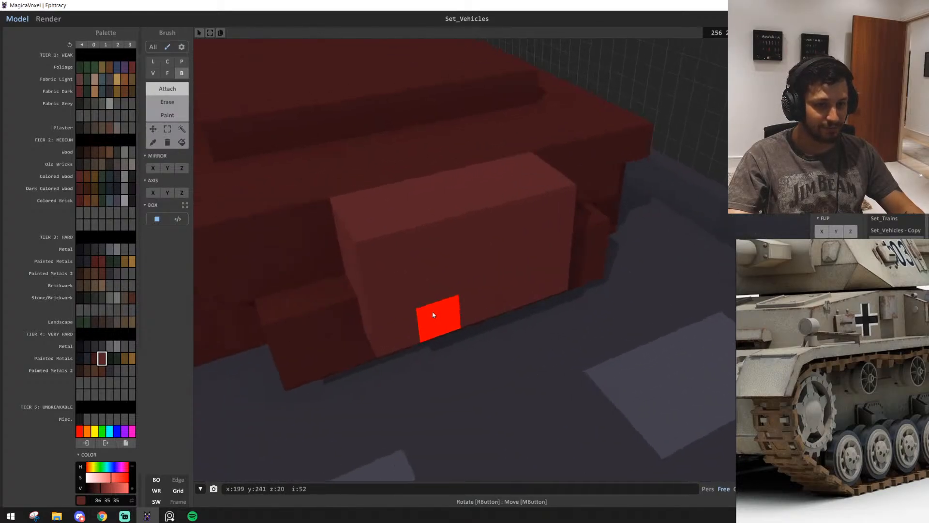
Erase the top row of the mantlet's front layer and cut a one-voxel notch into the middle of its upper edge
drag(378, 255, 513, 211)
shift+click(538, 199)
mouse_move(430, 317)
right_down()
mouse_move(470, 298)
mouse_move(429, 305)
mouse_move(412, 262)
right_up()
scroll(436, 302, down, 2)
shift+click(485, 320)
scroll(495, 376, up, 5)
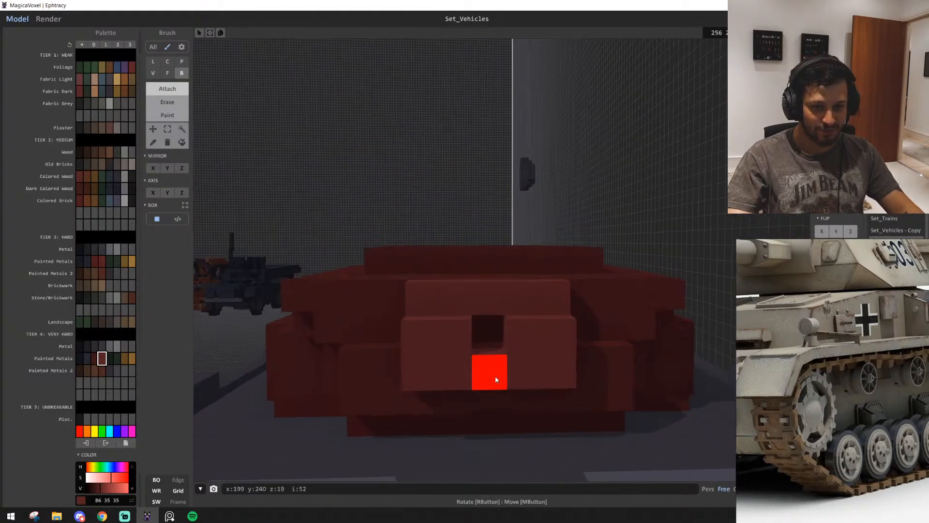
shift+click(464, 282)
mouse_move(551, 412)
right_down()
mouse_move(272, 393)
mouse_move(527, 409)
right_up()
scroll(486, 405, up, 8)
scroll(272, 394, up, 3)
scroll(528, 410, down, 8)
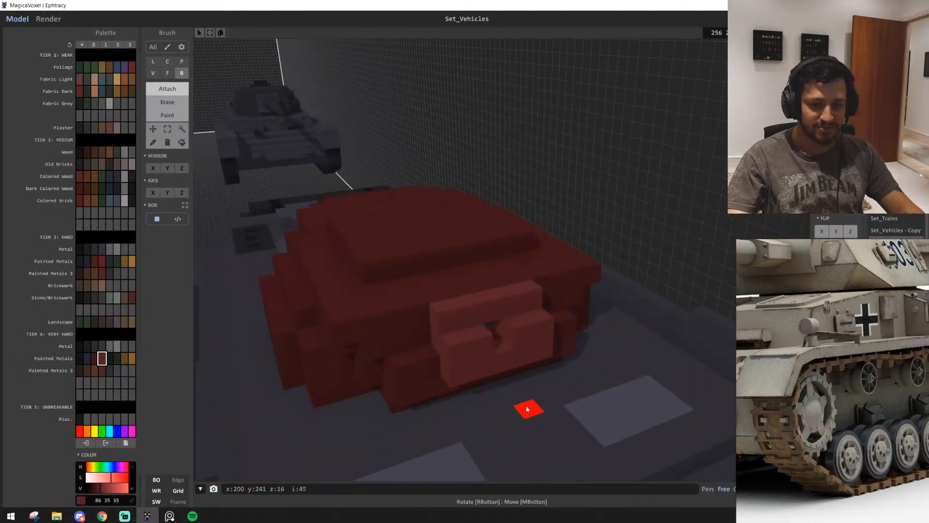
scroll(527, 410, up, 4)
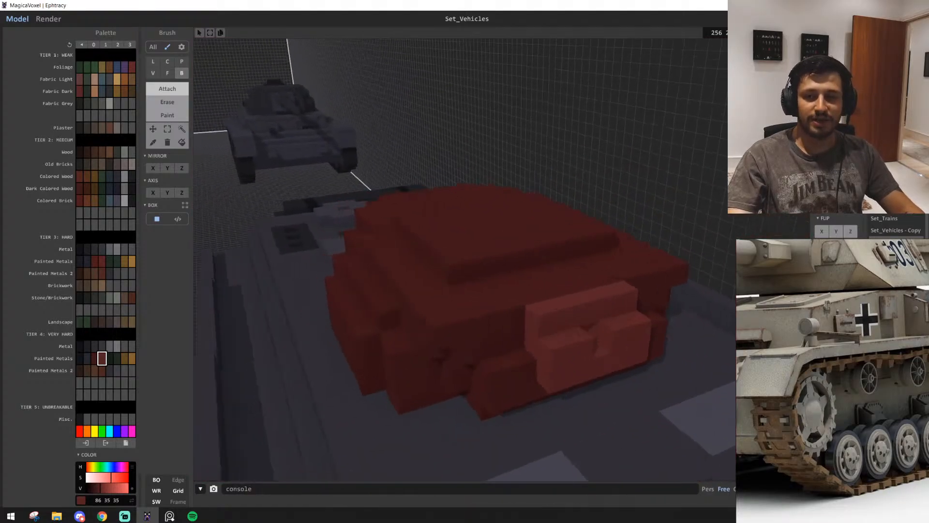
Fill the gap between the turret's side wall and the hull deck in dark red (62, 23, 23) by extruding voxel faces
right_drag(474, 349, 397, 261)
right_drag(614, 264, 410, 251)
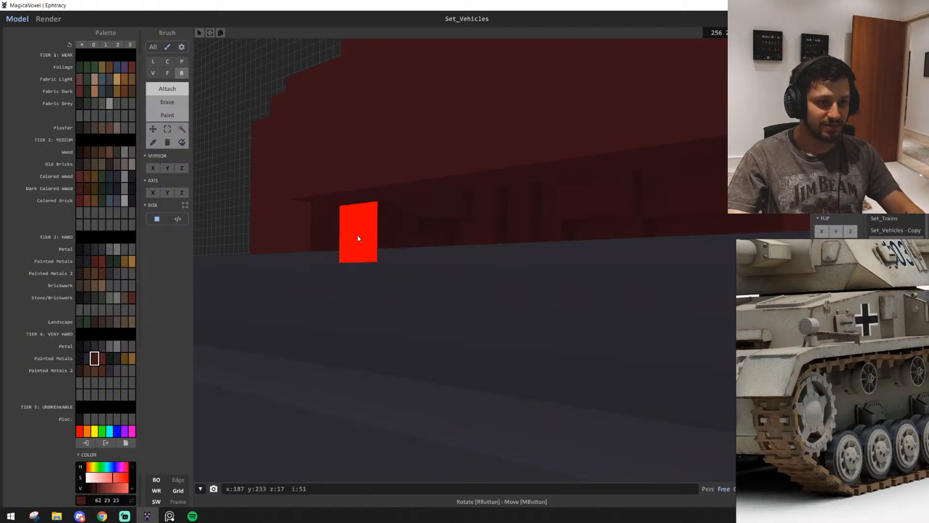
mouse_move(358, 235)
right_down()
mouse_move(452, 269)
mouse_move(443, 369)
mouse_move(387, 309)
right_up()
key(f)
drag(352, 252, 448, 259)
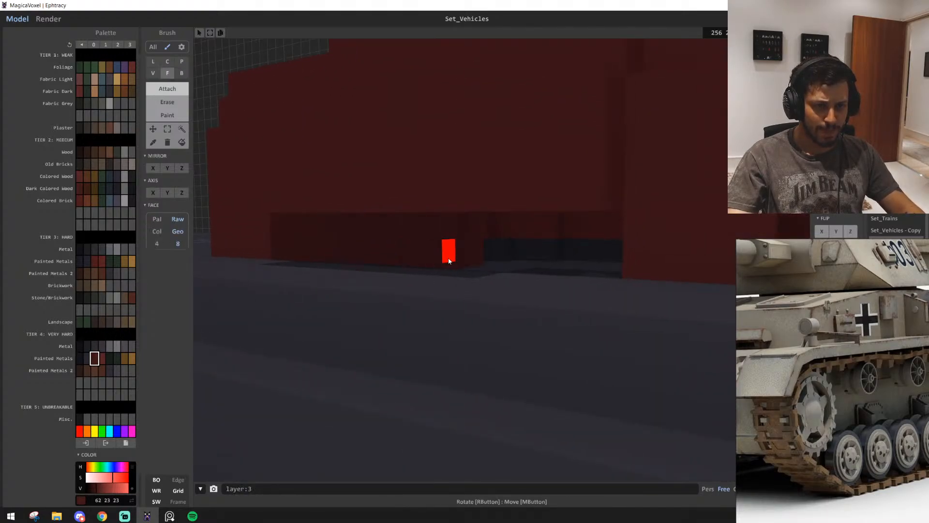
scroll(603, 273, down, 5)
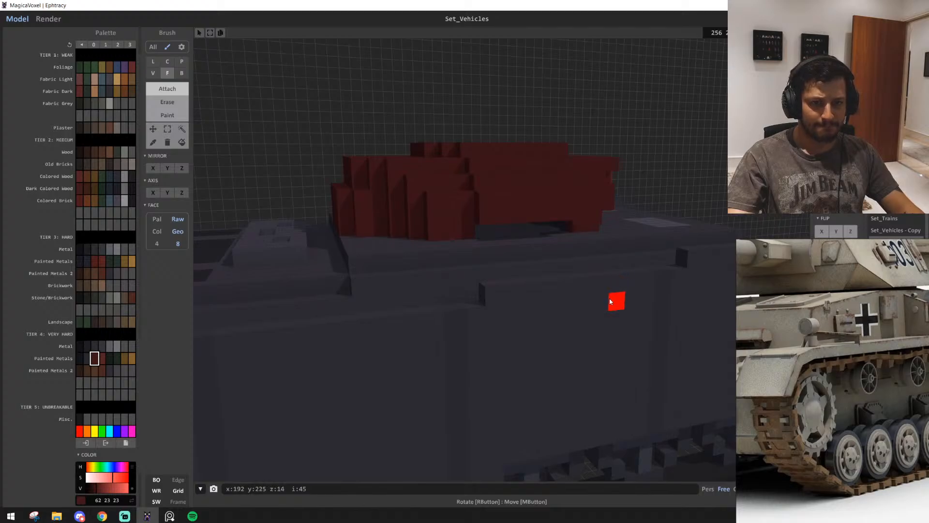
right_drag(537, 301, 470, 450)
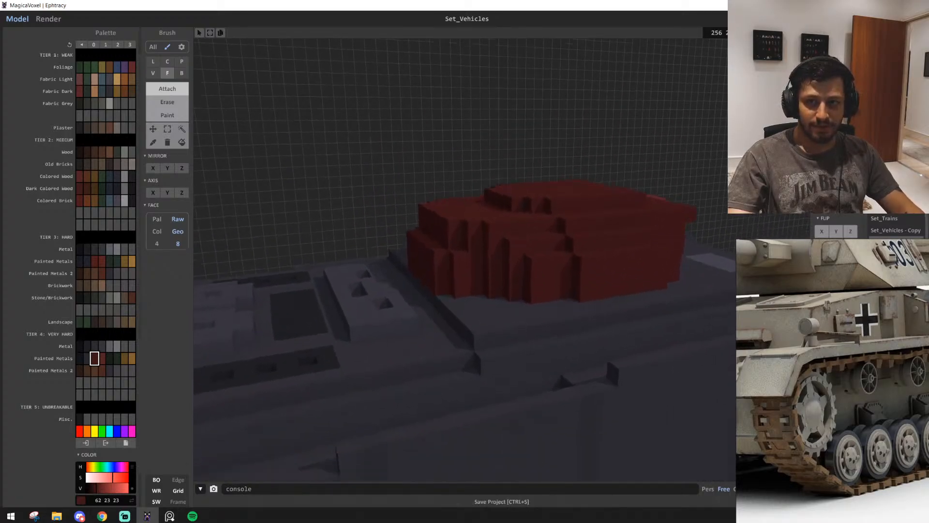
middle_drag(470, 450, 408, 424)
right_drag(408, 424, 389, 406)
Erase the lower rows of the turret's rear wall with the Box brush to form a stepped undercut above the deck
scroll(393, 383, down, 1)
middle_drag(361, 273, 362, 308)
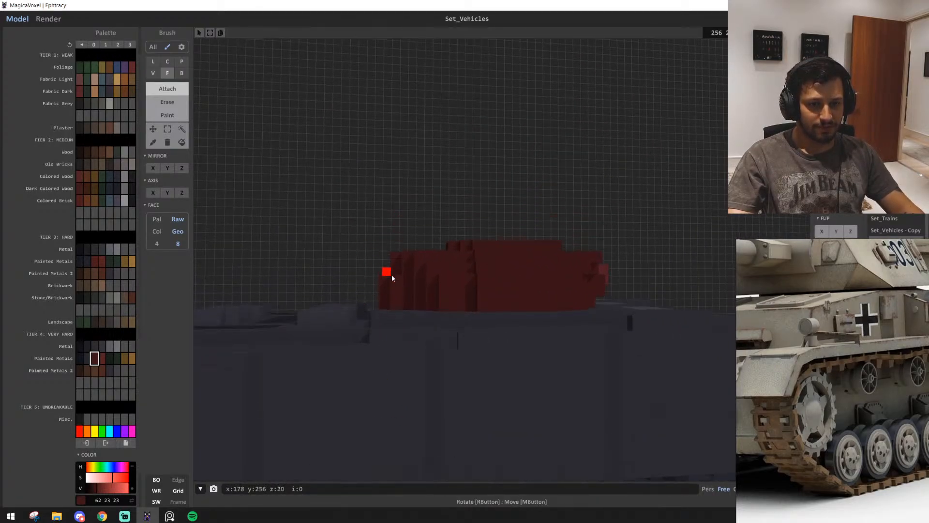
scroll(419, 314, up, 5)
key(b)
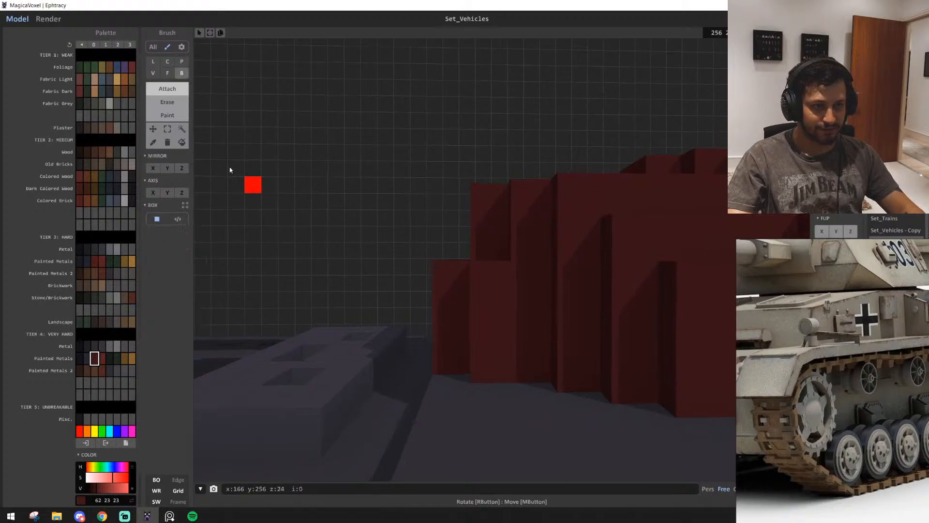
scroll(230, 170, down, 2)
click(173, 130)
key(a)
right_drag(478, 276, 530, 299)
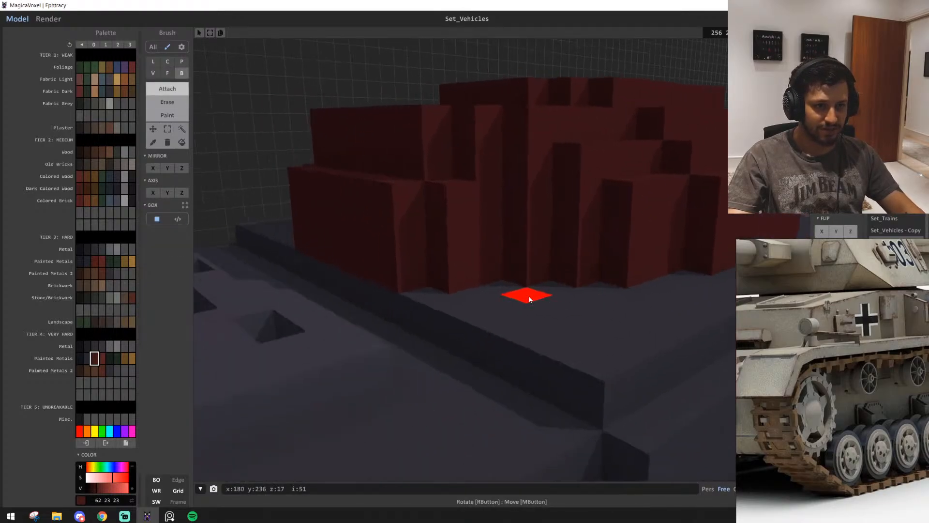
shift+drag(298, 190, 395, 271)
right_drag(395, 271, 424, 269)
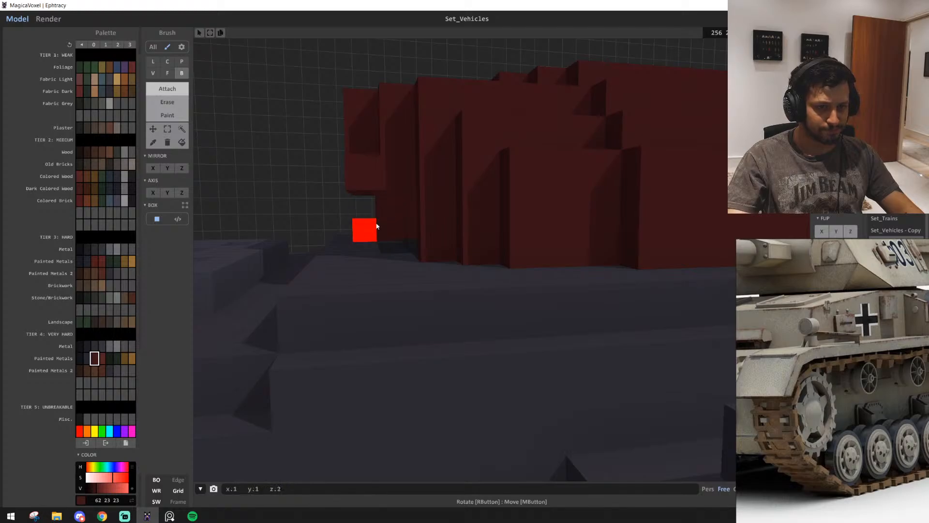
right_drag(377, 226, 456, 252)
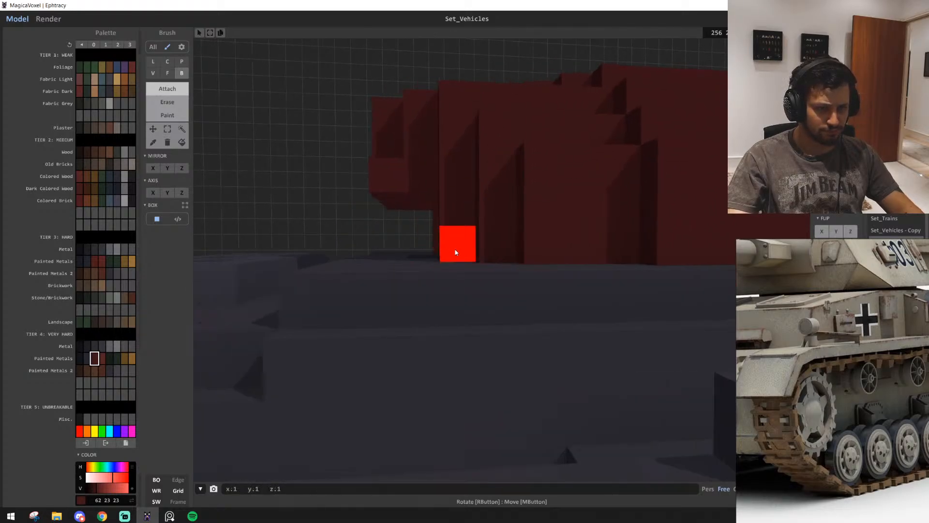
Close the opening below the turret's rear wall with dark red voxel rows across its width, working from inside
right_drag(464, 292, 350, 263)
scroll(455, 280, up, 5)
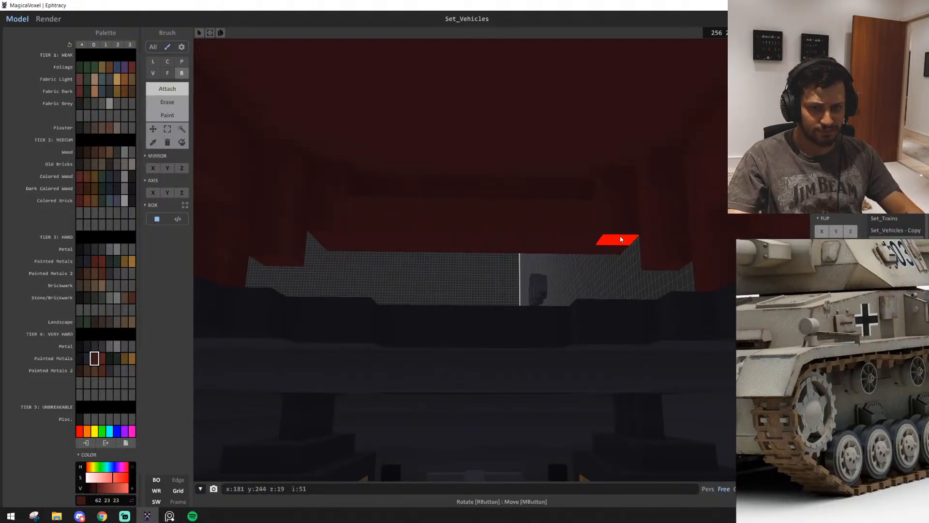
drag(616, 240, 338, 236)
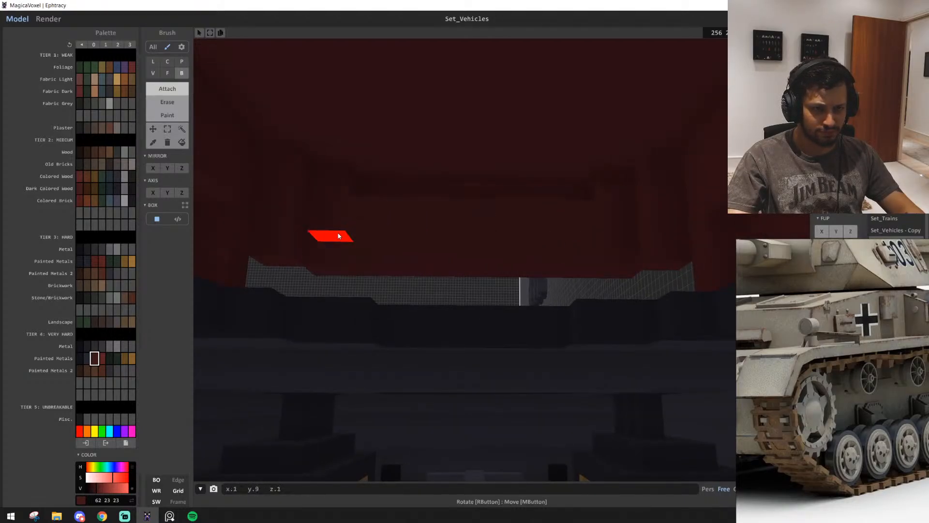
drag(280, 263, 651, 259)
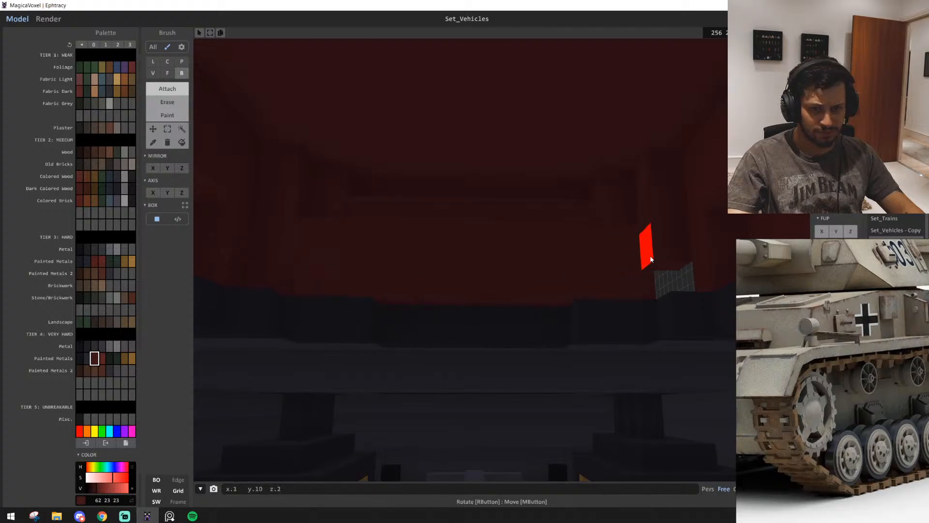
scroll(664, 272, down, 10)
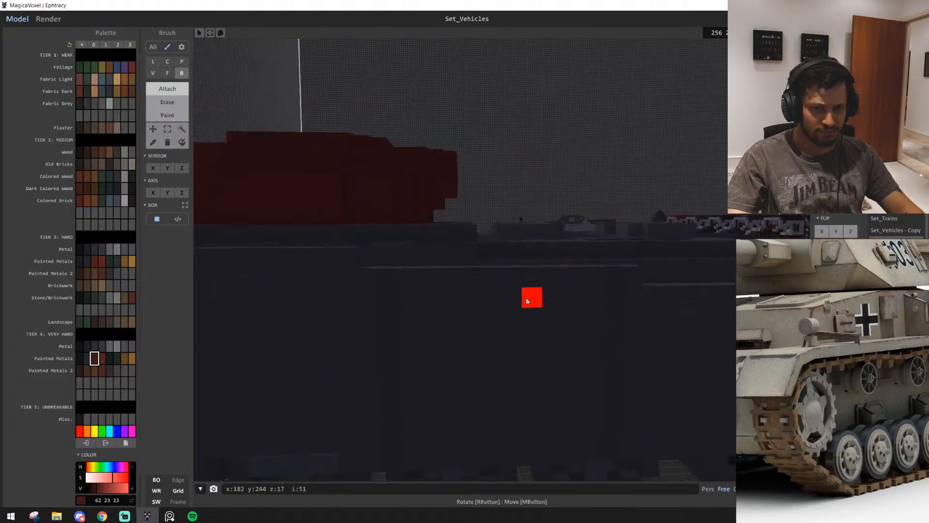
right_drag(519, 303, 360, 327)
scroll(360, 327, down, 3)
right_drag(521, 327, 587, 322)
scroll(562, 320, up, 5)
right_drag(400, 389, 501, 363)
right_drag(581, 301, 573, 334)
click(466, 336)
Examine the turret, its undercut rear, its front corners and the mantlet from all sides
scroll(466, 336, down, 3)
right_drag(467, 336, 615, 353)
scroll(510, 349, up, 4)
scroll(554, 362, down, 4)
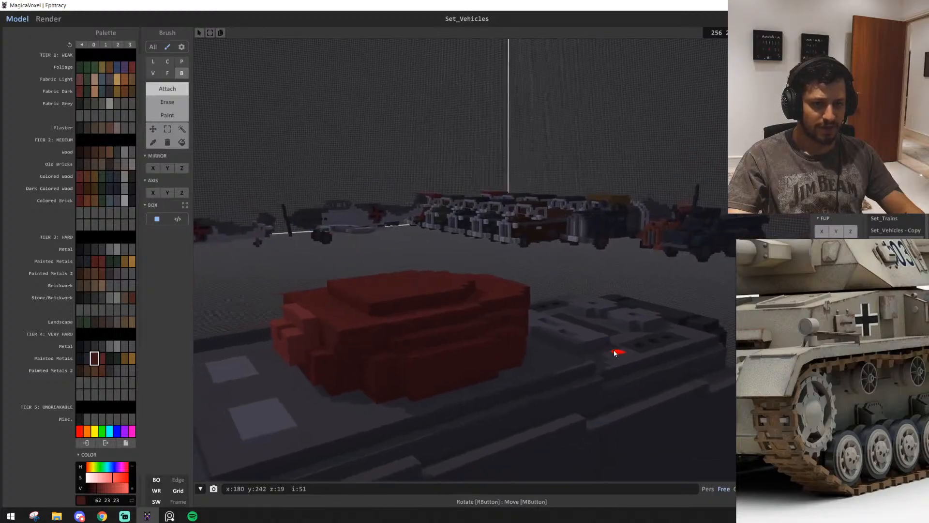
scroll(616, 353, down, 2)
right_drag(387, 325, 554, 373)
scroll(417, 328, up, 4)
scroll(528, 361, down, 3)
scroll(564, 350, up, 4)
scroll(580, 366, down, 4)
right_drag(624, 357, 633, 318)
scroll(633, 317, down, 1)
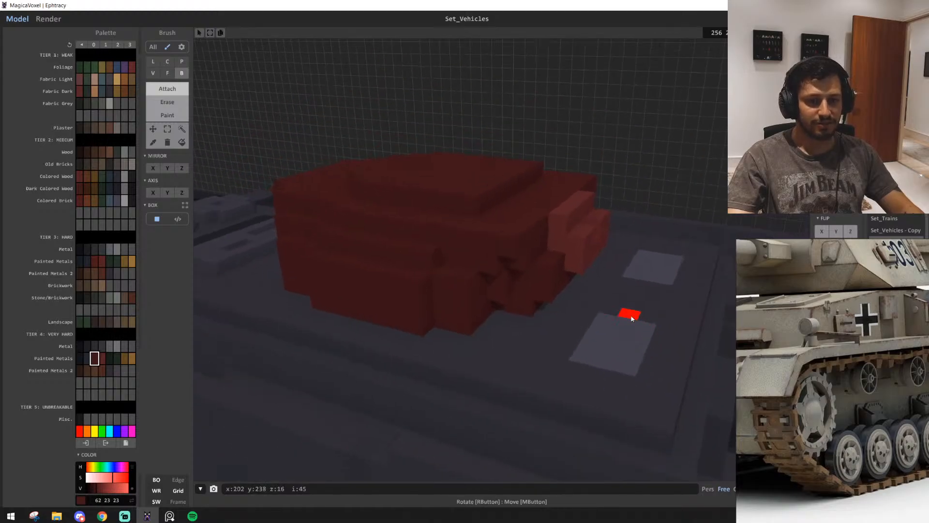
scroll(482, 340, up, 1)
scroll(482, 340, up, 1)
scroll(556, 311, down, 4)
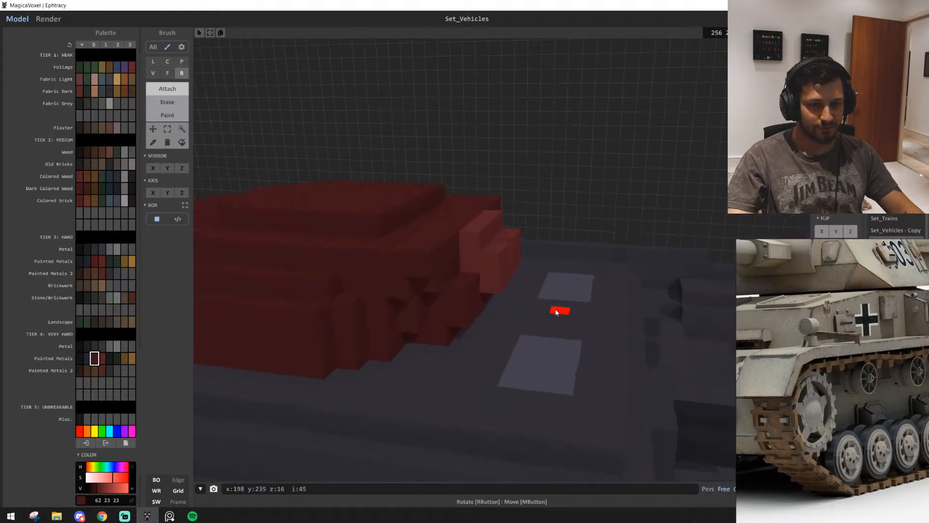
right_drag(556, 311, 383, 308)
scroll(549, 304, up, 4)
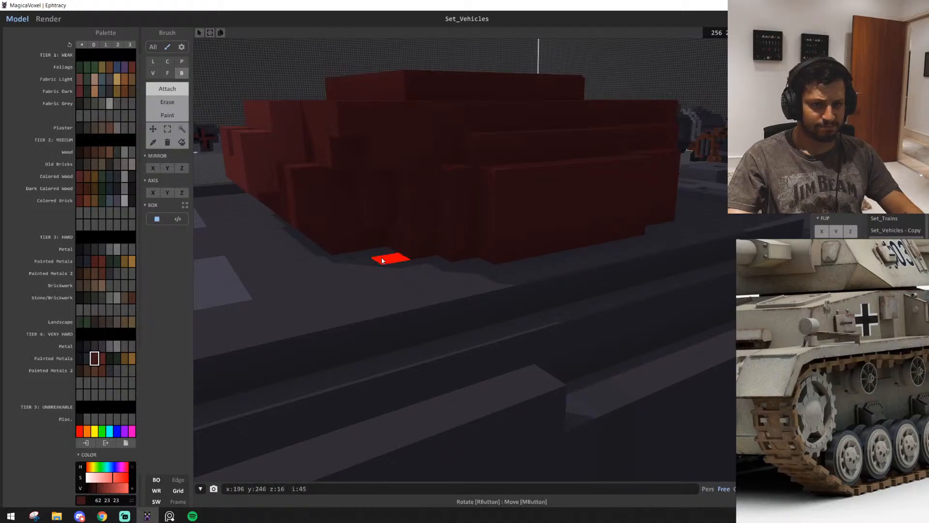
right_drag(382, 260, 526, 249)
right_drag(406, 208, 443, 209)
right_drag(495, 266, 481, 280)
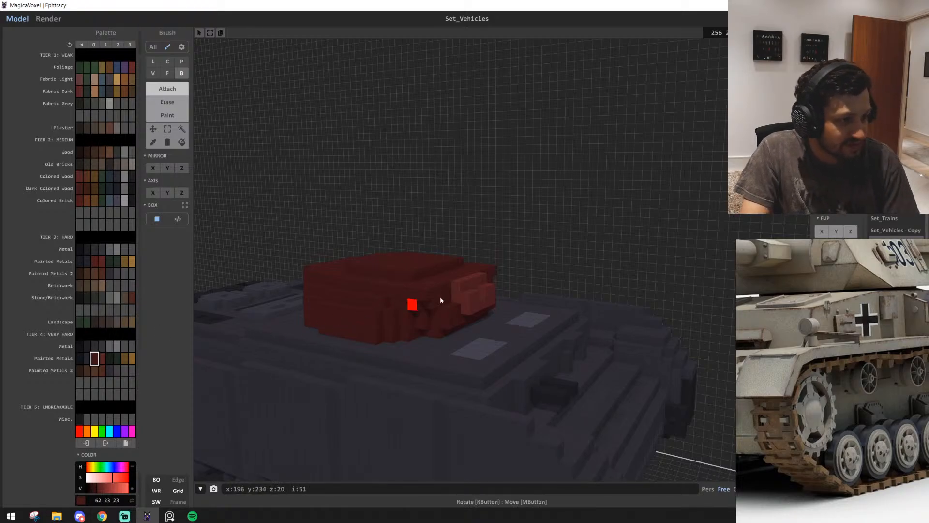
right_drag(609, 207, 578, 205)
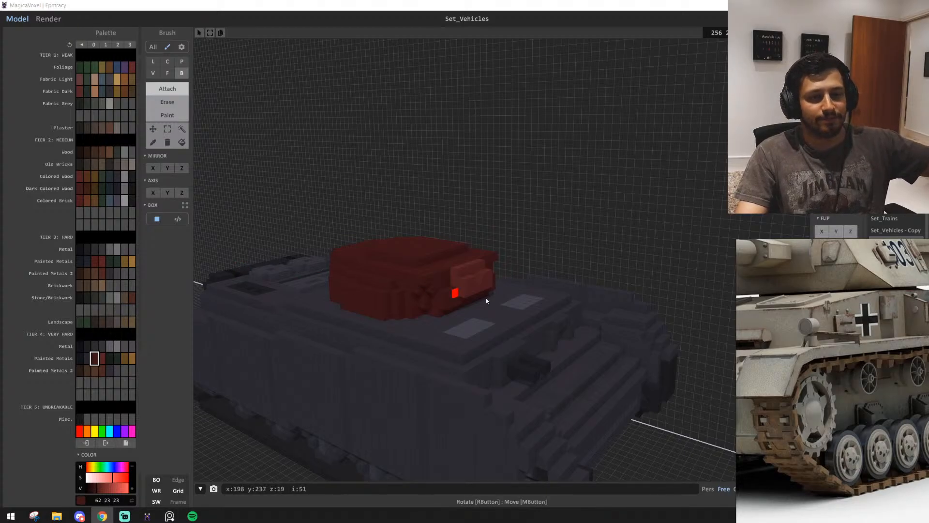
Build a small gun mount in the mantlet's lighter red (86, 35, 35) by attaching voxels around the central notch
scroll(515, 269, up, 4)
right_drag(513, 268, 450, 285)
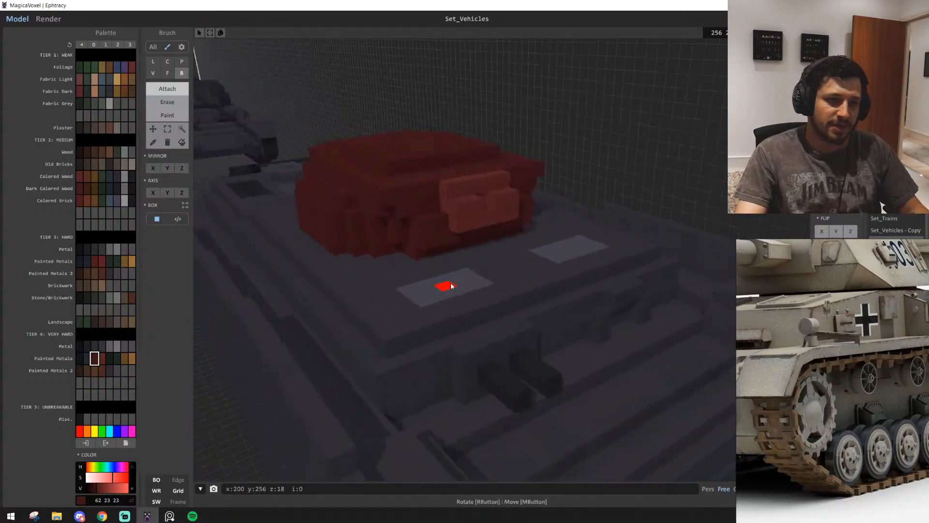
scroll(441, 285, up, 6)
alt+click(389, 279)
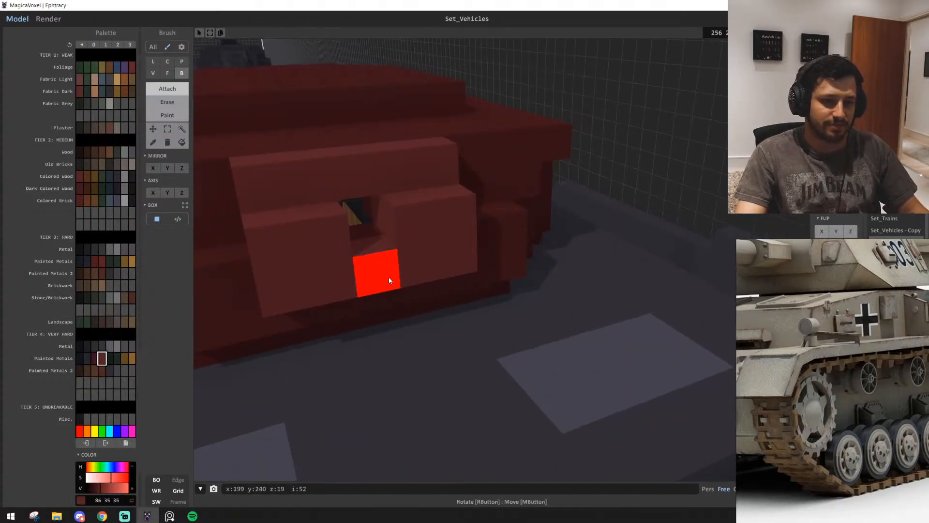
scroll(389, 279, down, 5)
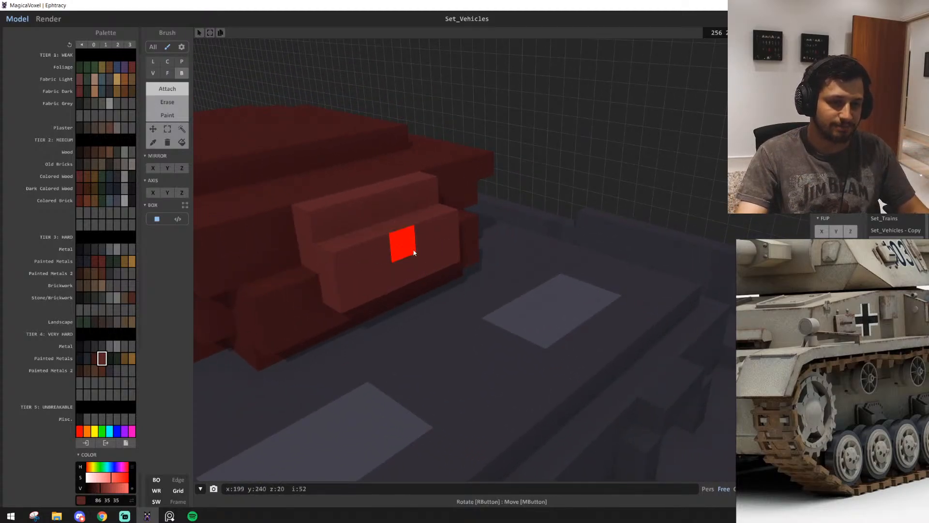
key(ctrl+z)
click(379, 210)
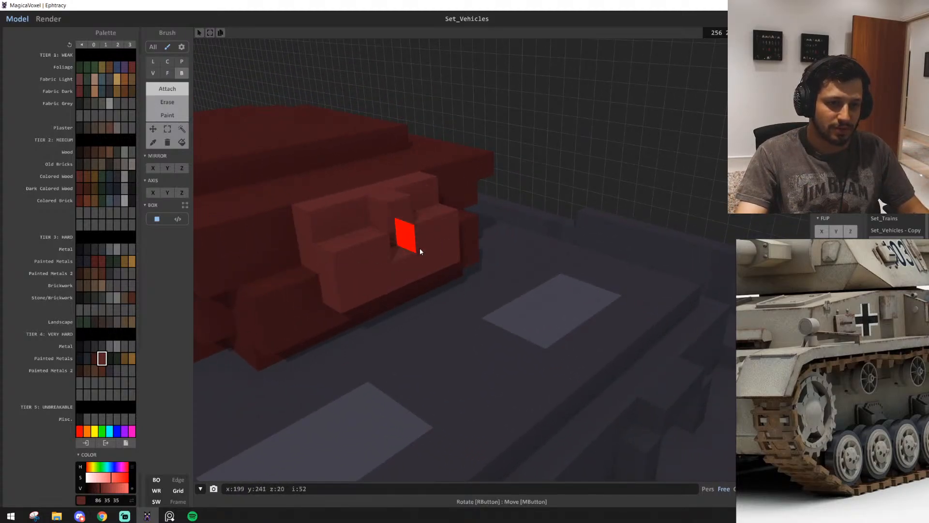
click(420, 247)
click(407, 269)
click(382, 254)
click(401, 219)
Extrude a long, one-voxel-thick gun barrel forward from the centre of the mount, past the hull's front
key(f)
mouse_move(432, 263)
mouse_down()
mouse_move(535, 284)
mouse_move(494, 274)
mouse_move(505, 292)
mouse_move(536, 297)
mouse_move(634, 360)
mouse_up()
key(ctrl+z)
key(b)
click(500, 288)
key(f)
scroll(637, 369, down, 5)
middle_drag(638, 369, 502, 241)
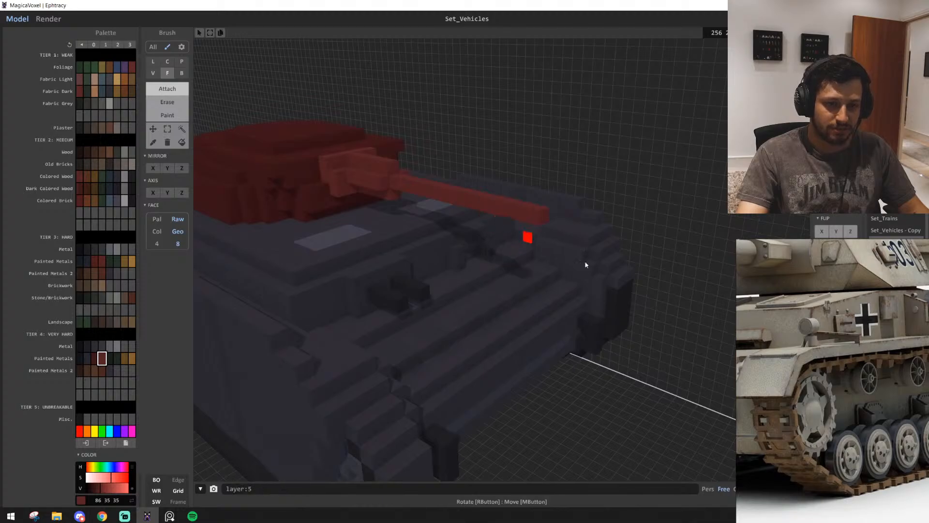
Compare the tank and its gun with the reference board, pulled back to show the whole Panzer IV photo
right_drag(655, 287, 514, 329)
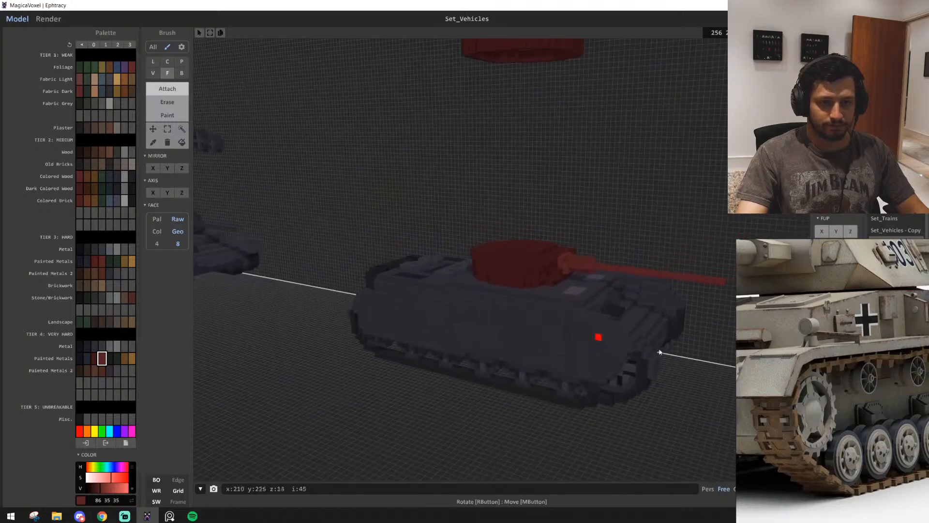
scroll(782, 358, down, 3)
middle_drag(782, 358, 869, 414)
scroll(851, 410, down, 3)
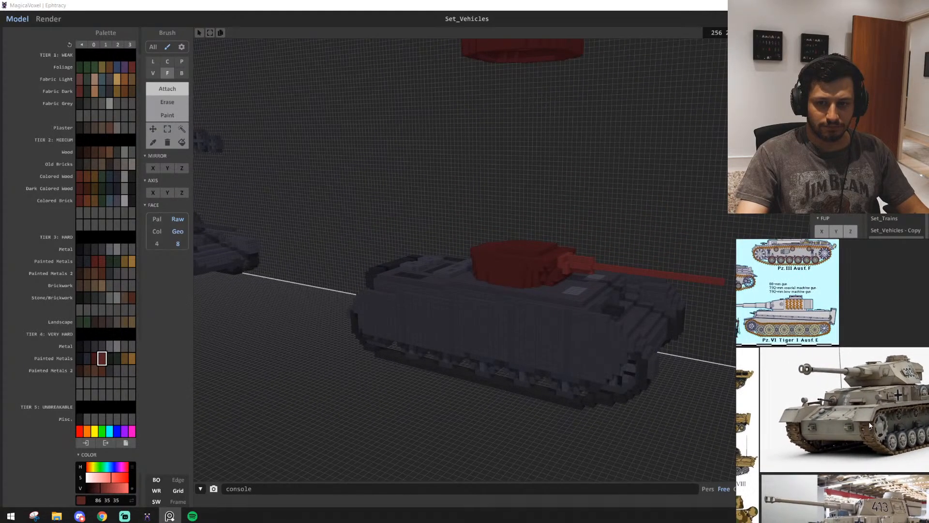
scroll(537, 325, up, 1)
scroll(536, 323, up, 5)
Examine the turret roof, the mantlet and the tank's overall profile from above and from the side
middle_drag(530, 317, 535, 332)
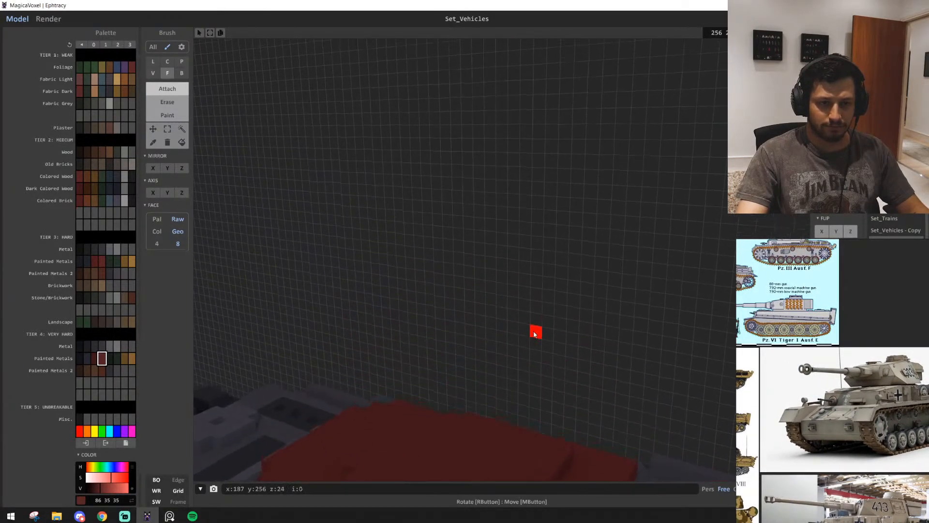
right_drag(535, 332, 495, 365)
right_drag(548, 377, 516, 390)
key(b)
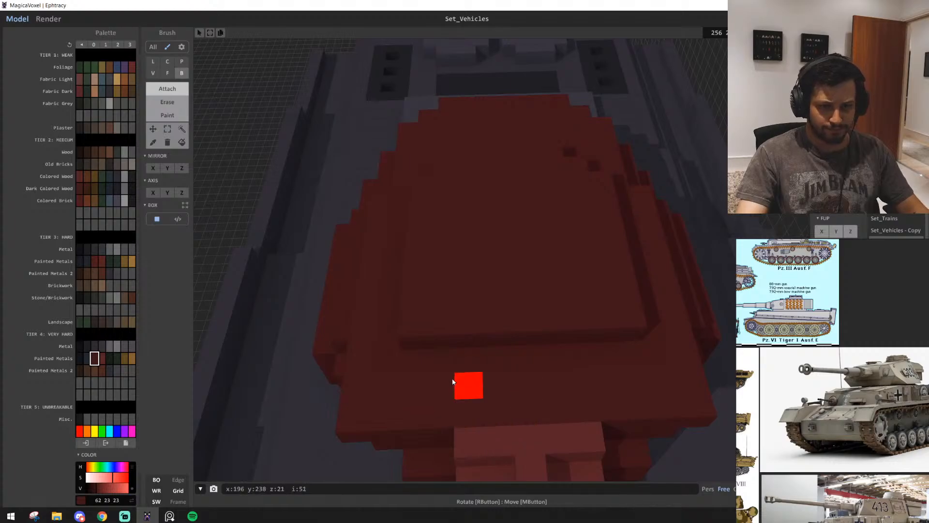
right_drag(609, 380, 529, 370)
scroll(535, 393, down, 4)
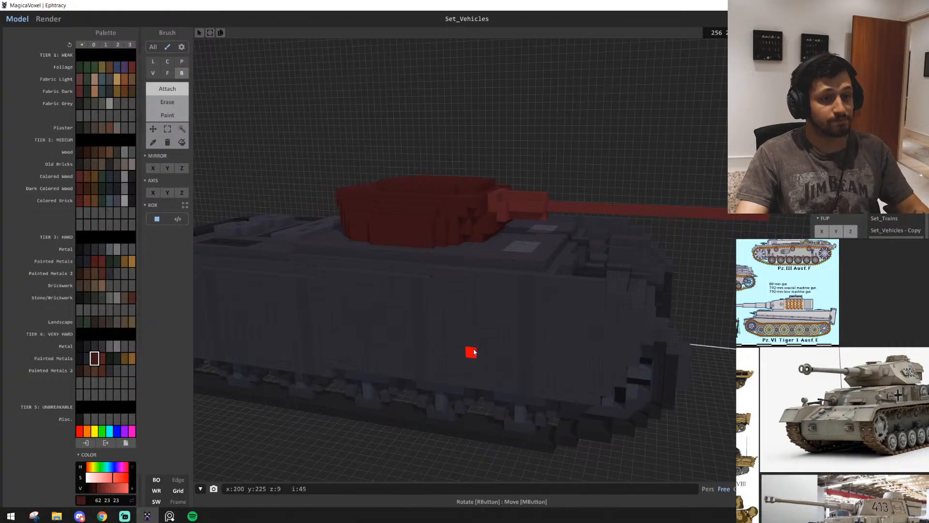
scroll(481, 378, up, 4)
right_drag(471, 354, 492, 356)
key(s)
key(a)
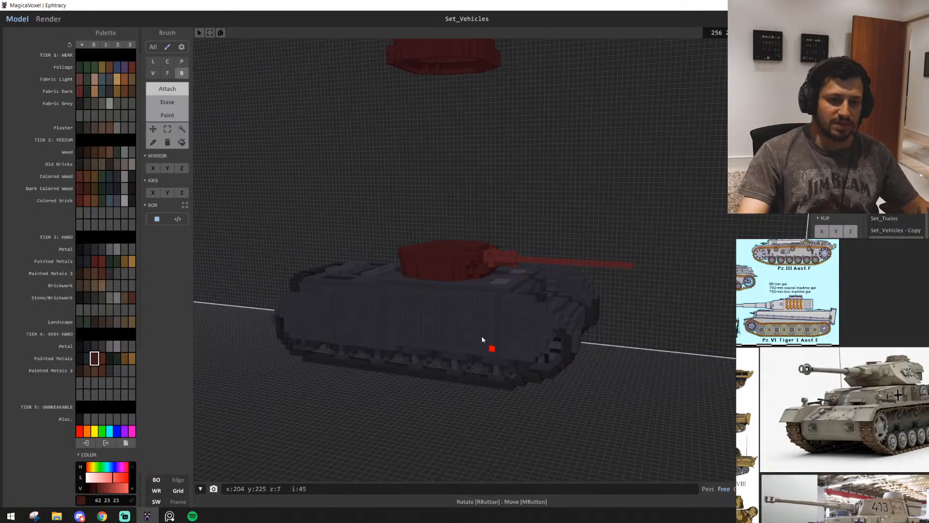
mouse_move(436, 321)
right_down()
mouse_move(374, 309)
mouse_move(432, 298)
mouse_move(473, 321)
mouse_move(552, 325)
mouse_move(406, 309)
mouse_move(387, 351)
mouse_move(390, 302)
right_up()
scroll(412, 317, up, 3)
scroll(398, 312, down, 1)
Select the whole turret with its mantlet and gun barrel by region and raise it one voxel above the hull
click(167, 129)
scroll(553, 327, up, 3)
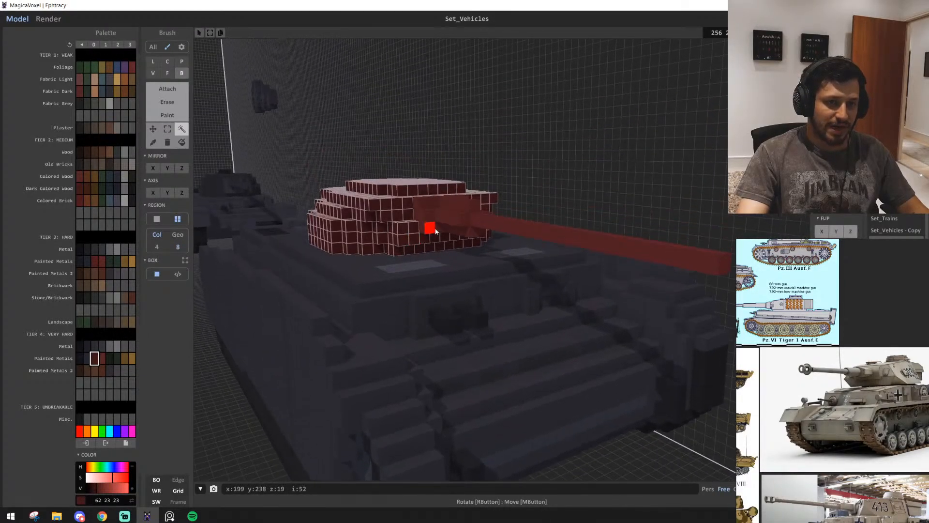
right_drag(398, 248, 454, 258)
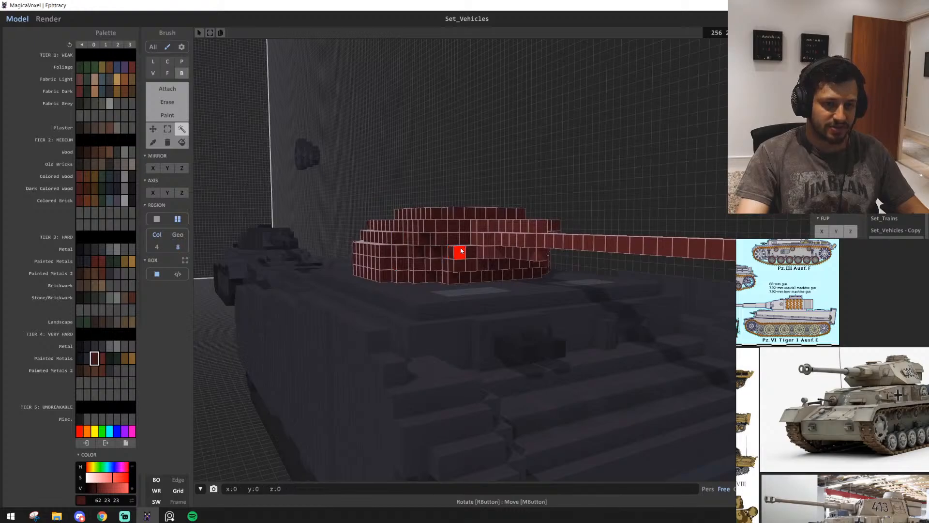
drag(461, 251, 464, 237)
click(502, 103)
scroll(460, 208, up, 1)
Extend the raised turret's underside down to the hull with the Face brush in dark red (62, 23, 23)
key(t)
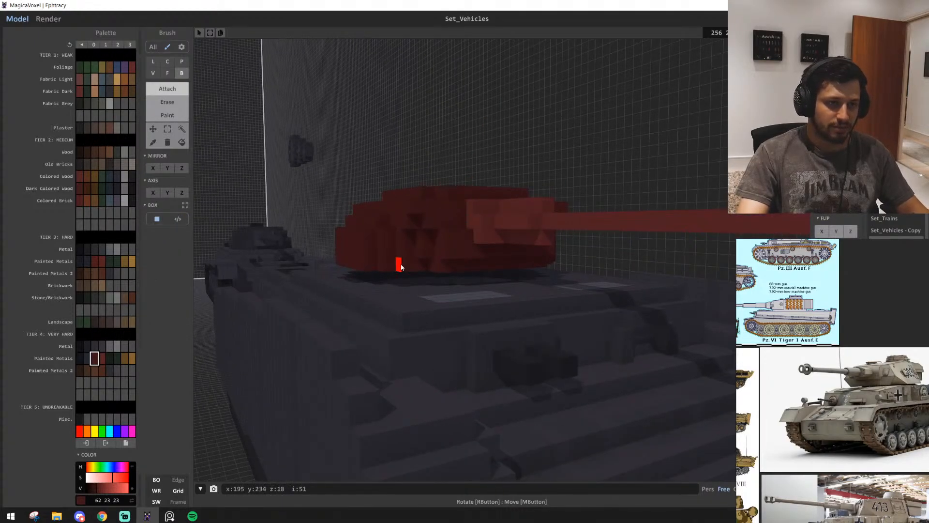
scroll(401, 266, up, 2)
right_drag(401, 265, 372, 283)
key(f)
scroll(419, 289, down, 10)
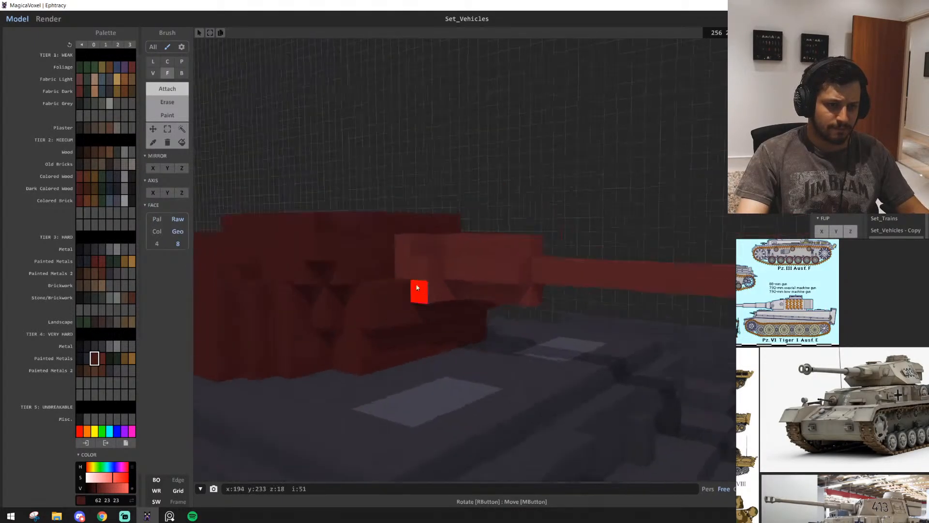
Judge the turret's height and the gun's proportions against the hull from a distance and in side view
key(s)
key(a)
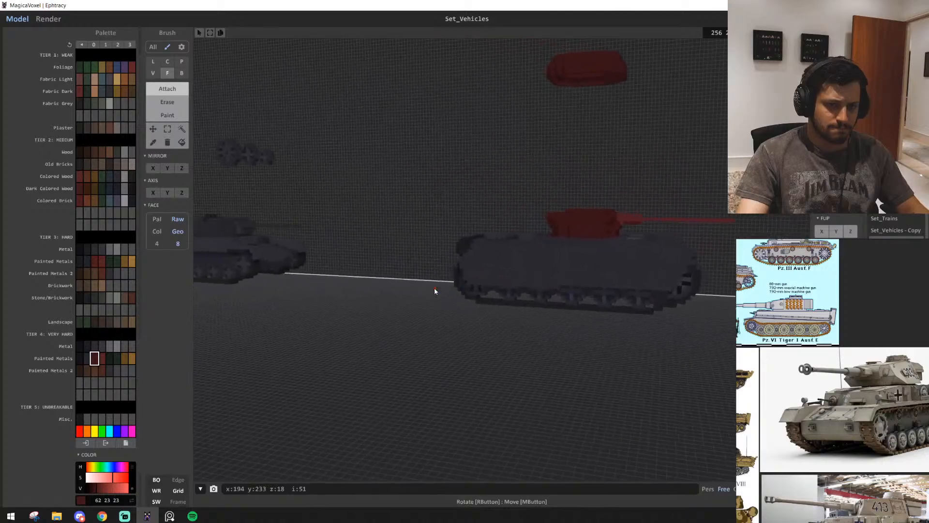
right_drag(435, 289, 449, 287)
key(d)
key(w)
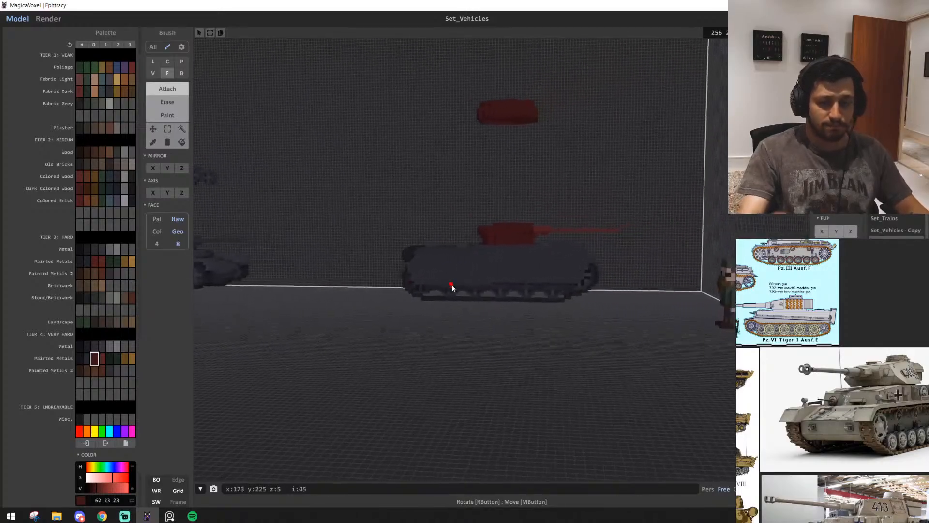
key(w)
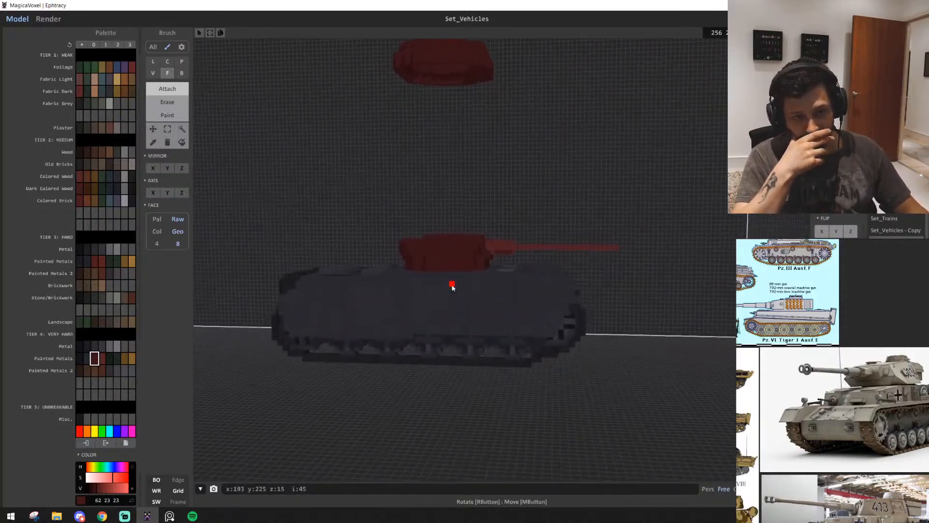
key(e)
key(q)
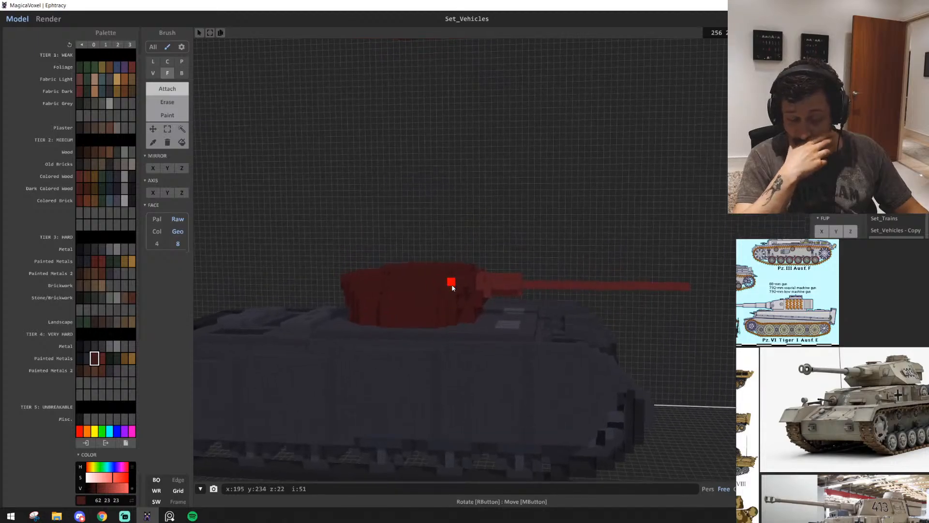
key(e)
key(w)
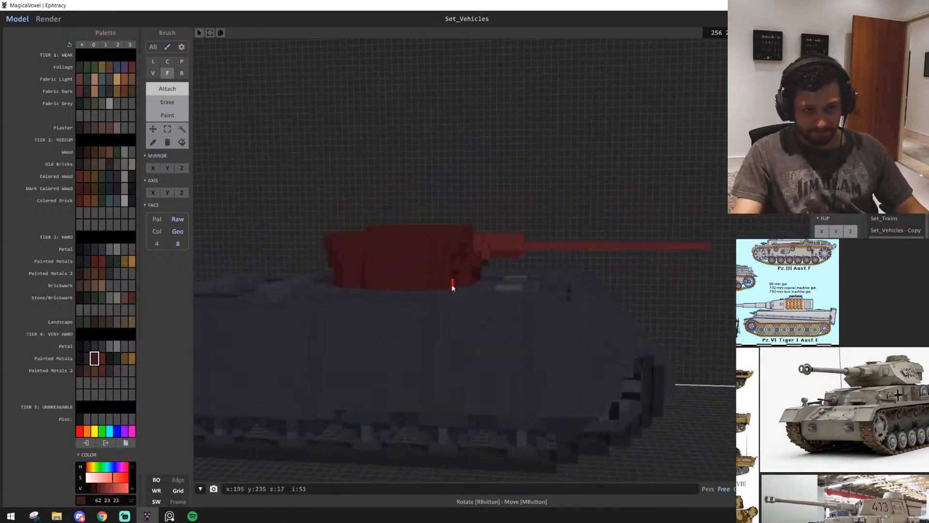
key(w)
Attach box strips of lighter red (86, 35, 35) voxels along the inside of the turret's lower rim, working from underneath
right_drag(513, 313, 403, 277)
key(w)
click(101, 359)
key(s)
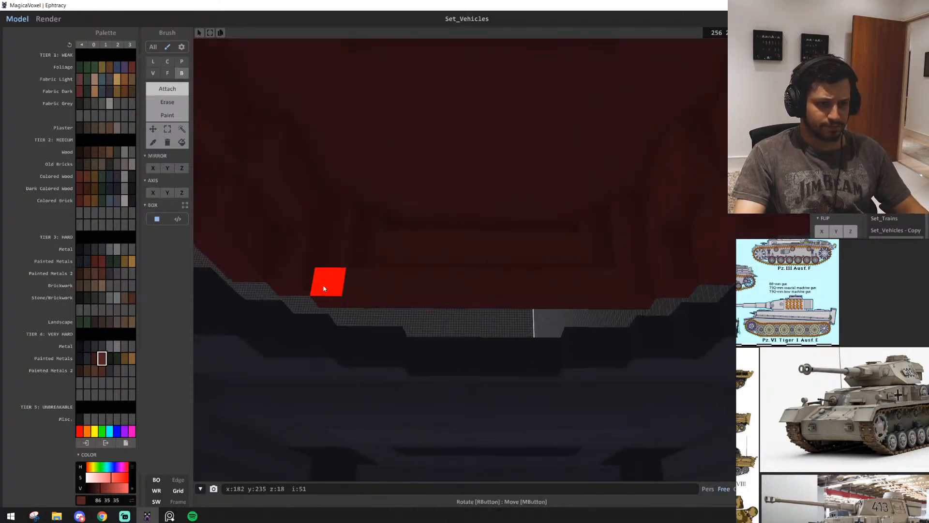
drag(323, 284, 638, 282)
right_drag(280, 274, 261, 272)
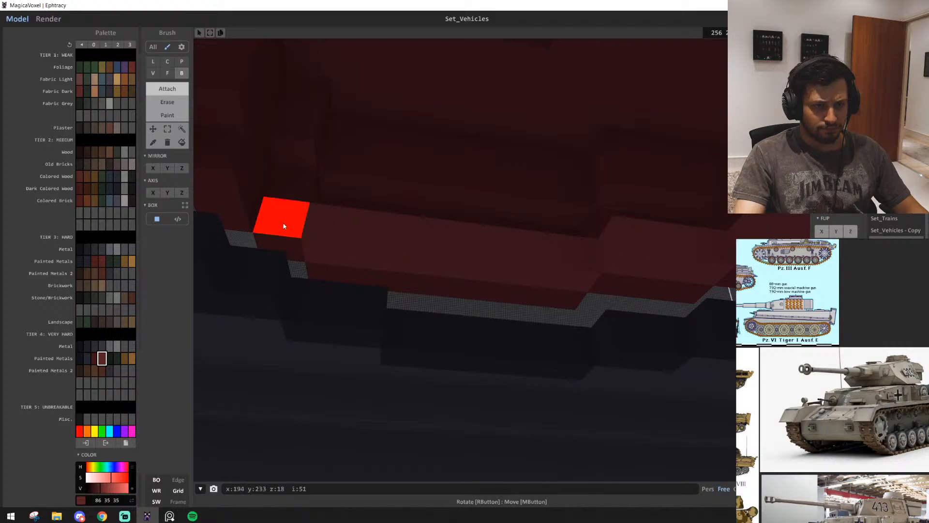
right_drag(286, 222, 251, 247)
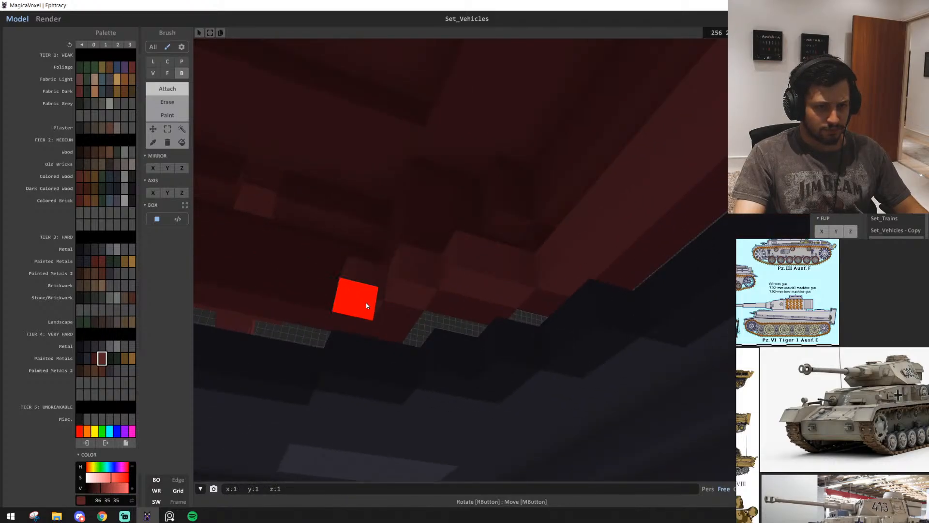
right_drag(367, 305, 441, 282)
right_drag(347, 288, 527, 263)
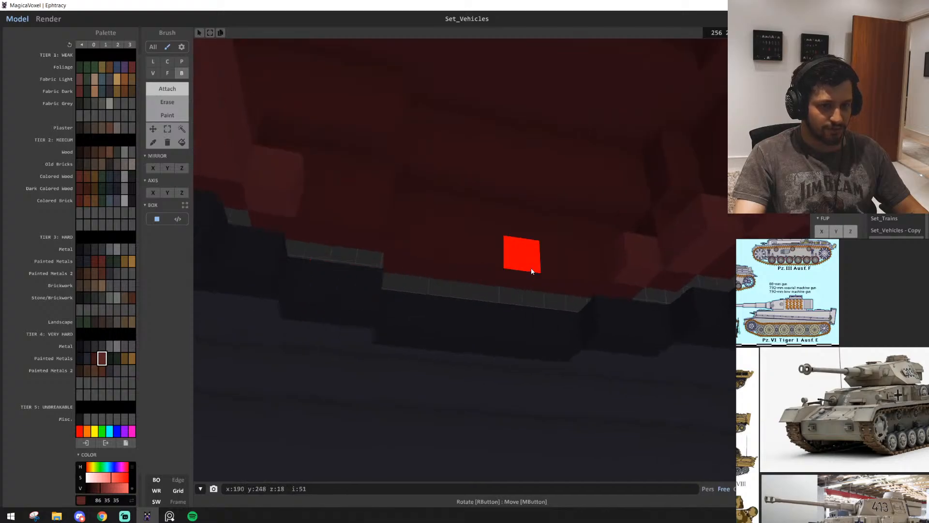
drag(424, 258, 331, 217)
mouse_move(320, 257)
right_down()
mouse_move(439, 259)
mouse_move(382, 308)
mouse_move(378, 294)
mouse_move(443, 300)
mouse_move(446, 317)
mouse_move(561, 358)
mouse_move(535, 357)
right_up()
Complete the lighter red lower rim with the Face brush and switch face matching to palette colour
key(f)
click(462, 287)
click(445, 300)
scroll(561, 357, down, 8)
scroll(561, 357, down, 3)
scroll(527, 322, up, 10)
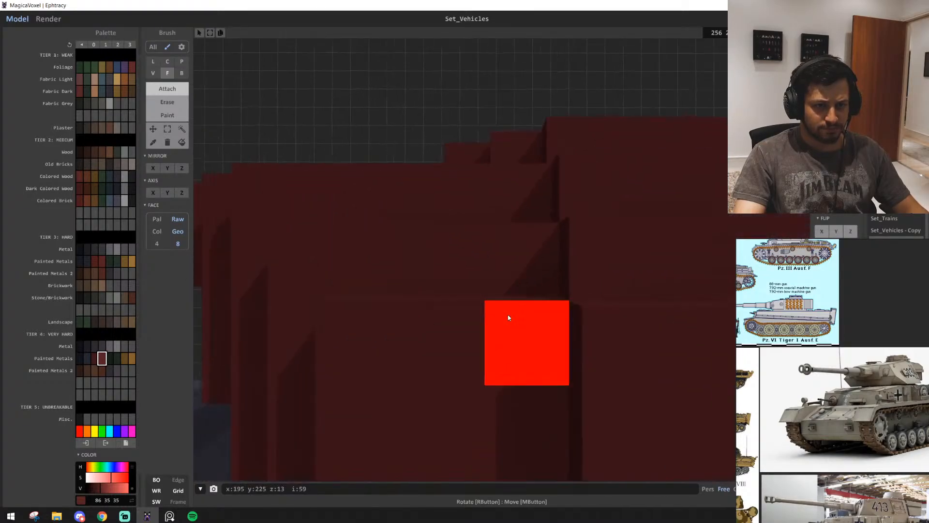
scroll(498, 310, down, 3)
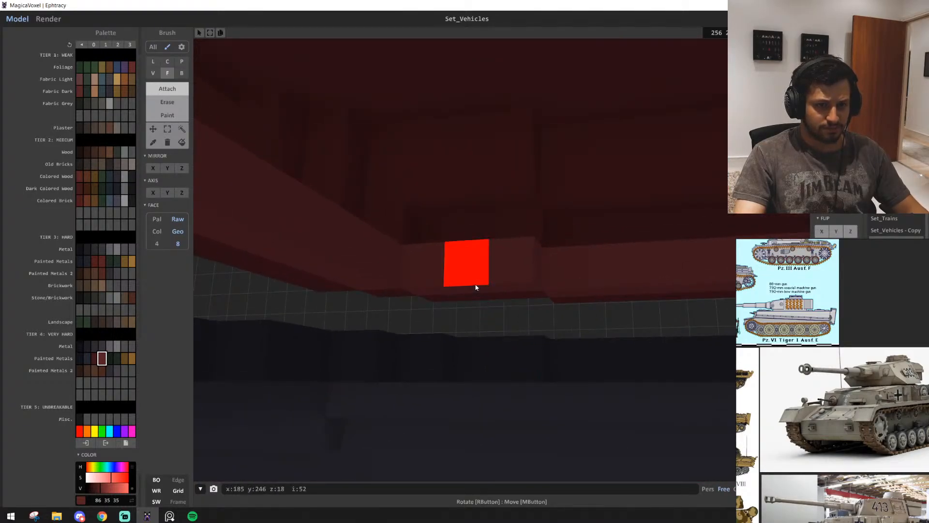
right_drag(481, 290, 436, 298)
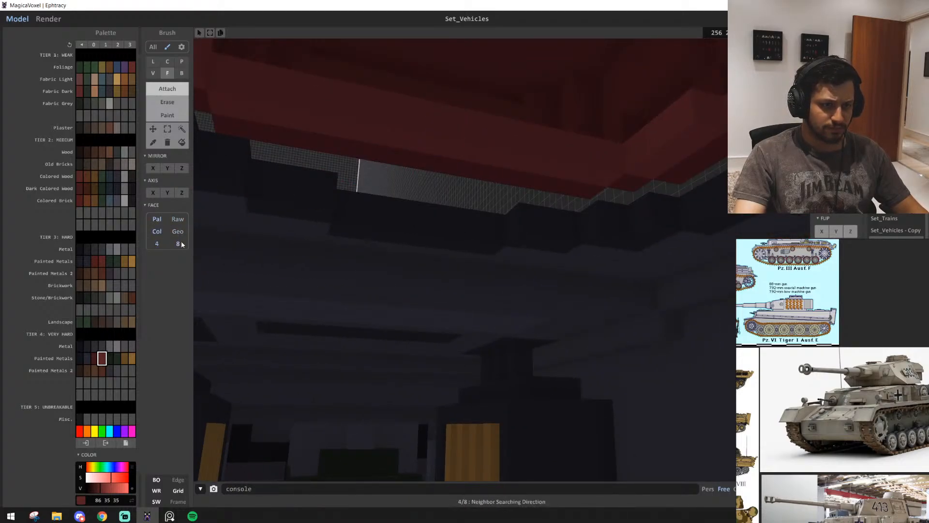
scroll(395, 146, down, 5)
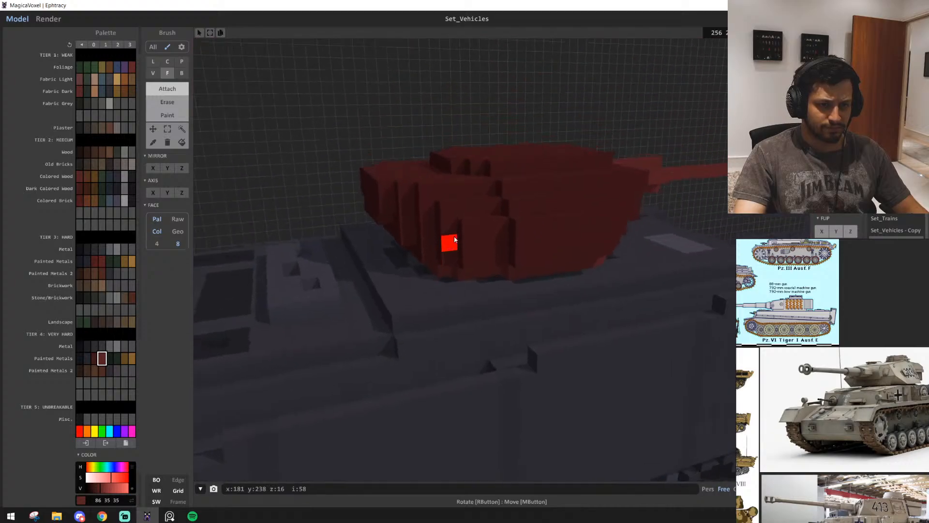
Examine the turret, its mantlet and the gun from the side and the front quarter
right_drag(443, 239, 468, 193)
scroll(467, 192, up, 2)
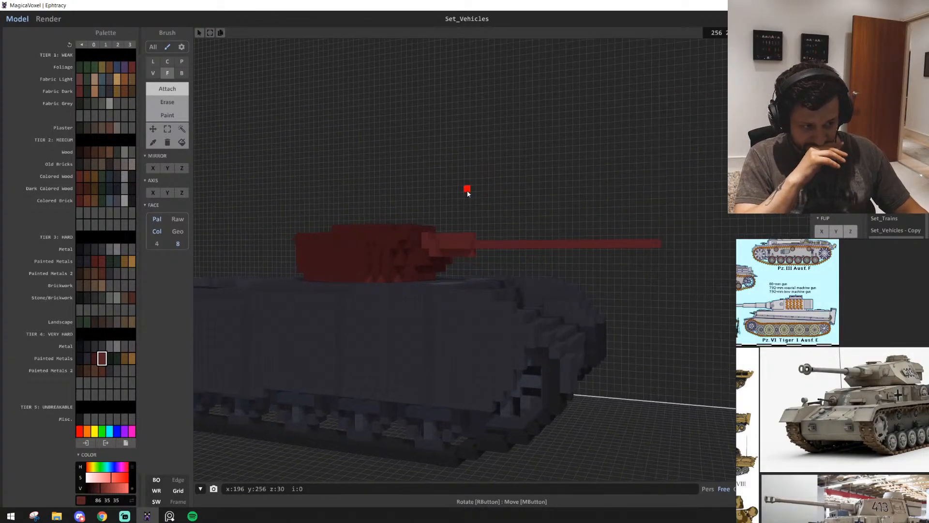
scroll(467, 193, up, 3)
scroll(467, 192, down, 3)
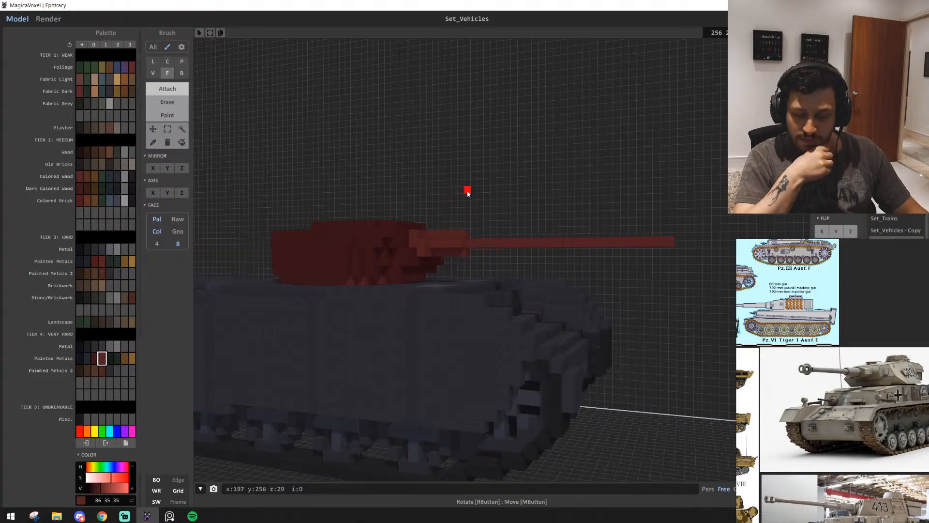
right_drag(468, 192, 467, 194)
middle_drag(468, 193, 467, 194)
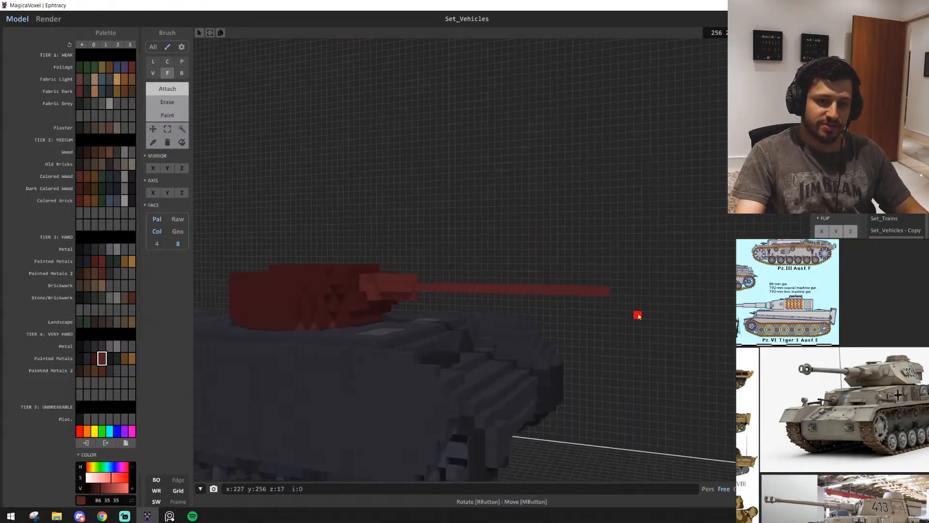
Inspect the gun barrel up to its muzzle, and the turret's height over the hull in profile
scroll(638, 316, up, 3)
right_drag(514, 316, 499, 313)
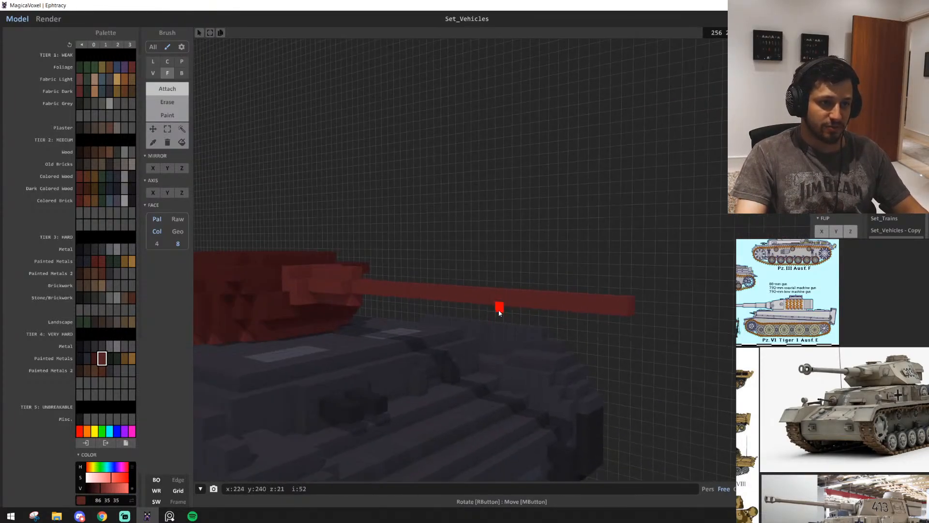
key(b)
right_drag(421, 333, 411, 325)
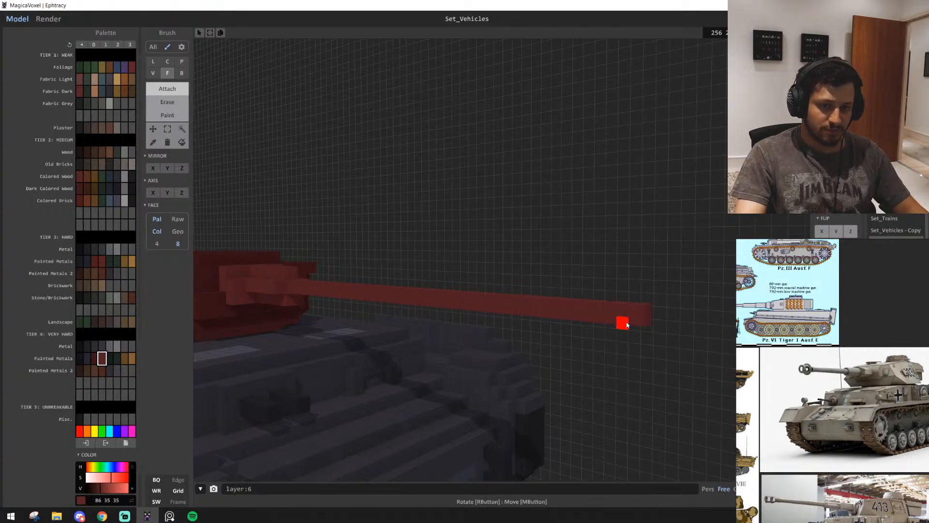
scroll(626, 325, down, 4)
mouse_move(470, 360)
right_down()
mouse_move(467, 351)
mouse_move(460, 356)
mouse_move(474, 363)
right_up()
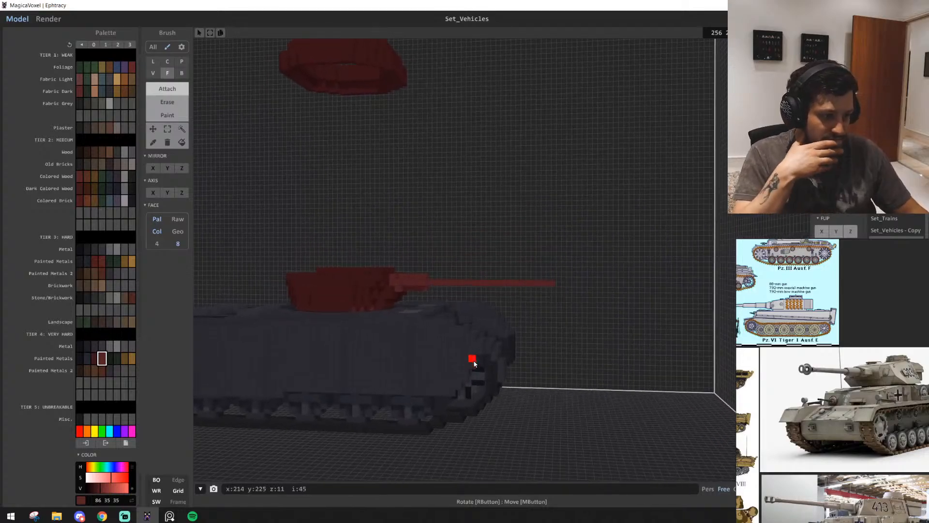
scroll(474, 363, up, 5)
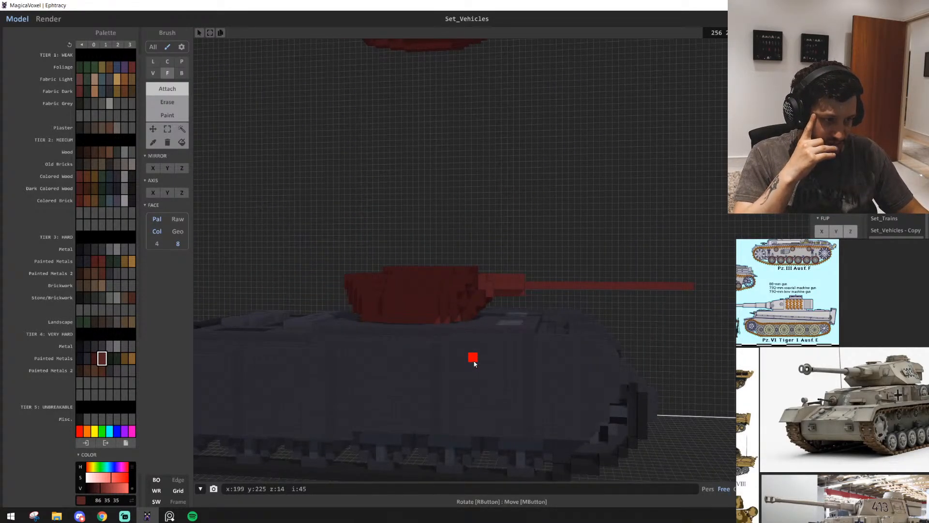
key(a)
key(e)
key(d)
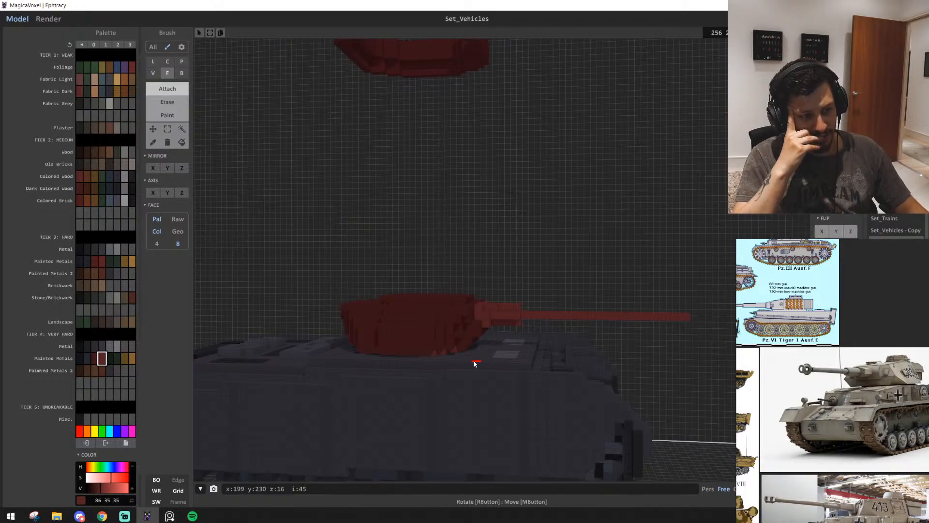
right_drag(474, 363, 463, 347)
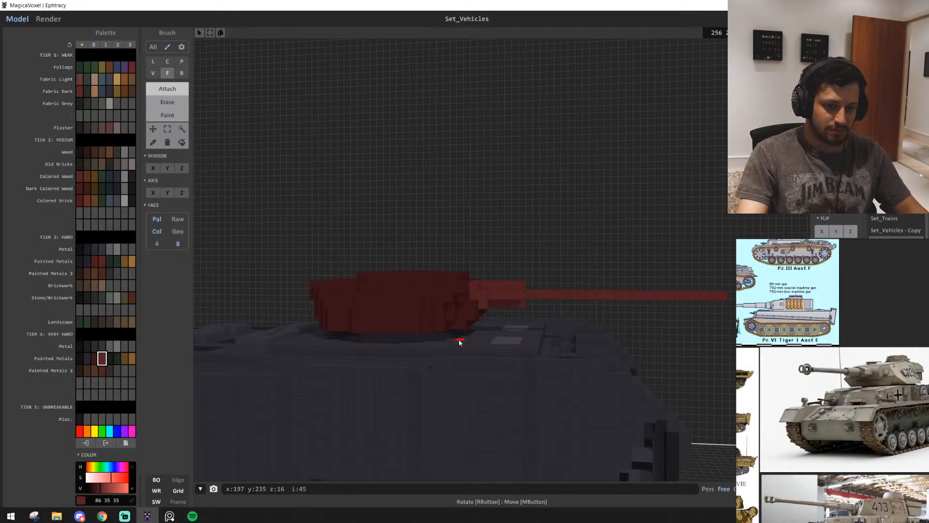
Select the turret and gun by region again and raise them another voxel off the hull
click(182, 128)
right_drag(387, 334, 371, 309)
click(391, 266)
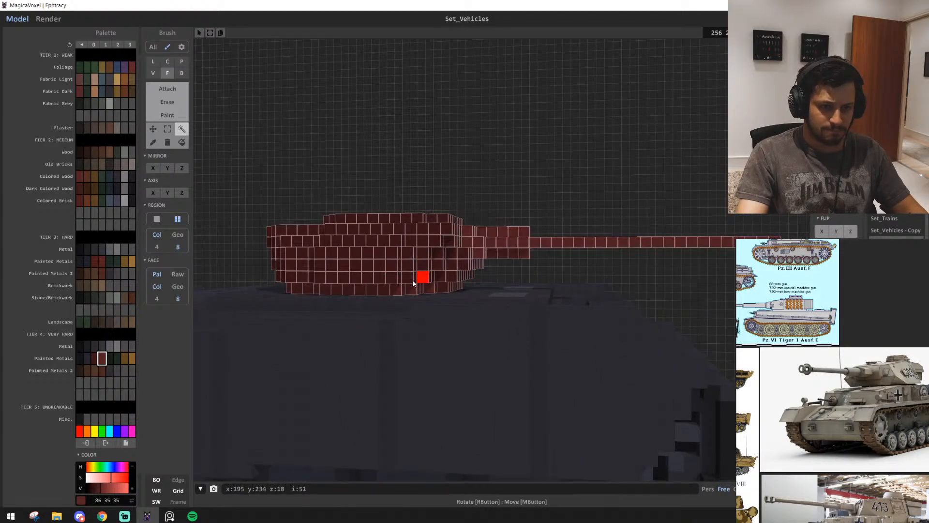
drag(392, 246, 394, 239)
click(500, 148)
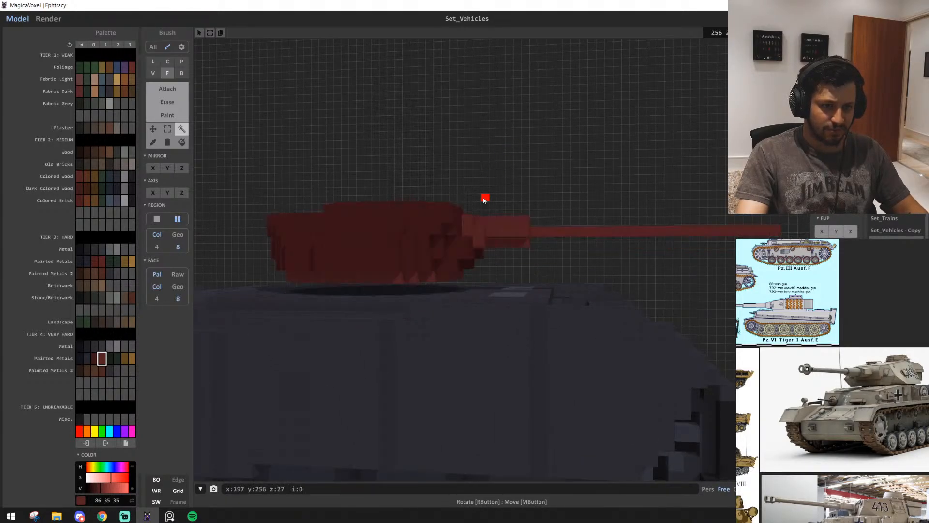
Extrude the lighter red lower rim one voxel down with the Face brush to close the gap between turret and hull
key(t)
scroll(458, 237, up, 8)
right_drag(428, 275, 393, 265)
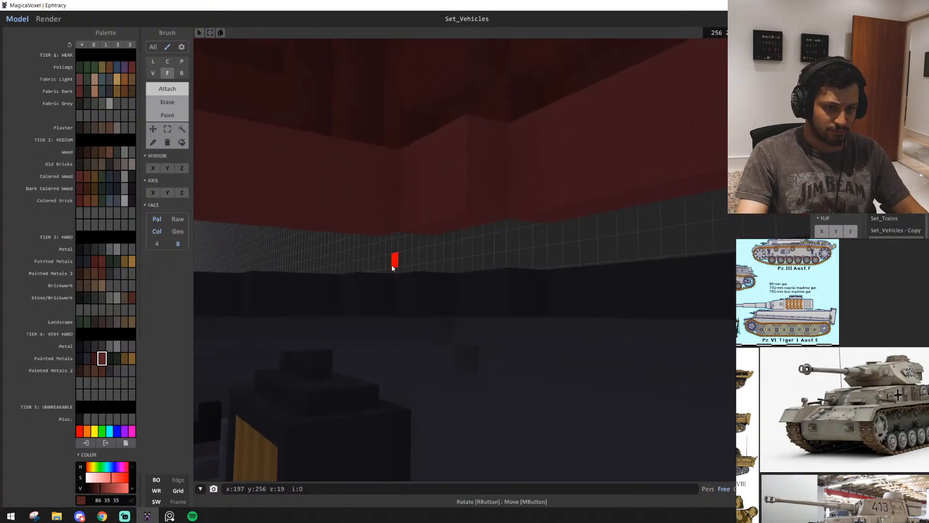
click(478, 217)
right_drag(477, 217, 506, 277)
scroll(422, 285, down, 8)
scroll(499, 277, down, 4)
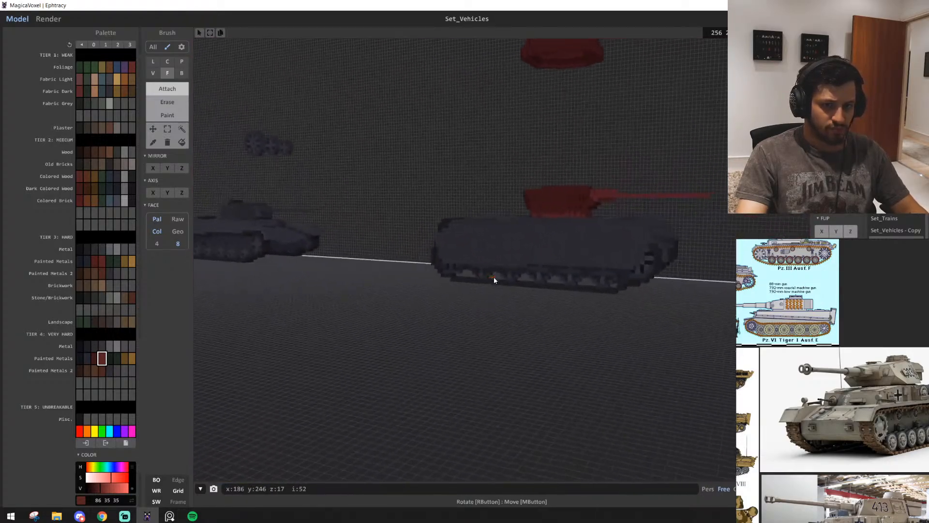
key(d)
key(w)
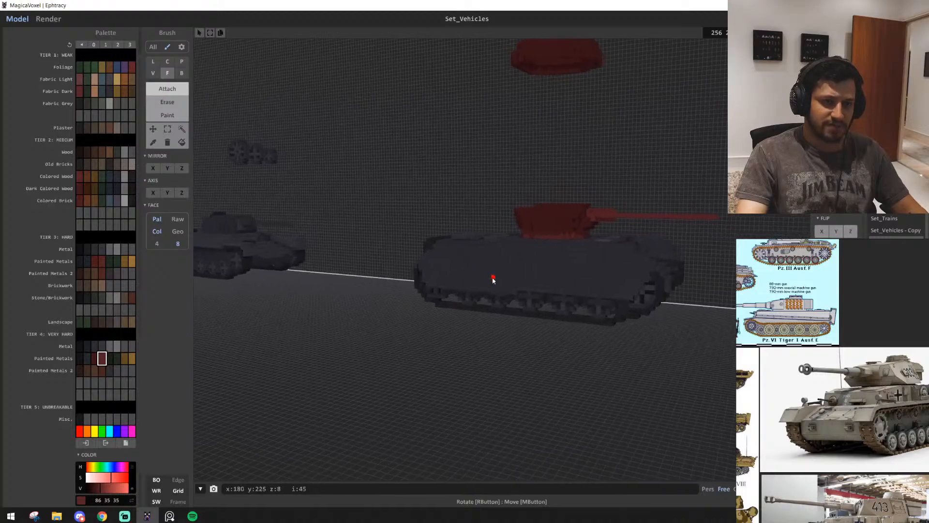
Undo the lower rim extrusion and the last one-voxel raise of the turret and gun, and clear the selection
scroll(498, 280, up, 4)
right_drag(497, 280, 482, 291)
scroll(491, 298, down, 2)
key(ctrl+z)
key(ctrl+z)
key(ctrl+z)
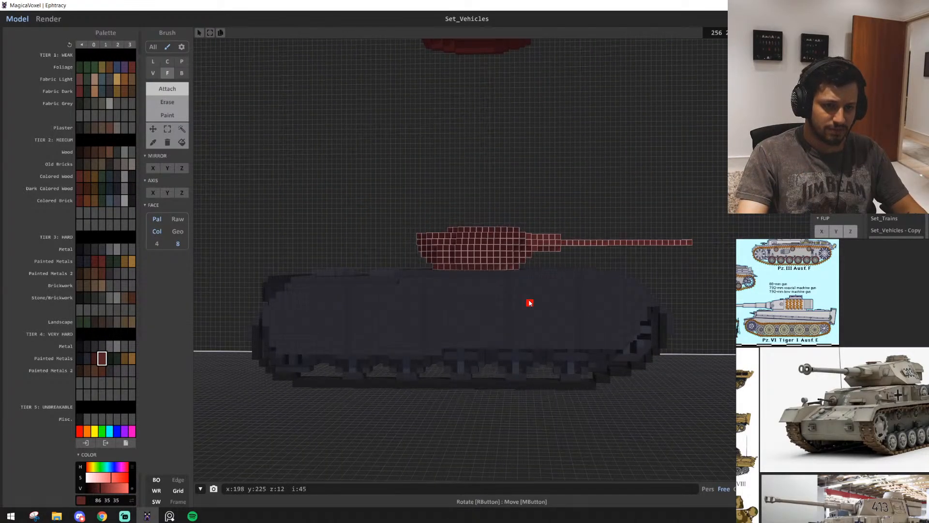
scroll(512, 170, up, 3)
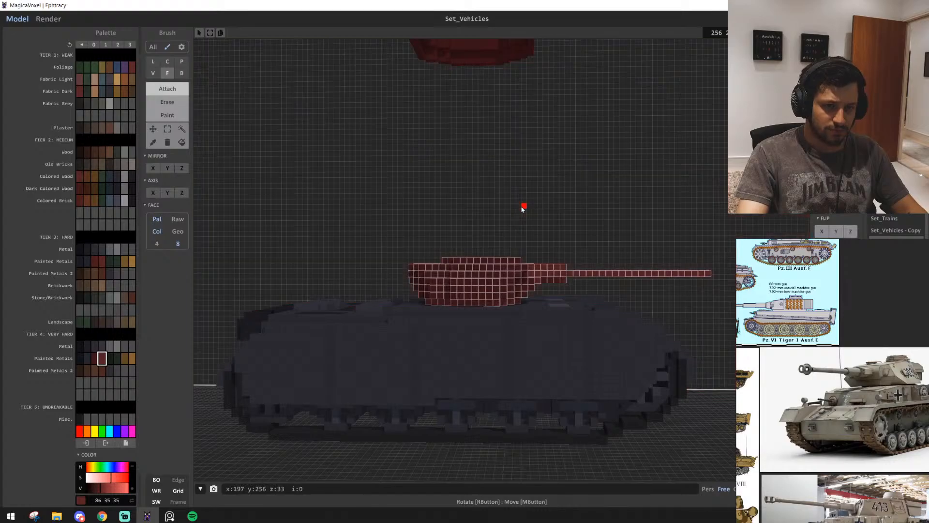
key(ctrl+d)
scroll(494, 271, up, 7)
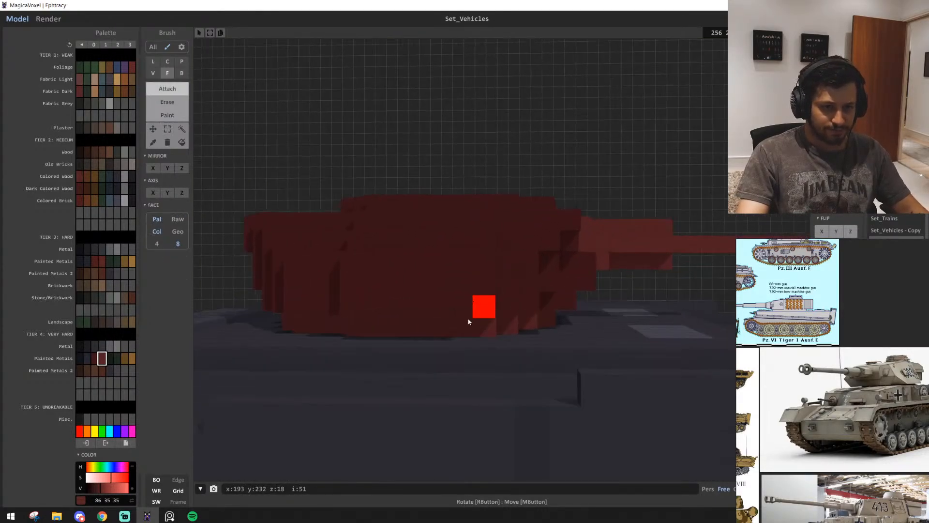
Sample the turret's darker red (62, 23, 23) and extrude the lighter lower rim's faces outward one voxel with the Face brush
alt+click(442, 315)
right_drag(442, 335, 507, 285)
right_drag(540, 282, 564, 266)
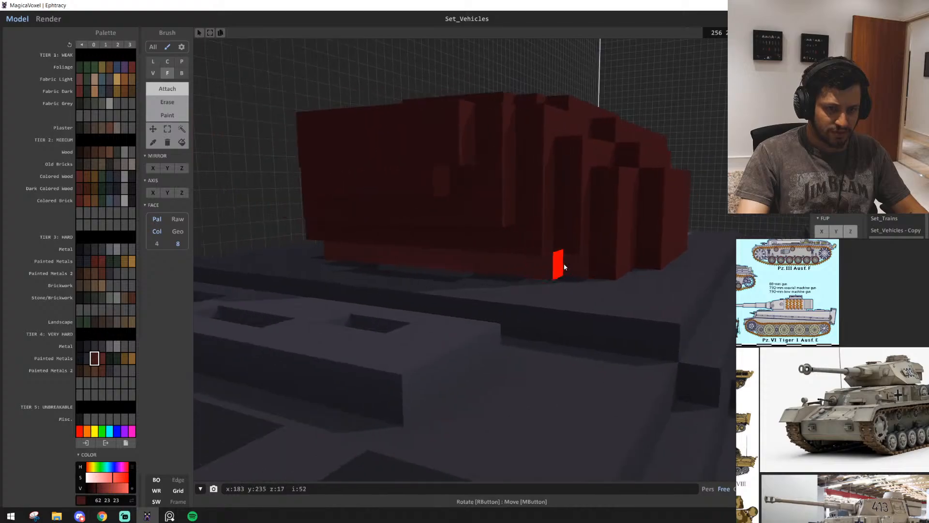
click(499, 264)
click(571, 264)
right_drag(448, 283, 650, 286)
scroll(595, 282, up, 3)
scroll(594, 283, down, 3)
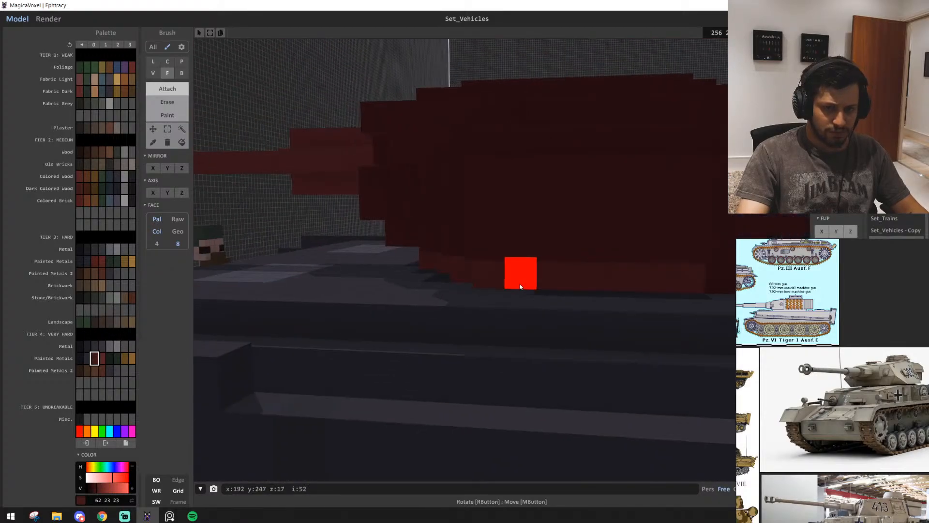
right_drag(521, 284, 551, 281)
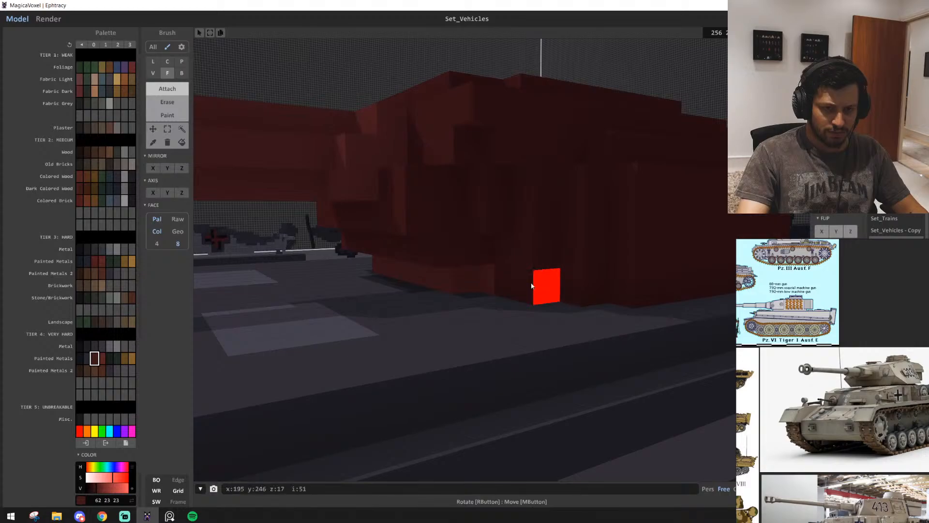
right_drag(415, 284, 578, 248)
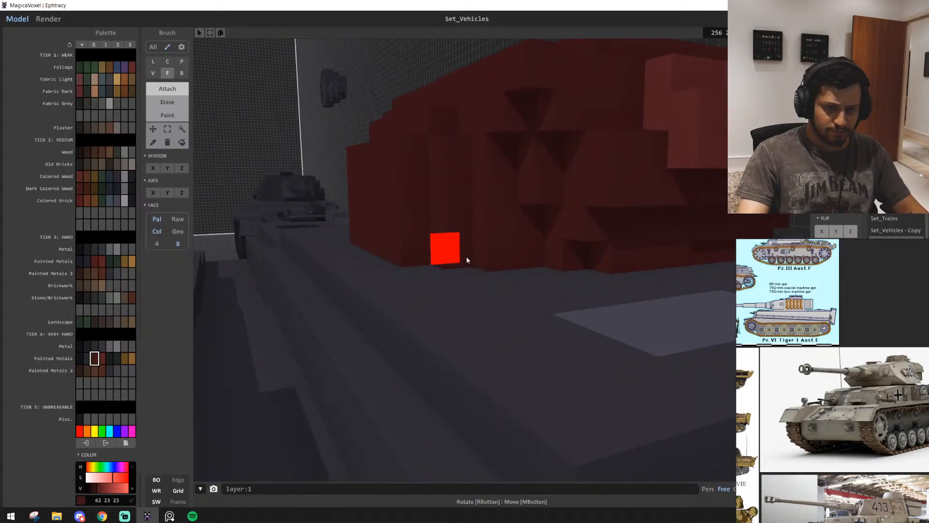
Inspect the turret in profile and the gun up to its muzzle, comparing them with the tank reference images
scroll(556, 271, down, 6)
scroll(587, 266, up, 5)
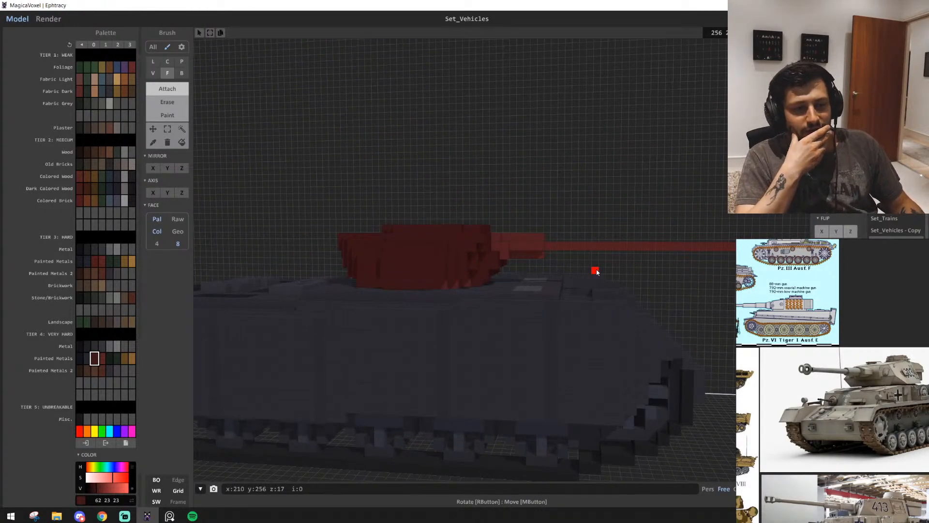
middle_drag(597, 273, 723, 285)
scroll(748, 245, up, 4)
scroll(677, 271, up, 4)
scroll(635, 308, up, 3)
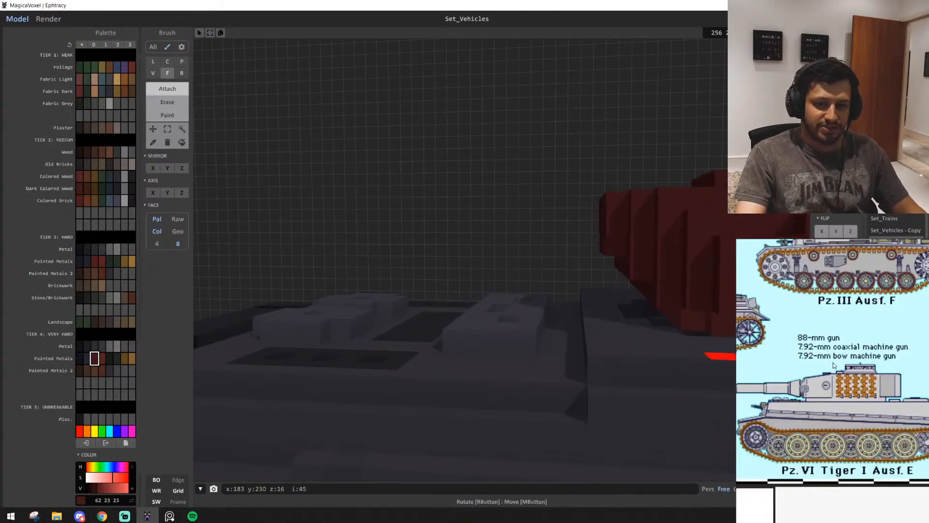
scroll(833, 362, down, 6)
middle_drag(832, 362, 795, 310)
right_drag(428, 396, 491, 397)
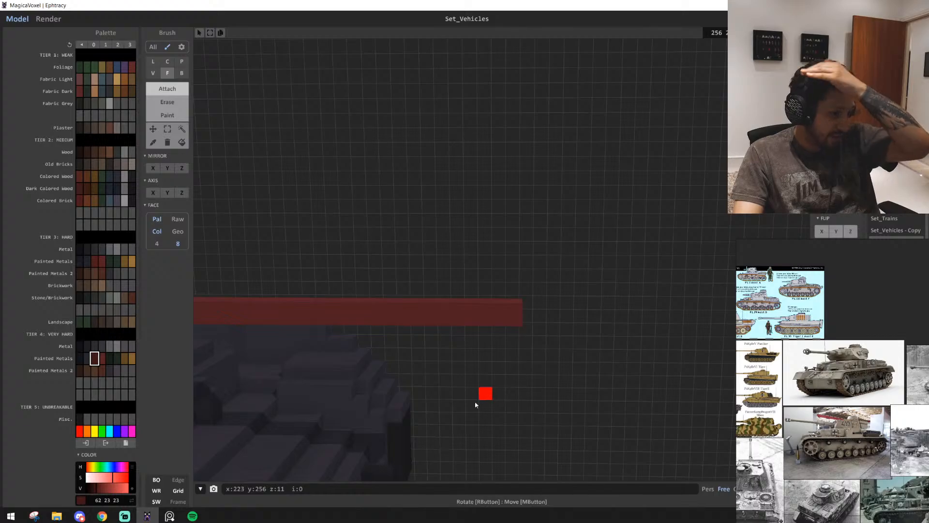
right_drag(475, 402, 513, 268)
Try to thicken the gun barrel by extruding its long faces with the Face brush
scroll(450, 292, up, 2)
key(b)
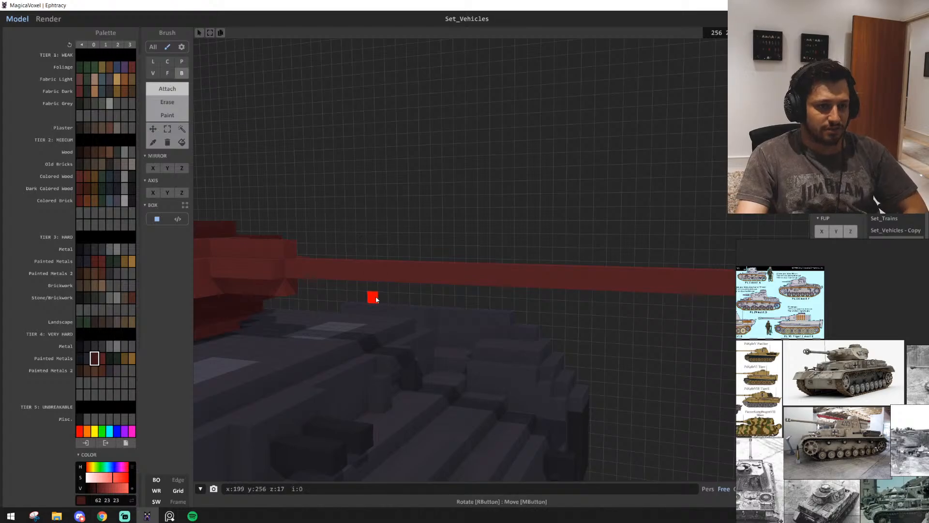
key(f)
mouse_move(307, 286)
right_down()
mouse_move(327, 311)
mouse_move(278, 289)
right_up()
scroll(278, 288, down, 2)
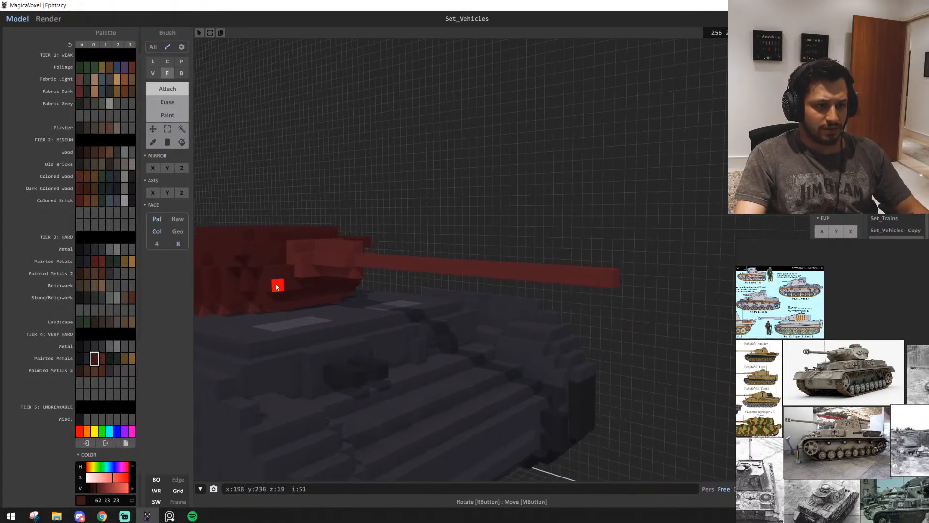
drag(350, 264, 606, 299)
right_drag(605, 300, 612, 318)
scroll(611, 318, down, 3)
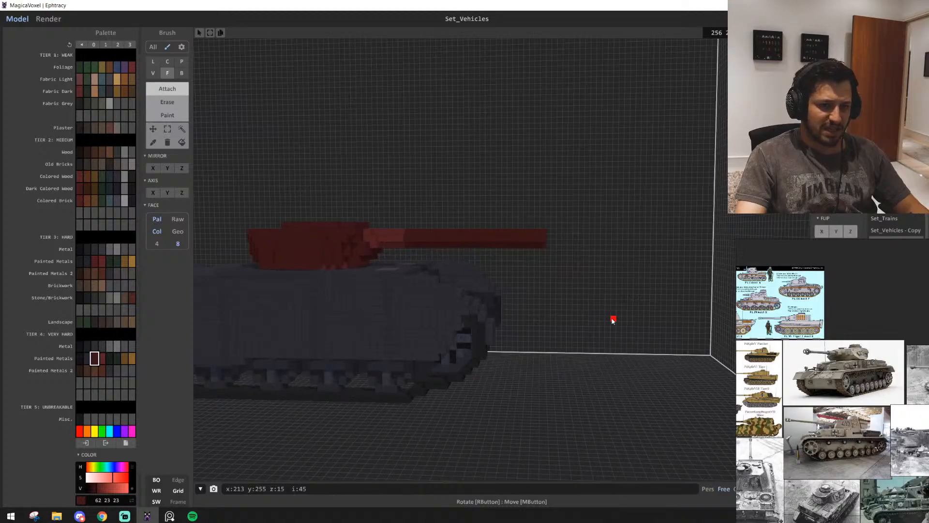
scroll(626, 305, up, 5)
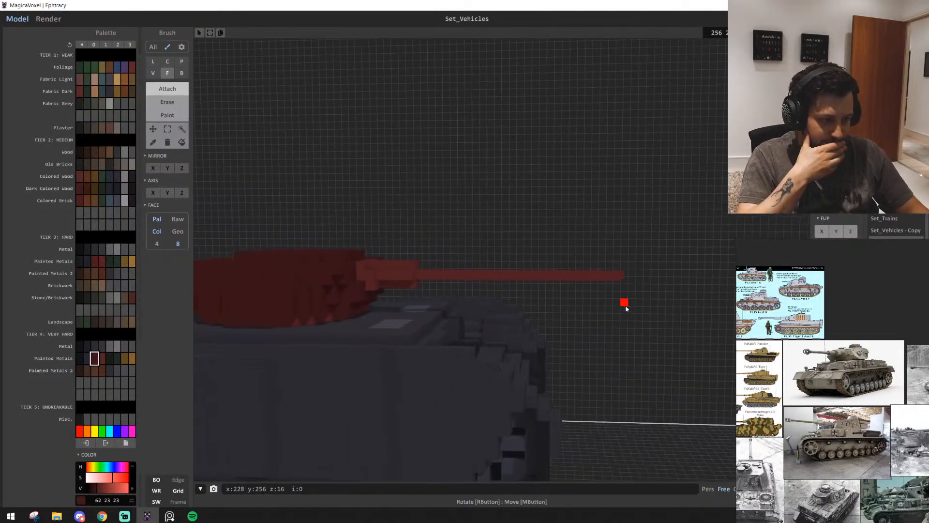
Examine the side of the turret from the gun mantlet back to its rear overhang
key(q)
key(w)
key(e)
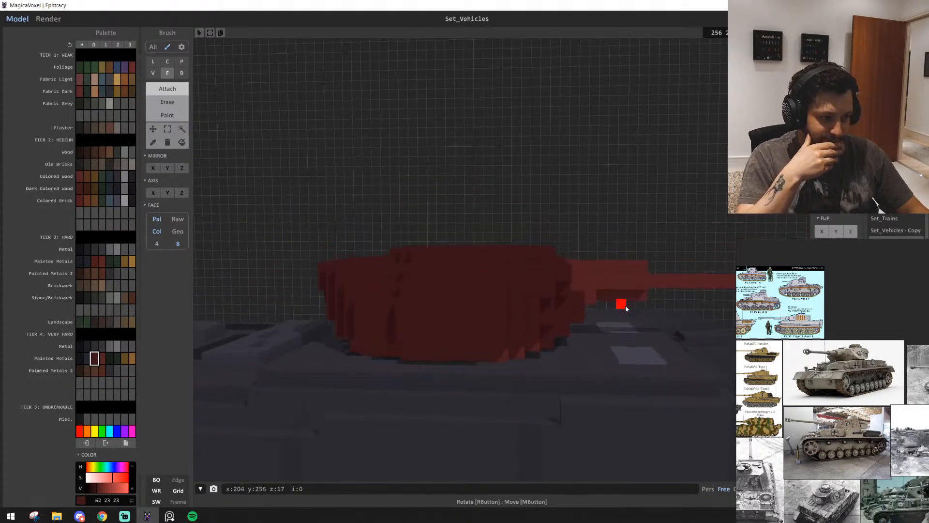
key(a)
key(a)
key(w)
key(e)
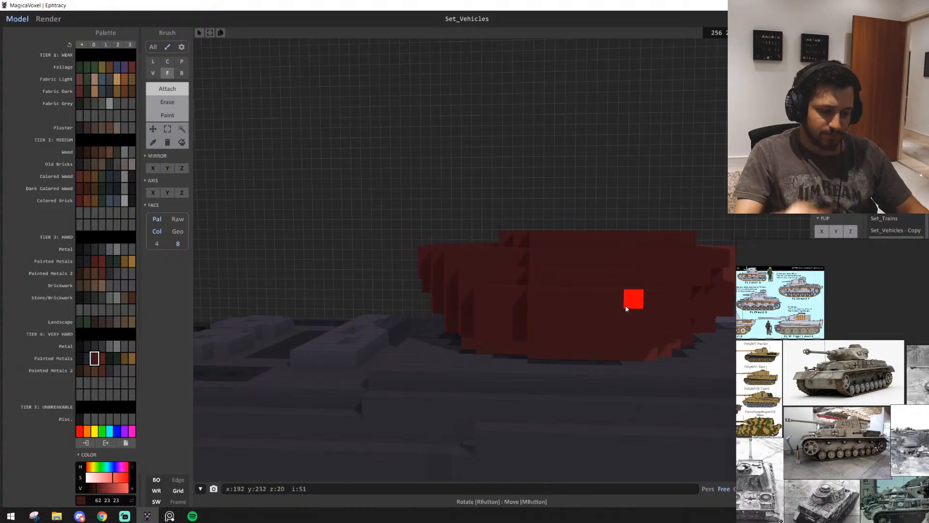
Switch to Discord and view the shared voxel truck snapshot in the Chrome browser
click(79, 516)
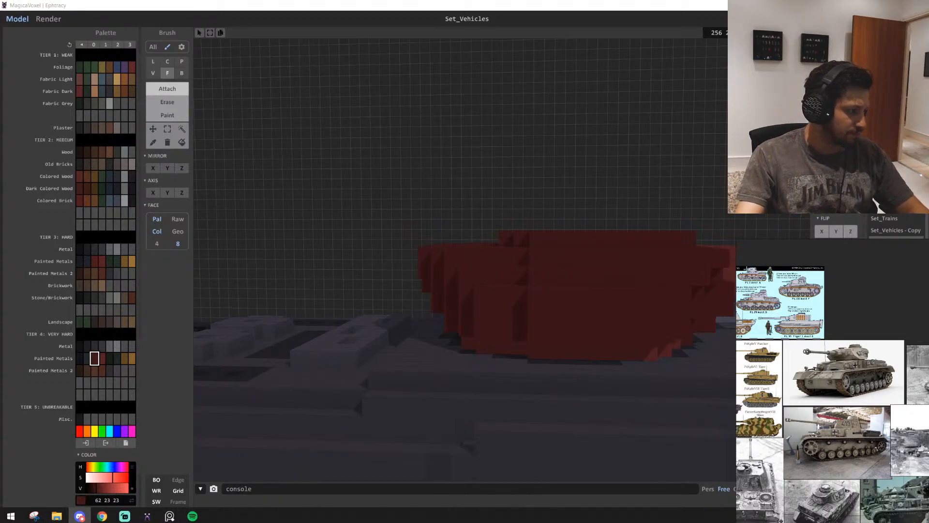
right_click(485, 304)
key(d)
key(q)
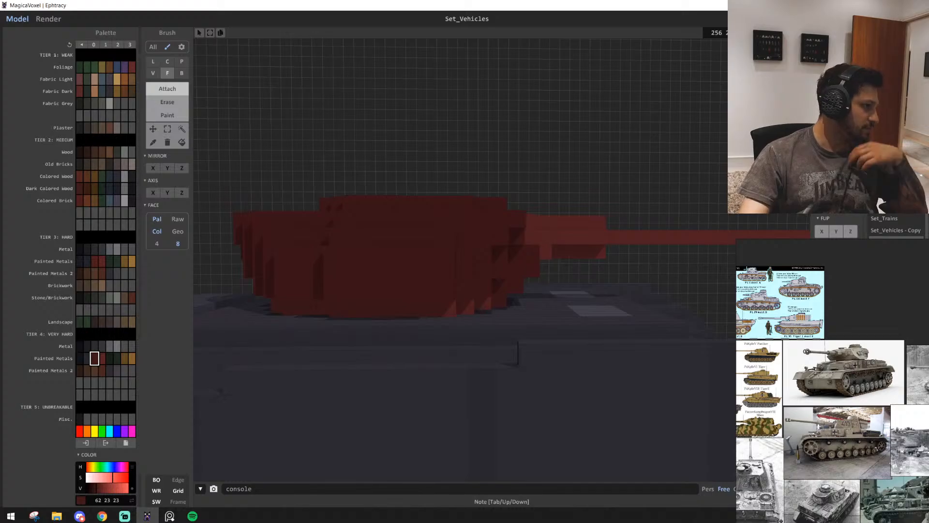
key(alt+Tab)
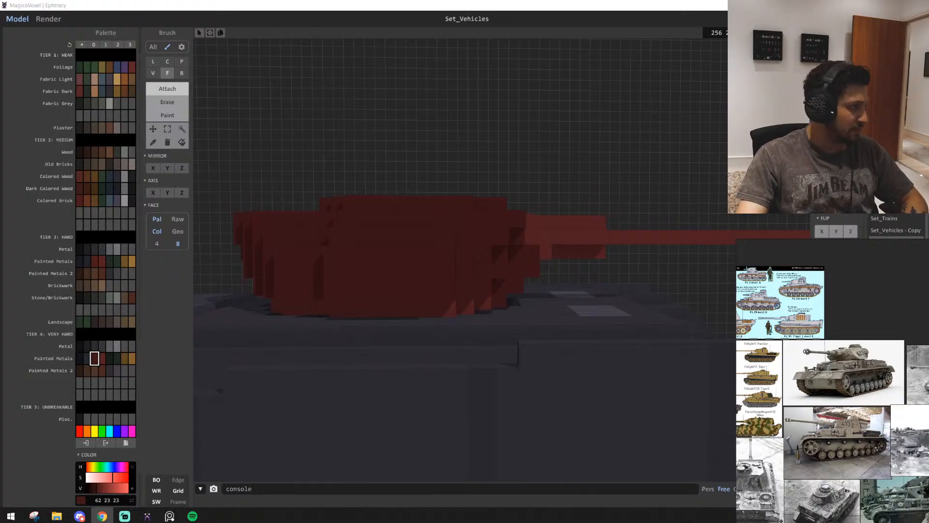
drag(928, 29, 572, 1)
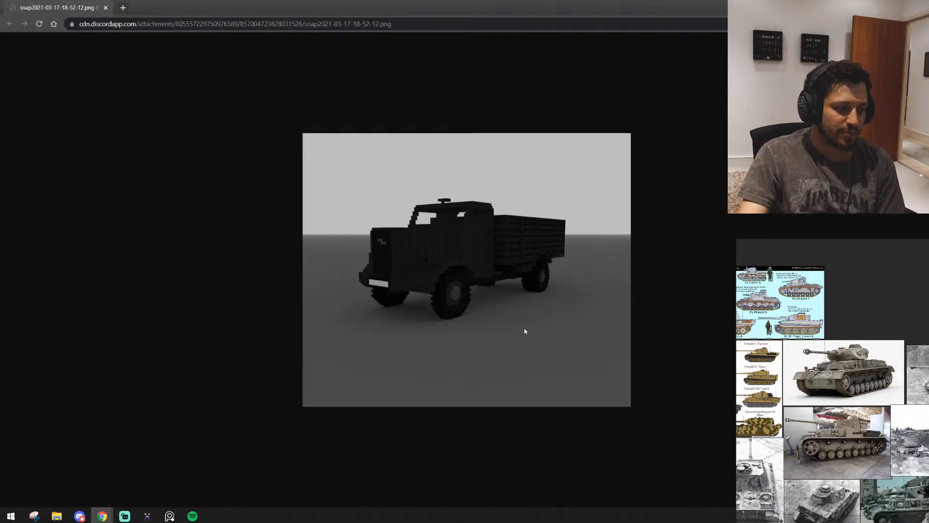
Check the tank's side profile in MagicaVoxel and close the browser tab holding the truck snapshot
key(alt+Tab)
mouse_move(448, 296)
right_down()
mouse_move(507, 312)
mouse_move(434, 294)
right_up()
scroll(608, 199, up, 5)
scroll(608, 198, down, 5)
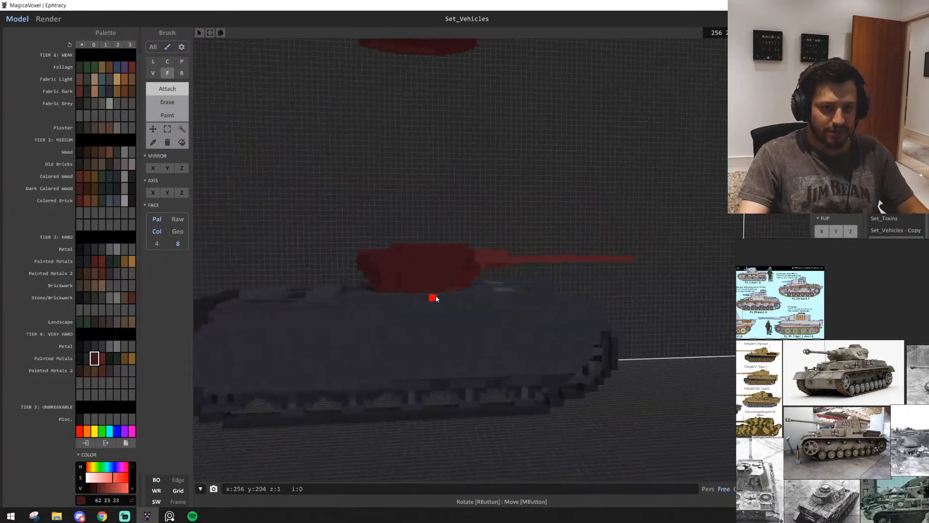
key(alt+Tab)
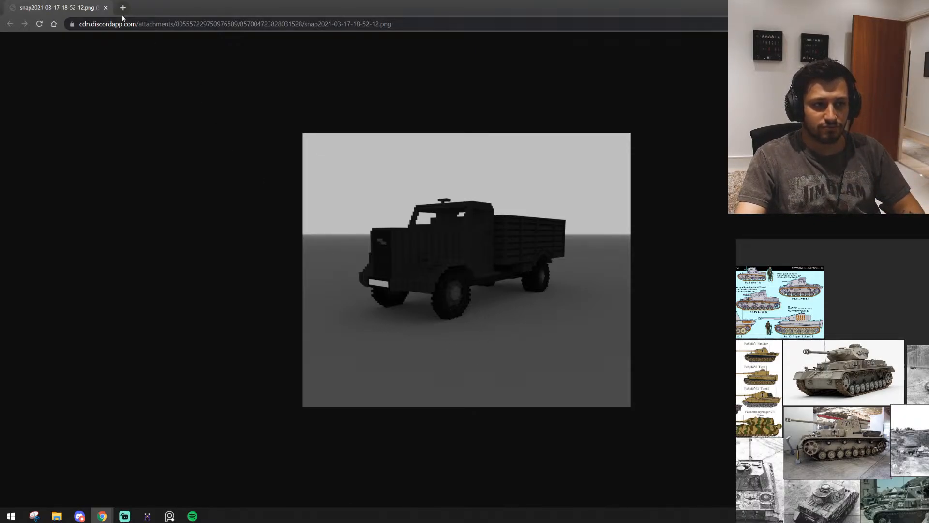
click(106, 7)
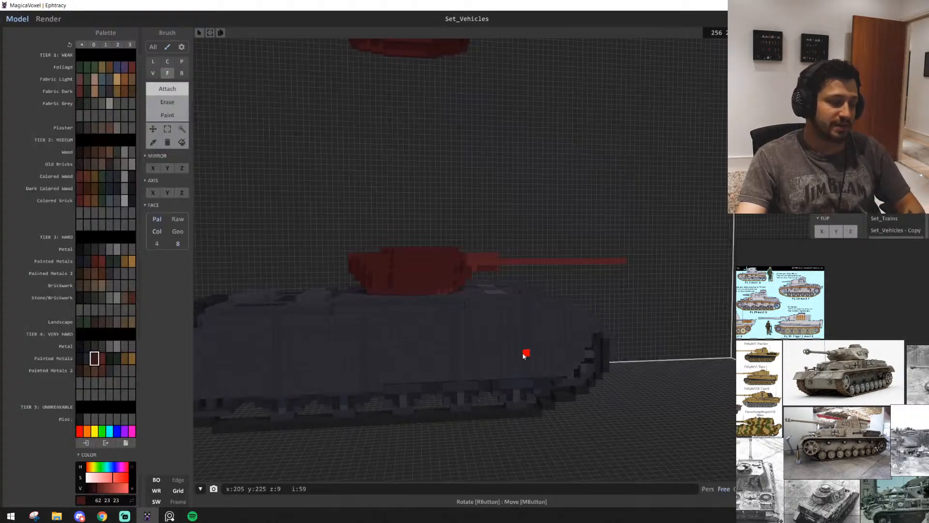
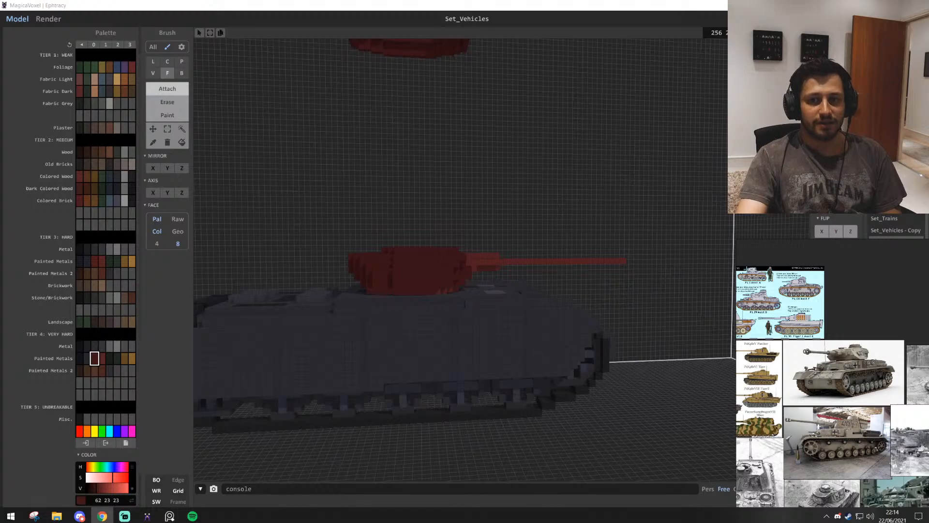
Examine the tank model's hull, red turret and gun from the side, front and close up
click(903, 47)
scroll(441, 408, up, 5)
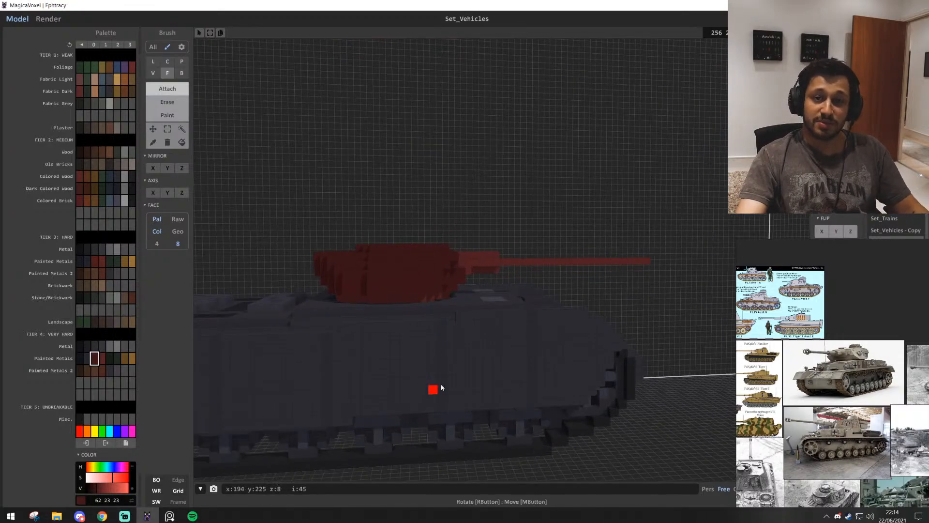
scroll(450, 371, down, 6)
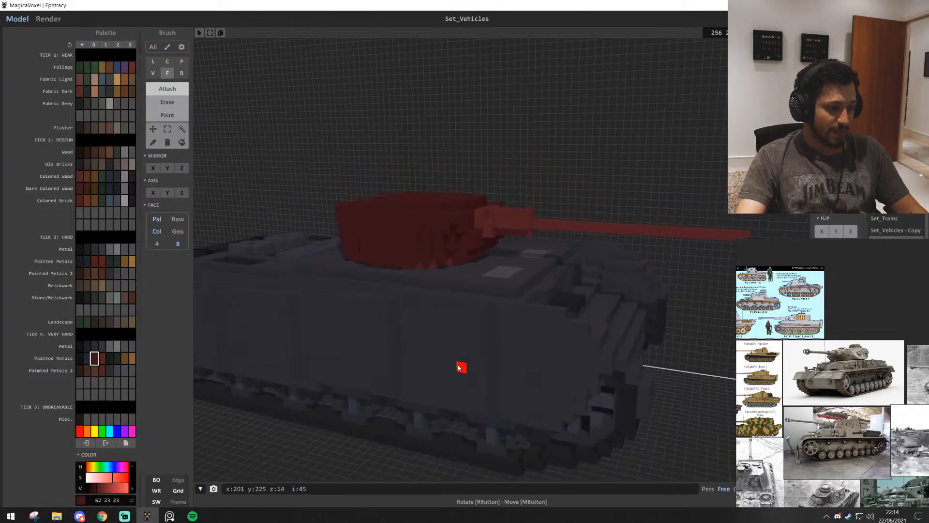
right_drag(446, 369, 440, 369)
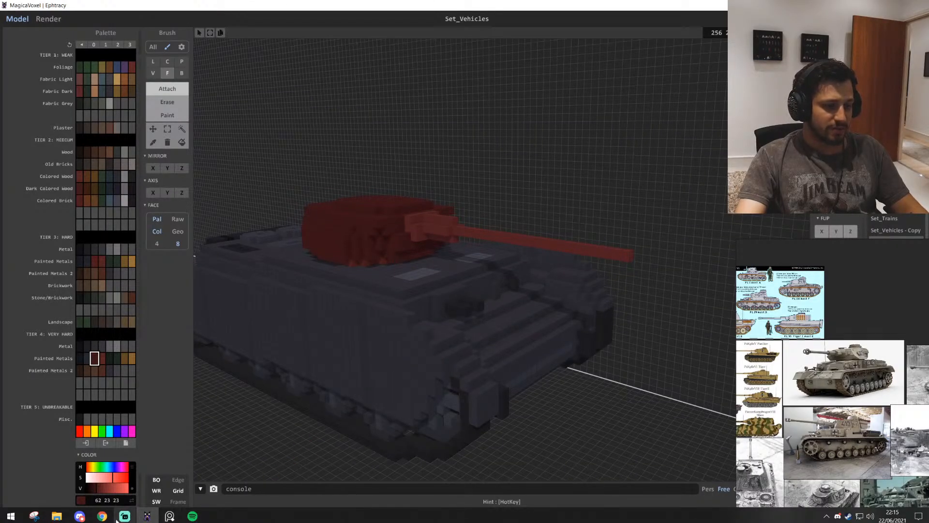
click(83, 517)
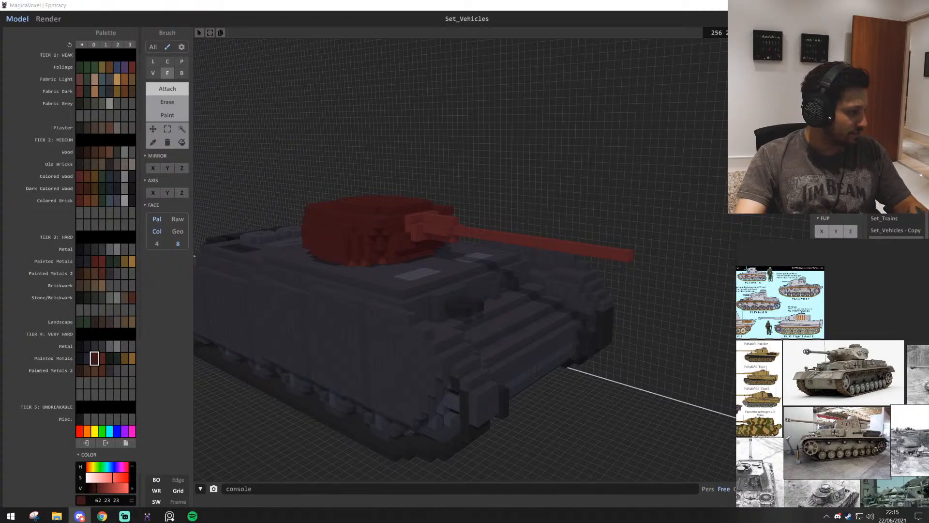
key(alt+Tab)
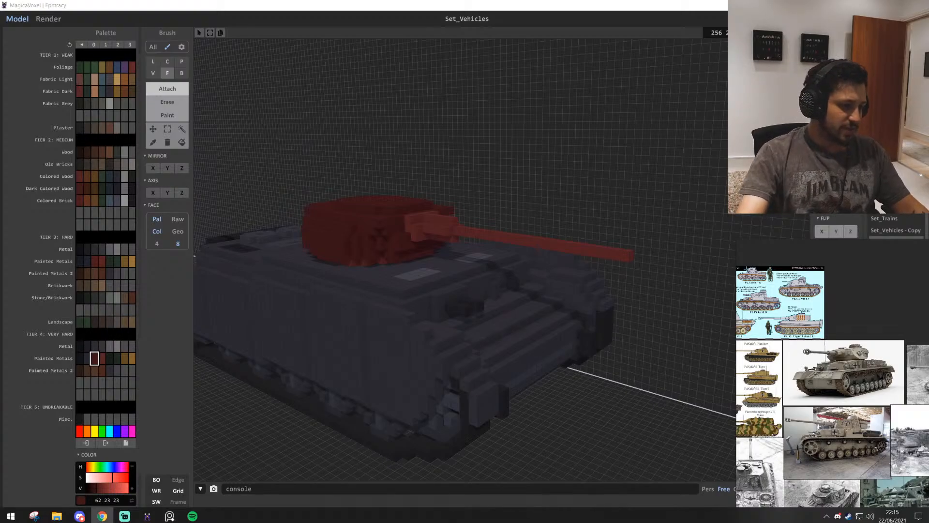
key(alt+Tab)
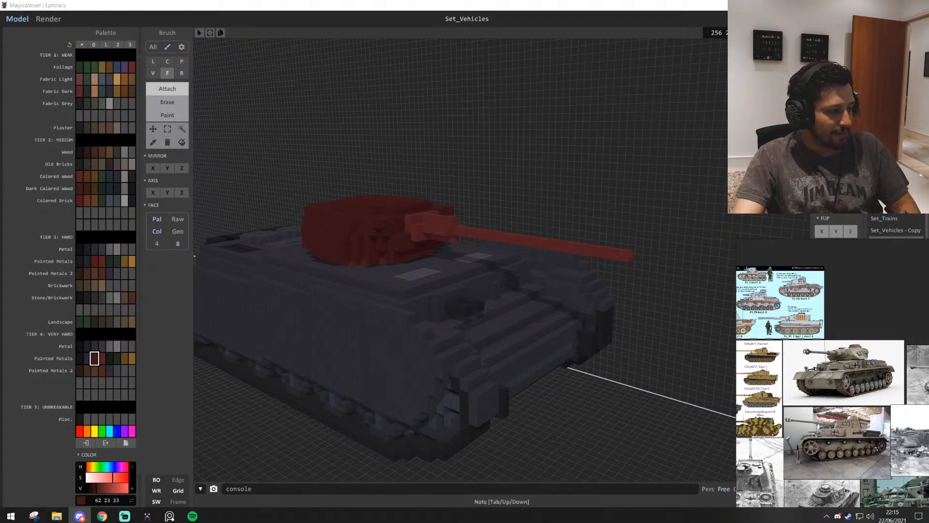
scroll(587, 334, down, 3)
scroll(629, 403, up, 4)
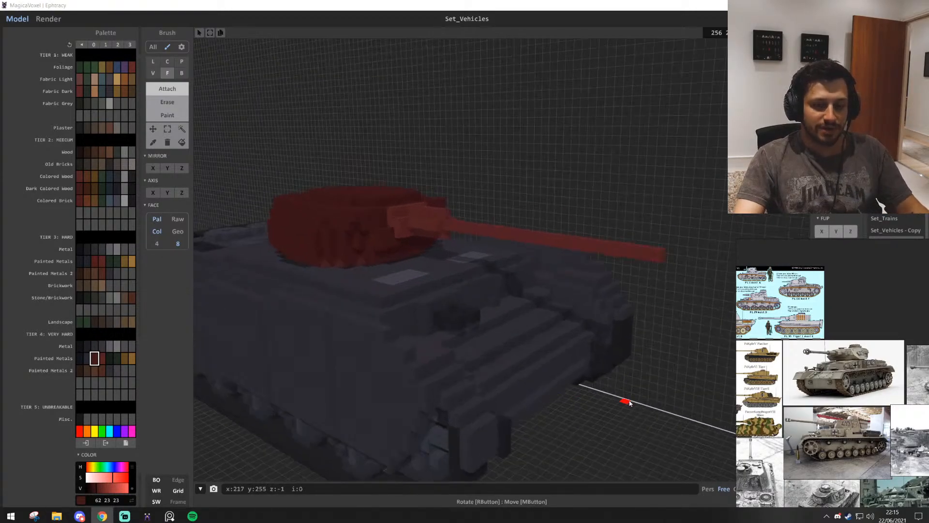
scroll(633, 429, up, 5)
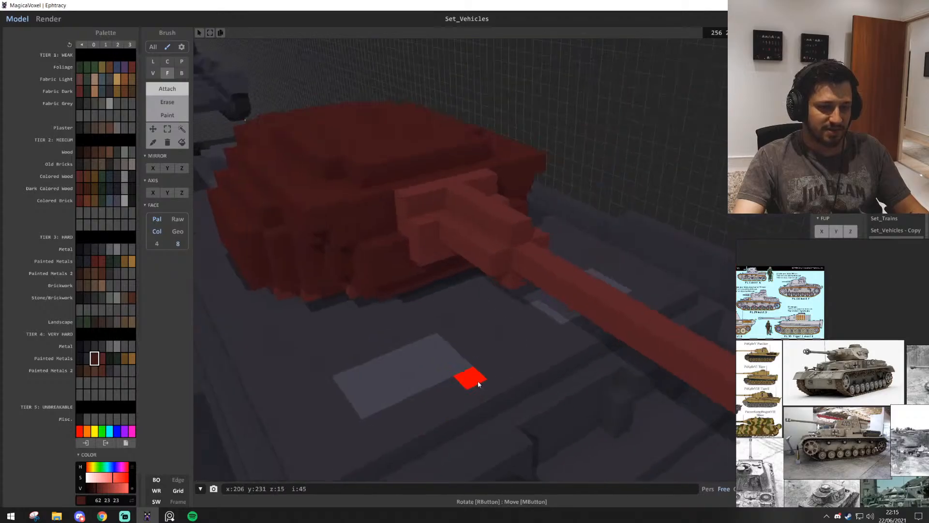
right_drag(478, 383, 524, 366)
scroll(524, 366, down, 4)
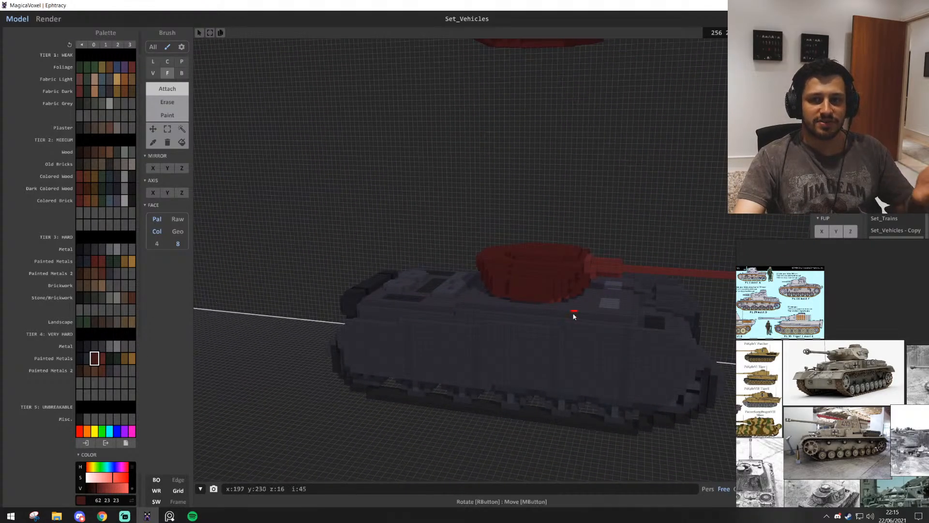
Delete the spare red turret floating above the tank using region selection
scroll(440, 267, up, 3)
scroll(440, 268, down, 3)
right_drag(440, 268, 197, 132)
click(181, 128)
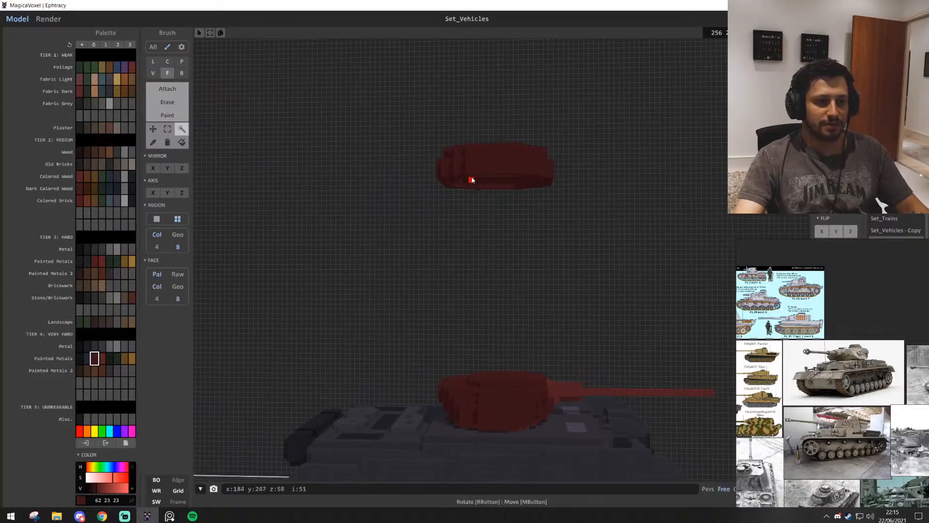
click(472, 179)
key(Delete)
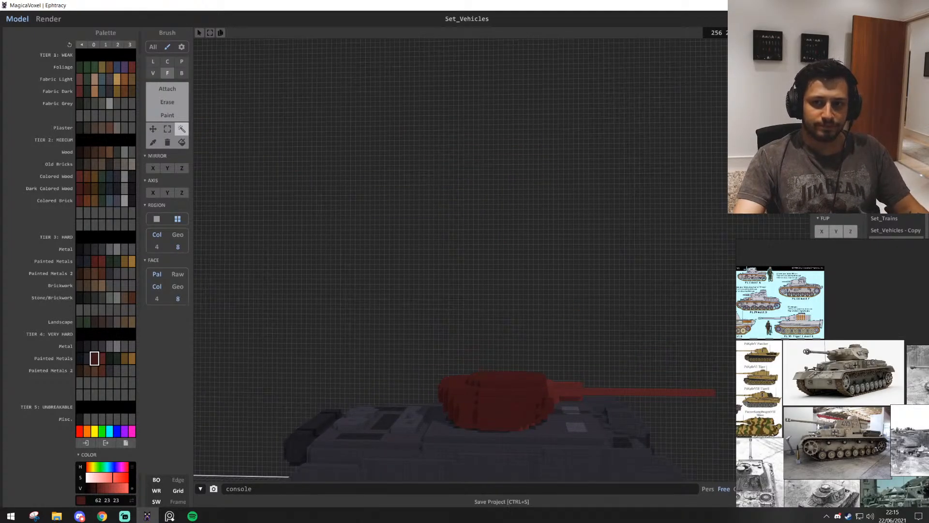
Inspect the tank's turret and stepped front armour up close, and compare its size with the neighbouring tank and figure
right_drag(436, 247, 452, 222)
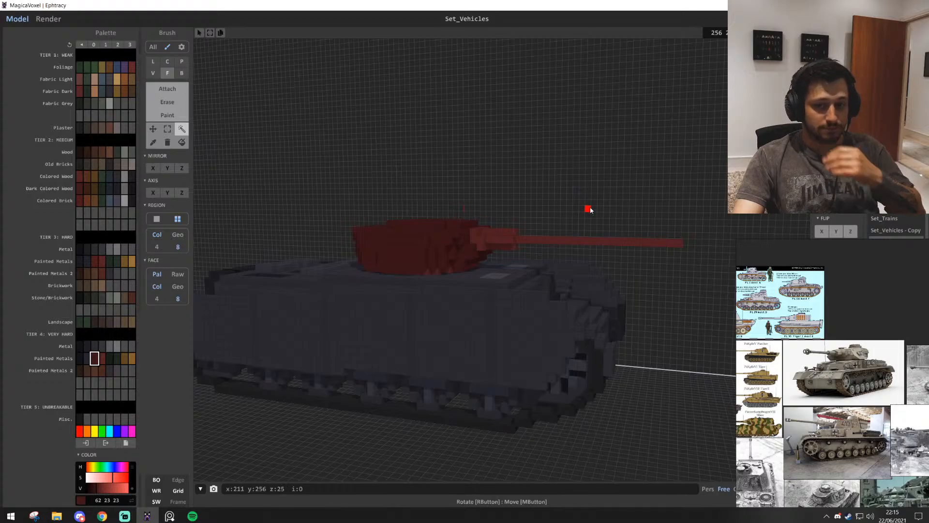
right_drag(589, 209, 502, 204)
scroll(538, 190, down, 5)
scroll(542, 191, up, 5)
scroll(544, 196, up, 3)
scroll(502, 203, up, 6)
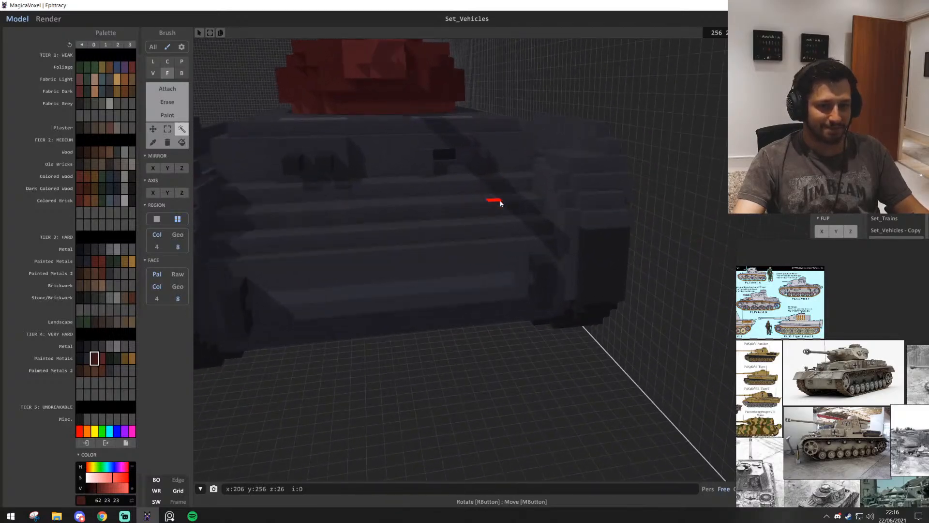
scroll(496, 196, down, 8)
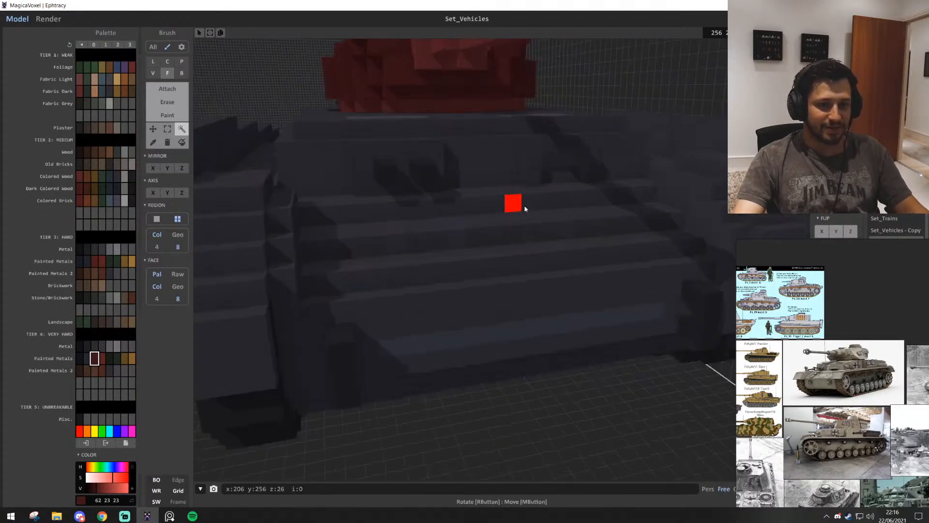
scroll(557, 210, down, 6)
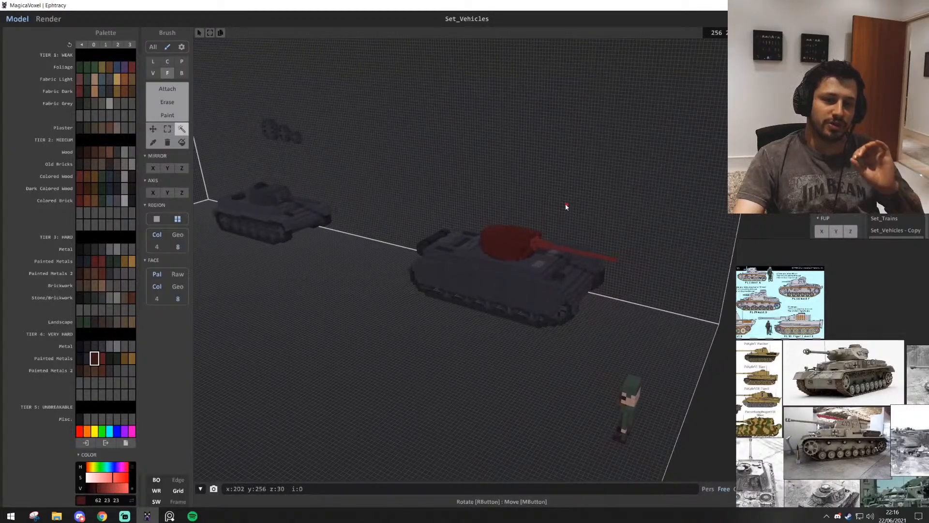
Set the region selection to match voxels by geometry instead of colour
right_drag(539, 287, 535, 301)
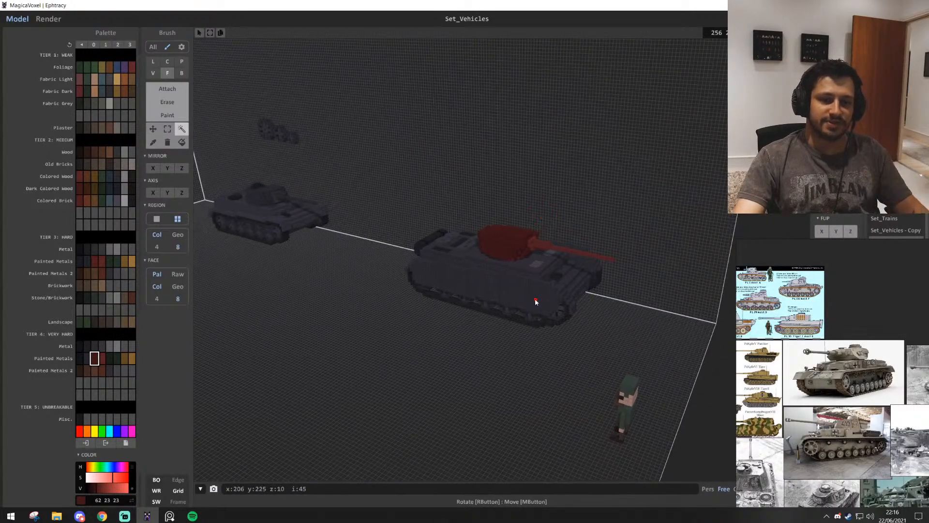
click(177, 234)
right_drag(474, 309, 474, 375)
key(w)
key(s)
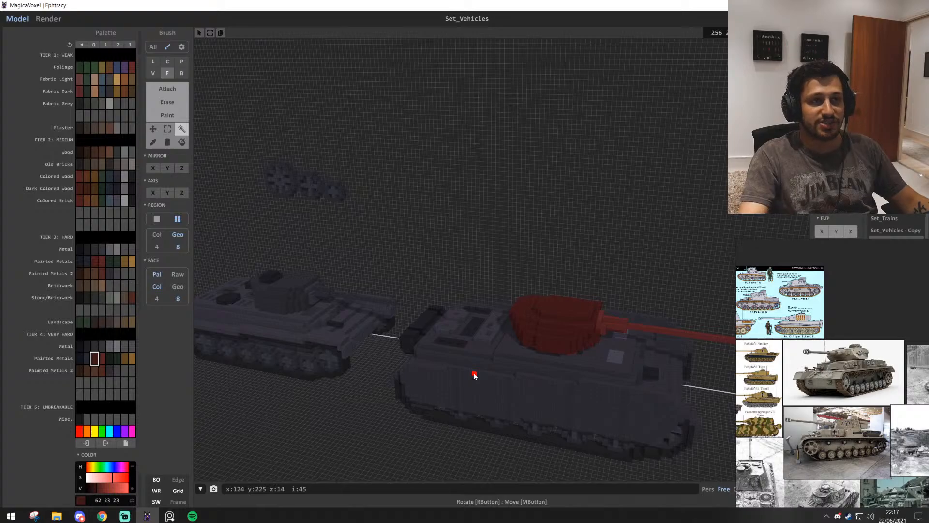
Look over the two tanks and the other vehicles in the scene, and switch to the Select tool
scroll(513, 279, down, 5)
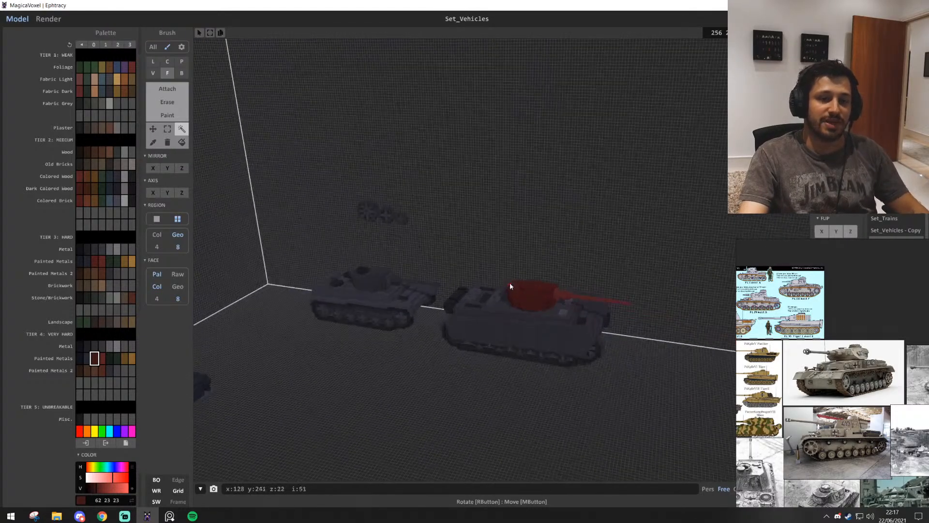
right_drag(510, 285, 485, 253)
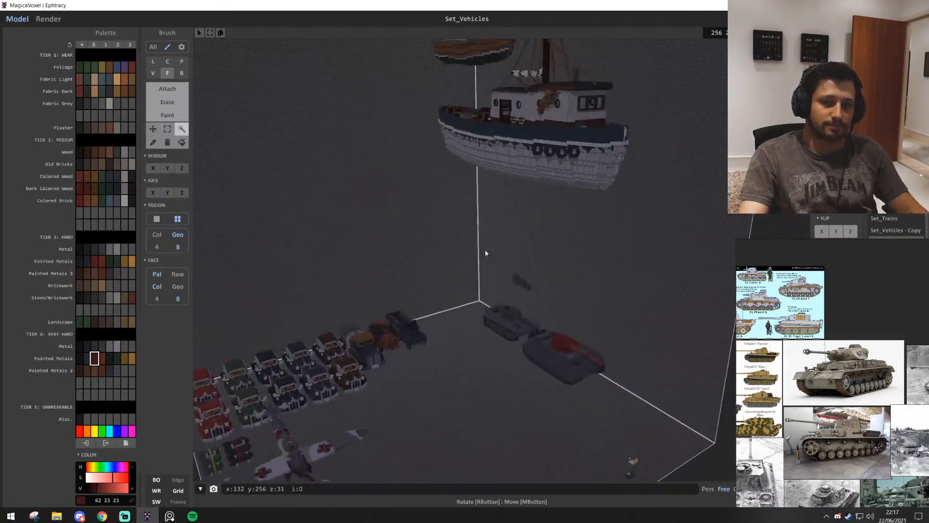
scroll(484, 254, down, 2)
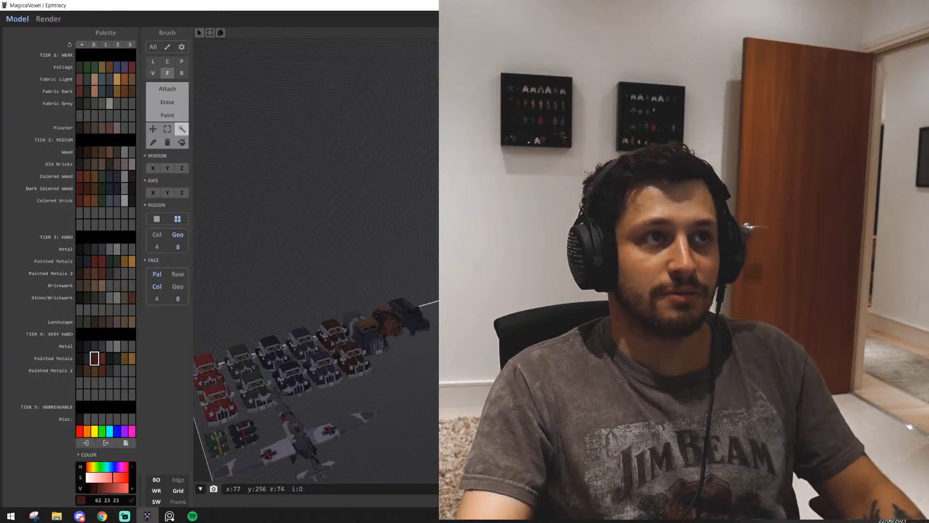
right_drag(314, 251, 402, 232)
scroll(338, 237, up, 8)
middle_drag(310, 232, 377, 256)
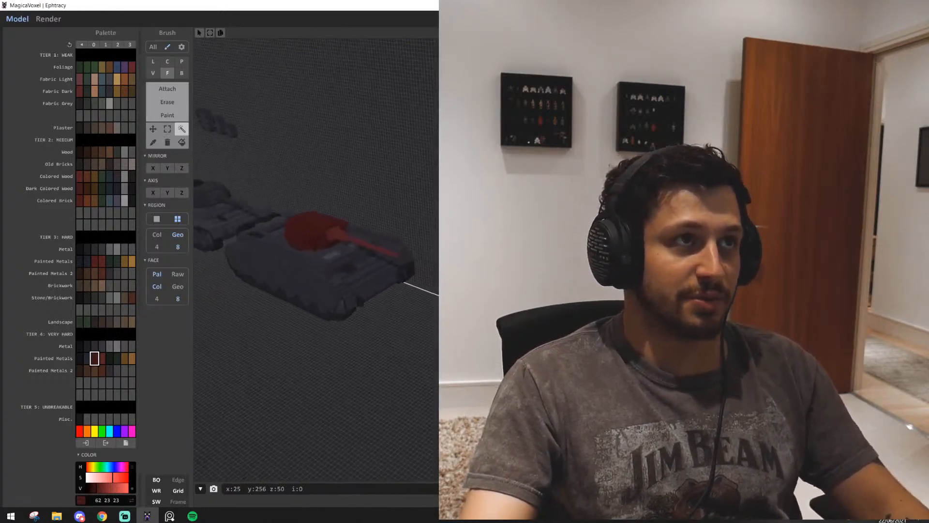
right_drag(339, 251, 363, 227)
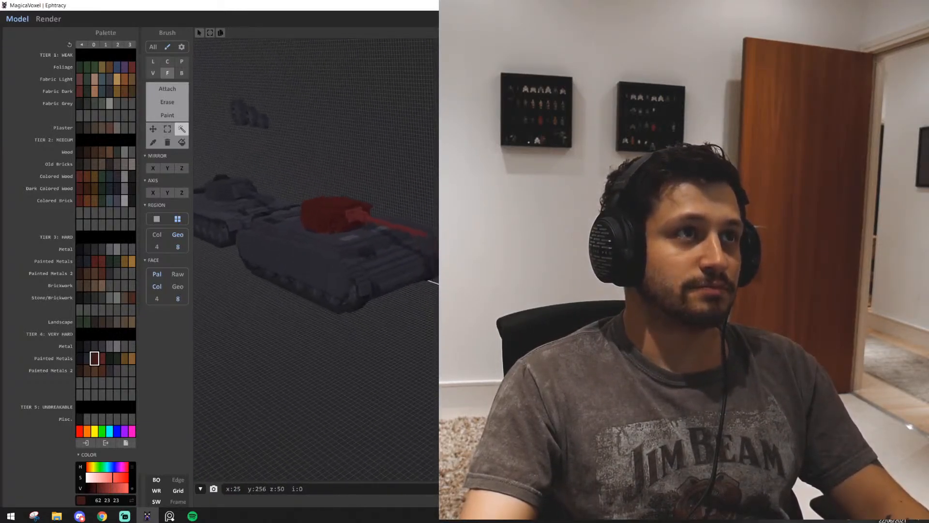
drag(74, 226, 36, 225)
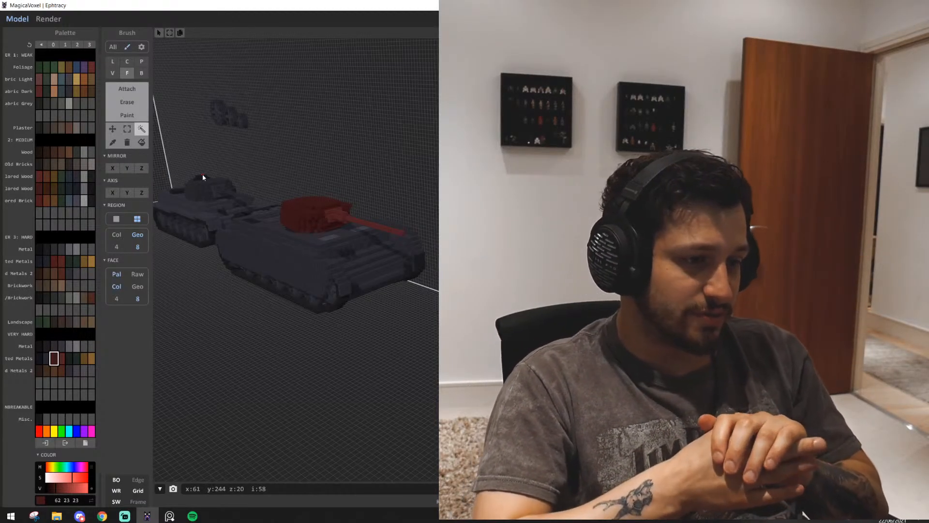
scroll(203, 175, down, 1)
click(127, 128)
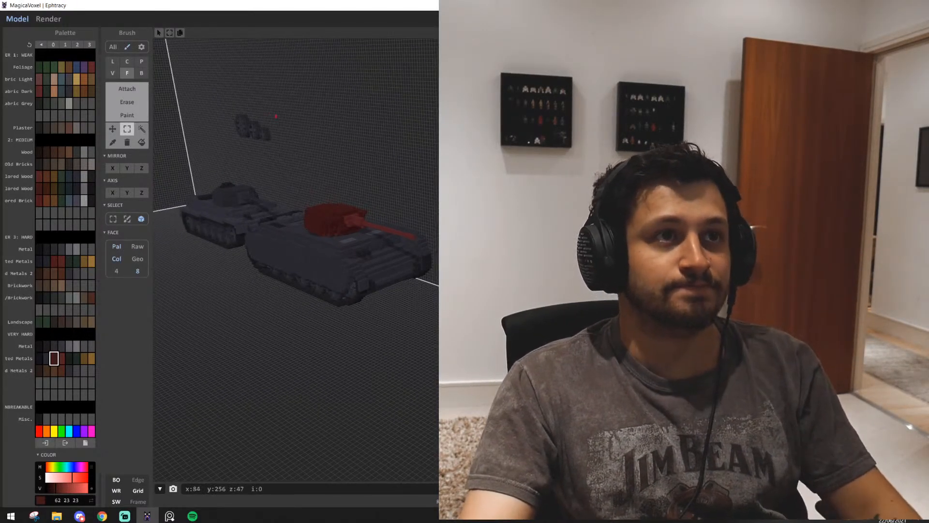
Switch to the reference image board, reposition its window and enlarge it to cover the modelling area
click(124, 516)
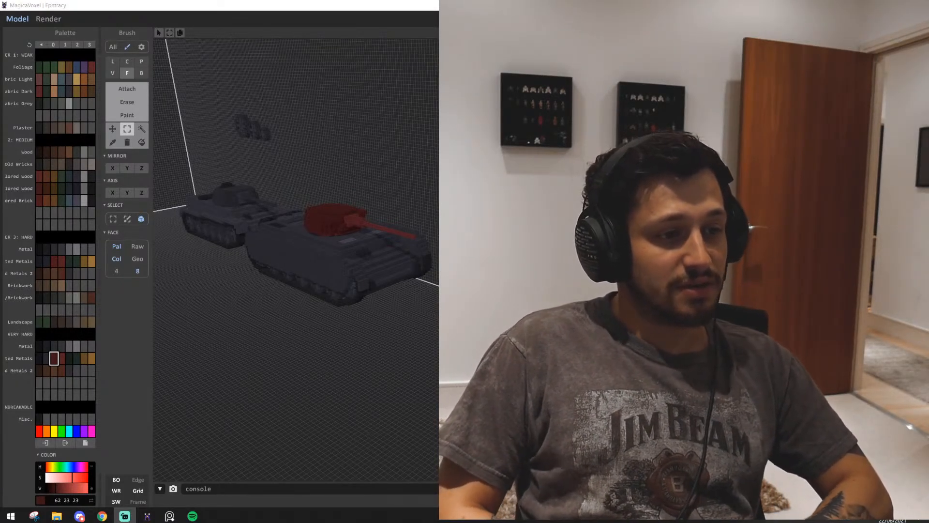
click(170, 516)
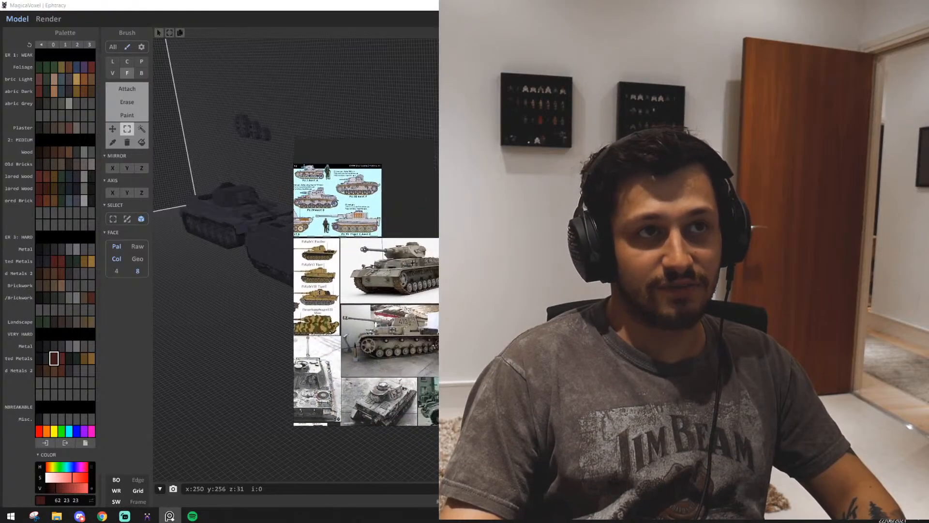
mouse_move(278, 180)
mouse_down()
mouse_move(477, 145)
mouse_move(400, 80)
mouse_up()
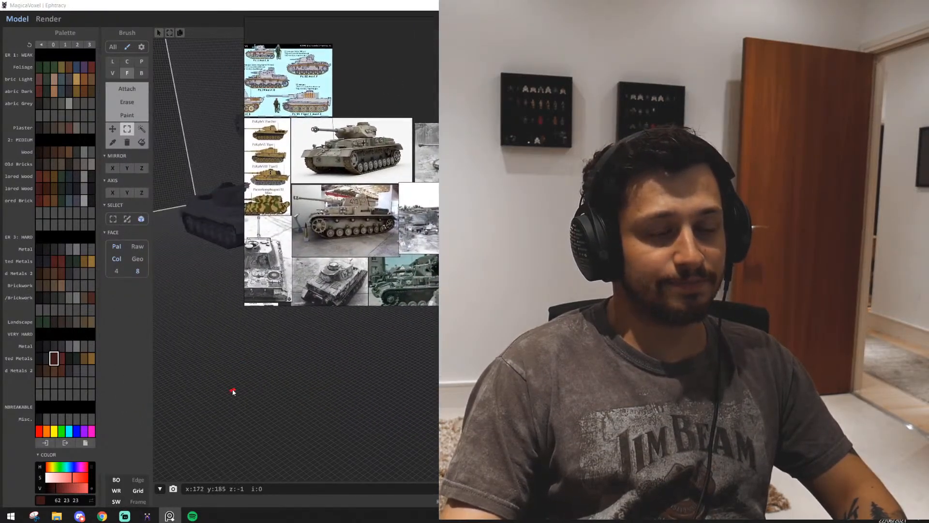
drag(244, 306, 24, 507)
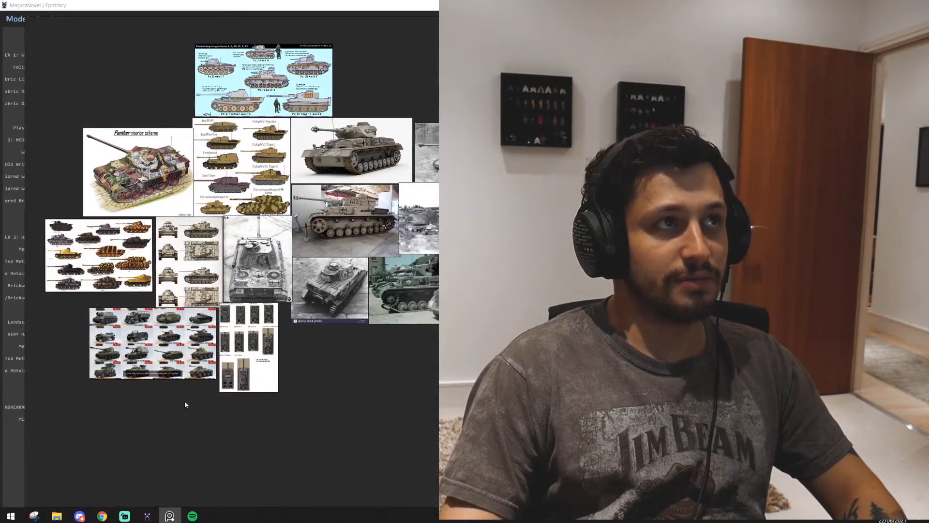
Browse the reference board's image groups and examine the railway tunnel and underground construction pictures
scroll(217, 349, down, 5)
middle_drag(89, 273, 498, 319)
scroll(498, 319, down, 4)
middle_drag(367, 314, 503, 298)
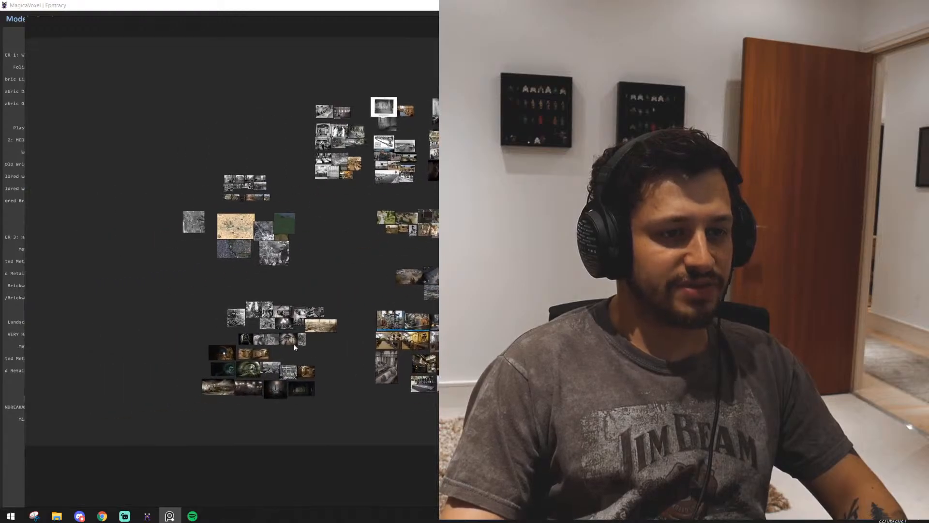
scroll(267, 386, up, 6)
scroll(267, 386, up, 4)
middle_drag(293, 391, 135, 334)
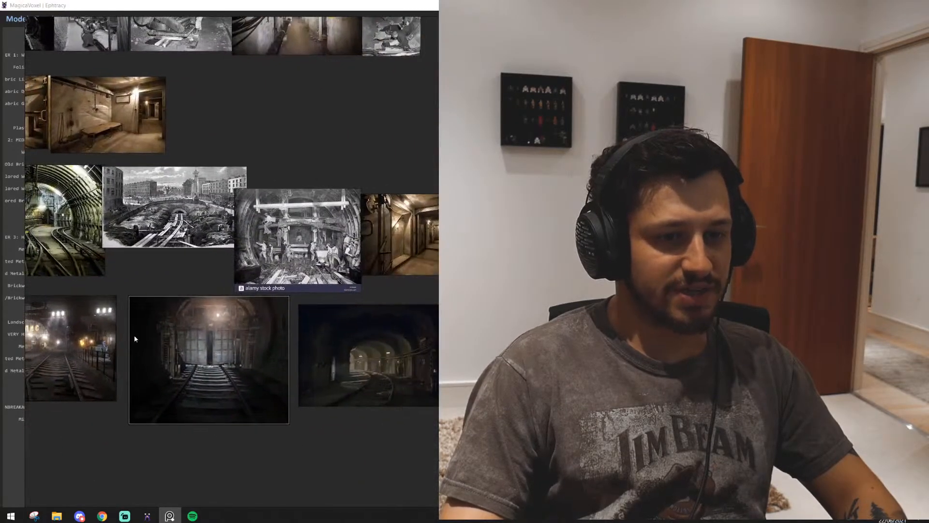
scroll(188, 305, up, 1)
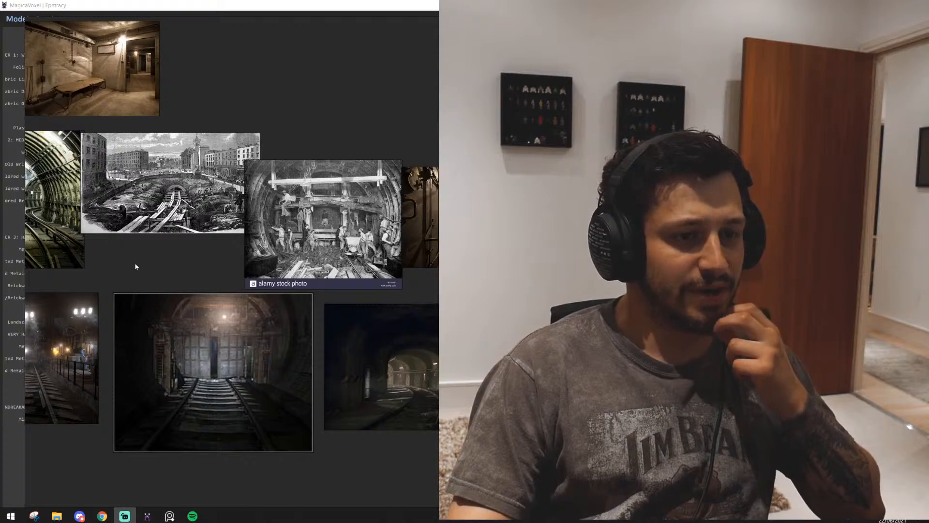
scroll(306, 353, down, 8)
scroll(299, 347, up, 5)
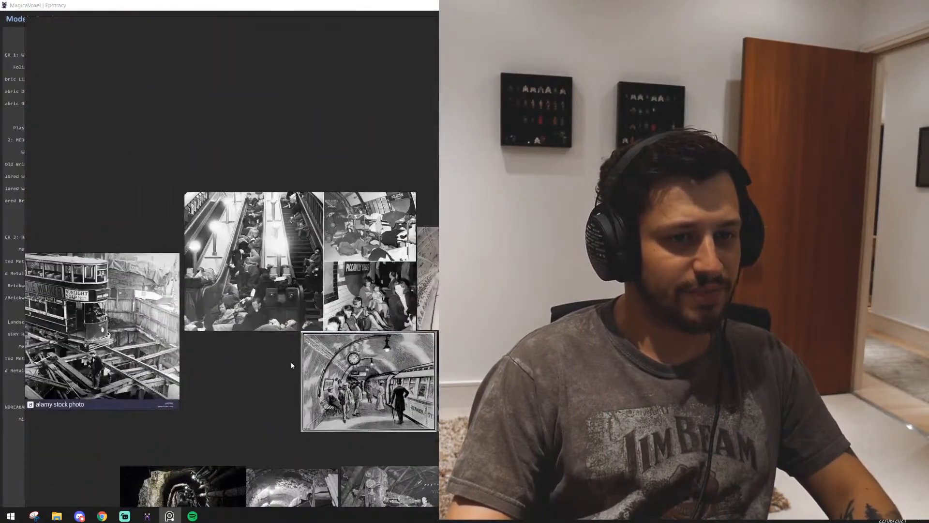
Examine the reference photos of wartime underground stations, shelters and tunnel workshops
scroll(278, 393, up, 2)
mouse_move(225, 380)
middle_down()
mouse_move(373, 416)
mouse_move(173, 428)
middle_up()
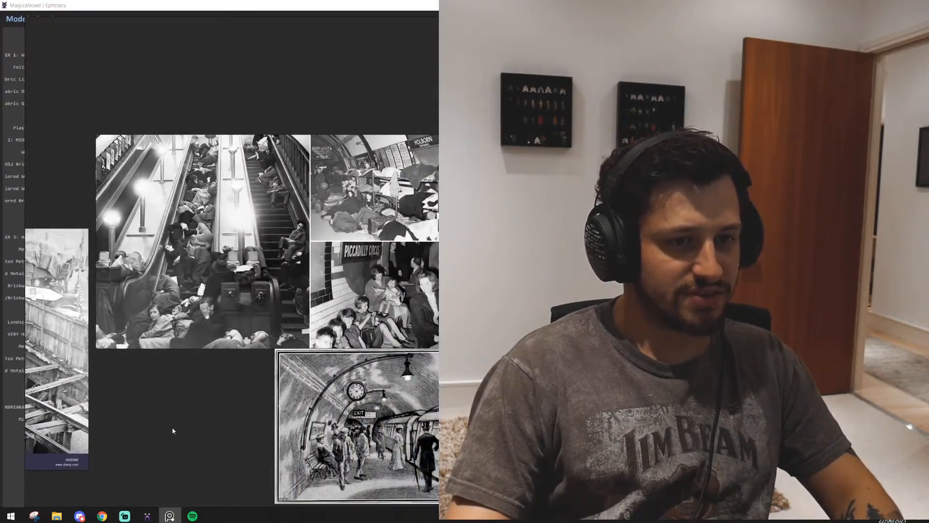
middle_drag(245, 438, 64, 384)
middle_drag(323, 335, 176, 364)
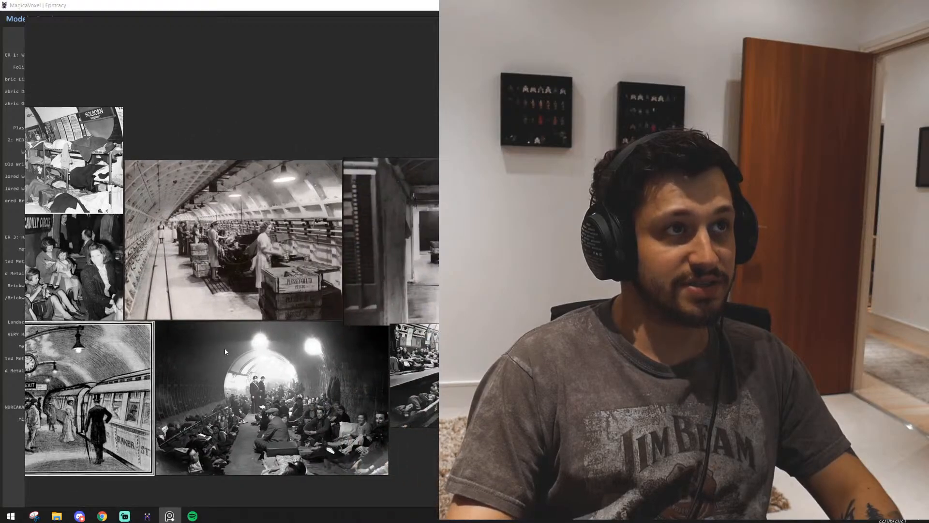
scroll(224, 347, down, 1)
middle_drag(224, 347, 148, 304)
middle_drag(351, 405, 242, 401)
scroll(242, 402, down, 5)
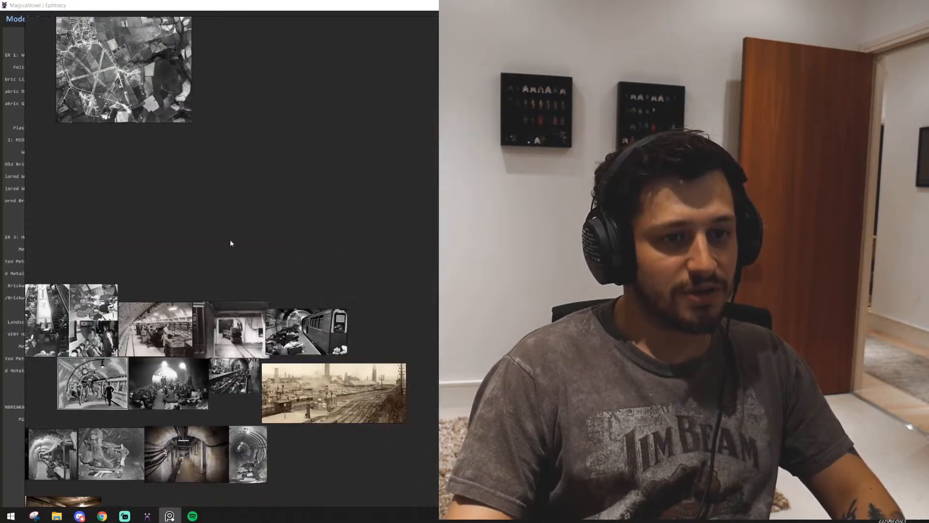
Browse the reference board's historic town images and examine the old street scene and the aerial view of the river and bridge
middle_drag(131, 196, 315, 432)
scroll(314, 432, down, 2)
scroll(208, 157, up, 6)
scroll(225, 224, up, 6)
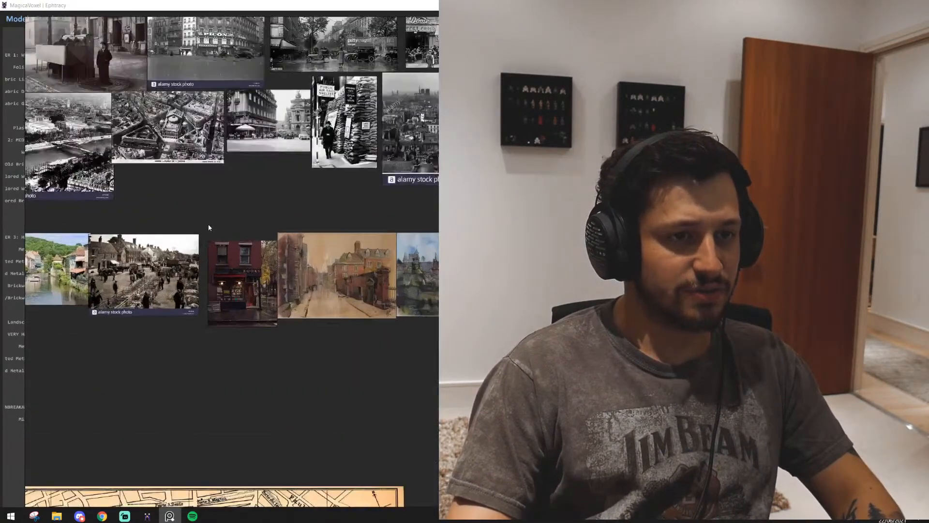
middle_drag(212, 226, 425, 438)
scroll(347, 382, down, 1)
scroll(349, 384, down, 2)
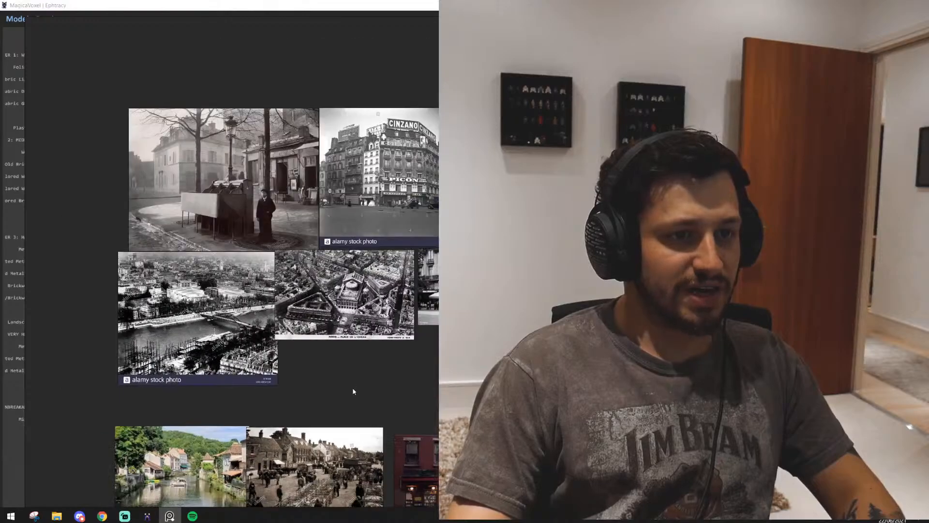
middle_drag(352, 387, 305, 356)
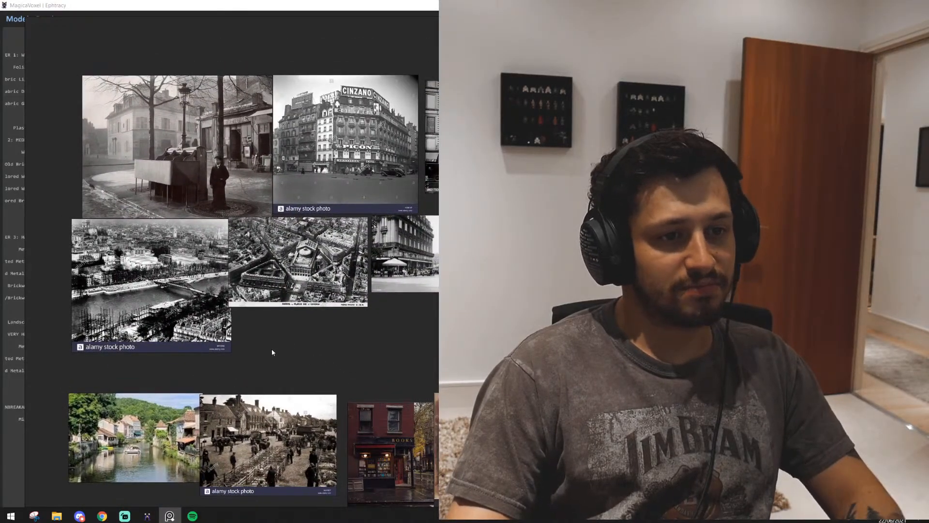
scroll(141, 317, up, 8)
middle_drag(193, 320, 263, 390)
scroll(263, 392, down, 3)
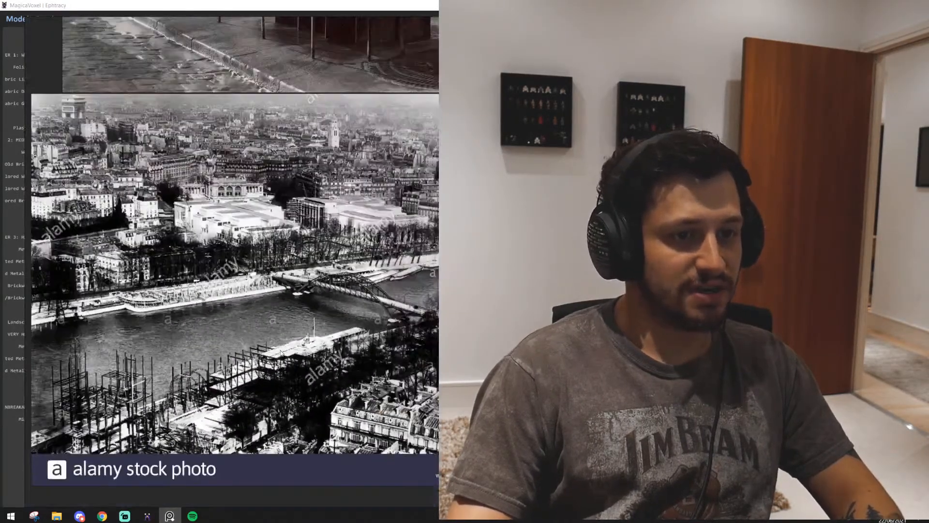
middle_drag(265, 342, 252, 312)
middle_drag(656, 190, 386, 521)
scroll(355, 309, down, 3)
scroll(249, 280, up, 3)
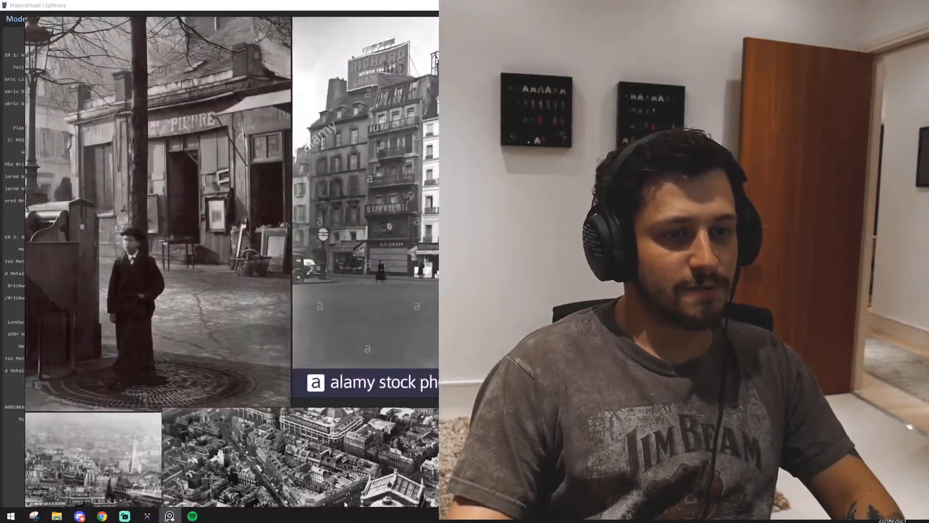
Examine the facades, rooftop signs and street frontage in the photo of the corner building with the CINZANO sign
middle_drag(237, 340, 19, 366)
middle_drag(286, 340, 194, 354)
scroll(249, 335, up, 2)
scroll(248, 335, down, 1)
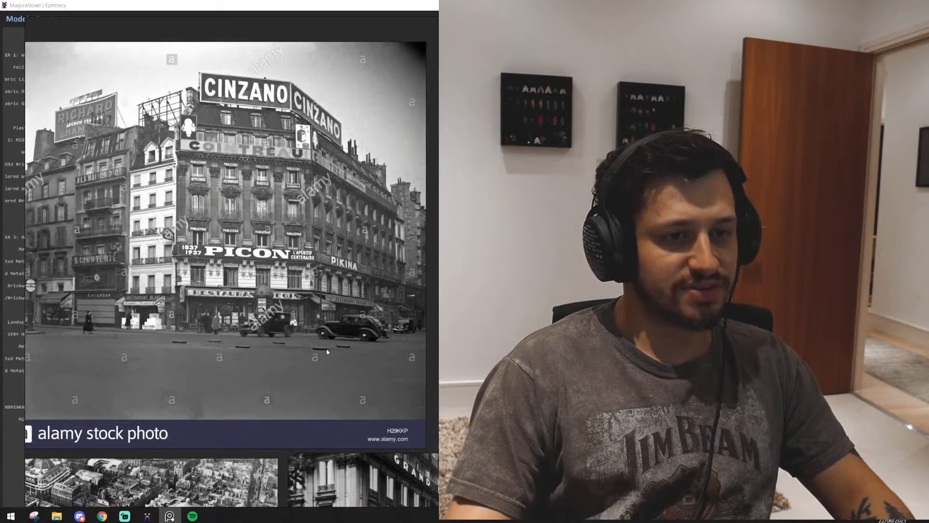
middle_drag(326, 348, 318, 371)
middle_drag(99, 256, 151, 276)
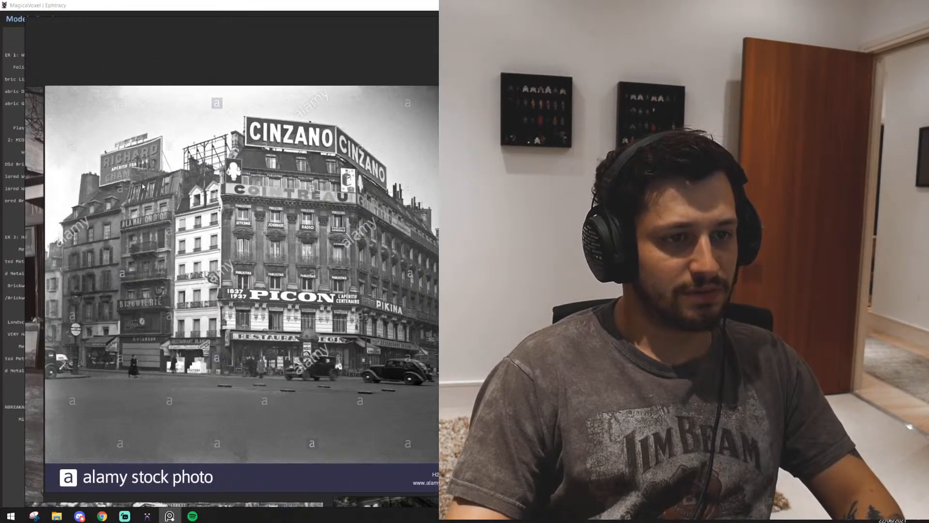
middle_drag(194, 401, 170, 383)
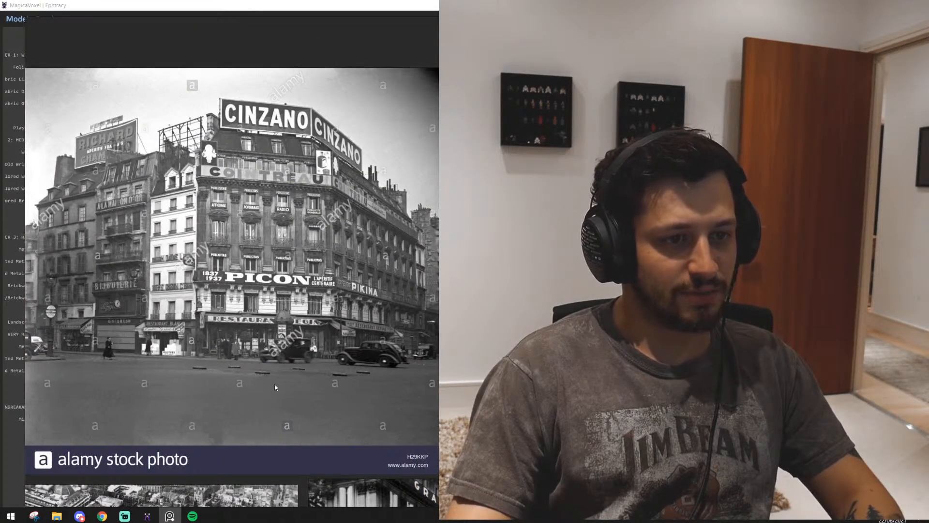
middle_drag(436, 404, 65, 387)
middle_drag(326, 377, 181, 333)
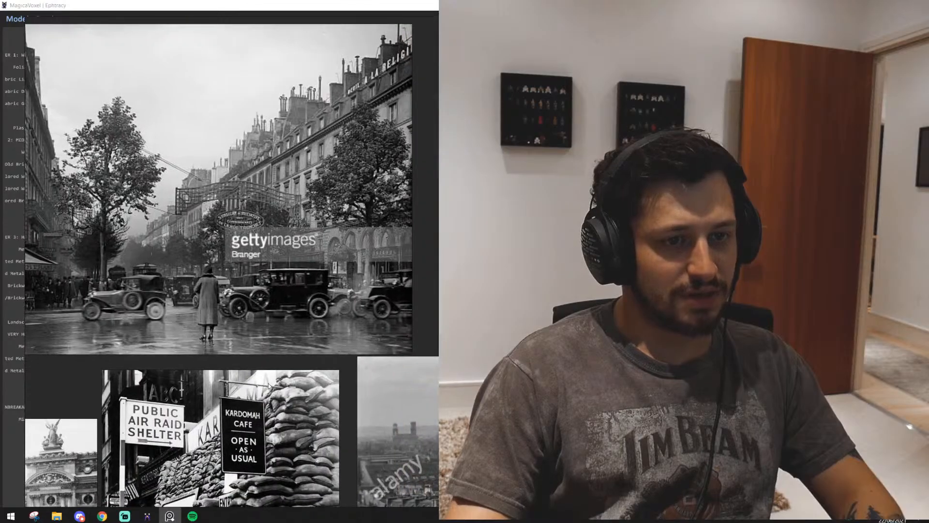
Examine the photos of the boulevard traffic, the sandbagged air raid shelter entrance, the pavement café and the city skyline
scroll(292, 435, down, 2)
middle_drag(292, 435, 122, 209)
scroll(275, 242, down, 2)
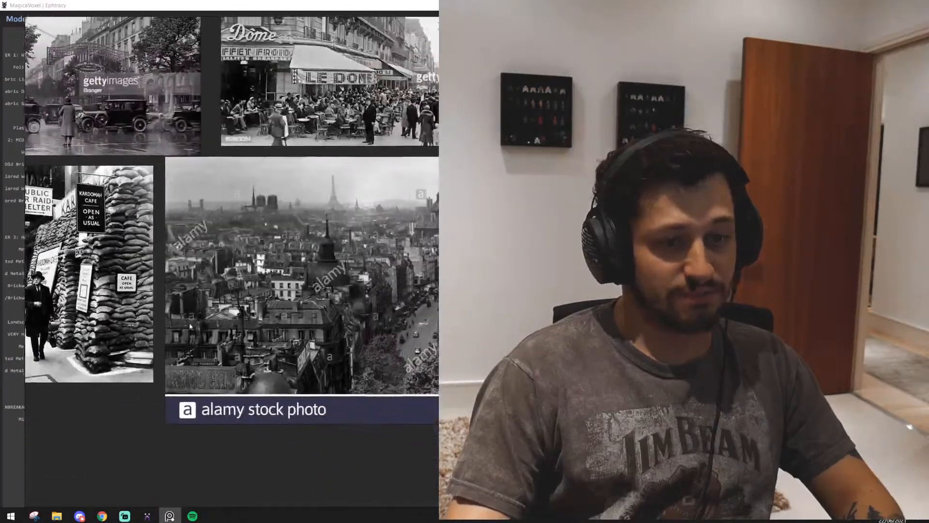
scroll(330, 330, up, 2)
middle_drag(330, 329, 510, 508)
middle_drag(74, 163, 226, 299)
middle_drag(545, 486, 88, 277)
middle_drag(226, 403, 65, 270)
middle_drag(98, 134, 250, 434)
scroll(250, 434, down, 6)
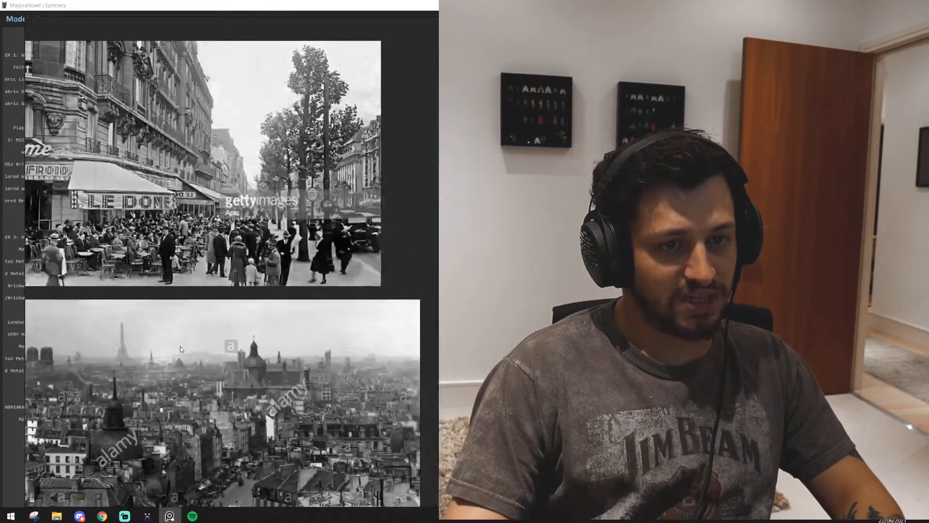
Examine the paintings of brick buildings and the photo of the riverside town
scroll(194, 288, up, 6)
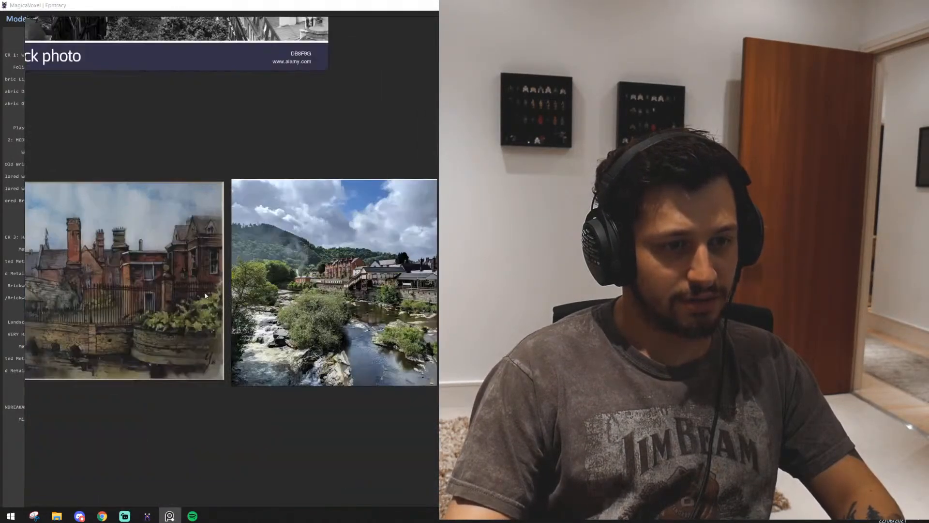
mouse_move(112, 306)
middle_down()
mouse_move(54, 310)
mouse_move(266, 312)
middle_up()
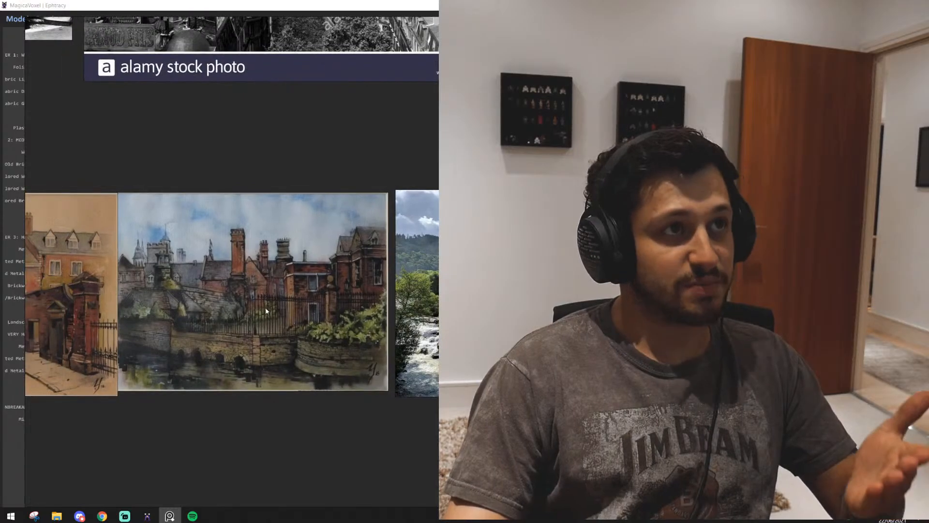
scroll(266, 310, down, 10)
middle_drag(422, 306, 277, 330)
scroll(277, 332, down, 3)
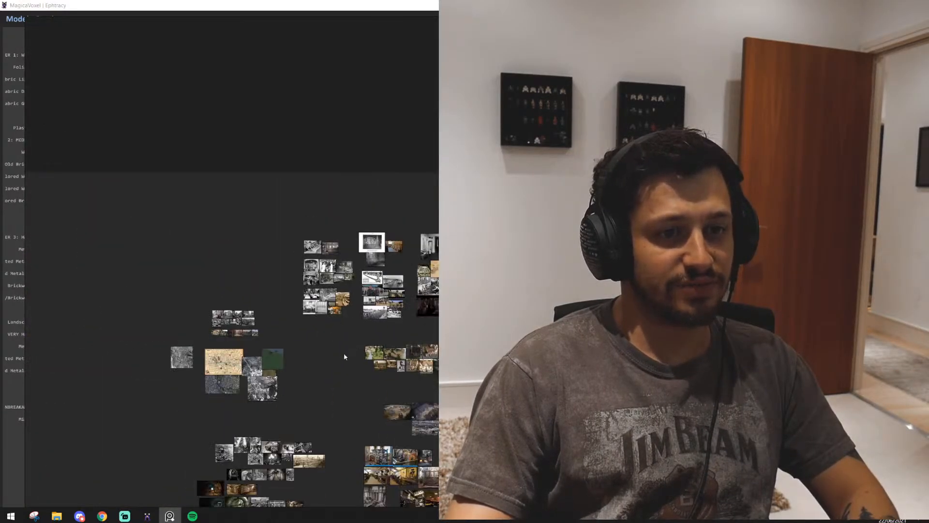
Survey the remaining image groups on the reference board and return to the voxel tank model
middle_drag(344, 352, 152, 271)
scroll(151, 271, down, 2)
scroll(311, 320, up, 8)
middle_drag(350, 355, 222, 350)
scroll(249, 337, up, 2)
key(ctrl+m)
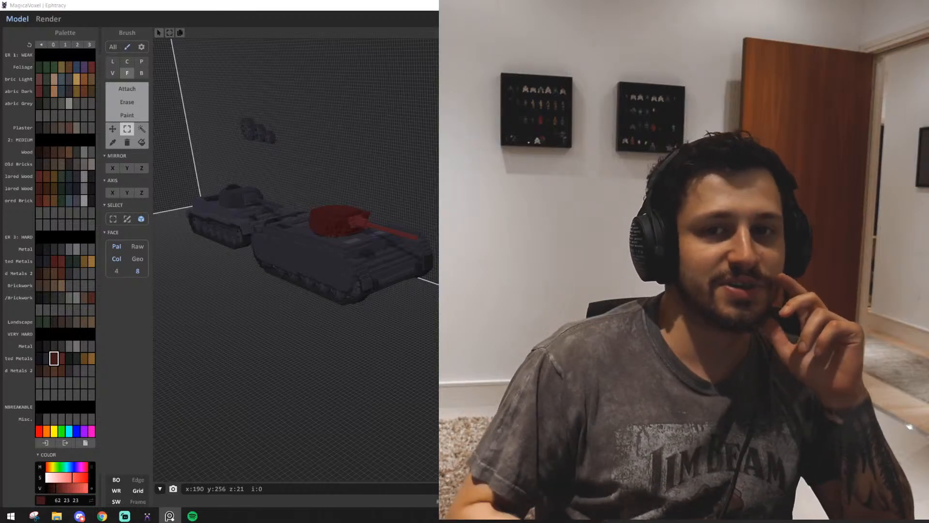
Bring up the tank reference board beside the voxel model and move its window clear of the modelling area
key(alt+Tab)
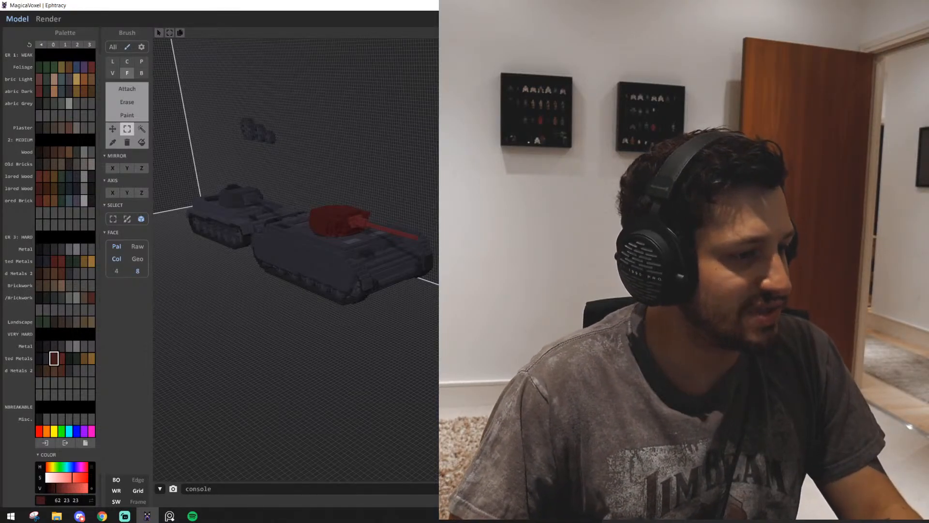
key(alt+Tab)
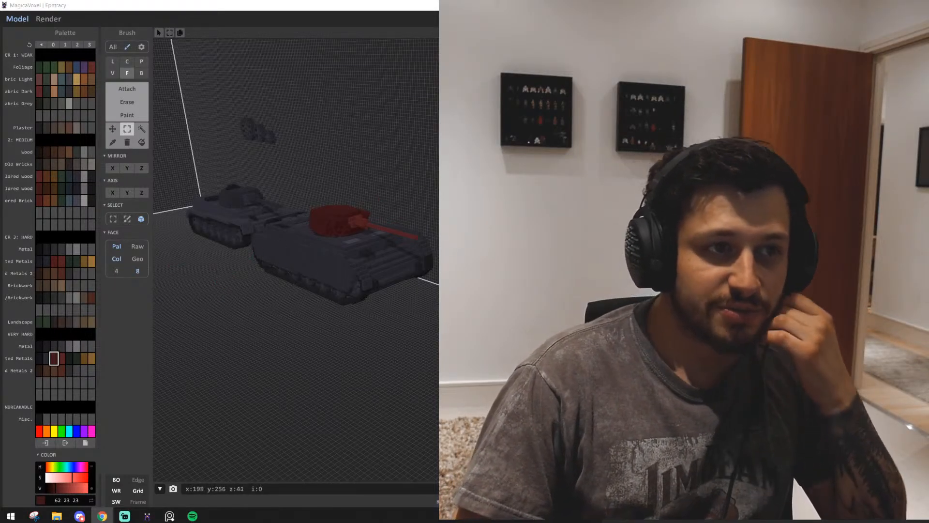
click(40, 6)
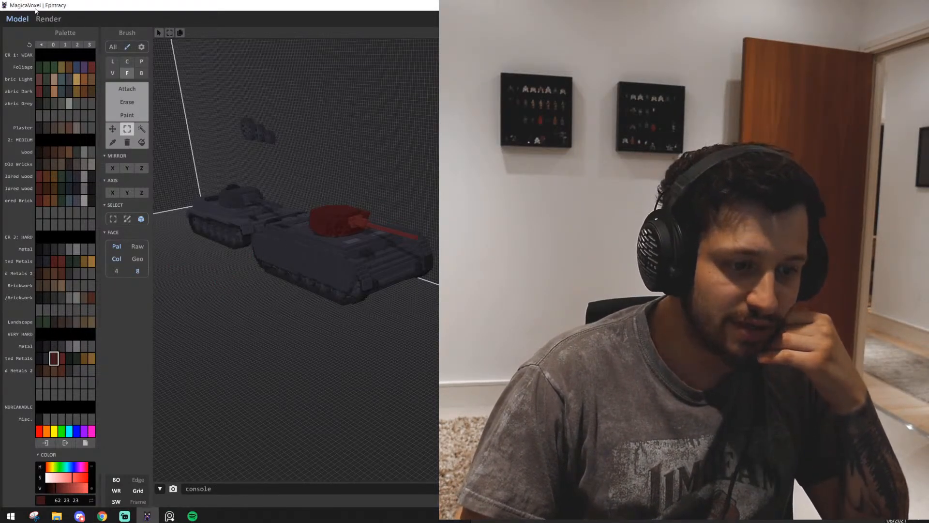
key(alt+Tab)
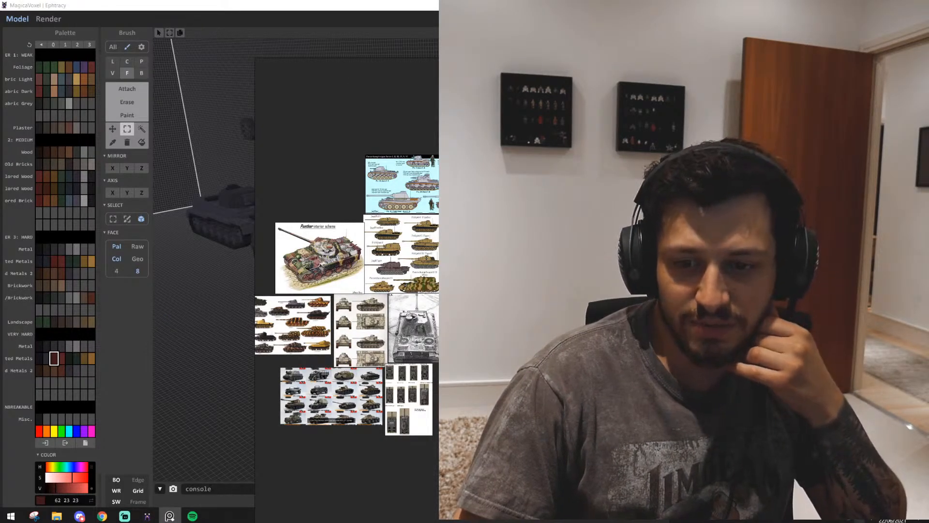
key(alt+Tab)
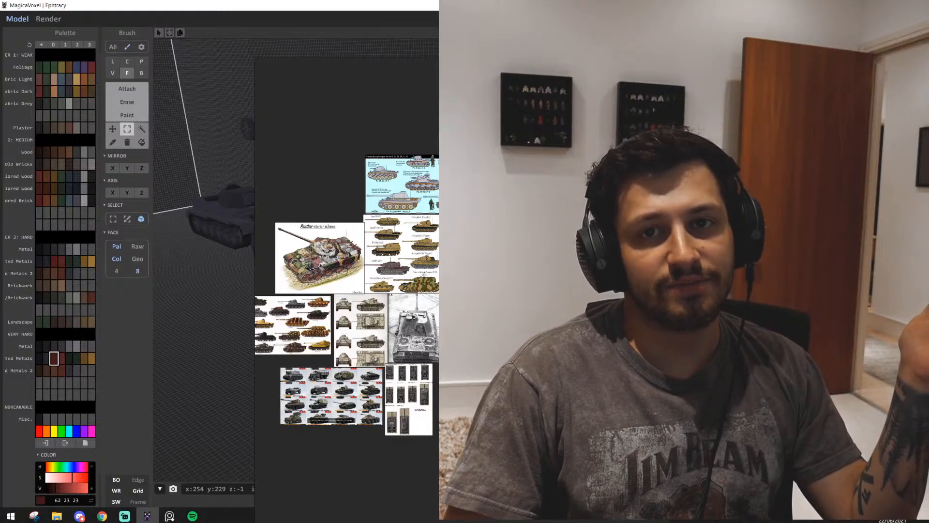
right_drag(268, 117, 629, 121)
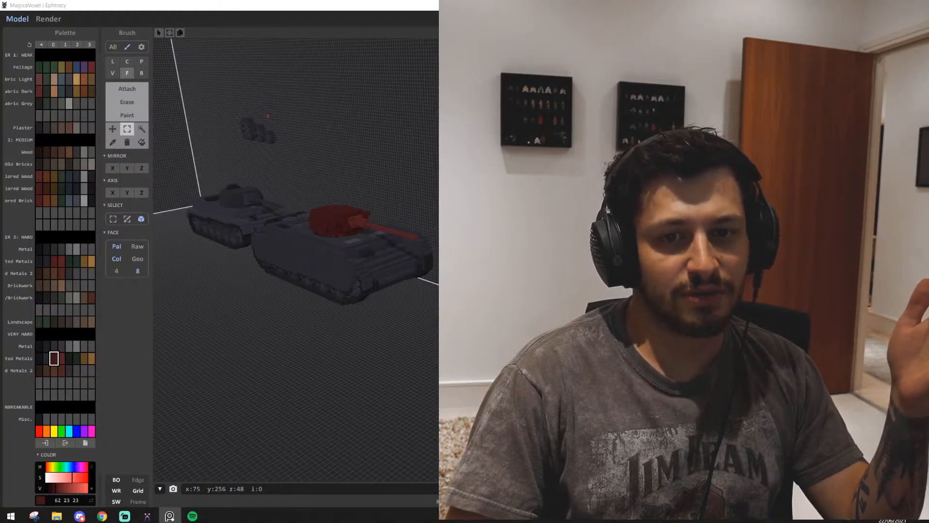